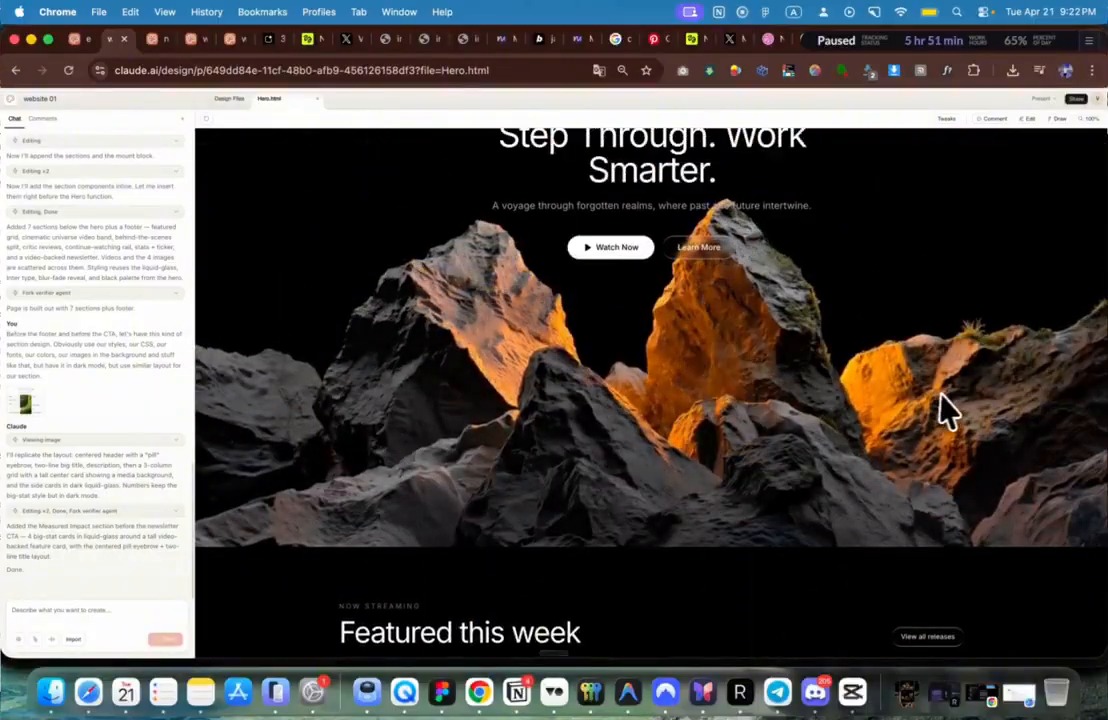
Step: Scroll the LUMEN Hero preview to the top, then view the Liquid Glass Agency and 3D Scrolling projects
scroll(947, 408, up, 3)
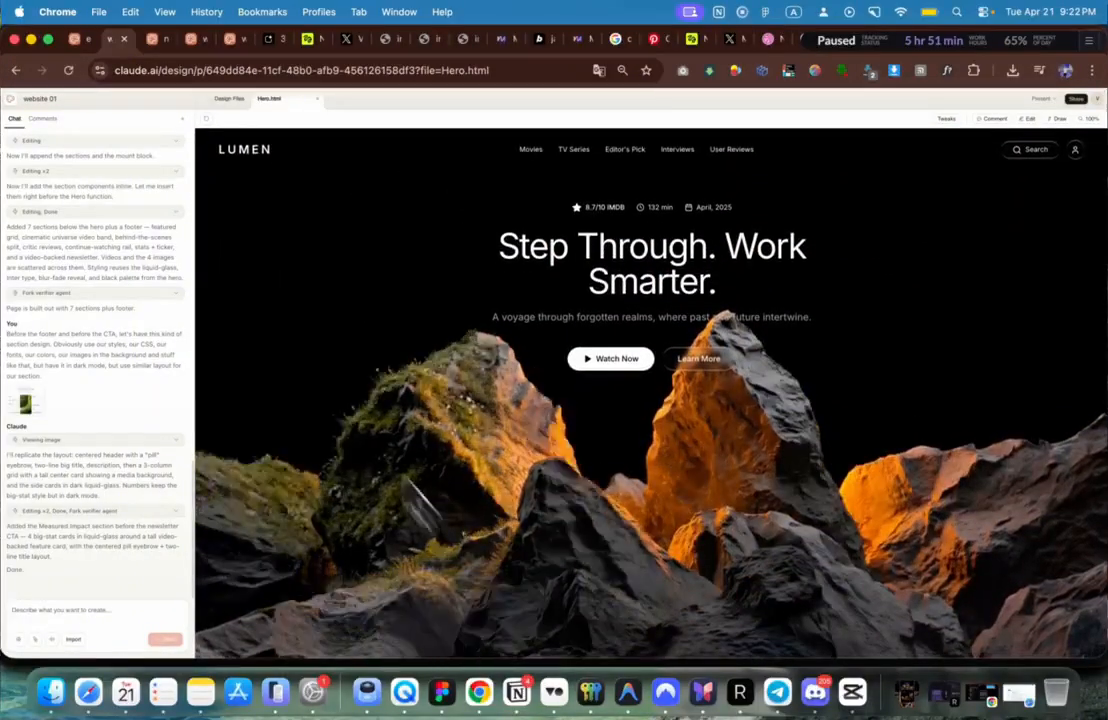
click(72, 39)
scroll(339, 193, up, 6)
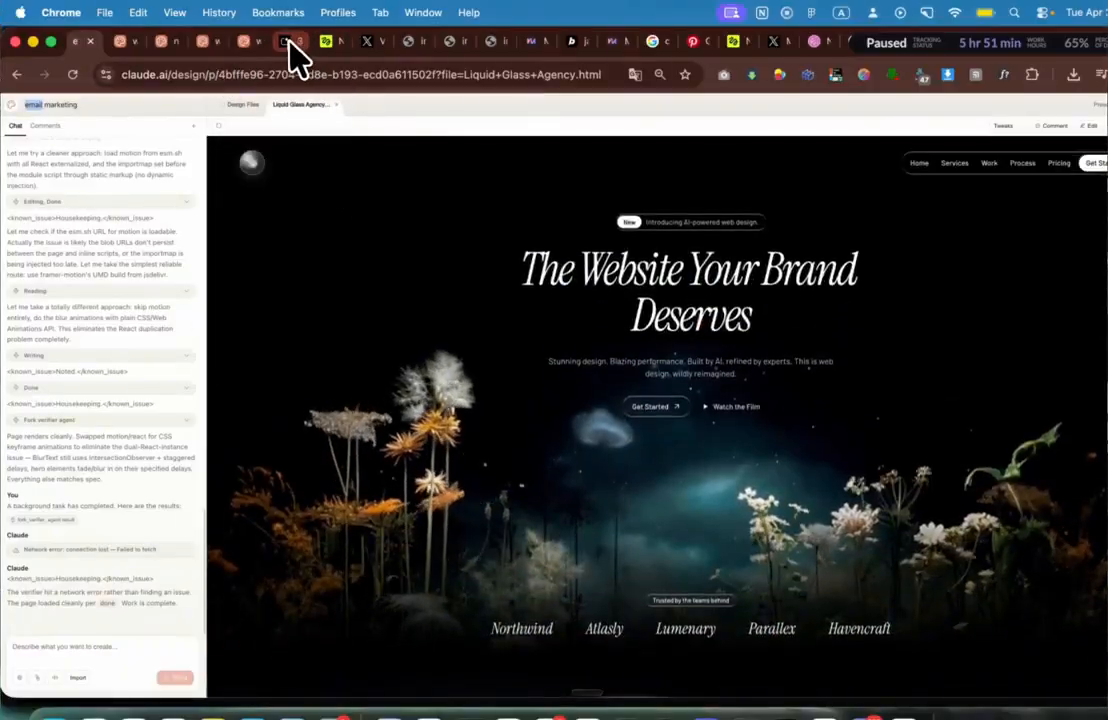
click(289, 42)
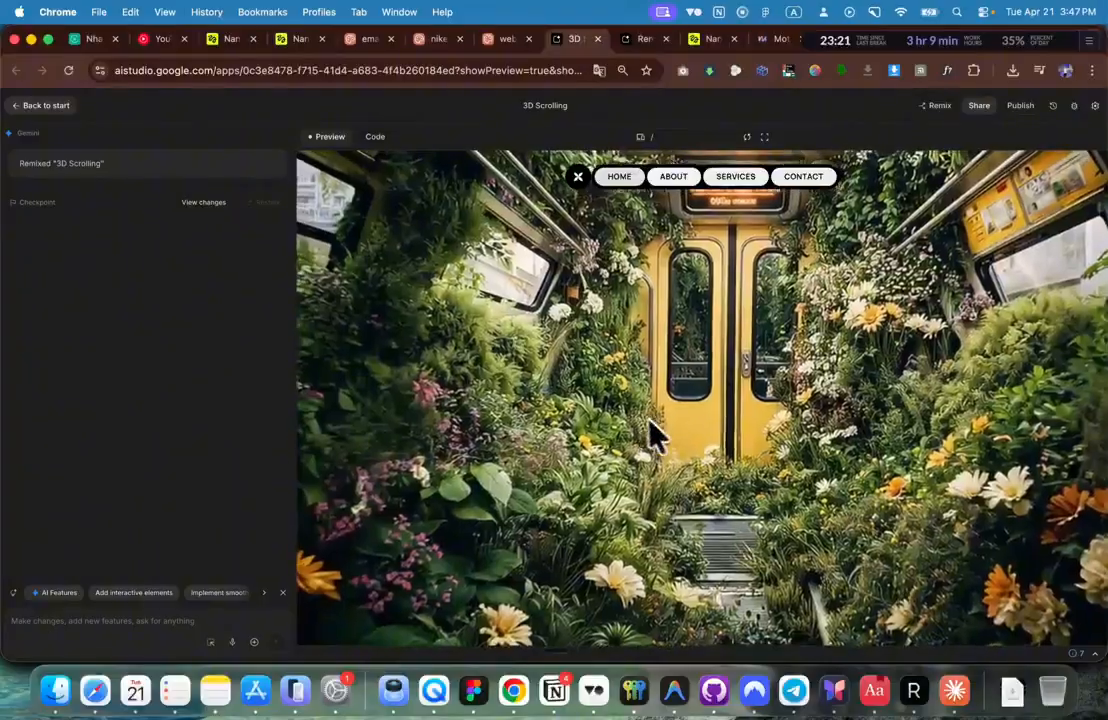
Step: Open the Urban Jungle template in the MotionSites gallery and copy its prompt
key(super+Tab)
scroll(254, 517, down, 1)
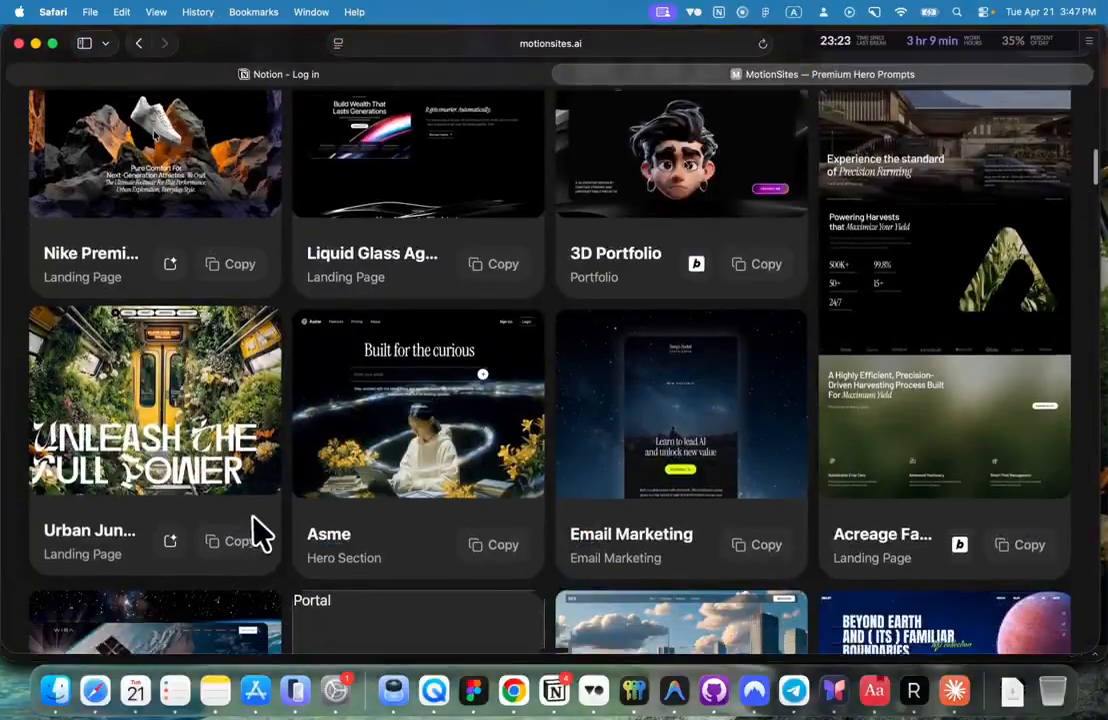
scroll(235, 527, down, 1)
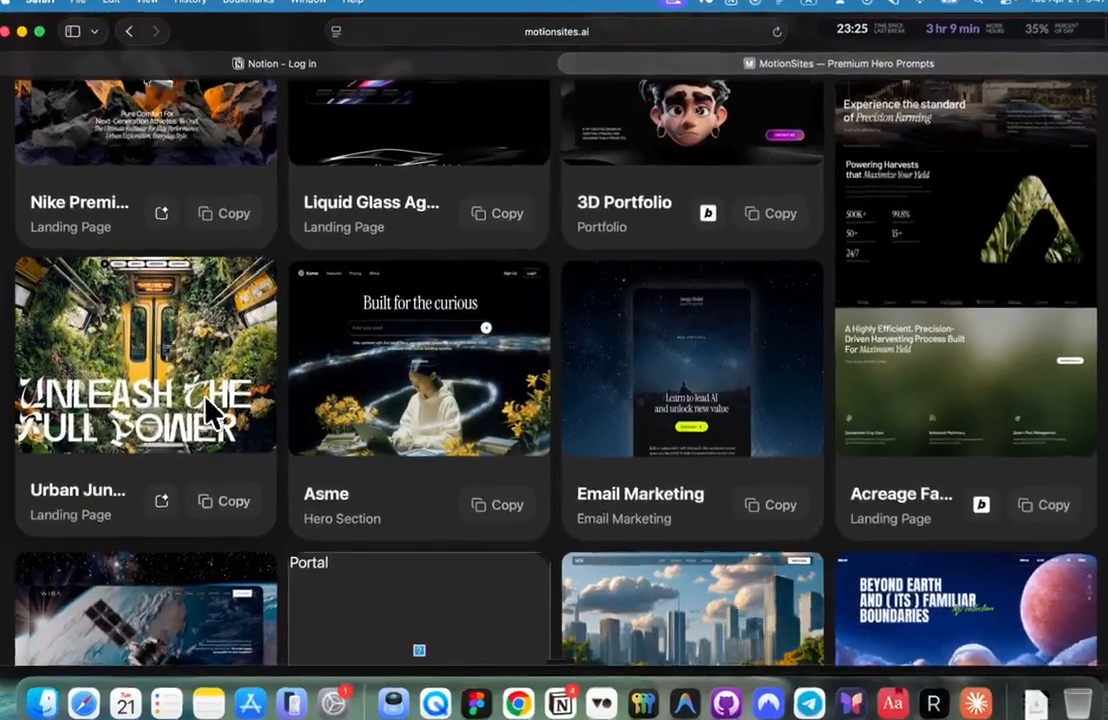
click(206, 400)
click(797, 161)
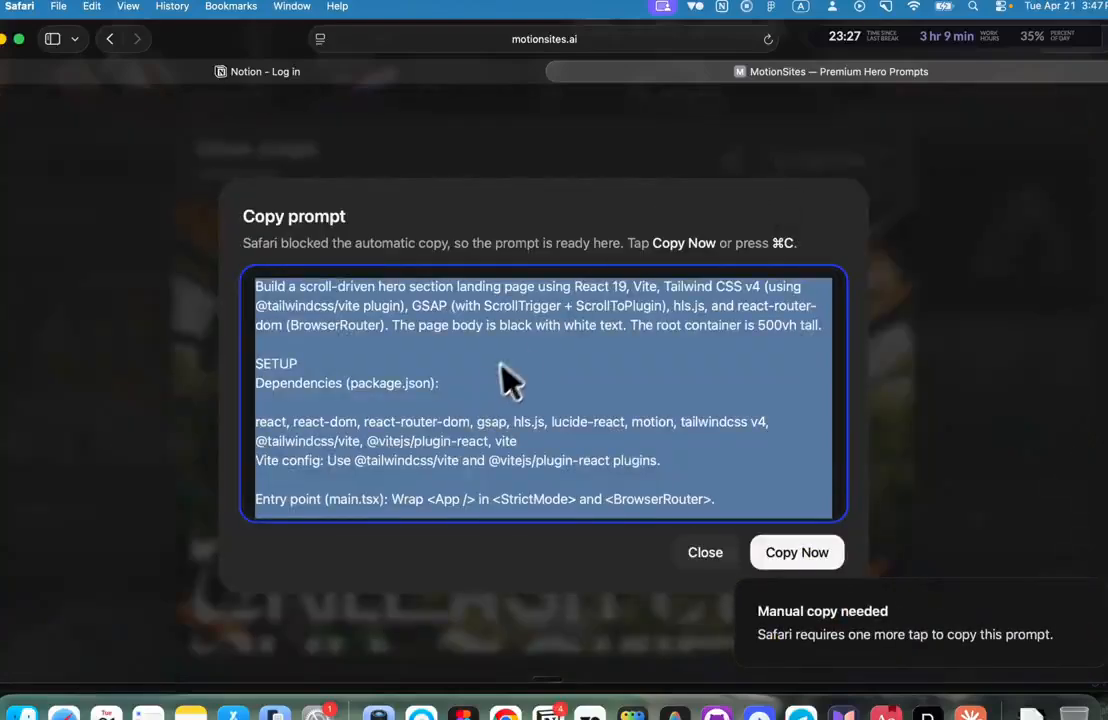
Step: Read through the Urban Jungle hero prompt text, then close it
click(501, 366)
scroll(494, 376, down, 4)
drag(365, 333, 403, 371)
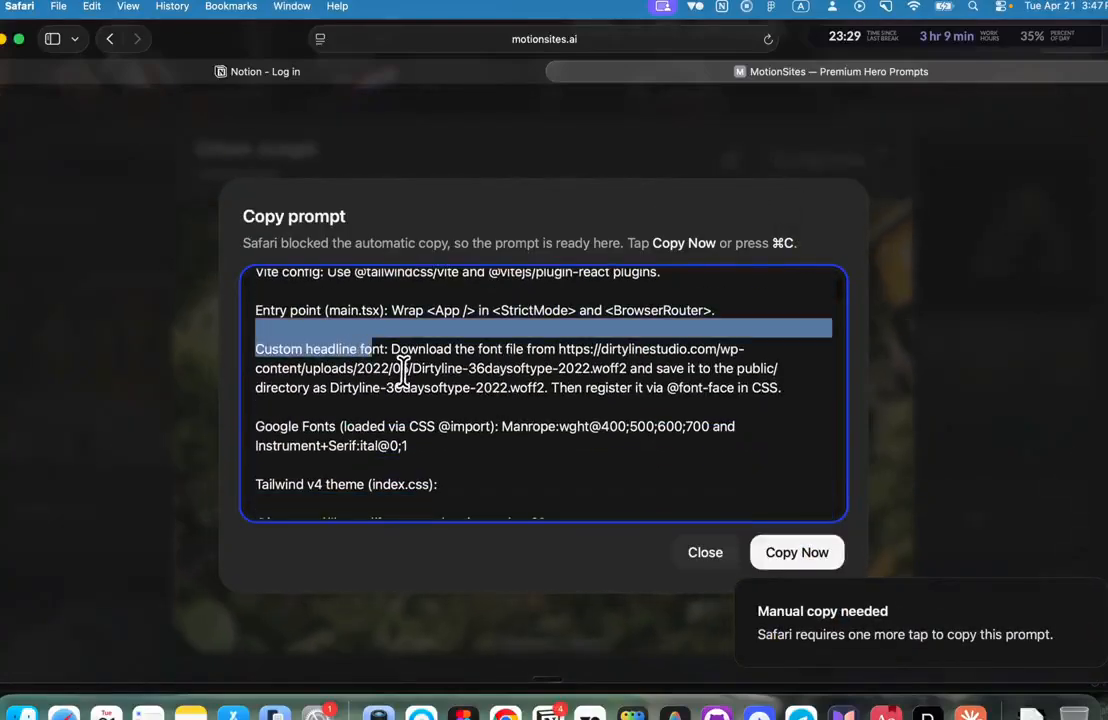
scroll(402, 370, down, 20)
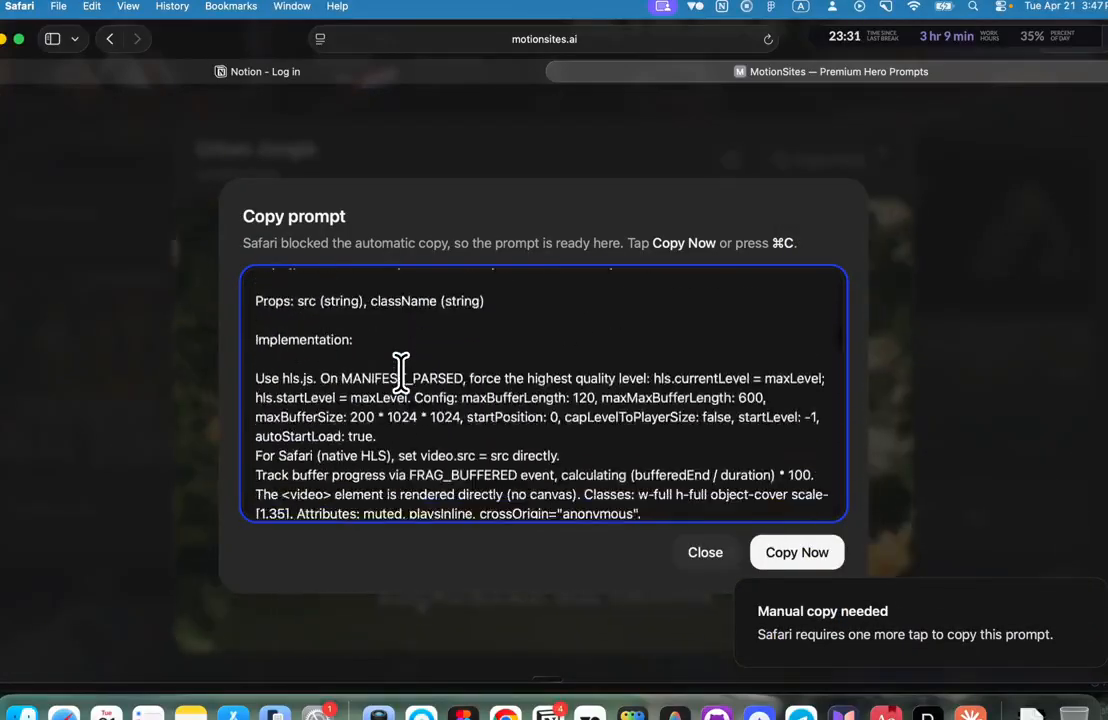
scroll(401, 373, down, 10)
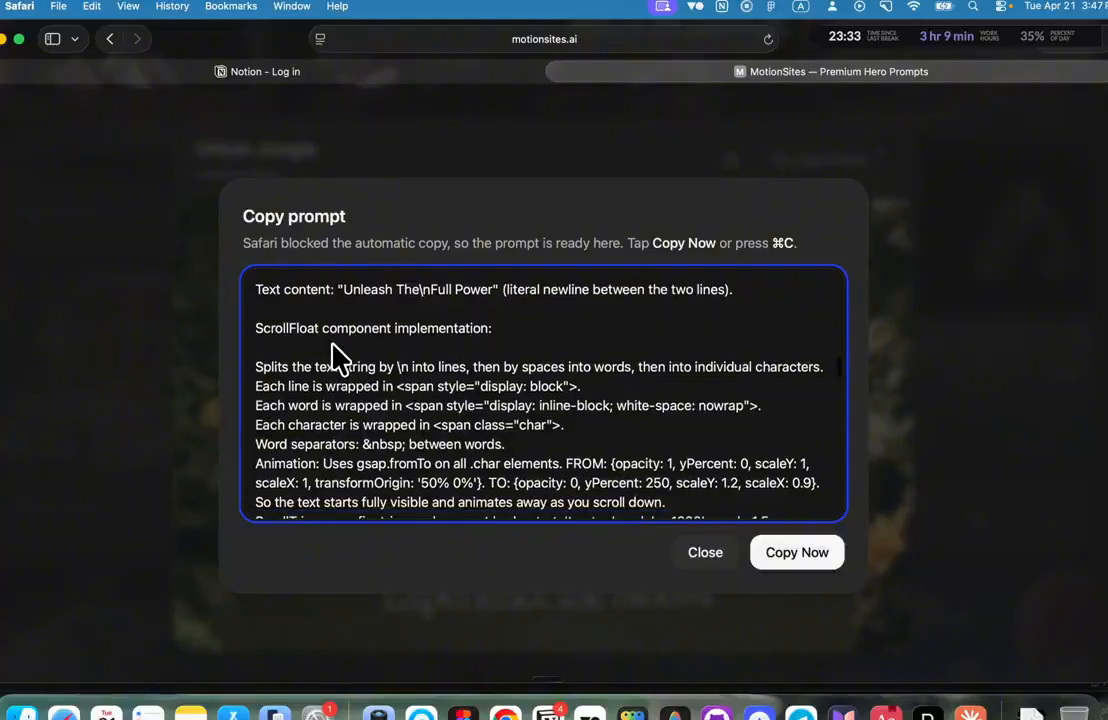
drag(339, 354, 401, 405)
scroll(399, 398, down, 10)
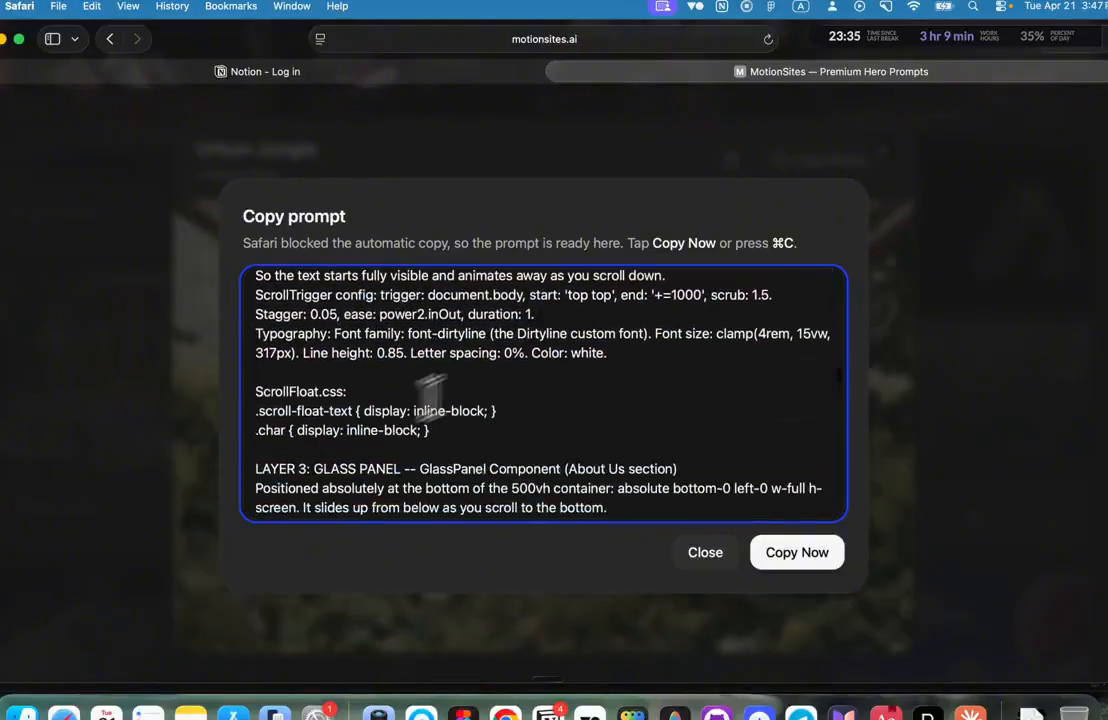
click(922, 184)
Step: Preview the Nike Premium Landing template, then go to the Pinterest moss pin
scroll(403, 371, up, 2)
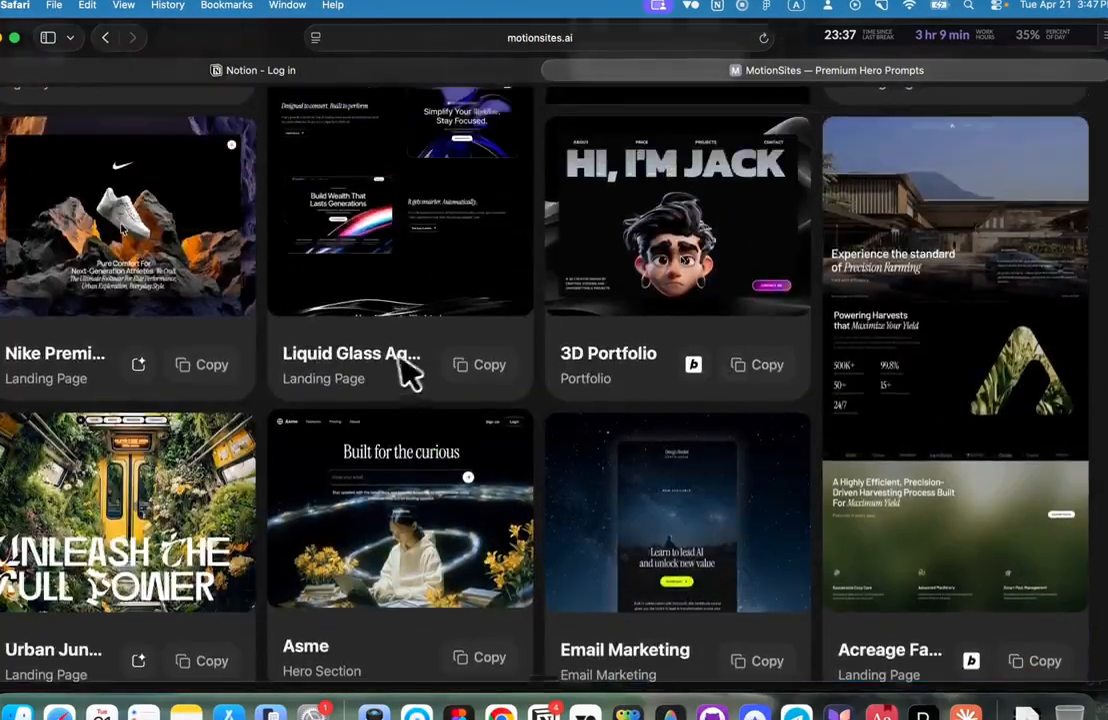
scroll(150, 290, up, 1)
click(172, 292)
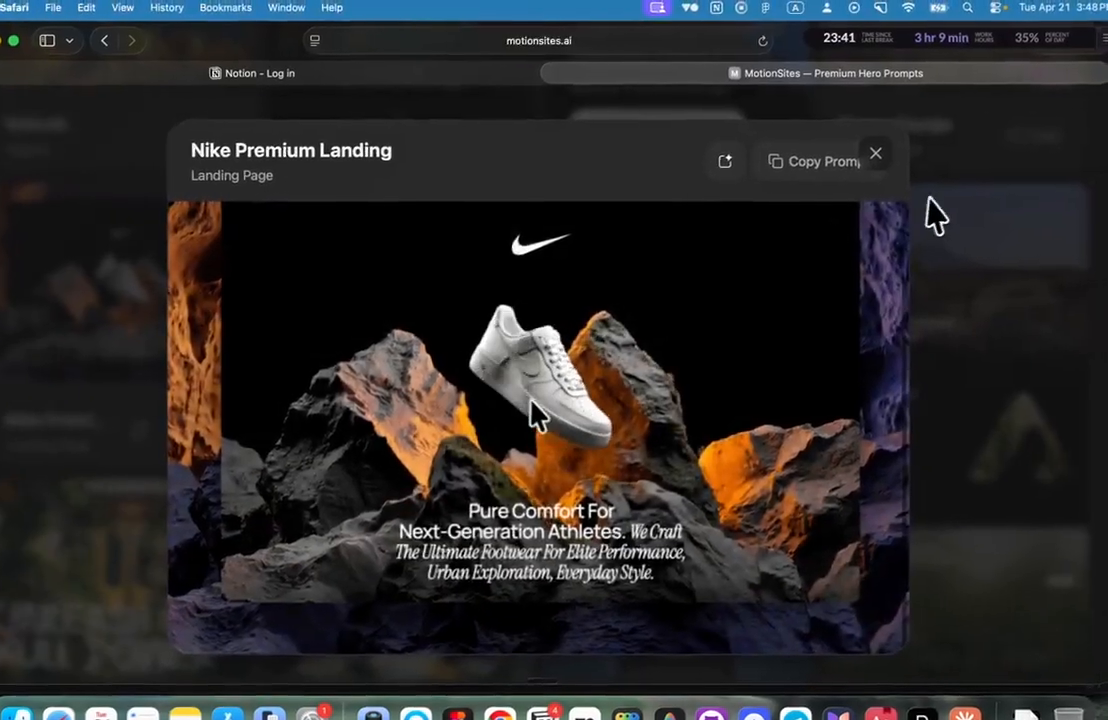
click(970, 212)
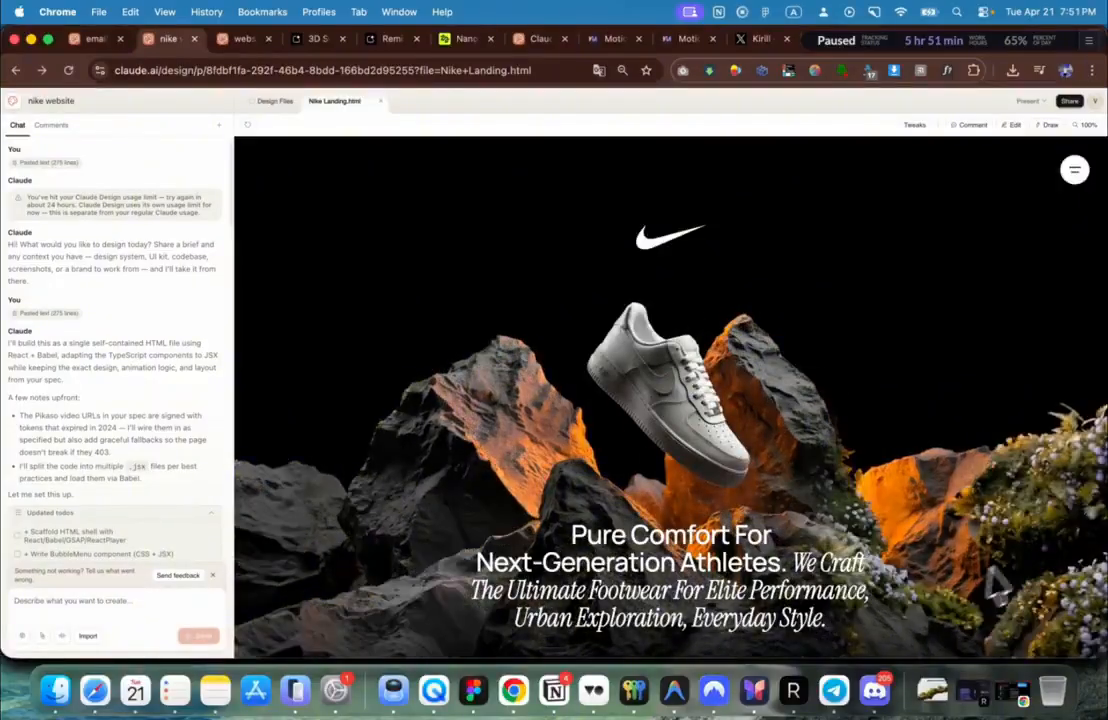
scroll(1047, 523, down, 5)
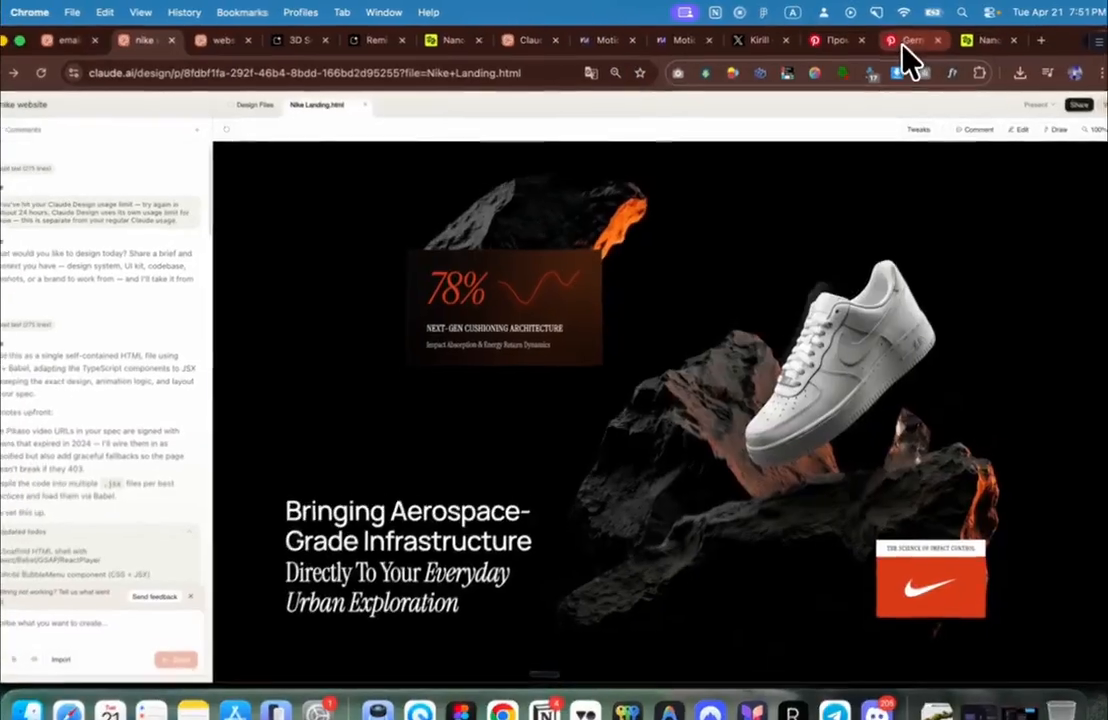
click(905, 40)
Step: Rerun the recent 'modern backgound' Pinterest search, then return to the moss pin
scroll(544, 314, down, 5)
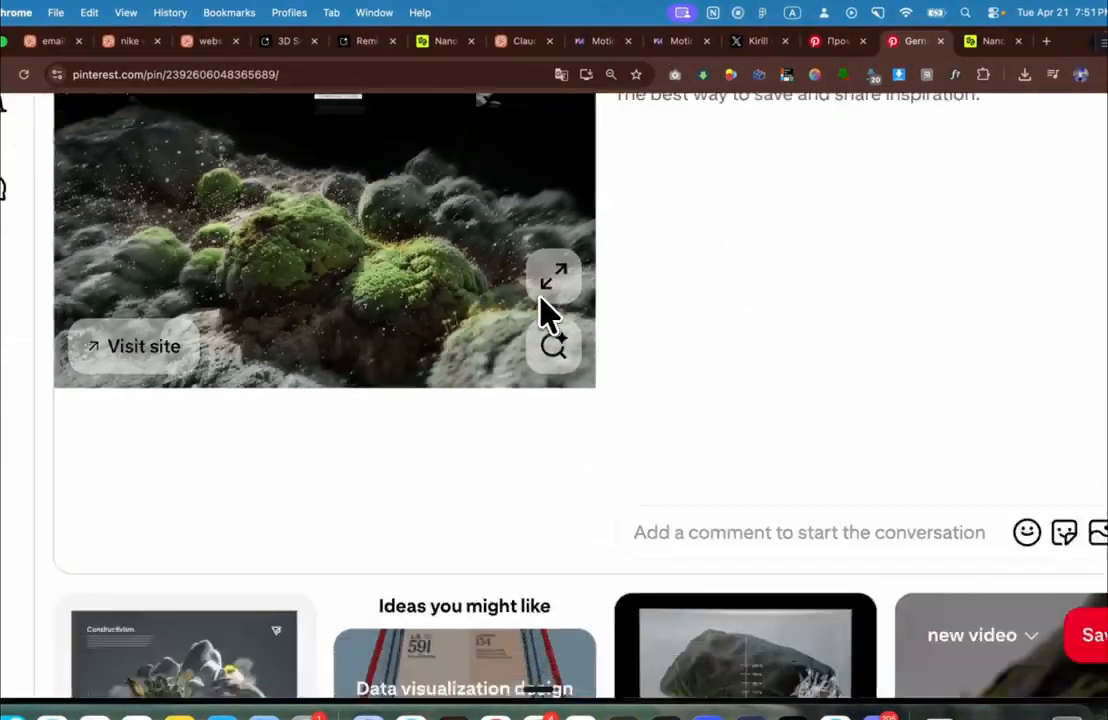
scroll(548, 314, up, 5)
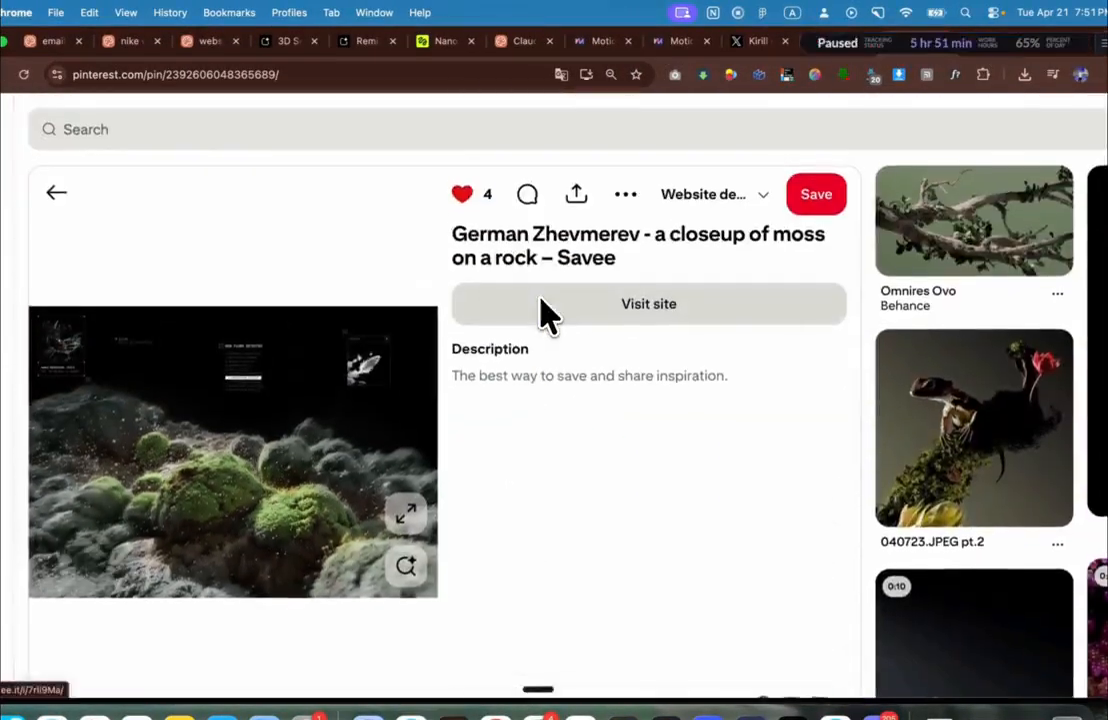
click(255, 130)
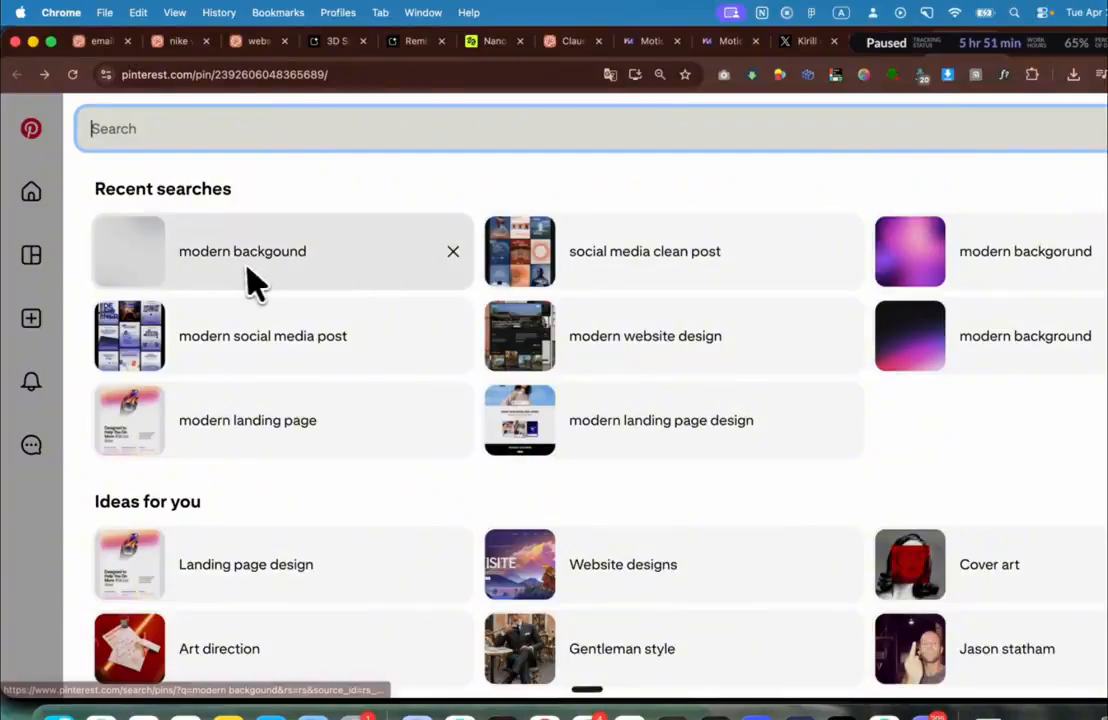
click(272, 266)
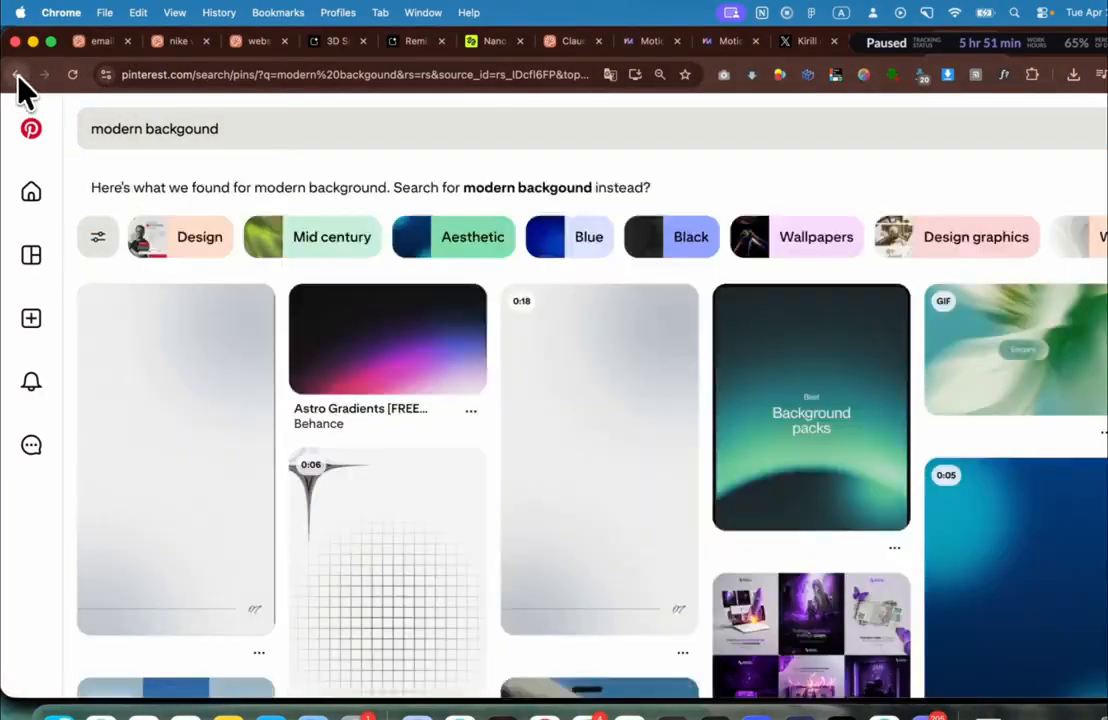
click(17, 74)
Step: Browse the related moss pins, then bring up the floating-sneaker rock video in Safari
scroll(382, 267, right, 2)
scroll(382, 267, down, 1)
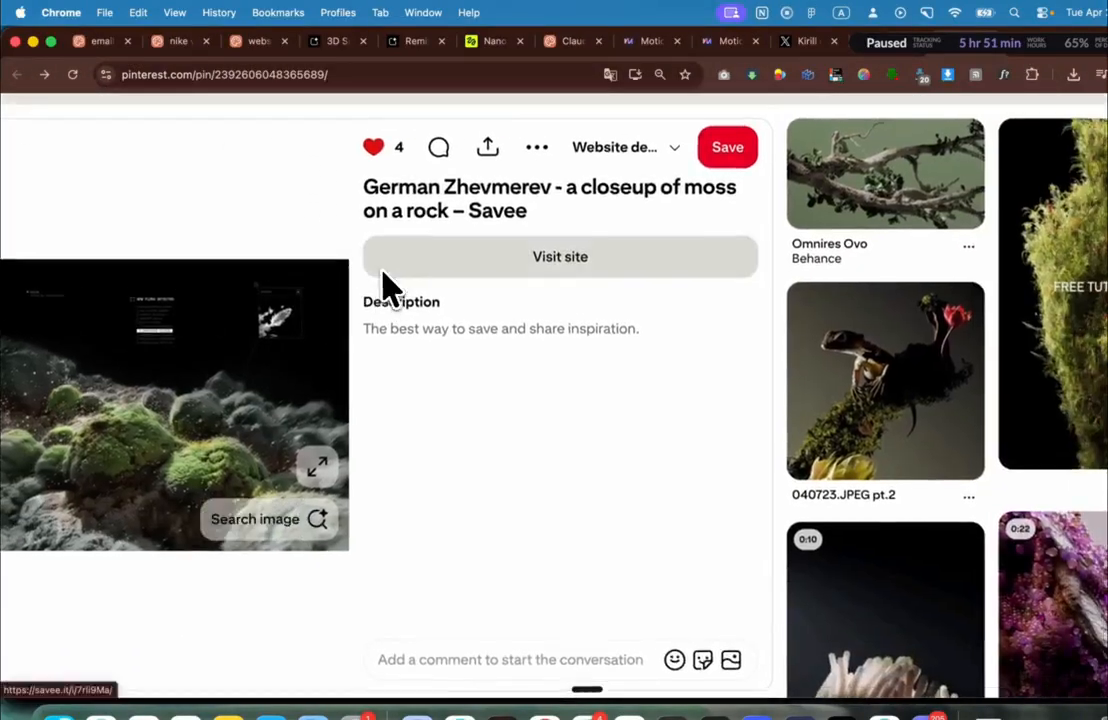
scroll(382, 267, up, 1)
scroll(382, 267, down, 2)
scroll(375, 268, left, 1)
scroll(767, 383, down, 3)
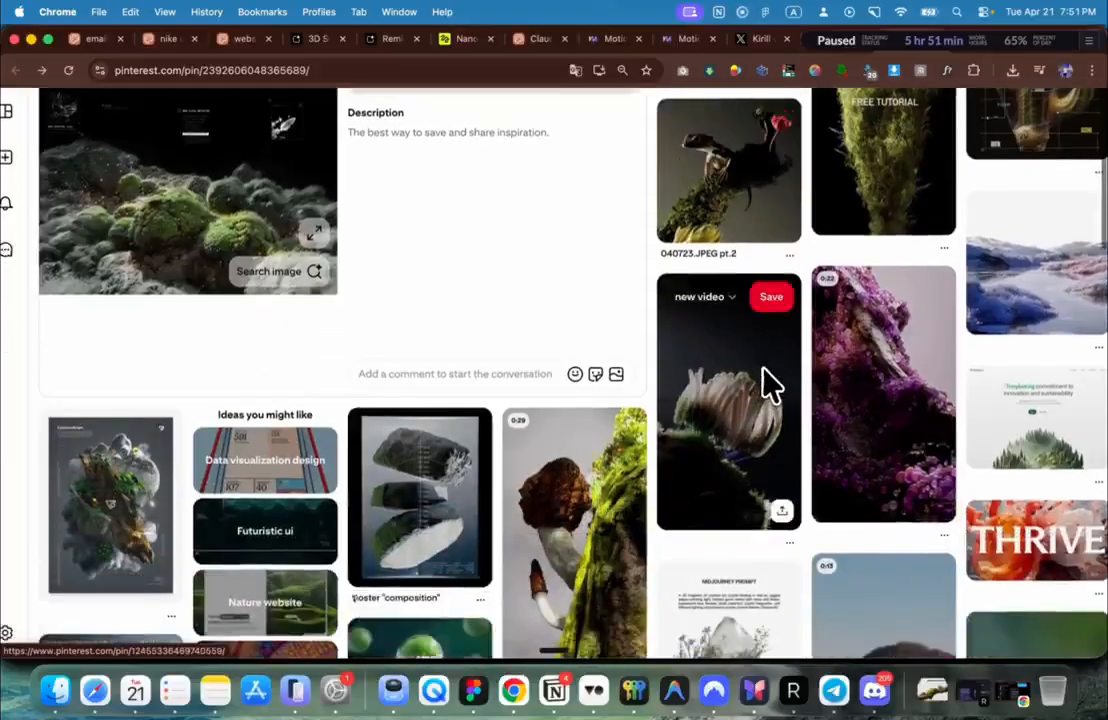
scroll(767, 383, right, 2)
scroll(763, 385, down, 1)
scroll(763, 385, right, 1)
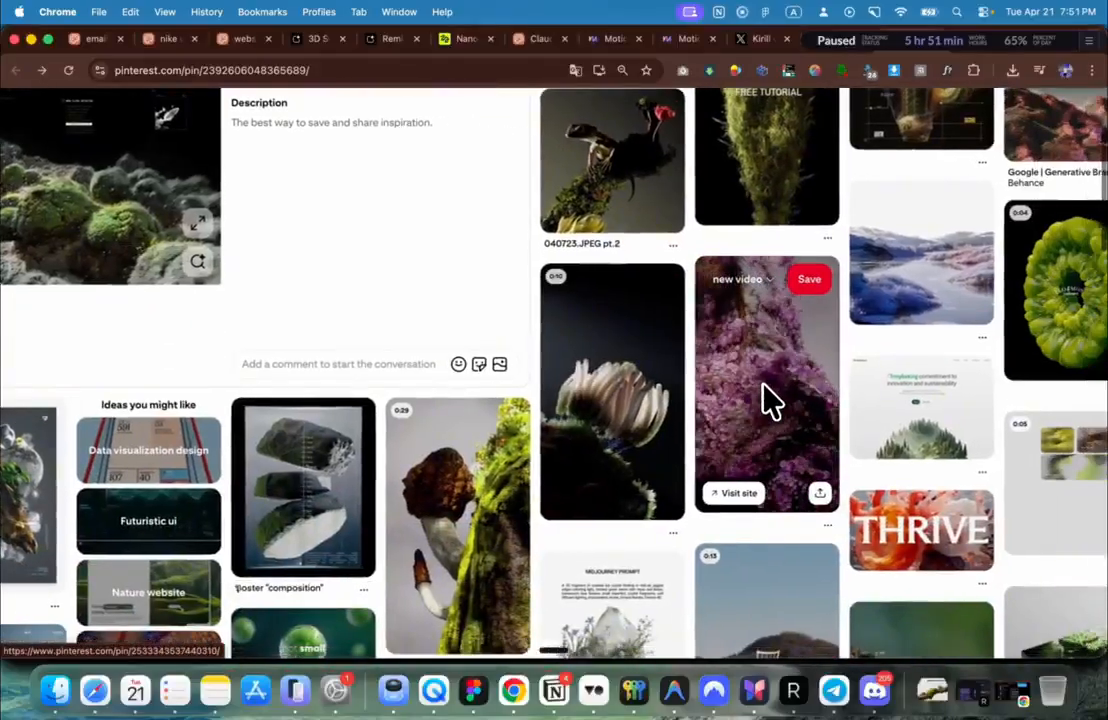
scroll(626, 380, down, 2)
scroll(630, 395, down, 4)
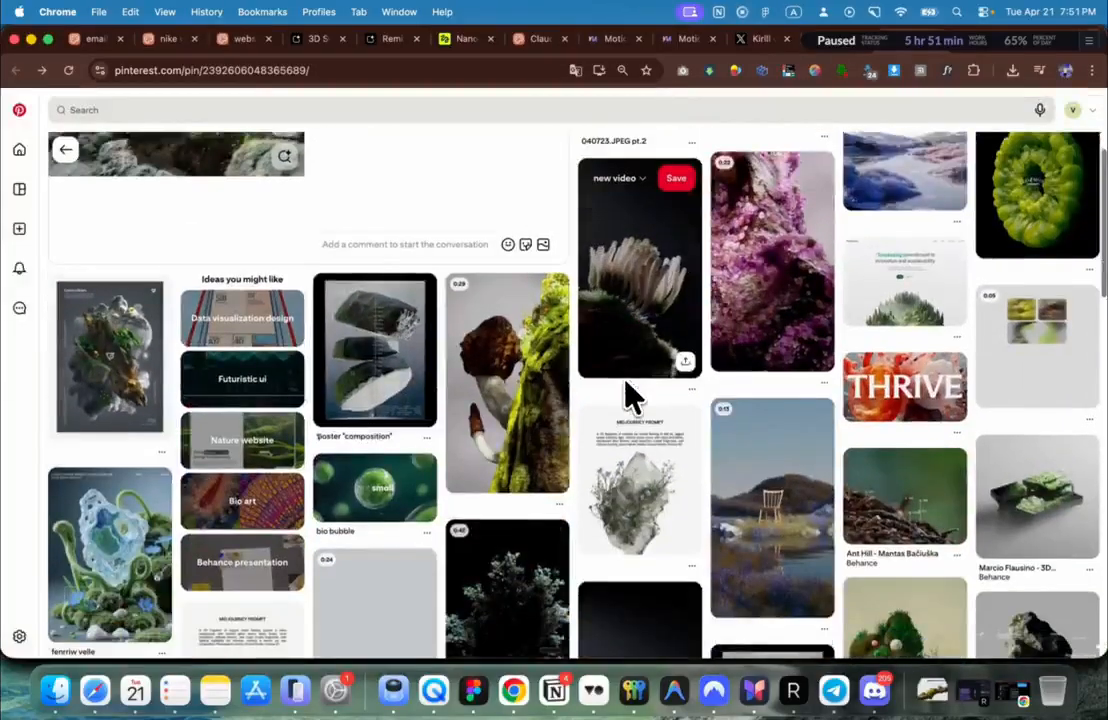
scroll(630, 395, up, 1)
scroll(630, 395, up, 4)
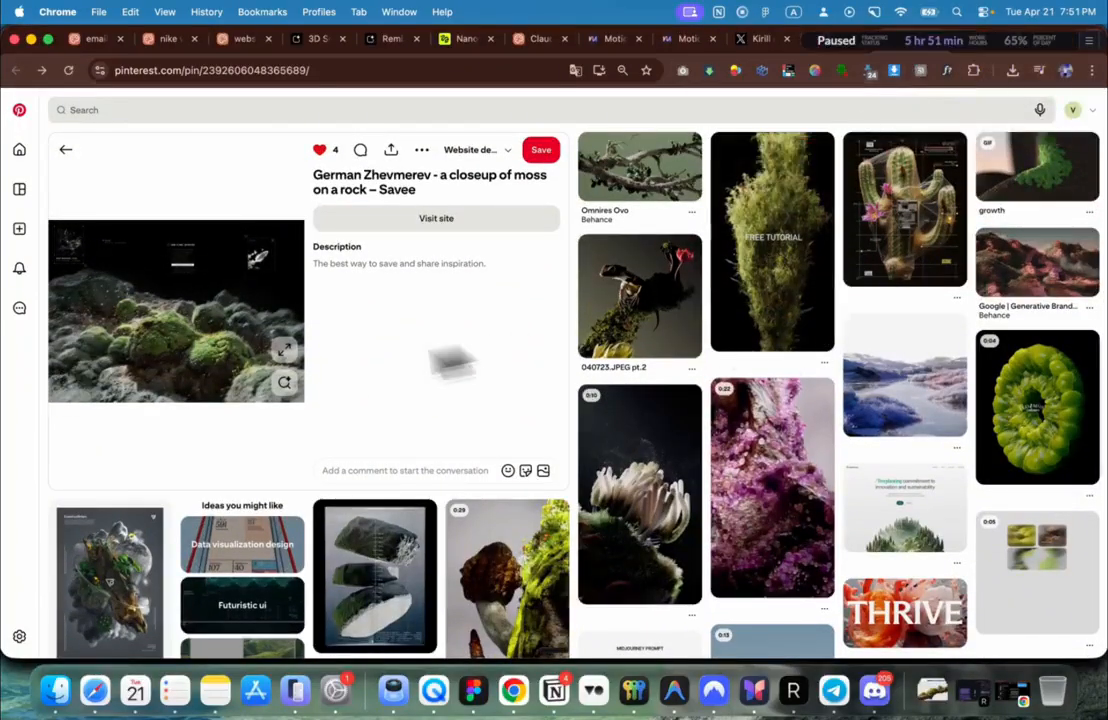
click(95, 690)
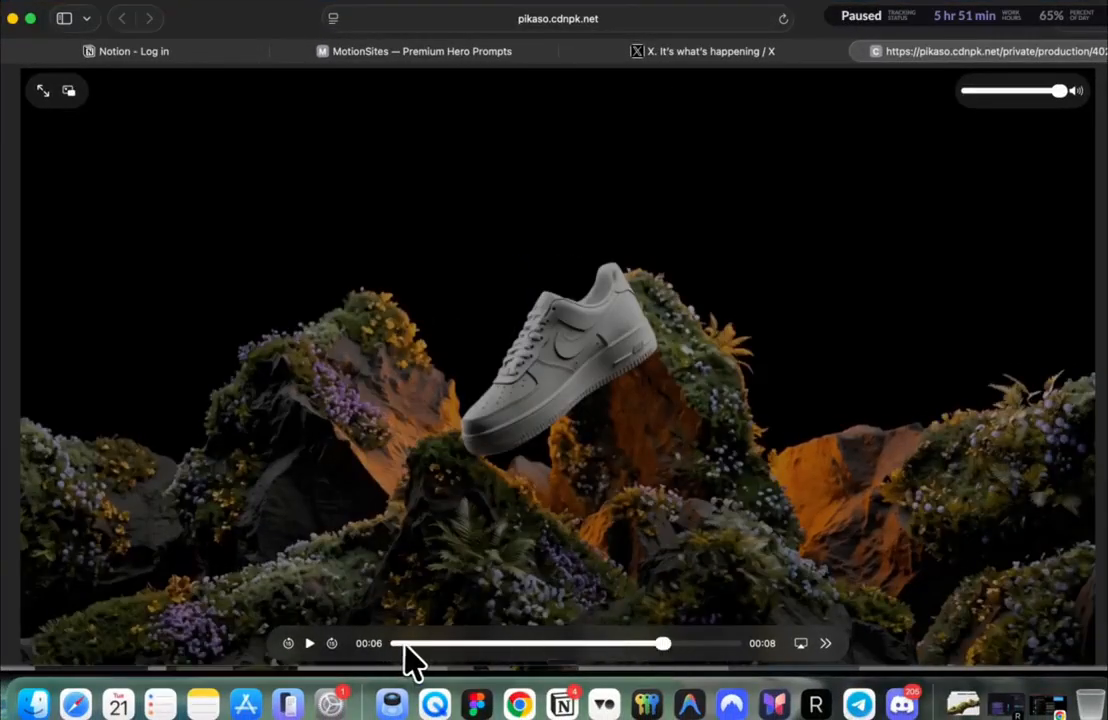
Step: Rewind the sneaker video to 00:00, narrow and move its player window, and return to Chrome
click(406, 645)
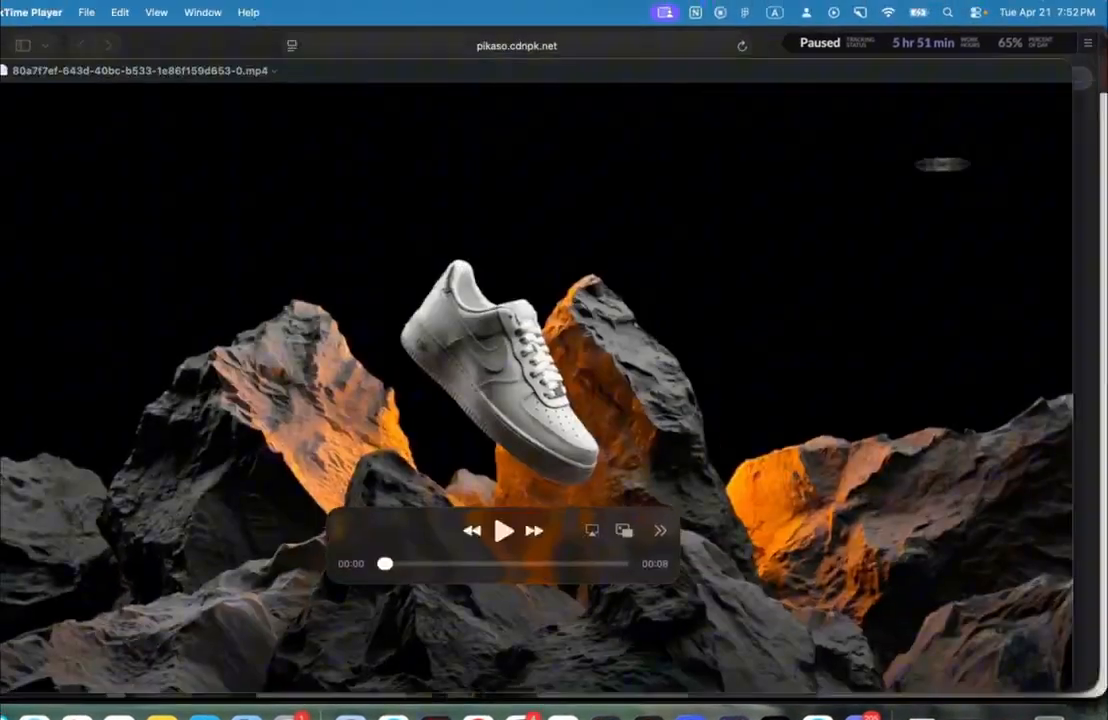
drag(942, 164, 917, 164)
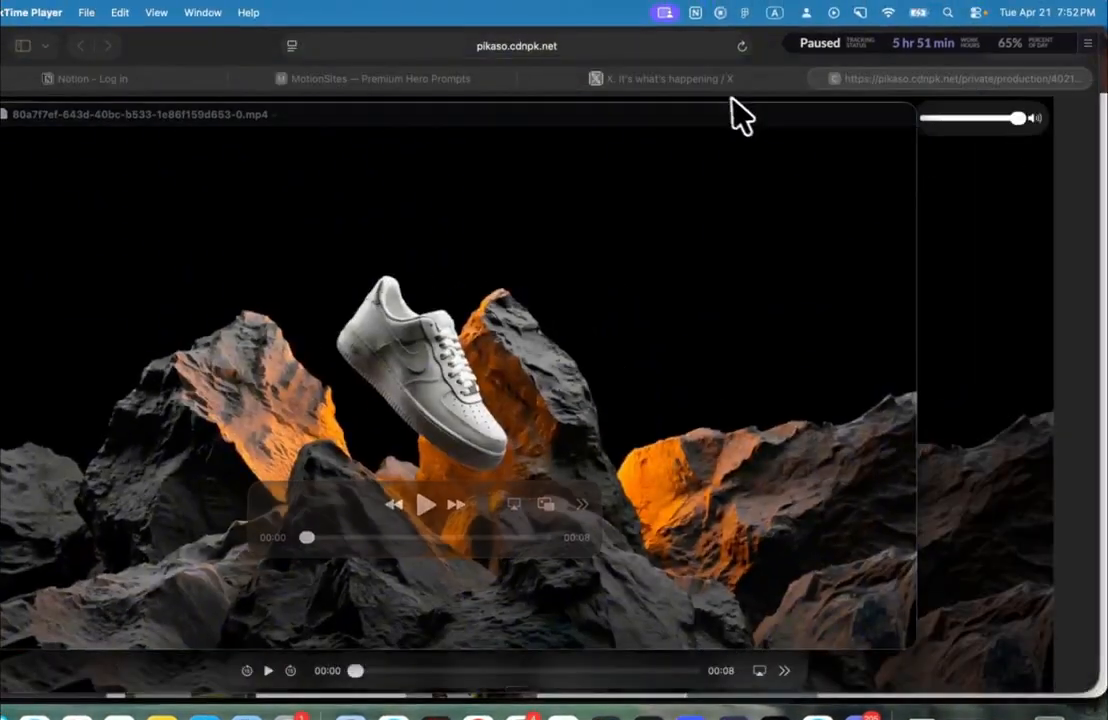
drag(770, 105, 900, 105)
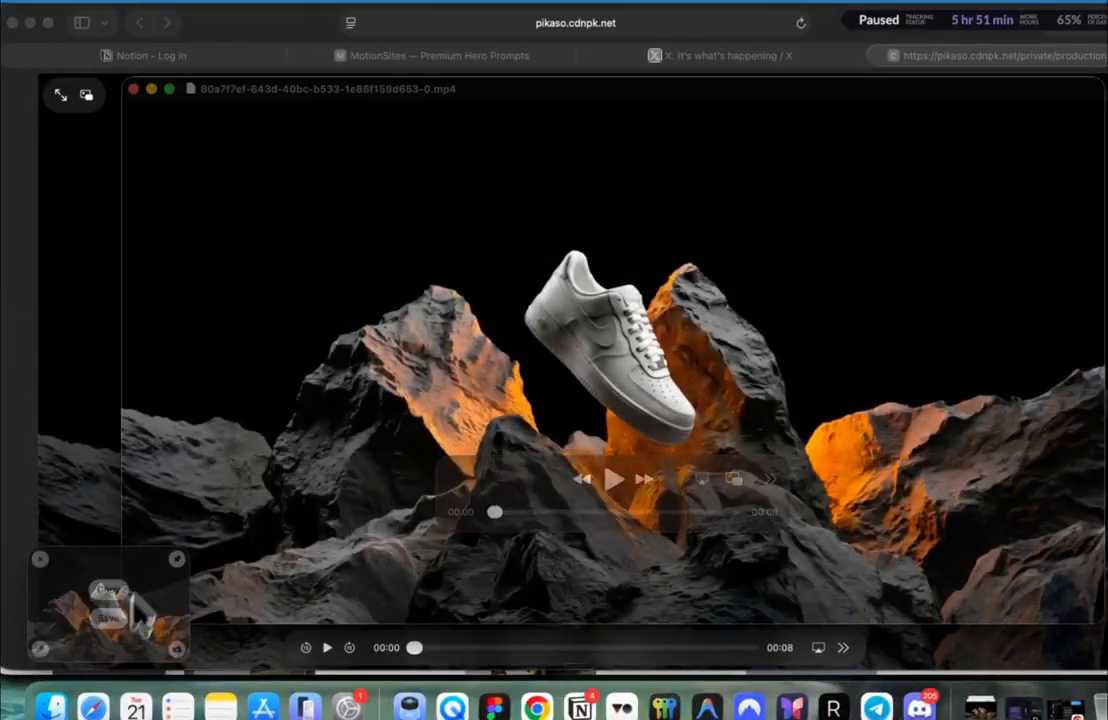
key(super+Tab)
click(173, 360)
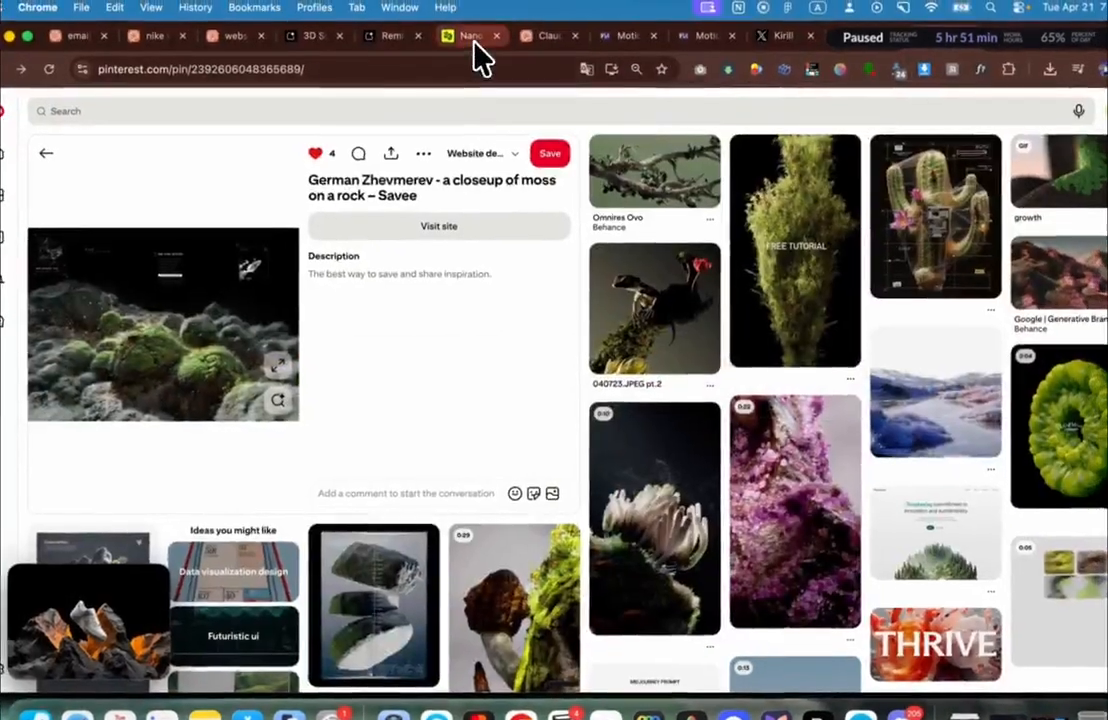
Step: With Nano Banana 2, replace the prompt and generate one shoe-free 8K image of the orange-lit rocks
click(473, 37)
click(297, 647)
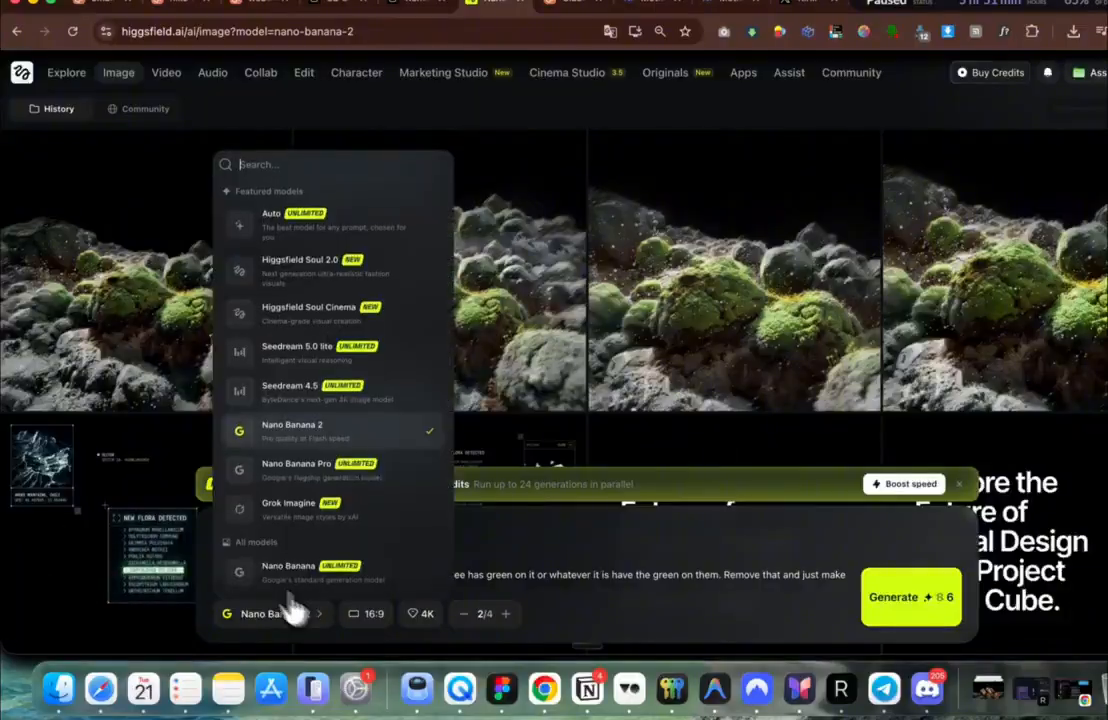
click(212, 536)
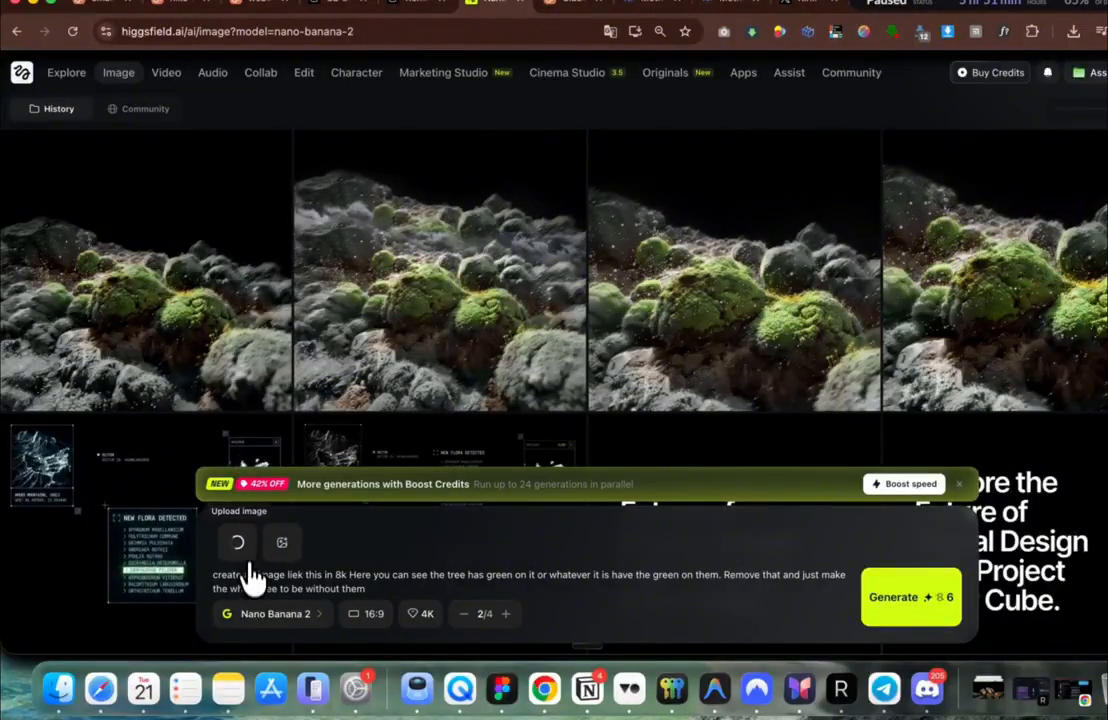
key(super+a)
key(BackSpace)
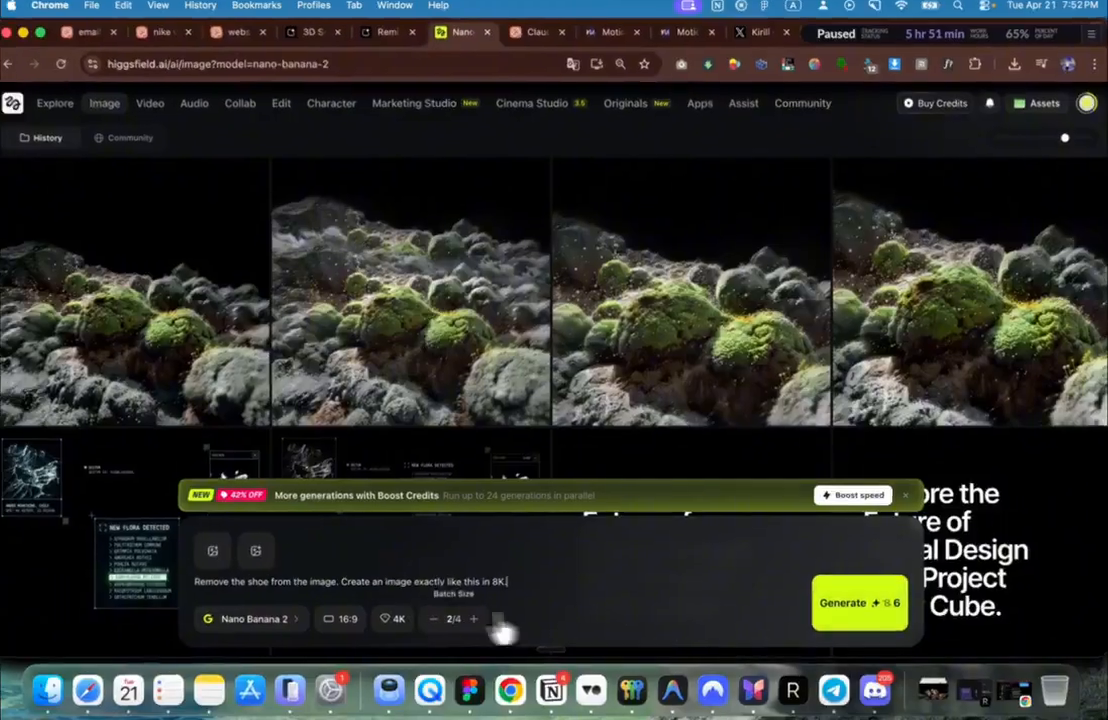
click(433, 619)
click(859, 603)
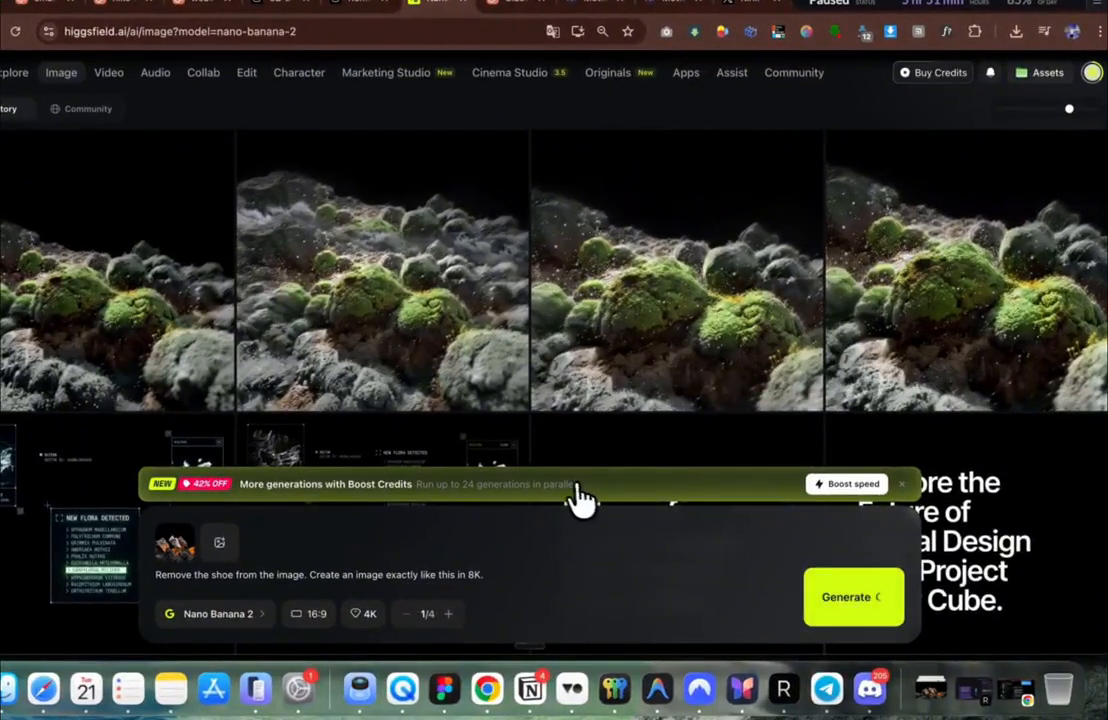
Step: View the finished rock image, then swap it in as the prompt's reference in place of the old one
click(283, 305)
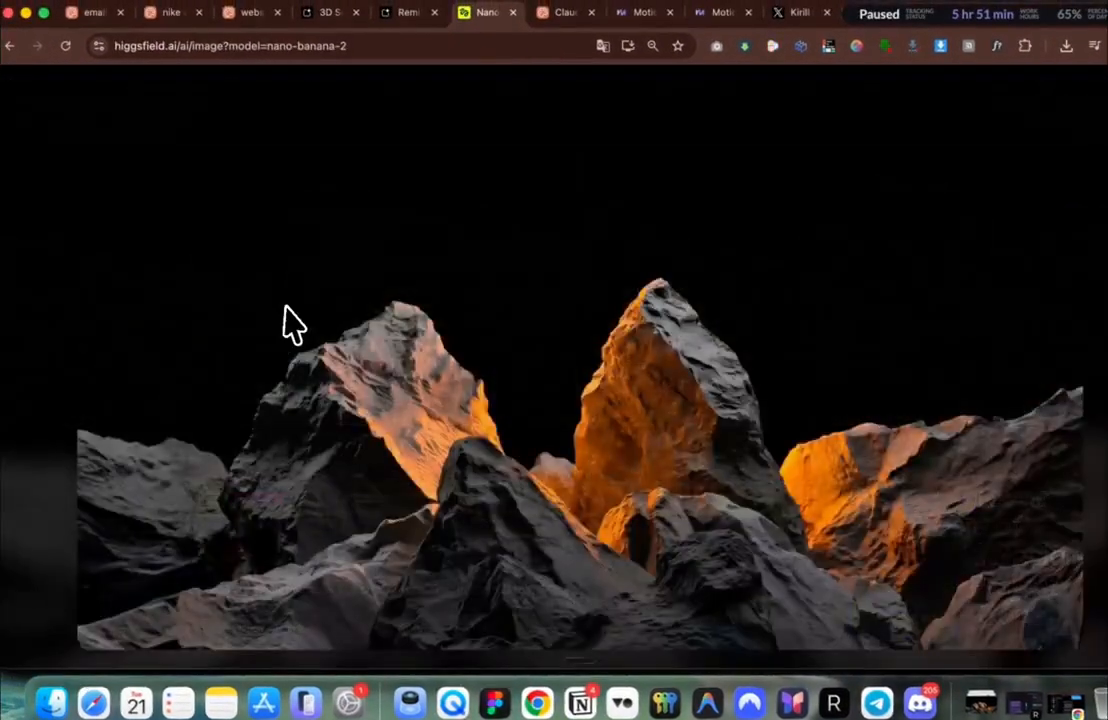
key(Escape)
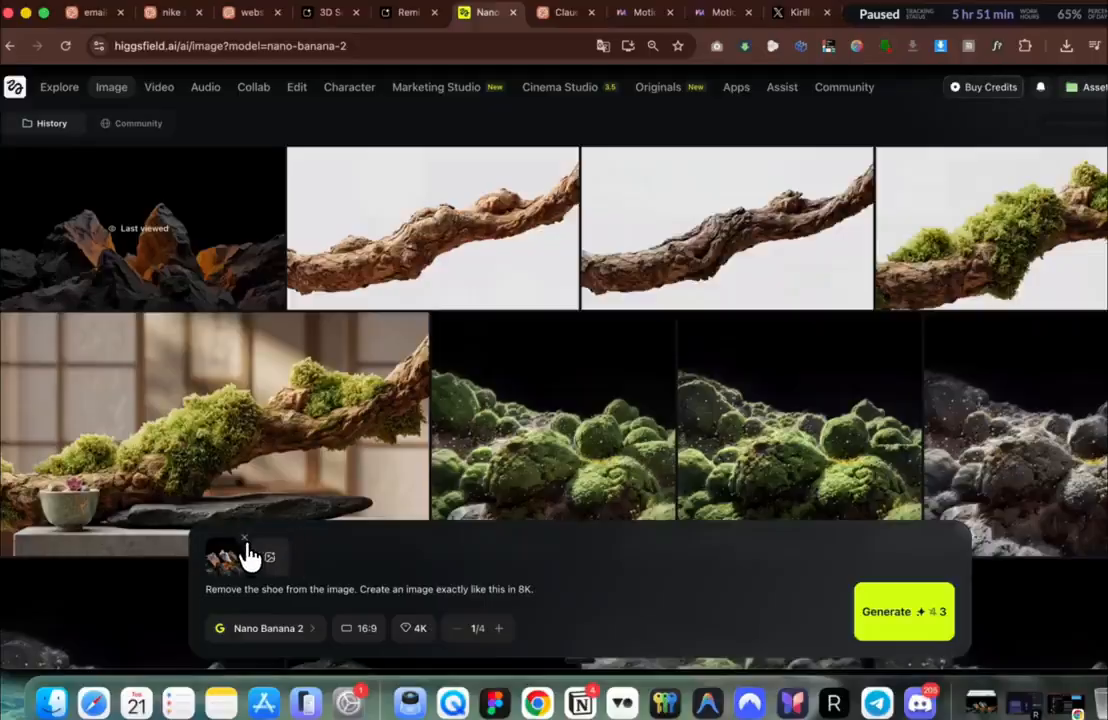
click(245, 542)
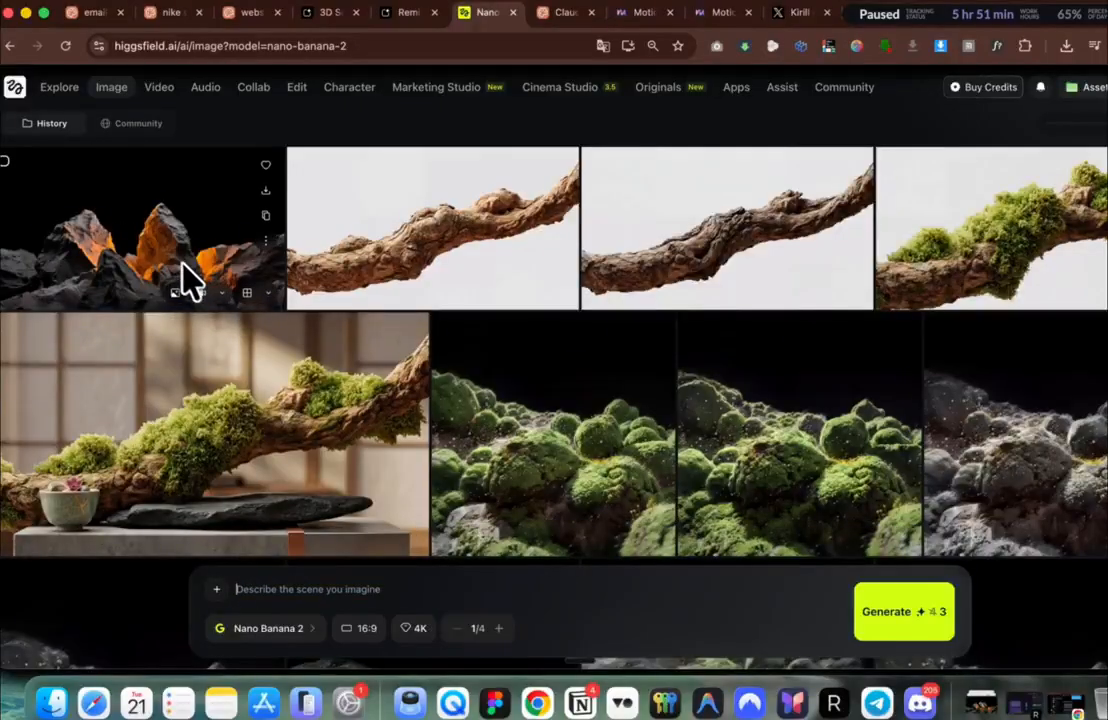
click(177, 296)
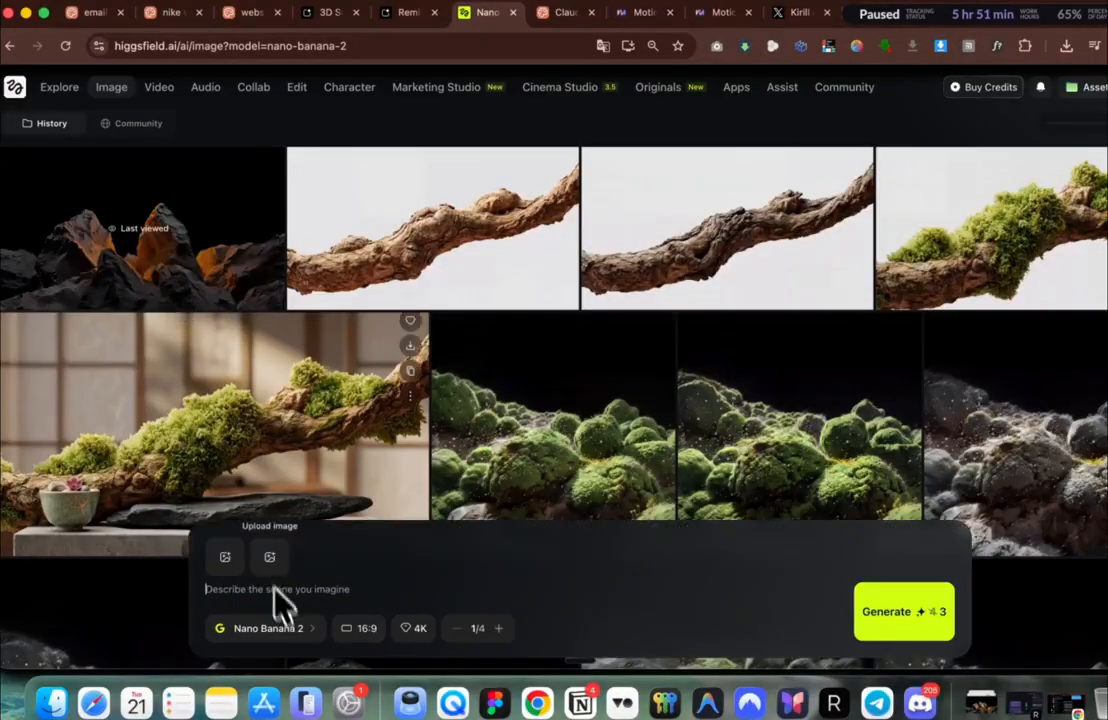
Step: Preview the grey moss-rock image while setting up the moss-and-wildflowers prompt
scroll(601, 470, down, 3)
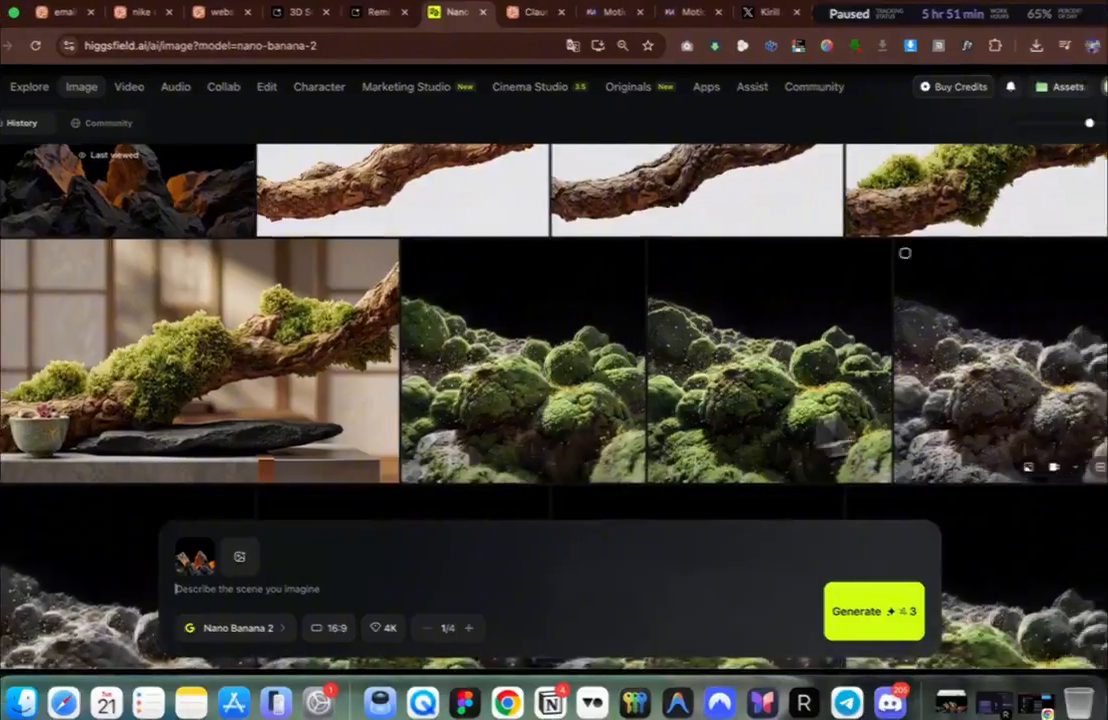
click(955, 410)
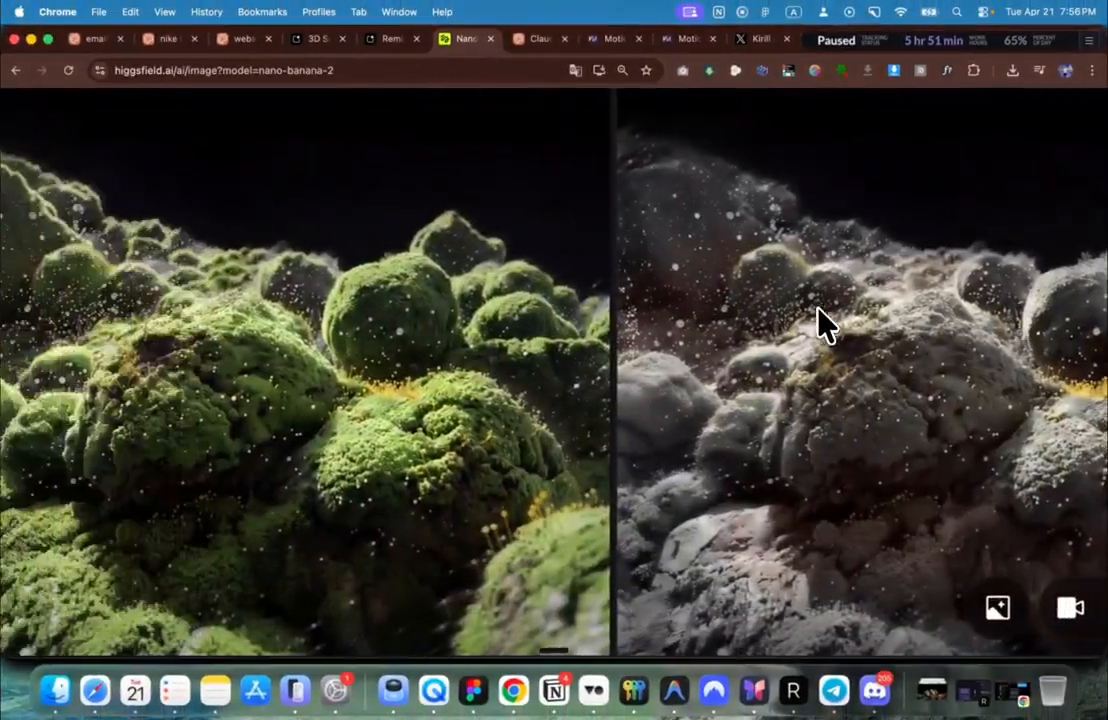
scroll(299, 295, down, 5)
scroll(300, 294, up, 1)
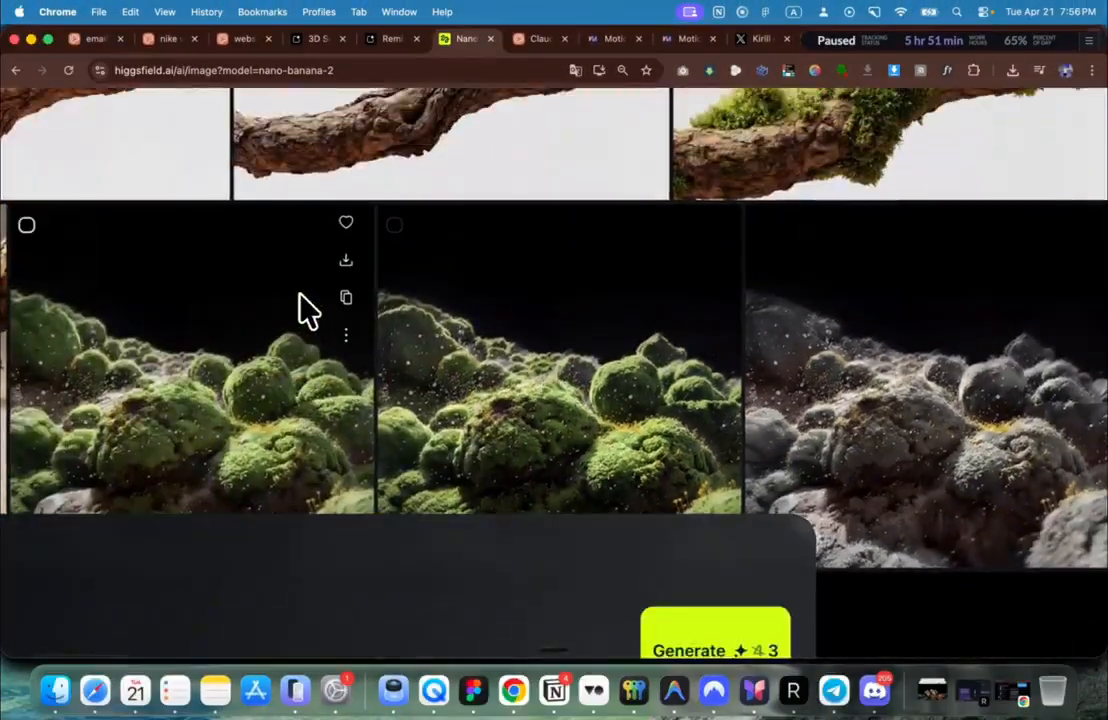
scroll(318, 292, down, 5)
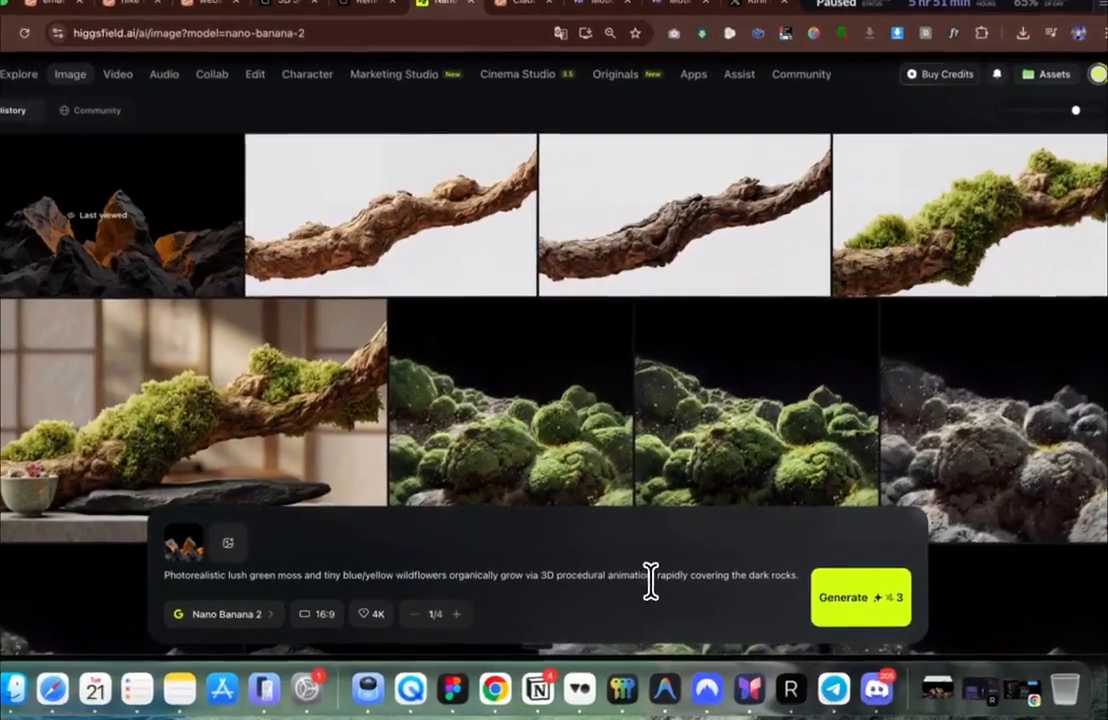
Step: Delete 'rapidly' from the moss prompt and generate two images at batch size 2/4
drag(660, 584, 795, 585)
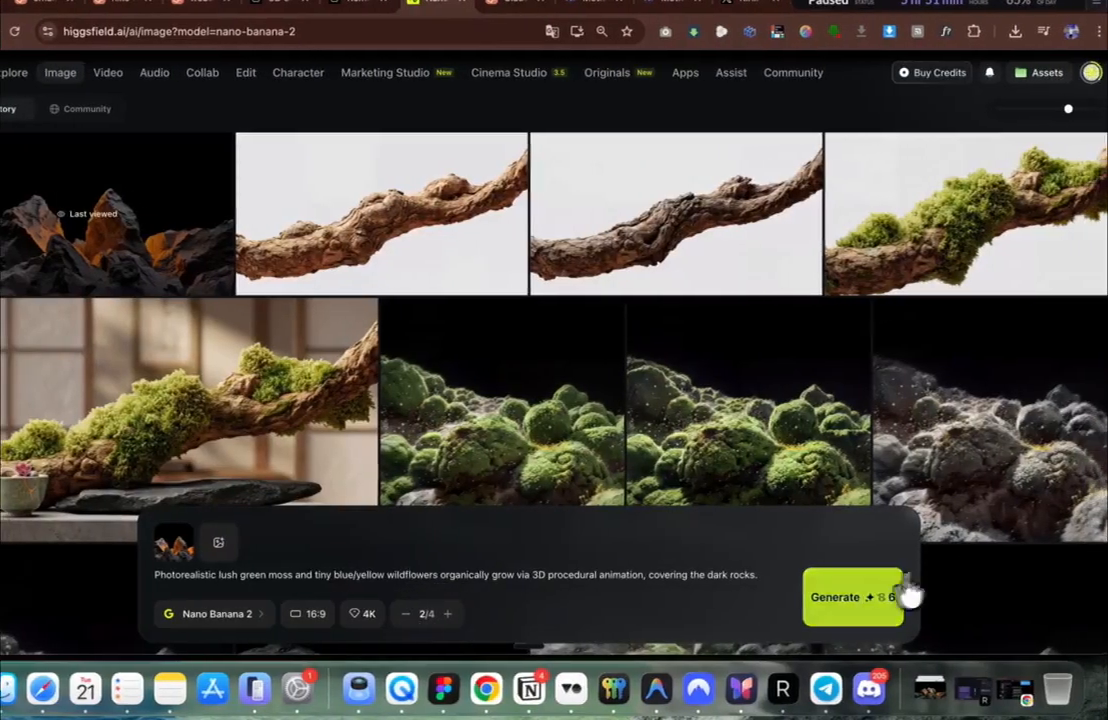
click(908, 596)
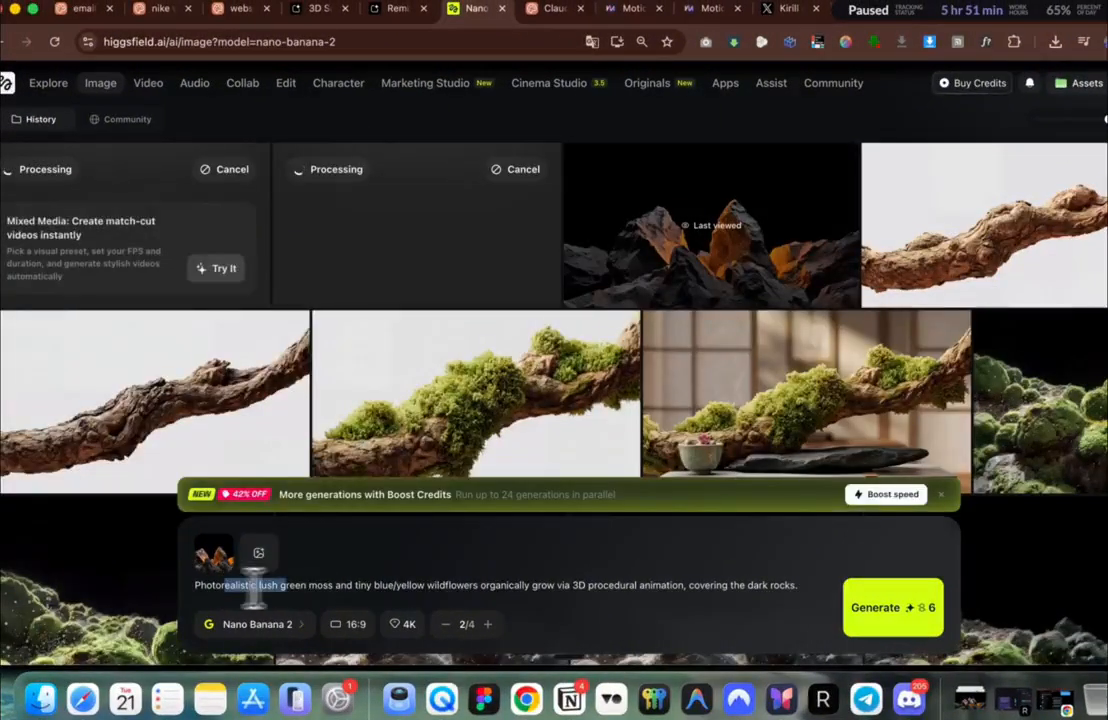
drag(253, 590, 742, 589)
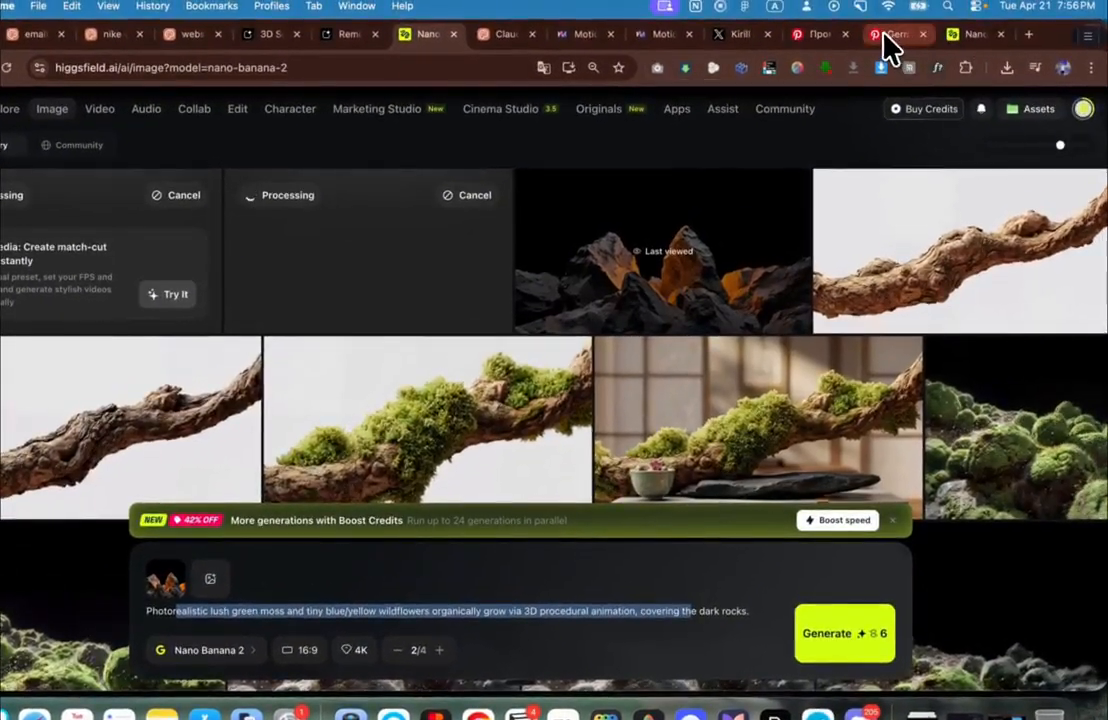
Step: Open the Google | Generative Brand Expressions pin and screenshot its pink mossy mountain image
click(884, 36)
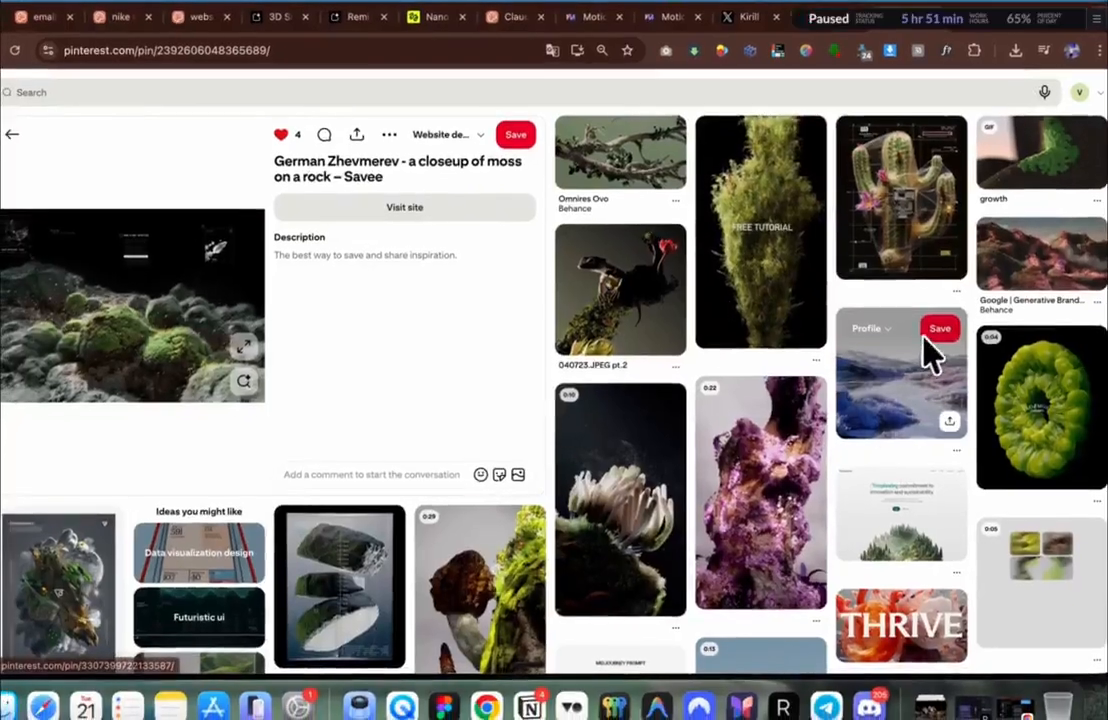
click(1003, 290)
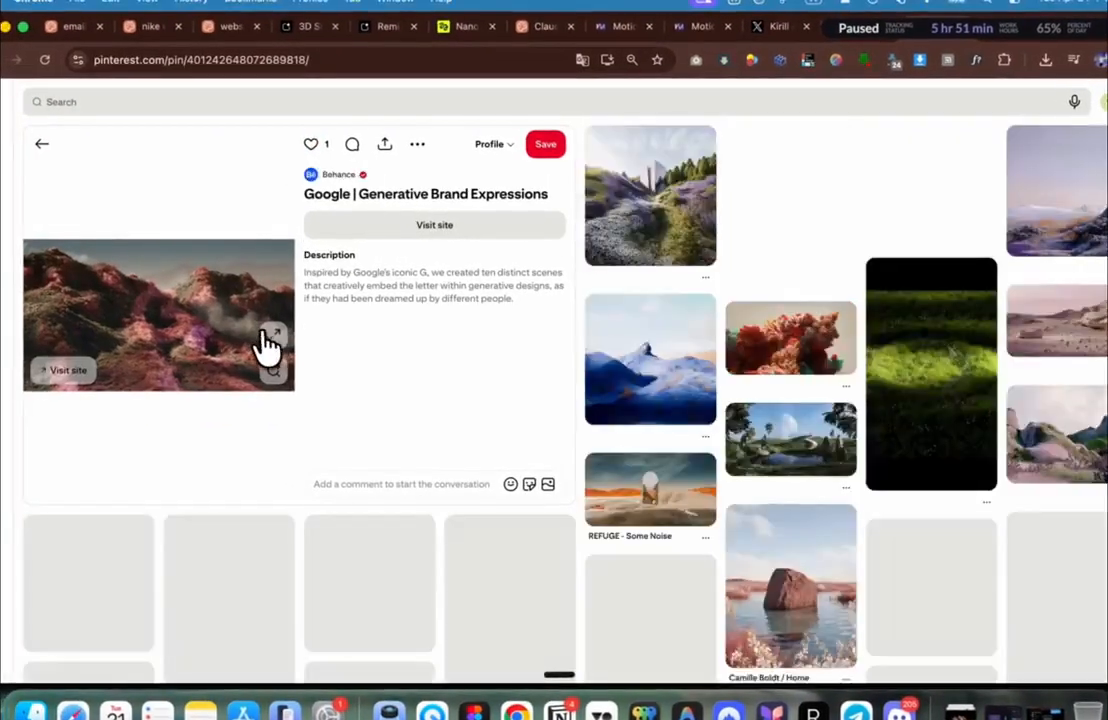
click(267, 345)
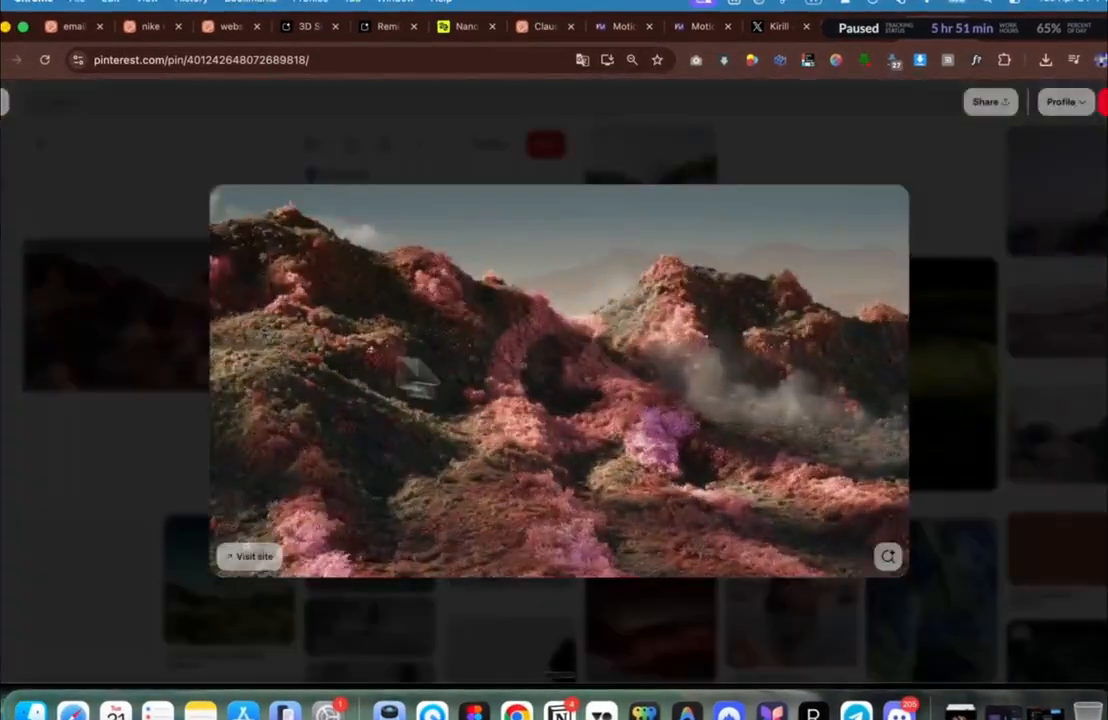
key(super+shift+4)
drag(872, 240, 247, 530)
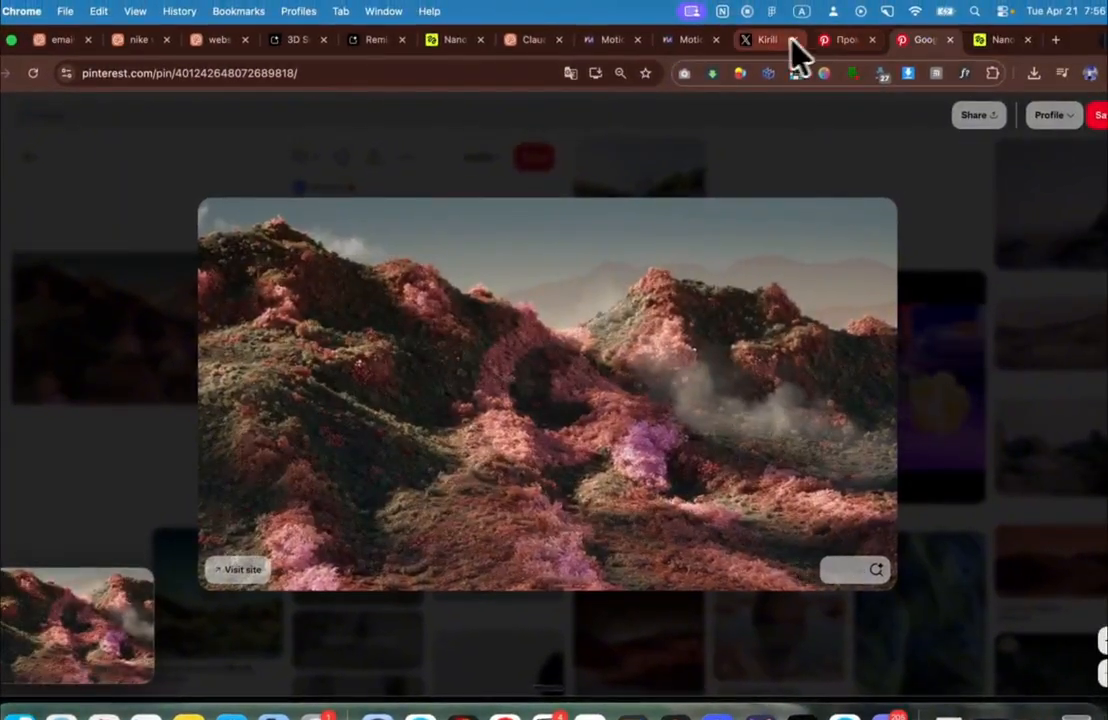
click(452, 40)
Step: Attach the pink mountain screenshot as a second reference and replace the prompt with the two-reference 8K prompt
drag(87, 617, 290, 625)
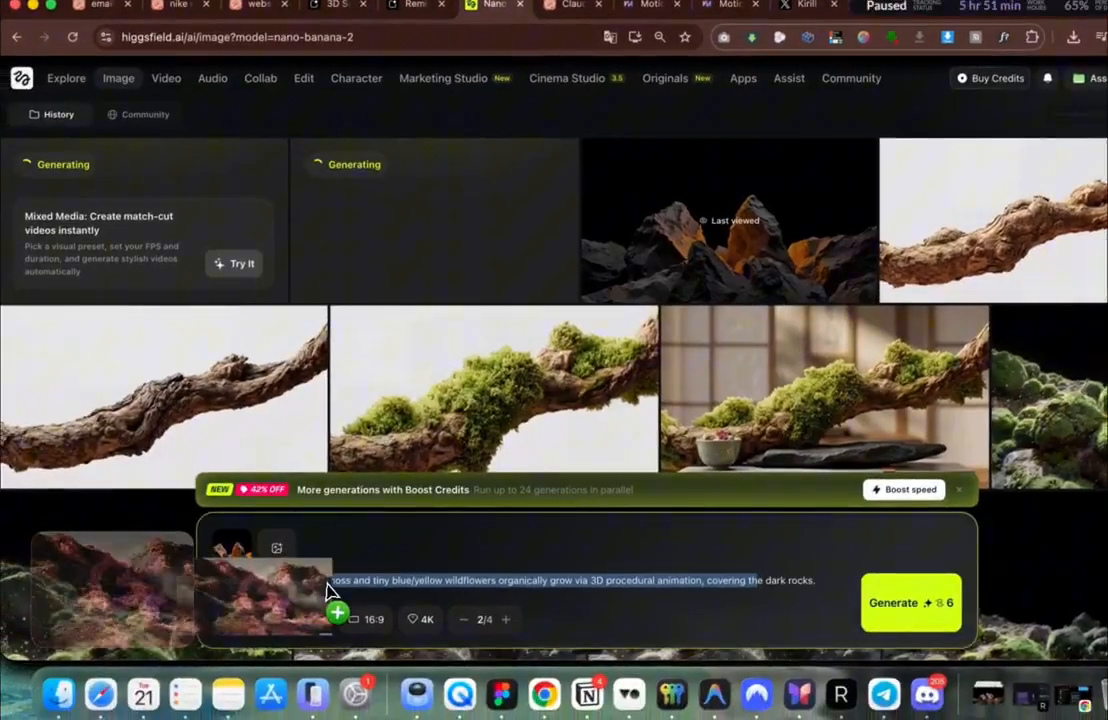
drag(330, 590, 330, 590)
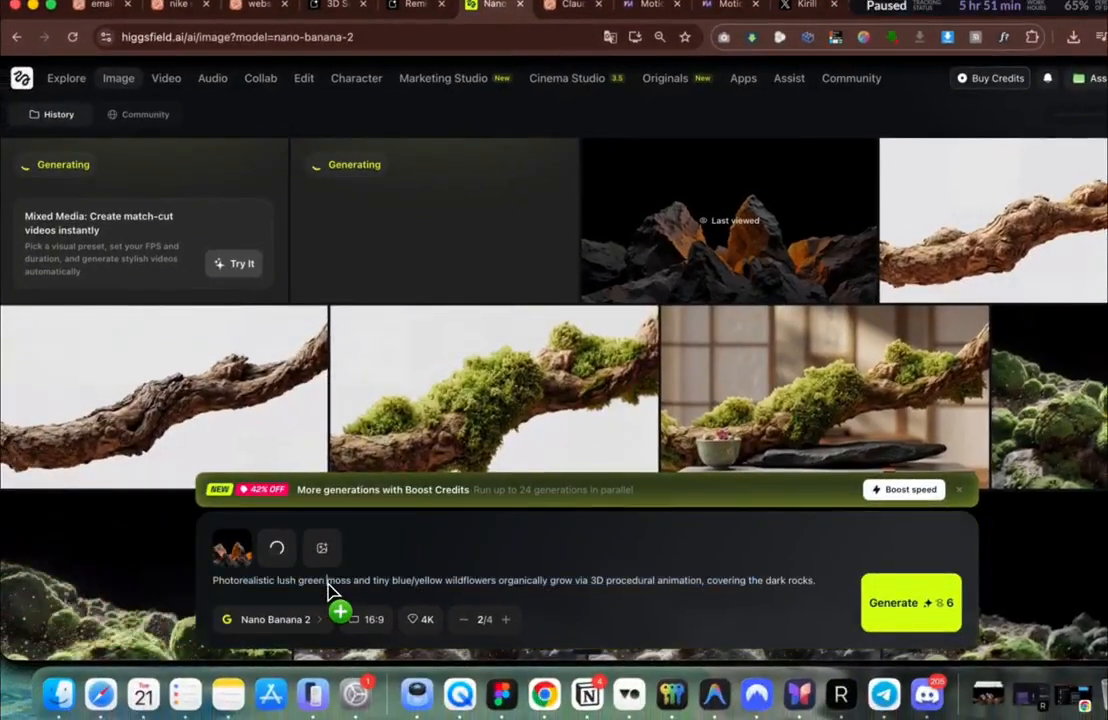
key(super+a)
key(BackSpace)
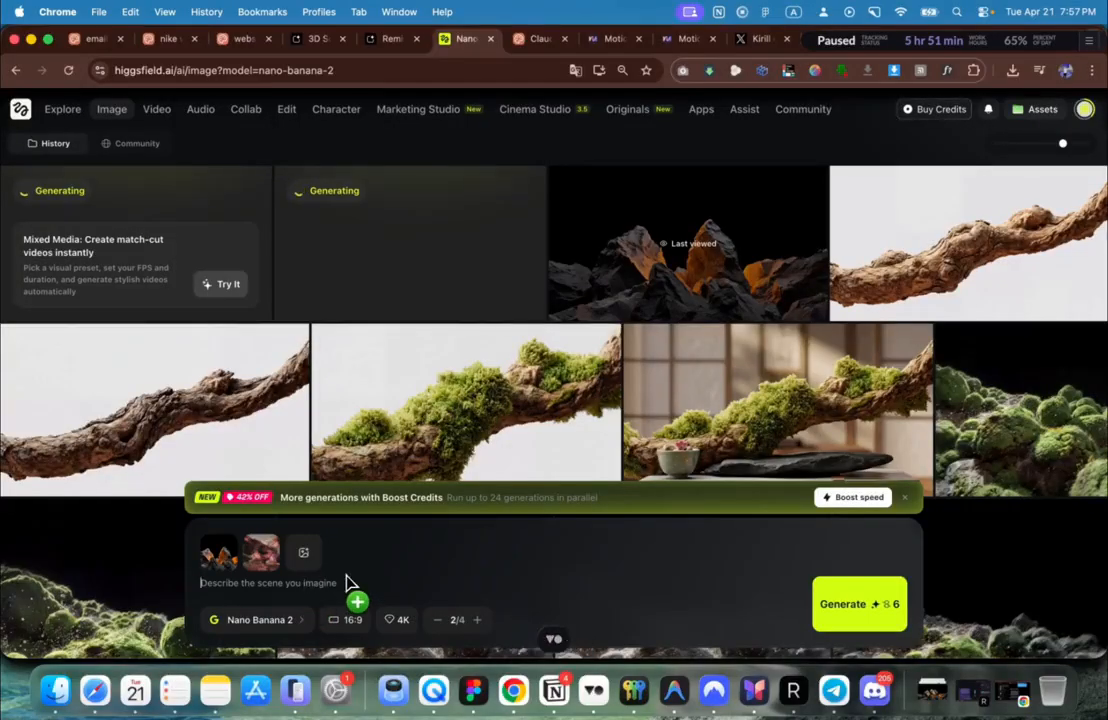
text(Create an image like the first one in 8K but add a texture, the flowers, the lush, the grass covering the rocks similar as in the second image. But do not change the first image, keep exactly as it is.)
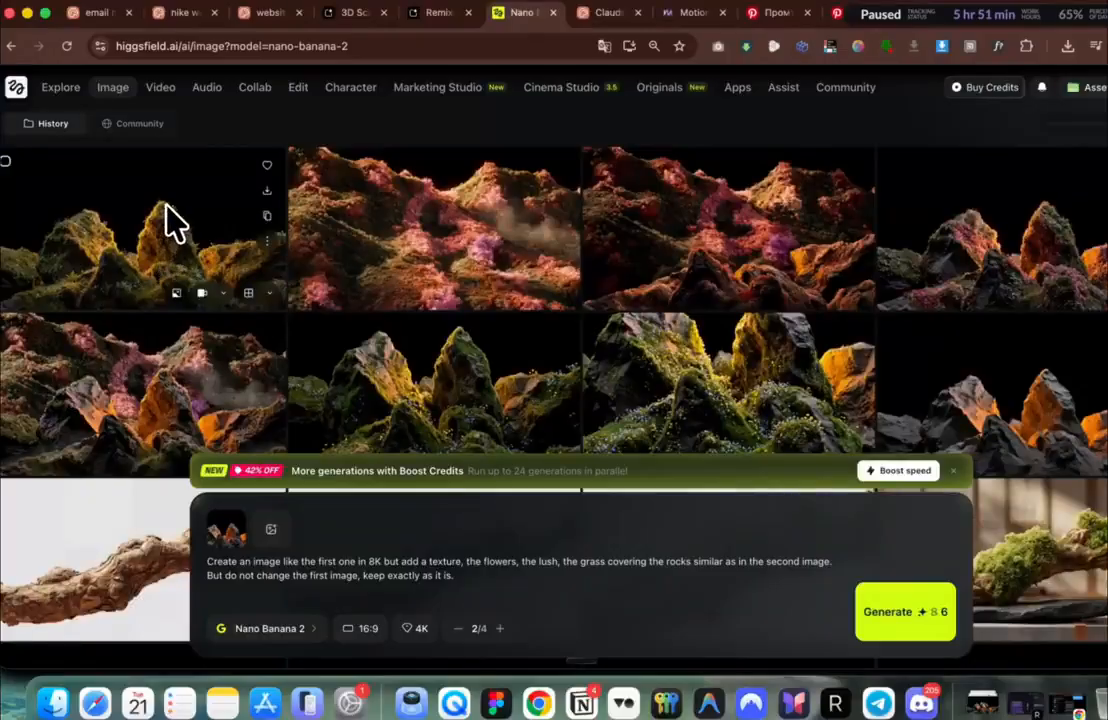
Step: Inspect a generated moss-and-flower rock image alongside its reference image
click(183, 235)
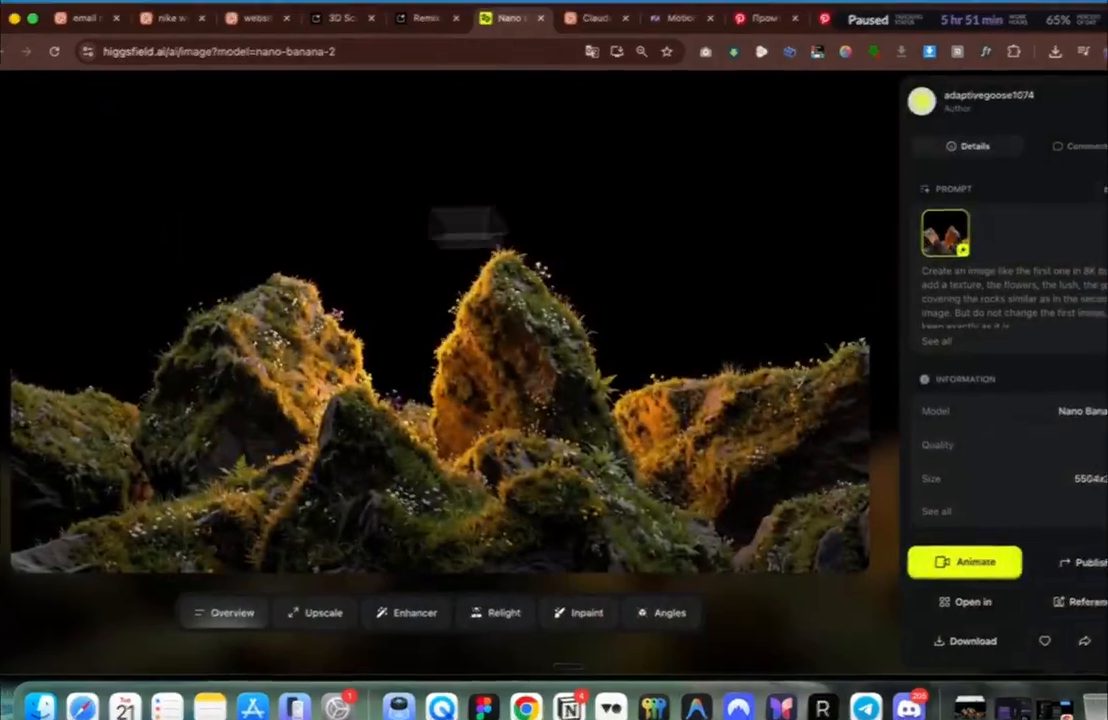
click(906, 256)
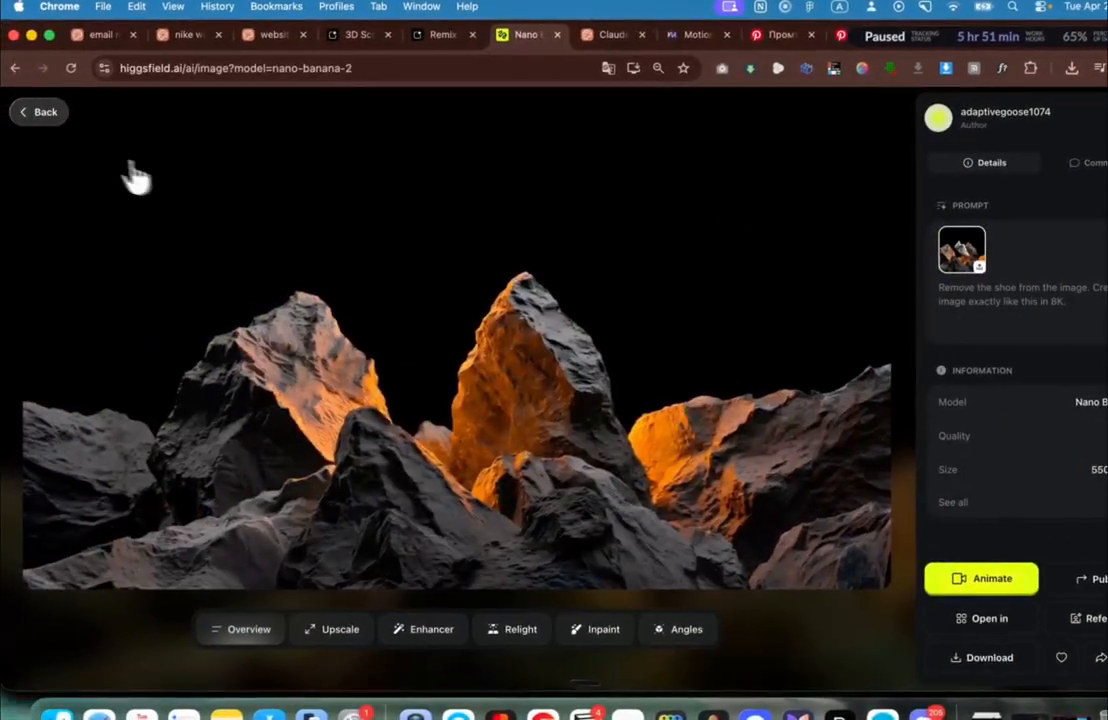
click(36, 126)
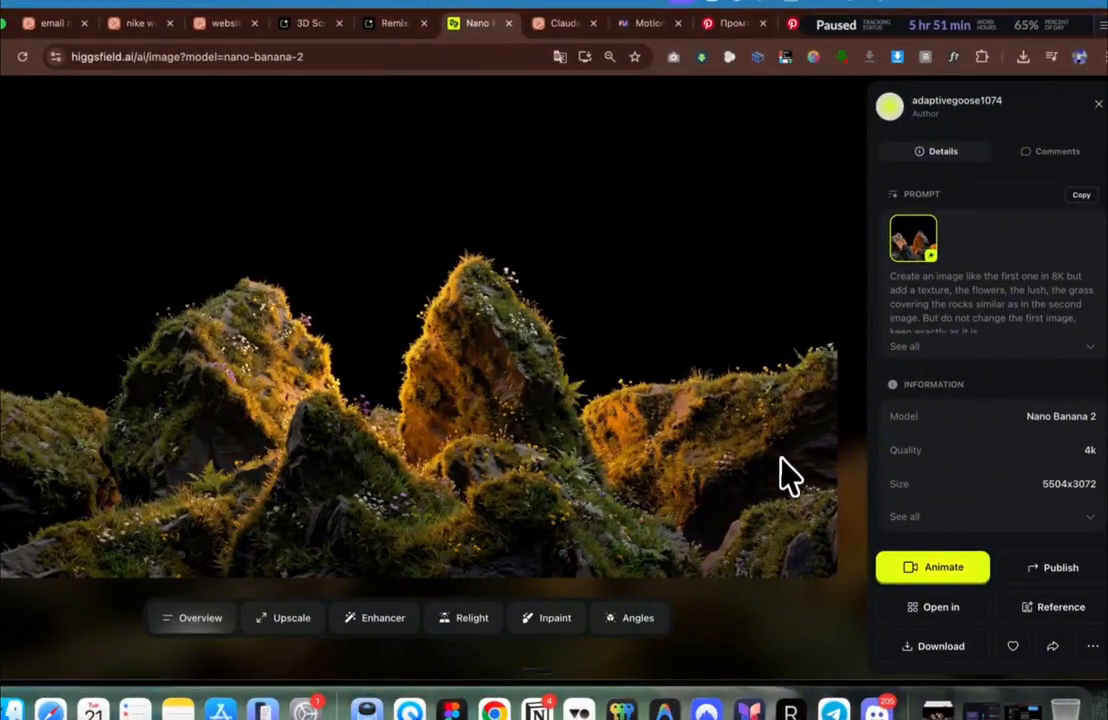
key(Escape)
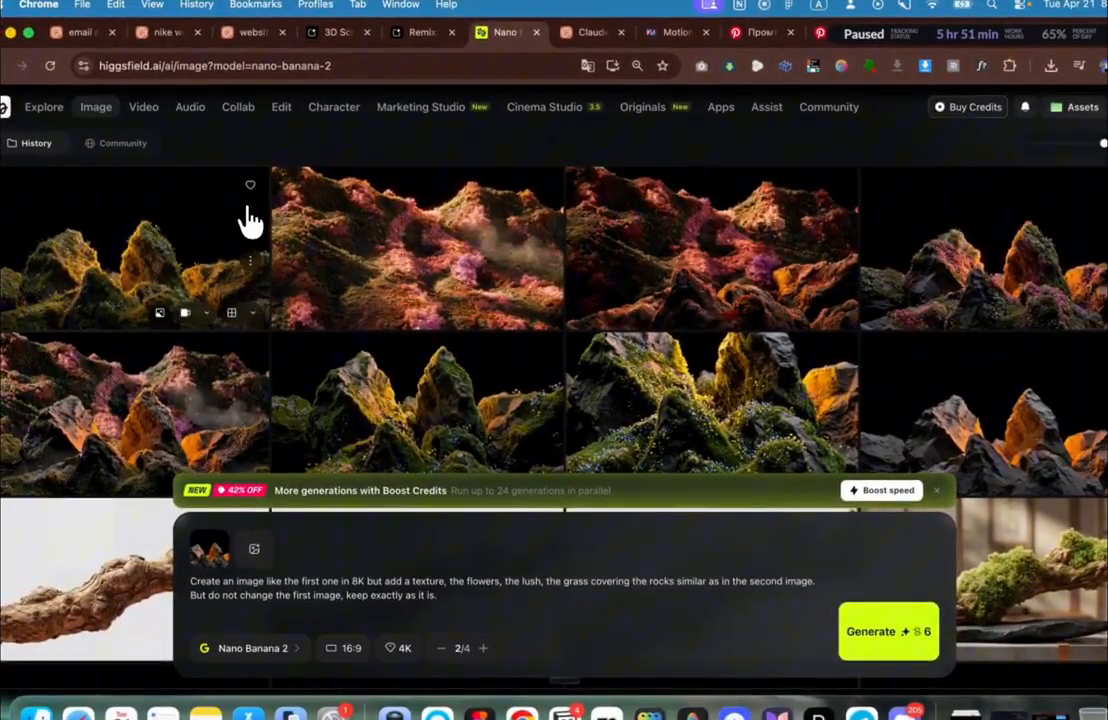
Step: Download the mossy flowered-rock image as a 22.1 MB PNG and go to Create Video
click(248, 210)
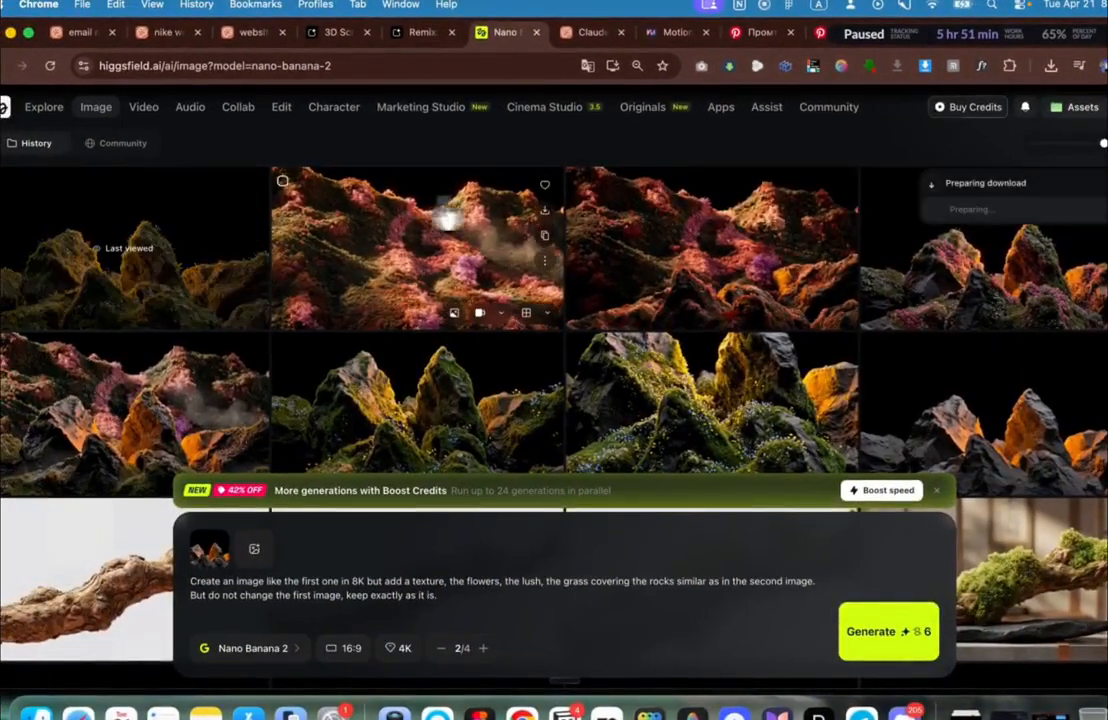
scroll(485, 347, down, 4)
scroll(485, 347, up, 2)
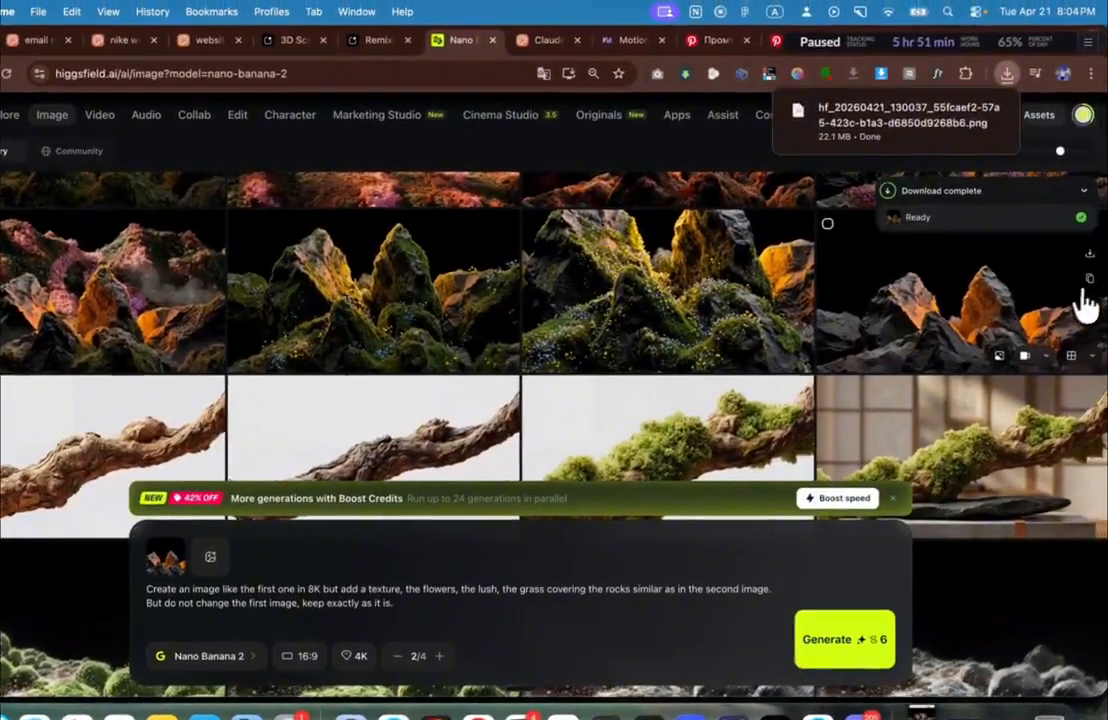
scroll(883, 267, up, 3)
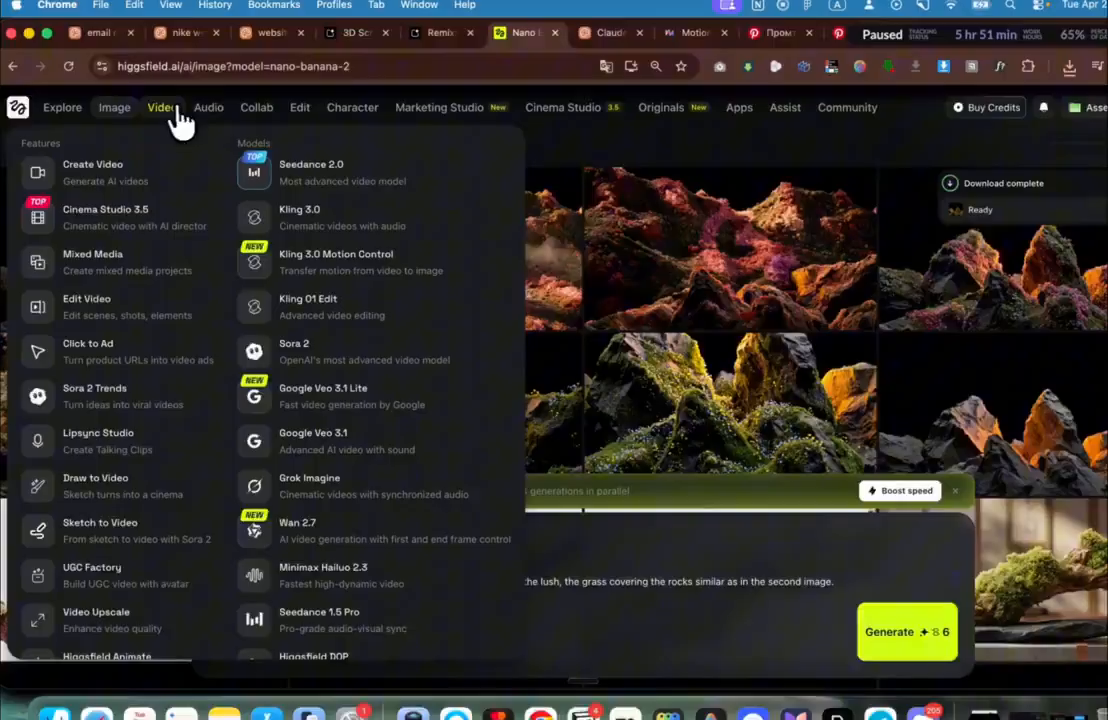
click(166, 112)
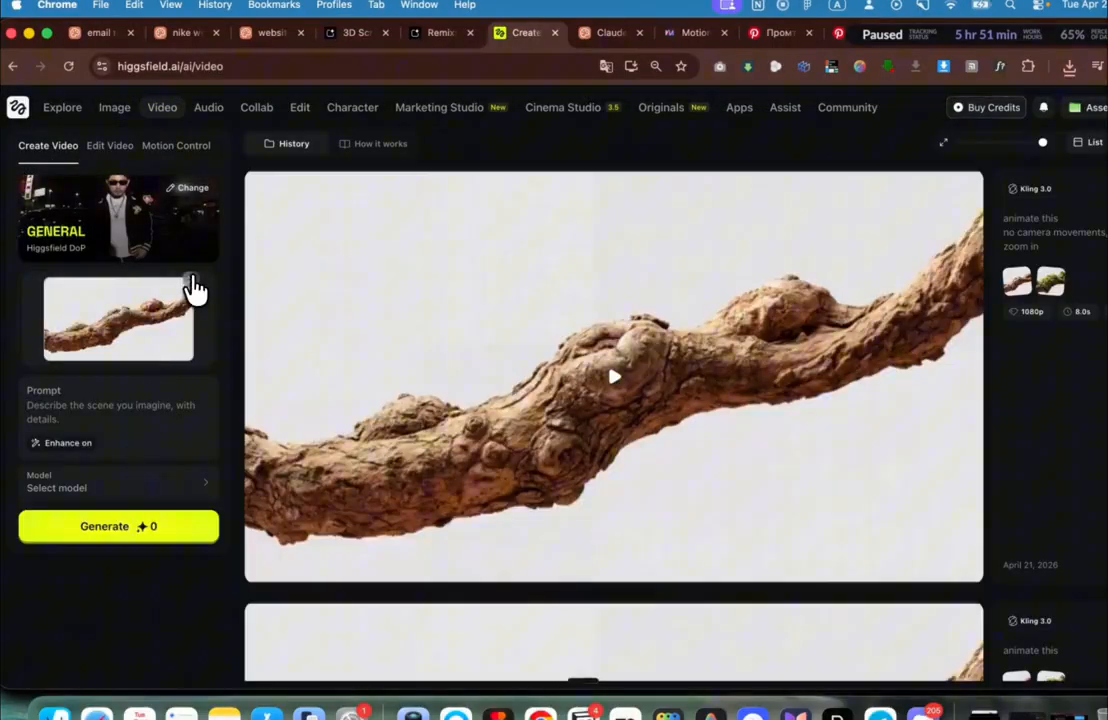
Step: Clear the old branch start frame and switch the video model to Kling 3.0
click(191, 279)
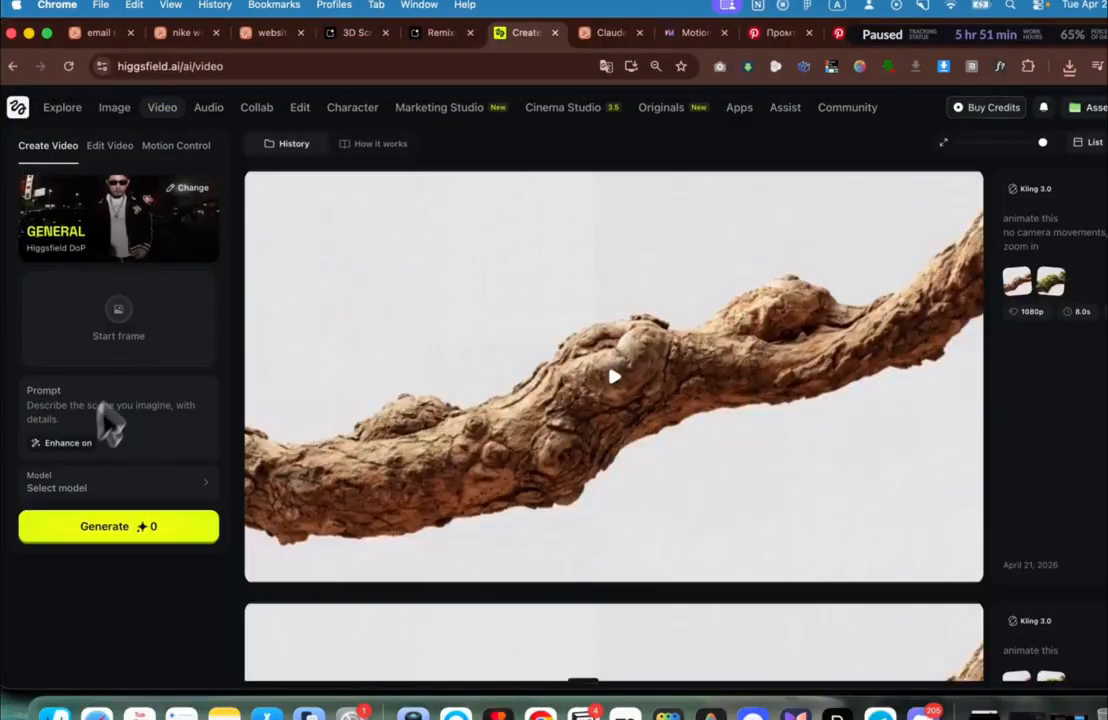
click(65, 480)
click(320, 343)
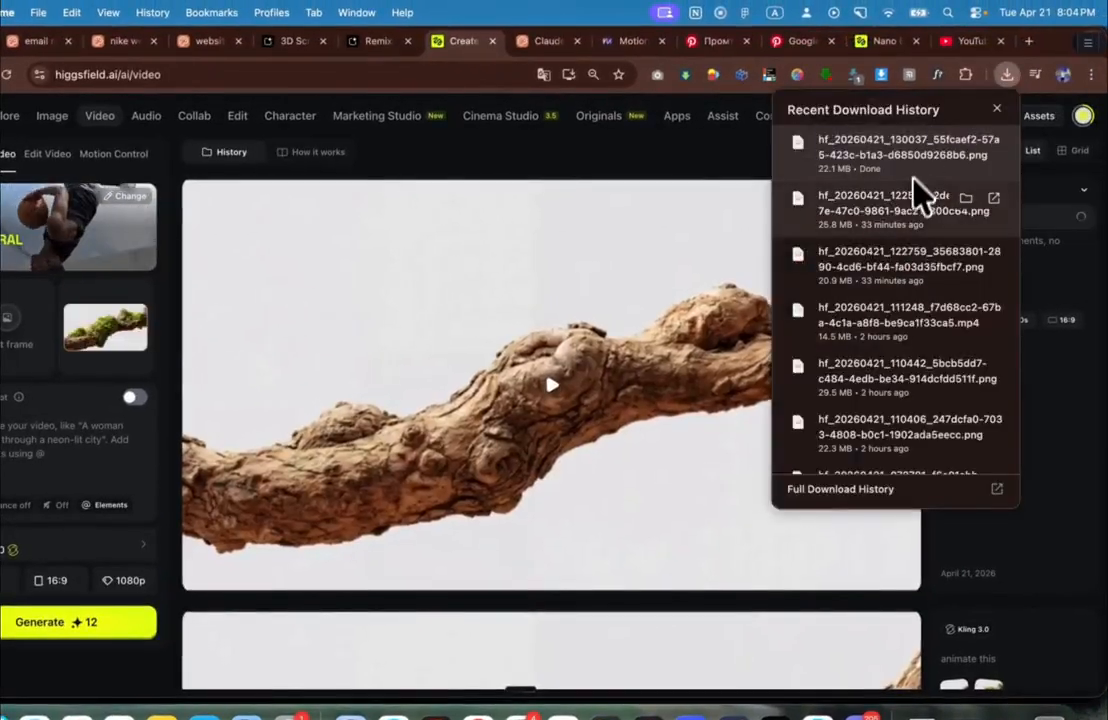
Step: Use the two downloaded dark rock images as the start and end frames
drag(893, 160, 18, 334)
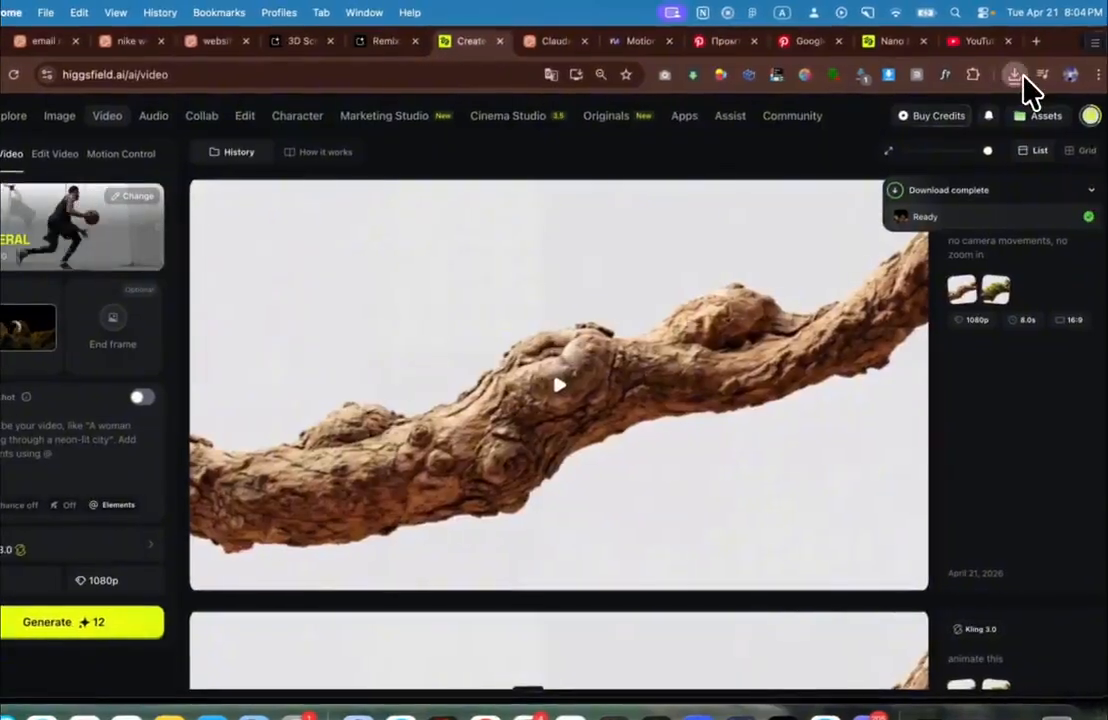
click(1068, 69)
drag(975, 143, 150, 320)
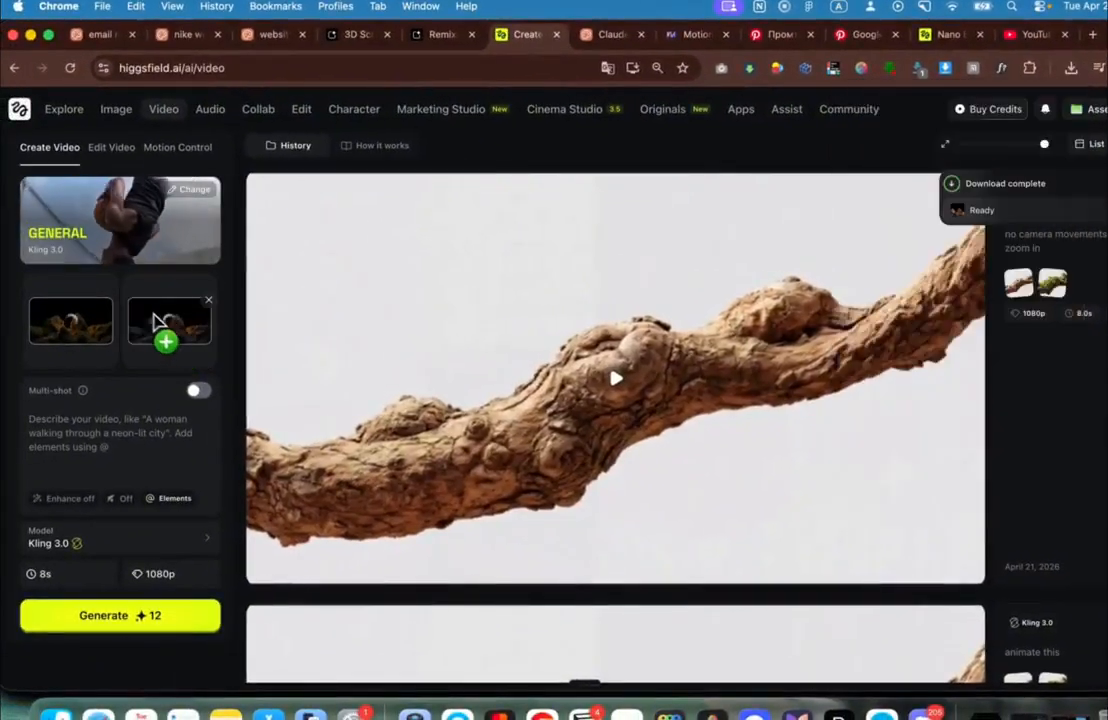
drag(900, 195, 155, 296)
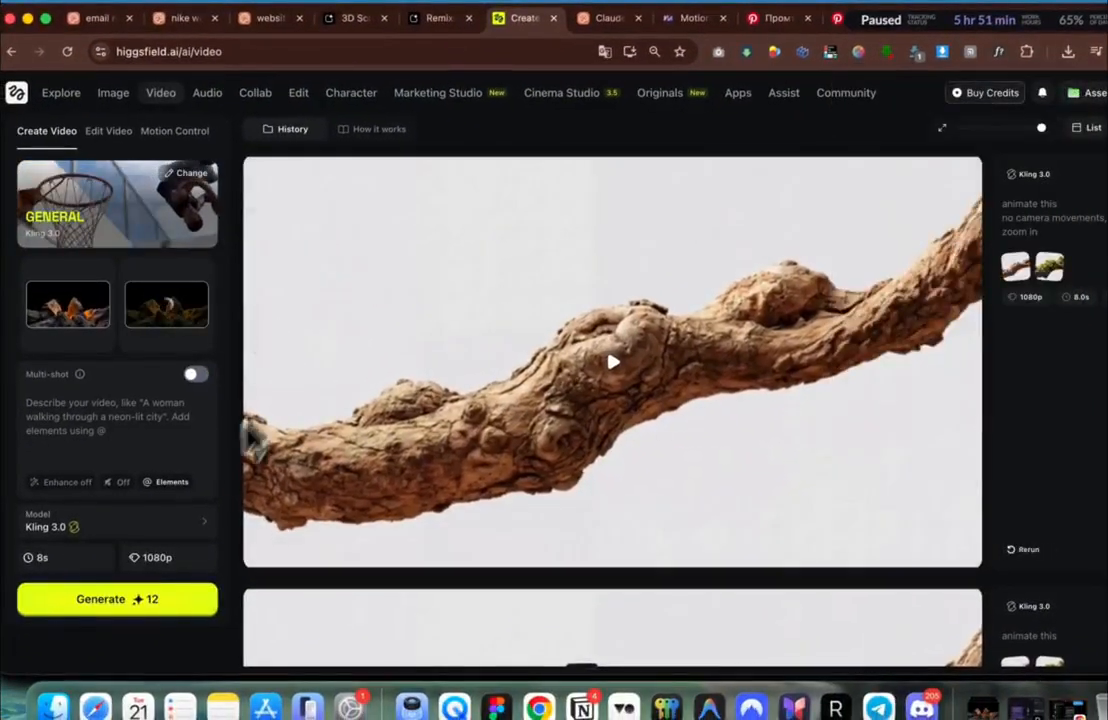
scroll(468, 415, down, 15)
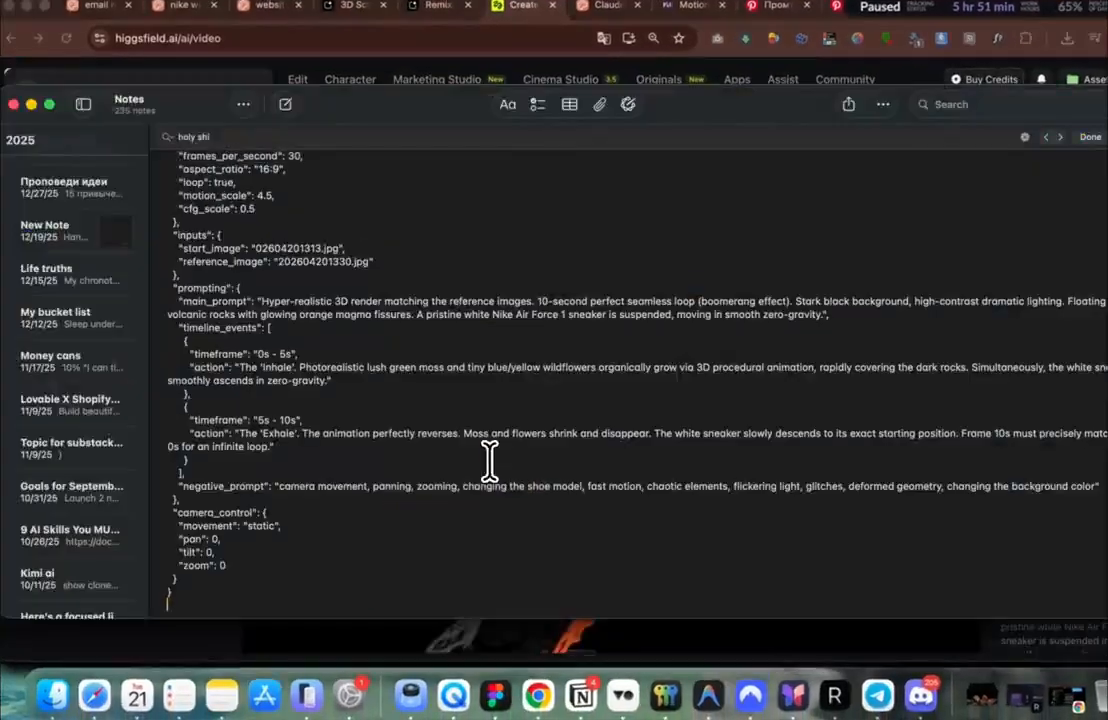
scroll(489, 460, up, 5)
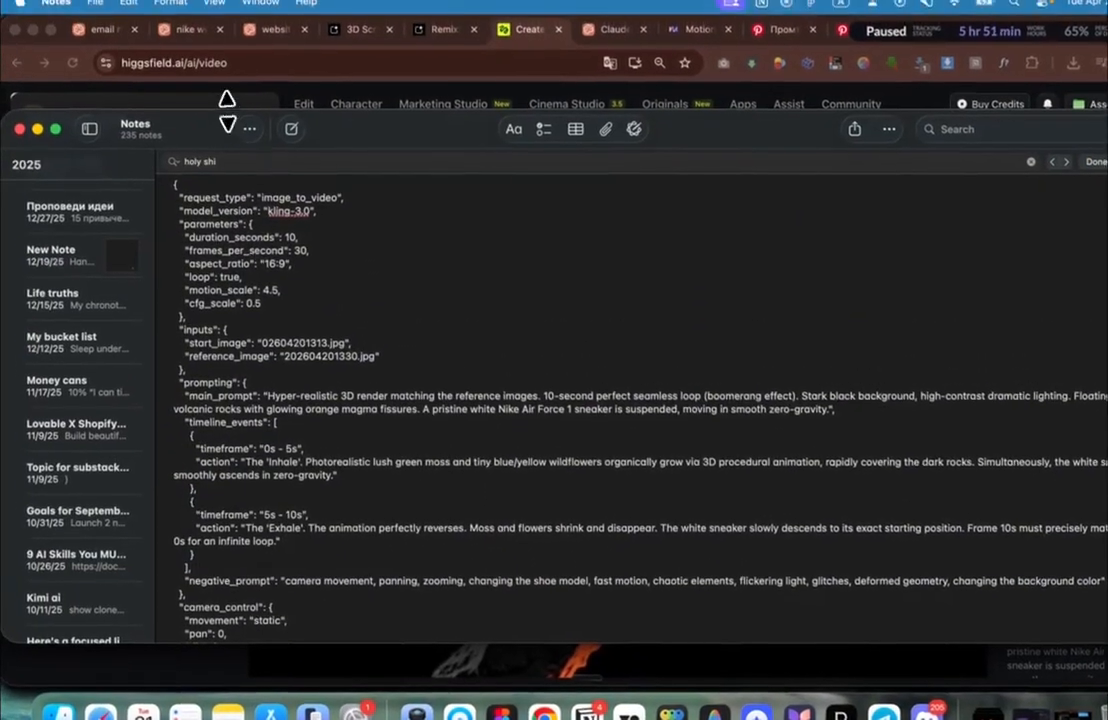
Step: Paste the Kling JSON prompt from Notes into Higgsfield and start generating the video
drag(221, 86, 226, 3)
scroll(266, 160, down, 1)
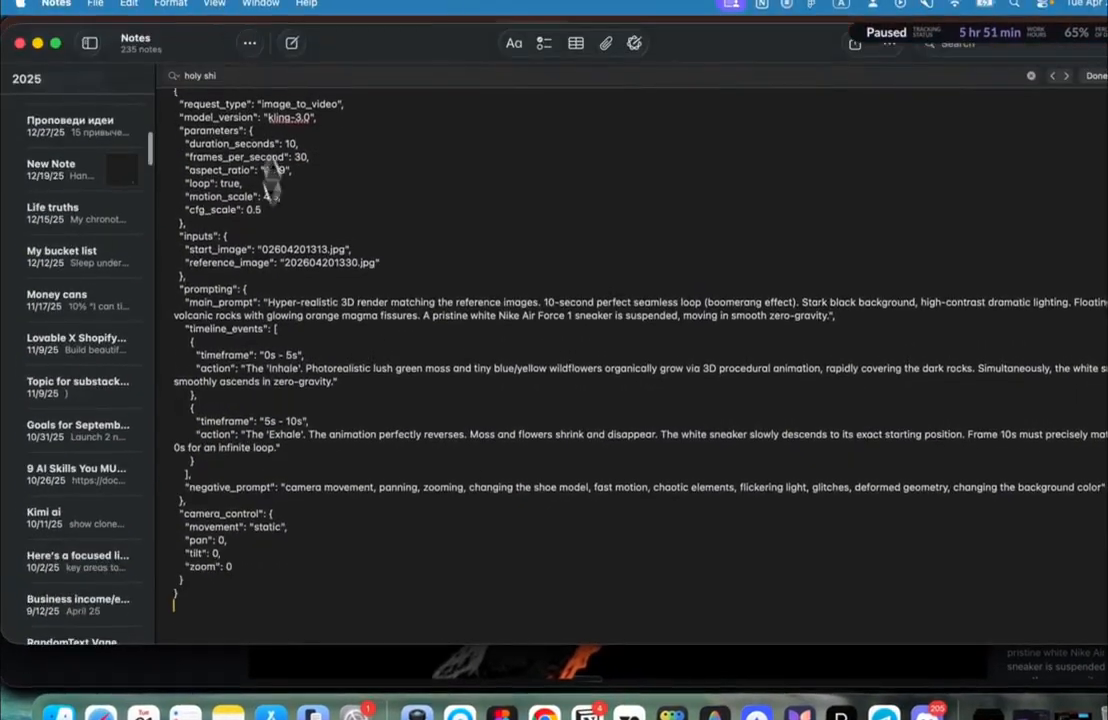
scroll(282, 220, up, 2)
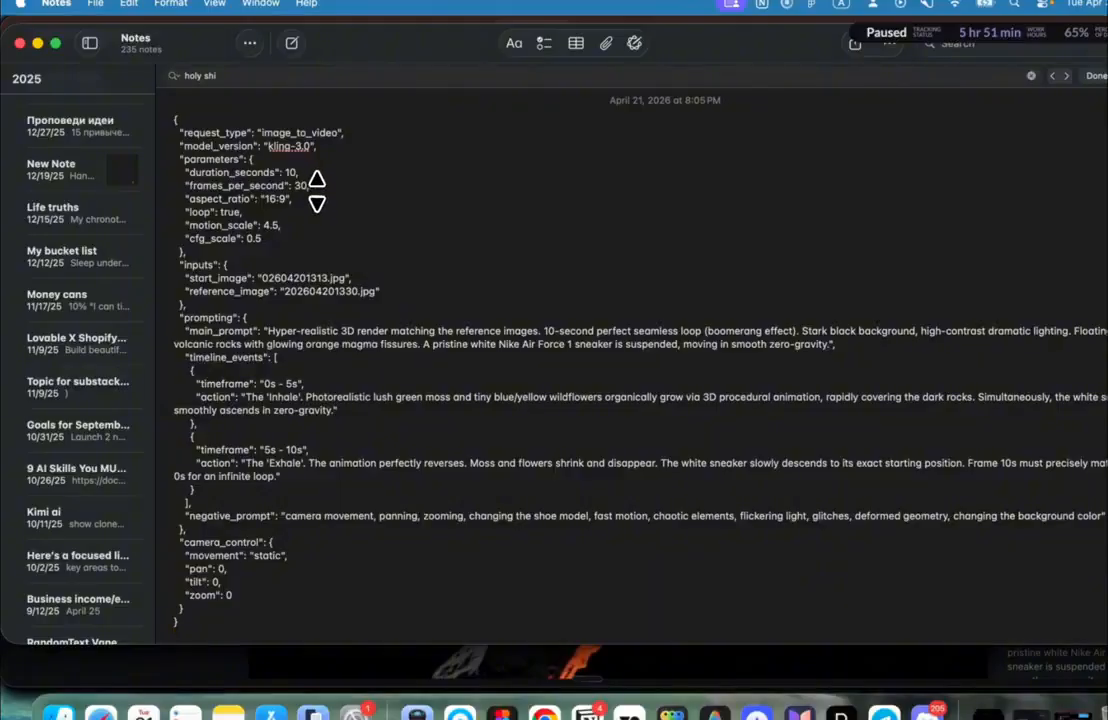
key(super+Tab)
click(136, 446)
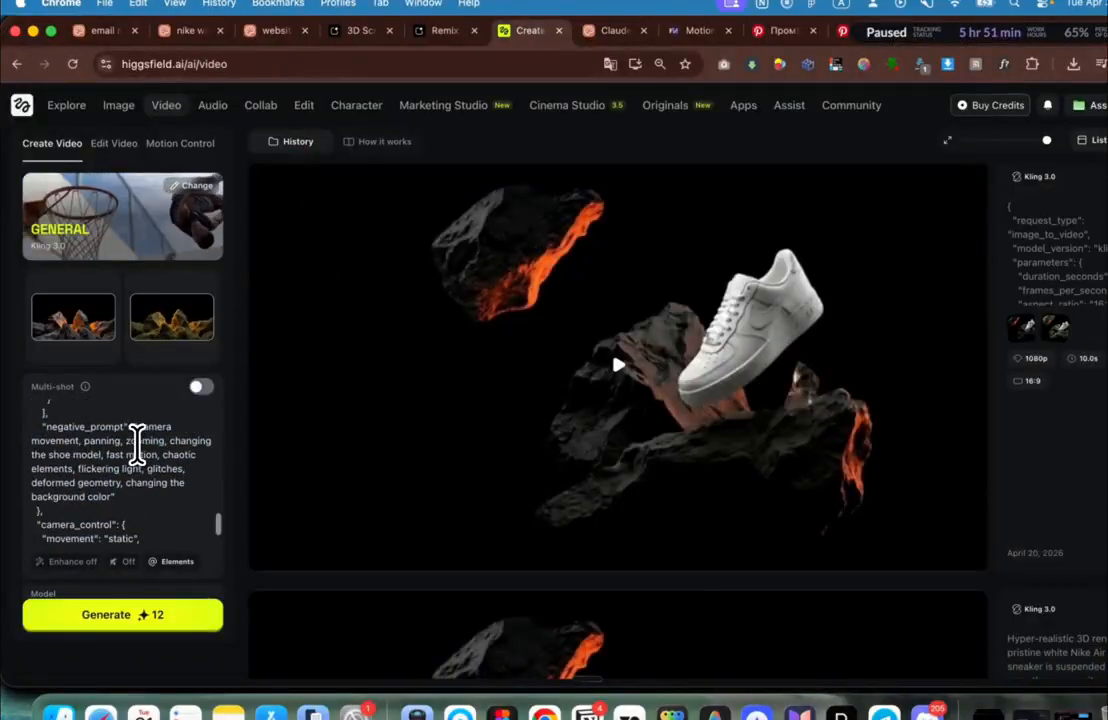
scroll(138, 445, up, 3)
scroll(138, 445, down, 4)
scroll(138, 445, up, 12)
scroll(138, 445, down, 12)
click(123, 618)
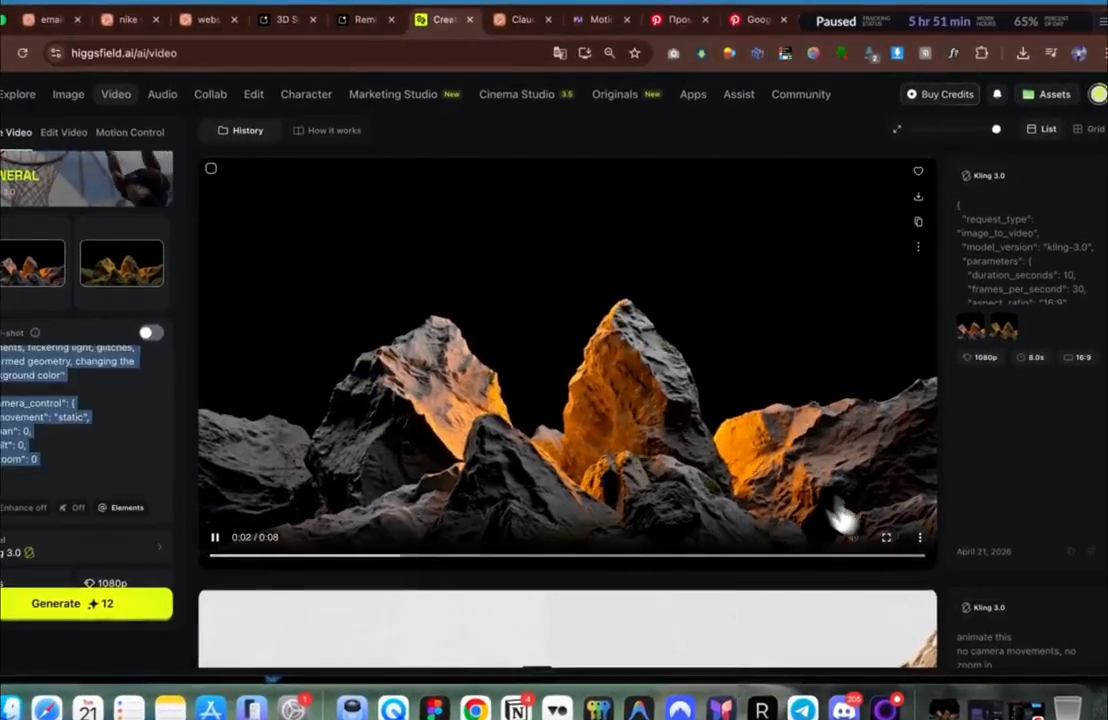
Step: Watch the resulting rocks video full screen, then open its detail view
click(893, 541)
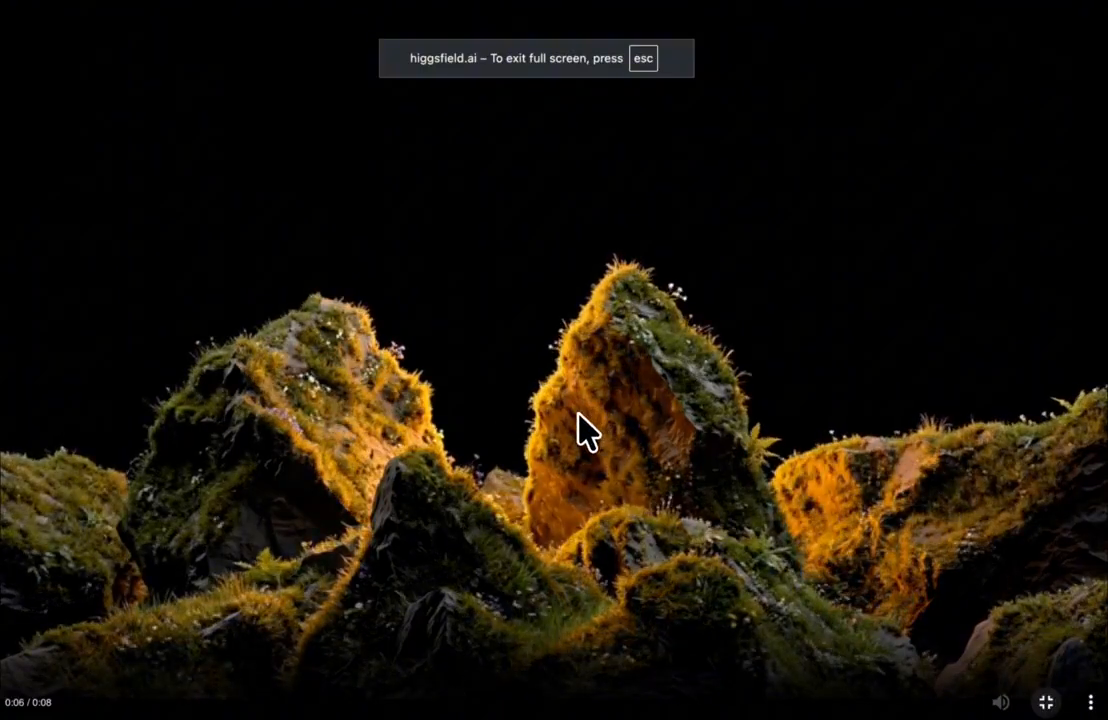
key(Escape)
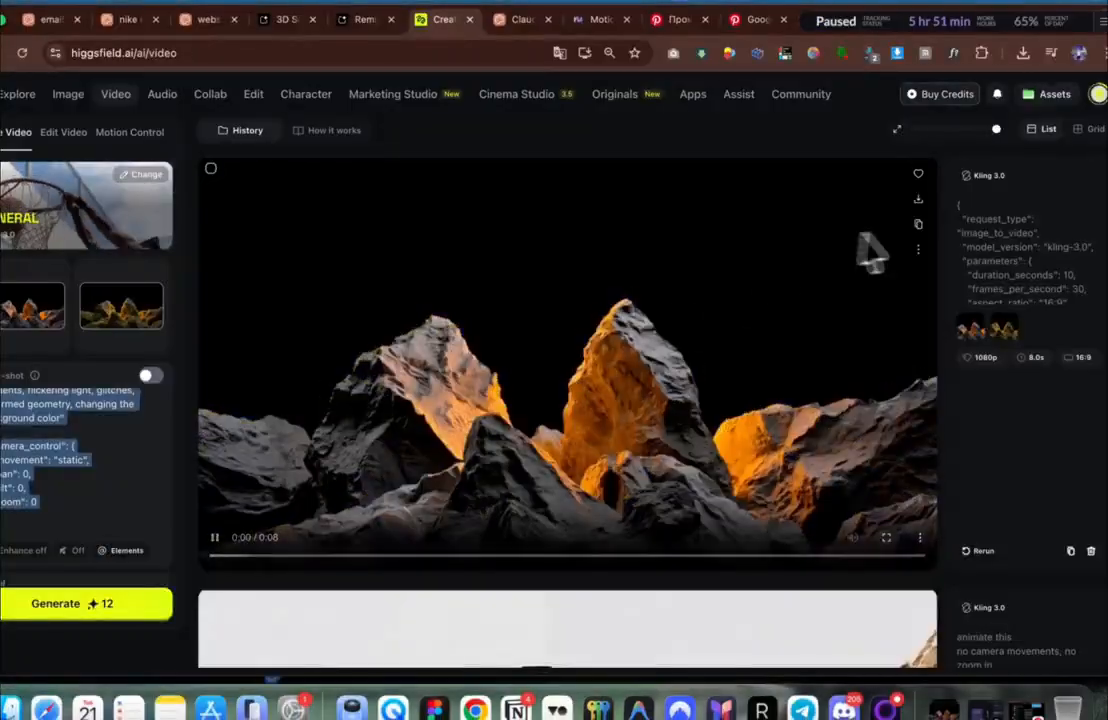
click(918, 250)
click(945, 327)
Step: Open the rocks video's .mp4 file in its own tab and copy its address
right_click(510, 181)
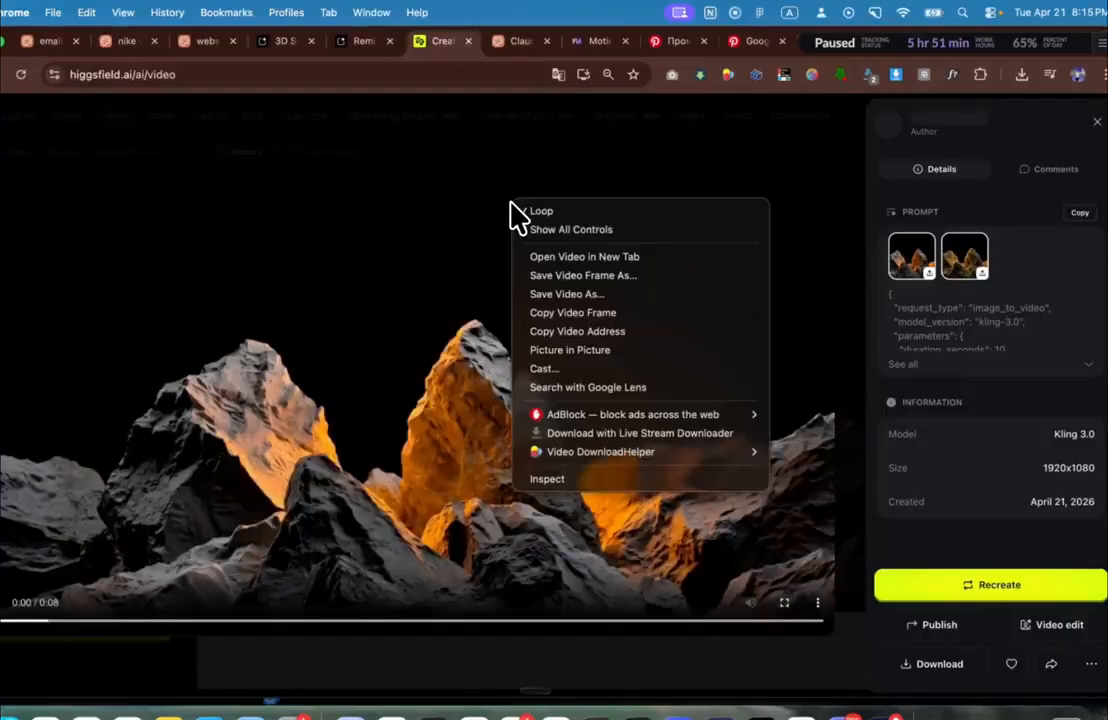
click(587, 262)
click(485, 42)
click(413, 70)
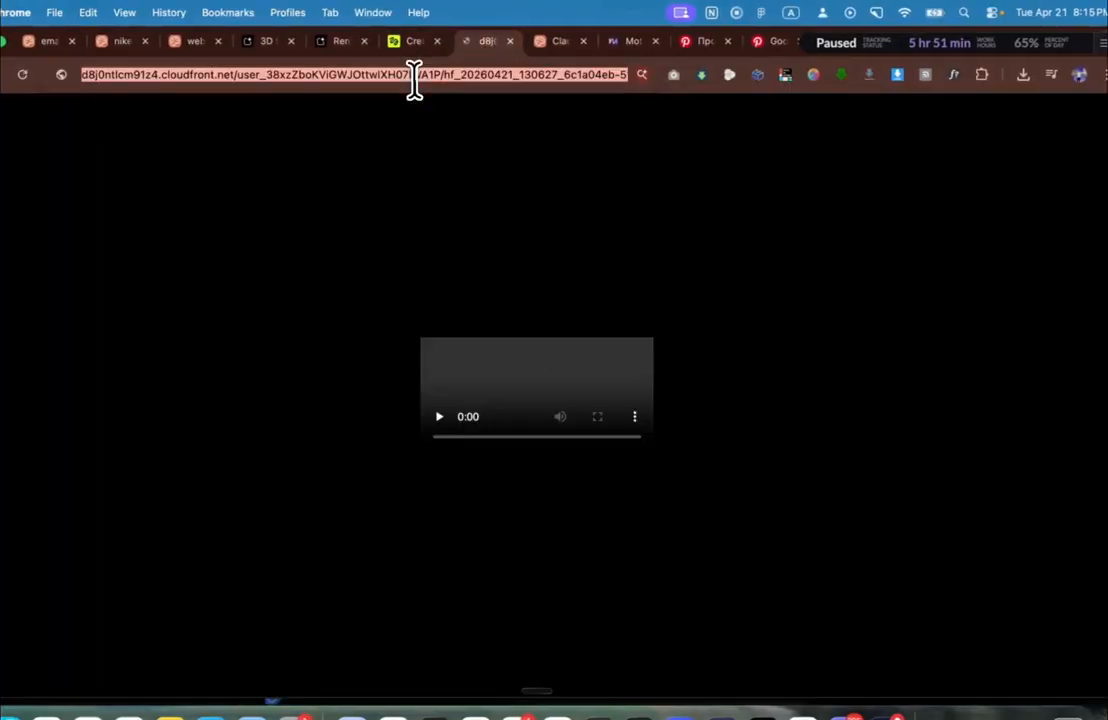
click(1022, 42)
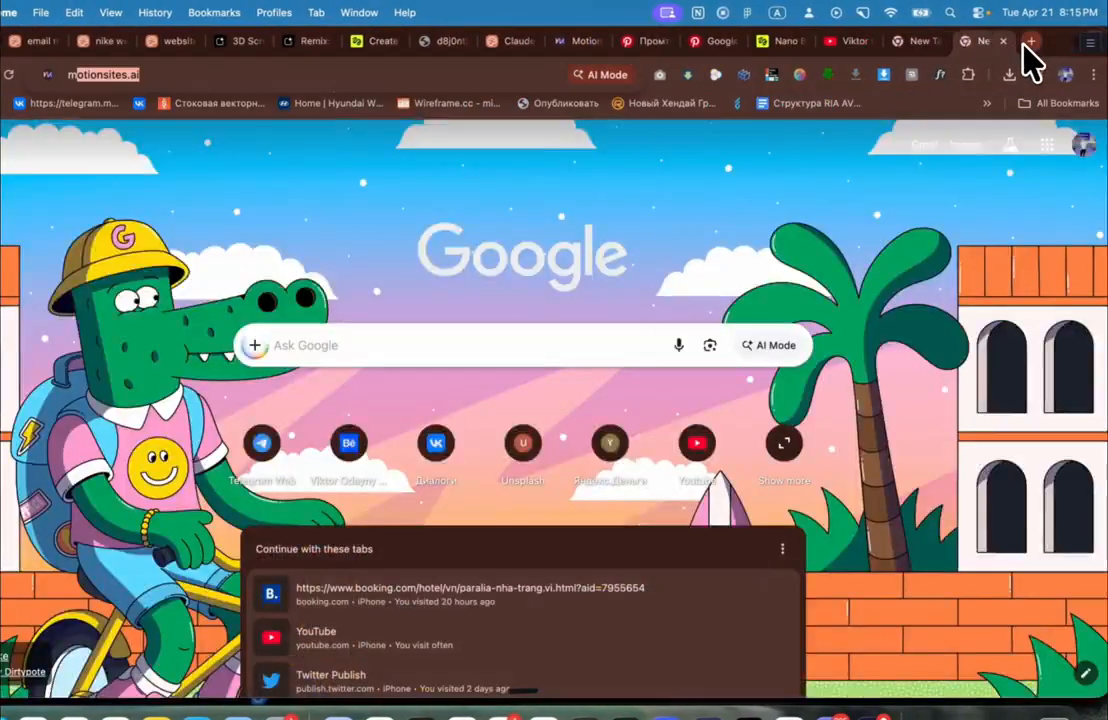
text(mux)
key(BackSpace)
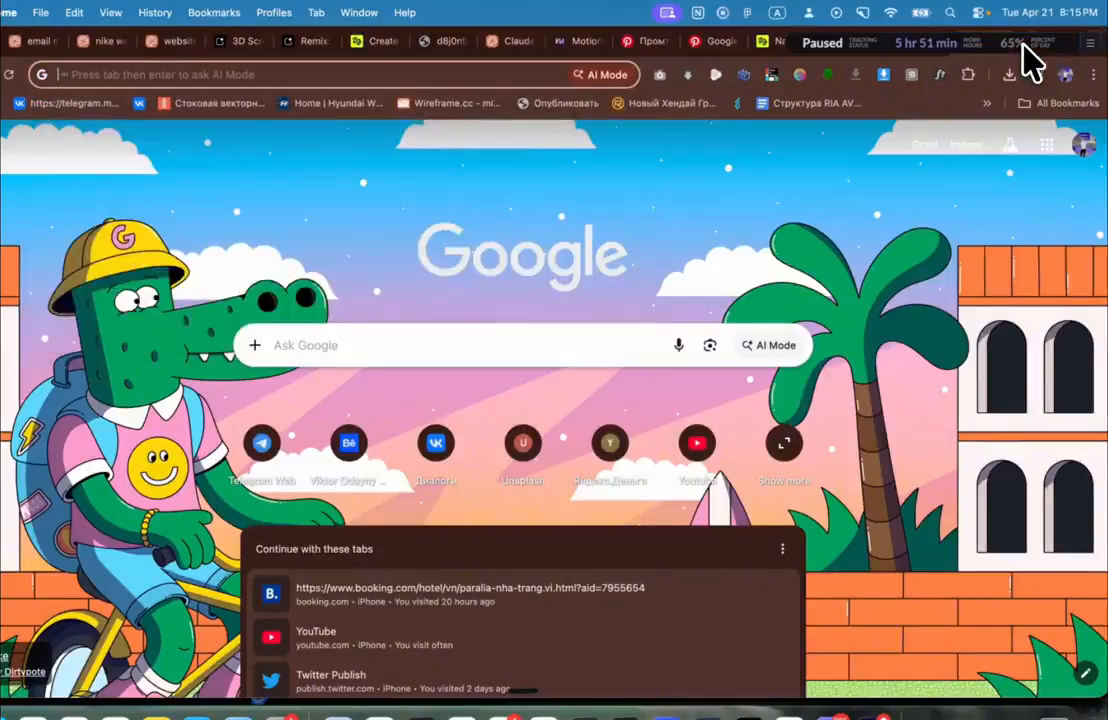
click(383, 42)
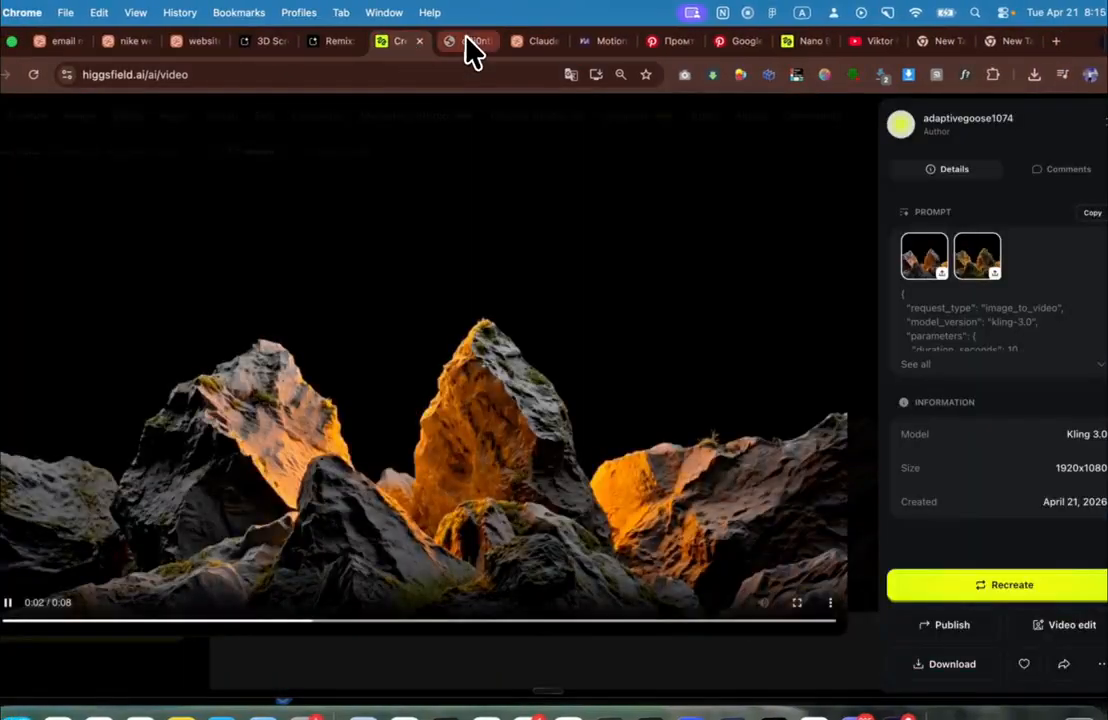
click(445, 42)
key(super+c)
key(super+a)
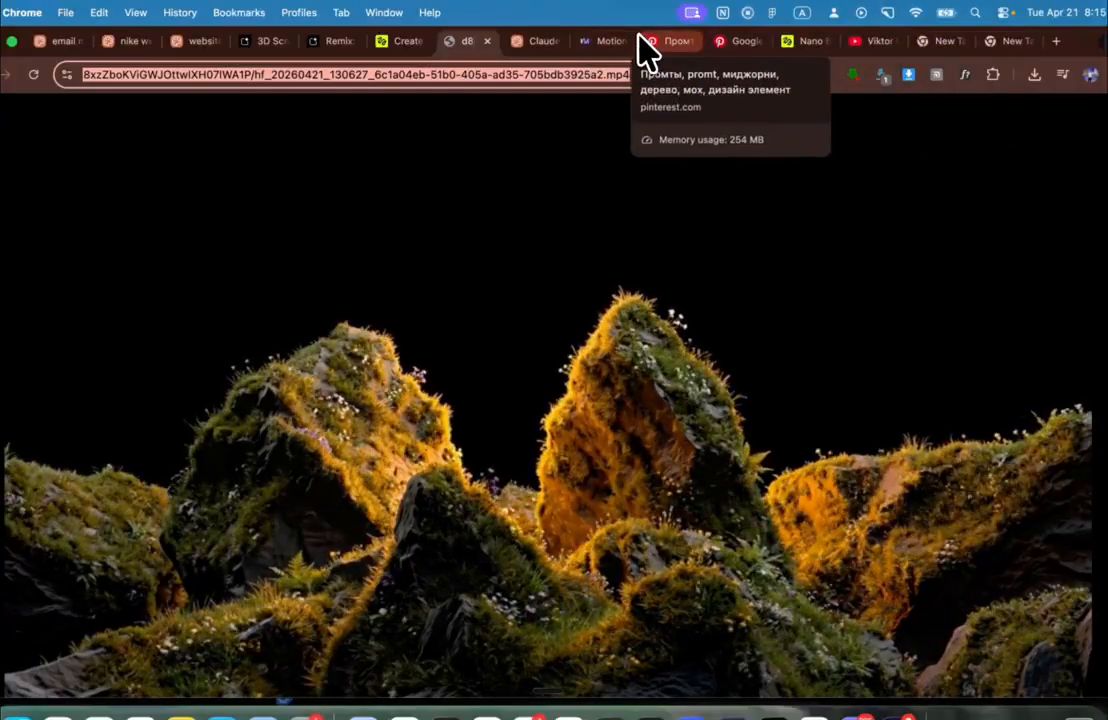
Step: Paste the mp4 link into the 'website 01' Claude Design chat and add a new line
click(543, 41)
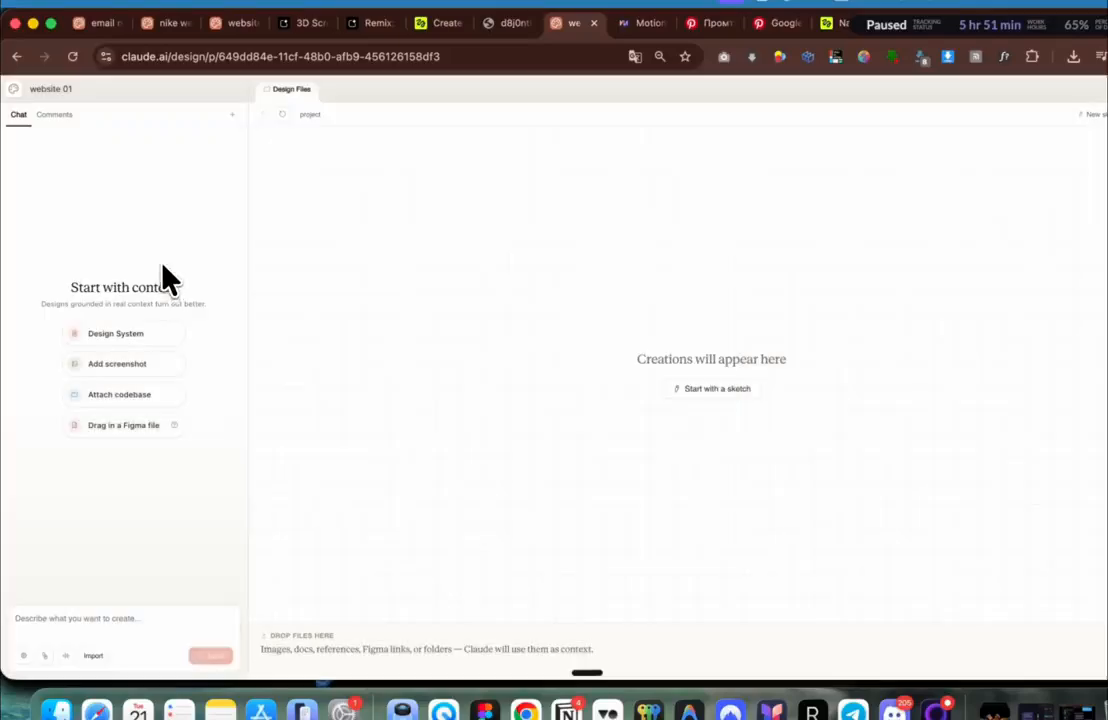
click(89, 620)
key(super+v)
key(shift+Return)
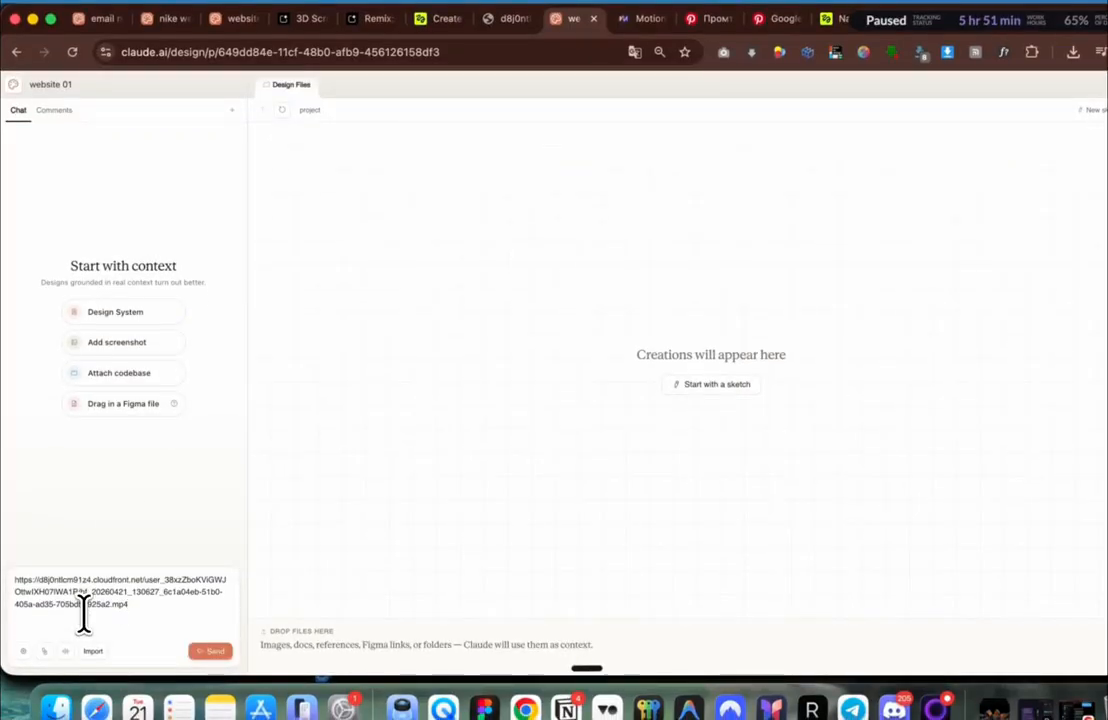
Step: Close the enlarged Pinterest reference pin
click(715, 22)
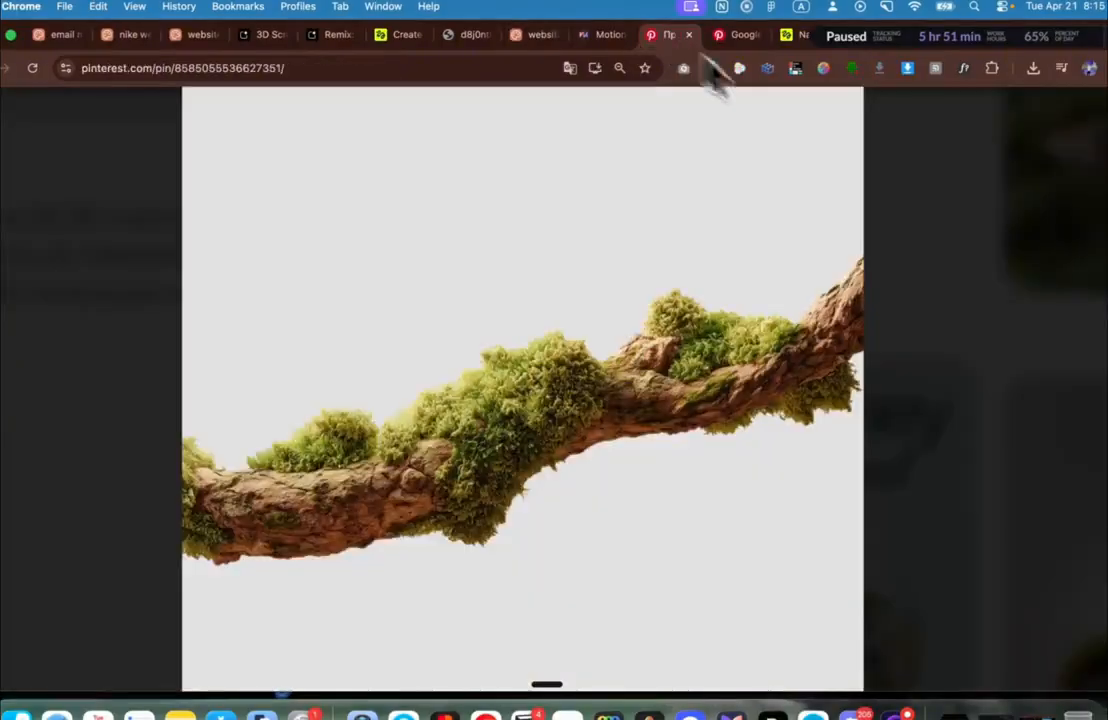
click(879, 169)
scroll(701, 209, down, 5)
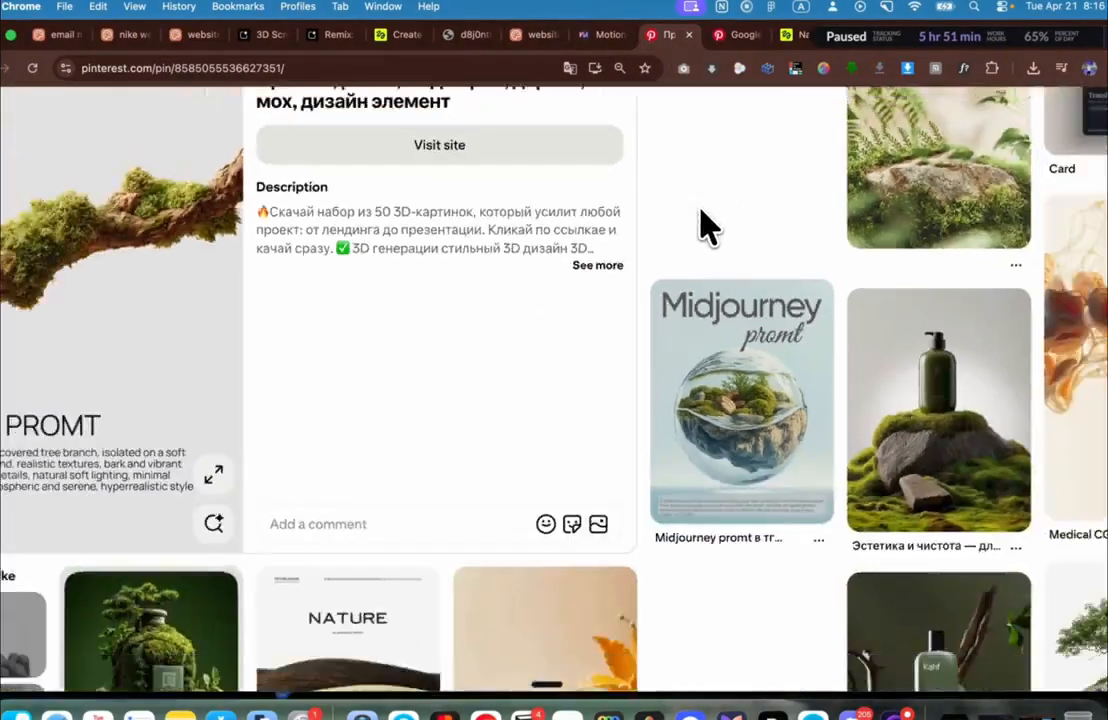
scroll(701, 209, up, 2)
scroll(699, 208, down, 3)
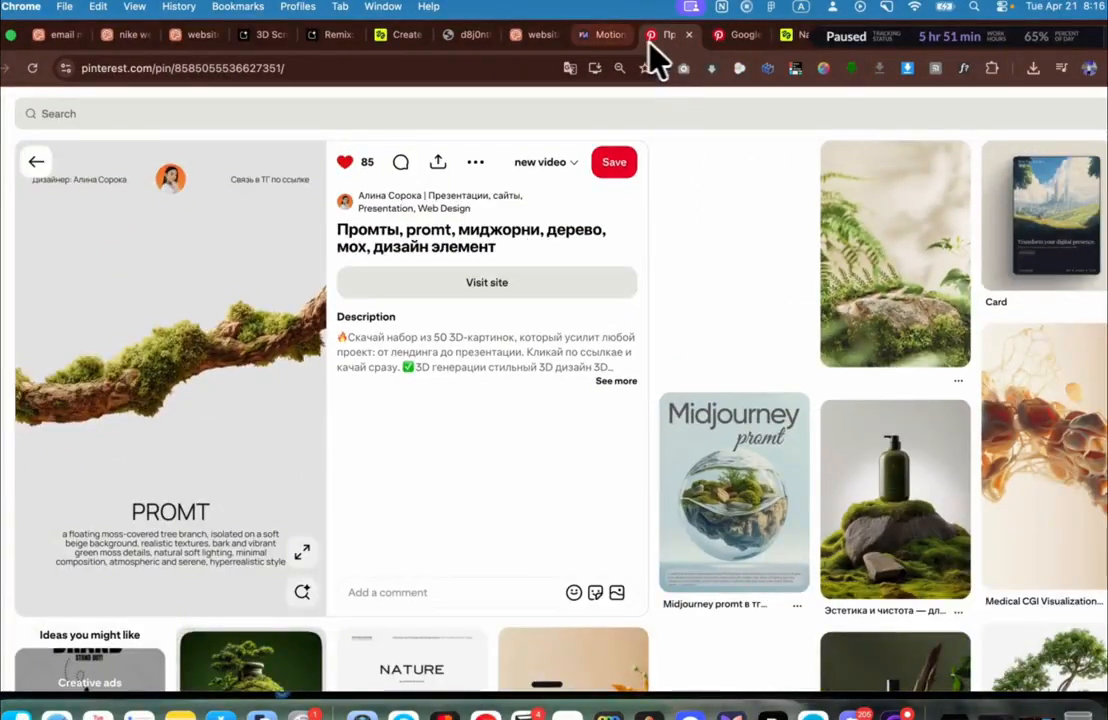
Step: Copy the Portal hero section's code from the motionsites.ai gallery
click(613, 44)
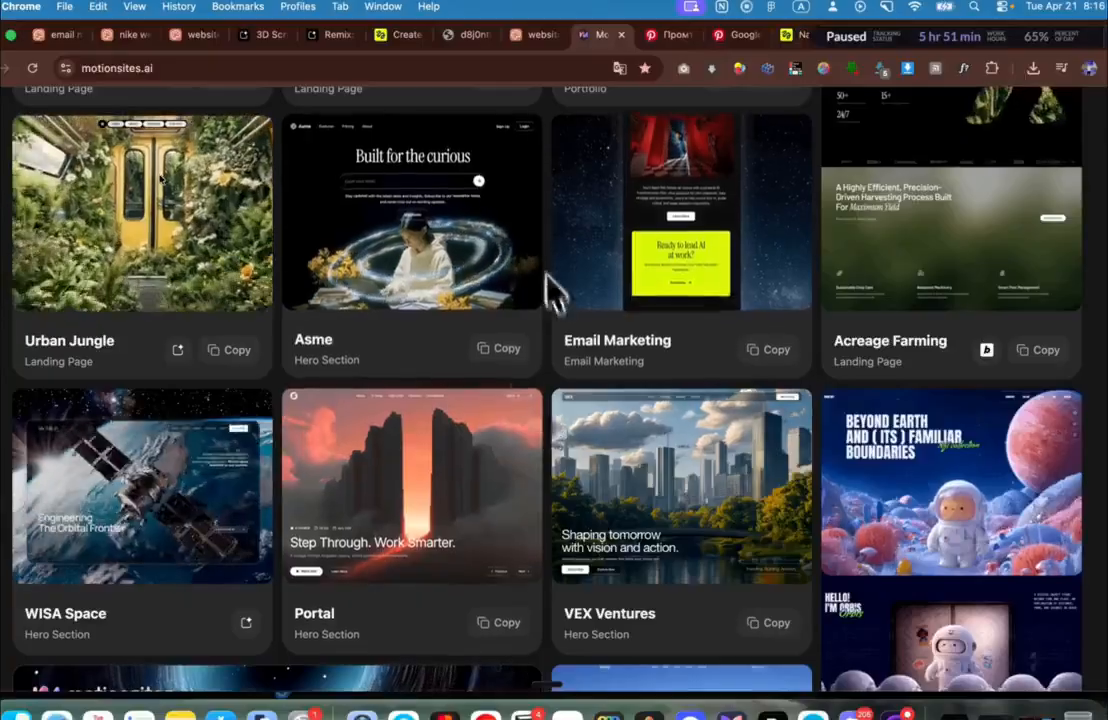
scroll(700, 497, down, 2)
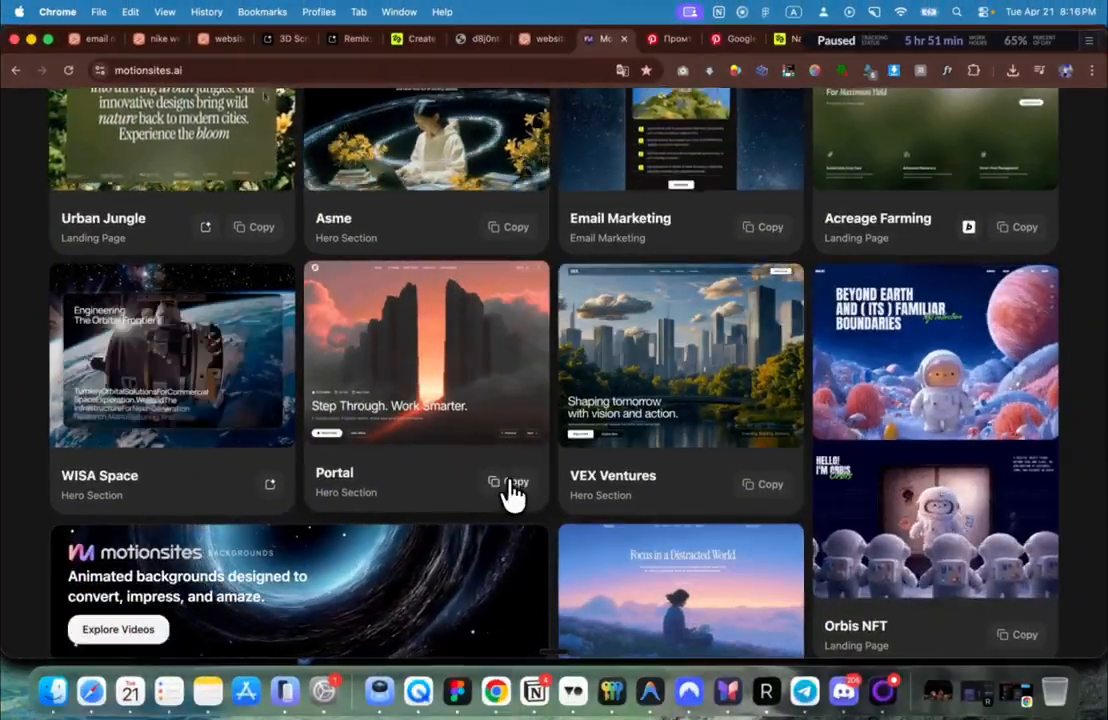
click(512, 486)
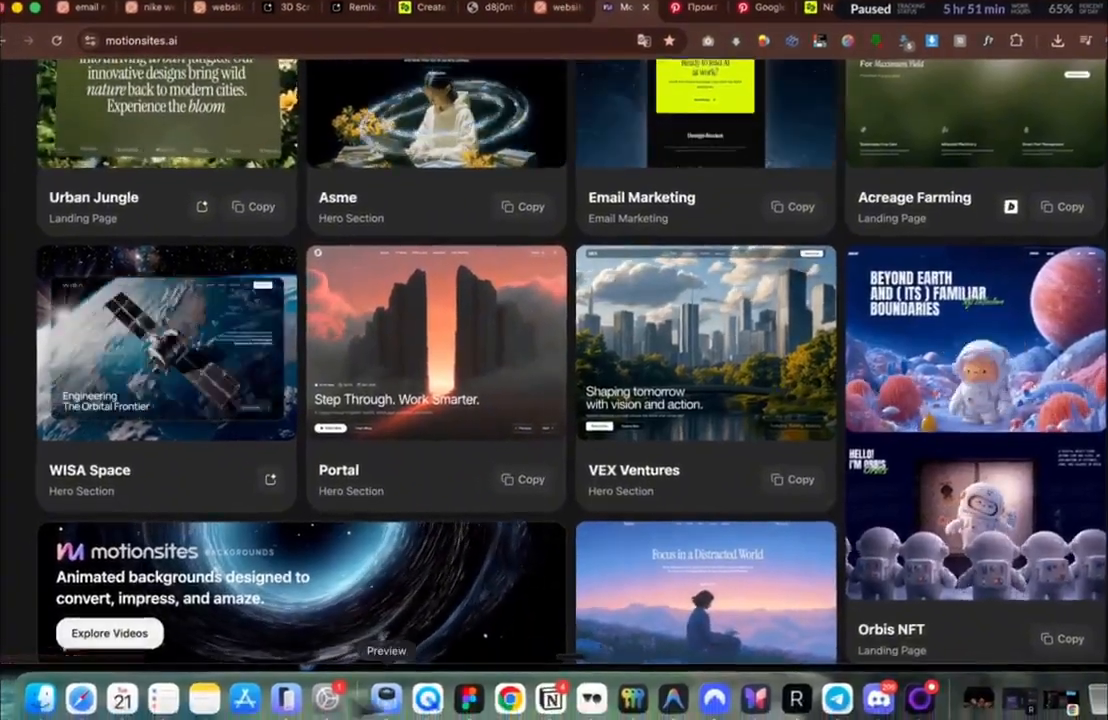
click(187, 704)
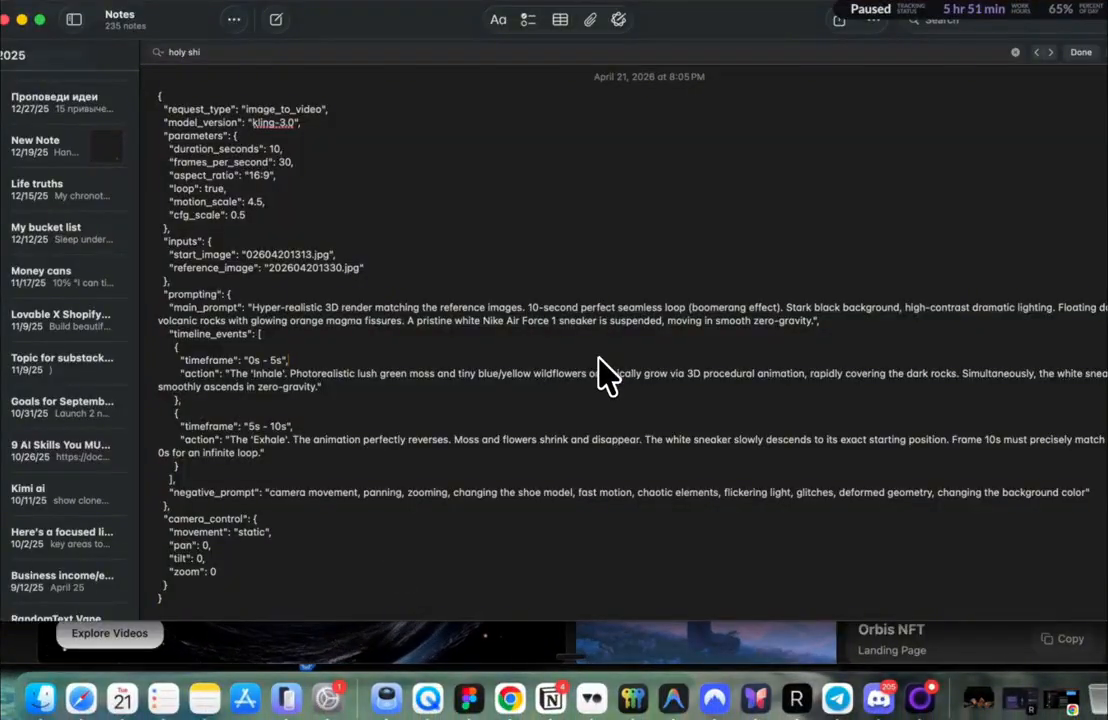
Step: Replace the note's old JSON with the copied Portal hero prompt
key(super+a)
key(BackSpace)
key(super+v)
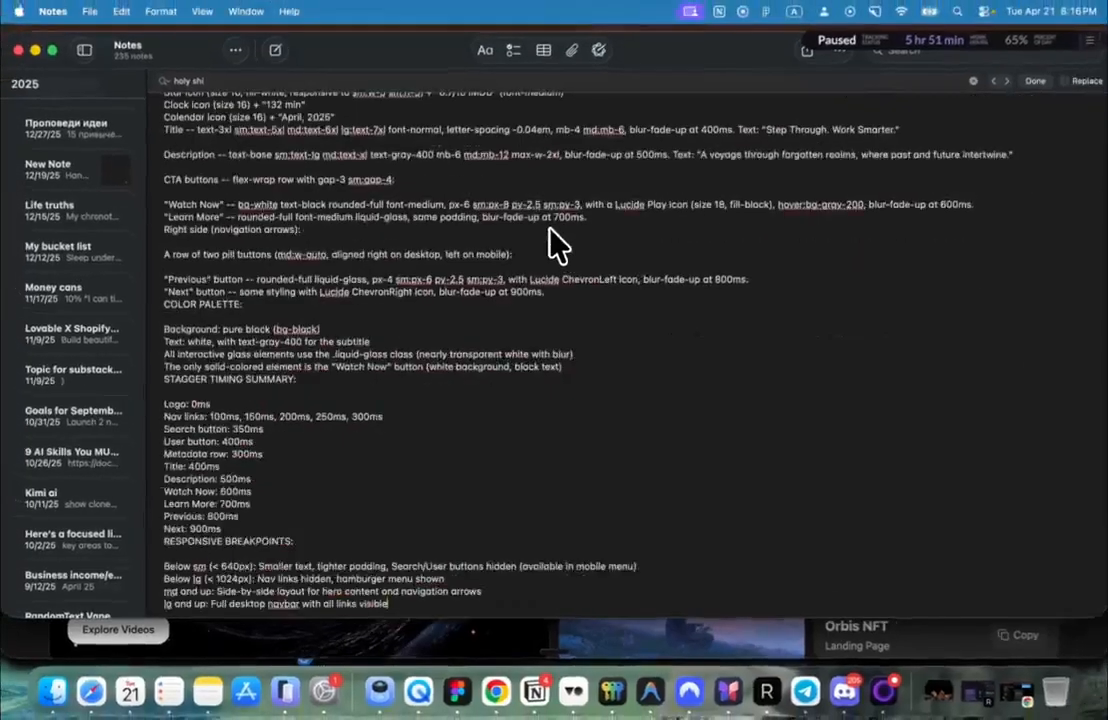
scroll(235, 375, down, 1)
scroll(280, 335, up, 10)
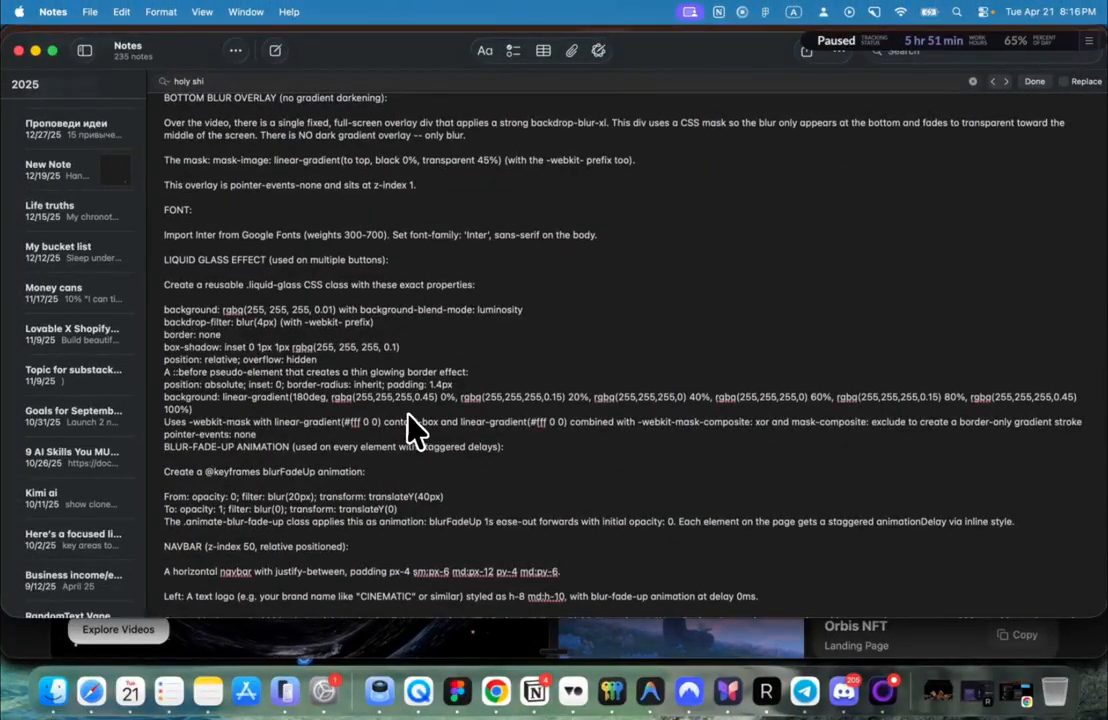
scroll(415, 428, up, 5)
scroll(415, 430, down, 3)
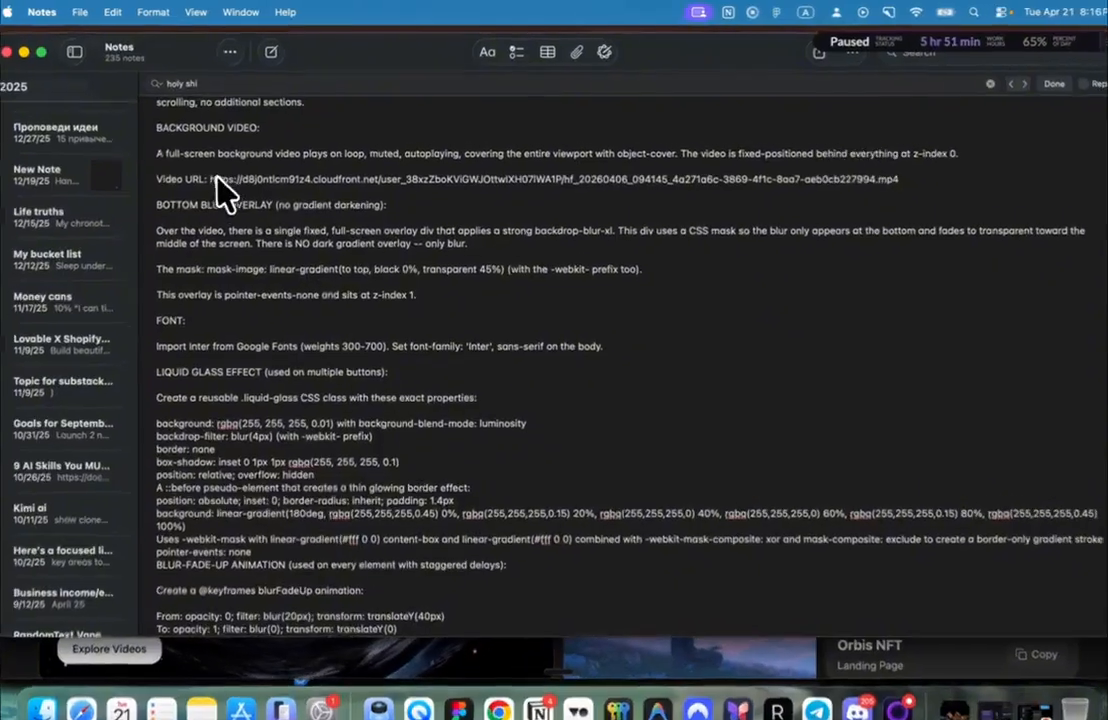
Step: Select the old video URL line in the Portal prompt and copy the whole prompt
drag(217, 174, 801, 201)
key(super+Tab)
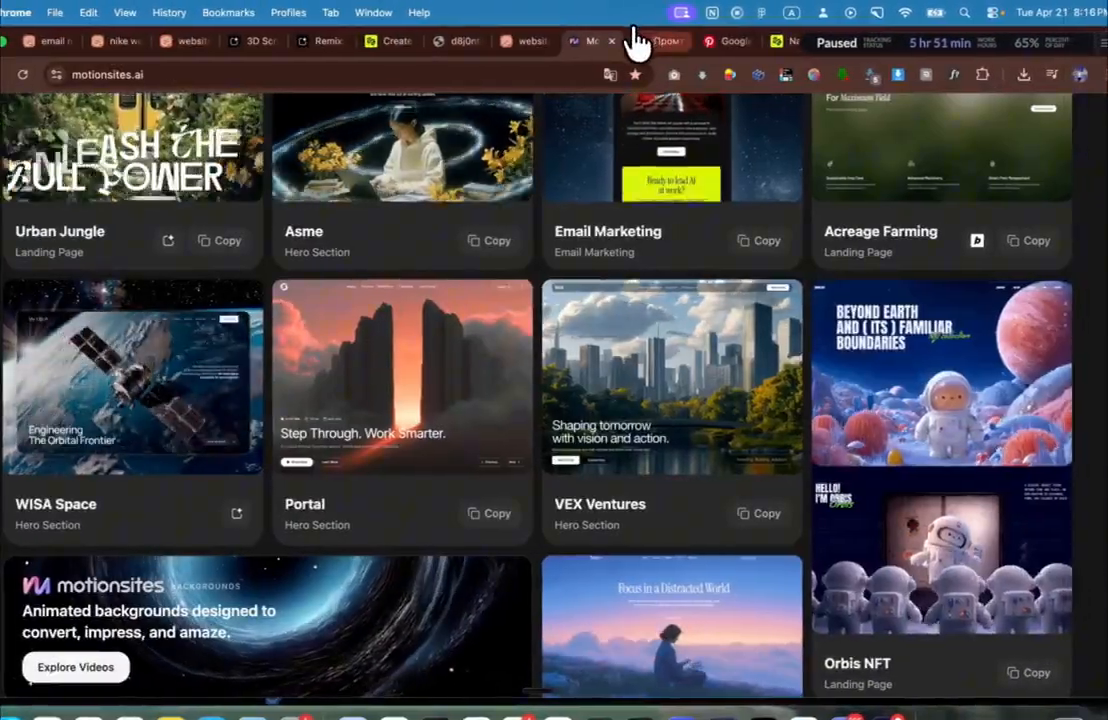
key(super+Tab)
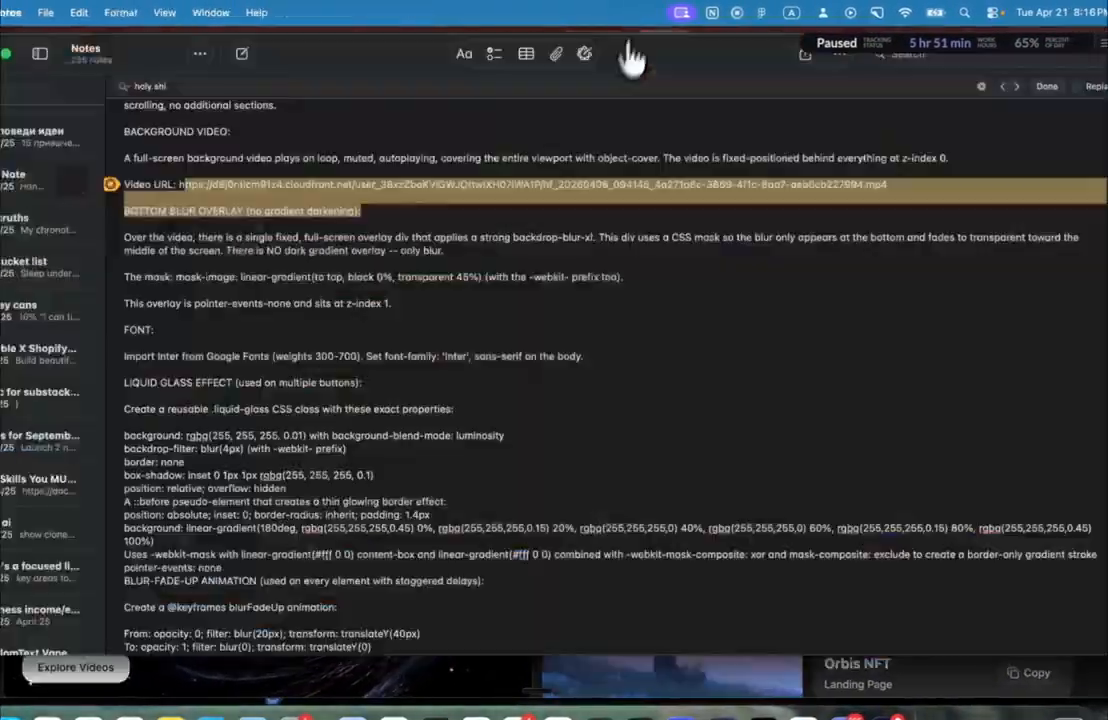
click(582, 208)
drag(950, 193, 56, 193)
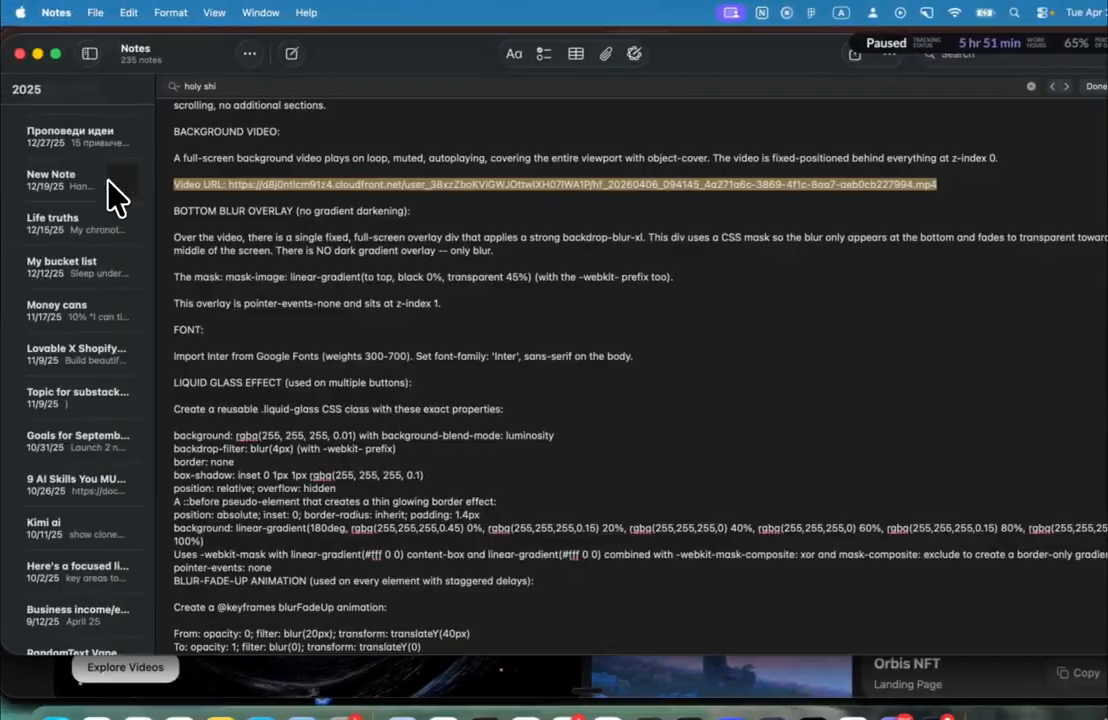
key(super+a)
key(Down)
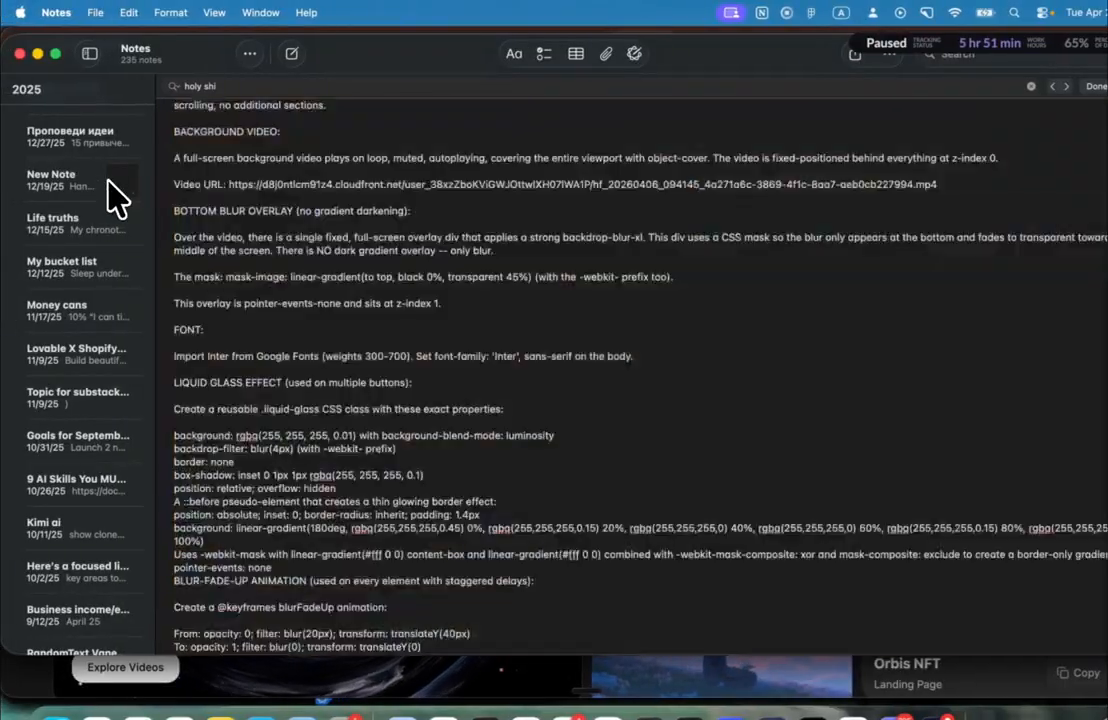
key(Up)
key(Up)
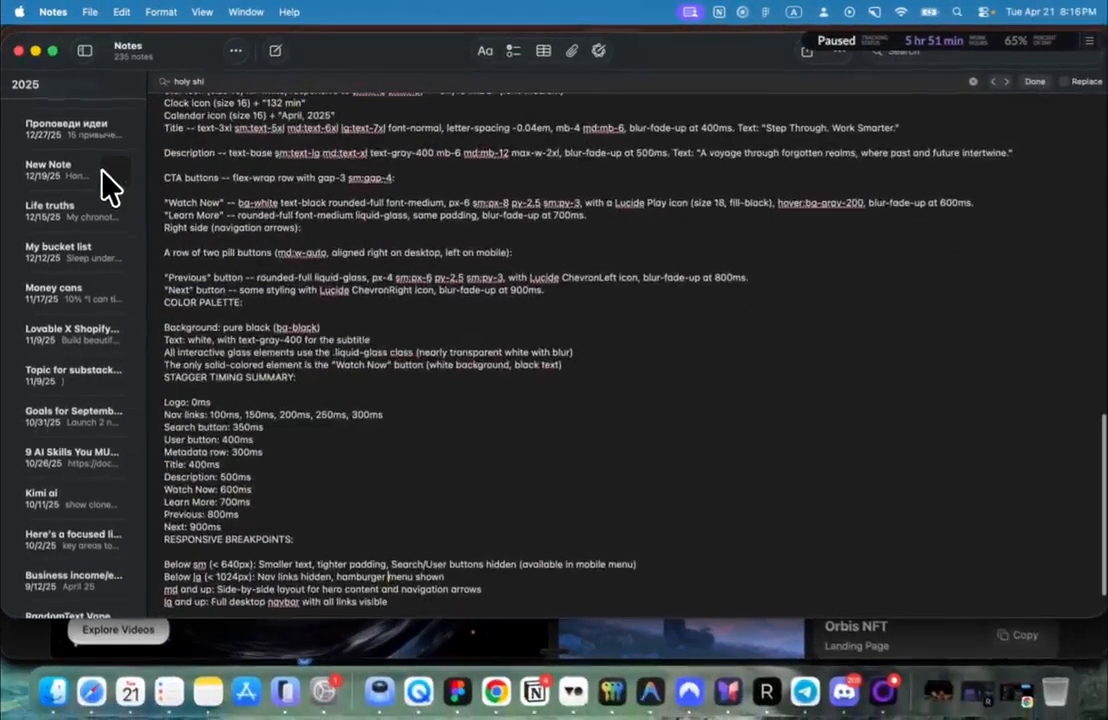
Step: Try replacing the Video URL line with a pure black background sentence, then undo it
scroll(560, 200, up, 15)
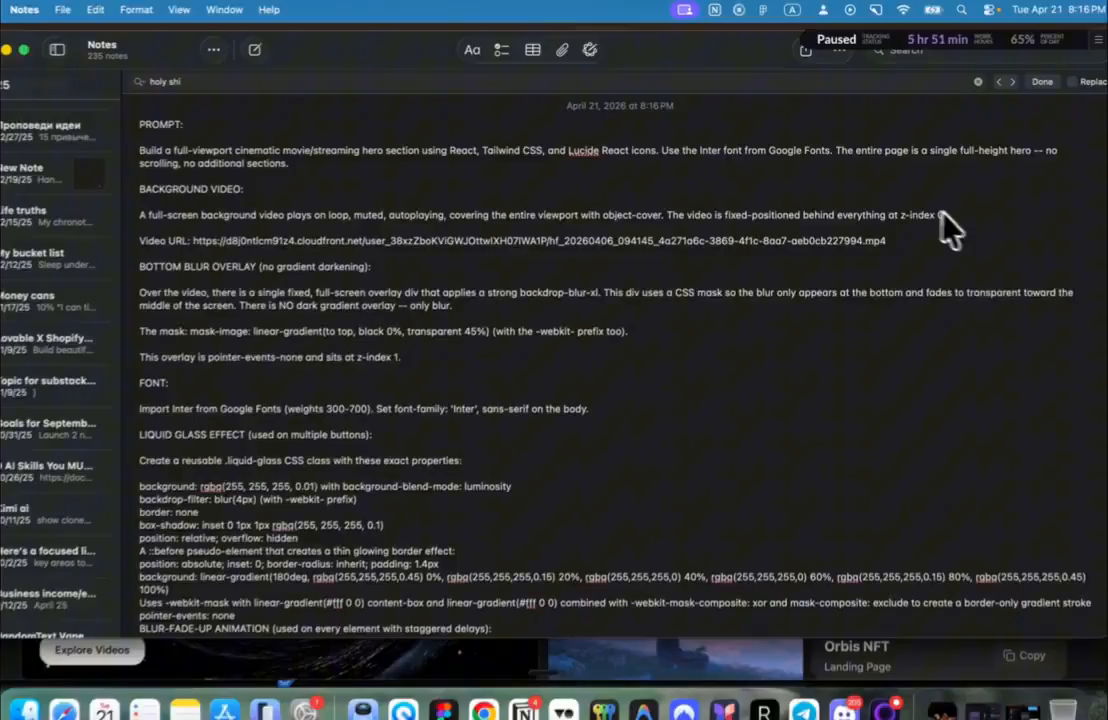
drag(941, 211, 380, 224)
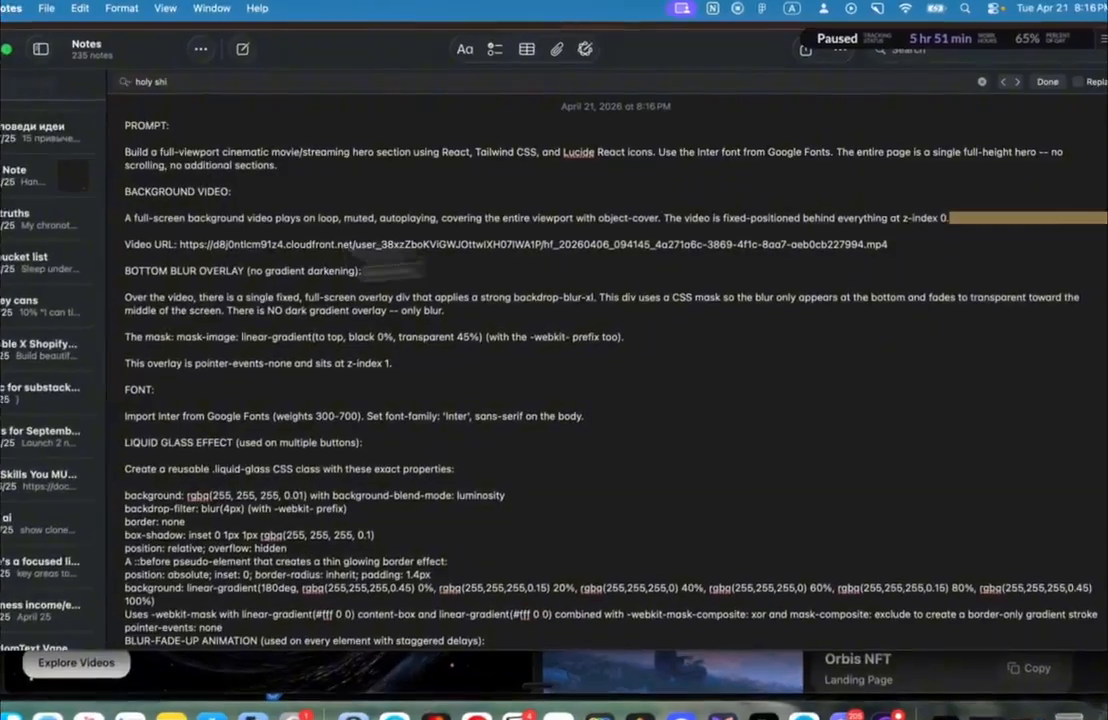
click(354, 236)
drag(898, 243, 128, 252)
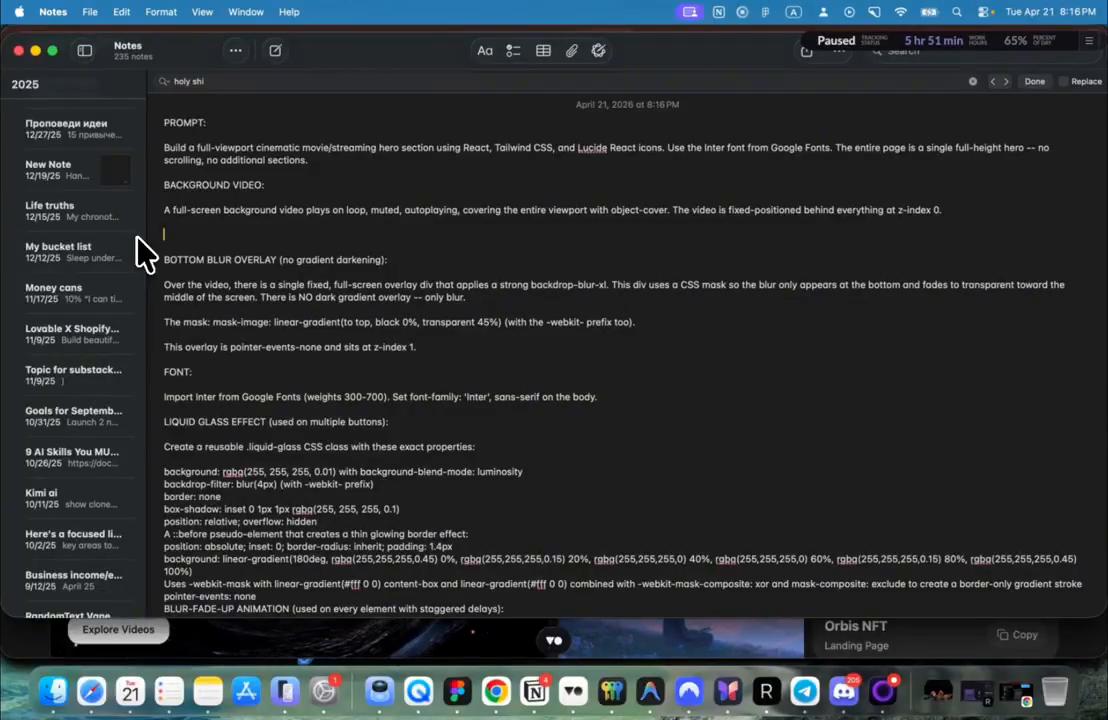
key(super+v)
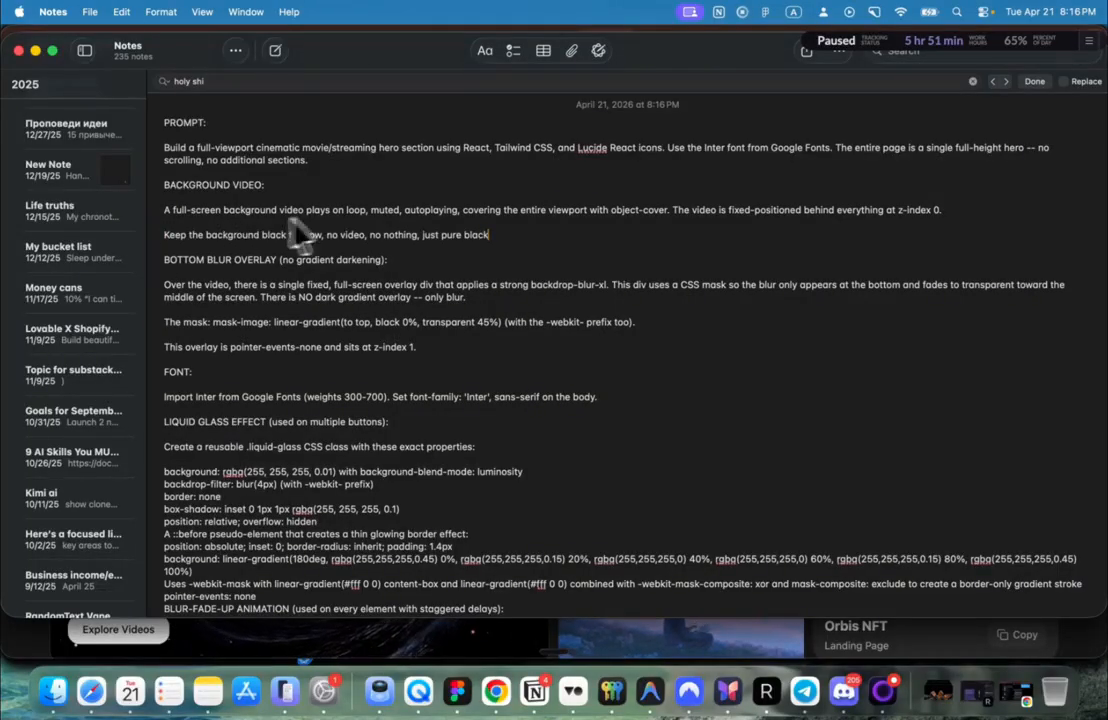
key(super+z)
key(super+z)
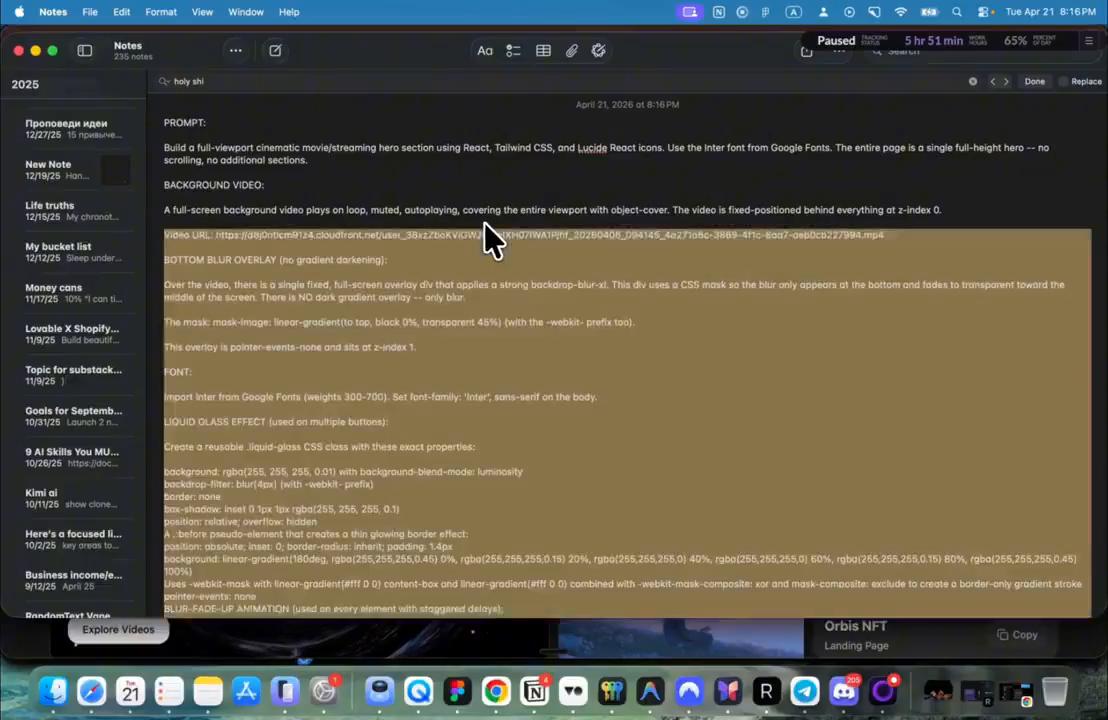
Step: Delete the old background video URL from the Portal prompt and start a new empty note
key(super+Tab)
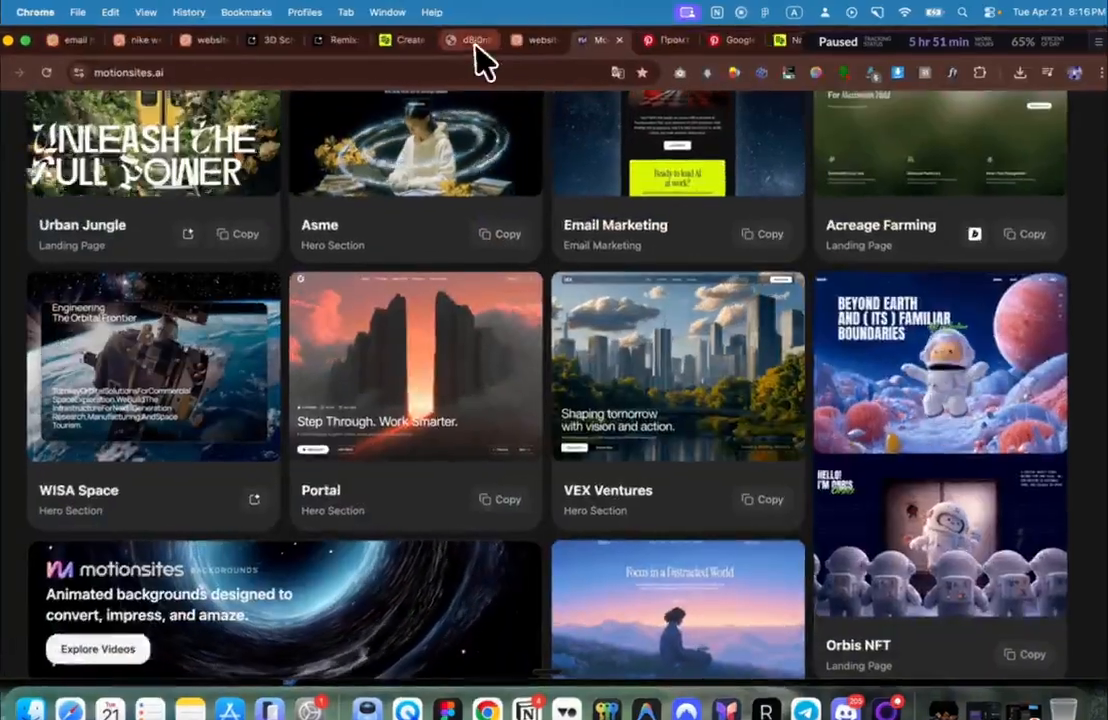
click(478, 39)
key(super+Tab)
click(543, 250)
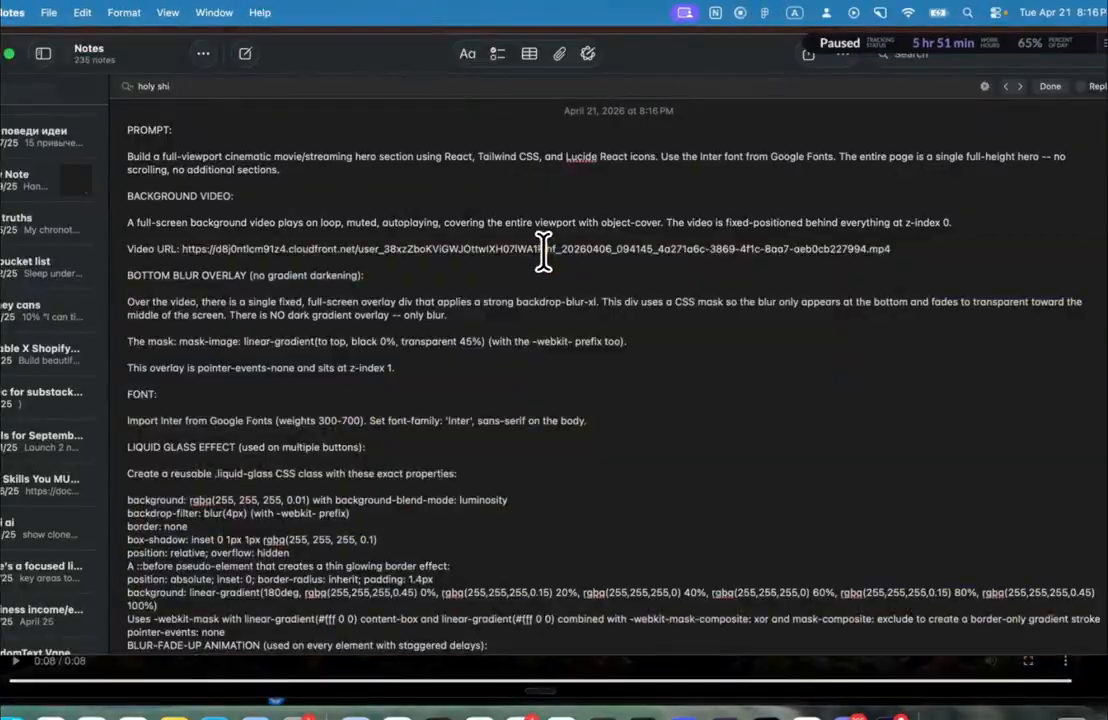
drag(900, 248, 193, 248)
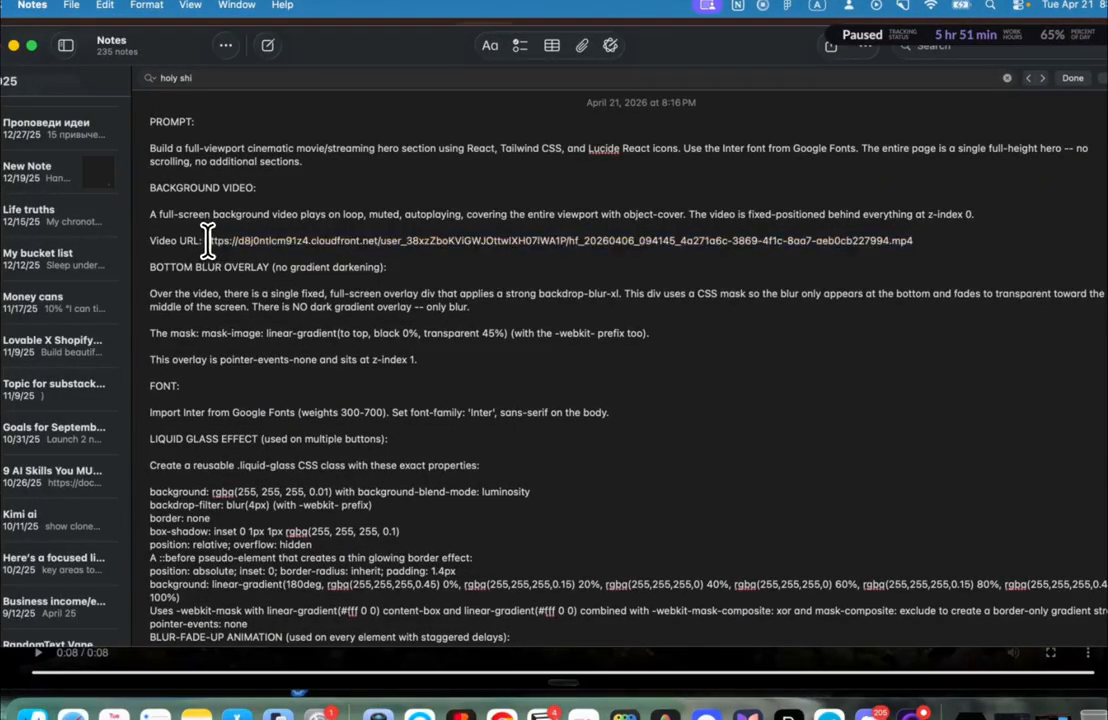
drag(209, 241, 853, 249)
key(BackSpace)
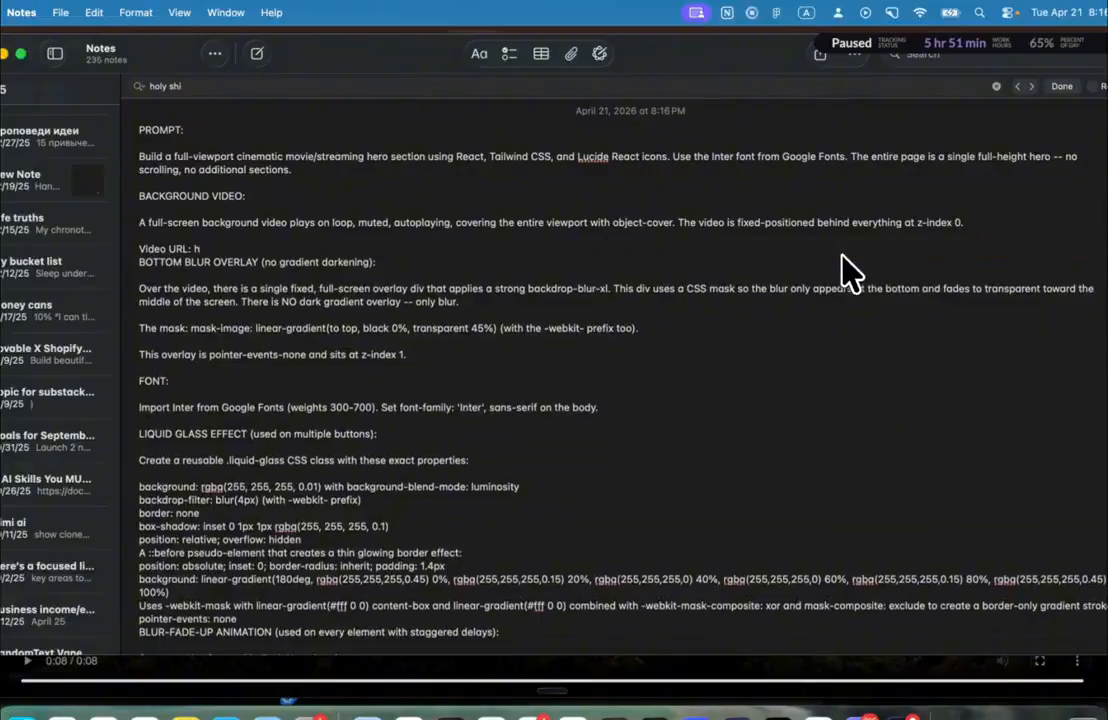
key(super+n)
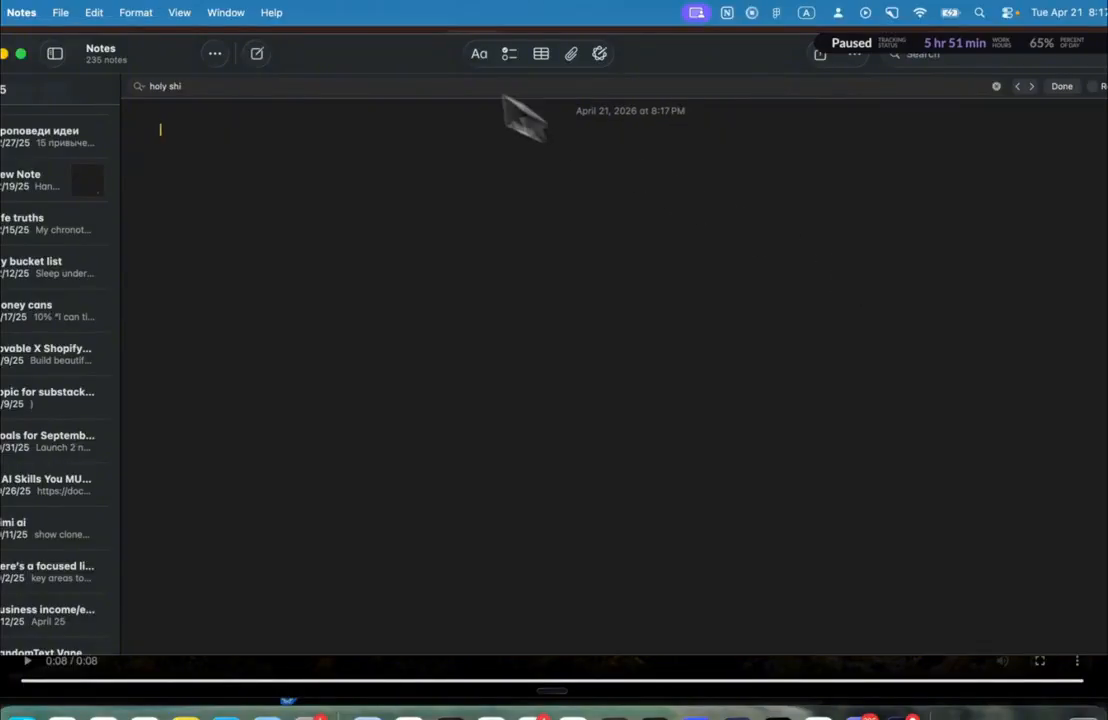
click(116, 376)
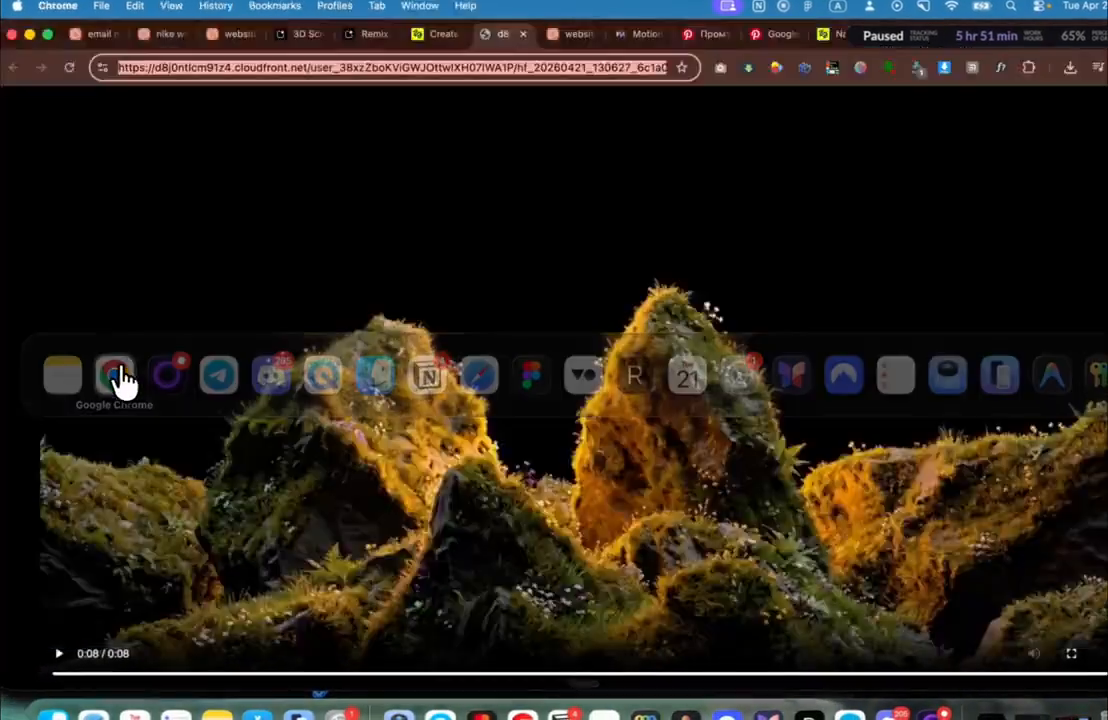
click(556, 40)
Step: Send the Portal prompt with the mossy-rocks video, asking for top-centred content and no prev/next buttons
key(super+v)
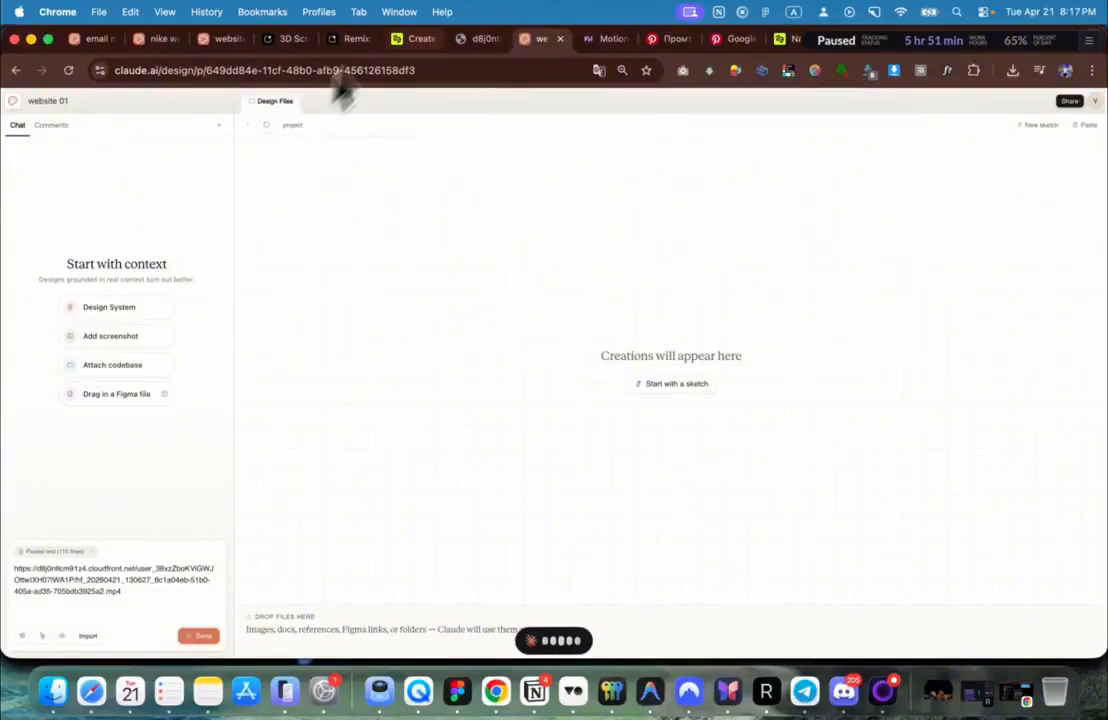
click(614, 40)
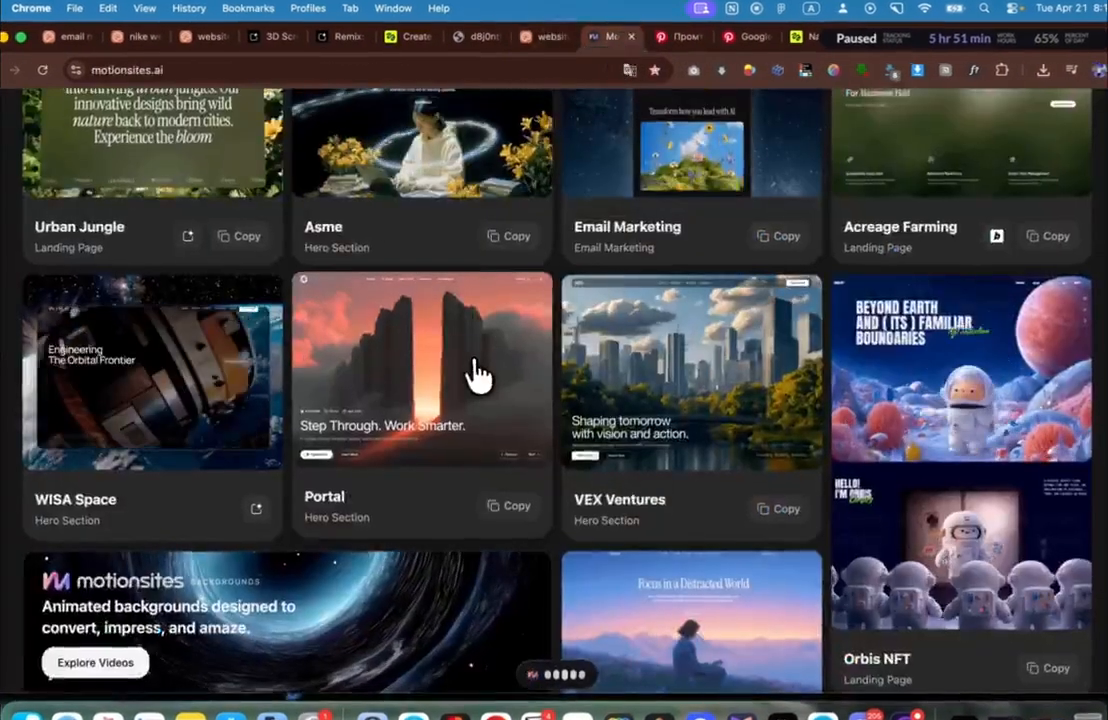
click(479, 356)
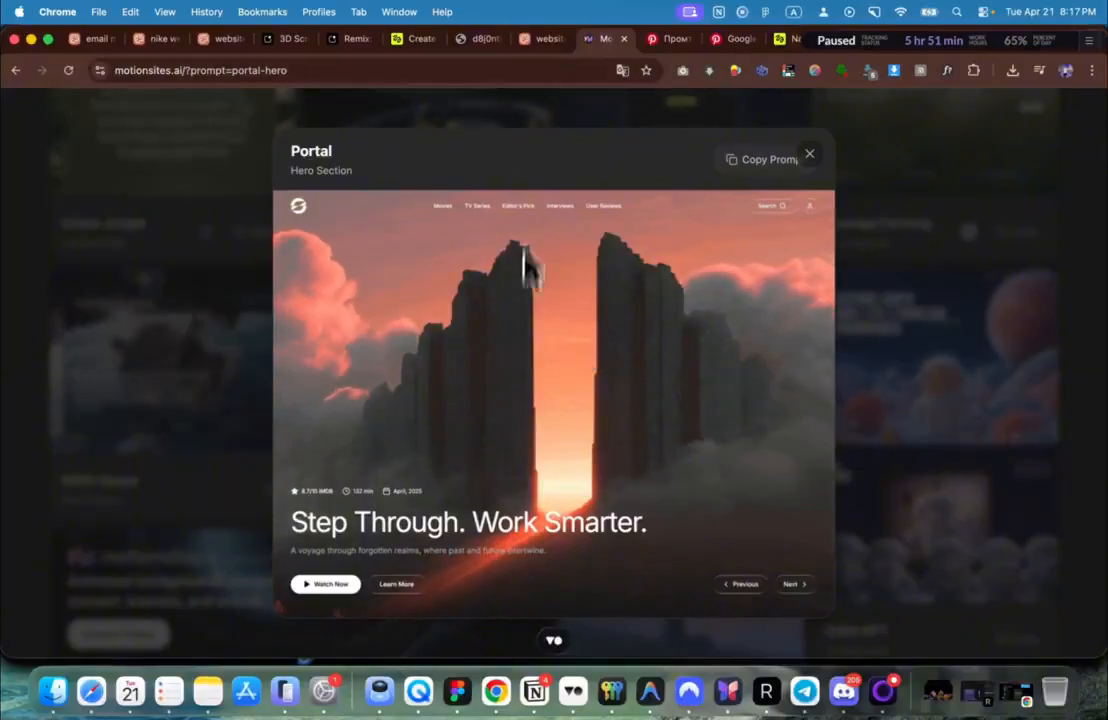
click(545, 40)
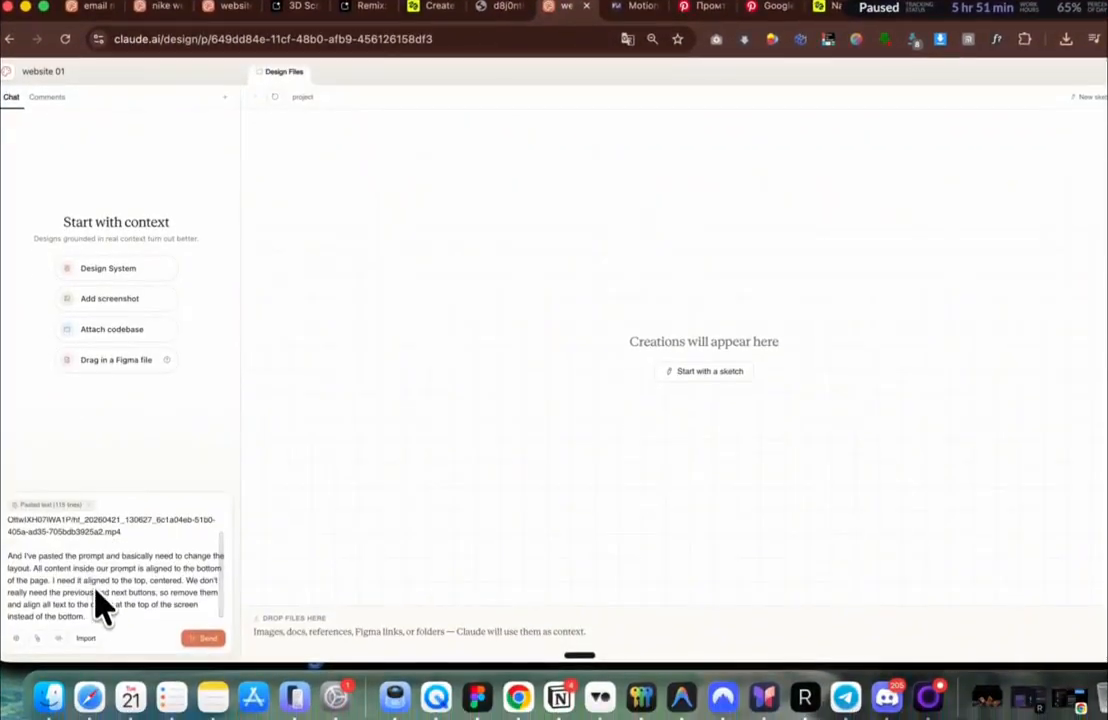
scroll(100, 603, up, 2)
scroll(100, 601, down, 2)
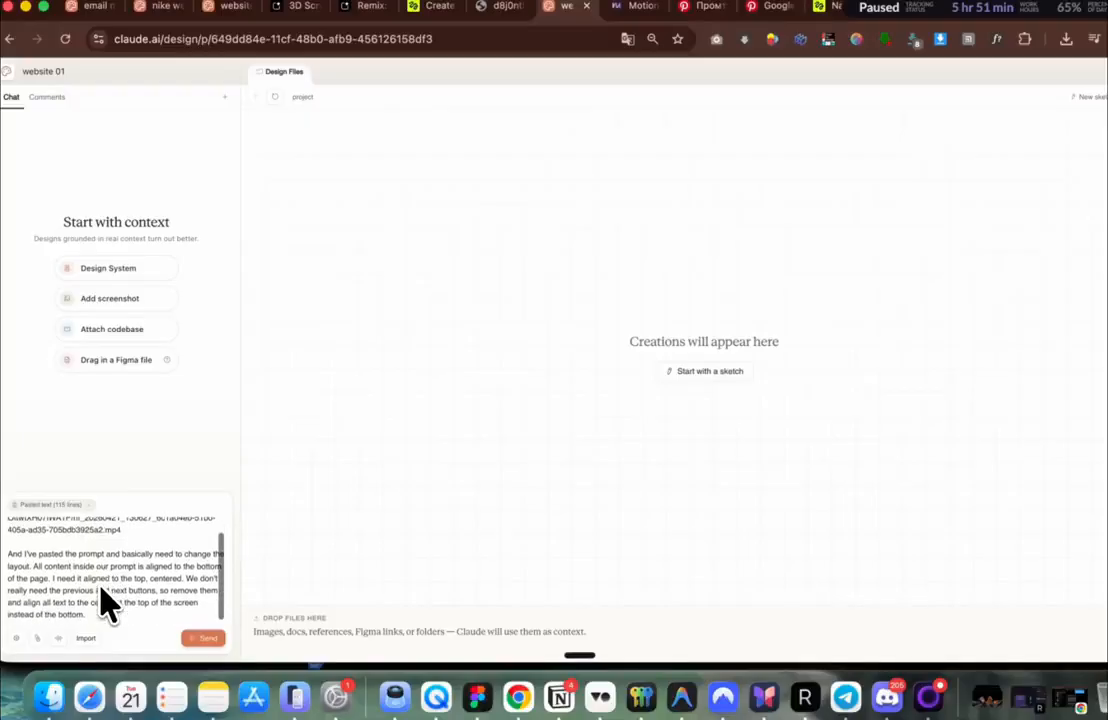
scroll(100, 601, up, 2)
key(Return)
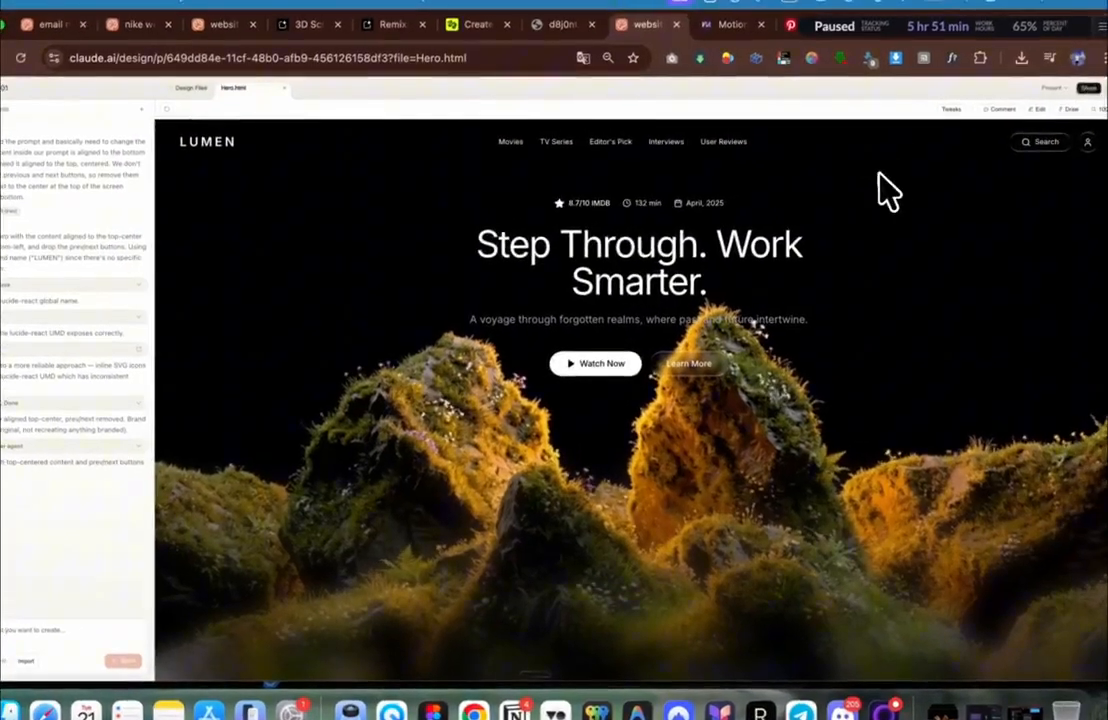
Step: Check the Hero.html LUMEN hero in a responsive mobile preview, including its navigation menu
right_click(928, 160)
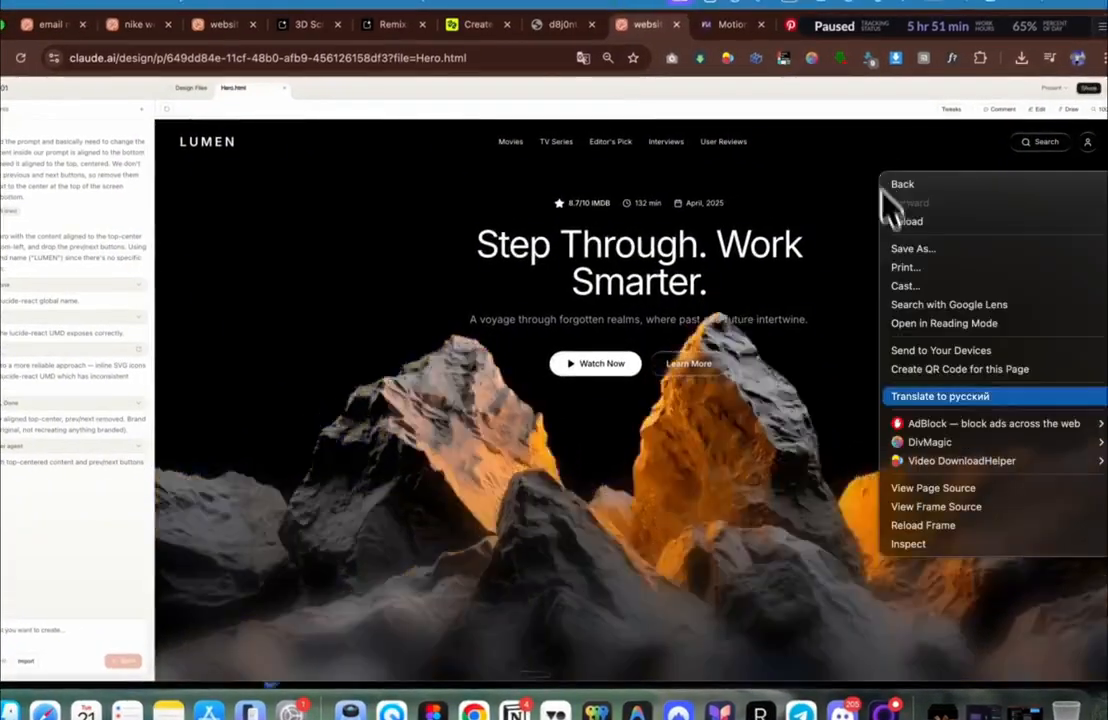
click(951, 548)
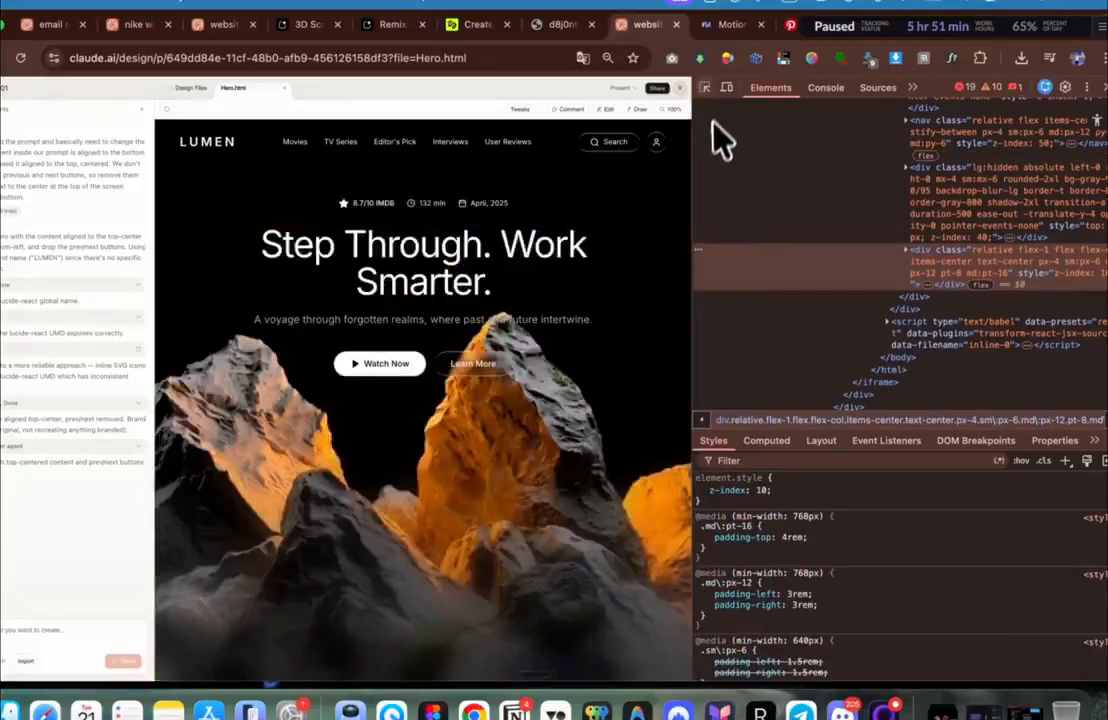
click(727, 88)
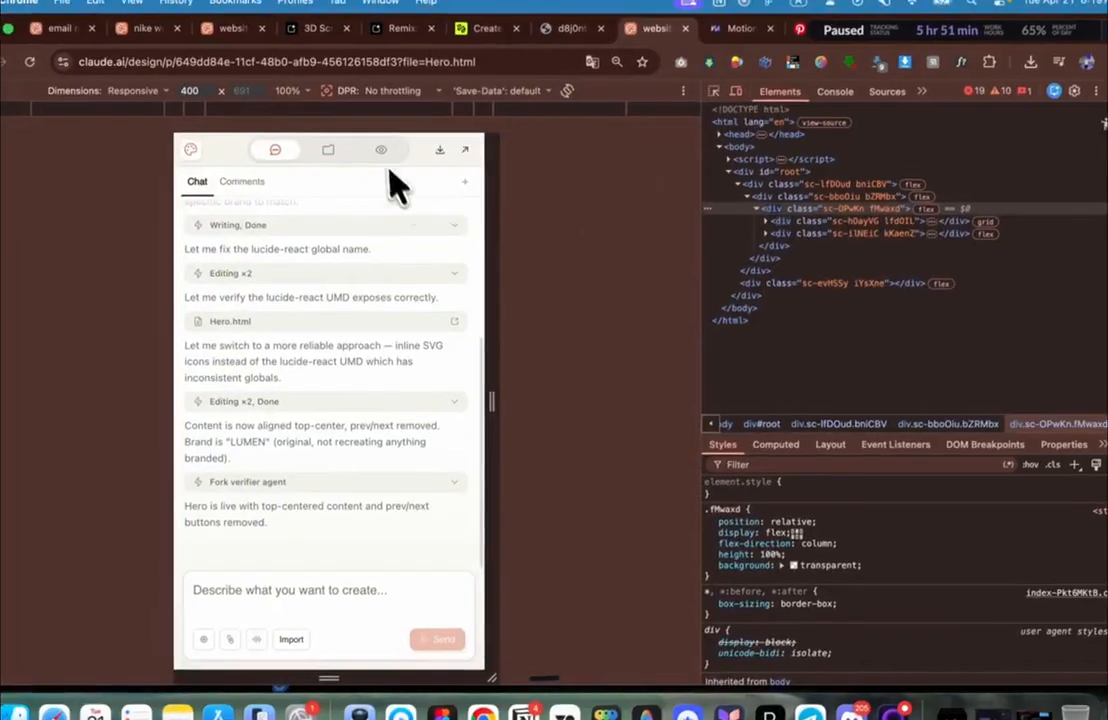
click(373, 151)
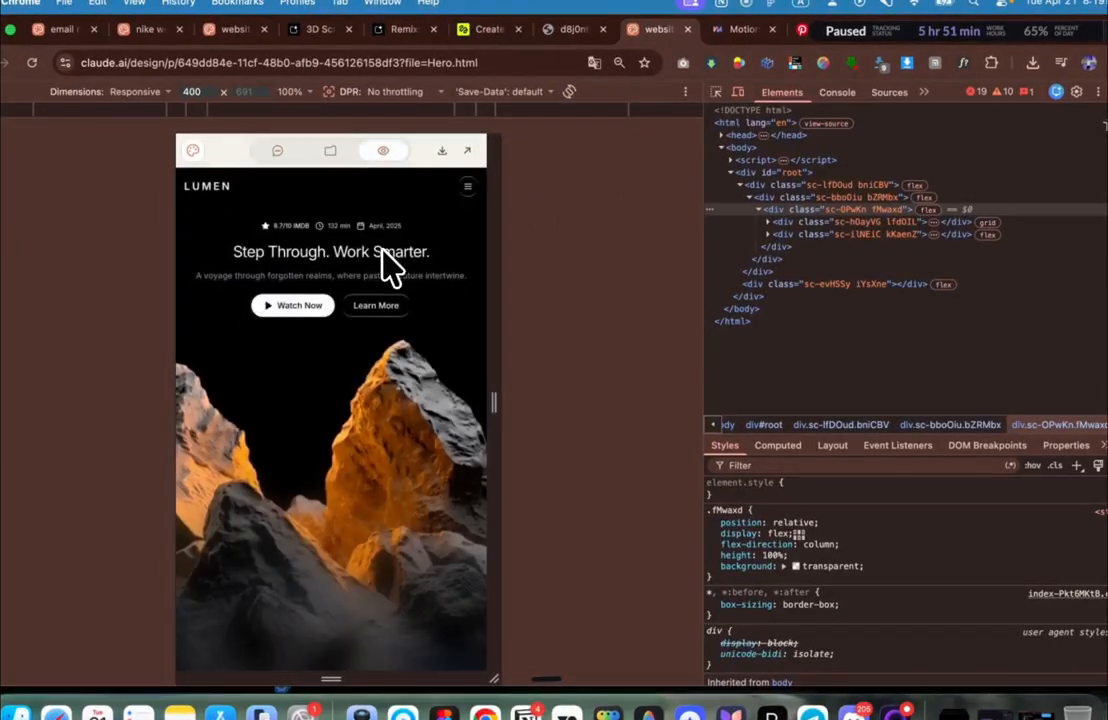
click(467, 186)
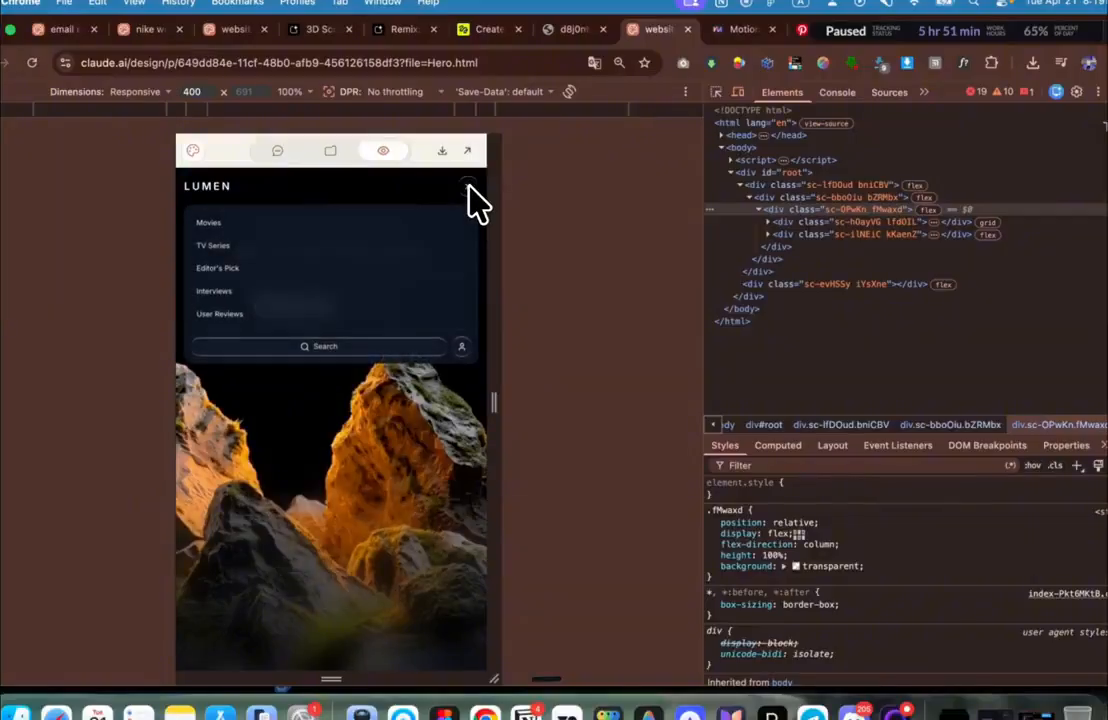
click(468, 186)
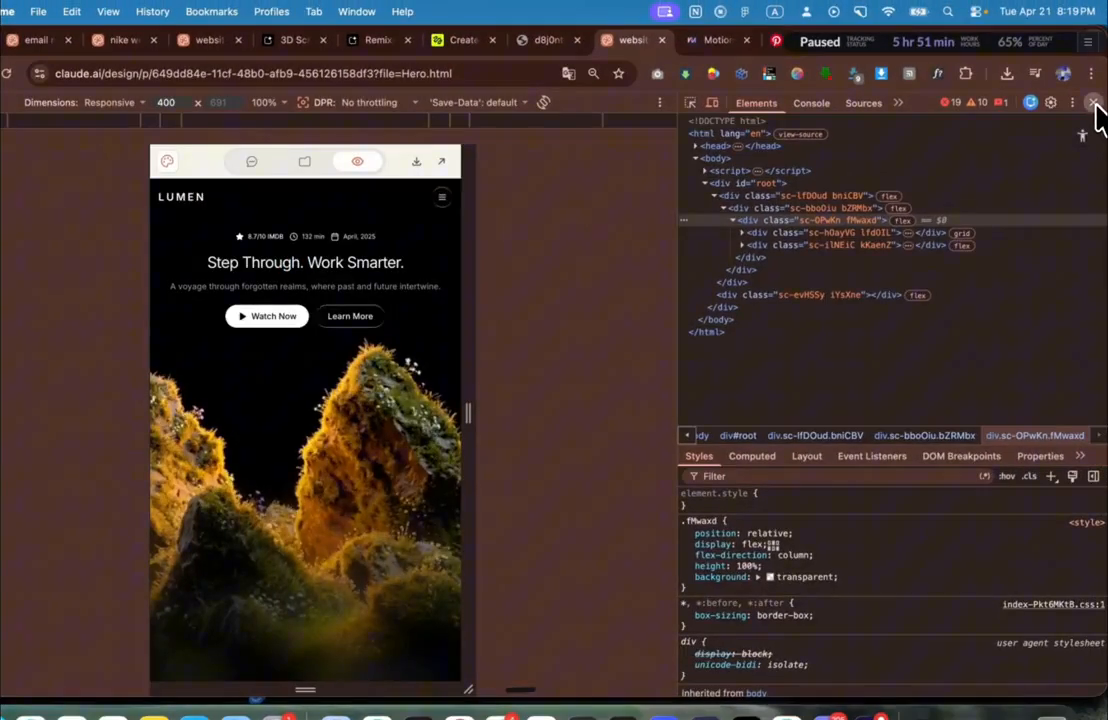
click(1096, 105)
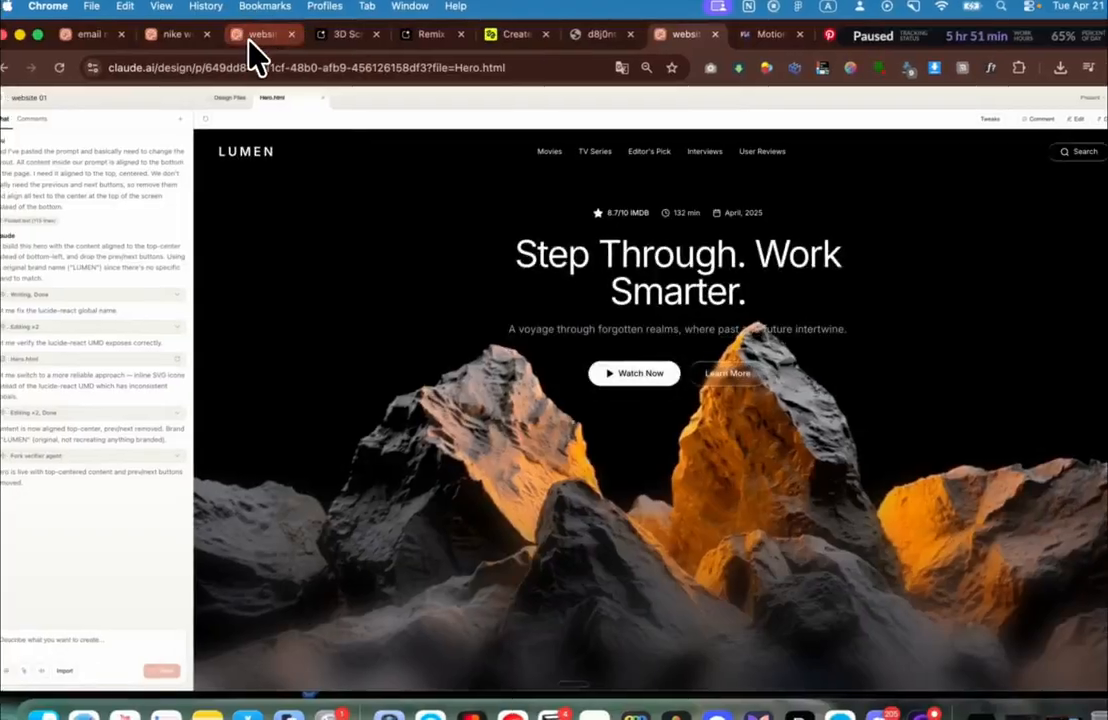
click(250, 35)
Step: Compare the Nike landing page design with the LUMEN hero and close the Portal preview
click(175, 35)
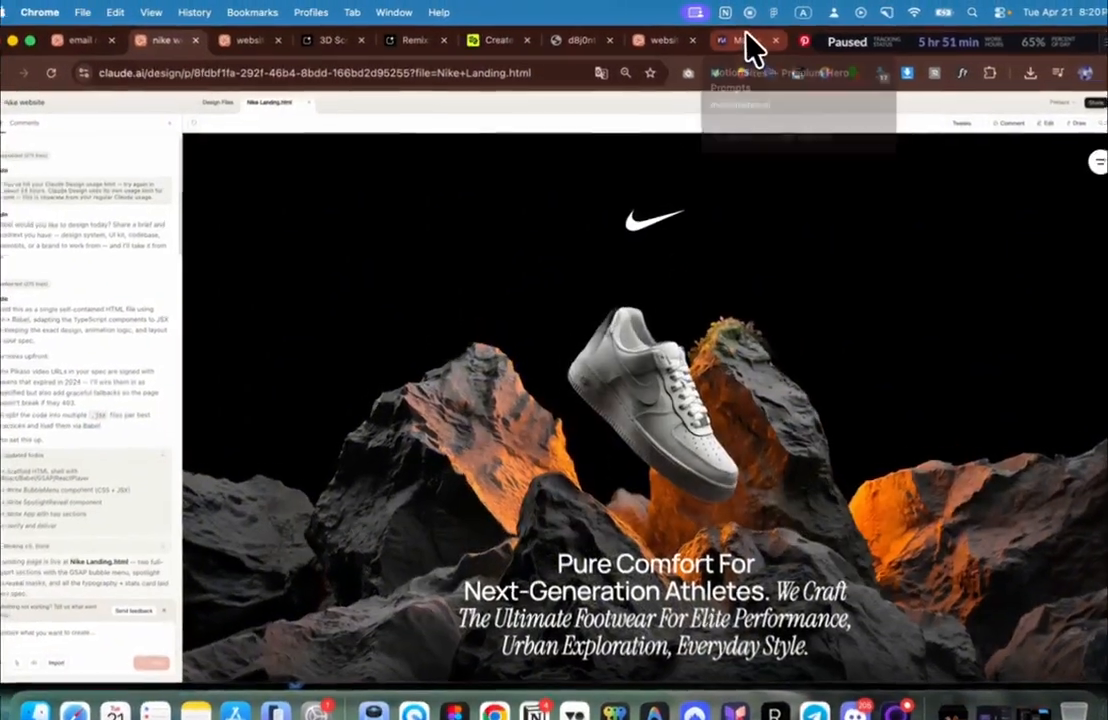
click(745, 39)
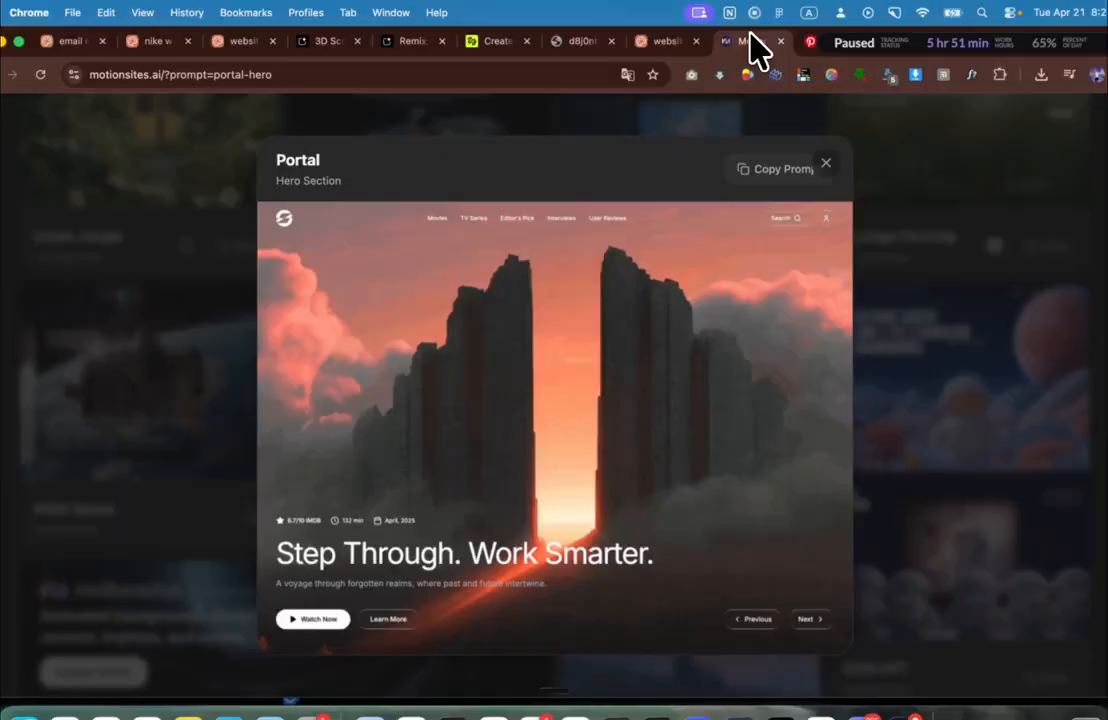
click(652, 42)
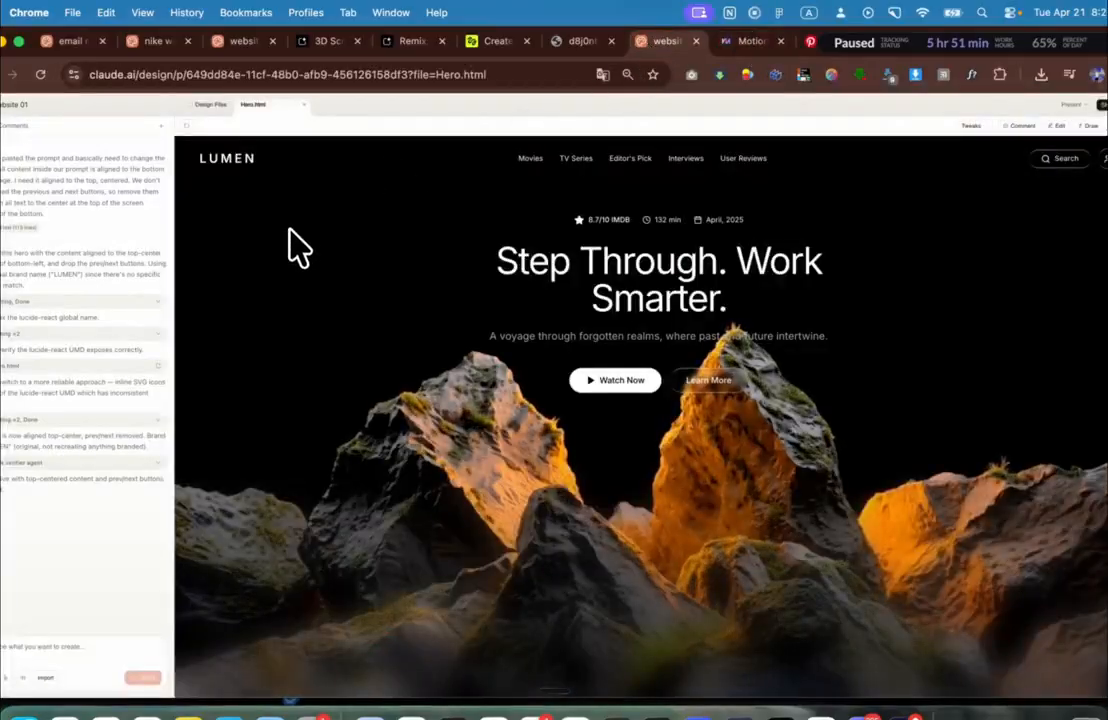
click(752, 42)
click(940, 309)
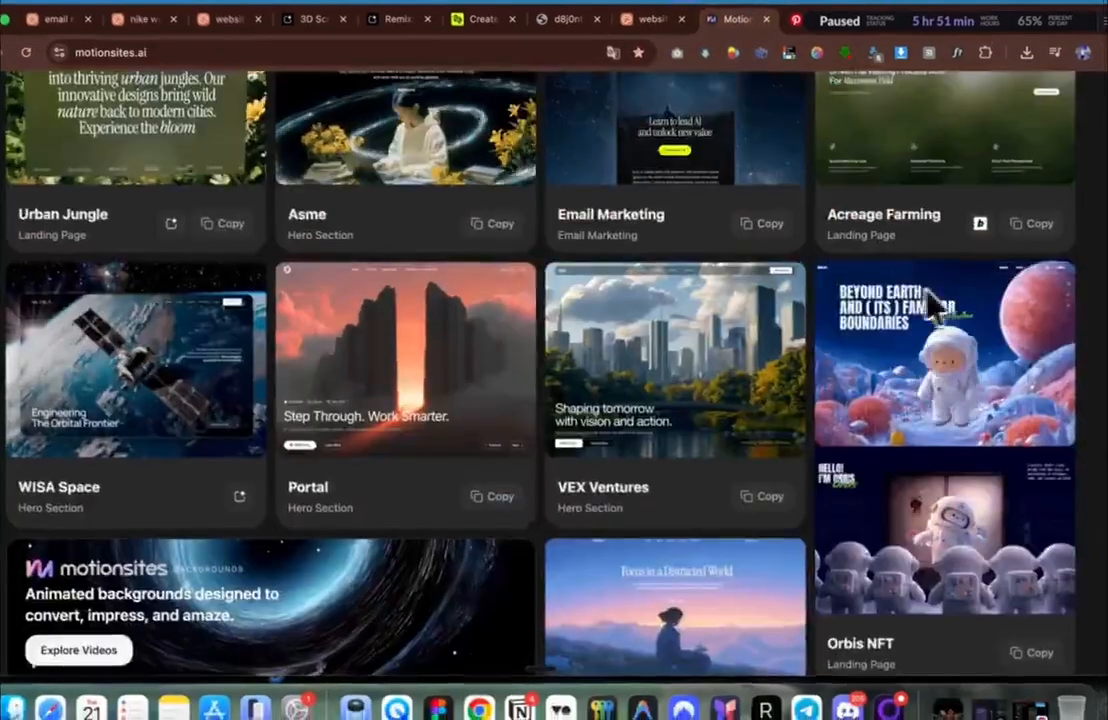
Step: Copy the Nike Premium Landing Page prompt from the motionsites.ai gallery
scroll(500, 465, up, 3)
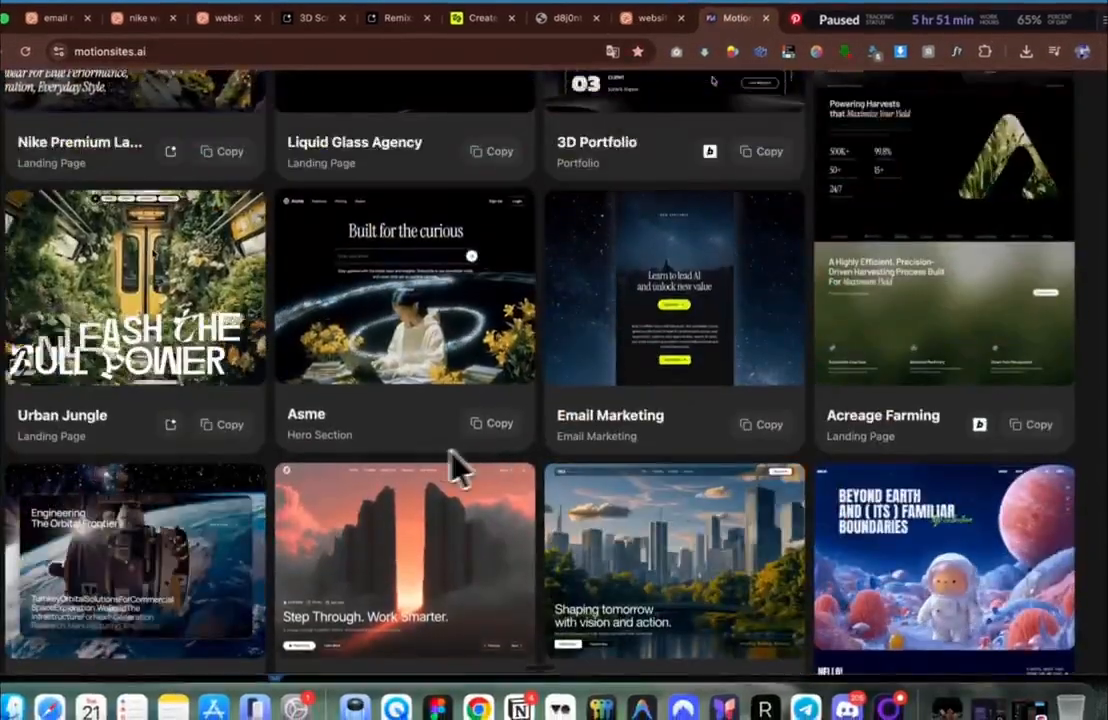
scroll(401, 396, up, 2)
scroll(401, 396, down, 10)
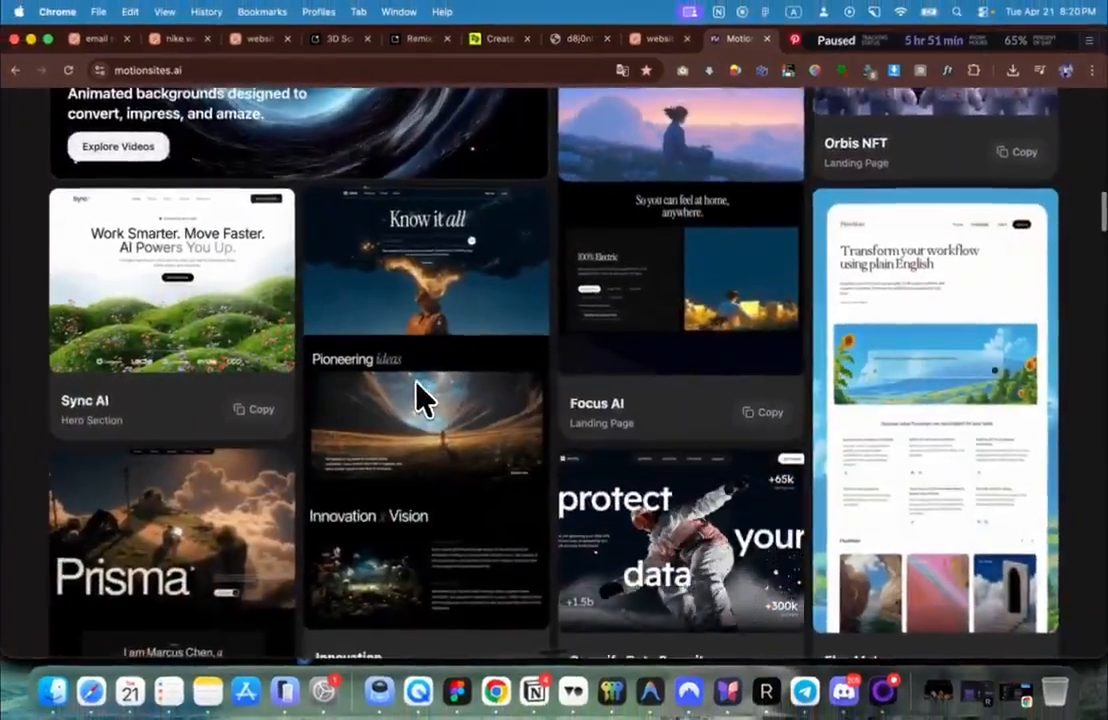
scroll(420, 396, down, 5)
scroll(420, 396, up, 10)
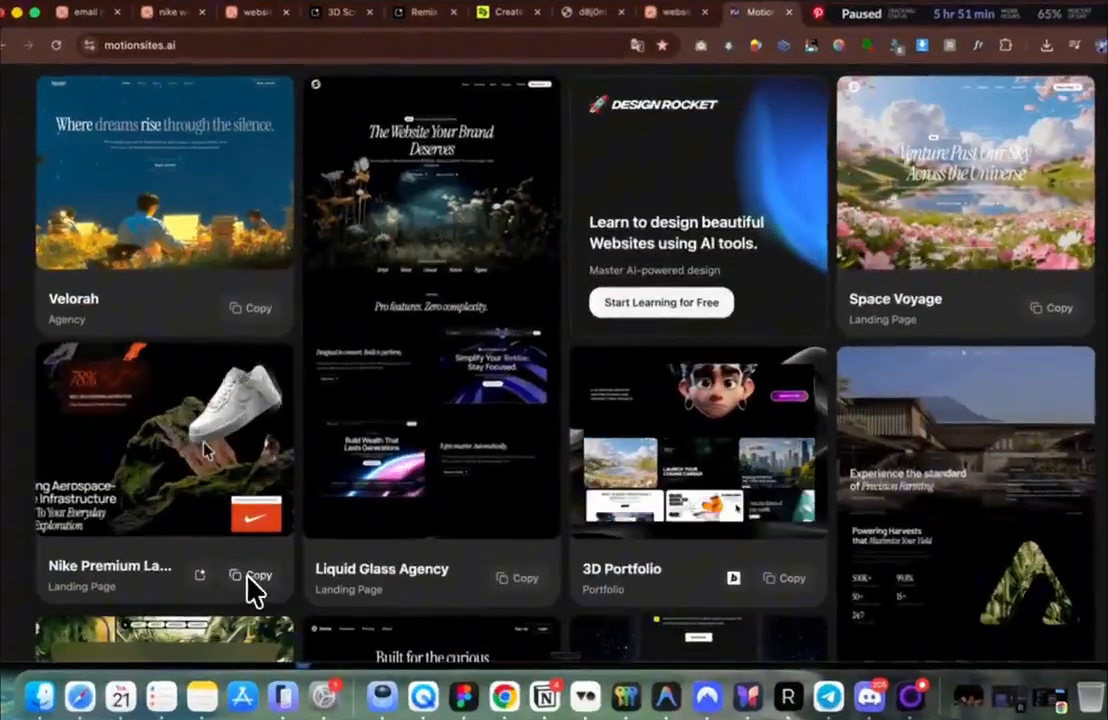
click(256, 575)
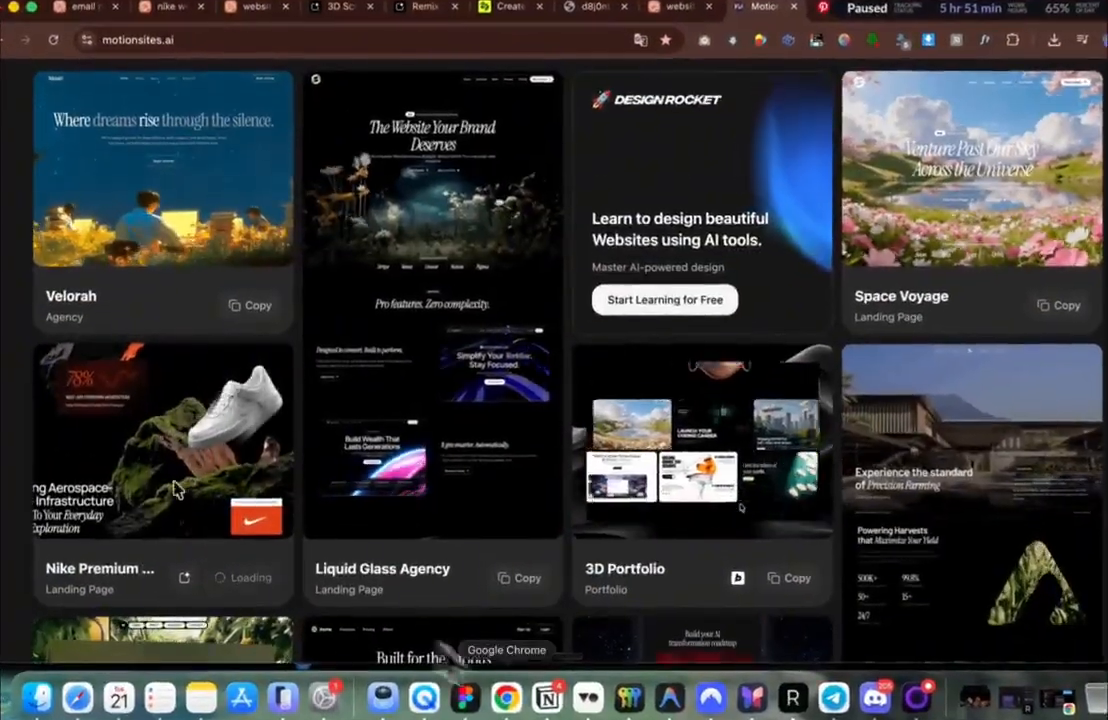
click(204, 699)
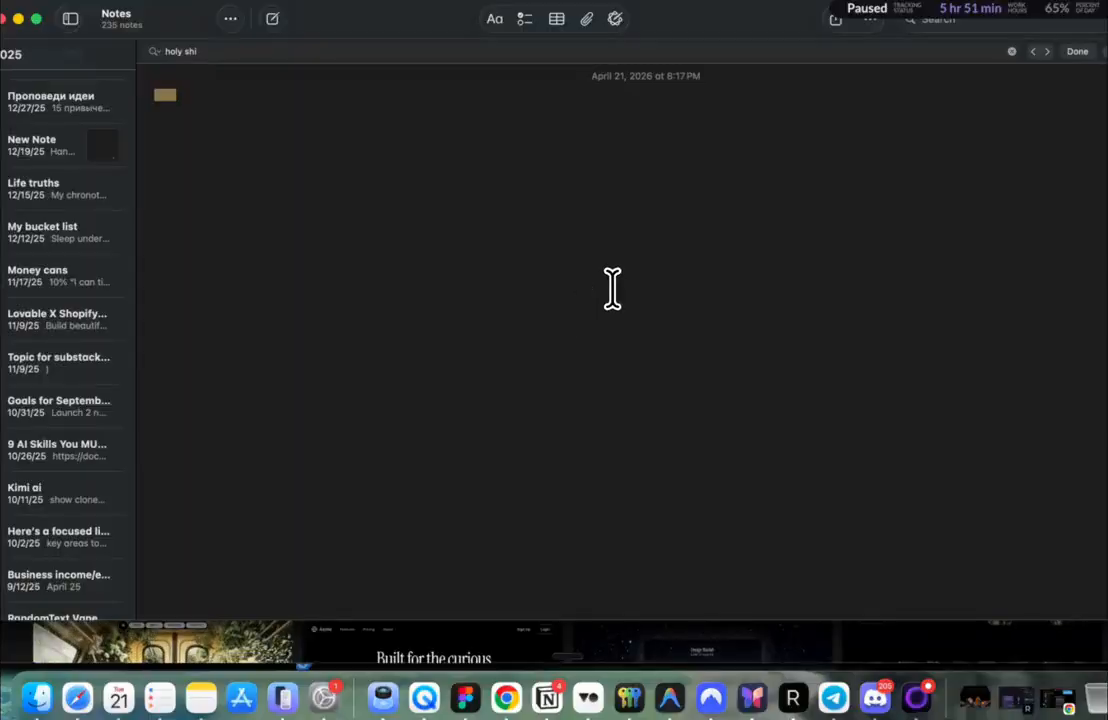
Step: Paste the Nike landing page code into the empty note and select its SpotlightReveal and App code
key(super+v)
scroll(510, 232, up, 15)
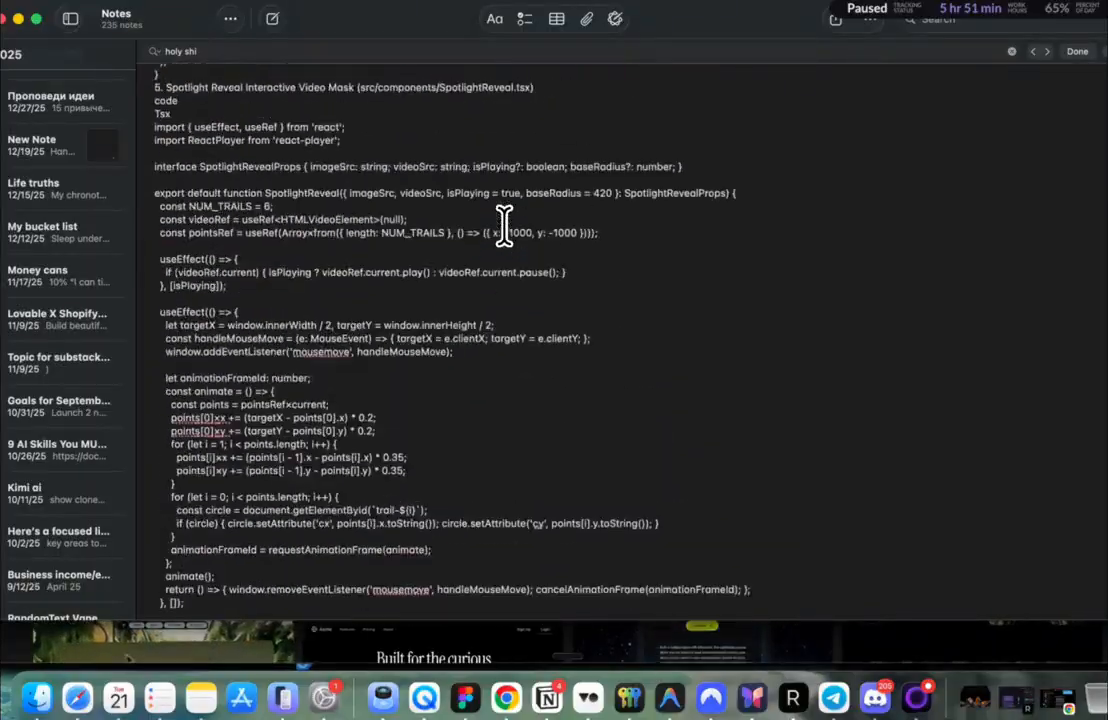
scroll(504, 225, up, 10)
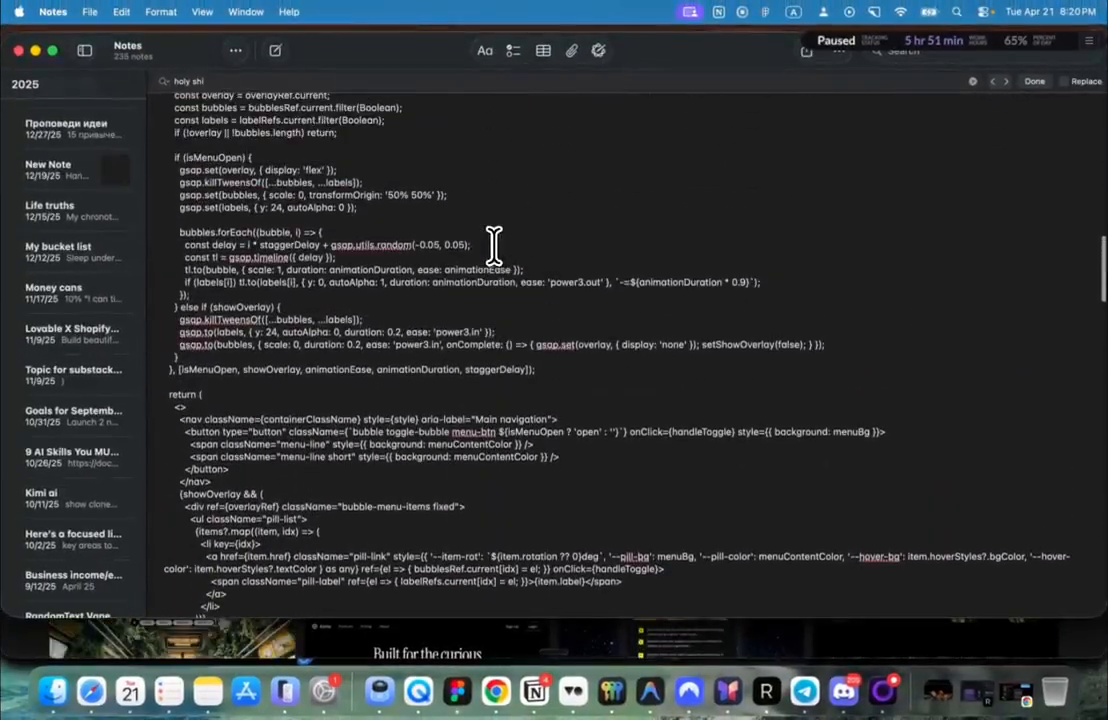
scroll(494, 245, up, 10)
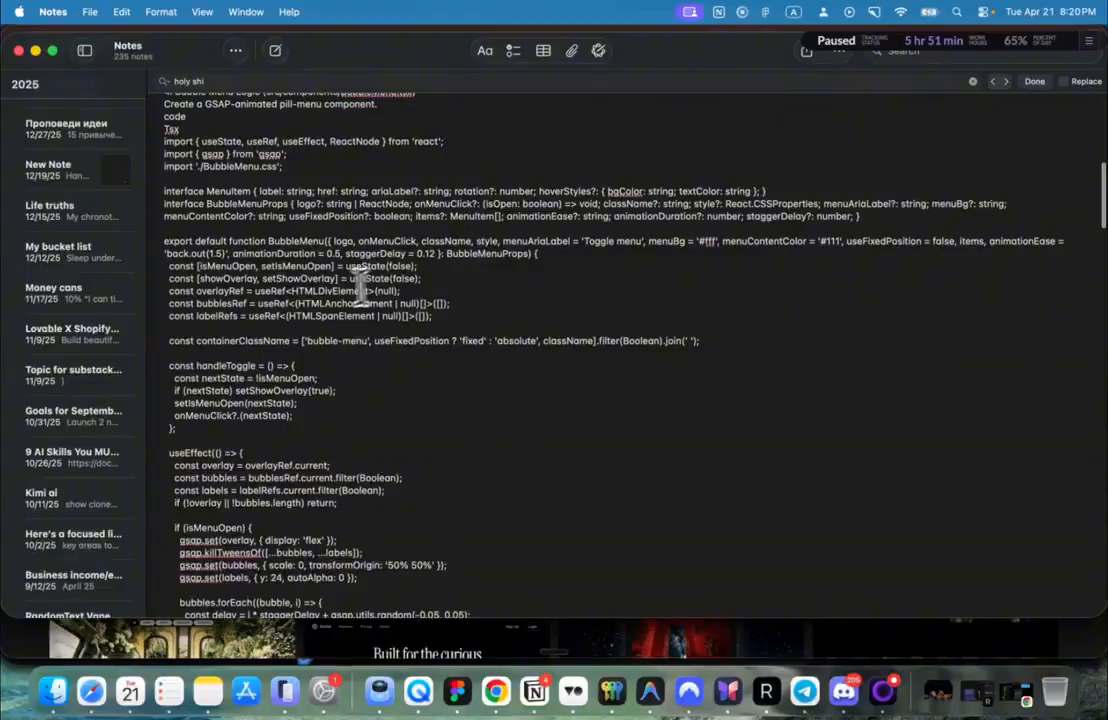
scroll(330, 285, up, 15)
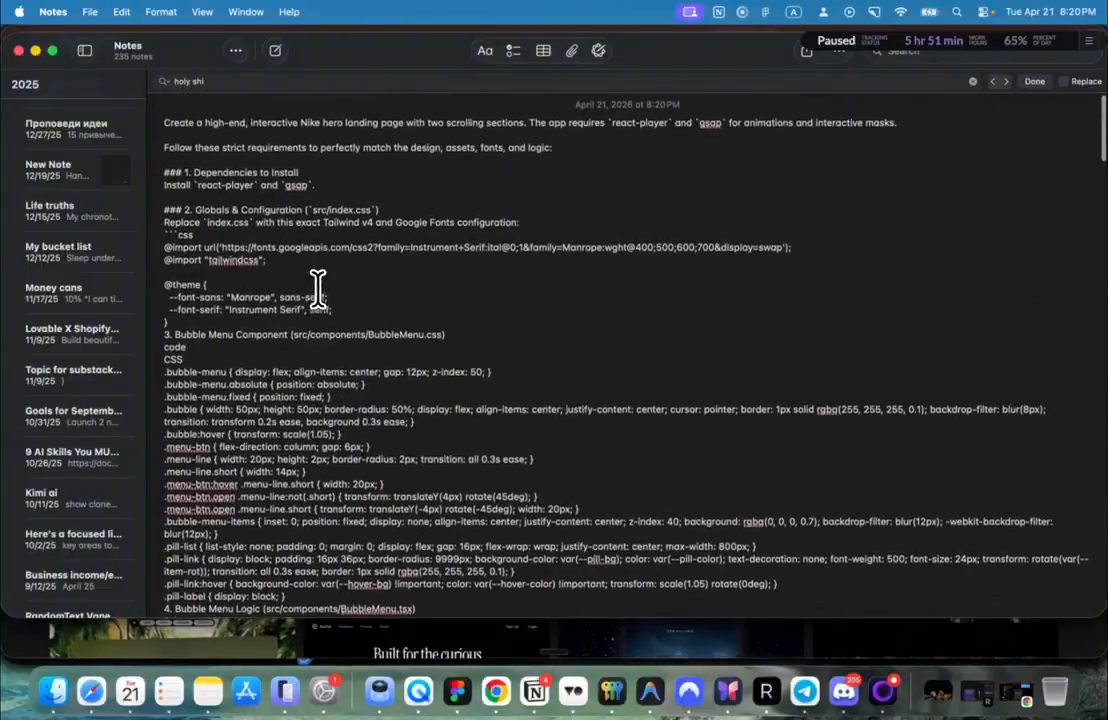
scroll(318, 289, down, 10)
scroll(240, 283, down, 8)
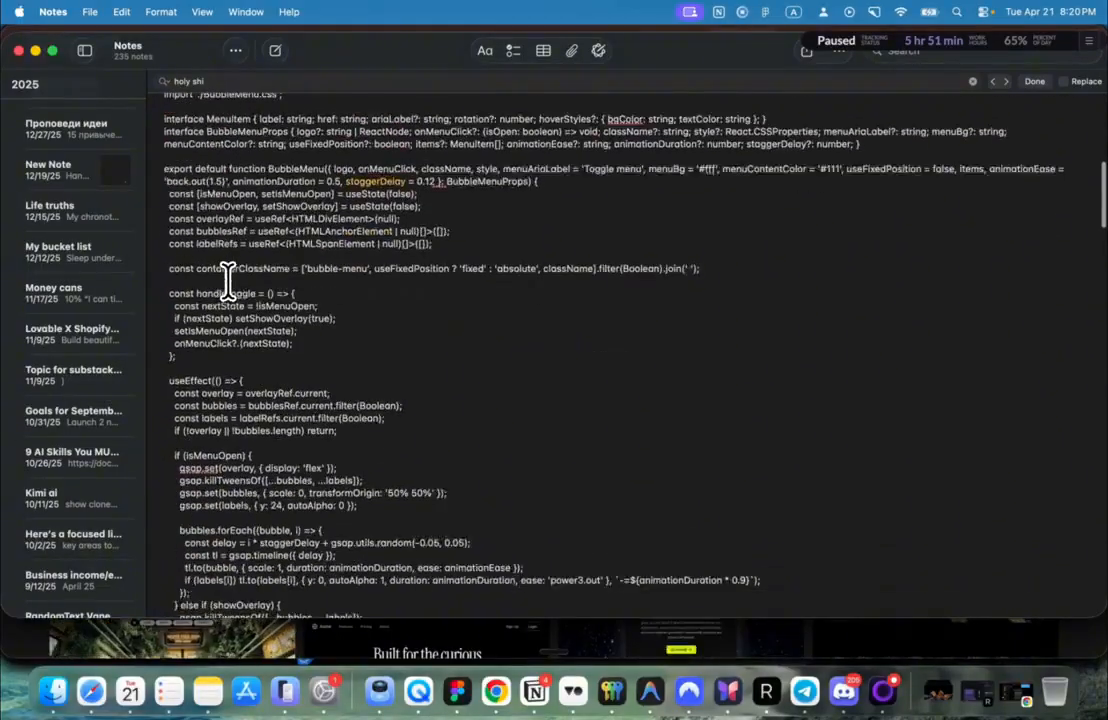
scroll(228, 285, down, 11)
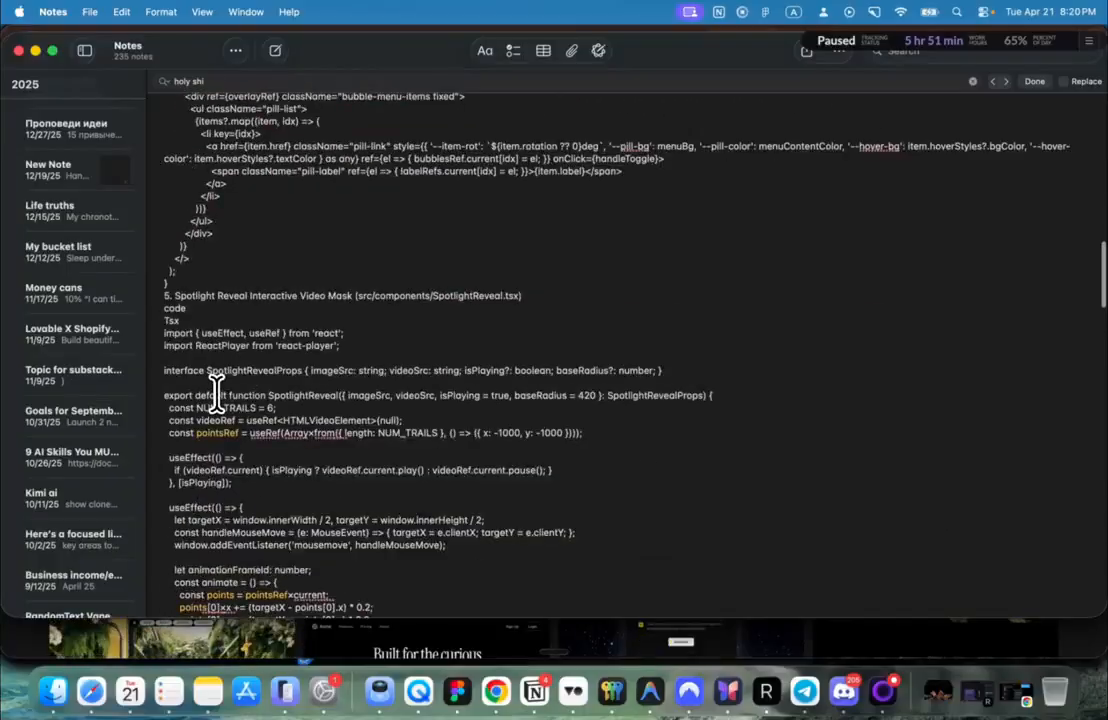
scroll(197, 345, down, 12)
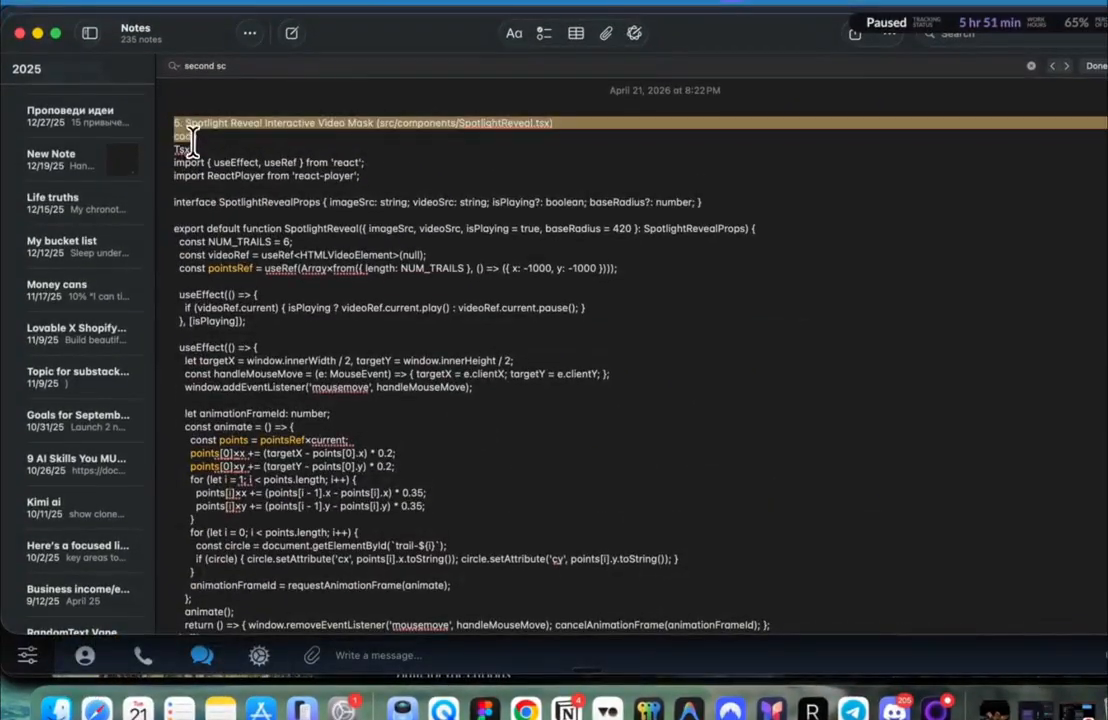
drag(190, 135, 336, 641)
drag(345, 565, 333, 556)
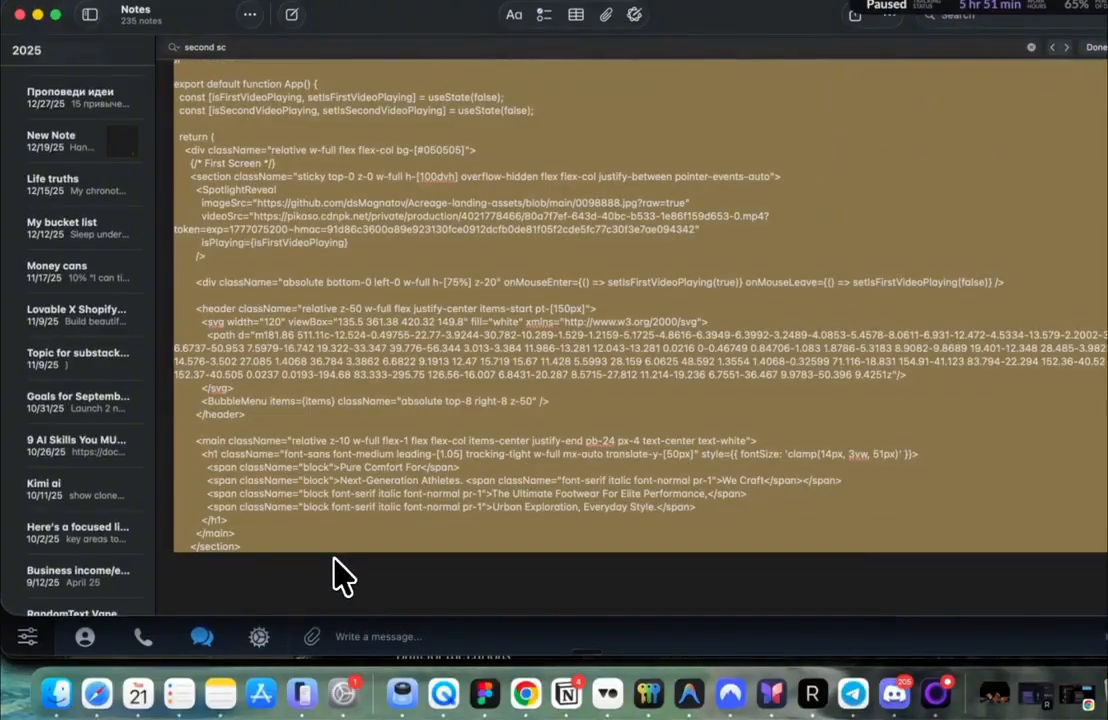
key(super+Tab)
click(224, 345)
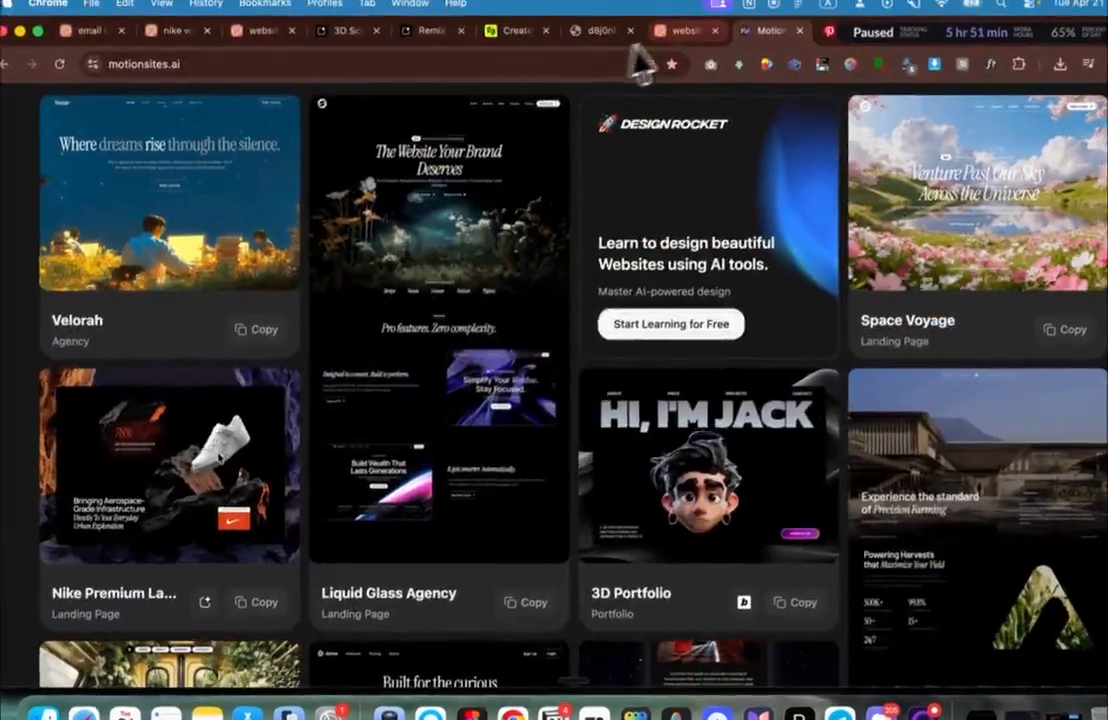
Step: Open the orange-lit rocks video's mp4 in its own tab and paste its link into the note
click(680, 34)
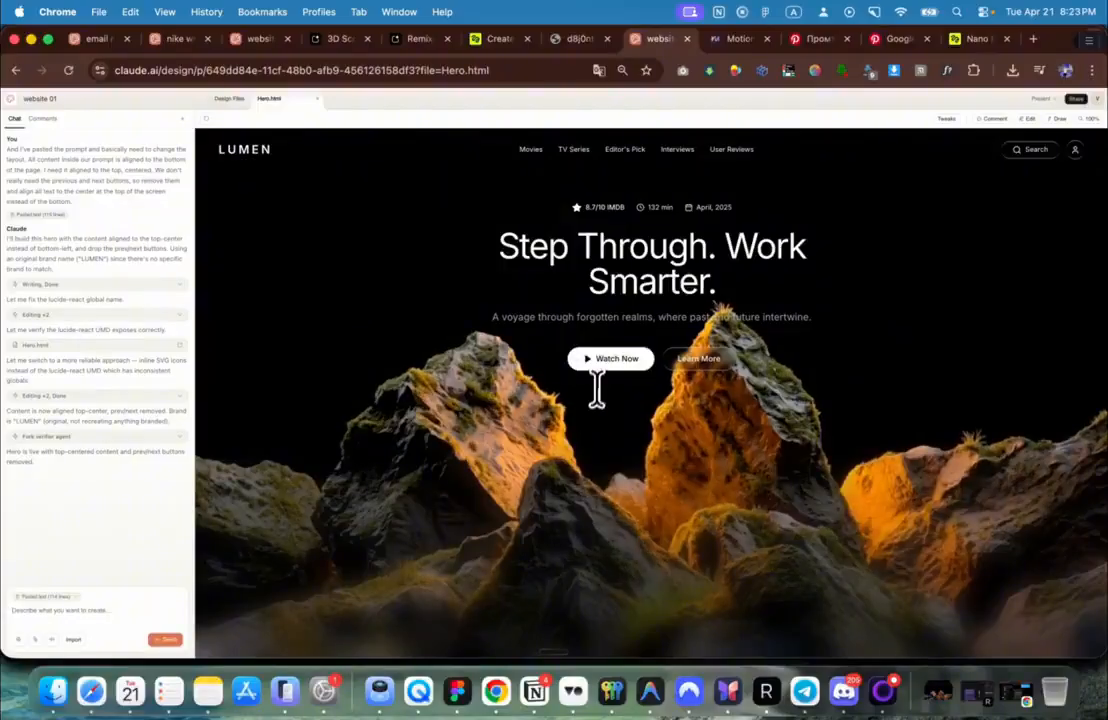
click(485, 39)
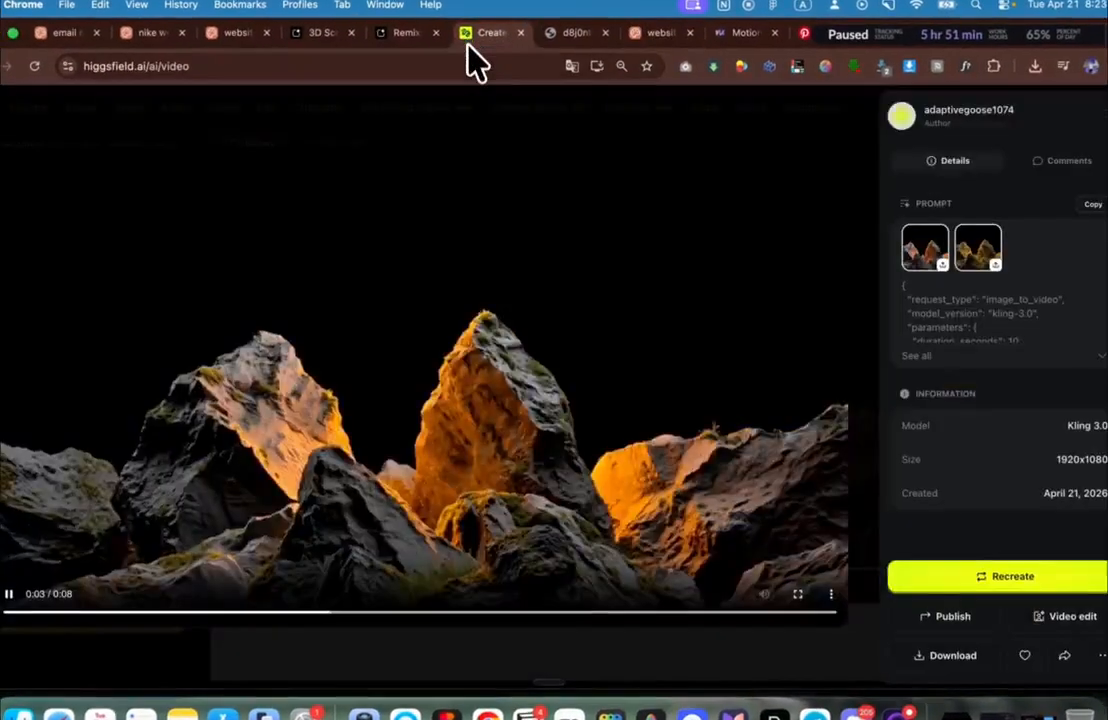
right_click(648, 260)
click(736, 318)
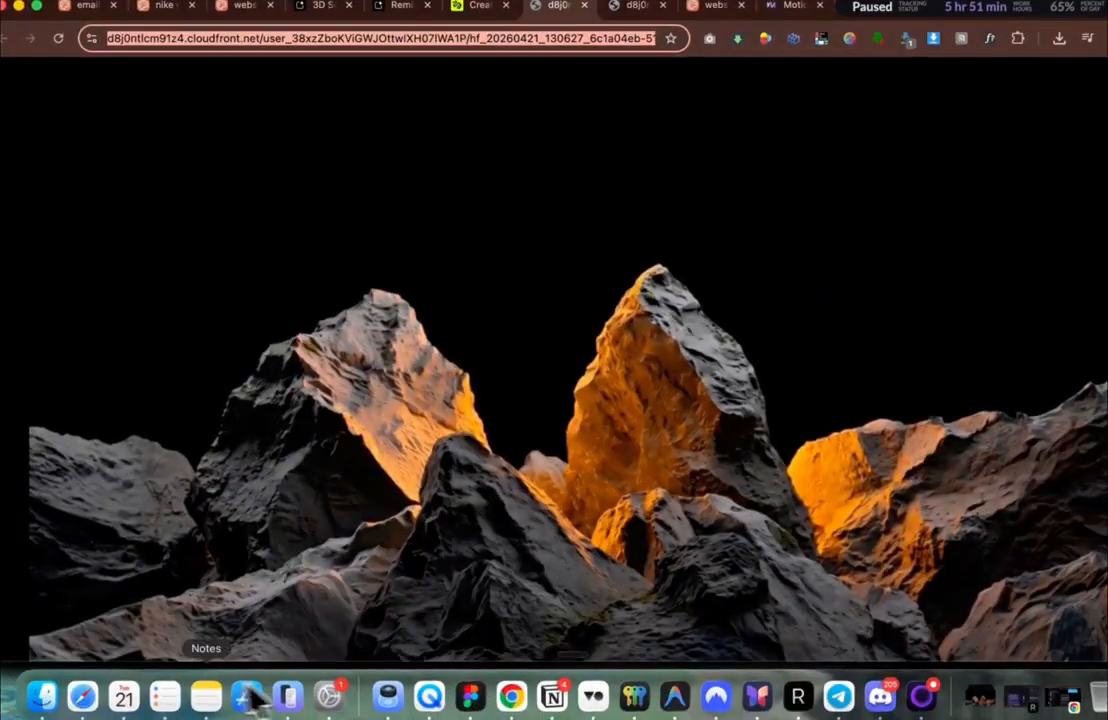
click(256, 697)
key(super+a)
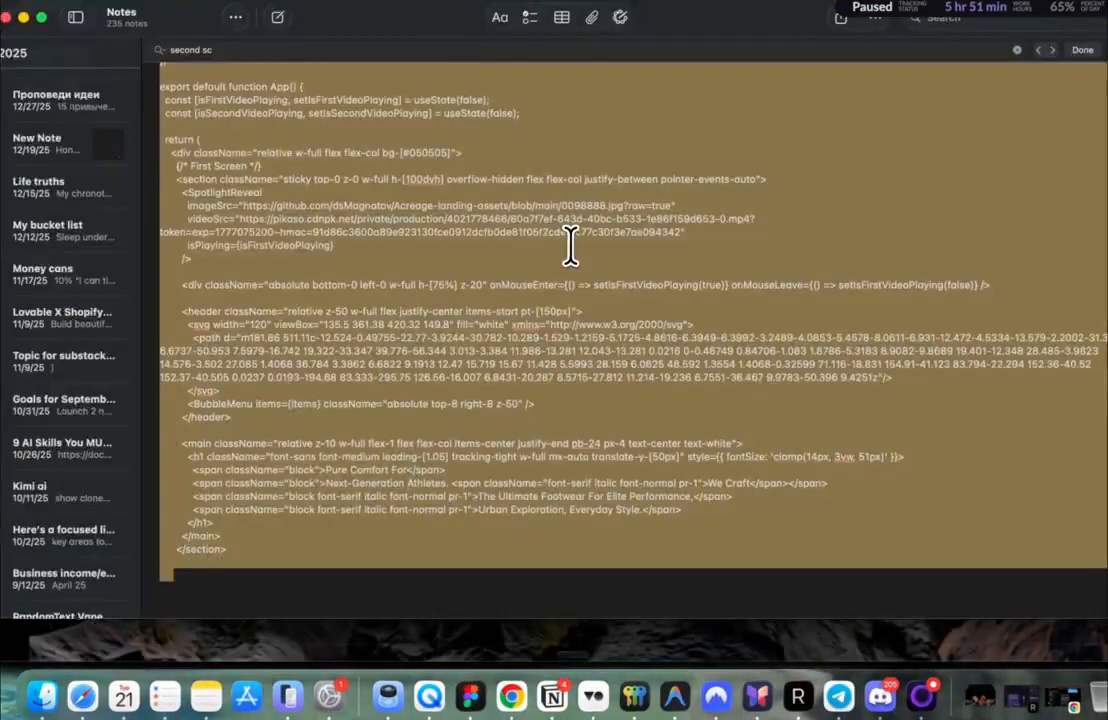
key(super+v)
Step: Close the video detail view and go to Higgsfield's image generations
key(super+Tab)
click(484, 41)
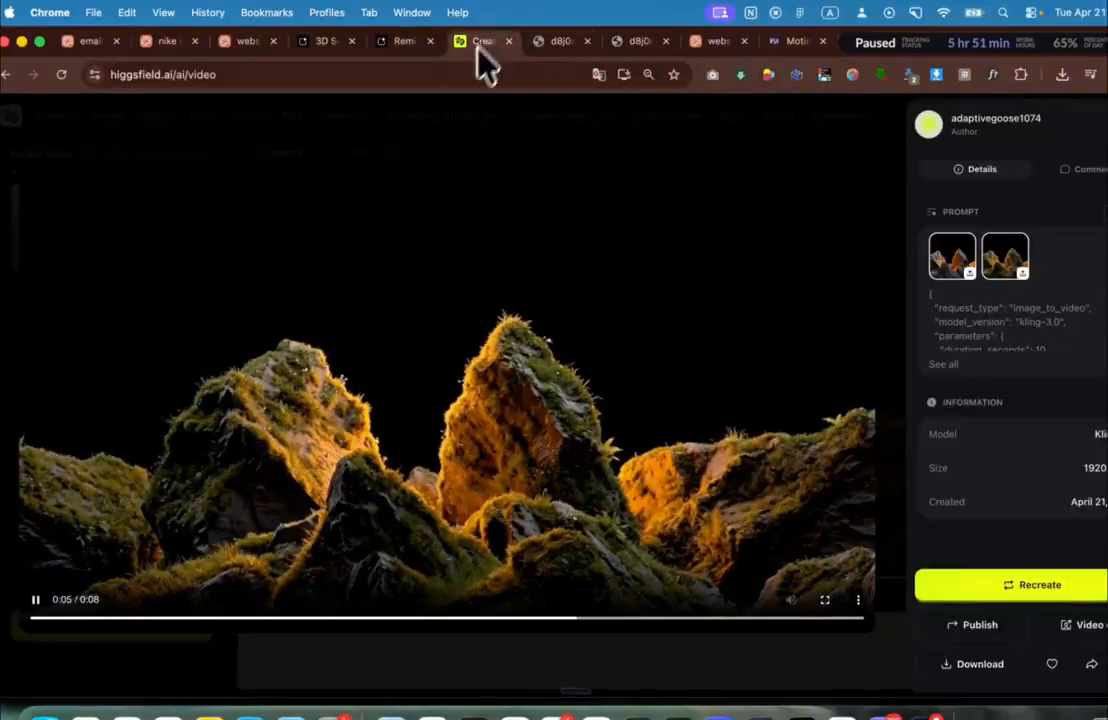
key(Escape)
click(108, 118)
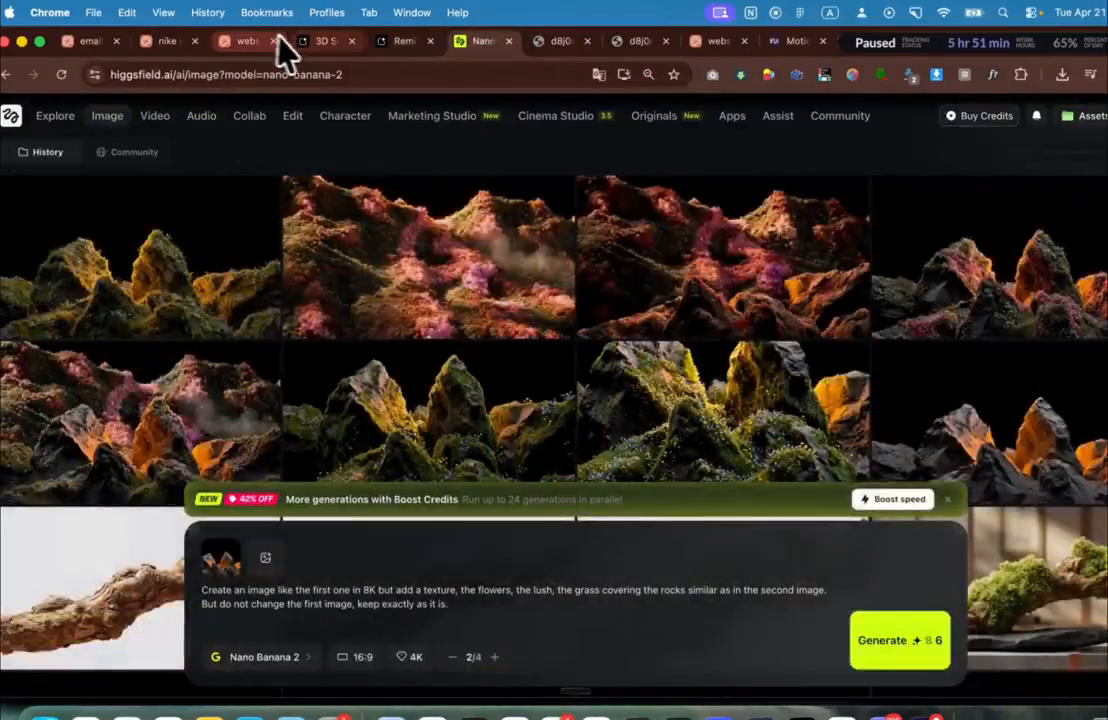
click(160, 42)
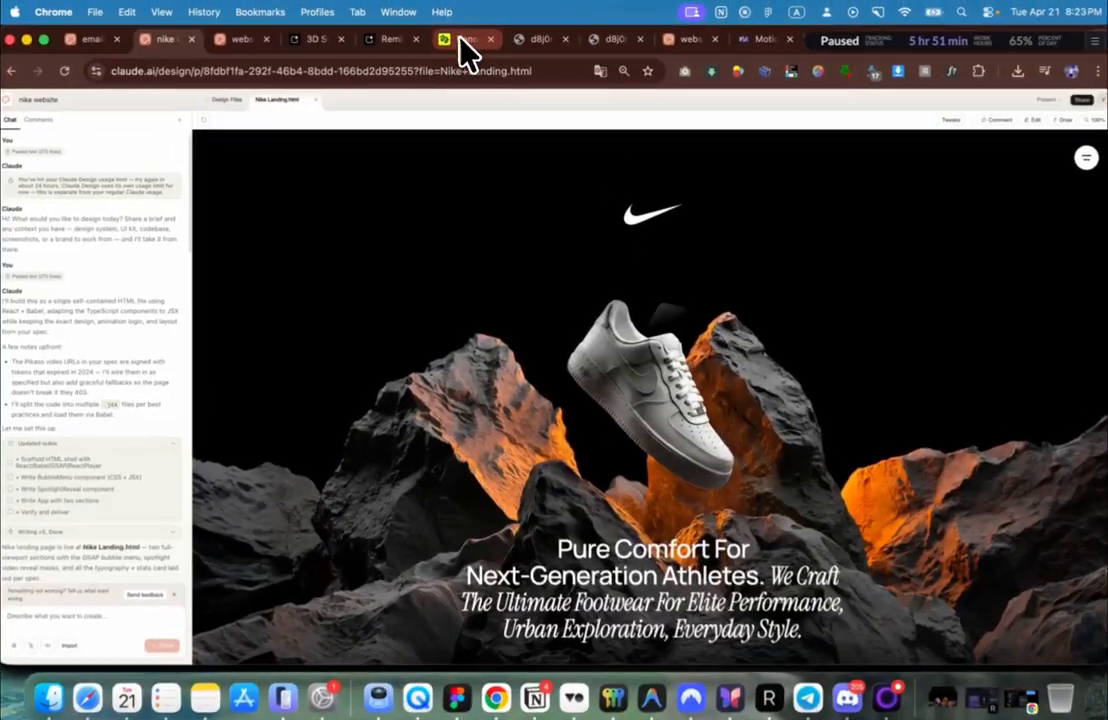
click(462, 38)
Step: Open the plain 4K rock image file in its own tab and copy its address
mouse_move(352, 110)
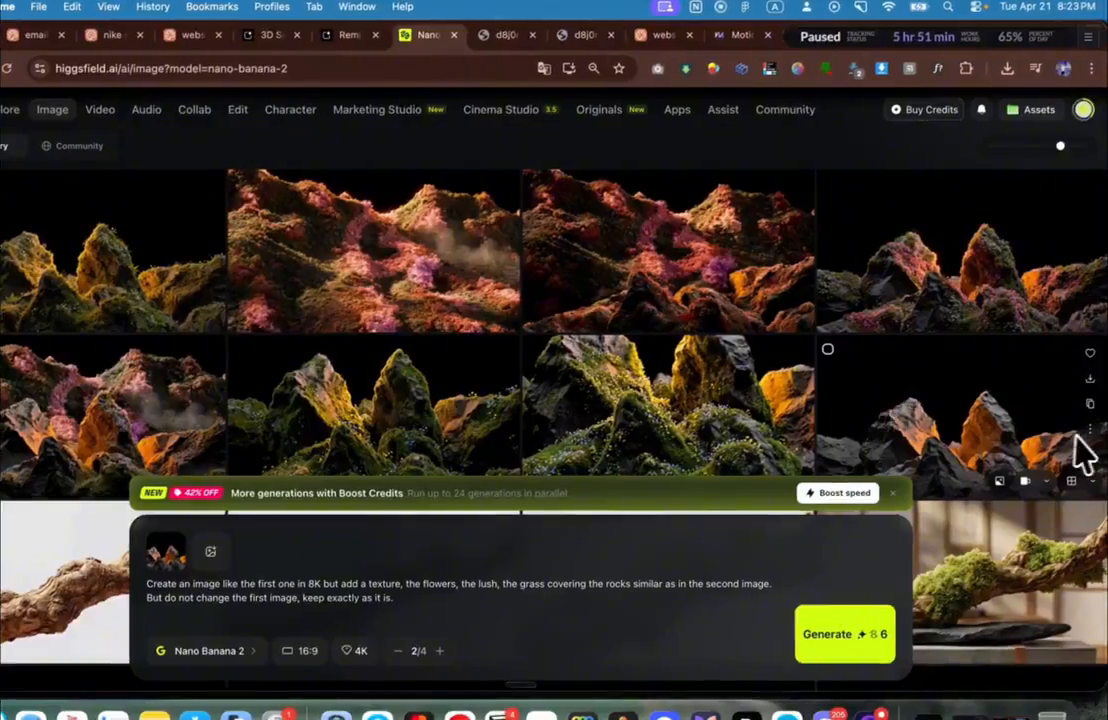
click(1107, 436)
click(998, 455)
right_click(620, 292)
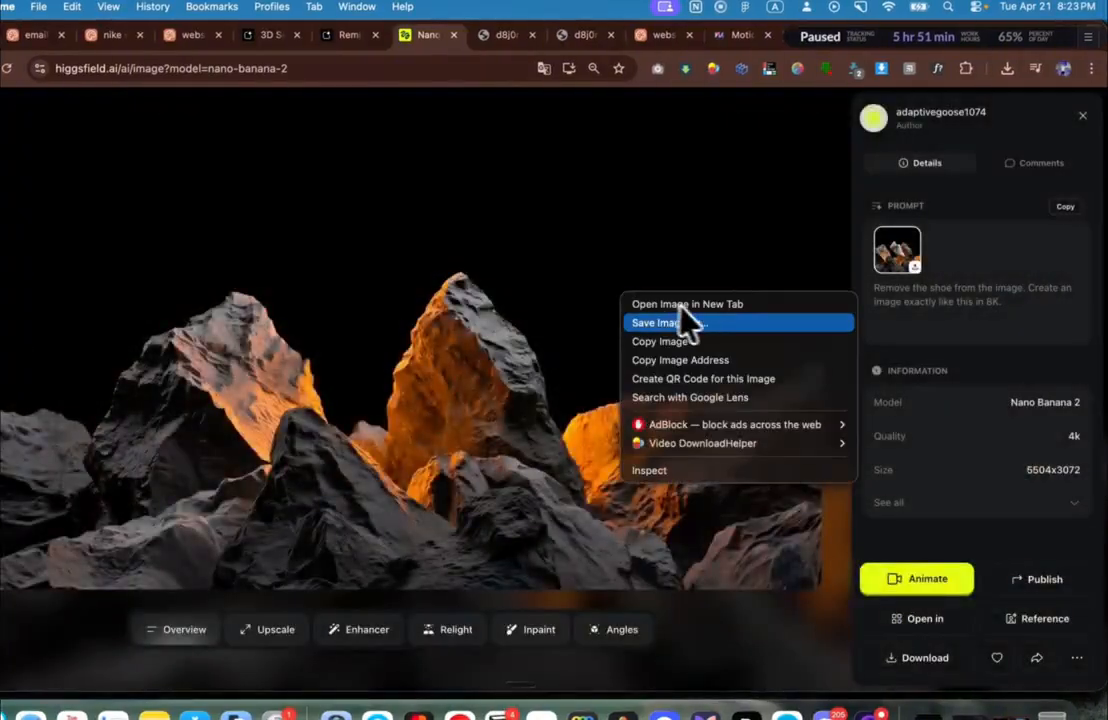
click(700, 304)
click(540, 38)
click(485, 69)
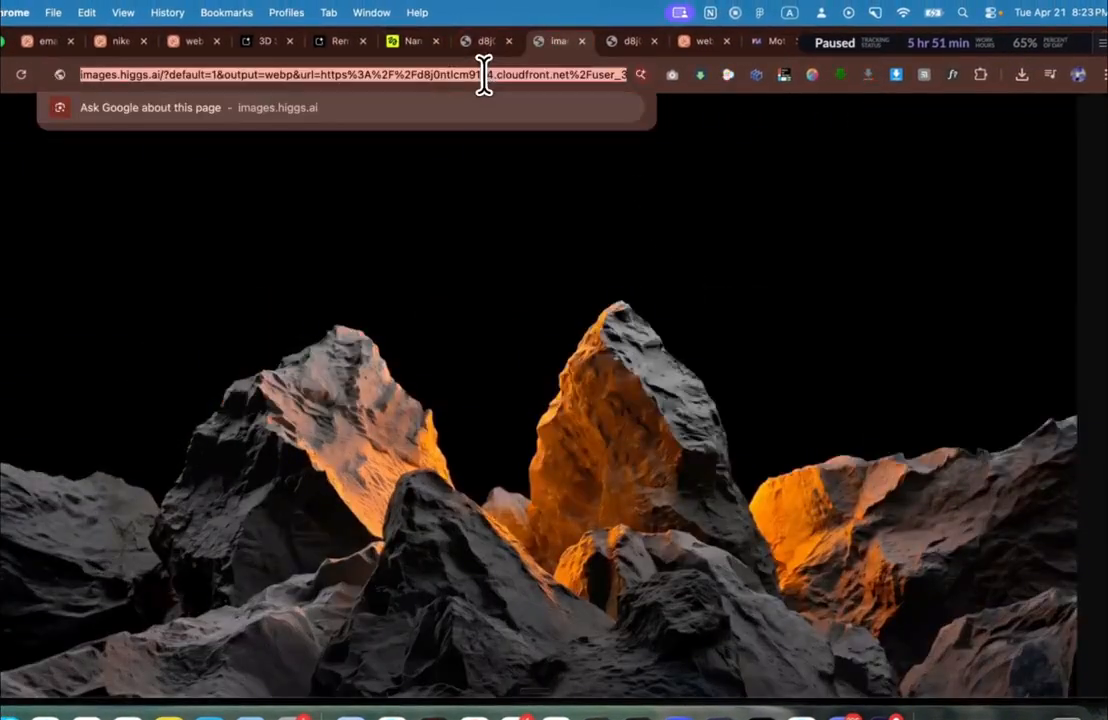
key(super+Tab)
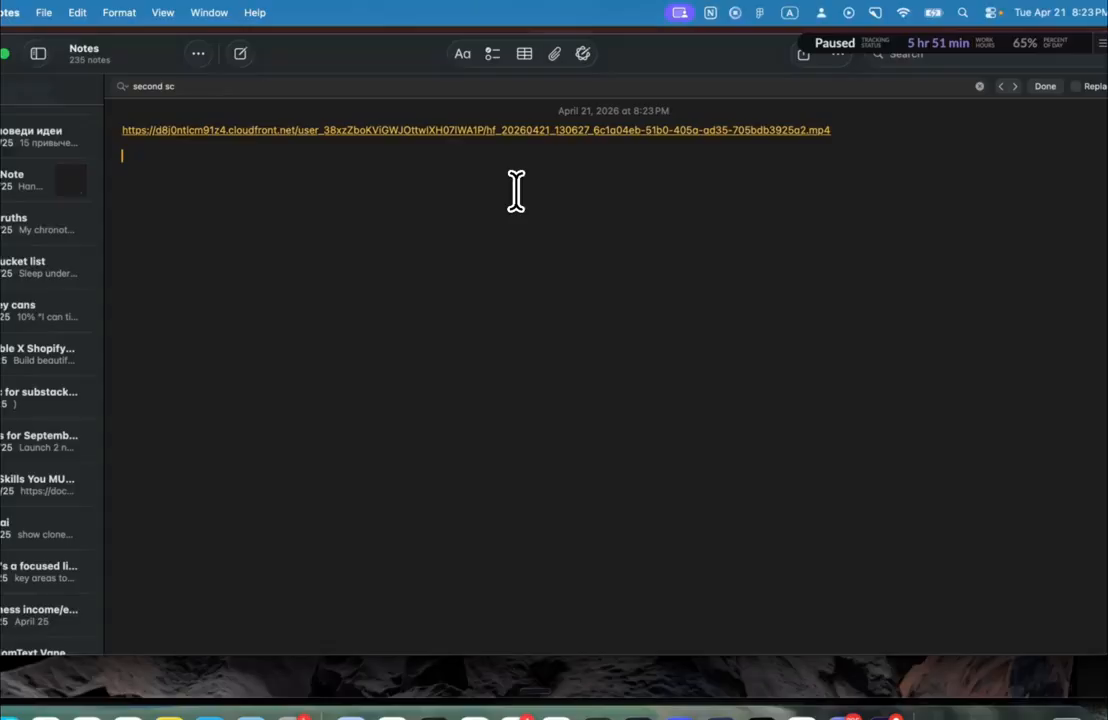
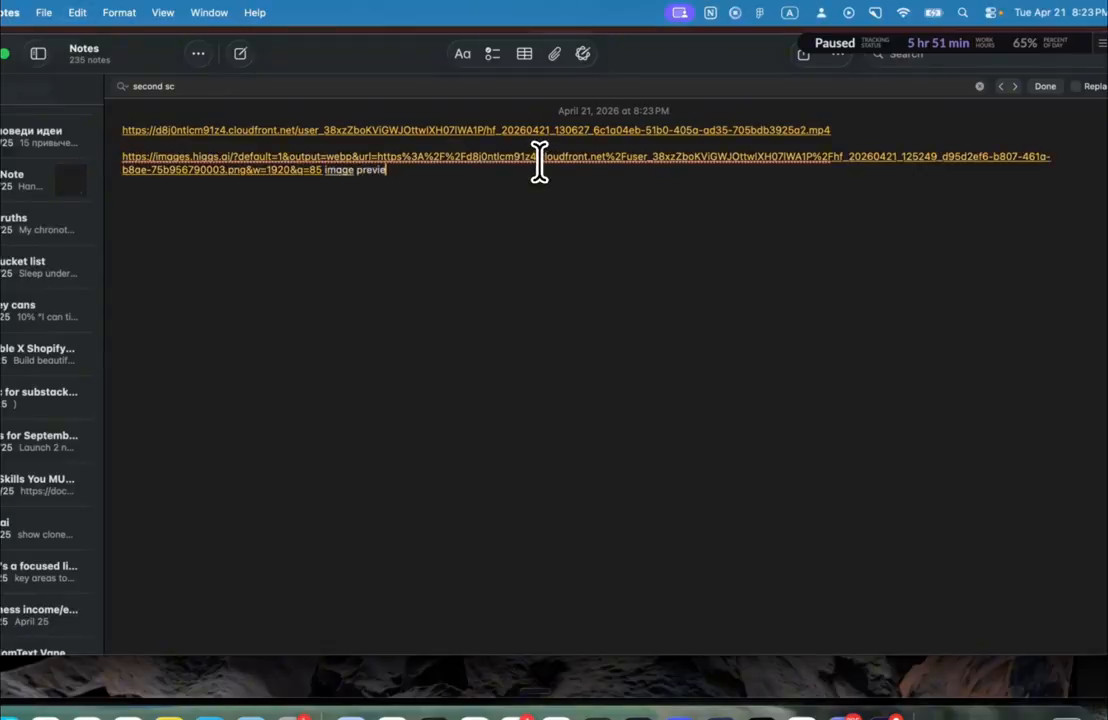
Step: Paste the image link in Notes and label the links 'image preview' and 'video on hover'
click(868, 135)
text(video on hove)
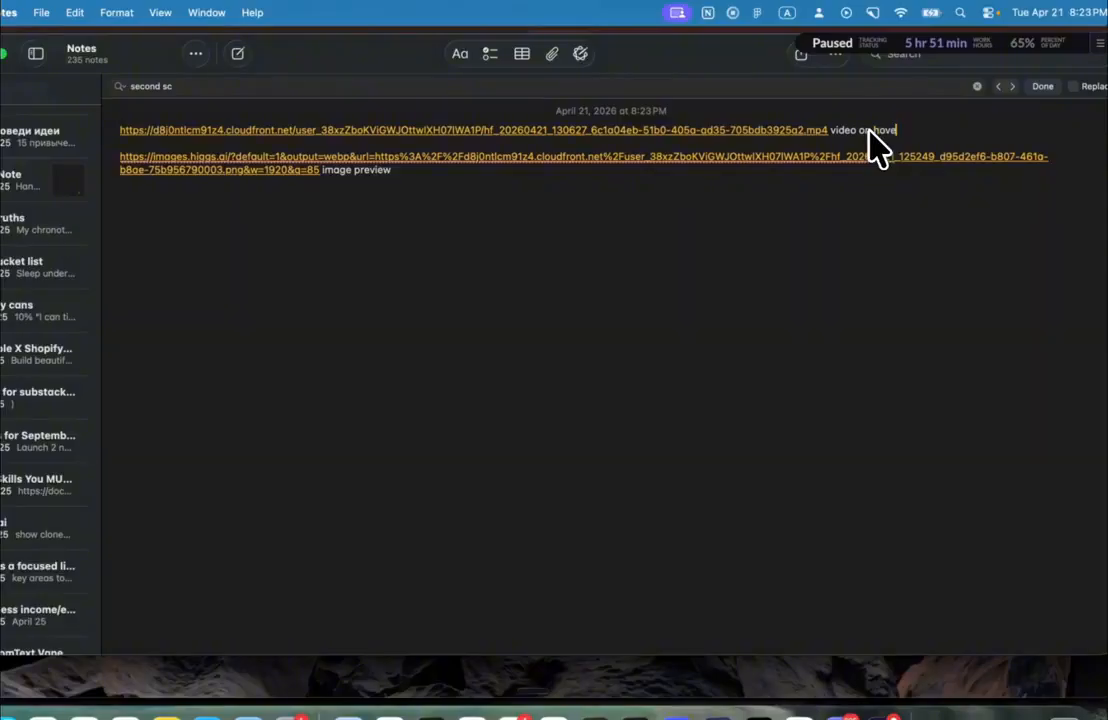
Step: Copy the whole labelled note and return to the Claude Design project
key(super+a)
key(super+Tab)
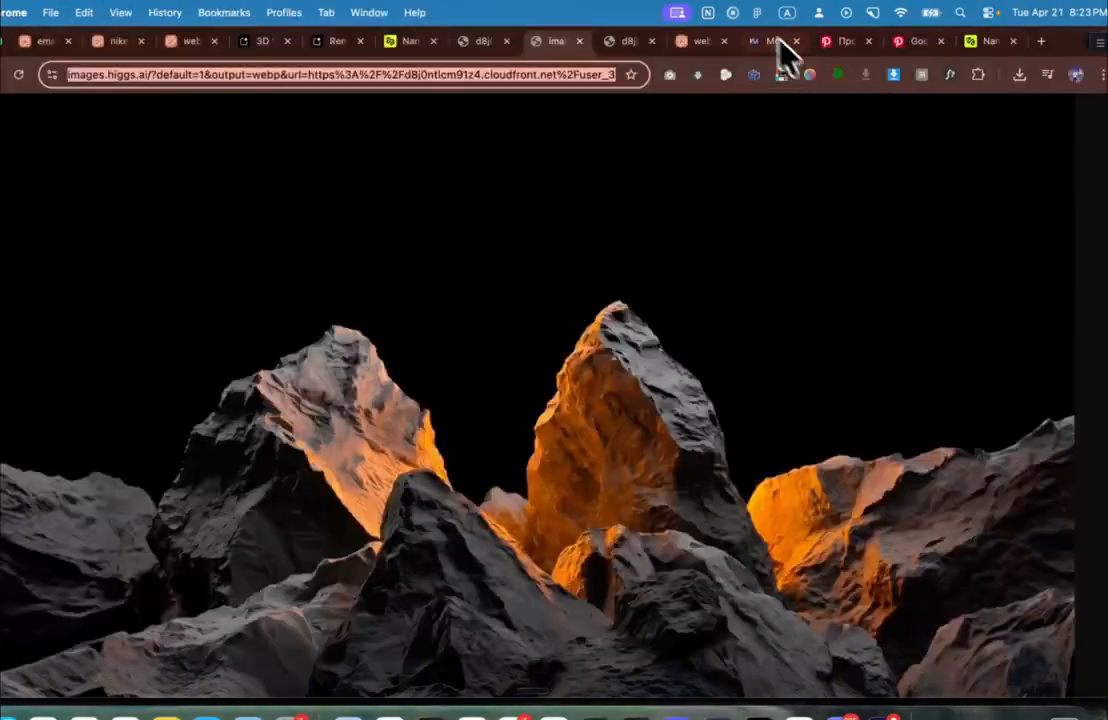
click(684, 44)
Step: Paste the labelled video and image links into the LUMEN chat, dictate the spotlight-reveal request, and send it
click(105, 602)
key(super+v)
key(shift+Return)
key(shift+Return)
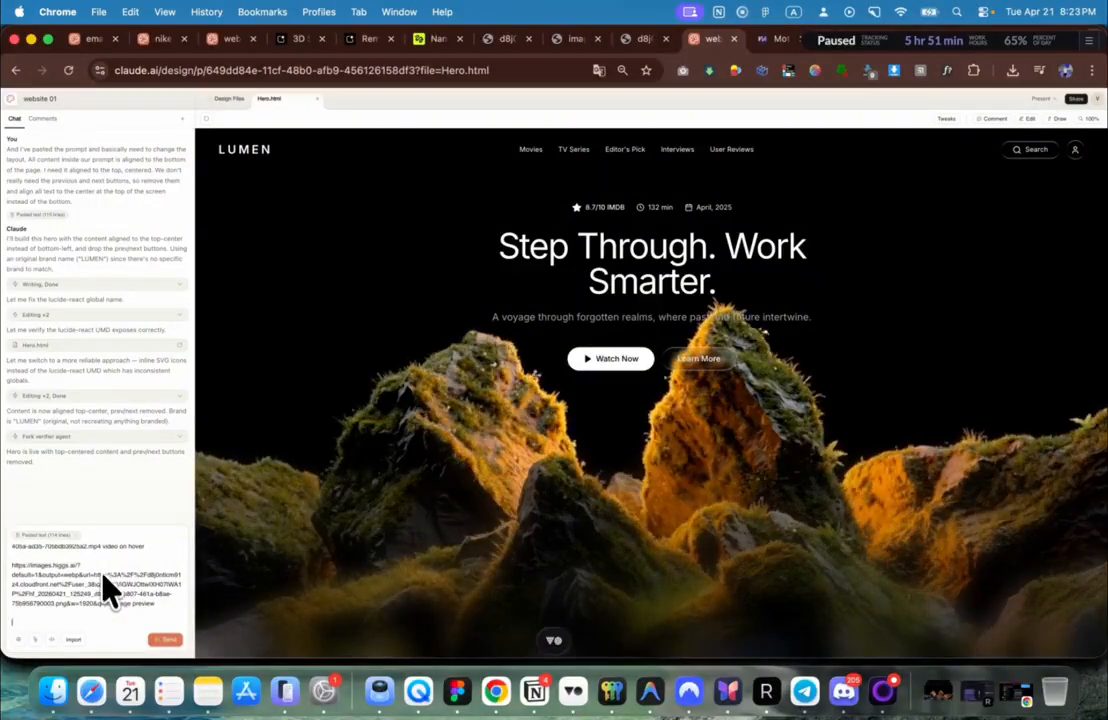
key(fn)
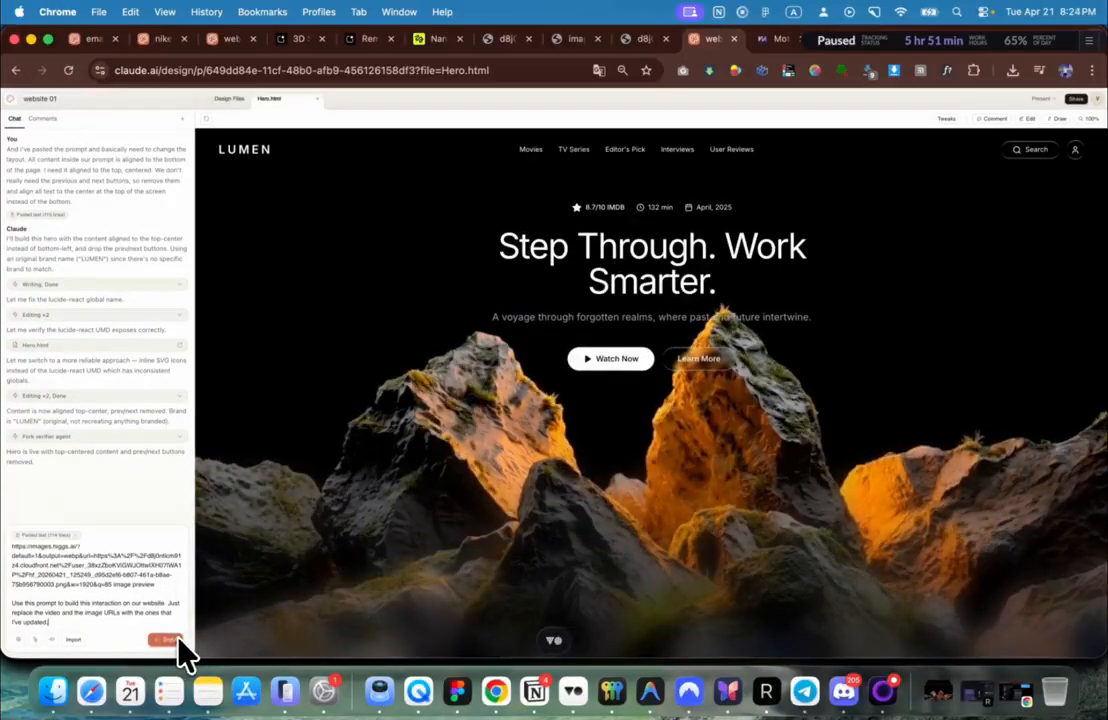
click(170, 640)
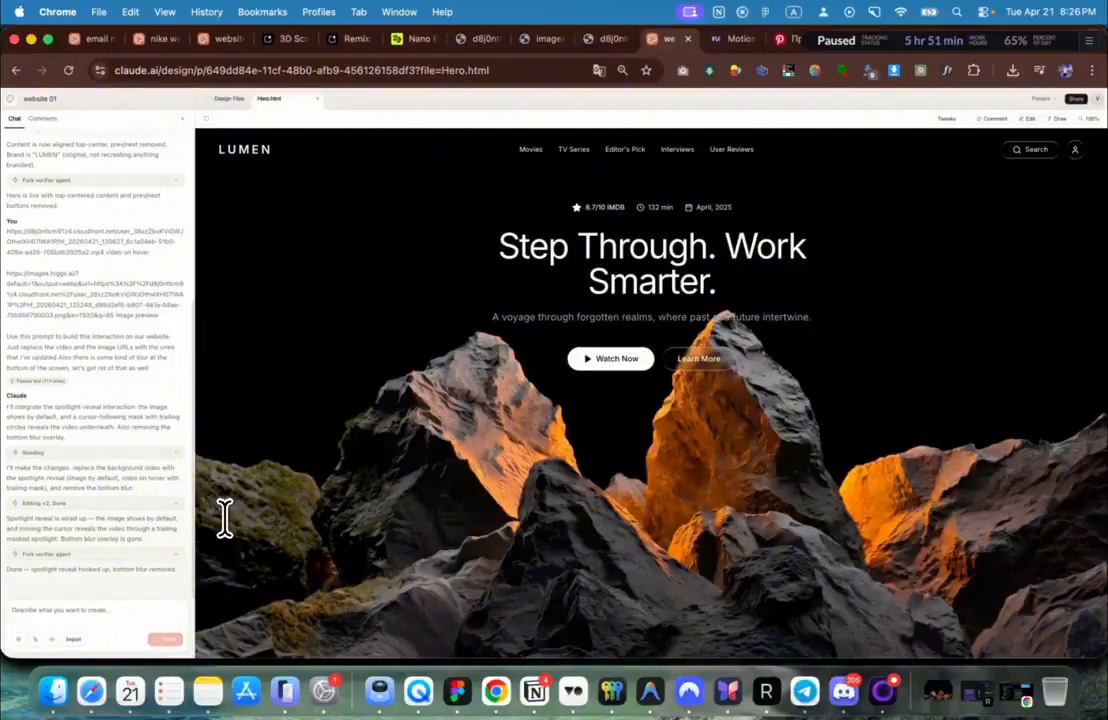
Step: Paste the prompt asking Claude to build the rest of the LUMEN page into the chat box
key(super+v)
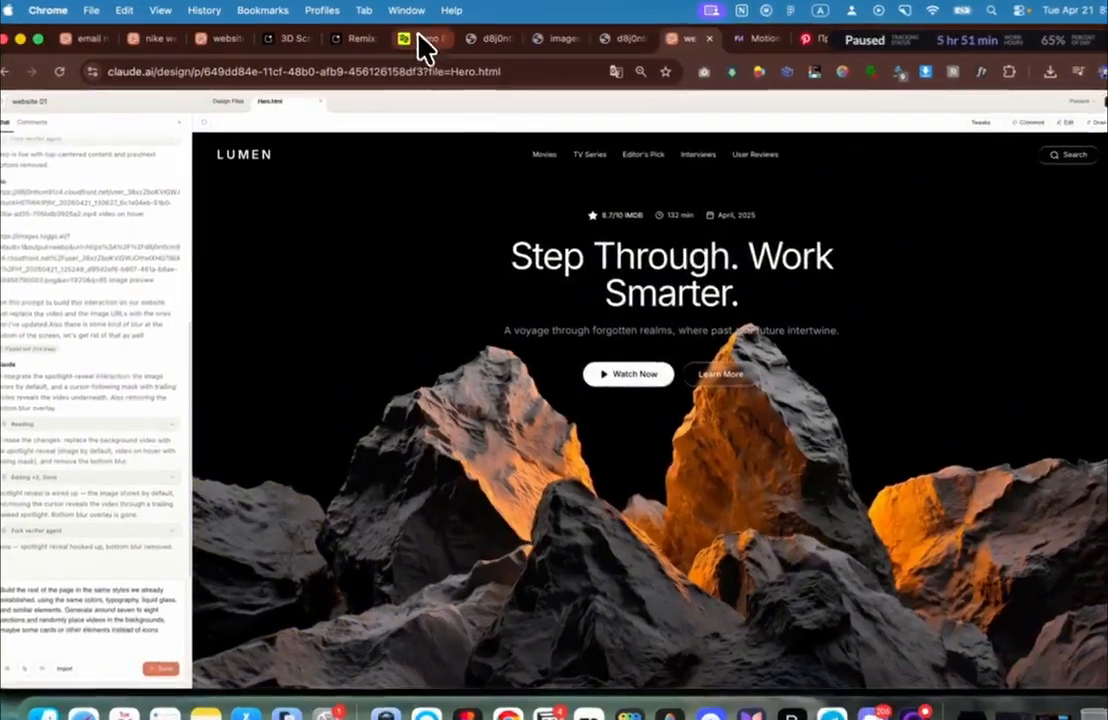
Step: Go to Higgsfield's video generation history and scroll down to the sneaker video
click(420, 38)
key(Escape)
click(155, 116)
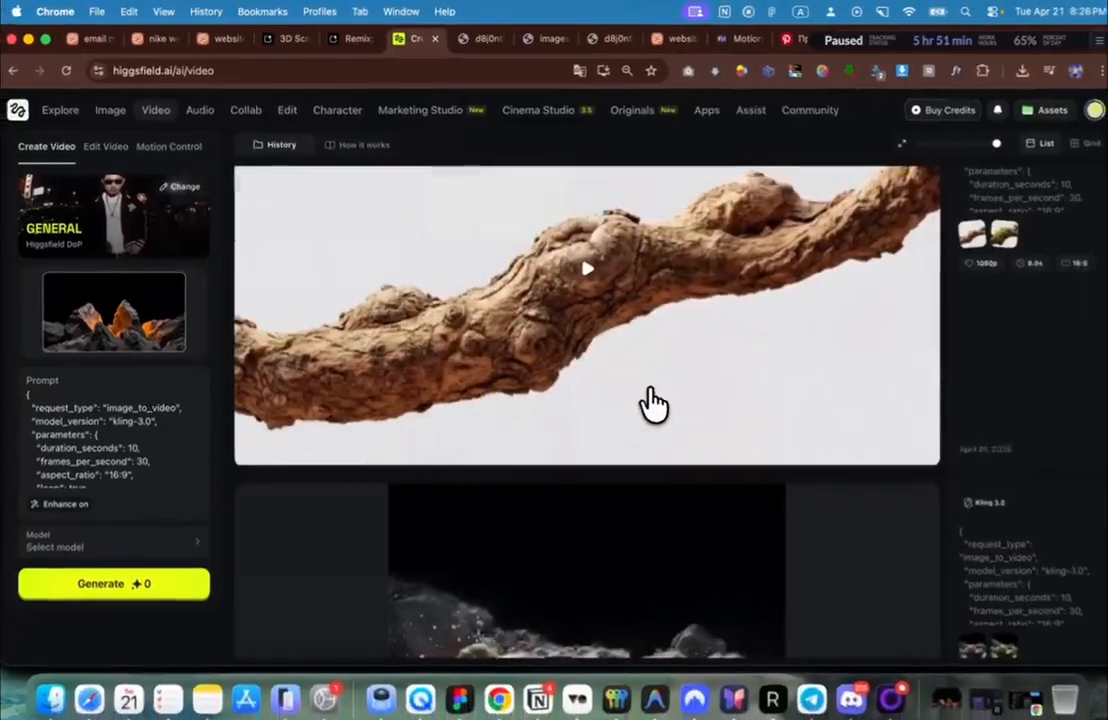
scroll(672, 420, down, 8)
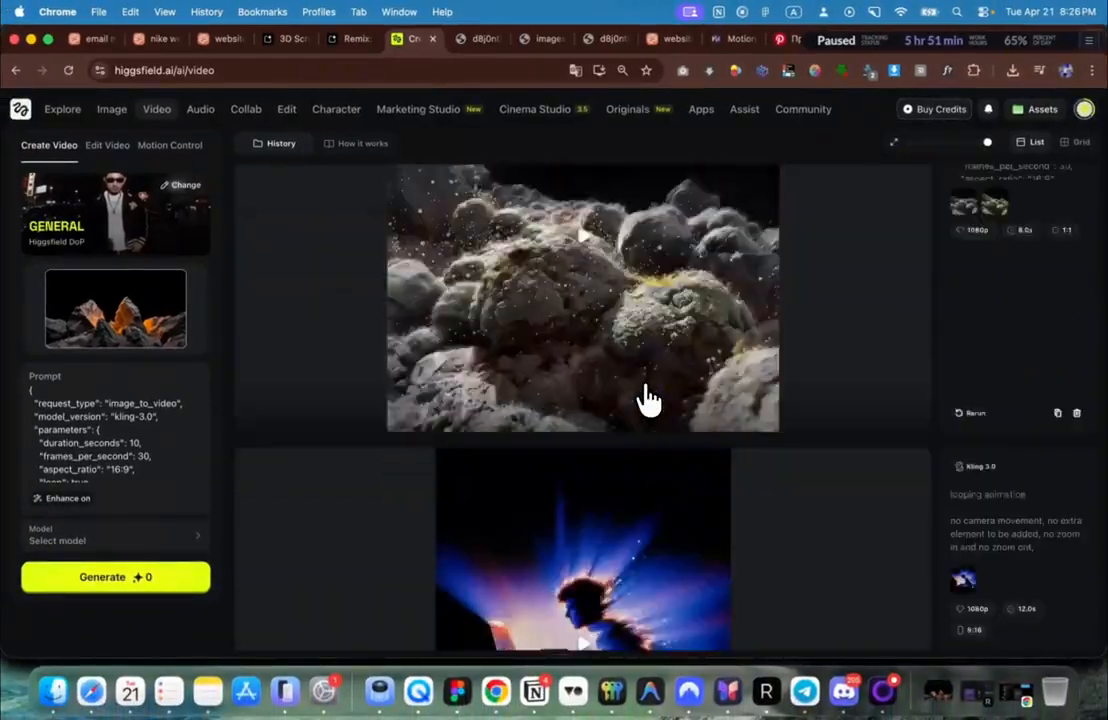
scroll(648, 398, down, 10)
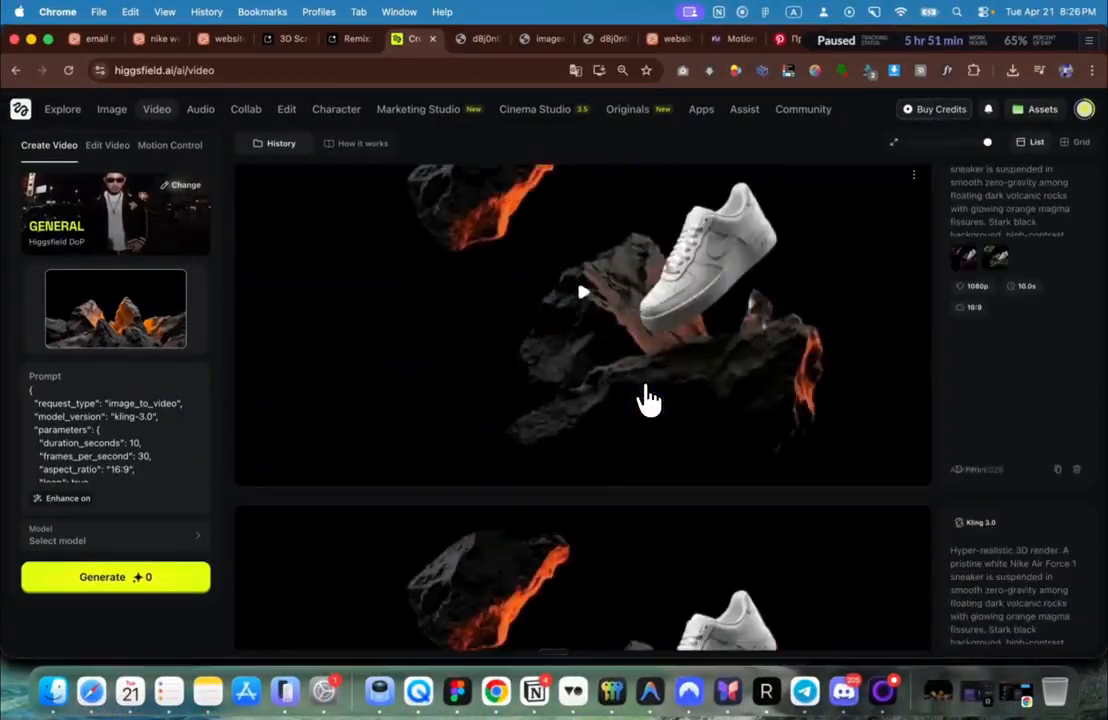
scroll(648, 398, down, 3)
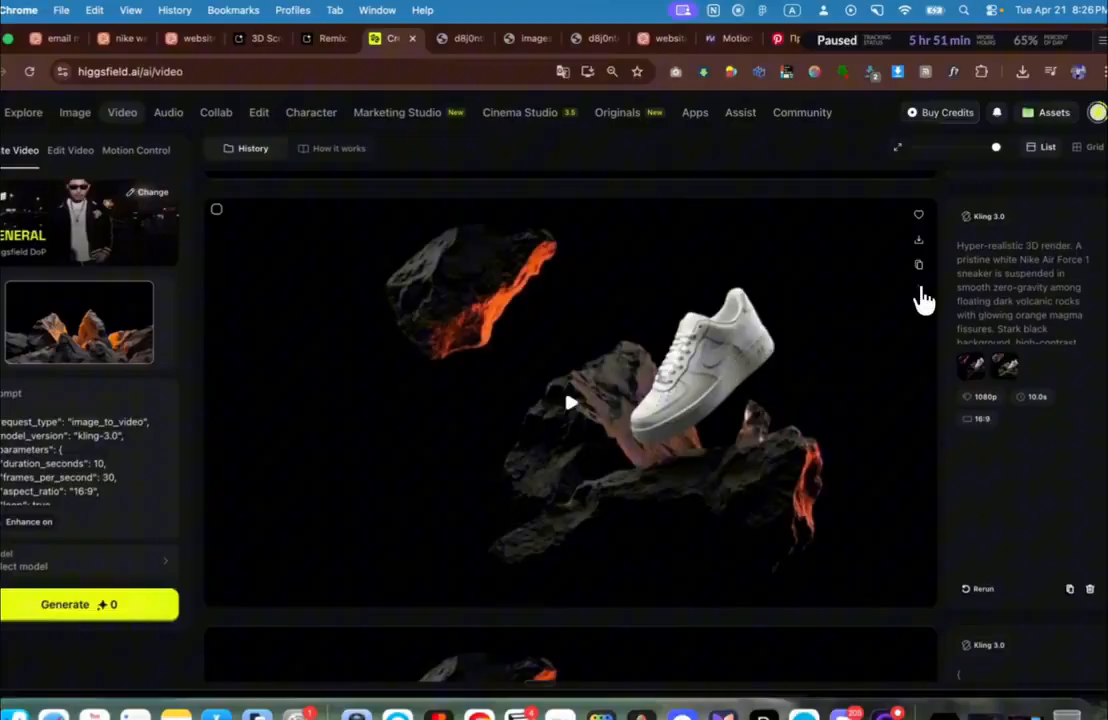
Step: Open the floating white sneaker video file in its own new browser tab
click(914, 278)
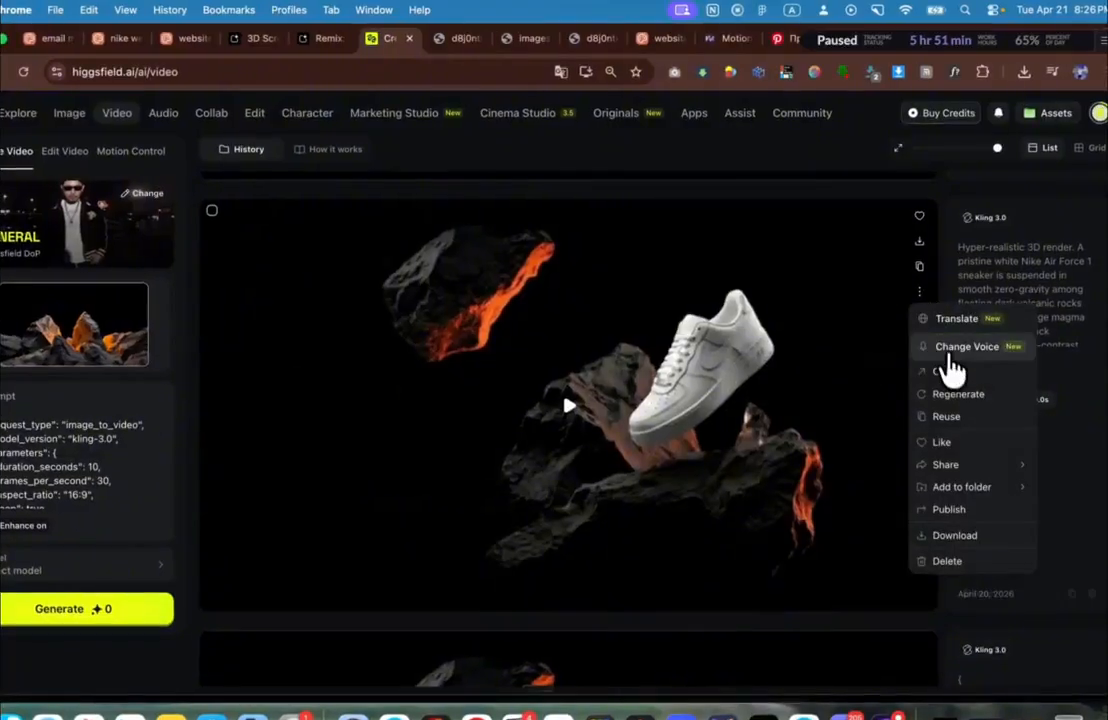
click(951, 370)
right_click(636, 315)
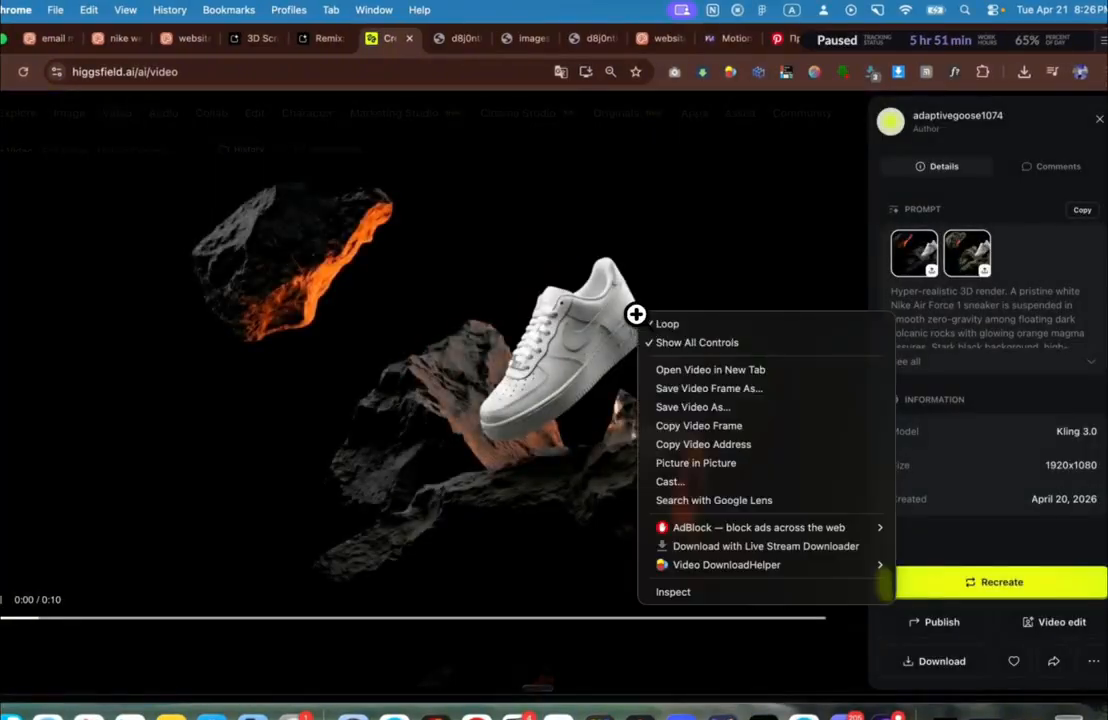
click(740, 380)
Step: View the new video tab, then return to the Higgsfield video history
click(438, 42)
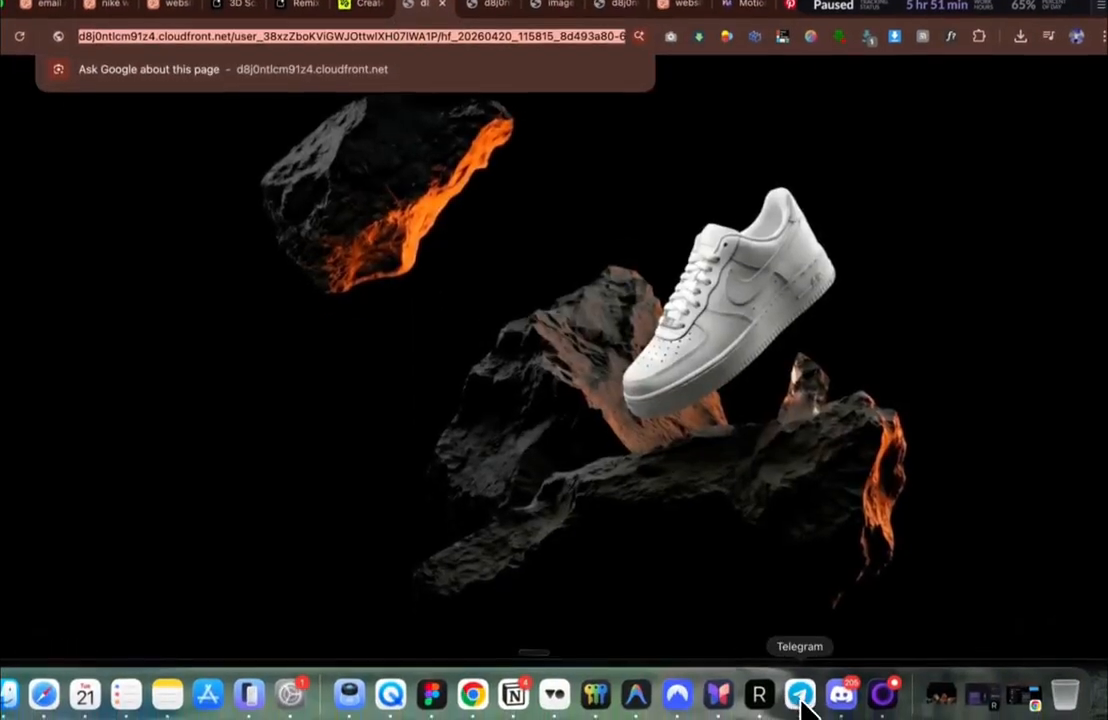
click(802, 712)
key(super+Tab)
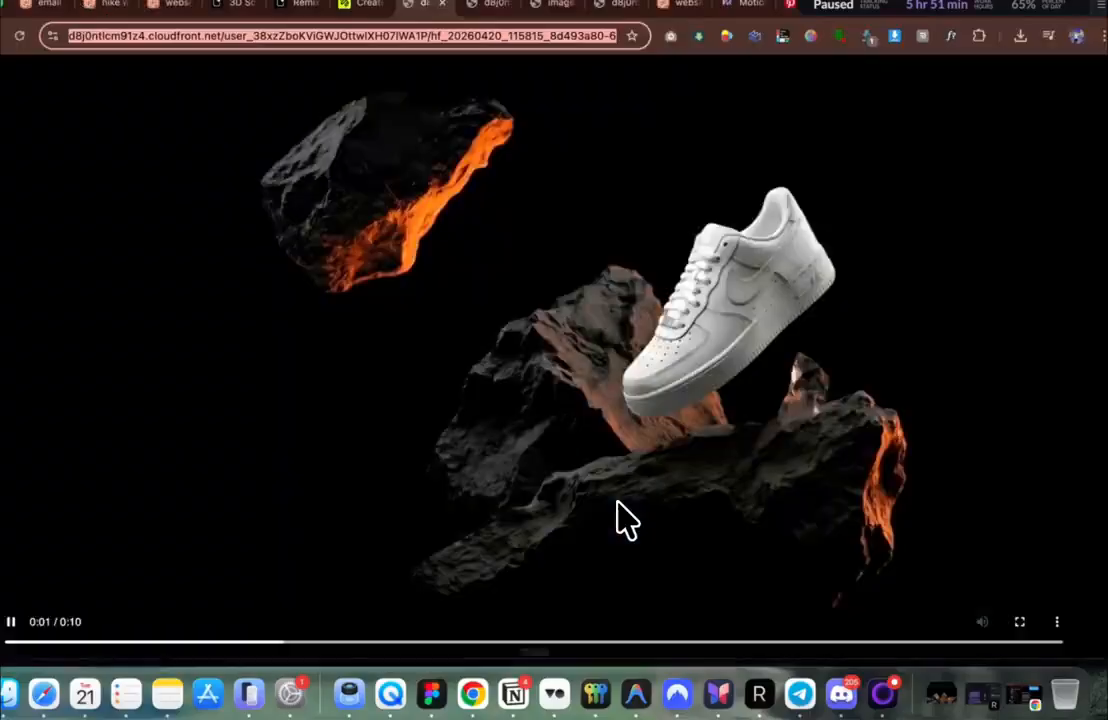
click(380, 6)
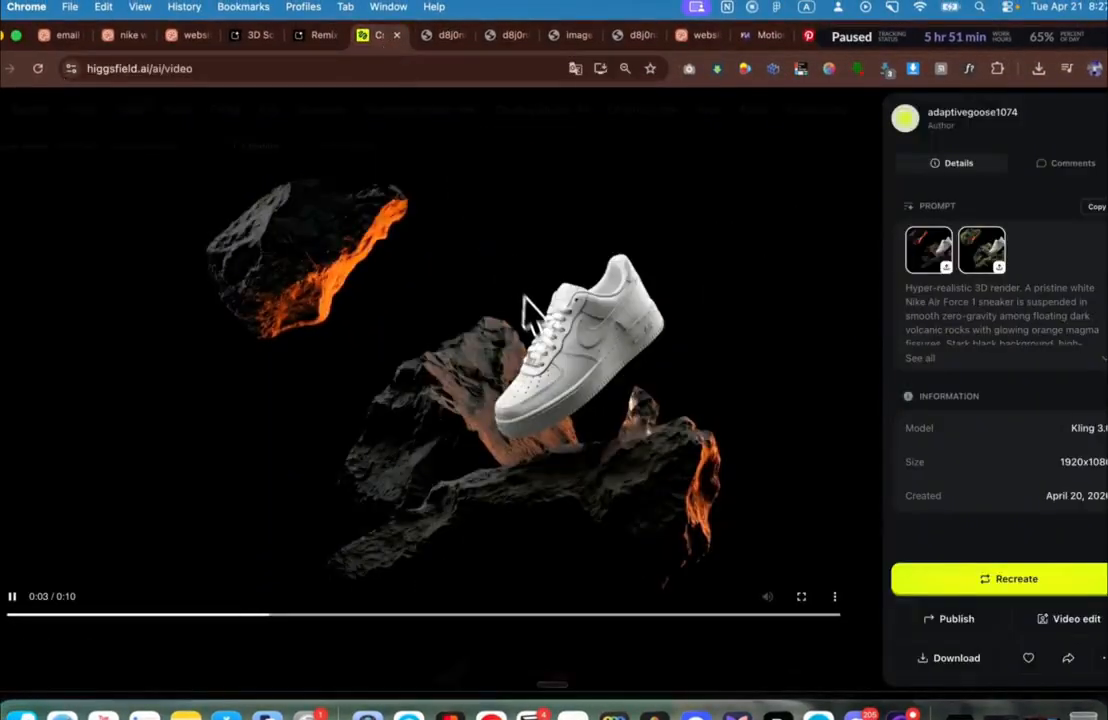
key(Escape)
scroll(549, 480, down, 10)
scroll(549, 480, down, 8)
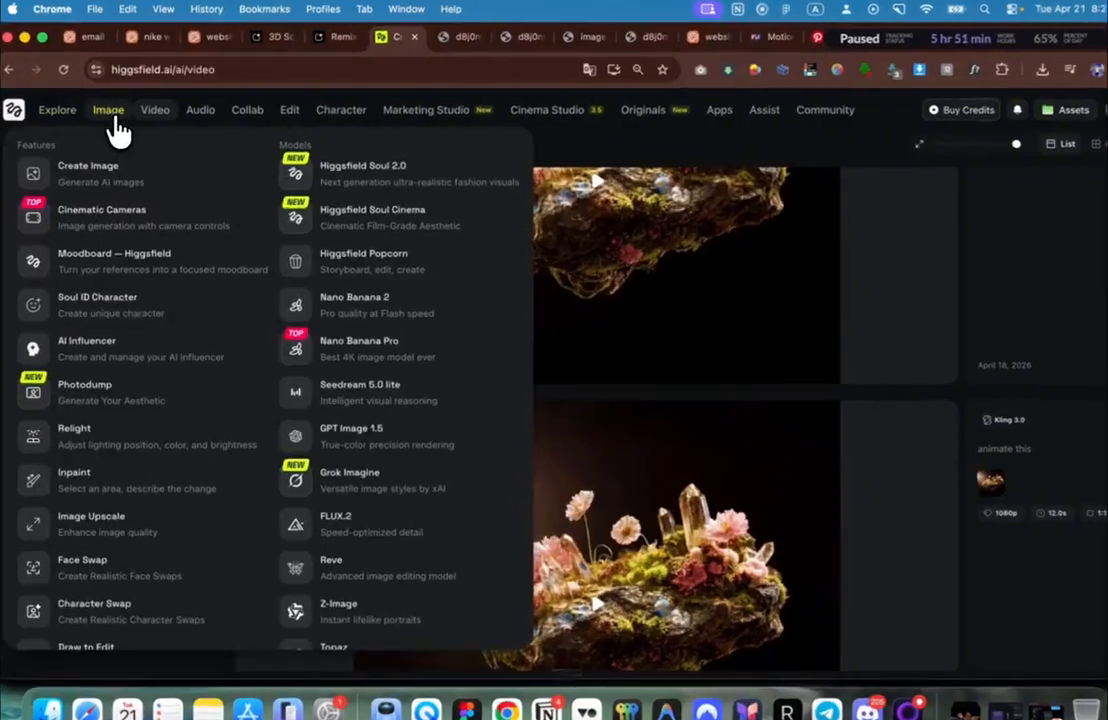
Step: Copy the pink-flowered landscape image's direct URL from Higgsfield into the note
click(111, 110)
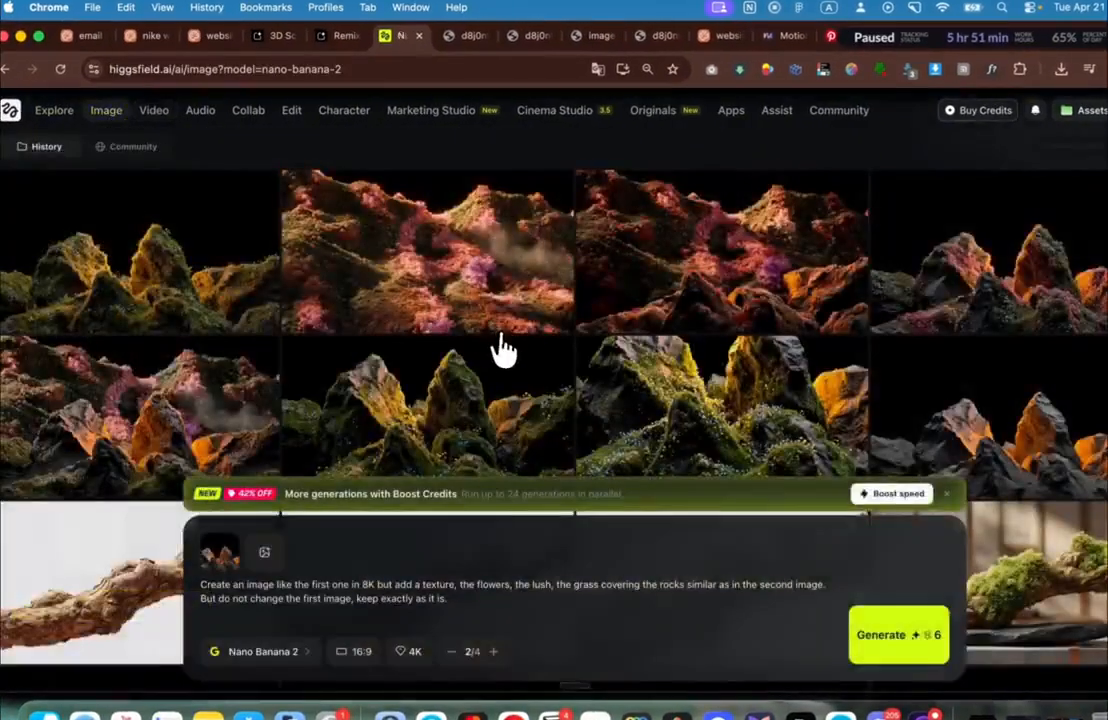
right_click(557, 264)
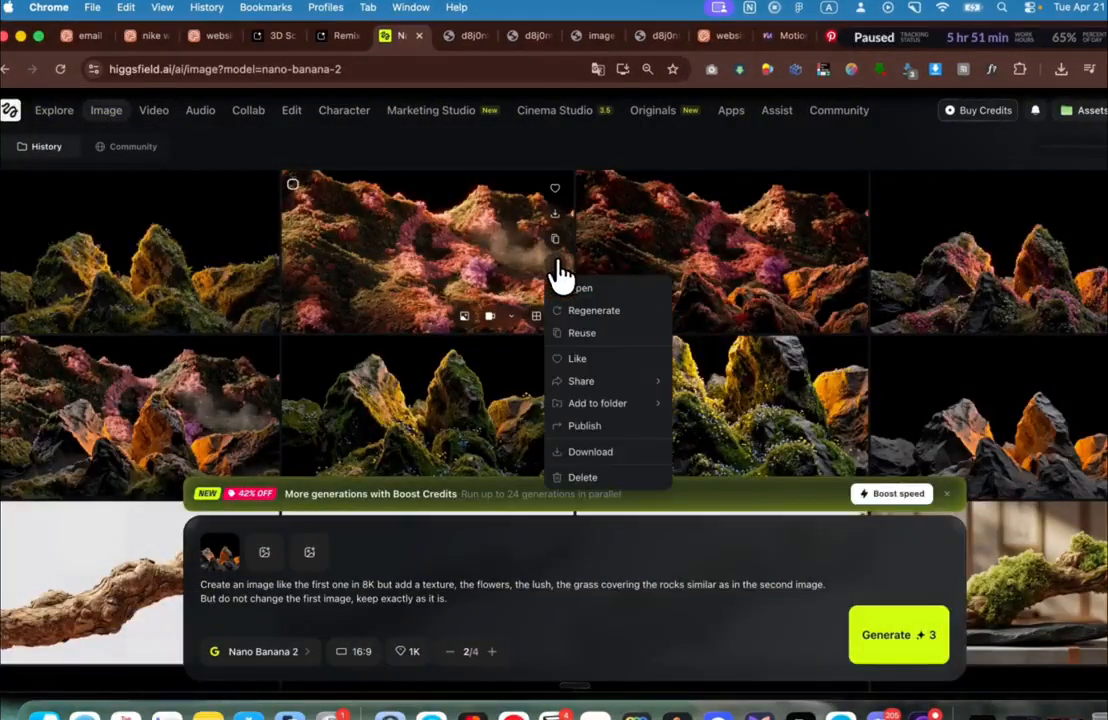
click(582, 288)
right_click(588, 291)
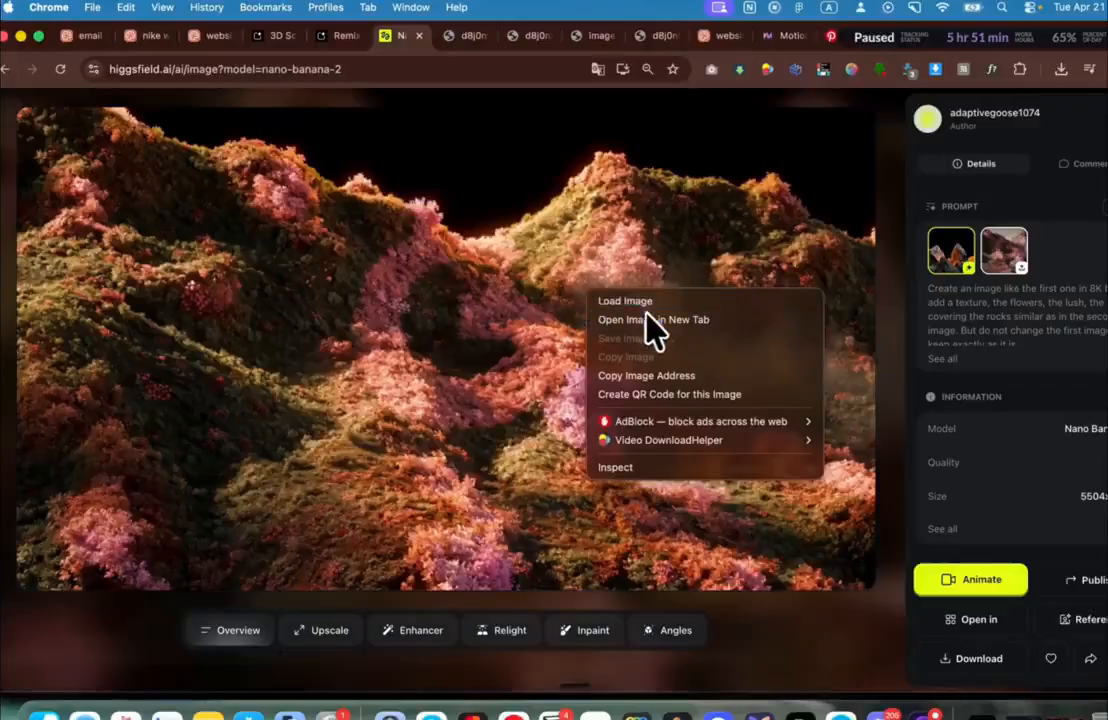
click(650, 320)
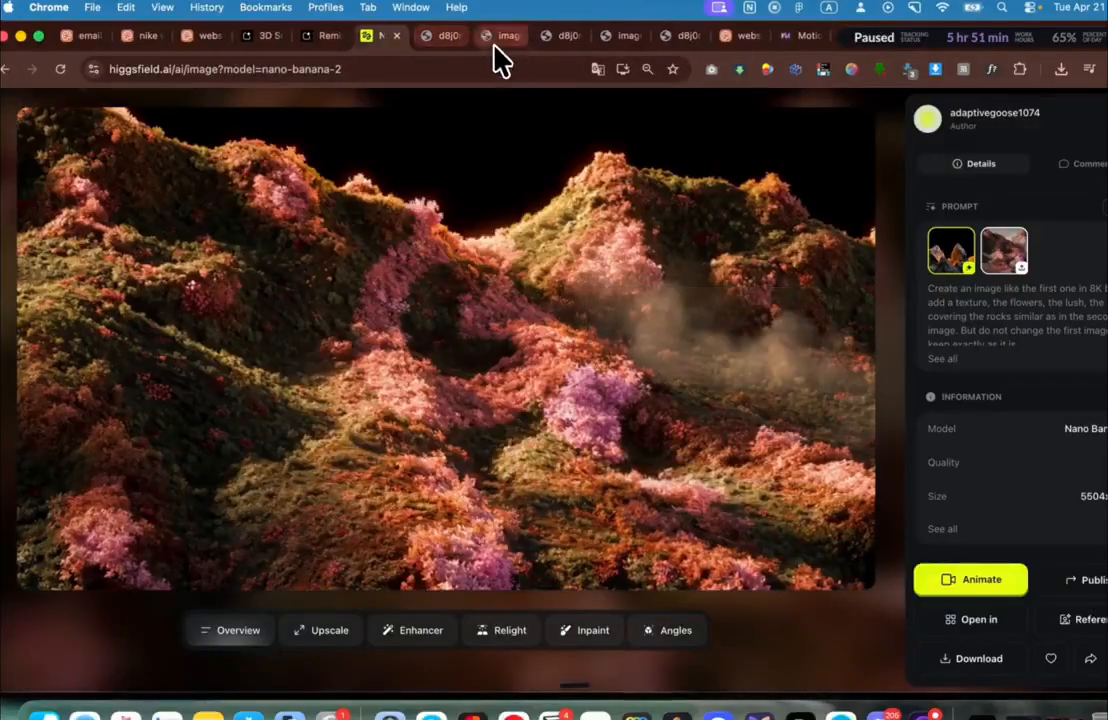
click(500, 36)
click(440, 68)
key(super+c)
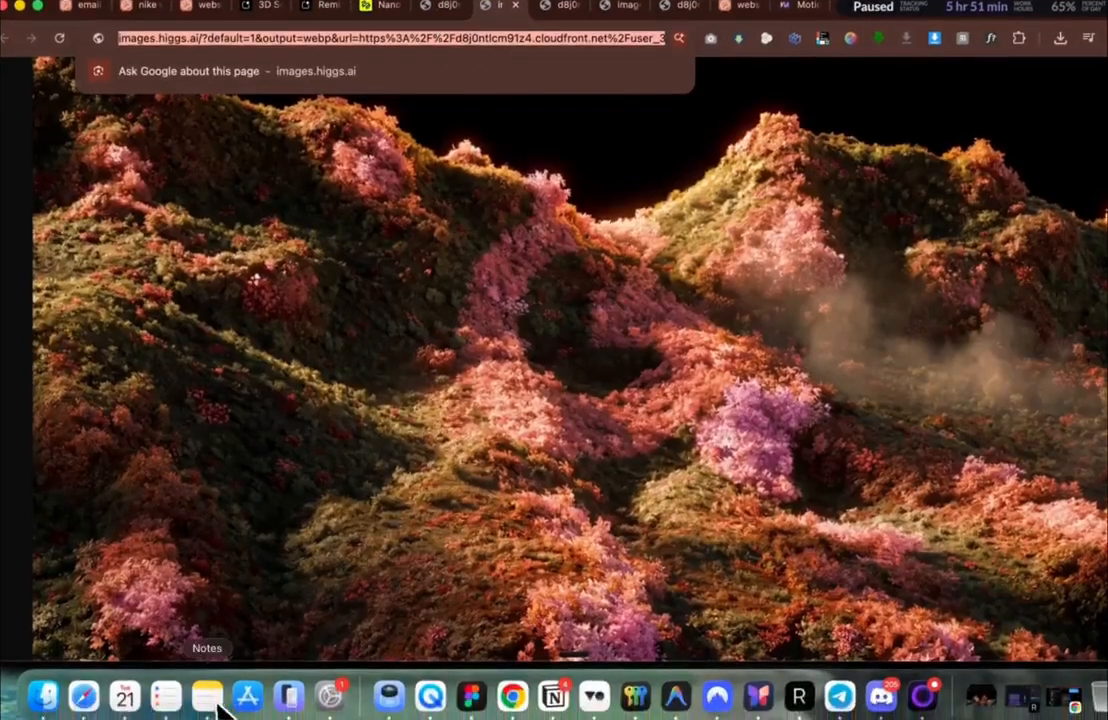
click(208, 698)
key(super+v)
key(super+Tab)
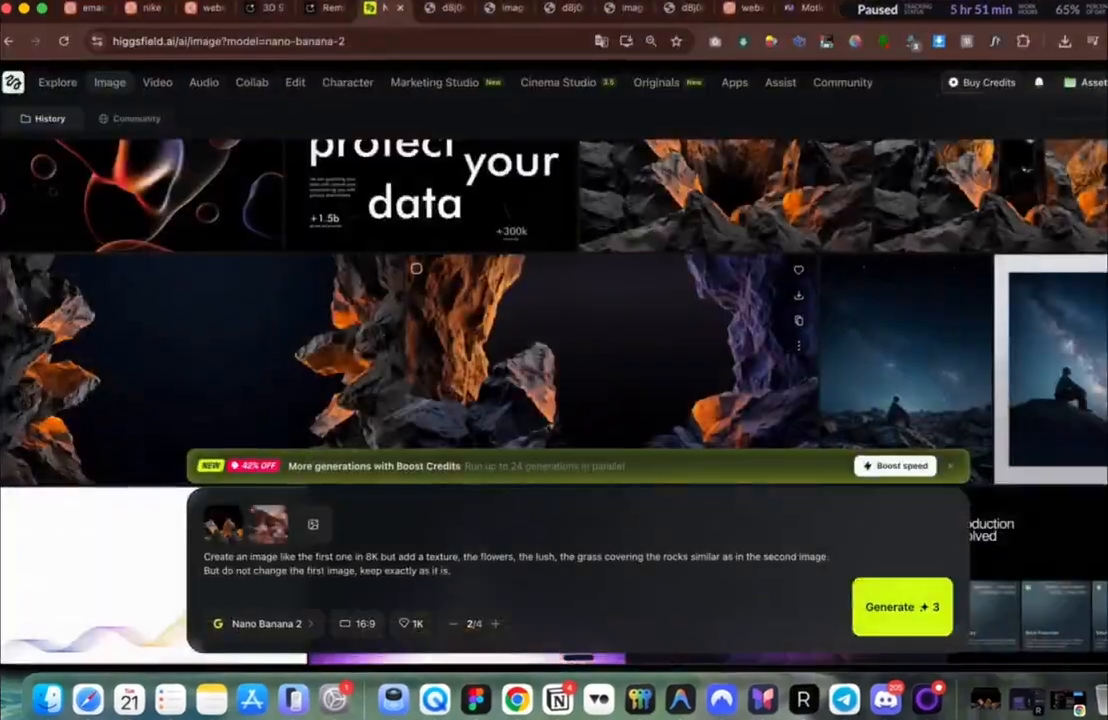
Step: Add the rock cave image's direct URL to the note as well
click(778, 381)
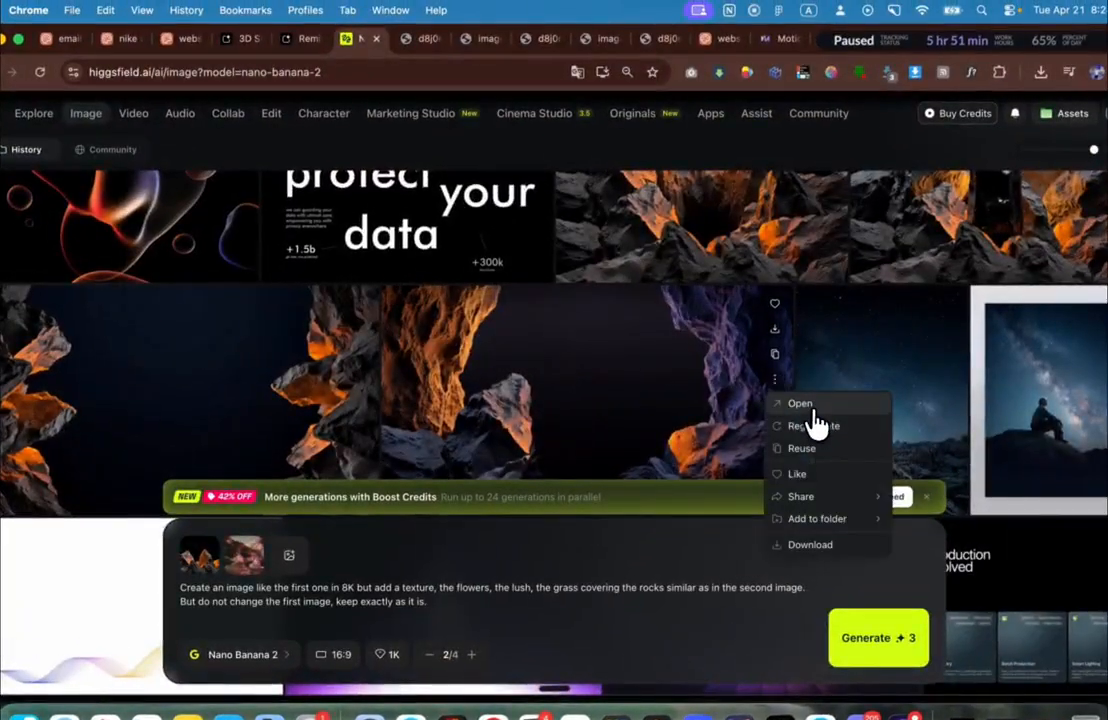
click(805, 405)
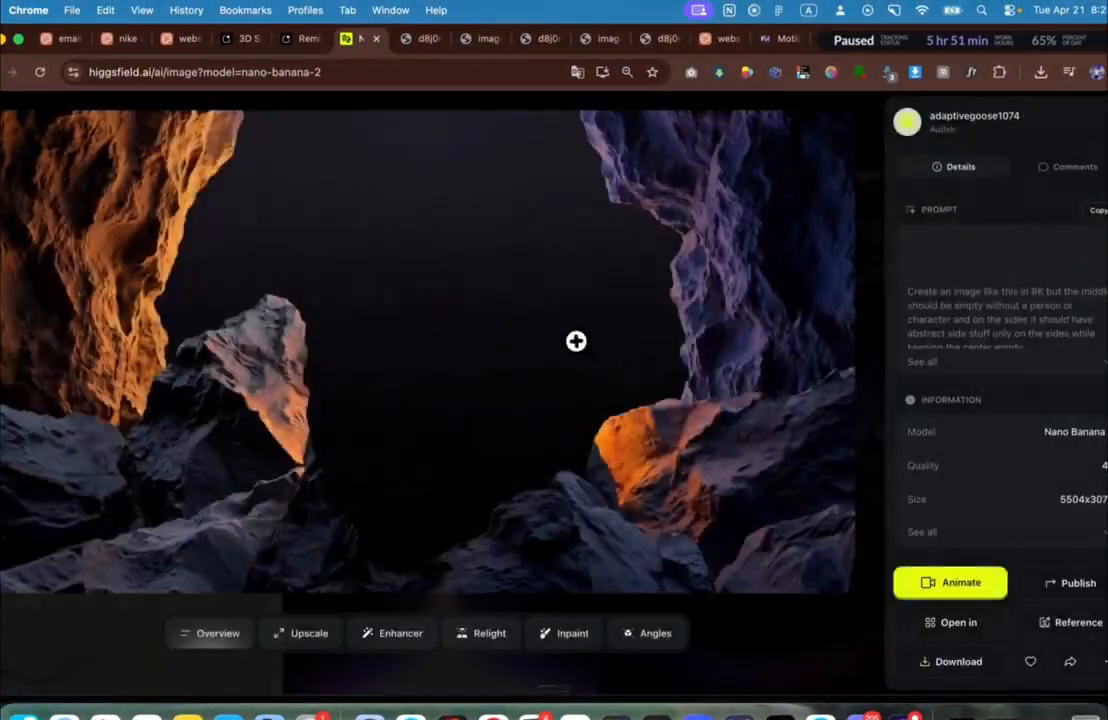
right_click(578, 341)
click(667, 372)
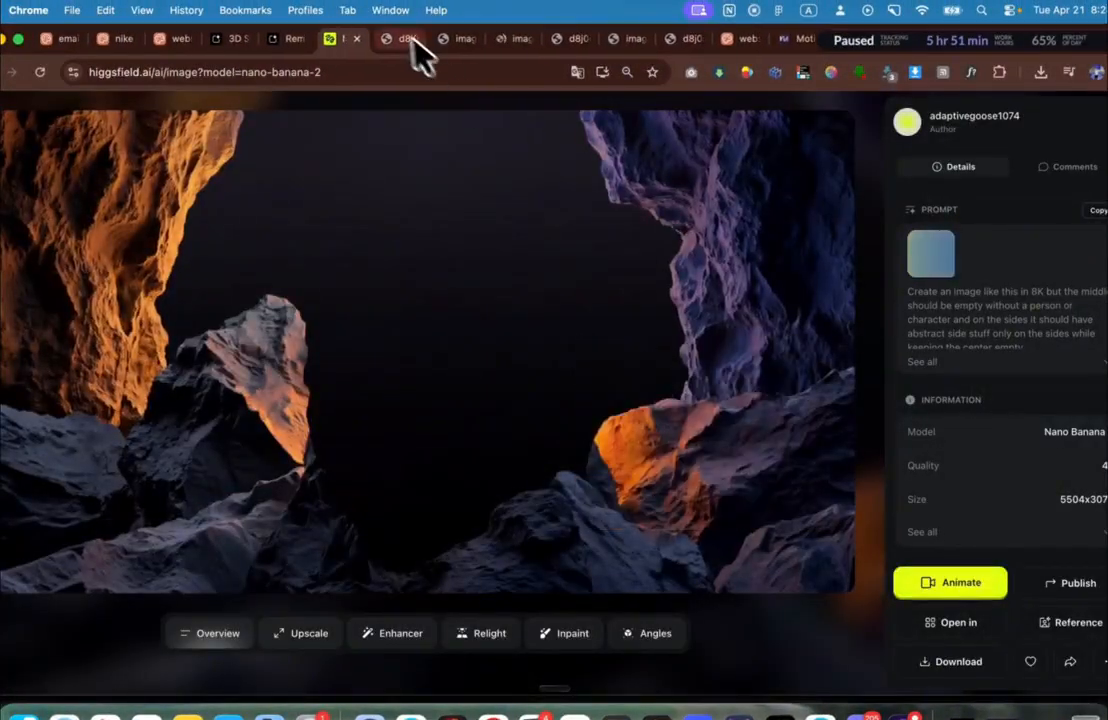
click(505, 45)
click(428, 74)
key(super+Tab)
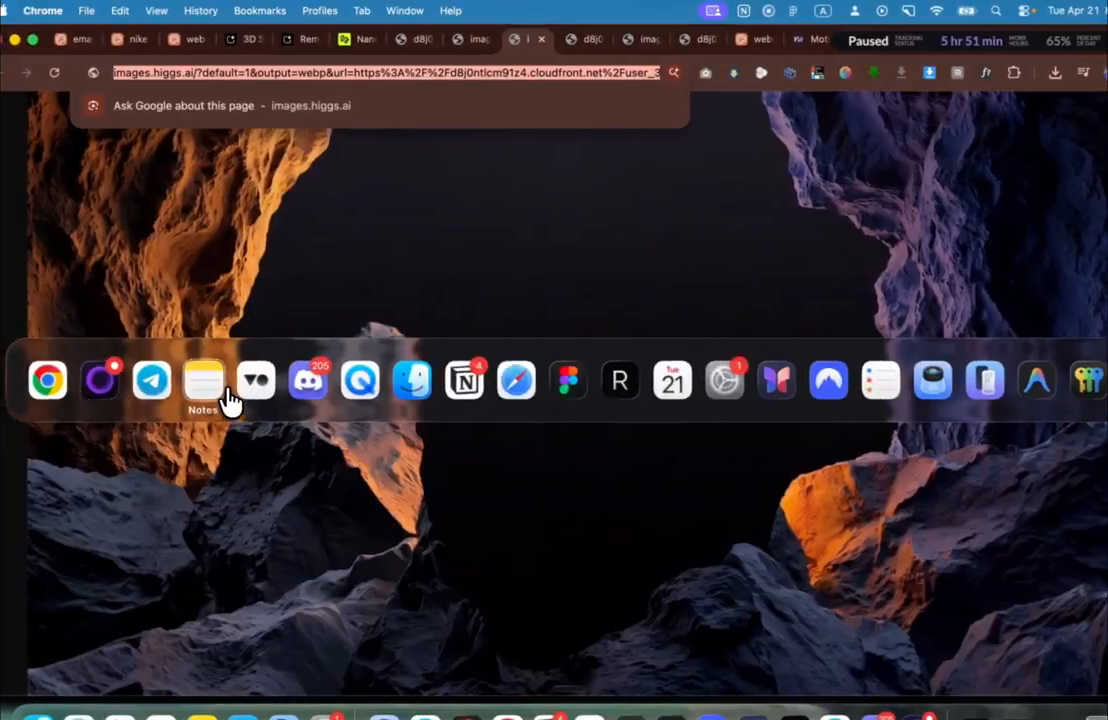
click(229, 396)
key(super+Tab)
click(218, 395)
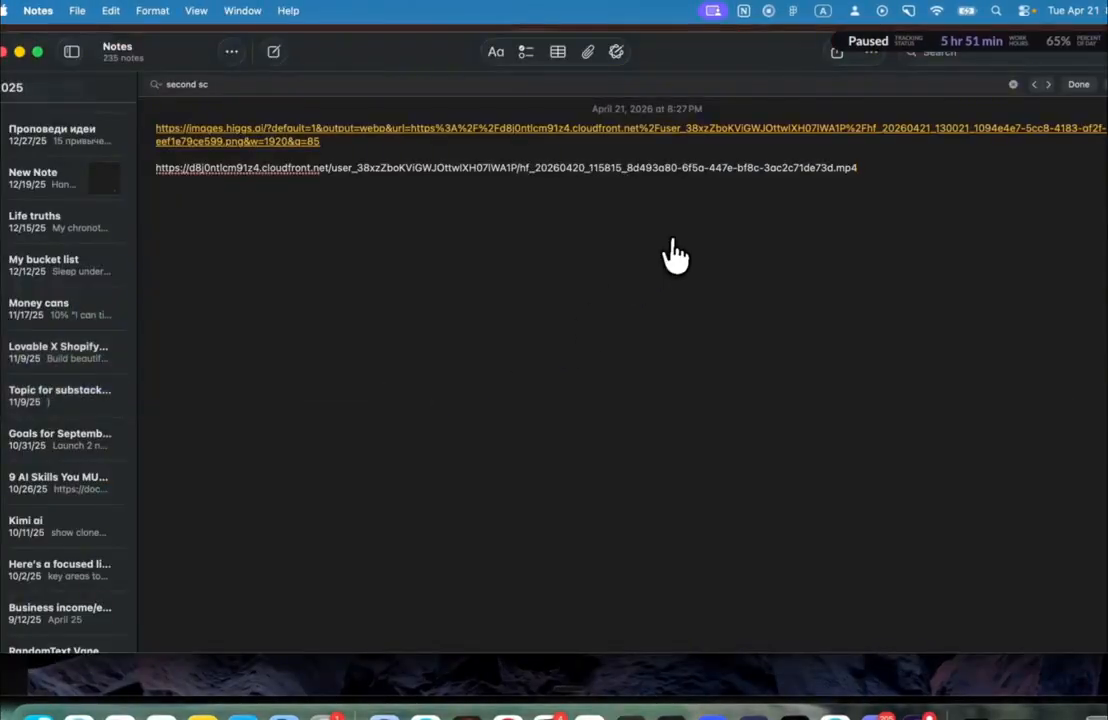
key(super+v)
key(super+Tab)
Step: Add the moss-covered rock image's full-size URL to the note, then copy all three links
click(357, 38)
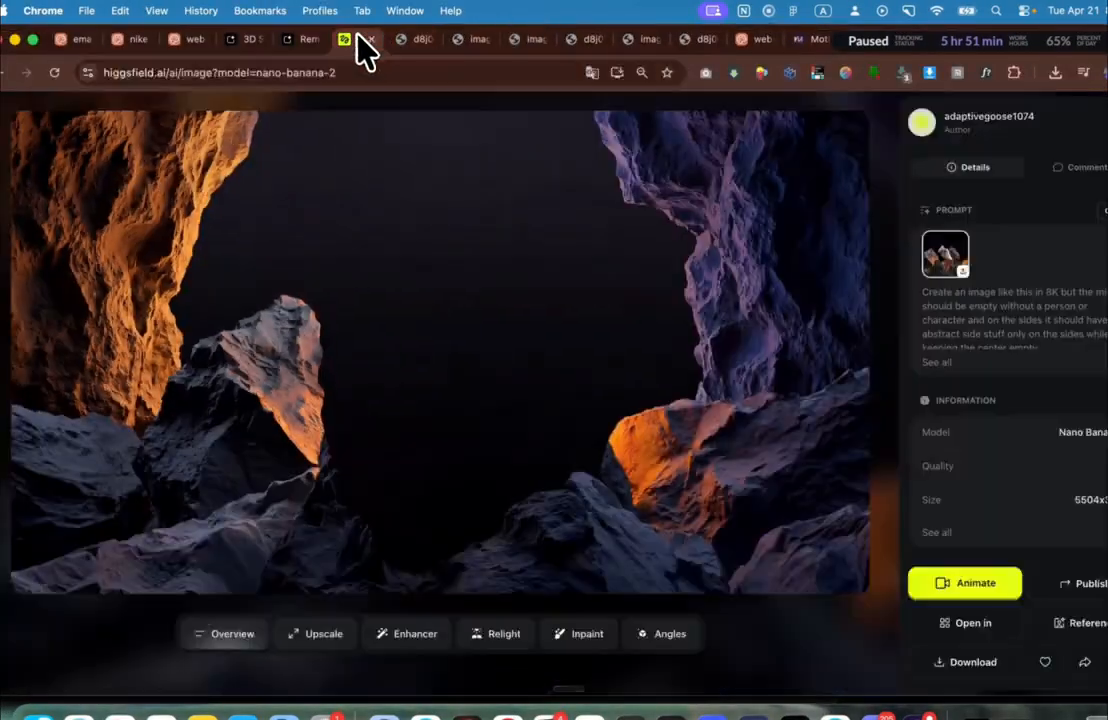
key(Escape)
scroll(438, 208, up, 2)
scroll(705, 317, up, 10)
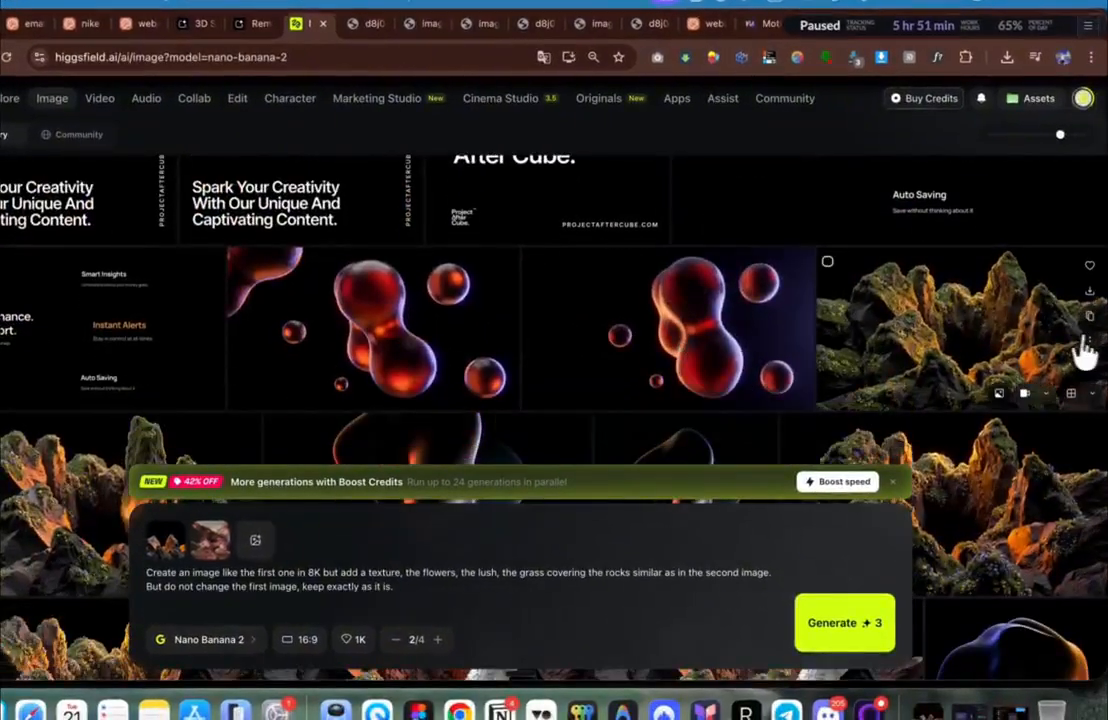
click(995, 366)
right_click(505, 210)
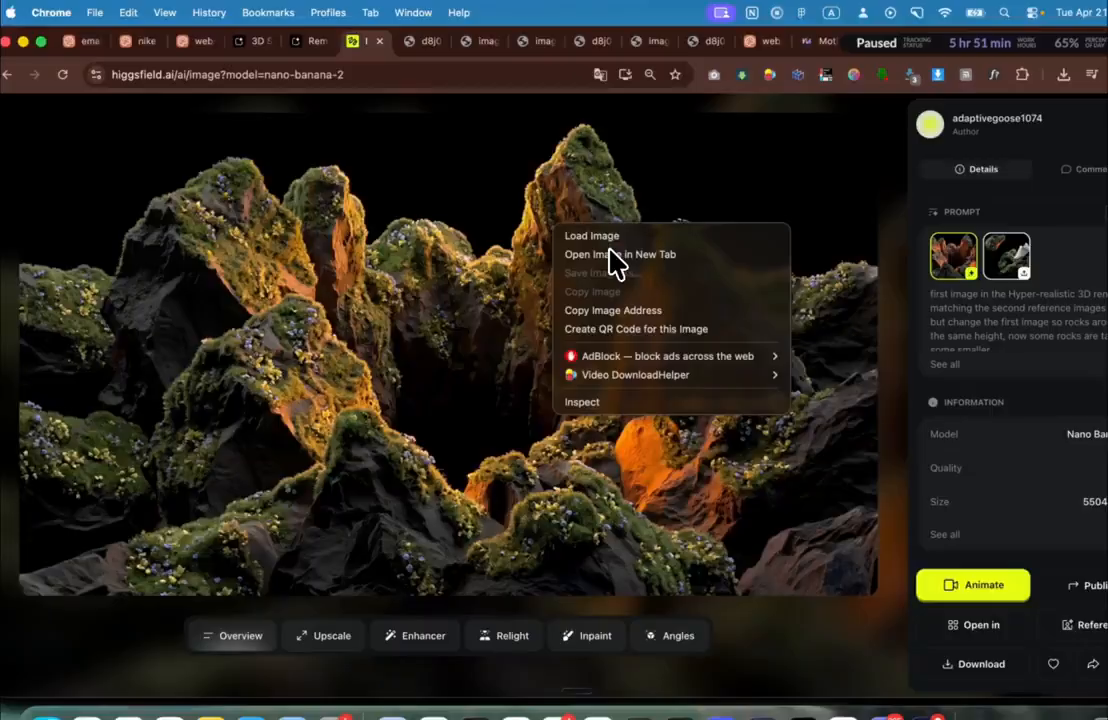
click(615, 256)
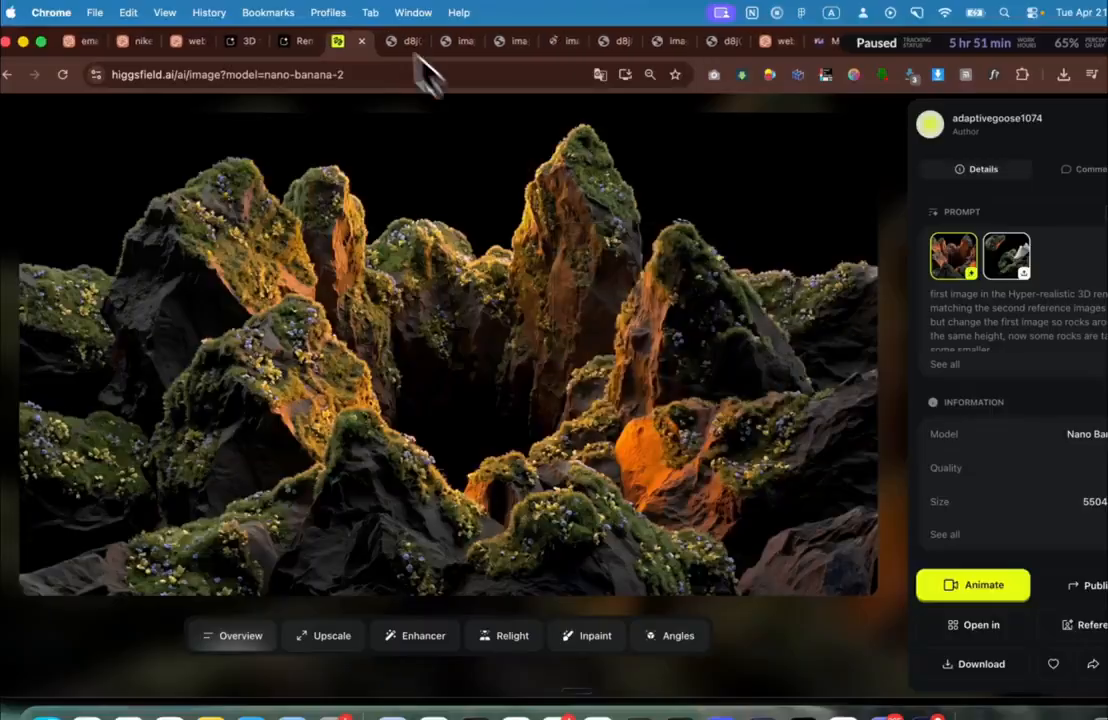
click(548, 44)
click(481, 70)
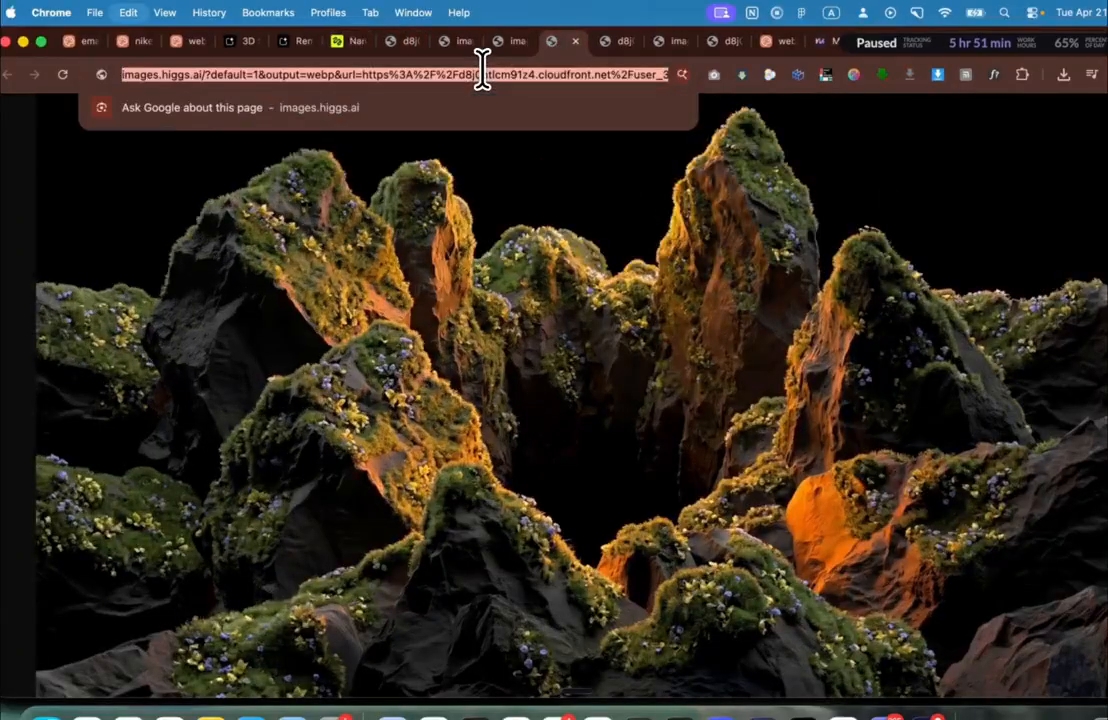
key(super+Tab)
key(super+v)
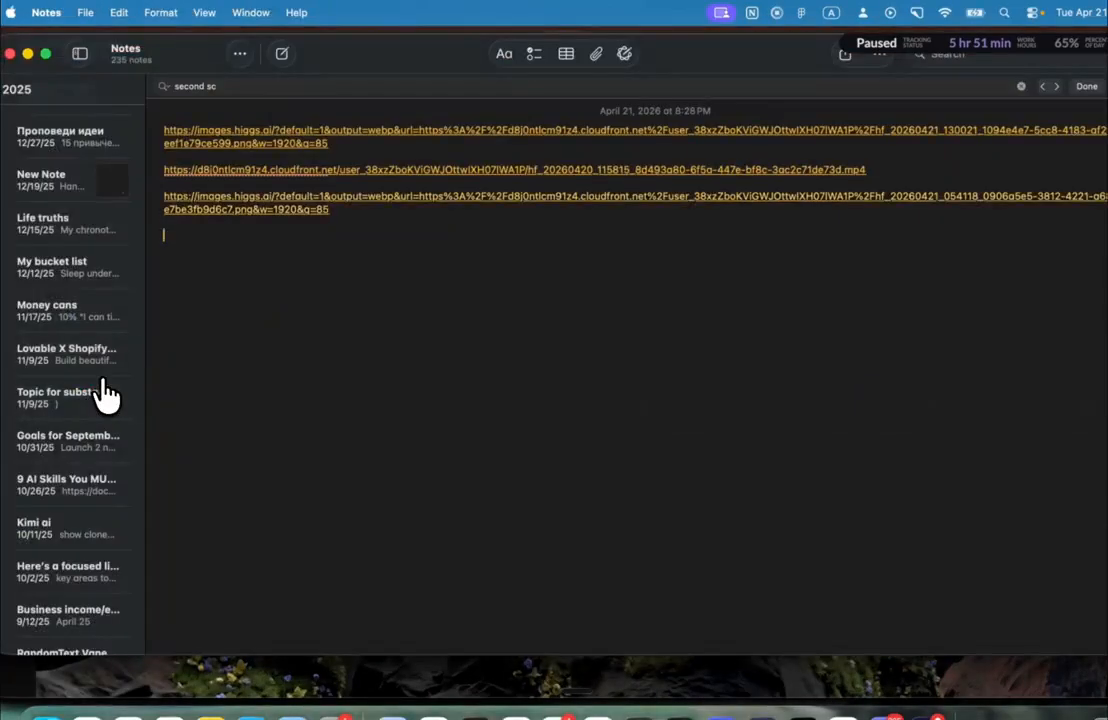
key(super+a)
key(super+Tab)
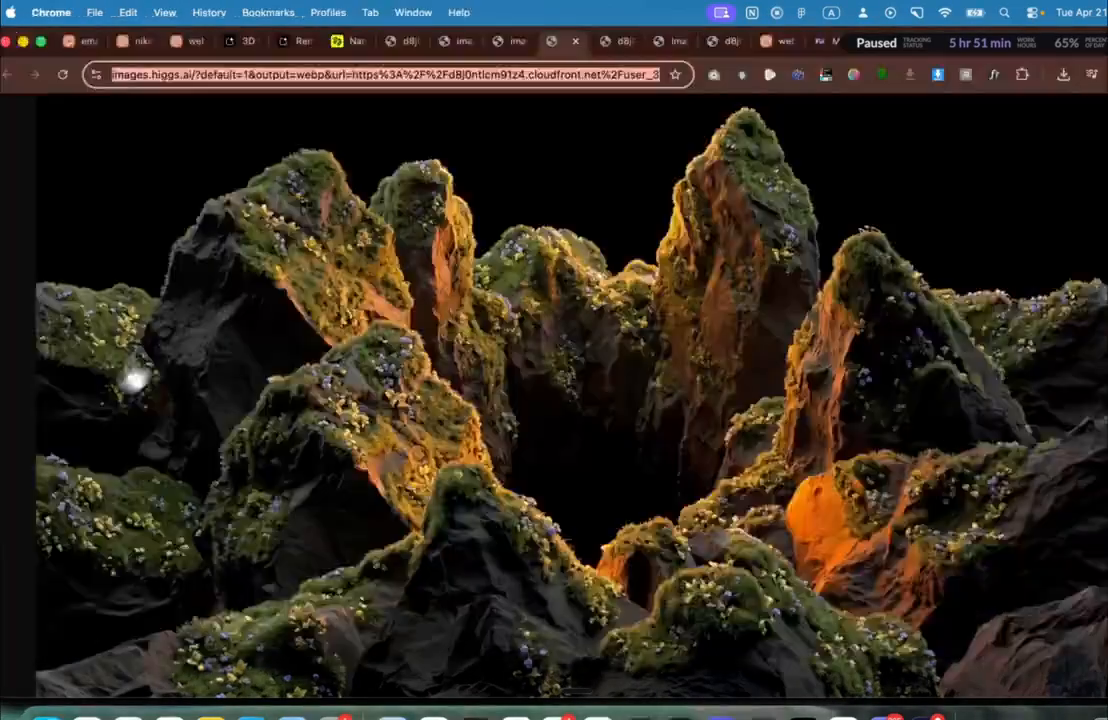
click(356, 44)
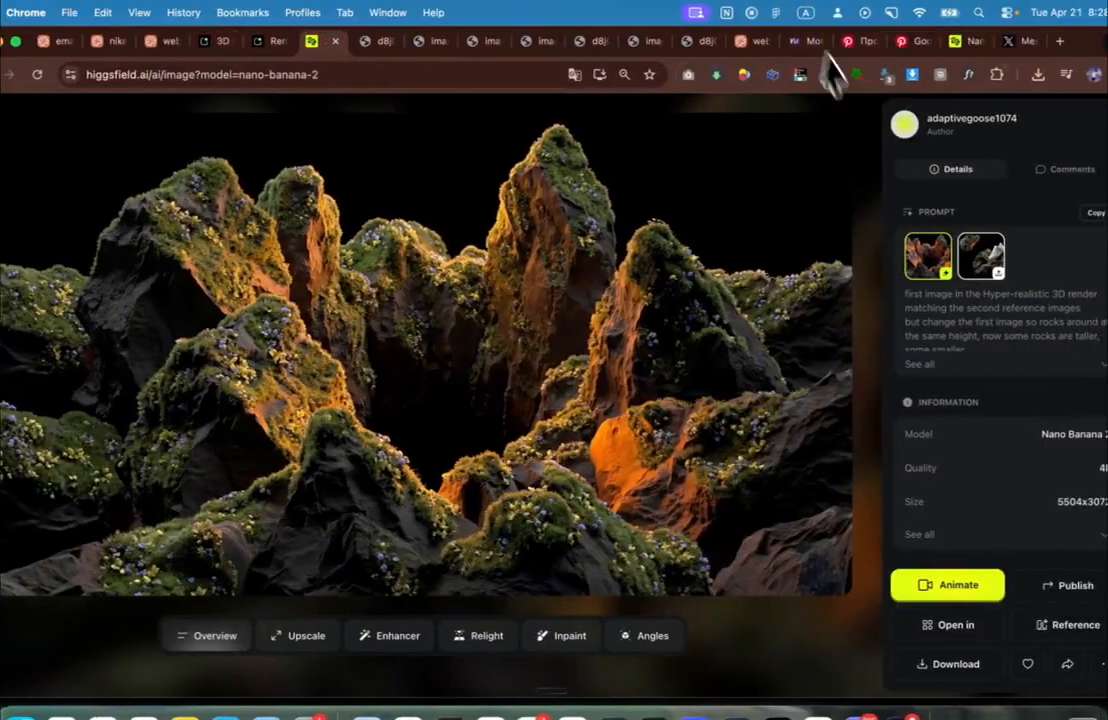
Step: Append the use-attached-images instruction and the copied image and video links below the rest-of-page prompt
click(744, 44)
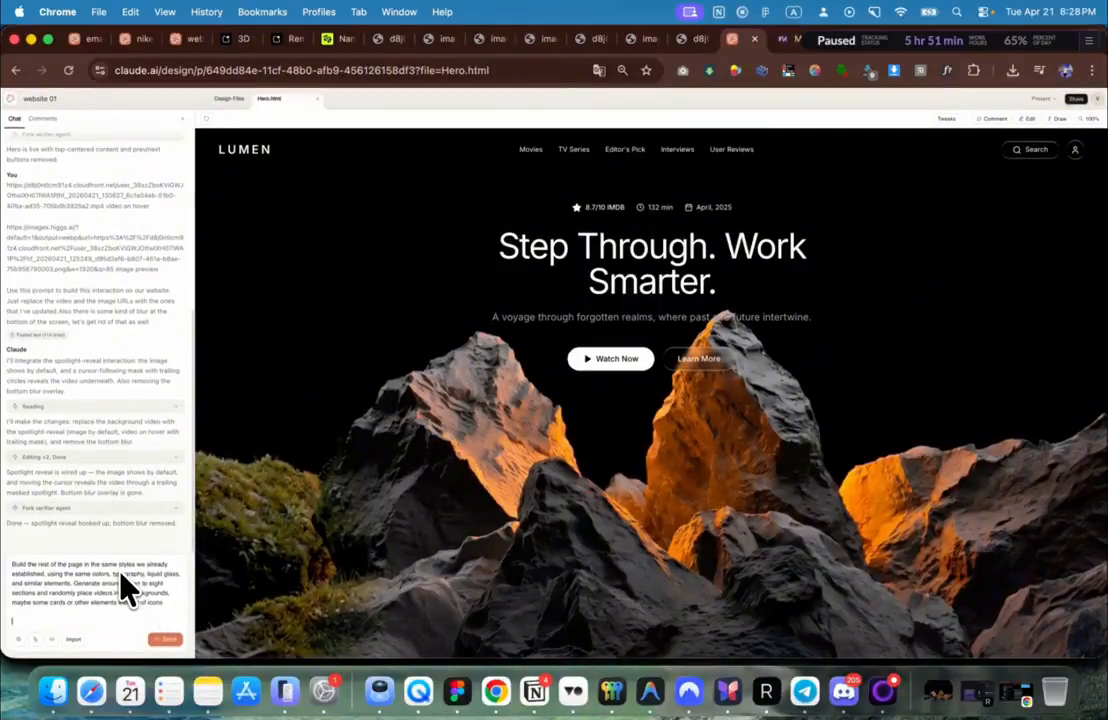
text(Also add the images that I've attached sometimes as well.Also add the images that I've attached sometimes as well.)
key(super+v)
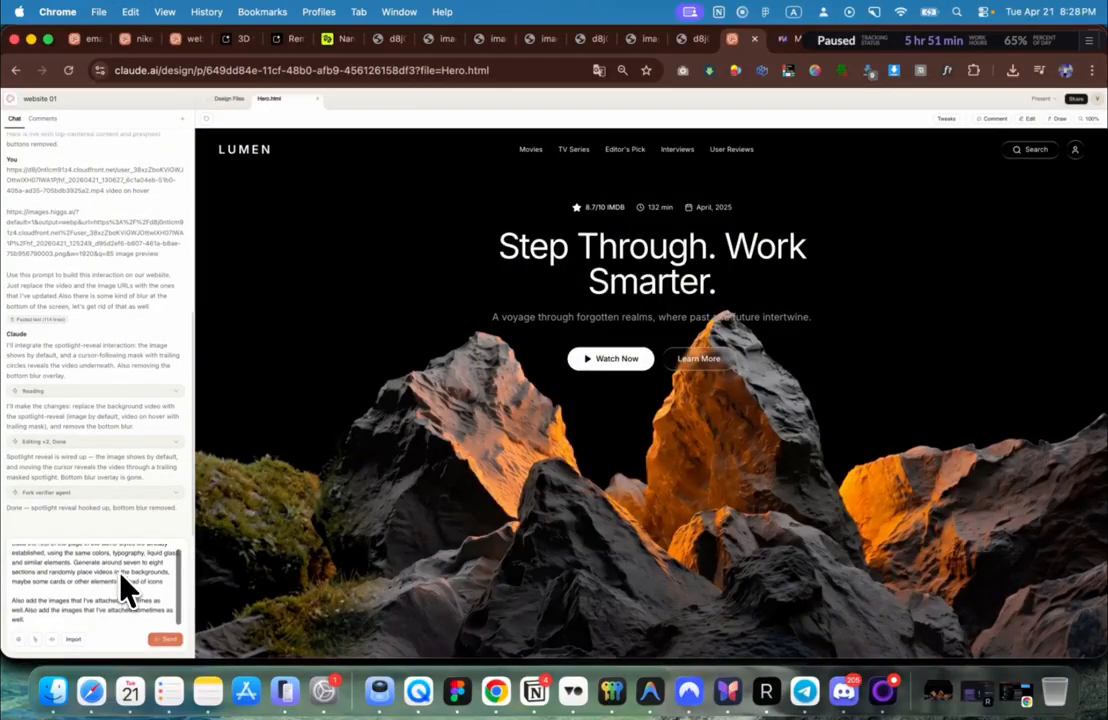
key(super+z)
key(shift+Return)
key(shift+Return)
key(super+v)
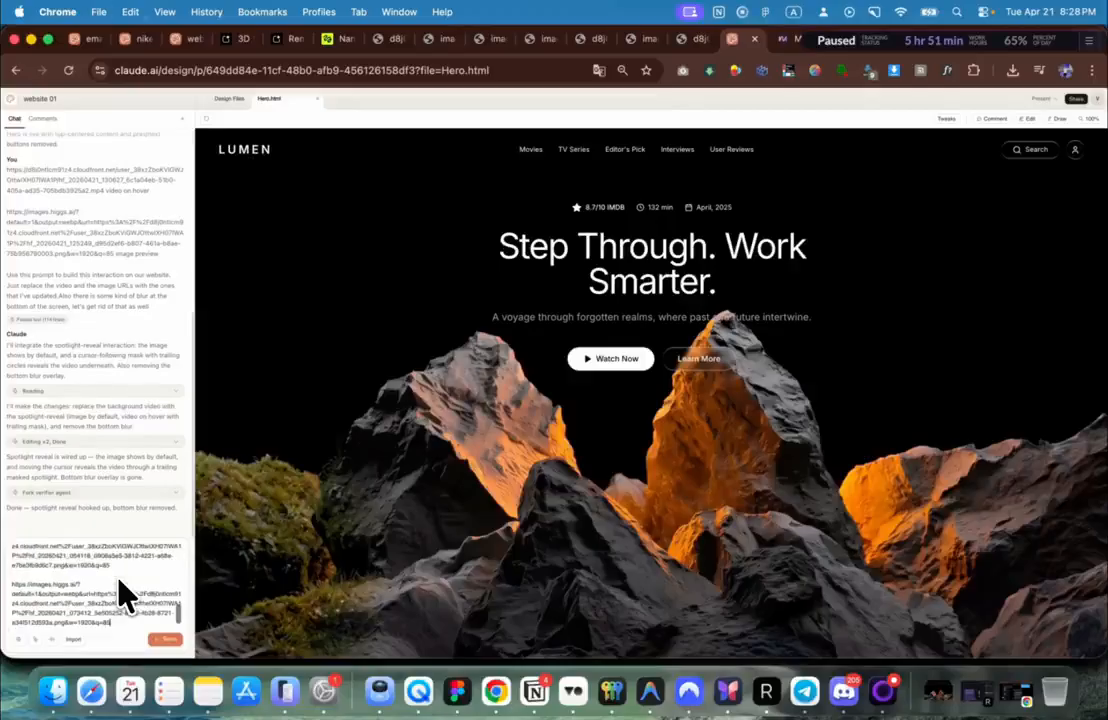
Step: Send the build-out request with the links and enlarge the Hero.html preview
click(168, 641)
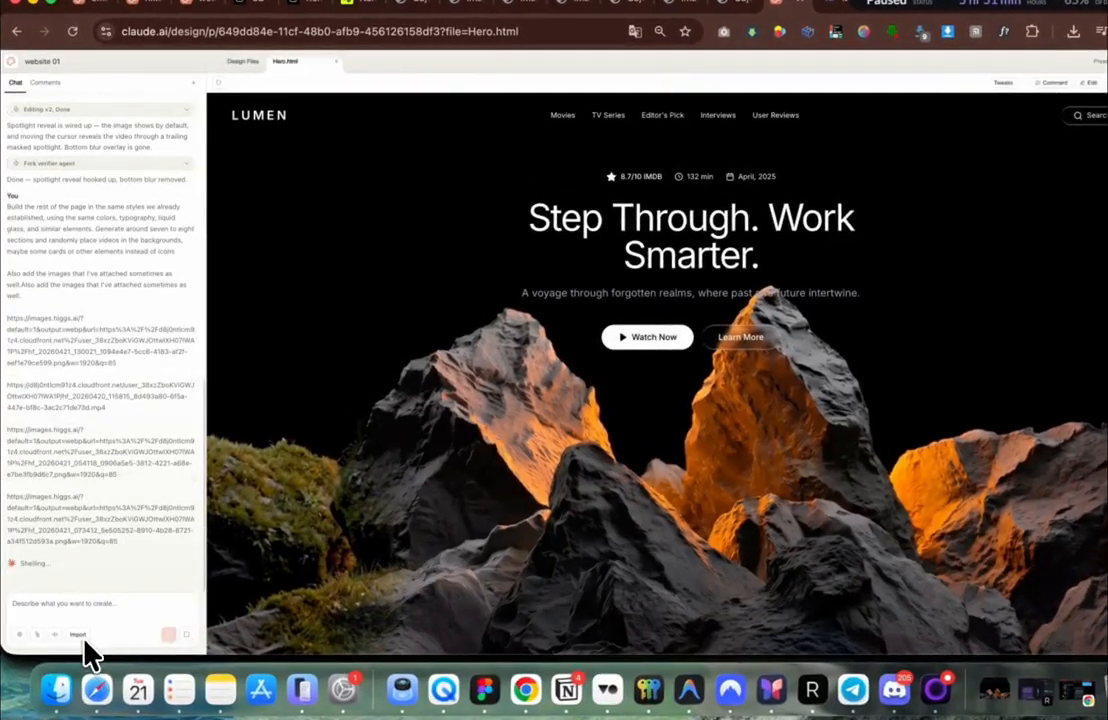
scroll(688, 258, down, 10)
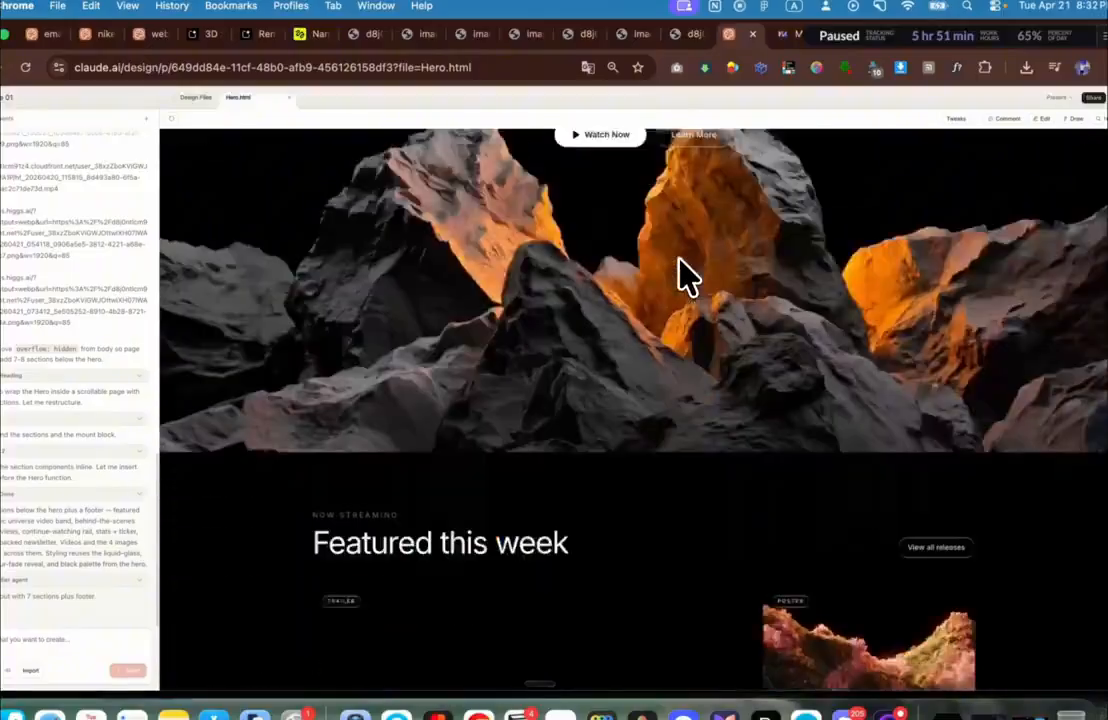
scroll(692, 268, up, 3)
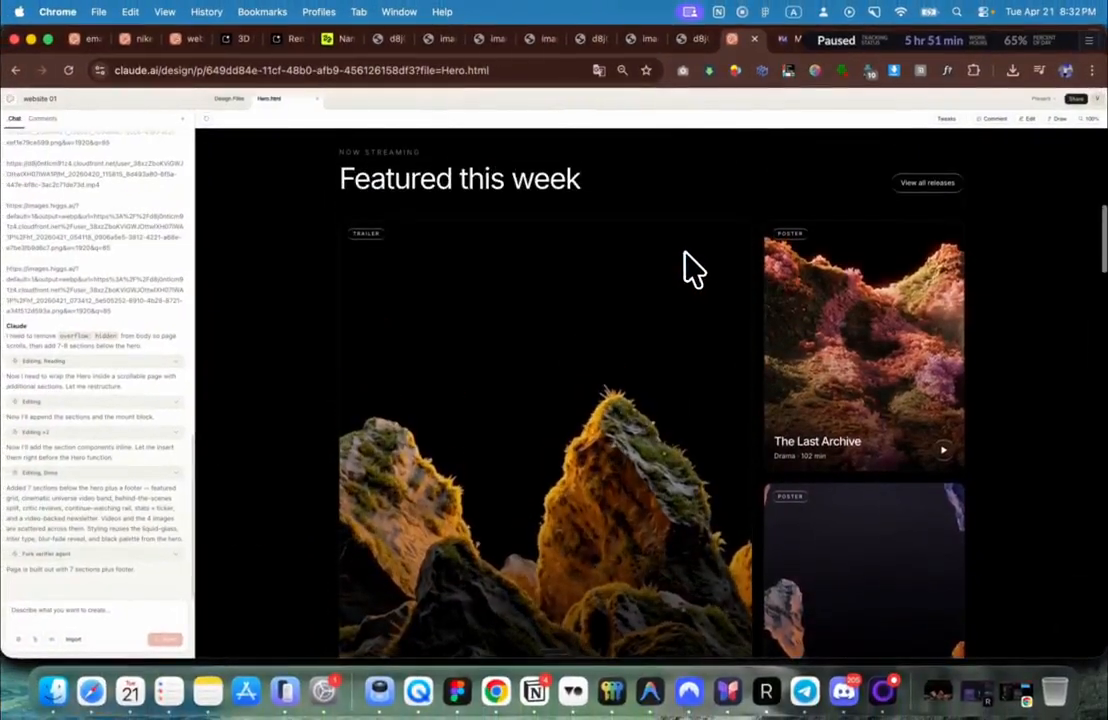
key(super+equal)
scroll(692, 268, up, 3)
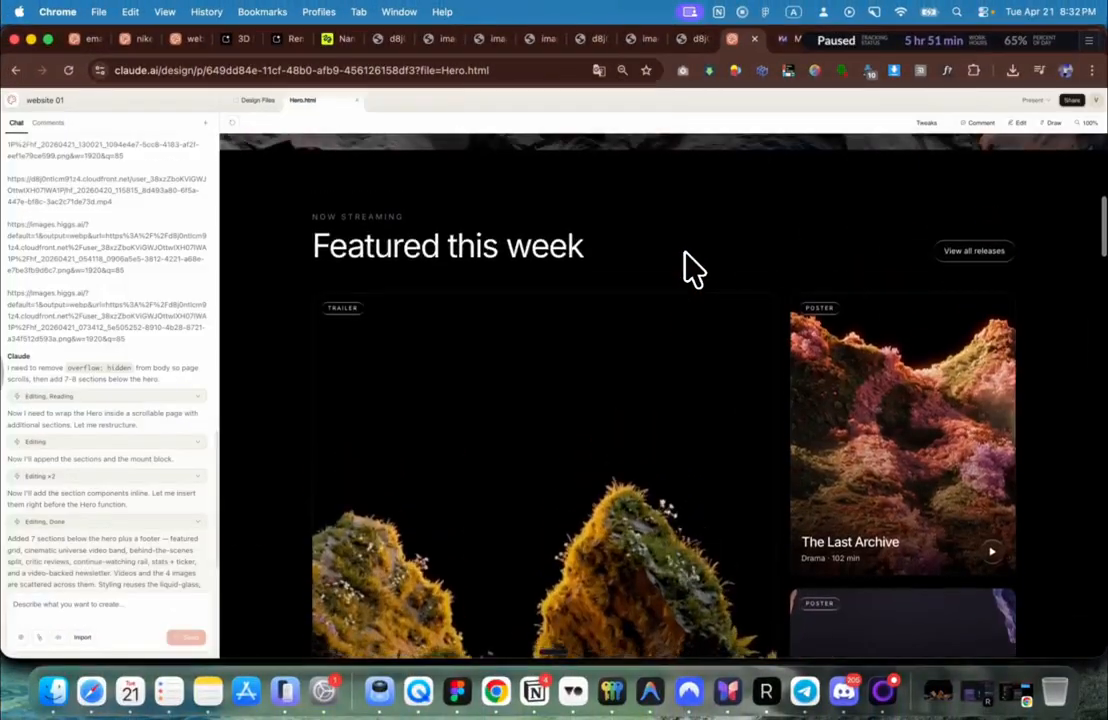
scroll(690, 262, down, 3)
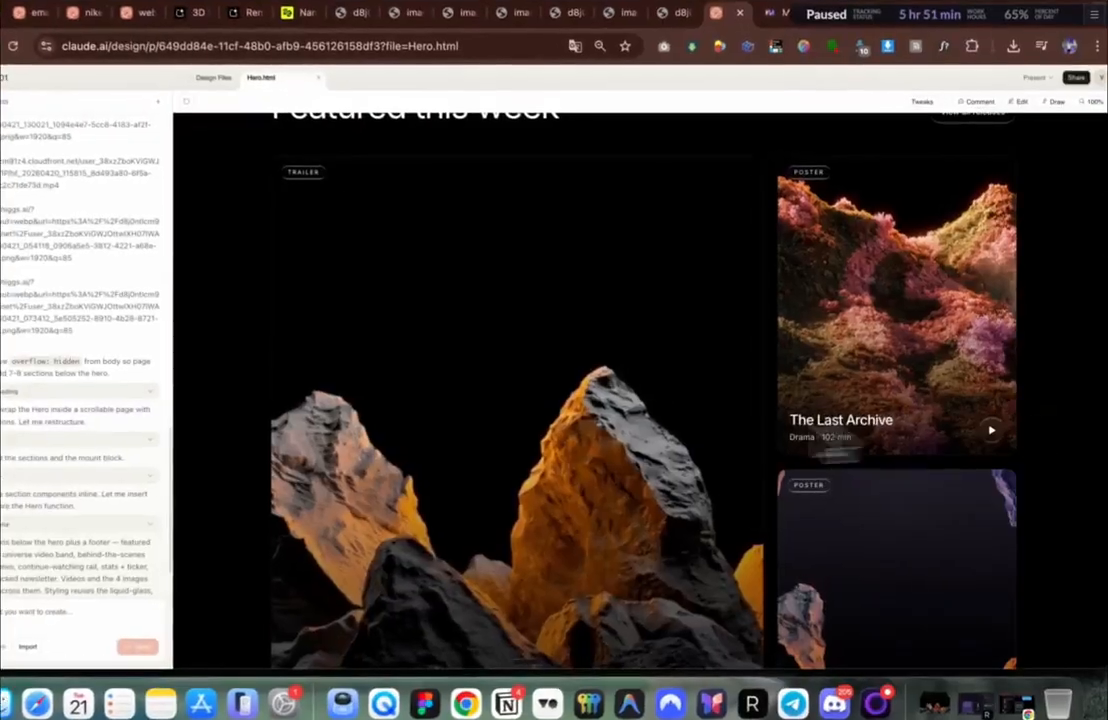
scroll(520, 507, down, 5)
scroll(841, 510, down, 3)
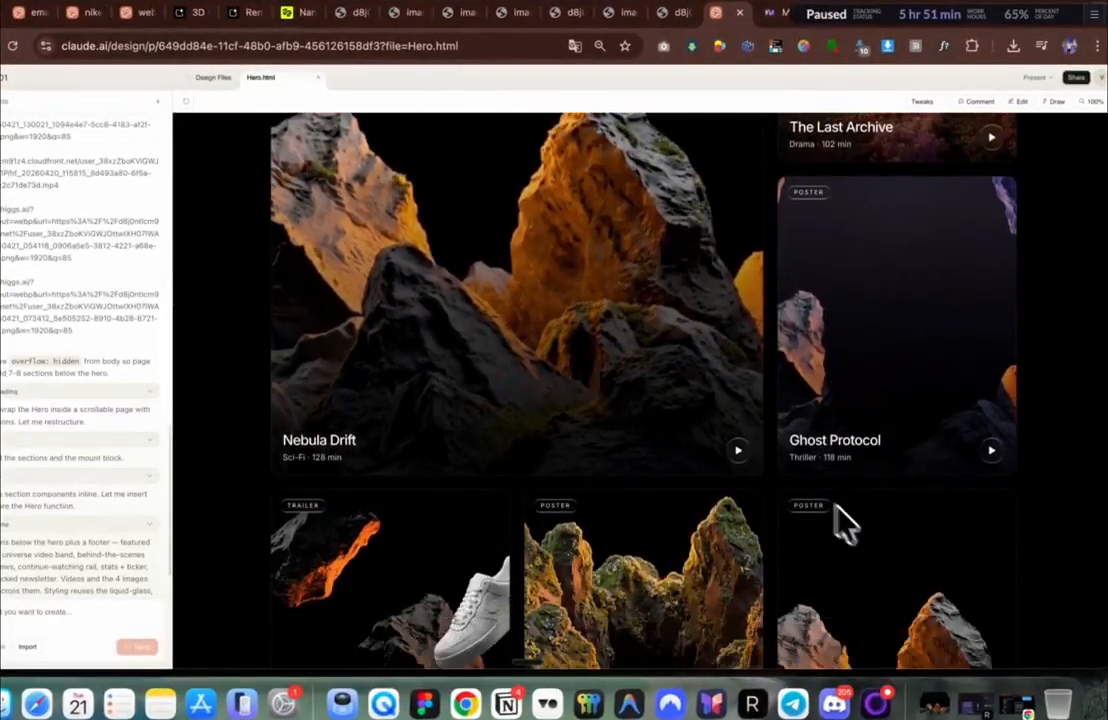
scroll(841, 507, up, 2)
Step: Scroll through the new sections: continue-watching rail, stats ticker, behind-the-scenes, critic reviews, newsletter, footer
key(super+bracketleft)
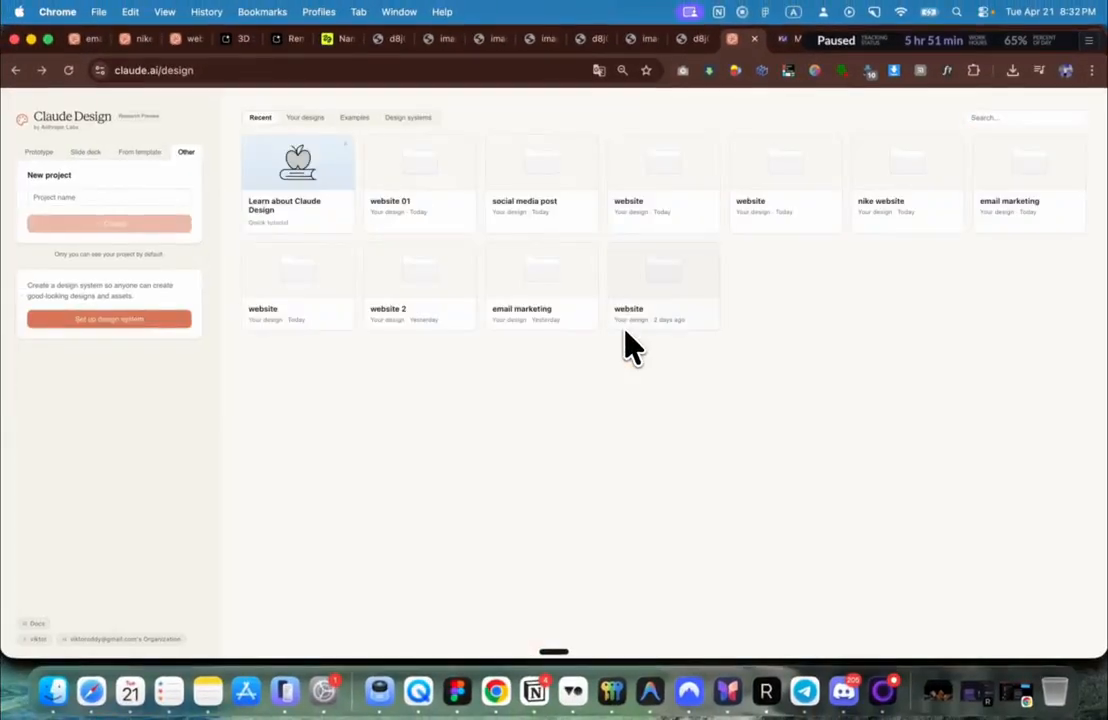
scroll(625, 338, right, 5)
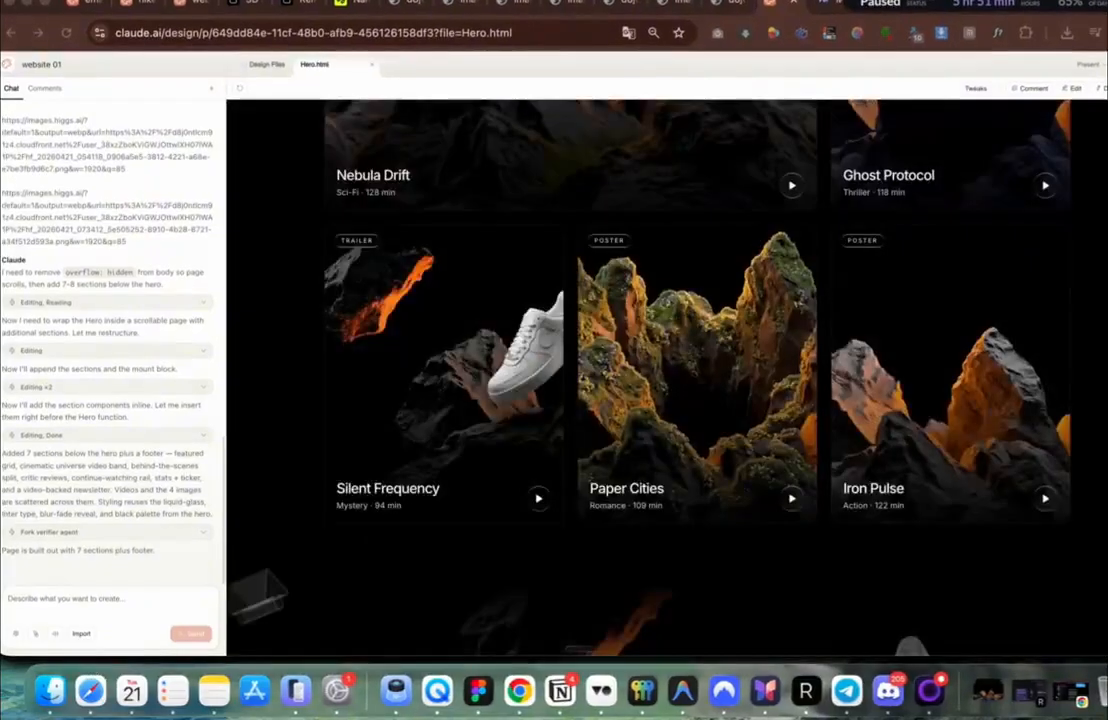
scroll(586, 522, down, 4)
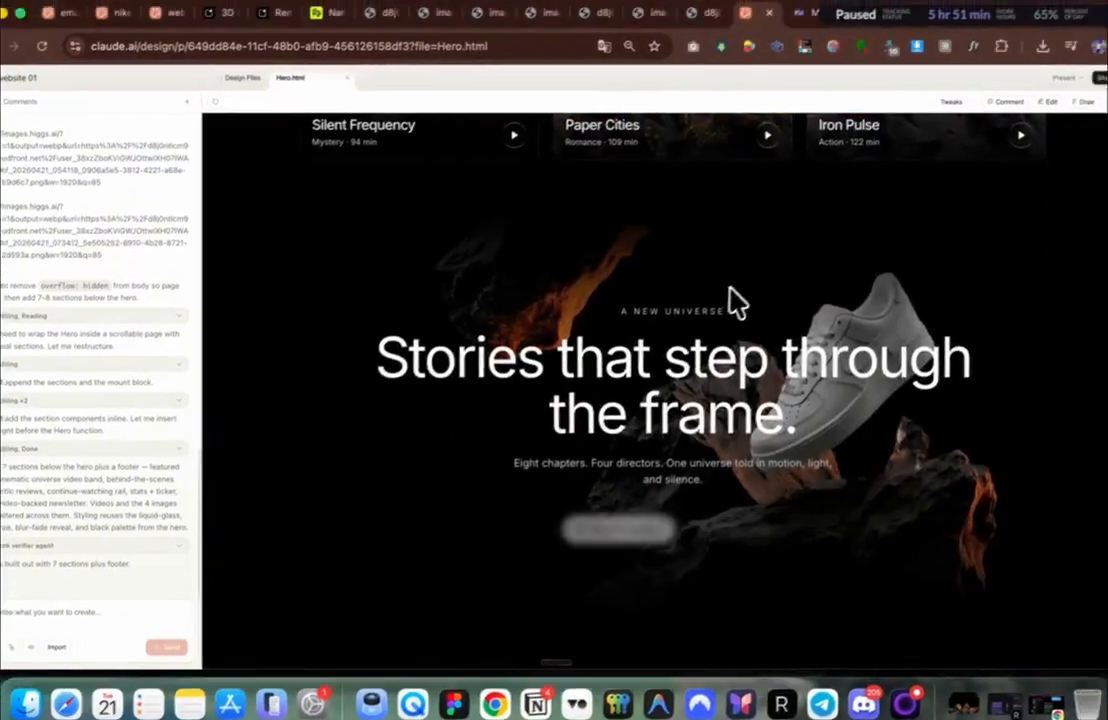
scroll(683, 378, down, 5)
scroll(683, 378, down, 4)
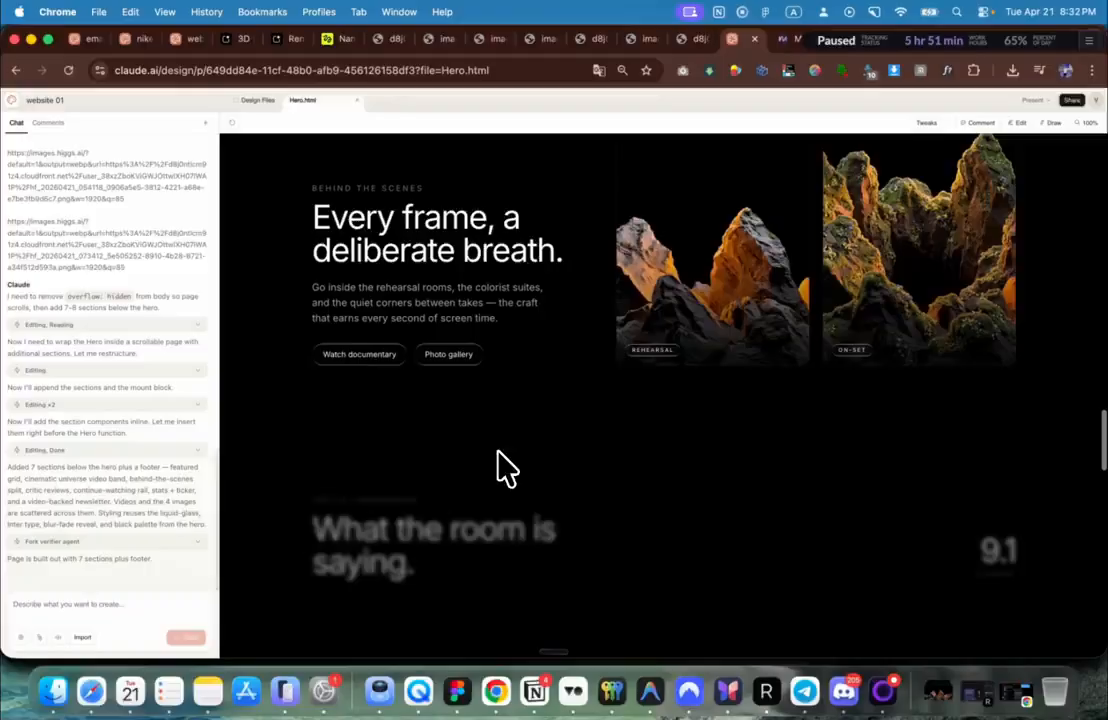
scroll(503, 466, down, 5)
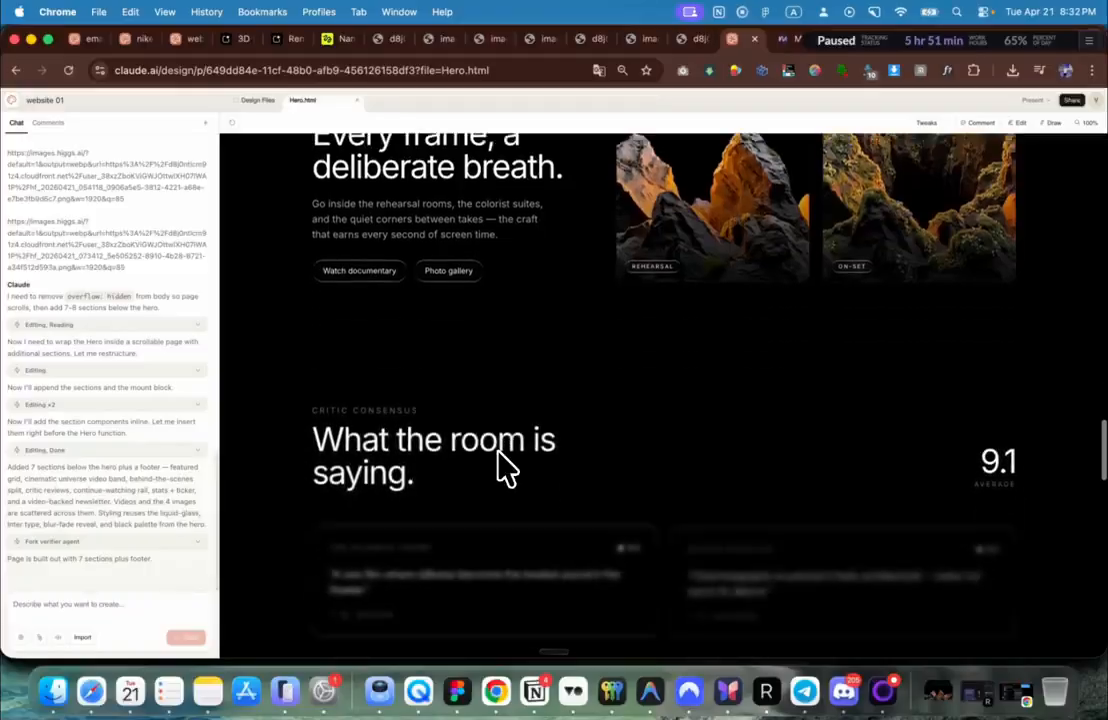
scroll(697, 403, down, 6)
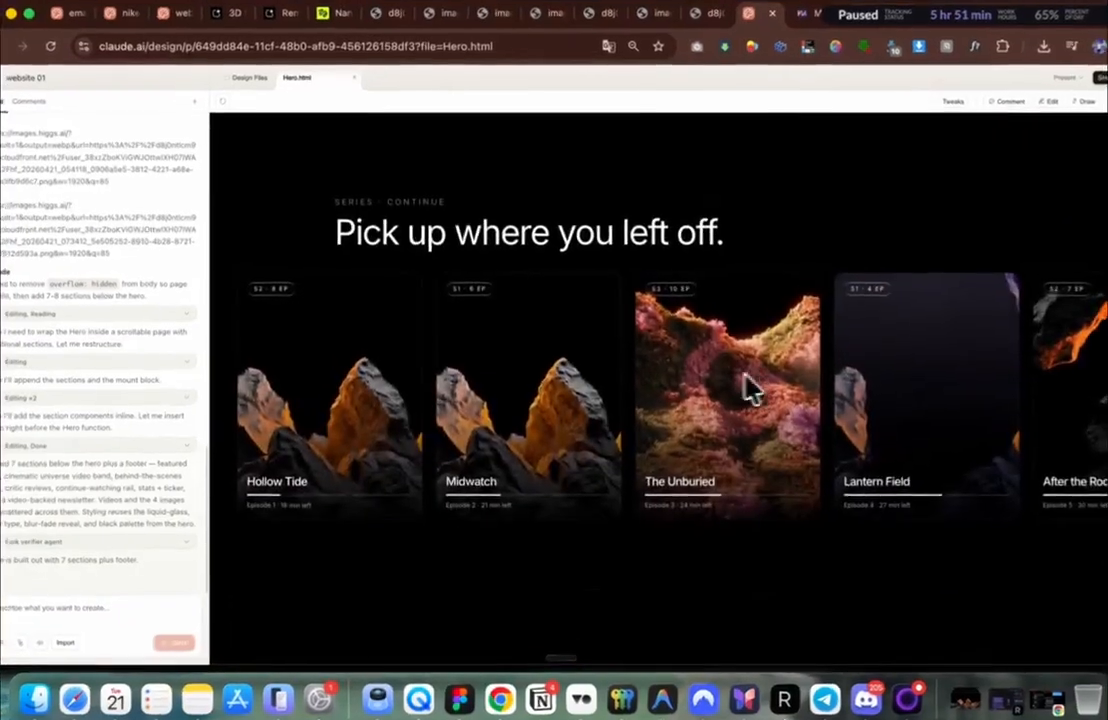
scroll(148, 376, up, 15)
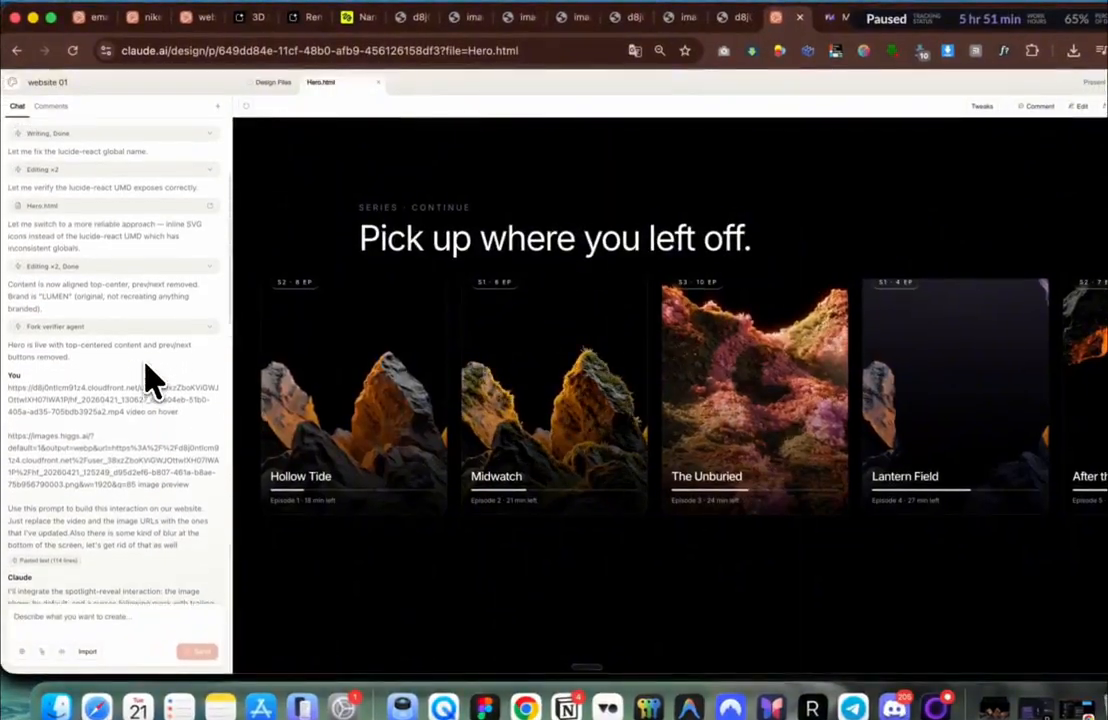
scroll(150, 380, down, 12)
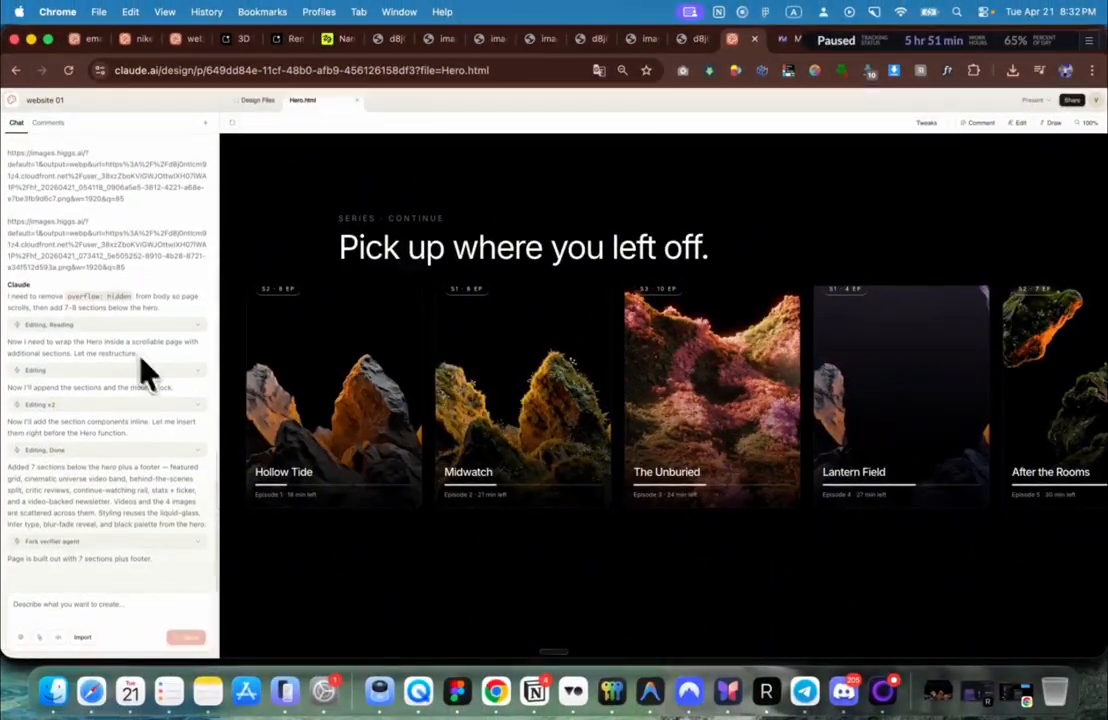
scroll(500, 515, down, 10)
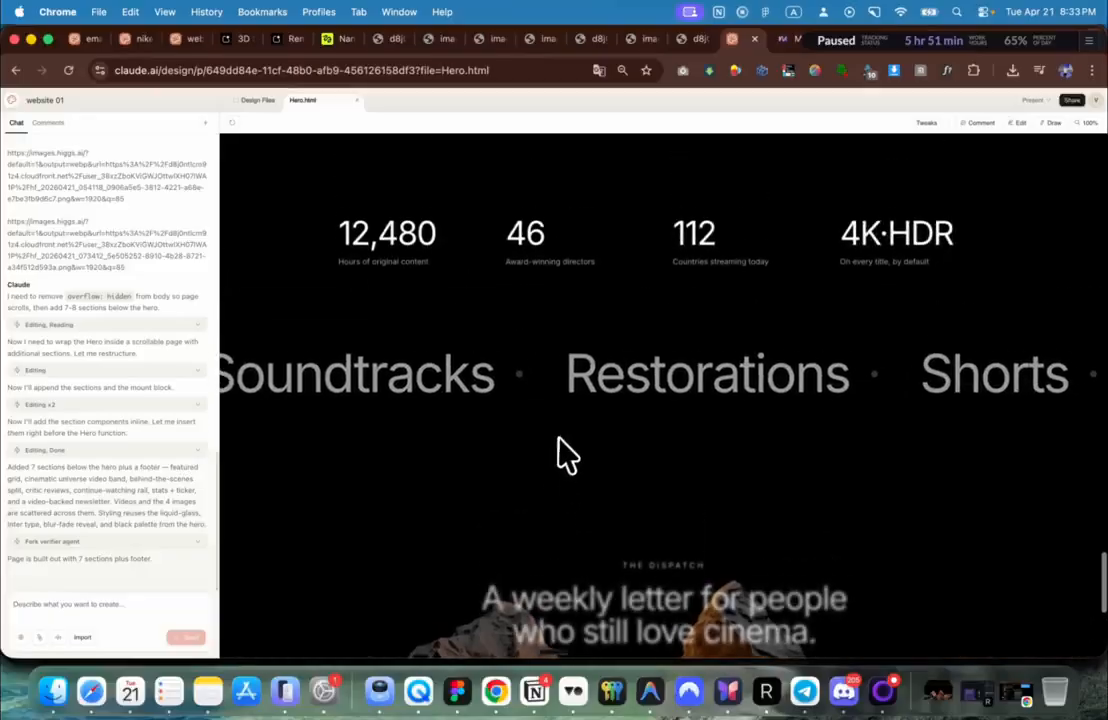
scroll(559, 442, down, 10)
scroll(612, 490, up, 15)
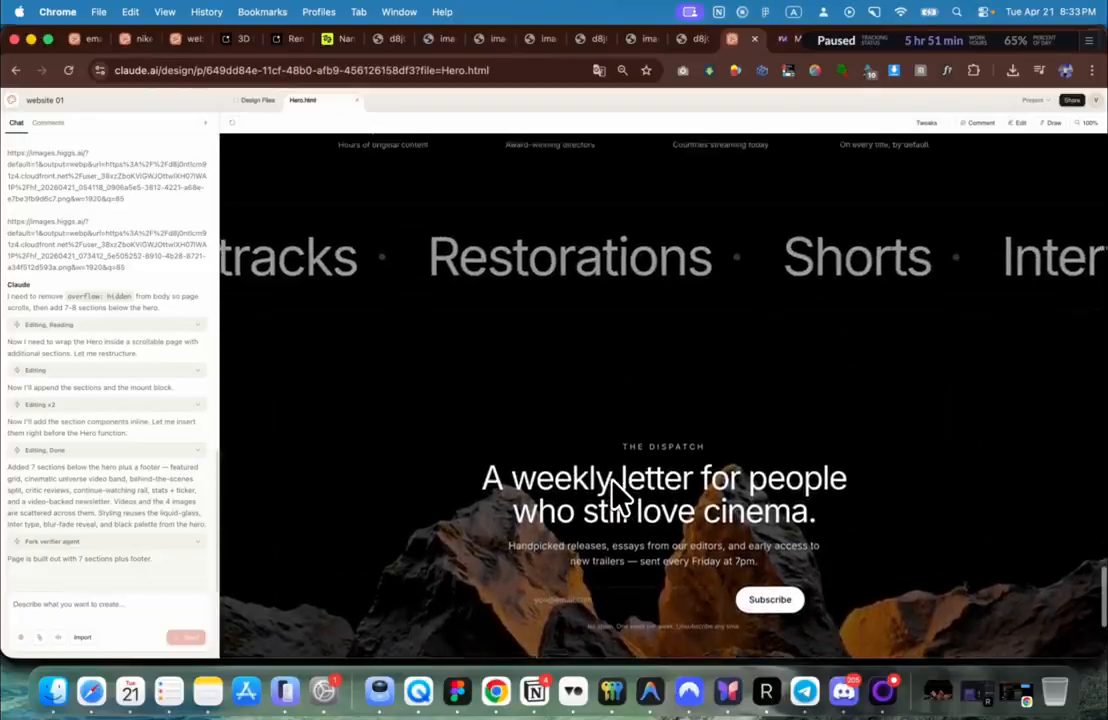
scroll(612, 482, up, 12)
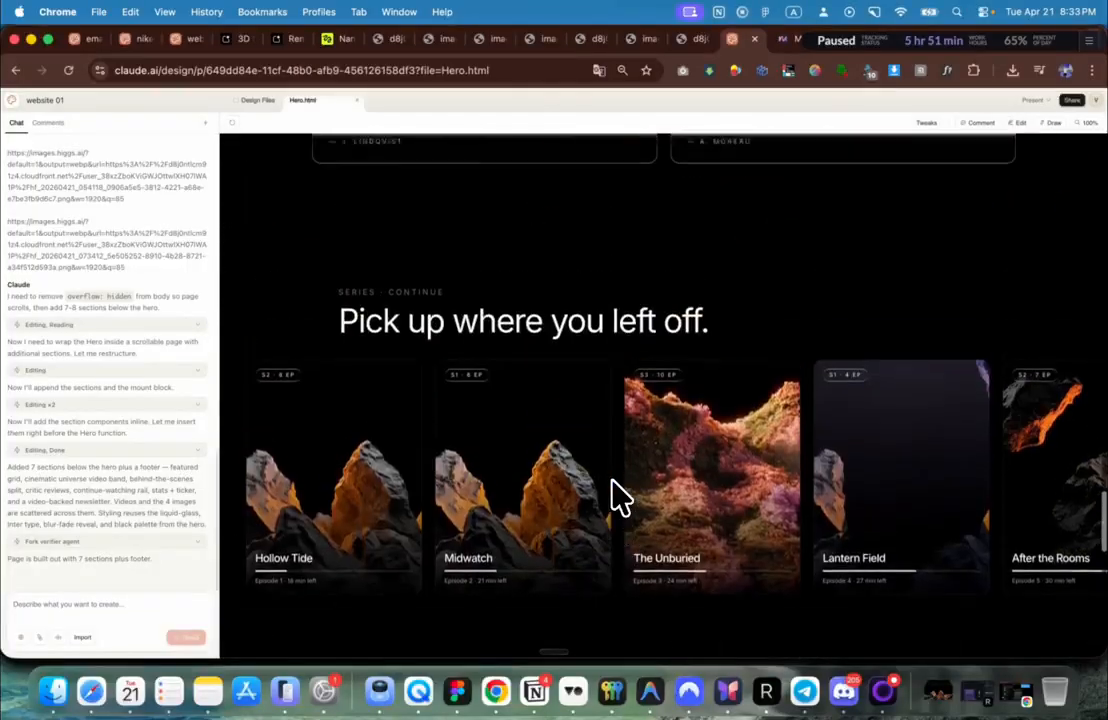
scroll(620, 495, up, 3)
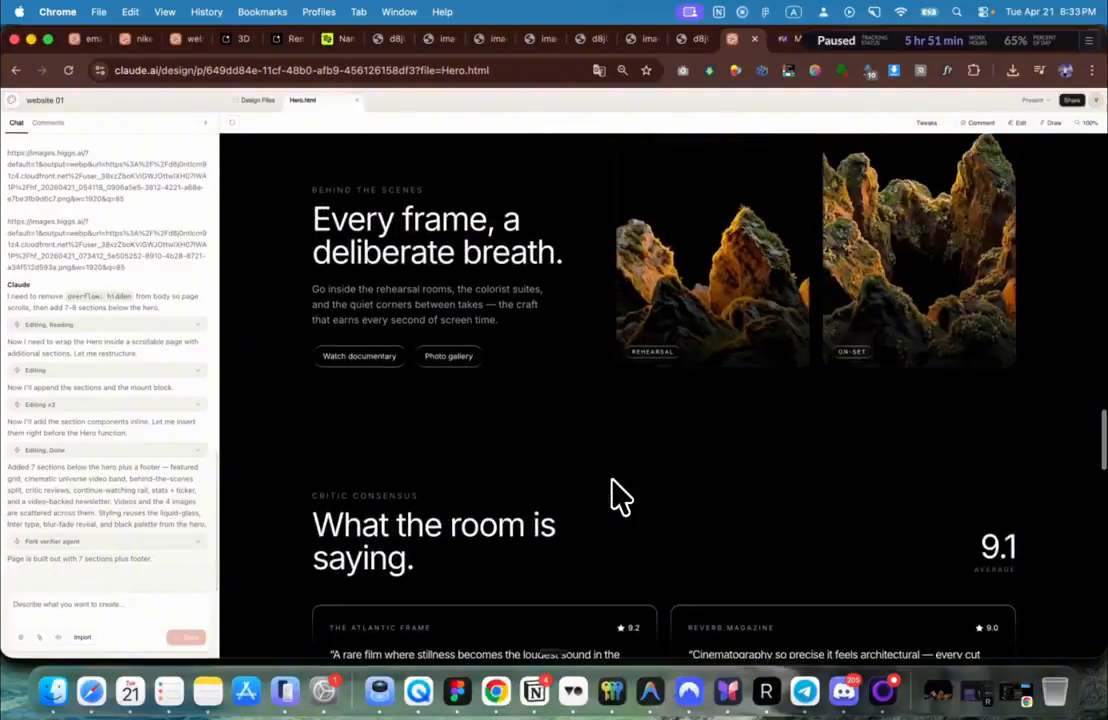
scroll(615, 510, down, 4)
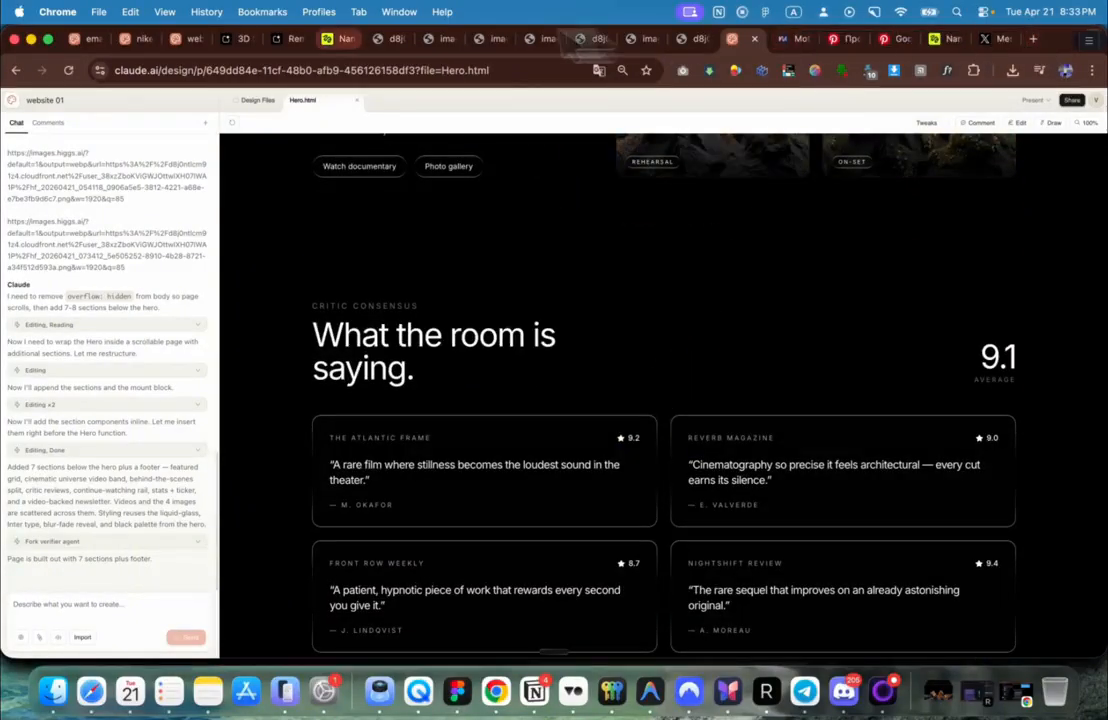
Step: Open Dribbble in a new tab and search for 'website' designs
click(1033, 40)
text(dribbble.com)
key(Return)
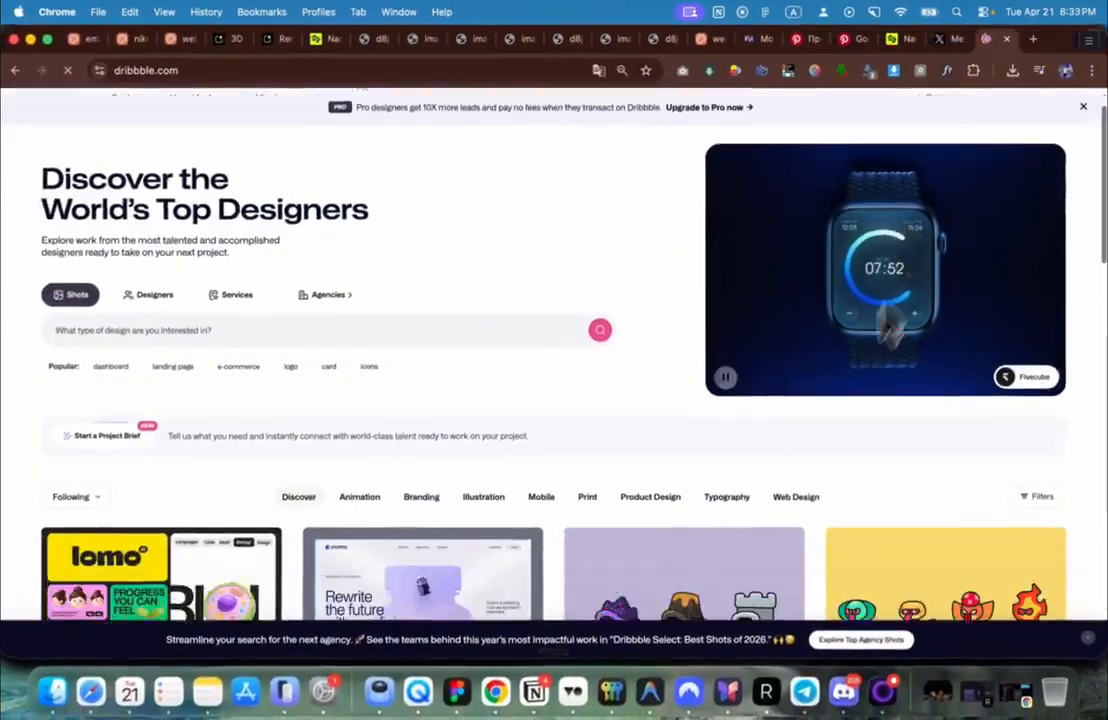
scroll(835, 405, down, 5)
scroll(835, 405, down, 5)
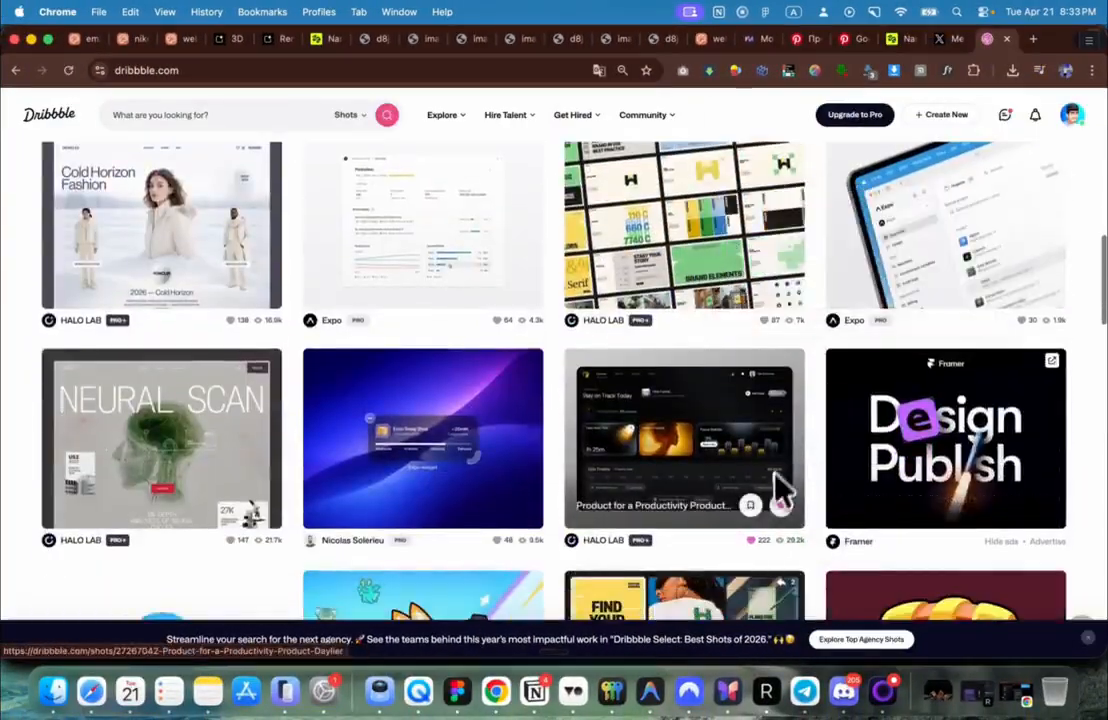
scroll(697, 490, down, 4)
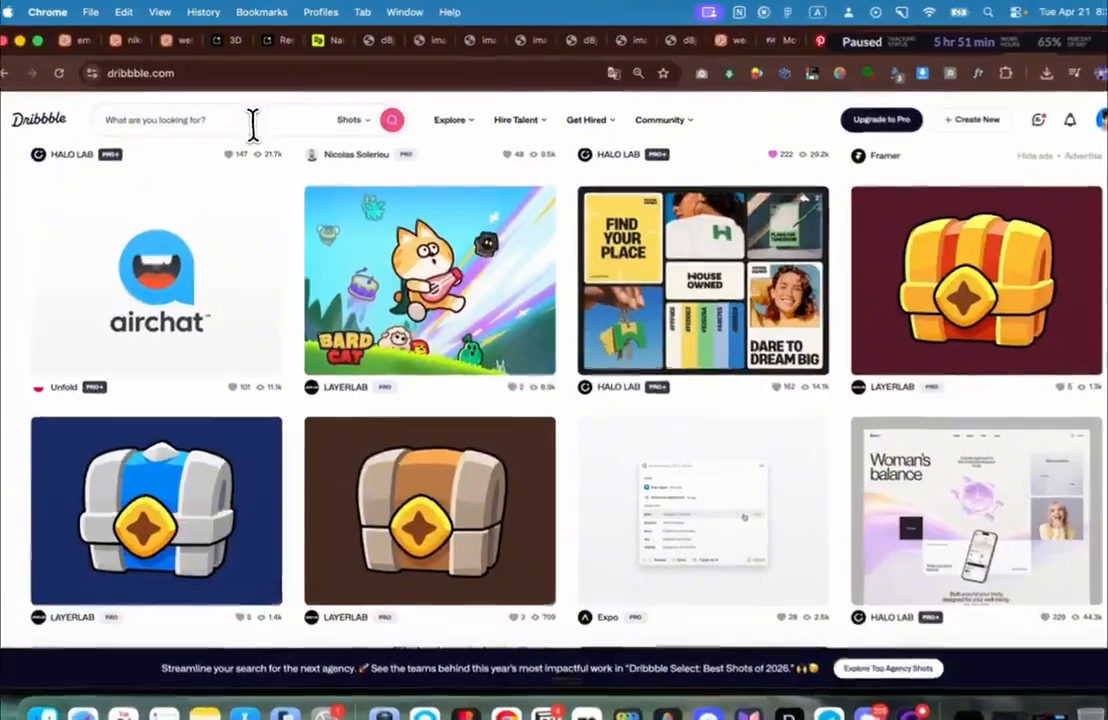
click(253, 118)
text(website)
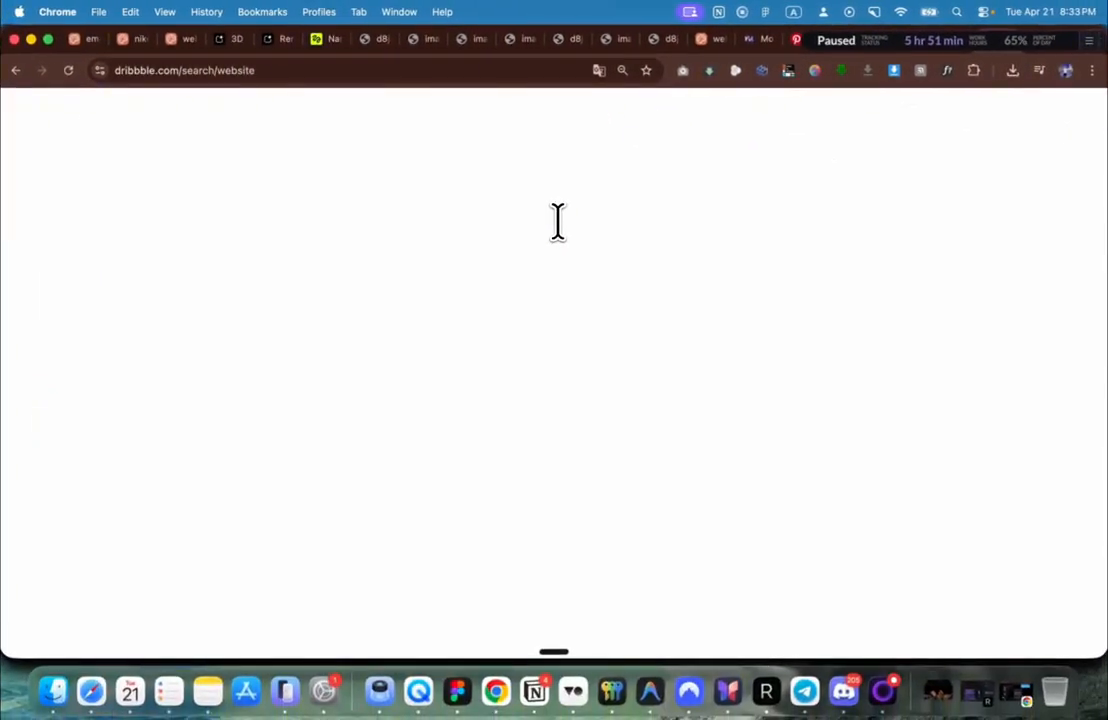
Step: Filter the website results to This Past Month and browse the shots
scroll(558, 224, down, 4)
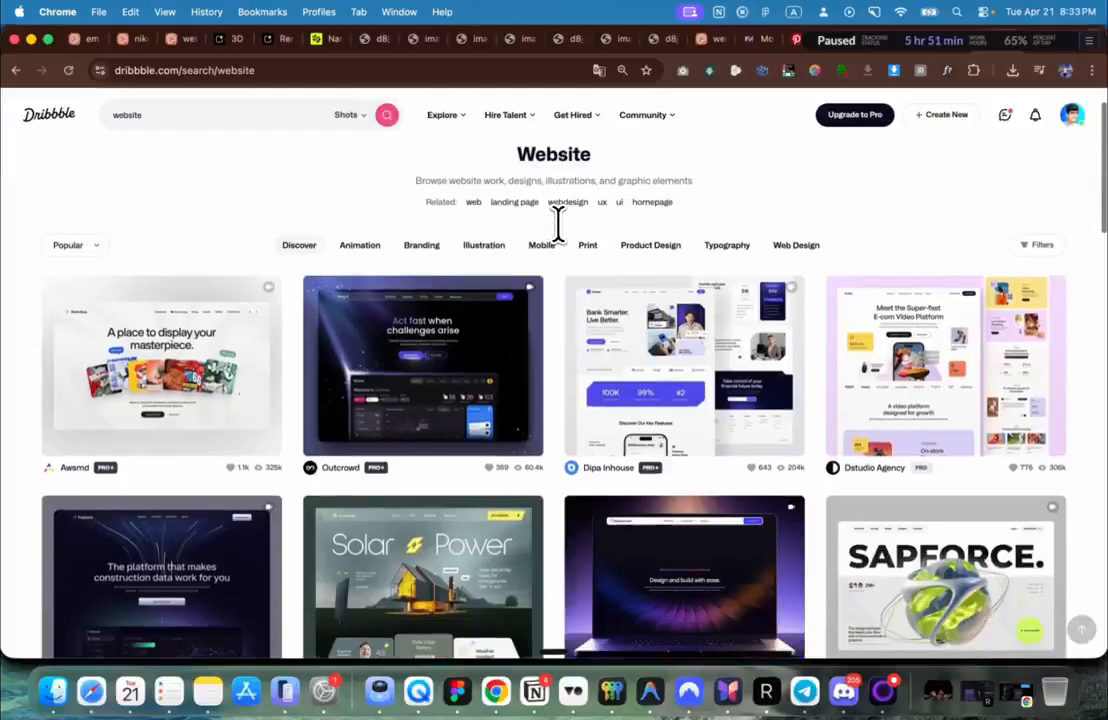
scroll(547, 326, down, 10)
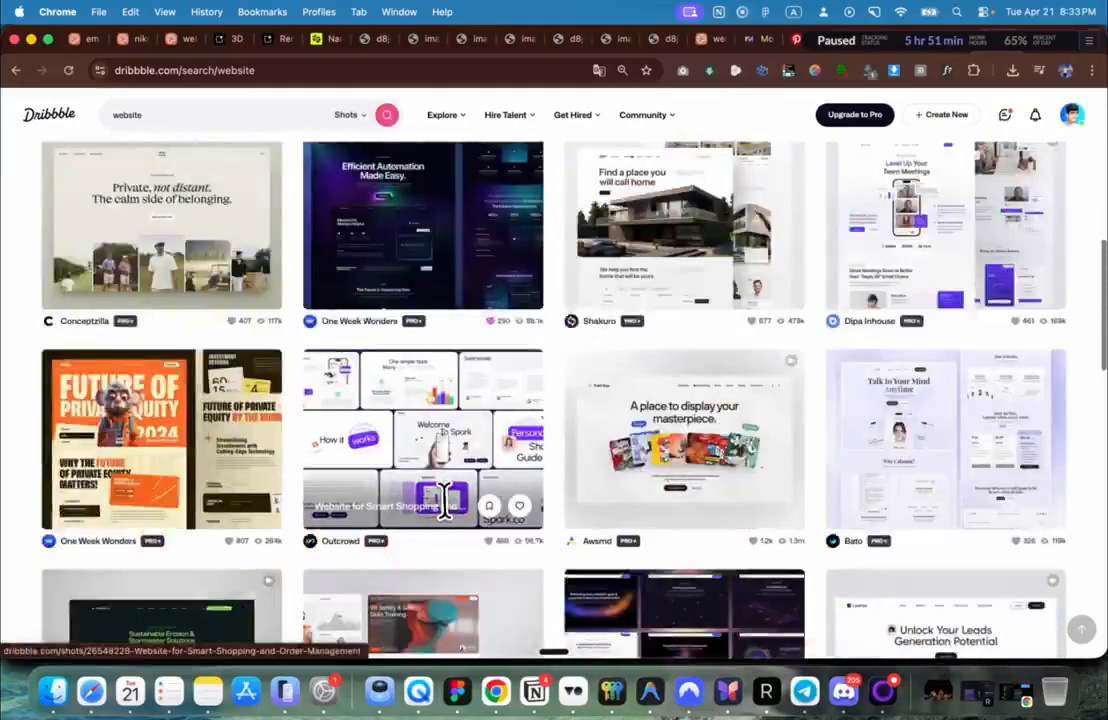
scroll(443, 500, down, 10)
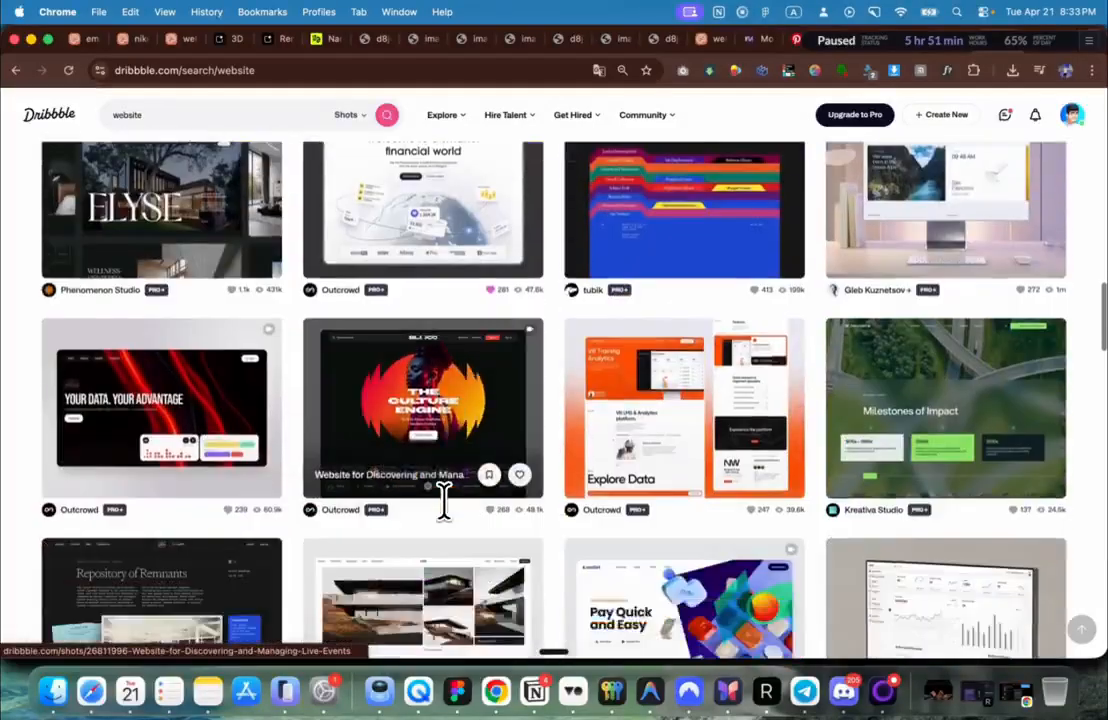
scroll(443, 500, down, 3)
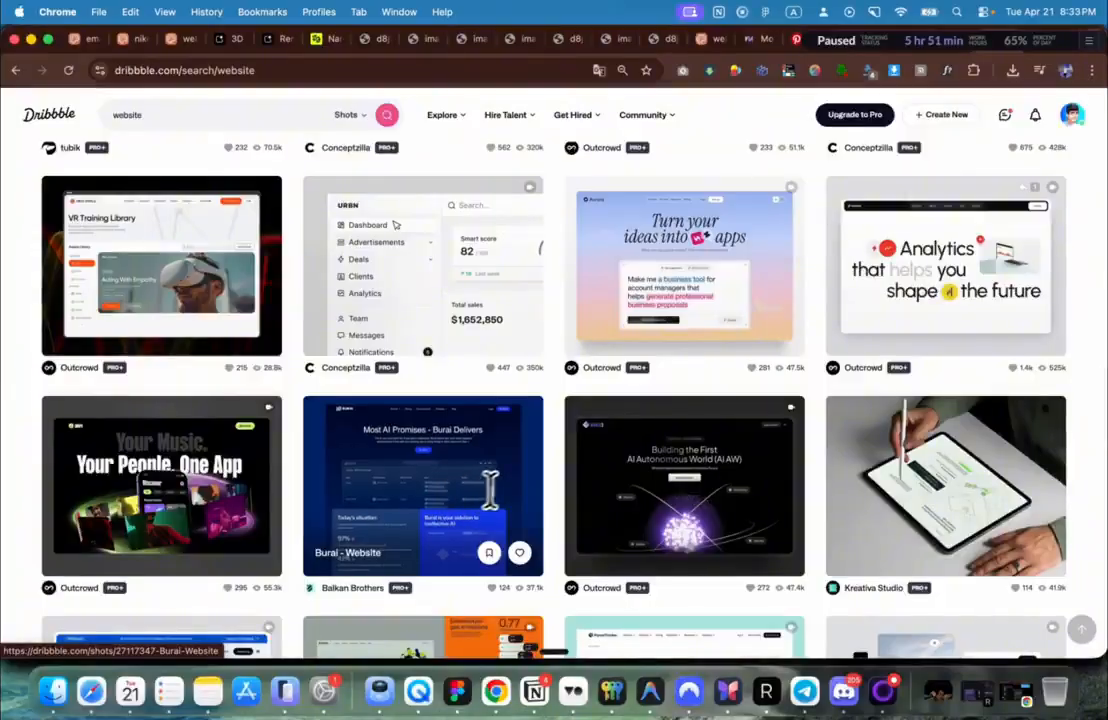
scroll(490, 490, up, 20)
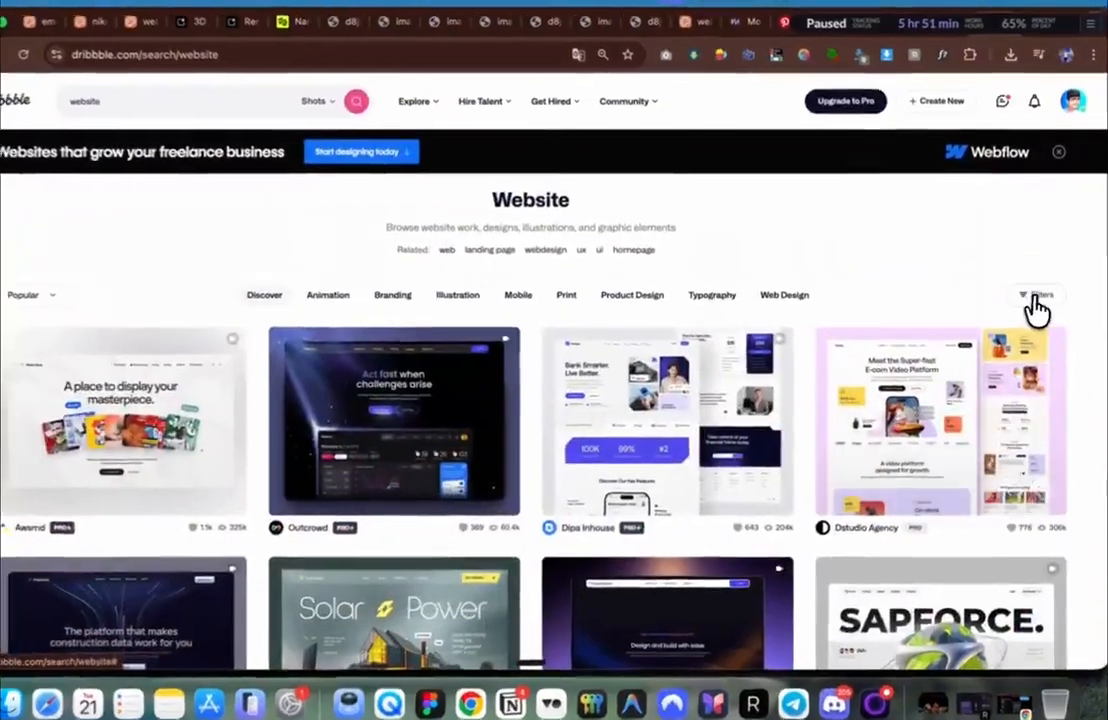
click(1035, 301)
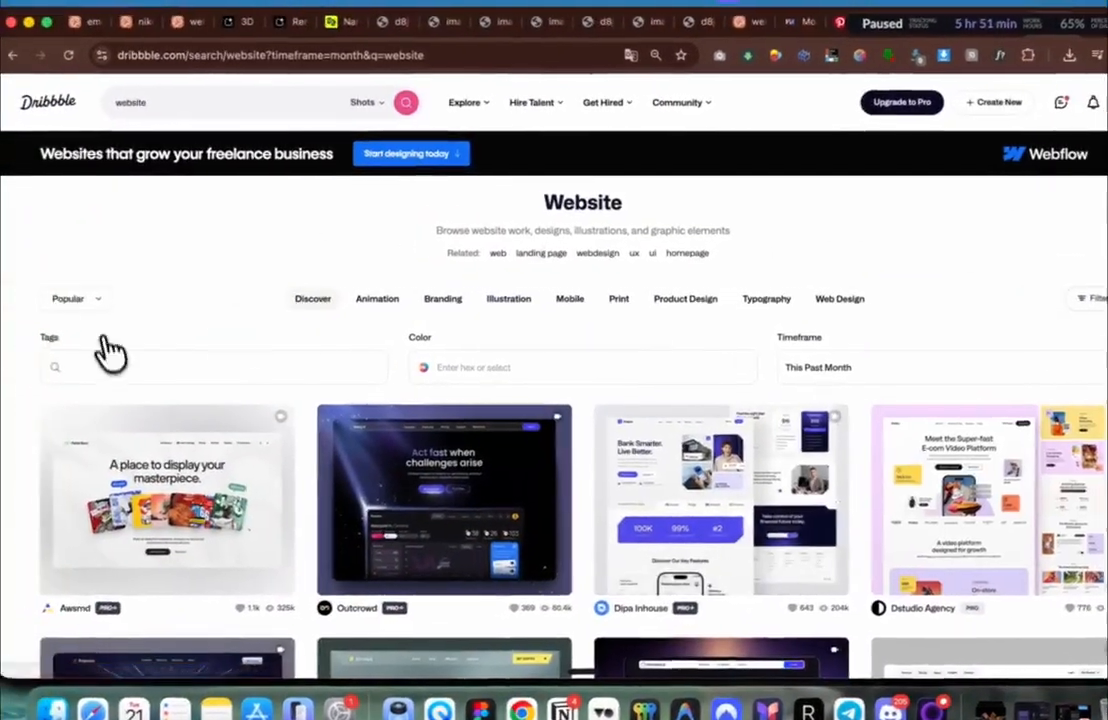
scroll(340, 348, down, 5)
scroll(402, 345, up, 3)
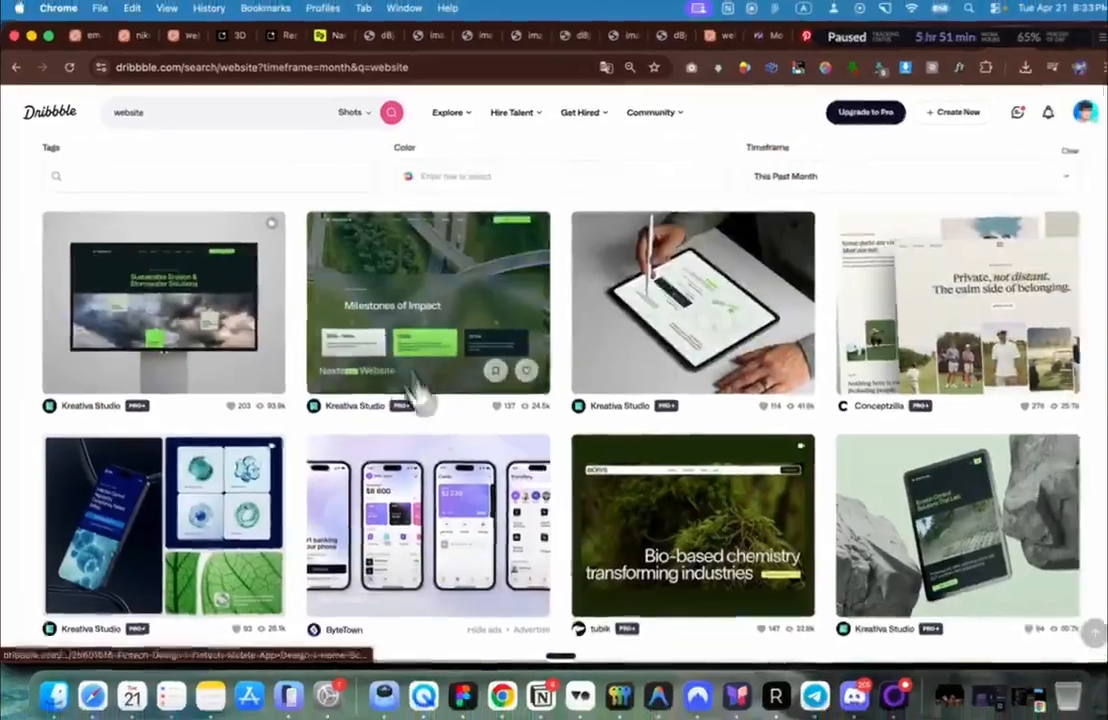
scroll(575, 588, down, 3)
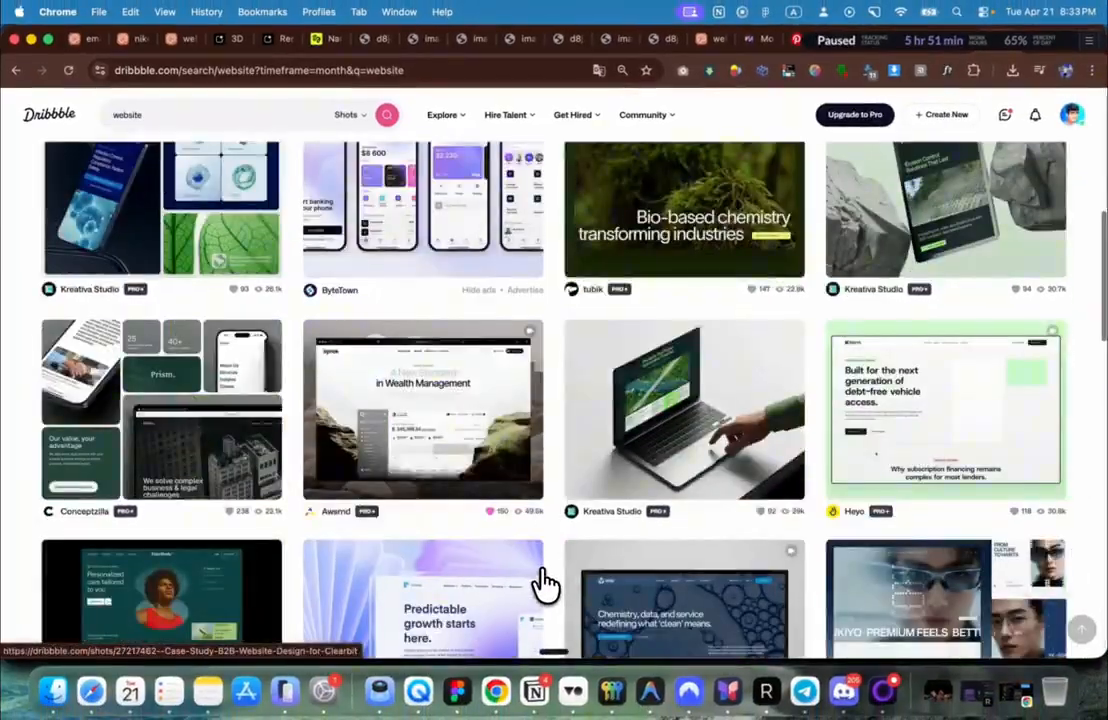
scroll(545, 583, down, 6)
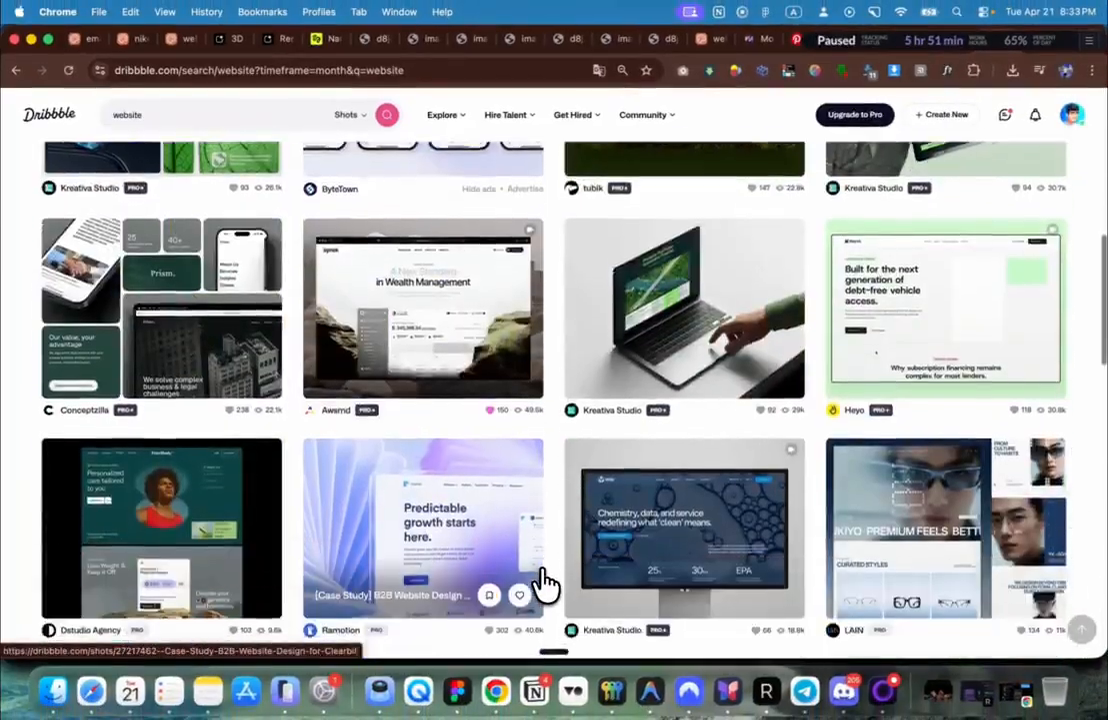
scroll(545, 583, down, 5)
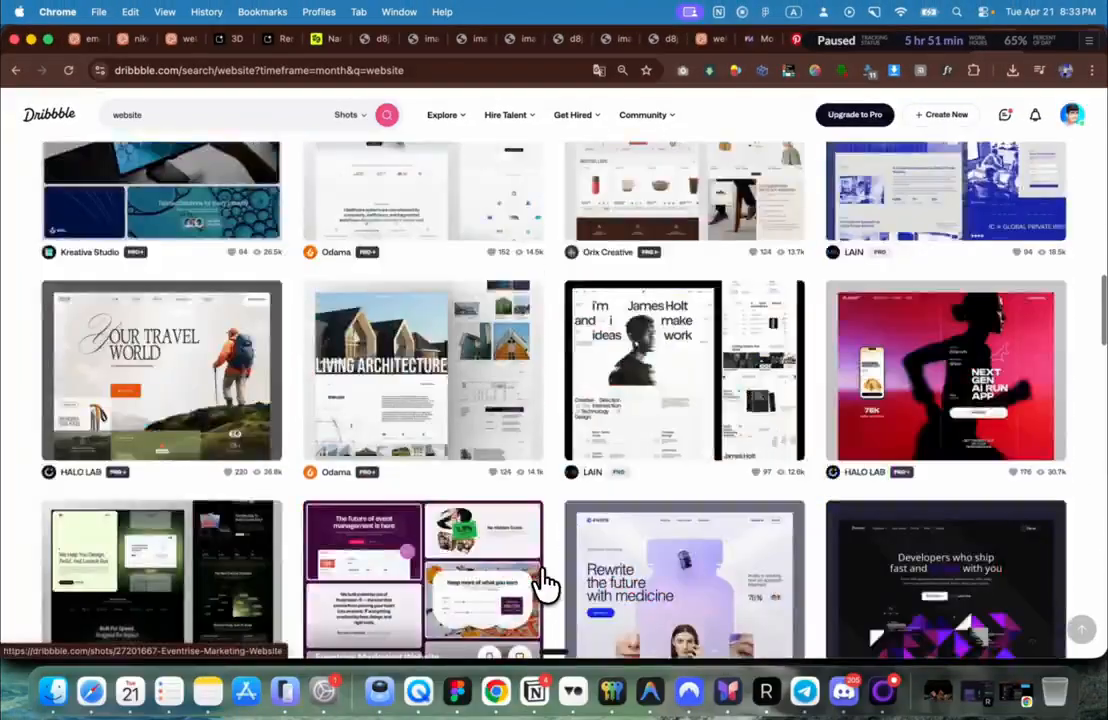
scroll(545, 583, down, 8)
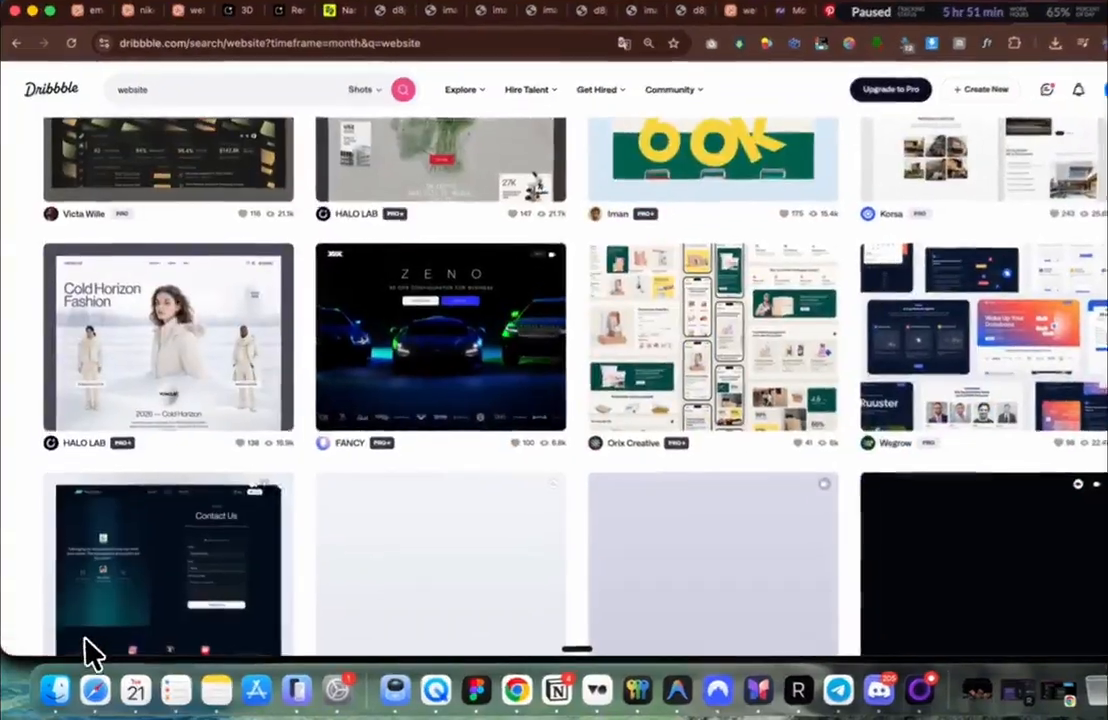
scroll(100, 630, down, 5)
Step: Open the Norde landing-page shot and view its preview image full size
click(909, 394)
scroll(545, 382, down, 15)
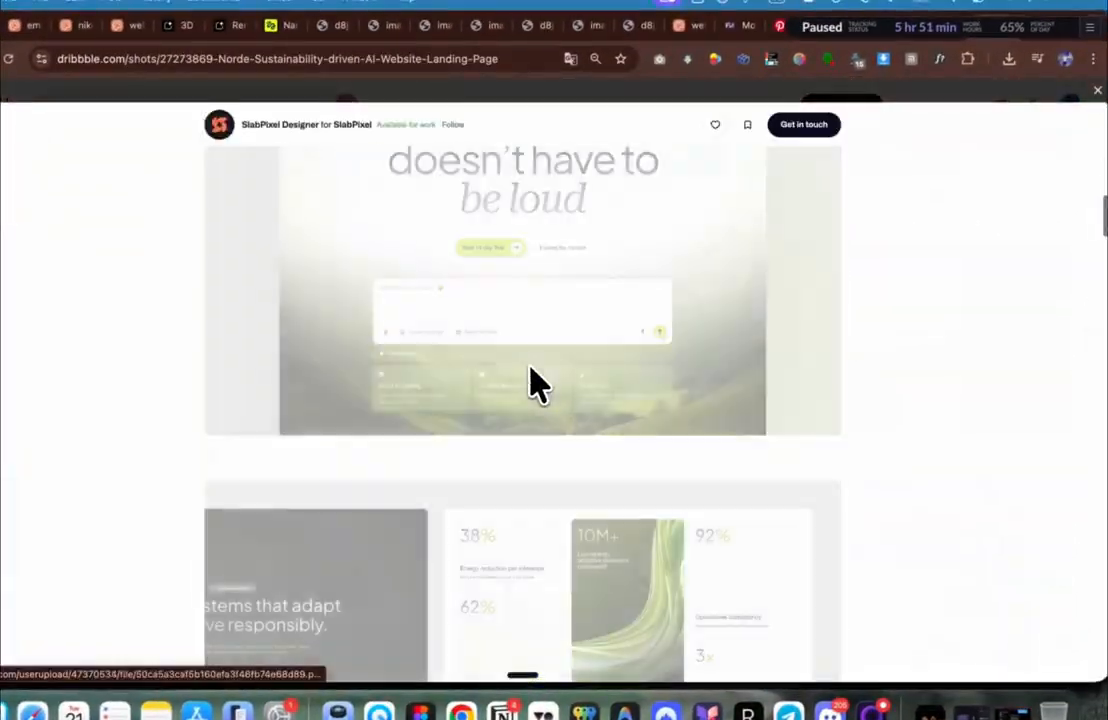
scroll(530, 372, down, 8)
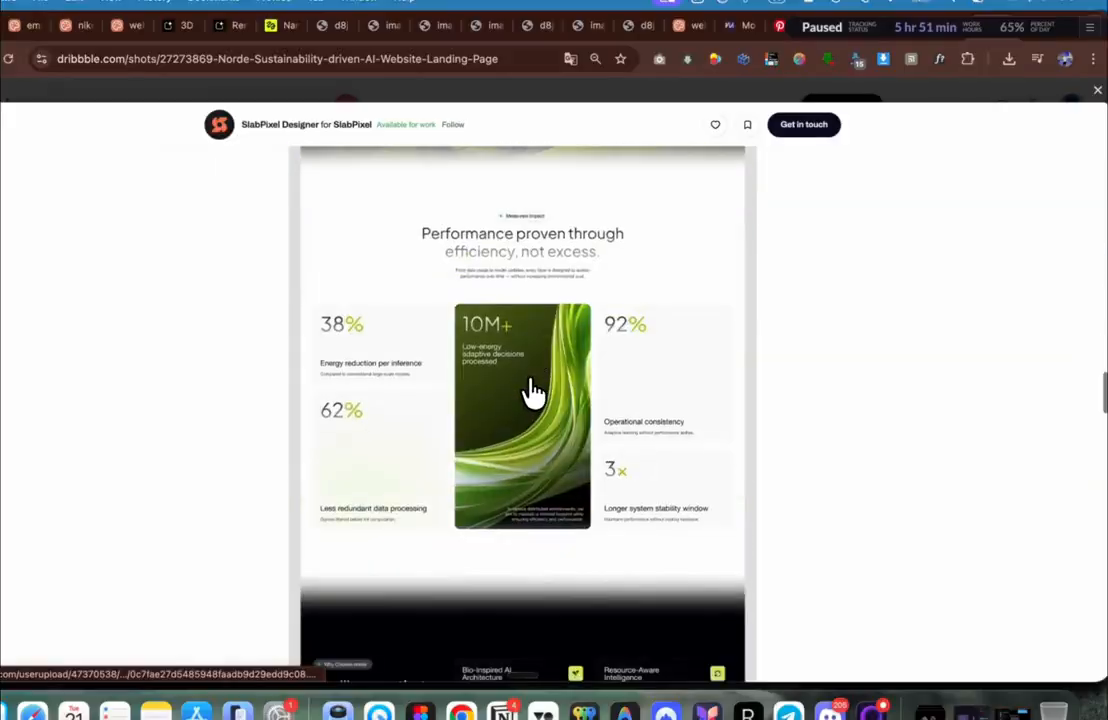
click(530, 376)
click(513, 267)
scroll(545, 266, down, 10)
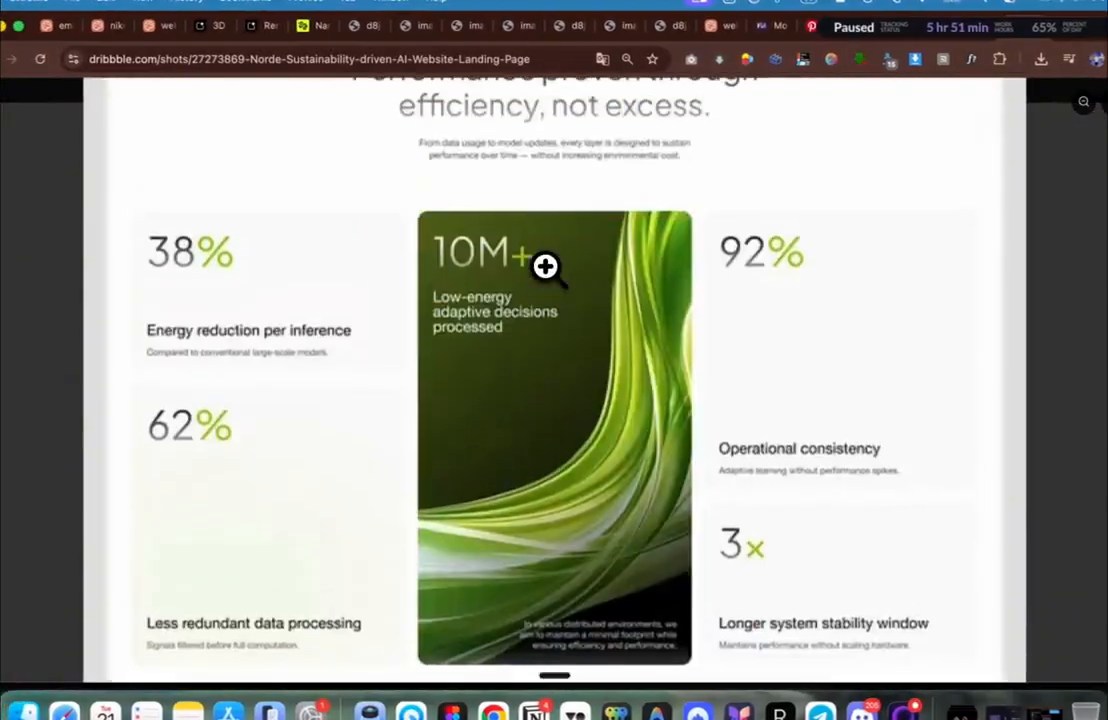
Step: Zoom out to 50% and screenshot the 'Performance proven through efficiency' stats section
key(super+minus)
scroll(545, 266, down, 7)
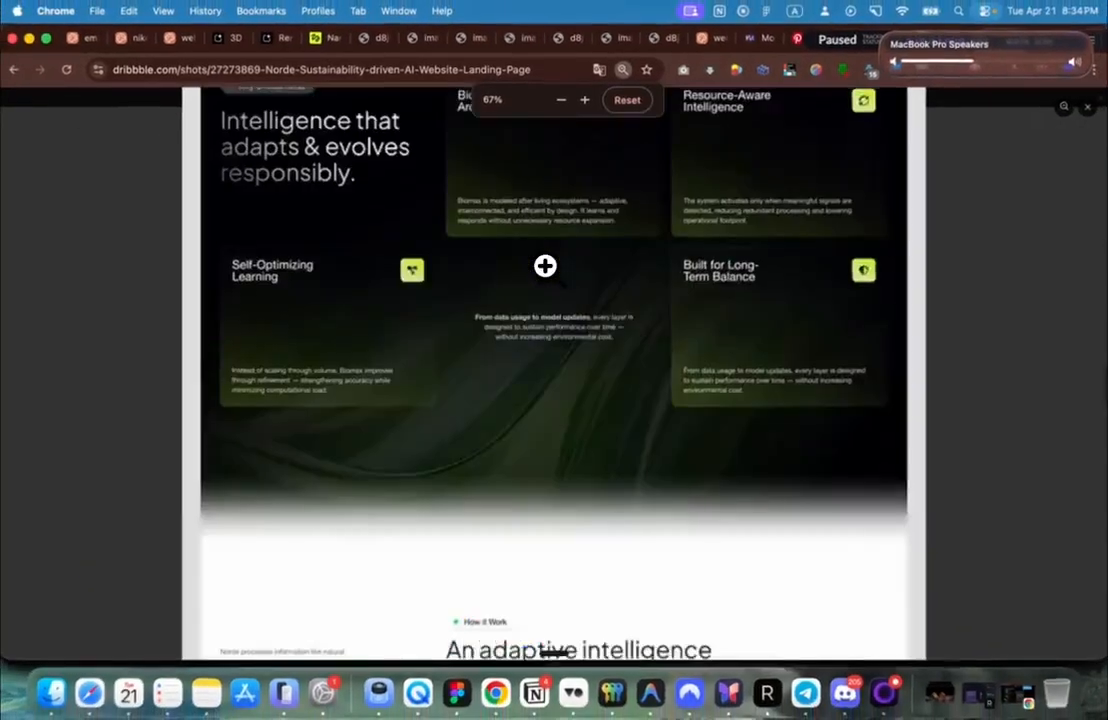
scroll(545, 266, up, 7)
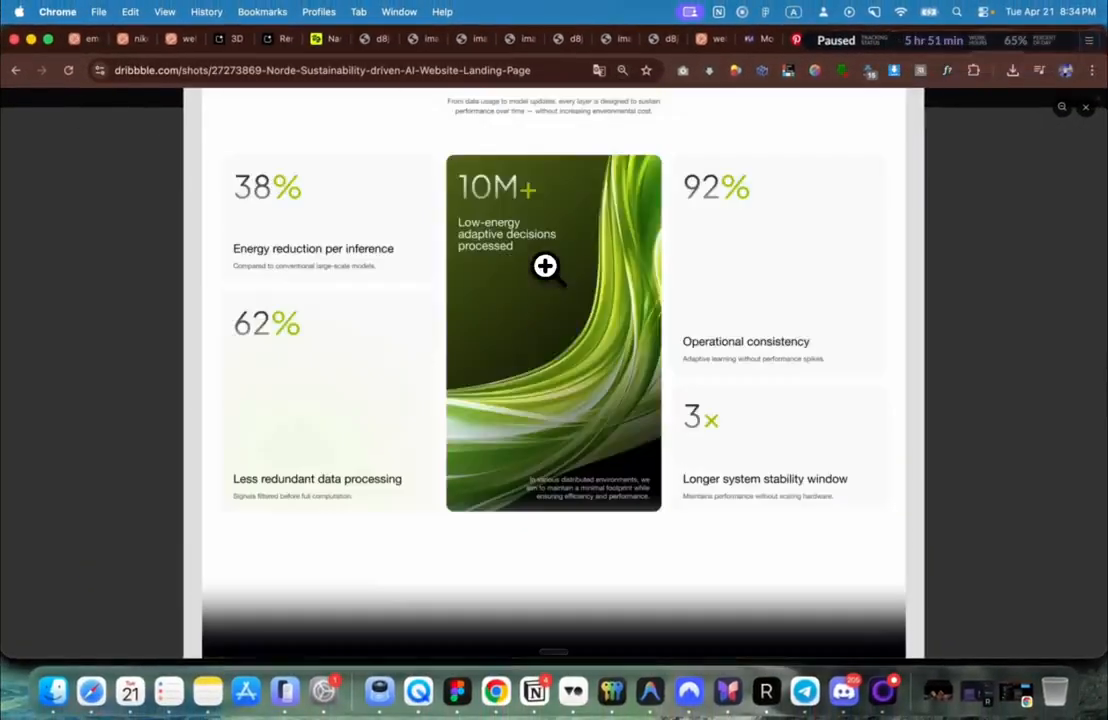
scroll(545, 266, up, 3)
key(super+minus)
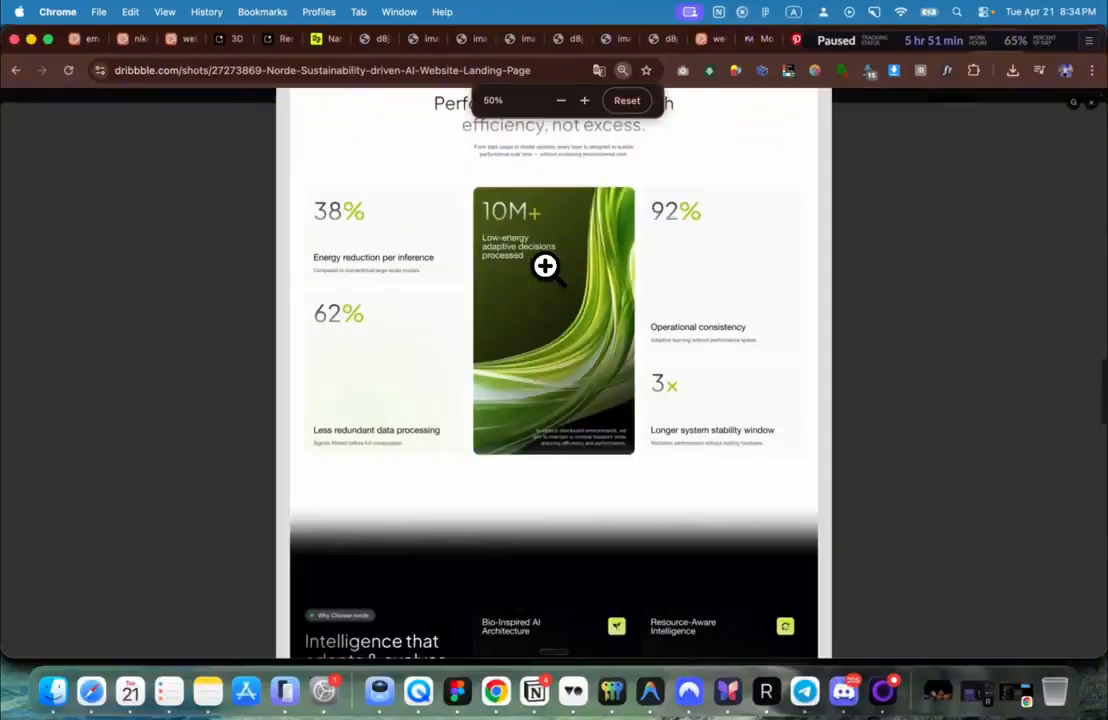
scroll(545, 266, up, 4)
key(shift+super+4)
drag(814, 168, 296, 591)
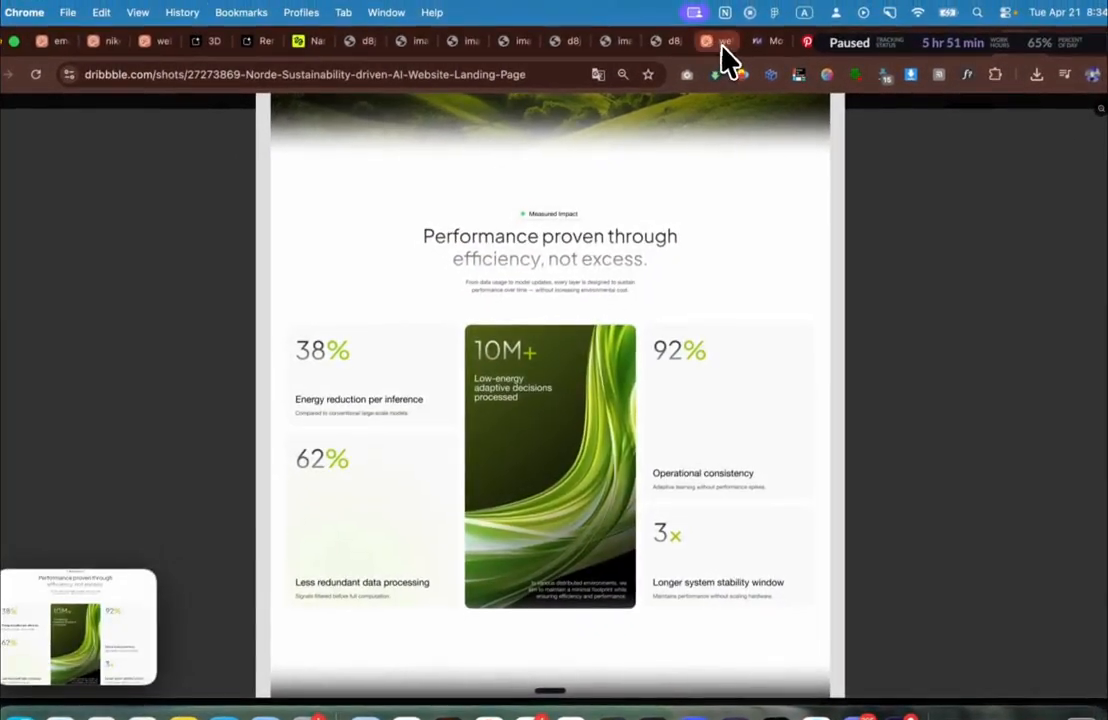
click(714, 36)
Step: Scroll back and forth through the LUMEN page to inspect its new Higgsfield sections and footer
scroll(586, 383, up, 10)
scroll(590, 380, up, 10)
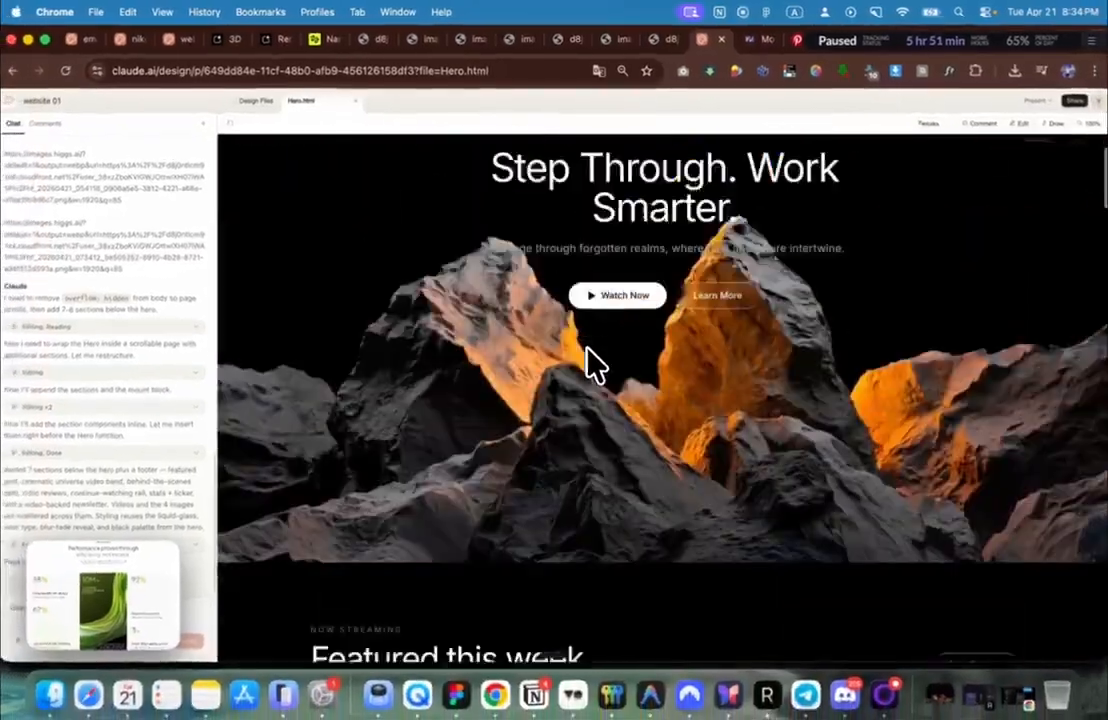
scroll(590, 365, down, 15)
scroll(592, 362, down, 10)
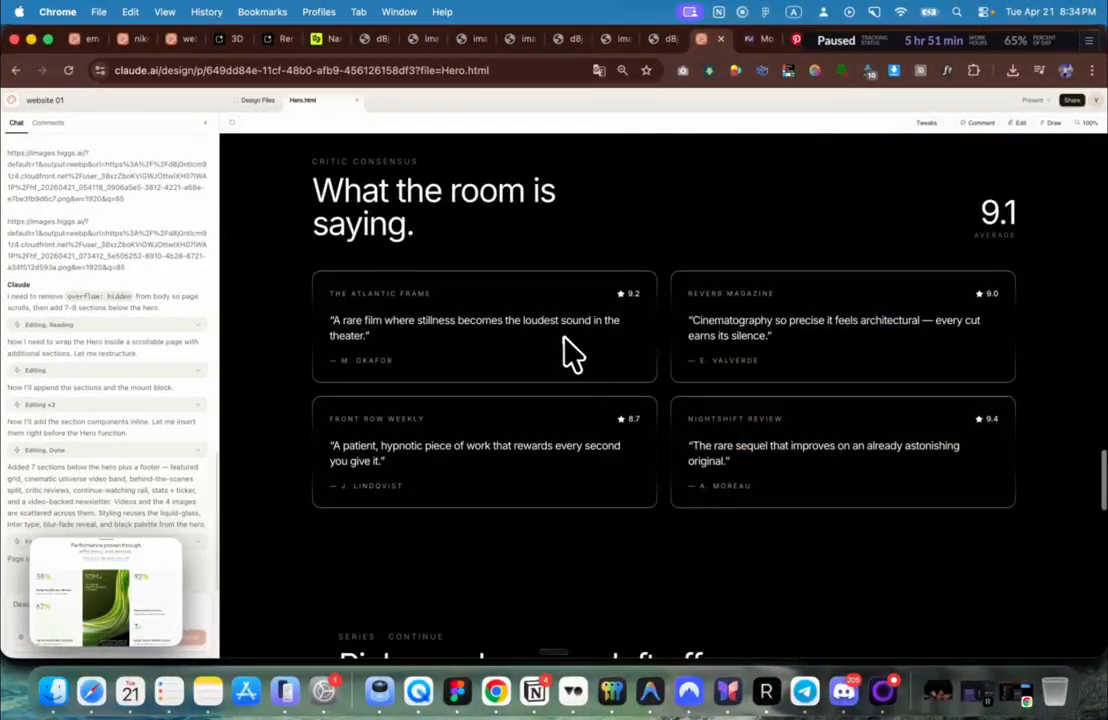
scroll(430, 250, down, 5)
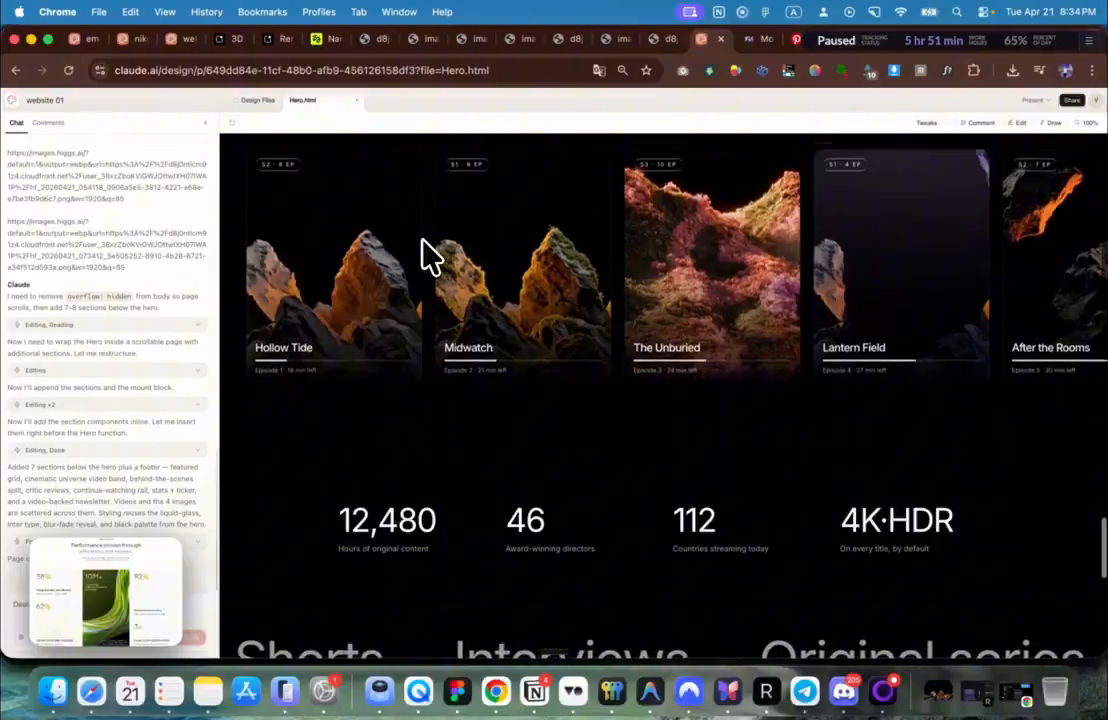
scroll(428, 255, up, 12)
scroll(430, 255, down, 10)
scroll(430, 255, up, 5)
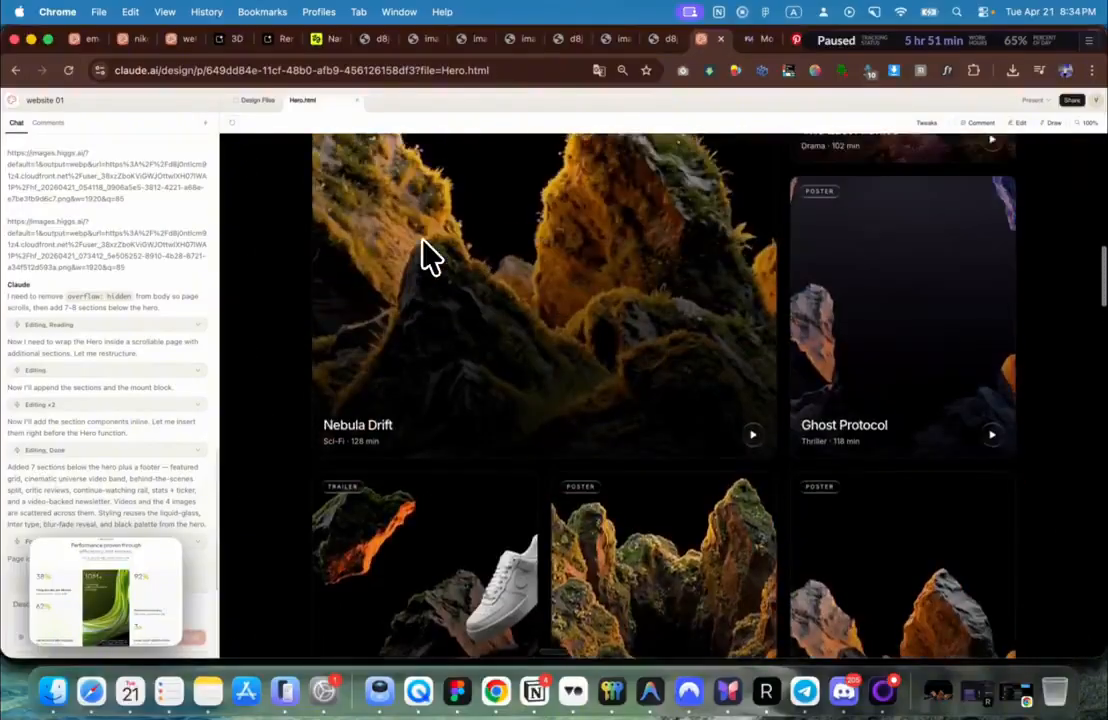
scroll(430, 255, up, 8)
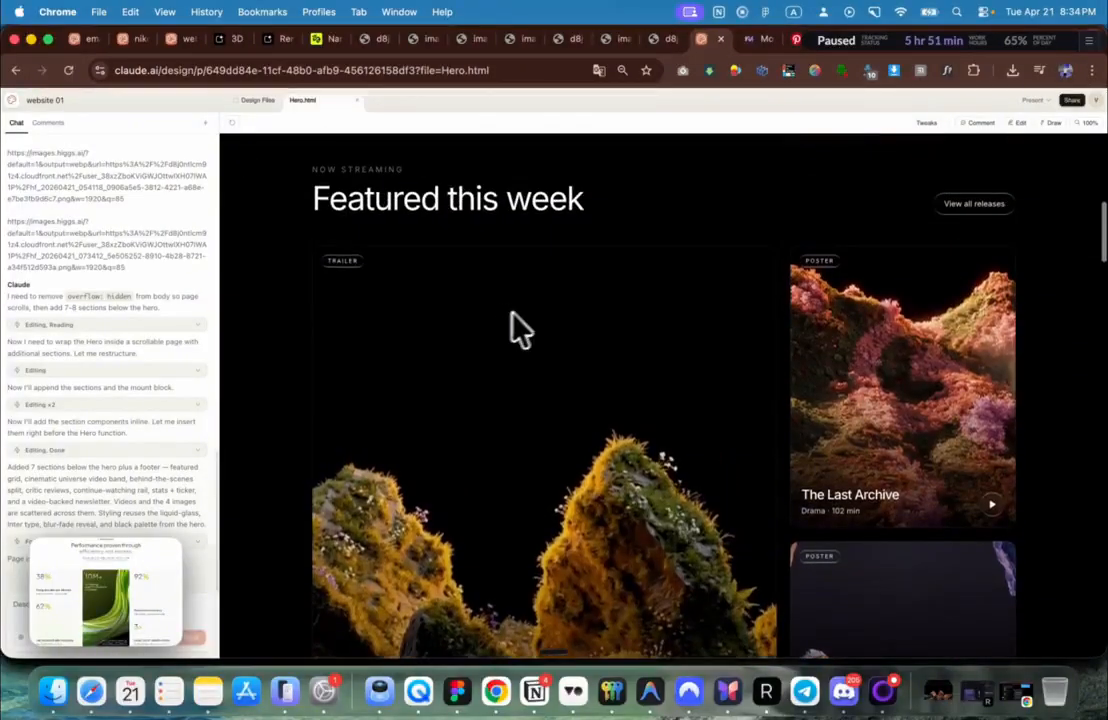
scroll(538, 333, down, 15)
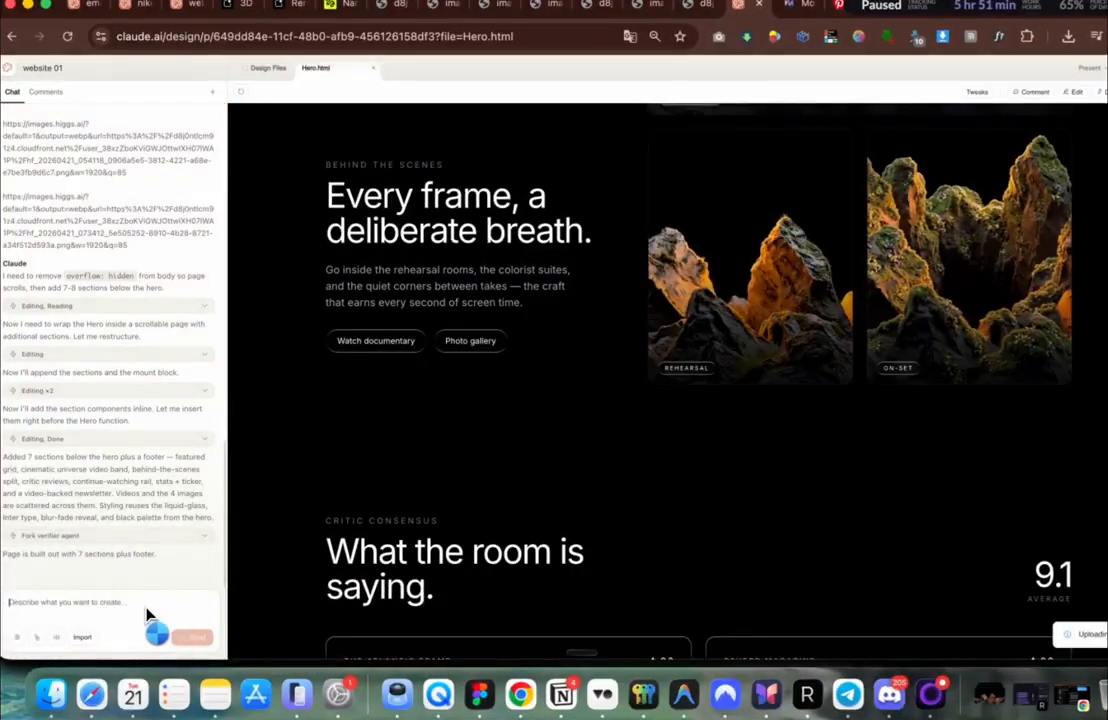
scroll(507, 403, down, 10)
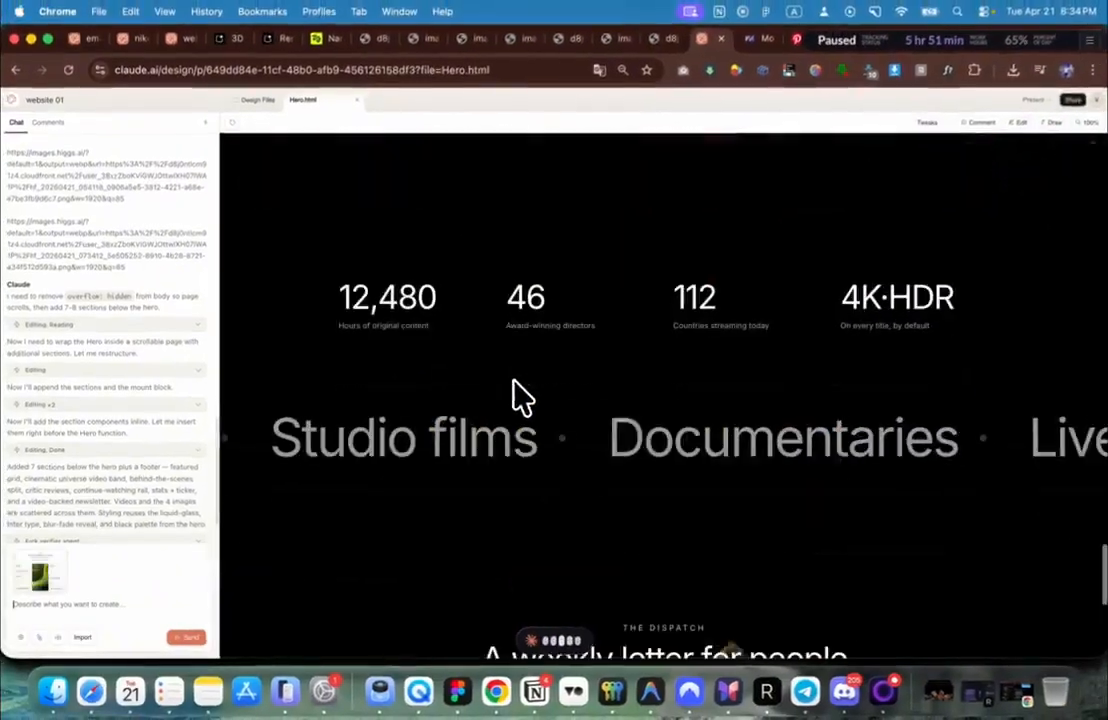
scroll(520, 397, down, 5)
scroll(520, 397, up, 2)
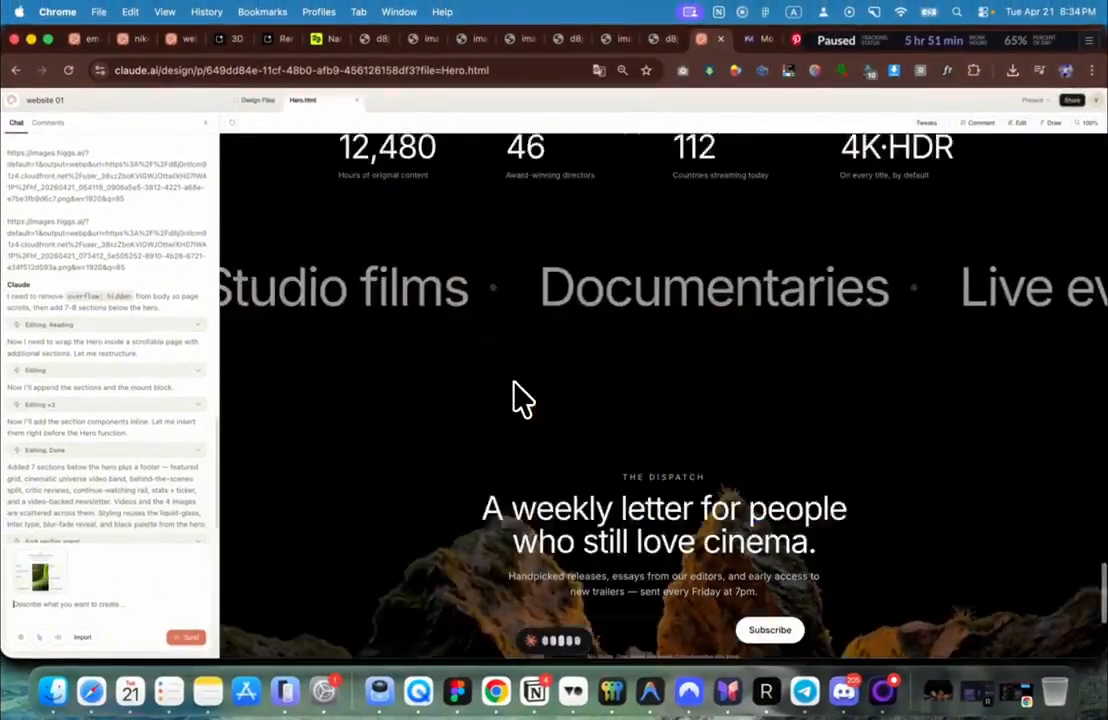
scroll(520, 397, down, 3)
scroll(520, 397, up, 2)
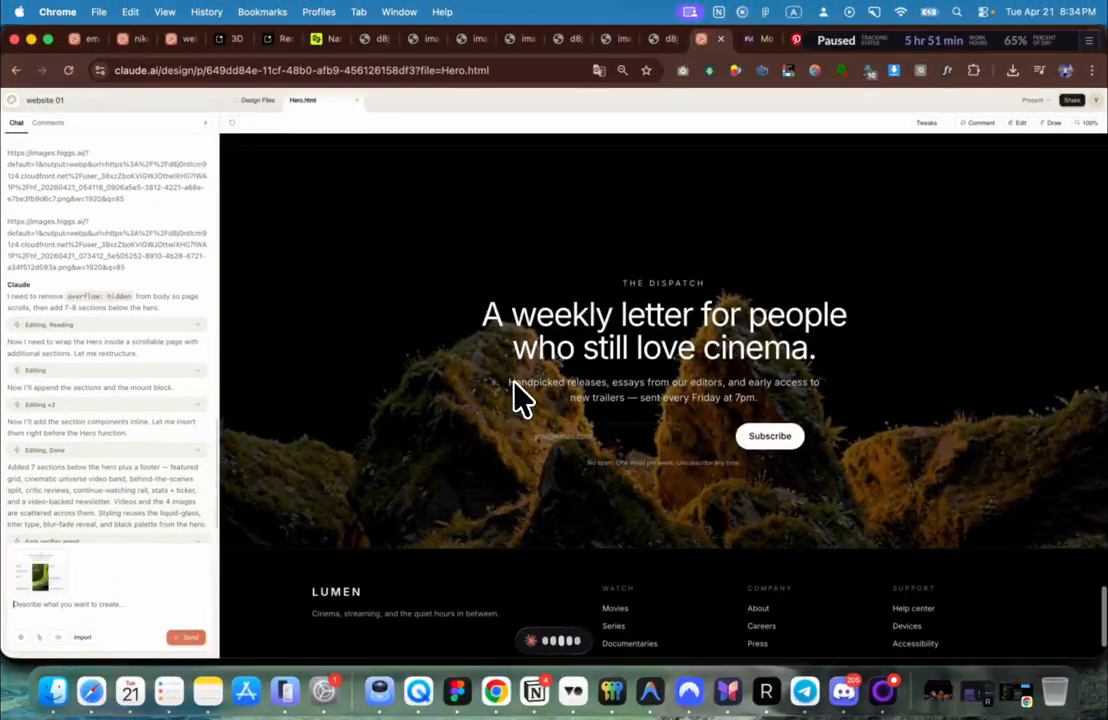
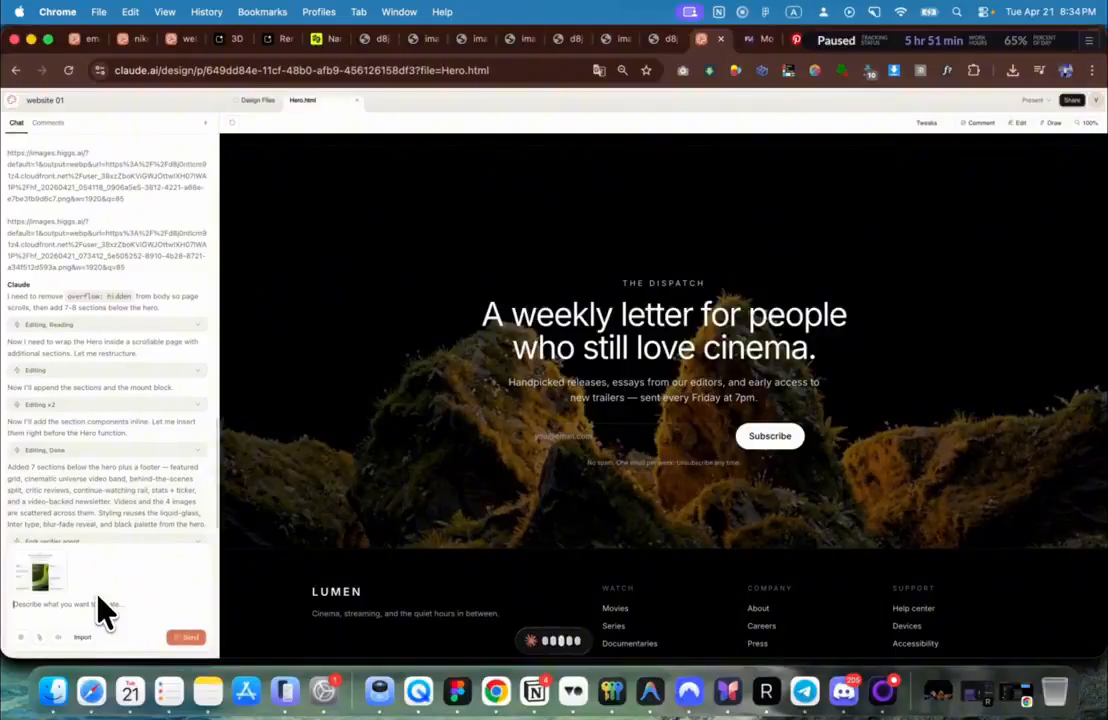
Step: Paste the dark-mode section prompt with the reference screenshot attached and send it to Claude
mouse_move(52, 574)
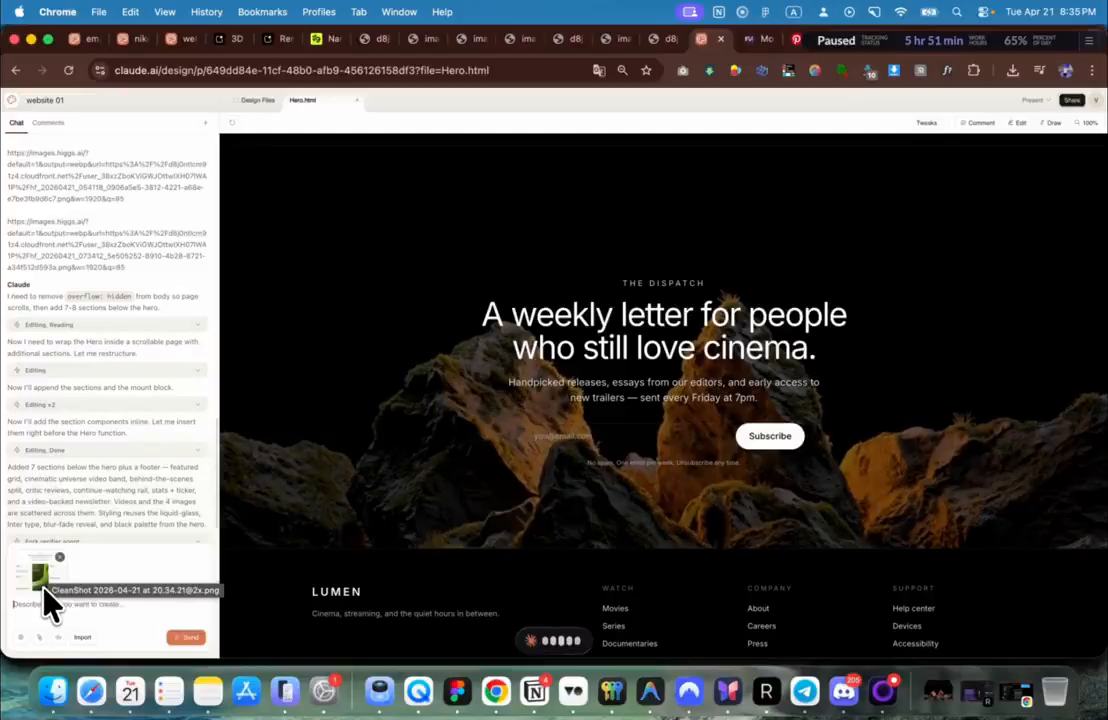
text(Before the footer and before the CTA, let's have this kind of section design. Obviously use our styles, our CSS, our fonts, our colors, our images in the background and stuff like that, but have it in dark mode, but use similar layout for our section.)
click(186, 636)
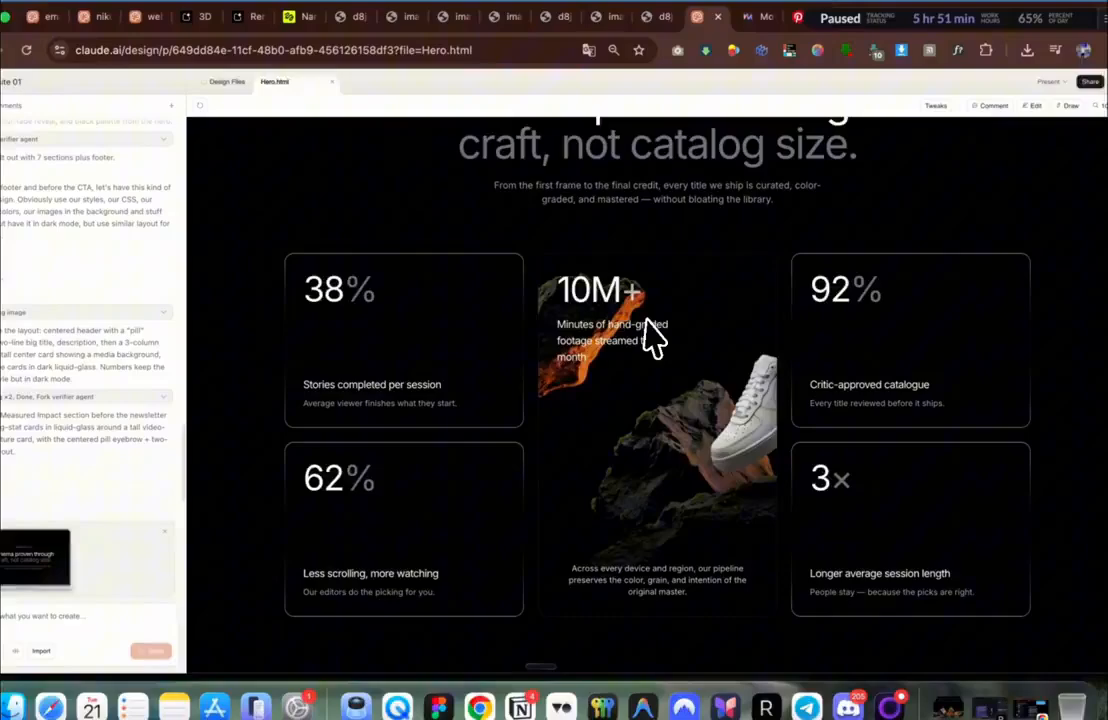
Step: Scroll through the dark Measured Impact section: four stat cards around a tall video card
scroll(701, 319, up, 3)
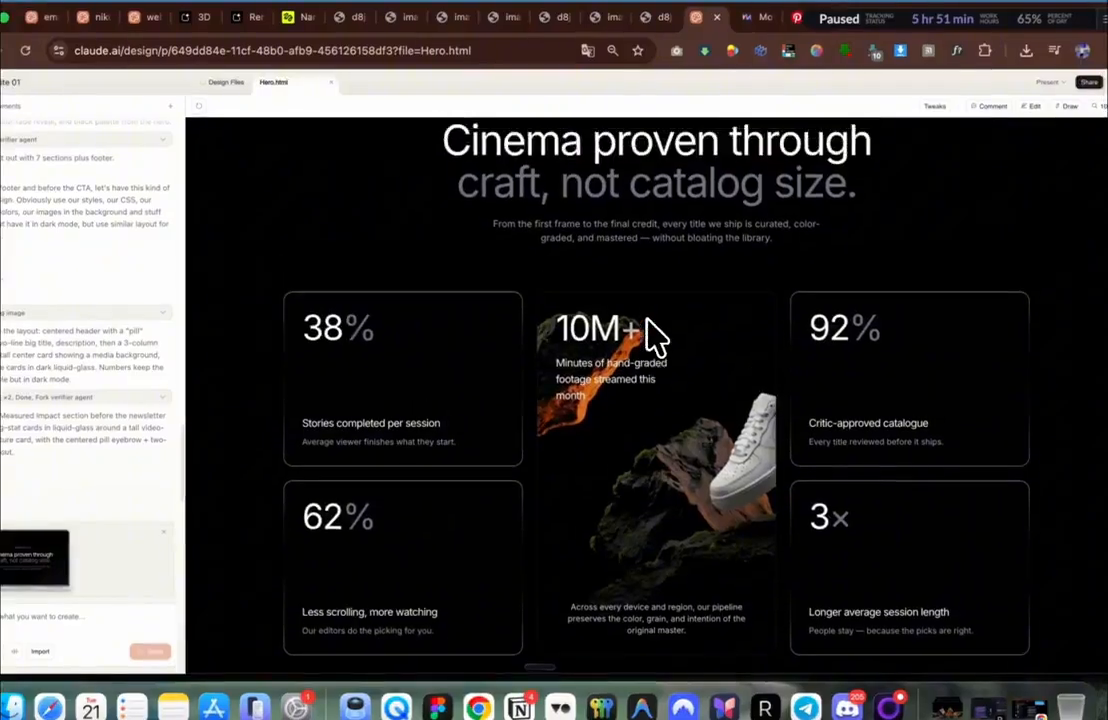
scroll(650, 405, down, 1)
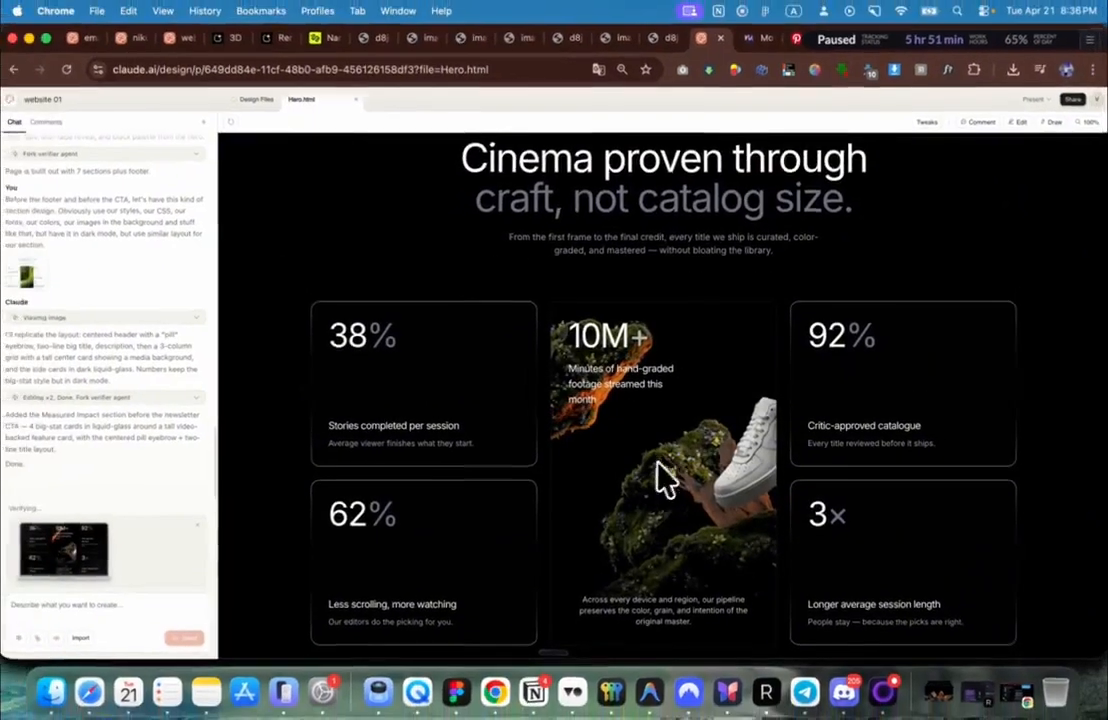
scroll(559, 463, up, 2)
scroll(570, 465, down, 2)
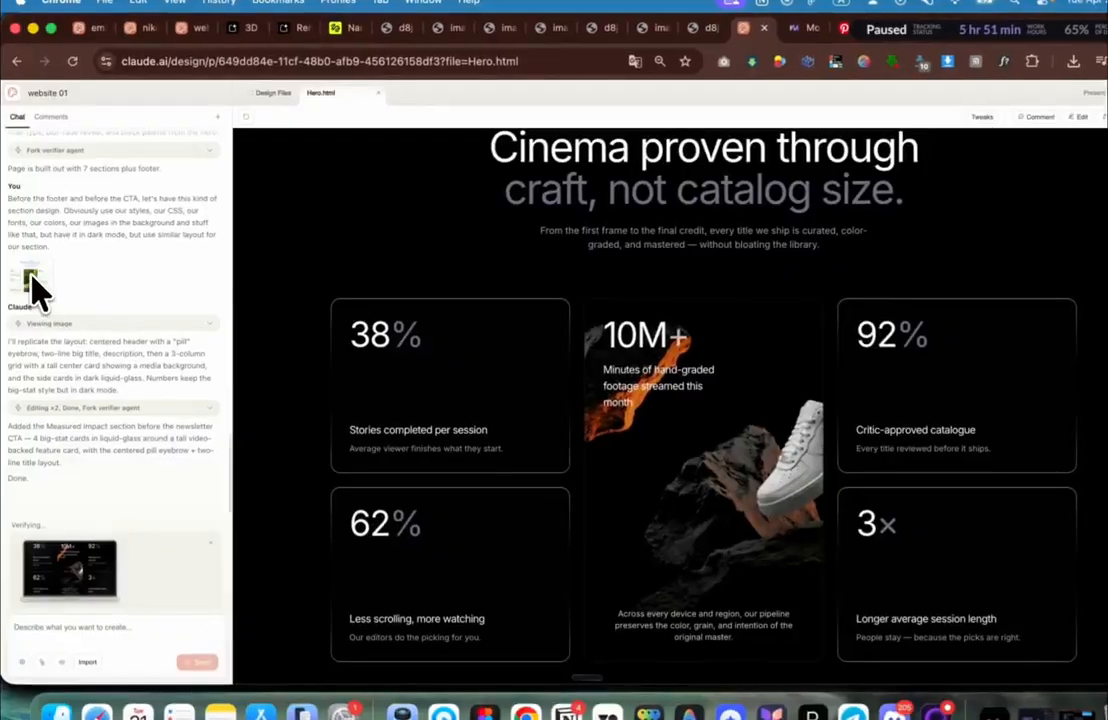
scroll(716, 382, down, 3)
scroll(722, 384, up, 2)
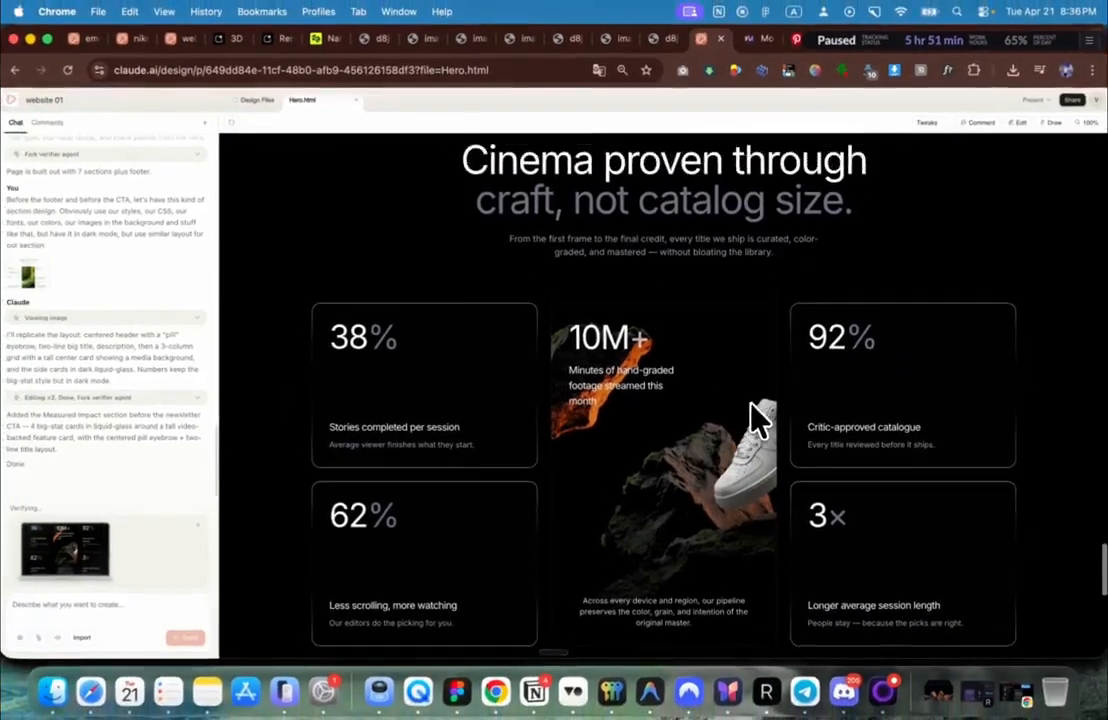
scroll(740, 400, up, 2)
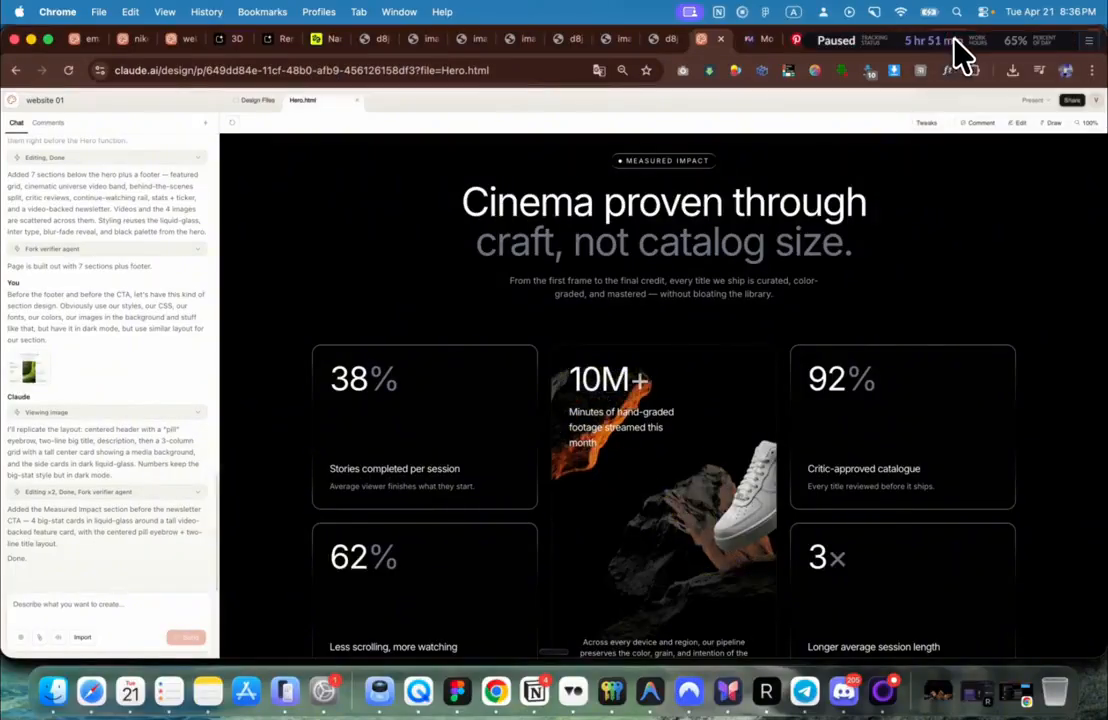
scroll(705, 410, down, 3)
scroll(705, 410, down, 2)
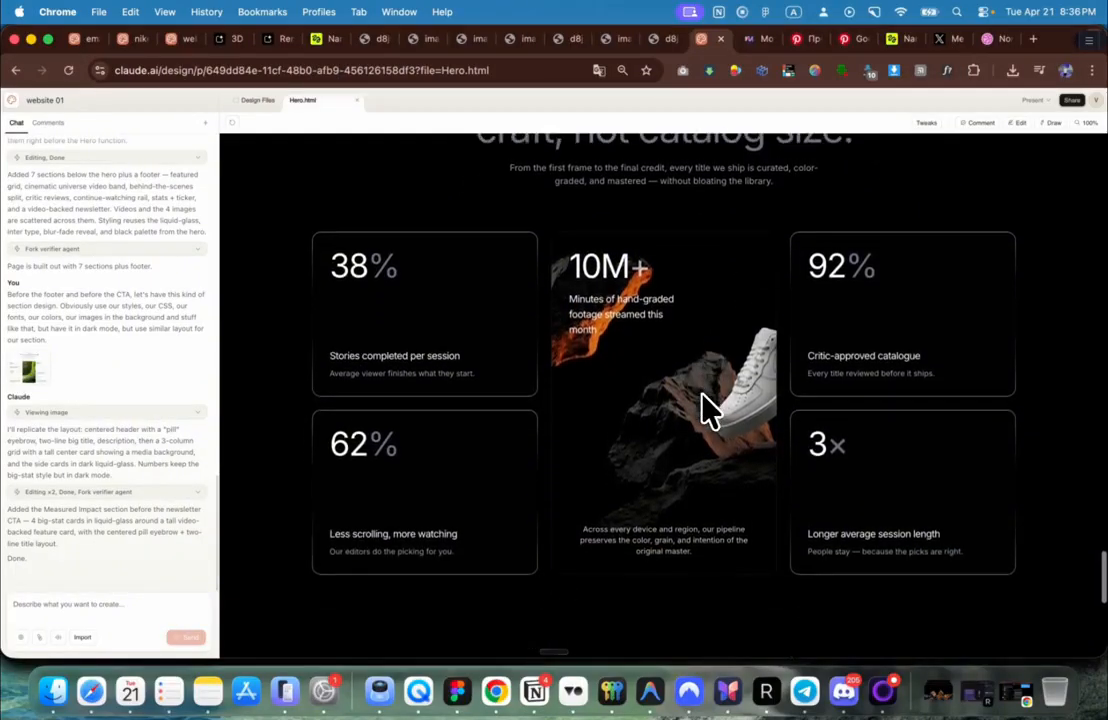
Step: Open the Google Stitch vs Claude video from the X profile's Media posts
click(945, 44)
click(158, 487)
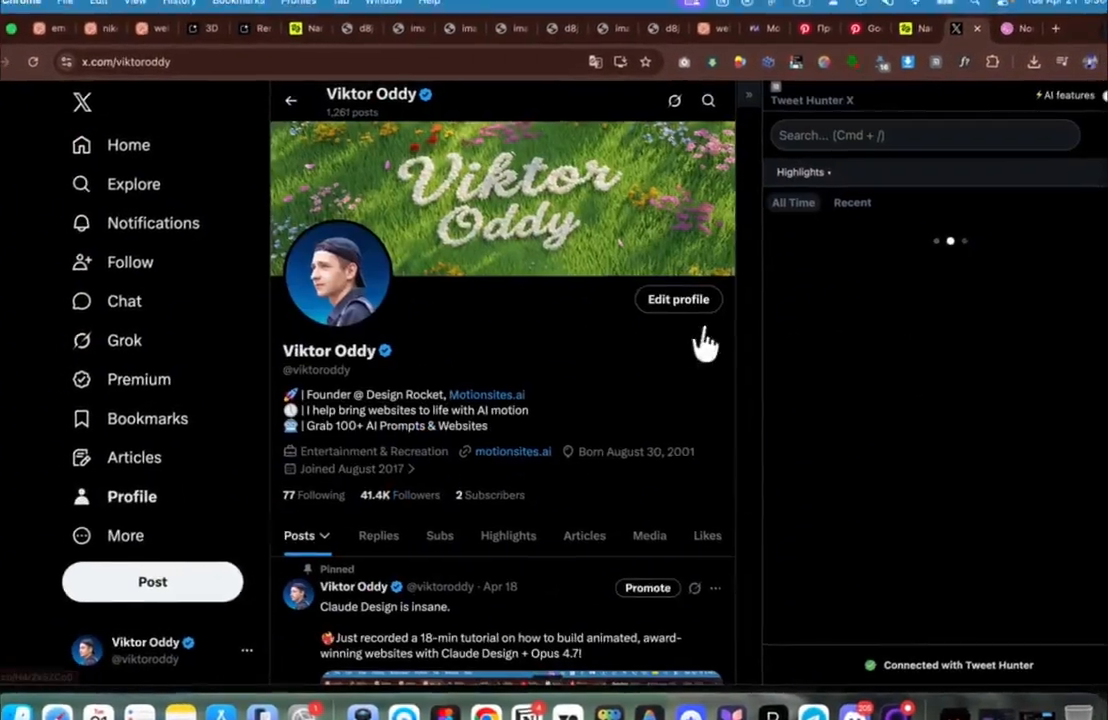
scroll(715, 325, down, 3)
click(650, 197)
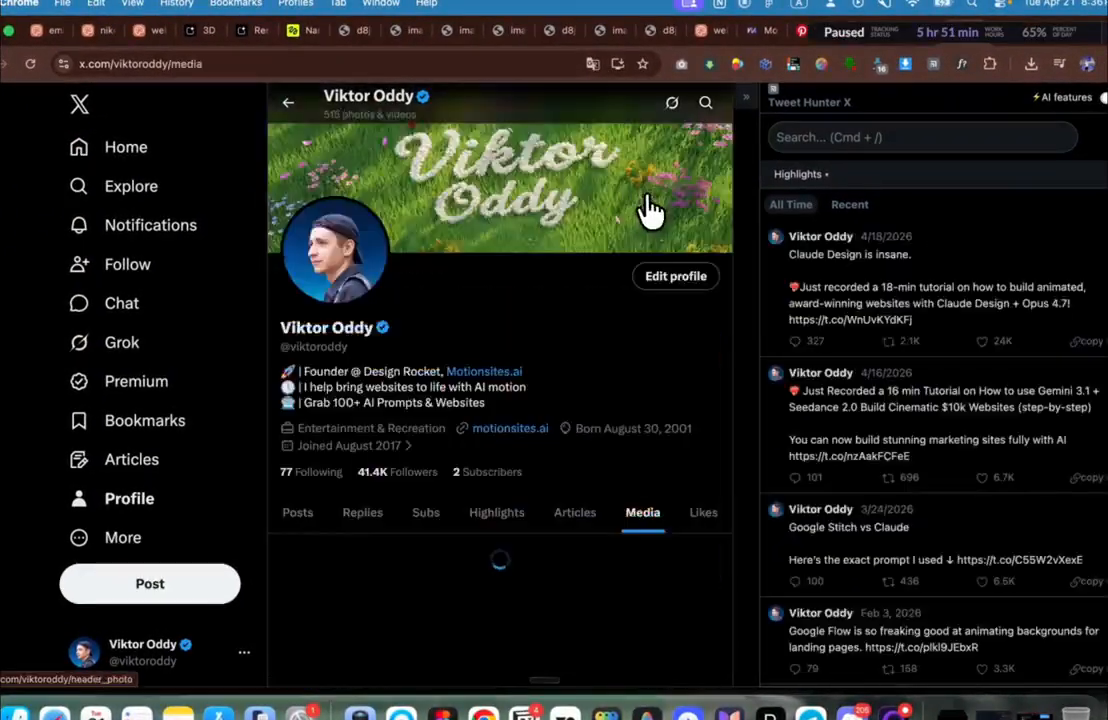
scroll(645, 395, down, 5)
scroll(544, 408, down, 10)
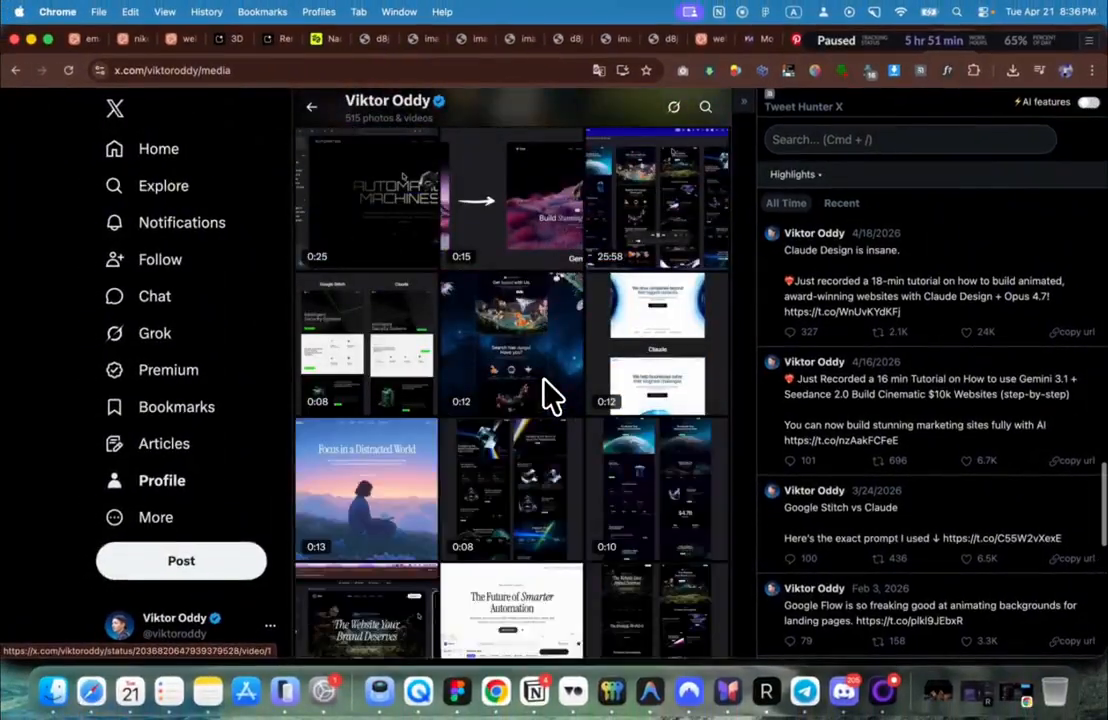
scroll(550, 393, down, 10)
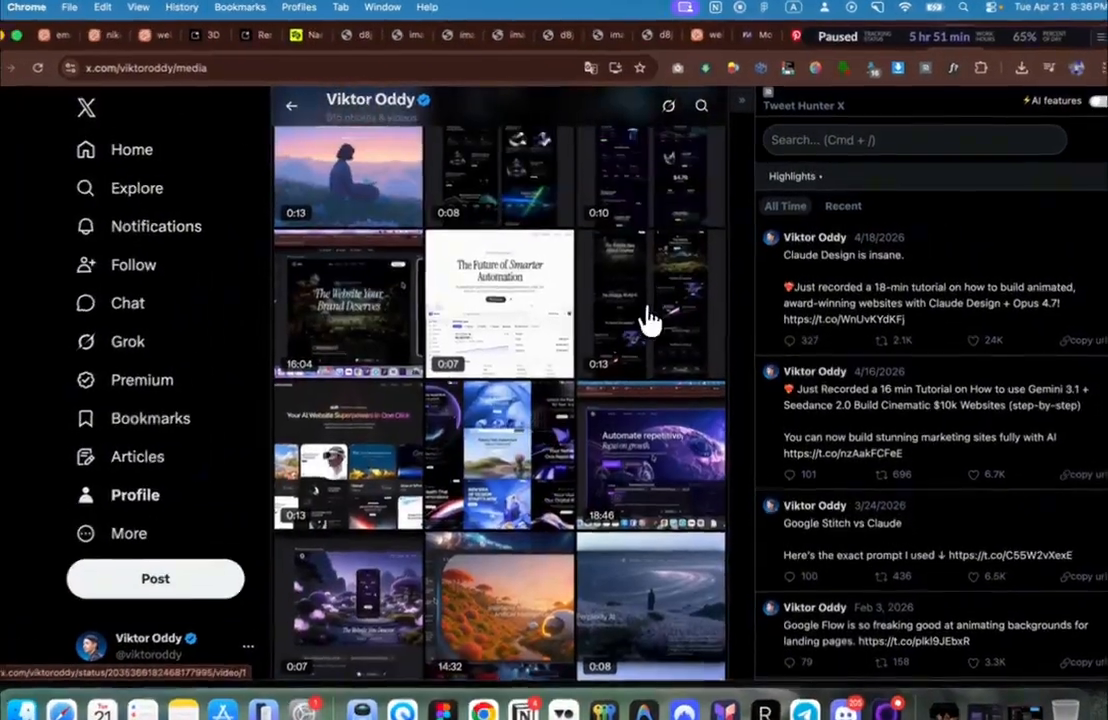
click(650, 318)
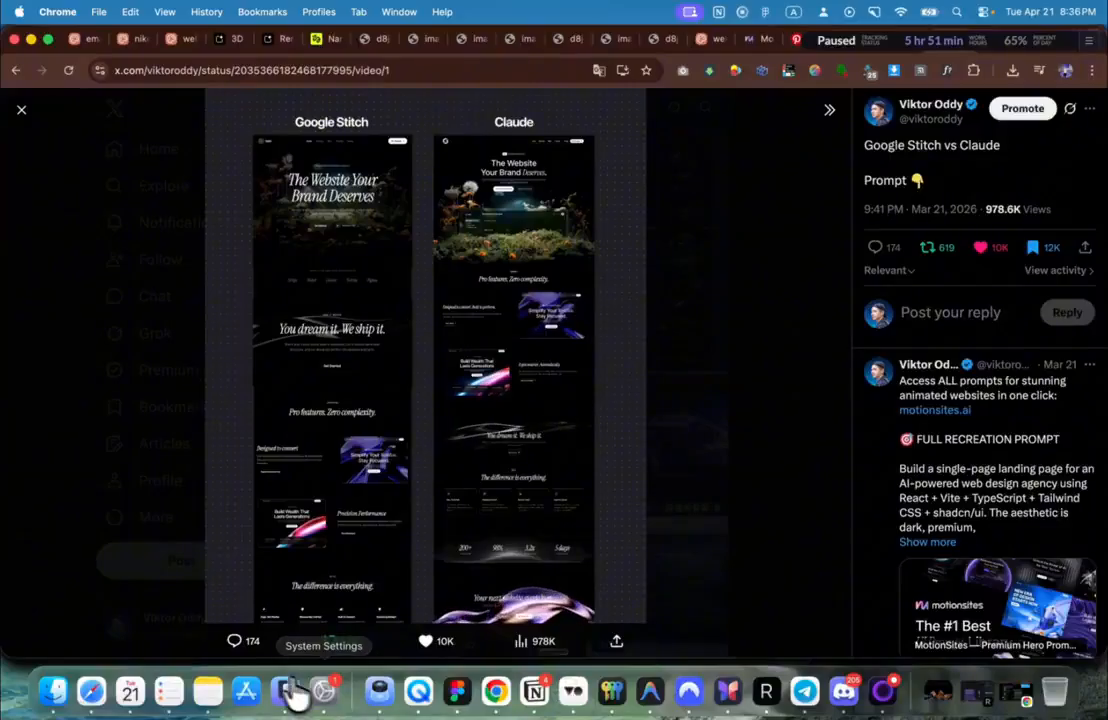
Step: Draw a new 1080 × 1920 frame in Figma
click(450, 695)
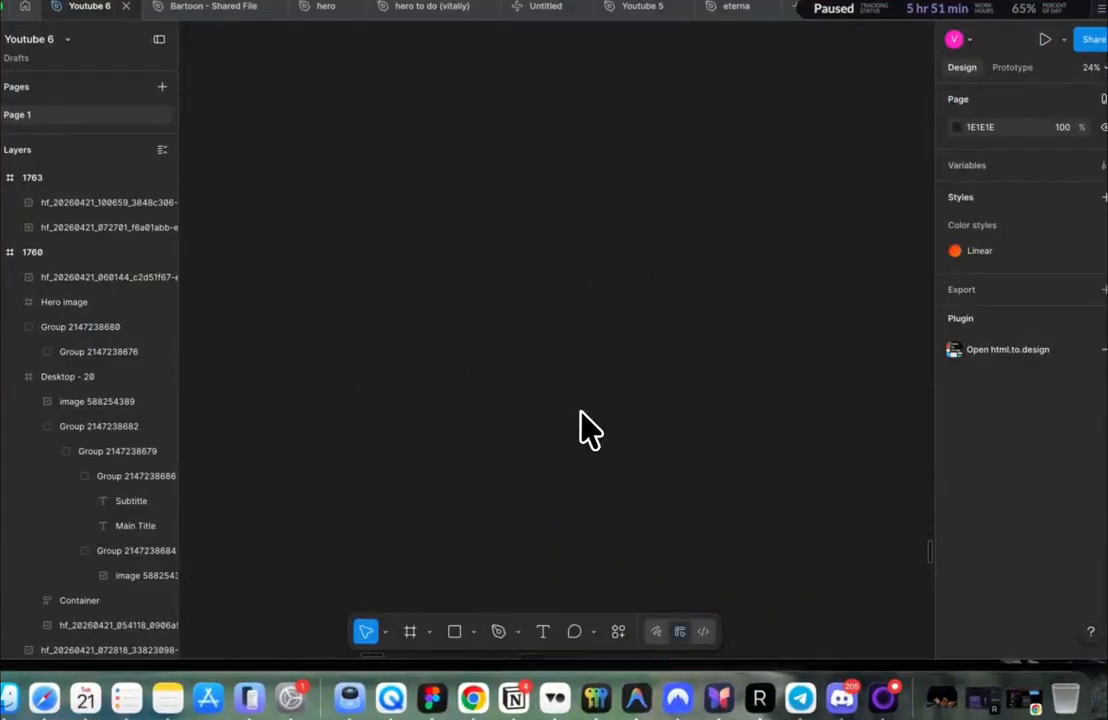
key(f)
drag(518, 146, 843, 557)
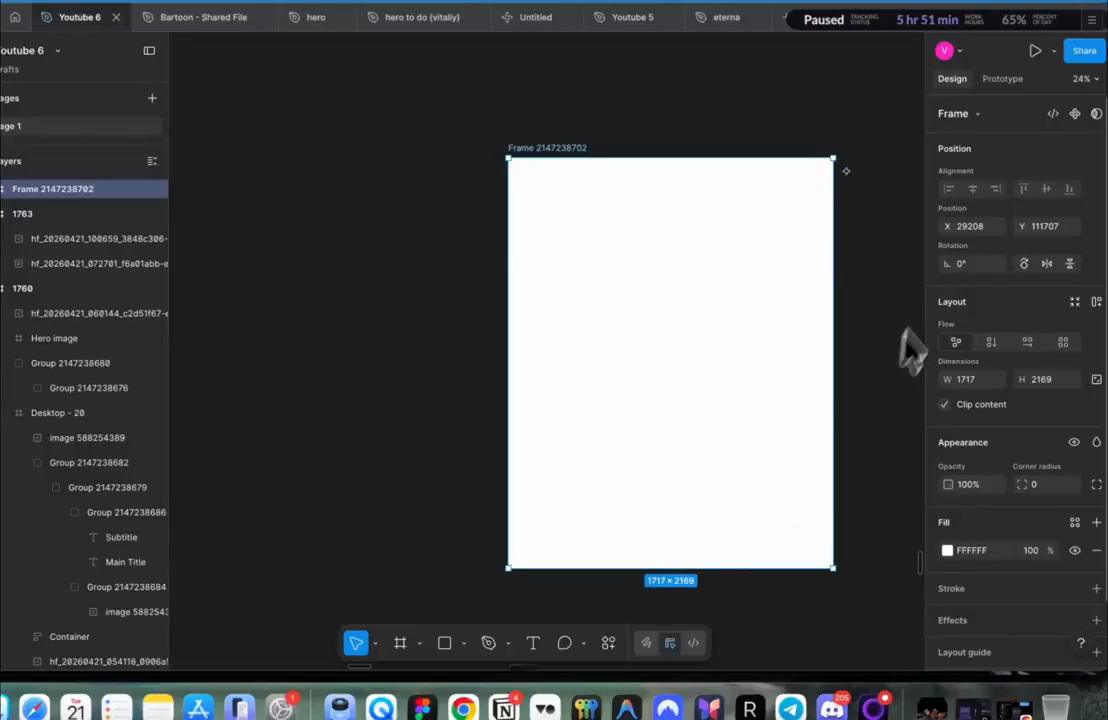
click(972, 378)
text(1080)
key(Tab)
text(1920)
key(Return)
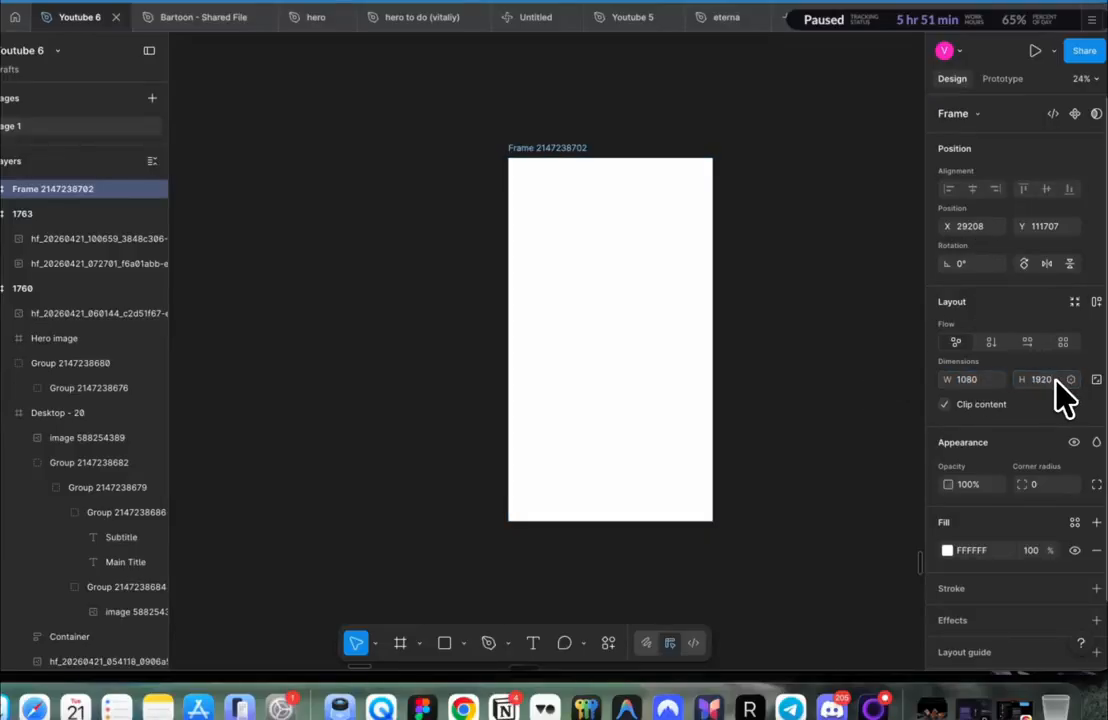
Step: Paste the rotated rocks image into the frame, enlarge it to cover, and fill the frame black
scroll(683, 355, right, 6)
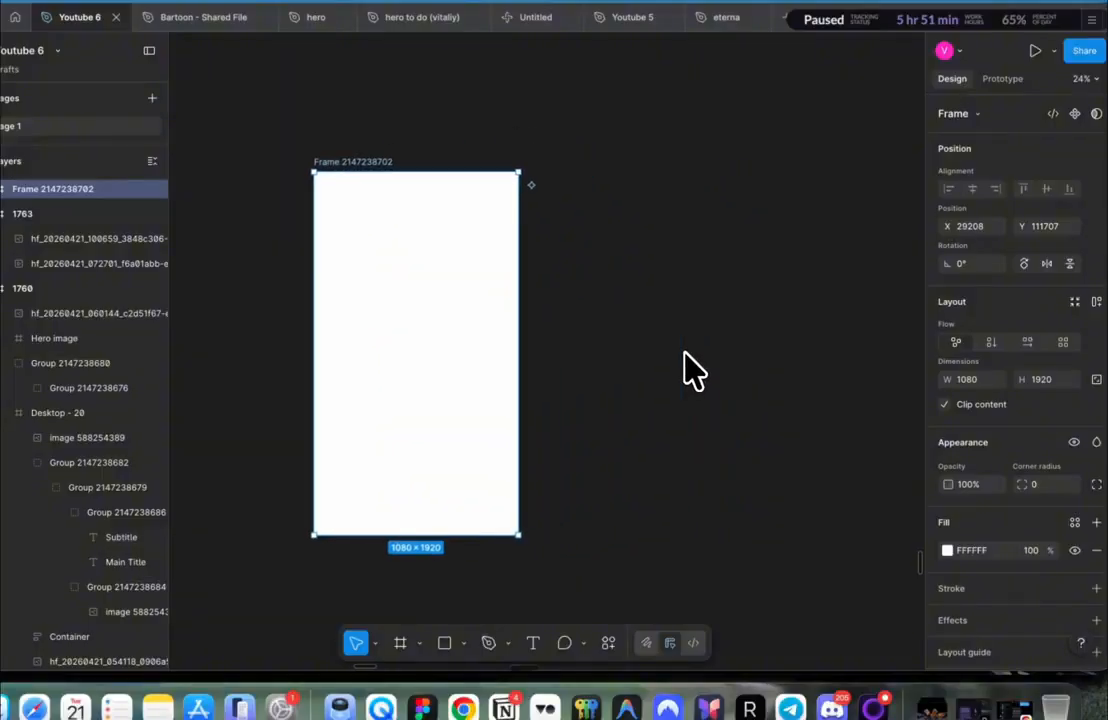
click(357, 340)
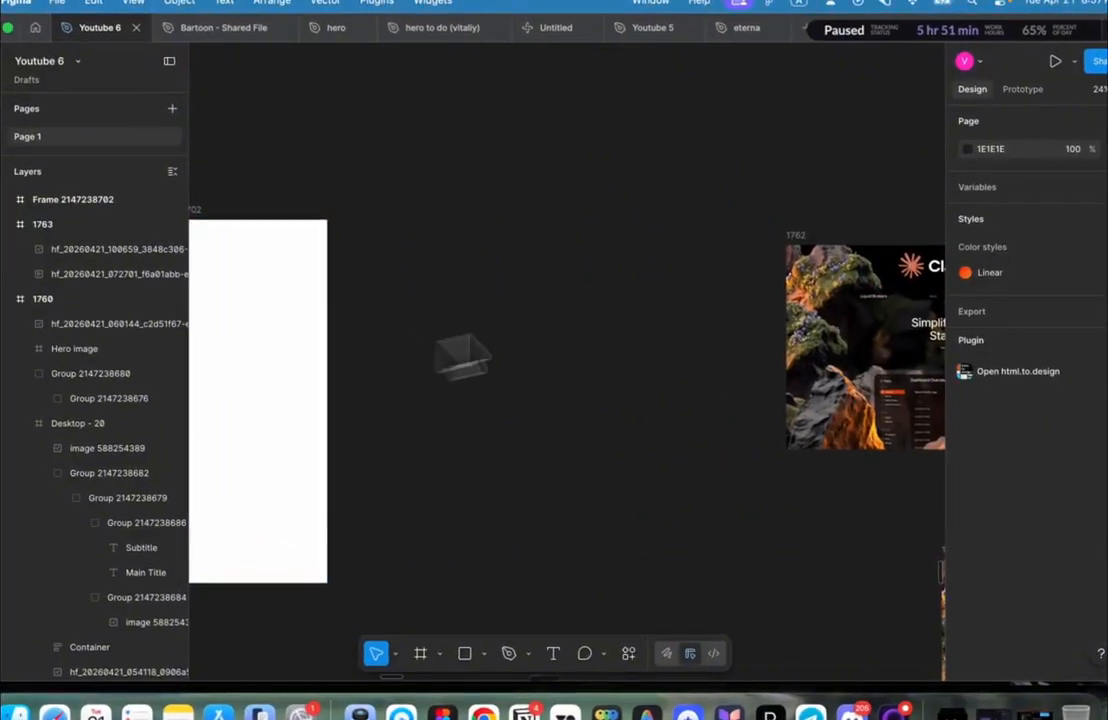
click(826, 241)
scroll(620, 263, left, 6)
click(624, 286)
key(super+v)
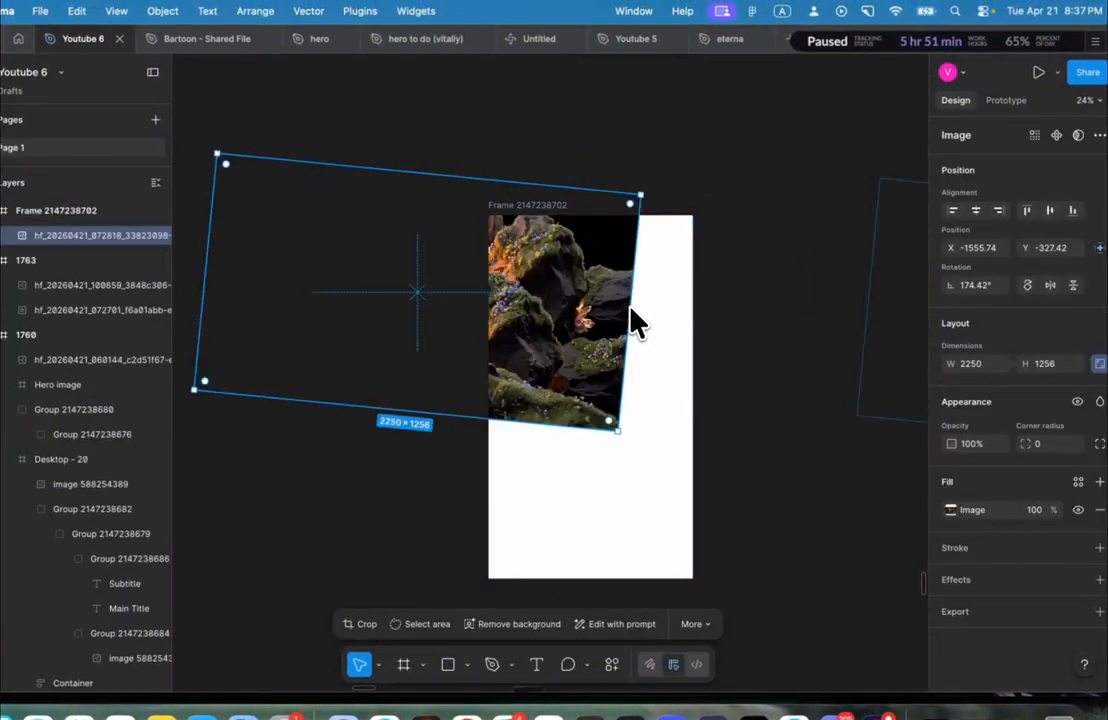
drag(630, 308, 807, 329)
drag(662, 235, 645, 368)
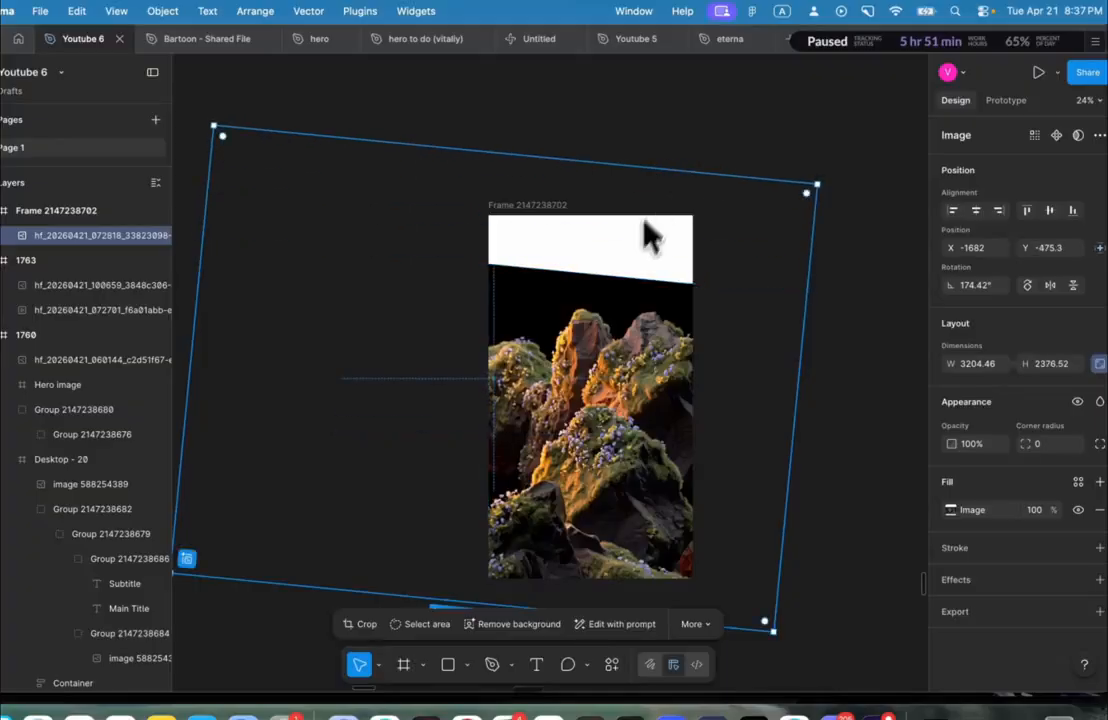
key(Escape)
key(i)
click(630, 300)
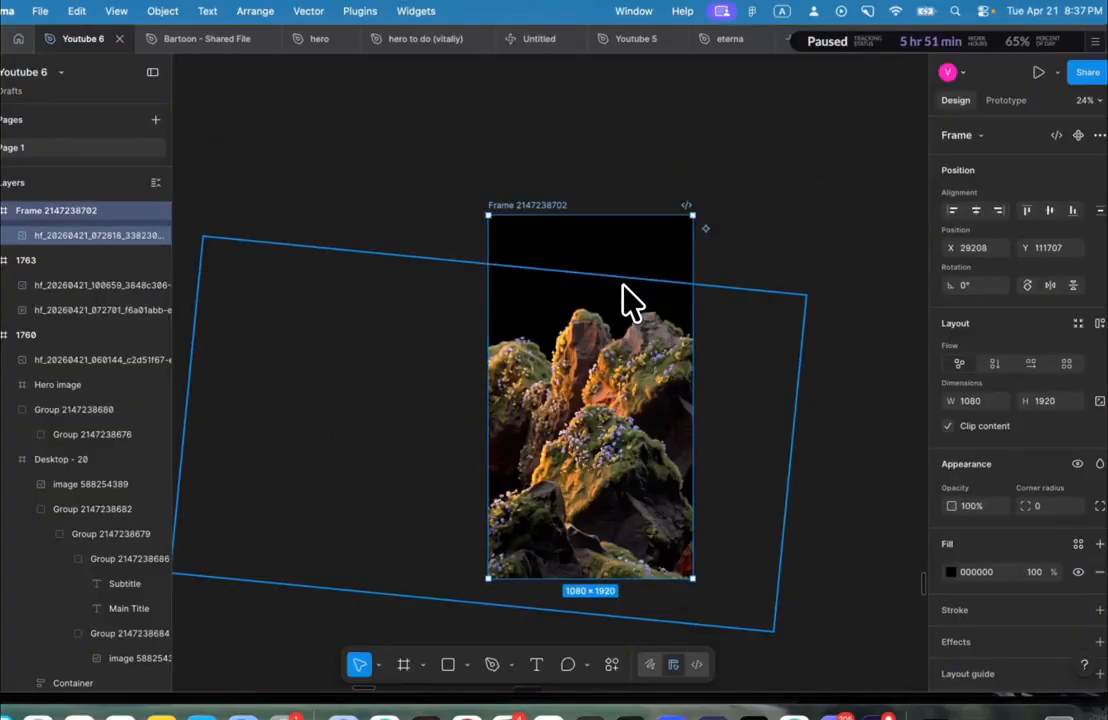
key(super+Tab)
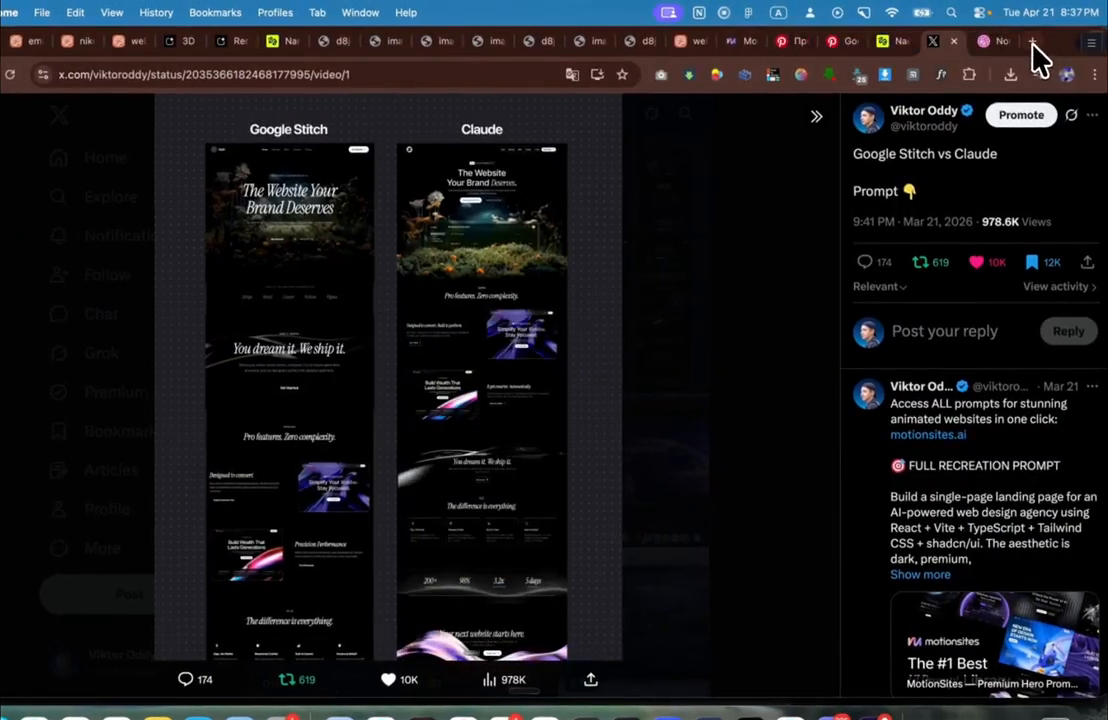
Step: Search Google for 'google stitch' in a new tab and view image results
click(1033, 43)
text(google stich)
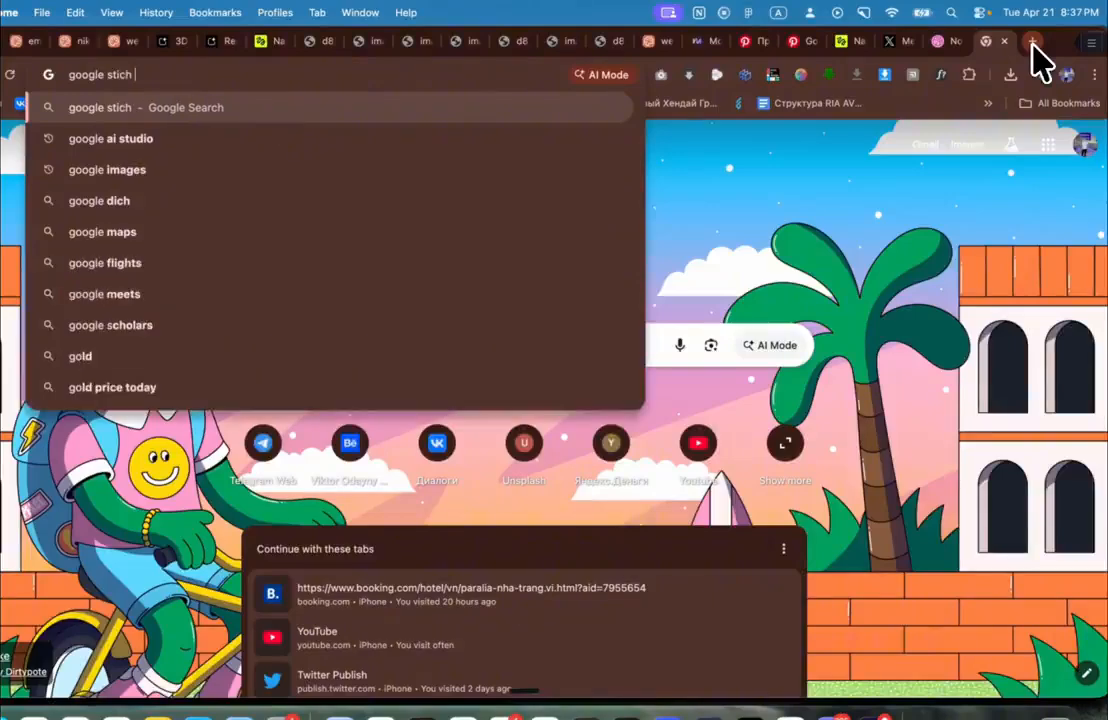
key(Return)
click(242, 183)
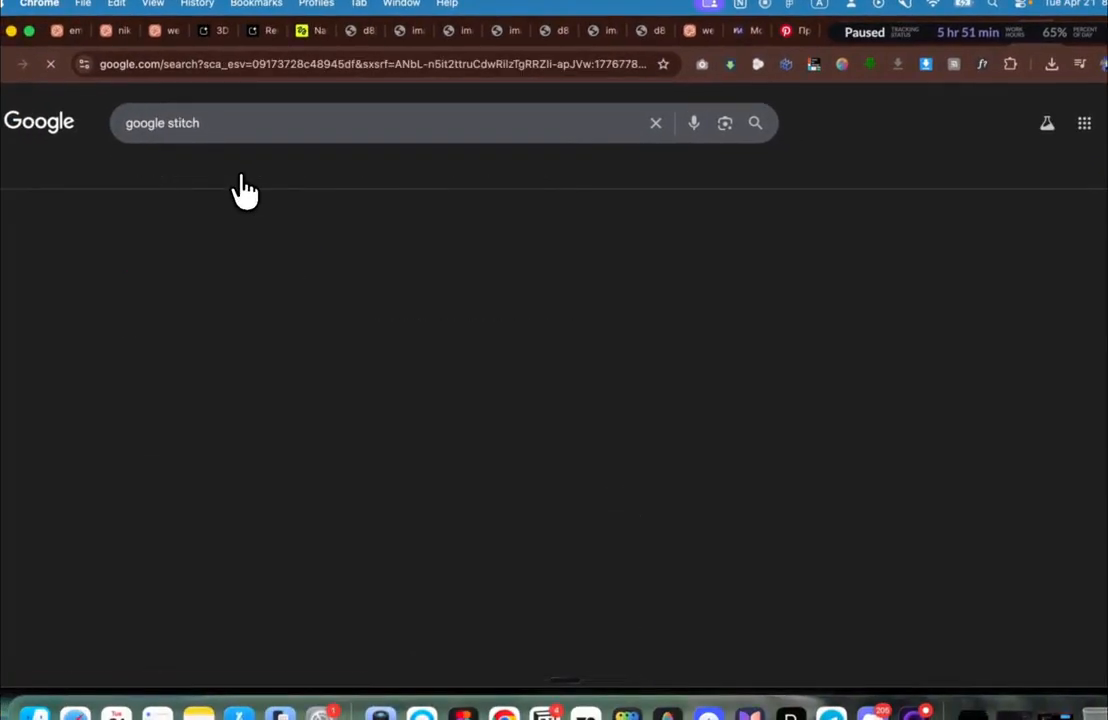
scroll(215, 335, down, 5)
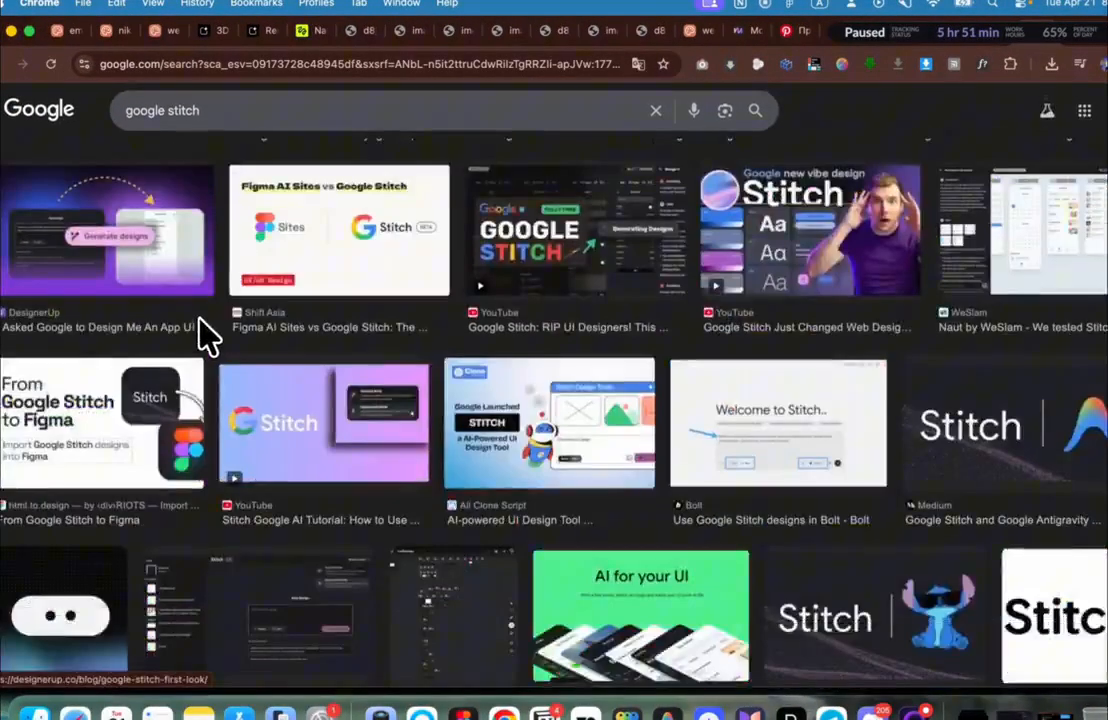
Step: Refine the image search to 'google stitch ui' and preview the TechCrunch Stitch screenshot
click(265, 127)
key(Return)
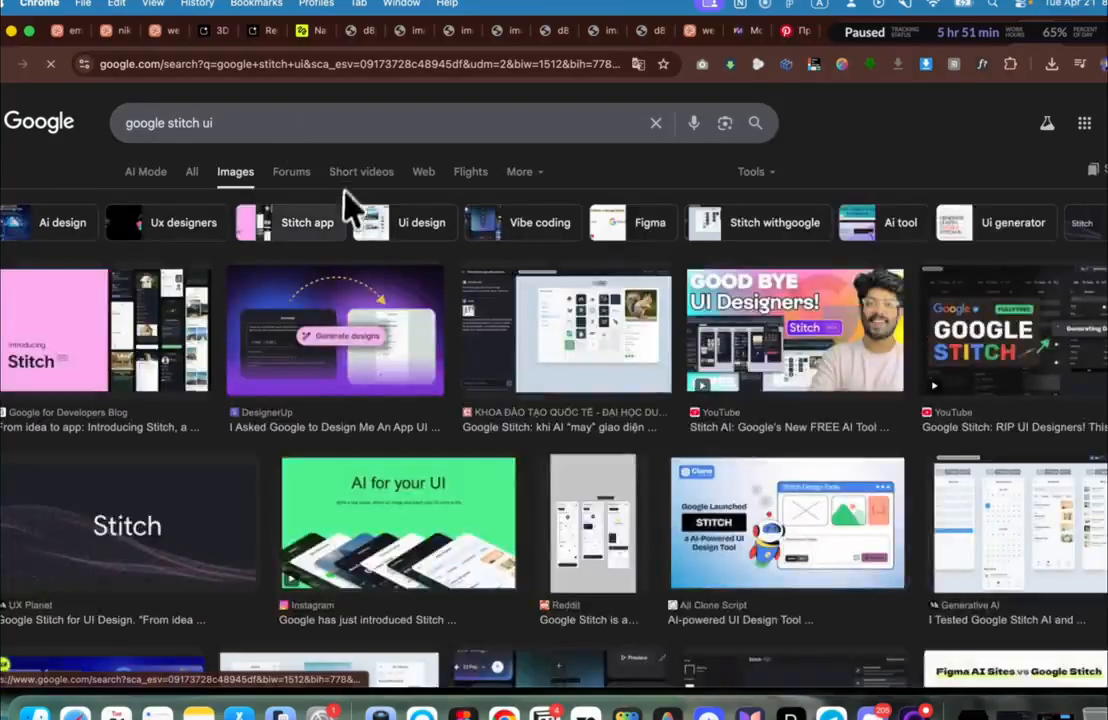
scroll(326, 289, down, 5)
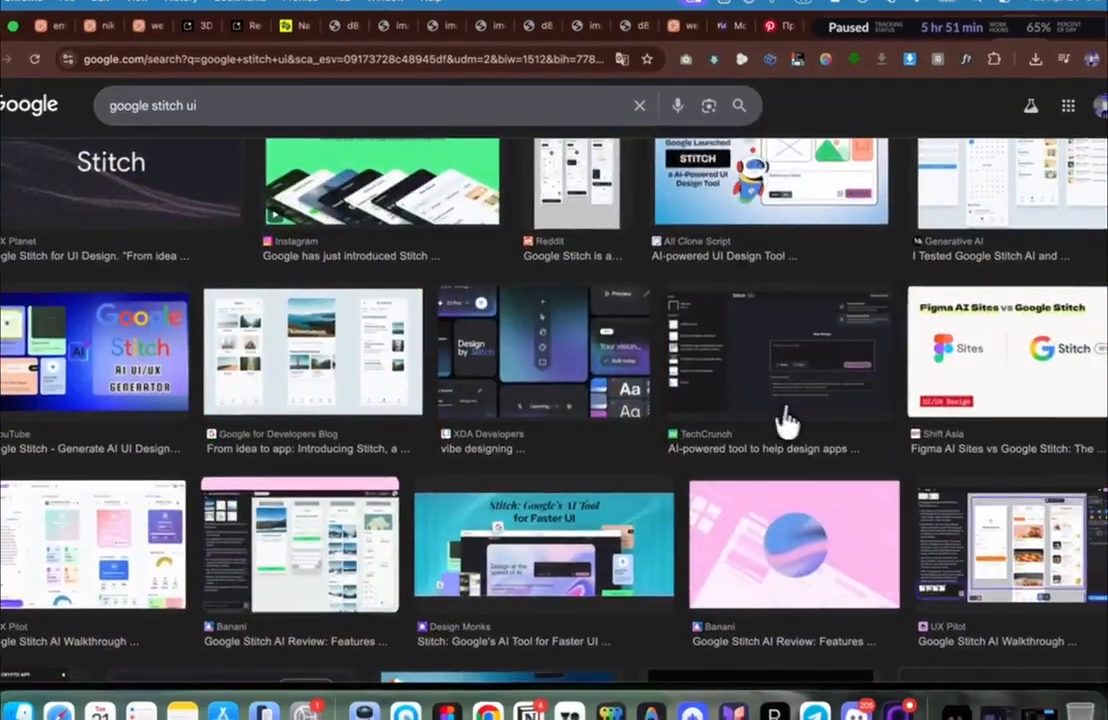
click(795, 395)
scroll(917, 279, up, 4)
scroll(920, 277, down, 4)
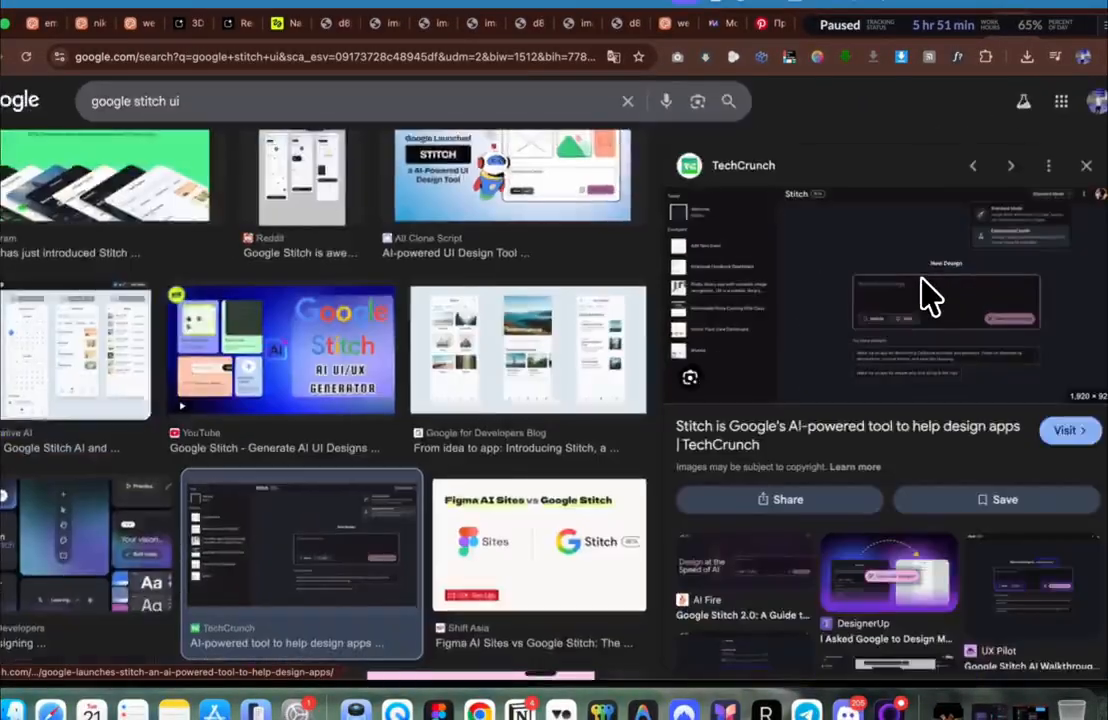
scroll(901, 290, up, 2)
scroll(905, 312, down, 3)
scroll(895, 310, up, 3)
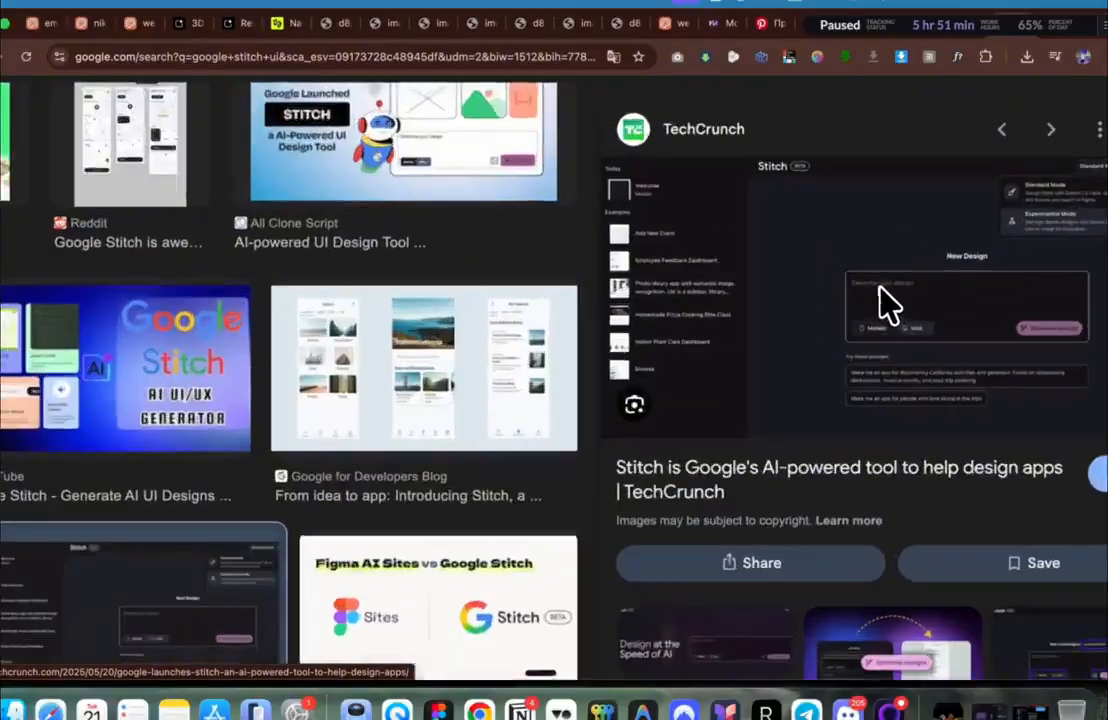
Step: Select the rock image inside the tall Figma frame, then return to Chrome's Google Images results
key(super+Tab)
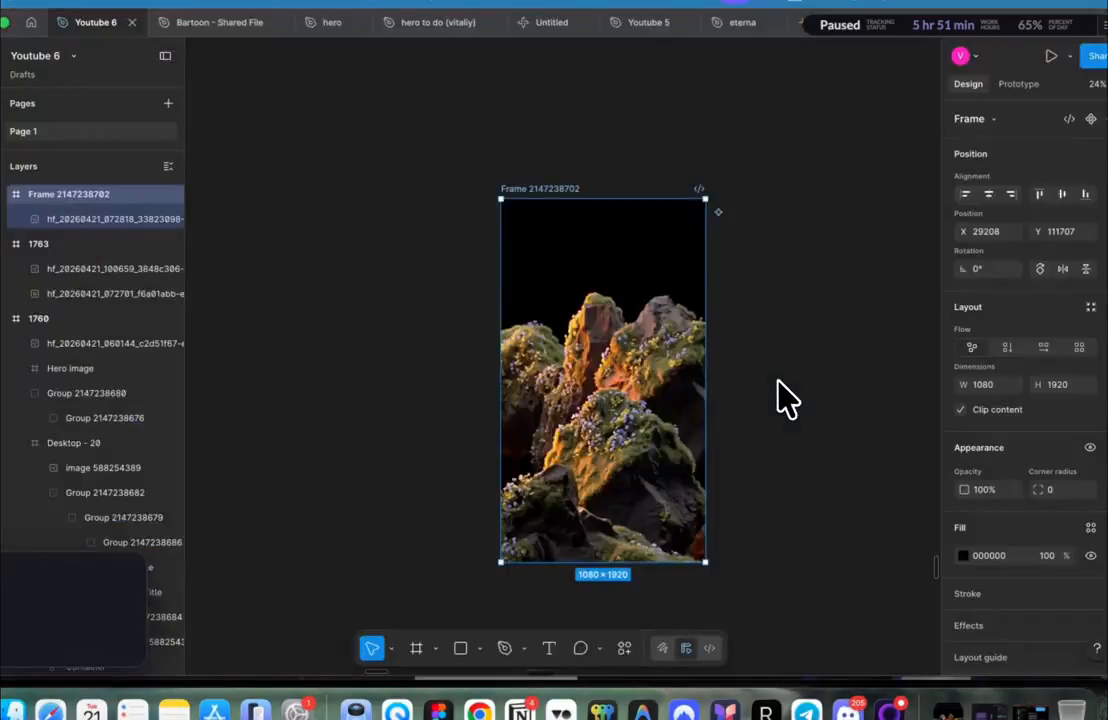
click(680, 320)
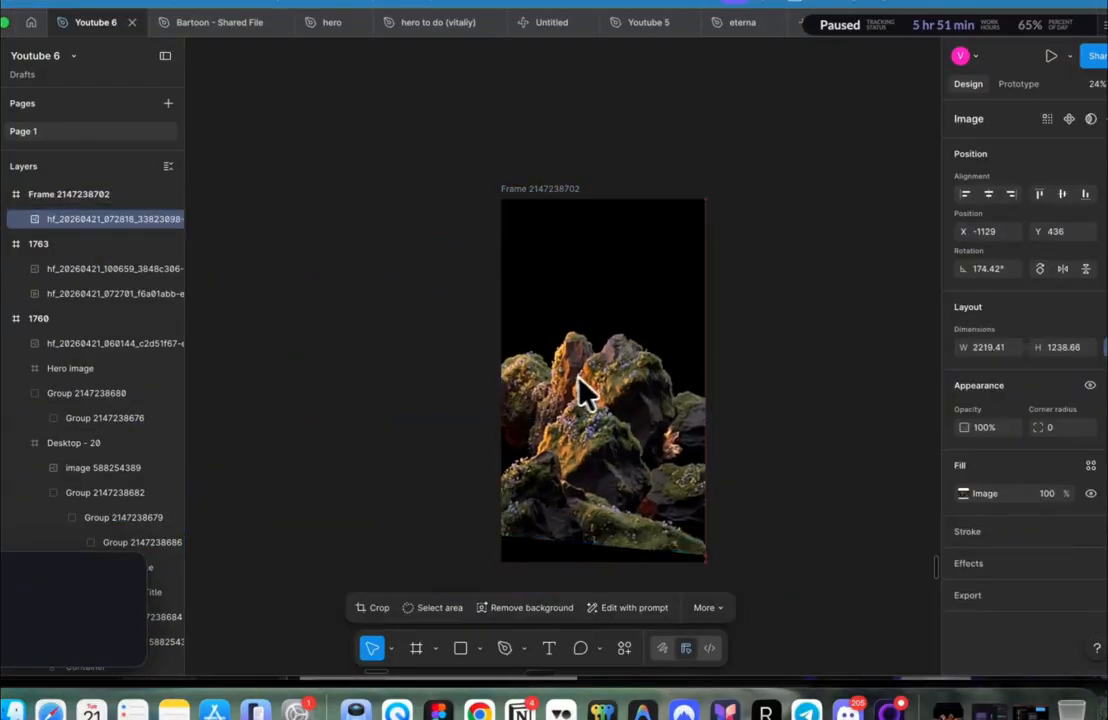
key(super+Tab)
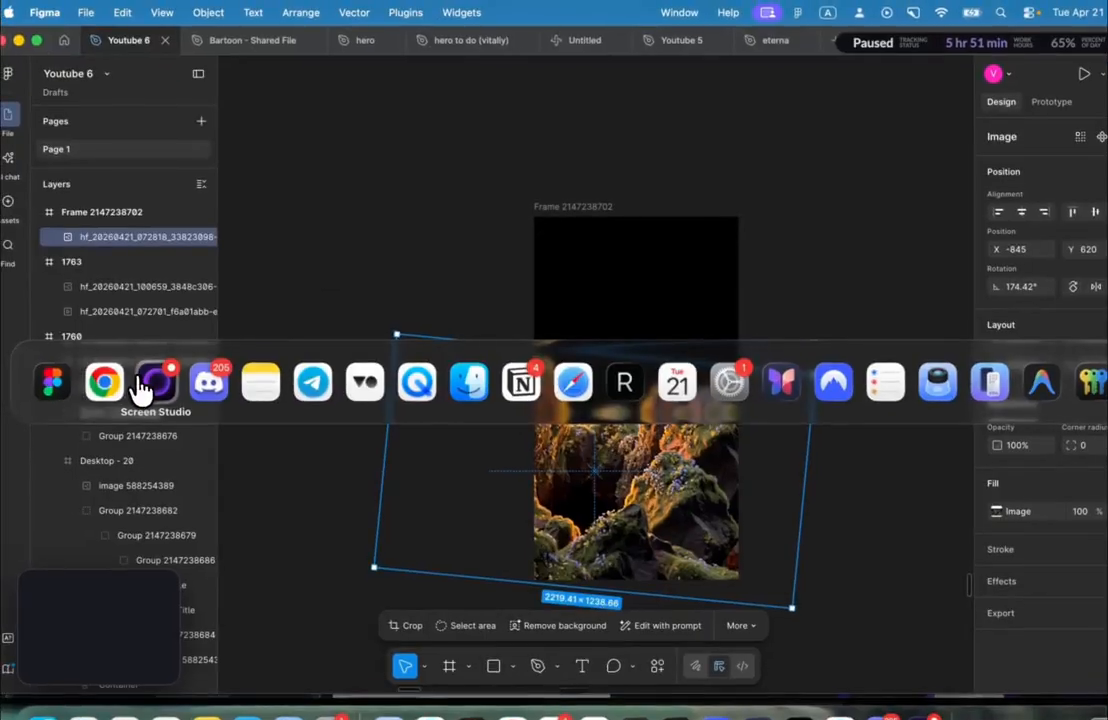
click(158, 385)
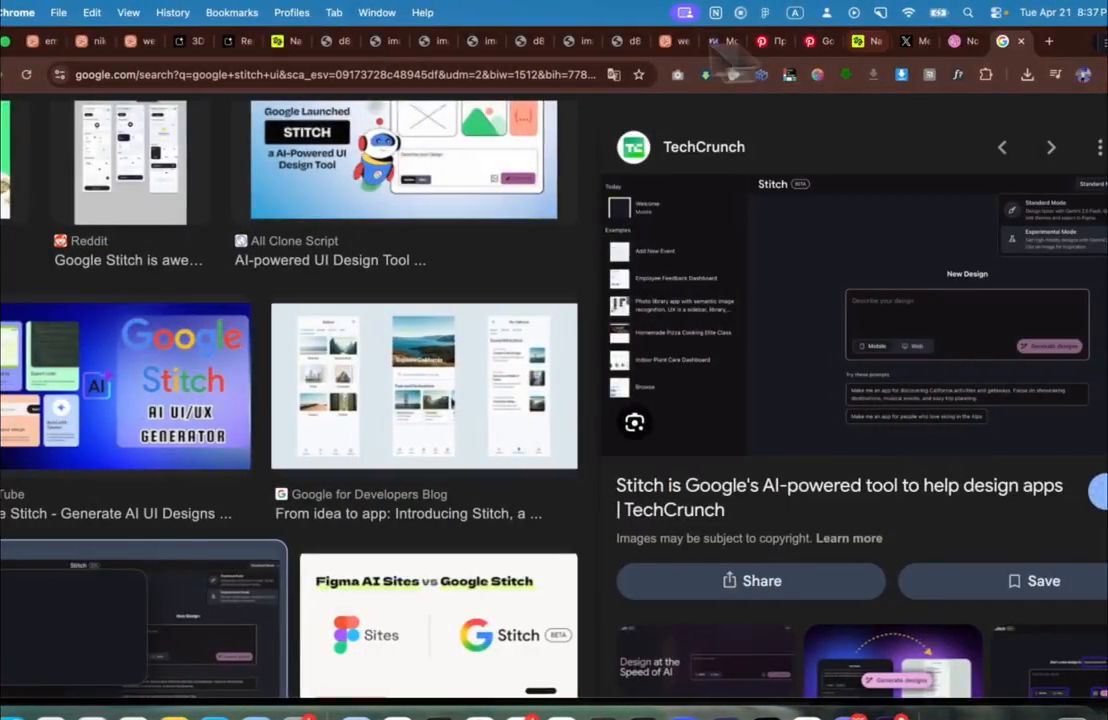
Step: Zoom out the LUMEN design and record a short CleanShot video of its hero
click(142, 42)
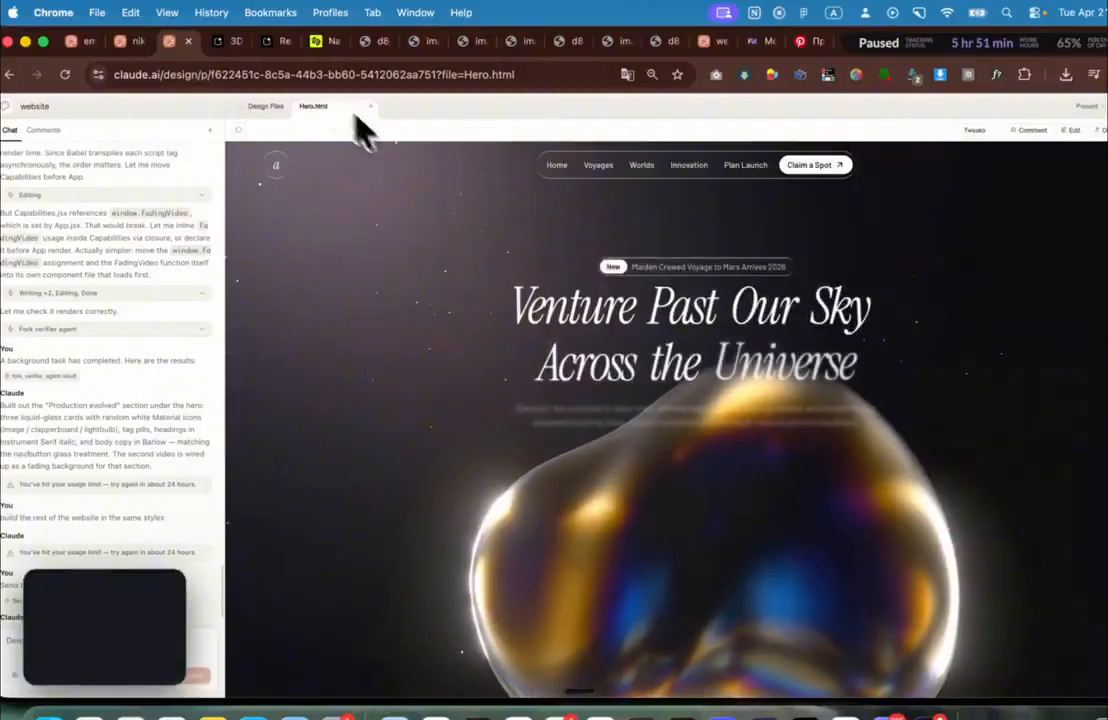
click(716, 42)
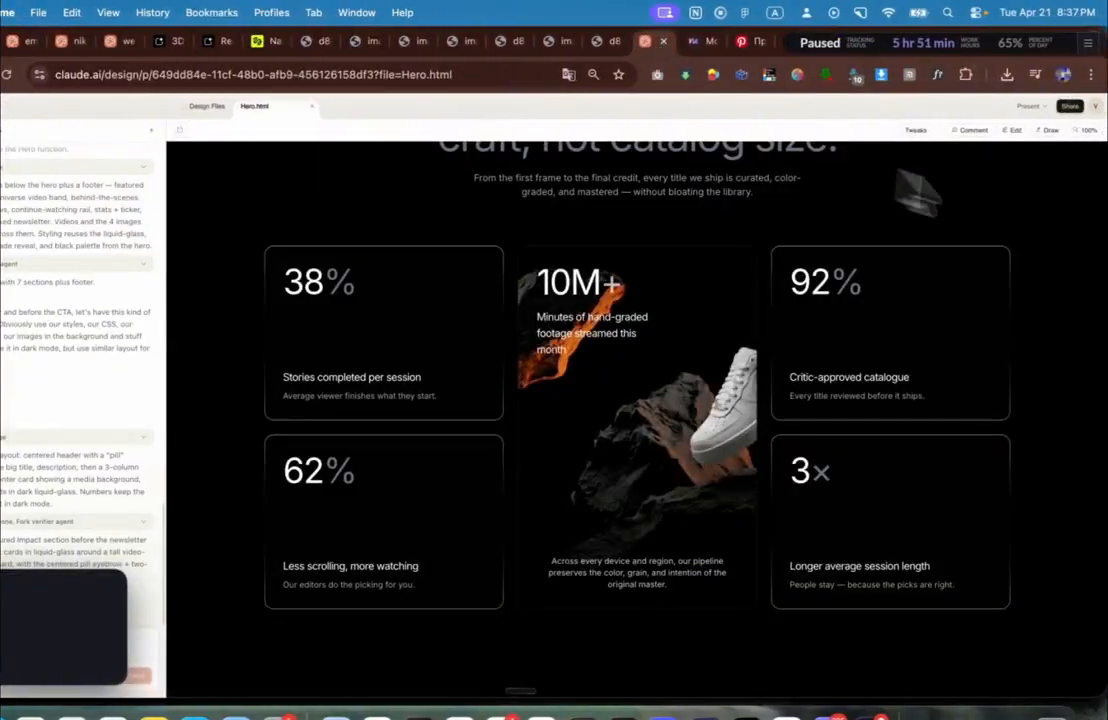
scroll(1076, 230, up, 15)
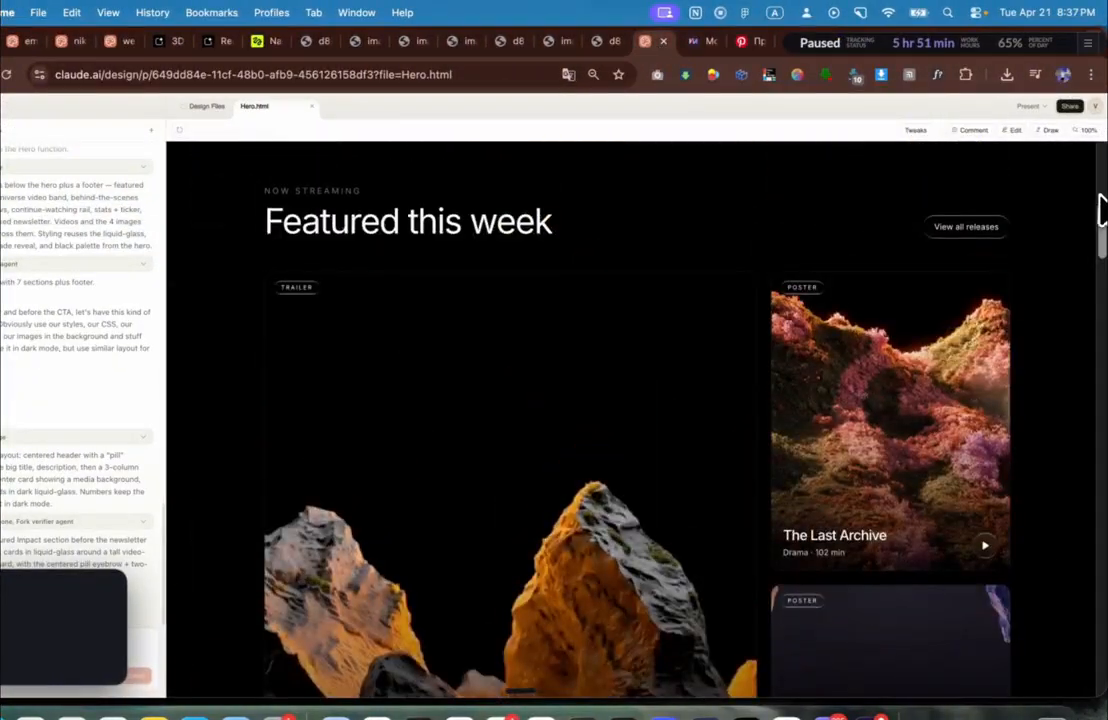
scroll(1100, 210, up, 10)
key(super+minus)
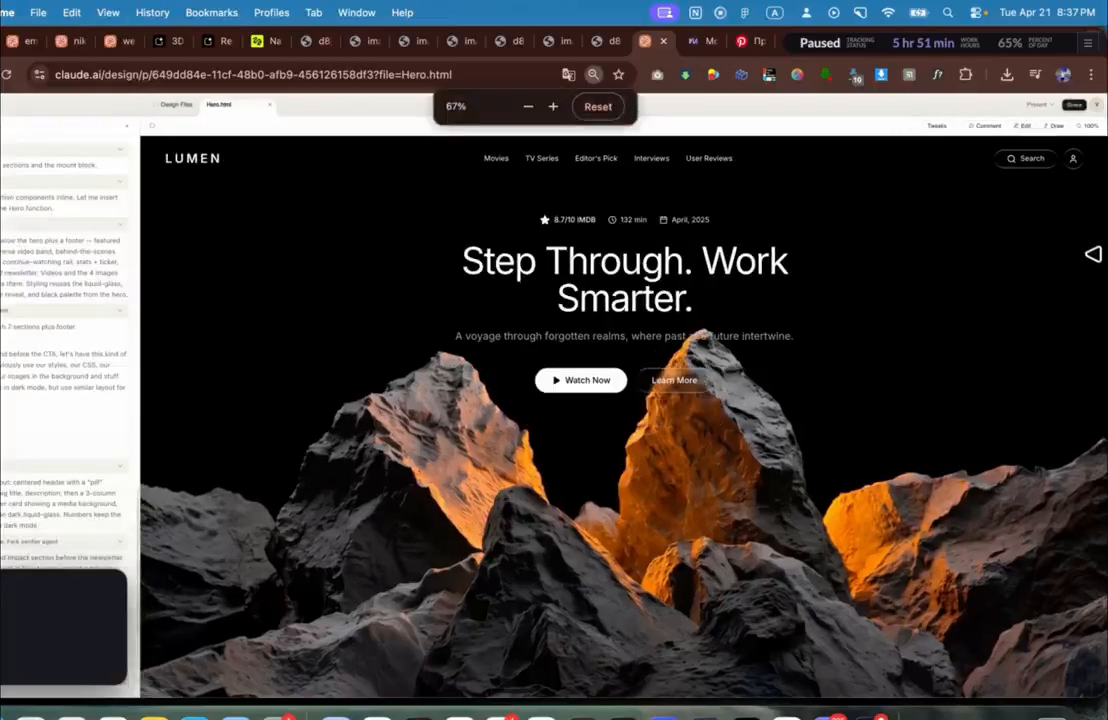
click(860, 13)
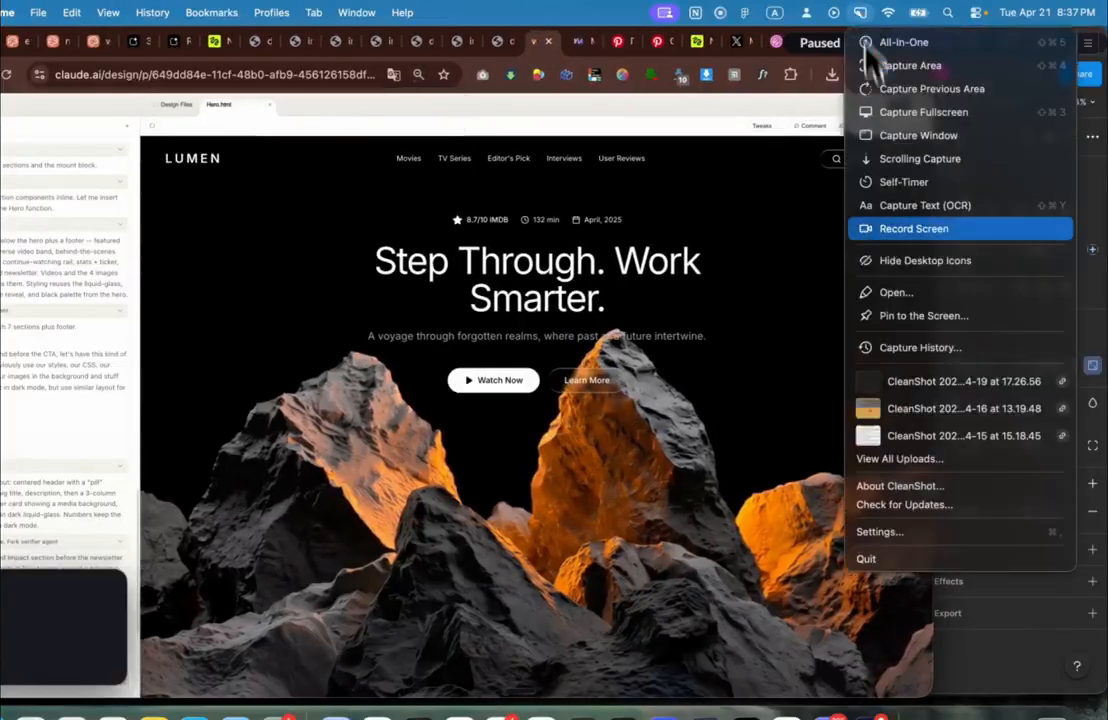
click(891, 234)
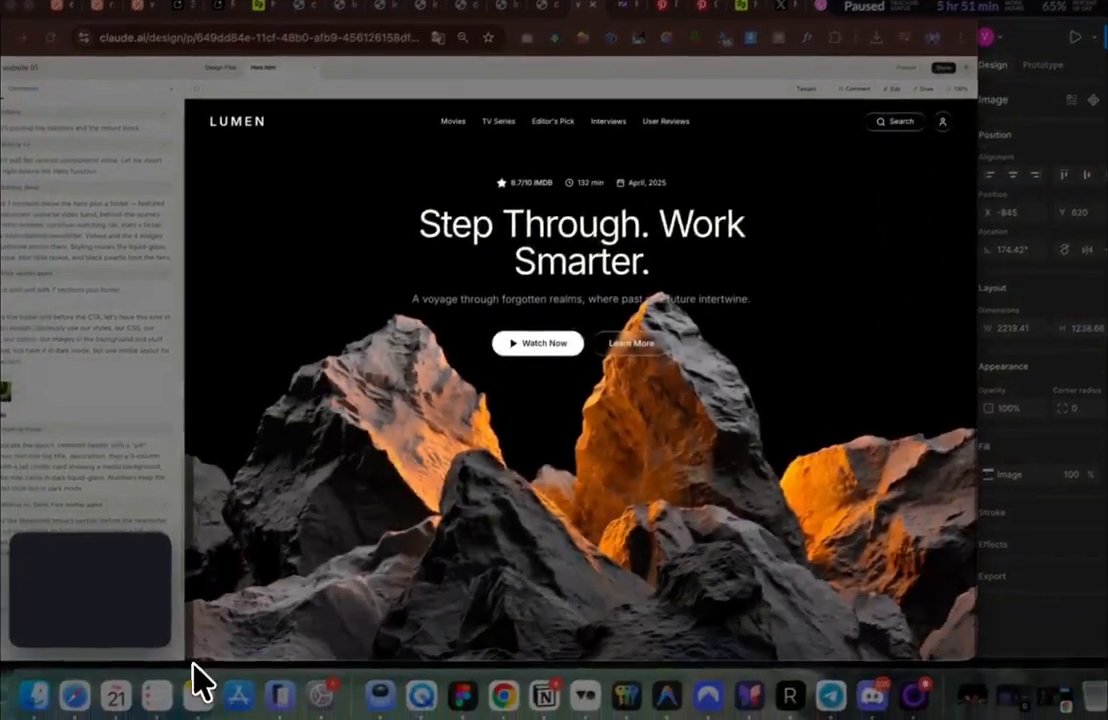
drag(193, 662, 188, 658)
click(508, 433)
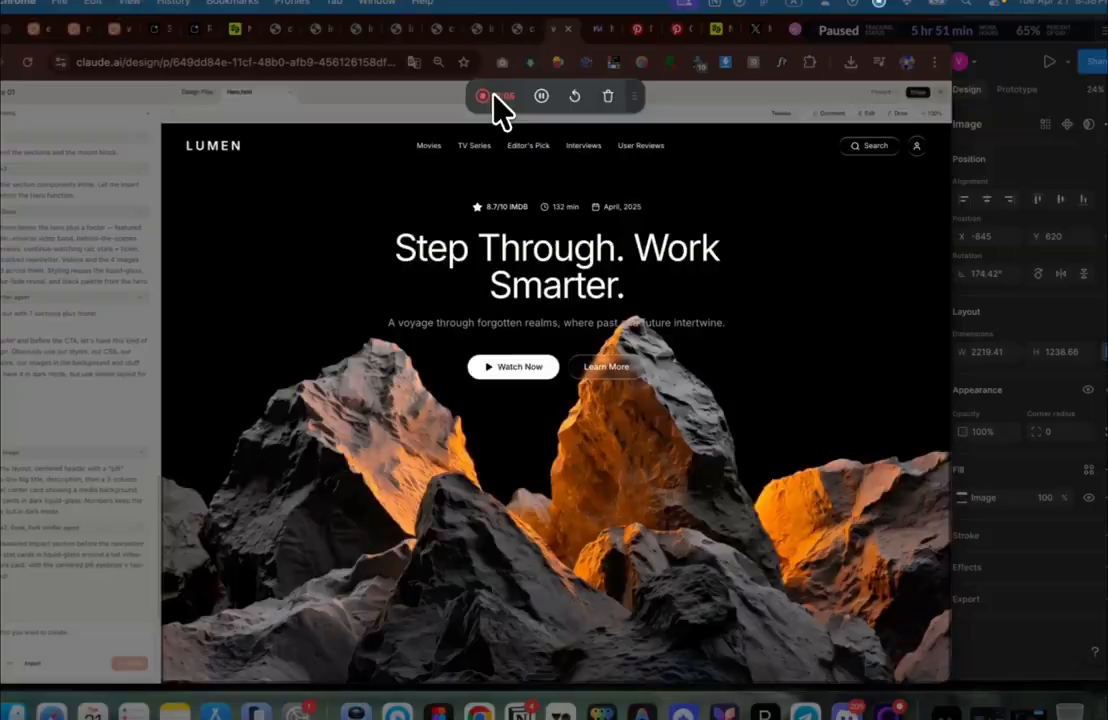
click(499, 102)
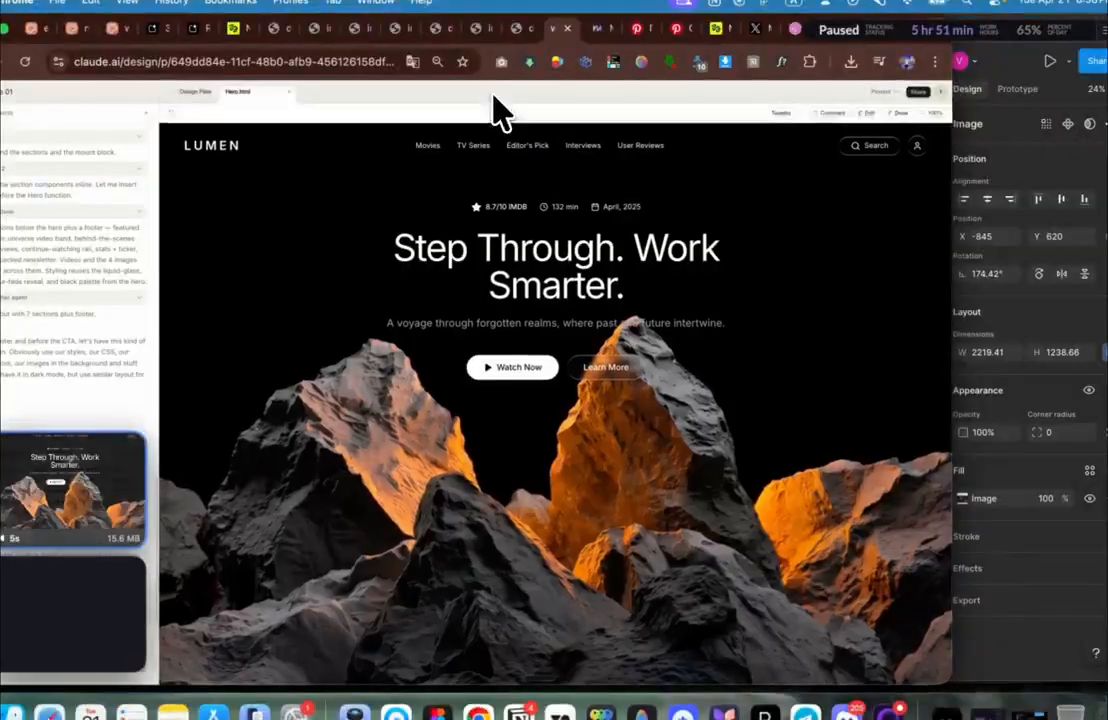
Step: Screenshot the 'Featured this week' and 'Stories that step through the frame' sections
scroll(527, 242, down, 6)
scroll(537, 248, up, 2)
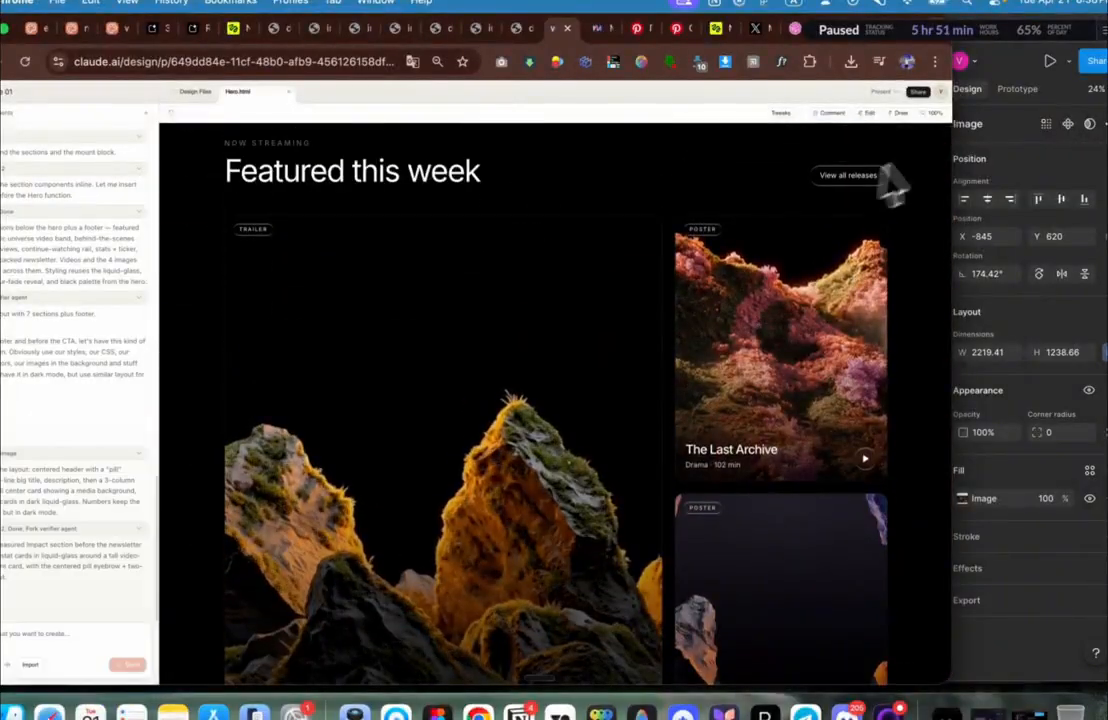
drag(934, 129, 167, 658)
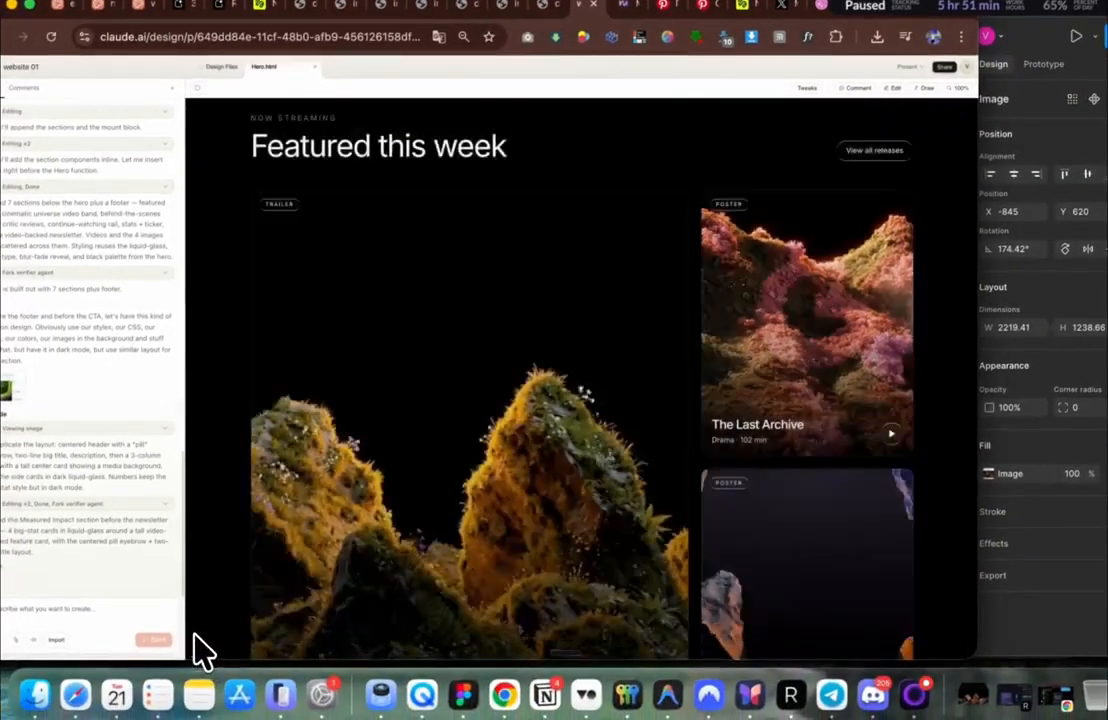
scroll(411, 547, down, 5)
scroll(445, 540, down, 5)
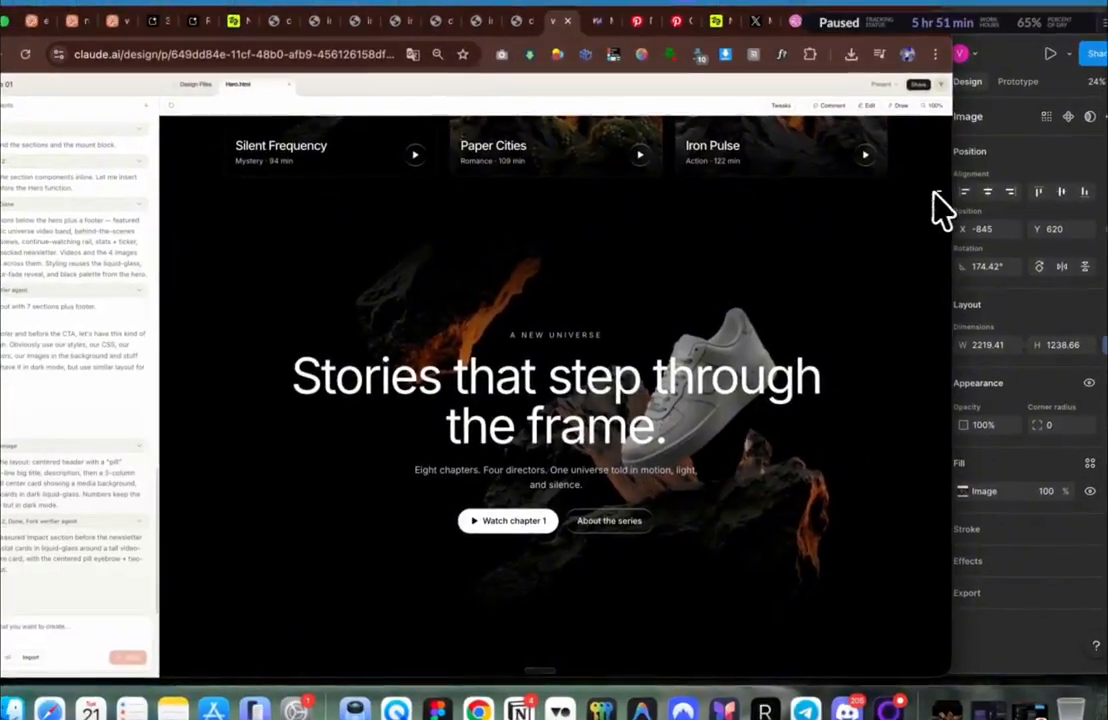
key(super+shift+4)
drag(953, 182, 175, 650)
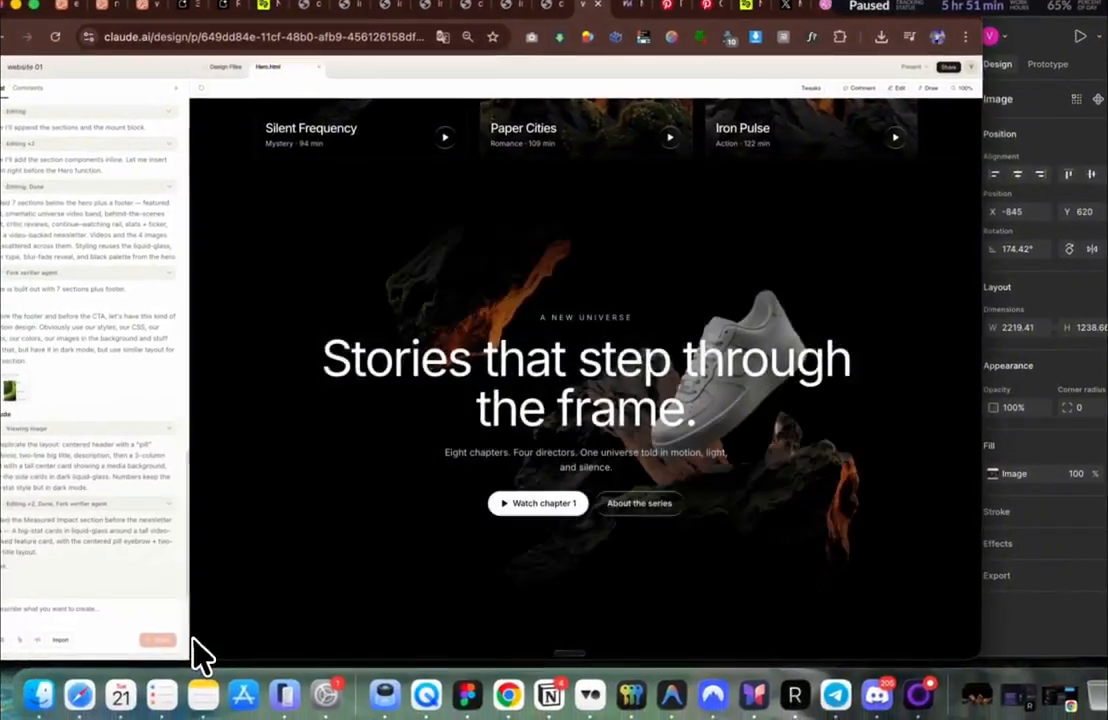
key(super+Tab)
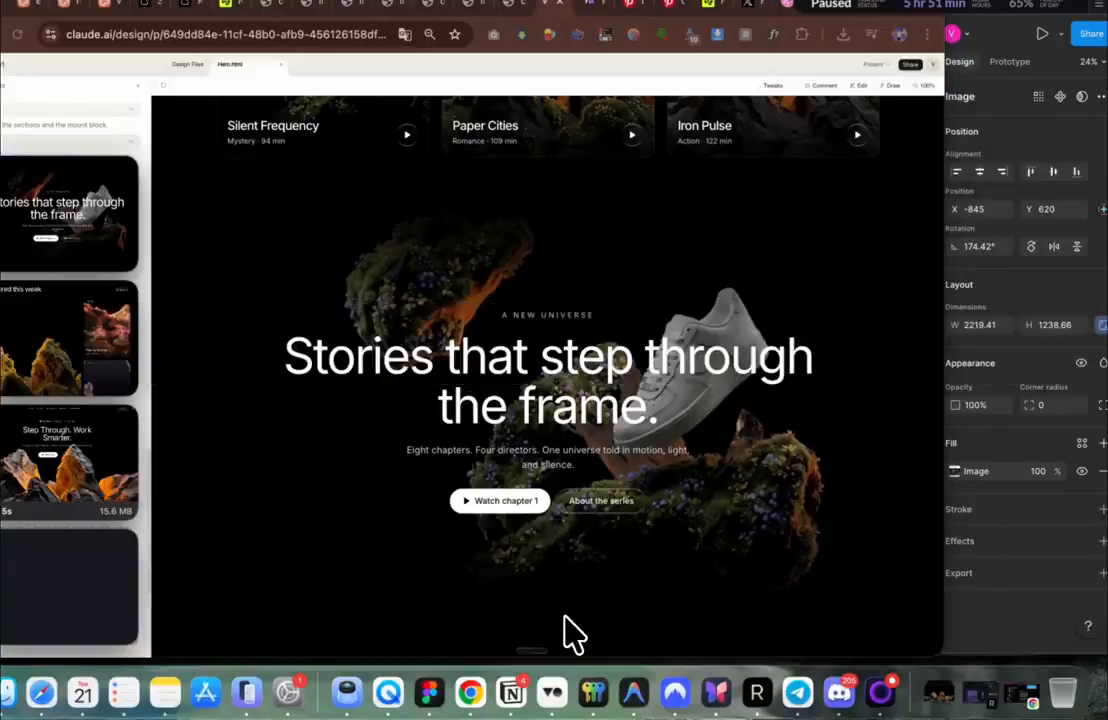
click(970, 432)
Step: Drop the LUMEN hero recording onto the tall frame and shrink it to the frame width
click(845, 375)
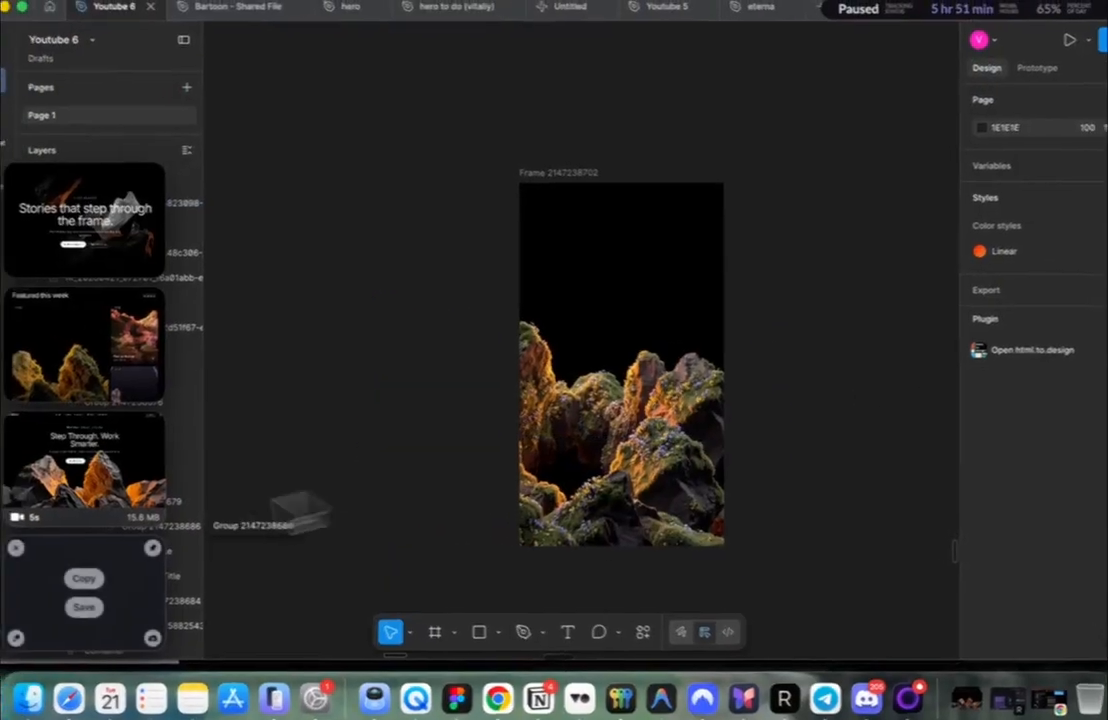
drag(109, 490, 655, 277)
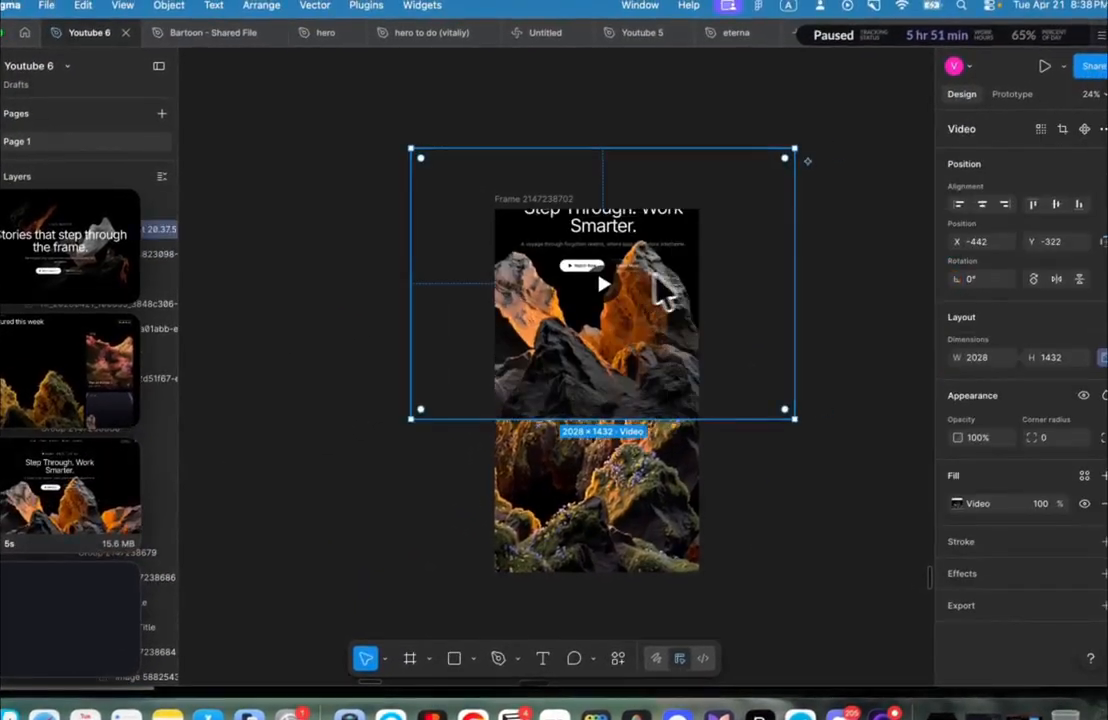
drag(798, 254, 690, 250)
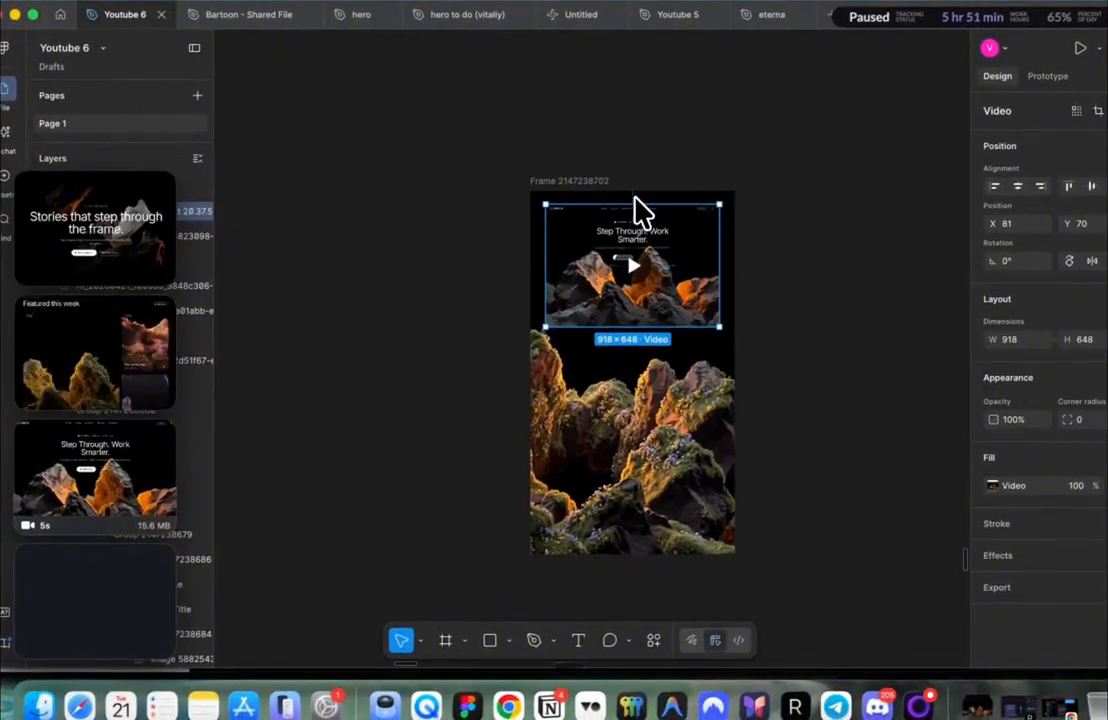
key(Escape)
Step: Paste a fresh rock image into the frame, enlarge it to fill, and delete the old rotated one
scroll(640, 212, right, 10)
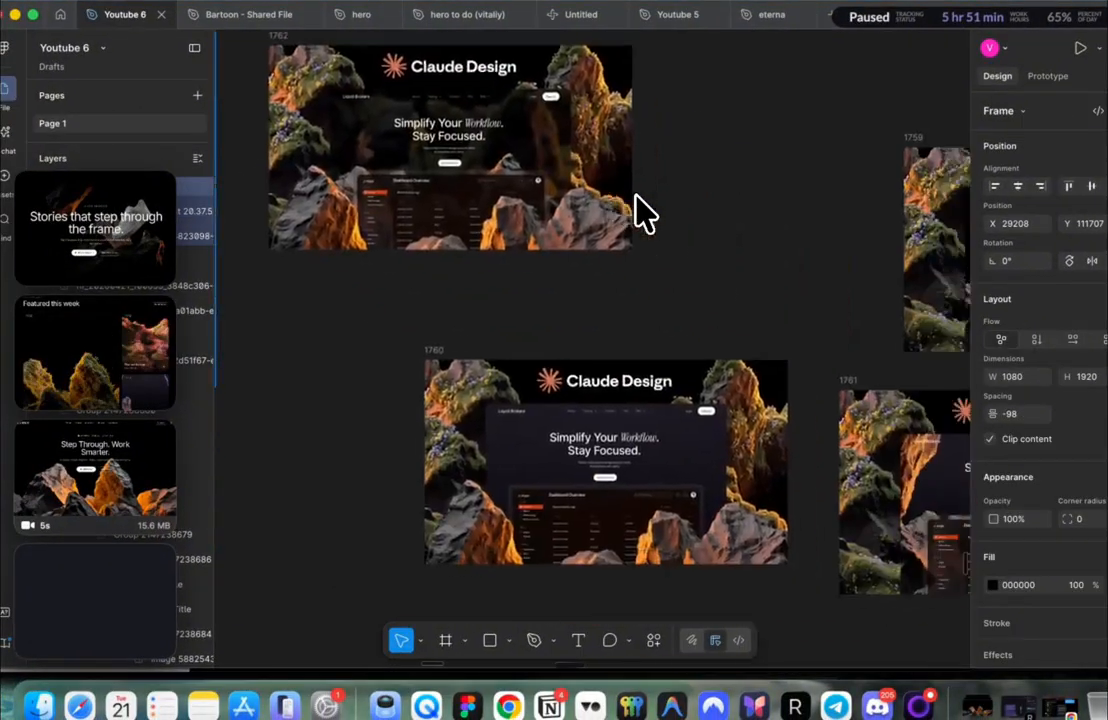
scroll(640, 200, right, 4)
key(i)
scroll(657, 207, right, 2)
key(Escape)
super+click(463, 380)
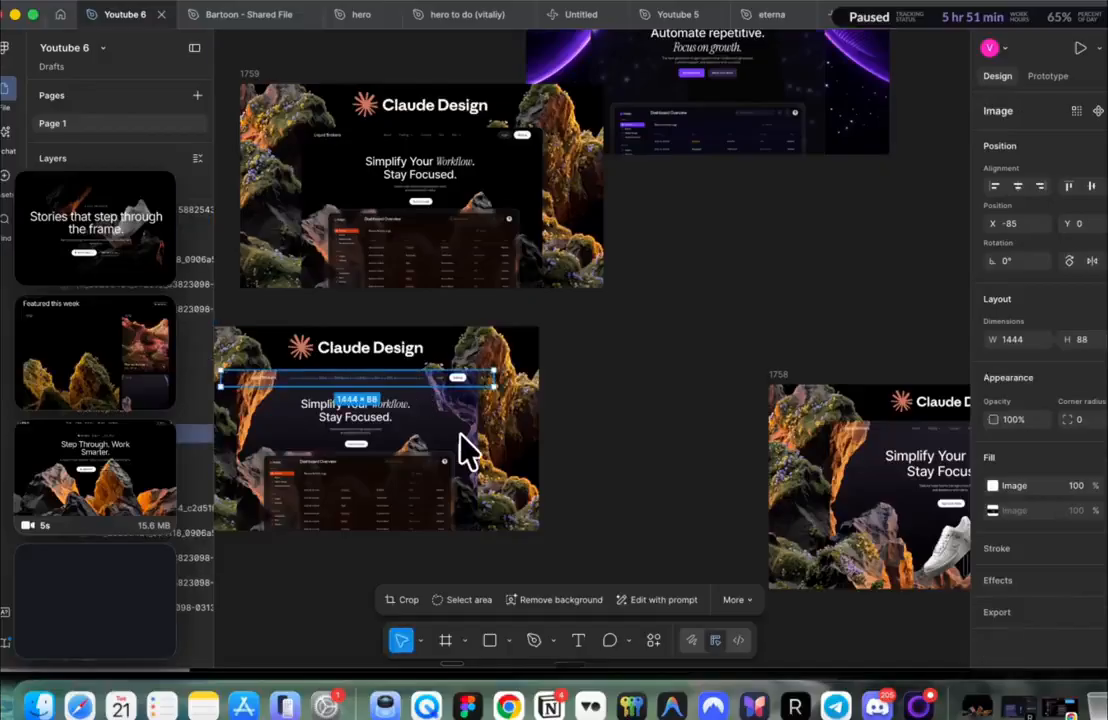
click(460, 420)
scroll(460, 420, left, 10)
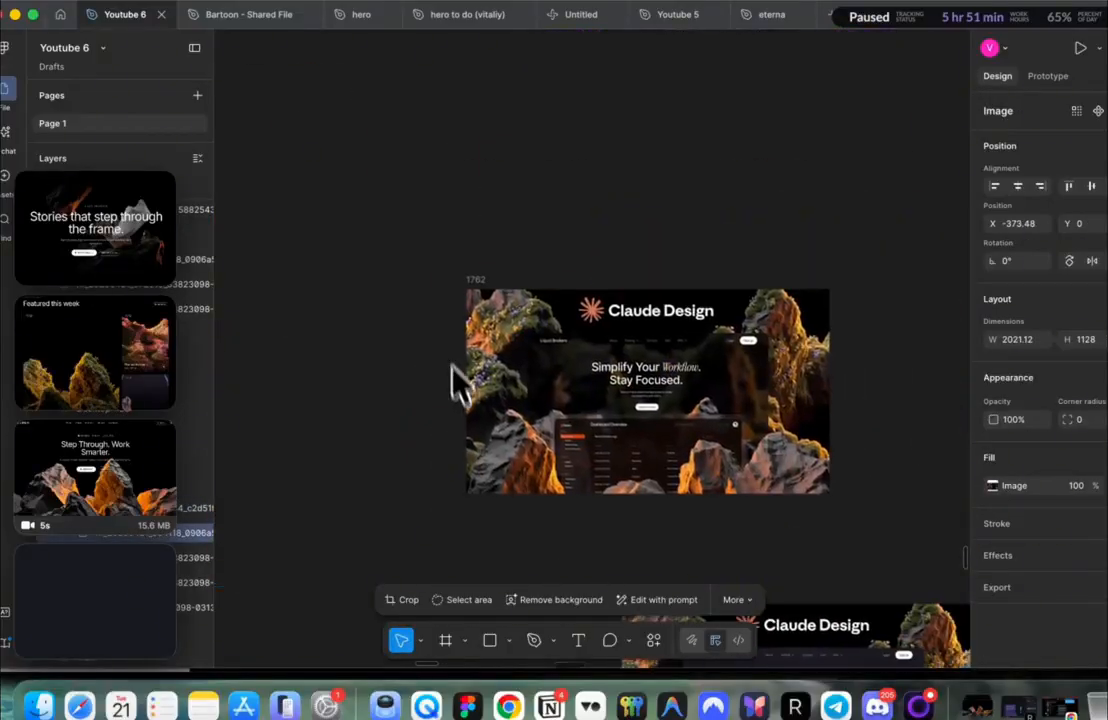
scroll(397, 305, left, 5)
click(302, 250)
key(super+v)
scroll(406, 344, left, 2)
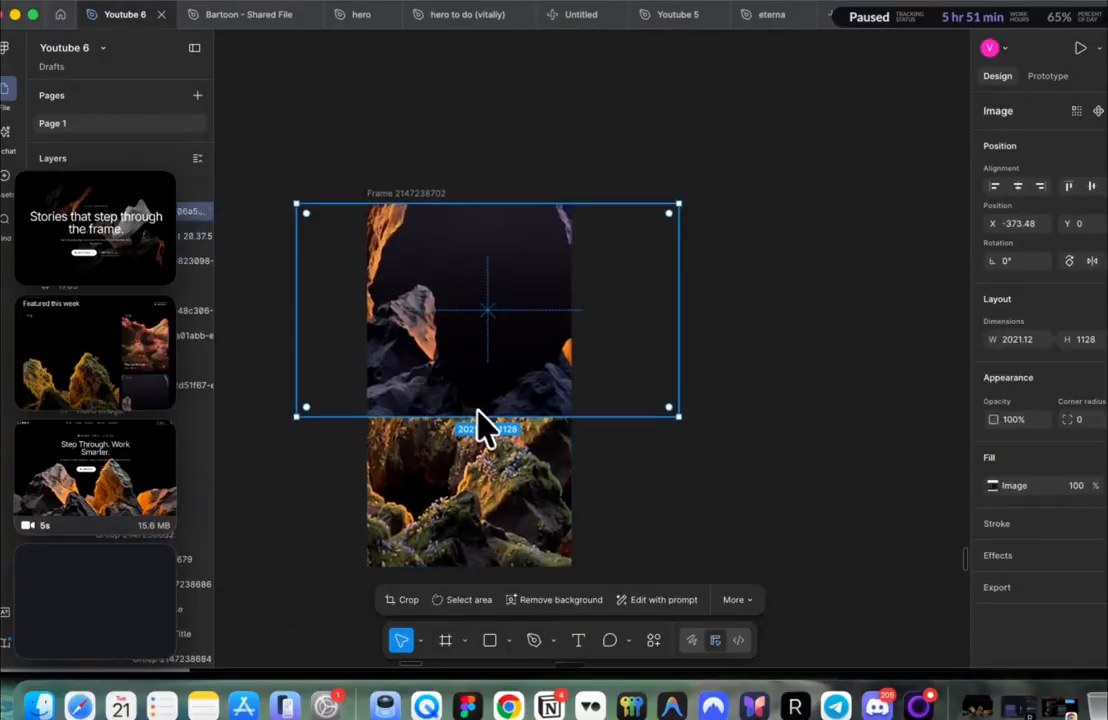
drag(478, 416, 471, 593)
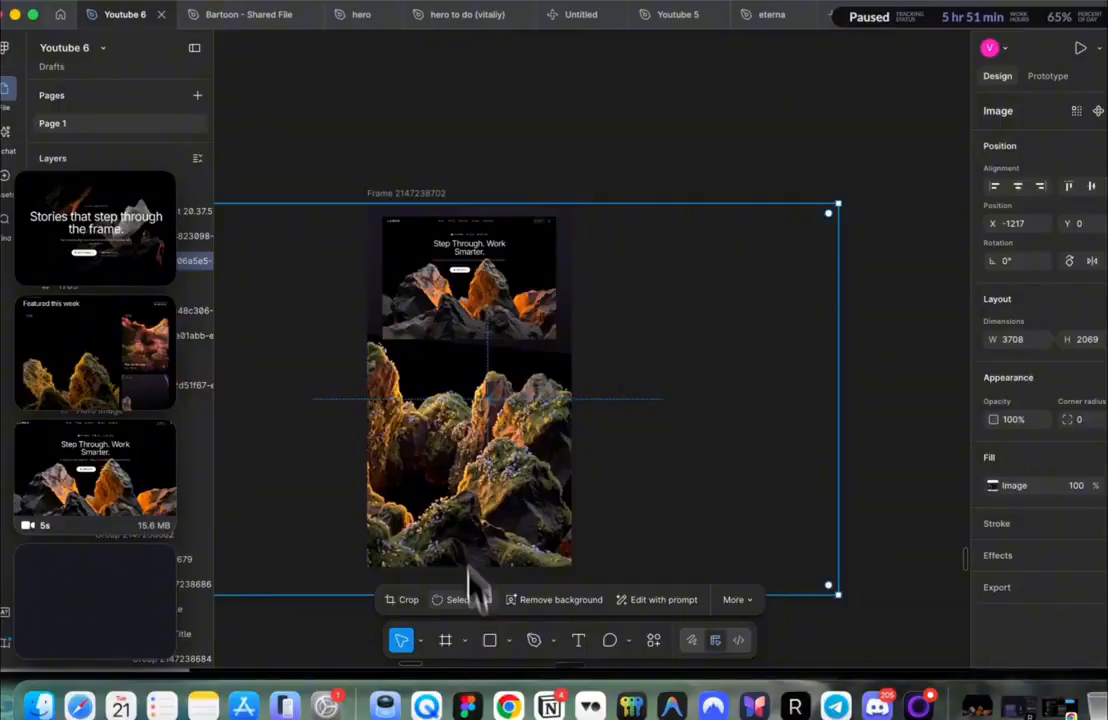
key(Delete)
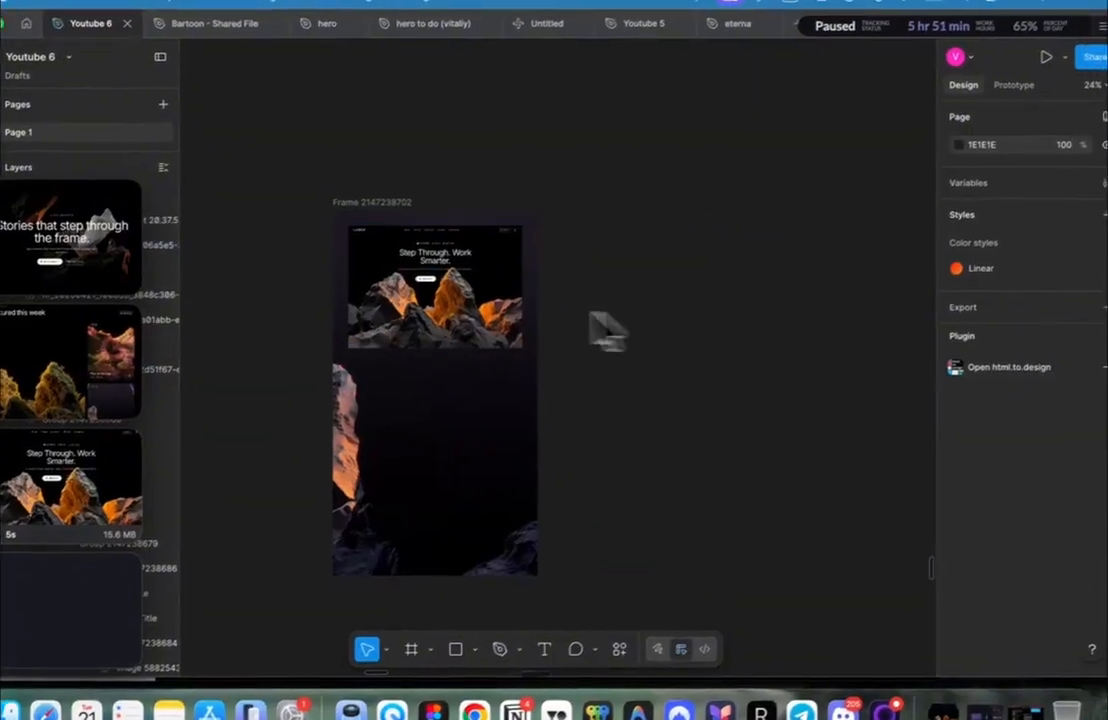
Step: Round the hero video's top corners to 15 and add the 'Featured this week' screenshot
click(521, 308)
click(1100, 429)
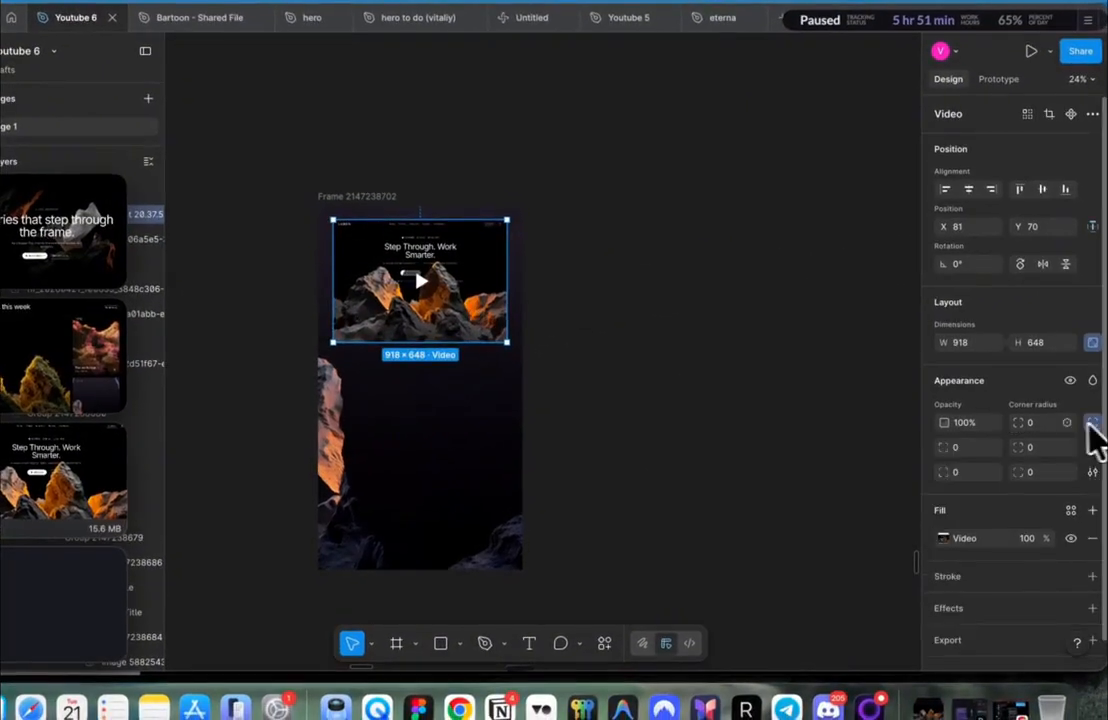
text(15)
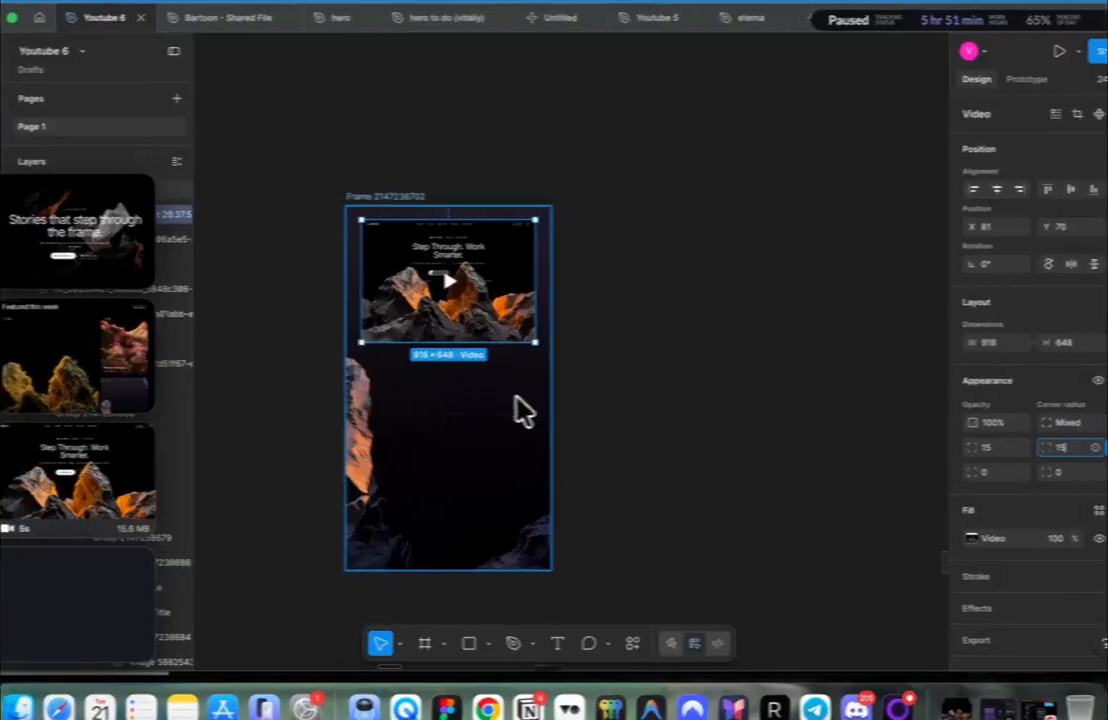
click(486, 398)
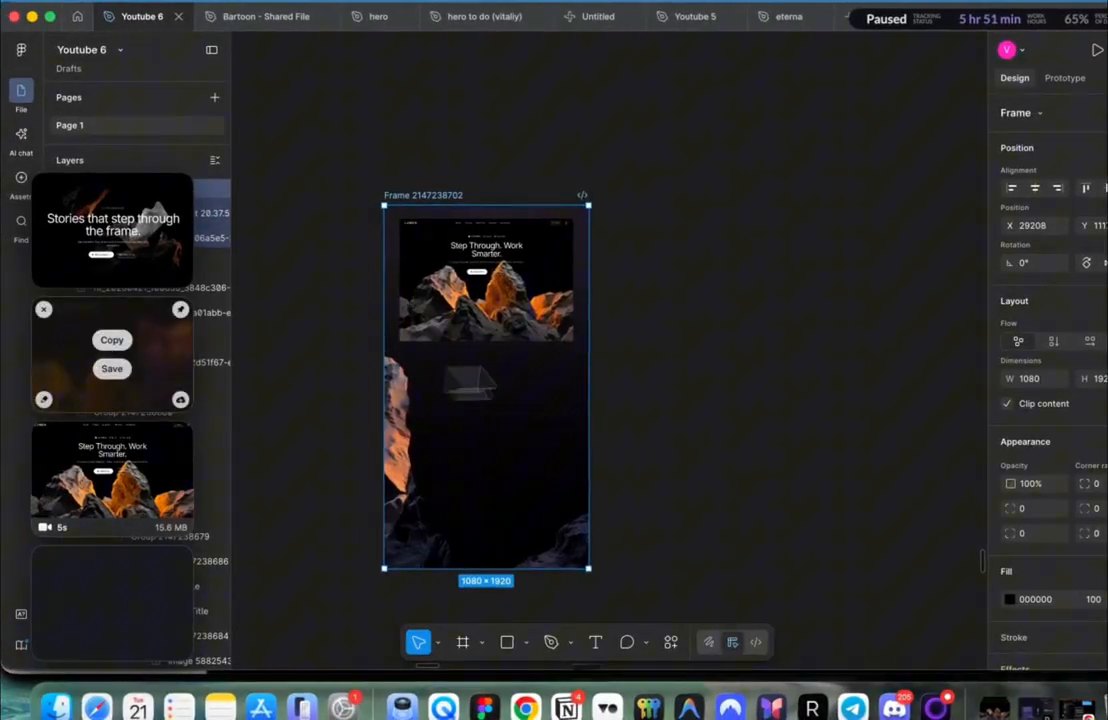
drag(111, 354, 472, 355)
scroll(475, 355, up, 5)
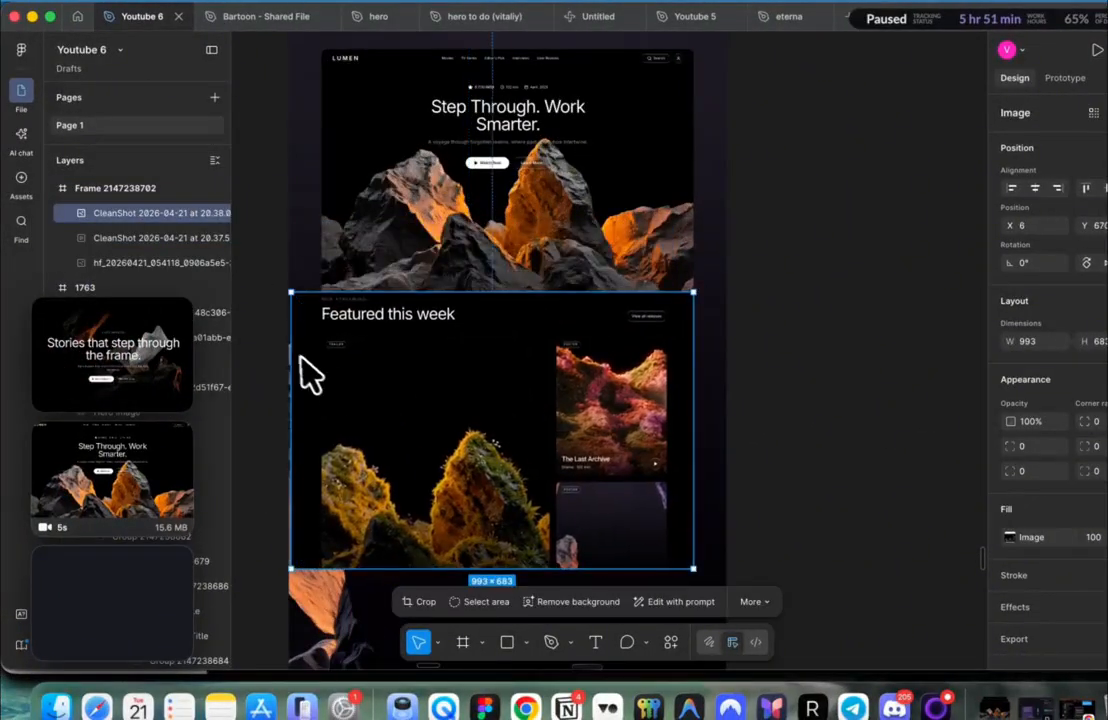
Step: Fit the Featured screenshot below the video and back the rocks image with a 100% black fill
drag(292, 372, 325, 365)
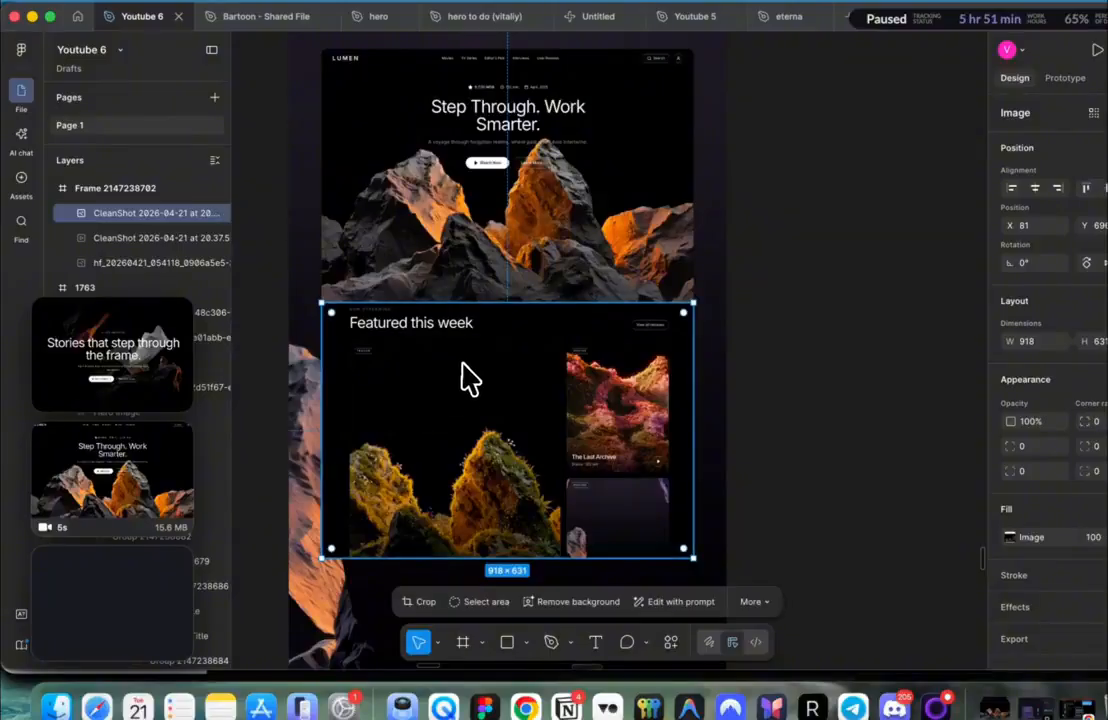
drag(475, 400, 478, 431)
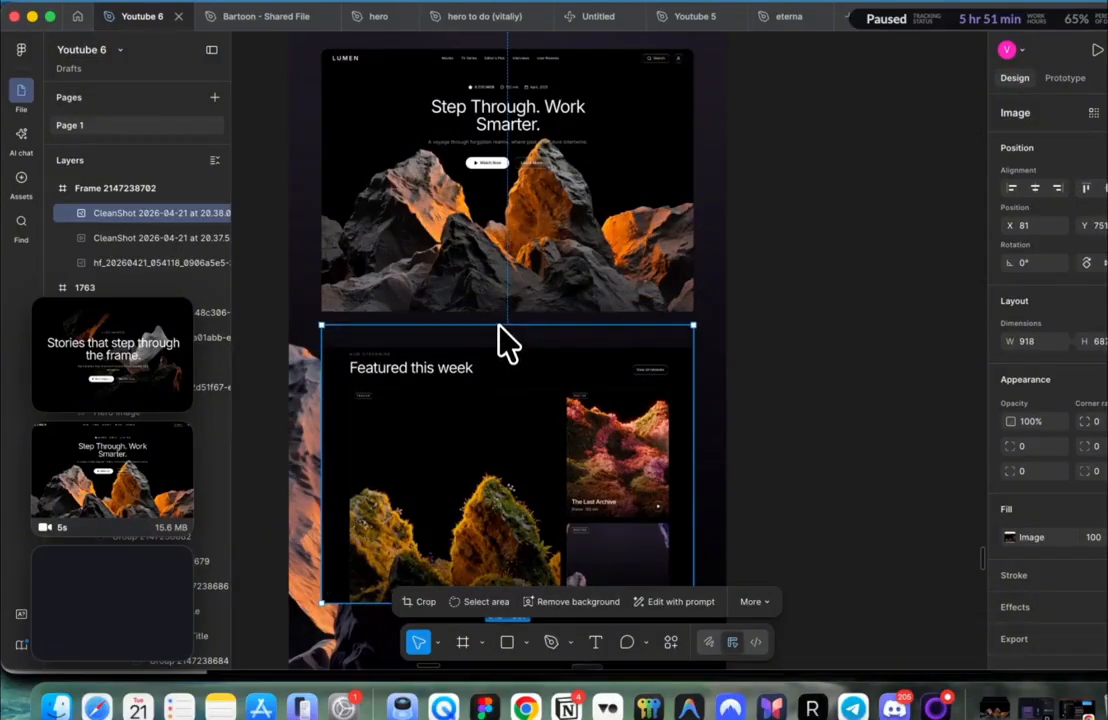
scroll(500, 312, up, 5)
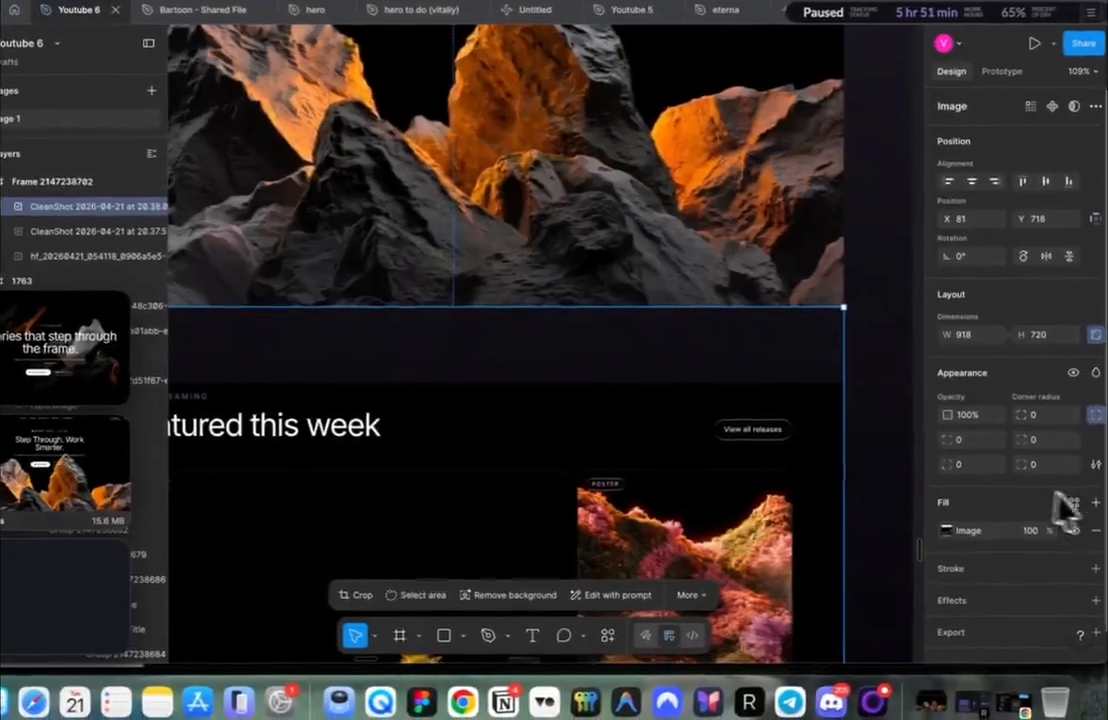
click(1094, 497)
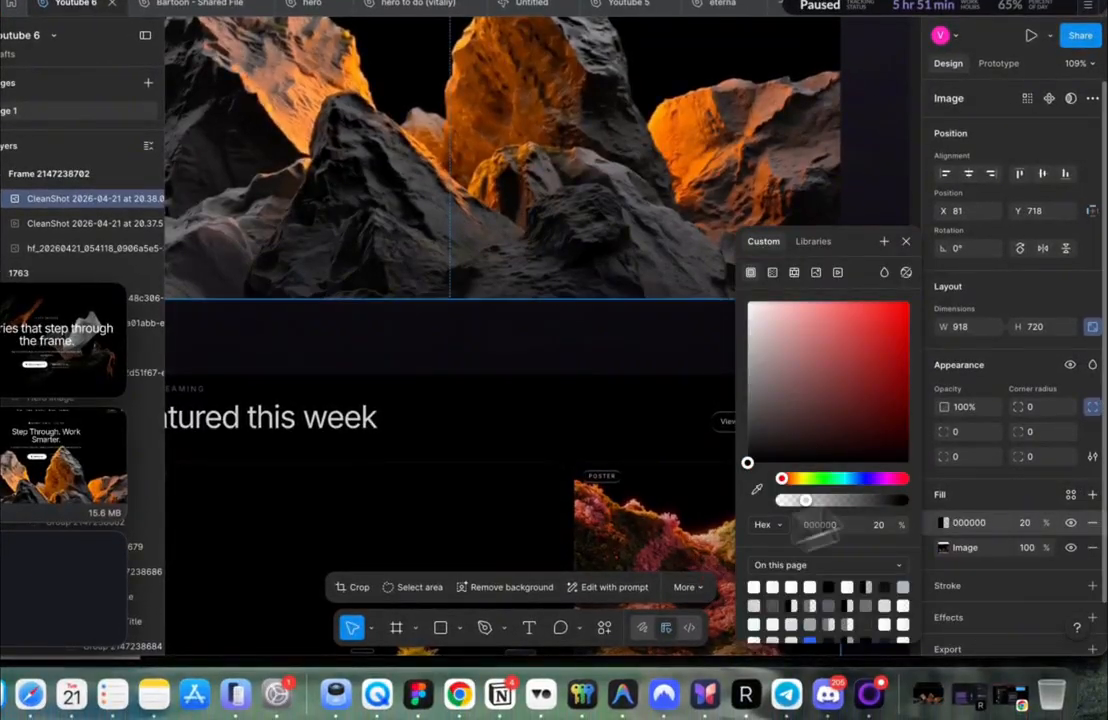
click(1030, 522)
text(100)
key(Return)
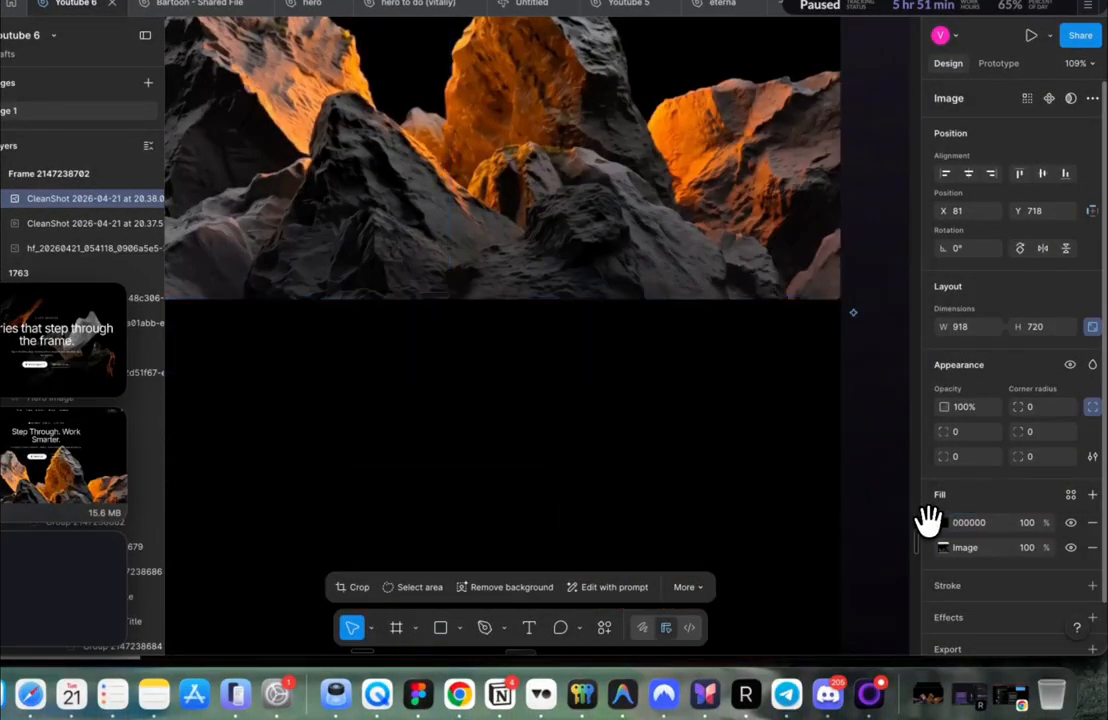
drag(928, 549, 928, 552)
Step: Add the 'Stories that step through the frame' screenshot below, sized 918×550
scroll(655, 452, down, 5)
scroll(655, 452, up, 3)
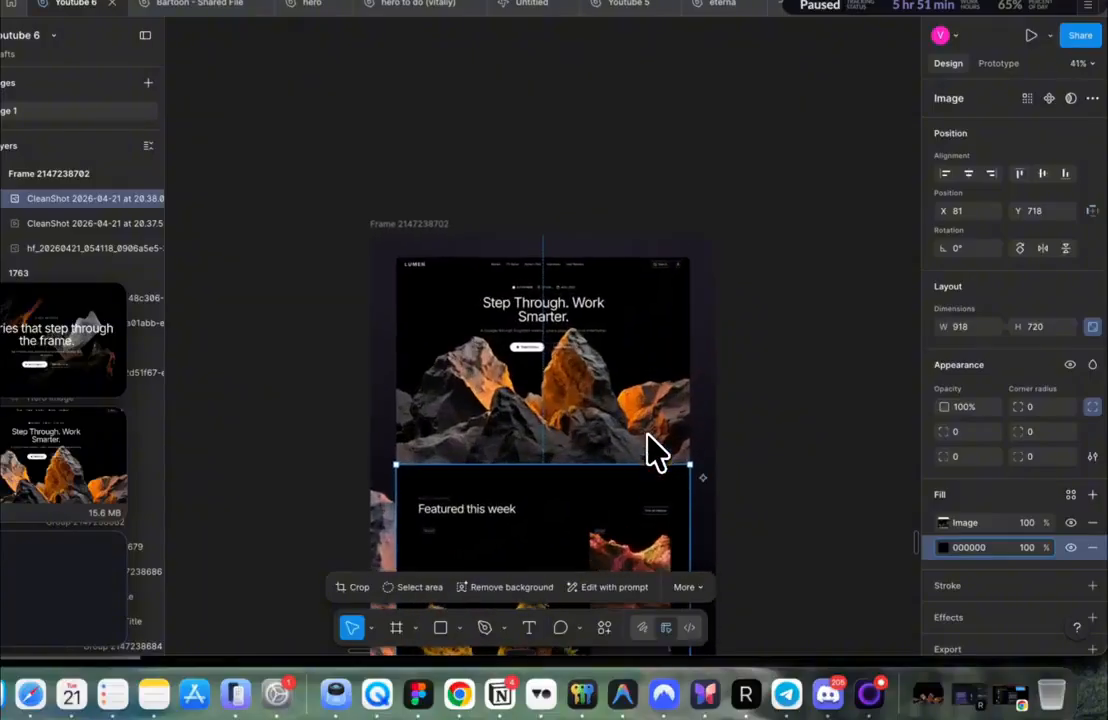
scroll(655, 452, up, 1)
scroll(655, 452, down, 5)
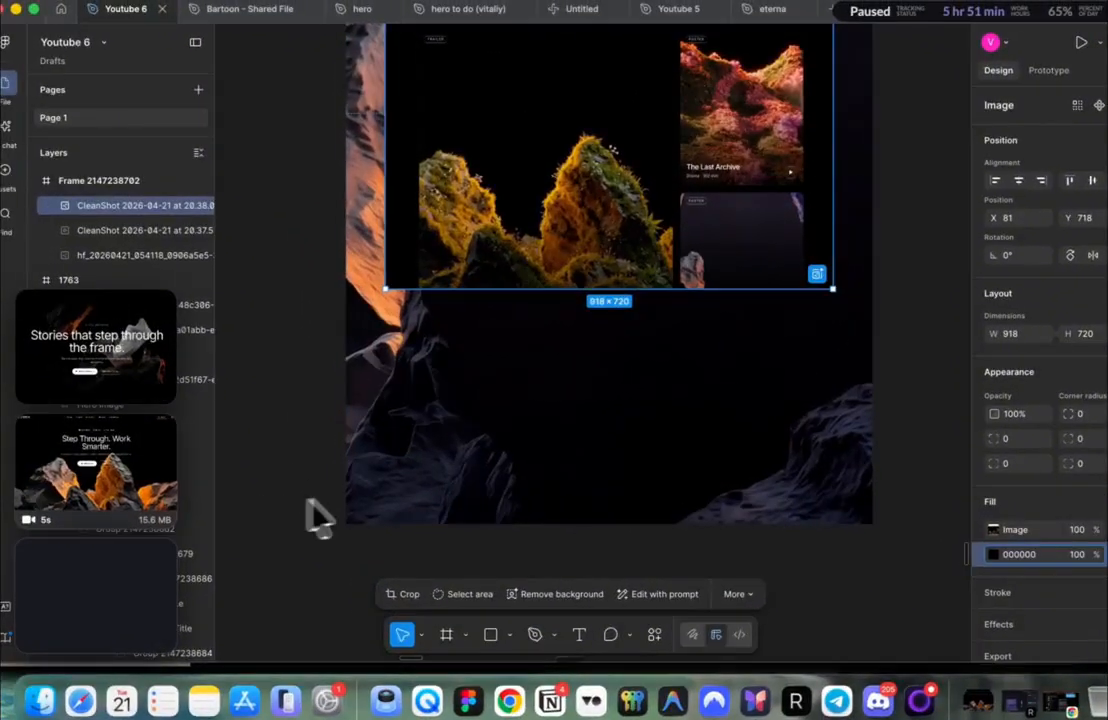
drag(95, 345, 640, 380)
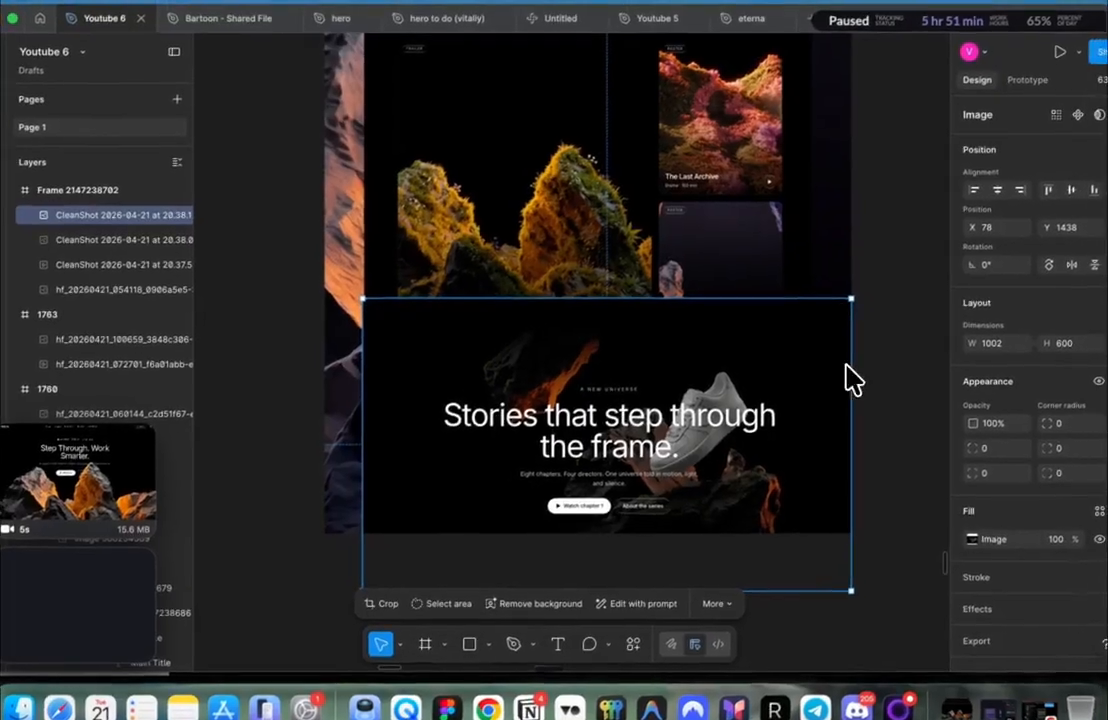
drag(871, 369, 811, 366)
drag(754, 418, 754, 402)
scroll(415, 339, up, 10)
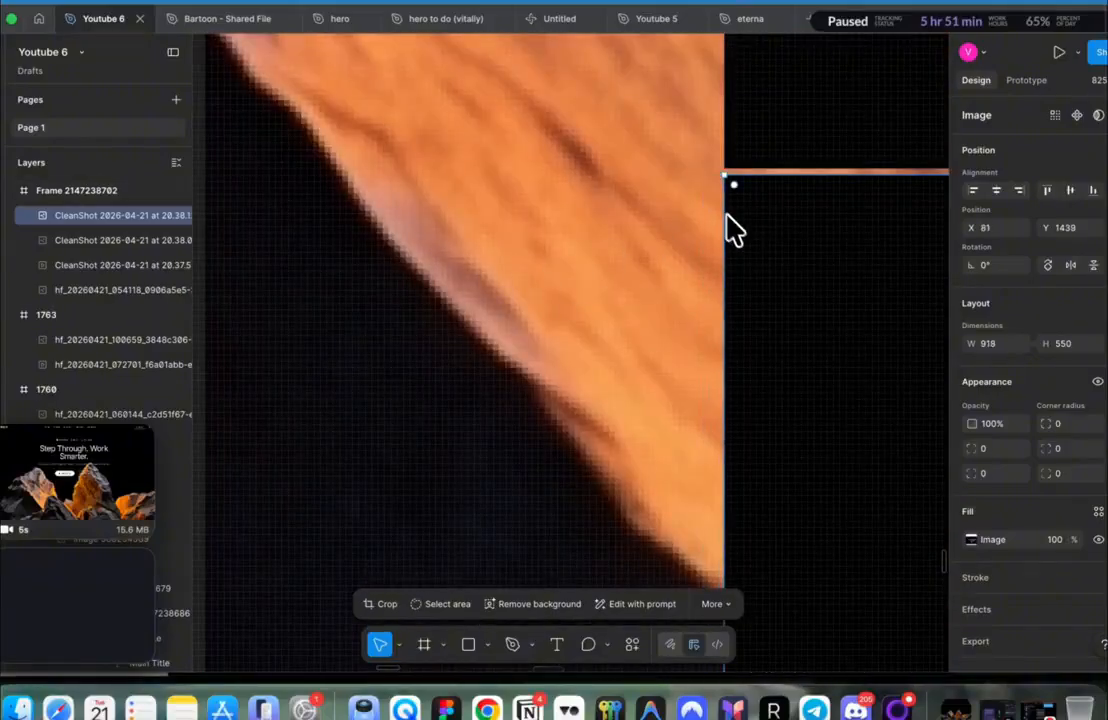
scroll(734, 229, down, 10)
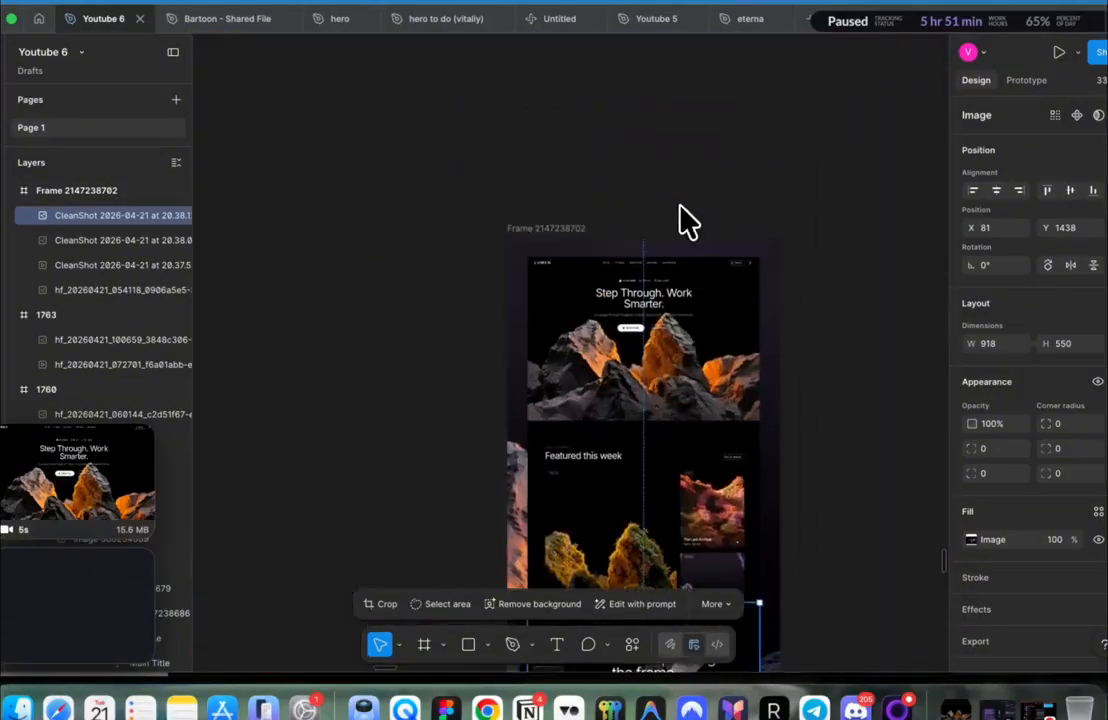
click(683, 220)
click(561, 230)
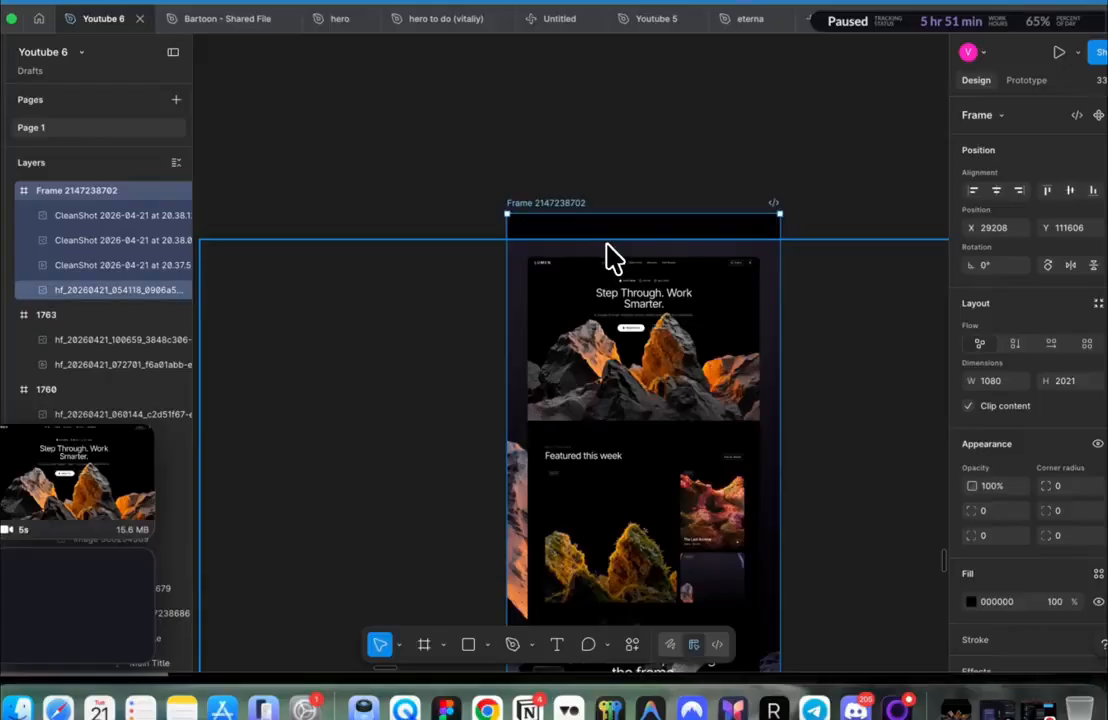
click(613, 257)
scroll(617, 220, down, 5)
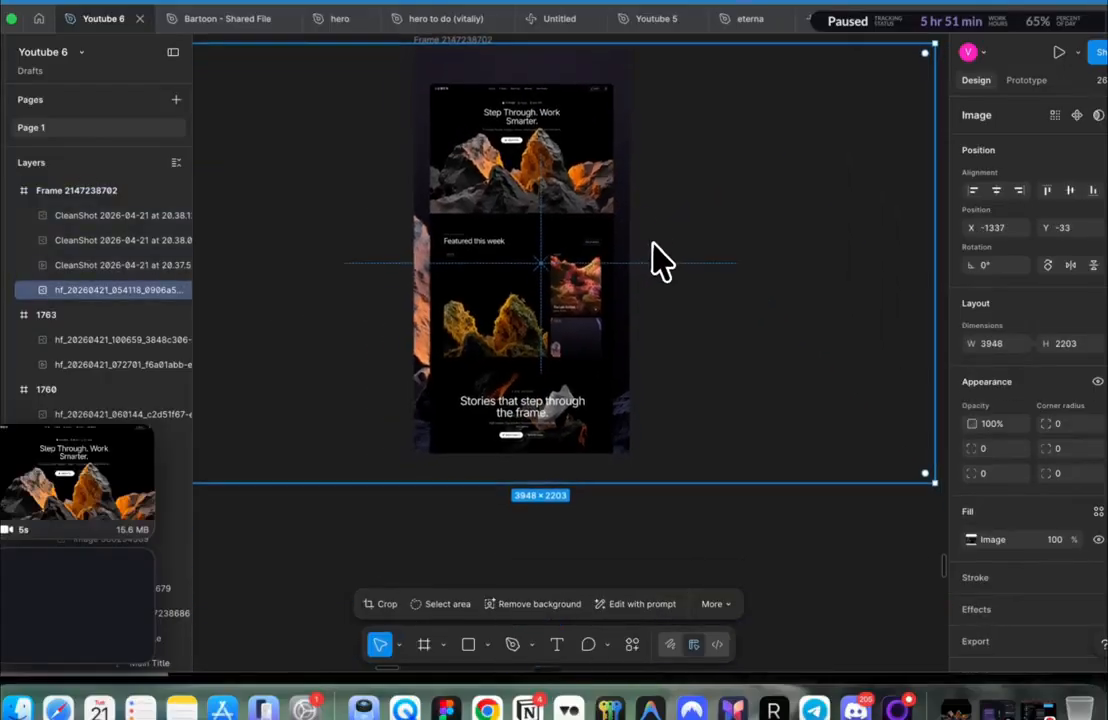
scroll(633, 256, down, 2)
scroll(557, 267, right, 9)
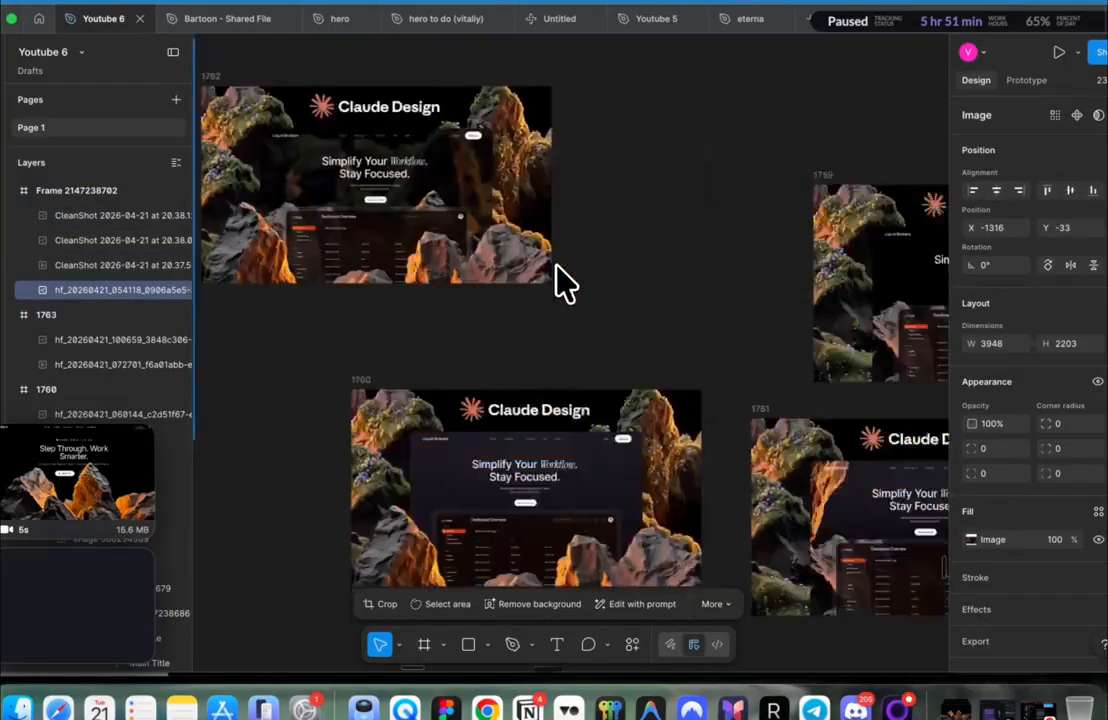
scroll(557, 267, left, 1)
scroll(557, 267, down, 1)
click(599, 430)
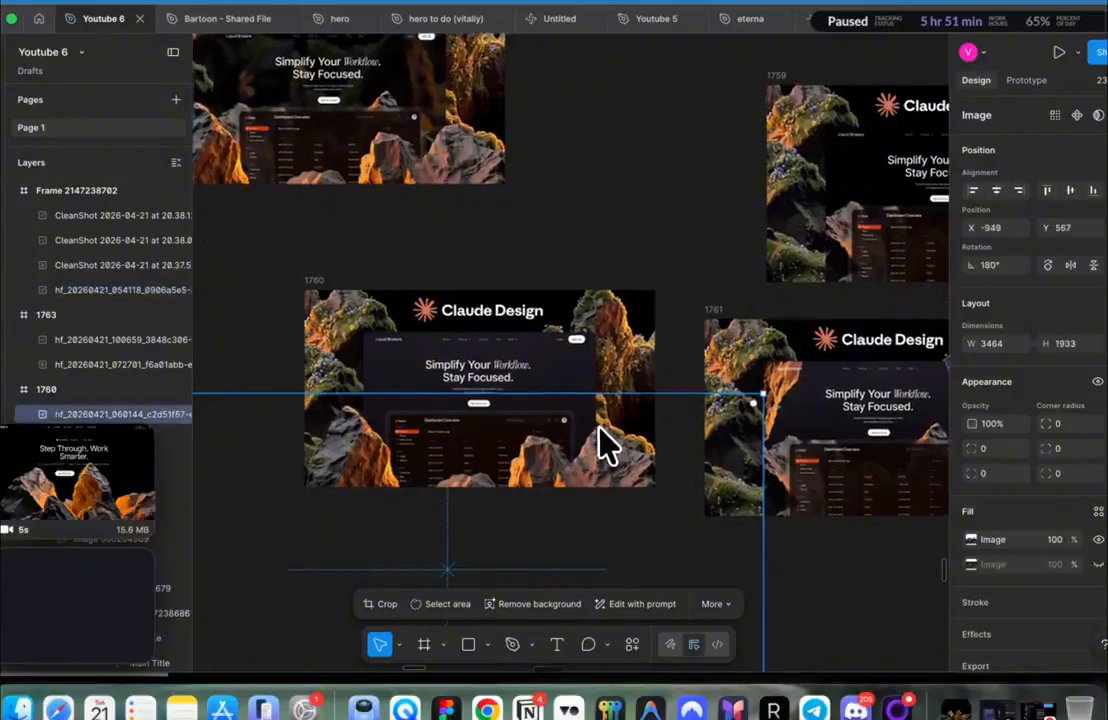
scroll(599, 429, left, 9)
scroll(599, 429, up, 3)
scroll(598, 428, down, 2)
click(540, 225)
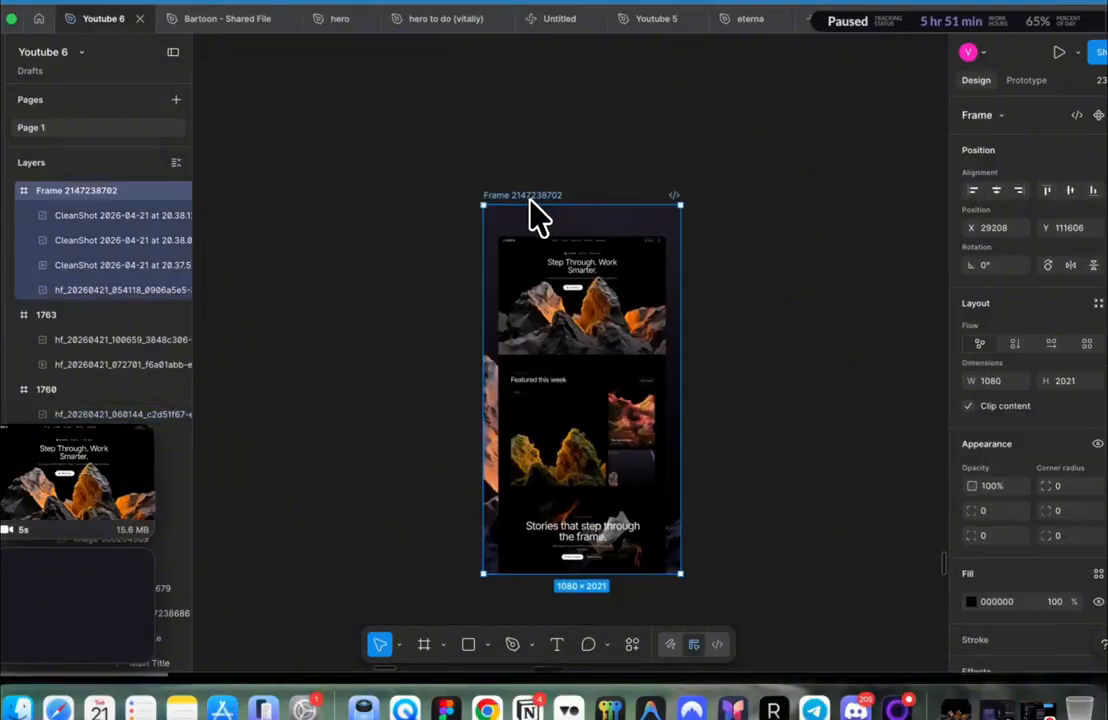
key(ctrl+v)
Step: Drag the pasted rock image out and back into the mockup frame
drag(675, 435, 345, 376)
scroll(345, 376, left, 5)
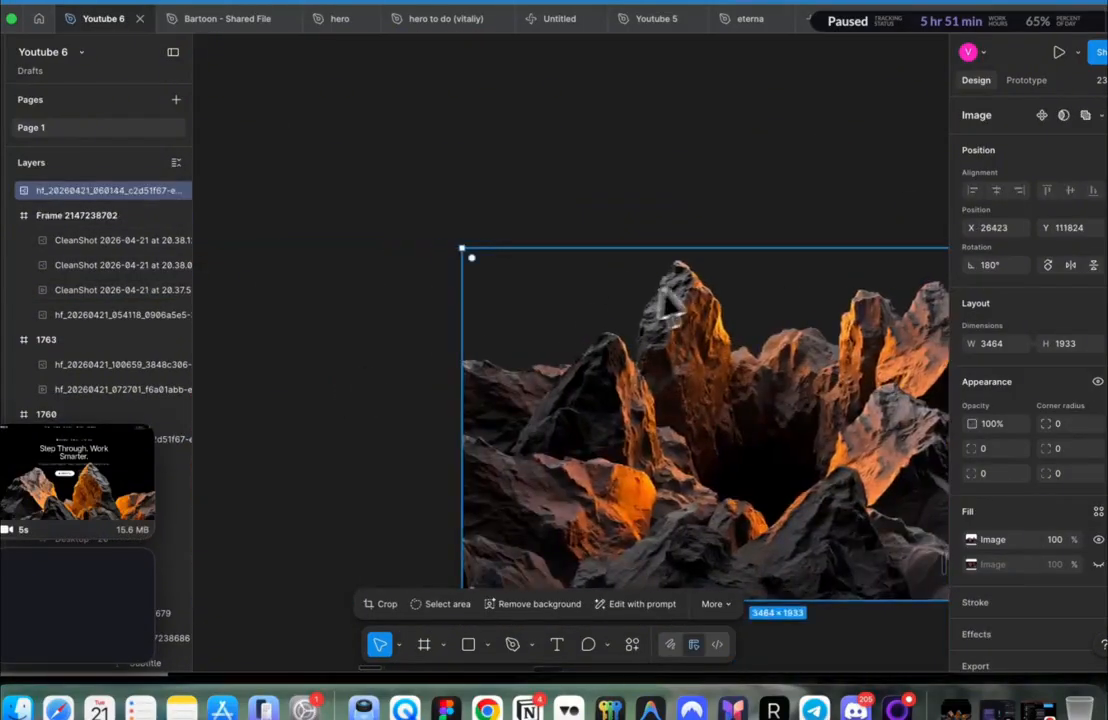
scroll(698, 280, up, 5)
scroll(698, 279, right, 6)
scroll(699, 281, down, 5)
scroll(699, 281, right, 3)
scroll(699, 281, down, 2)
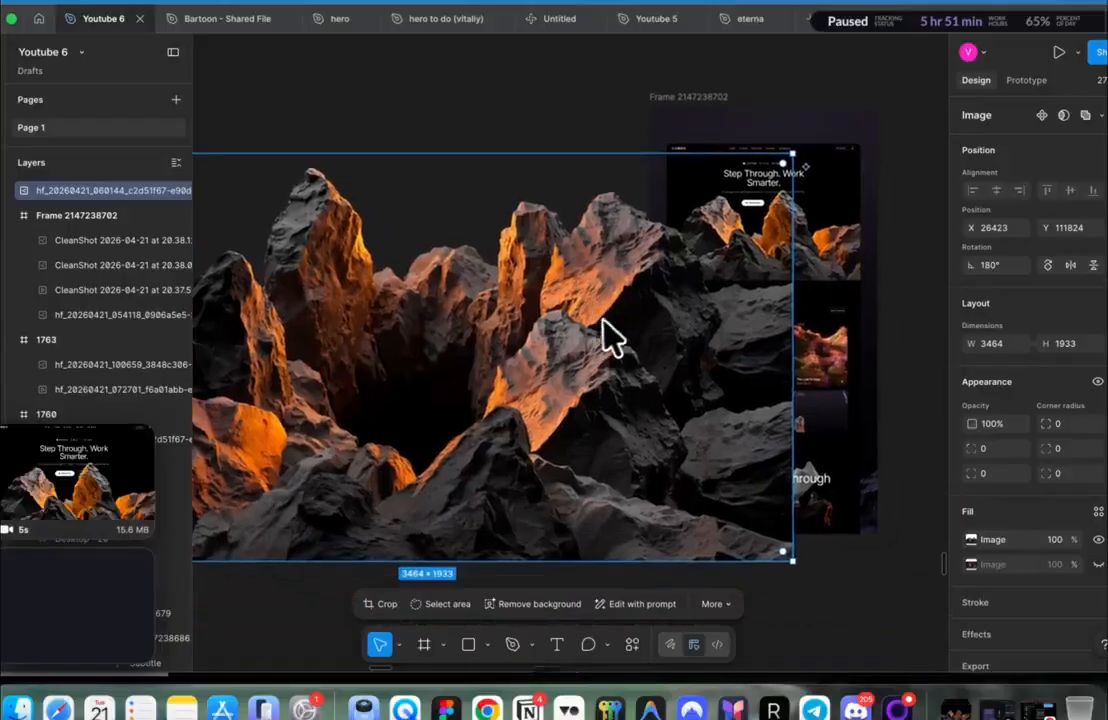
drag(603, 320, 792, 512)
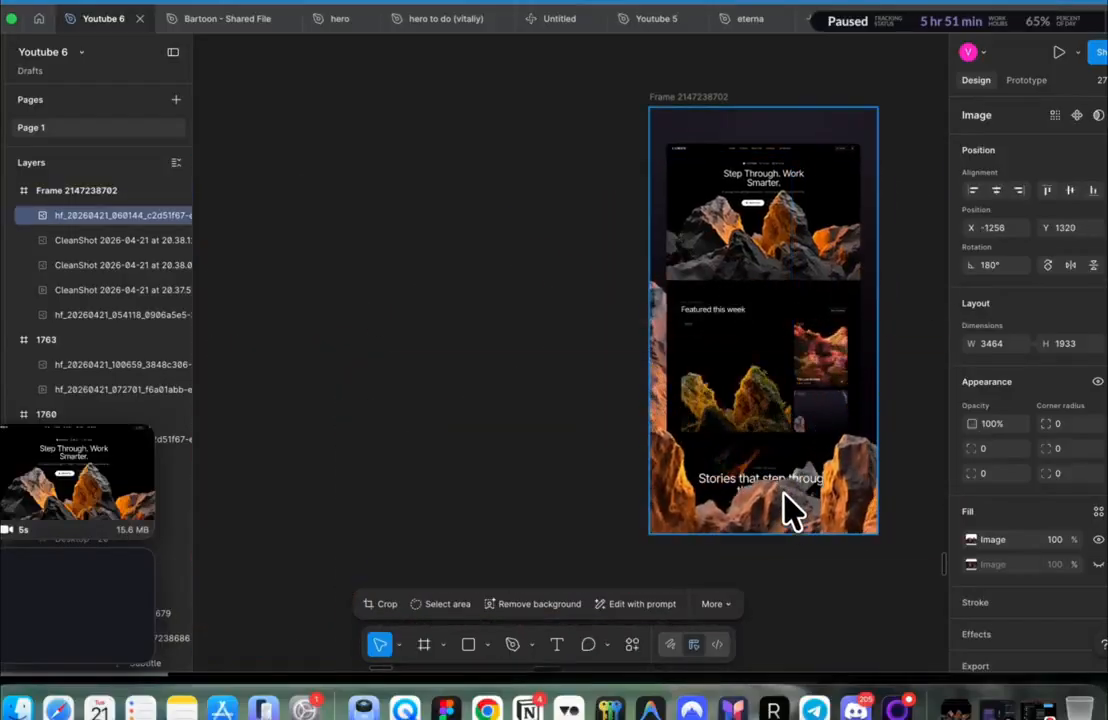
Step: Lower the rock image toward the bottom of the mockup frame
click(808, 208)
shift+click(790, 410)
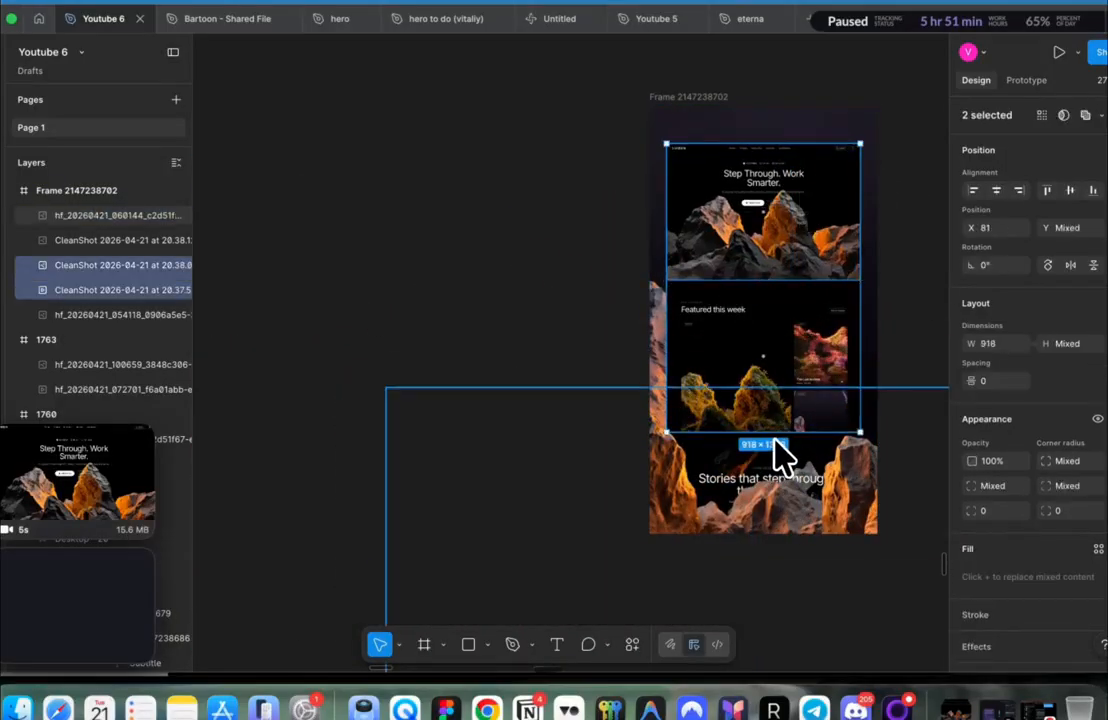
click(780, 458)
double_click(781, 456)
mouse_move(760, 463)
mouse_down()
mouse_move(754, 447)
mouse_move(749, 485)
mouse_up()
Step: Nudge the three CleanShot screenshot layers up about 14 px
click(752, 438)
shift+click(761, 330)
shift+click(771, 273)
drag(771, 273, 772, 256)
click(878, 548)
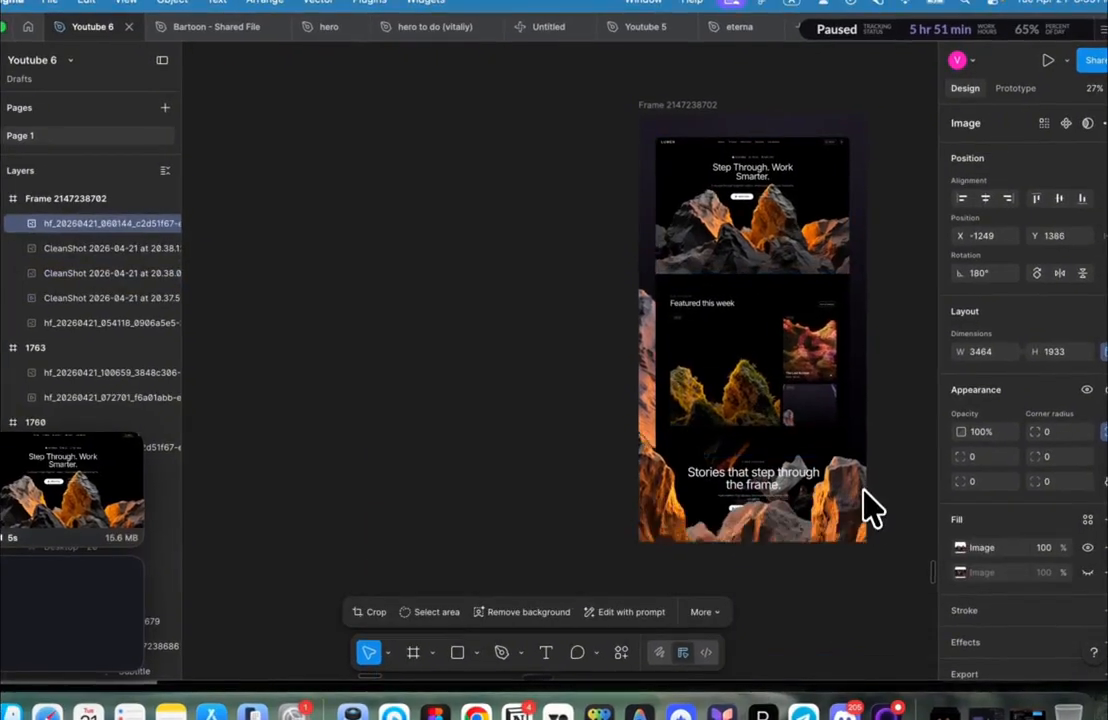
scroll(865, 490, right, 3)
scroll(865, 490, up, 2)
click(553, 265)
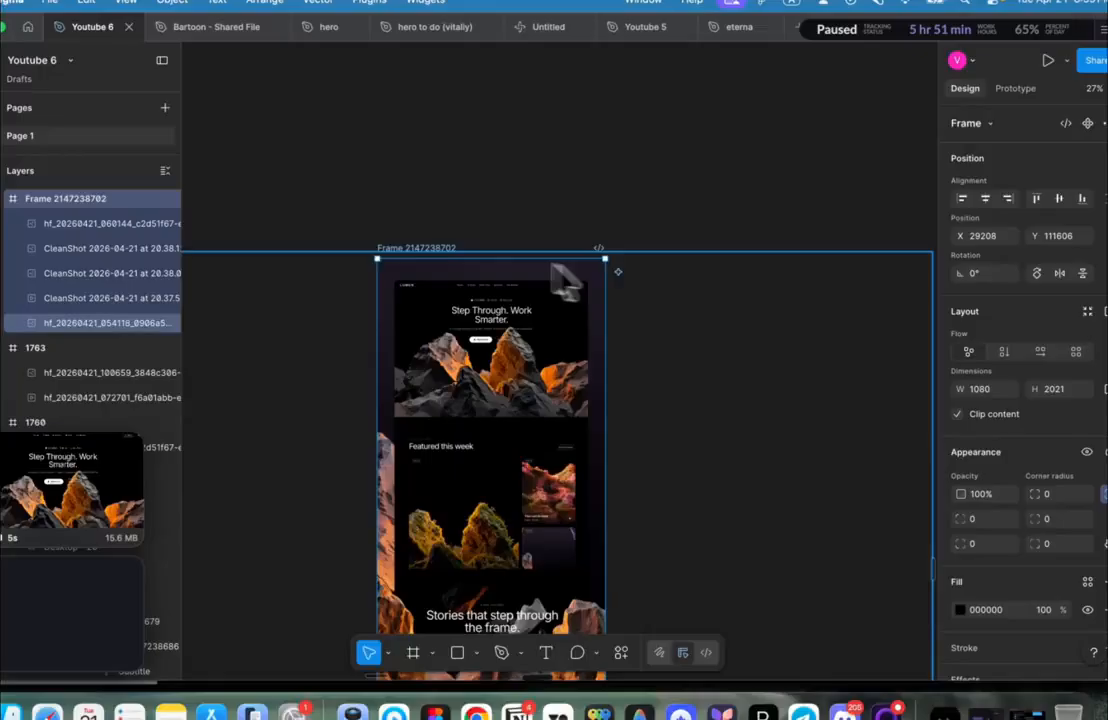
click(420, 253)
click(420, 252)
drag(419, 258, 419, 246)
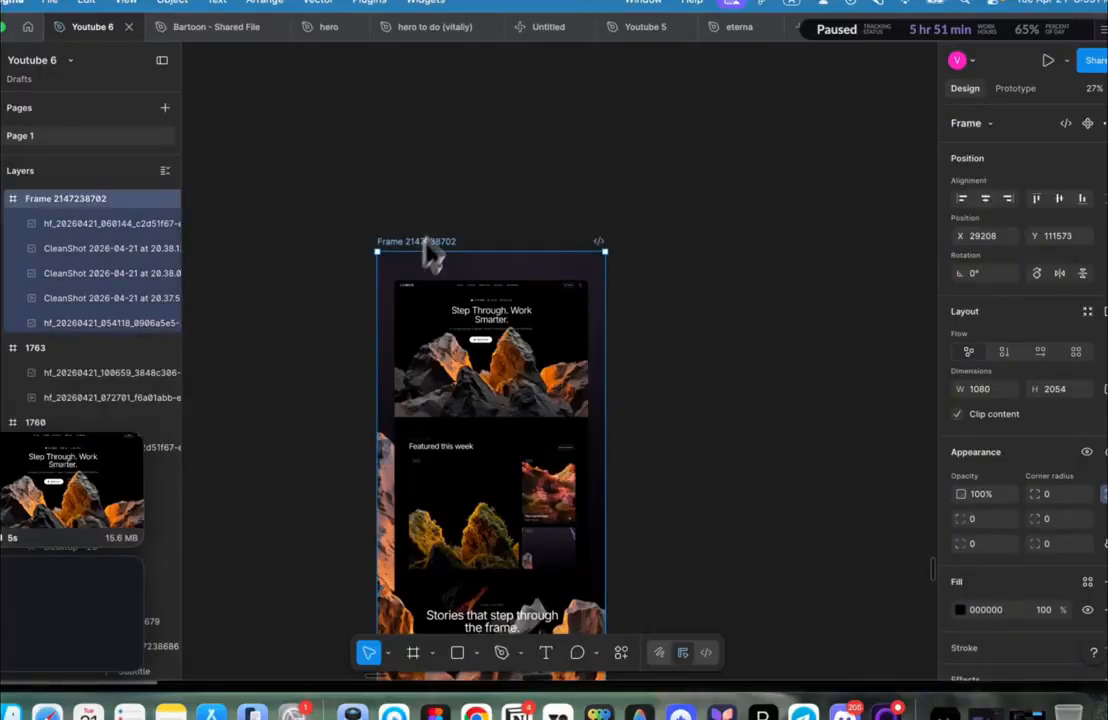
click(418, 248)
click(418, 248)
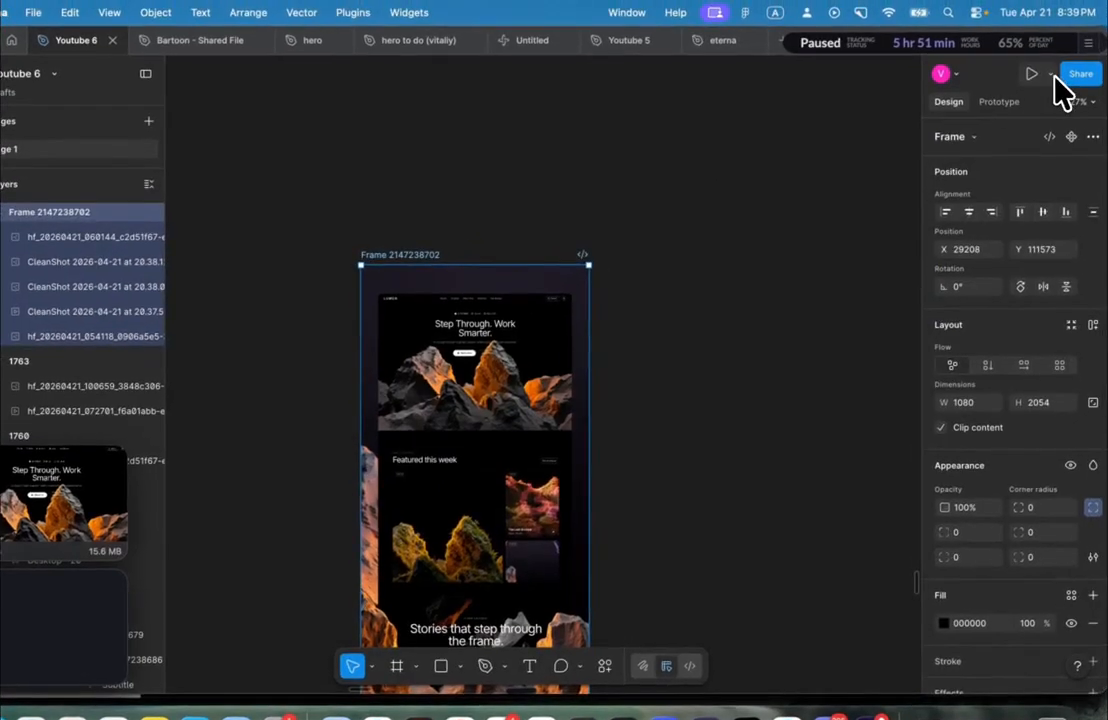
Step: Preview the mockup frame and start a CleanShot video recording of the preview window
click(1051, 76)
click(1014, 117)
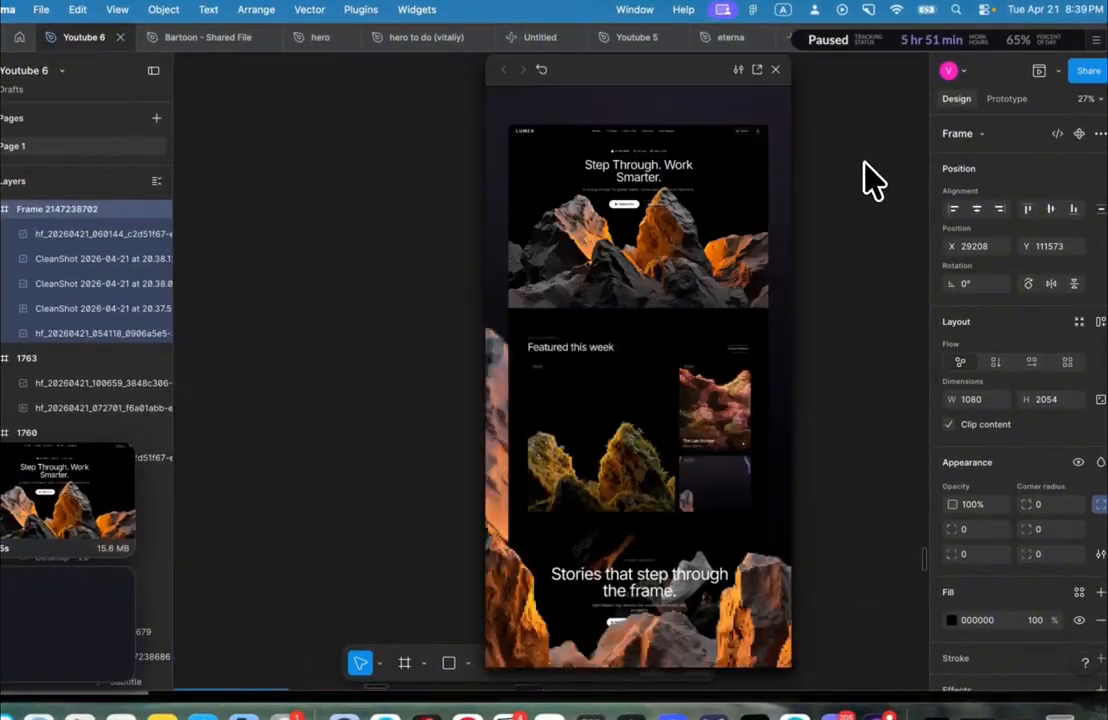
click(868, 10)
click(933, 232)
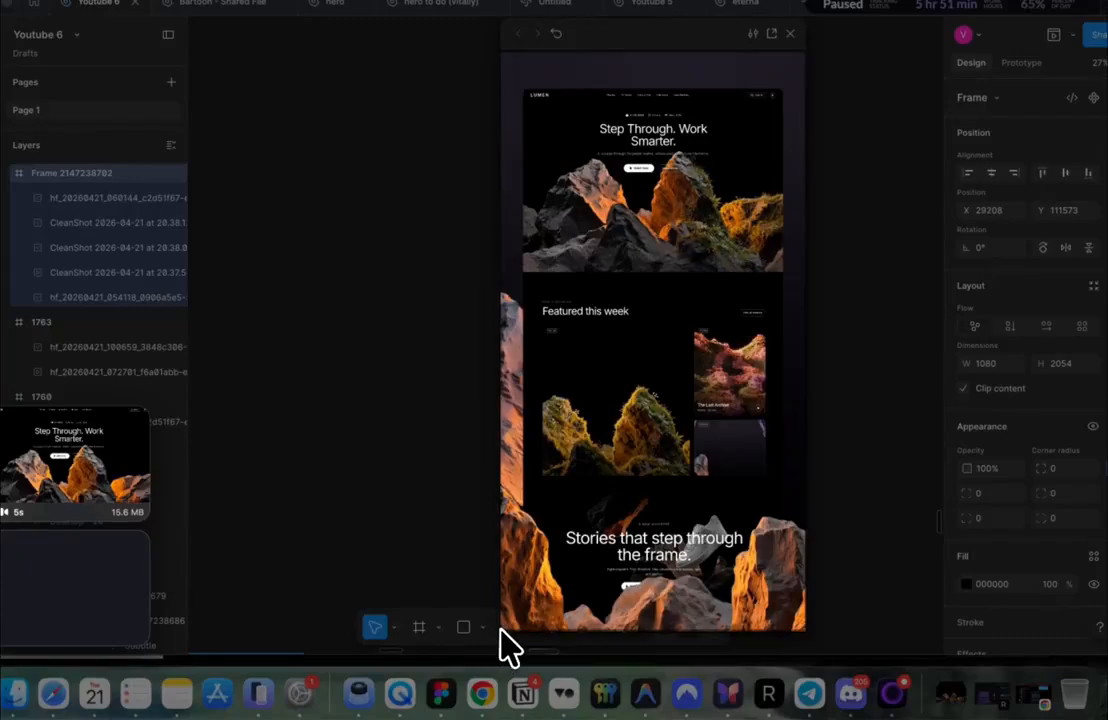
drag(500, 629, 501, 629)
click(651, 396)
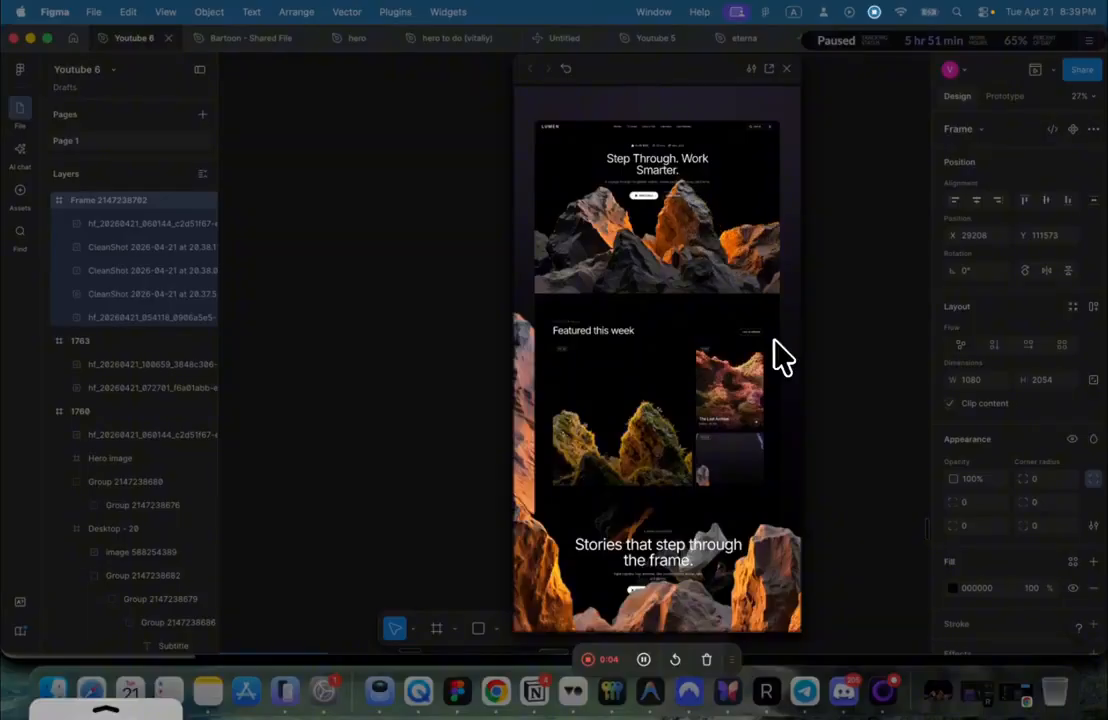
Step: Stop the recording after a few seconds and open it for trimming
click(587, 659)
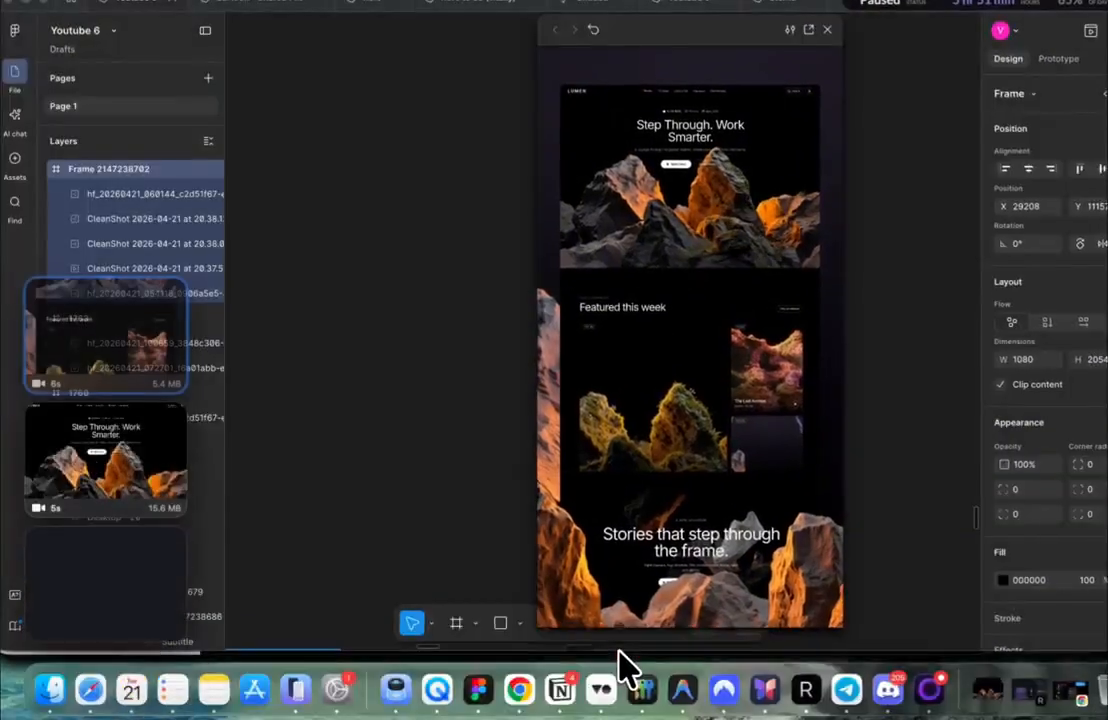
mouse_move(50, 411)
click(43, 388)
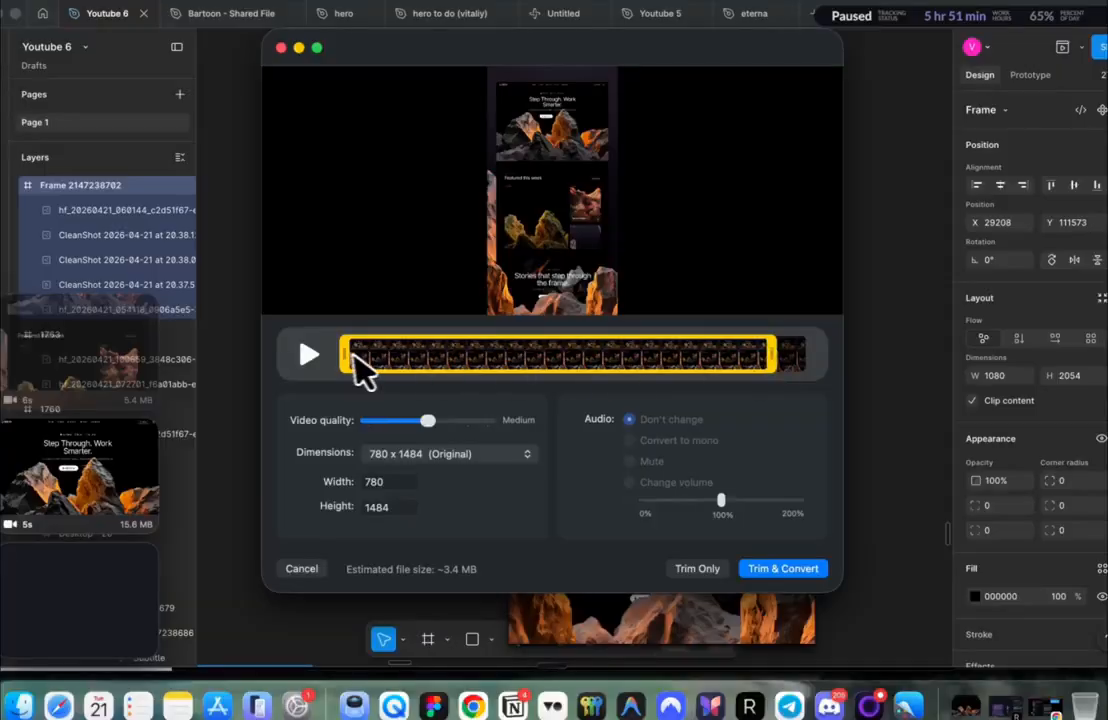
Step: Trim & Convert the recording, replace the original with the 2.8 MB clip, then return to Chrome
click(783, 568)
click(592, 303)
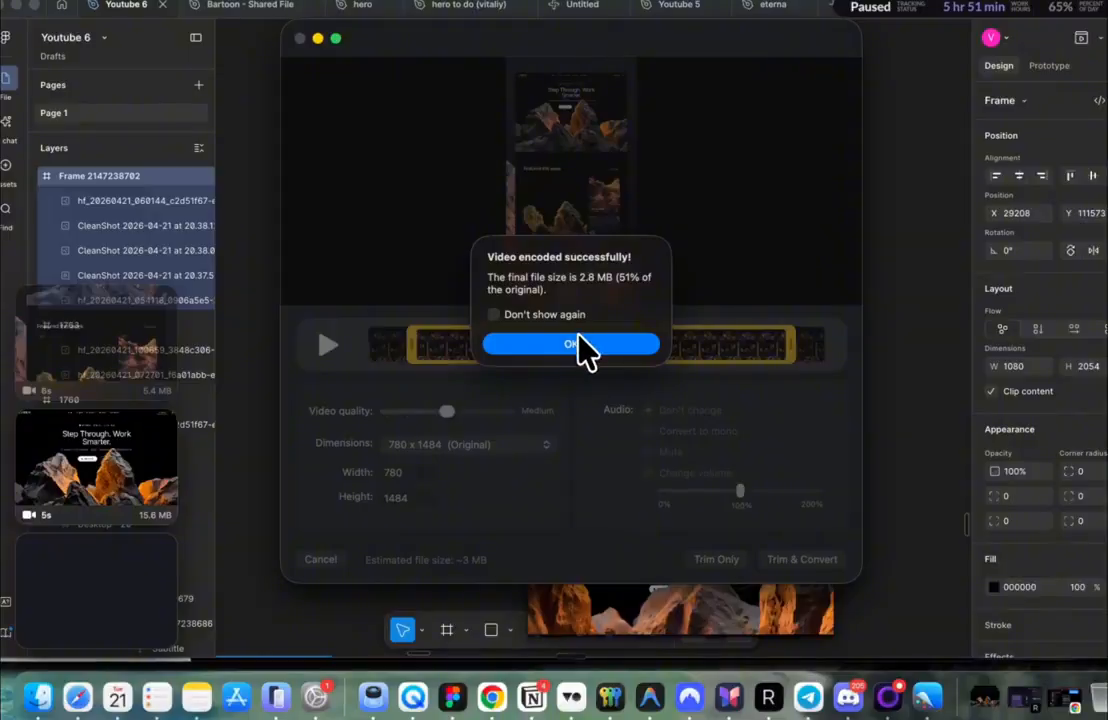
click(583, 350)
click(497, 699)
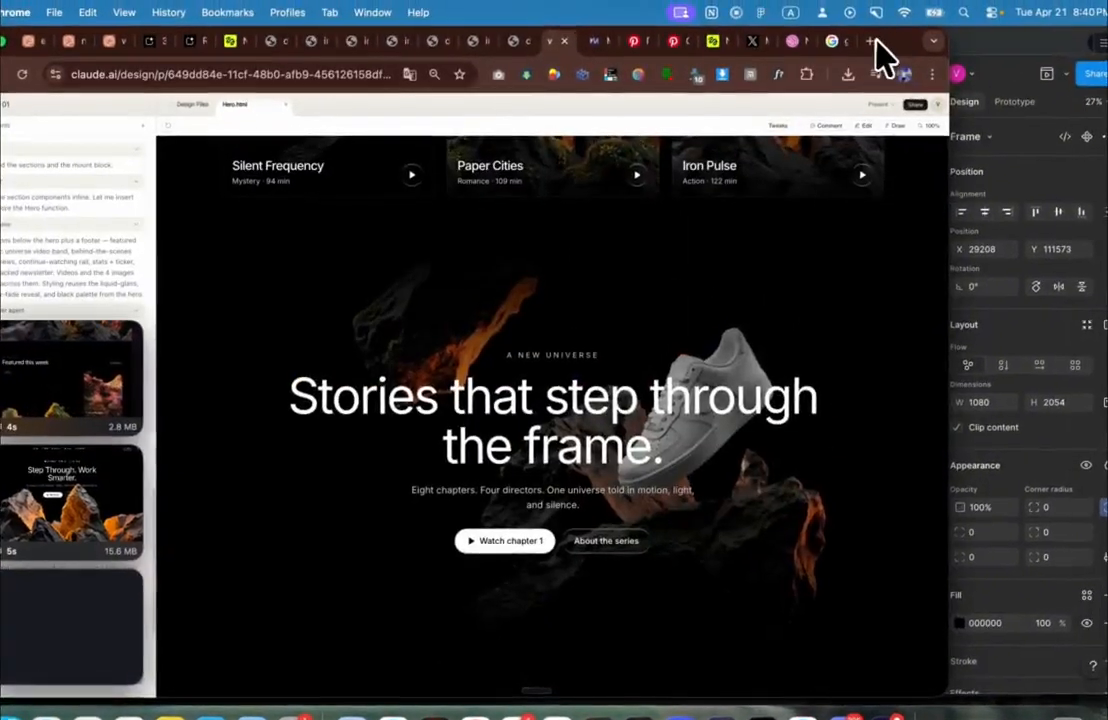
Step: Start over on an empty shots.so canvas and drop in the 5-second site video
click(890, 22)
text(shots.so)
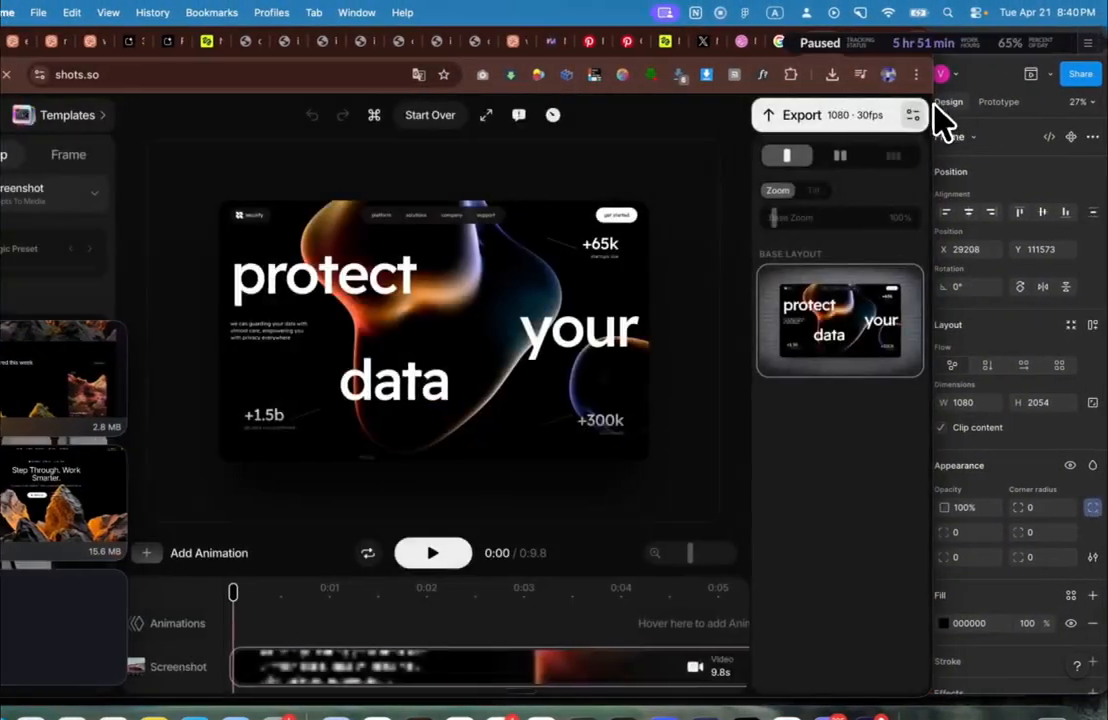
drag(948, 102, 1105, 87)
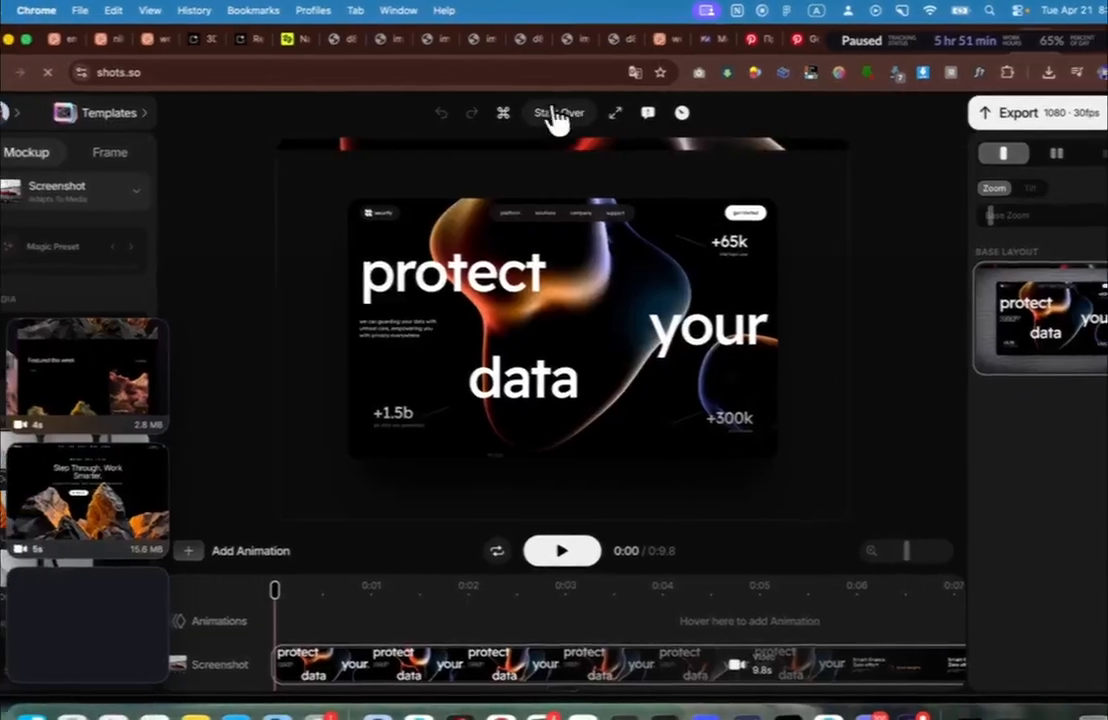
click(517, 114)
click(586, 304)
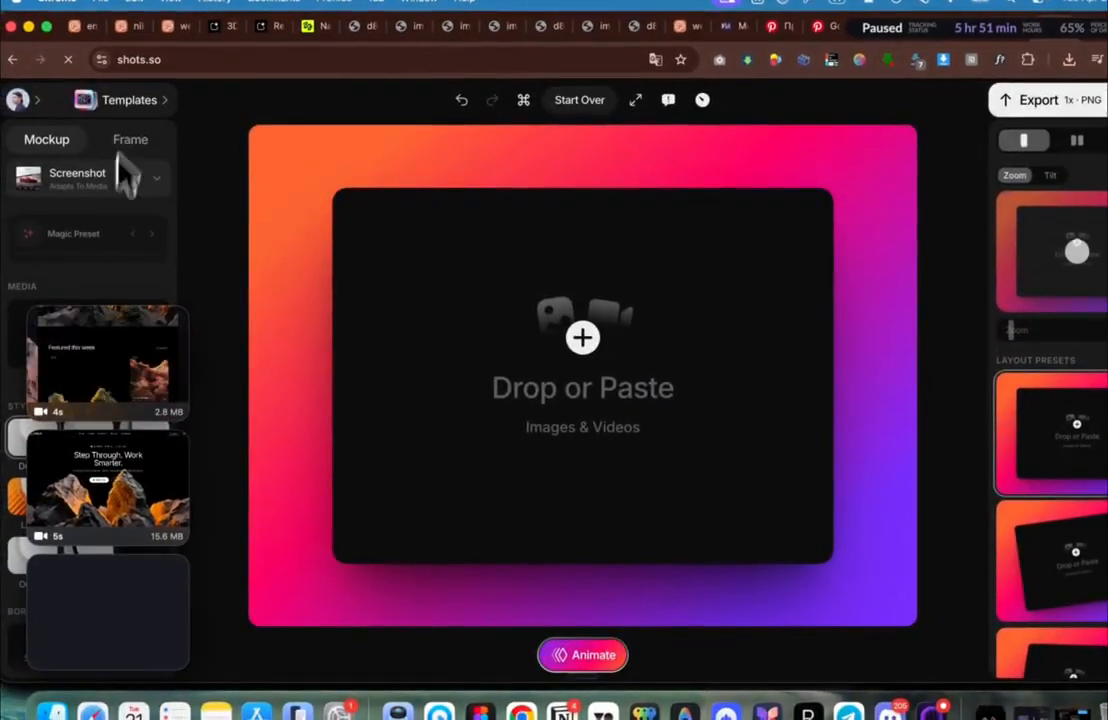
drag(135, 357, 600, 333)
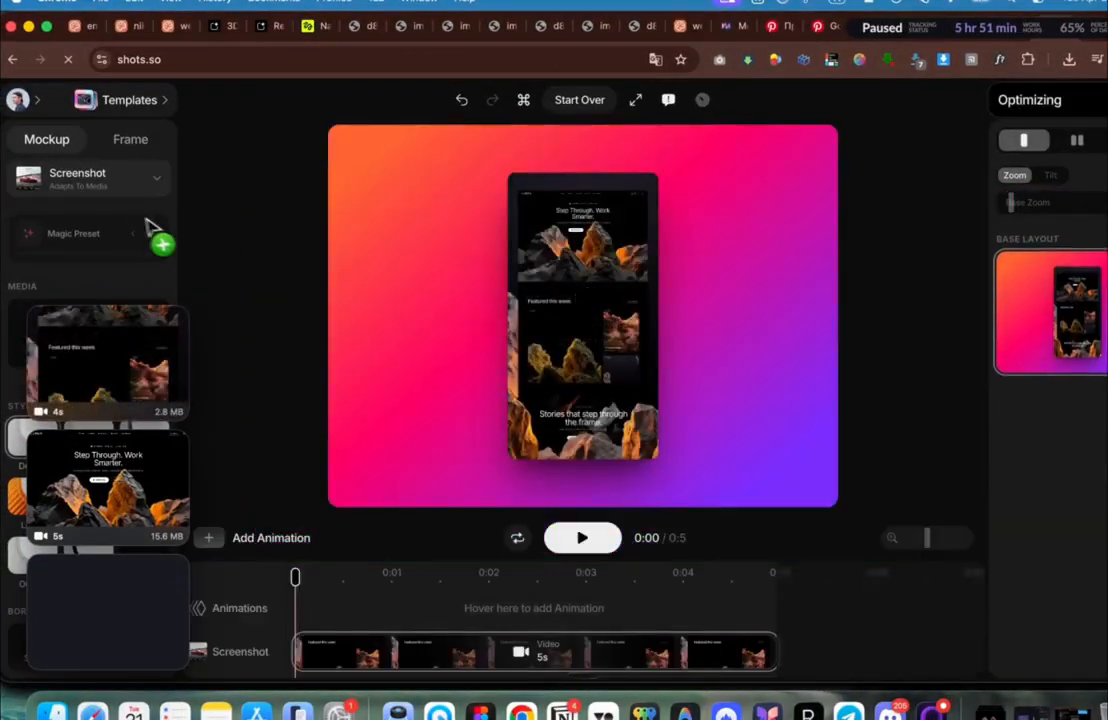
Step: Make the frame portrait 9:16 at 1080×2050 with the mockup zoomed to 145%
click(132, 142)
click(127, 179)
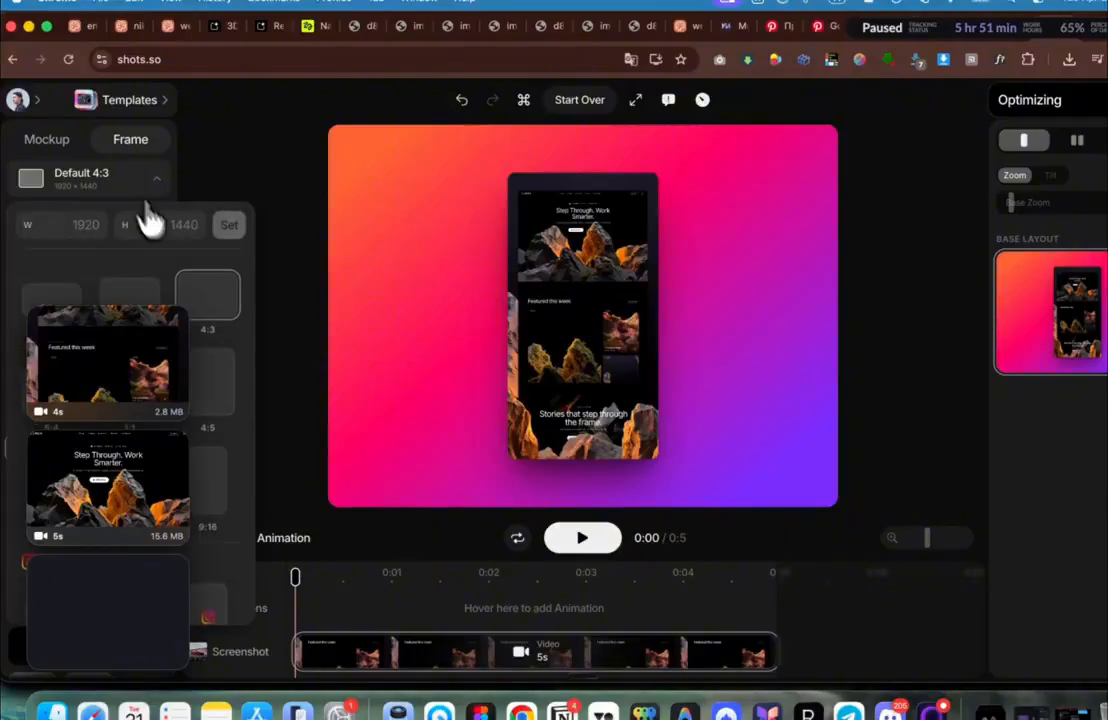
click(209, 470)
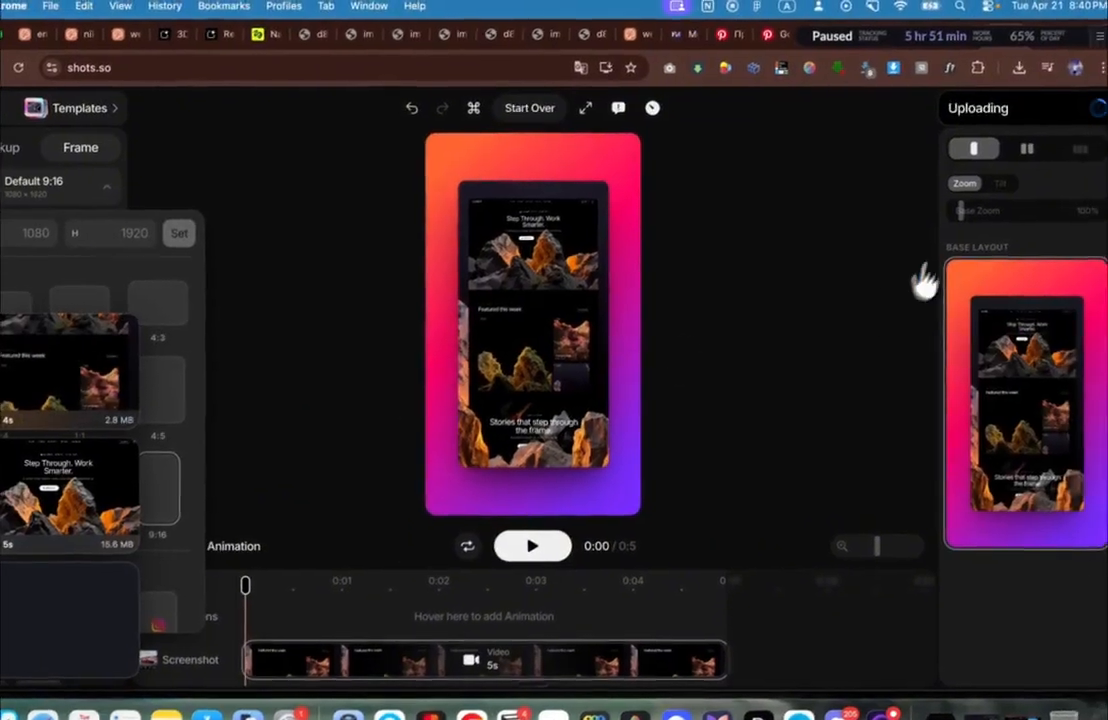
drag(970, 214, 974, 214)
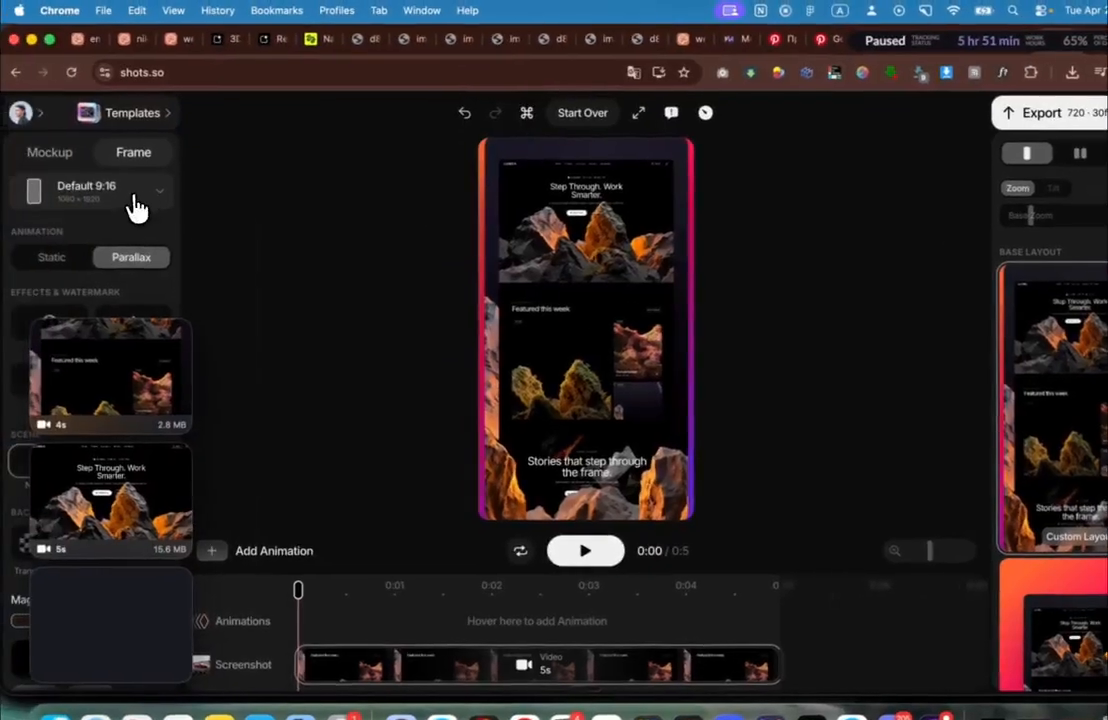
click(135, 203)
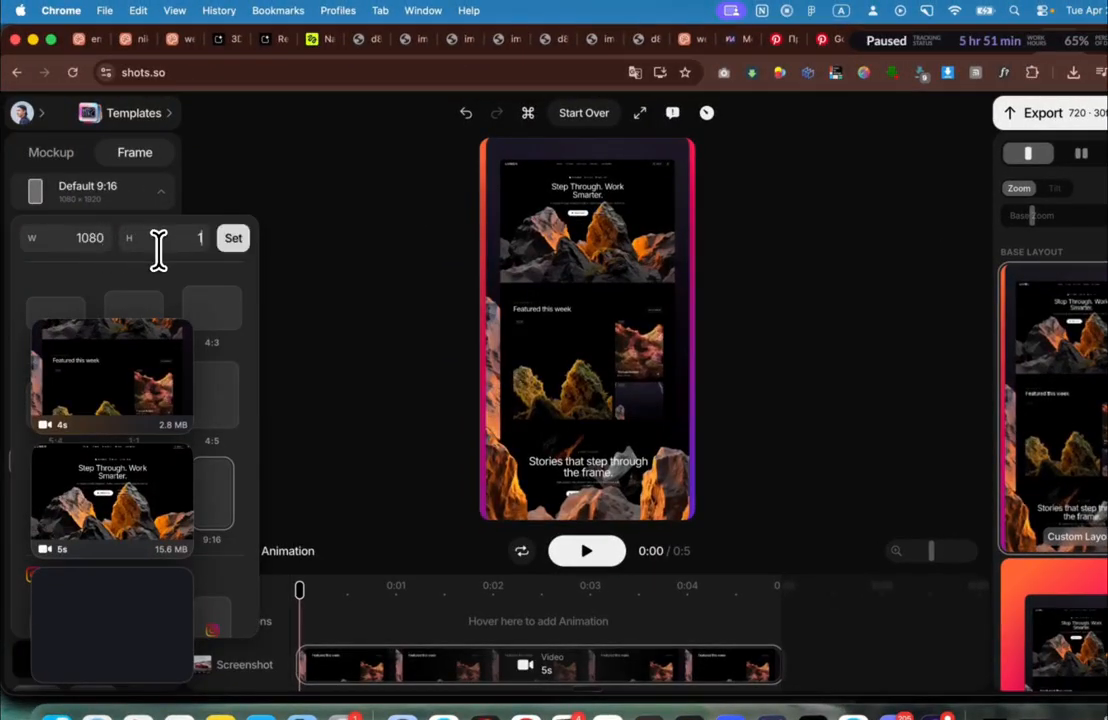
text(1890)
key(Return)
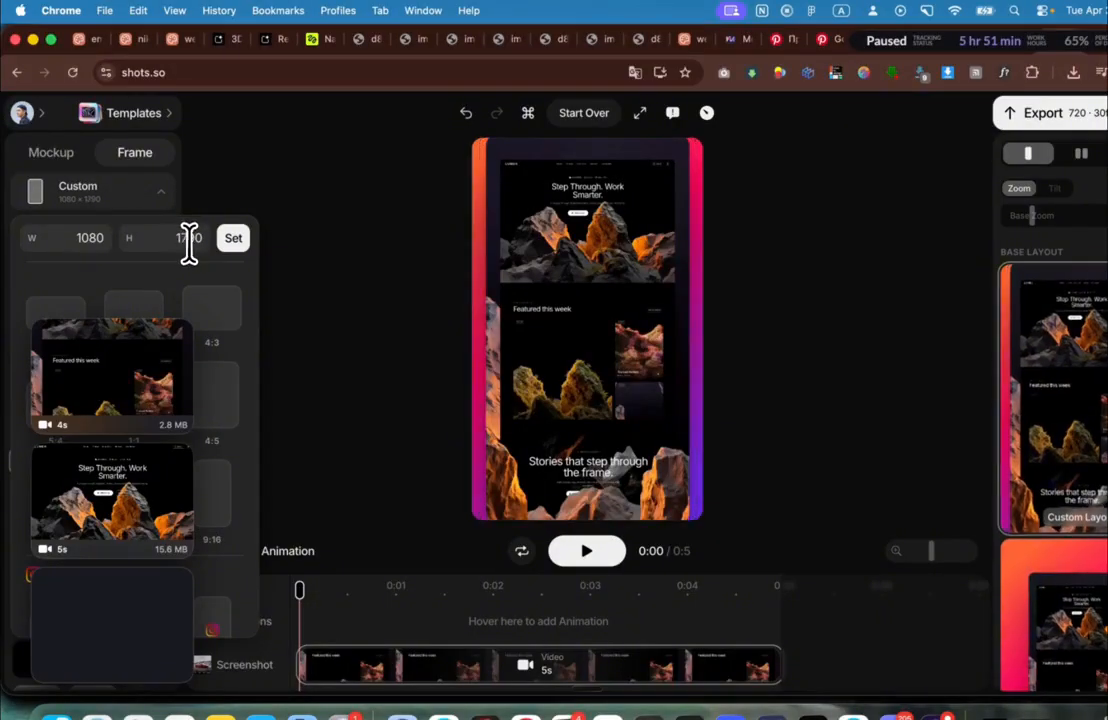
key(BackSpace)
key(BackSpace)
text(20)
key(Return)
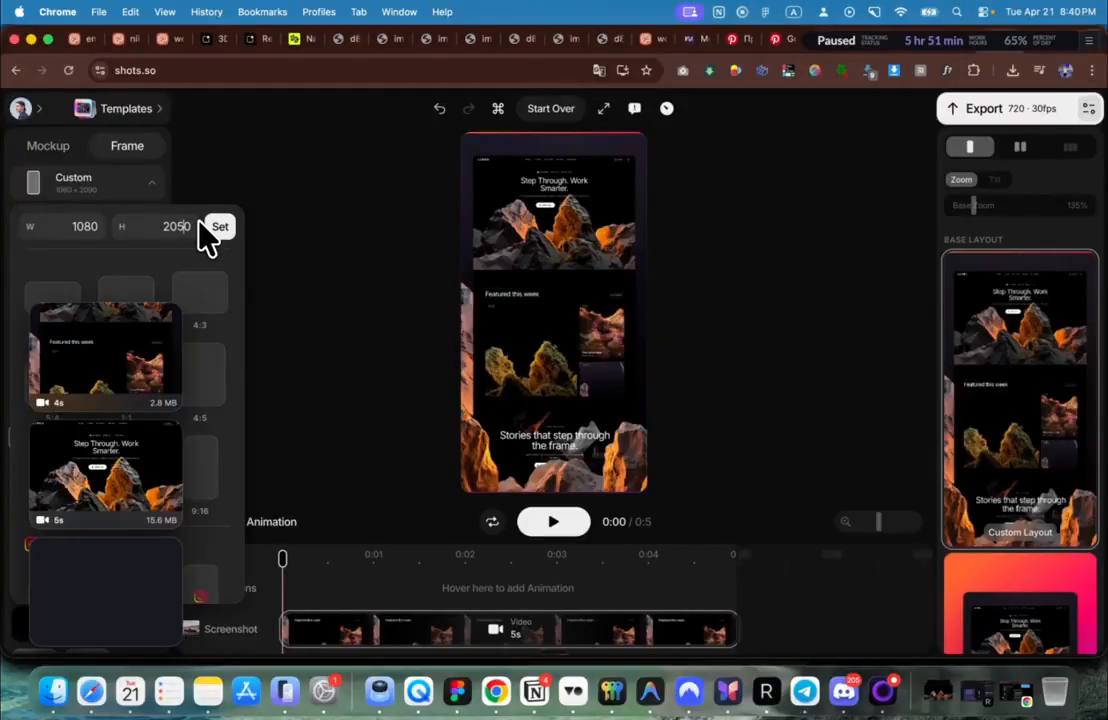
Step: Apply the TV visual effect and add a zoom animation at the playhead
click(58, 146)
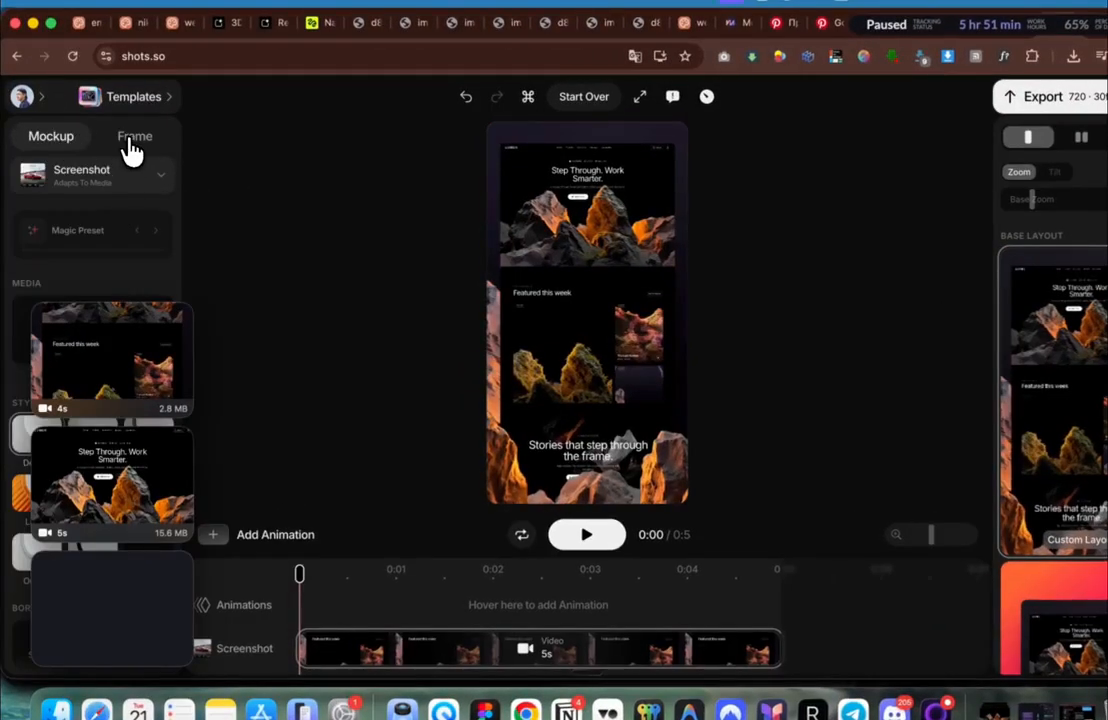
click(133, 140)
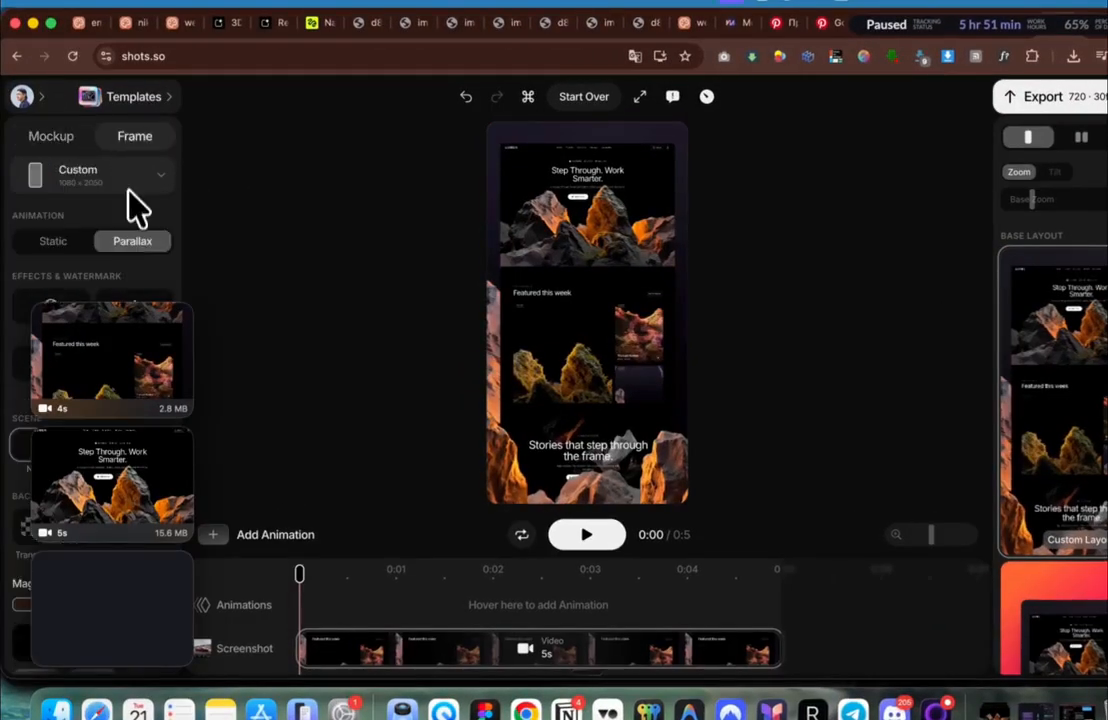
click(133, 375)
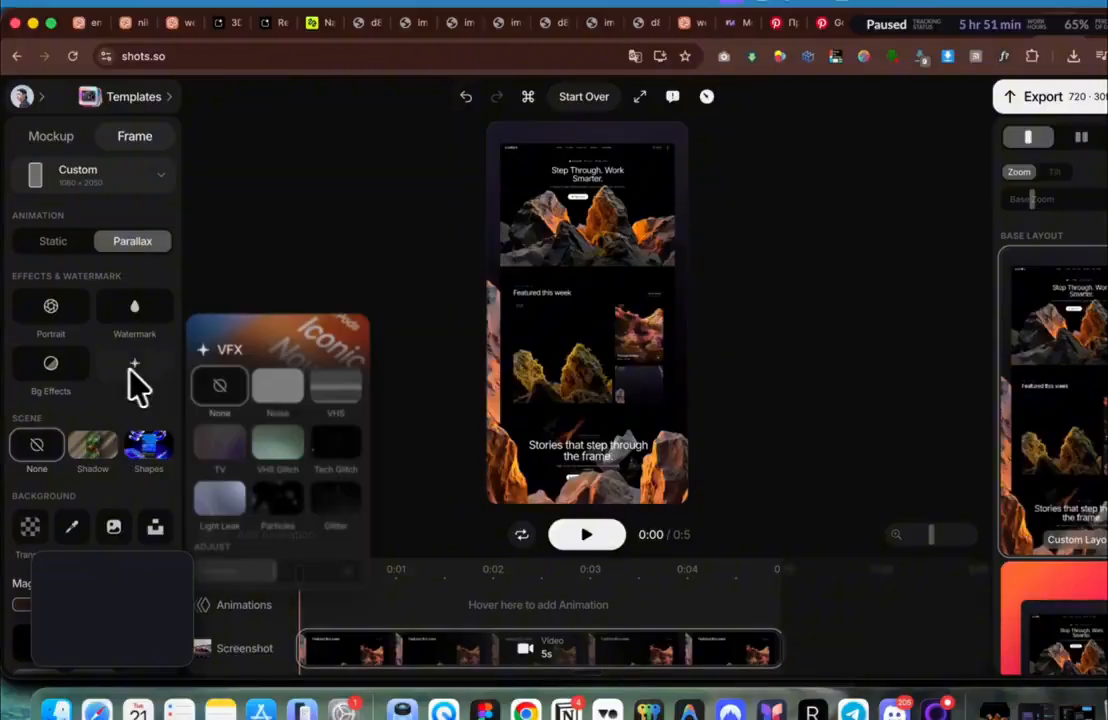
click(332, 400)
click(226, 462)
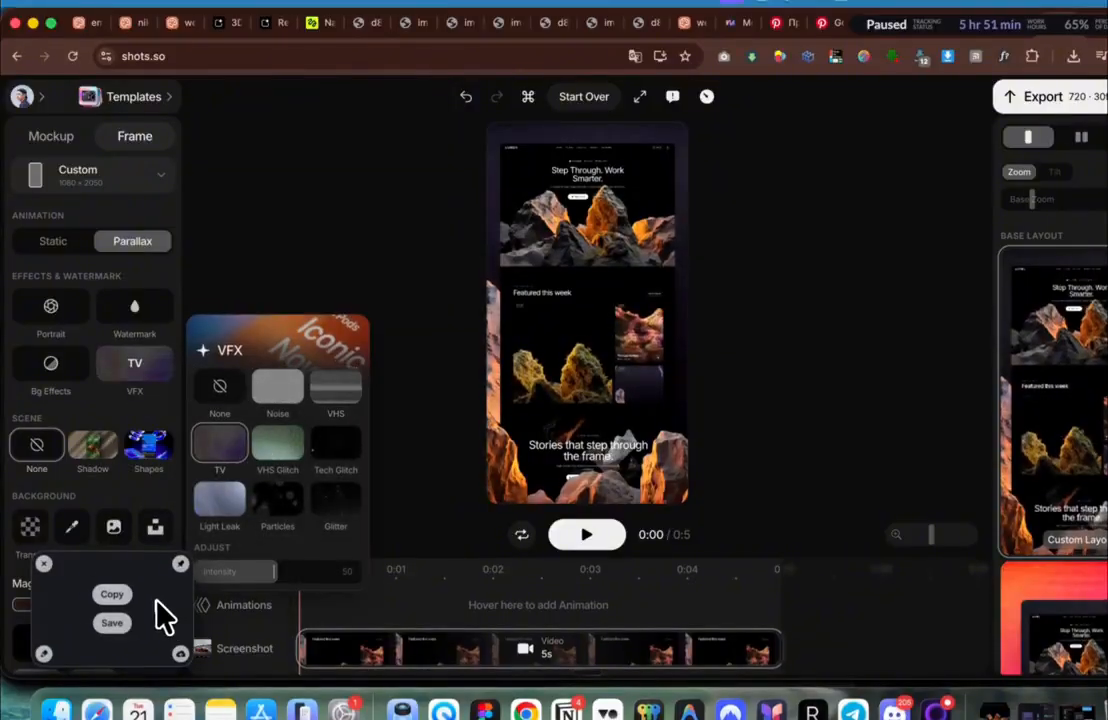
drag(157, 601, 3, 598)
key(space)
key(space)
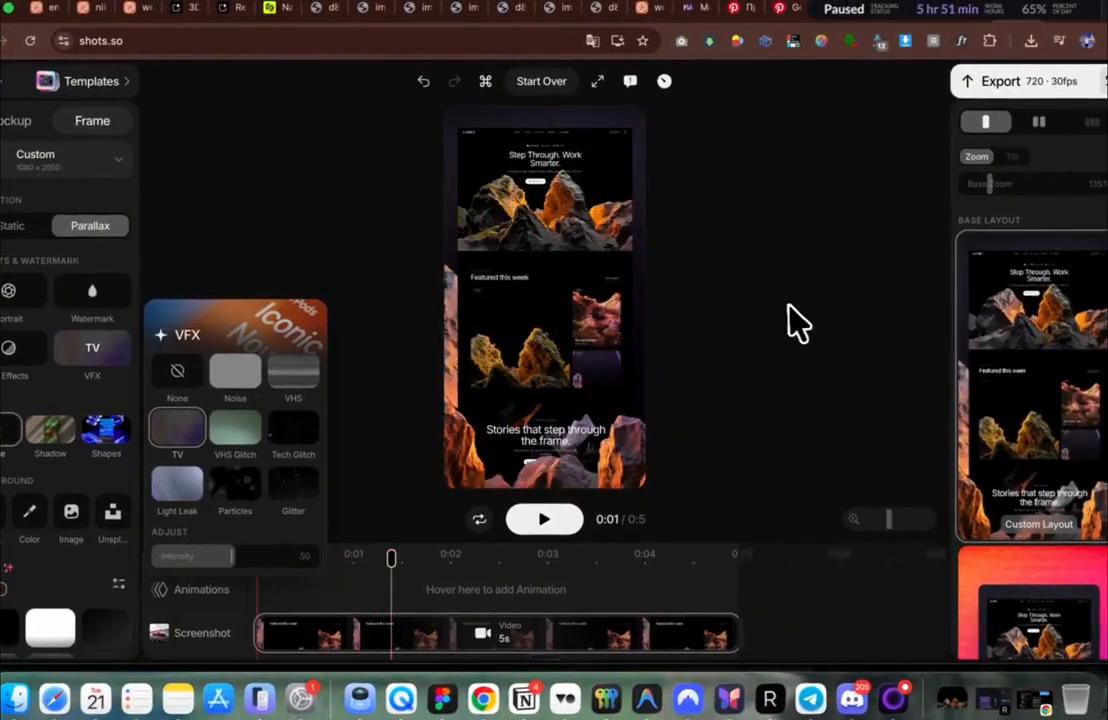
click(373, 590)
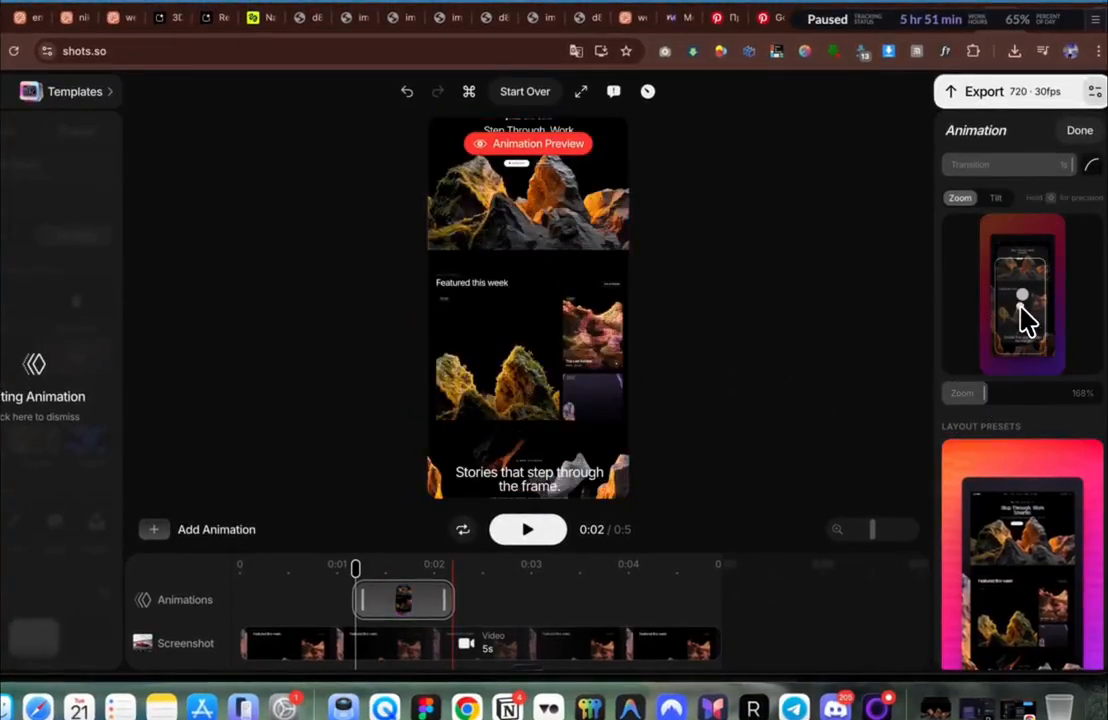
Step: Aim the zoom animation at the hero headline and lengthen the clip to two seconds
drag(1022, 312, 1015, 286)
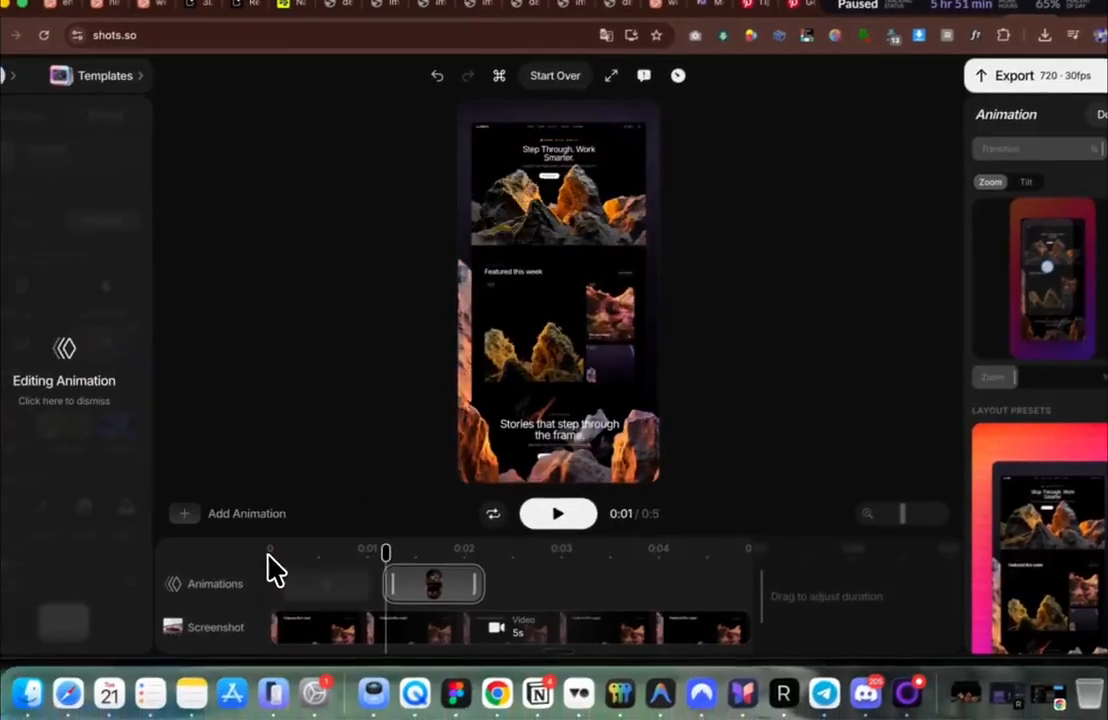
click(240, 569)
key(space)
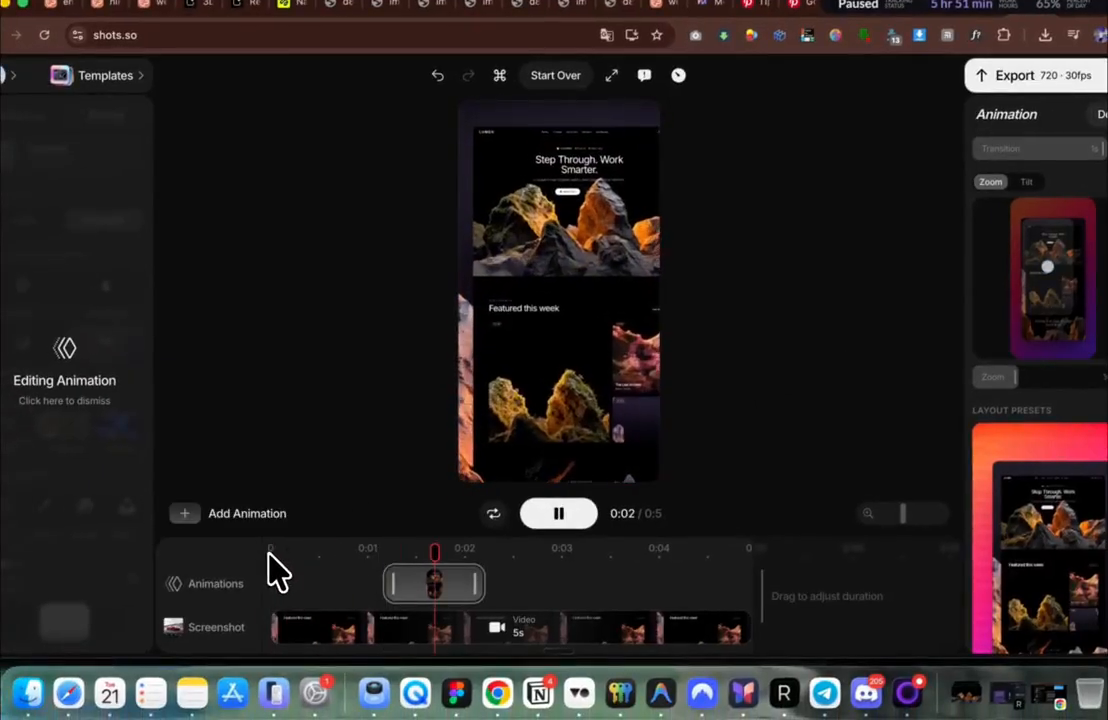
key(space)
drag(475, 584, 577, 584)
click(472, 590)
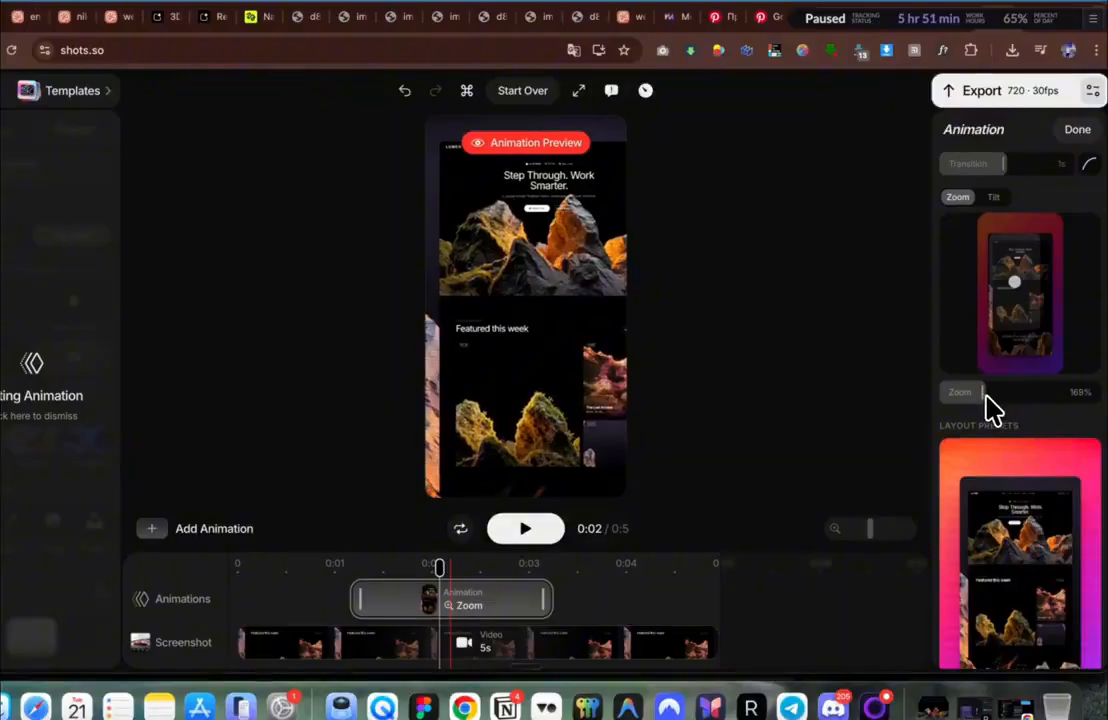
Step: Raise the zoom to 285% centred on the hero, shorten the clip to about 0:02.6, and export
drag(986, 394, 1043, 362)
drag(1018, 288, 1011, 275)
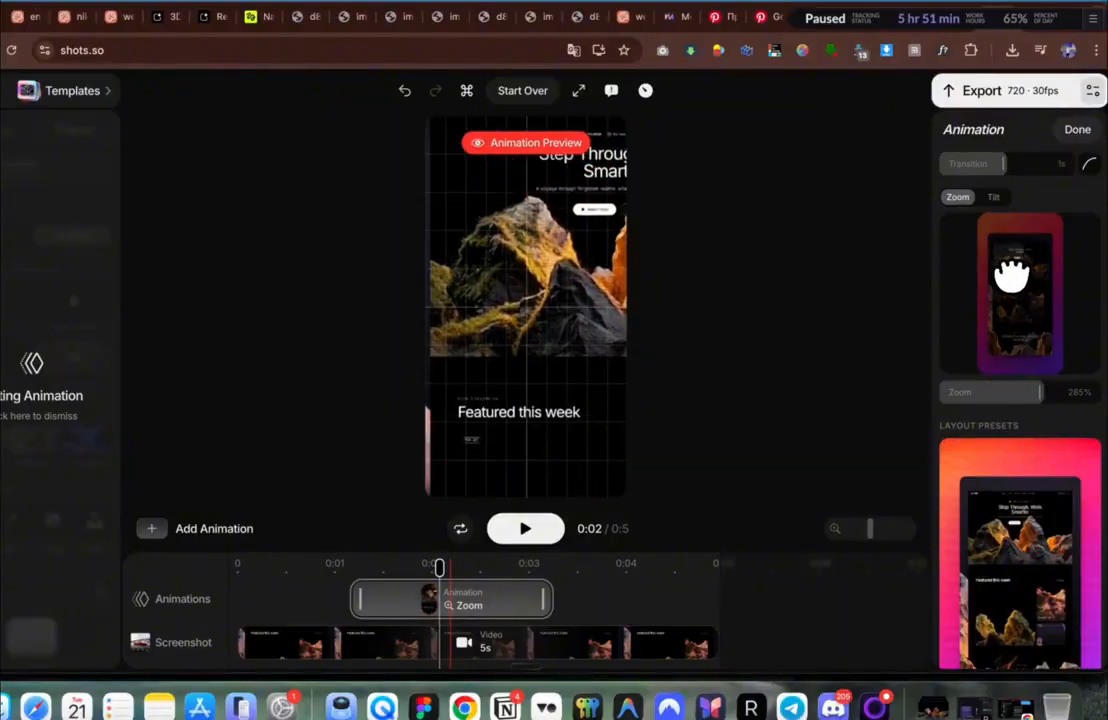
click(321, 576)
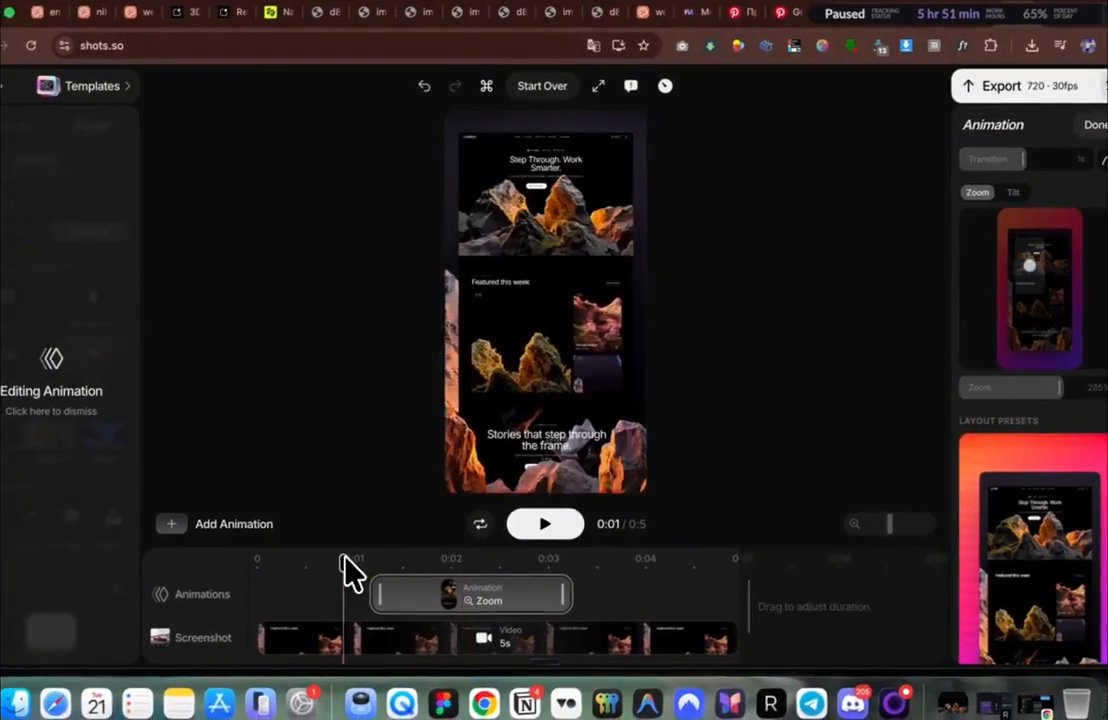
key(space)
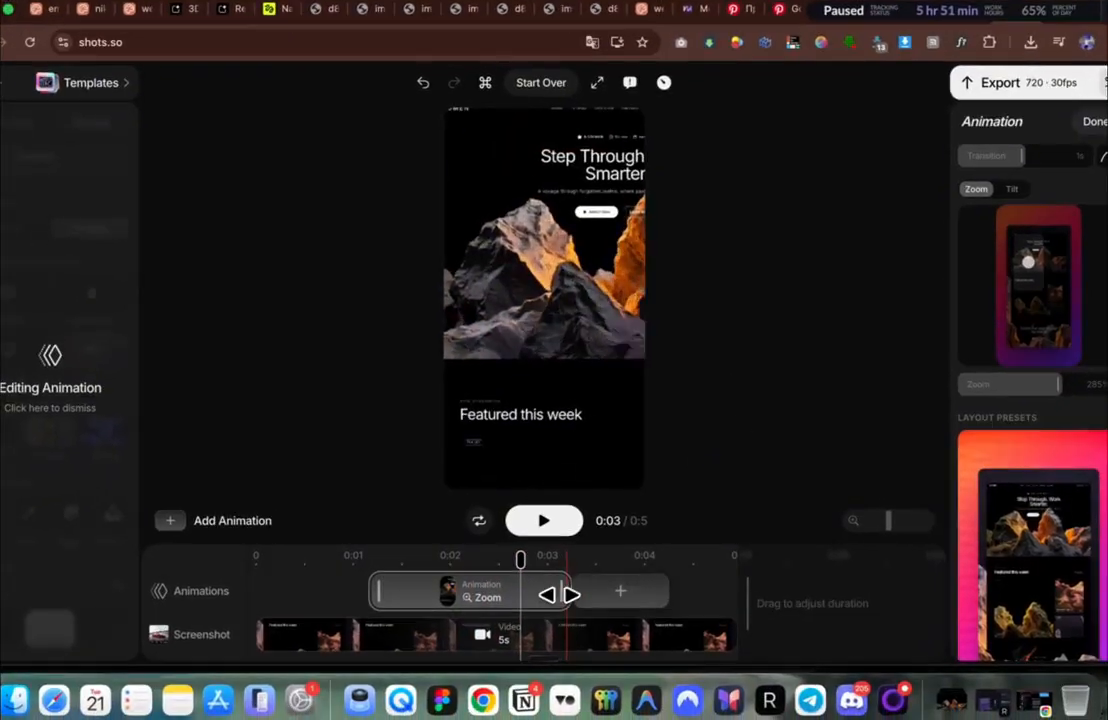
drag(565, 594, 507, 592)
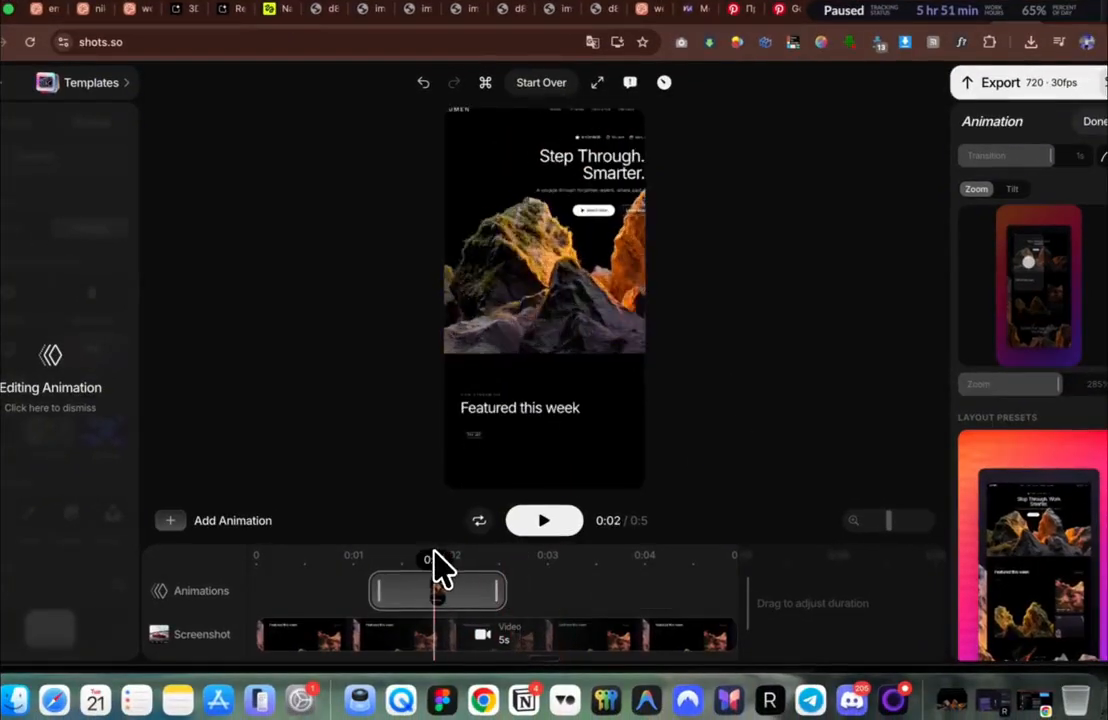
key(space)
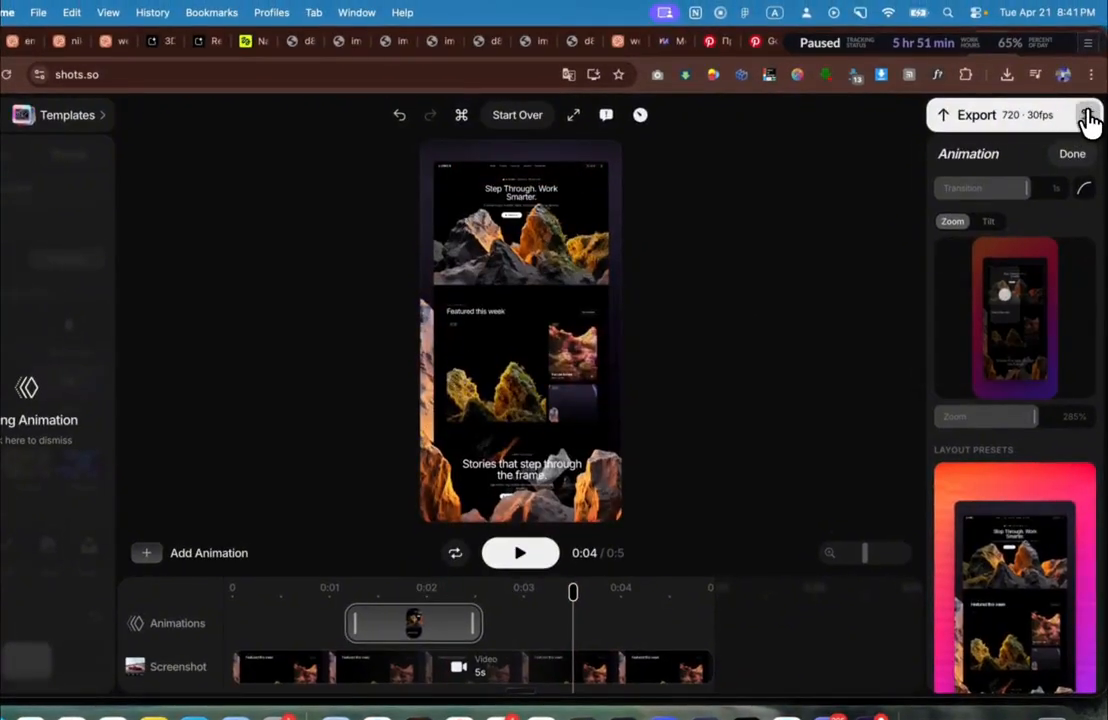
click(1088, 116)
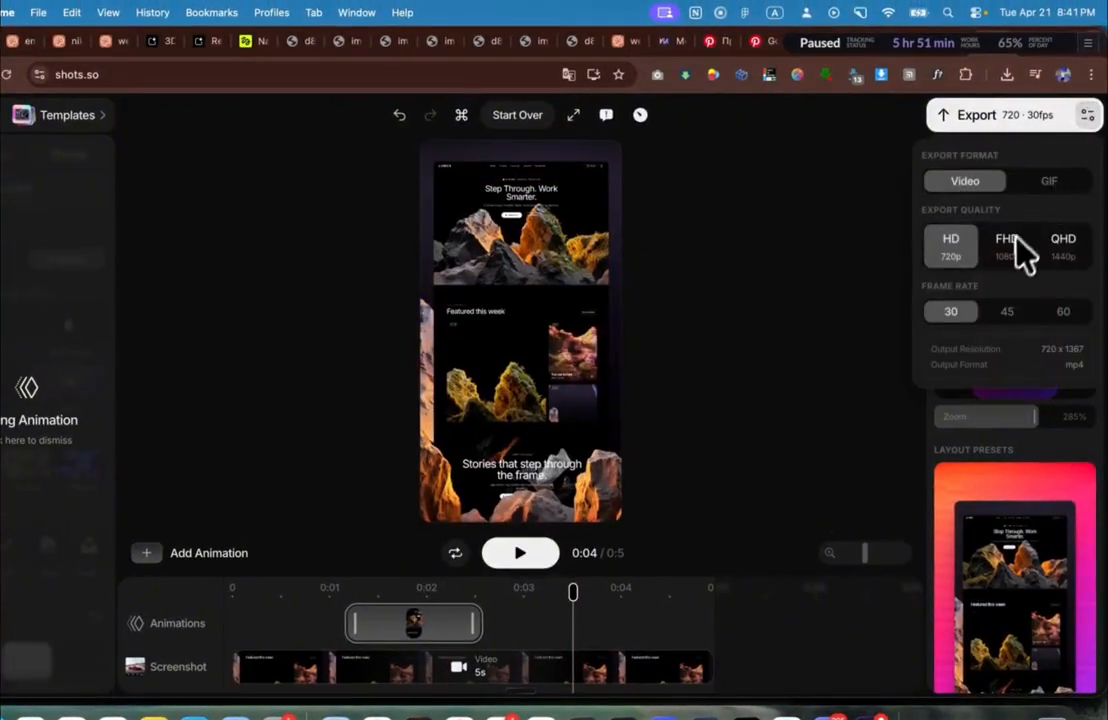
click(1002, 124)
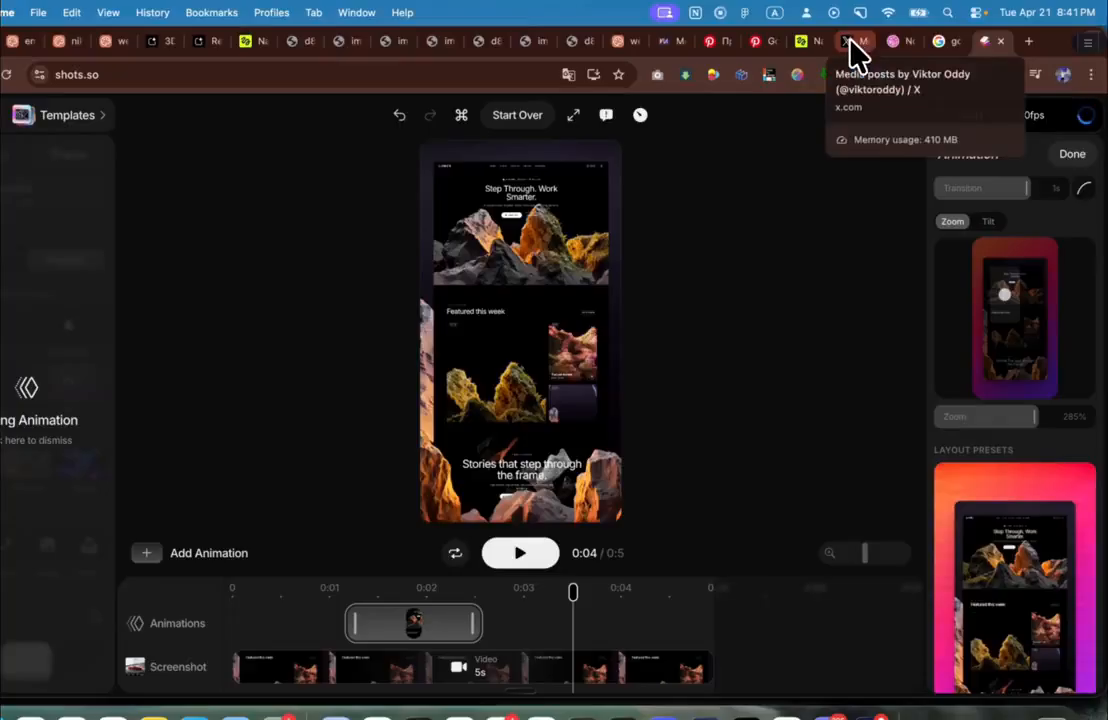
Step: Copy the X post's caption and paste it into a new post draft
click(853, 45)
drag(905, 194, 847, 152)
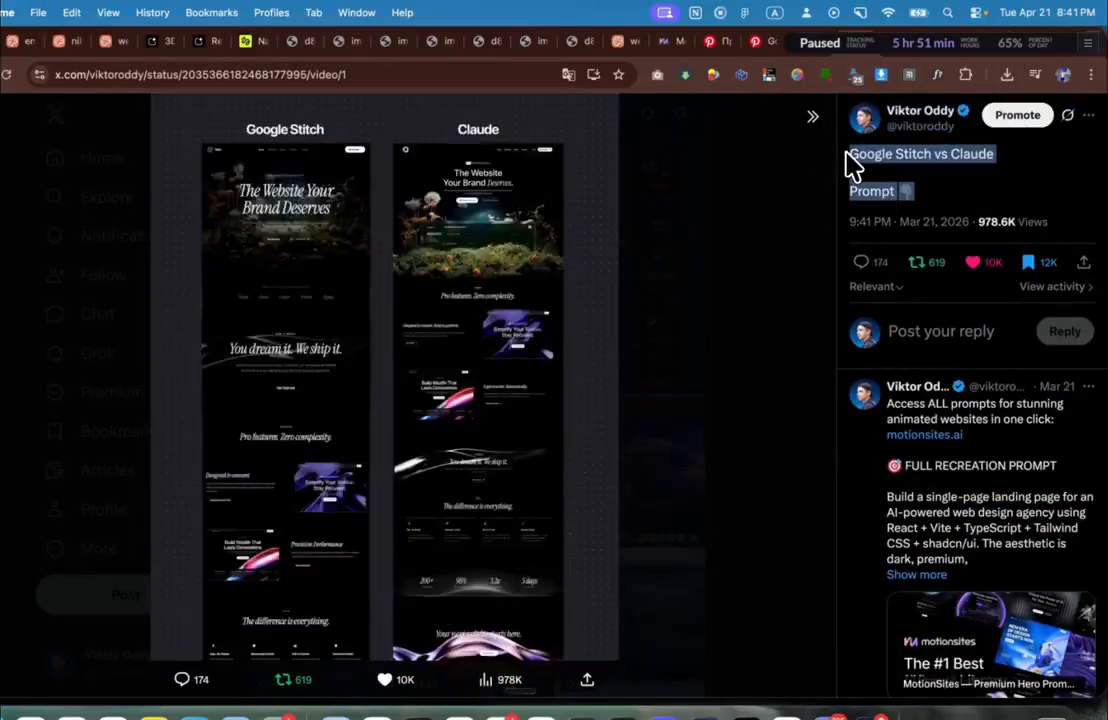
key(super+c)
click(765, 162)
click(196, 575)
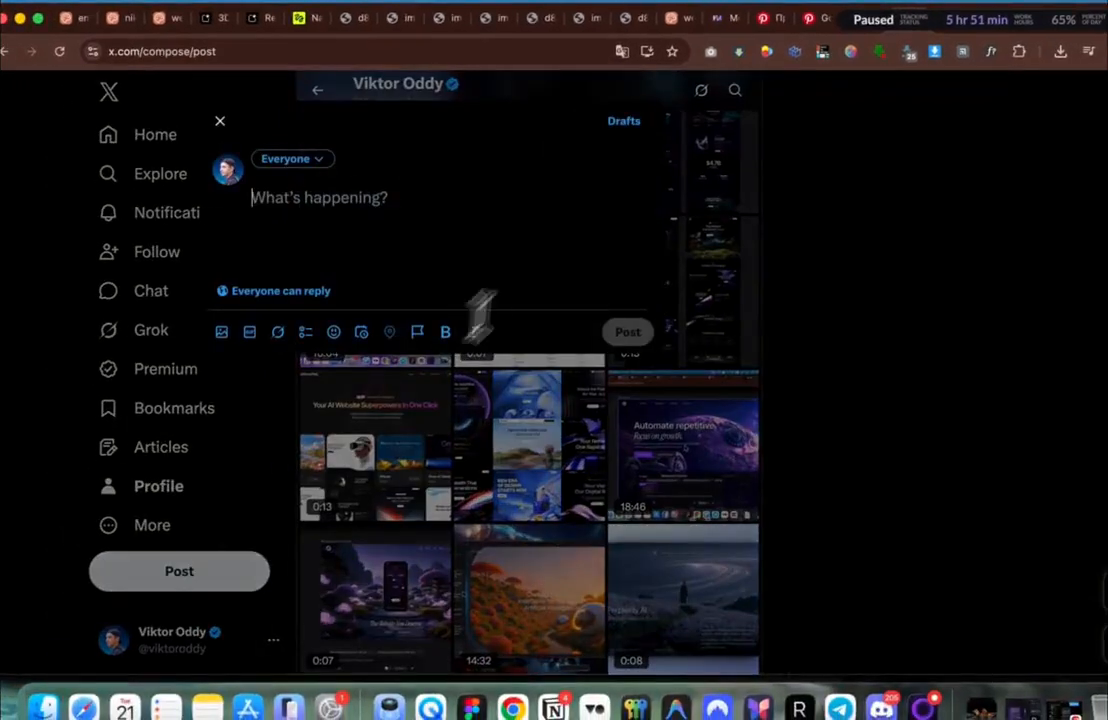
key(super+v)
Step: Edit the drafted post, then clear it and discard the unfinished post
click(428, 197)
key(Return)
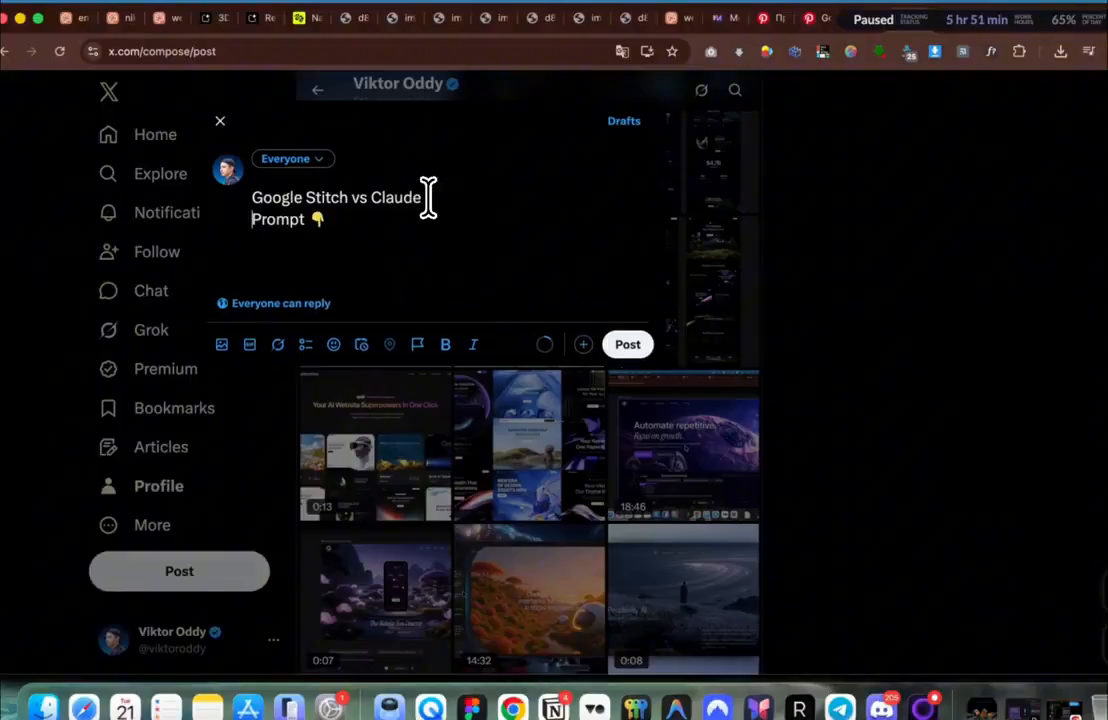
key(BackSpace)
key(BackSpace)
key(BackSpace)
key(BackSpace)
key(BackSpace)
key(BackSpace)
key(BackSpace)
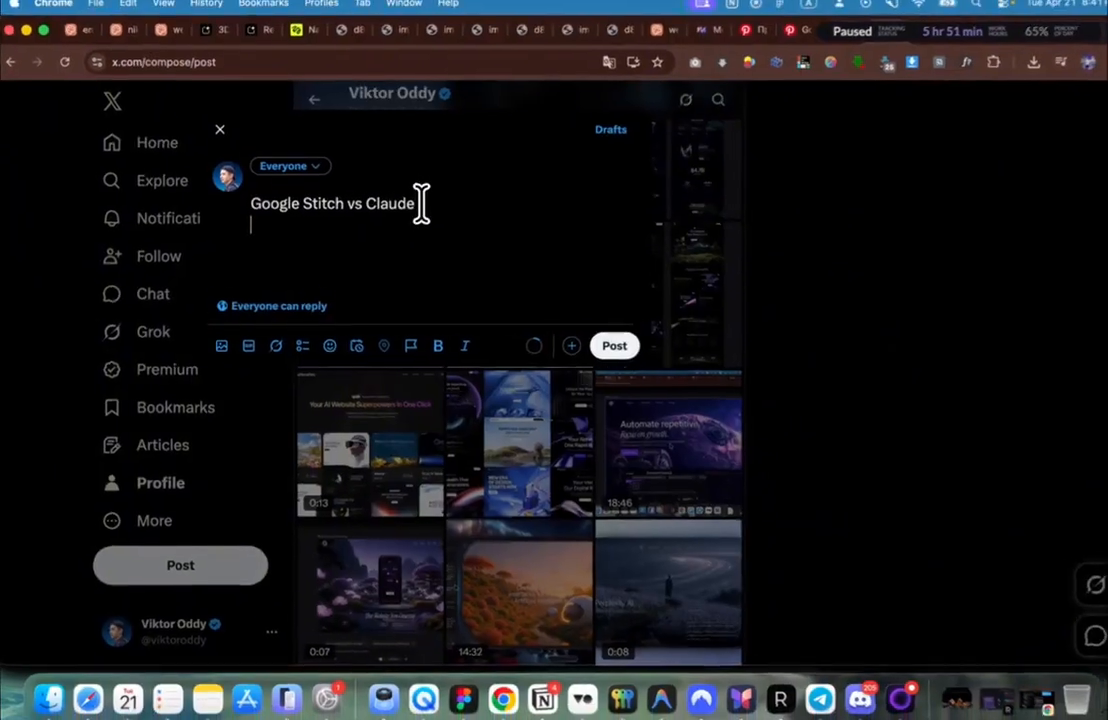
key(super+a)
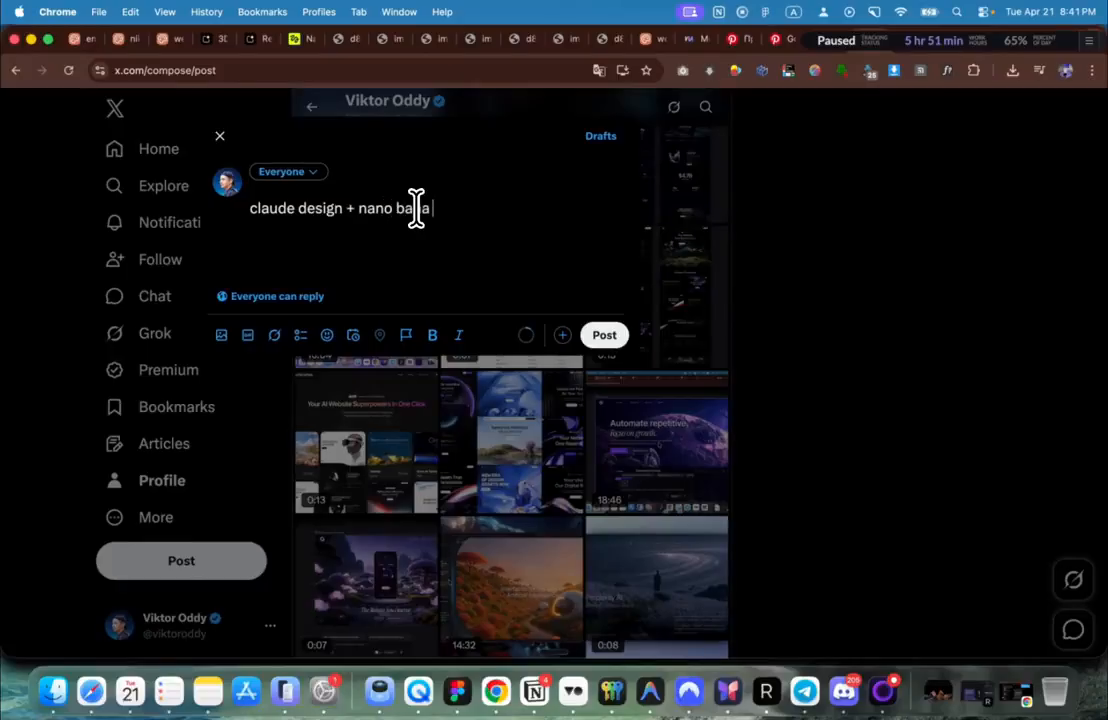
key(super+a)
key(BackSpace)
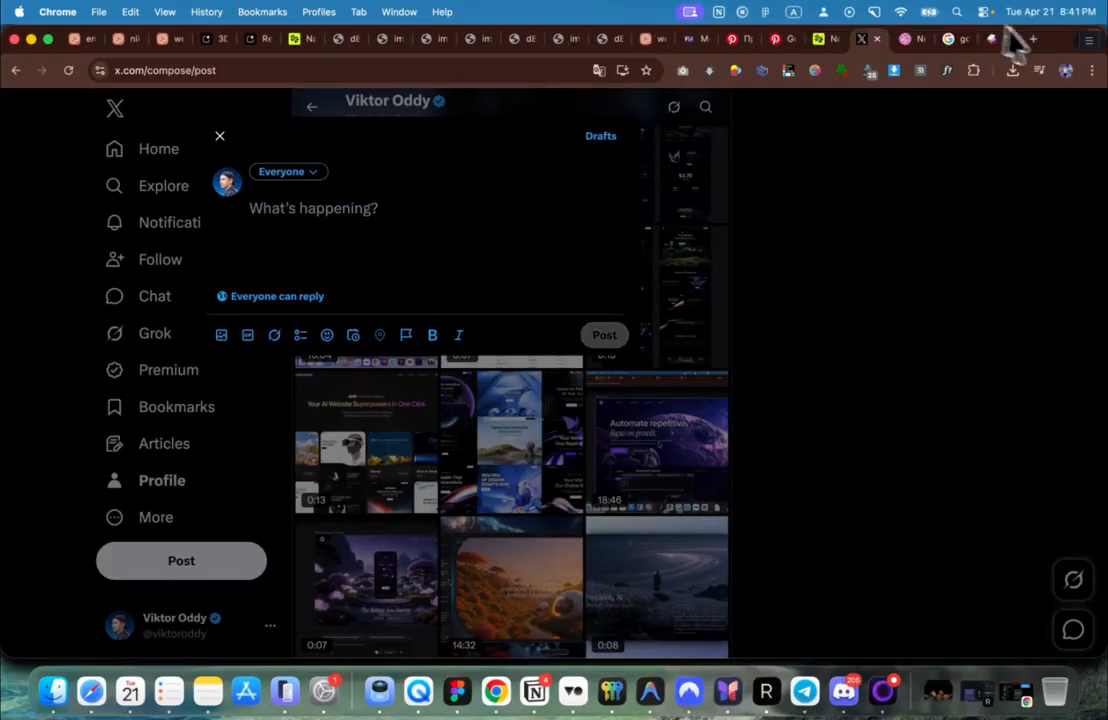
key(BackSpace)
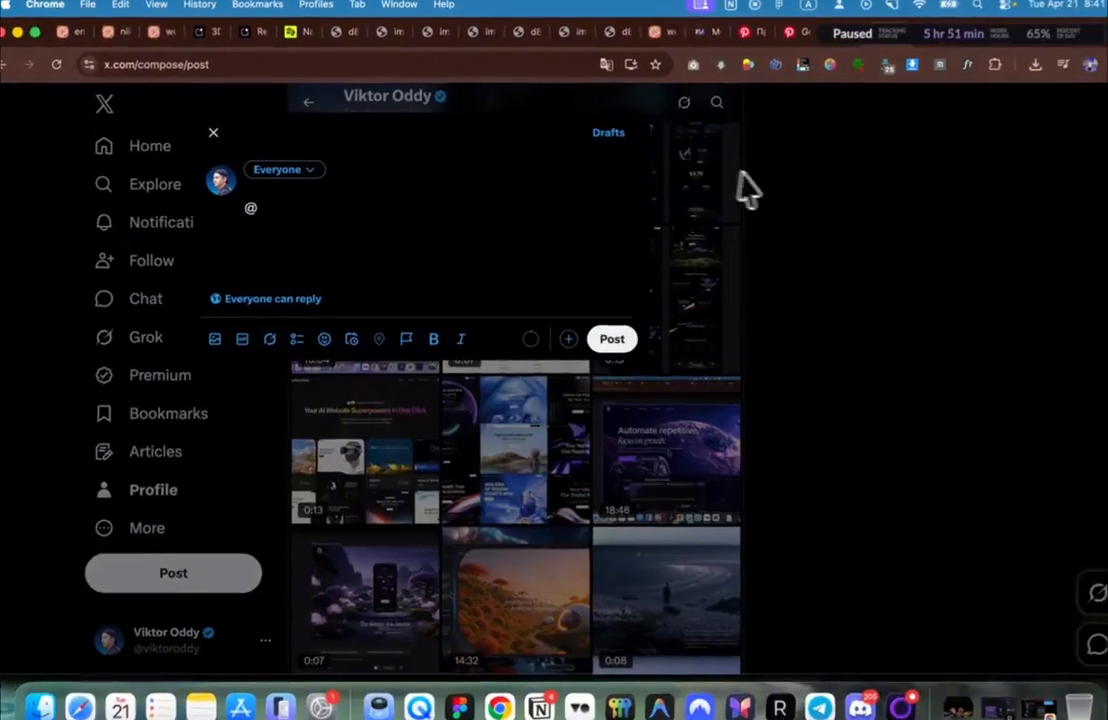
key(Escape)
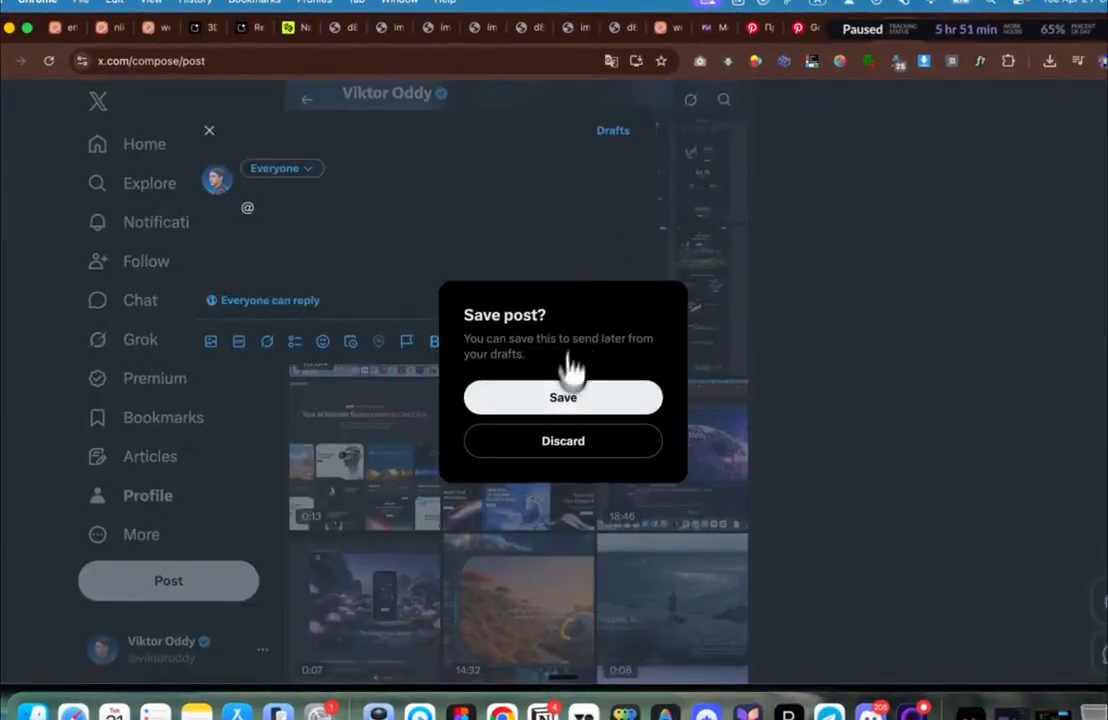
click(541, 446)
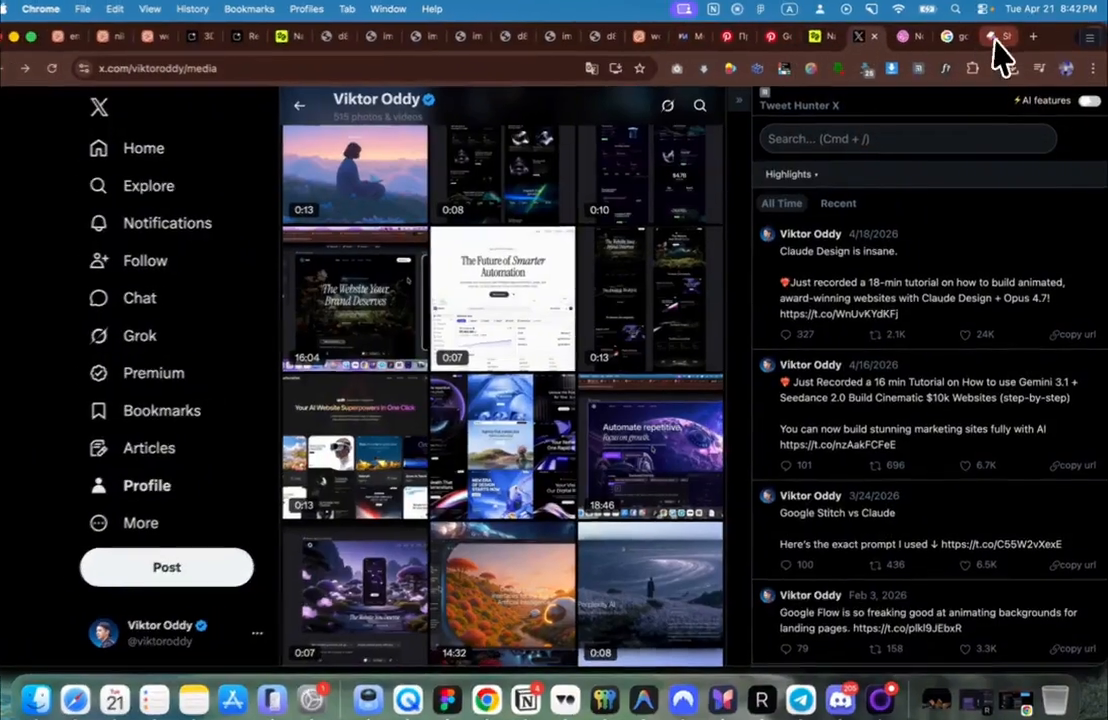
Step: Download 35_1080x30_shots_so.mp4 from shots.so and play it in QuickTime Player
click(997, 42)
click(945, 512)
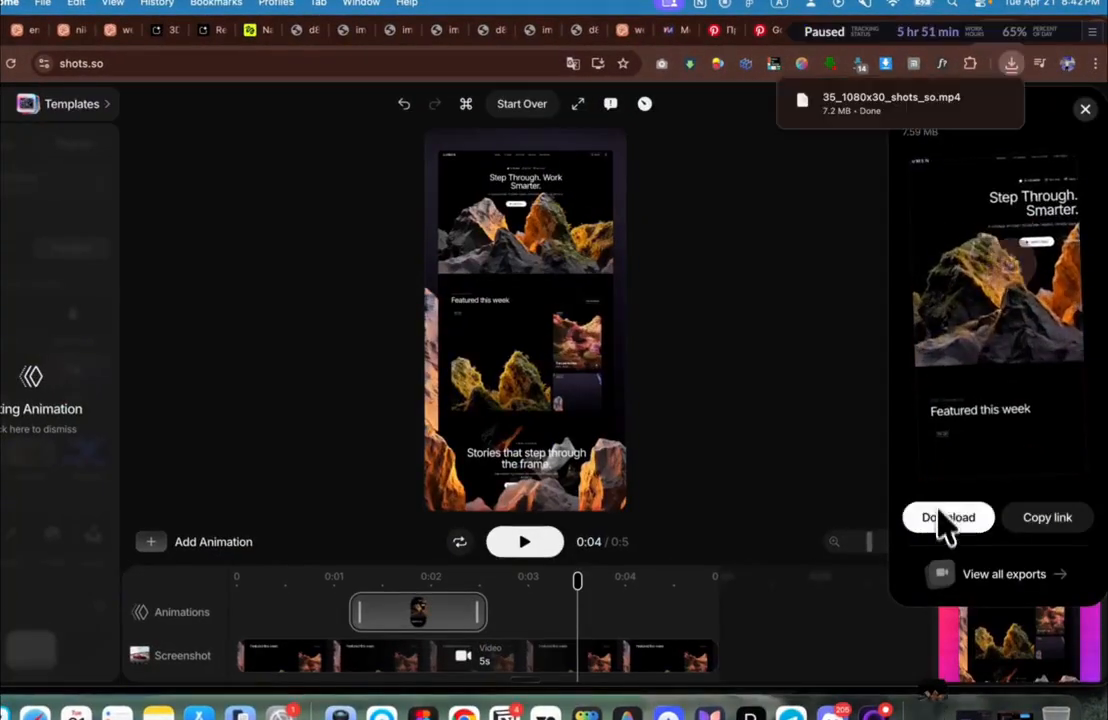
click(934, 111)
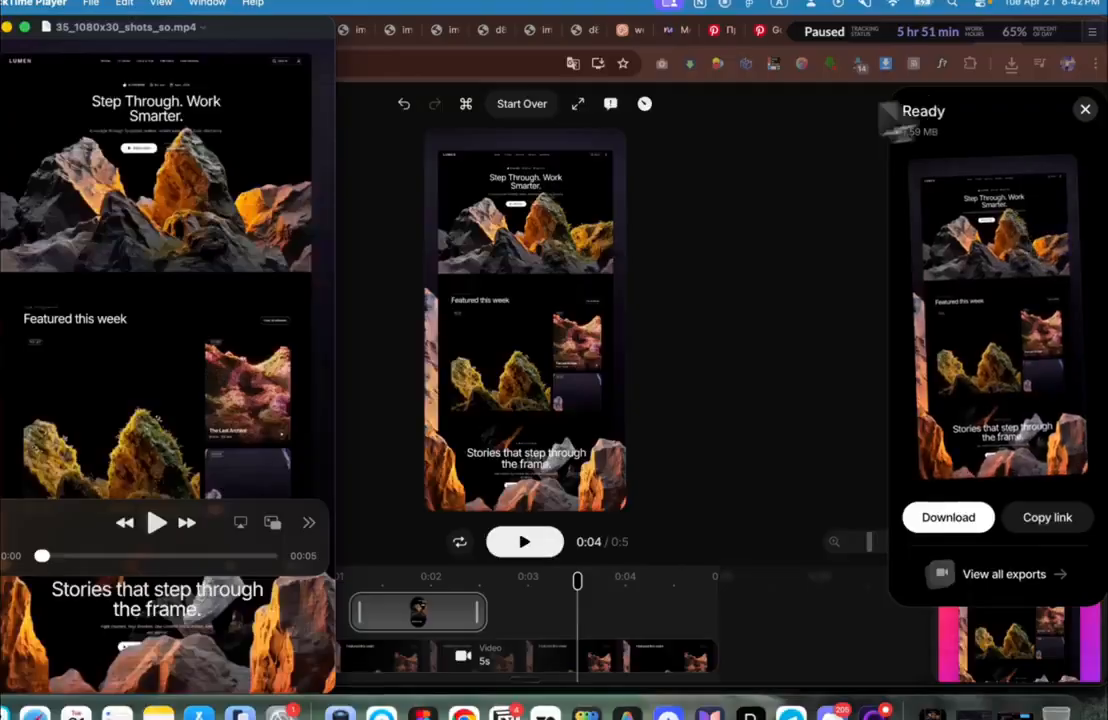
key(space)
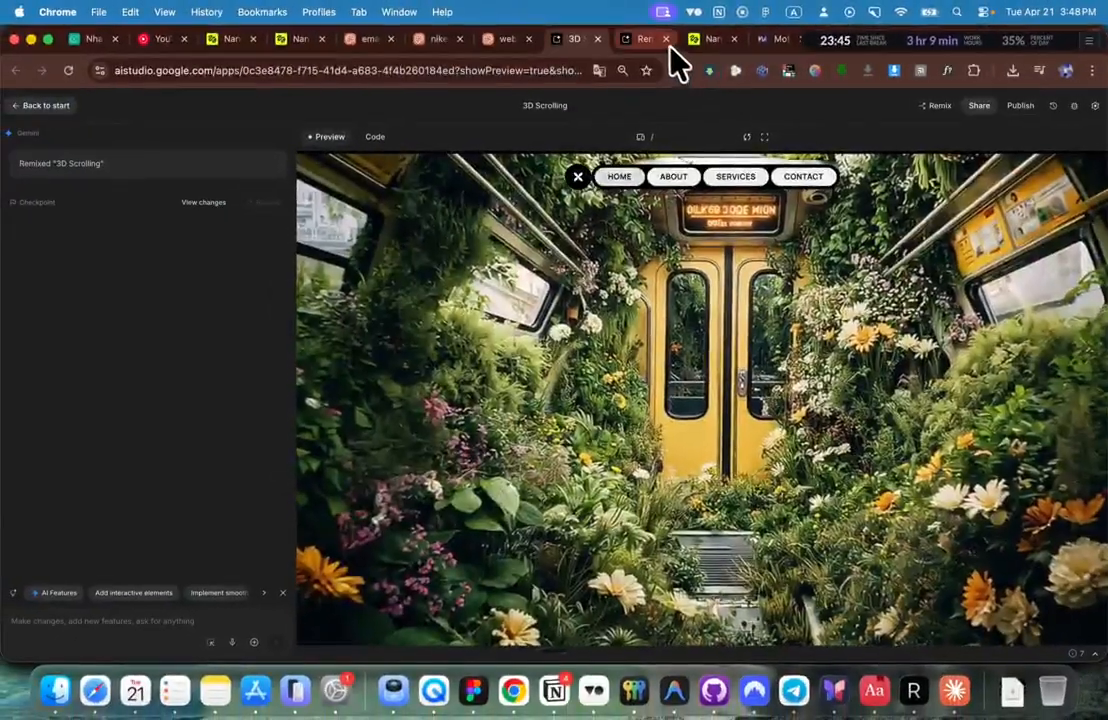
Step: Switch to the Dribbble Likes page and scroll down through the liked website shots
scroll(495, 358, down, 5)
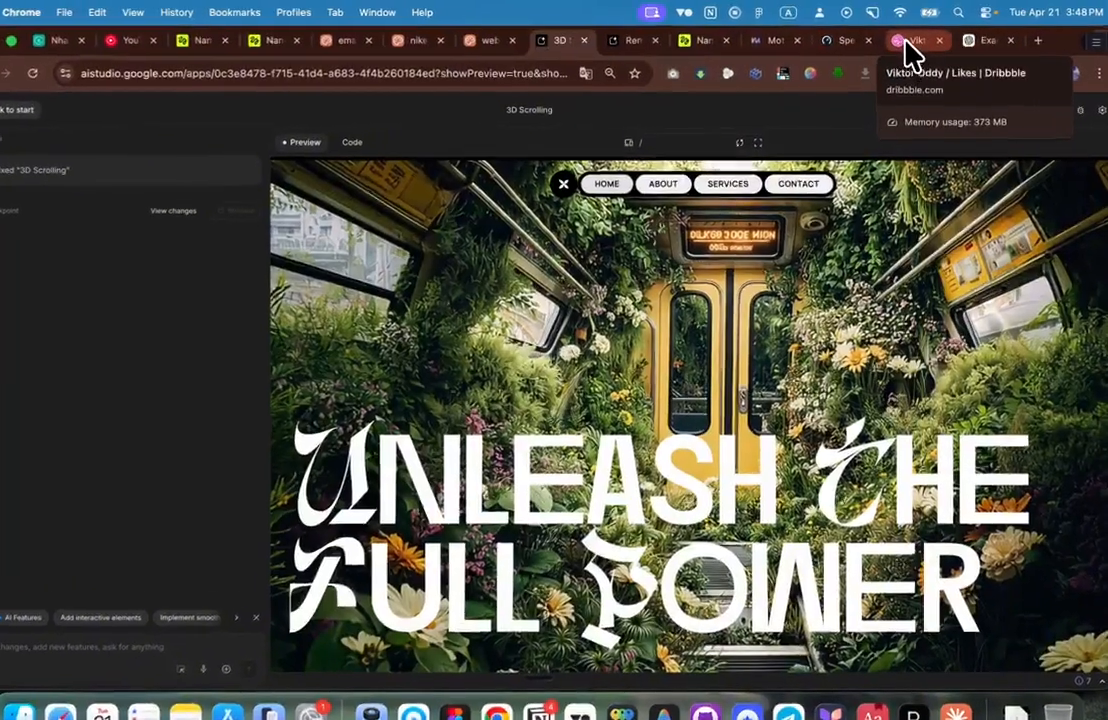
click(905, 42)
scroll(557, 358, up, 3)
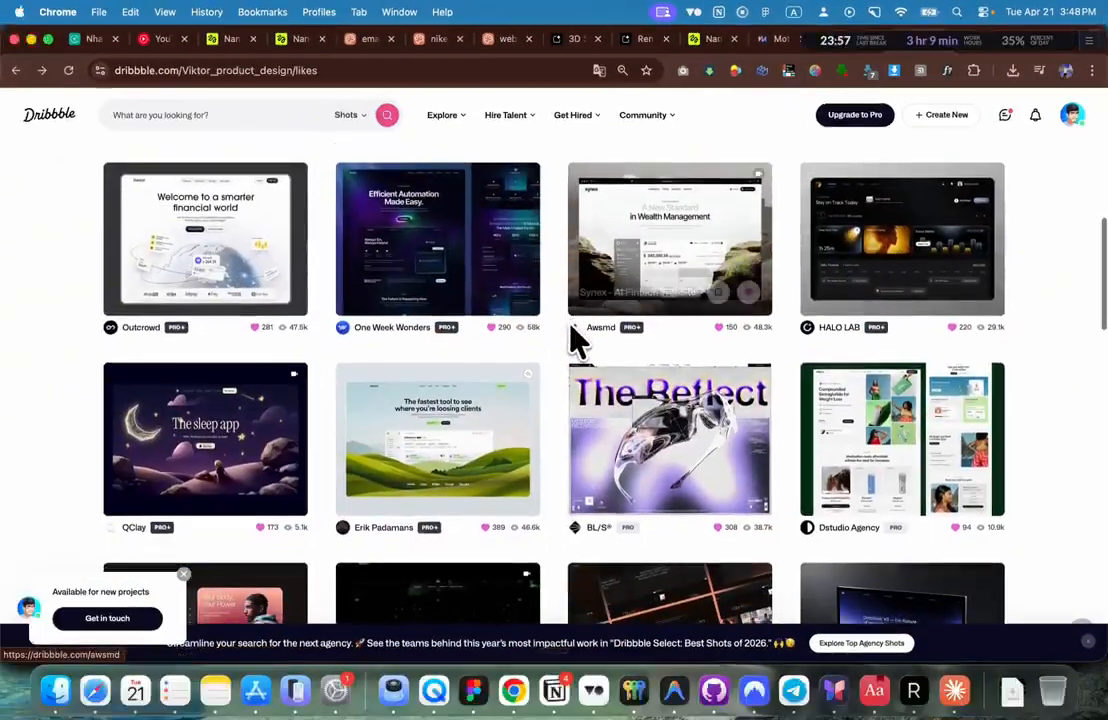
scroll(578, 340, down, 3)
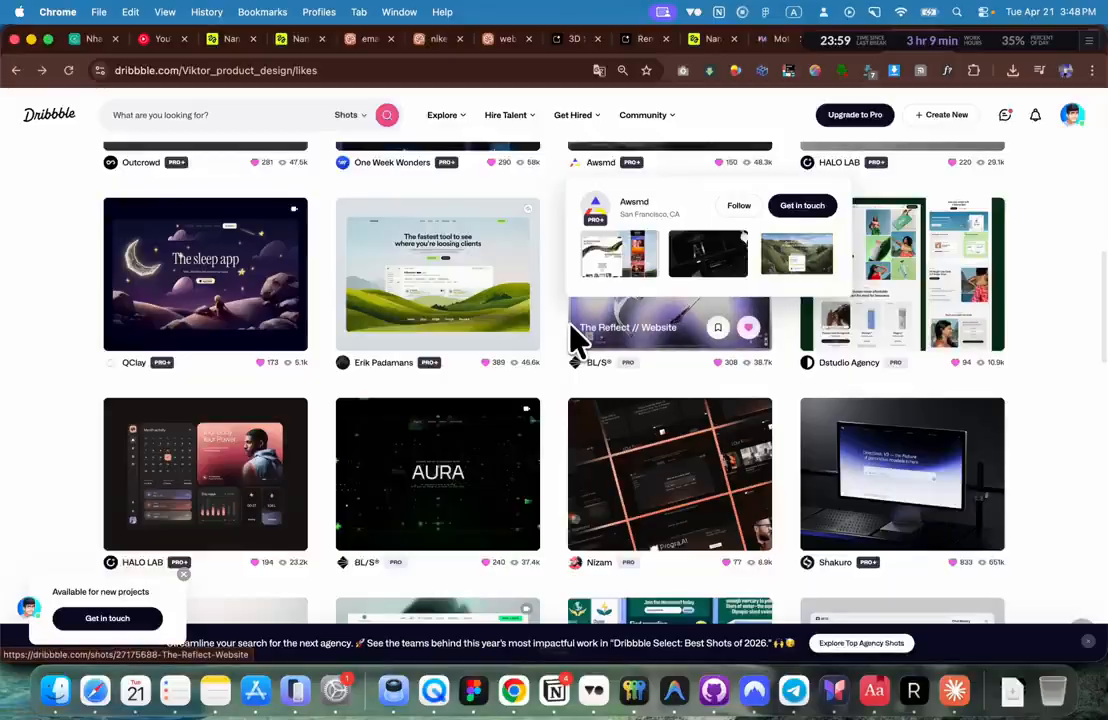
scroll(578, 340, down, 5)
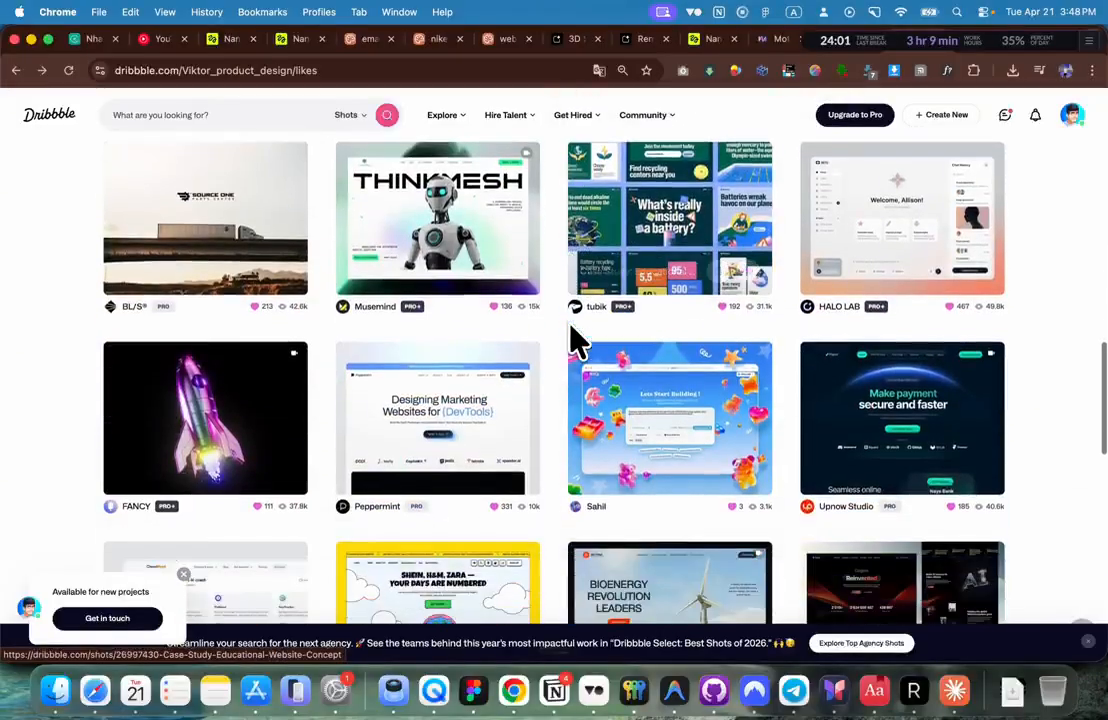
scroll(578, 340, down, 3)
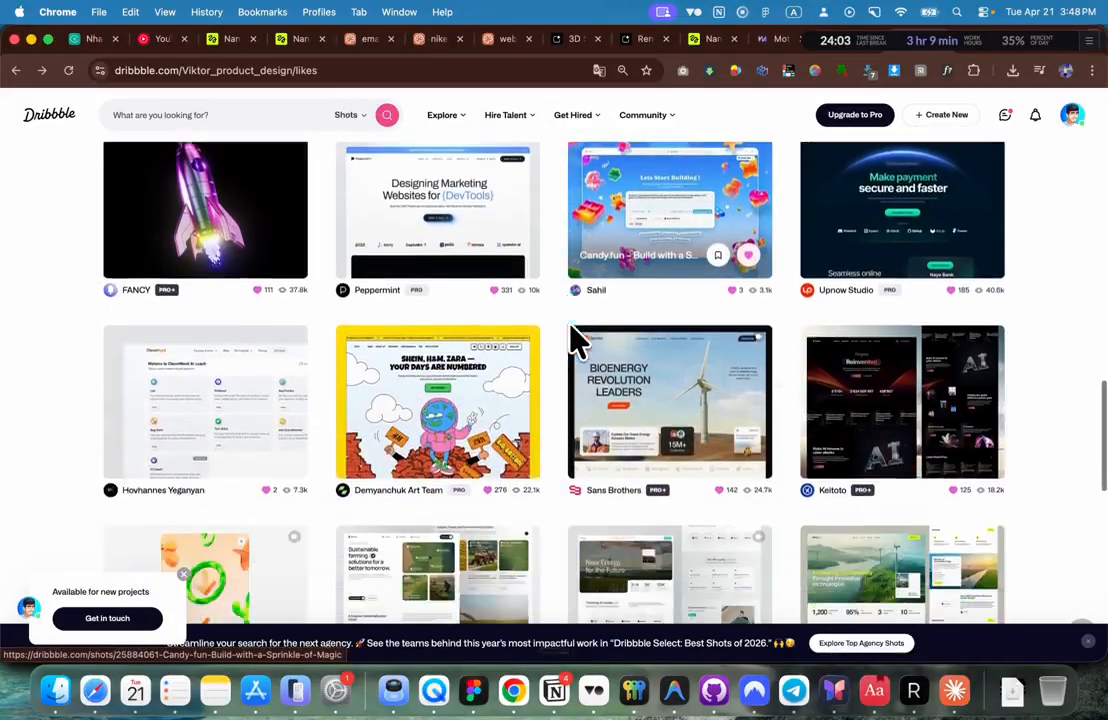
scroll(578, 340, down, 2)
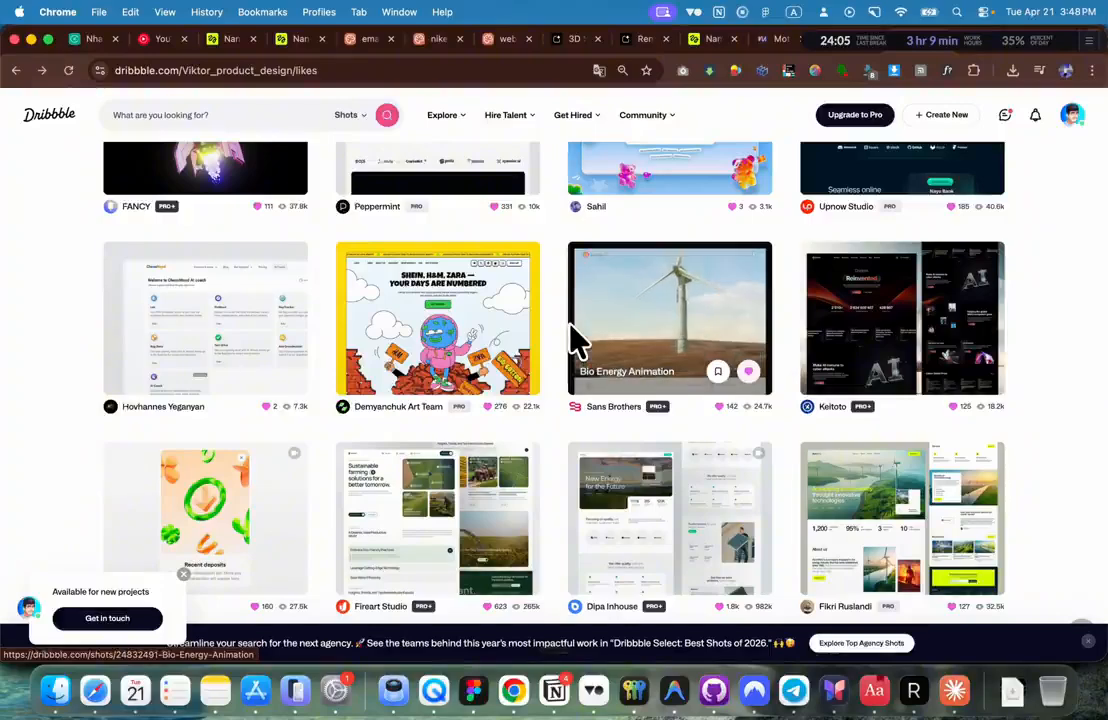
scroll(578, 340, down, 3)
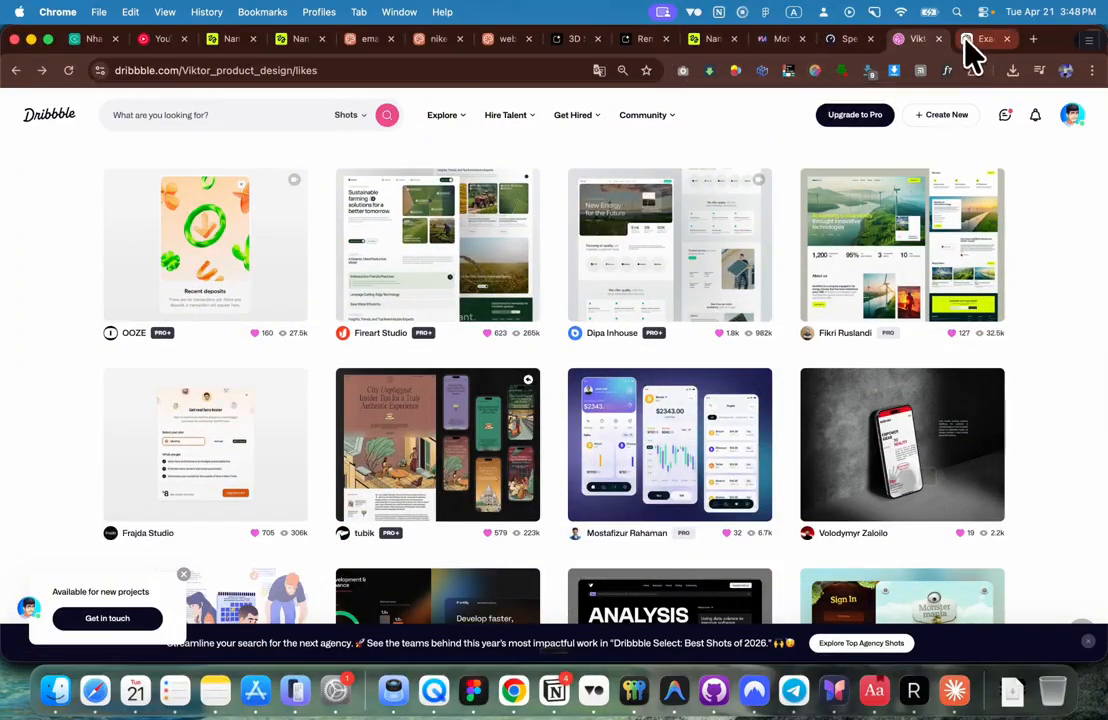
Step: Open the first orange-and-blue blob image in Higgsfield and copy it to the clipboard
click(728, 40)
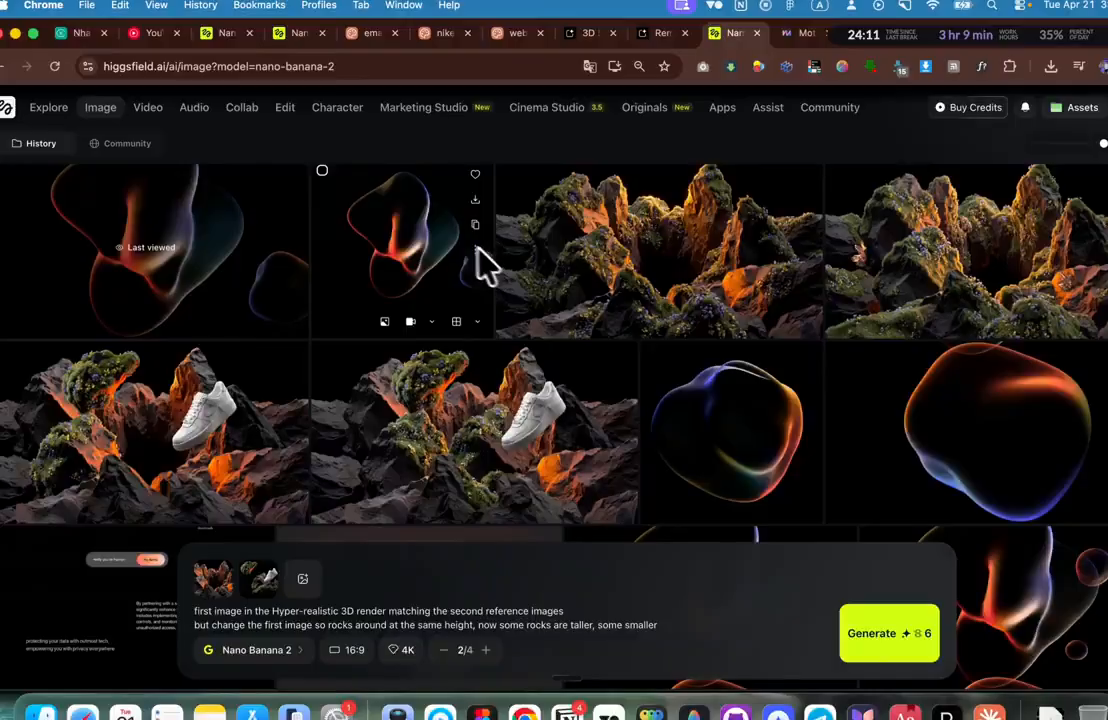
click(190, 230)
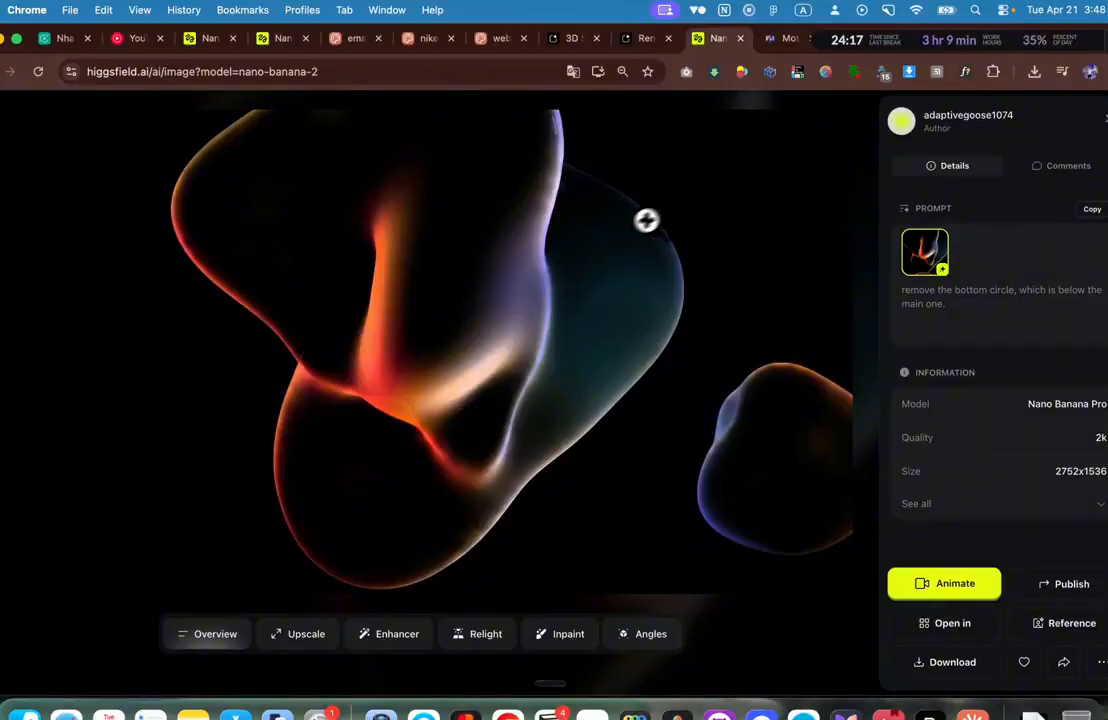
right_click(613, 234)
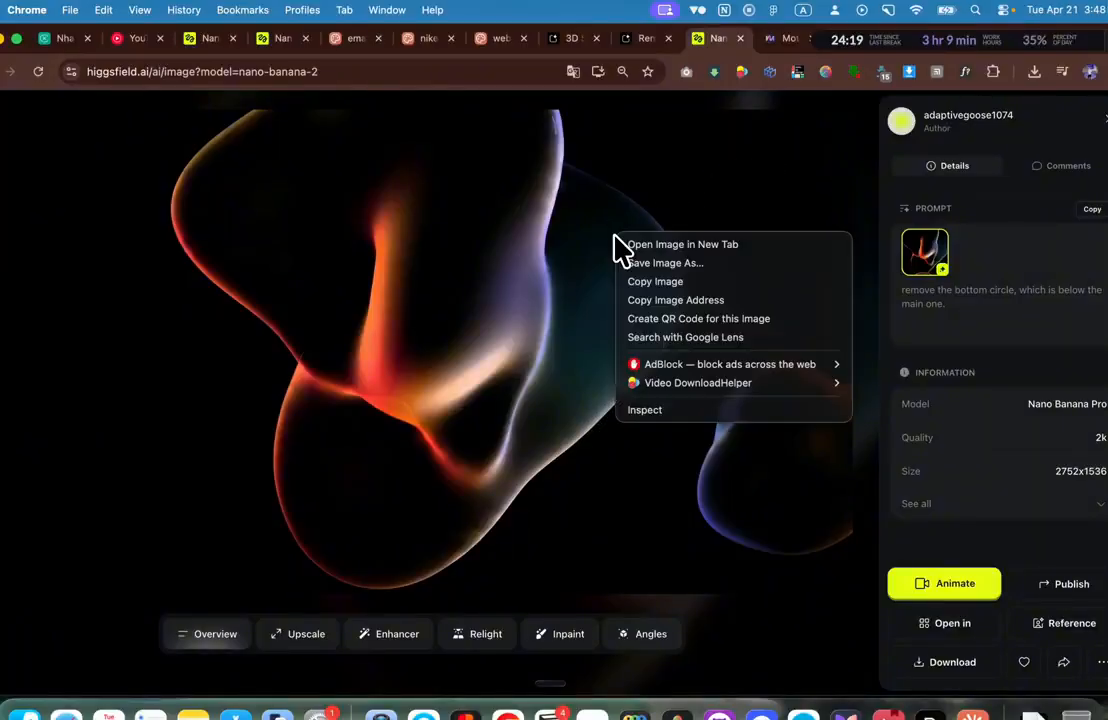
click(614, 188)
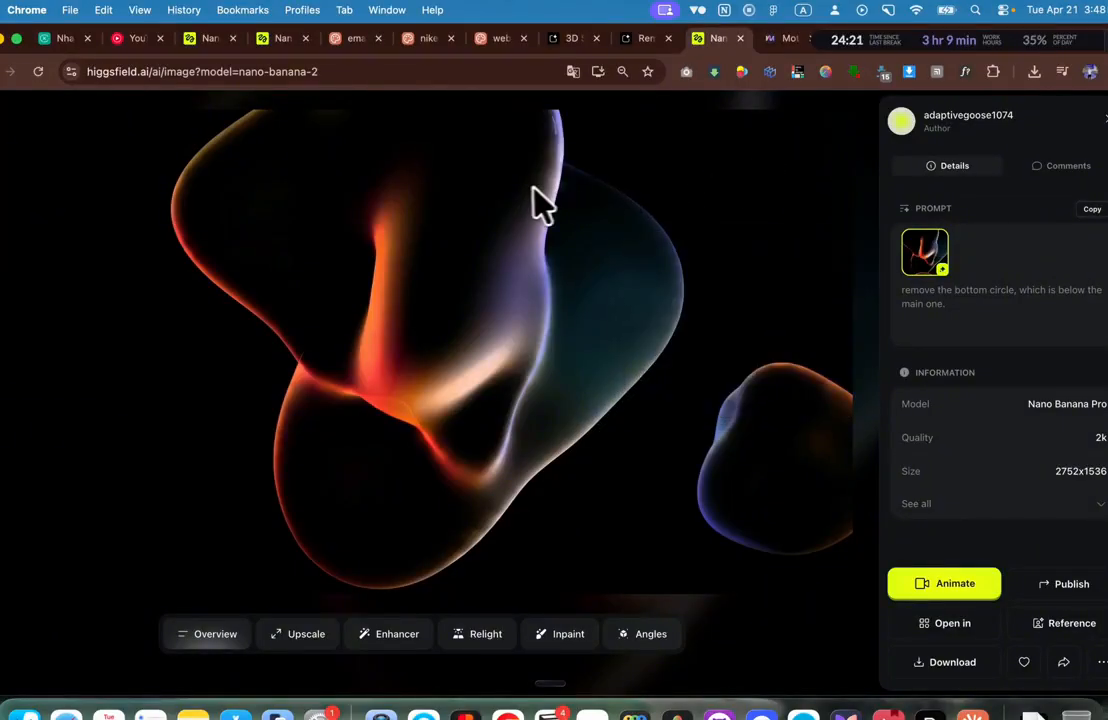
right_click(527, 188)
click(606, 236)
click(720, 106)
Step: Go to Higgsfield's Create Video page showing the looping blob animation
scroll(503, 266, up, 2)
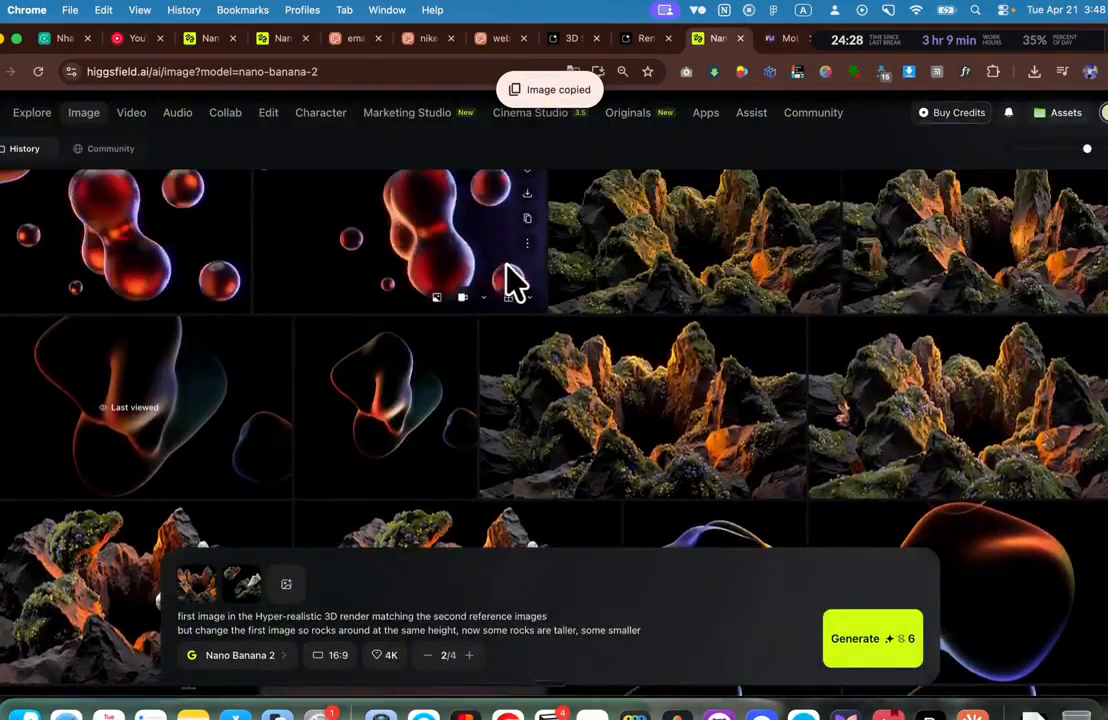
scroll(512, 278, up, 1)
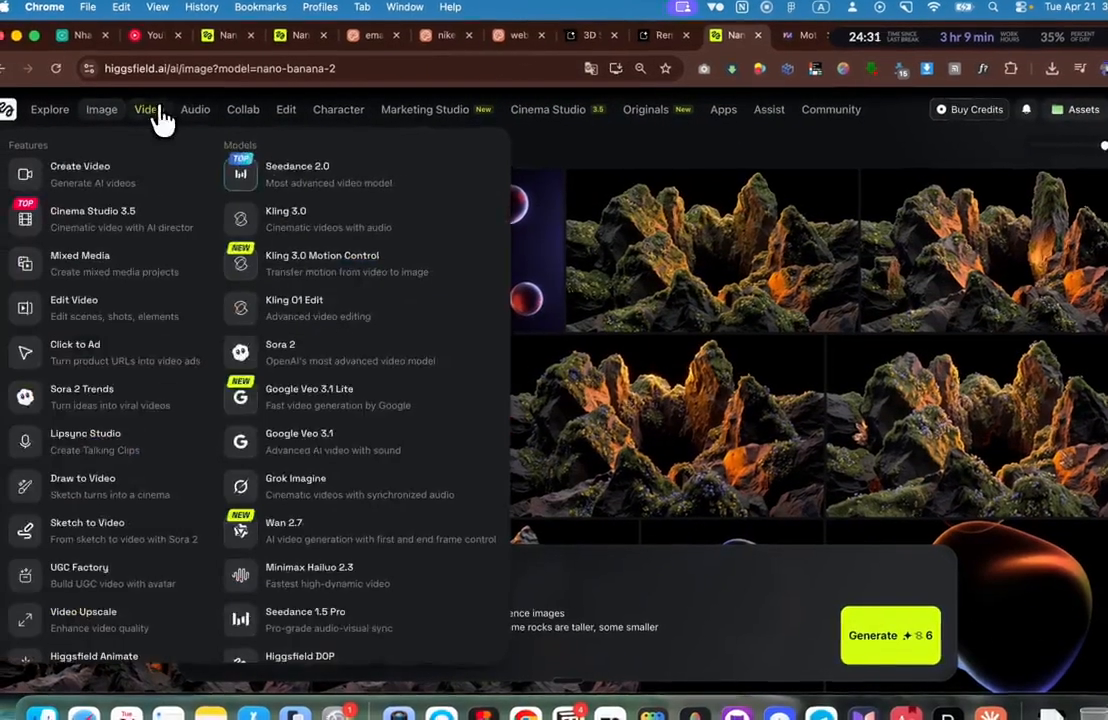
click(134, 113)
mouse_move(138, 114)
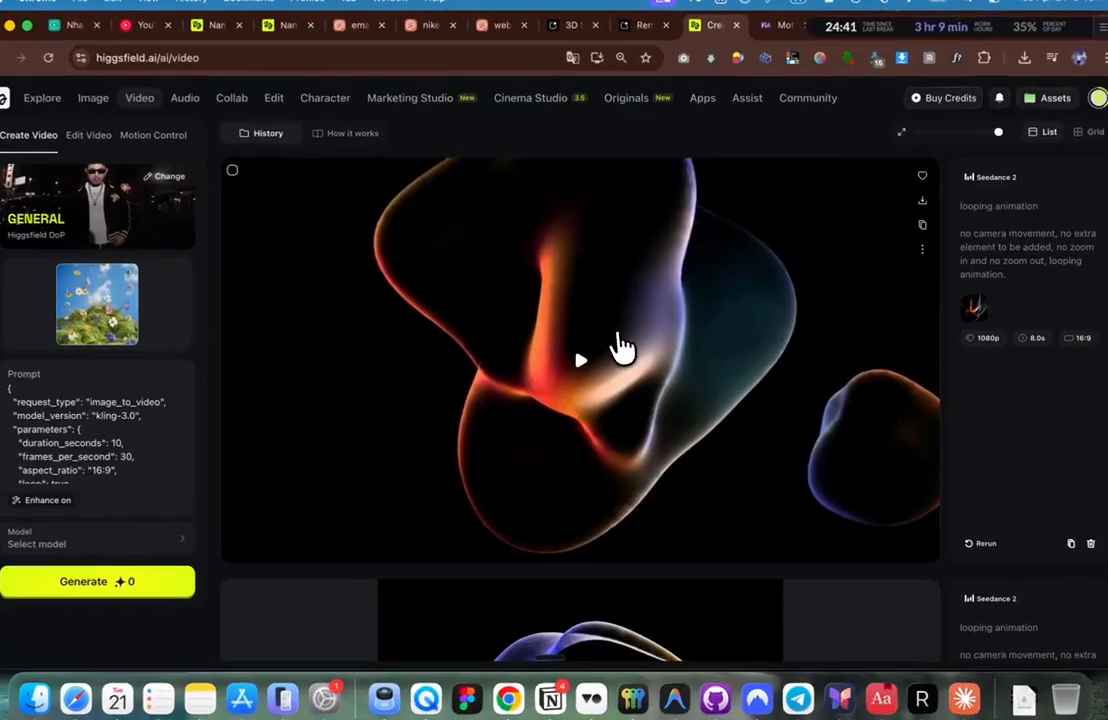
Step: Preview the looping blob videos in the Higgsfield generation history
click(617, 350)
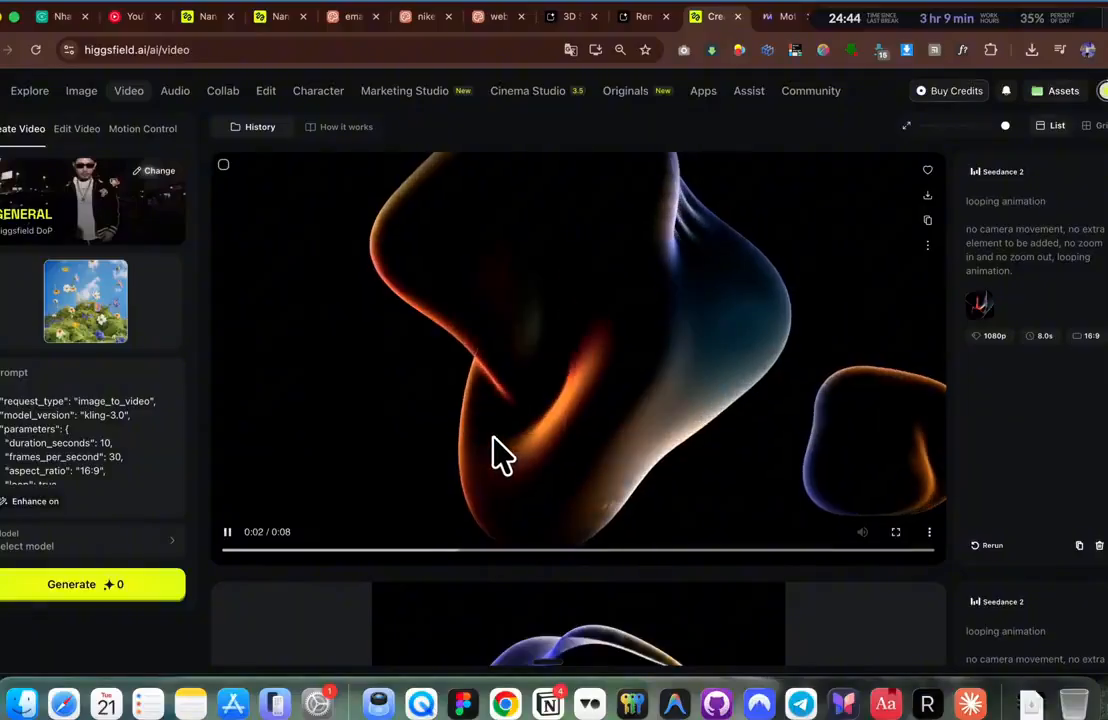
scroll(502, 445, down, 3)
click(566, 465)
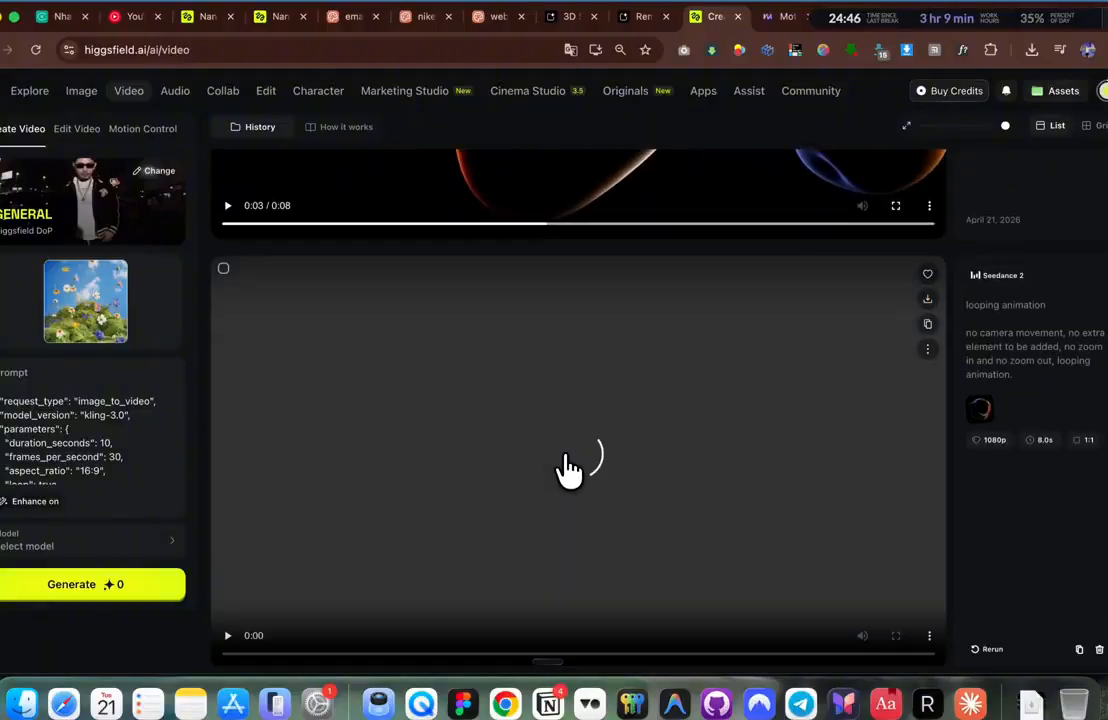
scroll(566, 465, down, 1)
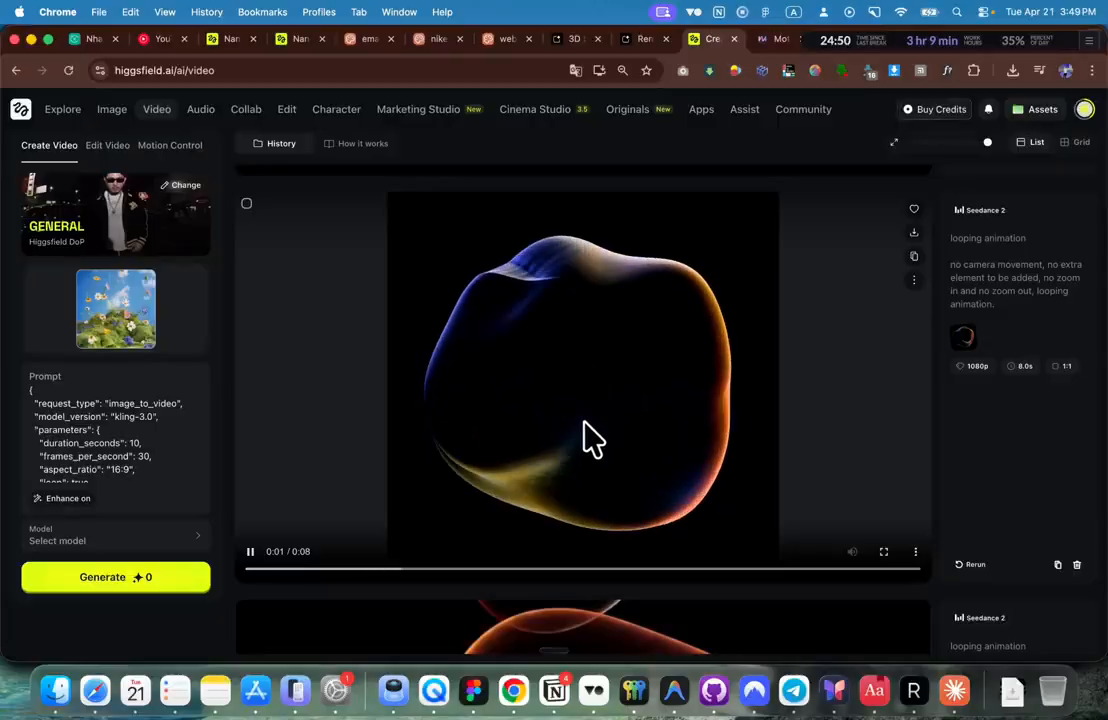
click(588, 386)
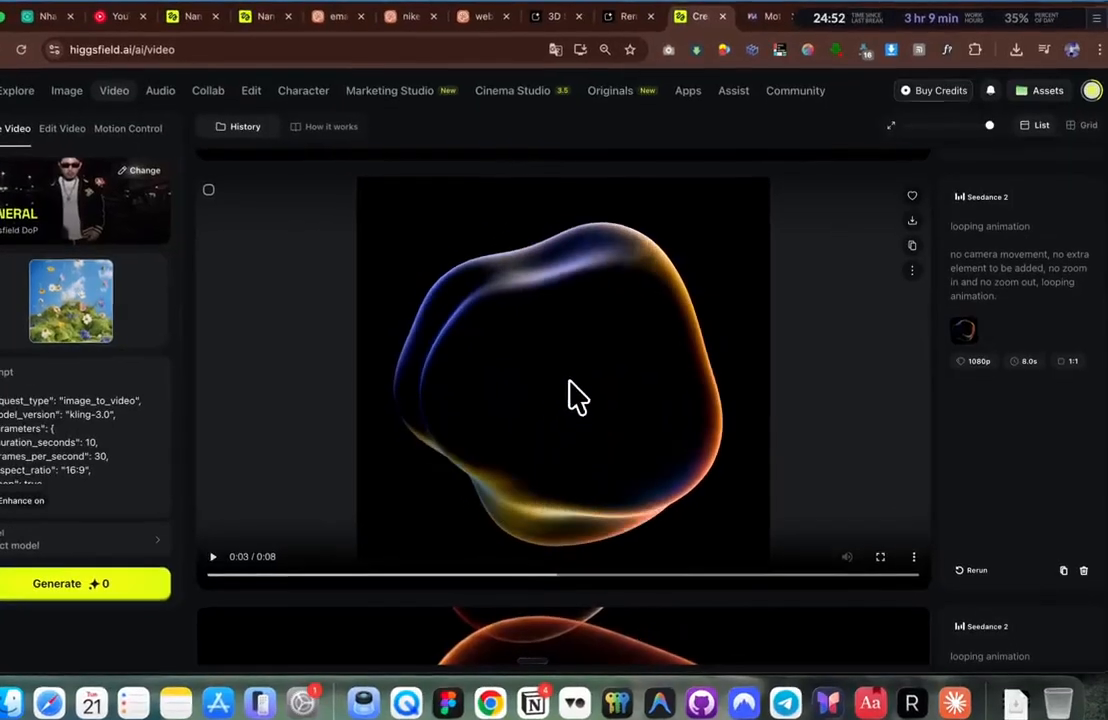
scroll(576, 395, down, 5)
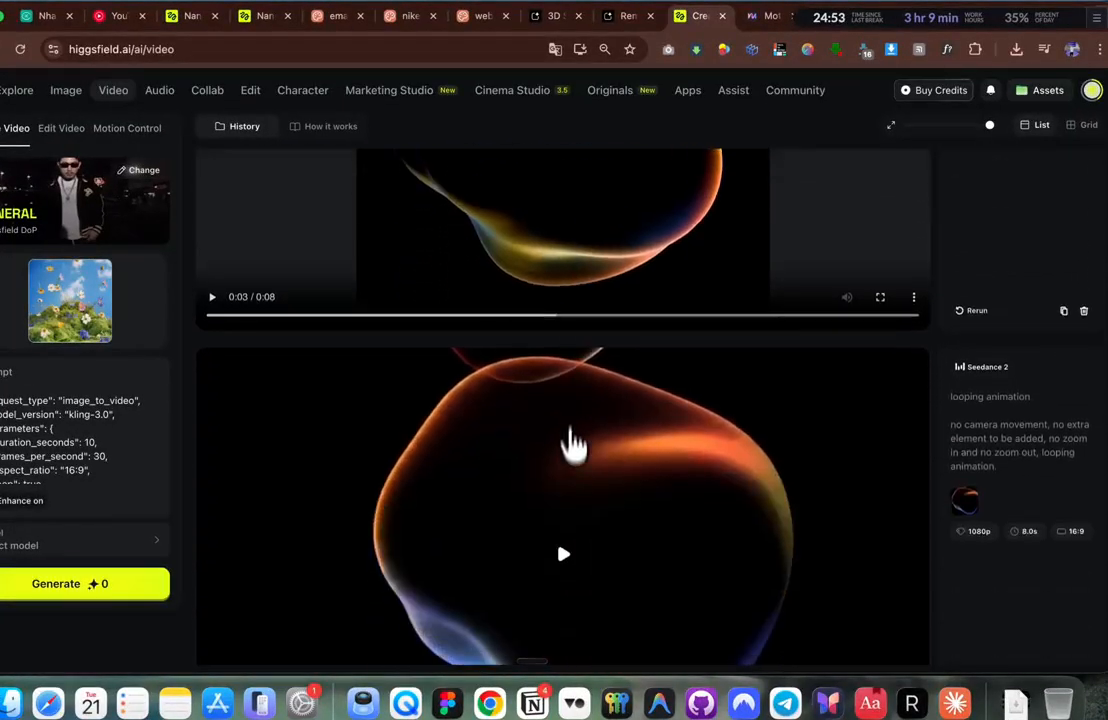
click(569, 490)
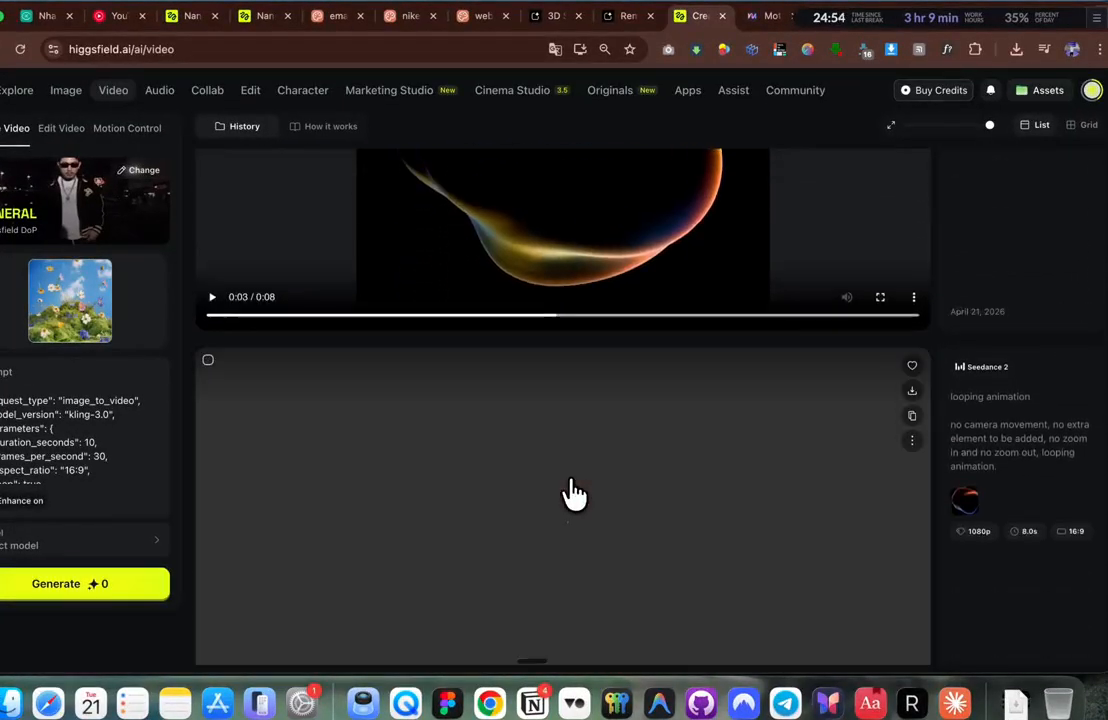
scroll(576, 495, down, 2)
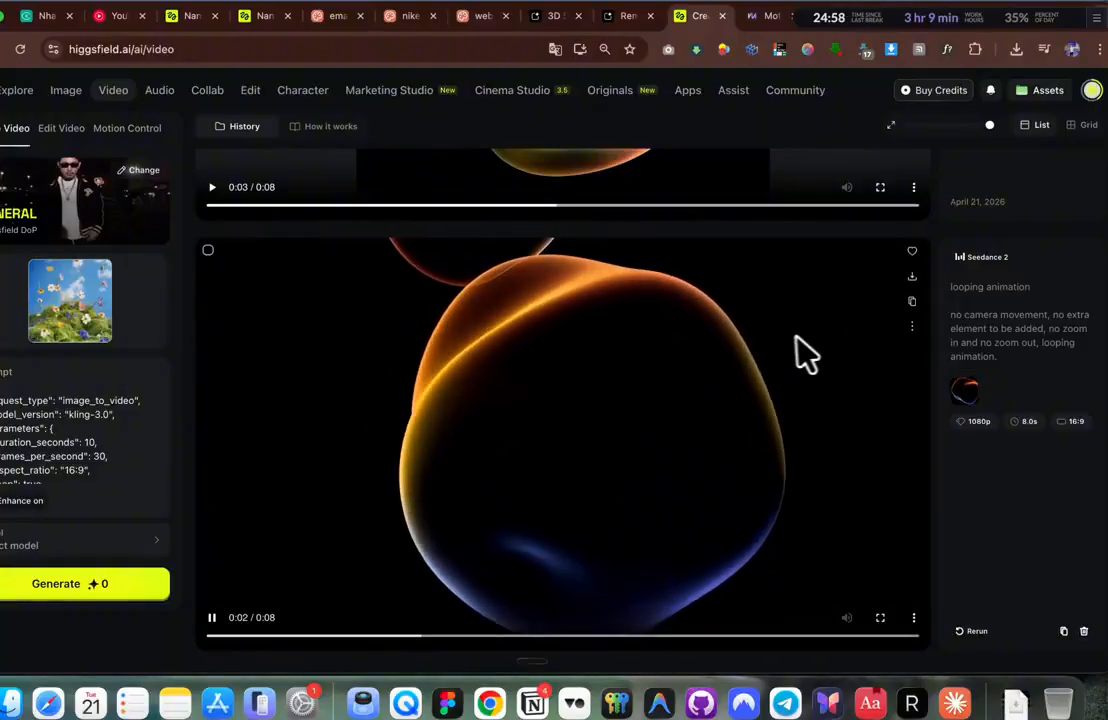
scroll(790, 345, down, 8)
scroll(788, 354, down, 2)
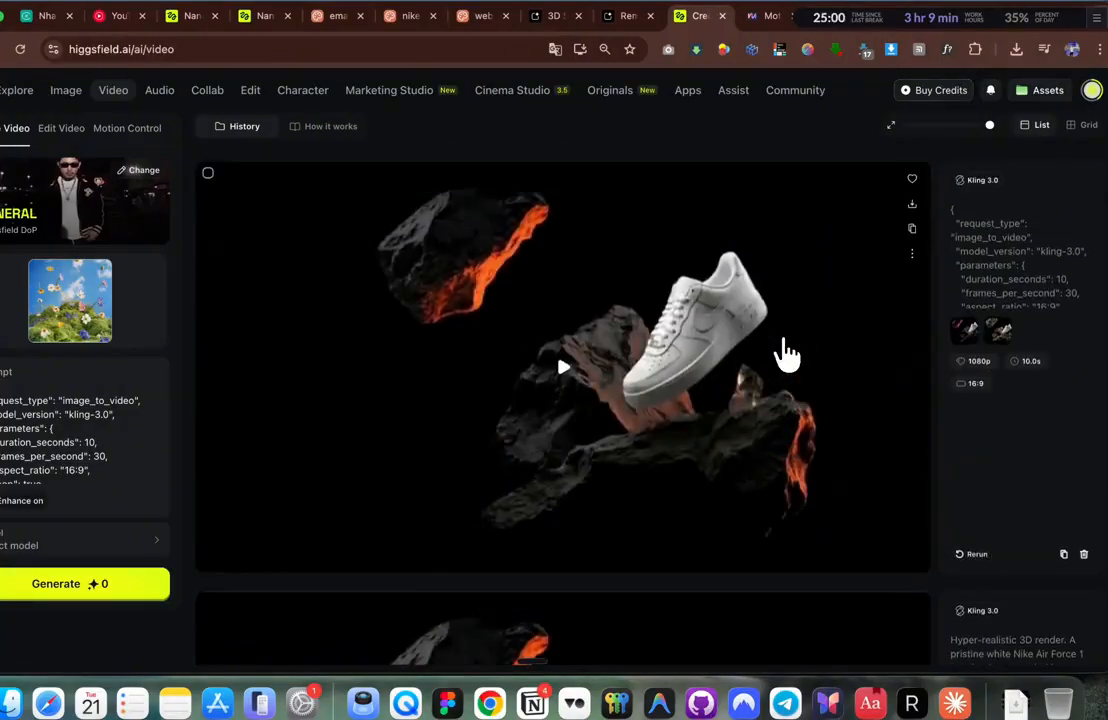
Step: Play the sneaker-on-rocks video and copy its prompt
click(588, 345)
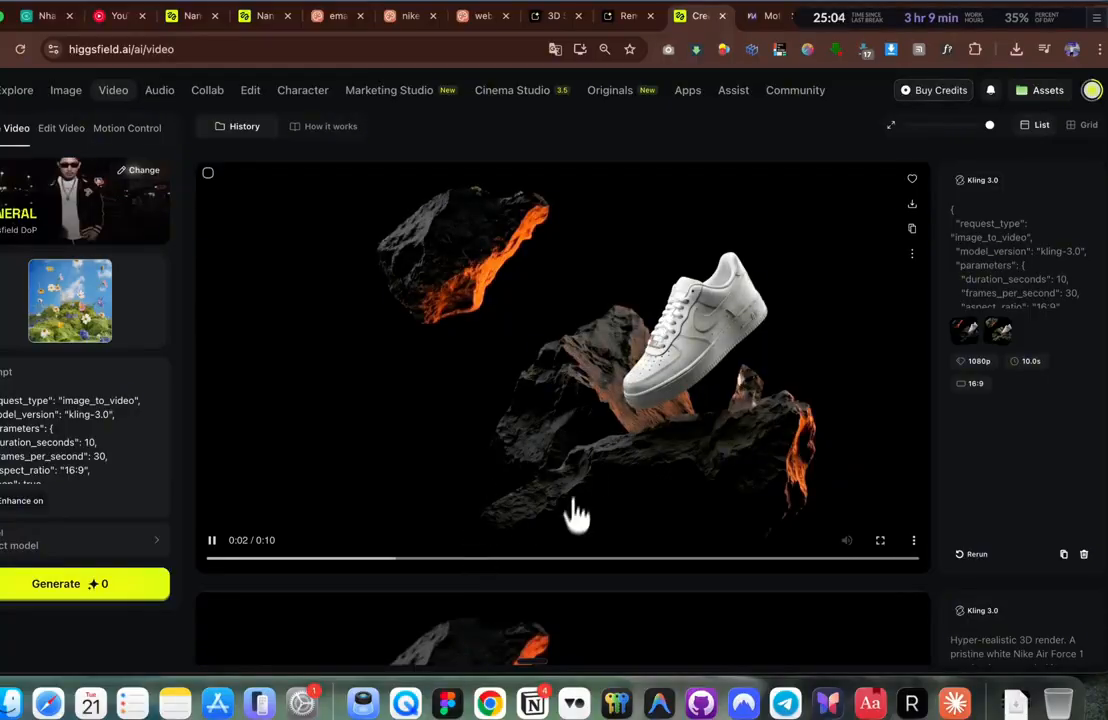
click(1009, 290)
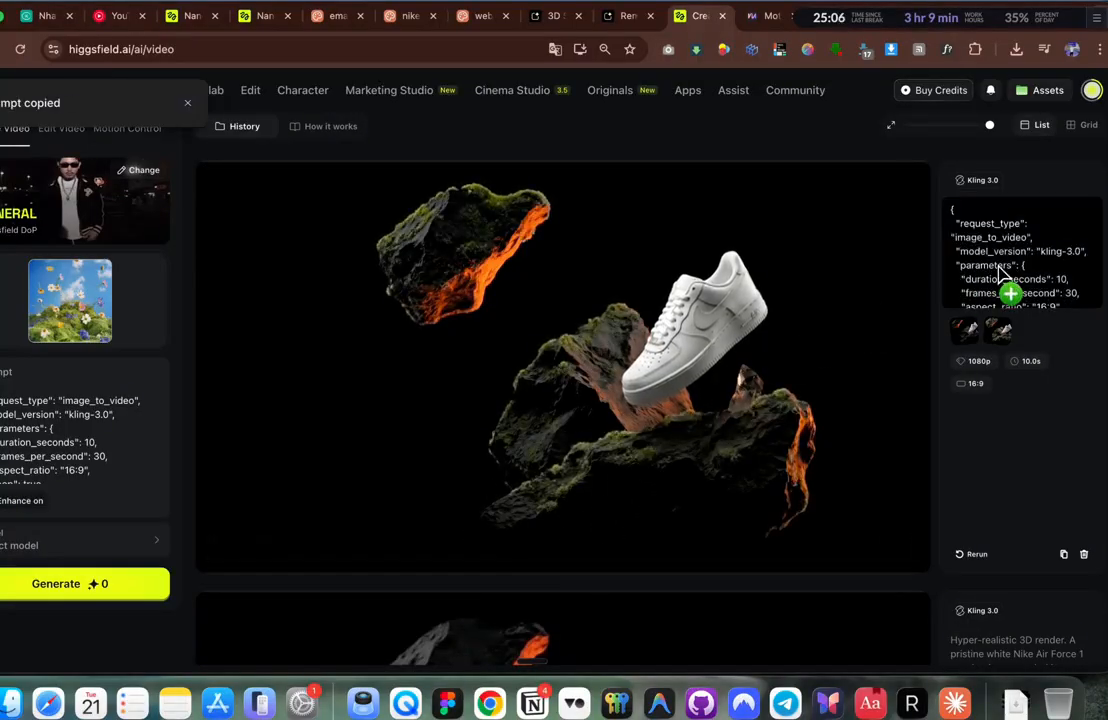
scroll(71, 447, down, 2)
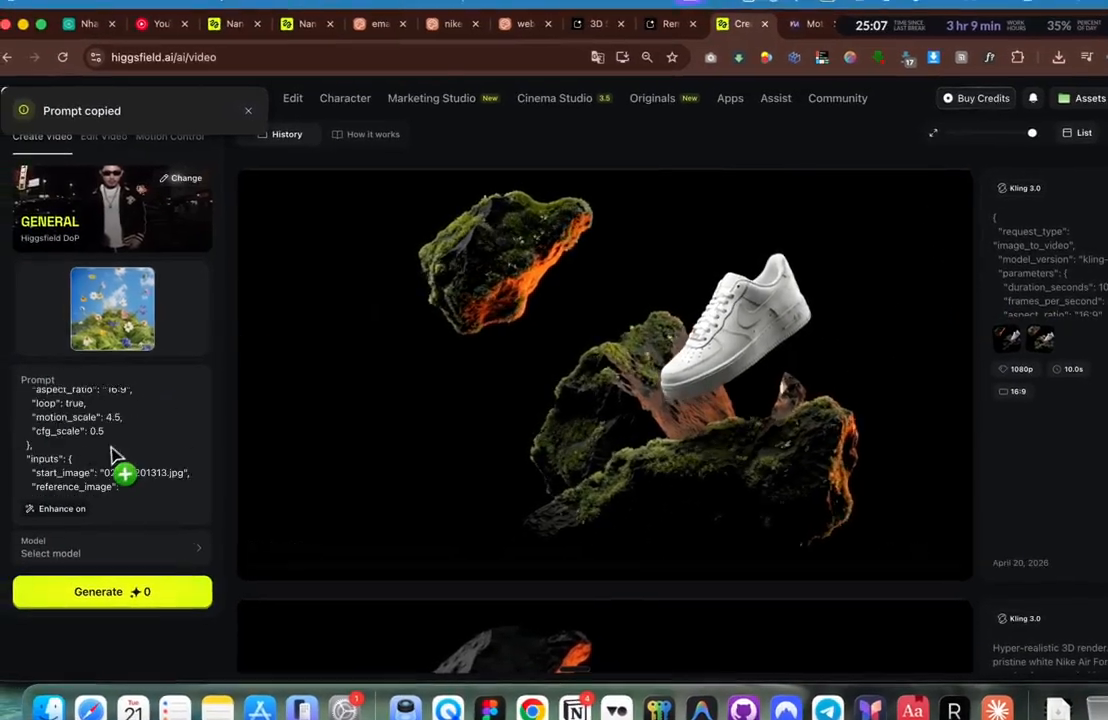
scroll(112, 455, down, 10)
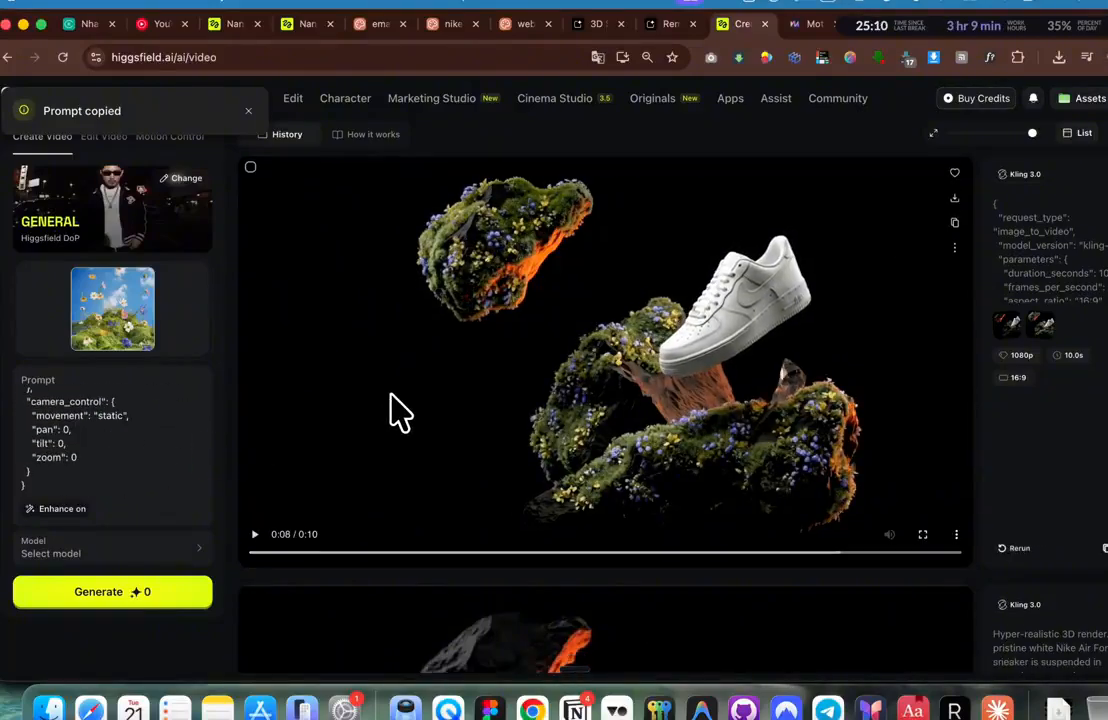
scroll(392, 409, down, 3)
scroll(395, 410, up, 3)
scroll(398, 410, up, 3)
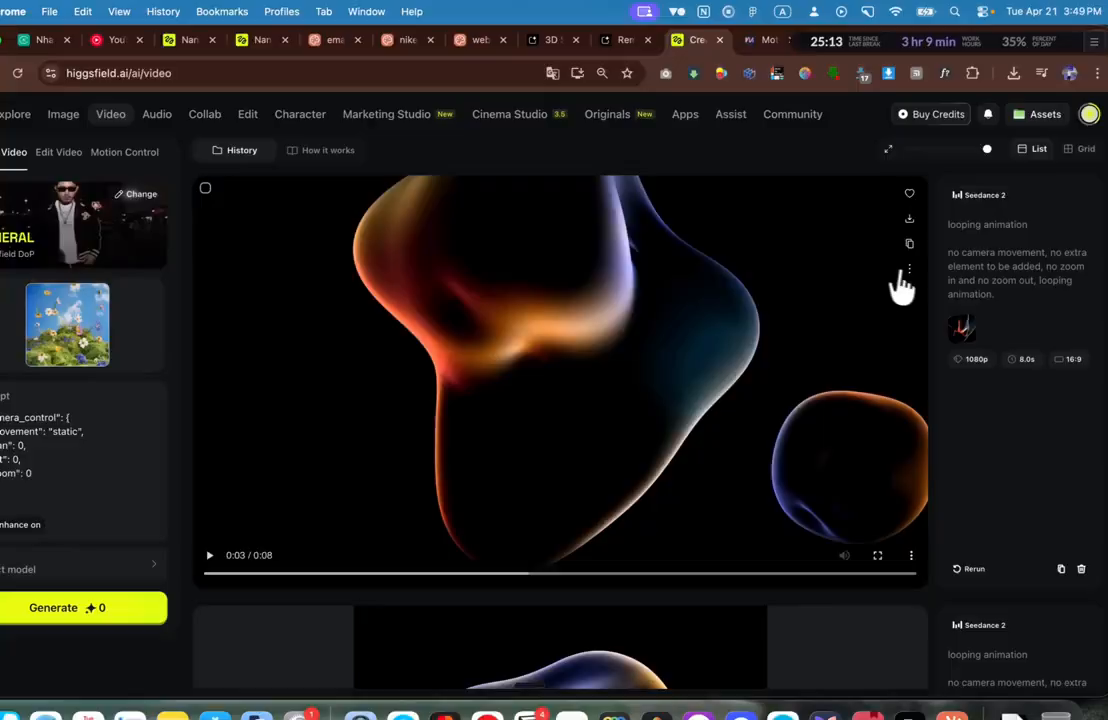
Step: Open the blob video alone in a new tab and select its direct URL
click(907, 271)
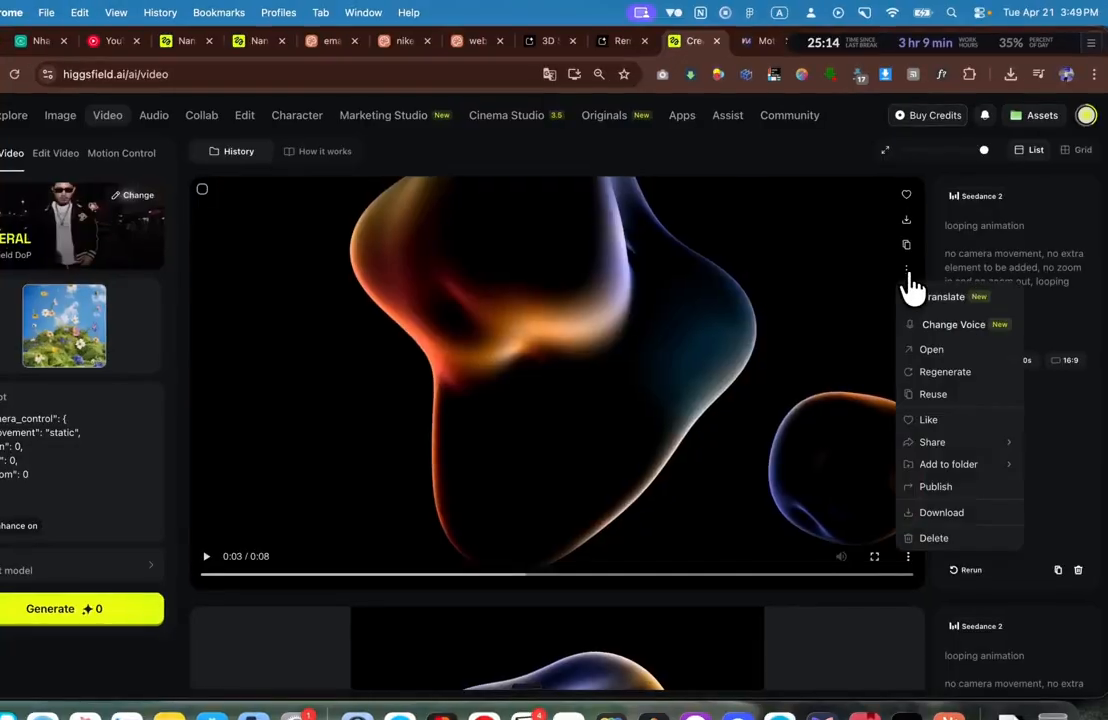
click(941, 349)
right_click(588, 278)
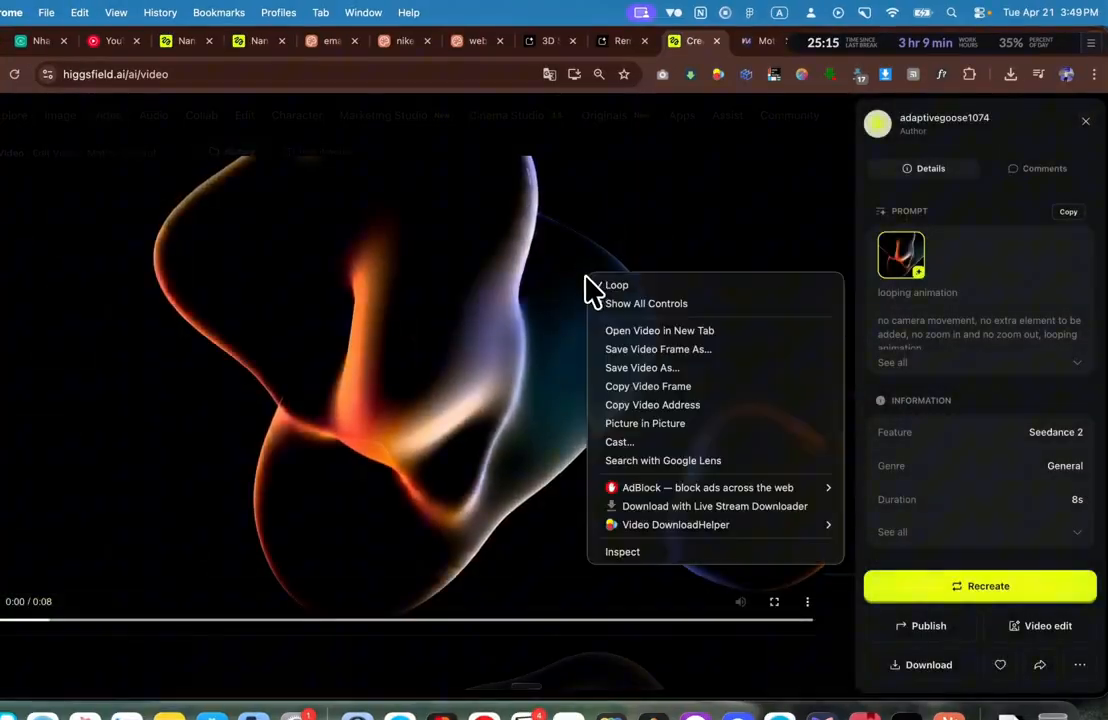
click(675, 335)
click(716, 41)
click(527, 67)
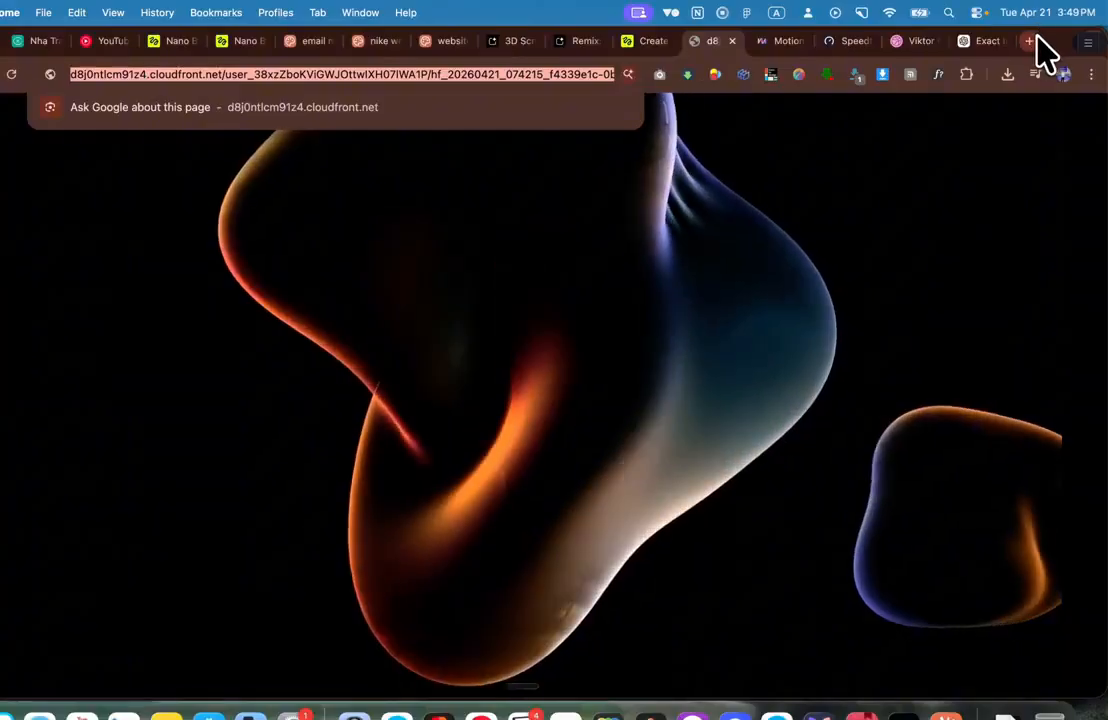
Step: Go to claude.ai/design in a new tab and create a project named 'website'
click(1030, 41)
text(cla)
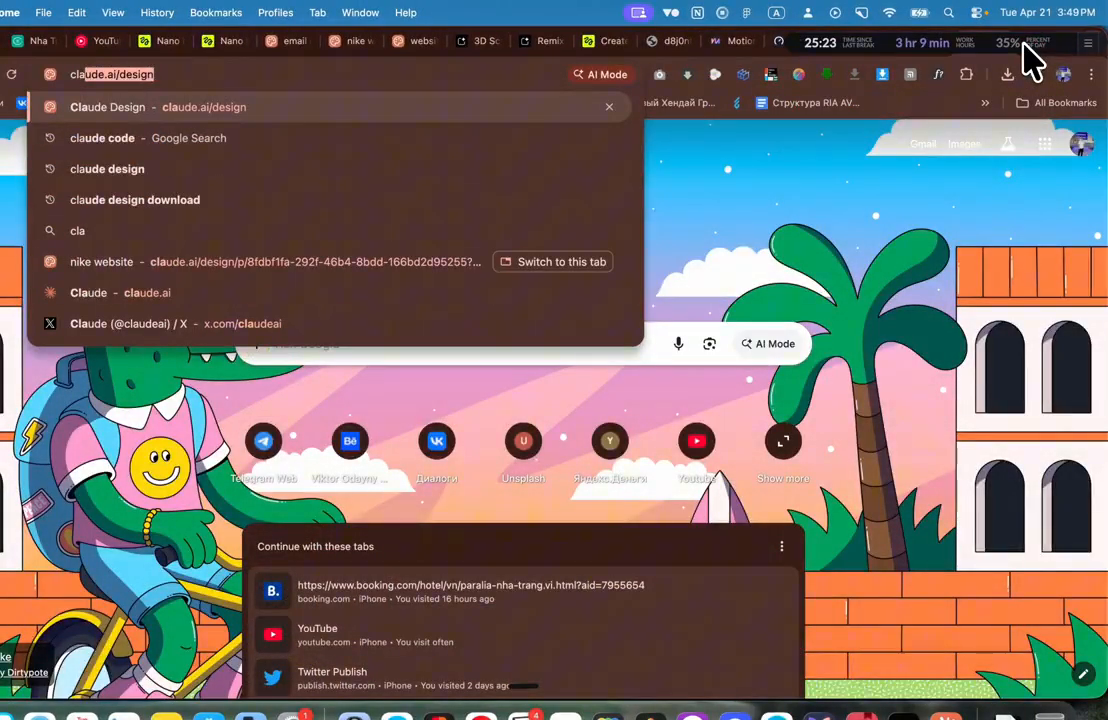
key(Return)
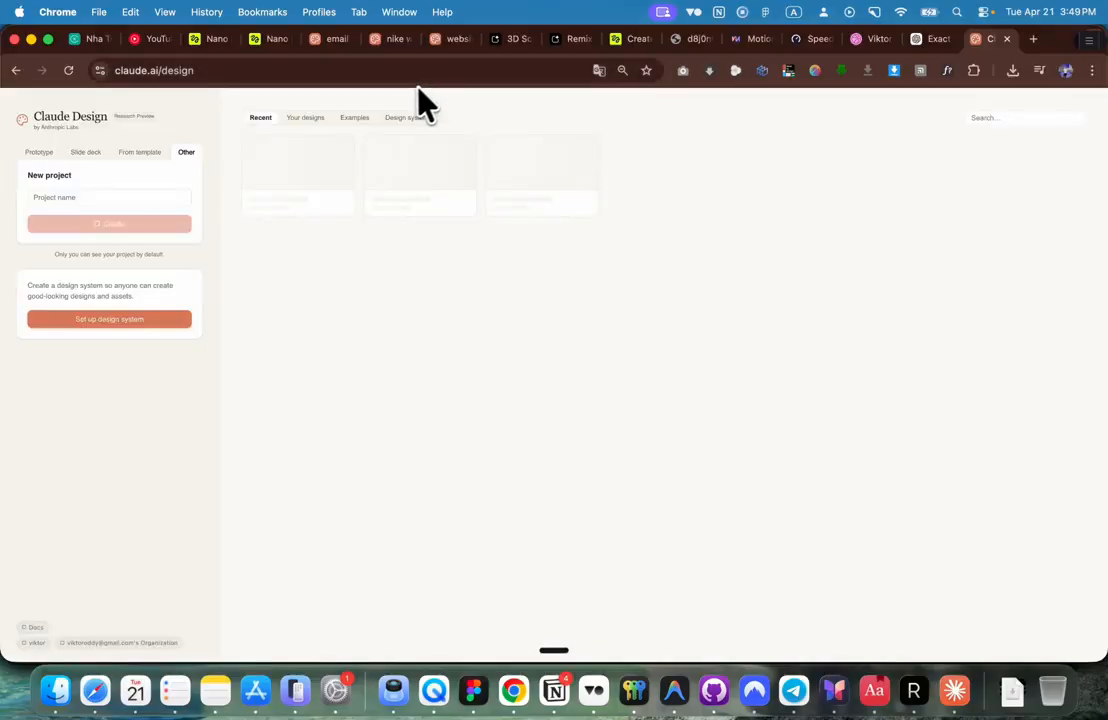
click(46, 197)
text(website)
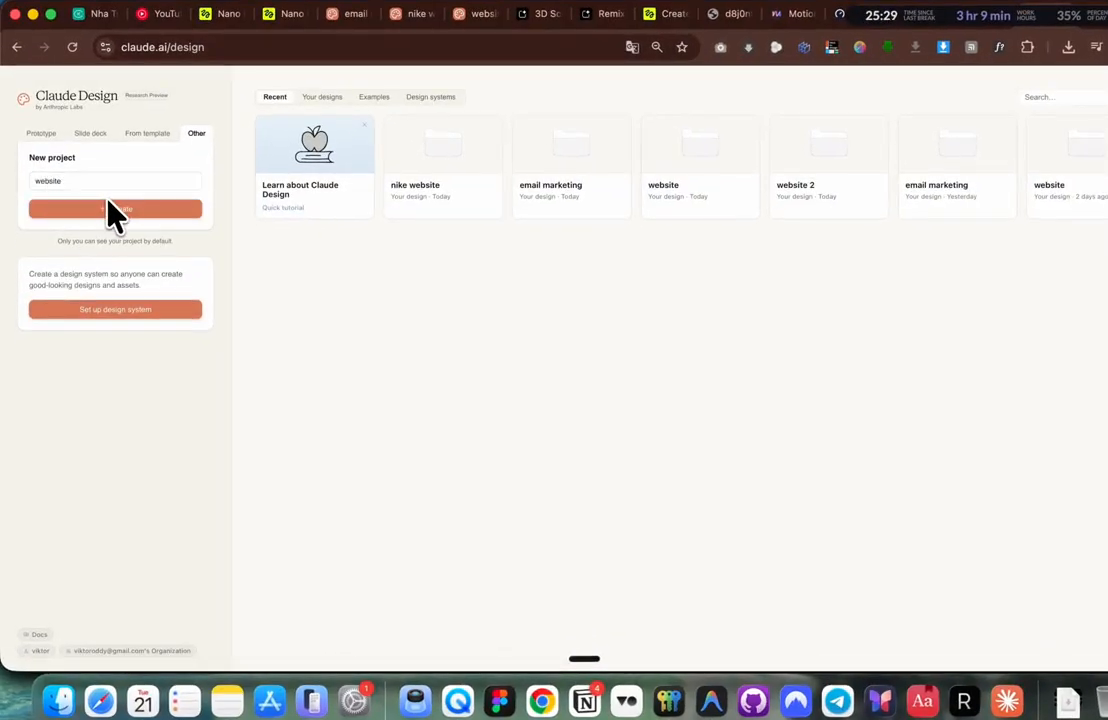
click(100, 209)
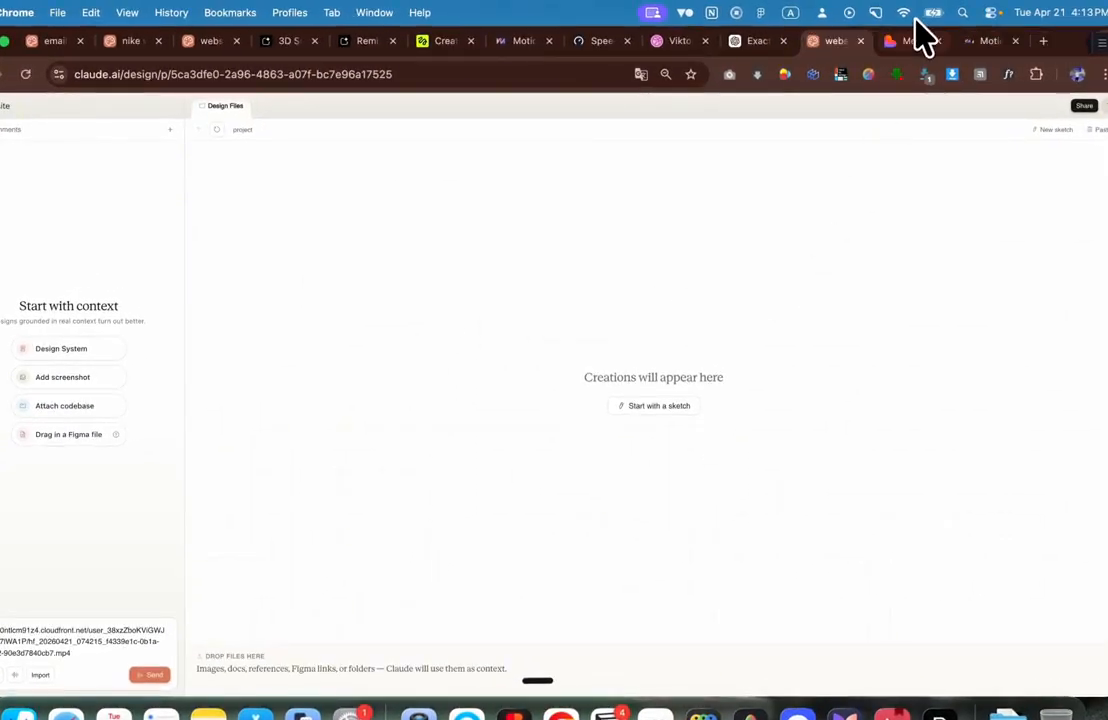
Step: Copy the Securify Data Security prompt from MotionSites and return to the 'website' project
click(985, 40)
scroll(509, 527, down, 10)
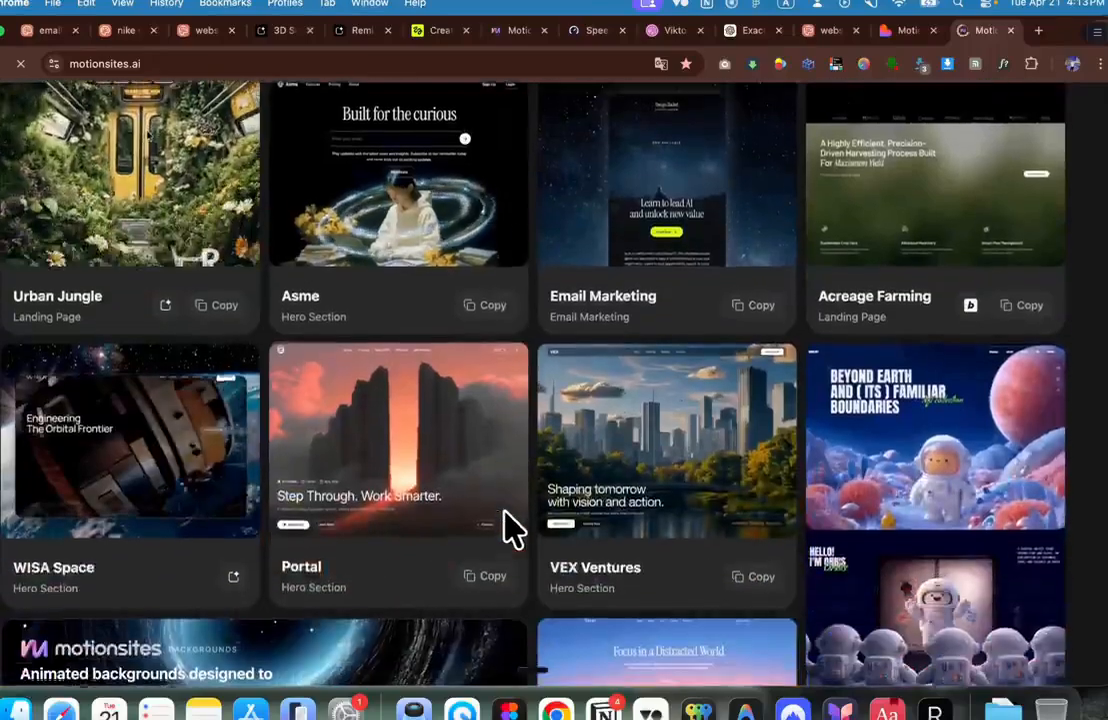
scroll(512, 527, down, 10)
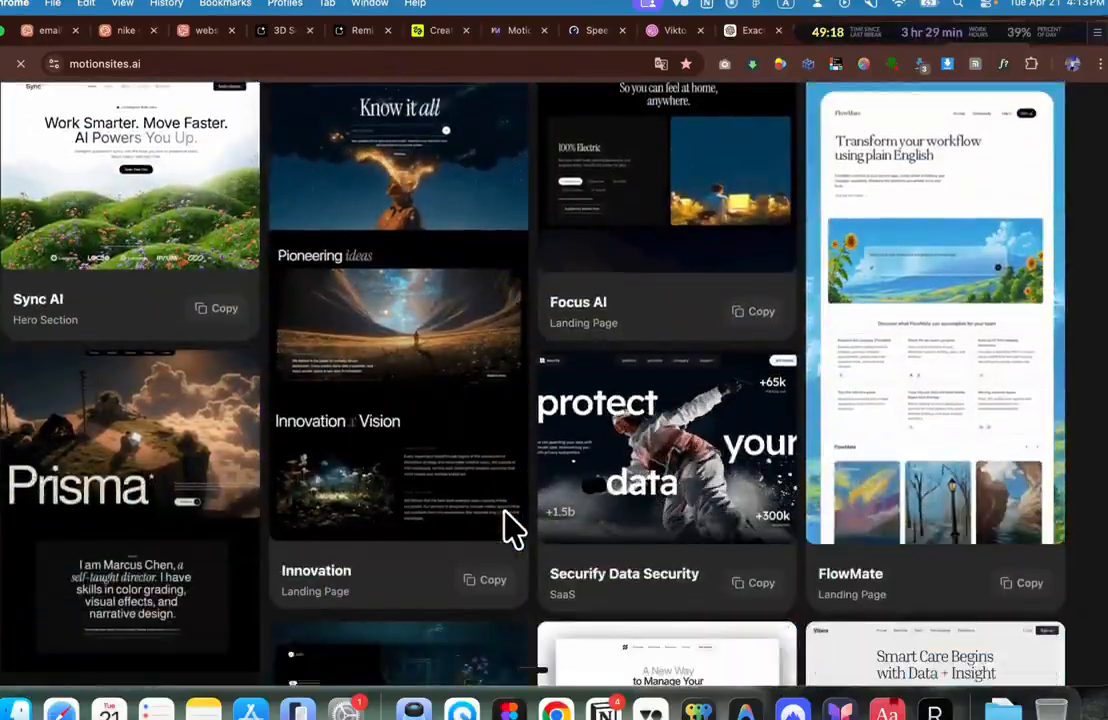
scroll(505, 545, down, 1)
click(754, 535)
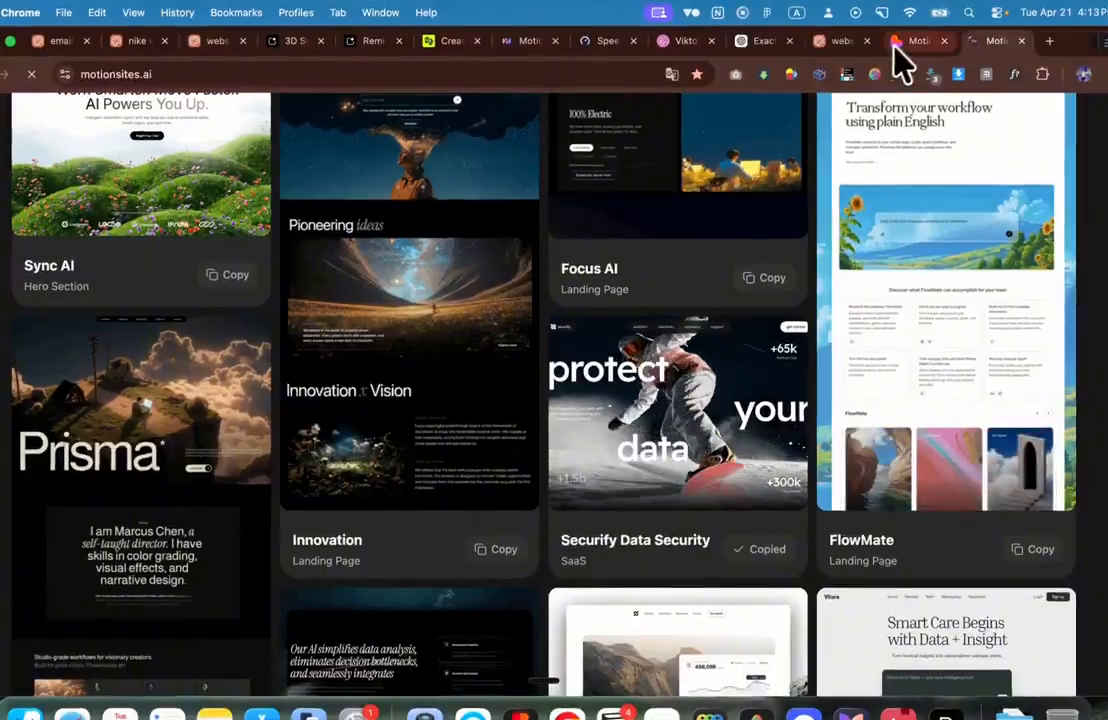
click(833, 41)
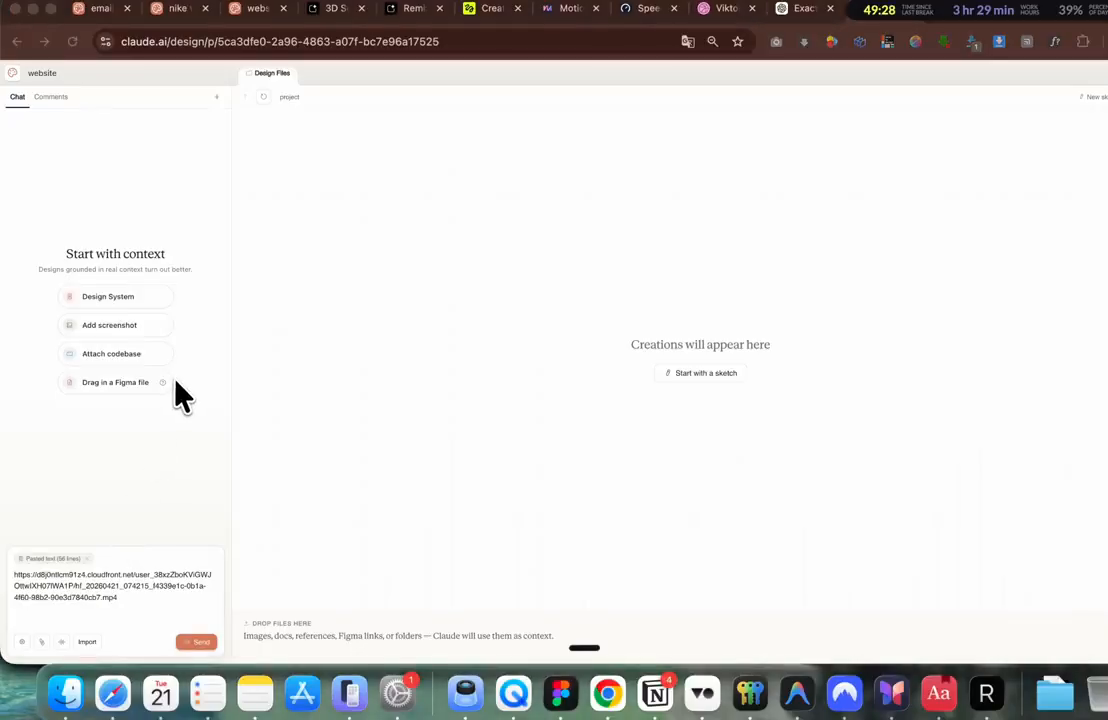
Step: Send a request to build the Securify hero using the blob video as background
click(122, 612)
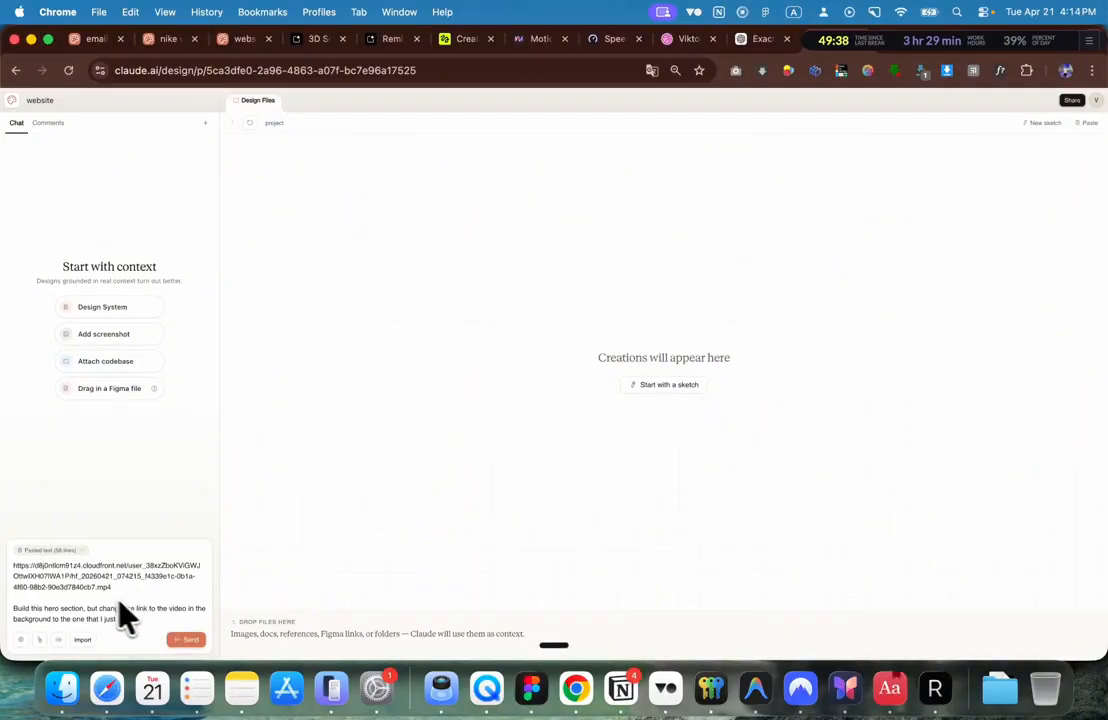
click(186, 640)
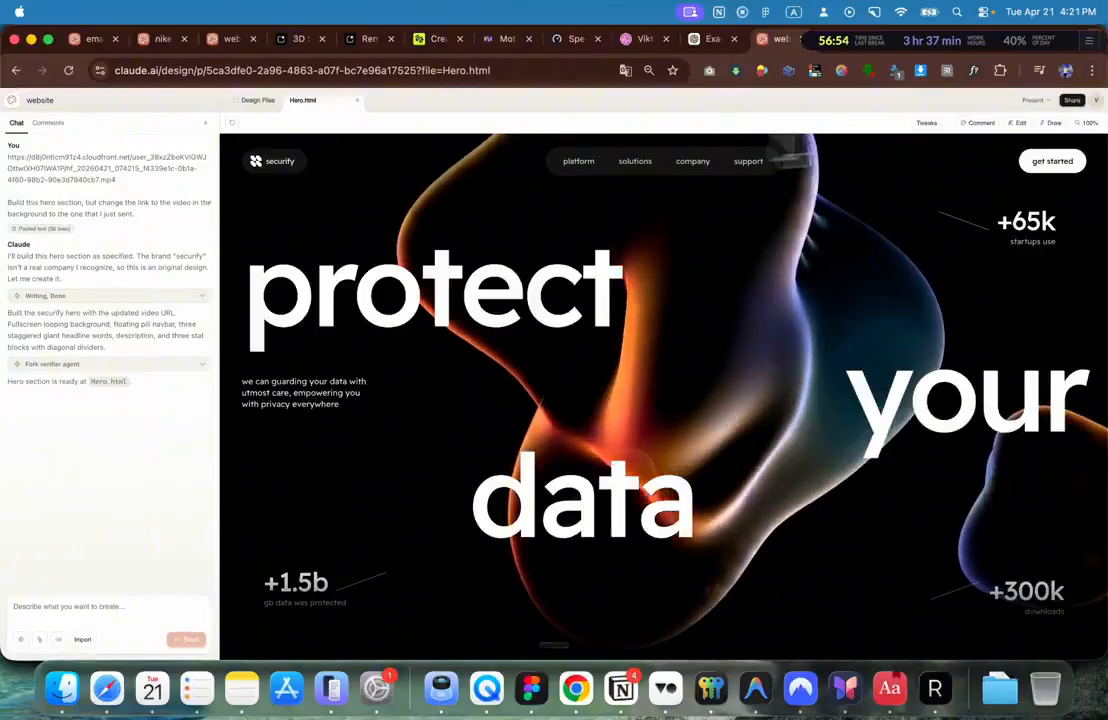
right_click(1016, 210)
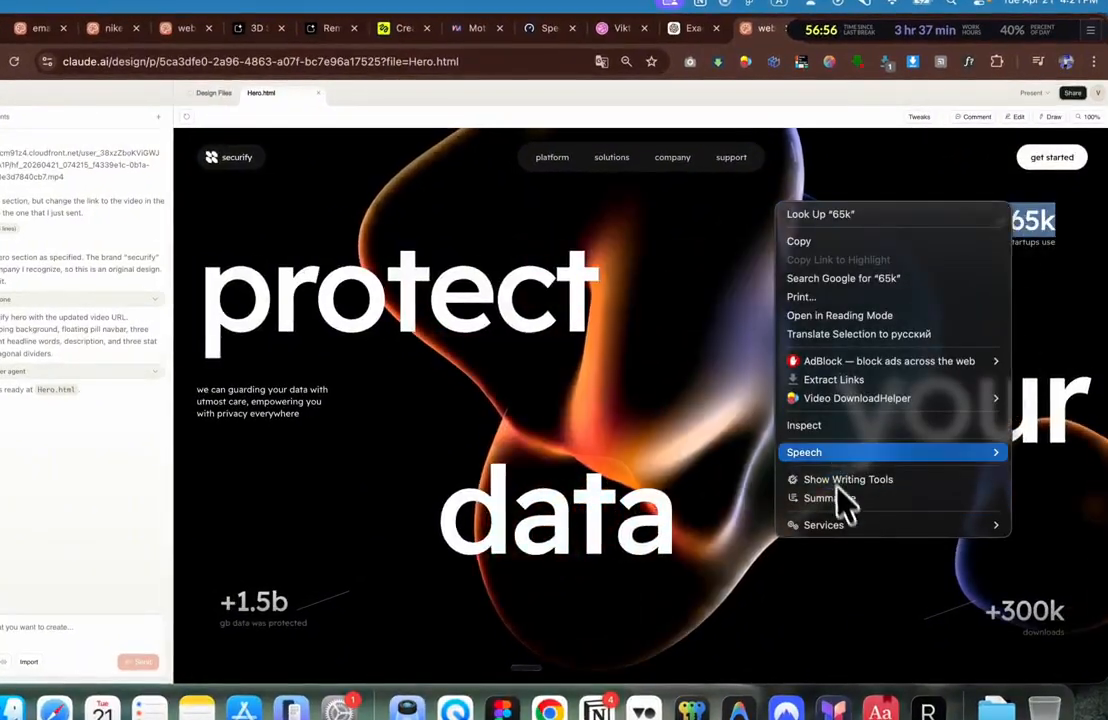
click(815, 426)
click(717, 92)
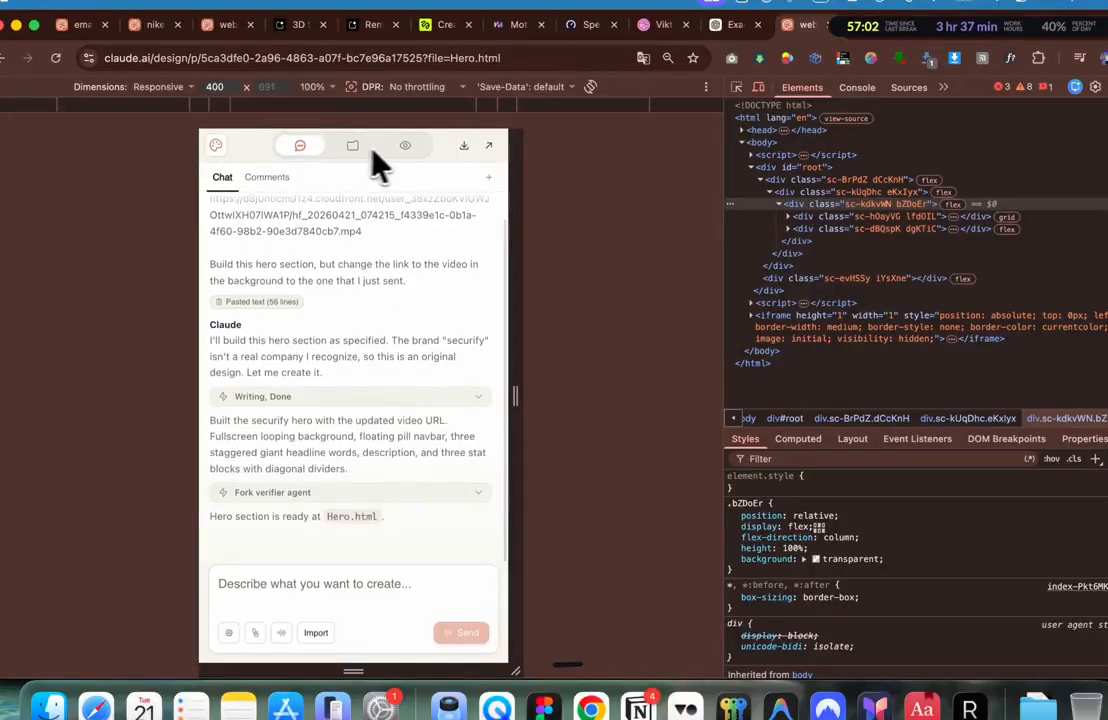
click(405, 146)
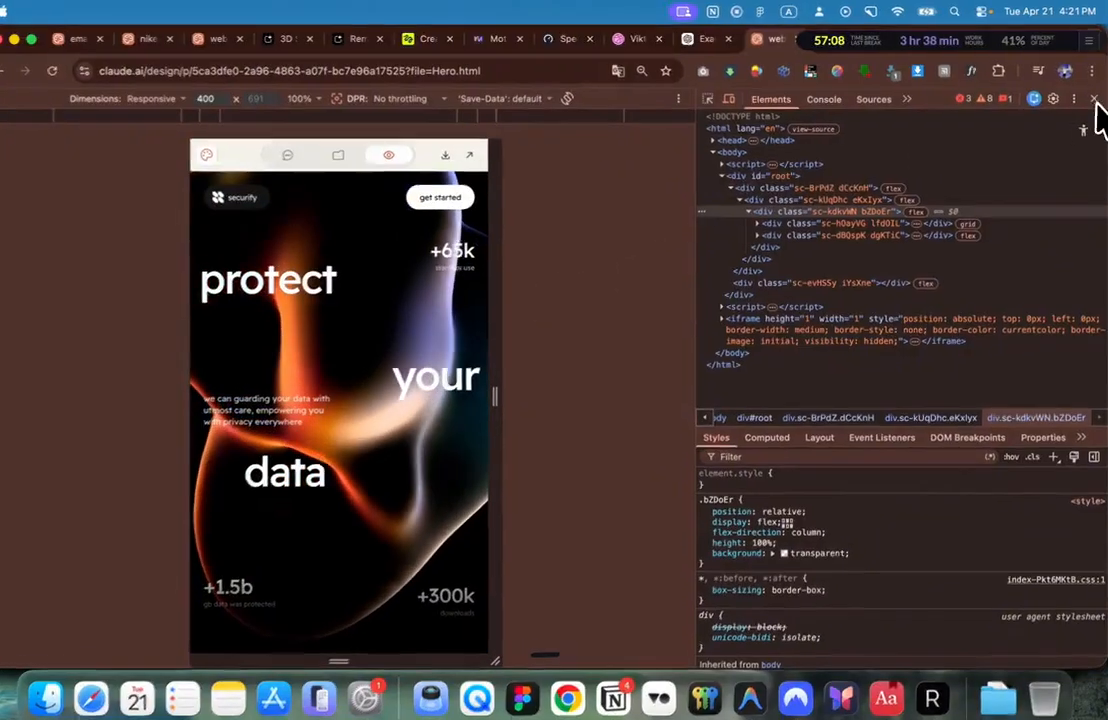
click(1095, 100)
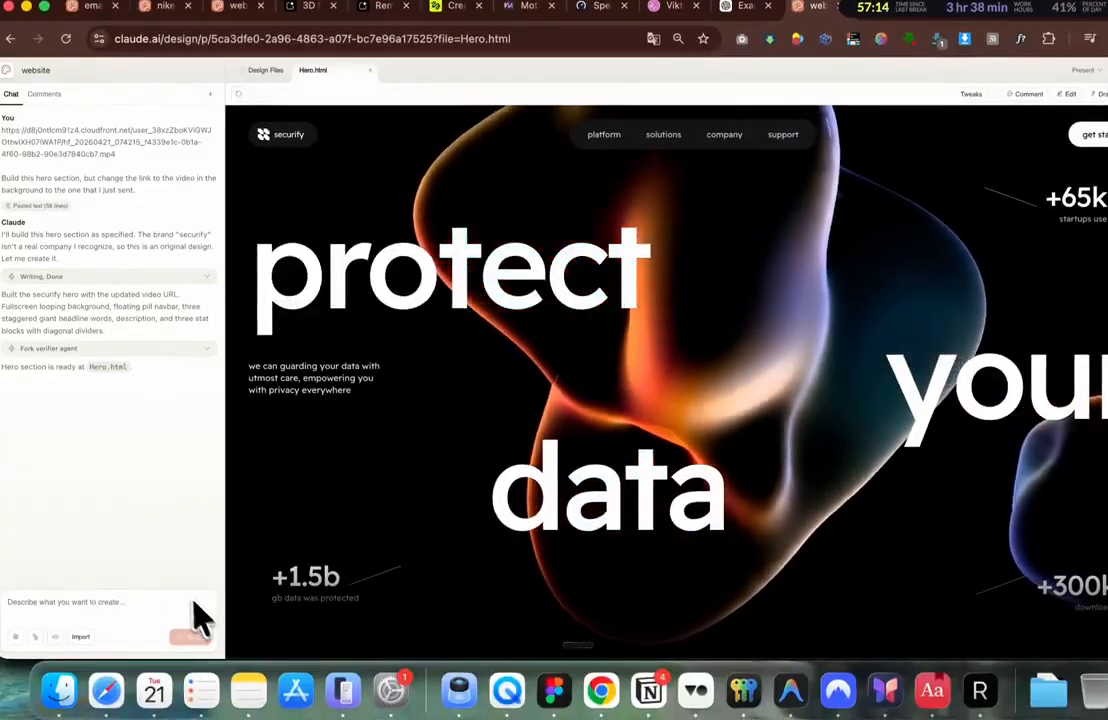
key(super+Tab)
Step: Paste the 500ms JavaScript fade-in/fade-out loop paragraph into the chat and send it
click(185, 352)
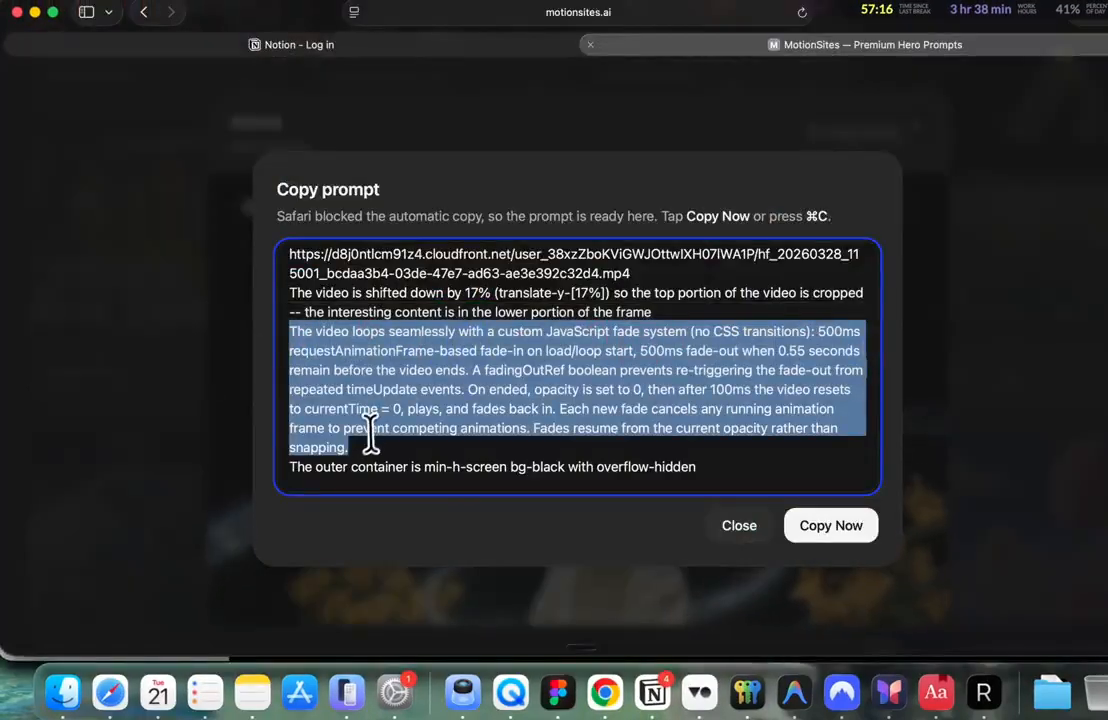
drag(371, 457, 290, 316)
key(super+c)
key(super+Tab)
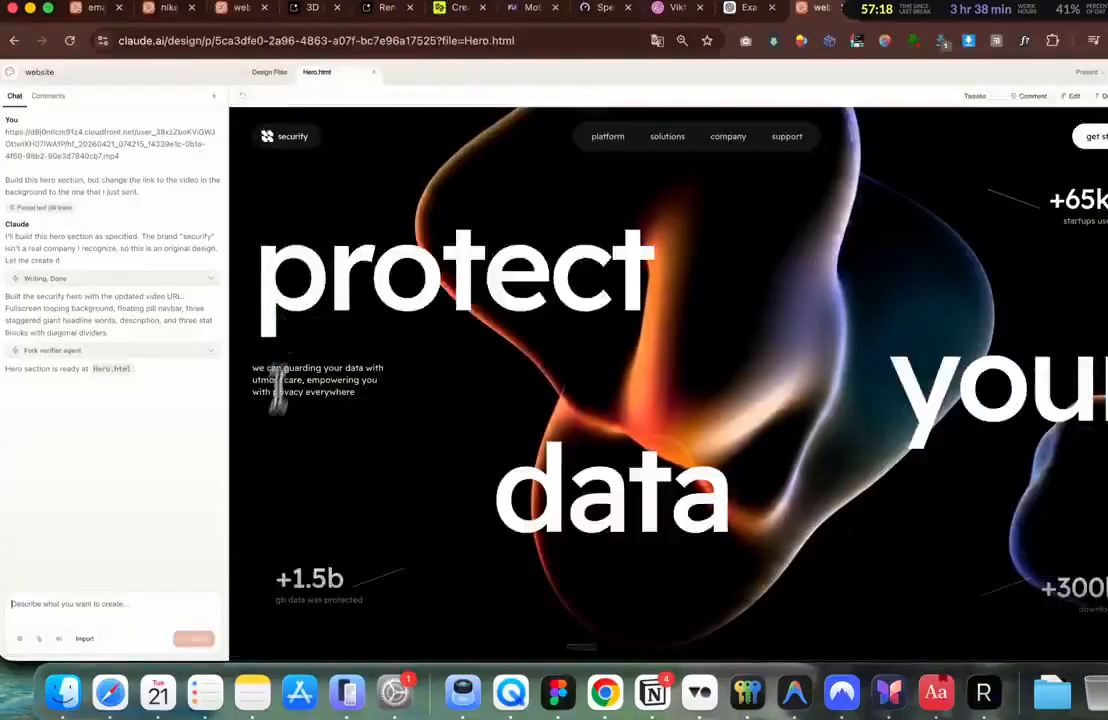
click(107, 605)
key(super+v)
scroll(75, 543, up, 3)
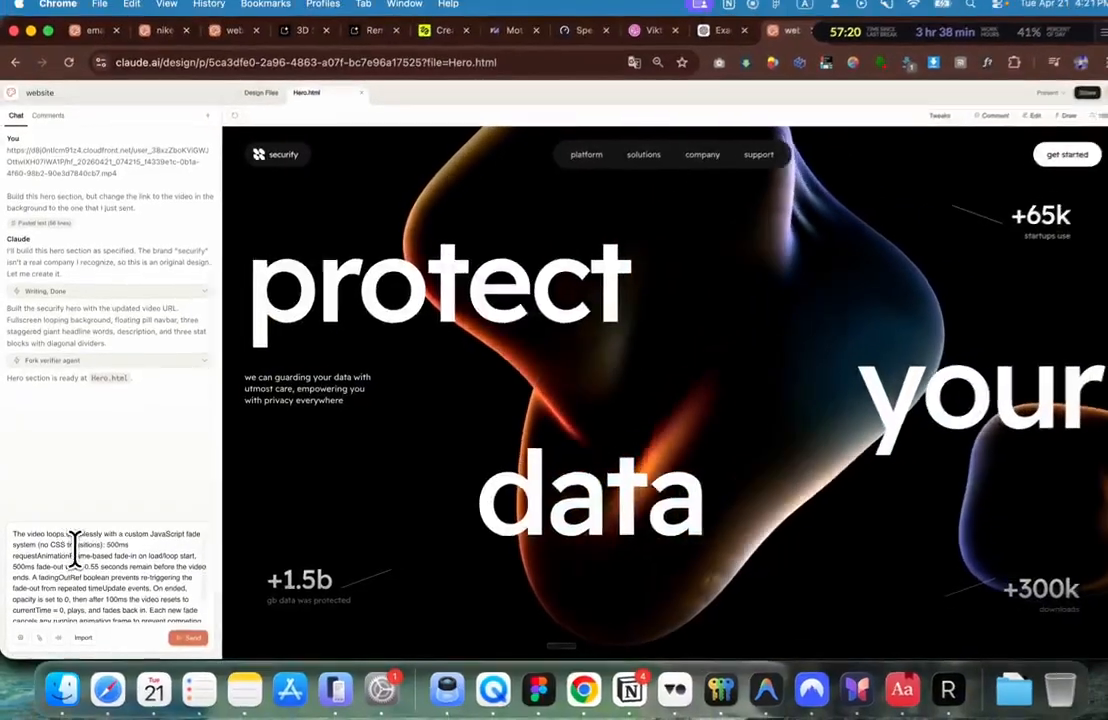
scroll(84, 542, down, 3)
scroll(89, 542, up, 3)
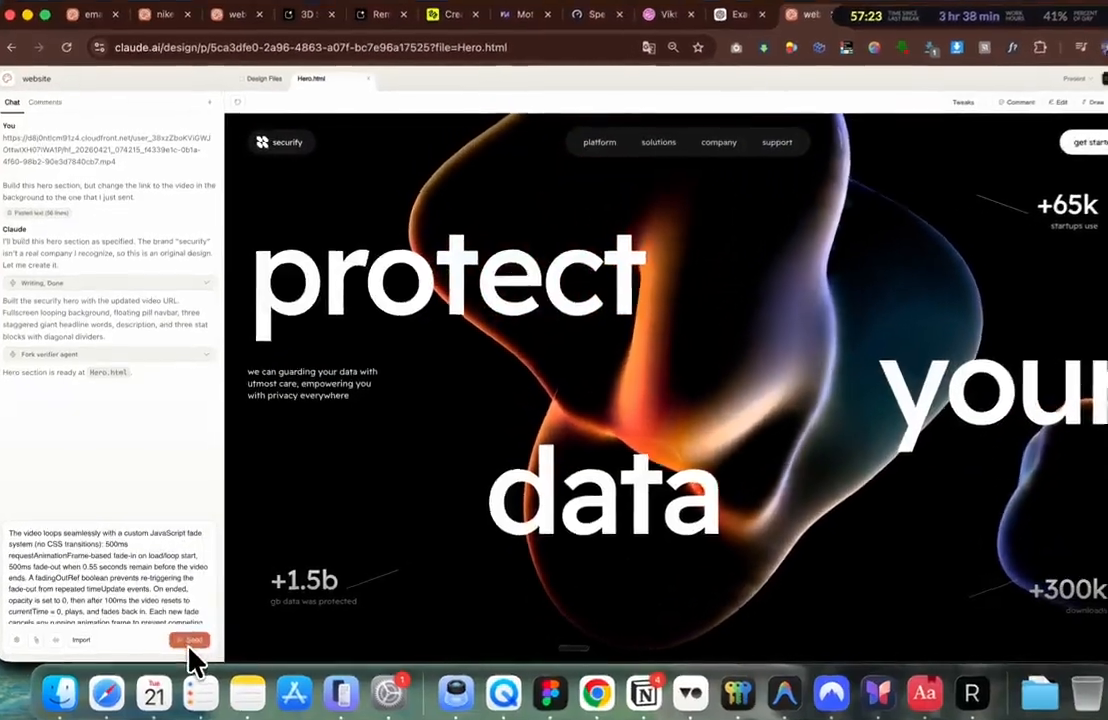
click(186, 637)
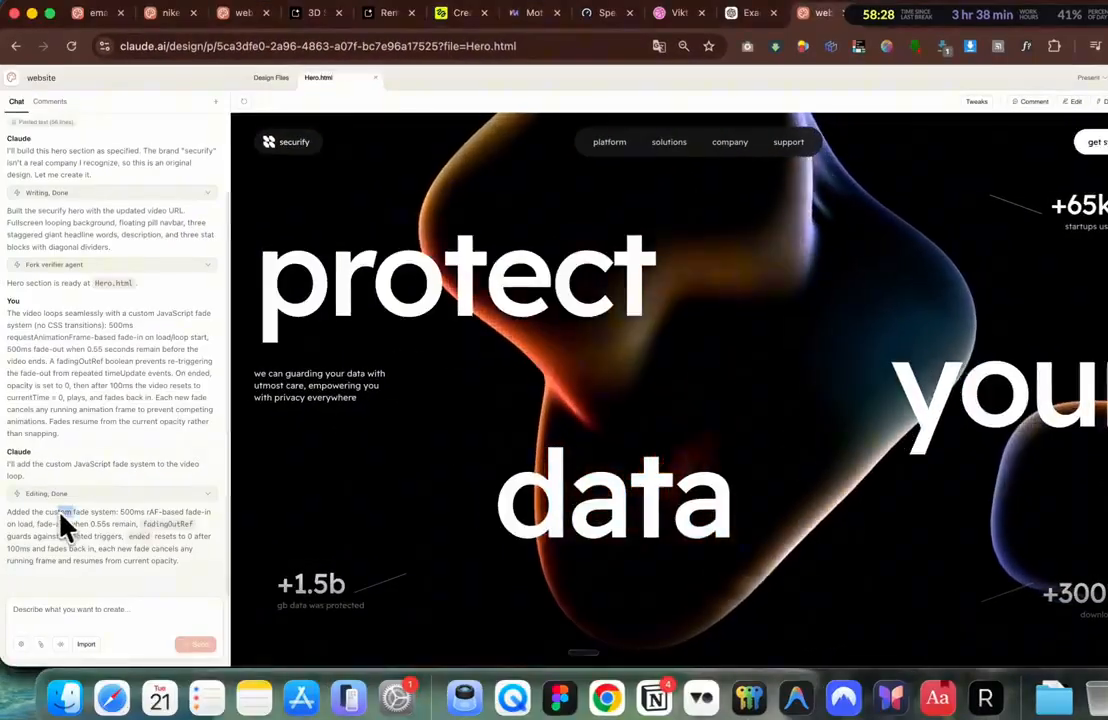
drag(60, 516, 116, 520)
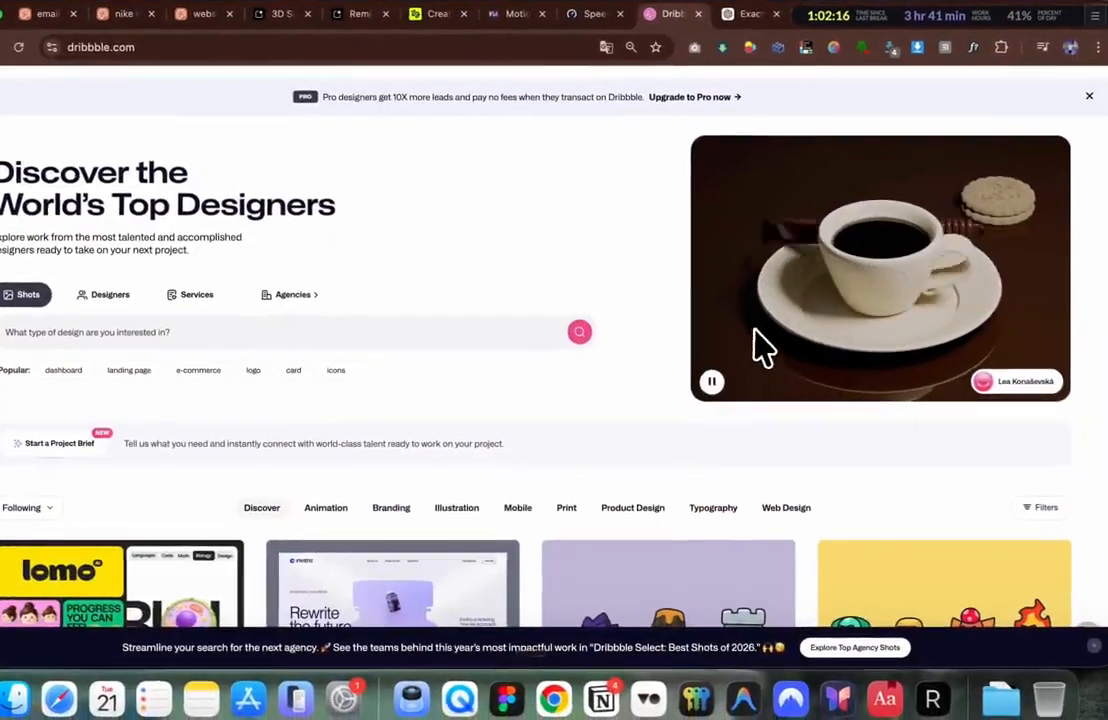
Step: Filter Dribbble shots to Popular Web Design from This Past Month
scroll(600, 345, down, 2)
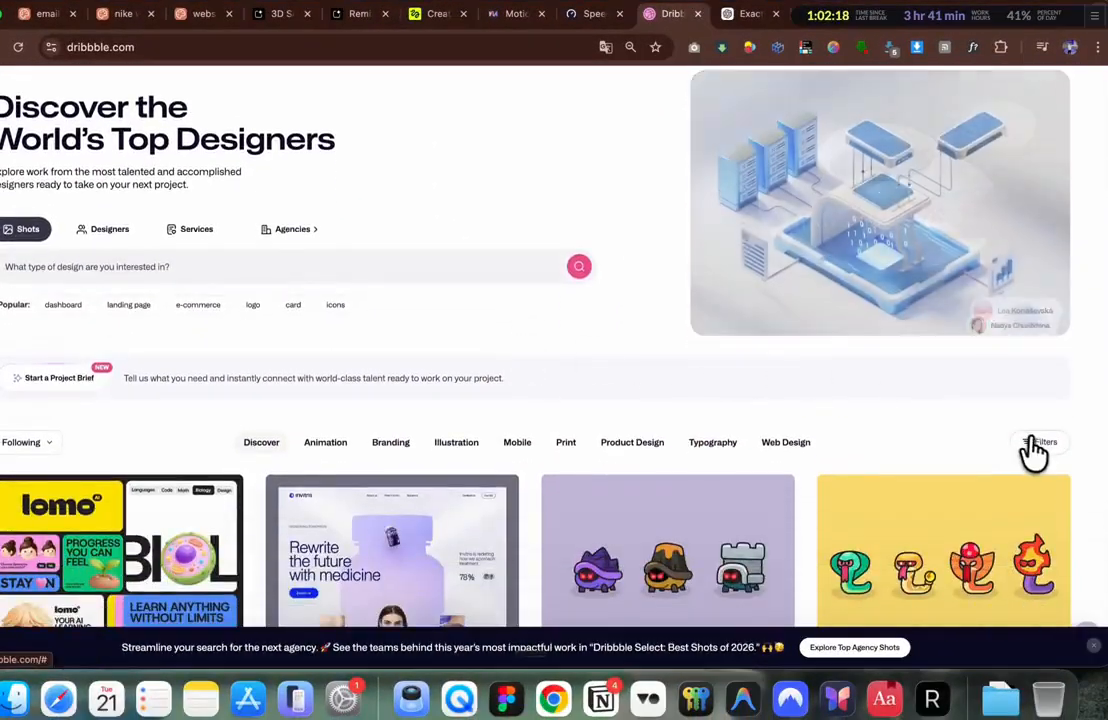
click(1032, 445)
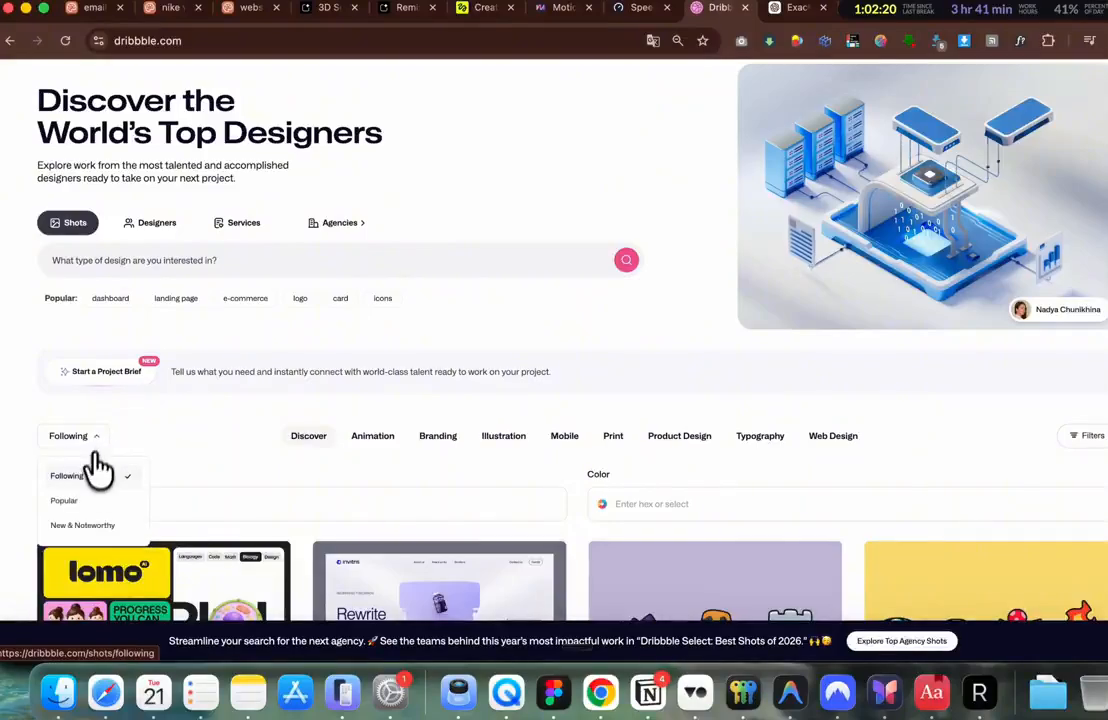
click(70, 502)
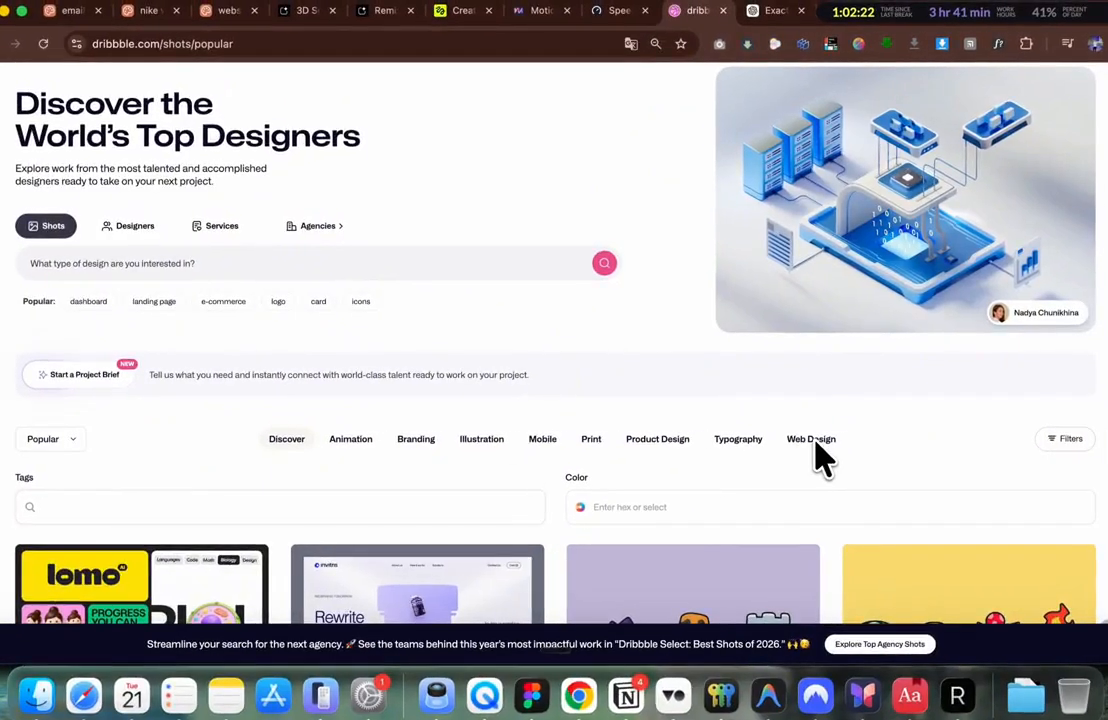
click(815, 446)
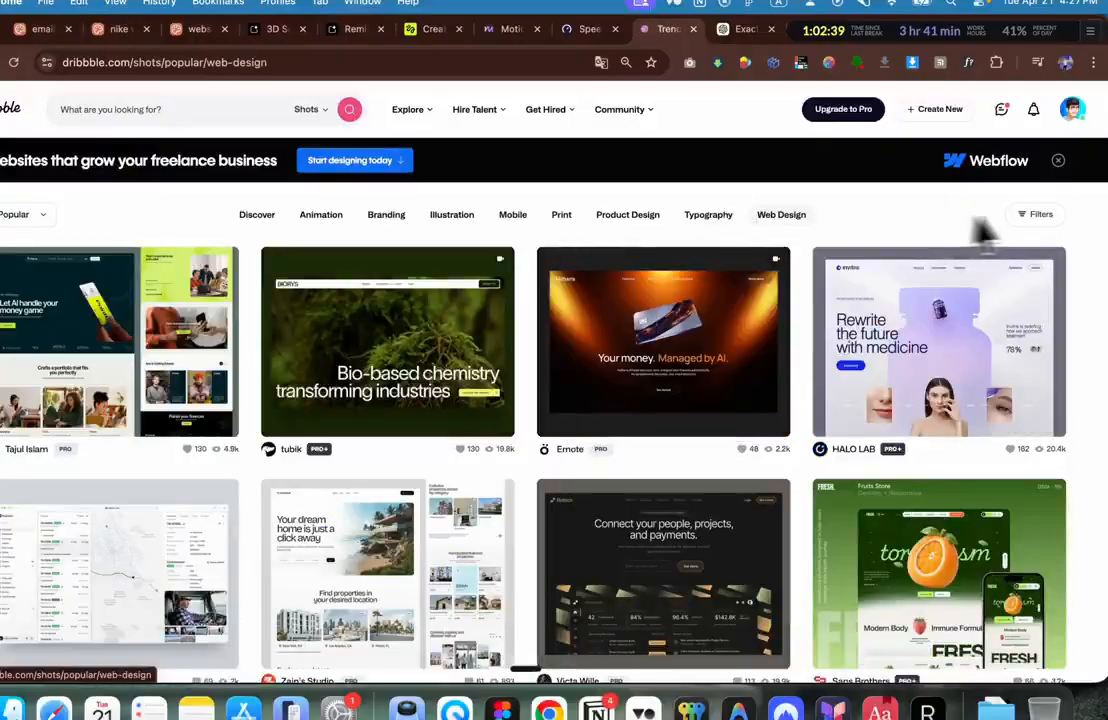
click(1035, 218)
click(785, 290)
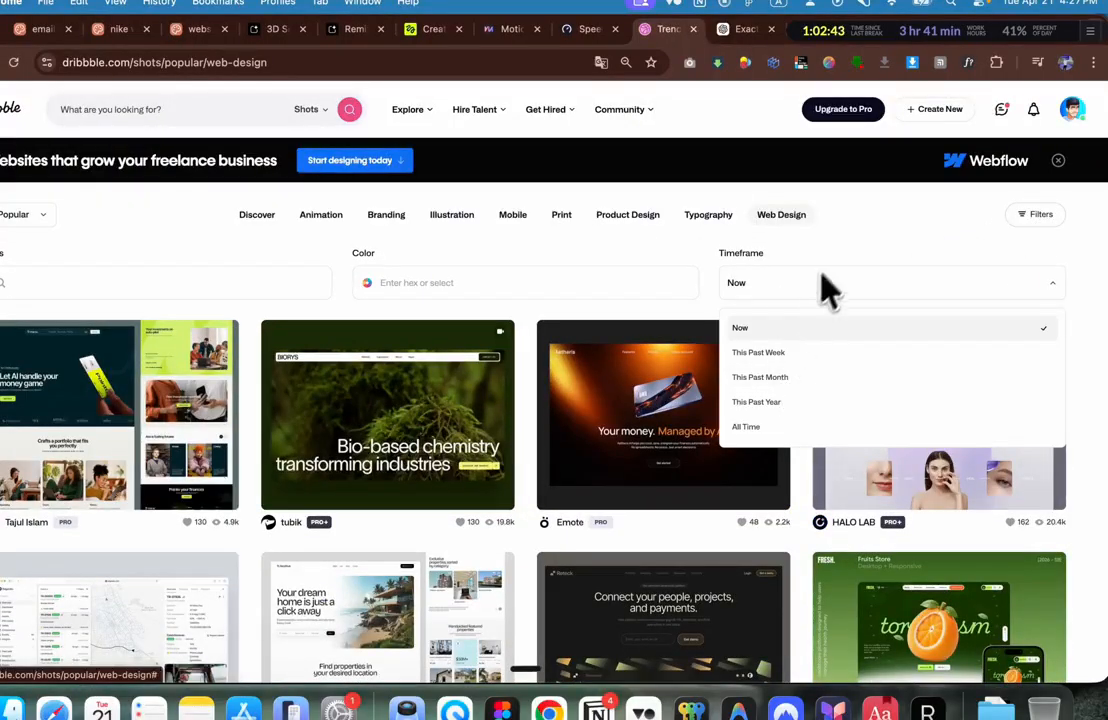
click(779, 380)
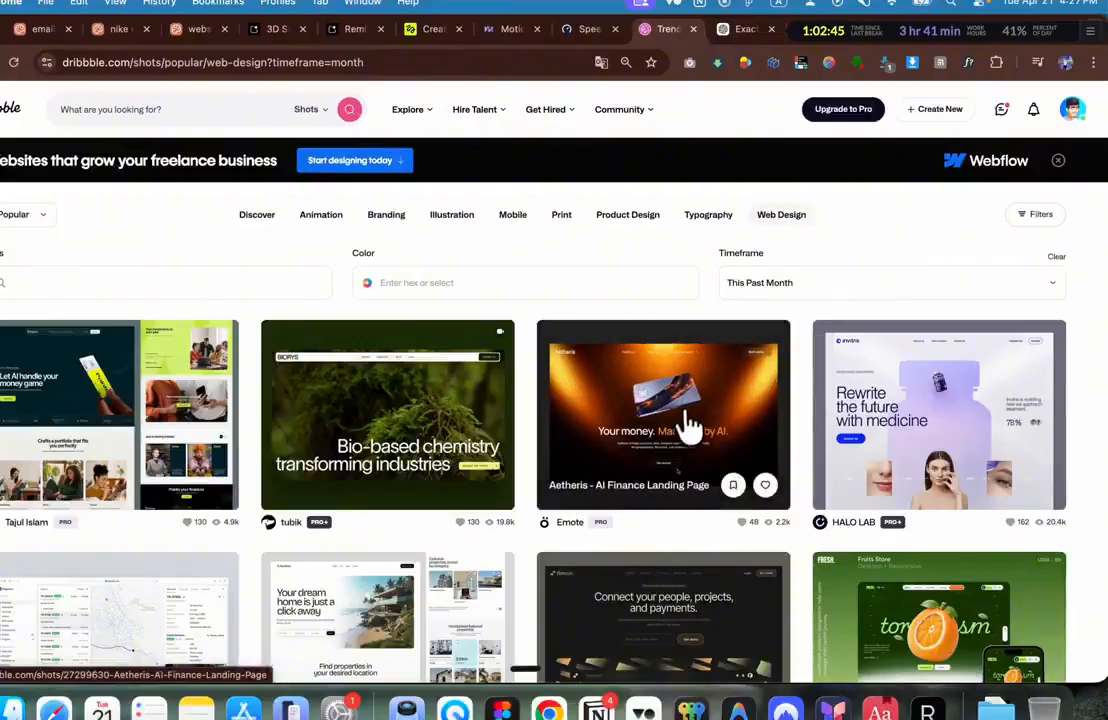
Step: Open the 'Aetheris - AI Finance Landing Page' shot from the results
scroll(685, 430, down, 5)
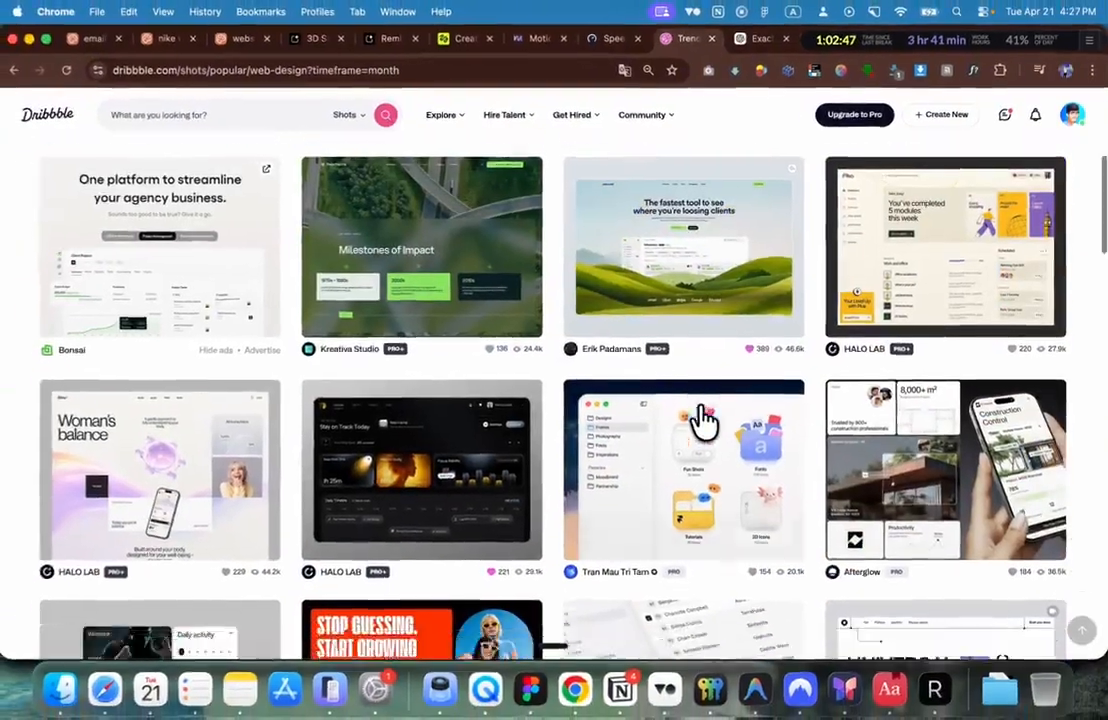
scroll(685, 430, down, 12)
scroll(705, 420, left, 5)
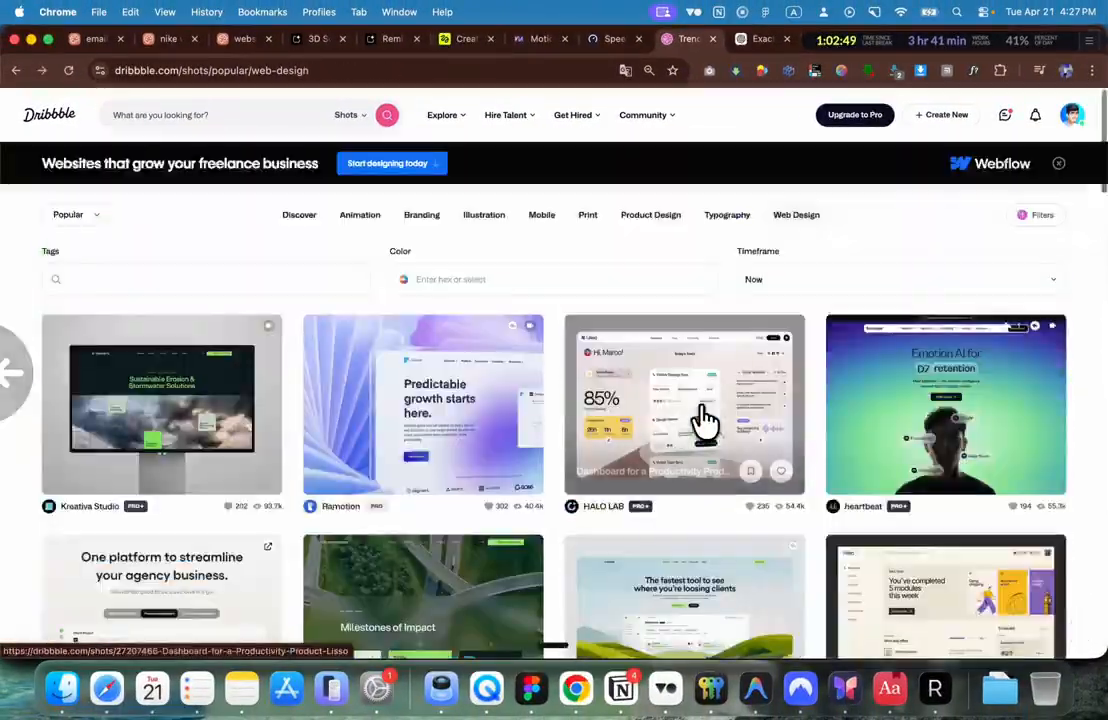
scroll(672, 598, down, 5)
scroll(672, 600, up, 5)
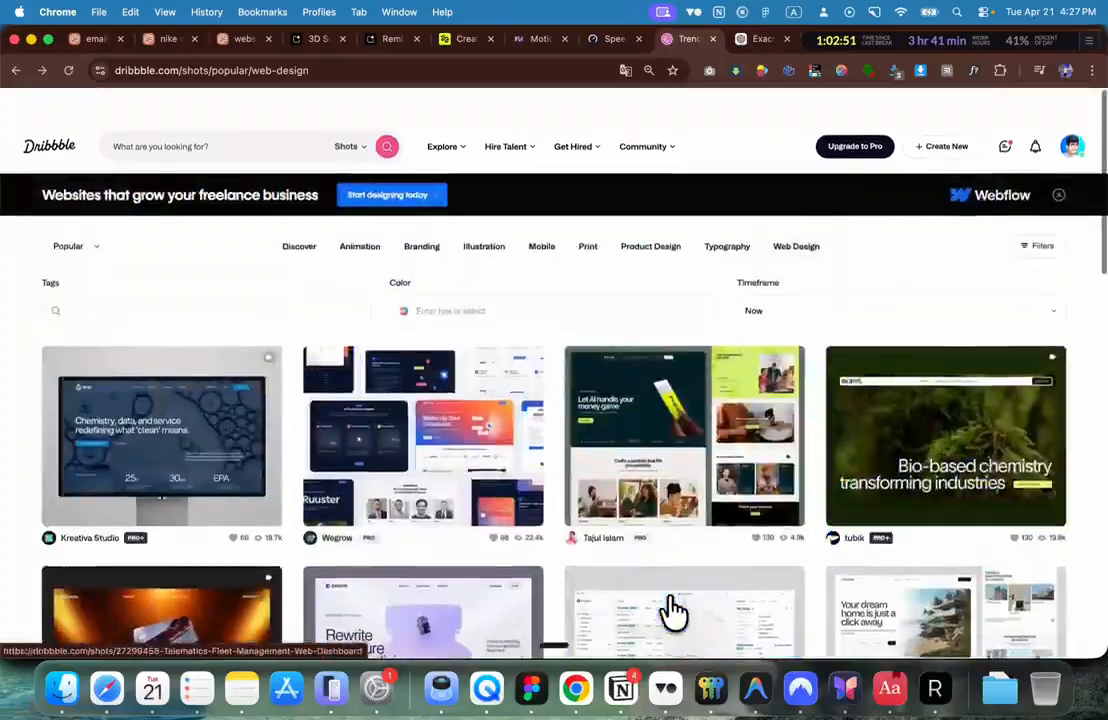
scroll(668, 602, down, 3)
click(225, 333)
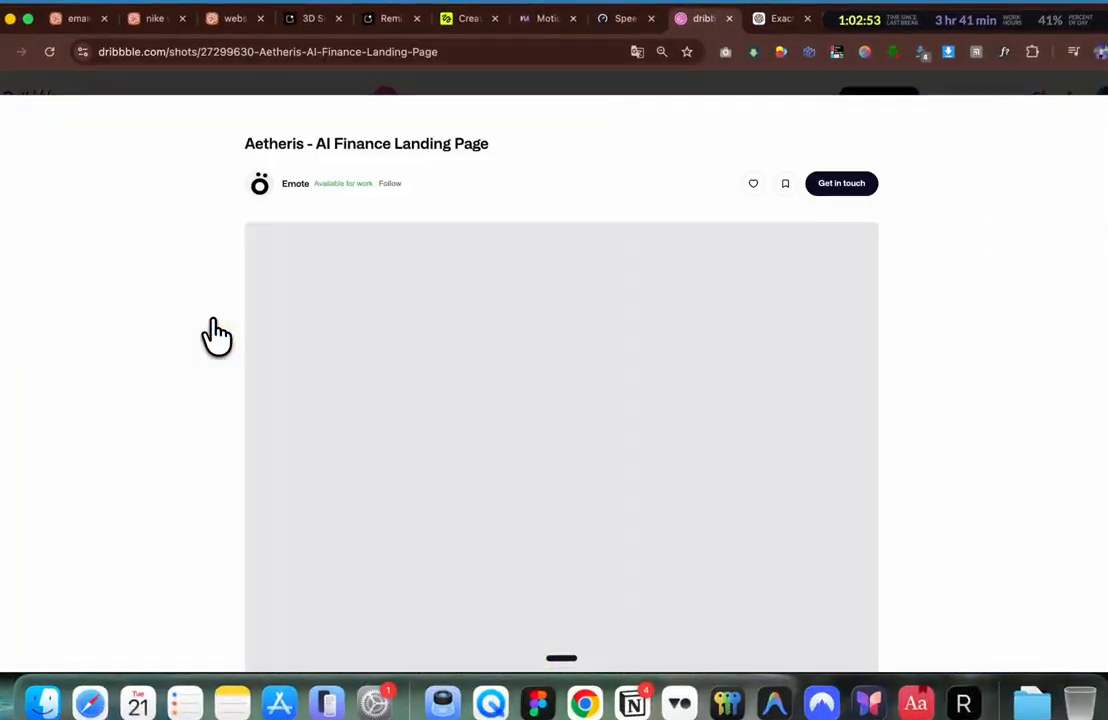
Step: Scrub the Aetheris video to the 'Smart finance. Zero effort.' frame and screenshot it
scroll(218, 336, down, 2)
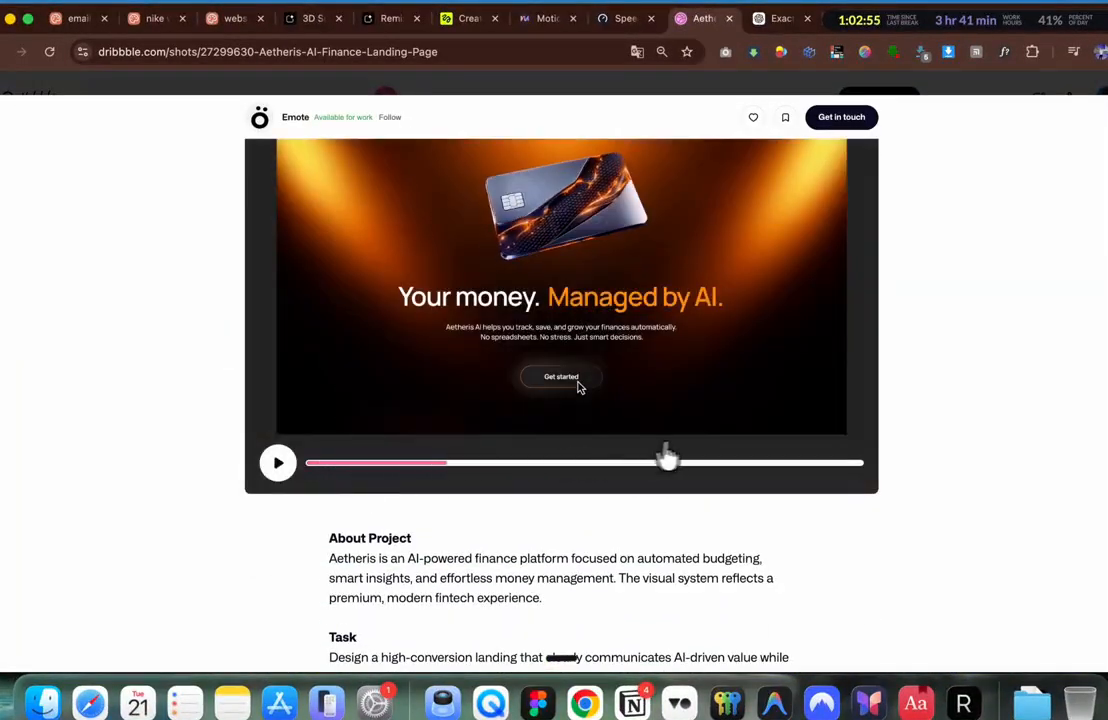
scroll(708, 483, up, 3)
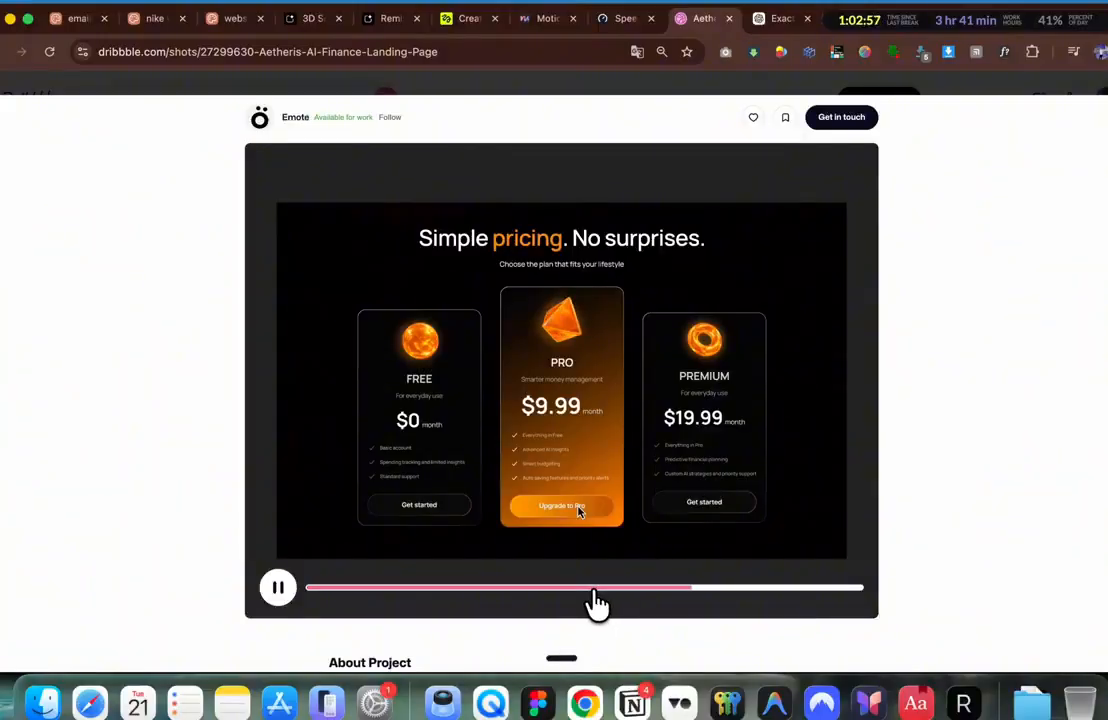
click(521, 590)
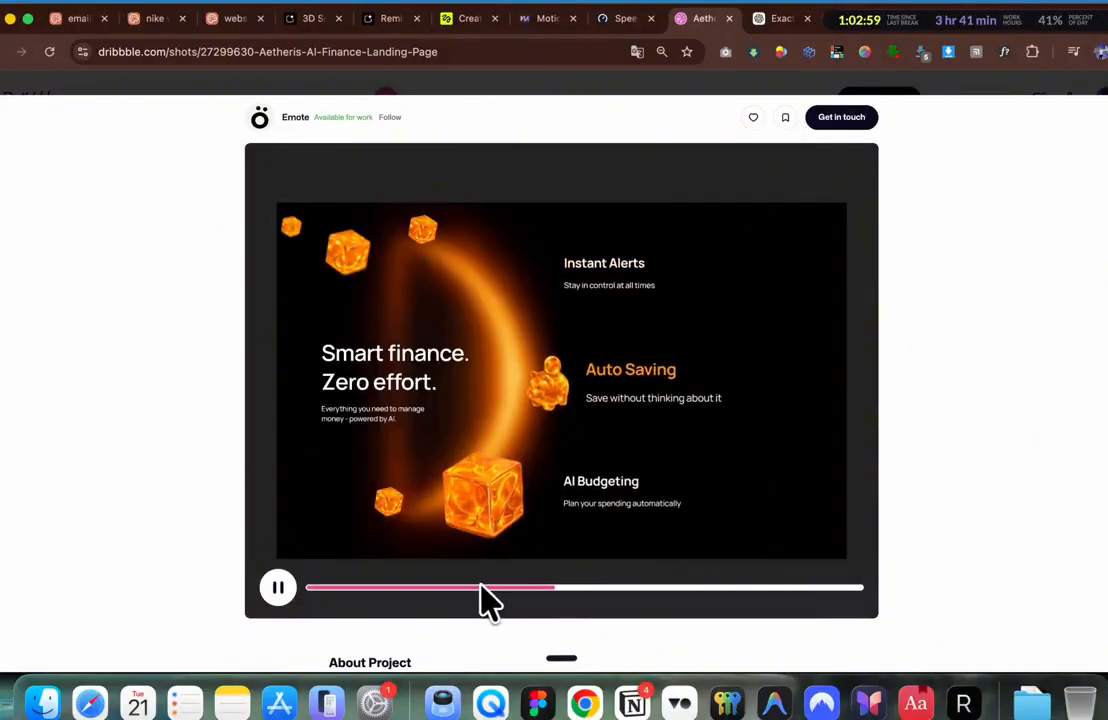
click(480, 589)
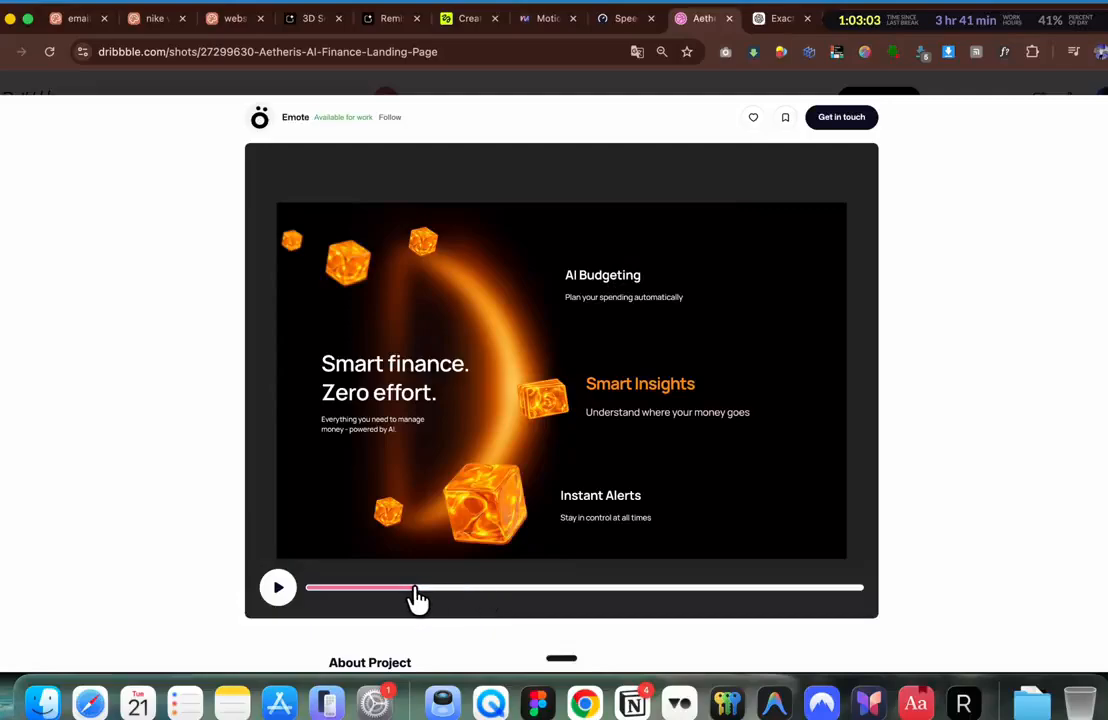
click(441, 588)
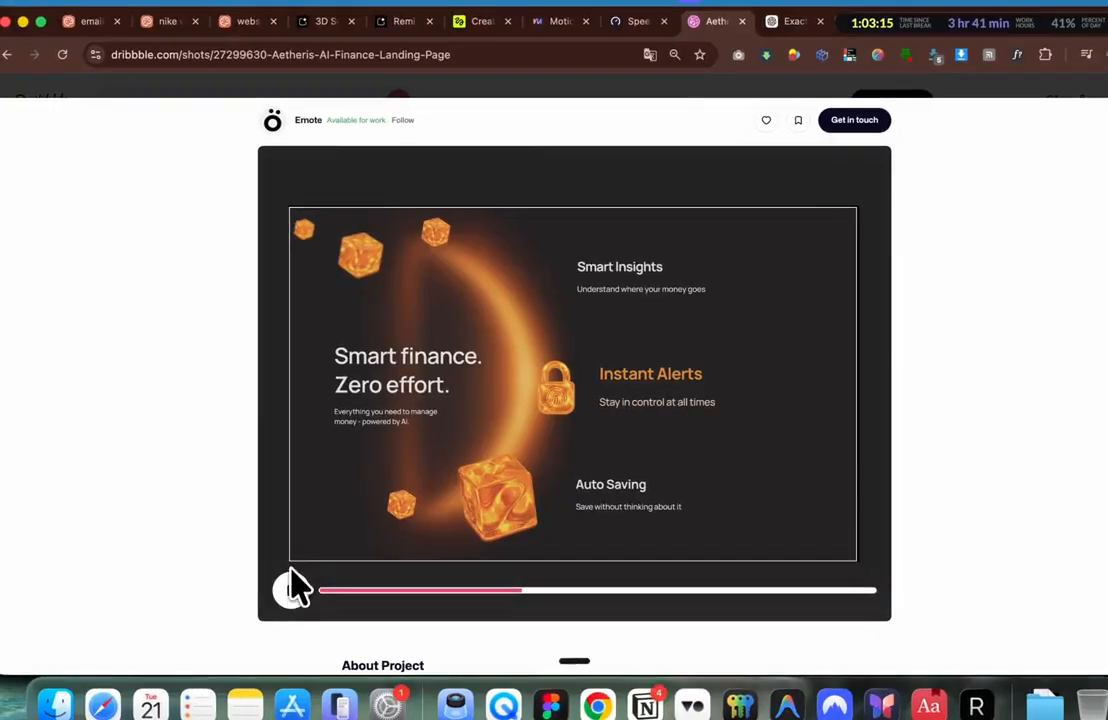
drag(288, 557, 288, 560)
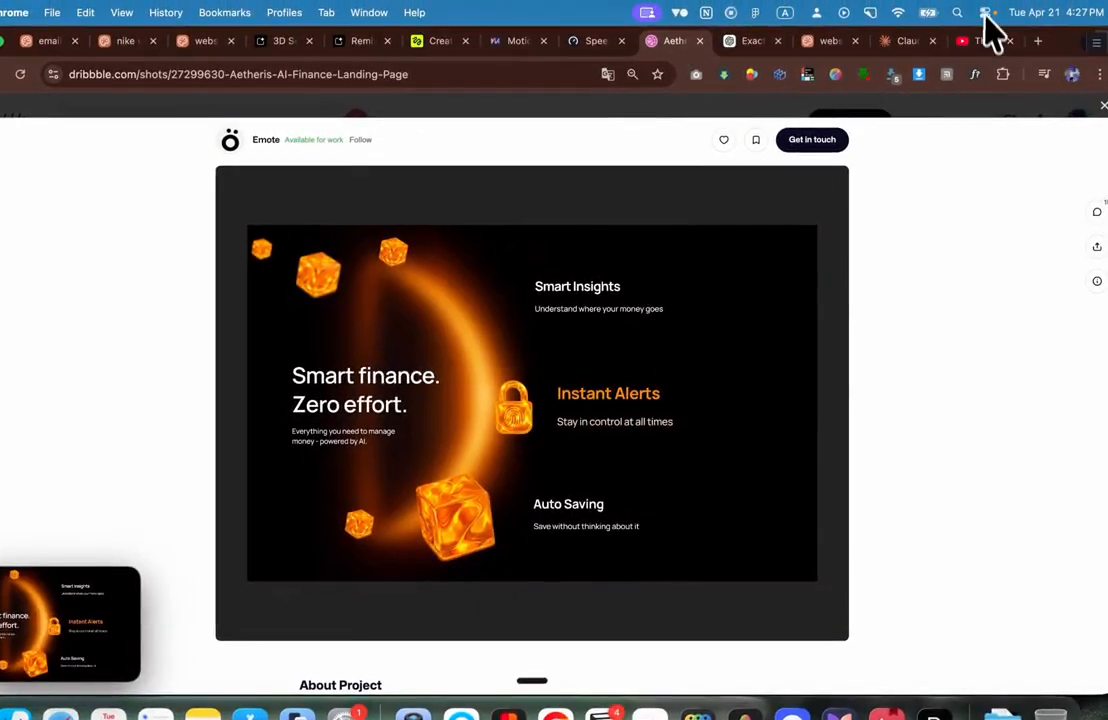
Step: Copy the full prompt of the 'Production evolved' image on Higgsfield's image page
click(445, 43)
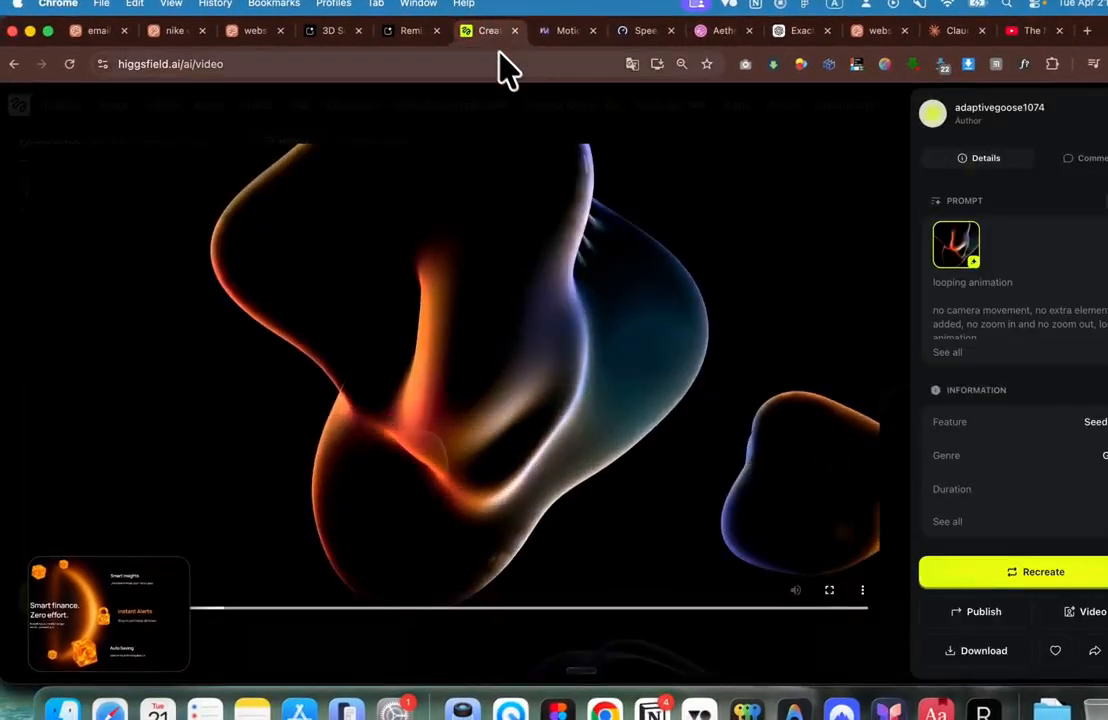
key(Escape)
click(120, 108)
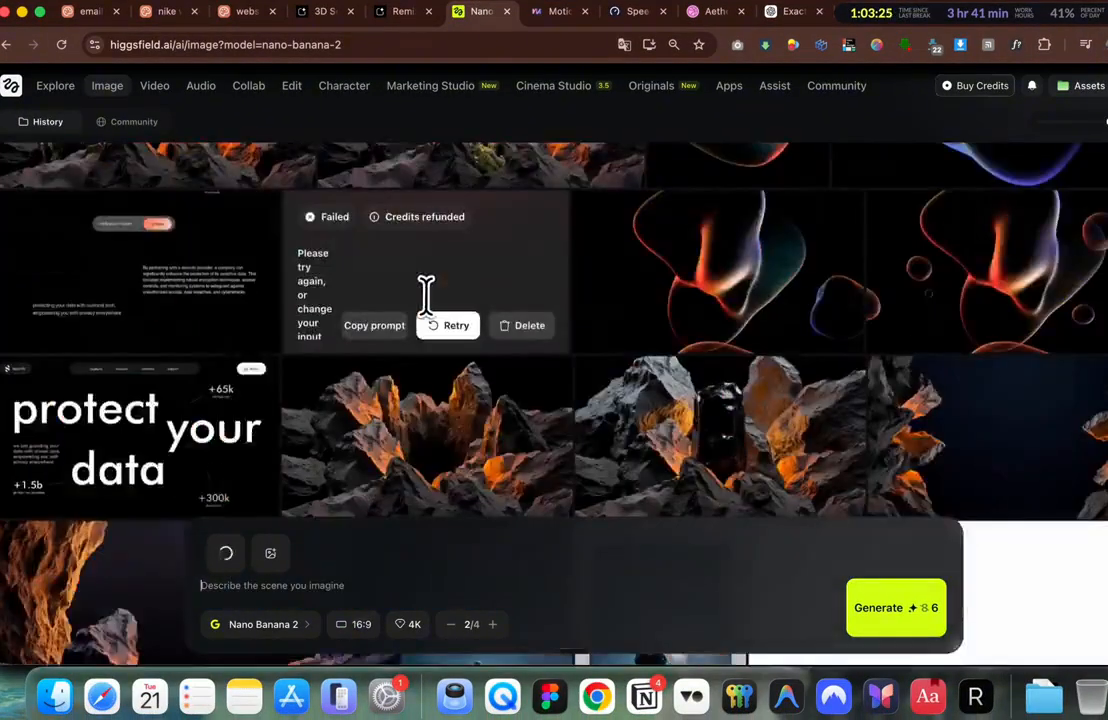
scroll(405, 304, down, 3)
scroll(310, 393, down, 5)
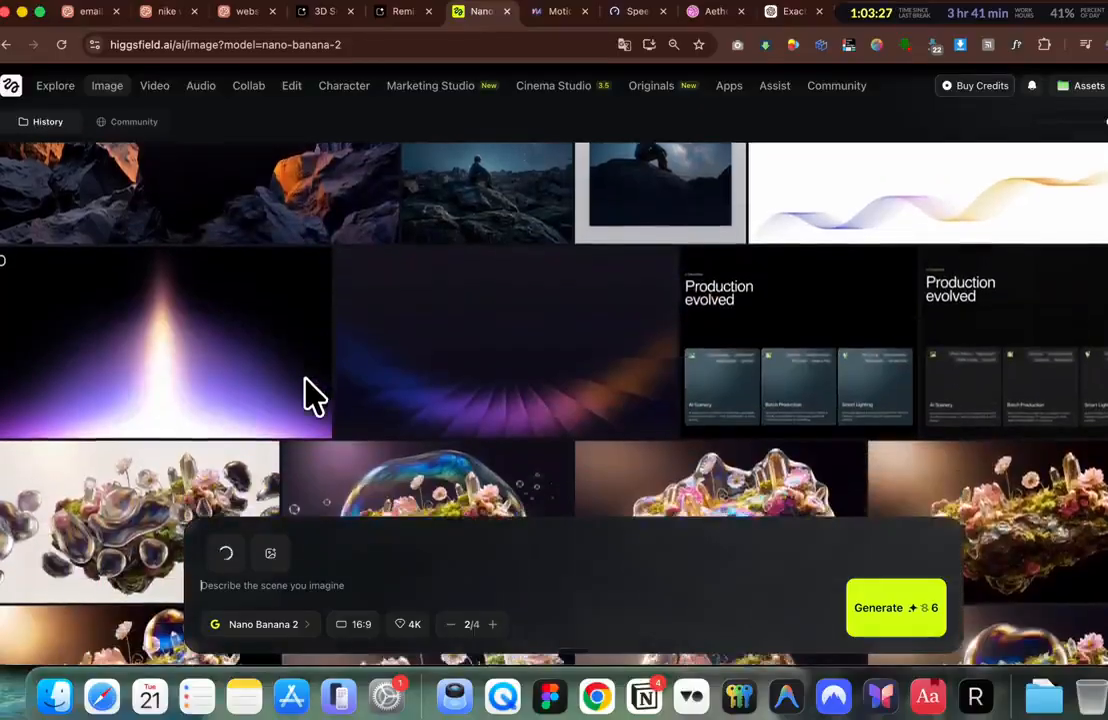
click(717, 317)
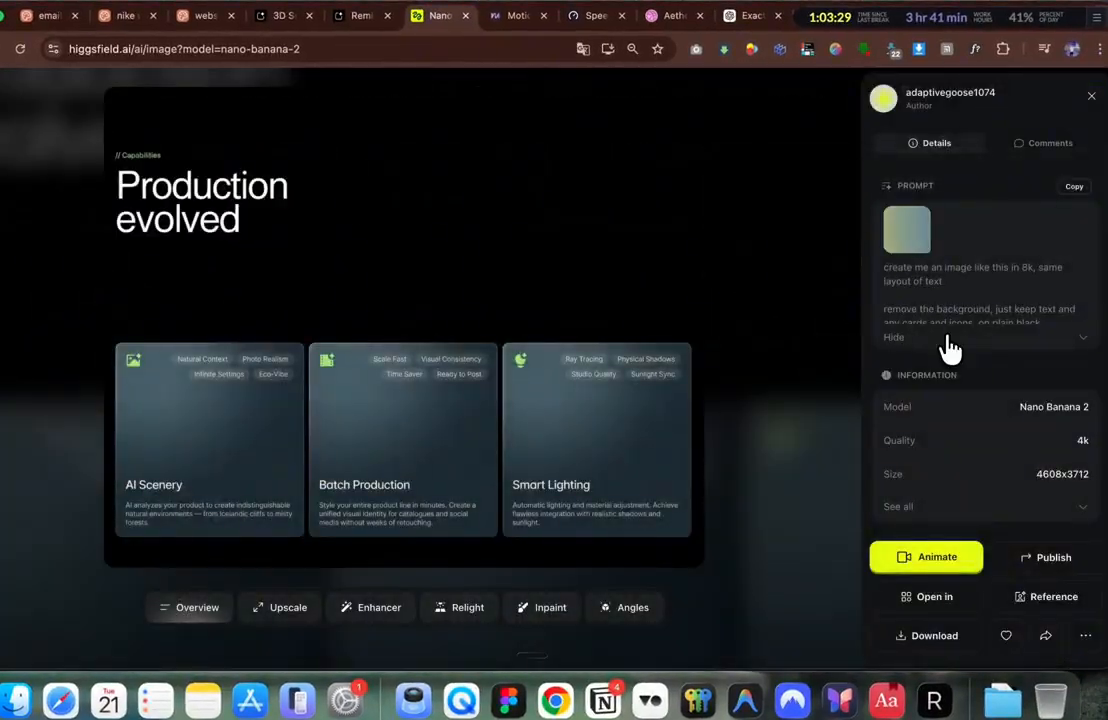
click(940, 340)
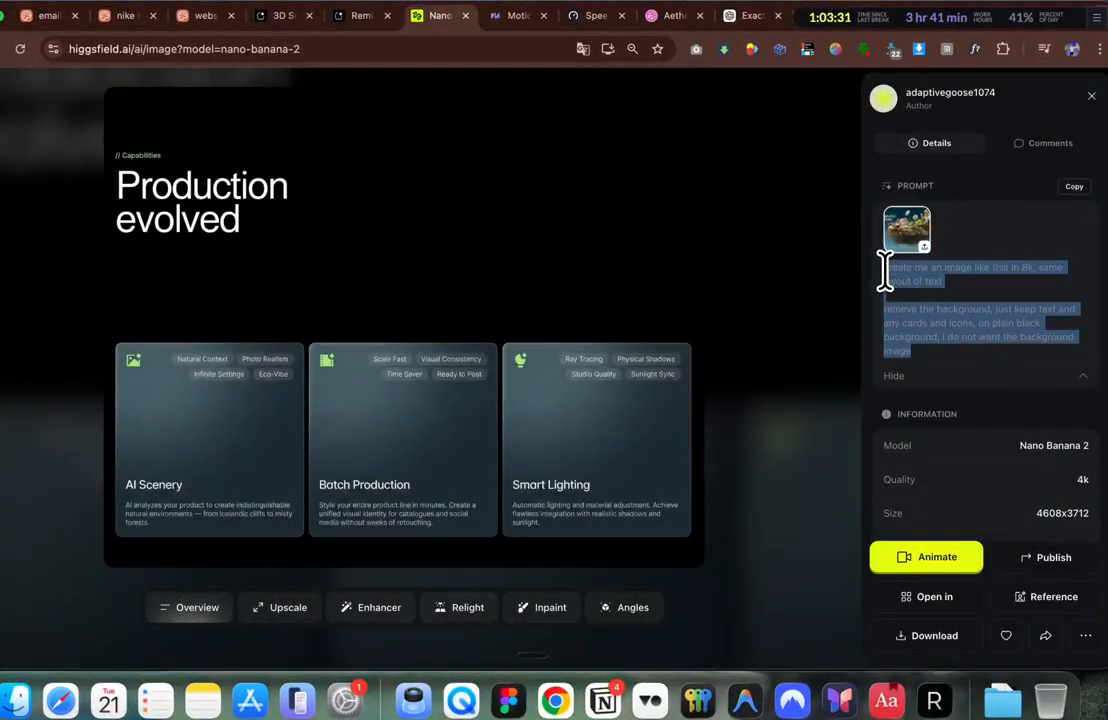
key(super+c)
key(Escape)
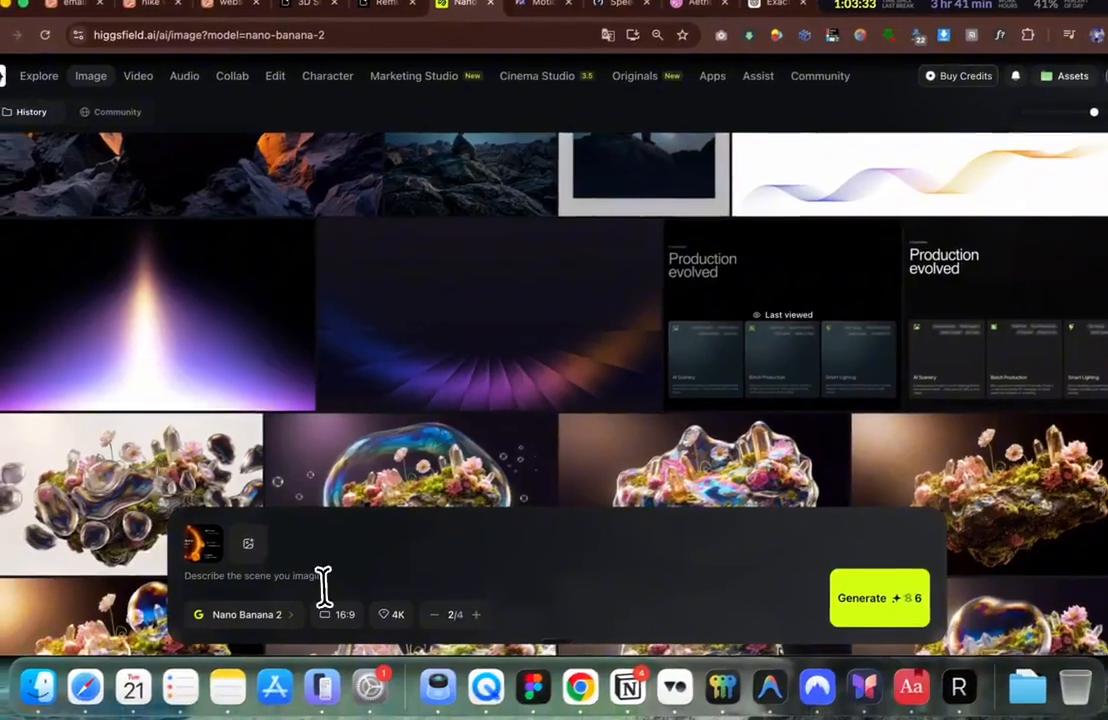
Step: Generate a Nano Banana 2 image from that prompt with the Smart finance screenshot as reference
click(300, 600)
key(super+v)
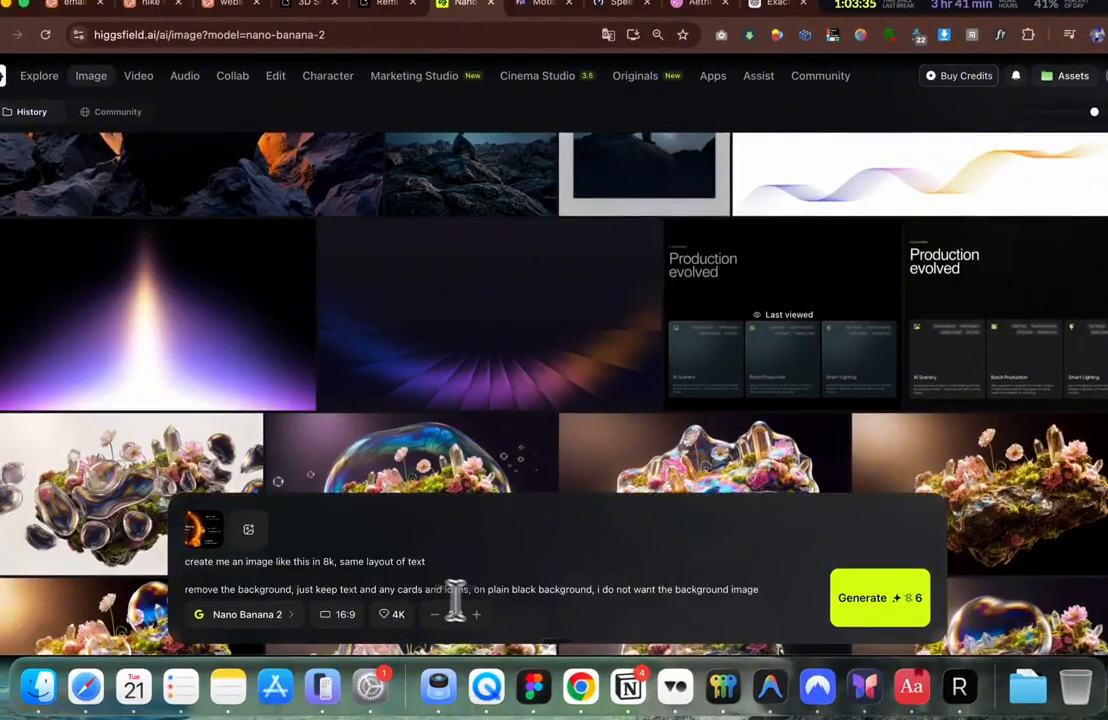
click(859, 618)
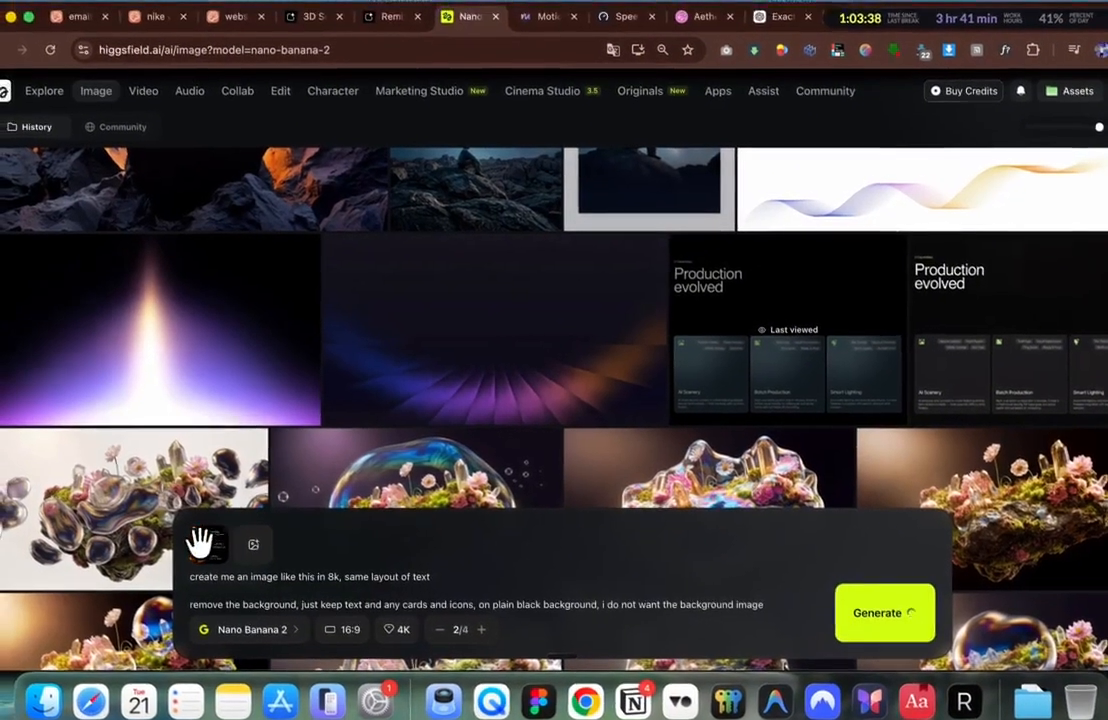
click(197, 528)
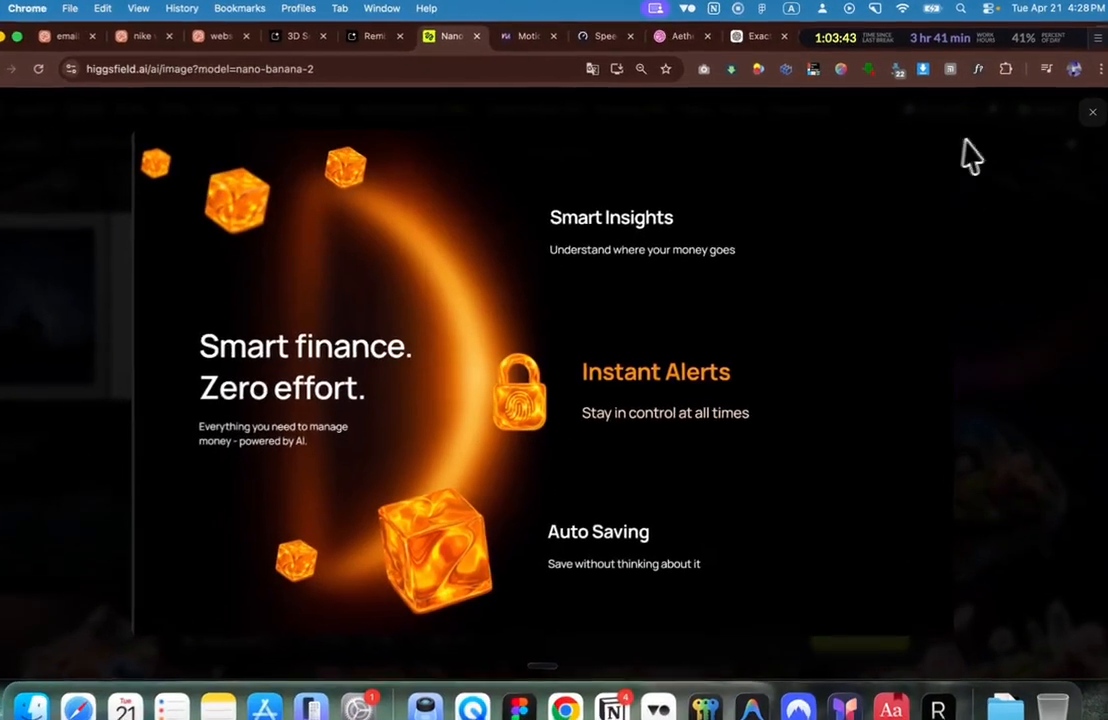
click(964, 140)
scroll(422, 386, up, 10)
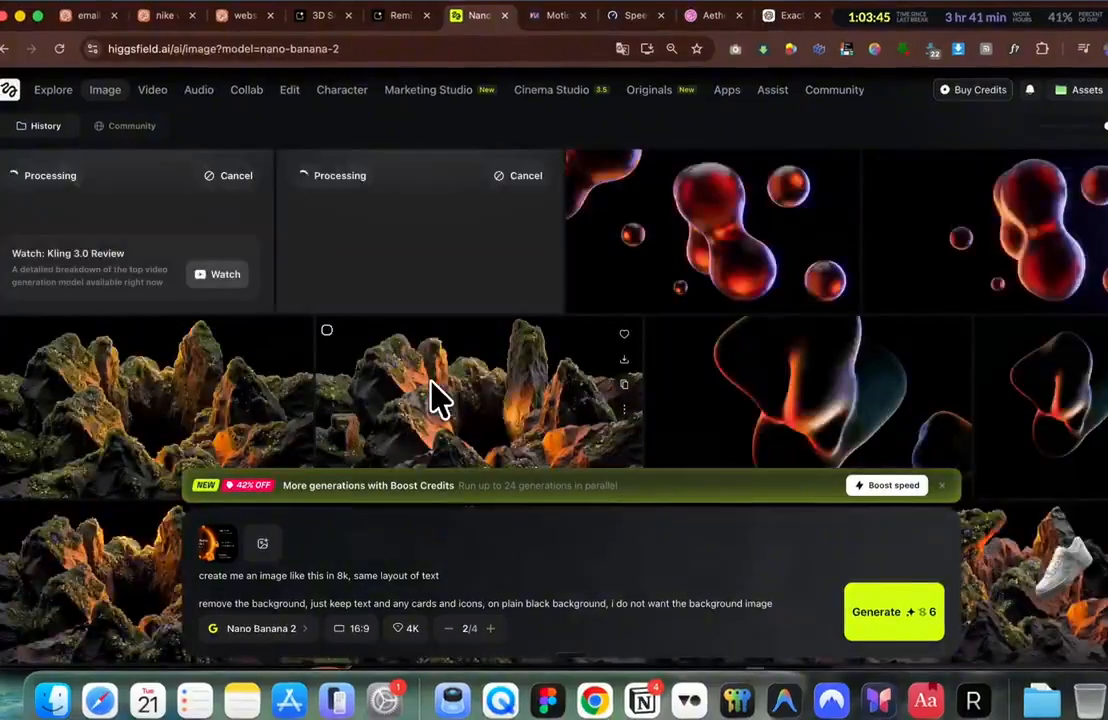
click(262, 628)
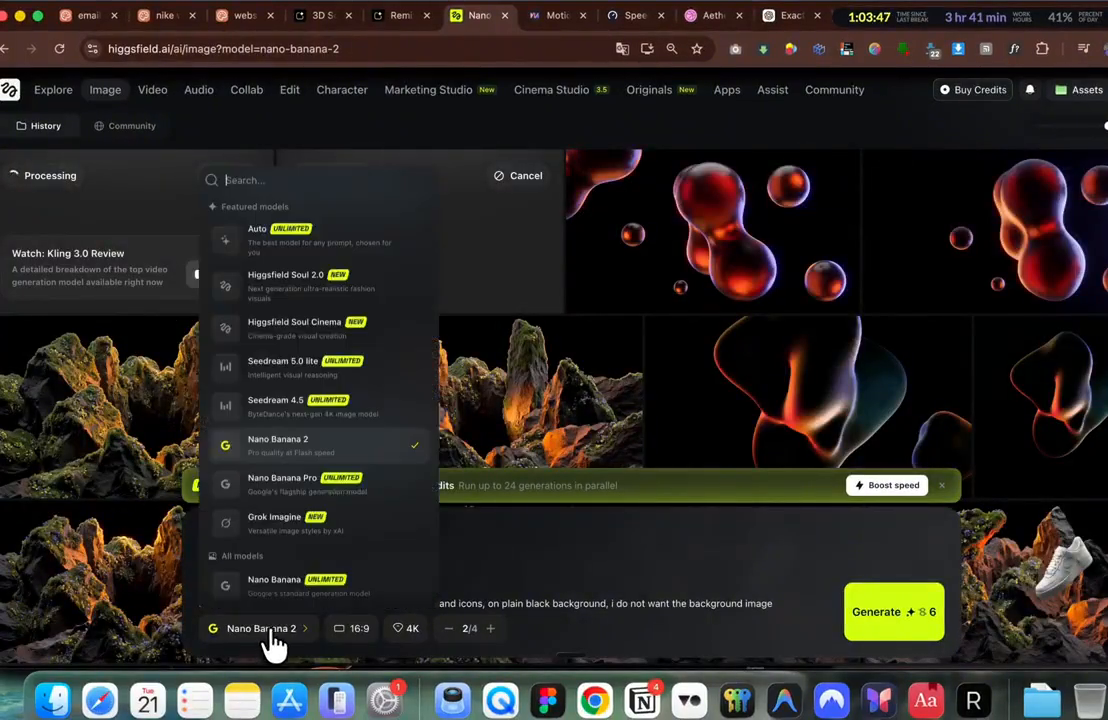
click(349, 629)
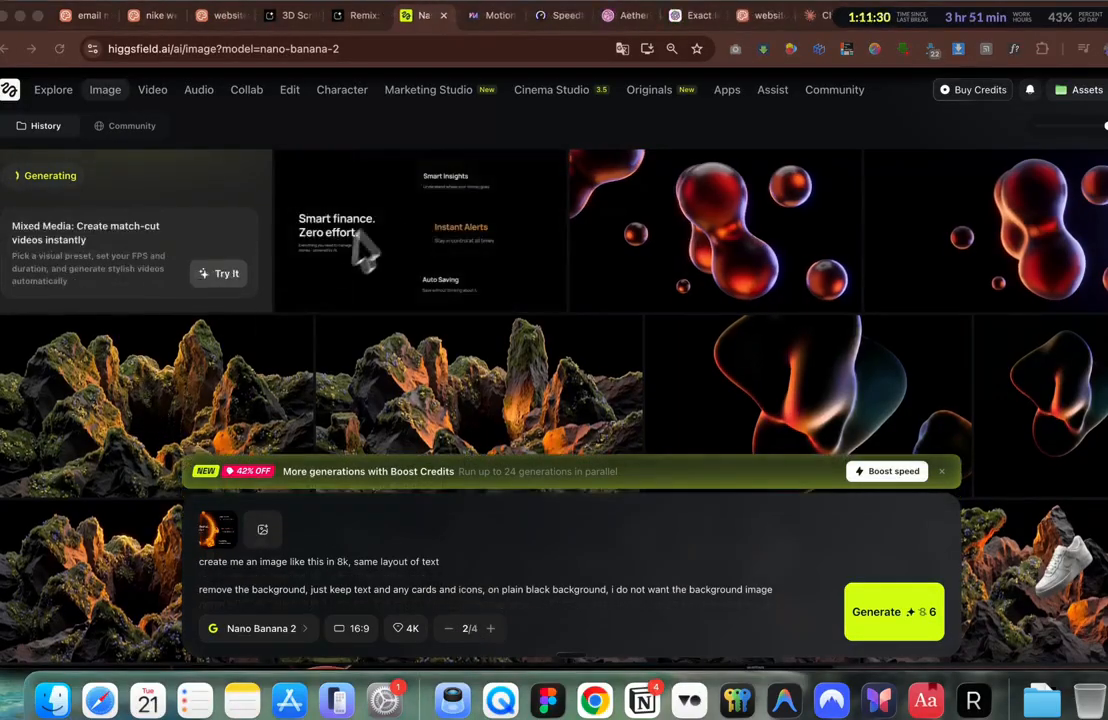
Step: Copy the generated black 'Smart finance. Zero effort.' image
click(465, 244)
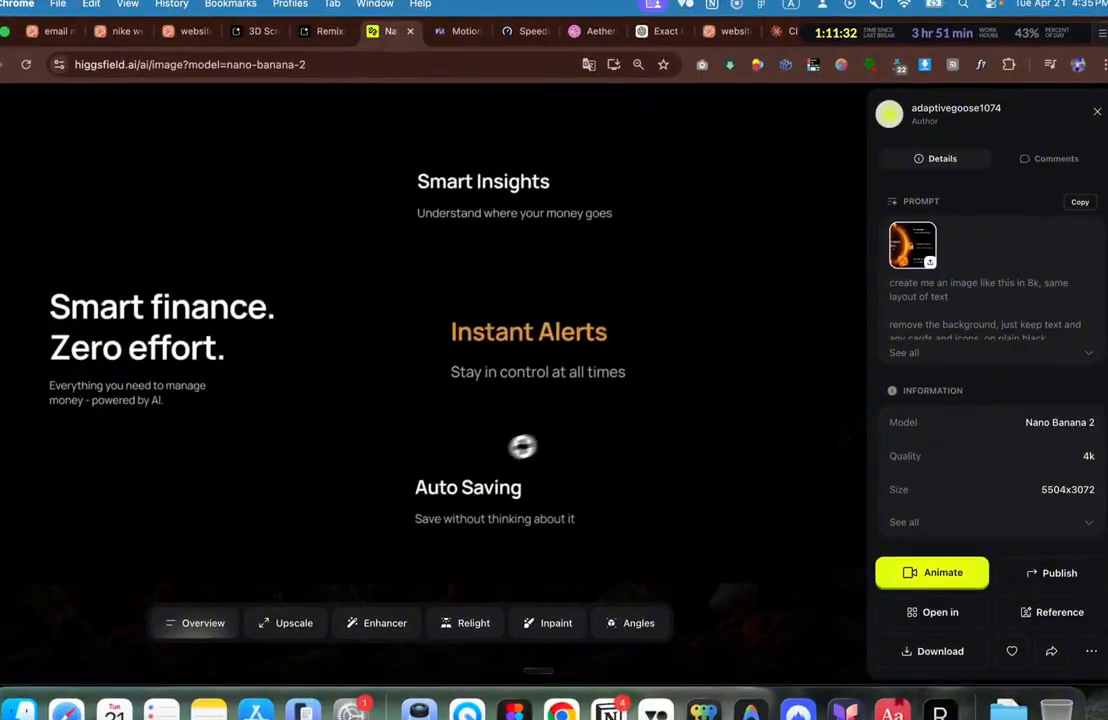
right_click(494, 455)
click(540, 507)
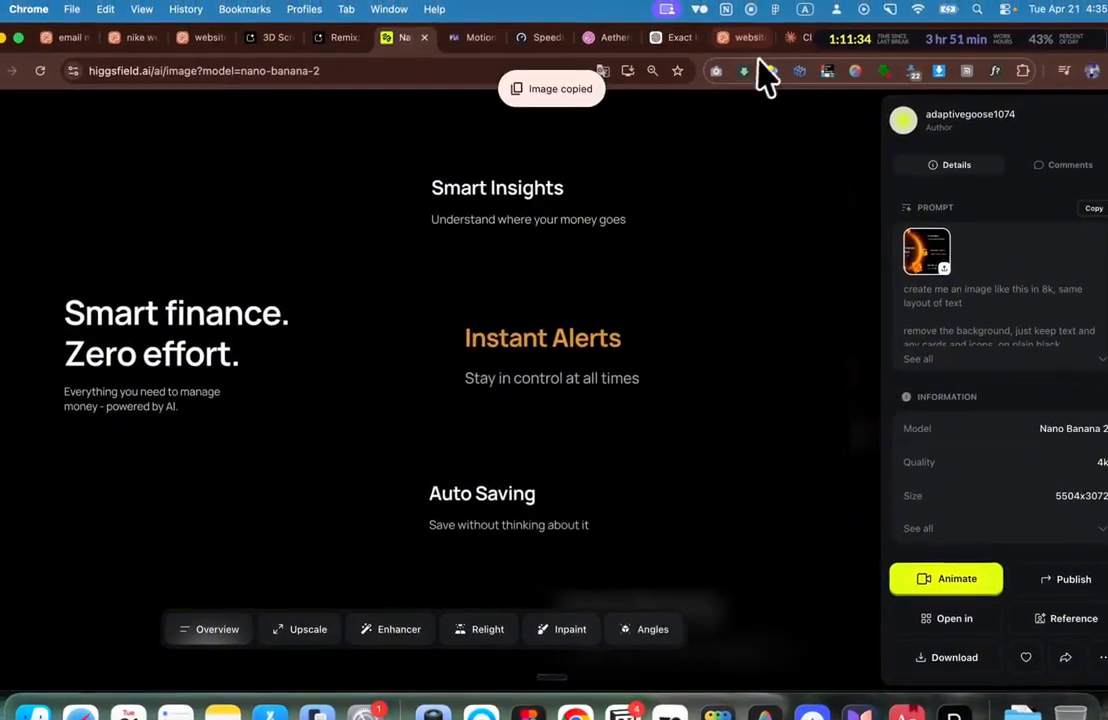
click(742, 40)
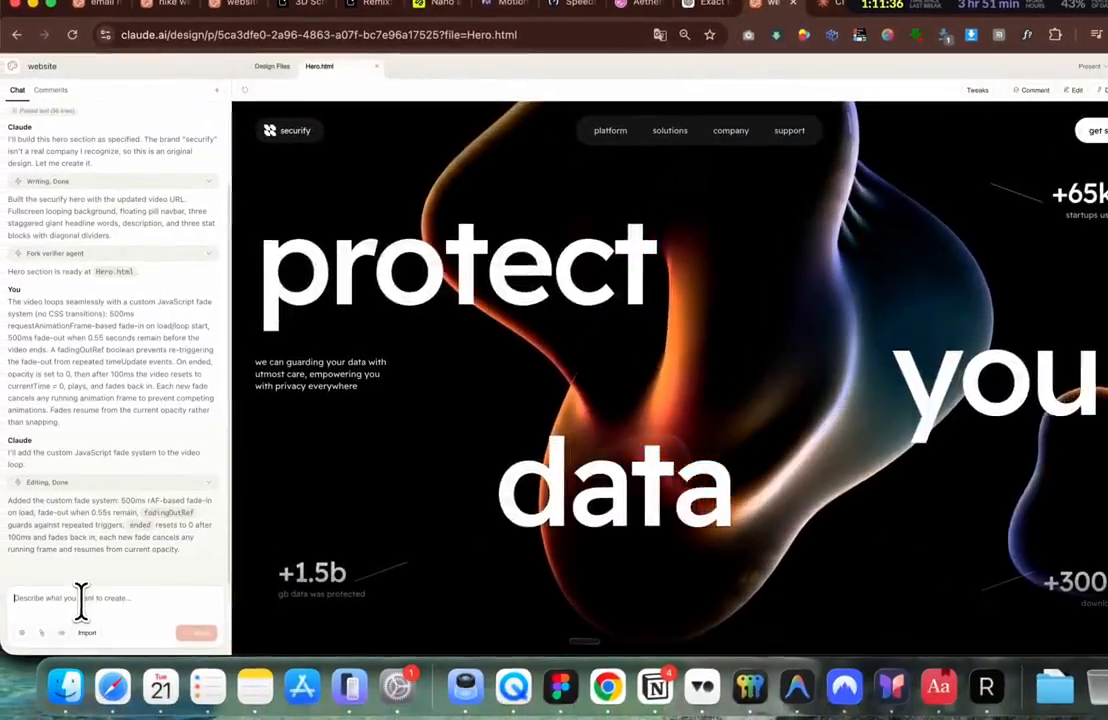
Step: Paste the black Smart finance image into the Claude Design chat box
click(80, 598)
key(super+v)
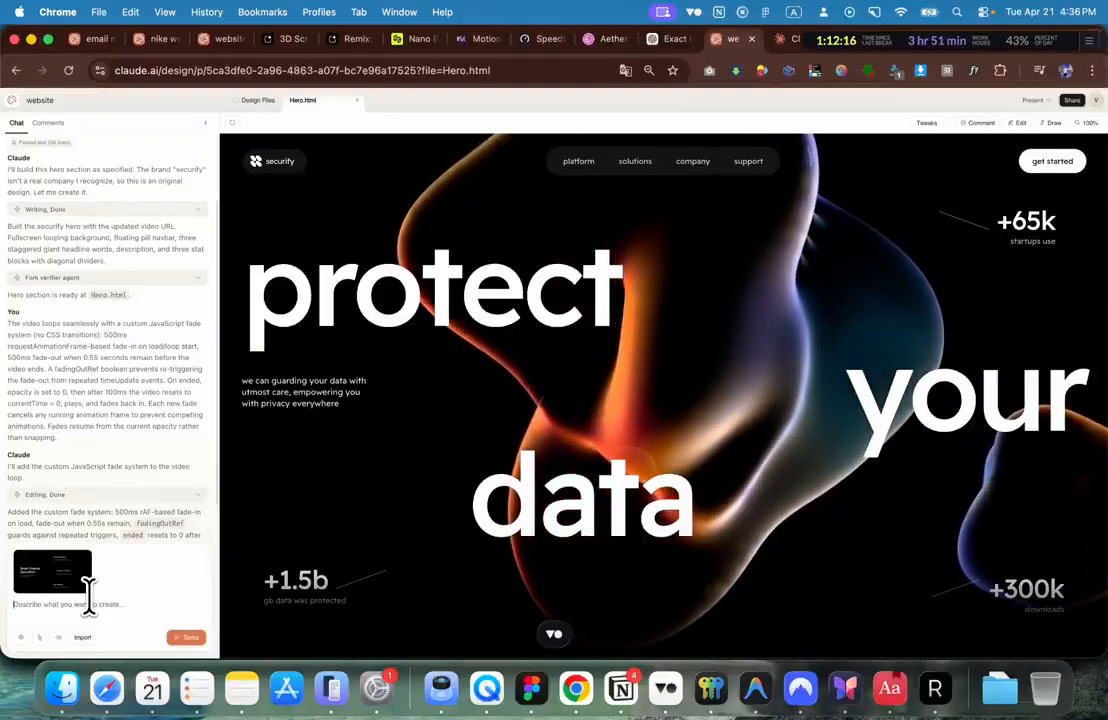
Step: Back on the Aetheris shot, pause the video on the Instant Alerts carousel item
click(608, 39)
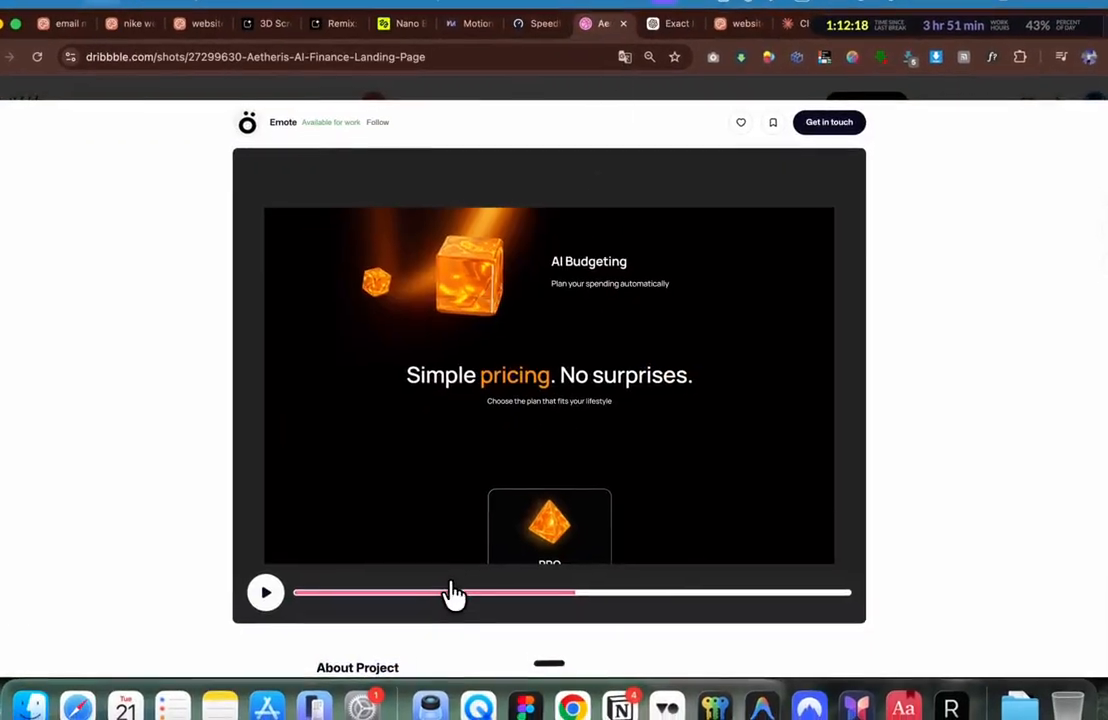
click(457, 588)
click(566, 387)
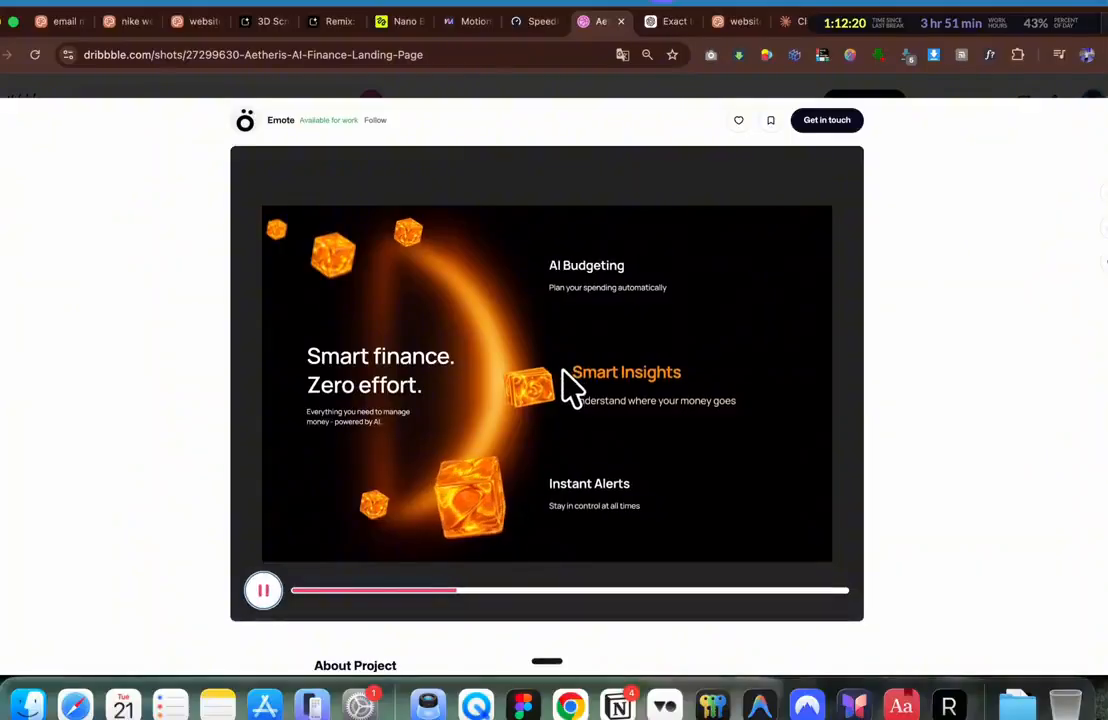
click(550, 380)
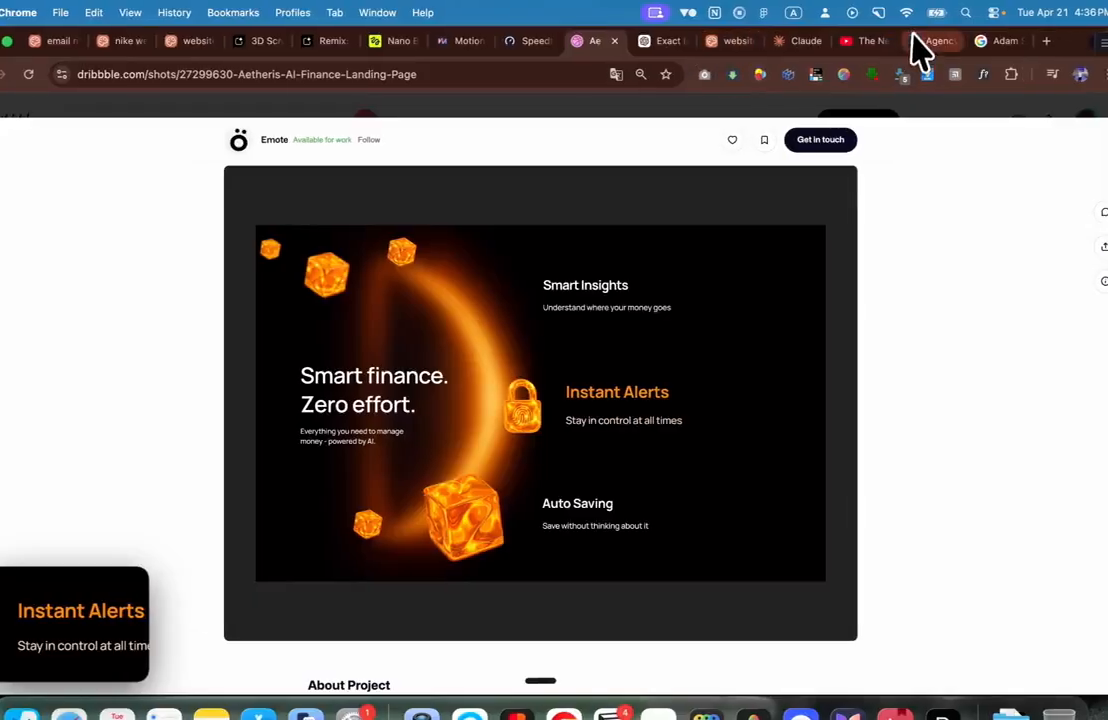
Step: Send the Securify project a request for a new carousel section, attaching the Instant Alerts screenshot
click(800, 42)
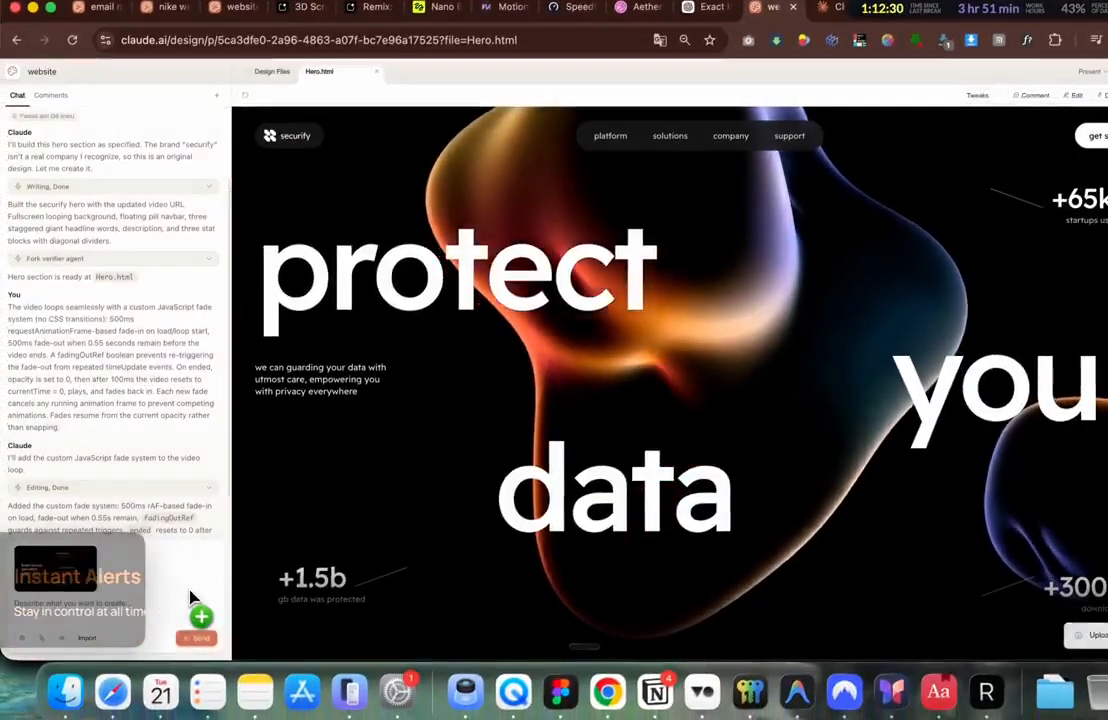
drag(190, 595, 173, 610)
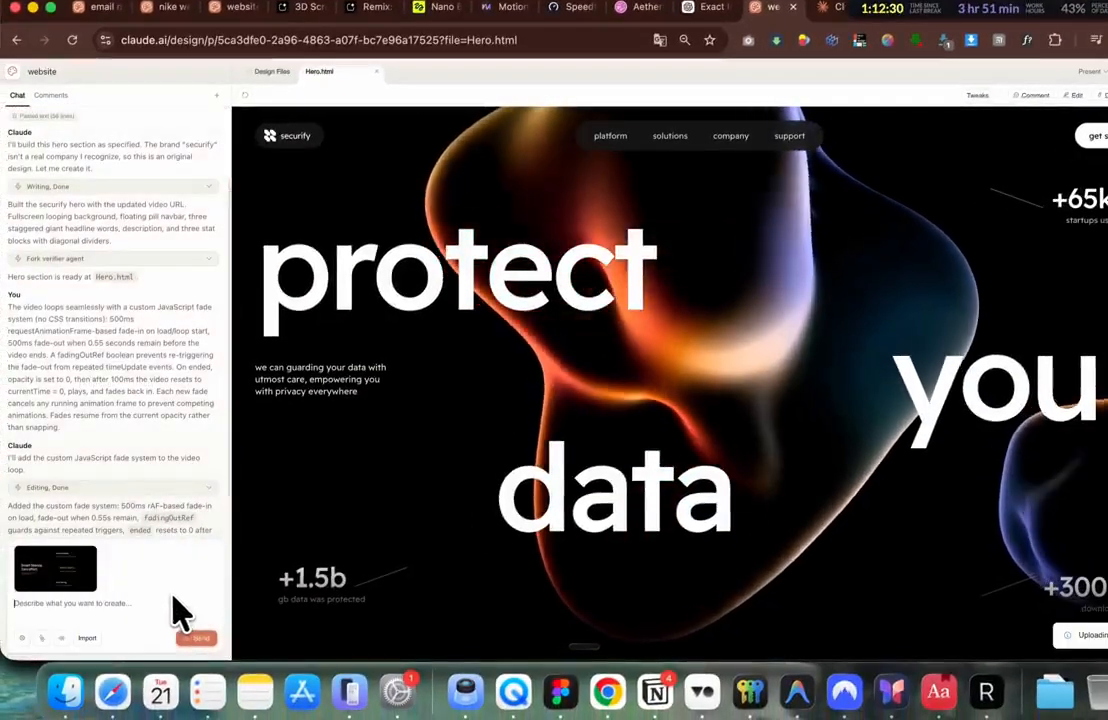
key(super+v)
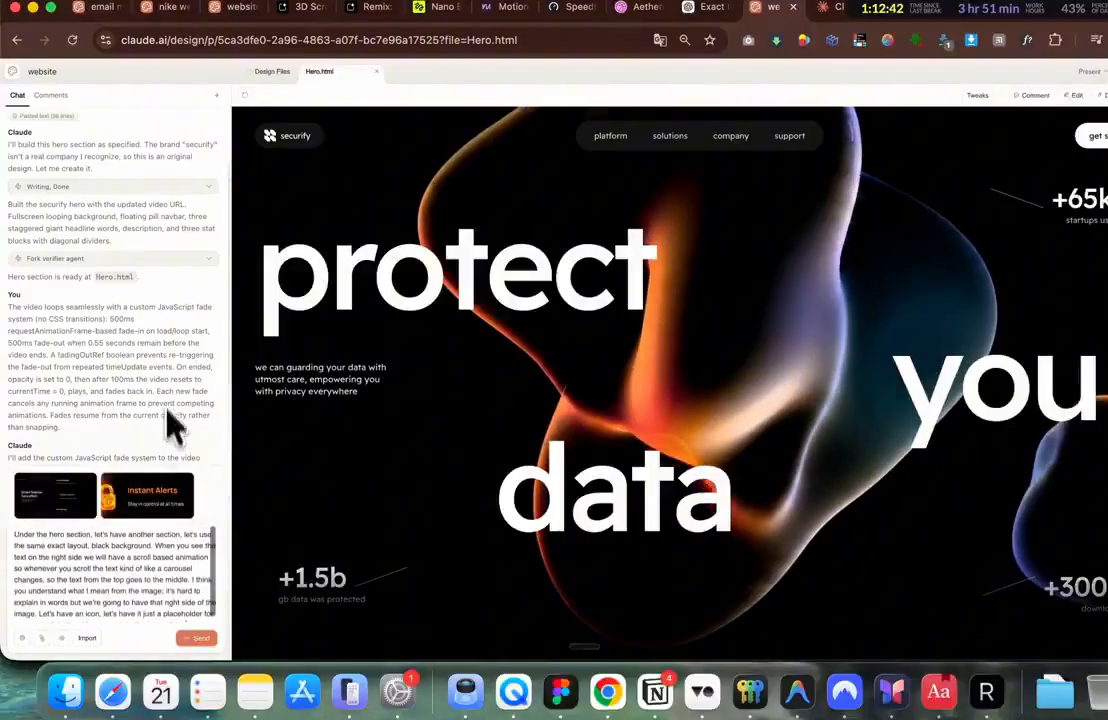
click(198, 638)
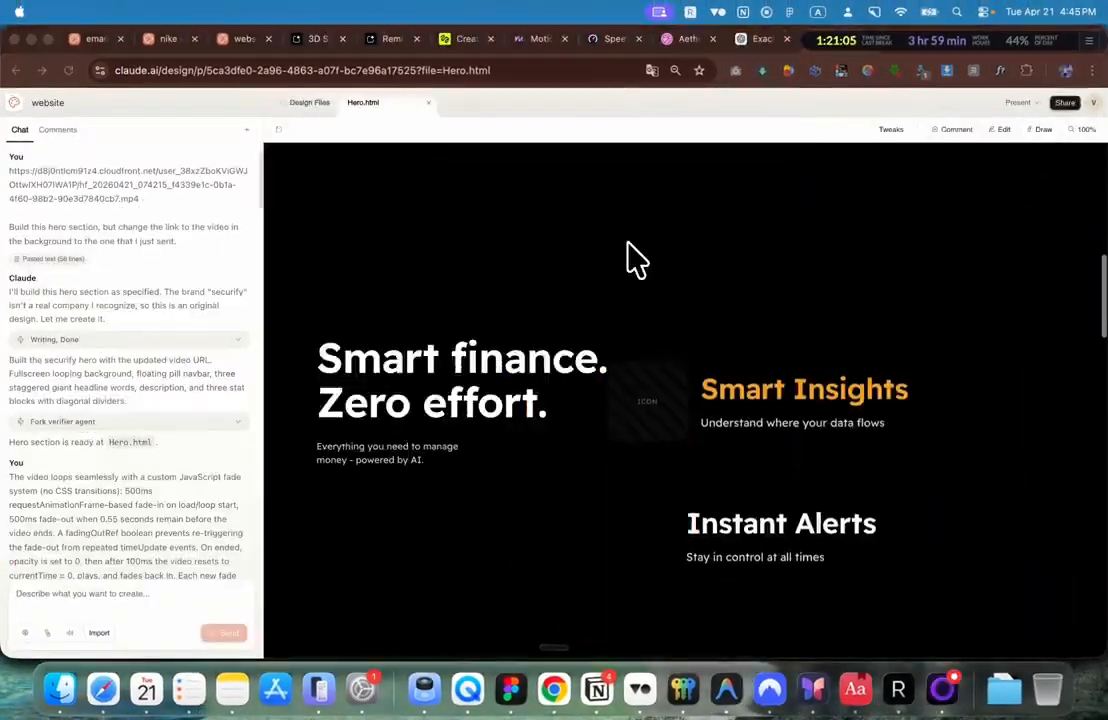
Step: Review the Smart finance carousel down to Global Compliance, then bring up the Higgsfield video history
scroll(628, 243, down, 3)
scroll(632, 258, down, 5)
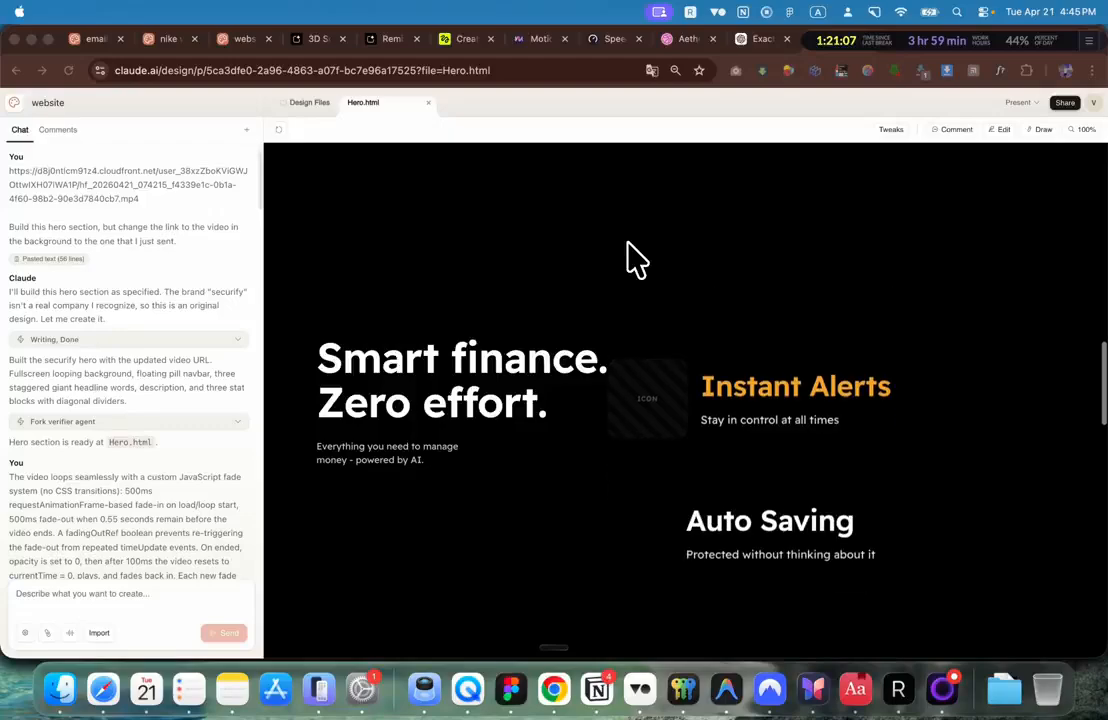
scroll(632, 258, down, 5)
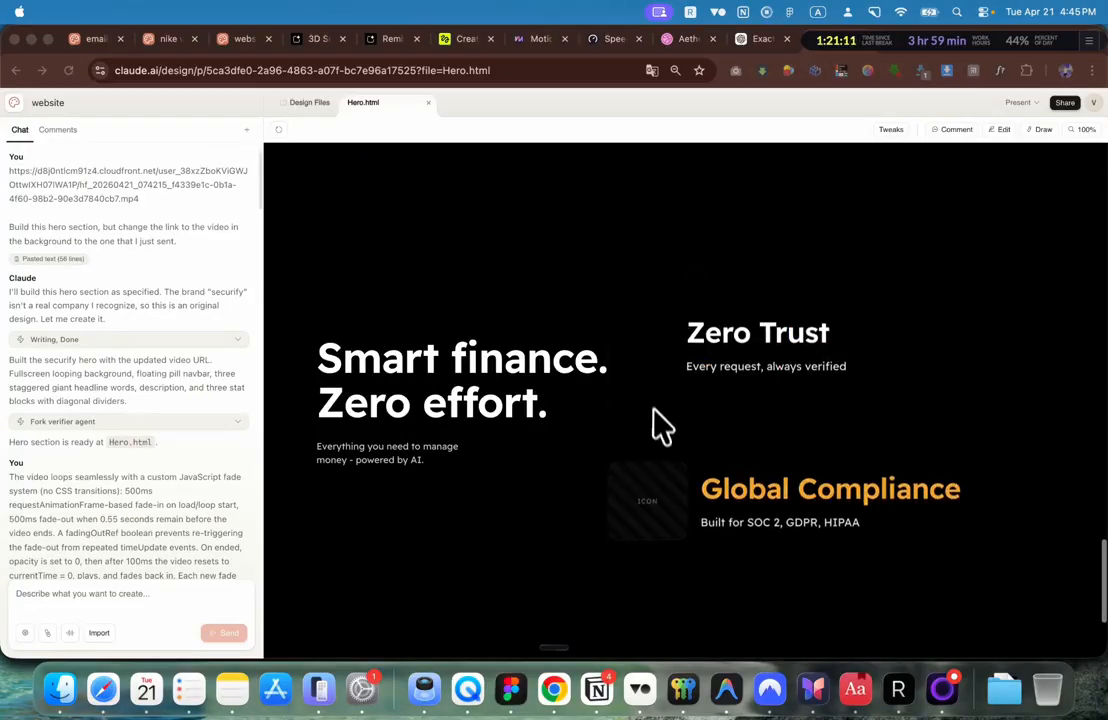
scroll(658, 425, down, 2)
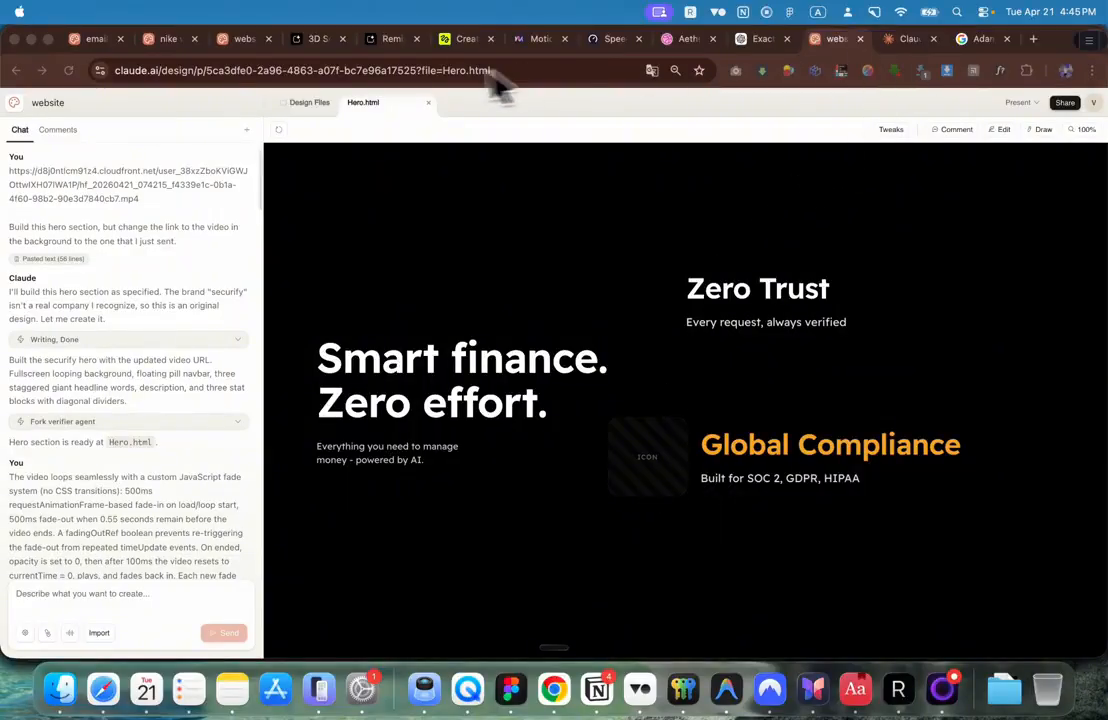
click(459, 40)
scroll(519, 433, down, 3)
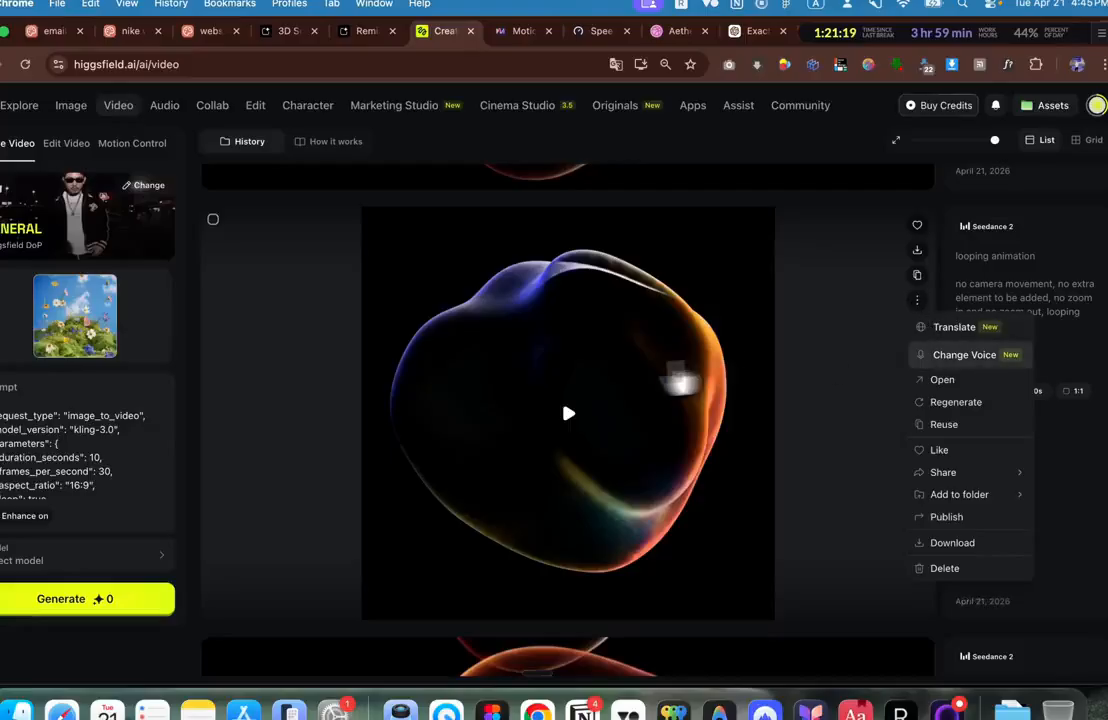
Step: Preview the looping blob video and open it in its detail view
click(567, 422)
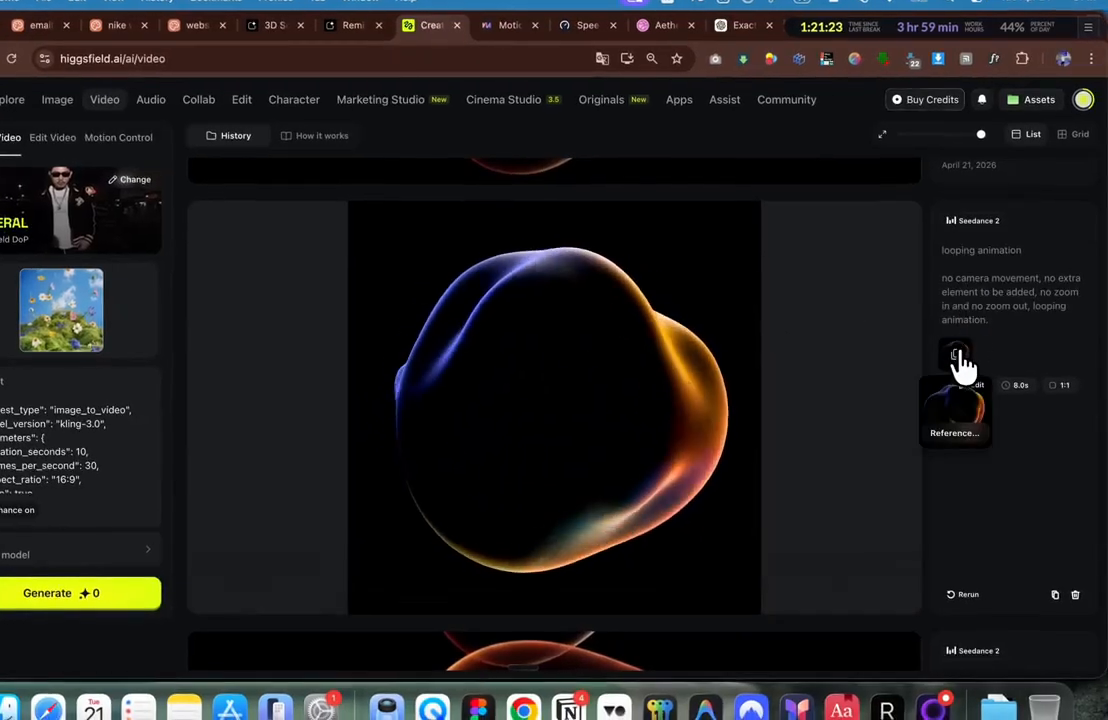
click(695, 370)
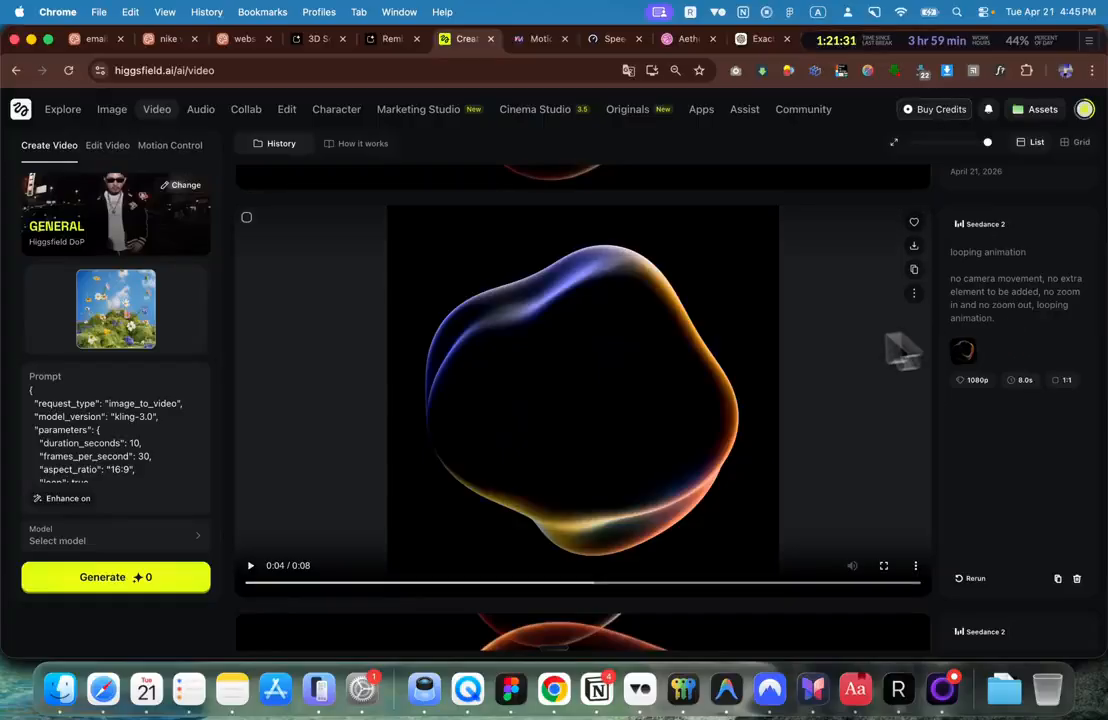
mouse_move(858, 403)
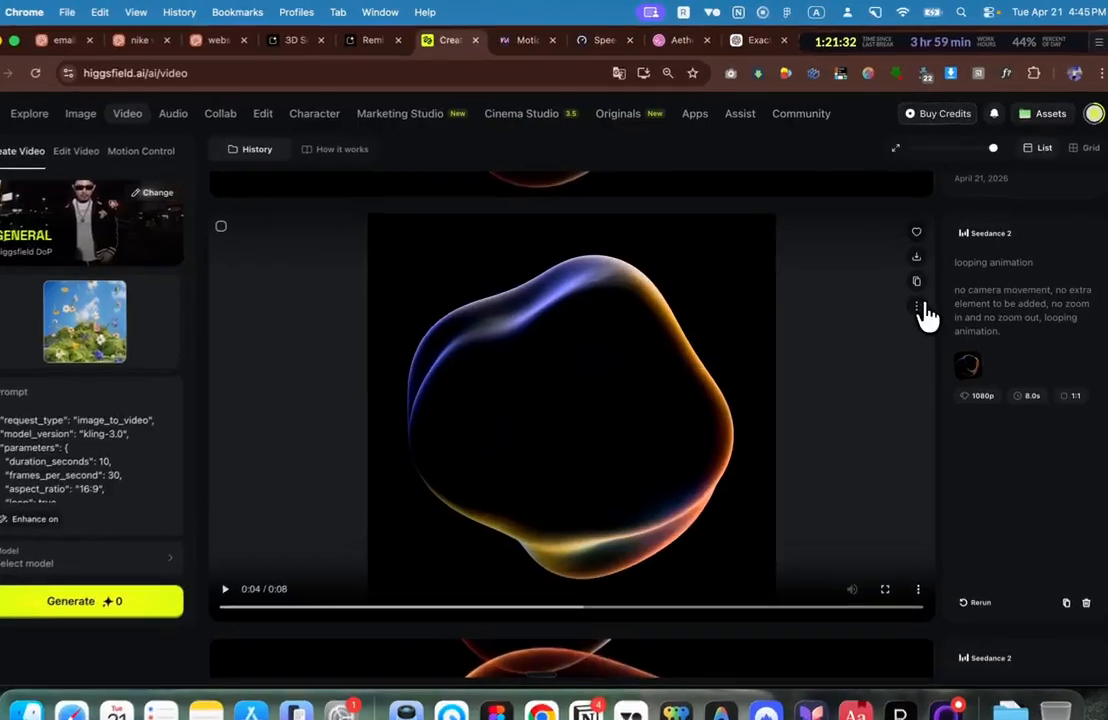
click(918, 306)
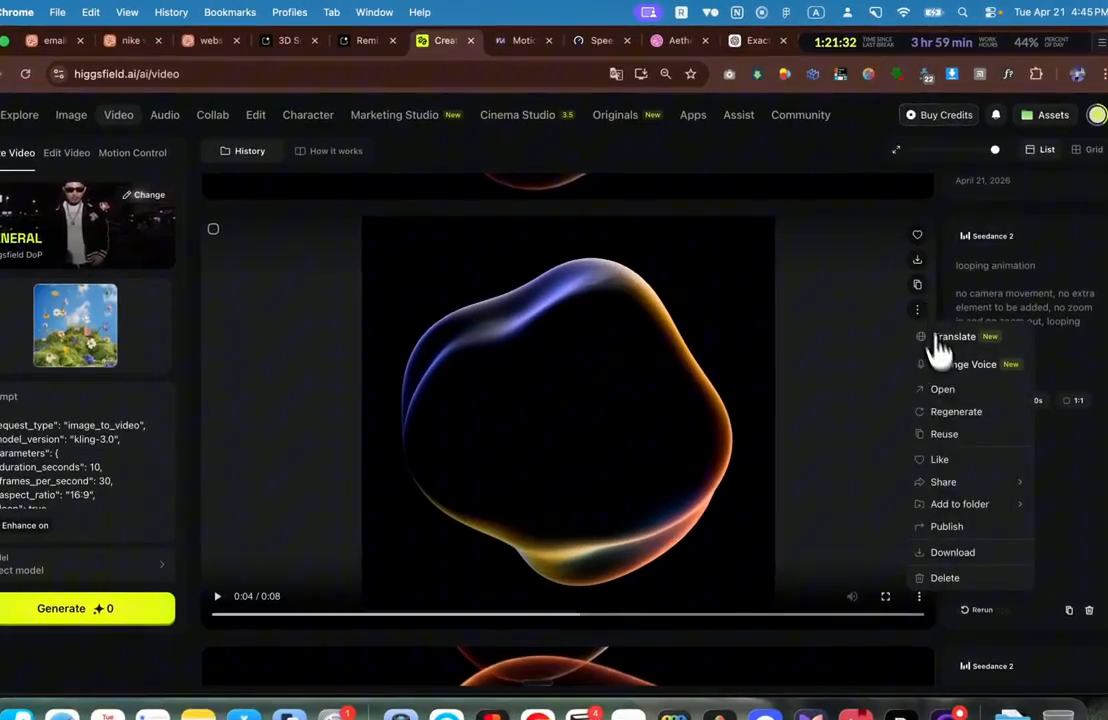
click(953, 392)
Step: Open the blob video file in a new tab, copy its URL, and close it
right_click(586, 232)
click(665, 284)
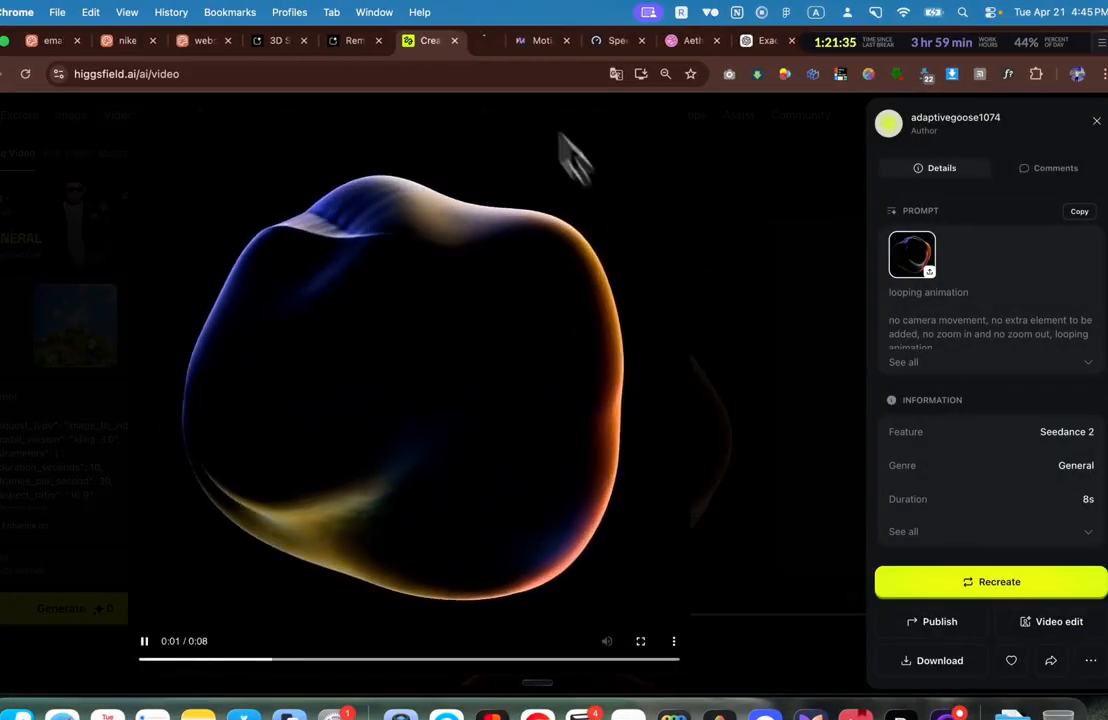
click(478, 40)
click(440, 73)
click(511, 40)
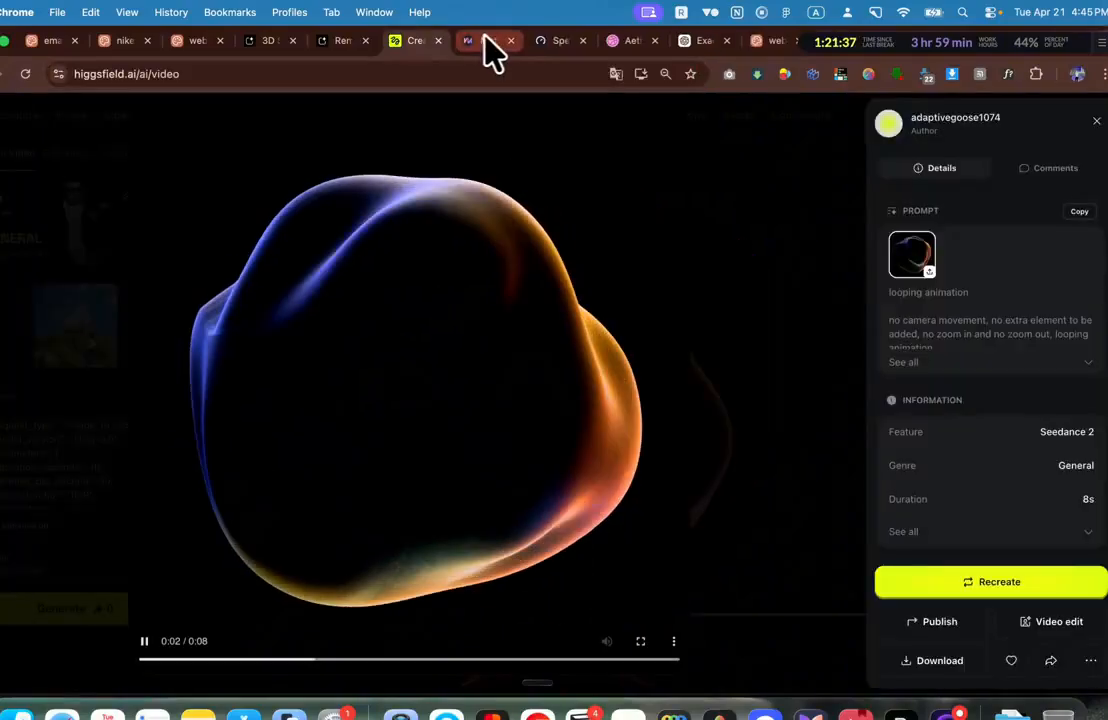
key(Escape)
Step: Ask Claude to swap the second section's icon placeholders for the blob video, with no text, strokes, shadows or overlays
click(836, 42)
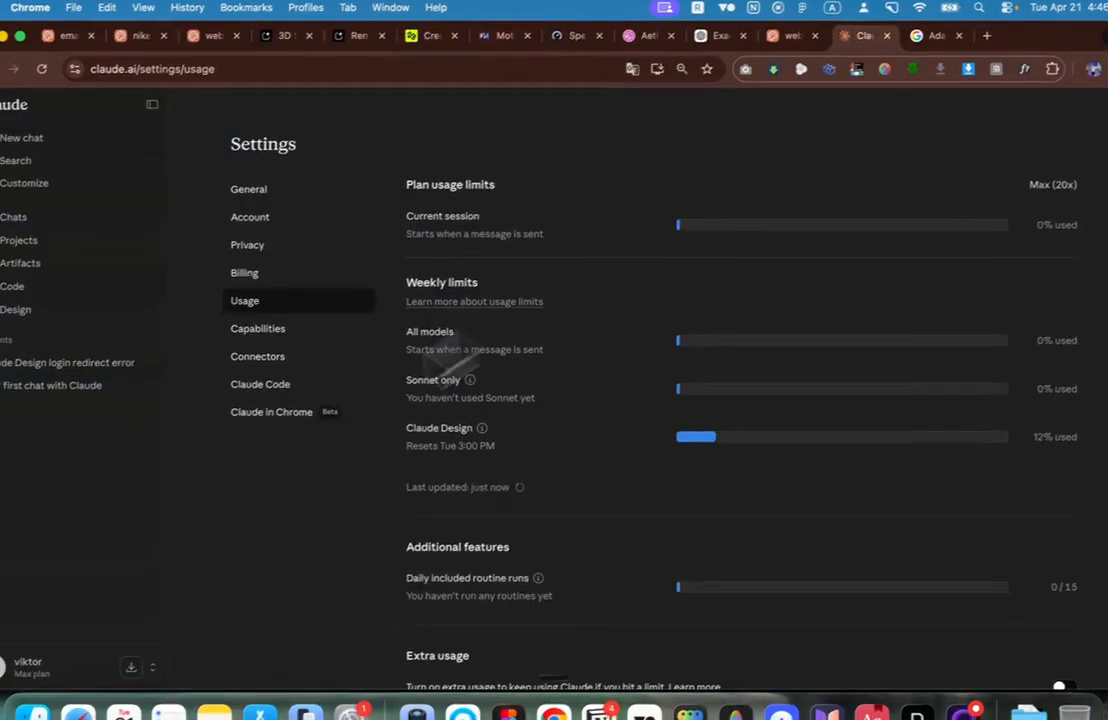
click(786, 42)
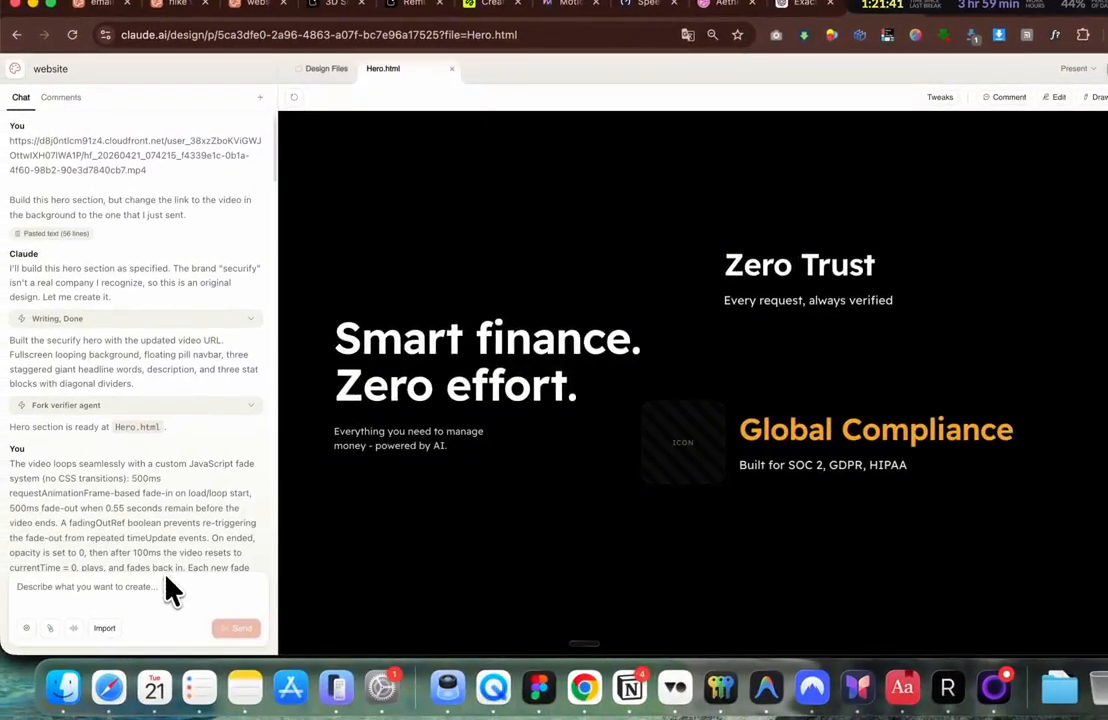
click(161, 589)
key(fn)
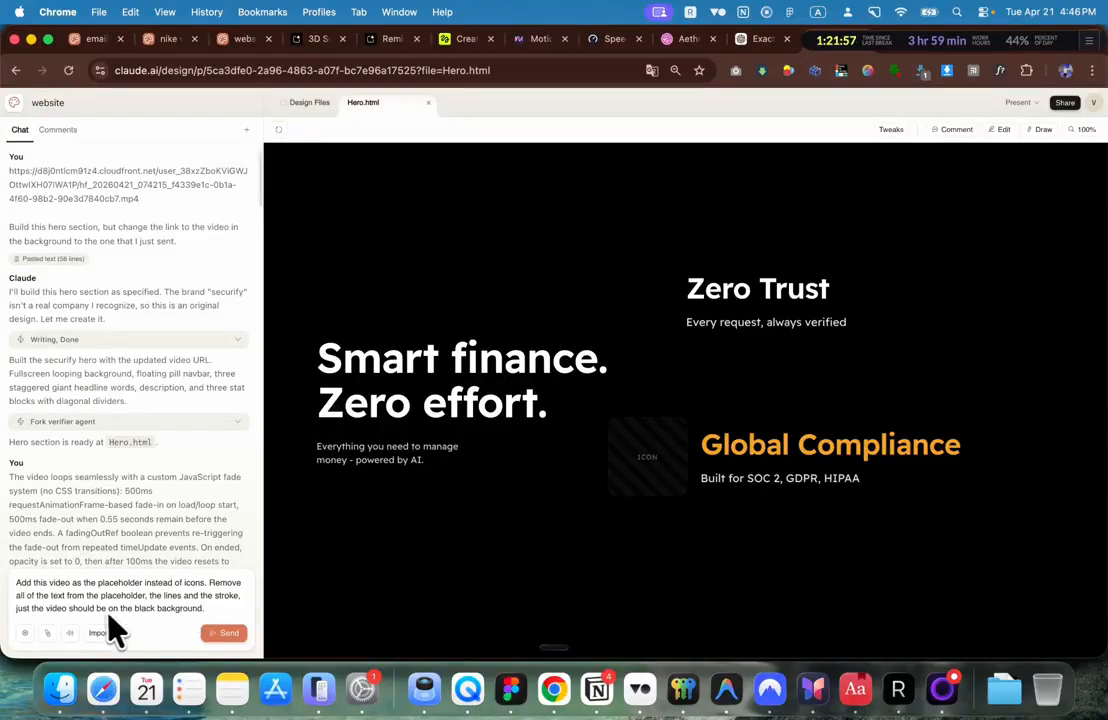
text(Add this video as the placeholder instead of icons. Remove all of the text from the placeholder, the lines and the stroke, just the video should be on the black background.)
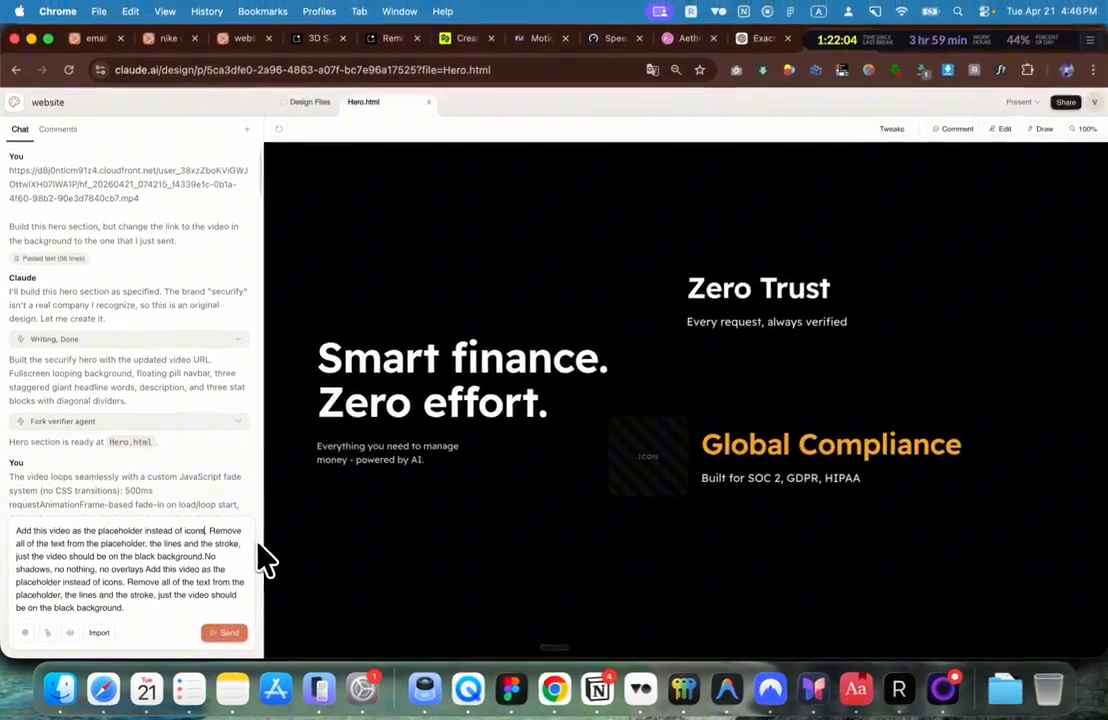
text(in the)
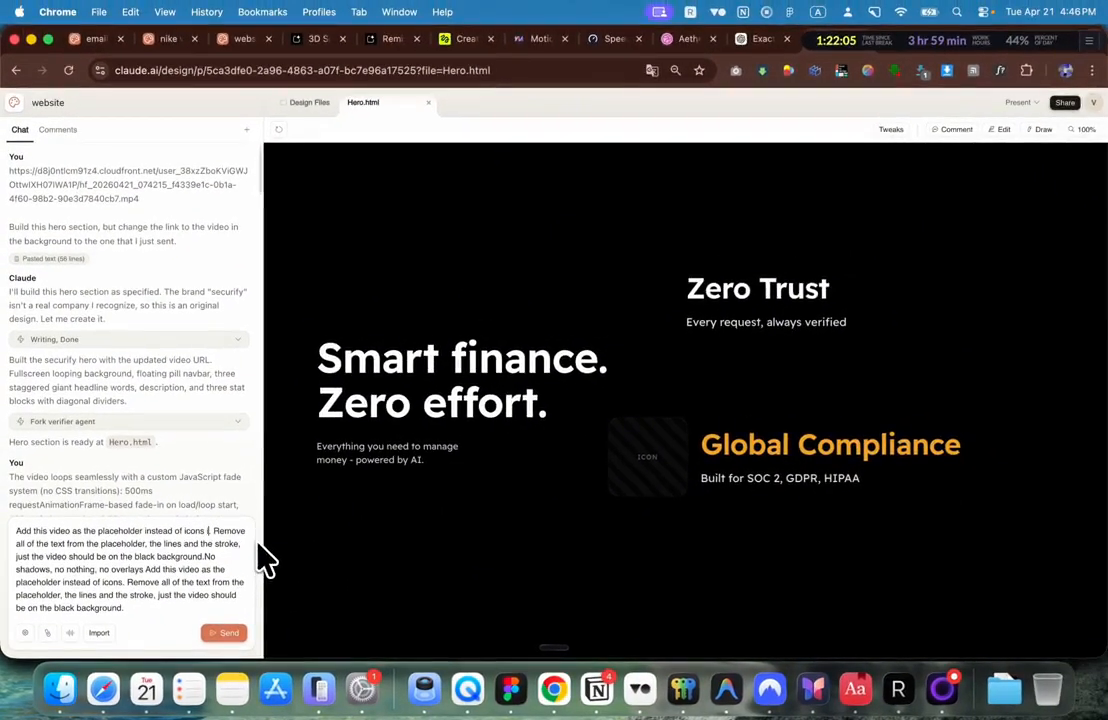
text( second seciton)
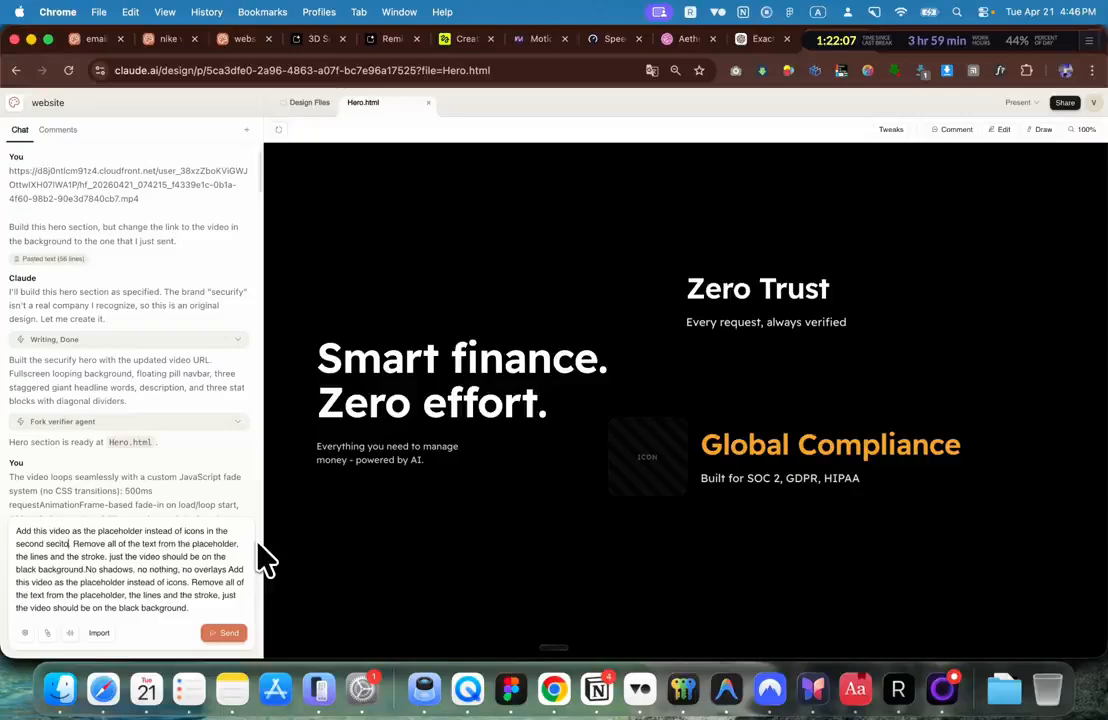
click(226, 633)
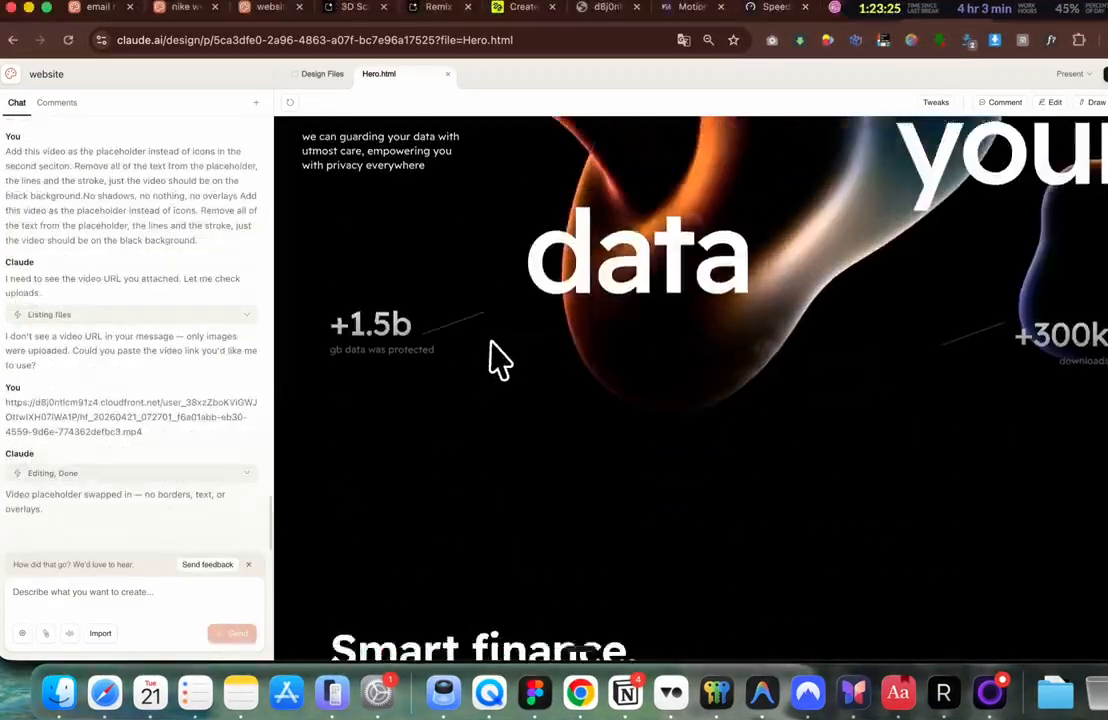
Step: Scroll the desktop preview to confirm the carousel icons now show the blob video
scroll(490, 359, down, 5)
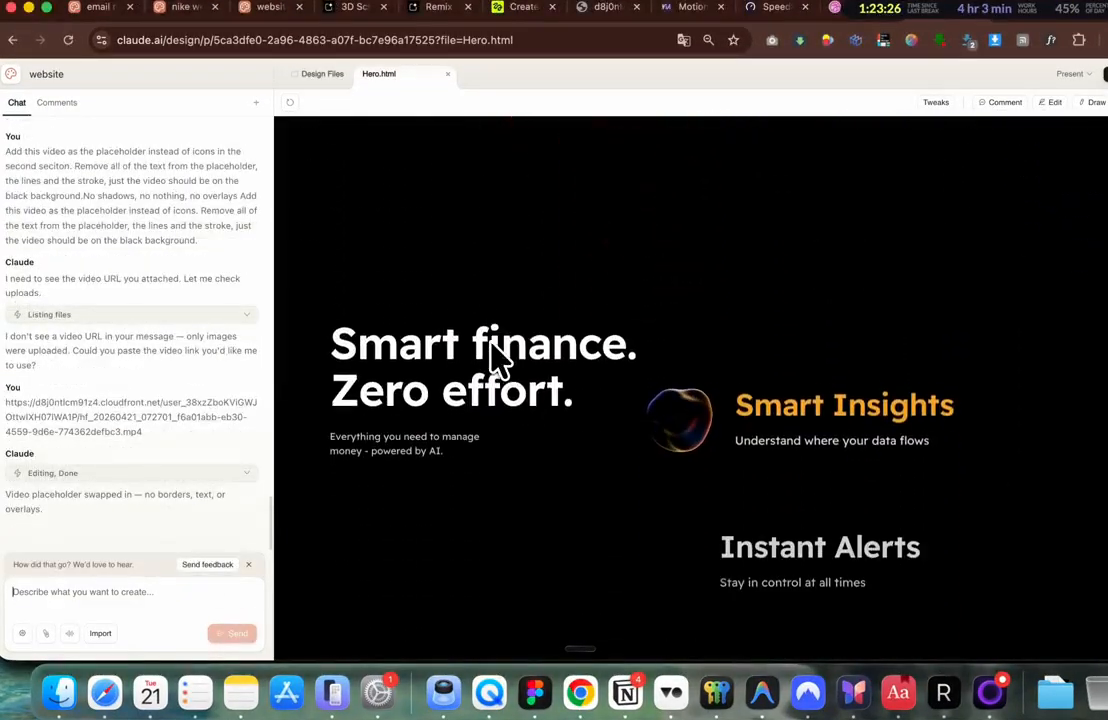
scroll(497, 357, down, 5)
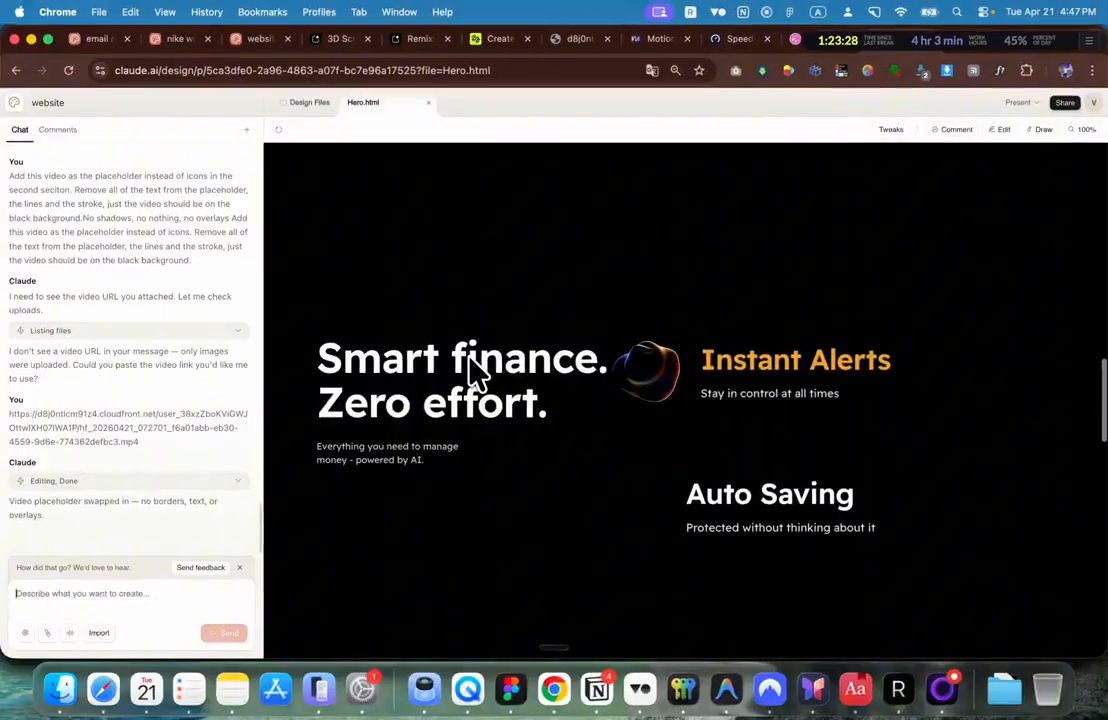
scroll(478, 372, down, 5)
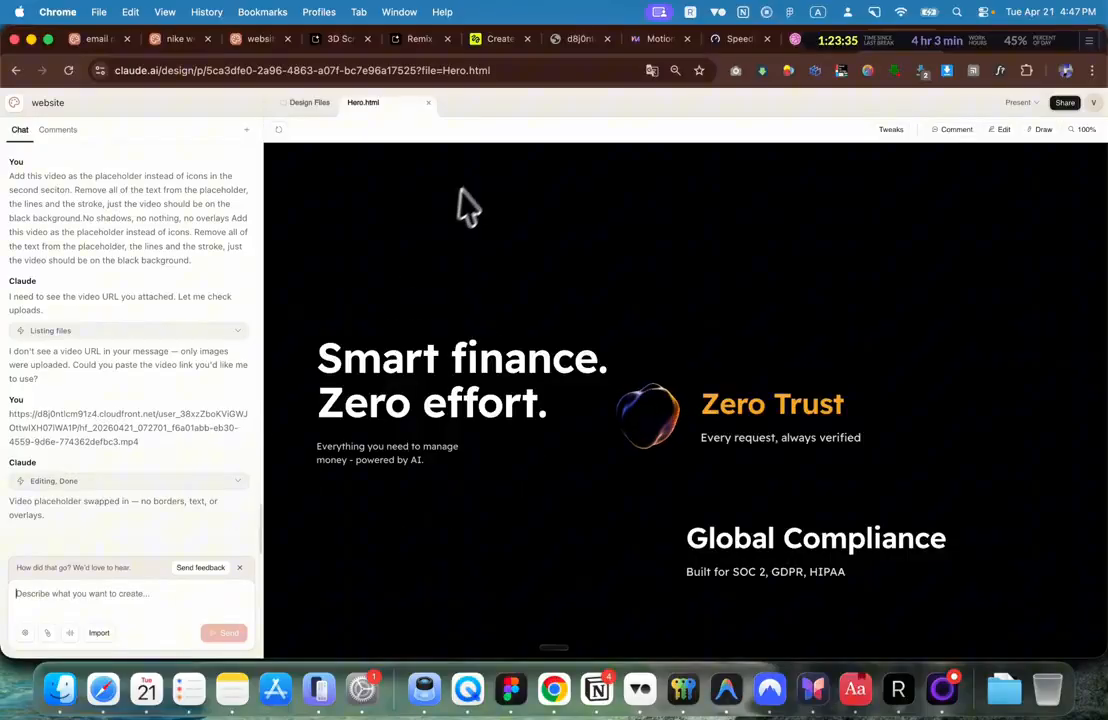
Step: Check the page in a 400 px mobile device view in DevTools, then close DevTools
right_click(507, 158)
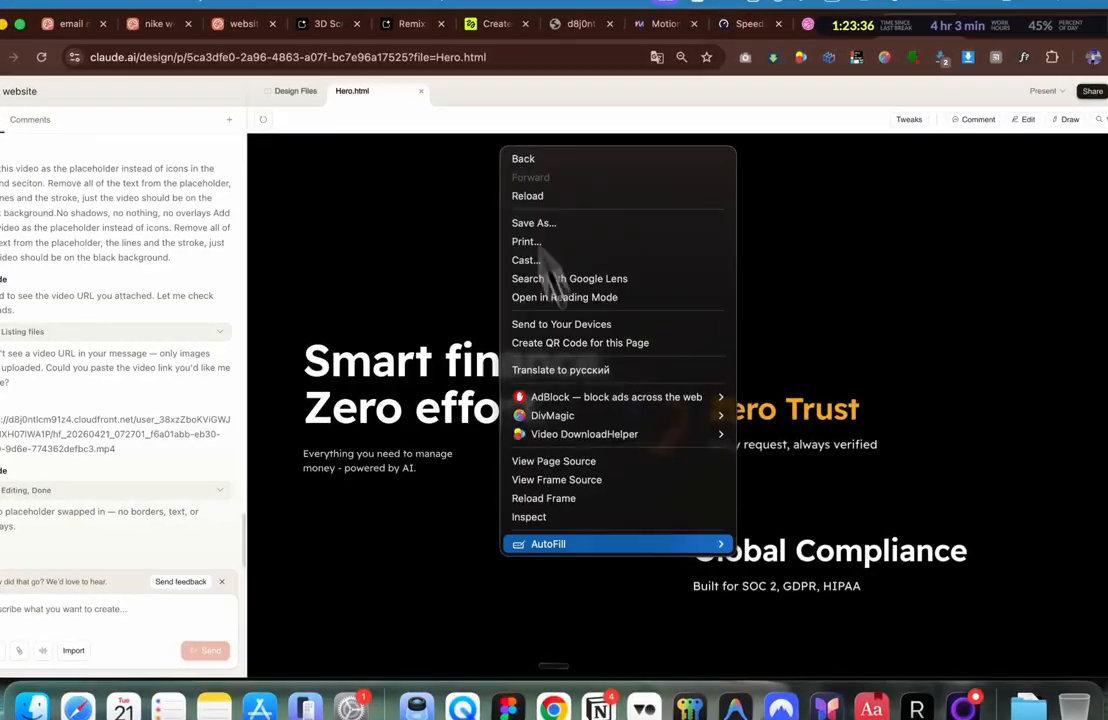
click(555, 518)
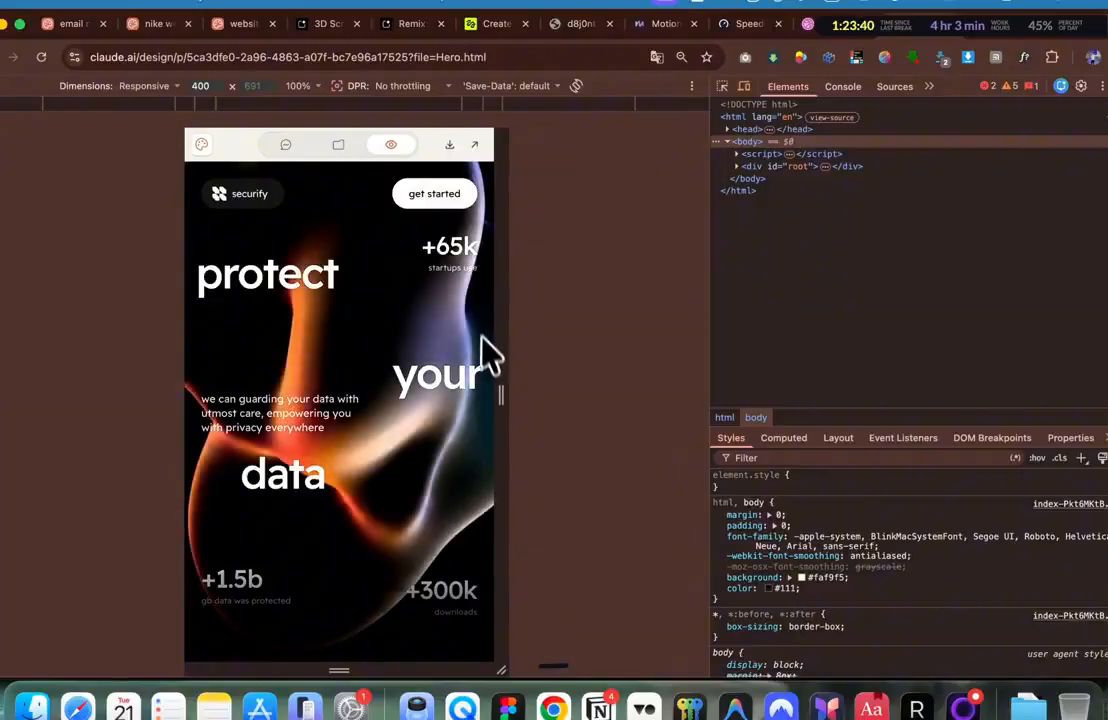
scroll(490, 354, down, 10)
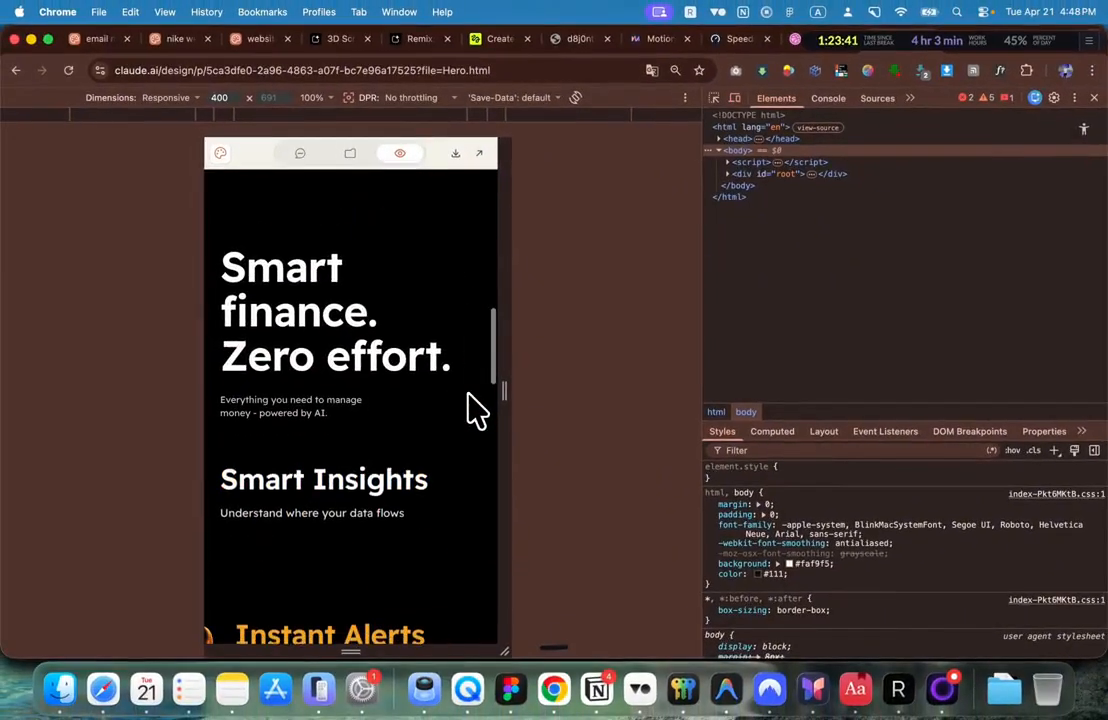
scroll(476, 408, down, 3)
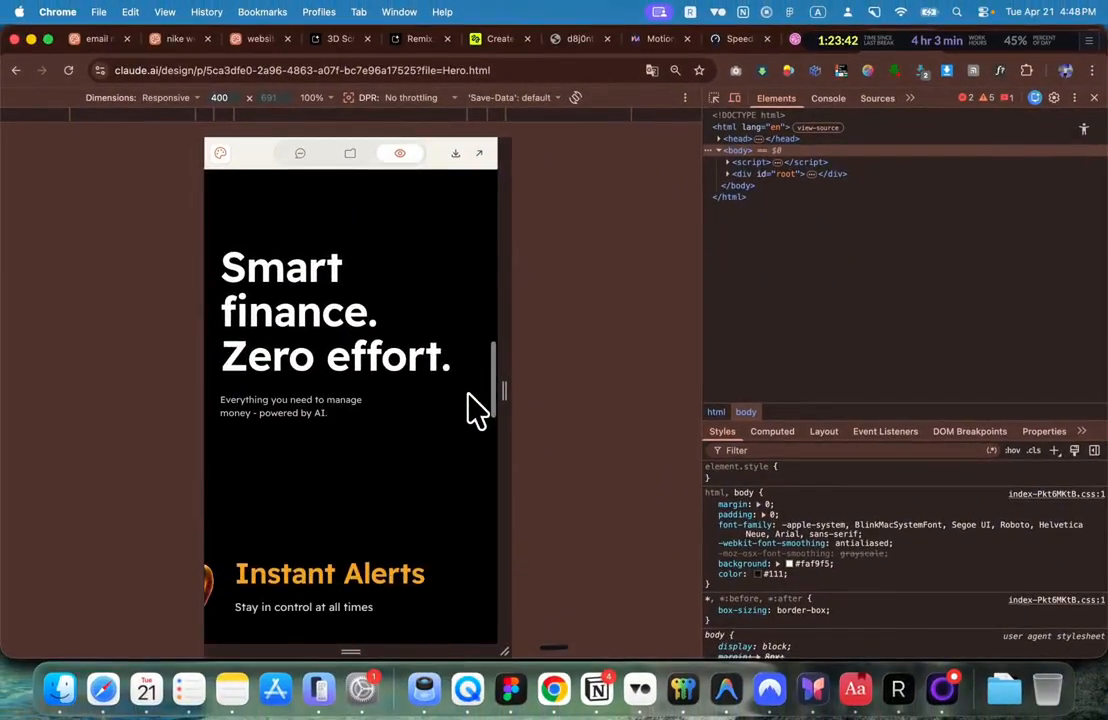
scroll(420, 505, down, 2)
scroll(420, 505, down, 5)
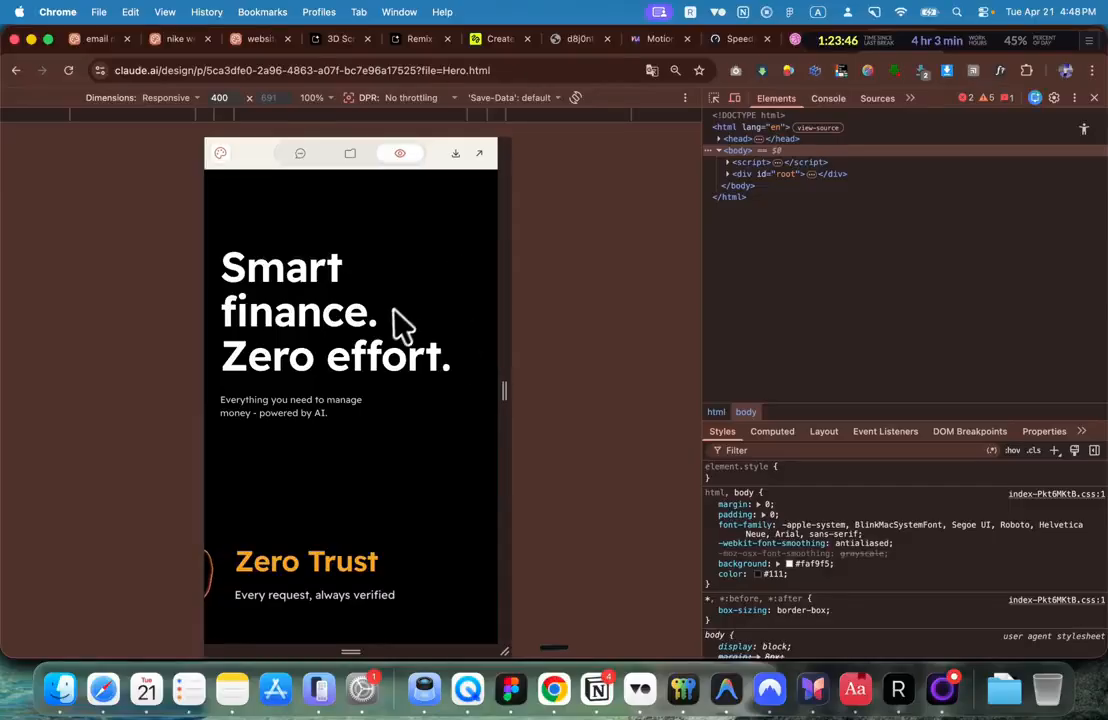
click(1094, 98)
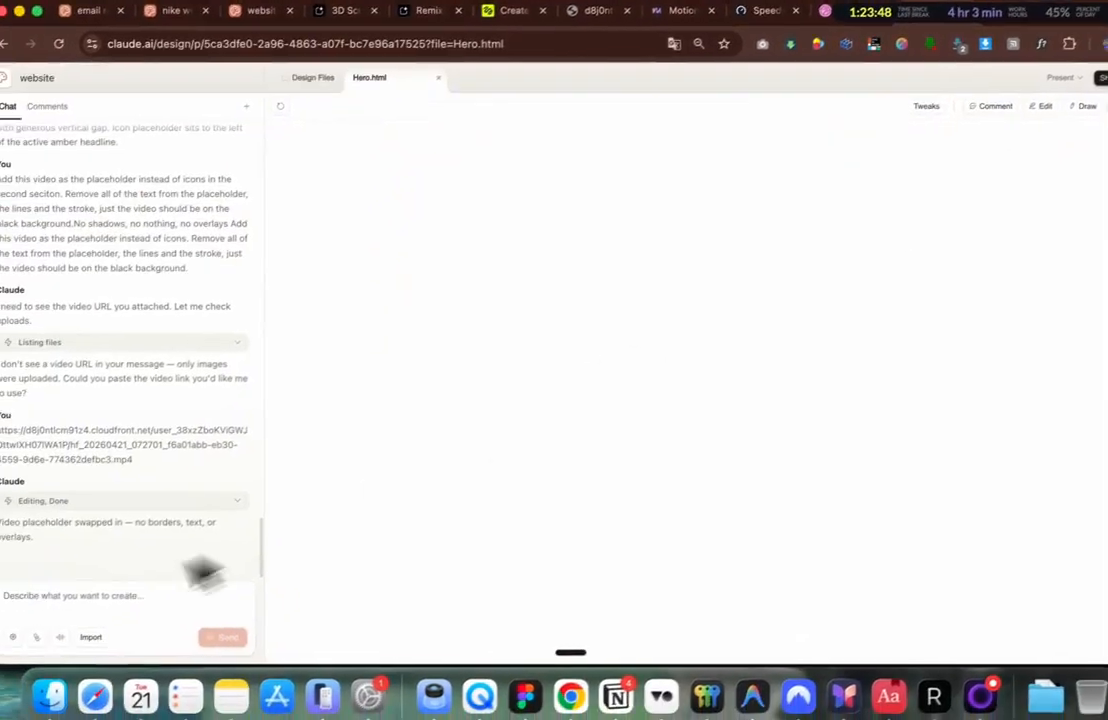
Step: Ask for Framer Motion interactions in the second section and a fully mobile-responsive layout
click(88, 604)
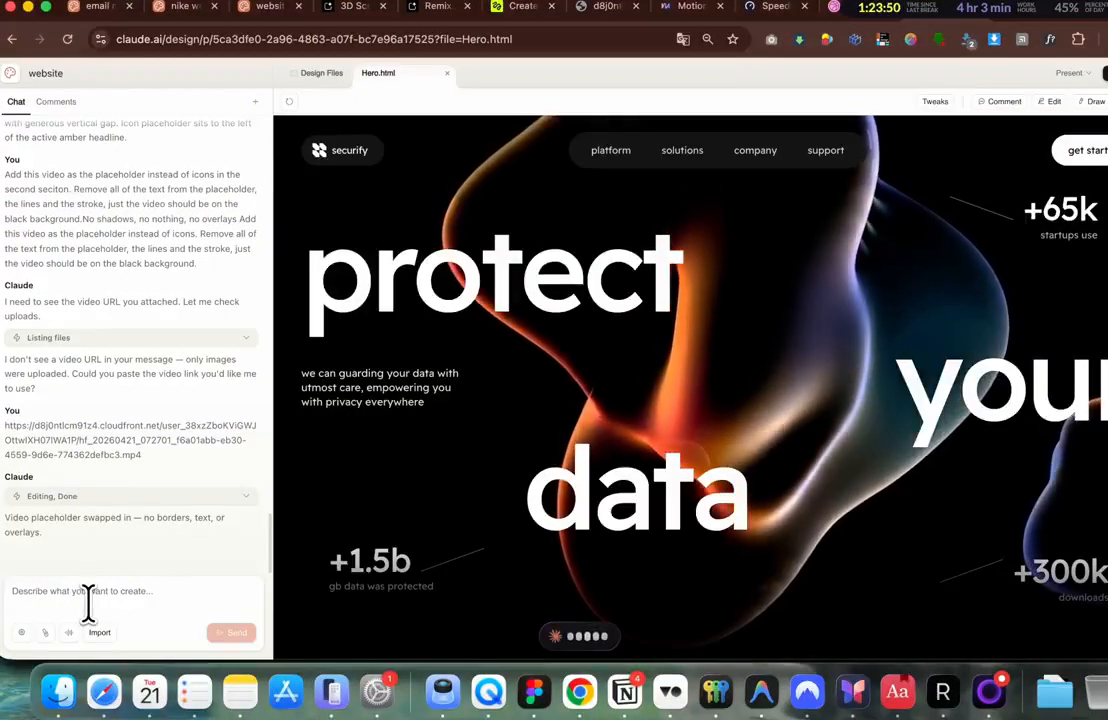
scroll(579, 402, down, 10)
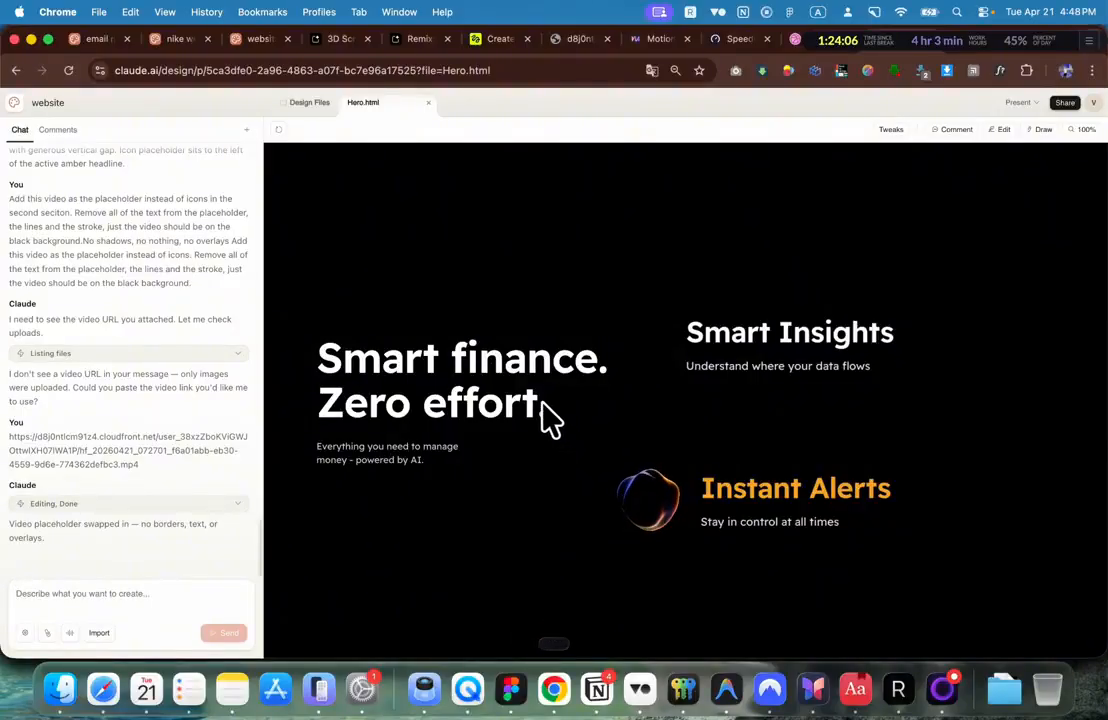
click(226, 632)
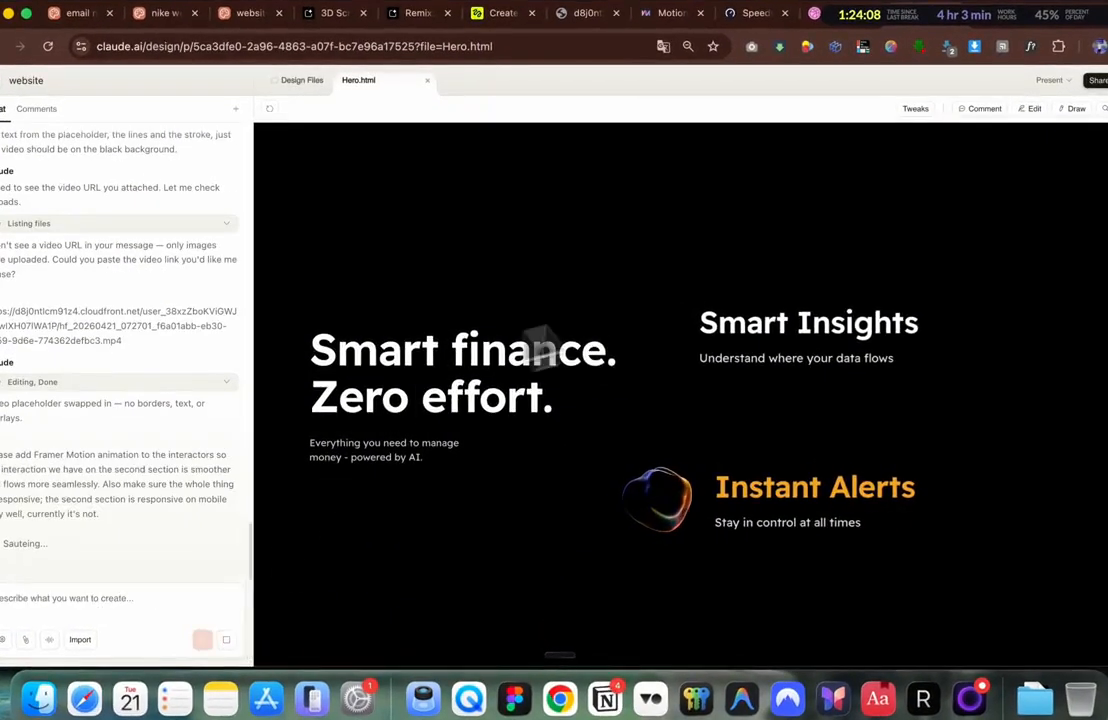
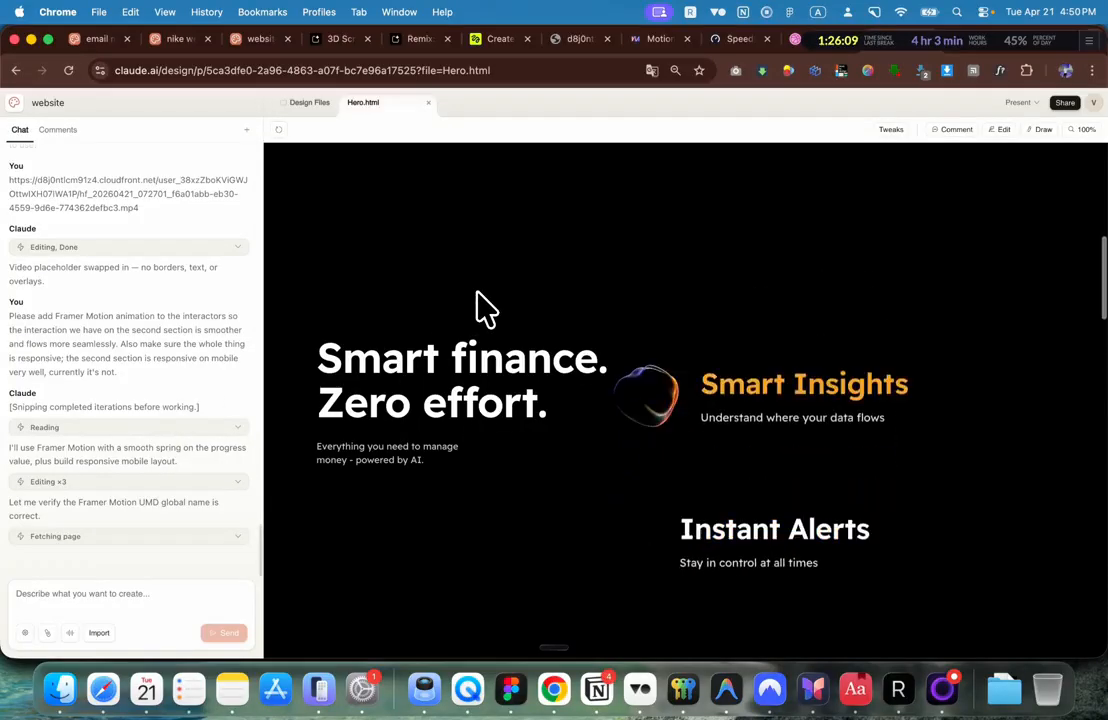
Step: Scroll the Hero.html preview back up to the 'protect your data' hero section
scroll(480, 308, up, 5)
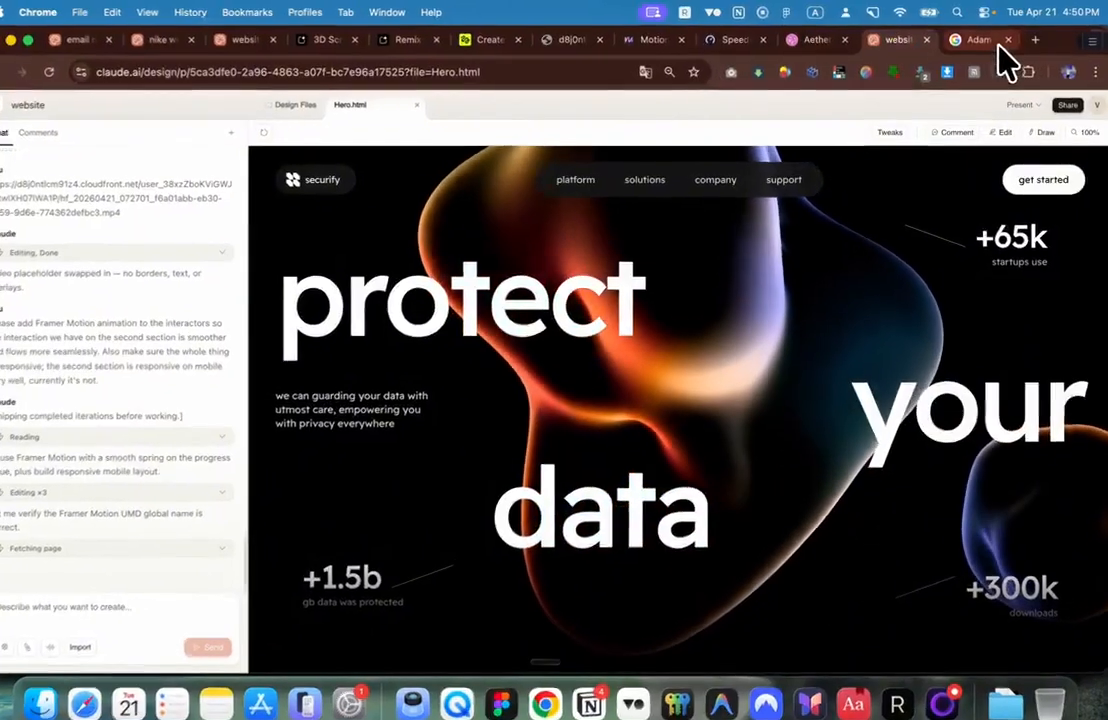
Step: Load X in another tab and open the account's own profile page
click(998, 46)
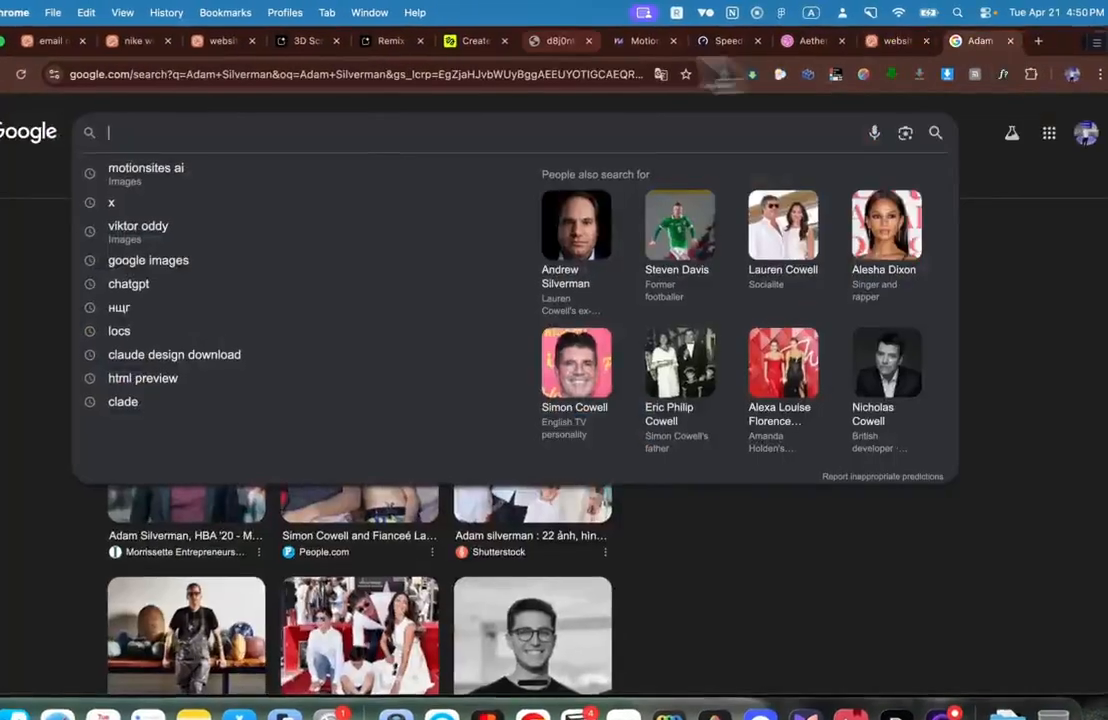
click(537, 70)
text(x)
key(Return)
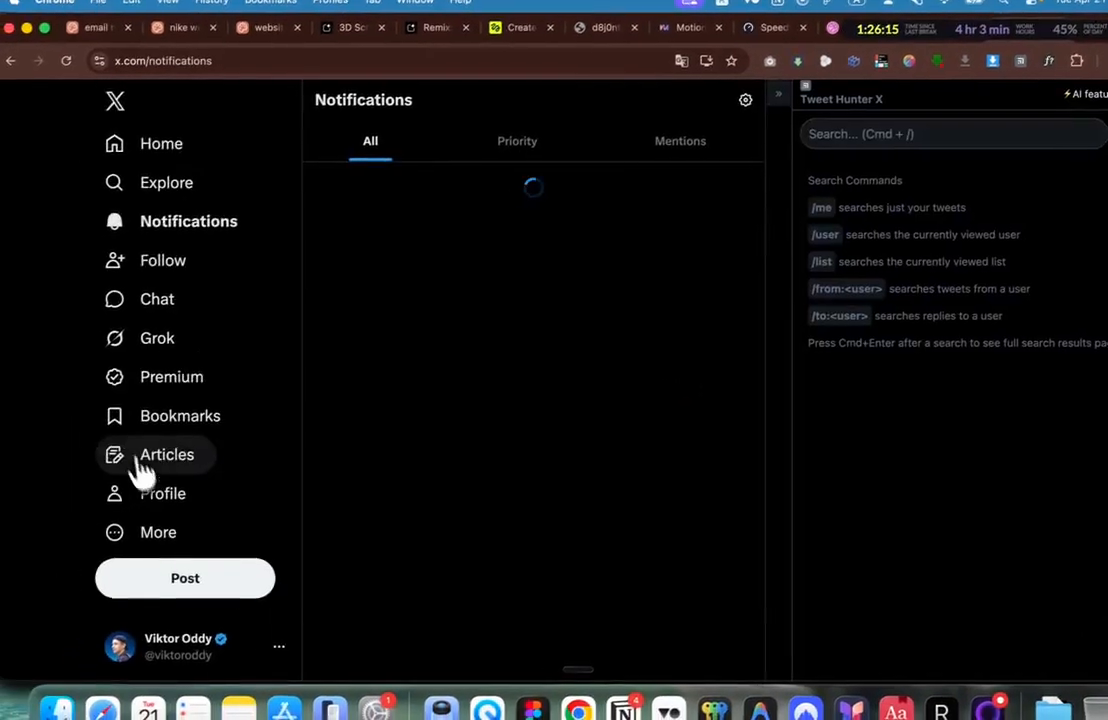
click(117, 506)
Step: Scroll the profile feed, open the Opus 4.7 + SeedDance 2.0 post and select its text
scroll(537, 365, down, 10)
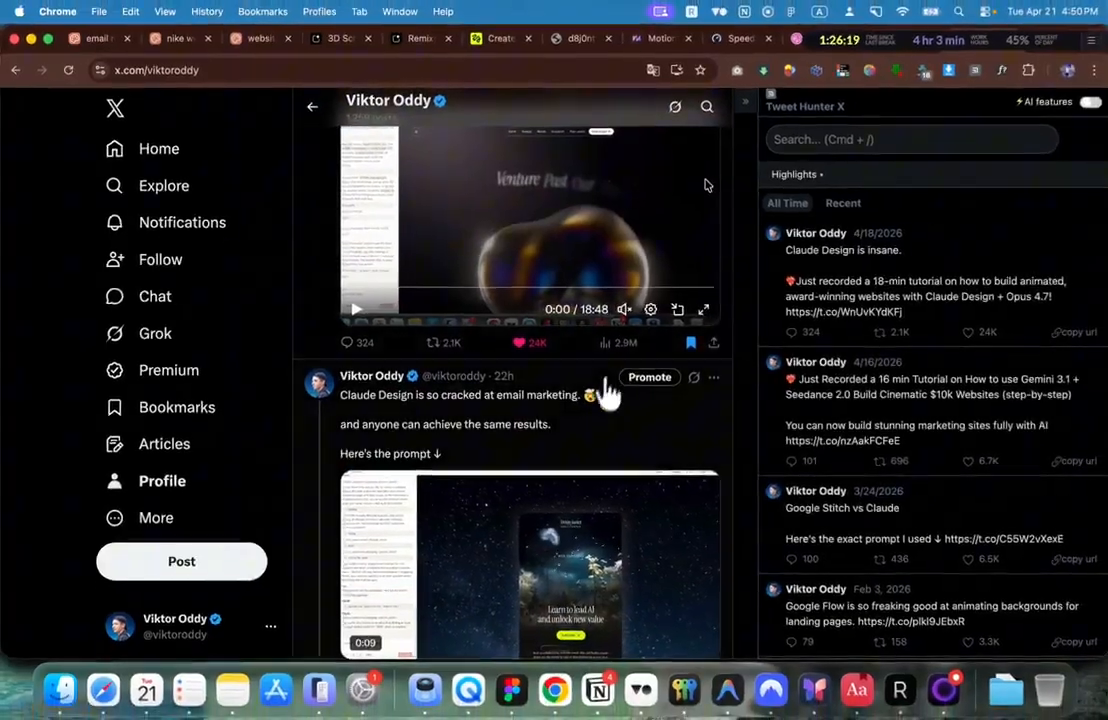
scroll(607, 393, down, 12)
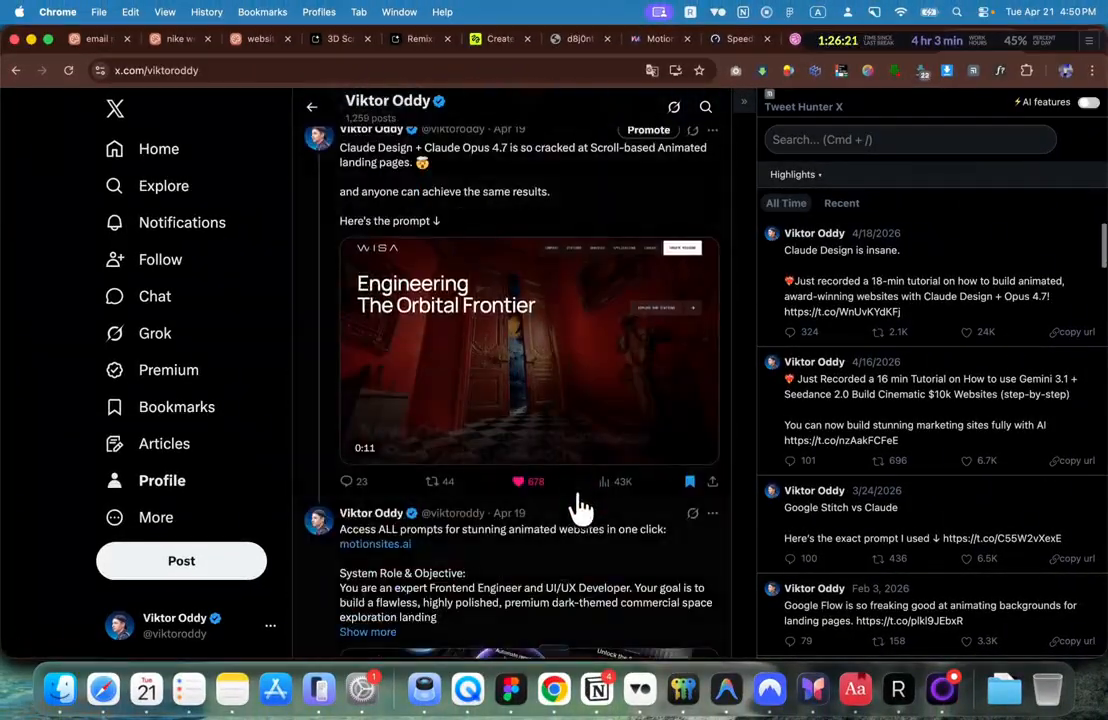
scroll(576, 505, down, 3)
scroll(575, 512, up, 15)
scroll(577, 516, down, 6)
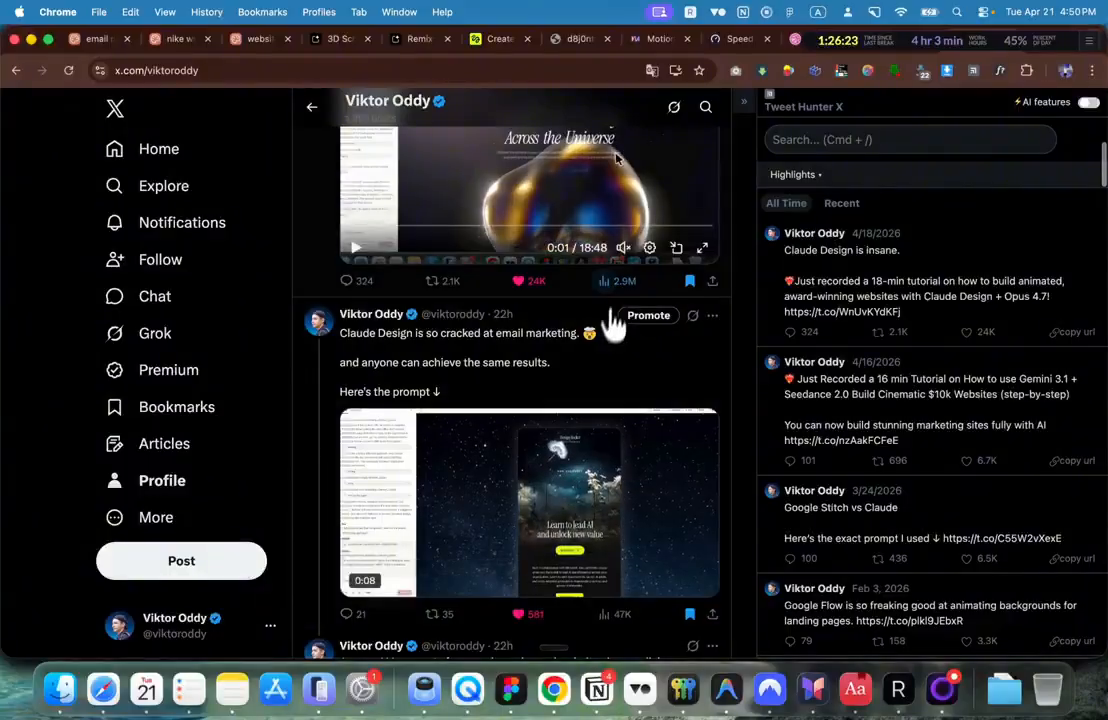
scroll(622, 300, down, 10)
scroll(622, 298, down, 10)
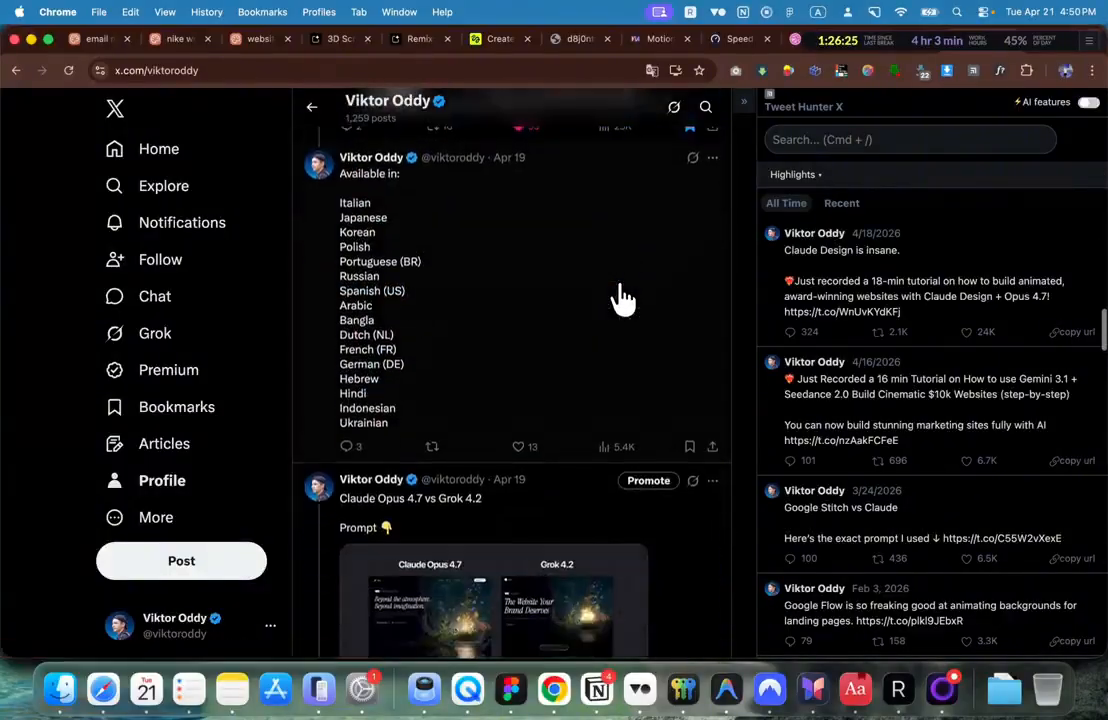
scroll(622, 298, up, 8)
scroll(619, 290, down, 5)
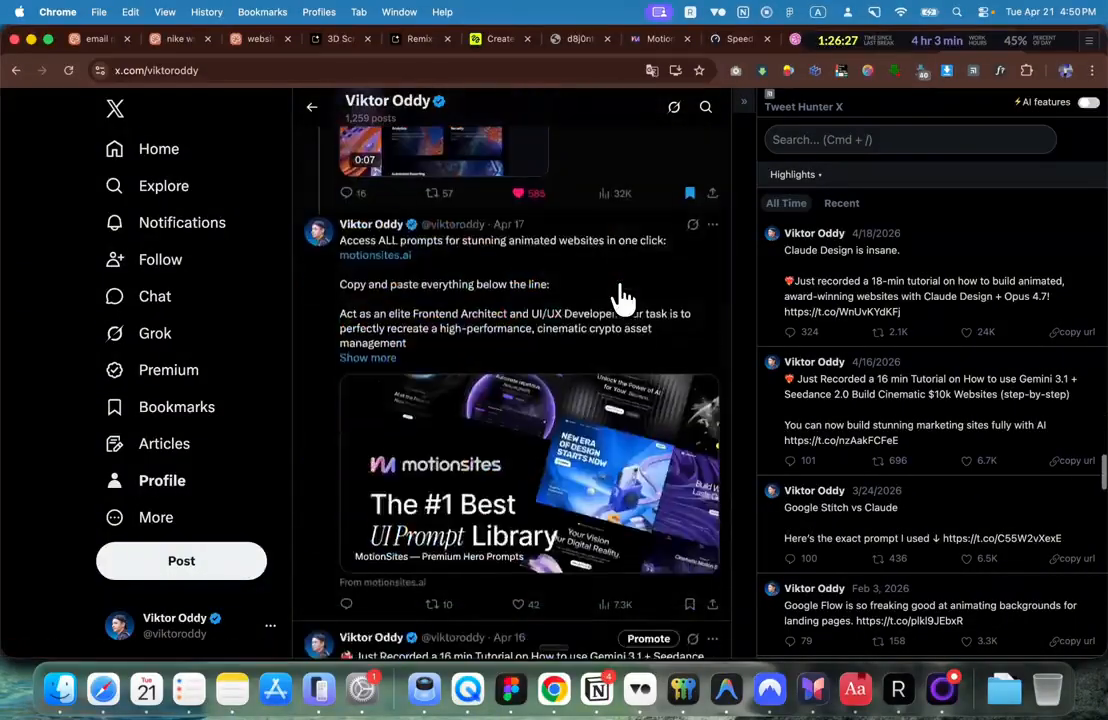
scroll(619, 290, up, 6)
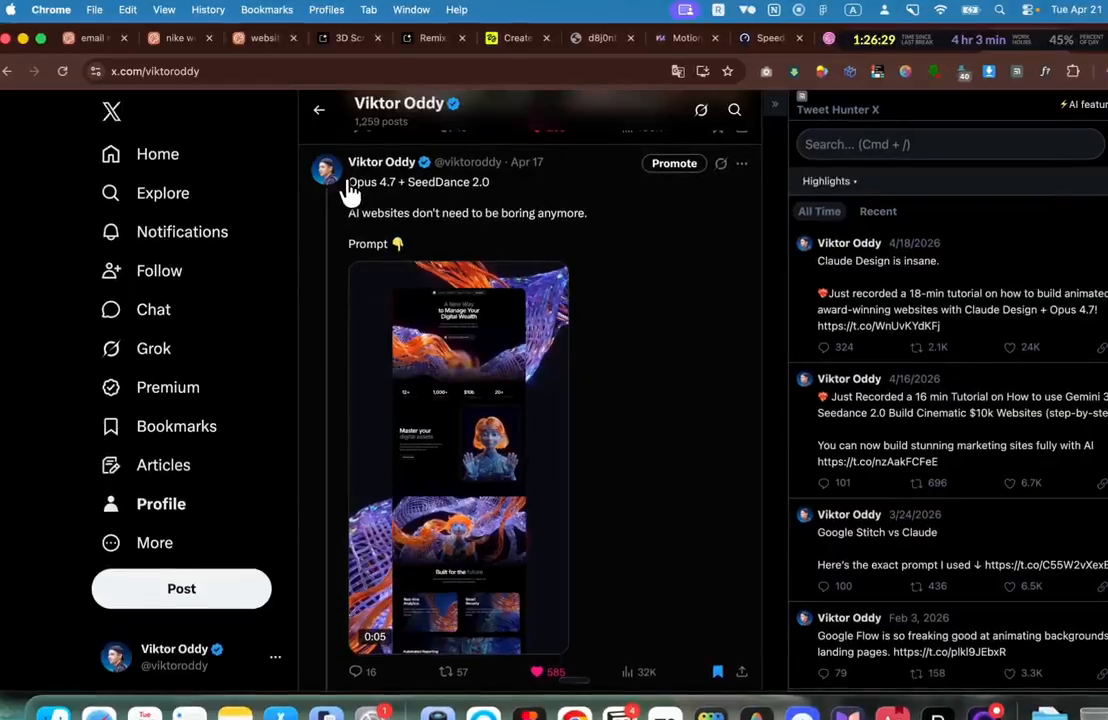
click(346, 193)
drag(346, 188, 409, 201)
click(316, 112)
Step: Select the Gemini 3.1 + Lovable post text, then open and select the Google Stitch vs Claude post
scroll(375, 260, down, 10)
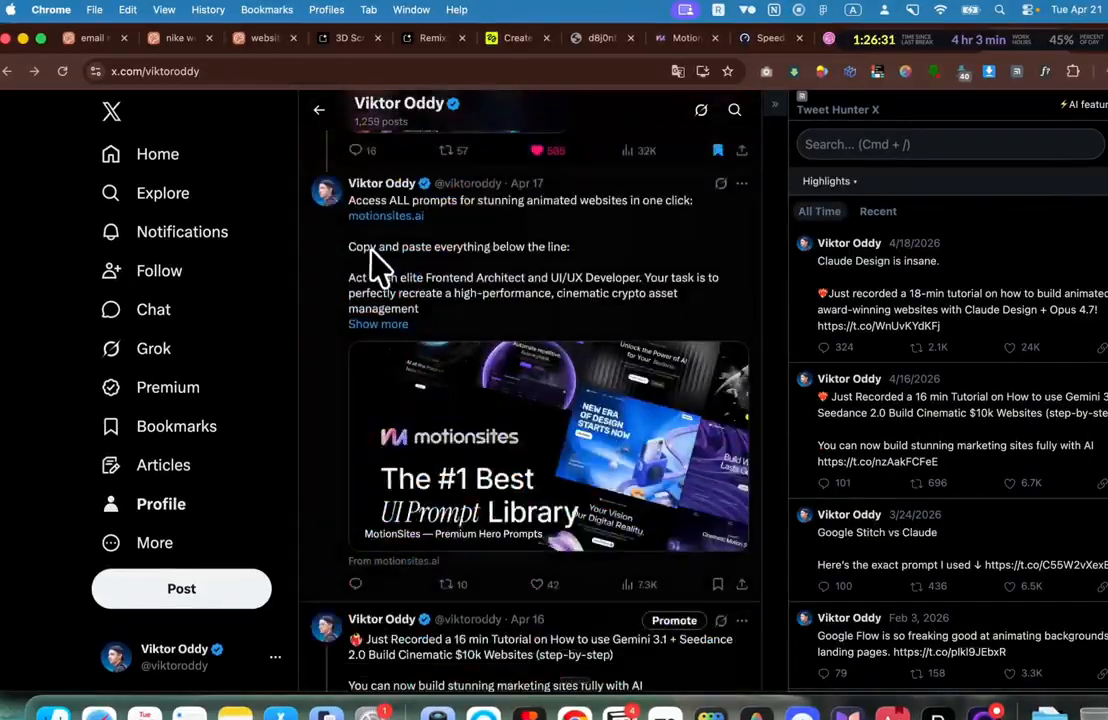
scroll(378, 268, down, 5)
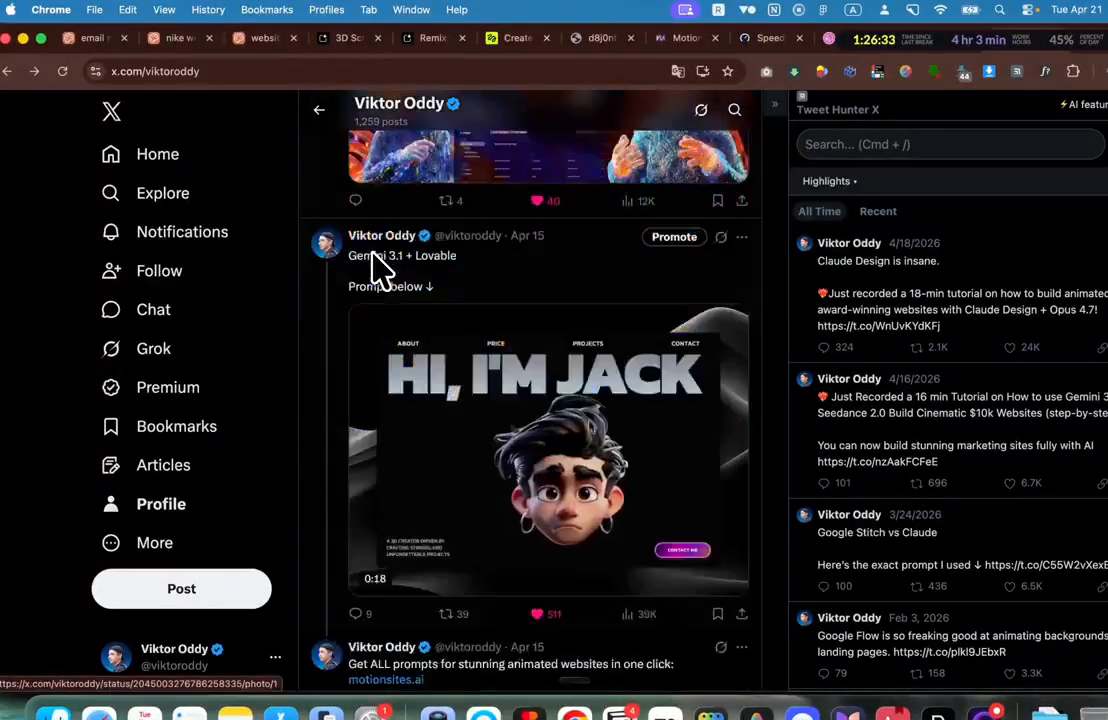
drag(460, 296, 330, 252)
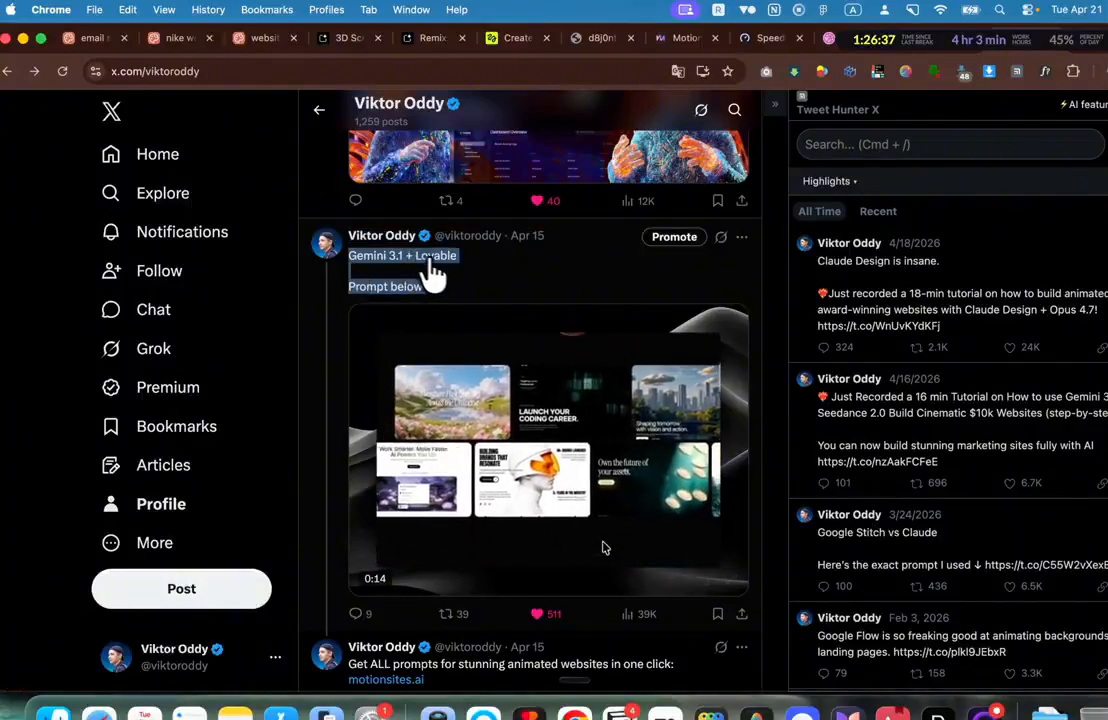
scroll(433, 300, down, 10)
scroll(433, 312, down, 10)
scroll(808, 366, down, 4)
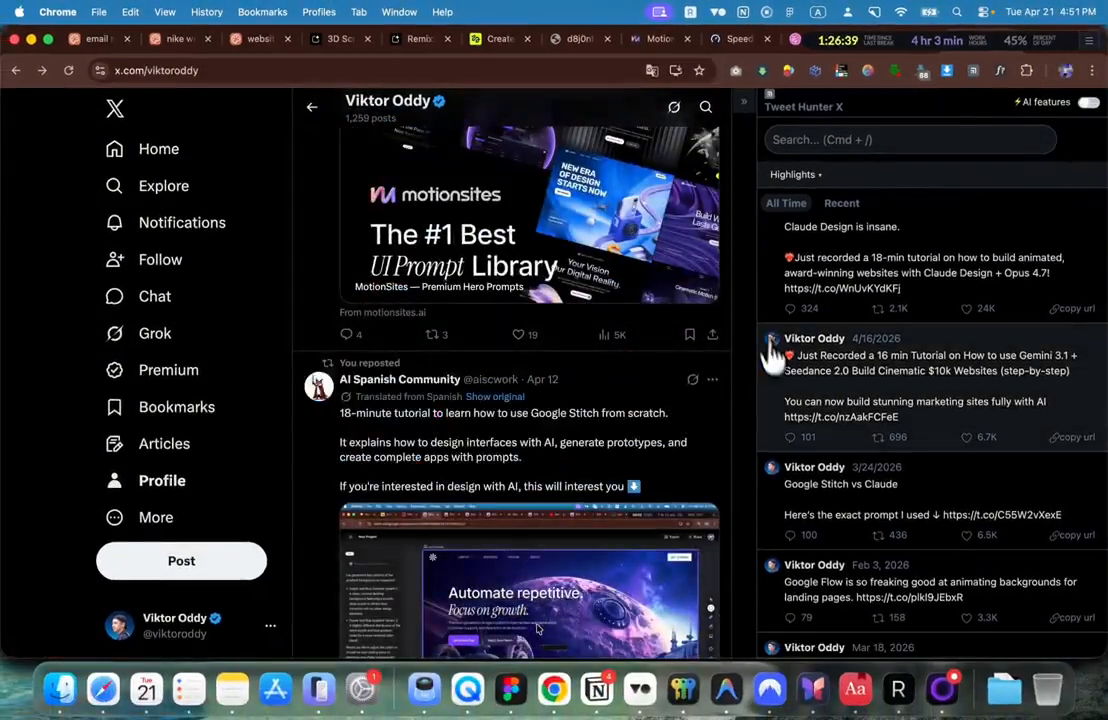
scroll(794, 410, down, 2)
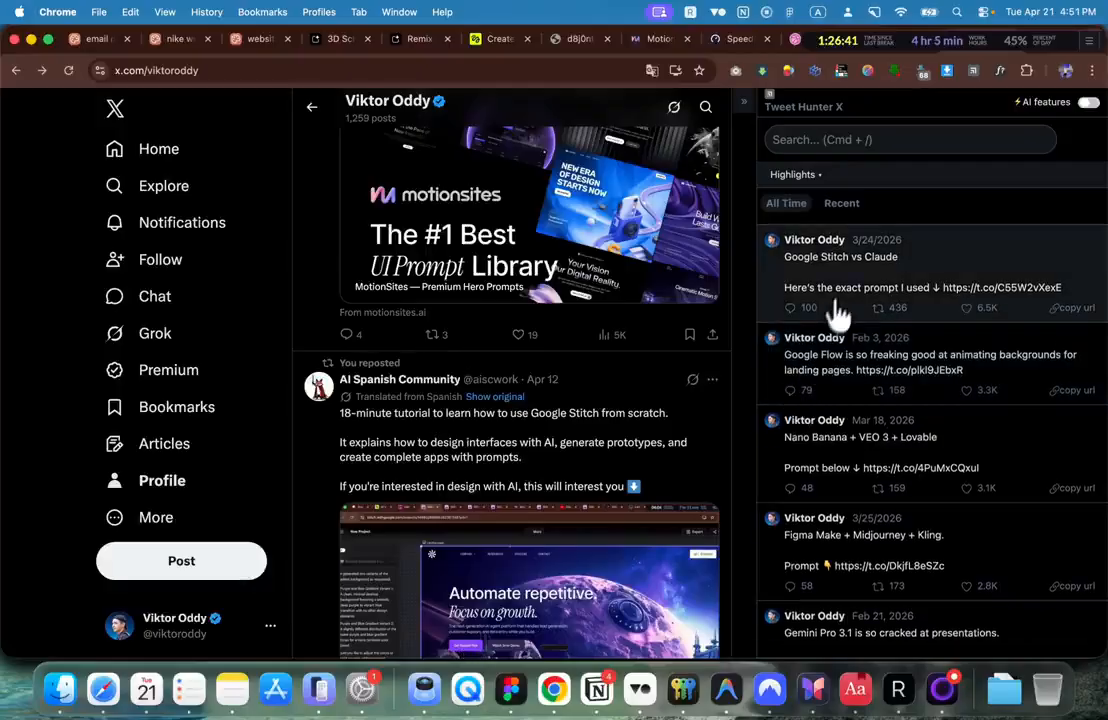
click(845, 305)
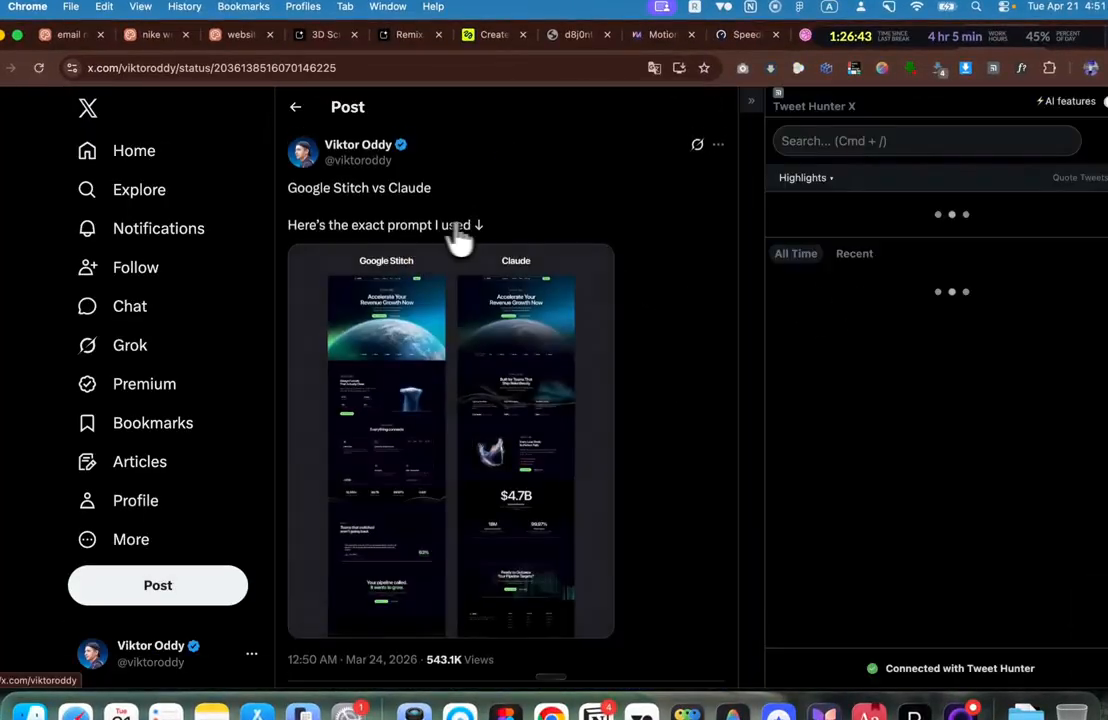
drag(442, 223, 293, 188)
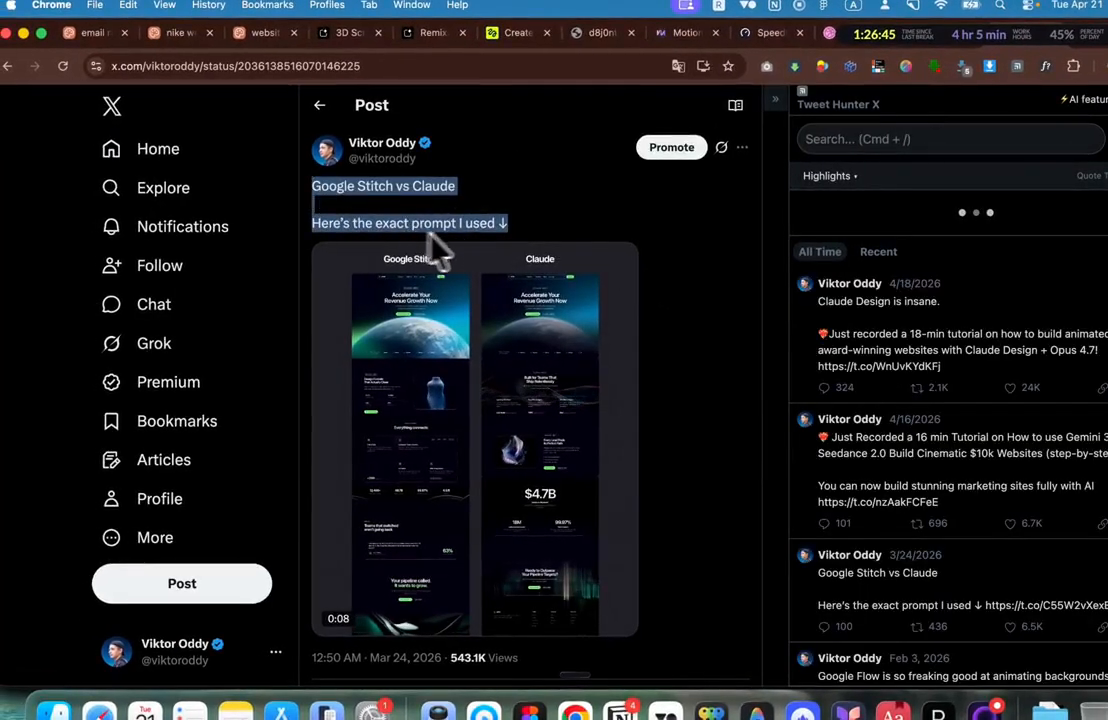
scroll(345, 143, down, 5)
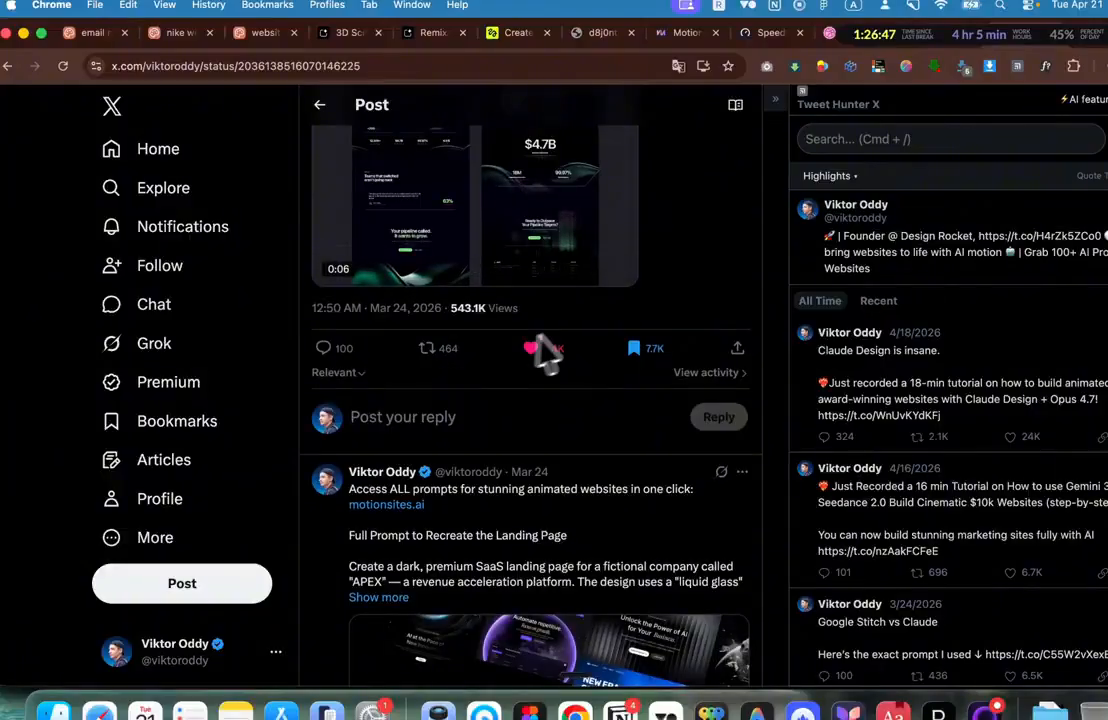
click(319, 106)
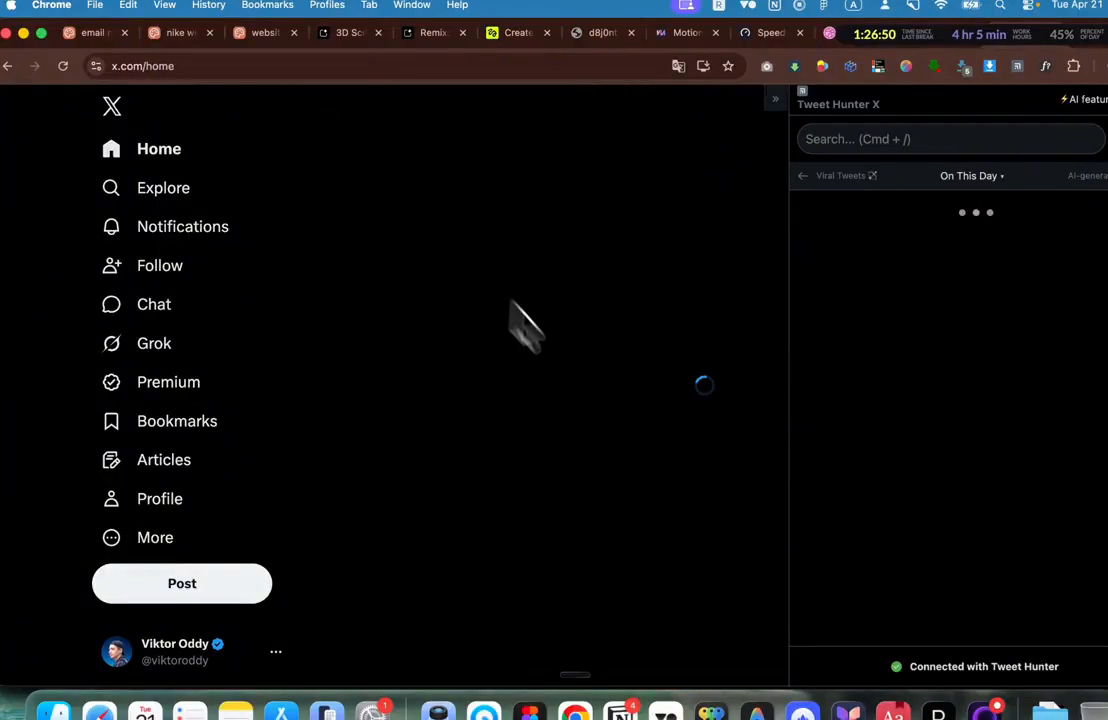
Step: Return to the profile page and scroll through its recent posts
click(152, 505)
scroll(495, 452, down, 3)
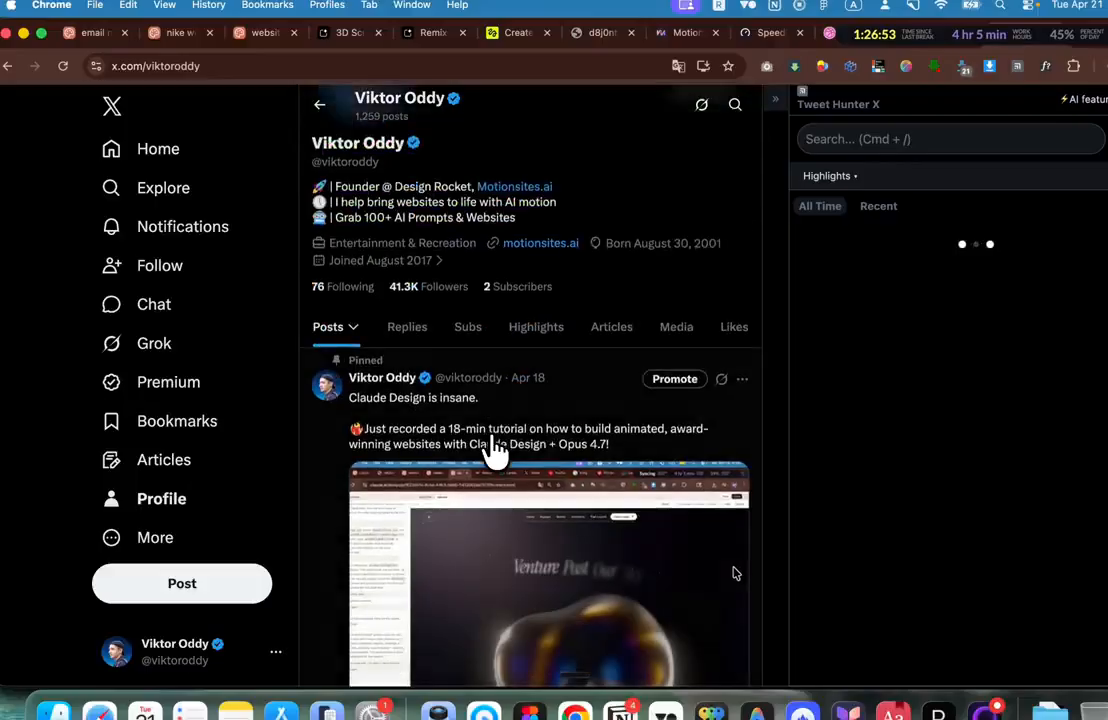
scroll(495, 452, down, 5)
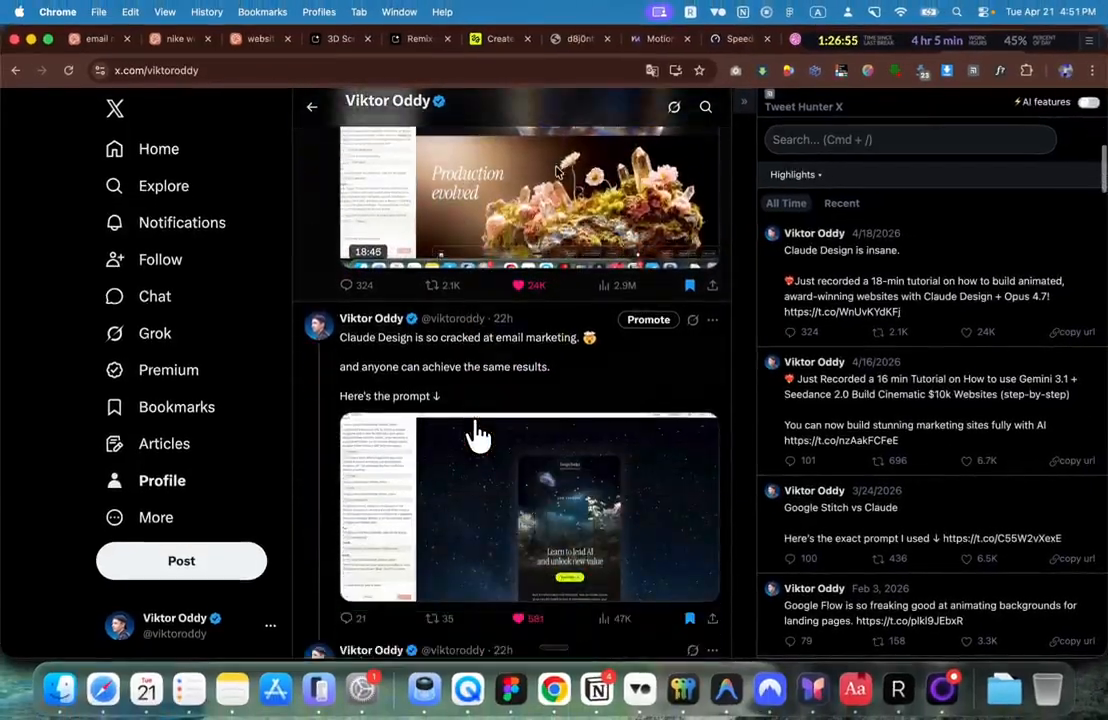
scroll(478, 435, down, 1)
scroll(474, 435, down, 4)
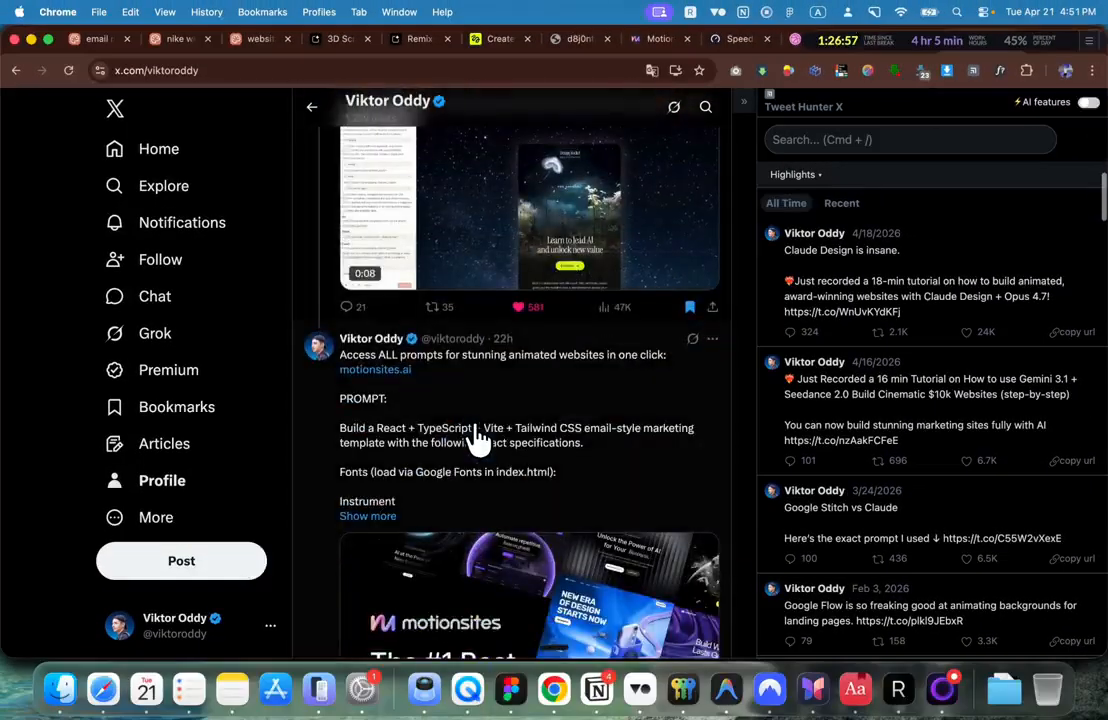
scroll(478, 437, down, 5)
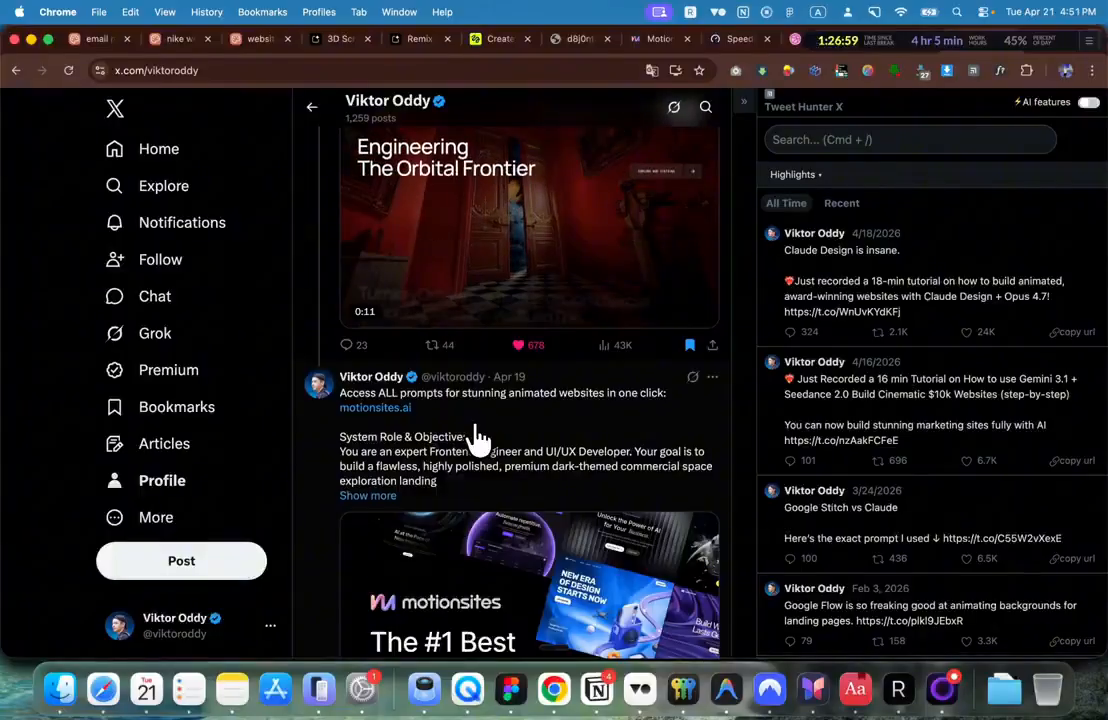
scroll(478, 437, up, 15)
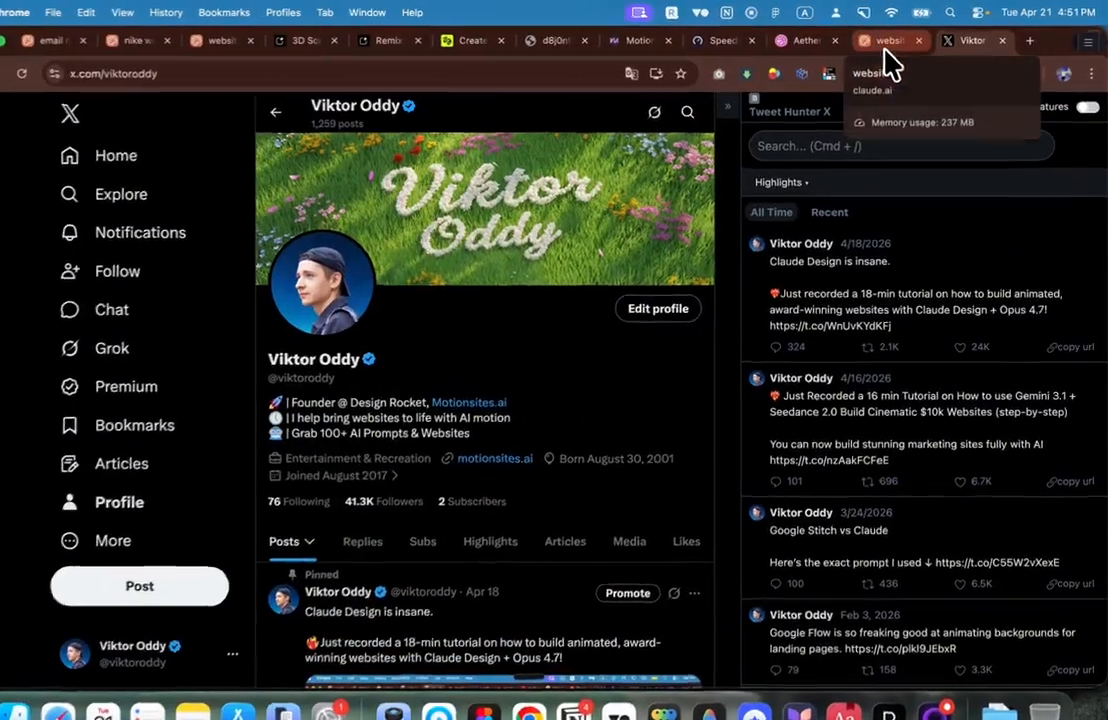
Step: Start a CleanShot screen recording of the Claude Design preview area
click(886, 46)
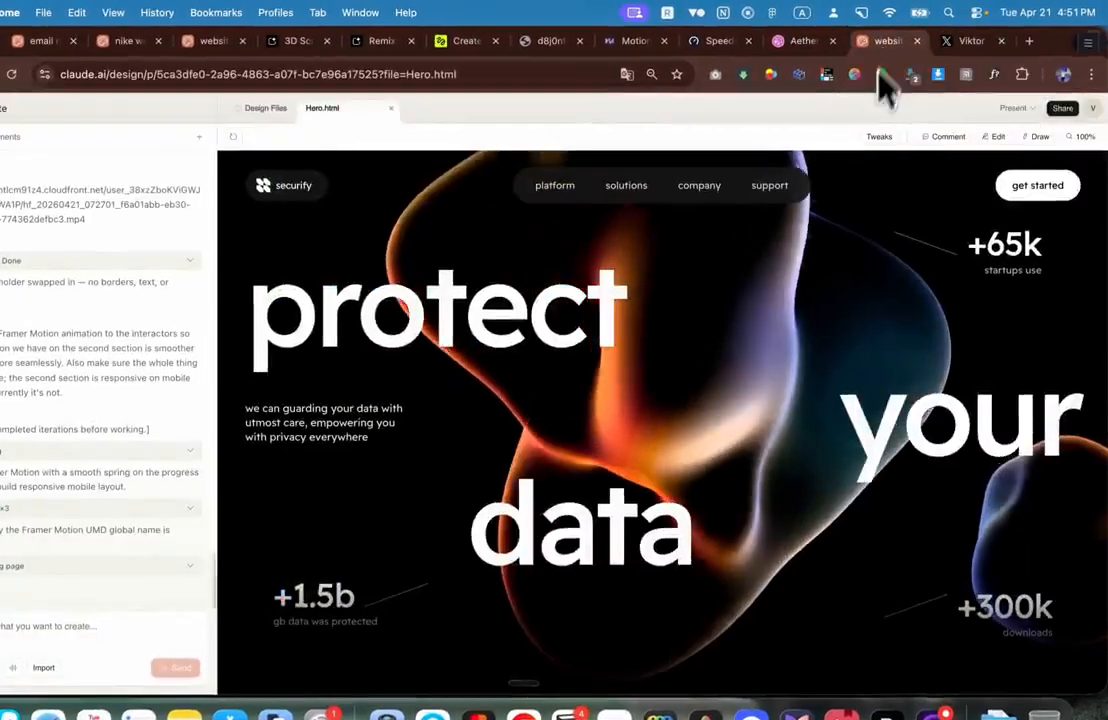
click(860, 13)
click(907, 225)
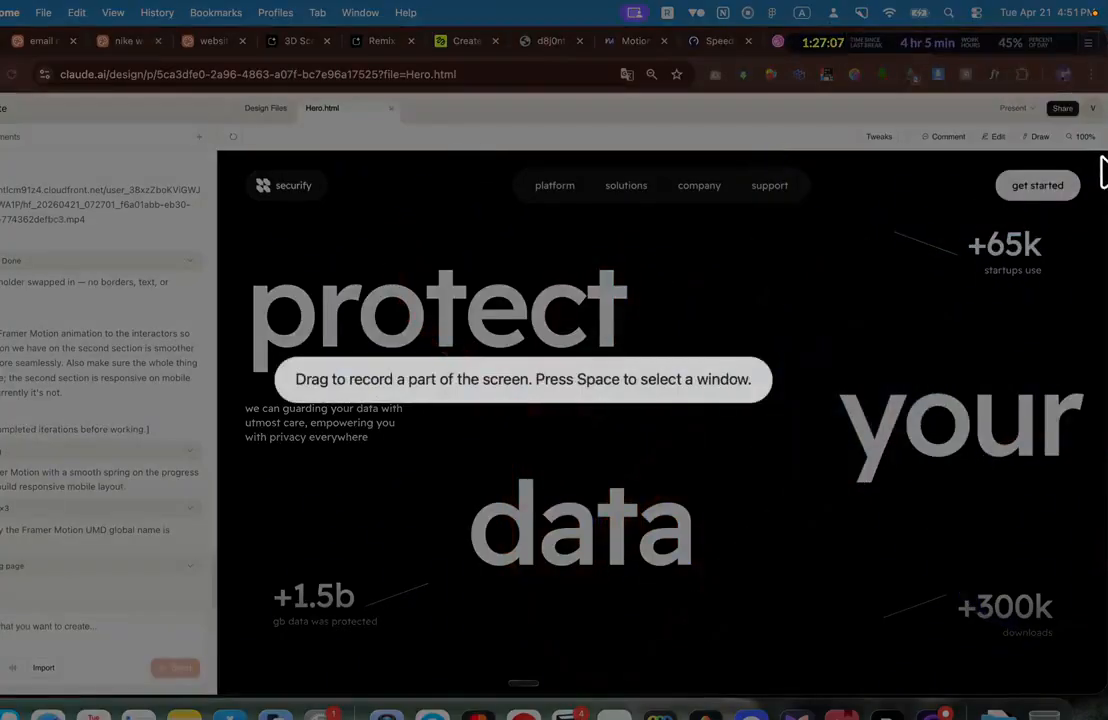
drag(1103, 152, 265, 672)
click(660, 455)
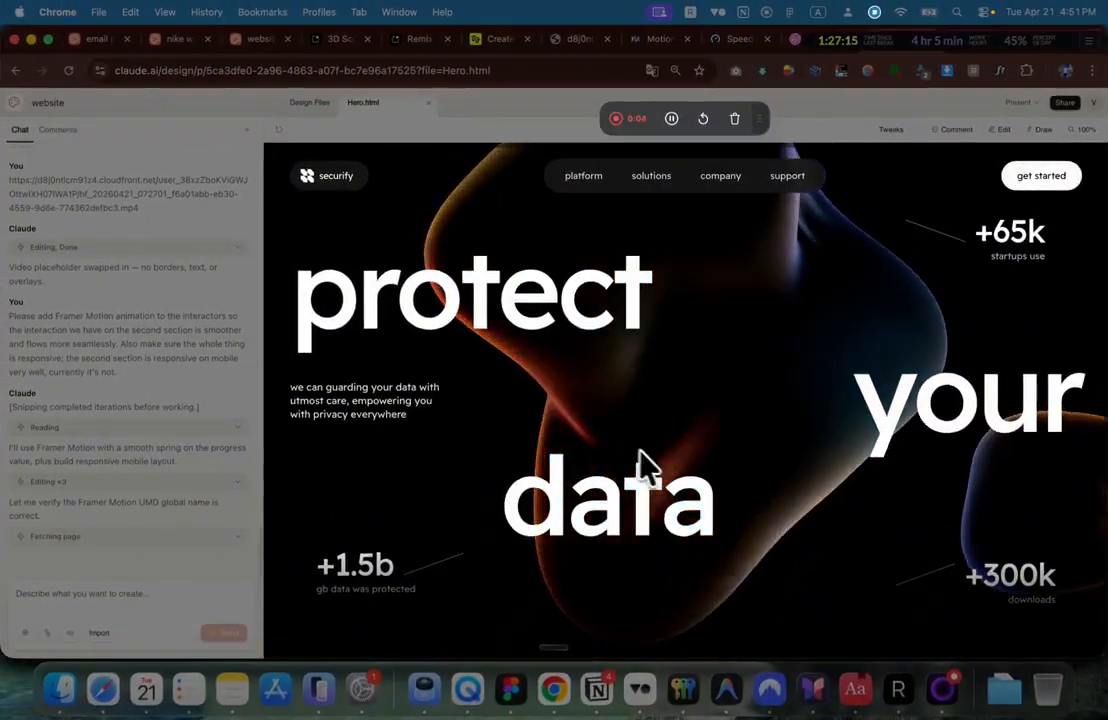
Step: Scroll the hero preview while recording, then stop the 9-second capture
scroll(612, 435, down, 10)
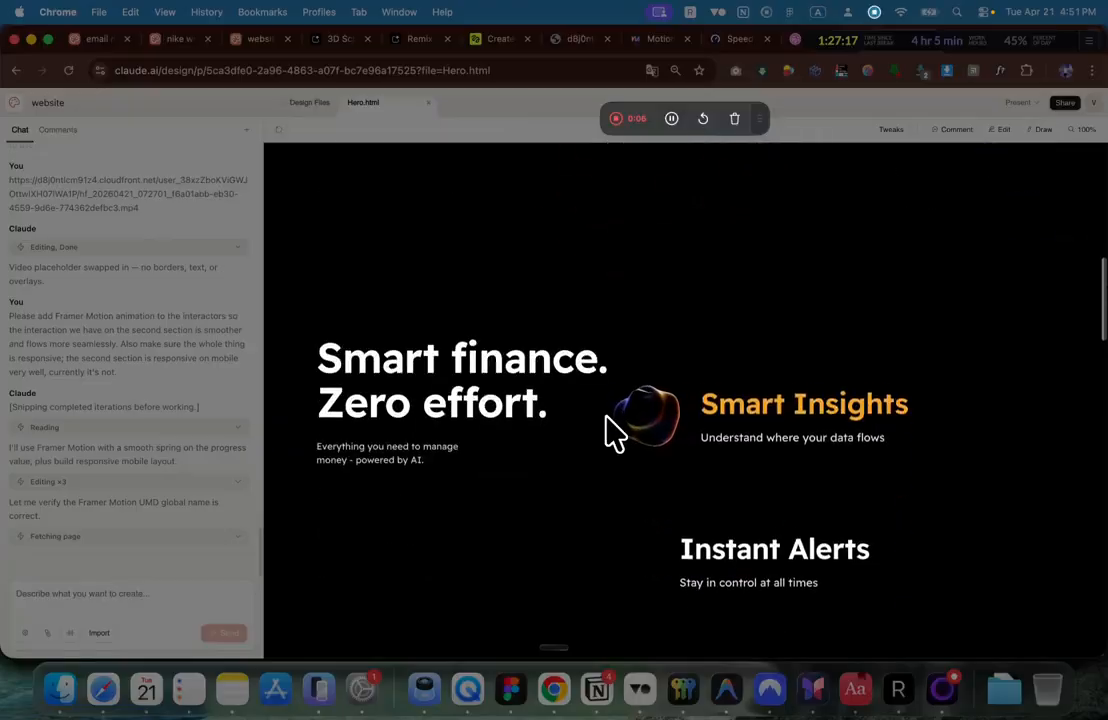
scroll(612, 435, down, 3)
scroll(612, 435, down, 3)
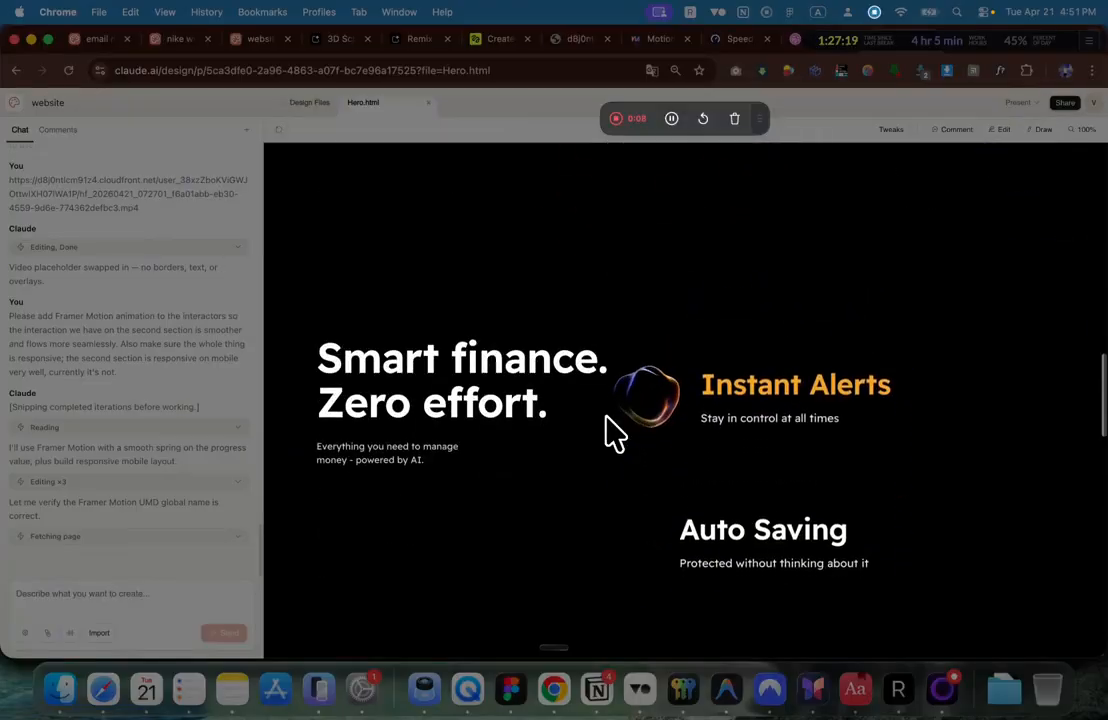
click(616, 118)
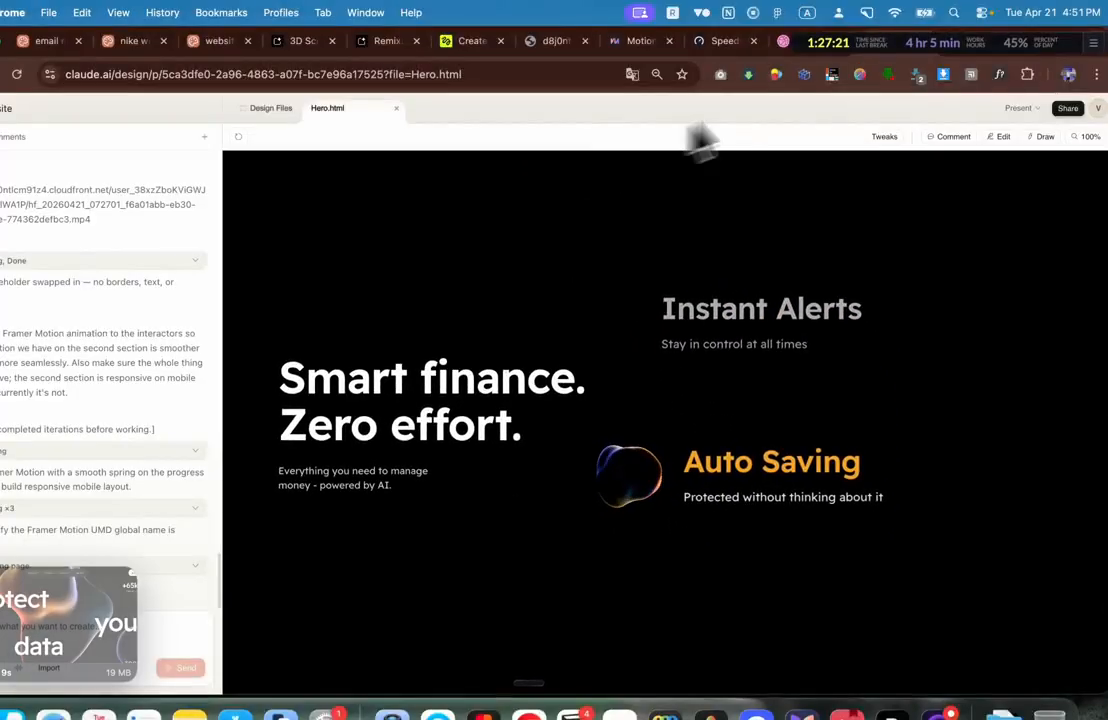
click(1030, 38)
Step: Load shots.so with 'sh', play its preview and browse the templates gallery
text(sh)
key(Return)
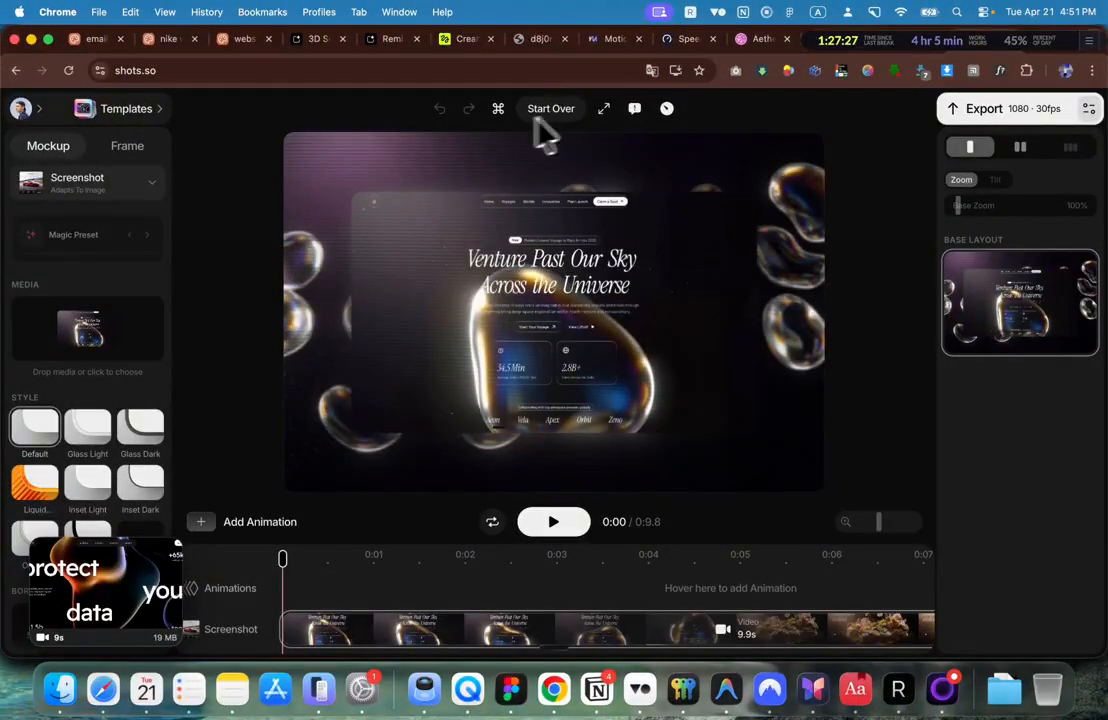
key(space)
click(122, 109)
scroll(120, 250, down, 3)
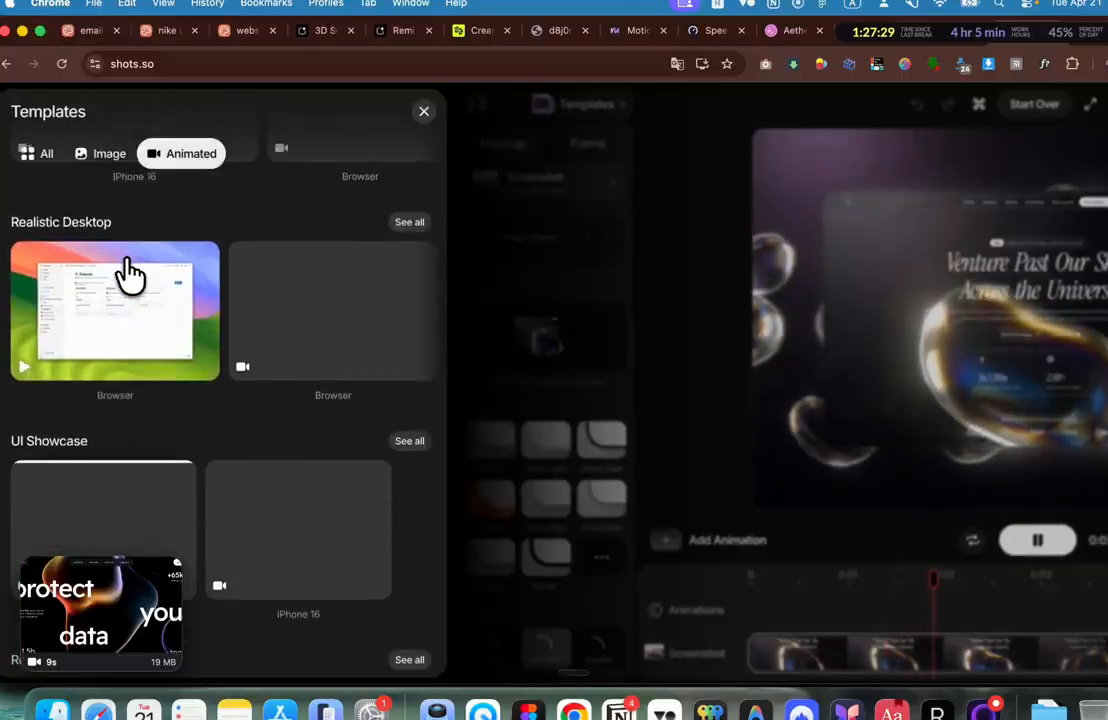
scroll(130, 272, down, 10)
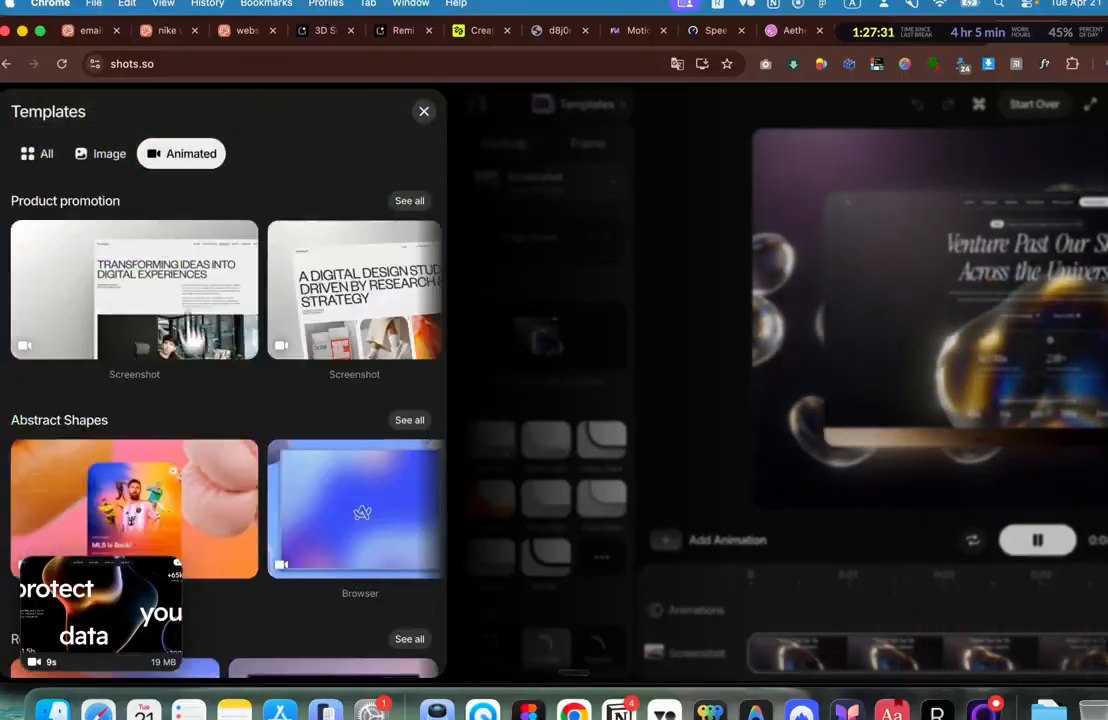
click(586, 267)
Step: Start over with a fresh mockup and drop the hero recording into it
click(648, 104)
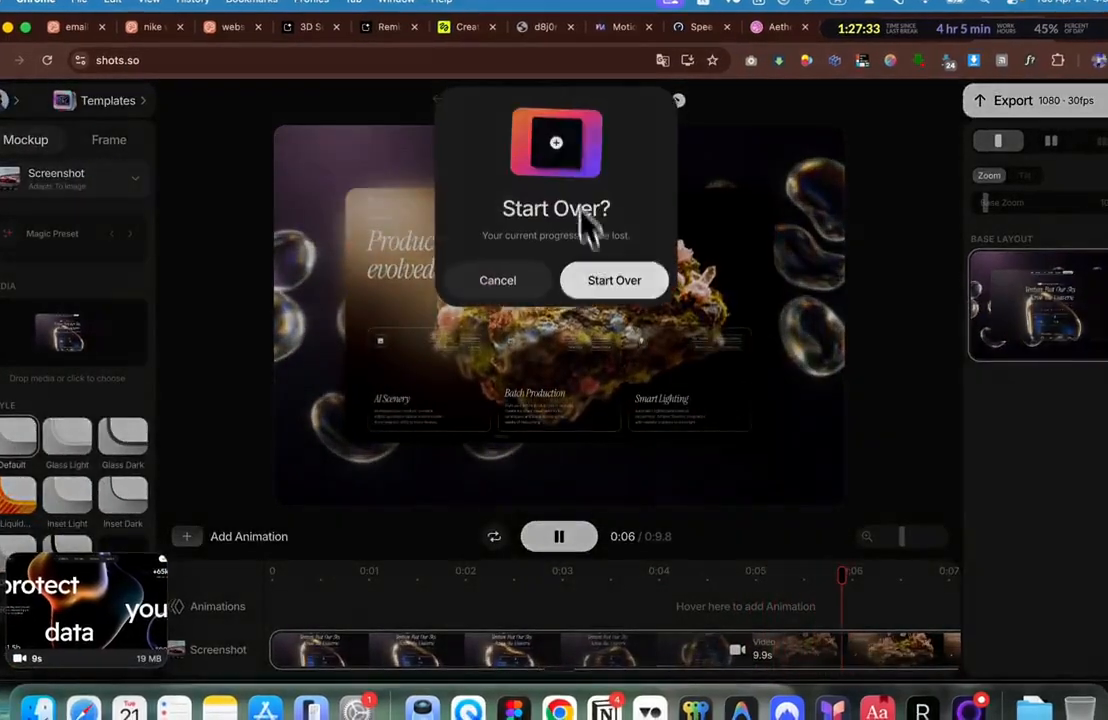
click(600, 280)
drag(85, 610, 565, 342)
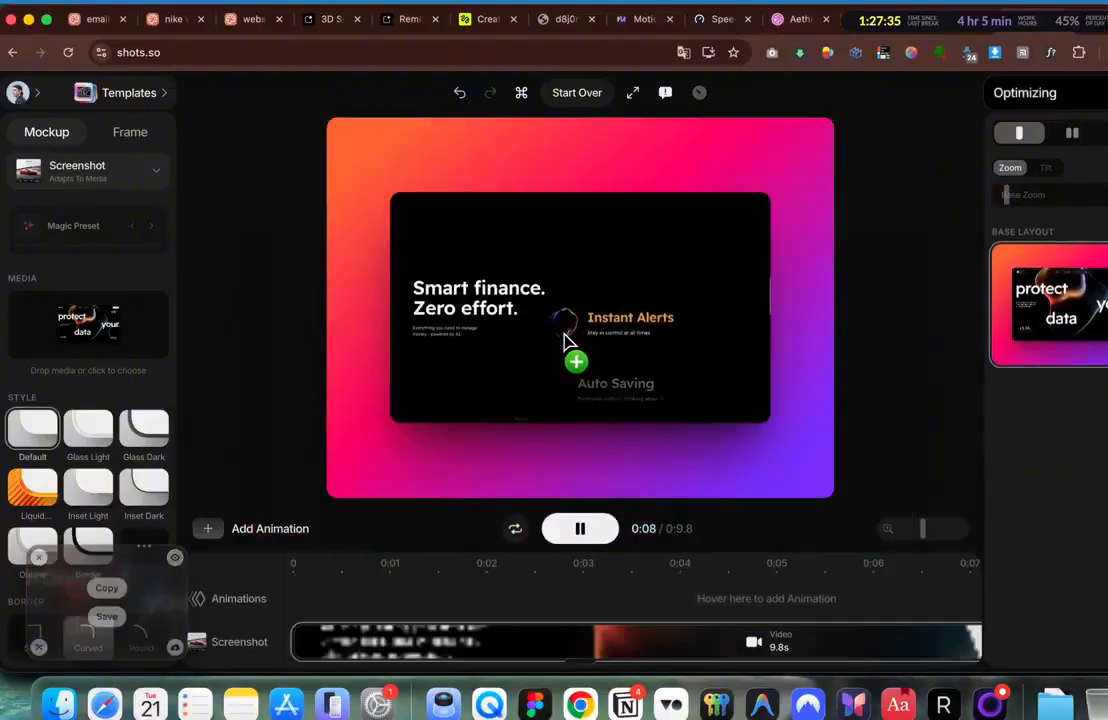
Step: Set the mockup's frame background to the orange Glass backdrop
click(128, 133)
scroll(130, 235, down, 10)
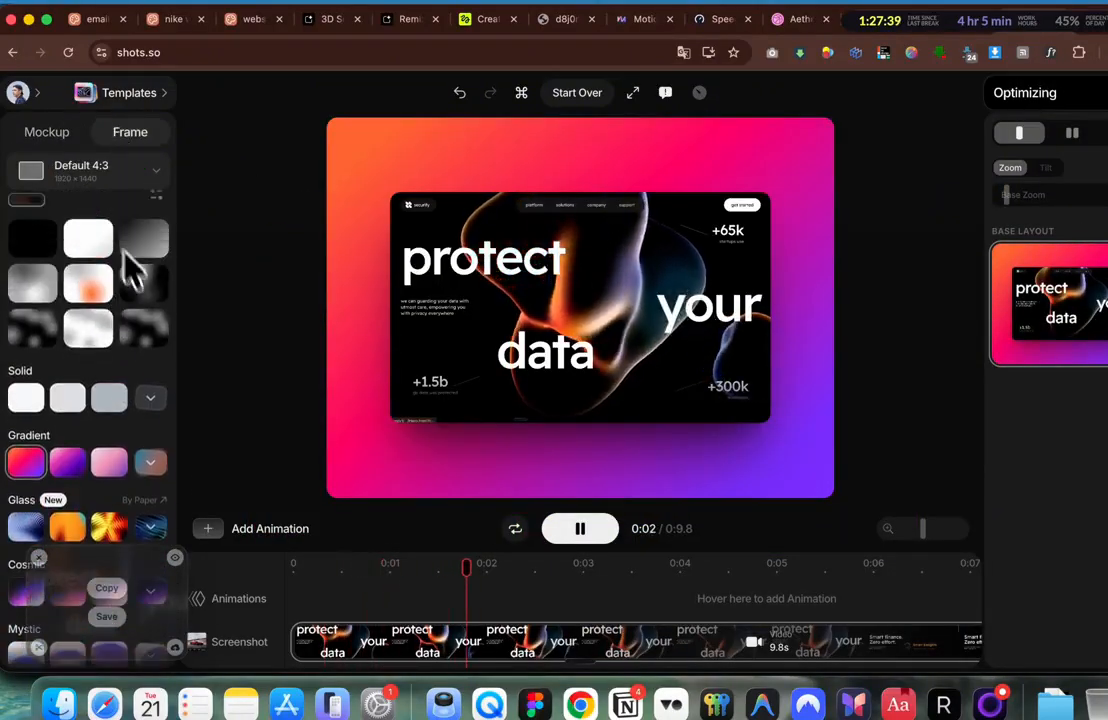
click(148, 320)
scroll(150, 320, down, 5)
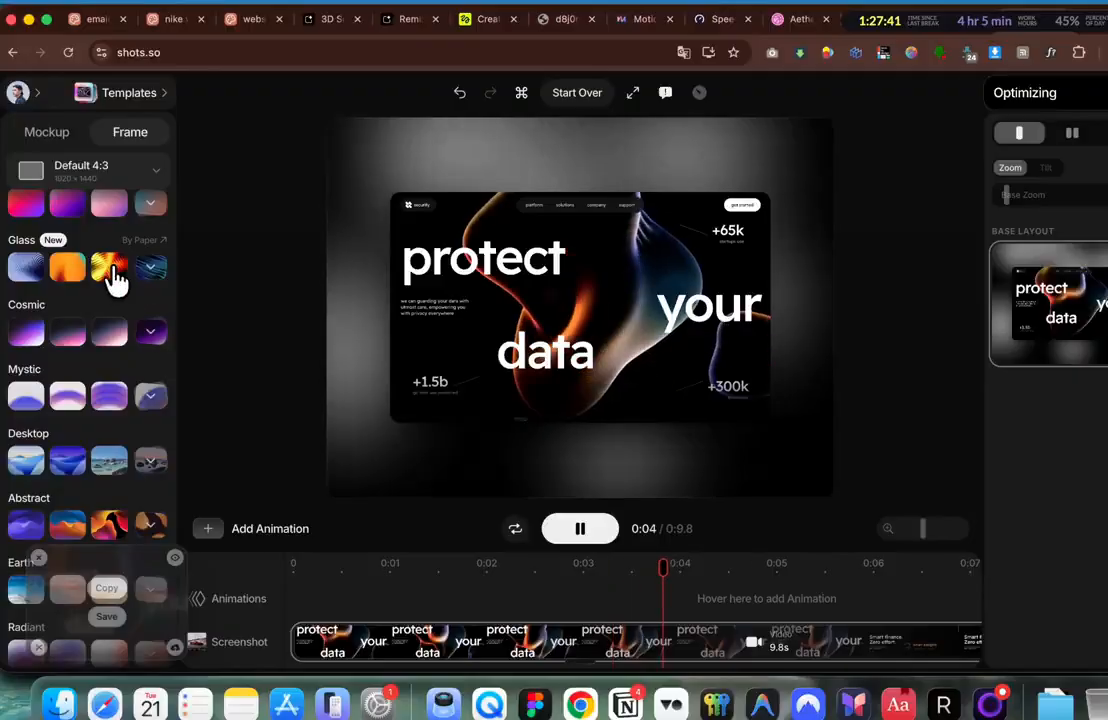
click(112, 272)
scroll(94, 279, up, 5)
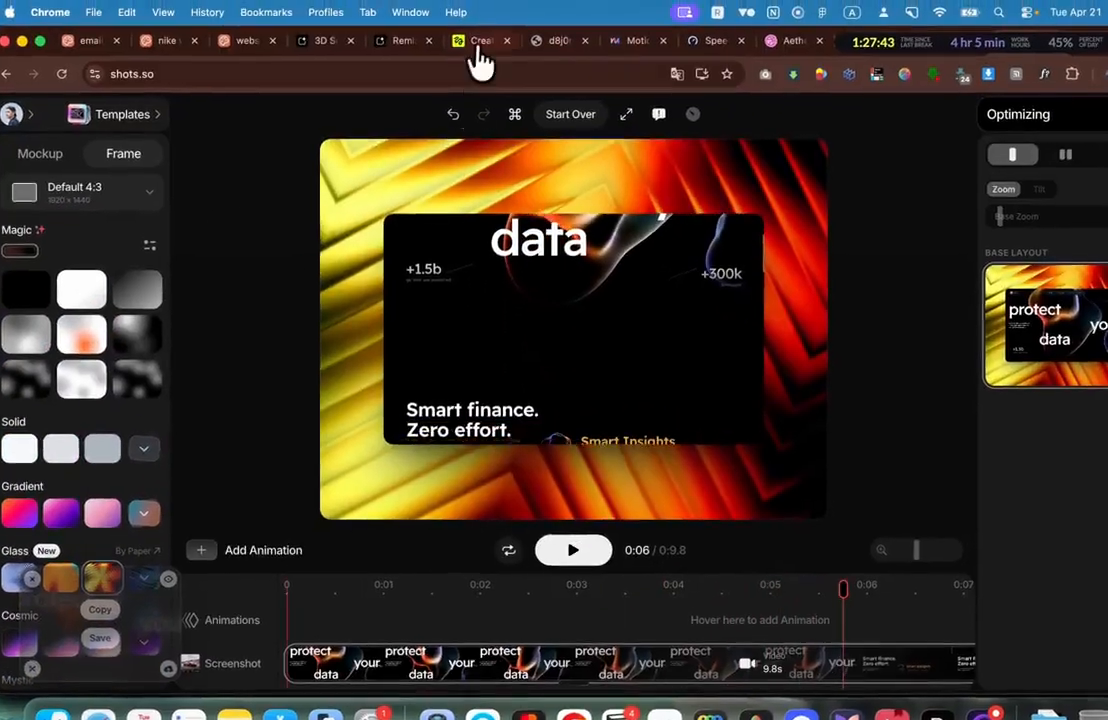
Step: Download the glowing blob-with-bubbles image from Higgsfield's image gallery as a PNG
click(476, 48)
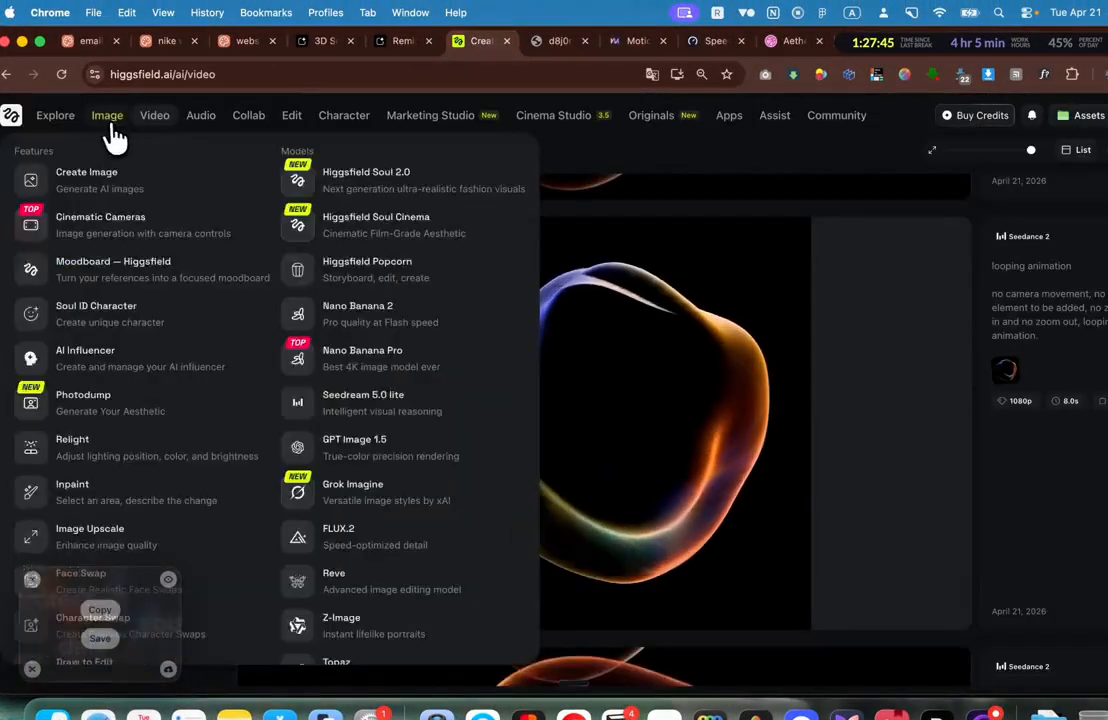
click(110, 125)
scroll(600, 272, down, 3)
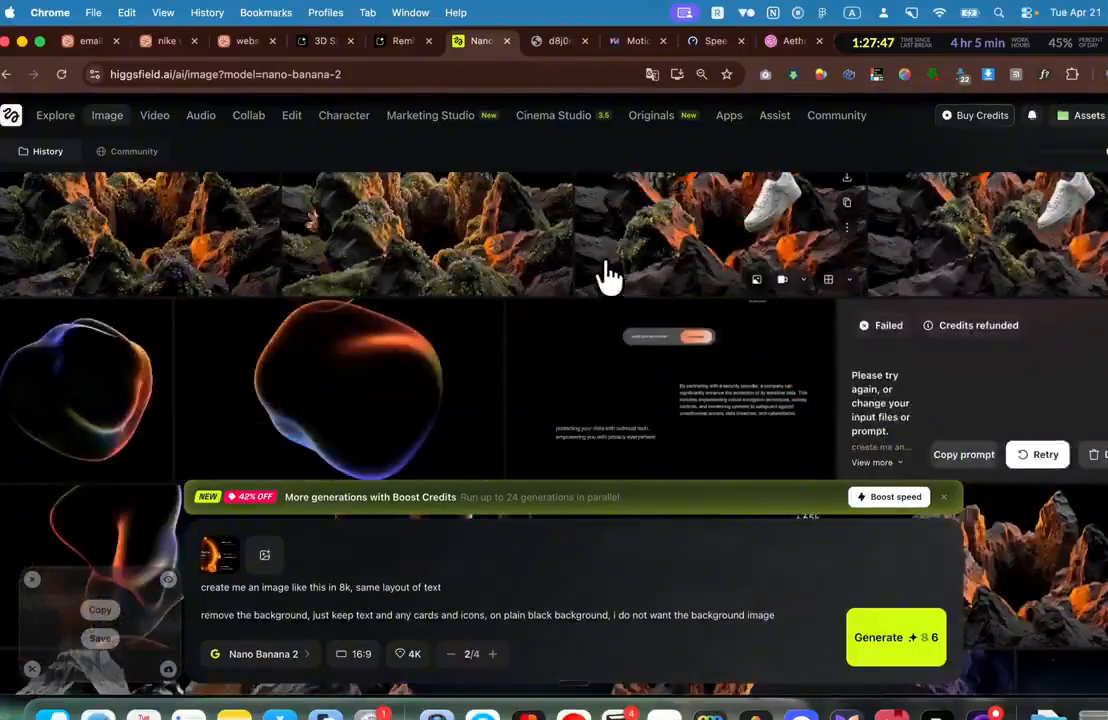
scroll(608, 275, down, 3)
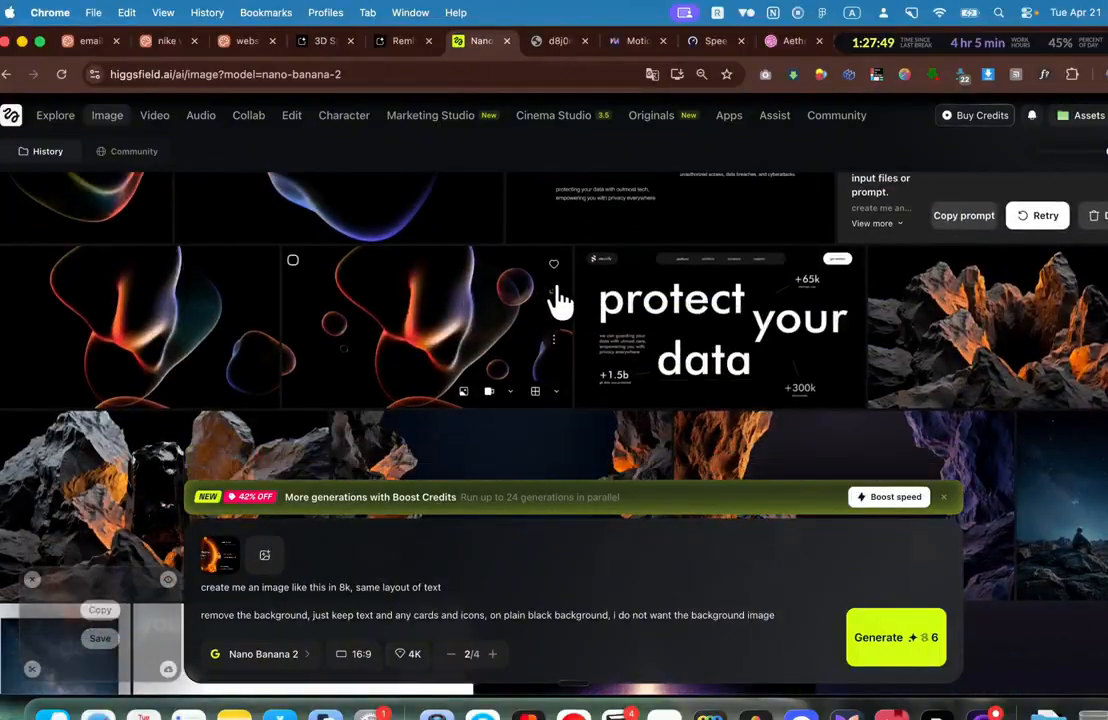
click(556, 290)
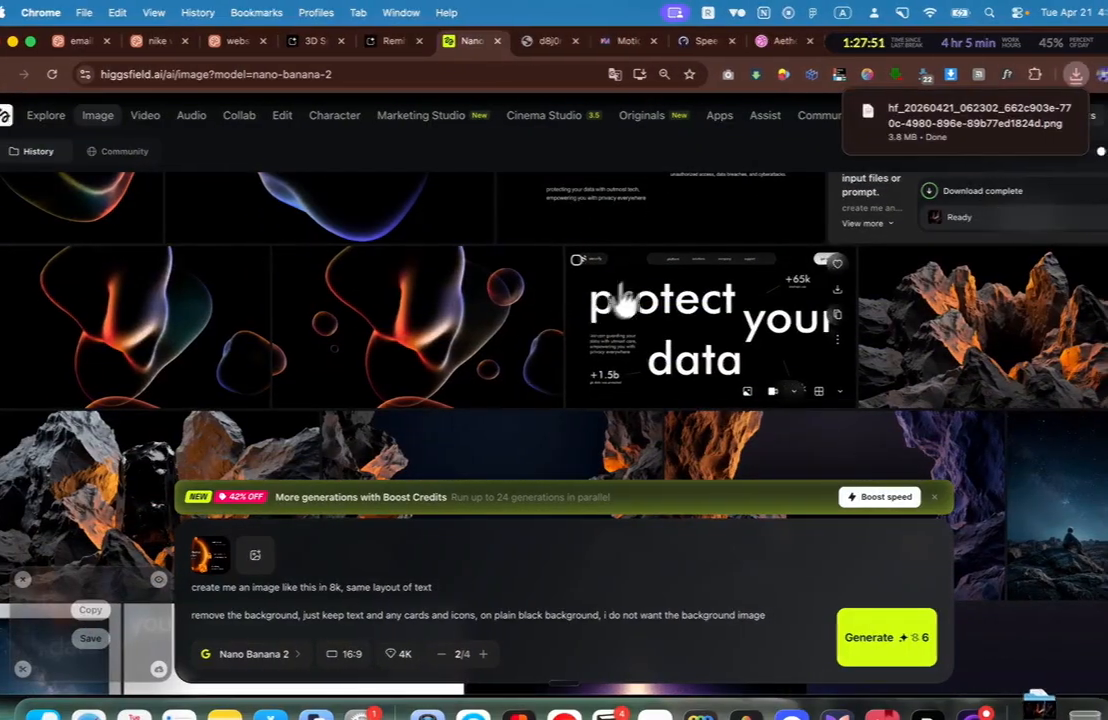
scroll(626, 302, up, 3)
click(978, 41)
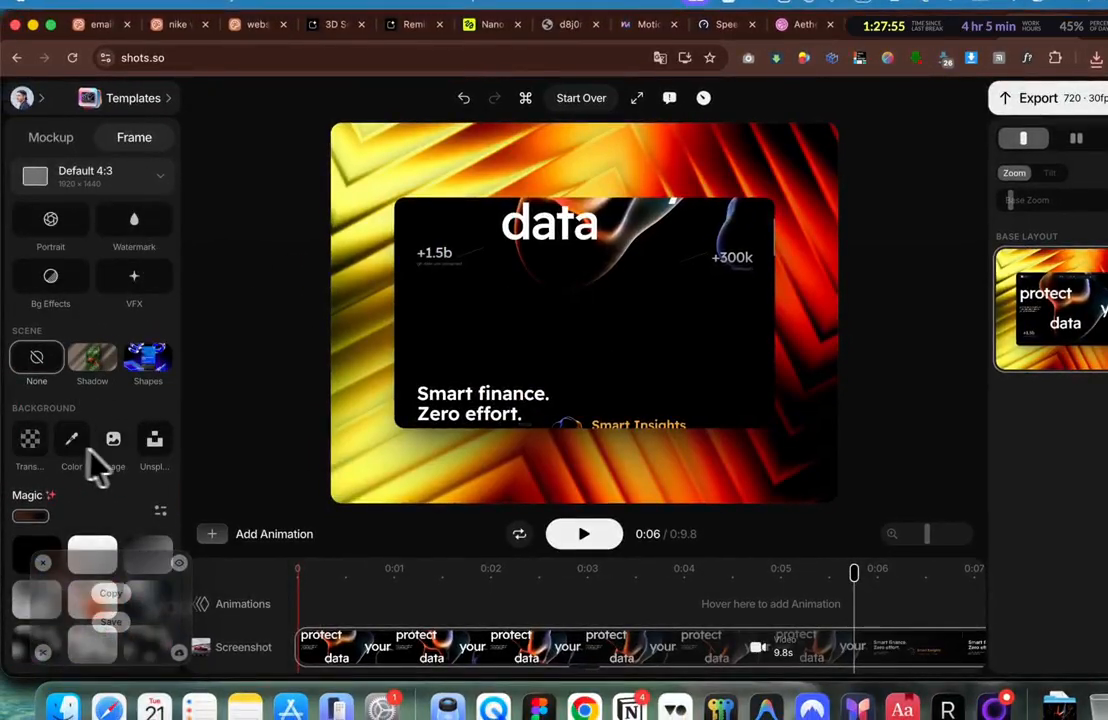
Step: Make the downloaded blob PNG the mockup's custom background image
click(120, 458)
click(1096, 57)
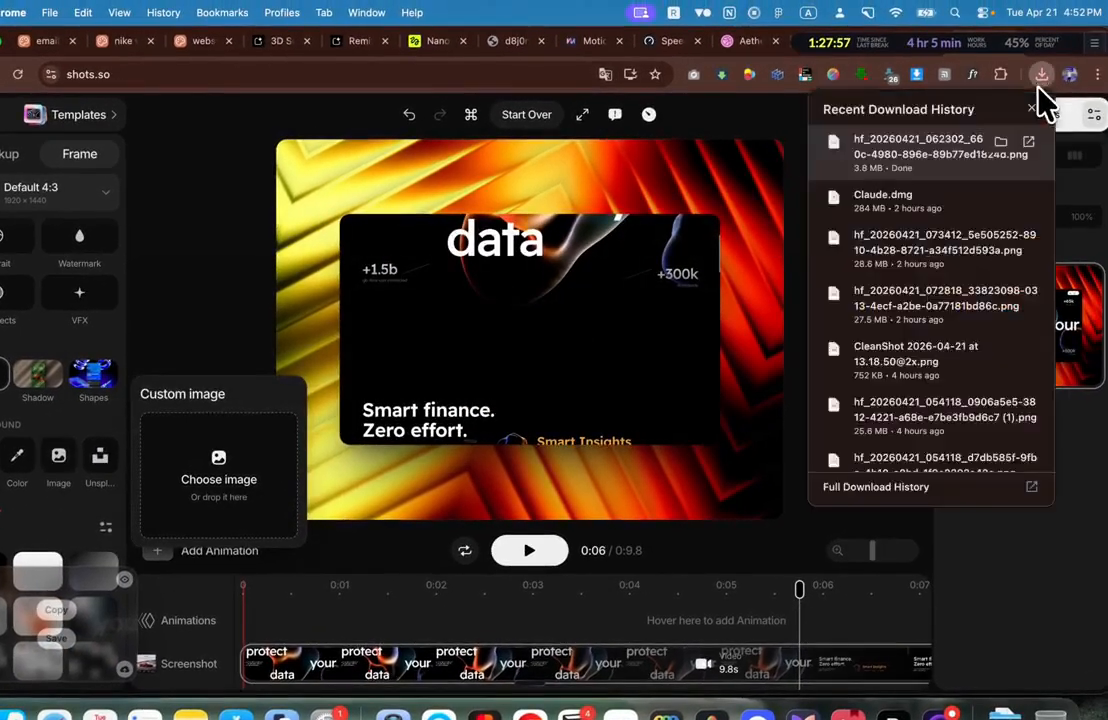
drag(920, 172, 253, 481)
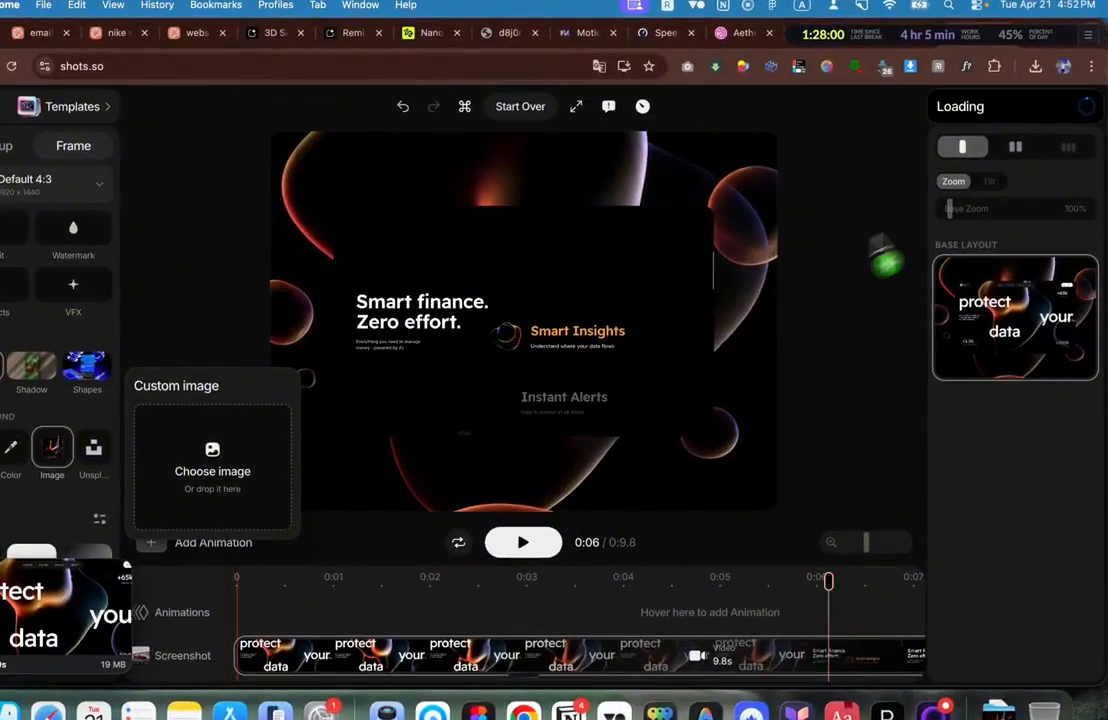
Step: Enlarge the mockup to about 128% zoom and set the frame to 3:2
drag(981, 198, 993, 201)
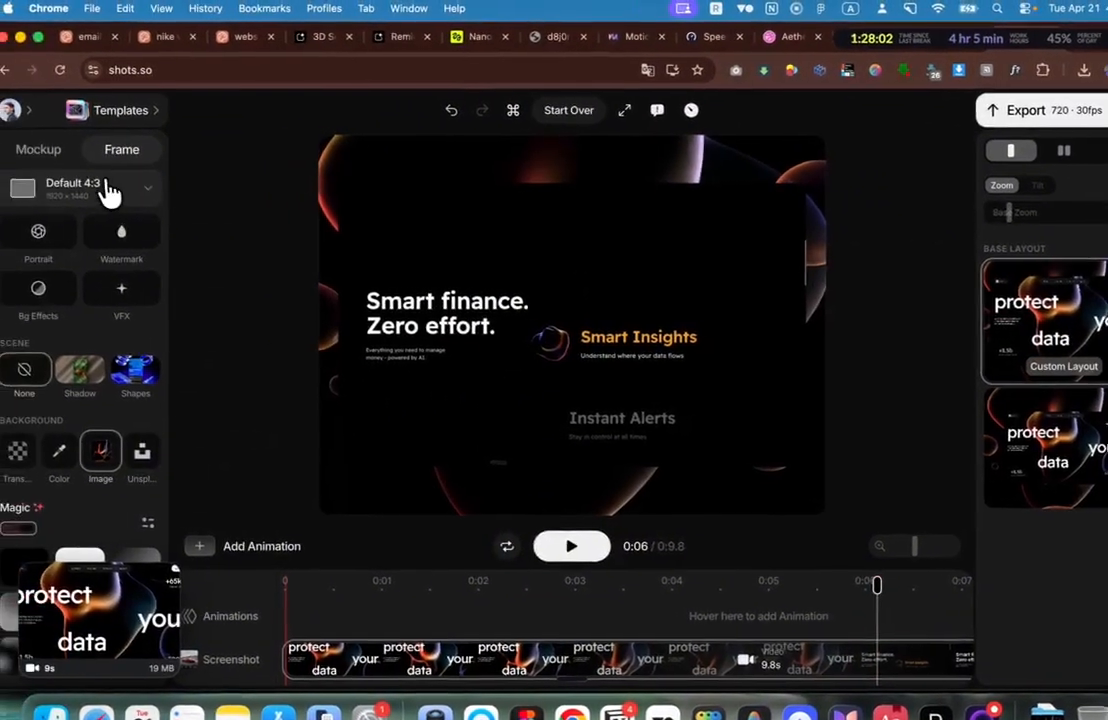
click(58, 187)
click(73, 306)
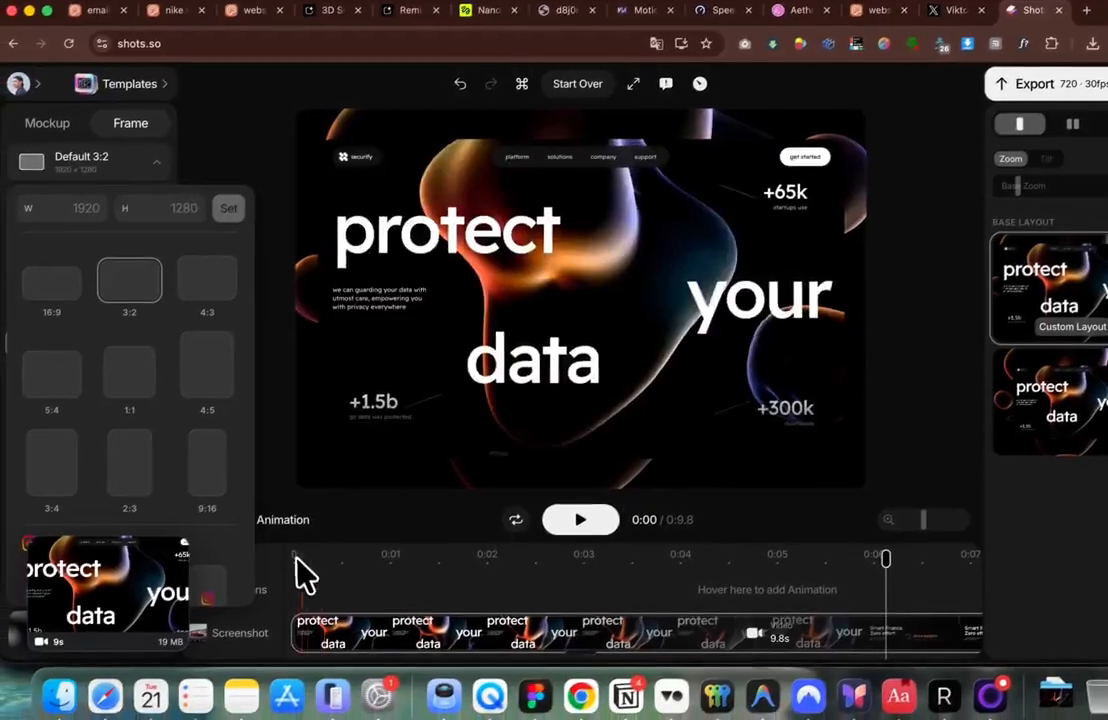
click(303, 575)
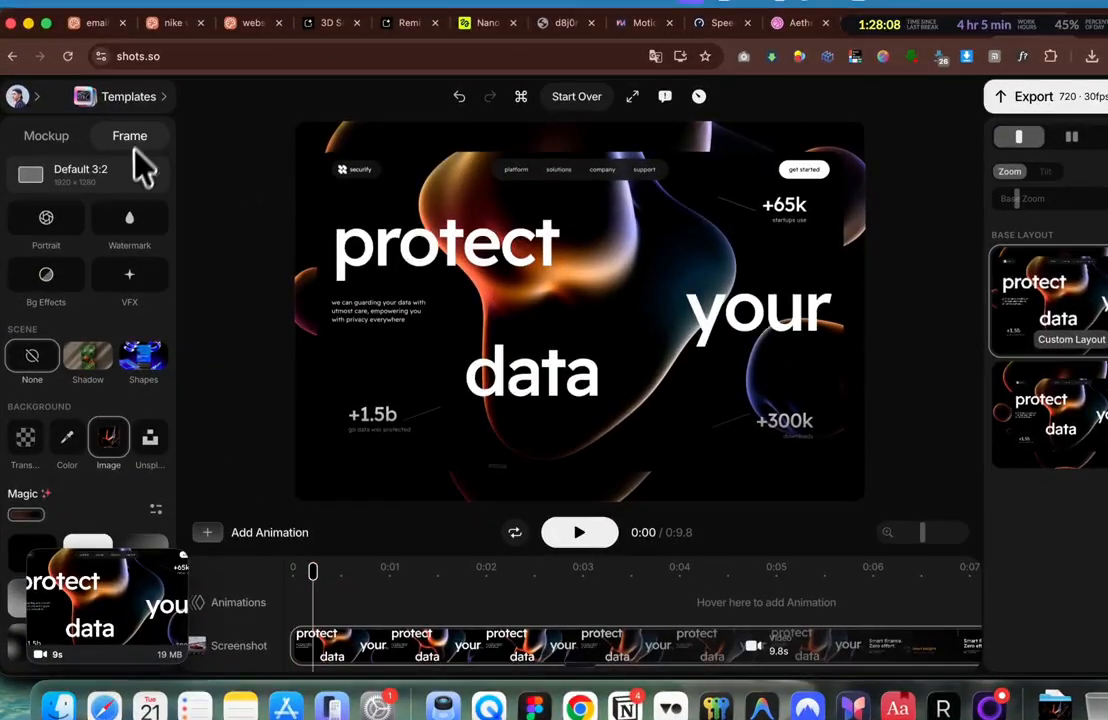
Step: Apply the TV visual effect after comparing it with VHS, and preview the playback
scroll(136, 250, up, 1)
click(131, 305)
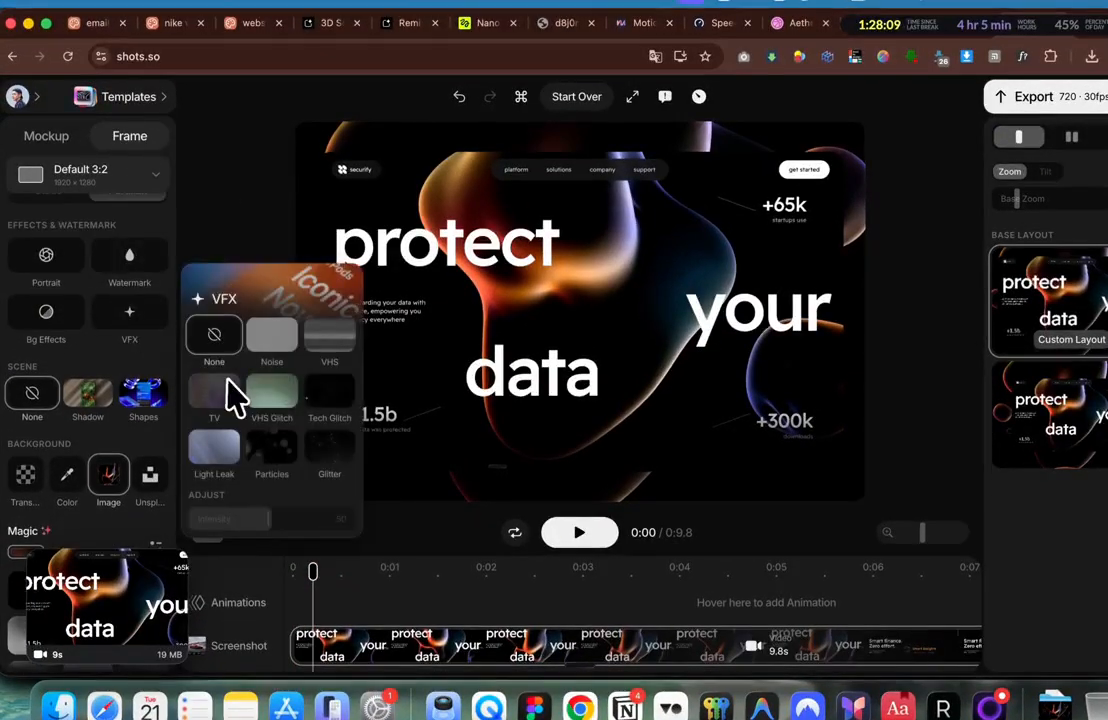
click(224, 388)
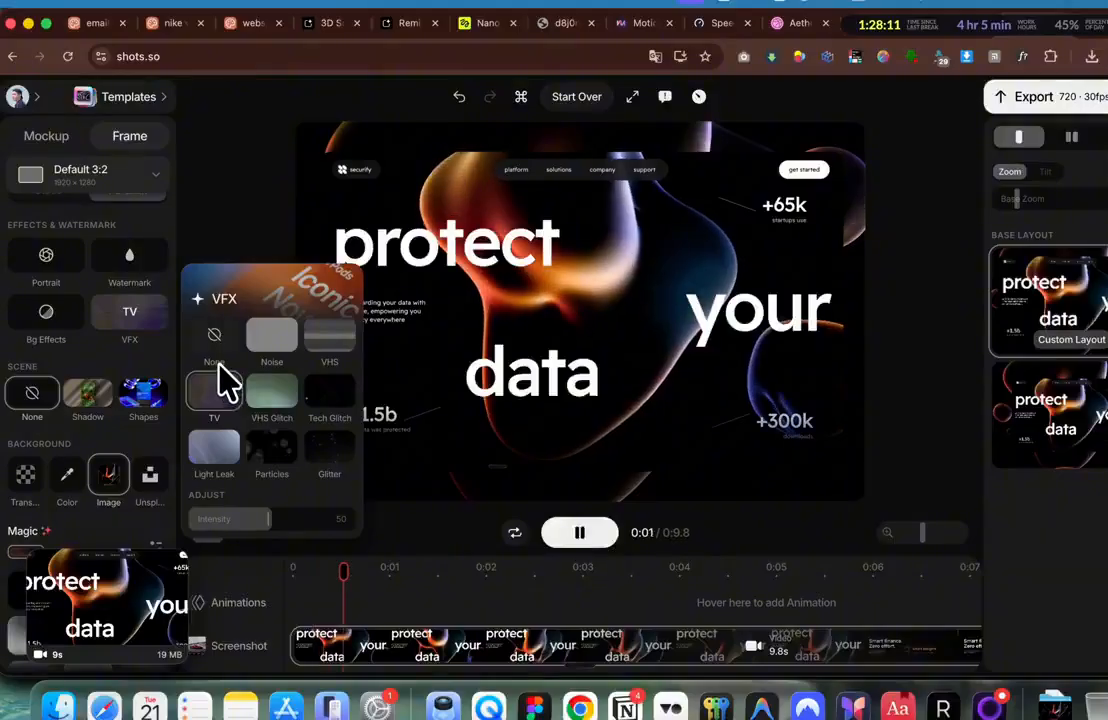
click(332, 340)
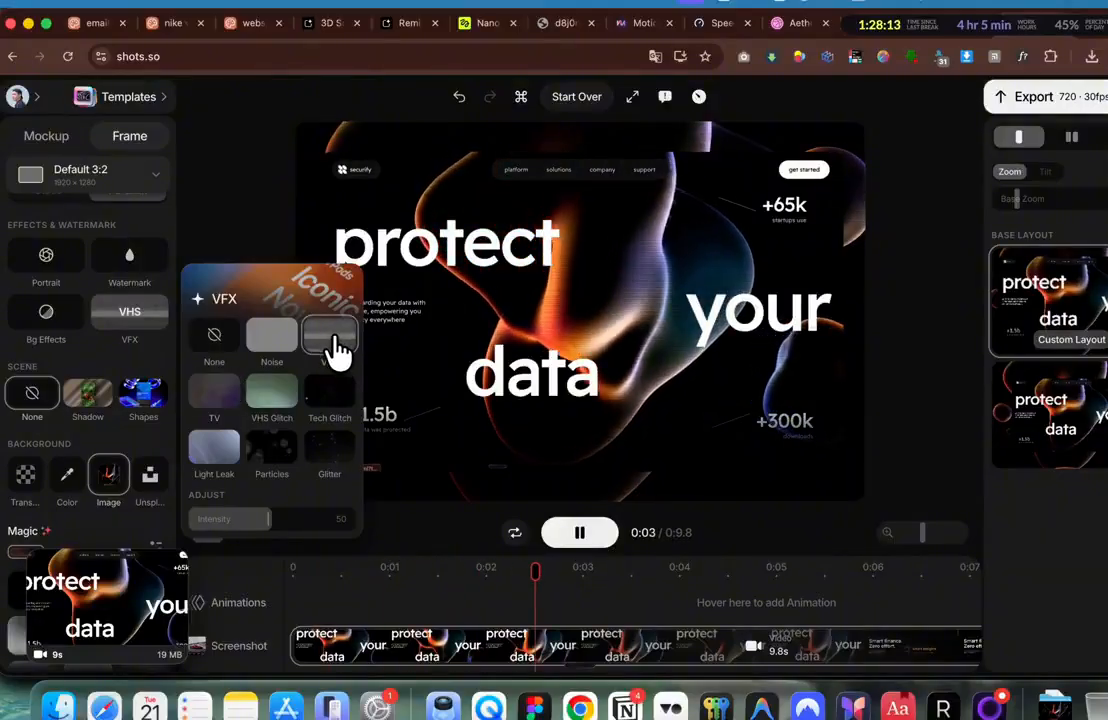
click(228, 388)
click(294, 573)
key(space)
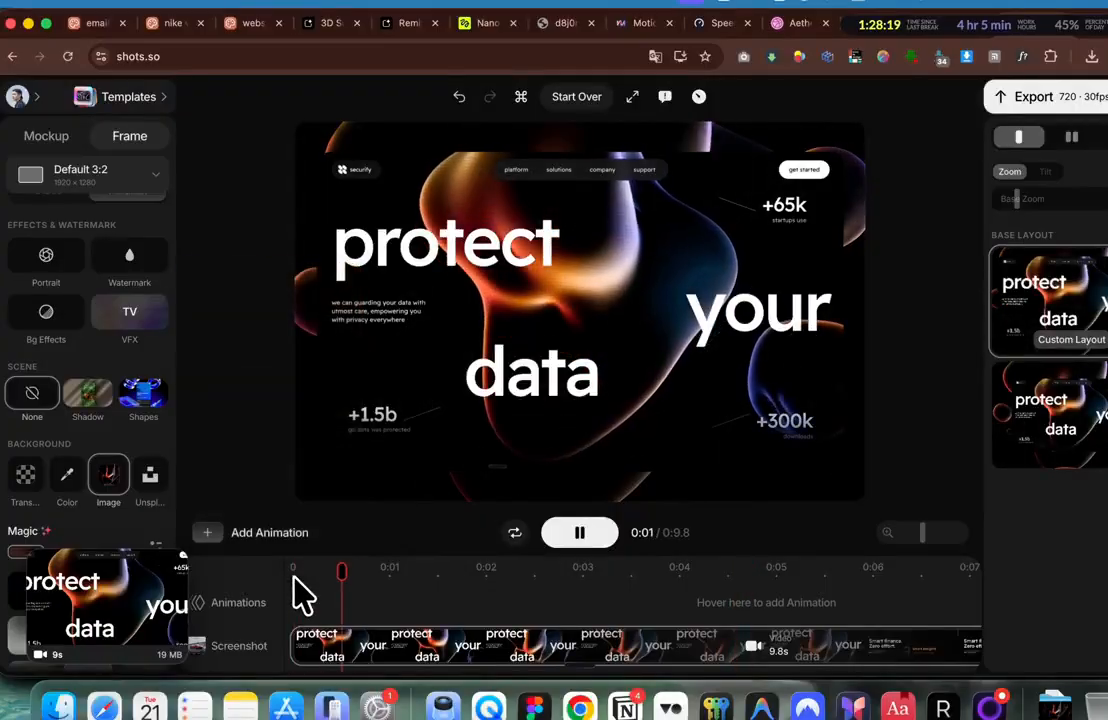
key(space)
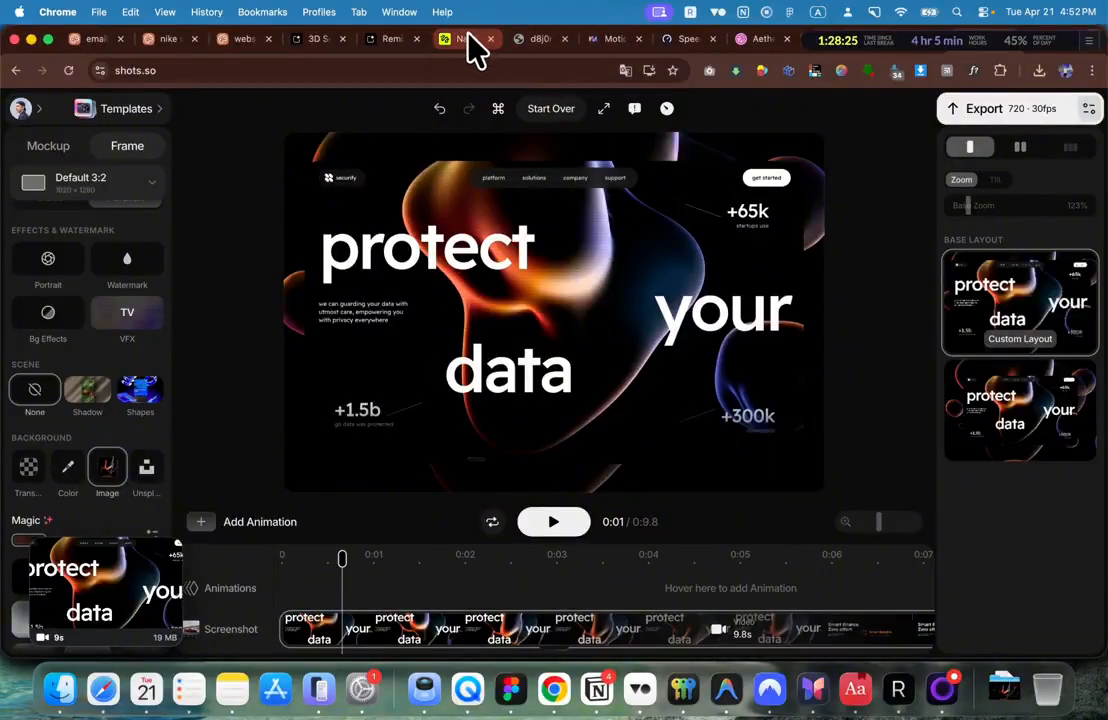
click(1037, 73)
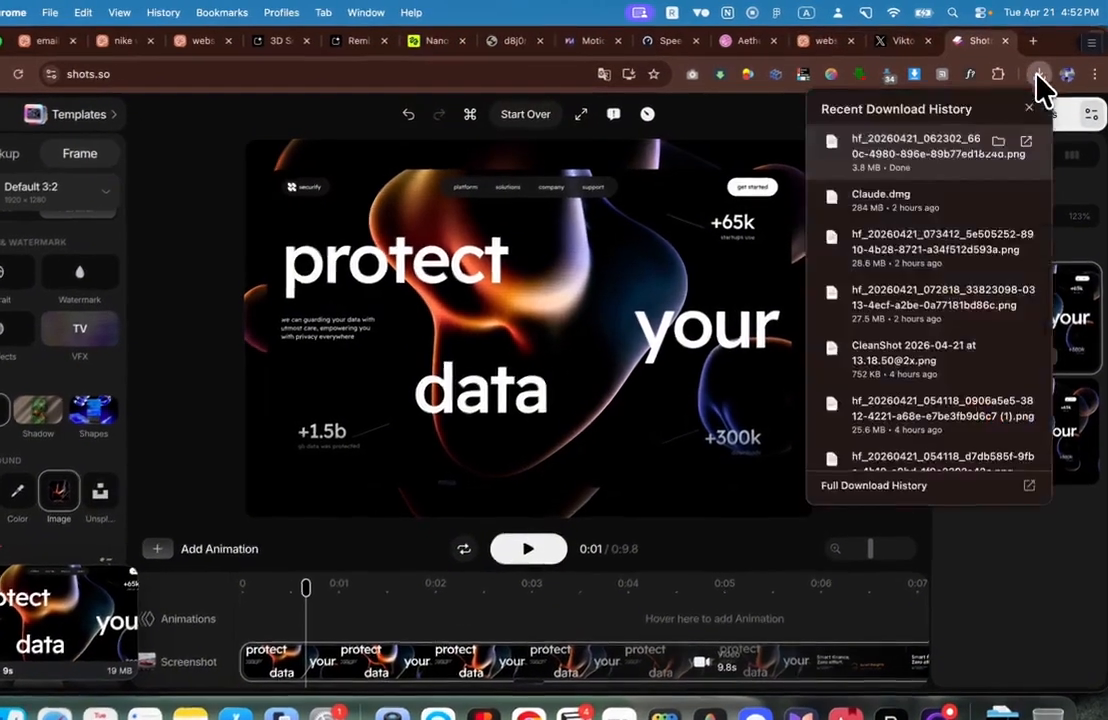
Step: Bring the blob PNG into Figma and crop it narrower to 2028×1881
drag(843, 162, 527, 456)
key(super+Tab)
scroll(525, 460, down, 2)
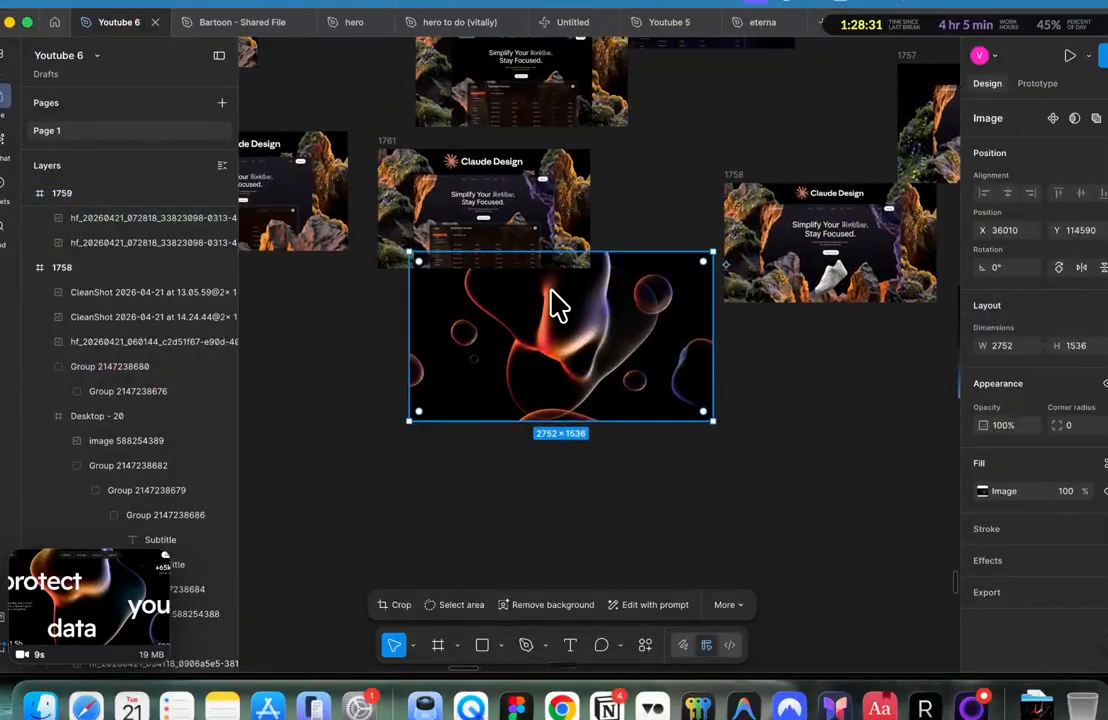
drag(550, 291, 549, 457)
scroll(549, 459, down, 3)
drag(738, 311, 740, 270)
scroll(655, 325, up, 3)
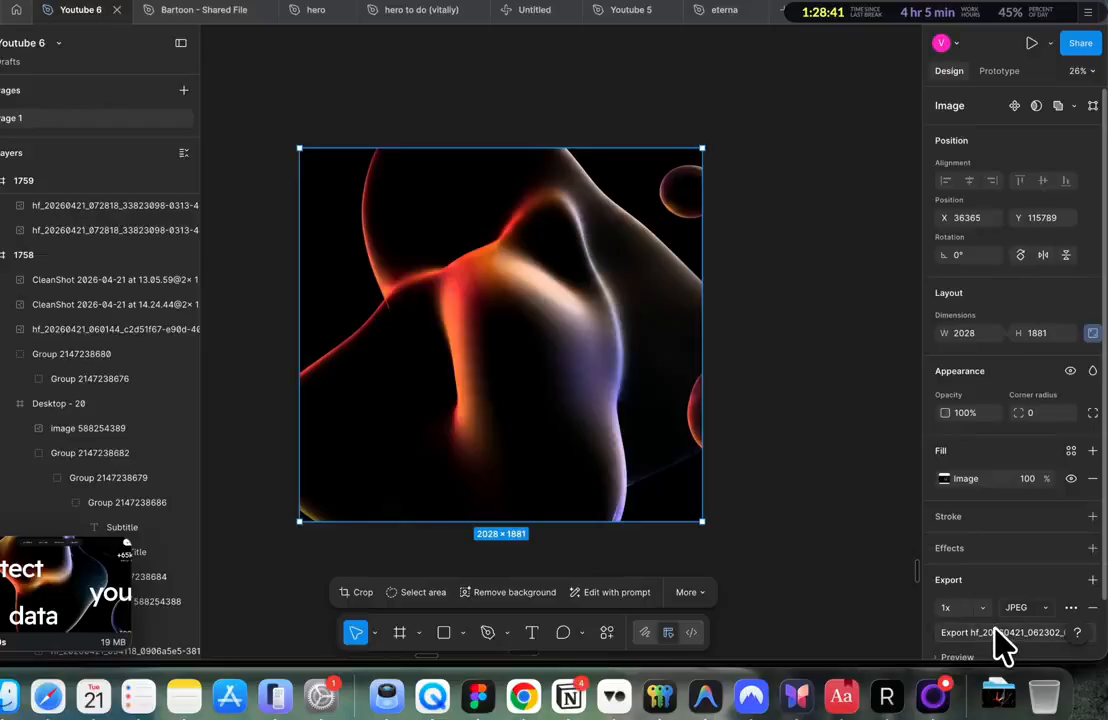
Step: Export the cropped image as a JPEG named 'background' into Documents
click(996, 632)
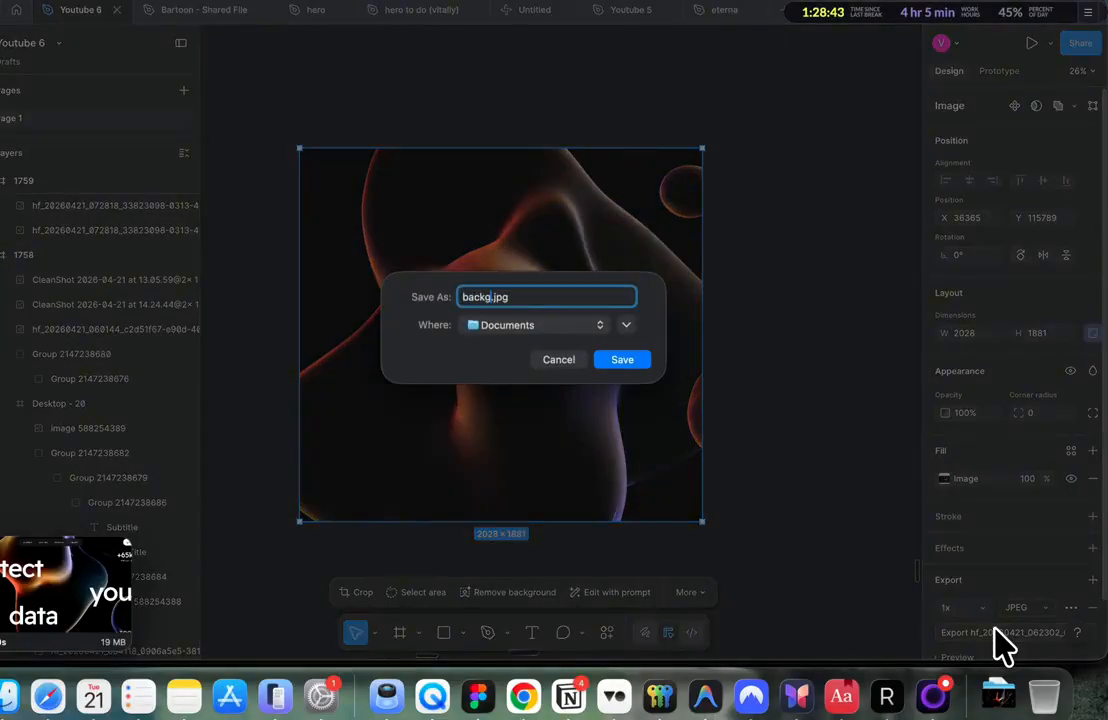
text(background)
key(Return)
key(super+Tab)
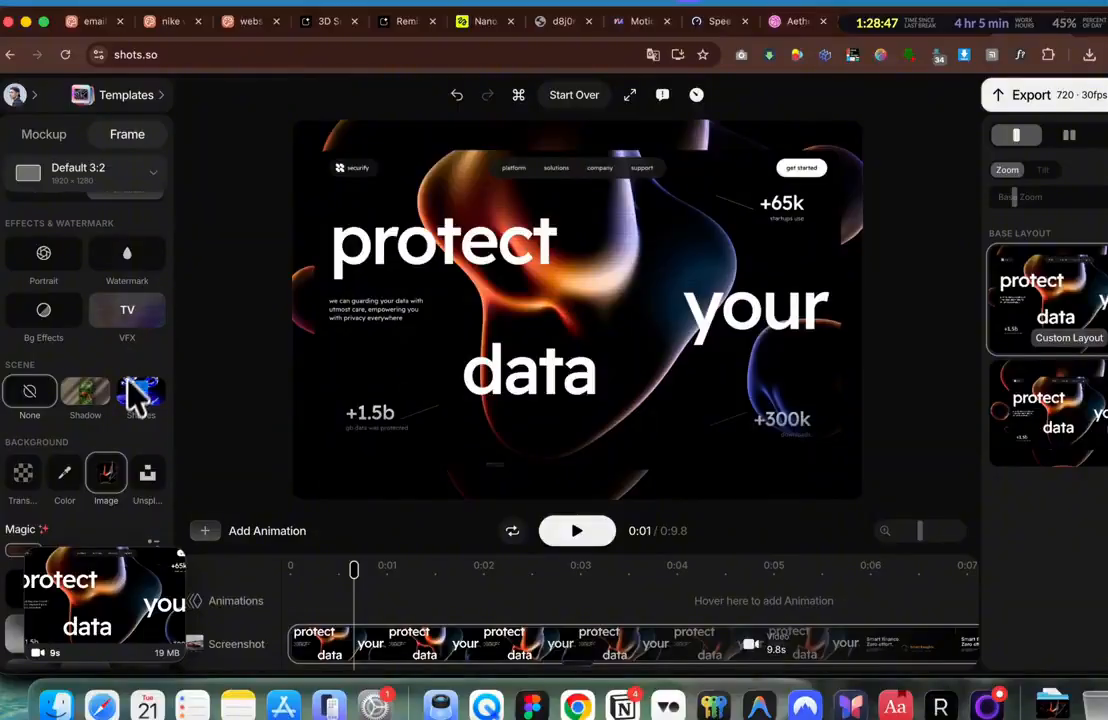
Step: Set background.jpg from Documents as the custom background and choose 1080p FHD export quality
scroll(137, 395, down, 5)
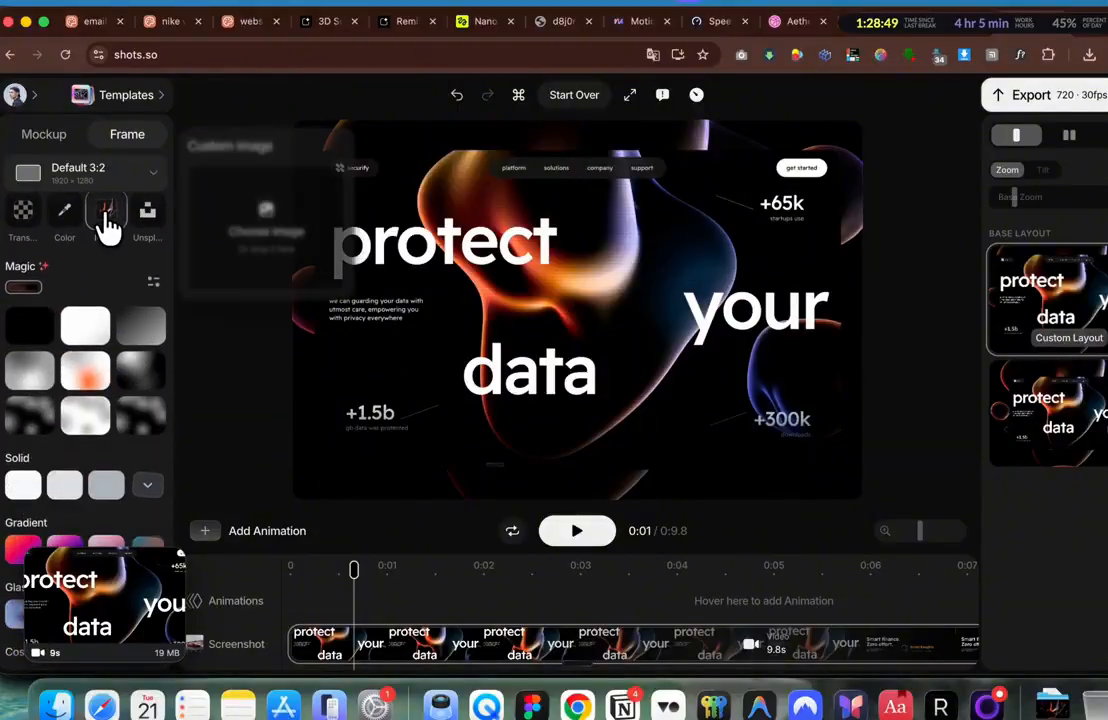
key(super+Tab)
click(326, 365)
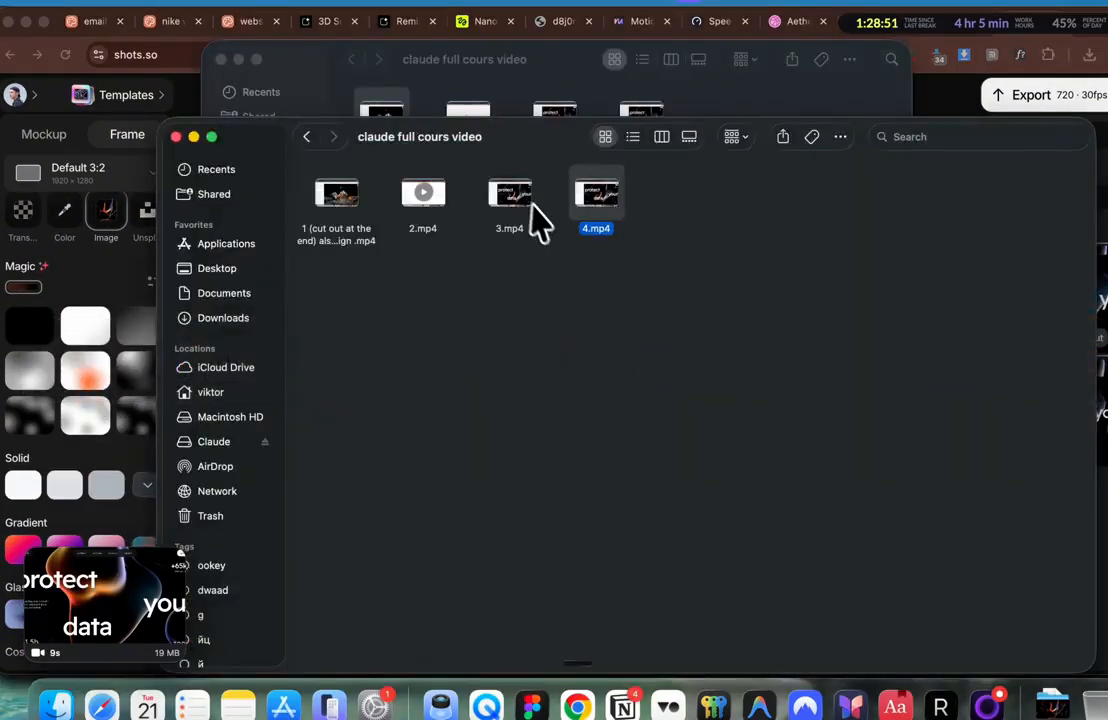
click(218, 297)
click(218, 318)
scroll(539, 359, down, 3)
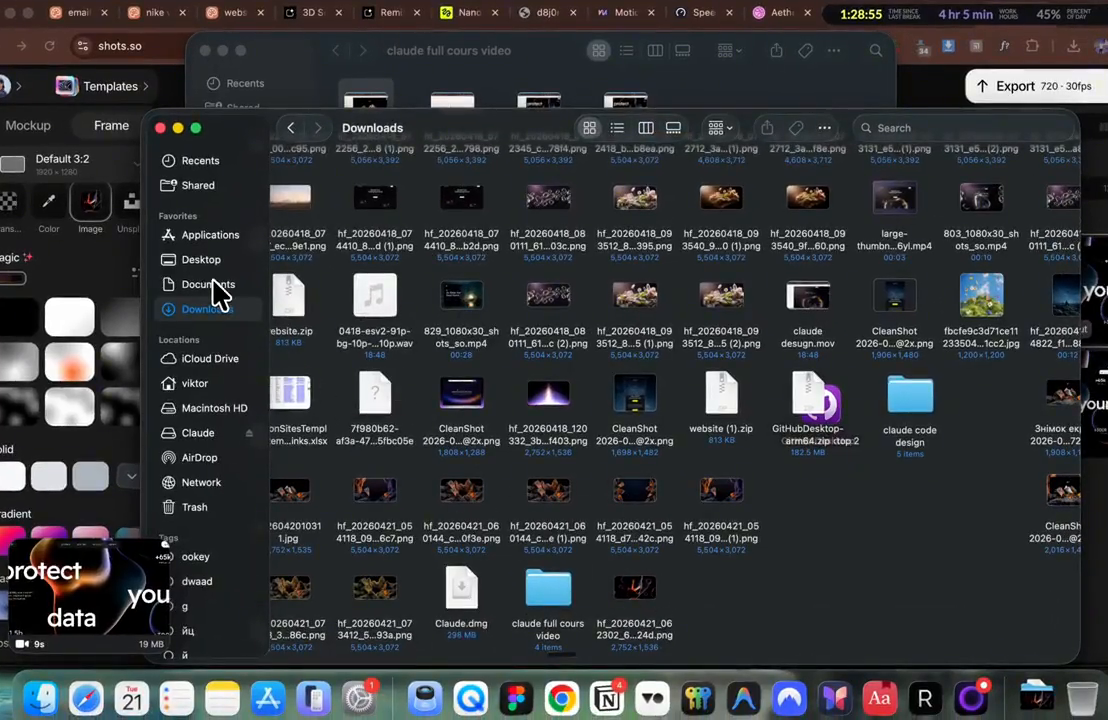
click(218, 288)
drag(812, 287, 265, 251)
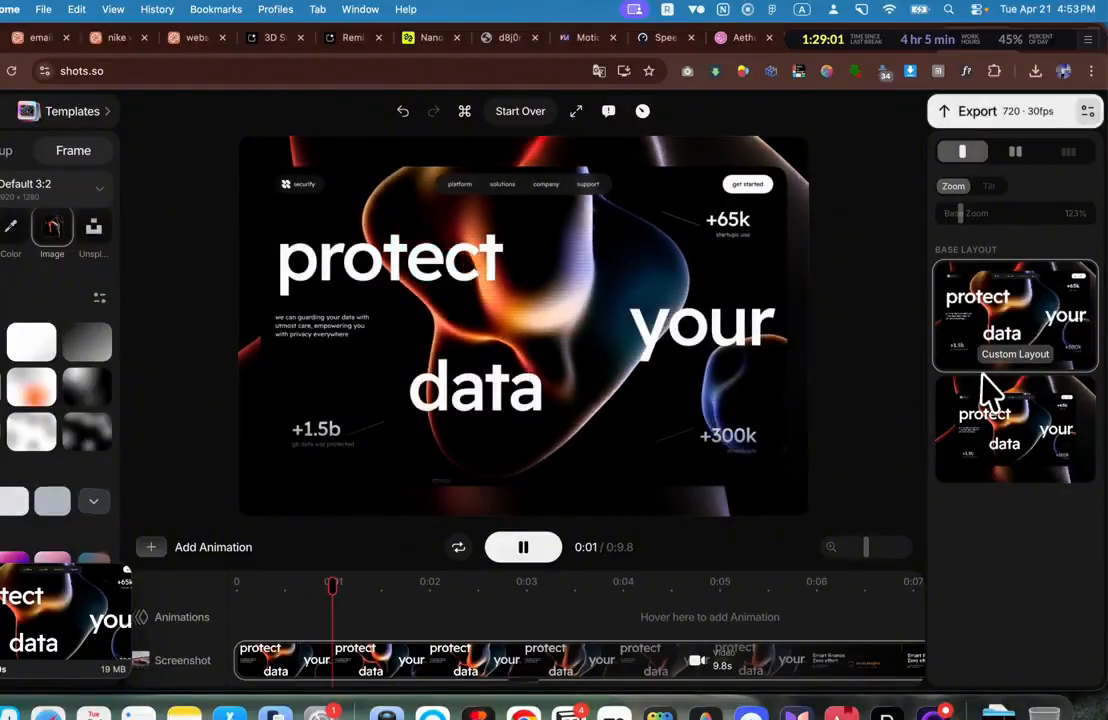
click(1087, 112)
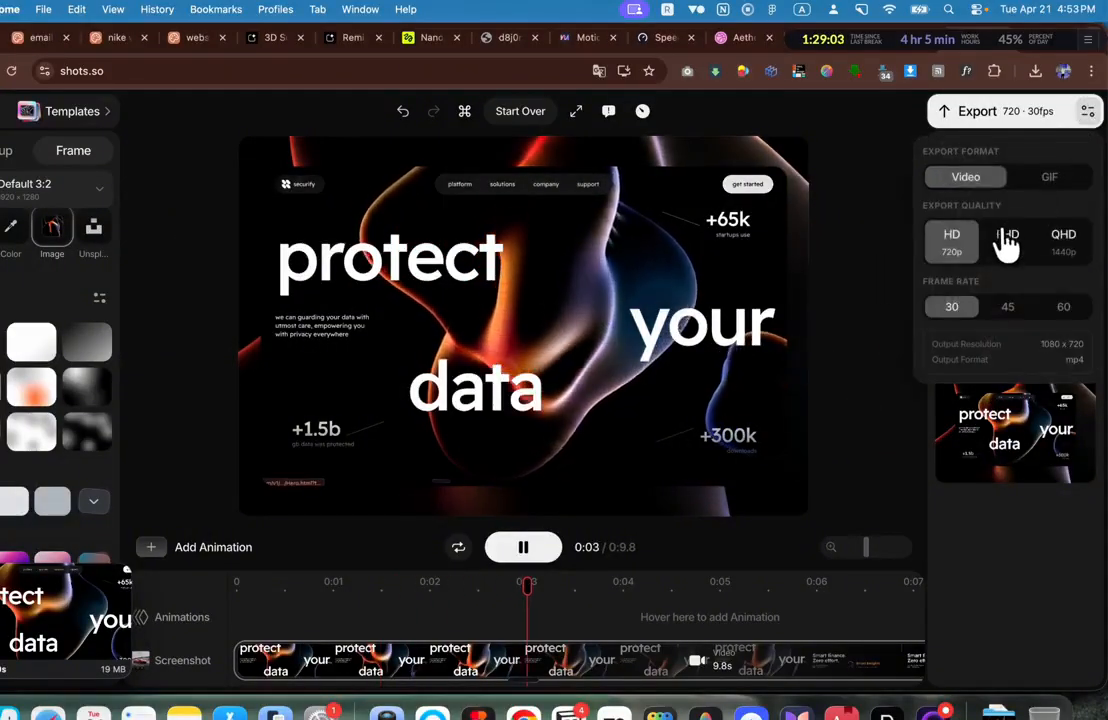
click(1006, 240)
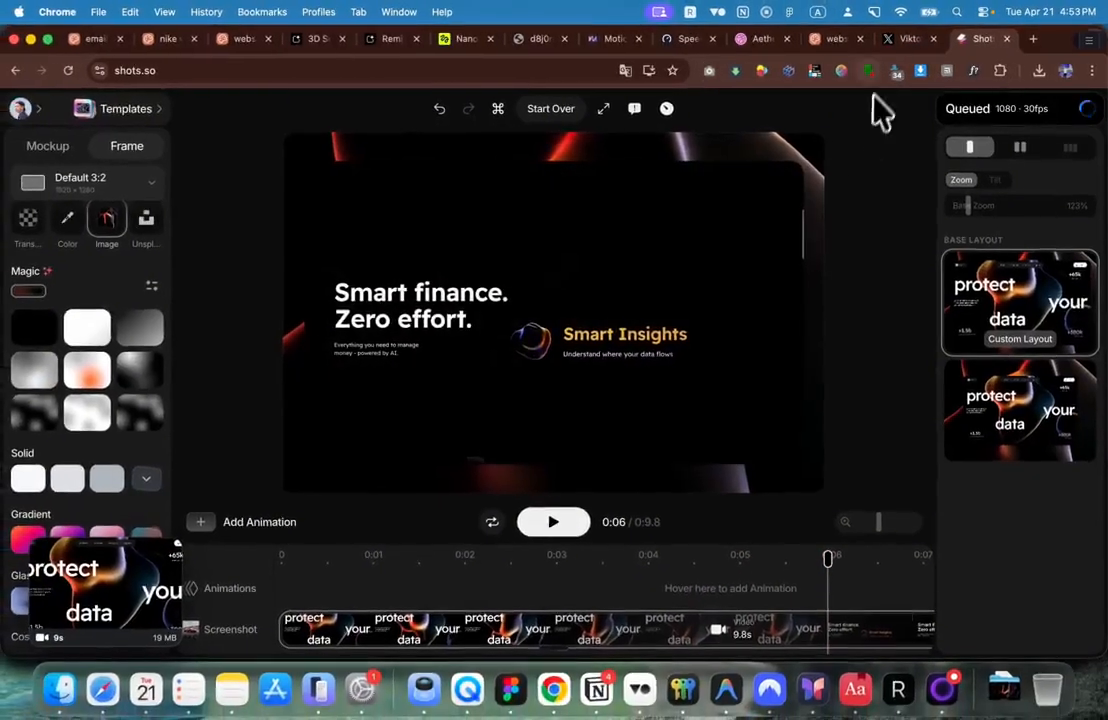
Step: Copy the 'Nano Banana + VEO 3 + Lovable Prompt below ↓' post text into a new post
click(914, 40)
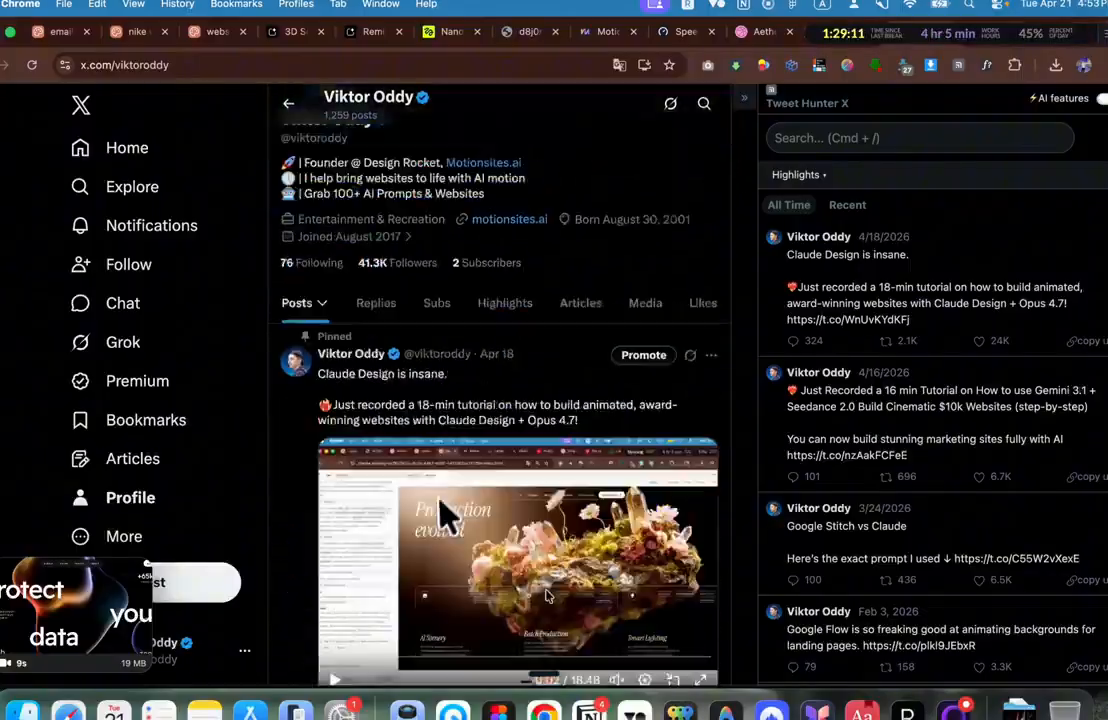
scroll(443, 512, down, 5)
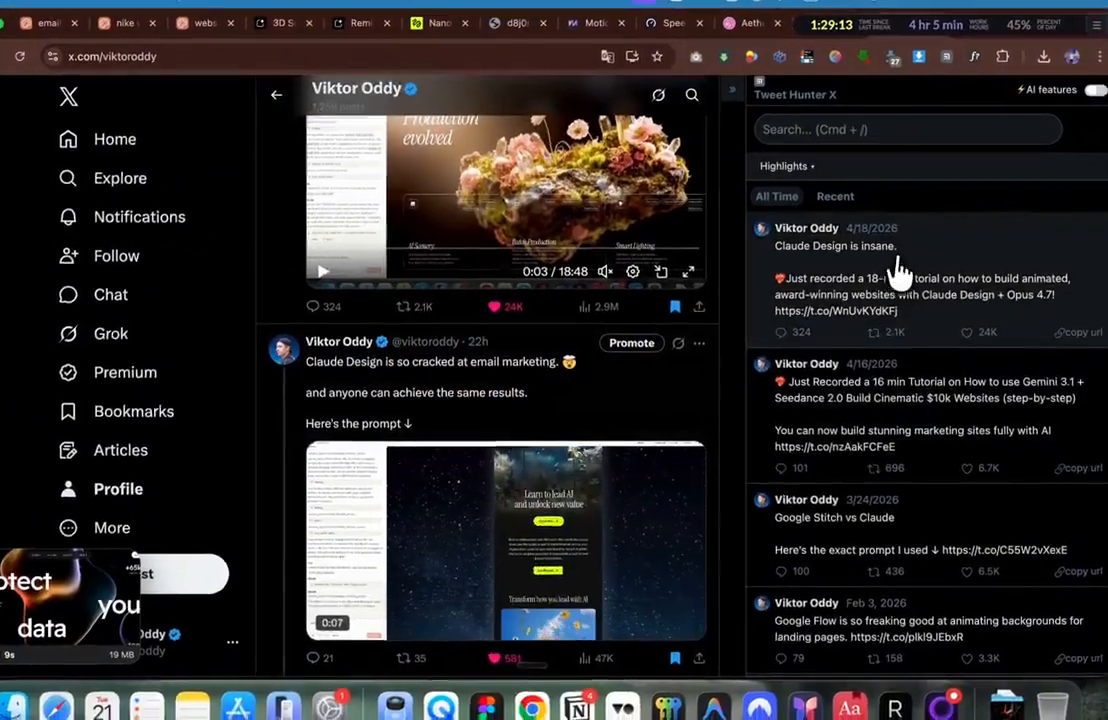
drag(894, 250, 871, 398)
scroll(866, 524, down, 2)
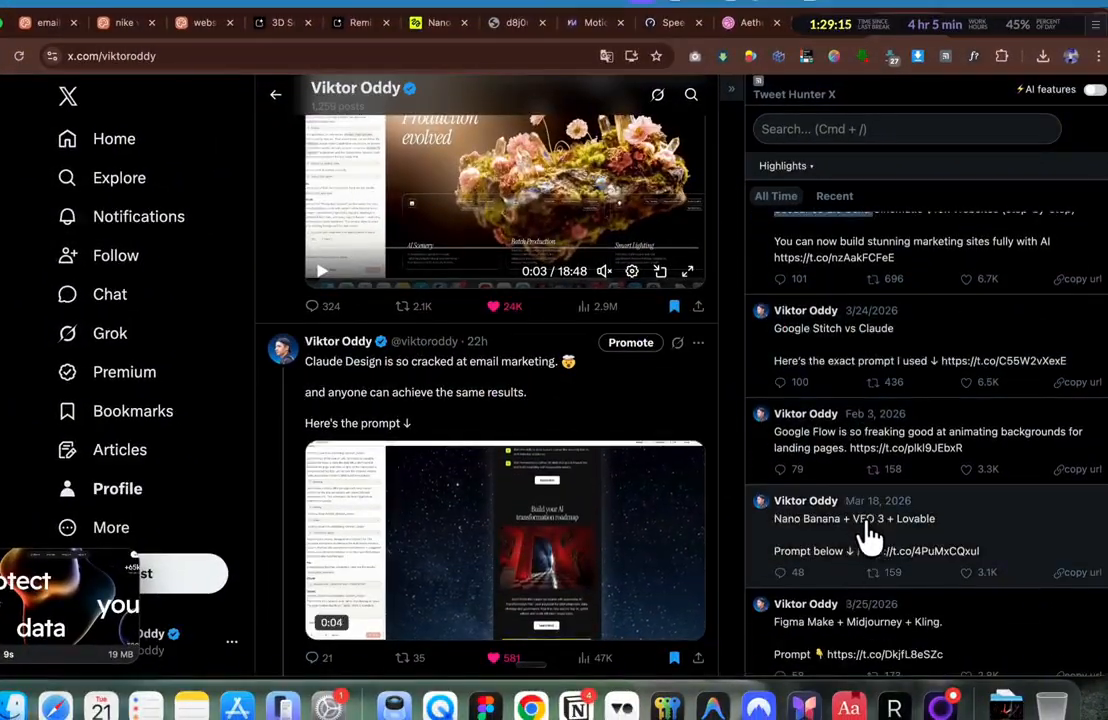
click(877, 541)
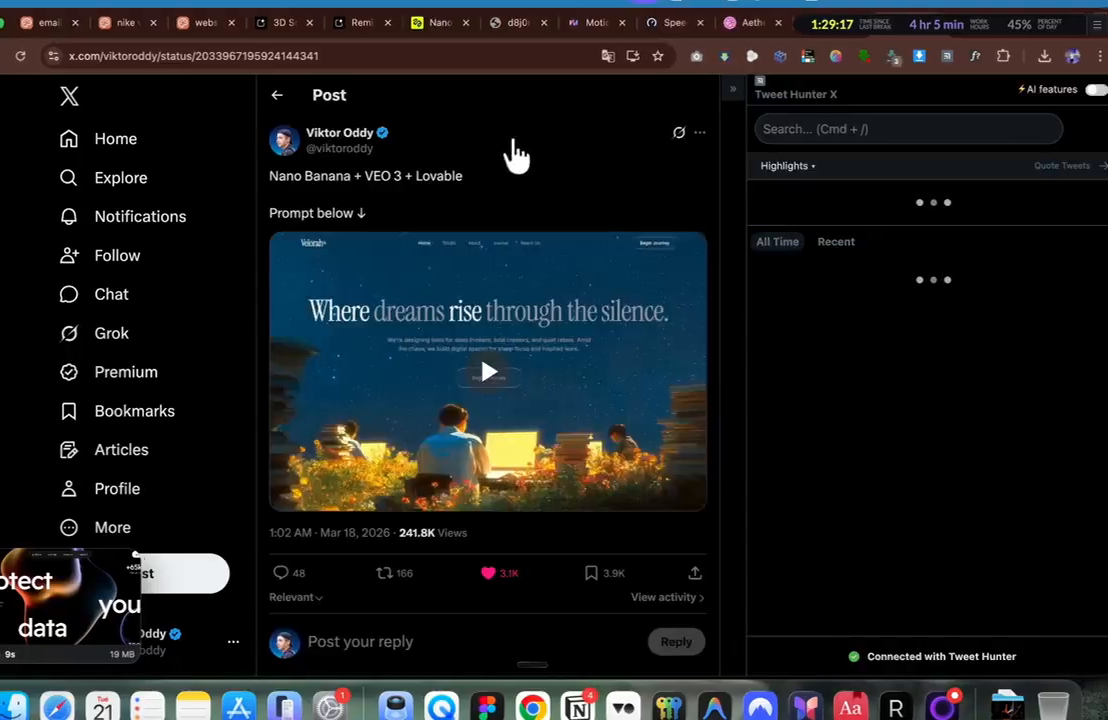
drag(433, 207, 308, 170)
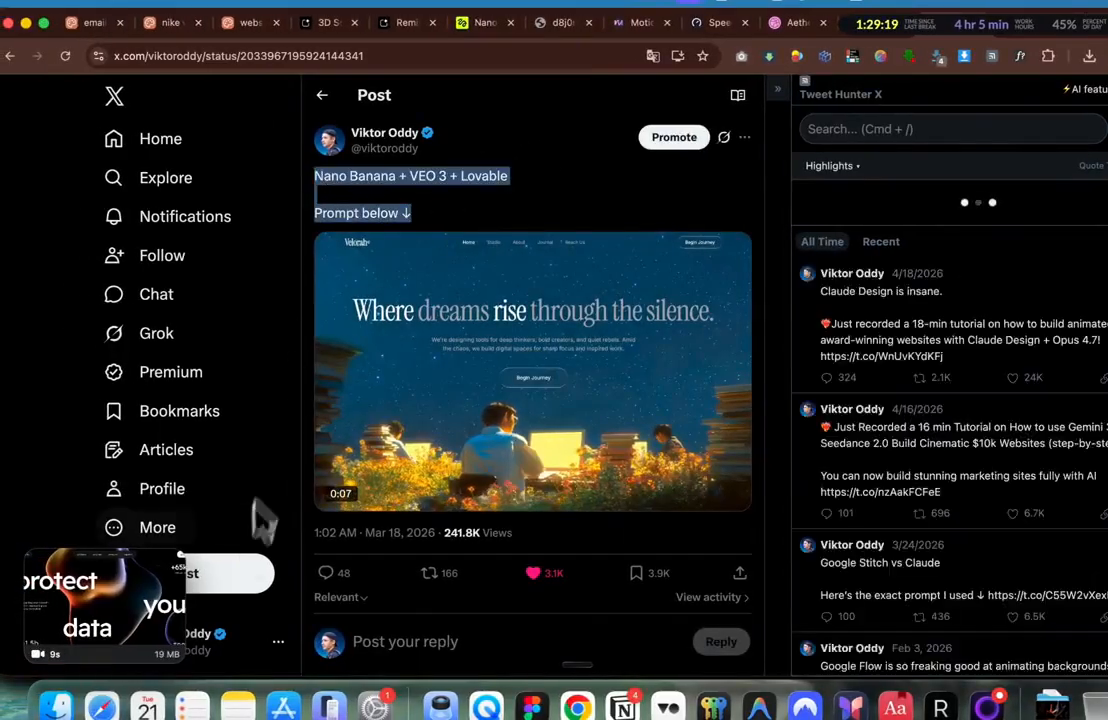
click(240, 575)
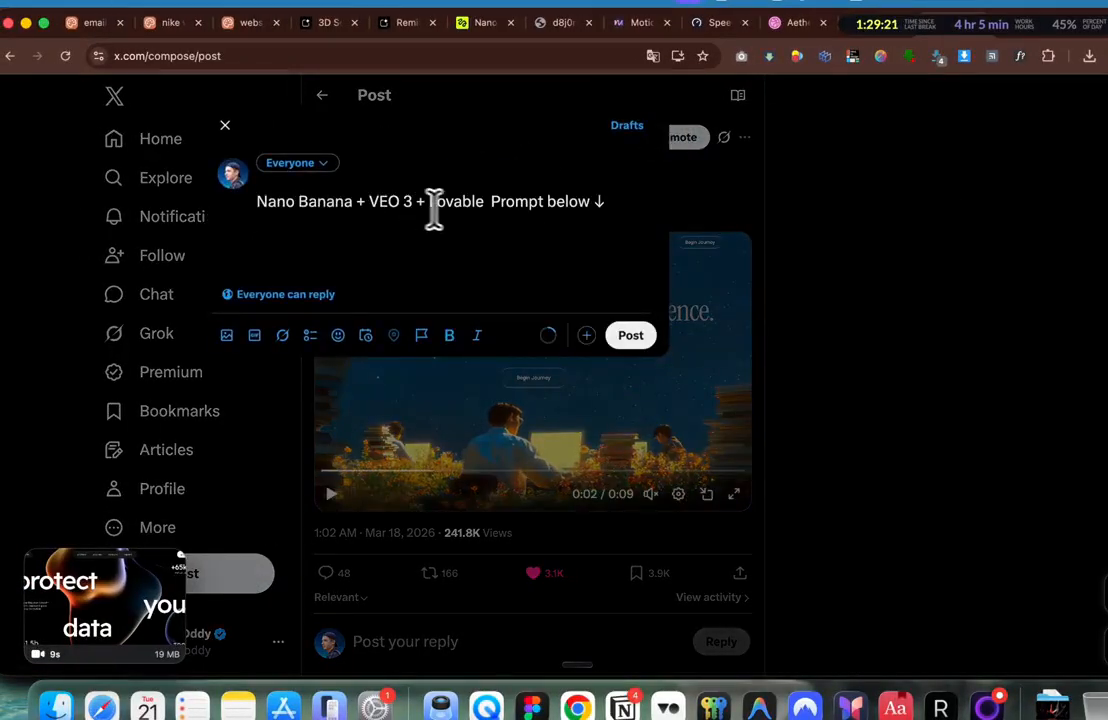
Step: Put 'Prompt below ↓' on its own line and change the title to 'Claude Design + Kling 3.0'
key(Return)
key(Return)
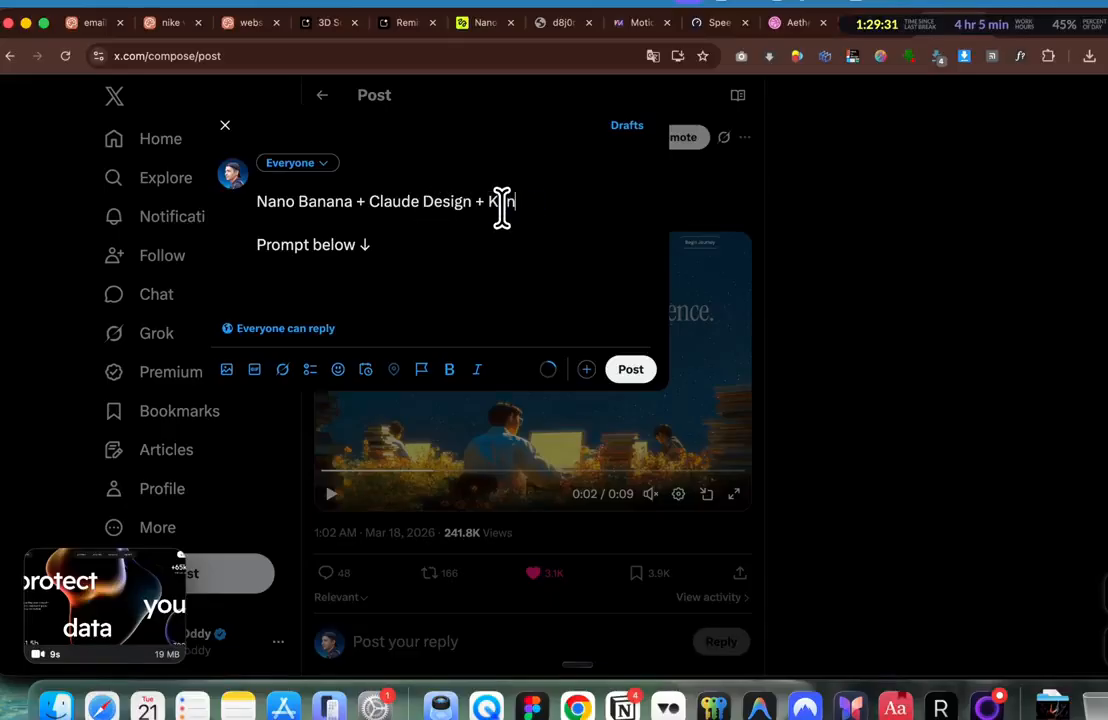
text(.0)
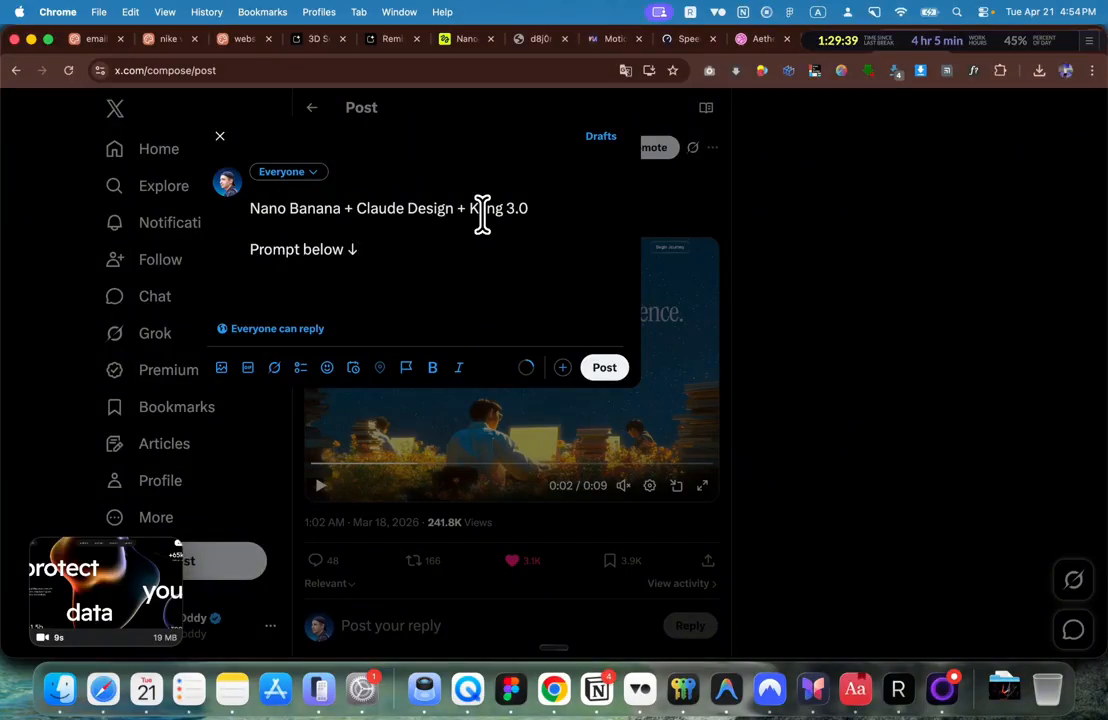
key(Return)
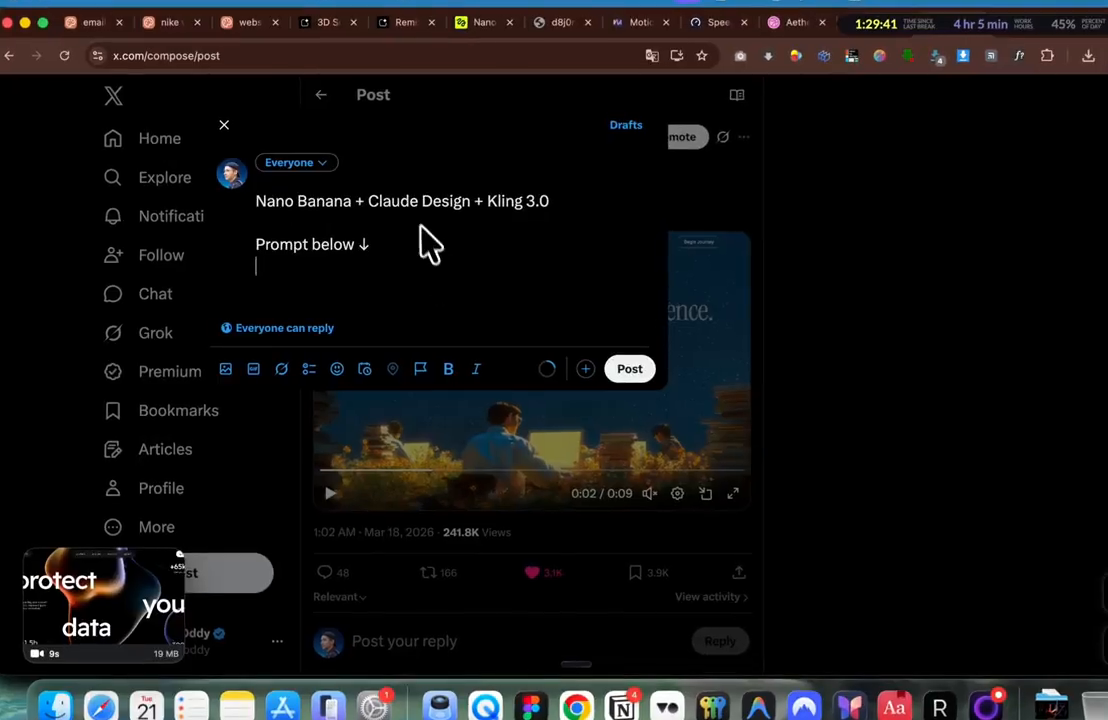
Step: Attach the protect-your-data screen recording to the post, then close the draft
mouse_move(389, 298)
mouse_down()
mouse_move(339, 260)
mouse_move(383, 245)
mouse_move(402, 300)
mouse_up()
scroll(385, 430, down, 1)
scroll(376, 437, up, 1)
scroll(376, 432, down, 1)
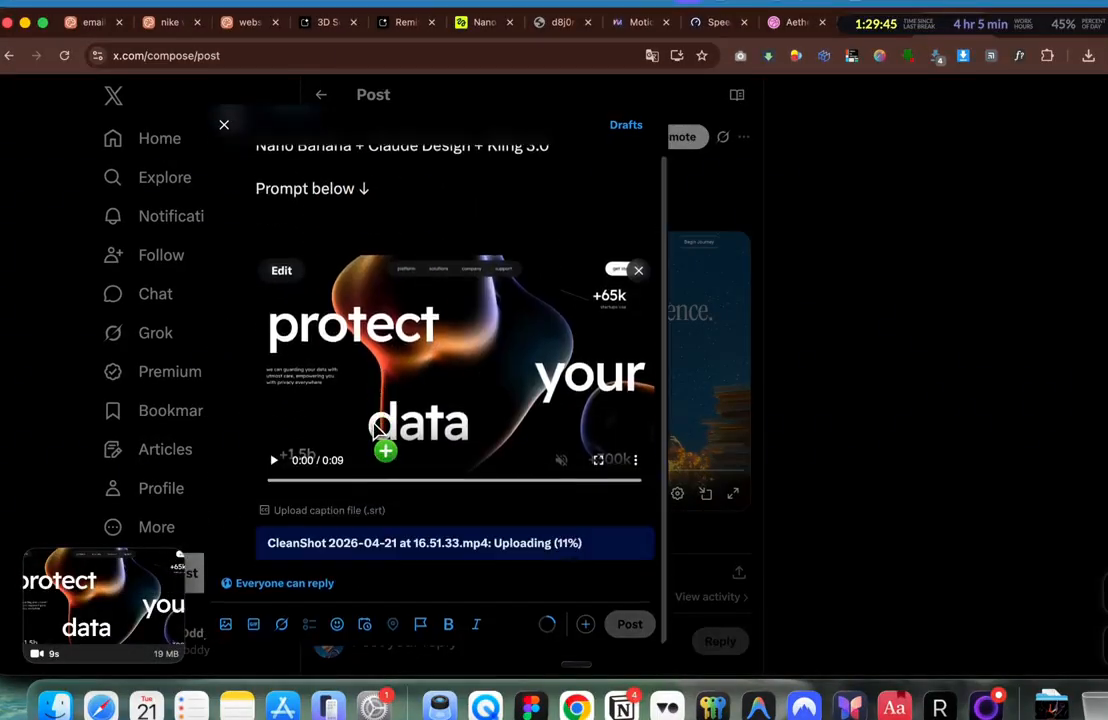
scroll(440, 310, up, 1)
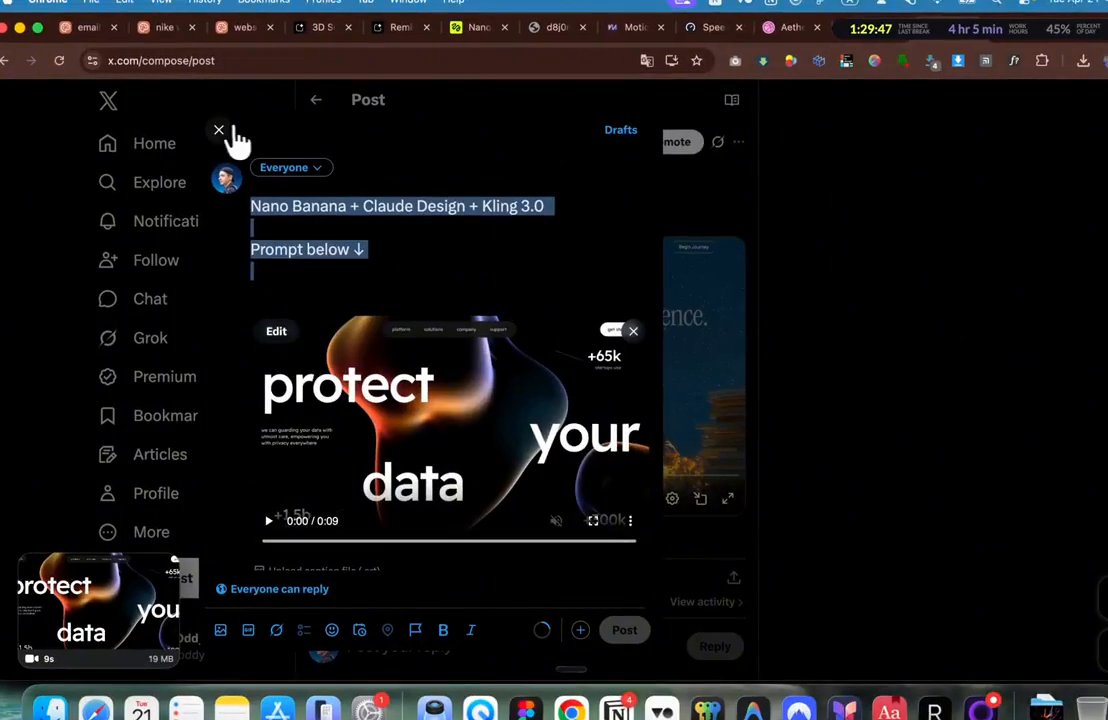
click(221, 128)
click(530, 450)
scroll(548, 465, down, 3)
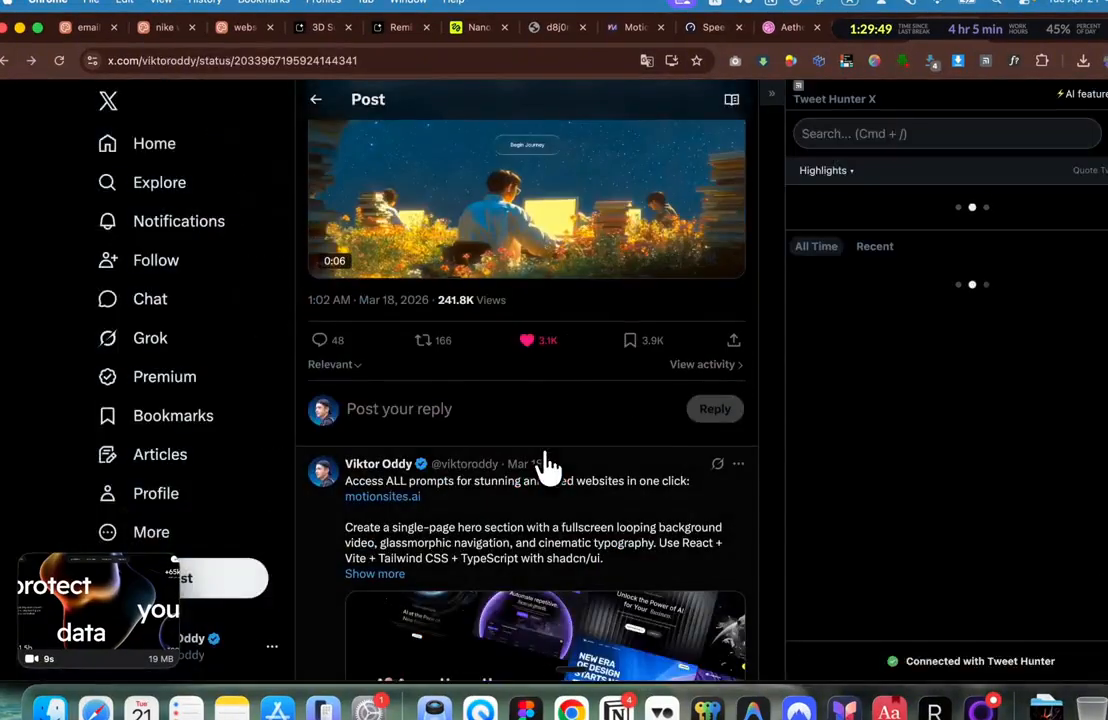
drag(491, 507, 346, 487)
scroll(359, 463, up, 5)
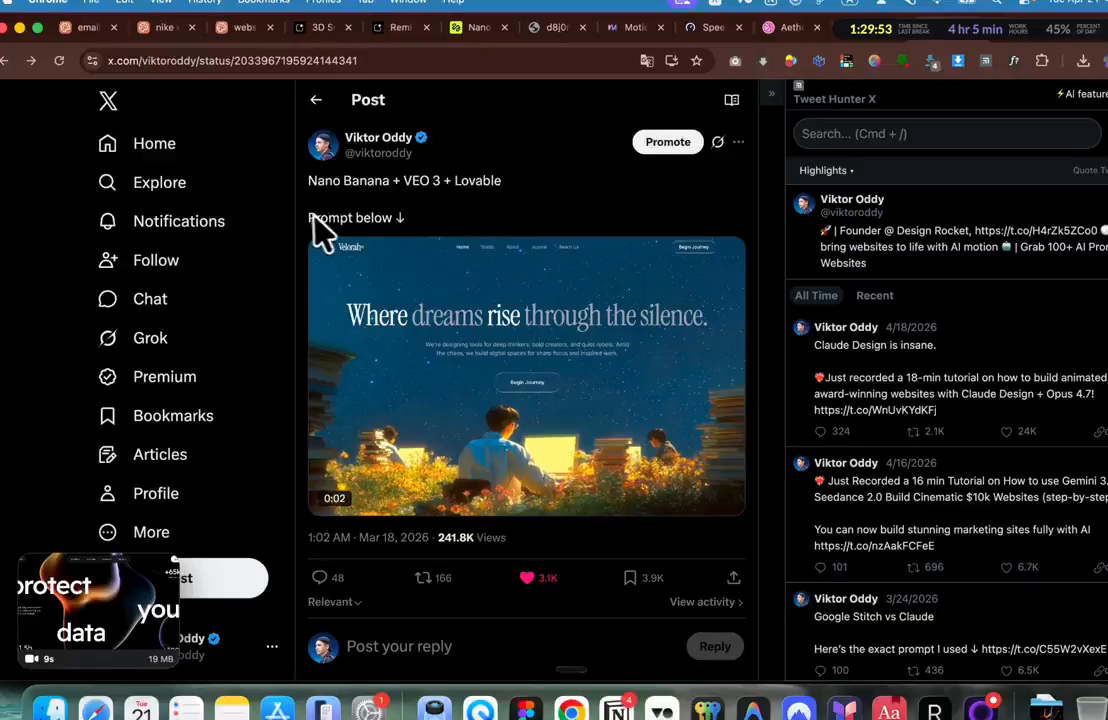
scroll(415, 232, down, 6)
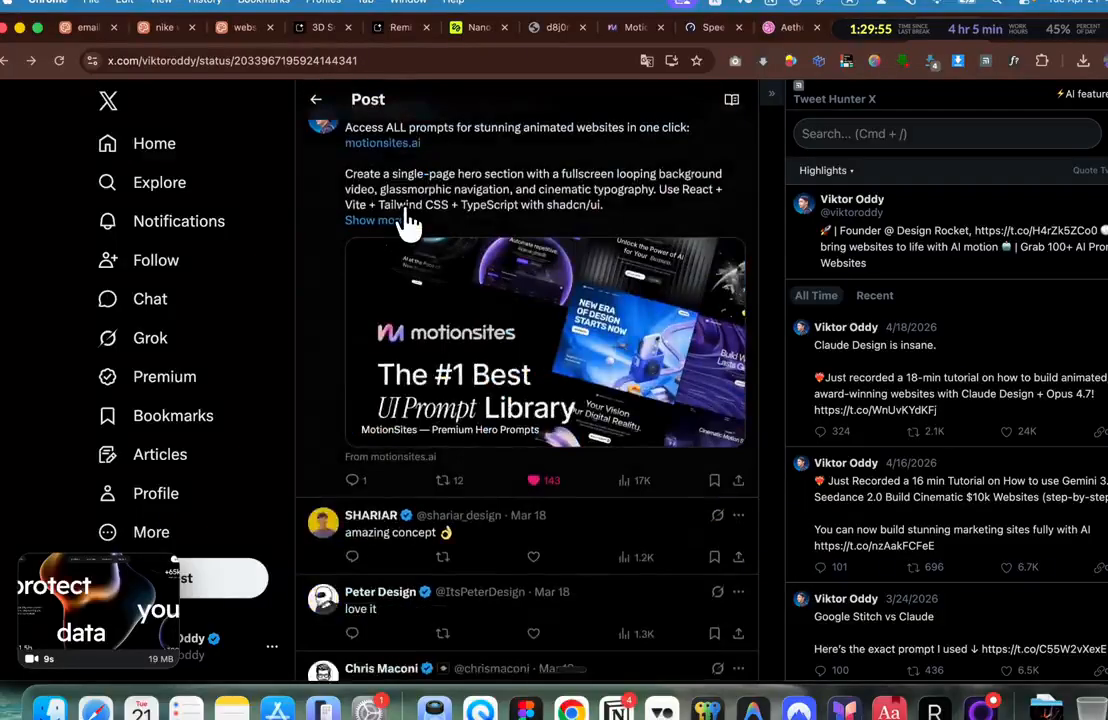
scroll(406, 240, up, 1)
drag(445, 240, 320, 218)
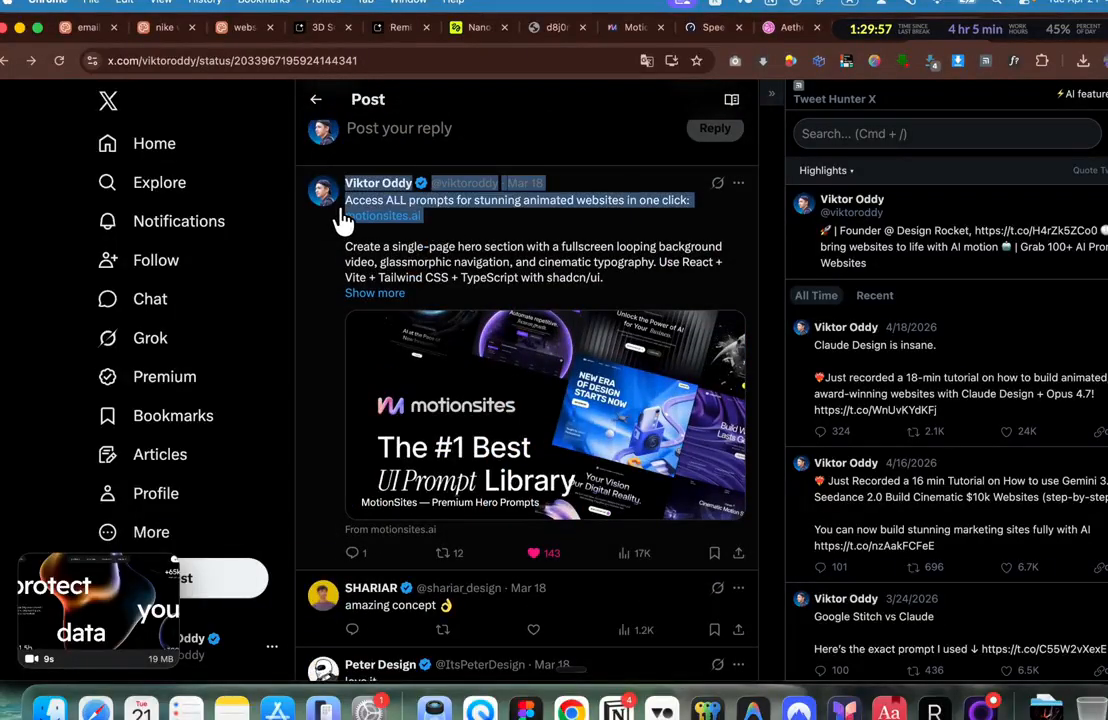
click(372, 293)
scroll(372, 225, down, 3)
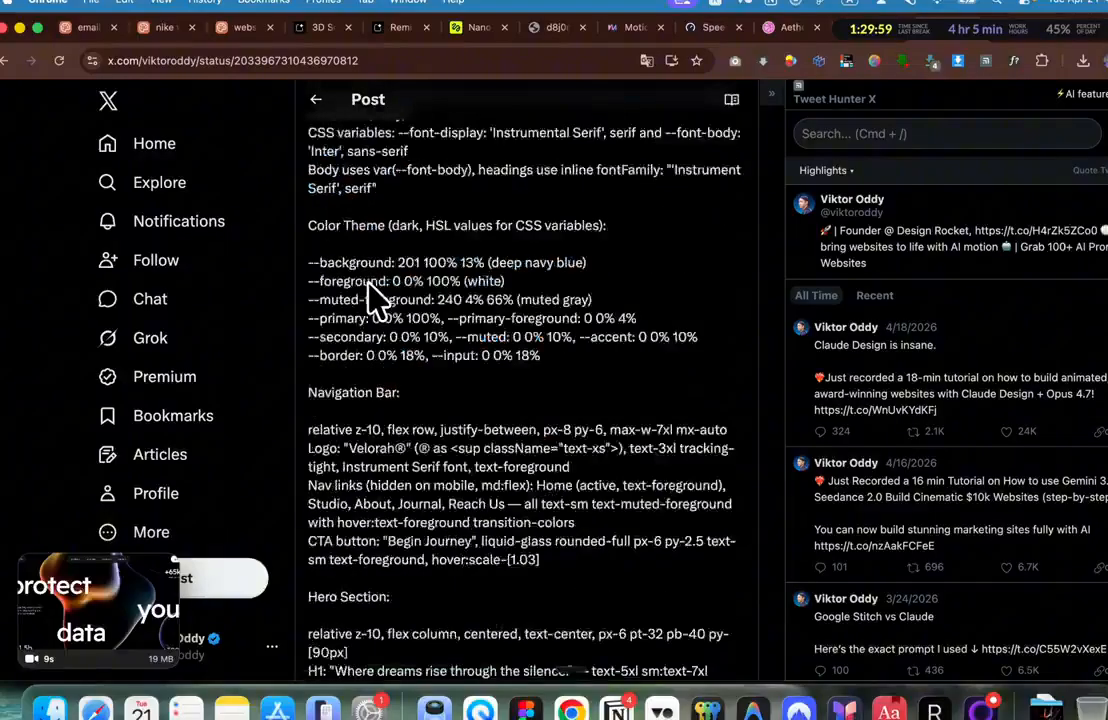
scroll(372, 290, up, 5)
scroll(368, 290, up, 2)
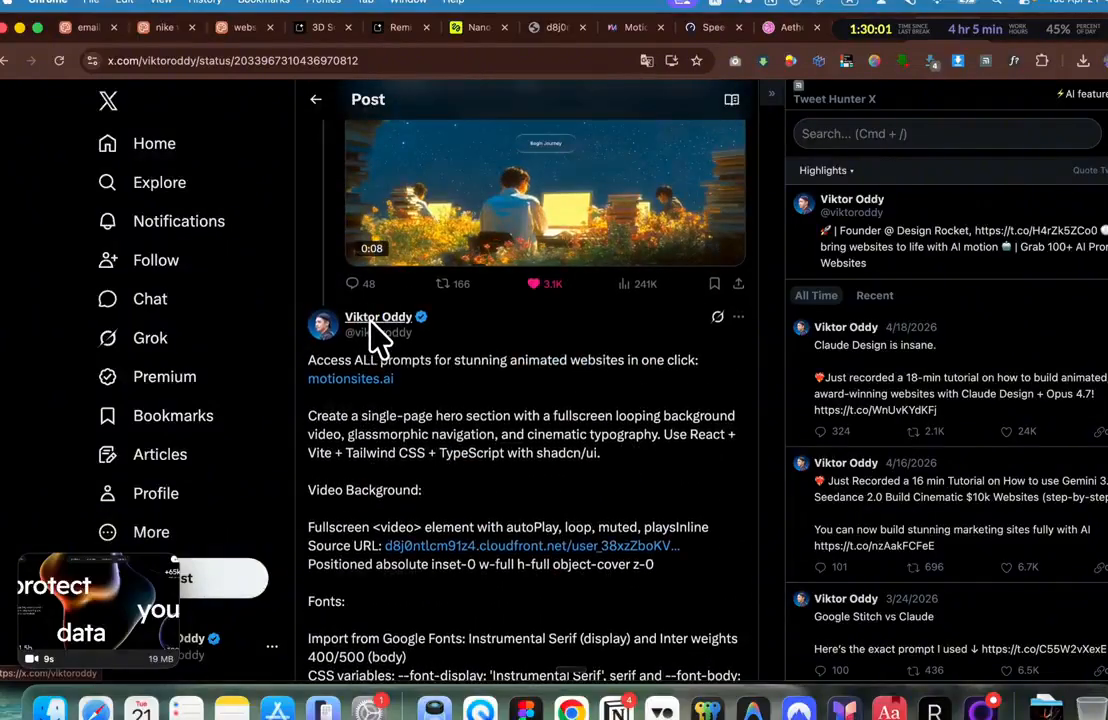
mouse_move(378, 332)
drag(450, 385, 306, 368)
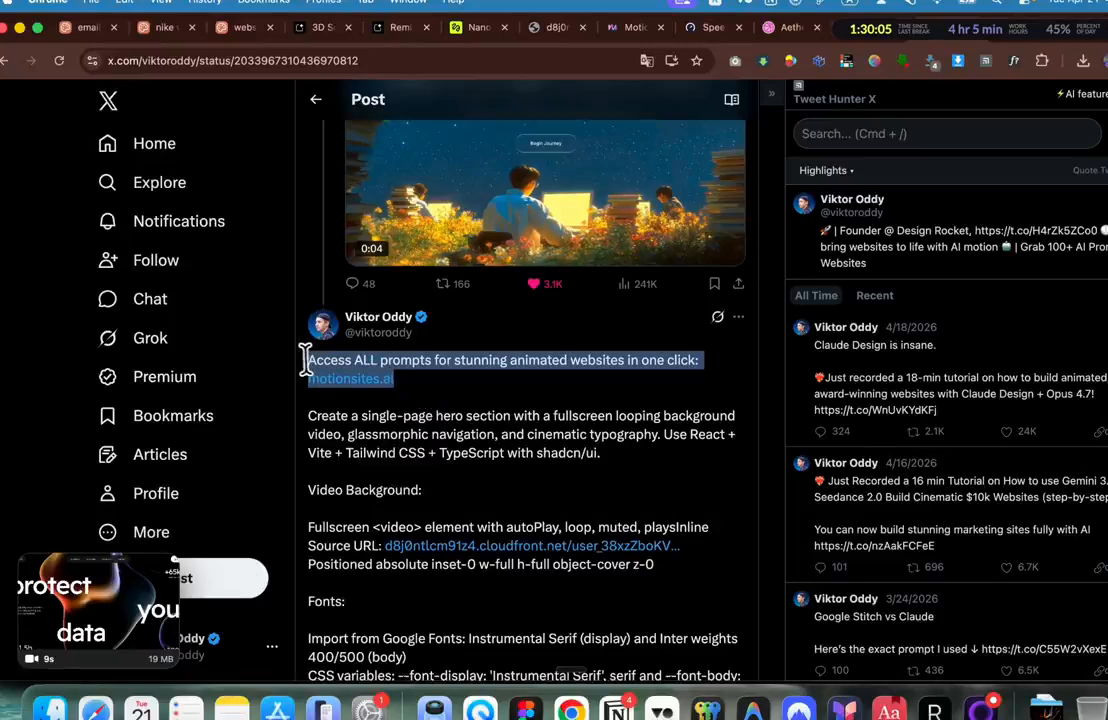
scroll(307, 359, up, 3)
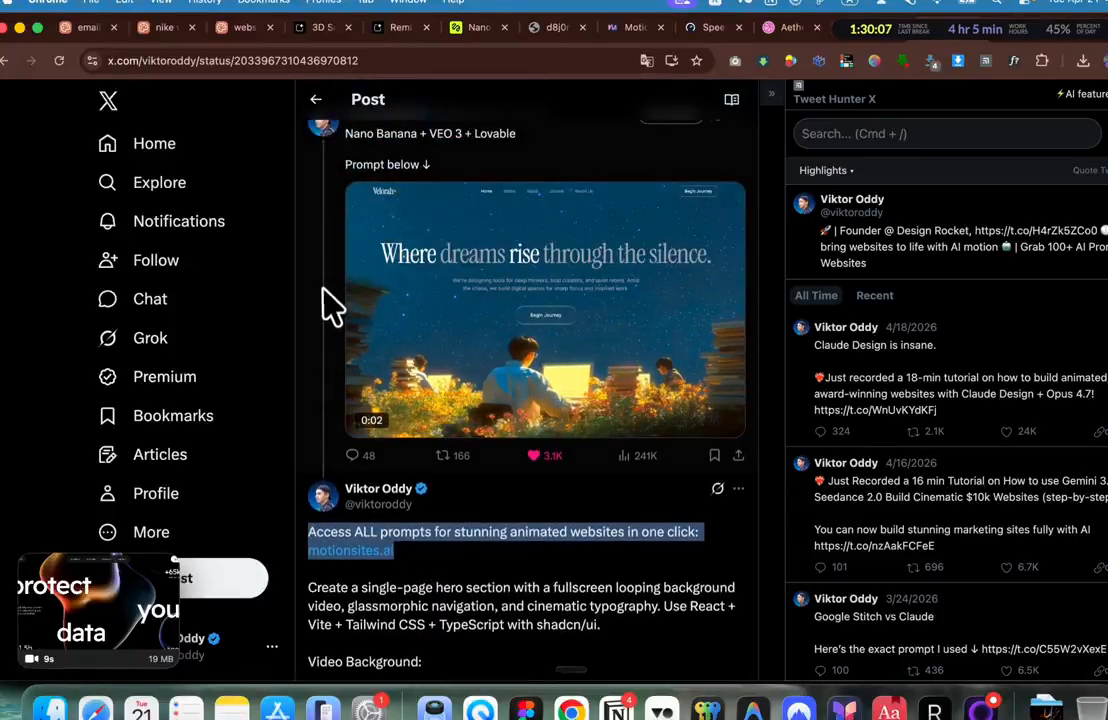
scroll(324, 285, up, 1)
scroll(324, 280, down, 5)
drag(396, 258, 308, 238)
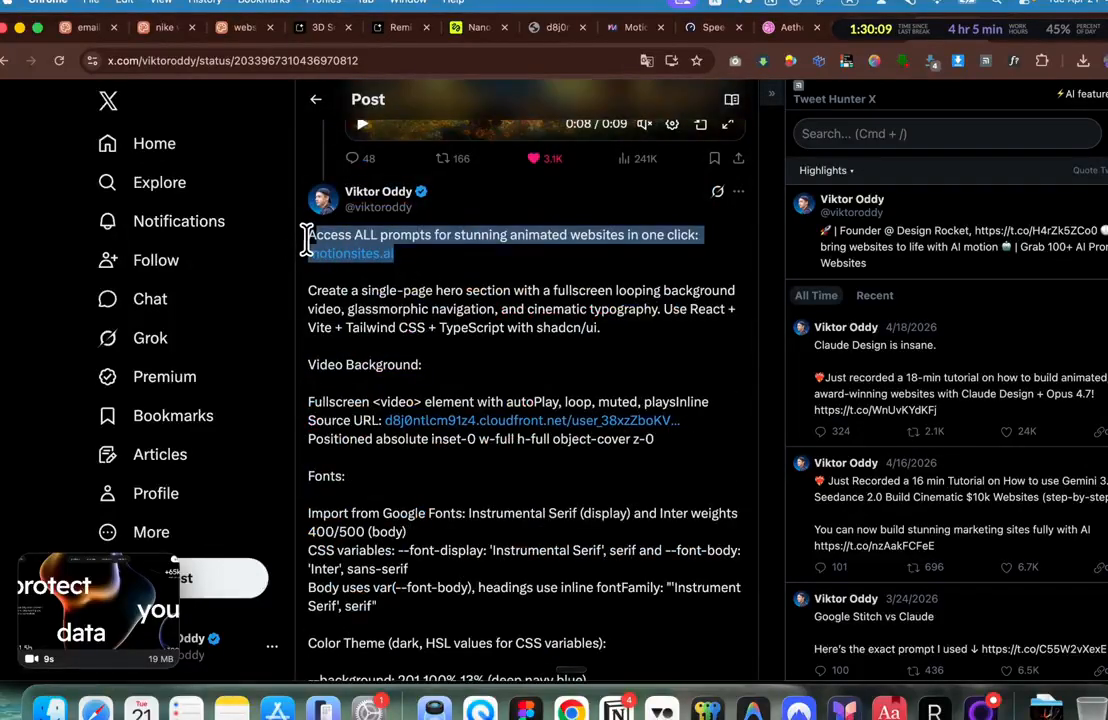
scroll(316, 255, up, 3)
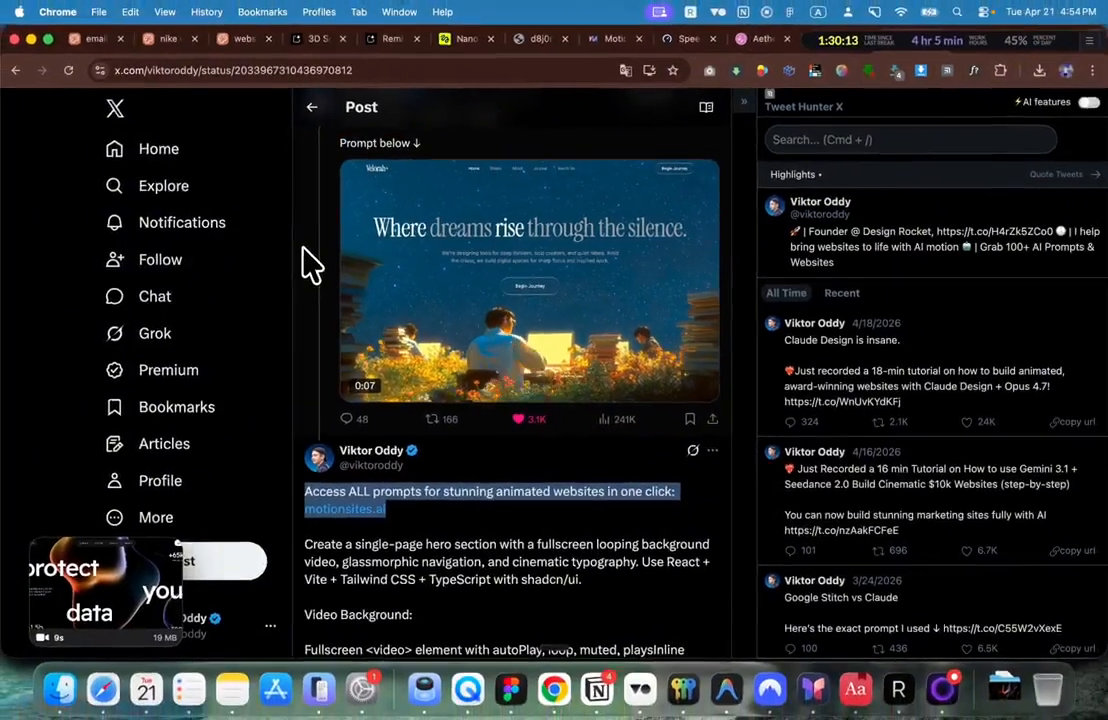
scroll(308, 272, down, 2)
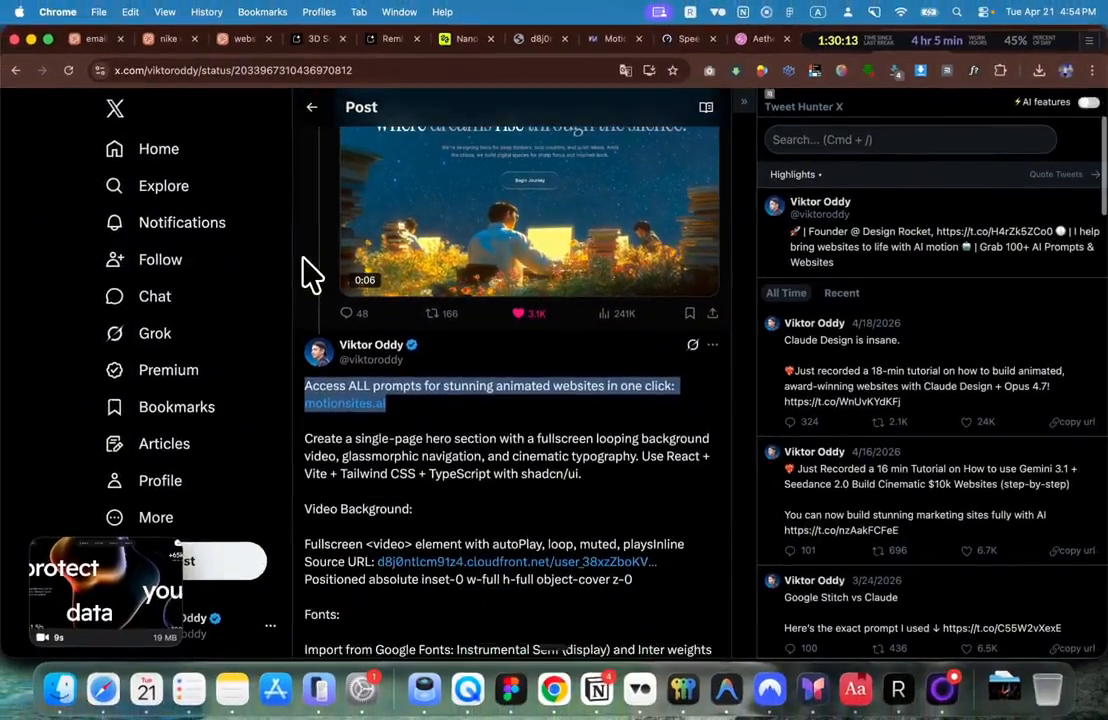
scroll(308, 272, up, 2)
scroll(408, 205, up, 1)
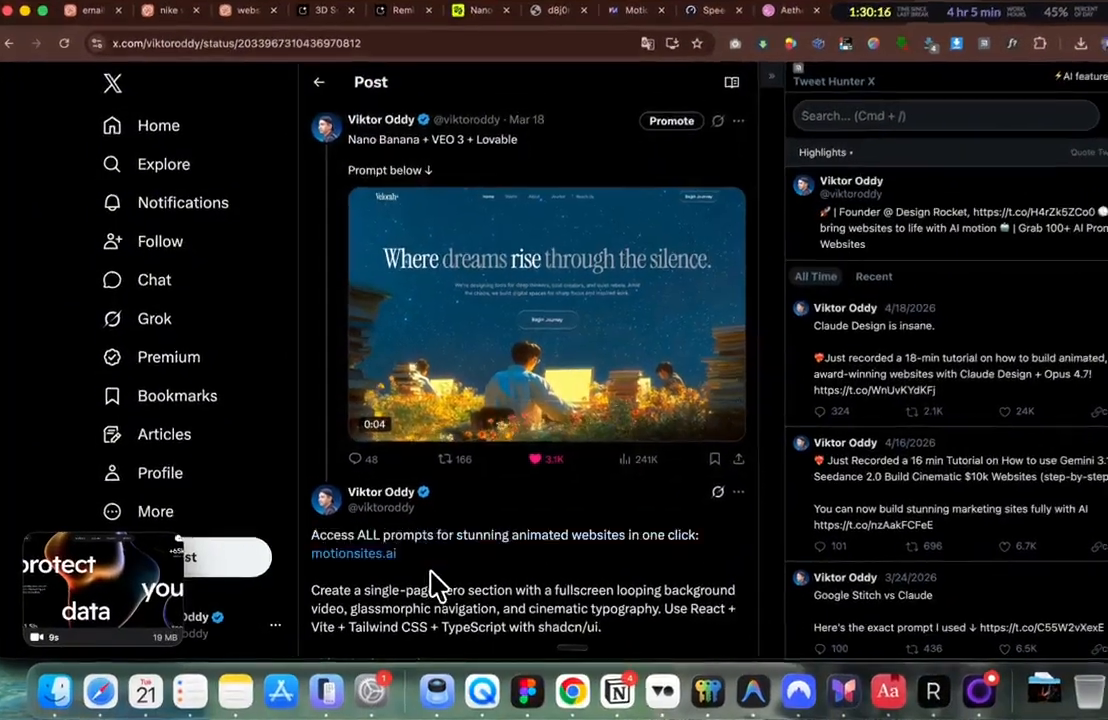
drag(398, 553, 309, 533)
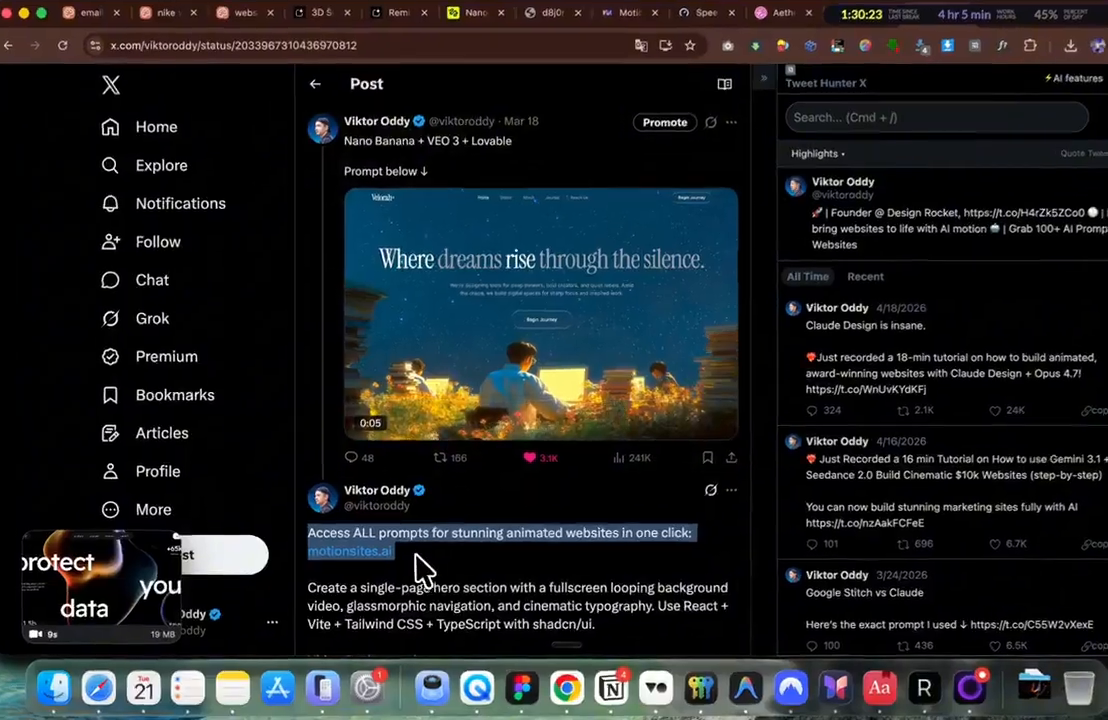
scroll(377, 537, down, 10)
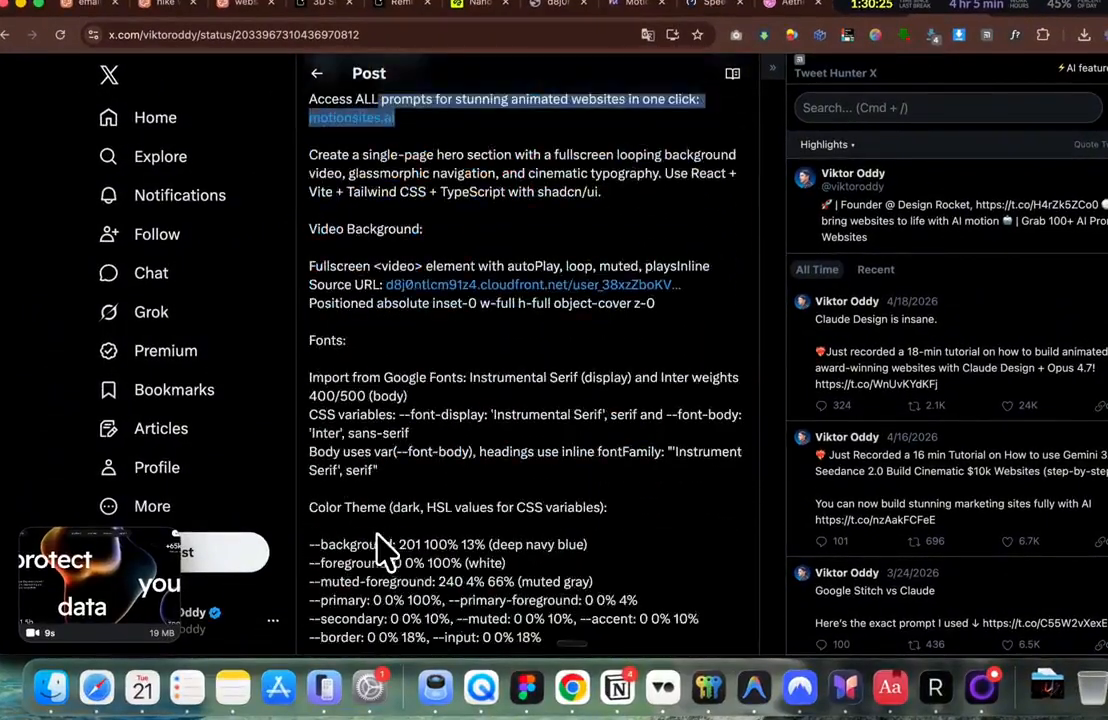
scroll(398, 577, down, 15)
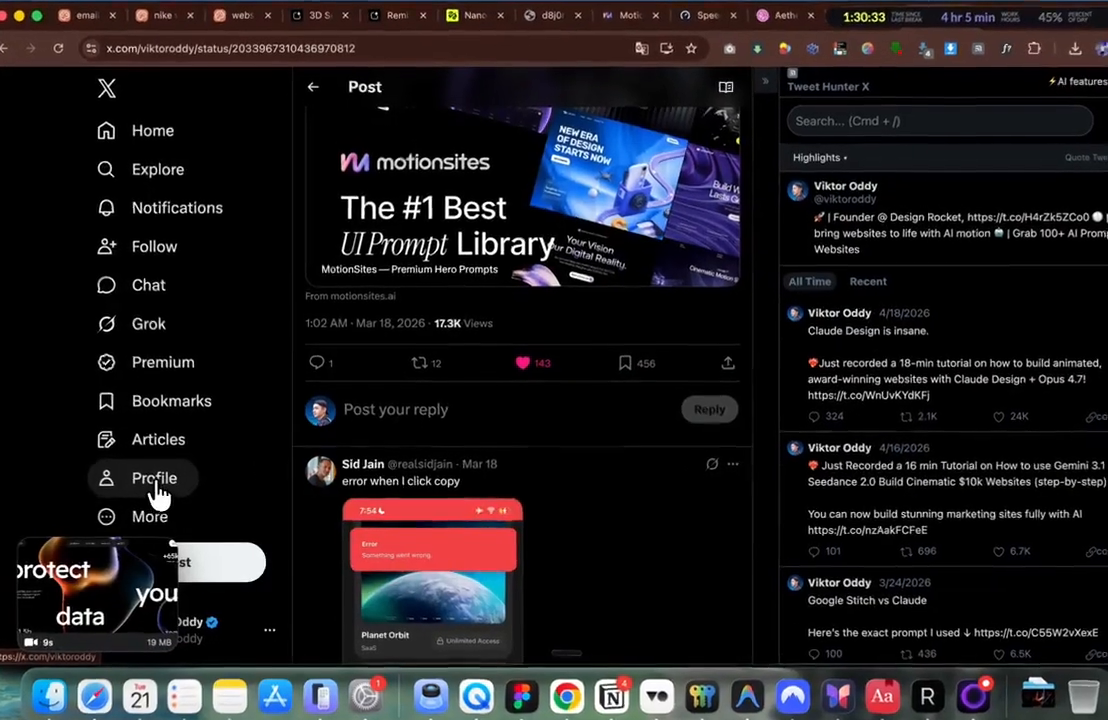
Step: Open the author's profile and the Google Stitch vs Claude post
click(162, 484)
scroll(790, 420, down, 1)
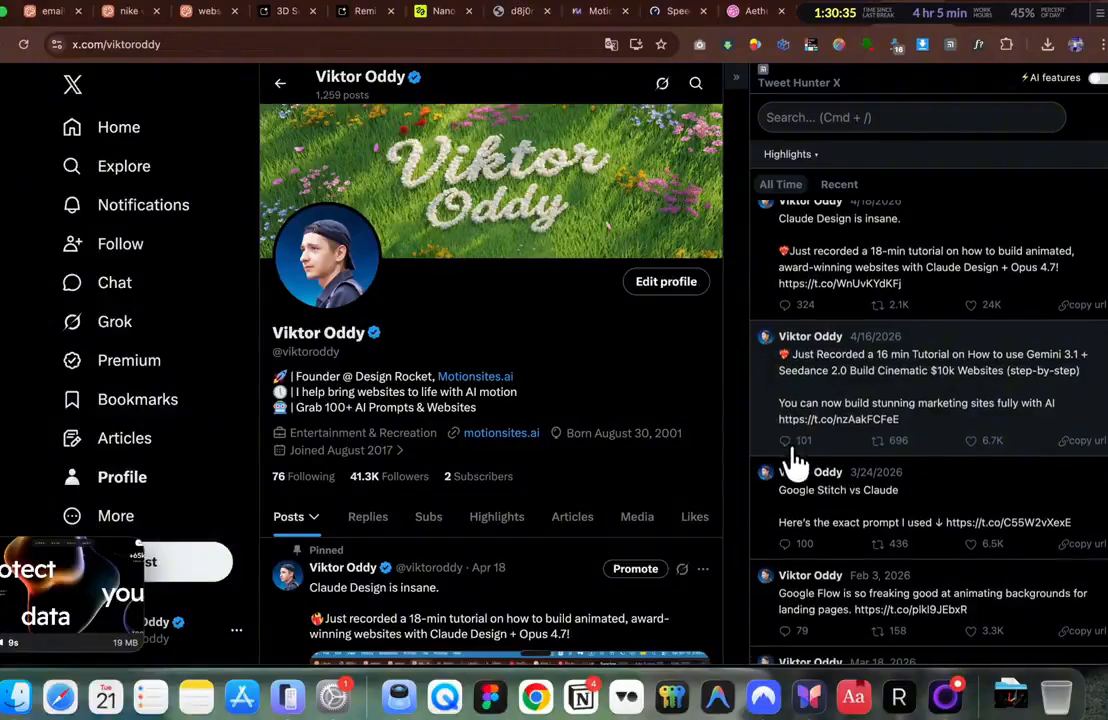
click(835, 512)
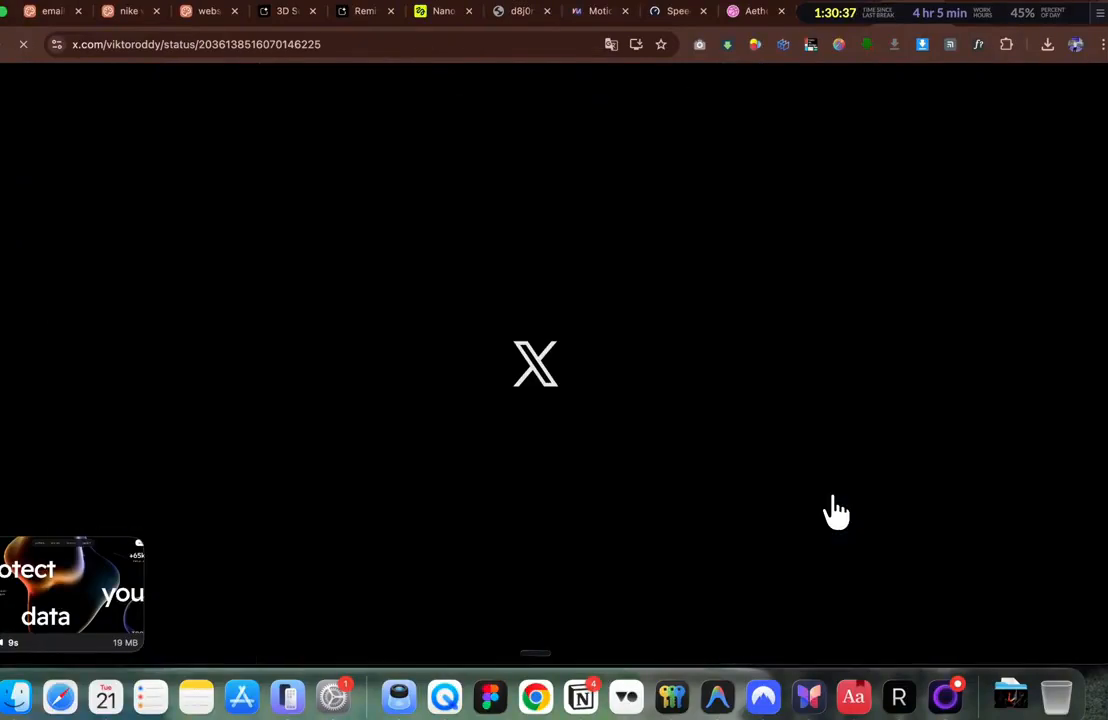
scroll(597, 420, down, 1)
scroll(597, 420, down, 5)
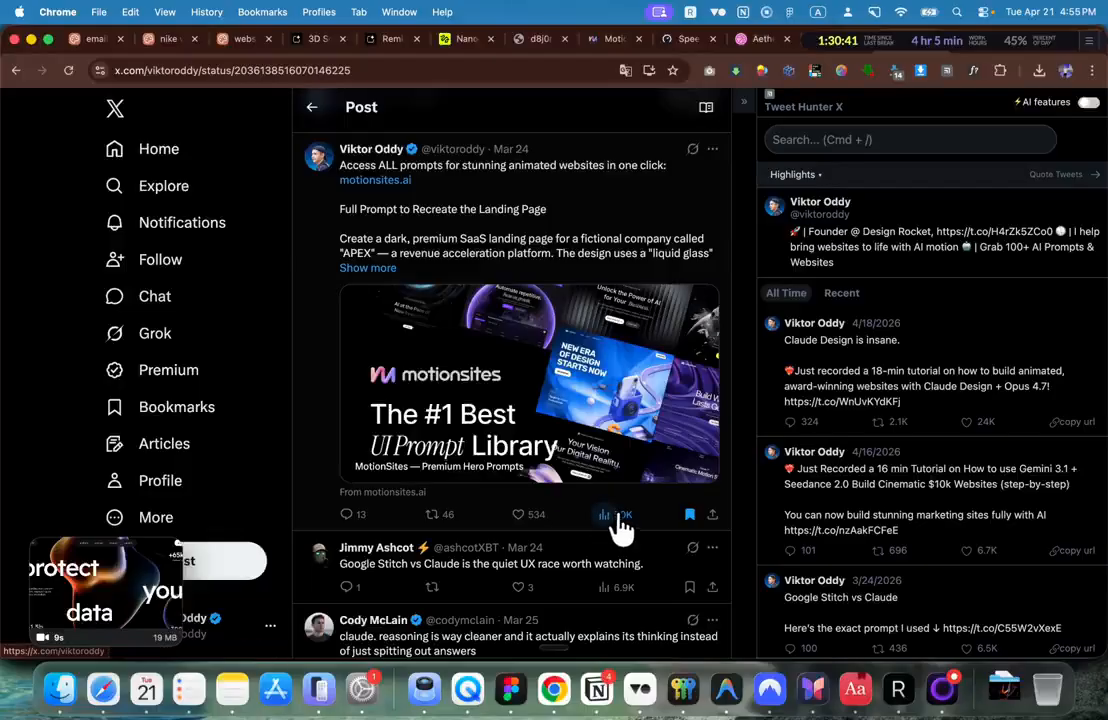
Step: Return to the profile, select the prompt reply's opening lines, and close the video to the media grid
key(super+[)
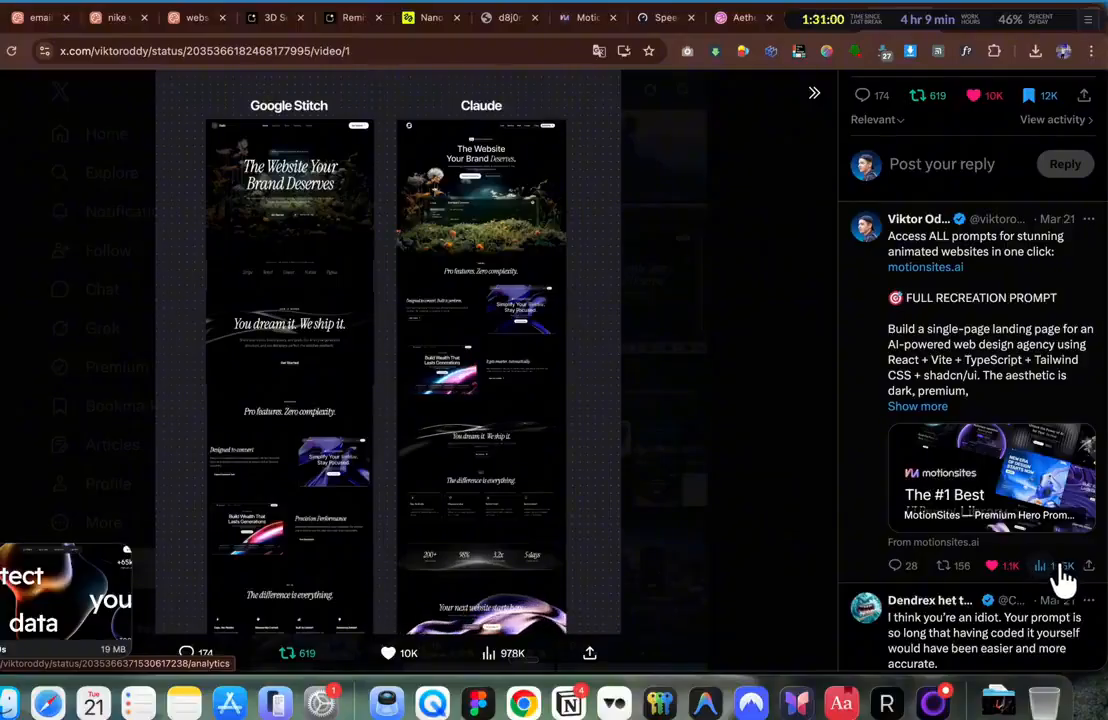
scroll(1030, 470, up, 2)
scroll(1000, 400, down, 1)
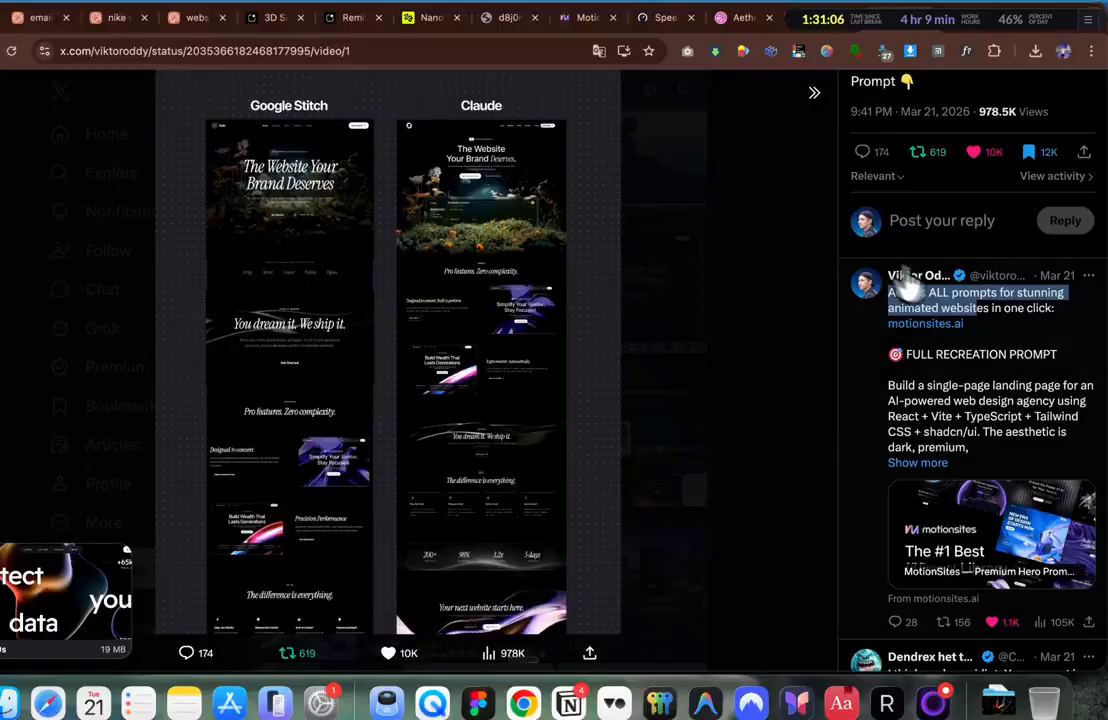
drag(1000, 340, 884, 288)
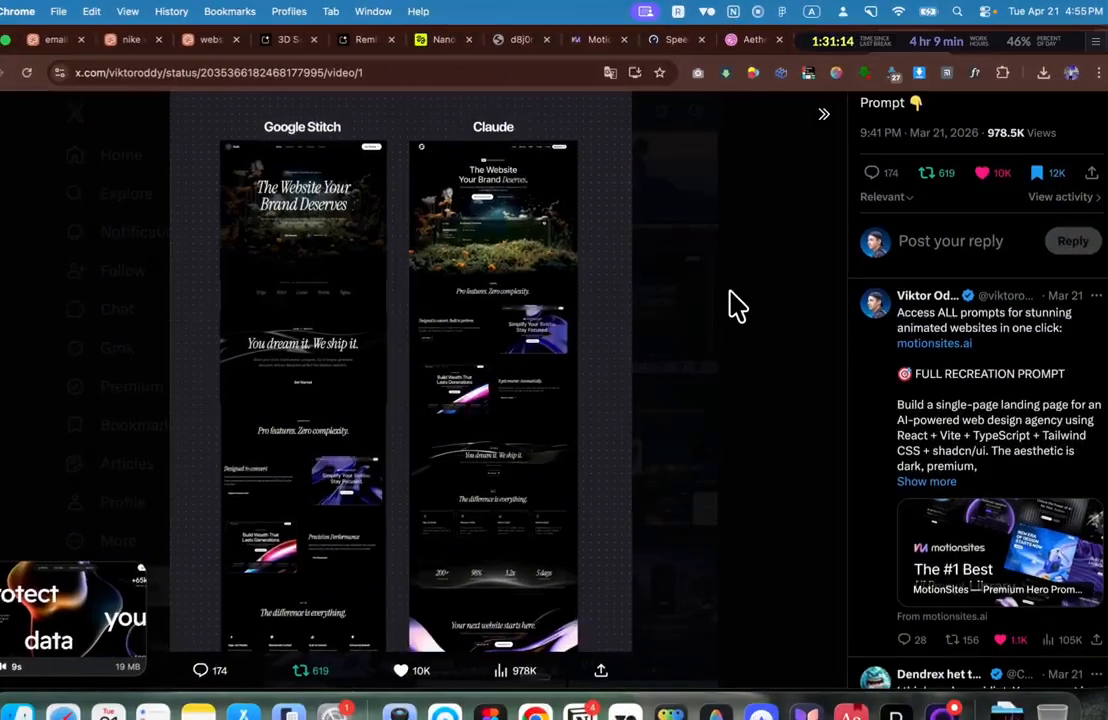
click(735, 304)
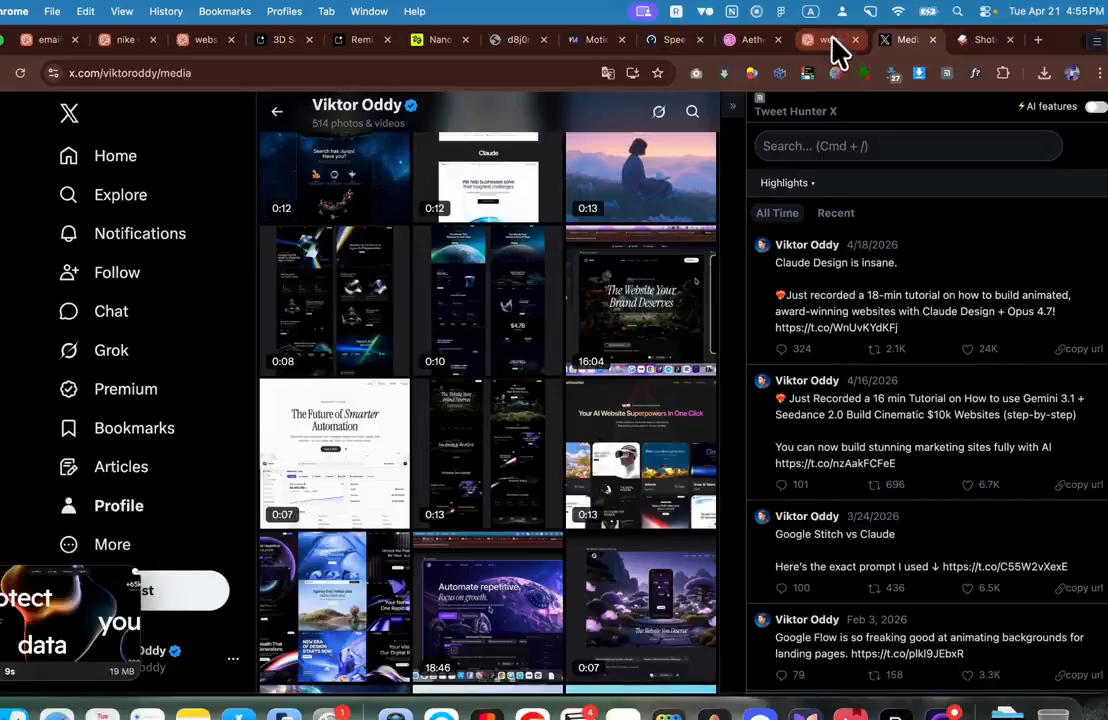
Step: Glance at the Claude Design hero page, then return to X and scroll up through the author's media grid
click(830, 40)
scroll(688, 309, up, 10)
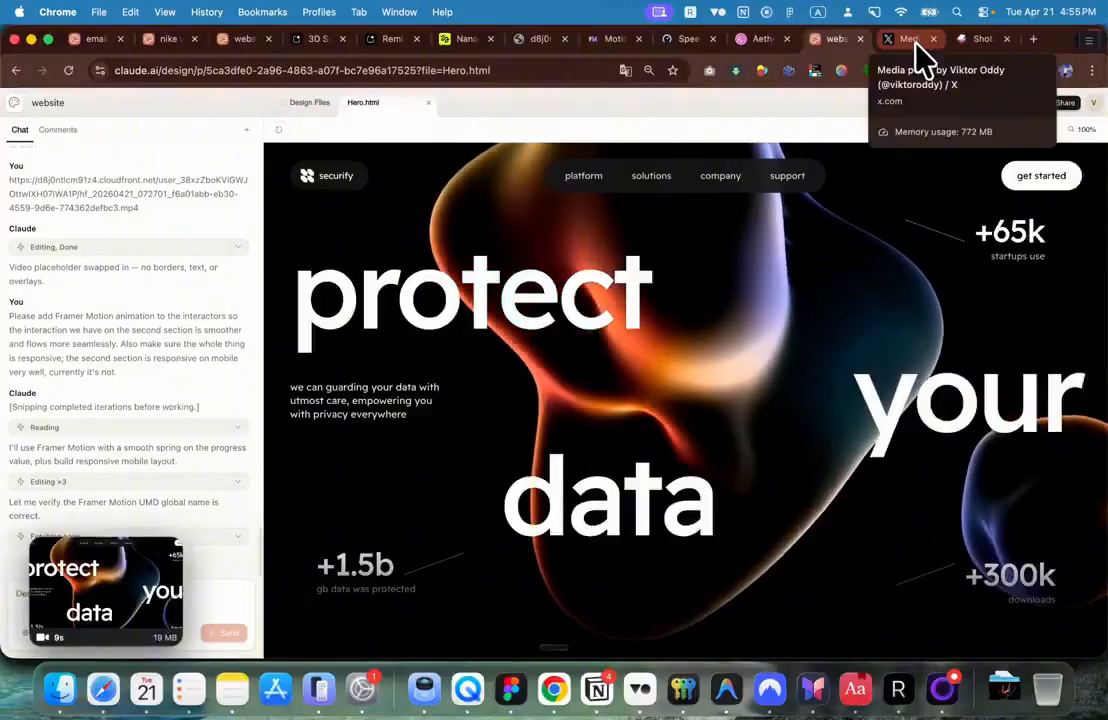
click(910, 40)
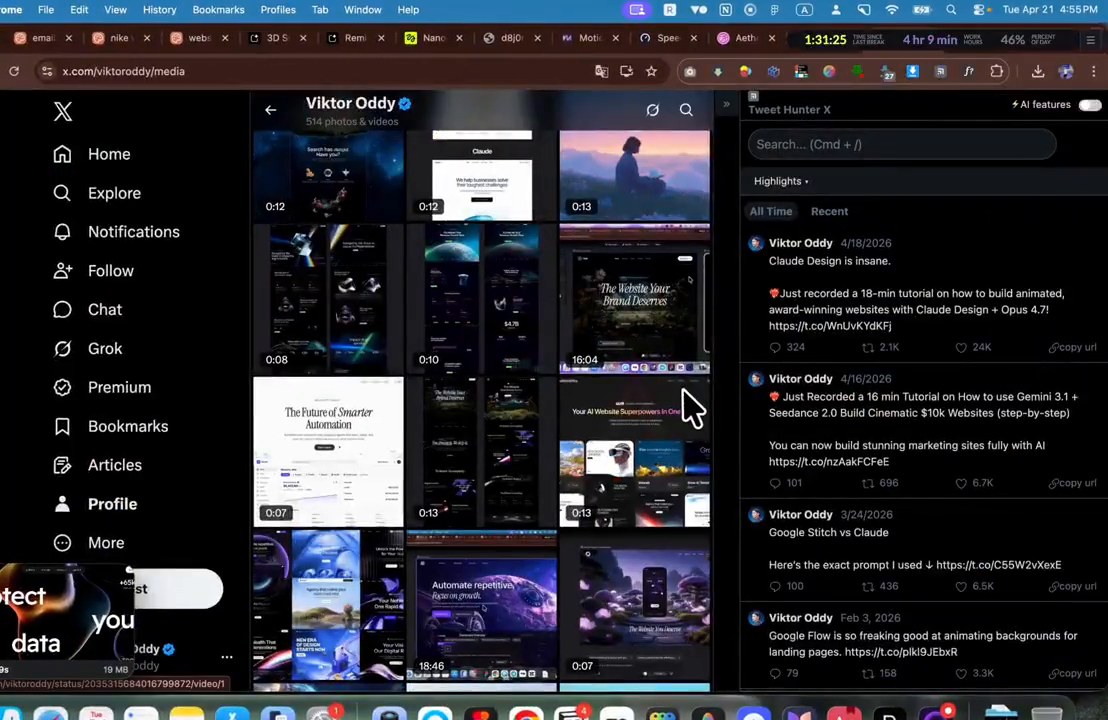
scroll(693, 406, up, 10)
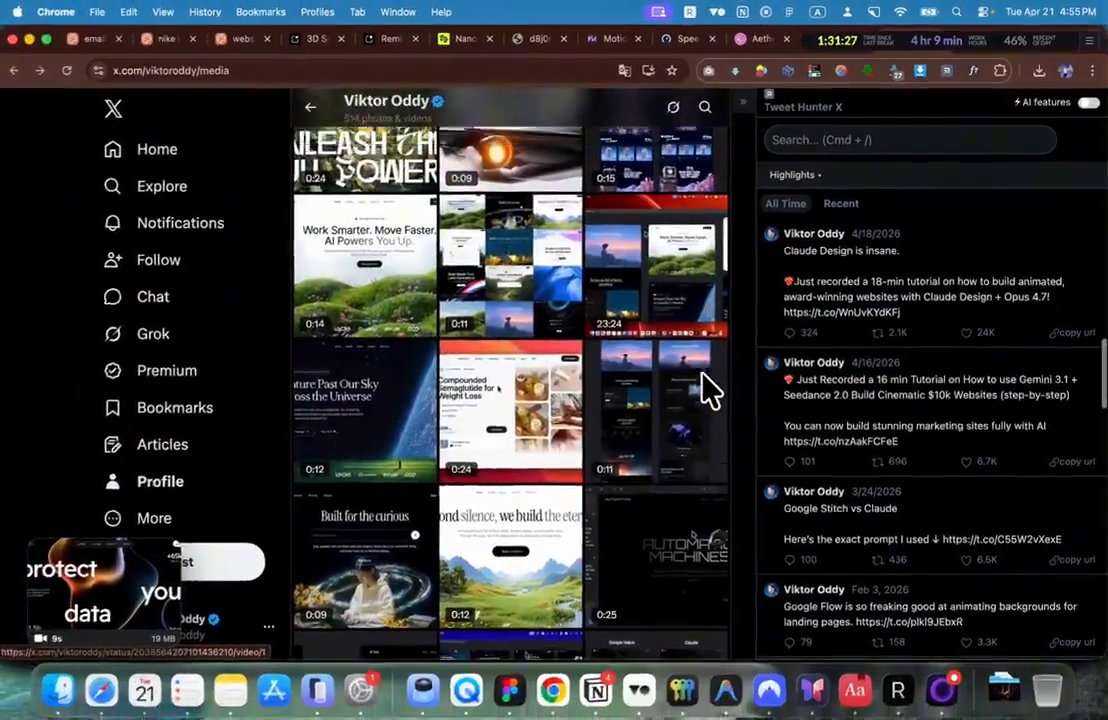
scroll(708, 388, up, 10)
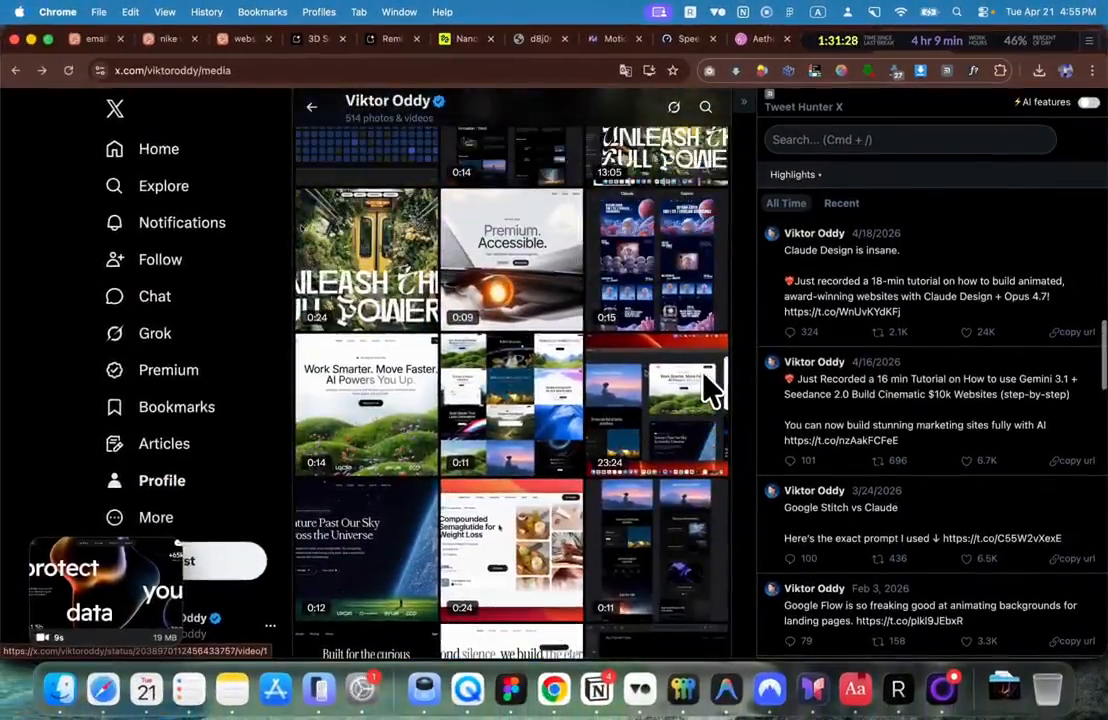
scroll(708, 388, up, 5)
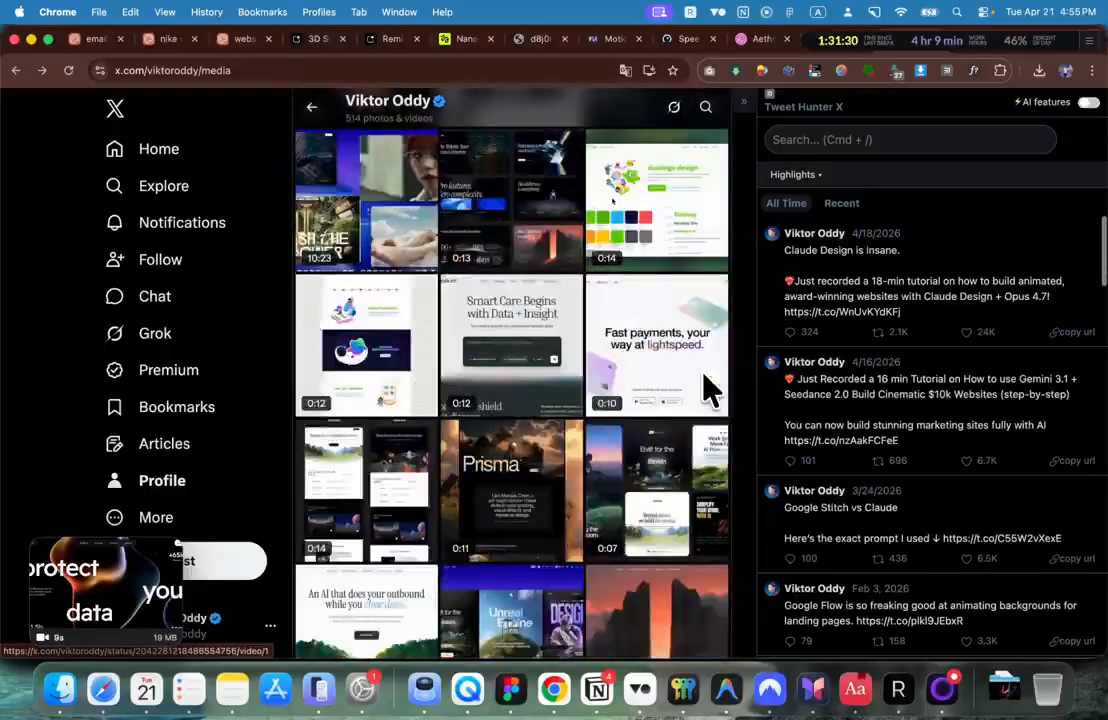
scroll(676, 425, up, 10)
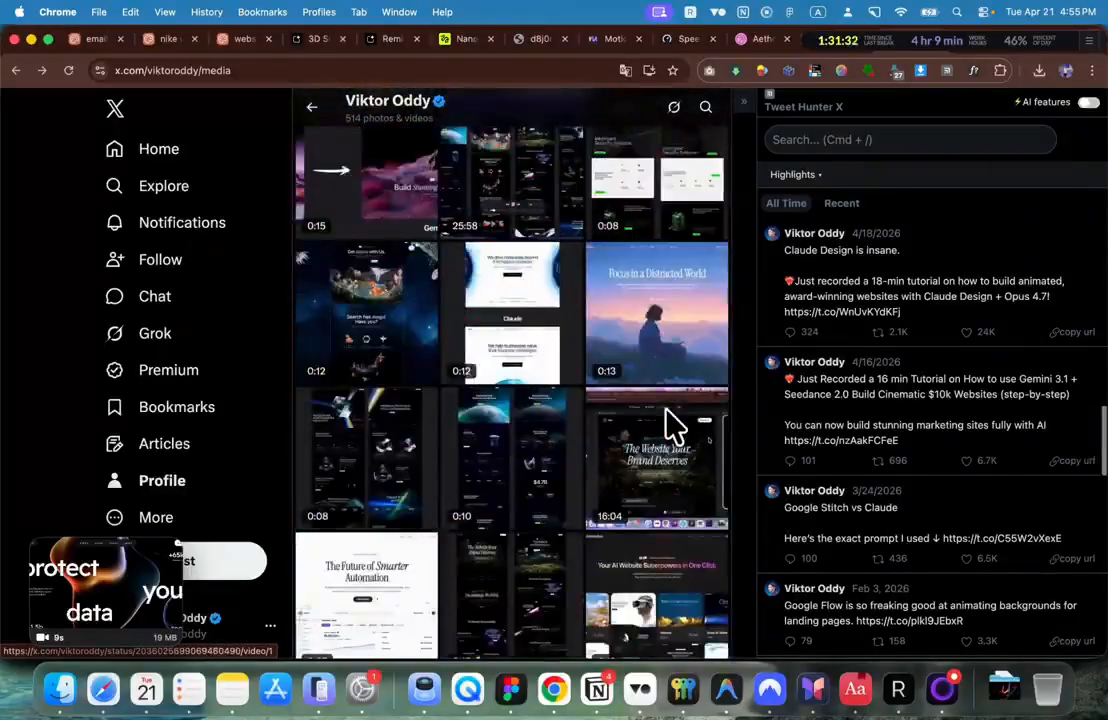
scroll(676, 425, up, 10)
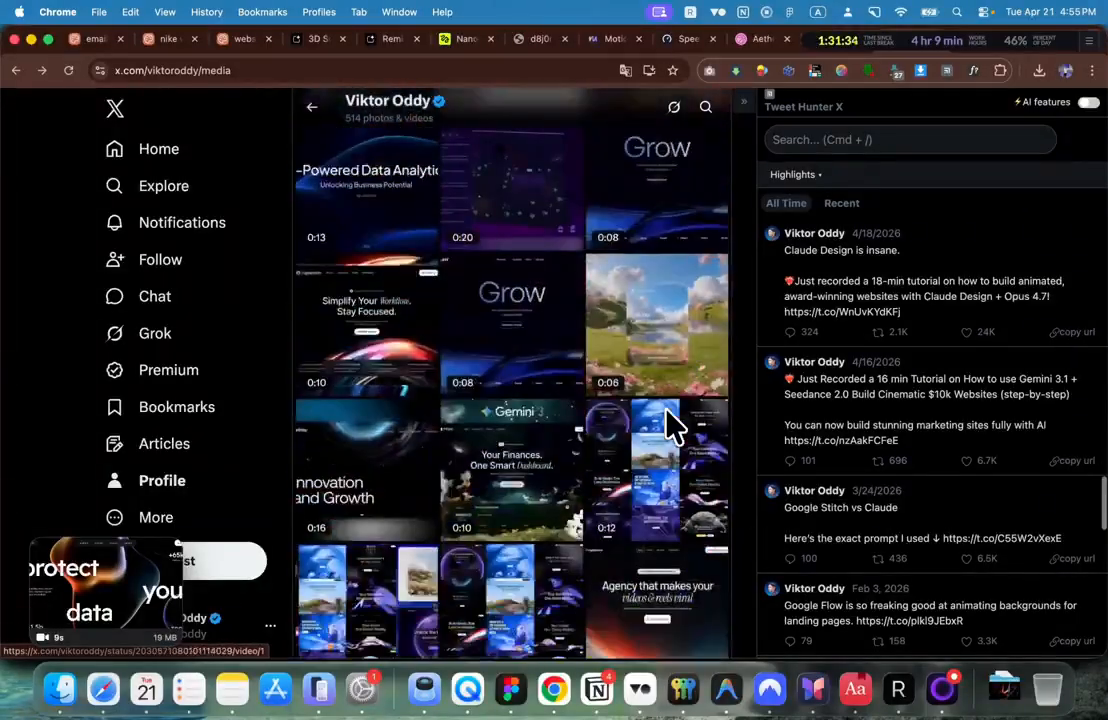
scroll(676, 425, up, 10)
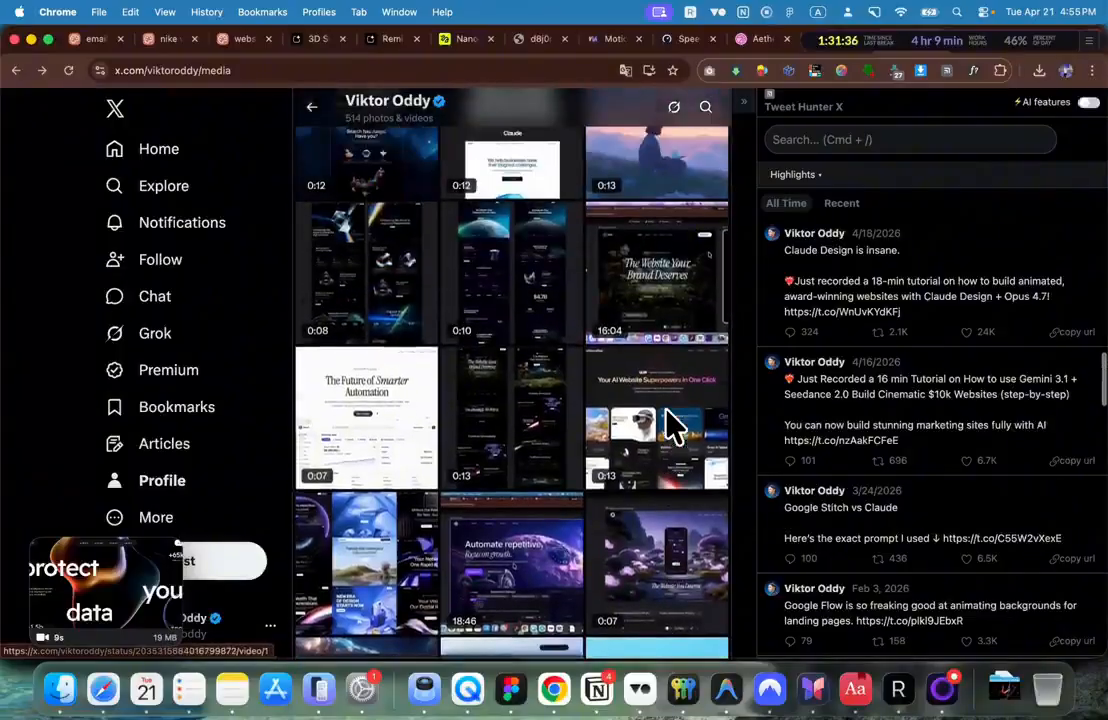
scroll(666, 410, up, 10)
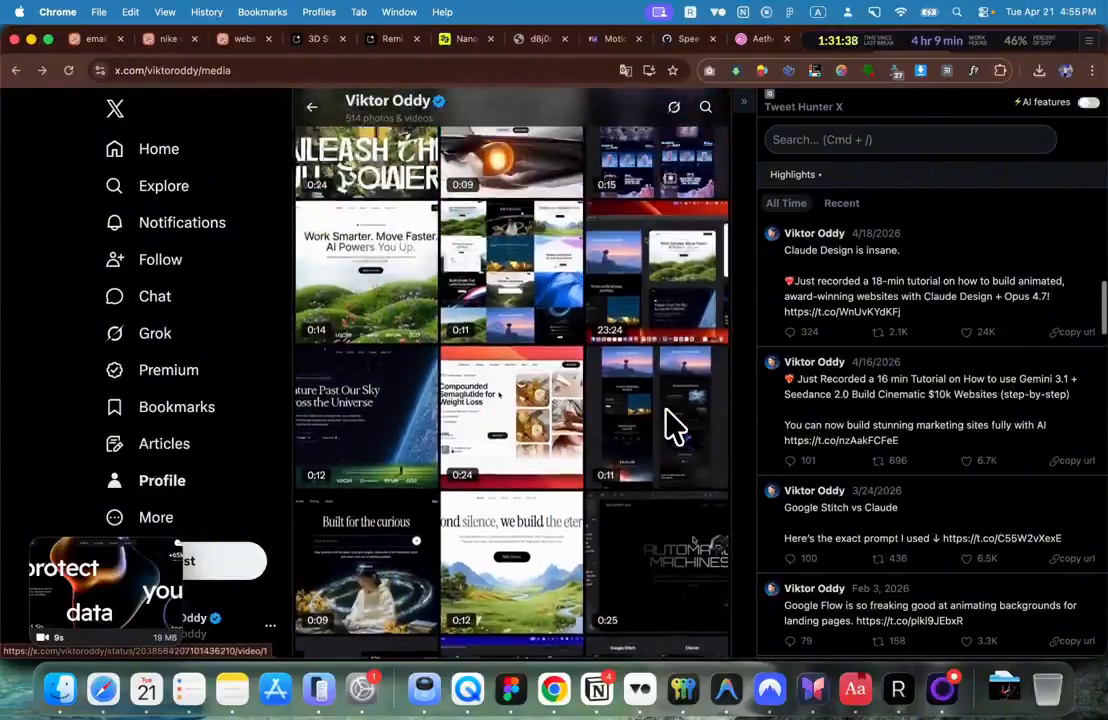
scroll(673, 445, up, 10)
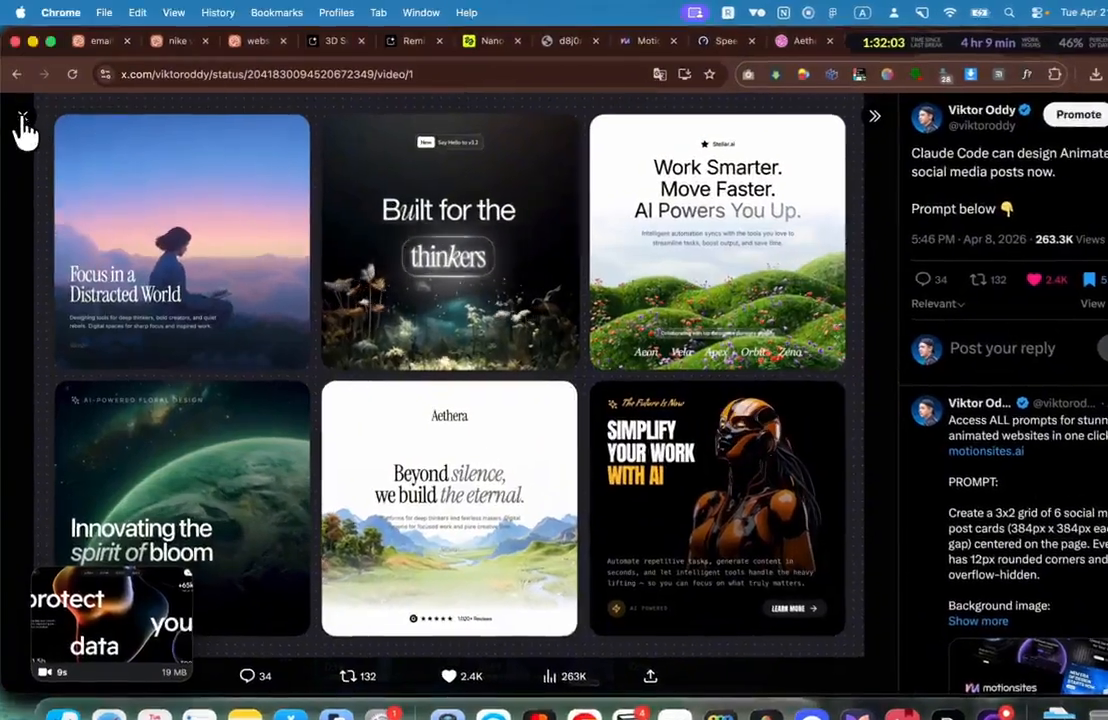
Step: Close the card grid post, then preview the outbound and Prisma landing-page video posts
click(21, 110)
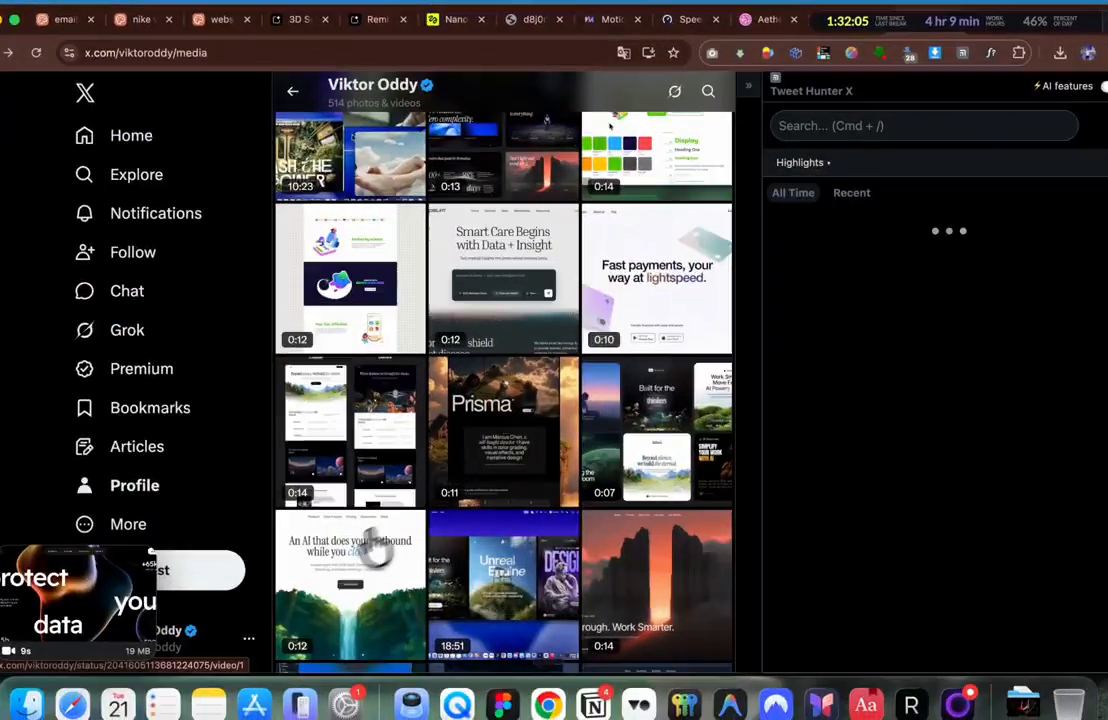
click(370, 555)
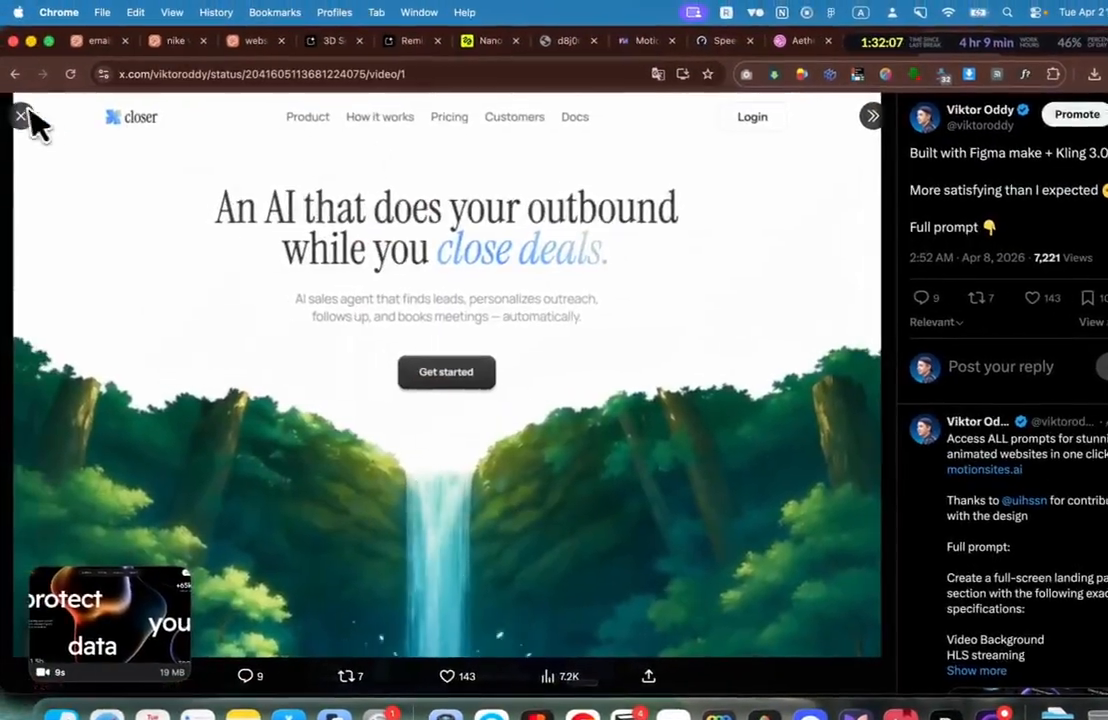
click(1, 111)
click(505, 450)
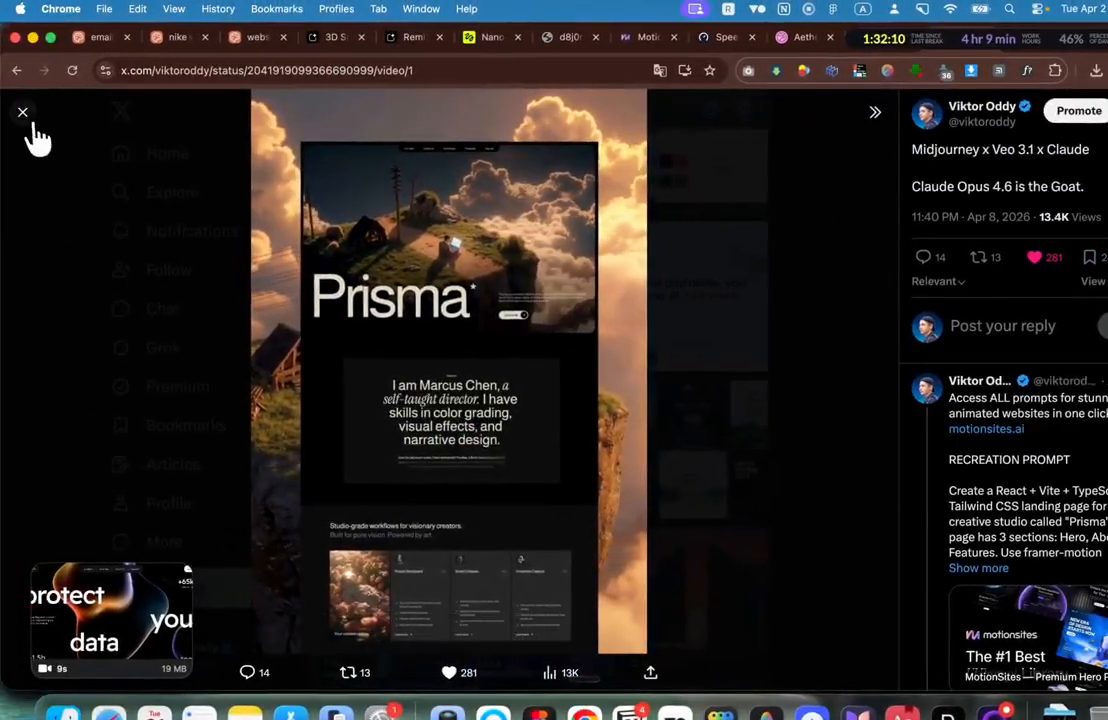
click(30, 122)
Step: Open the 3x2 social card grid pin, then search Pinterest for 'modern social media post'
click(670, 452)
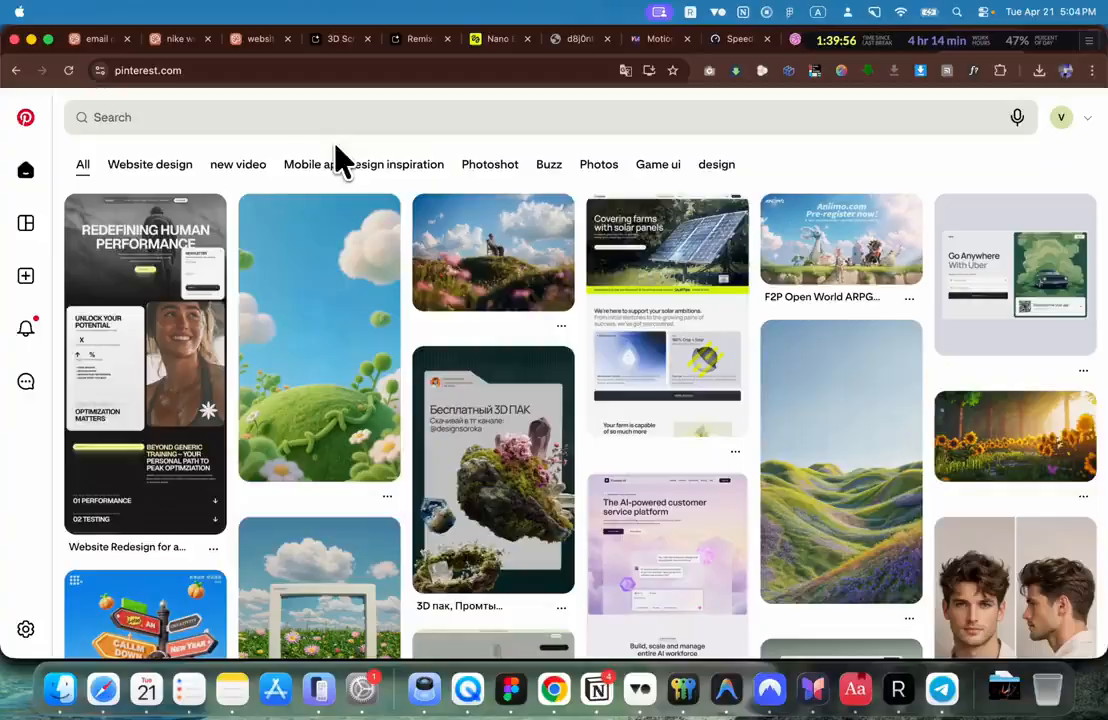
click(311, 124)
text(modern)
text( social media )
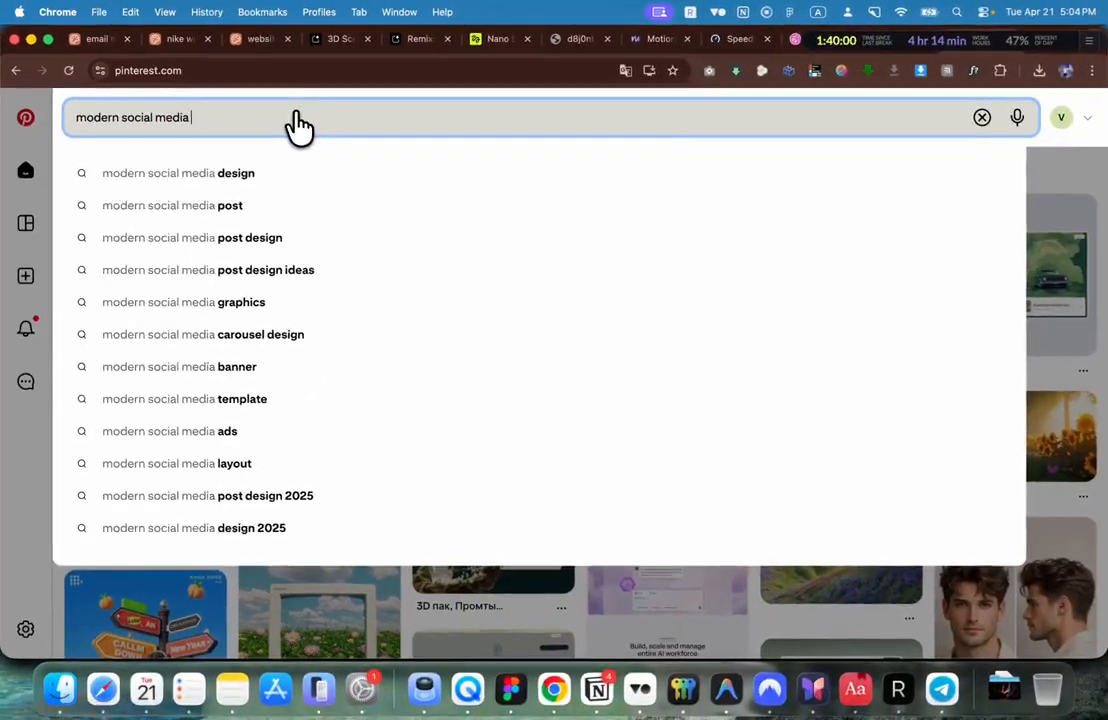
text(post)
key(Return)
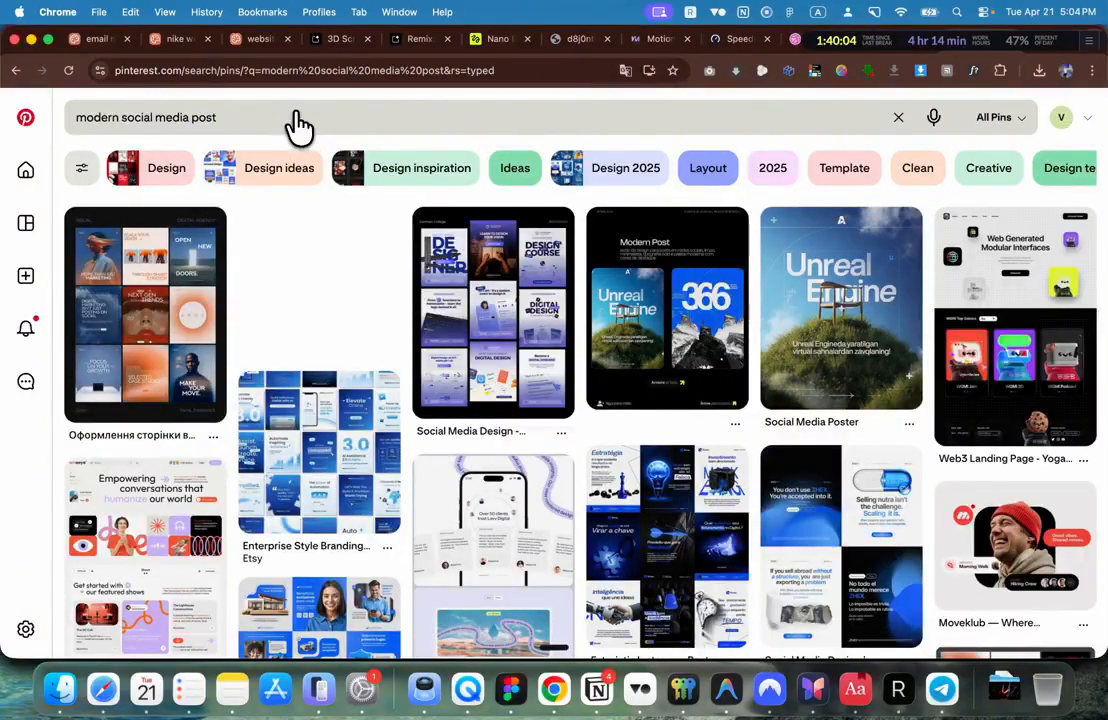
scroll(290, 190, down, 4)
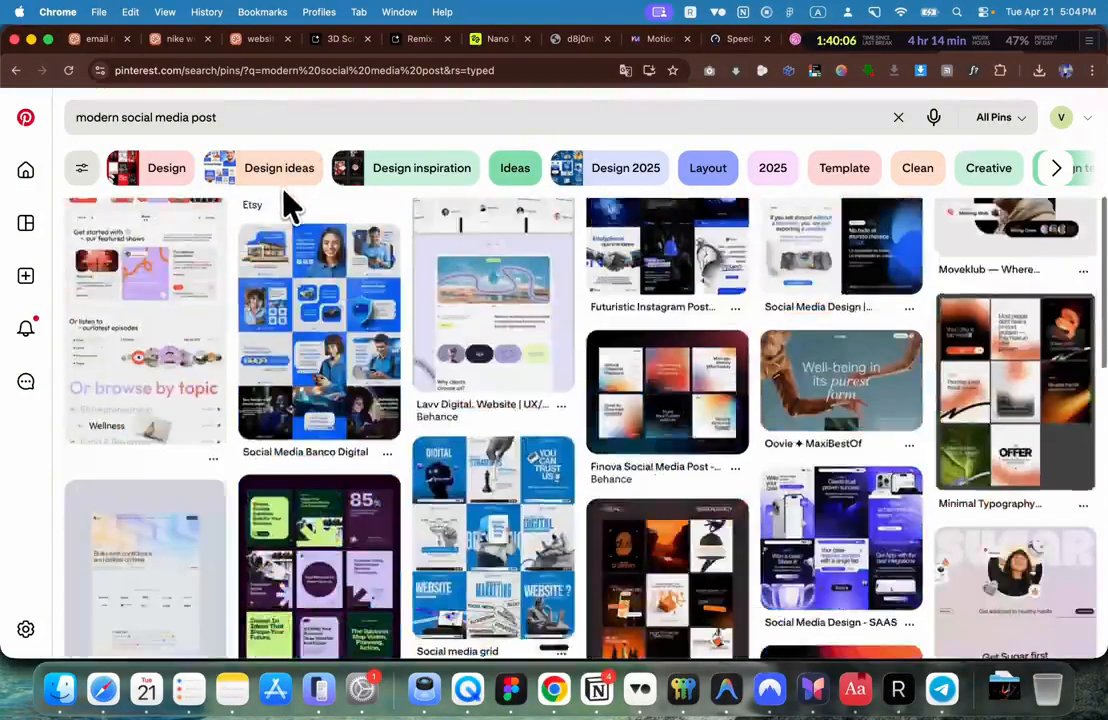
scroll(380, 315, down, 2)
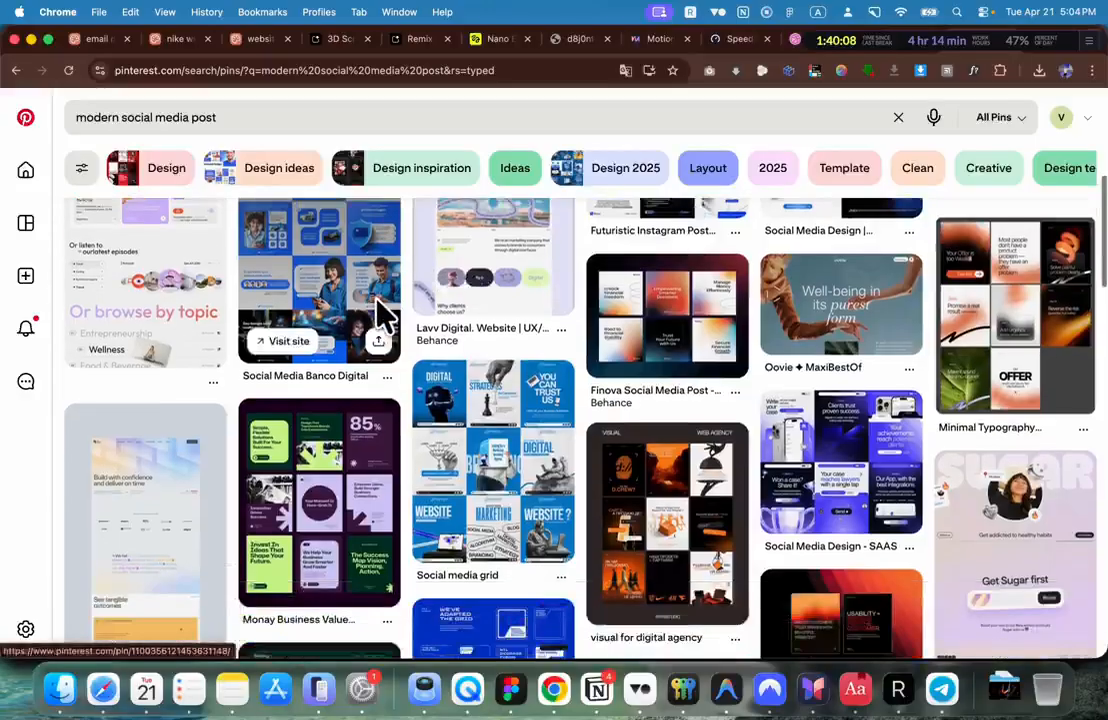
scroll(377, 303, down, 4)
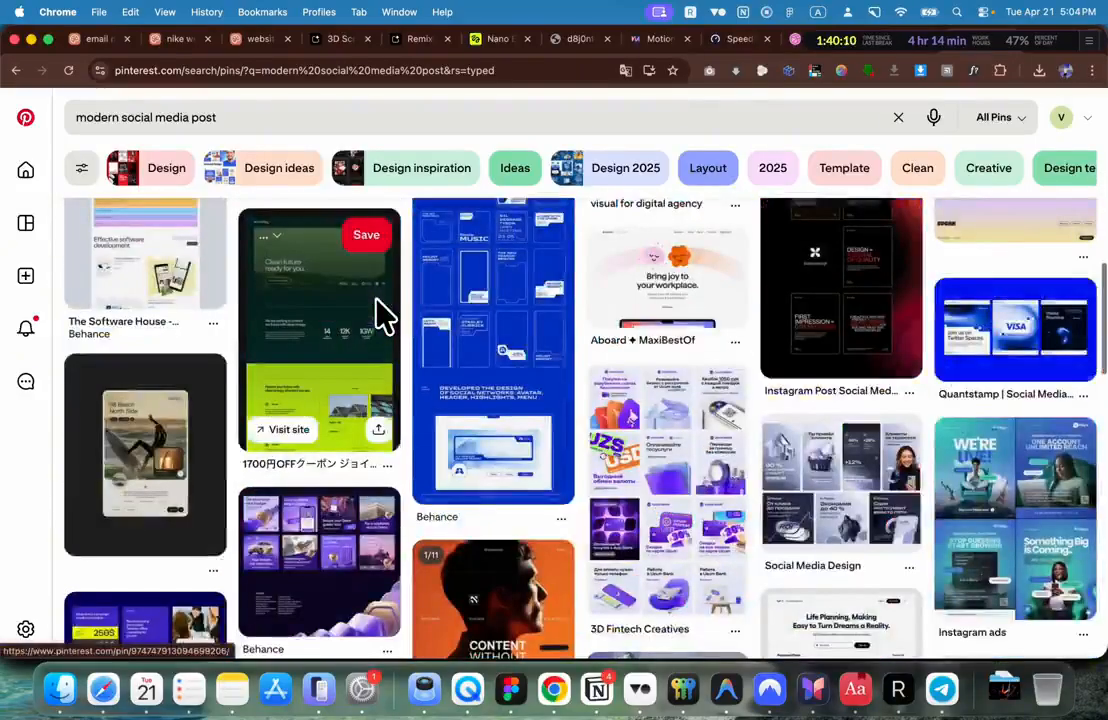
scroll(390, 260, down, 3)
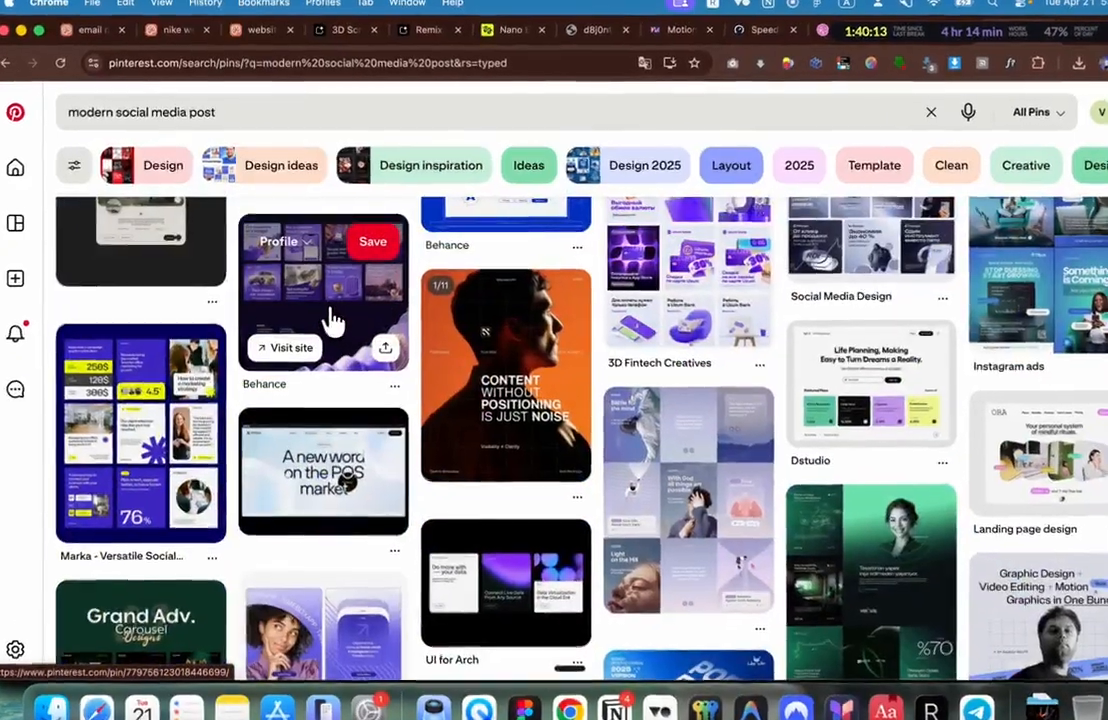
Step: Open the Behance campaign pin, move on to the Branding - Project After Cube pin, and view its posters full-screen
click(338, 318)
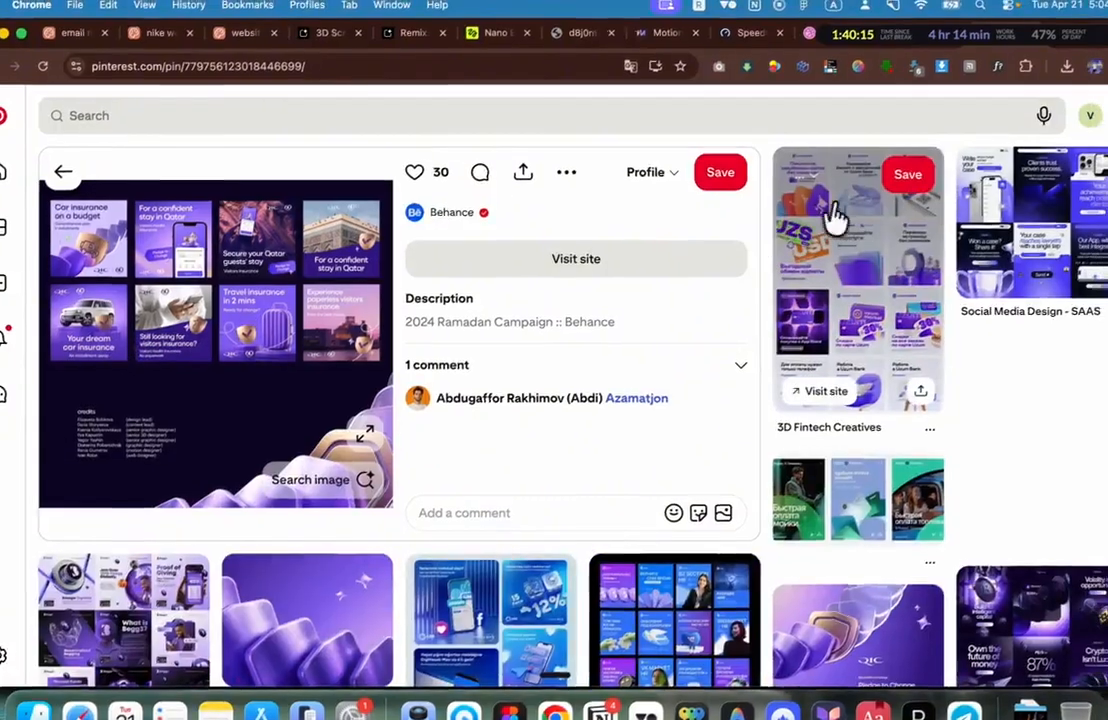
click(855, 213)
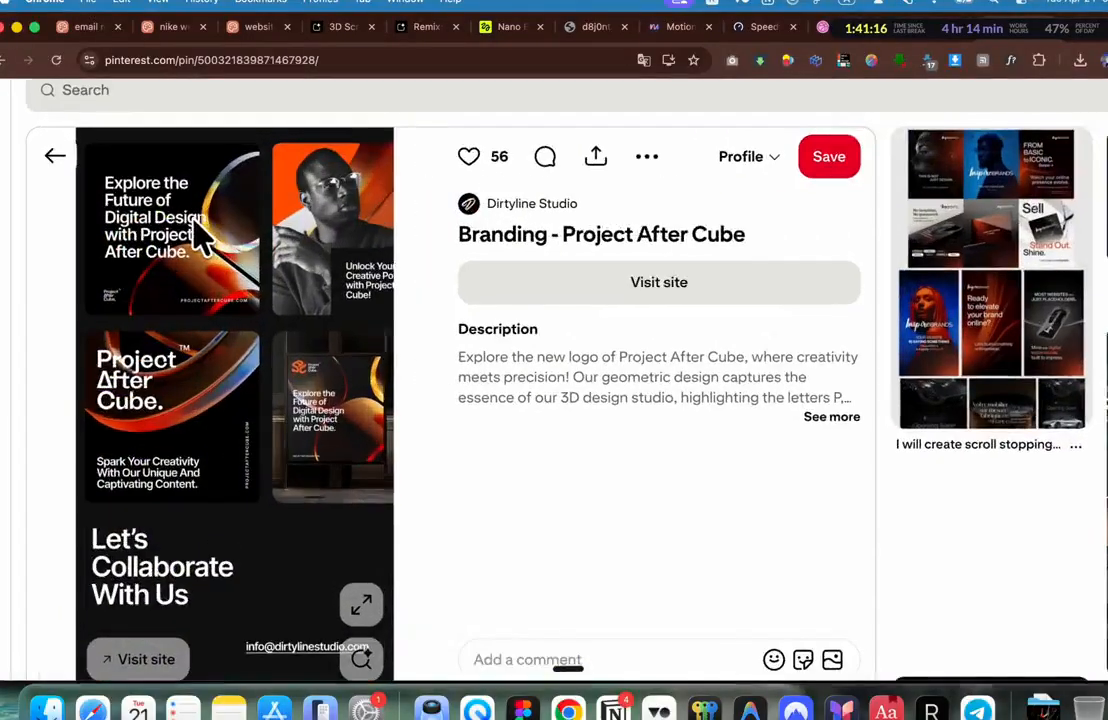
scroll(203, 236, left, 1)
scroll(225, 232, up, 3)
scroll(237, 238, down, 4)
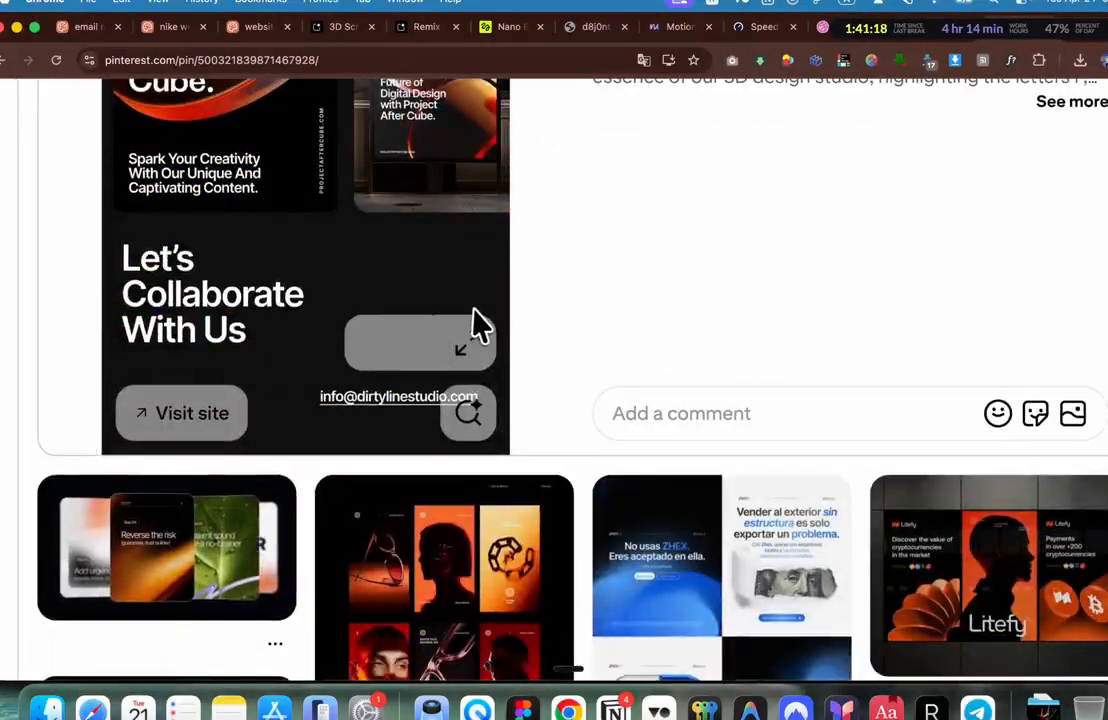
click(476, 350)
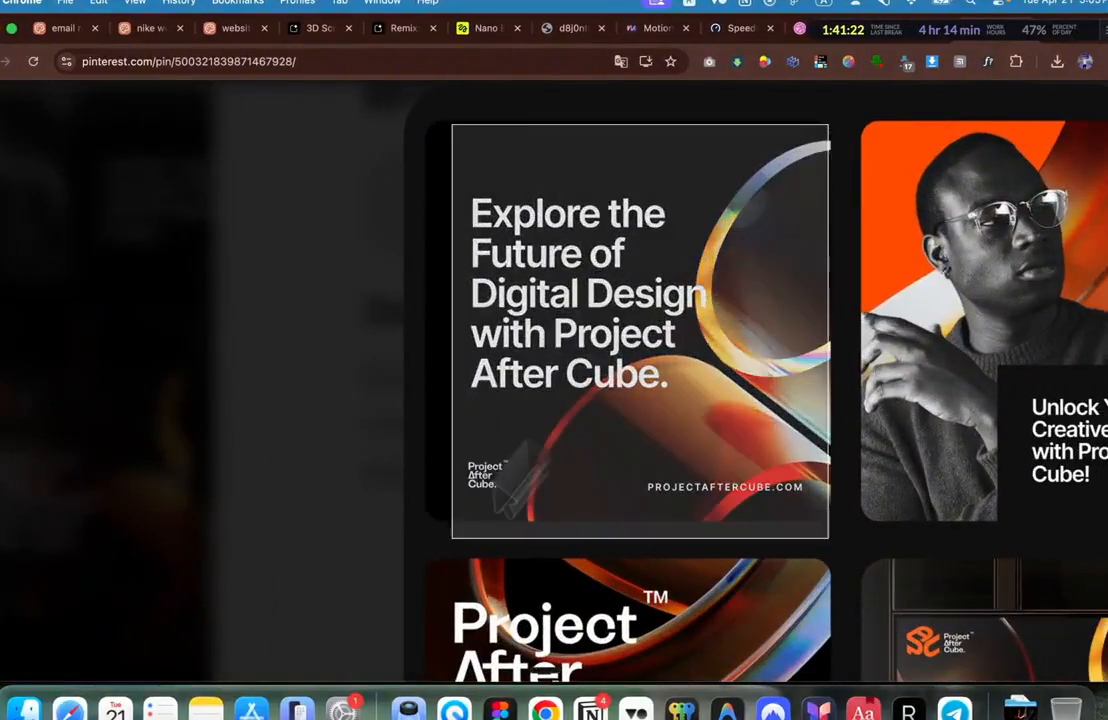
Step: Screenshot the Explore the Future poster and add it as a Higgsfield prompt reference
drag(432, 537, 428, 530)
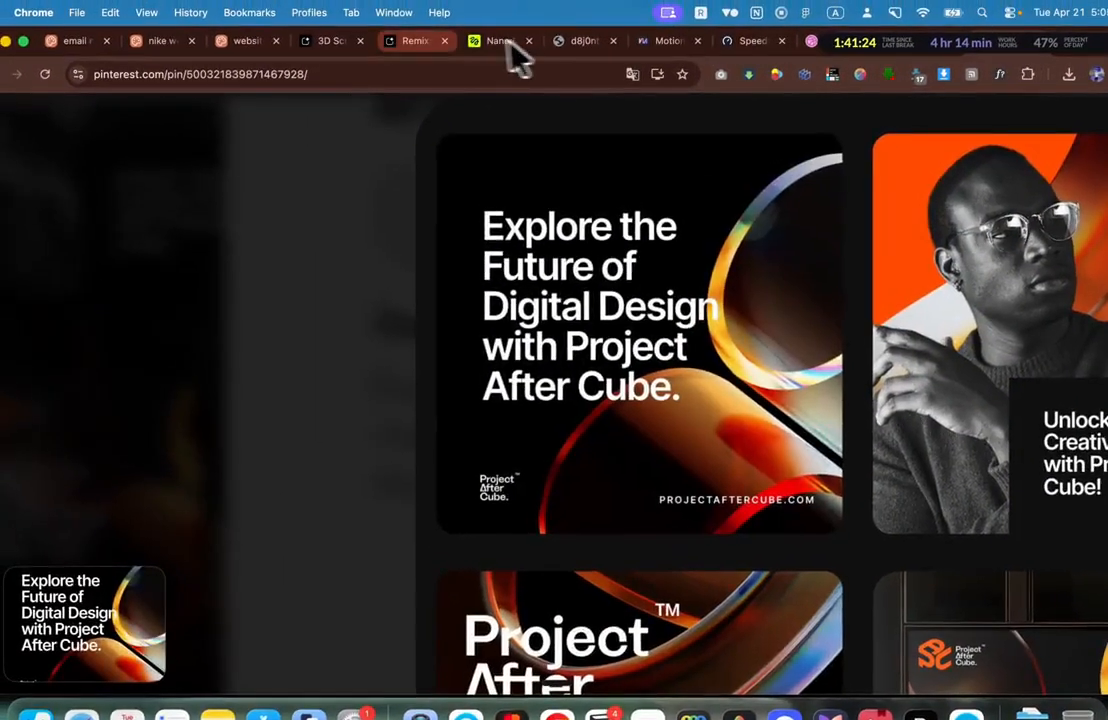
click(487, 28)
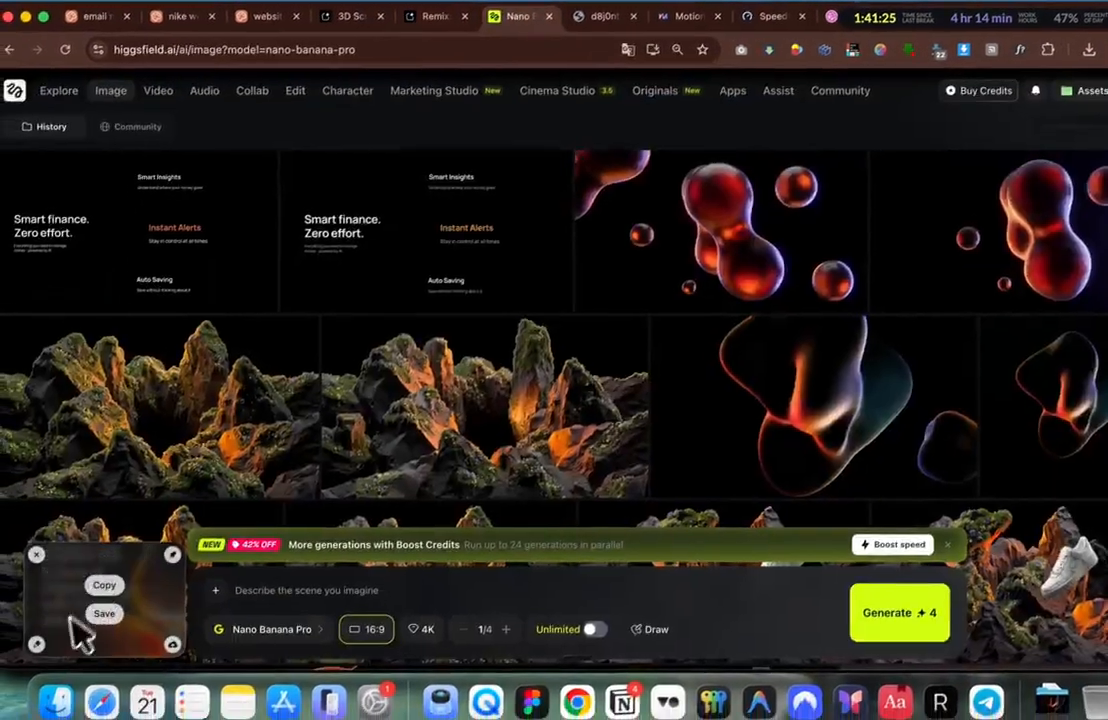
drag(80, 633, 355, 605)
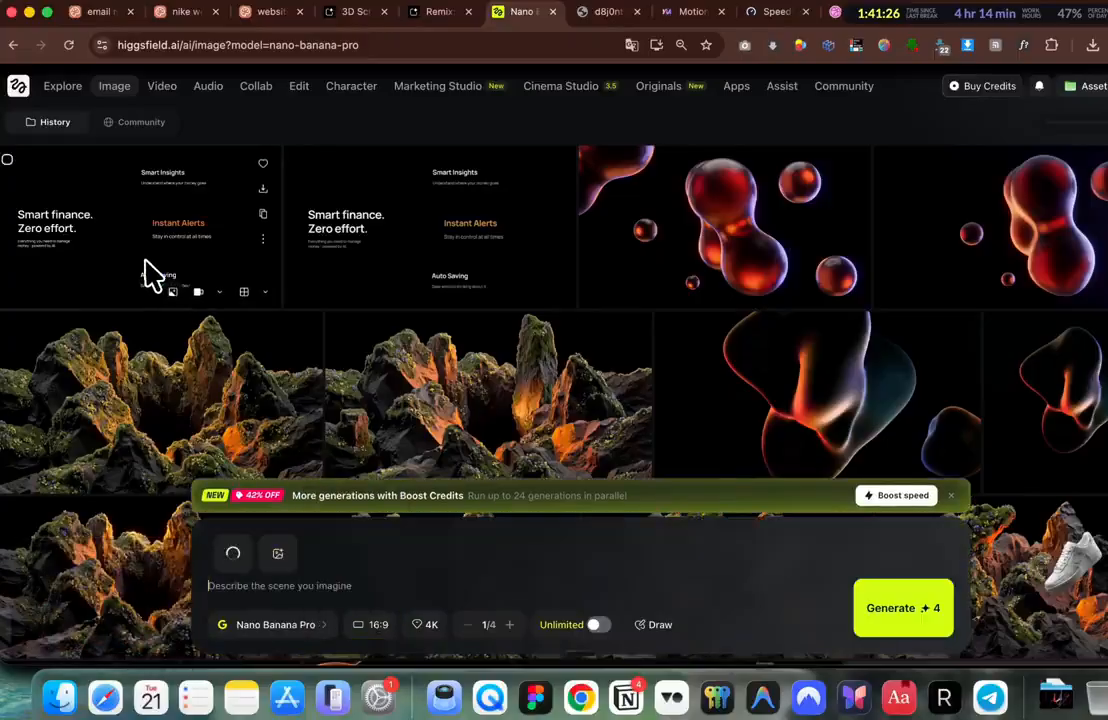
Step: Copy the earlier same-layout, plain-black-background prompt from a previous image and paste it into the prompt box
click(148, 272)
click(924, 345)
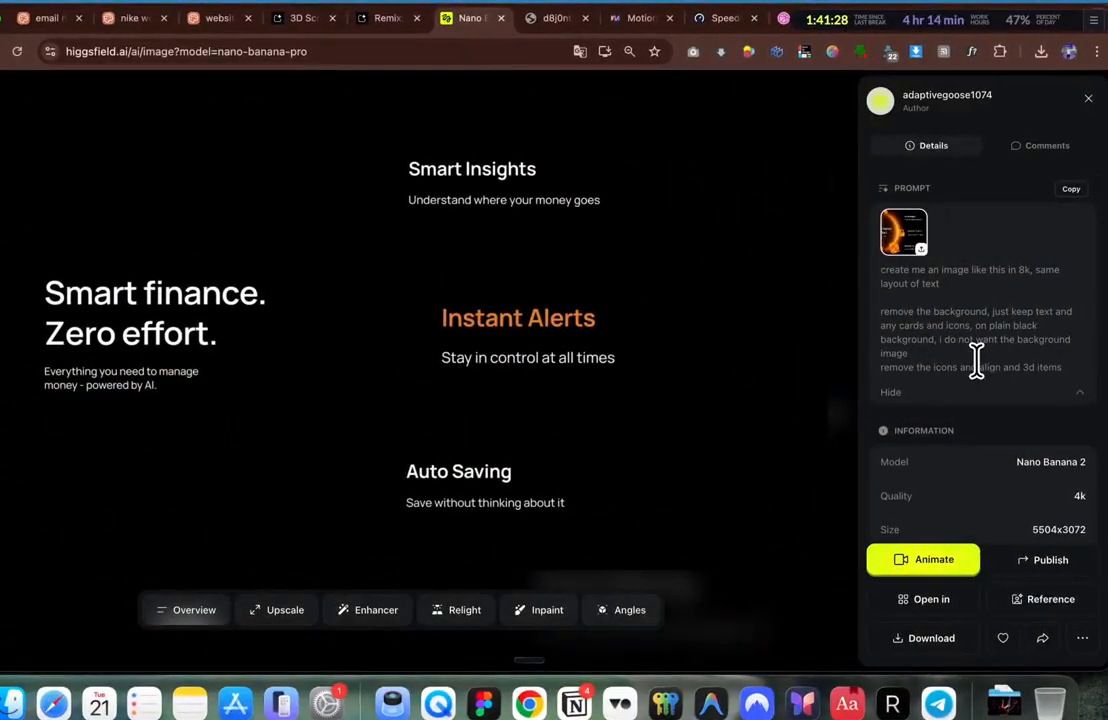
drag(976, 360, 886, 290)
key(super+c)
key(Escape)
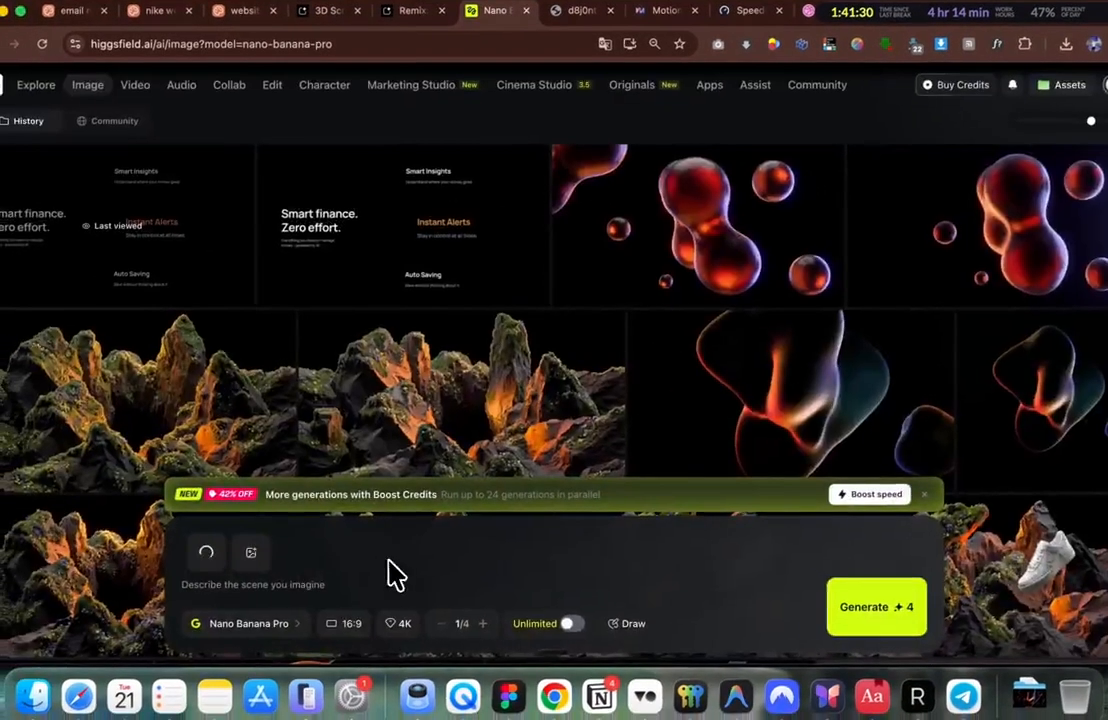
click(329, 582)
key(super+v)
Step: Set the aspect ratio to 1:1 and generate the poster image
click(350, 623)
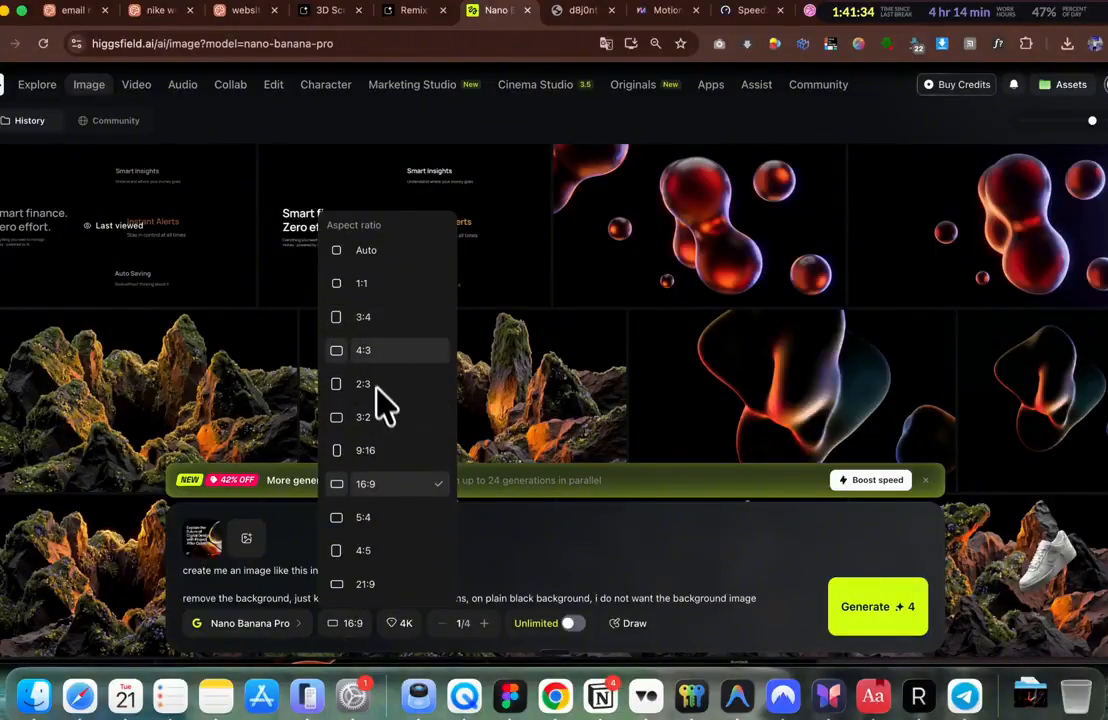
click(364, 285)
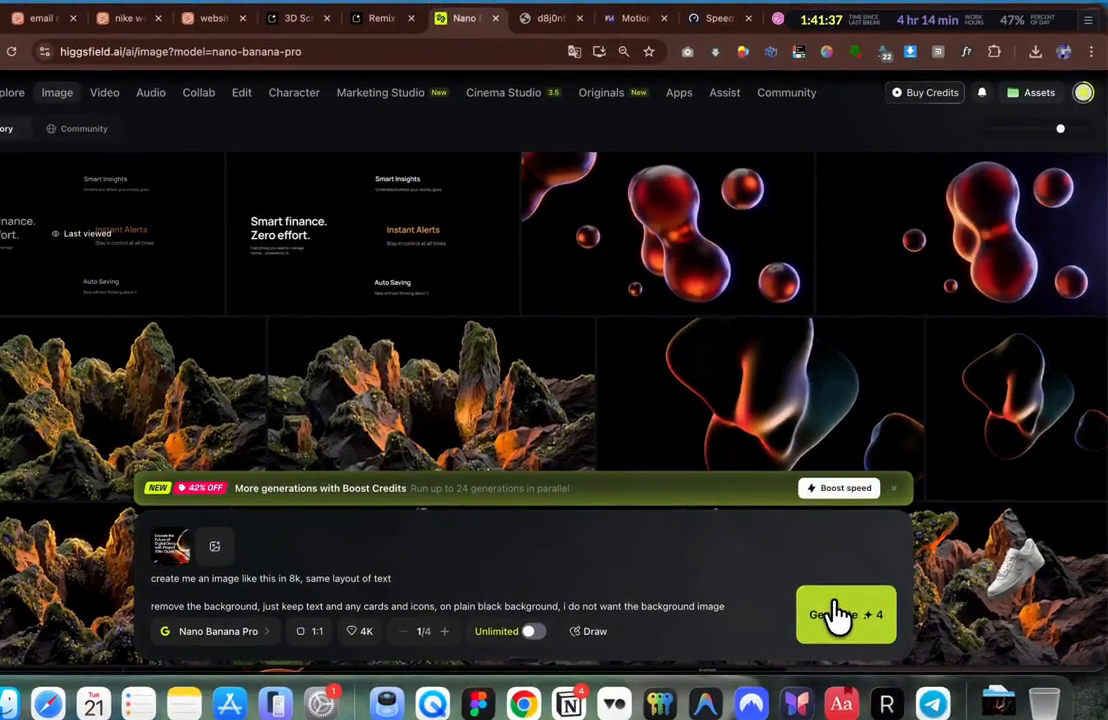
click(871, 609)
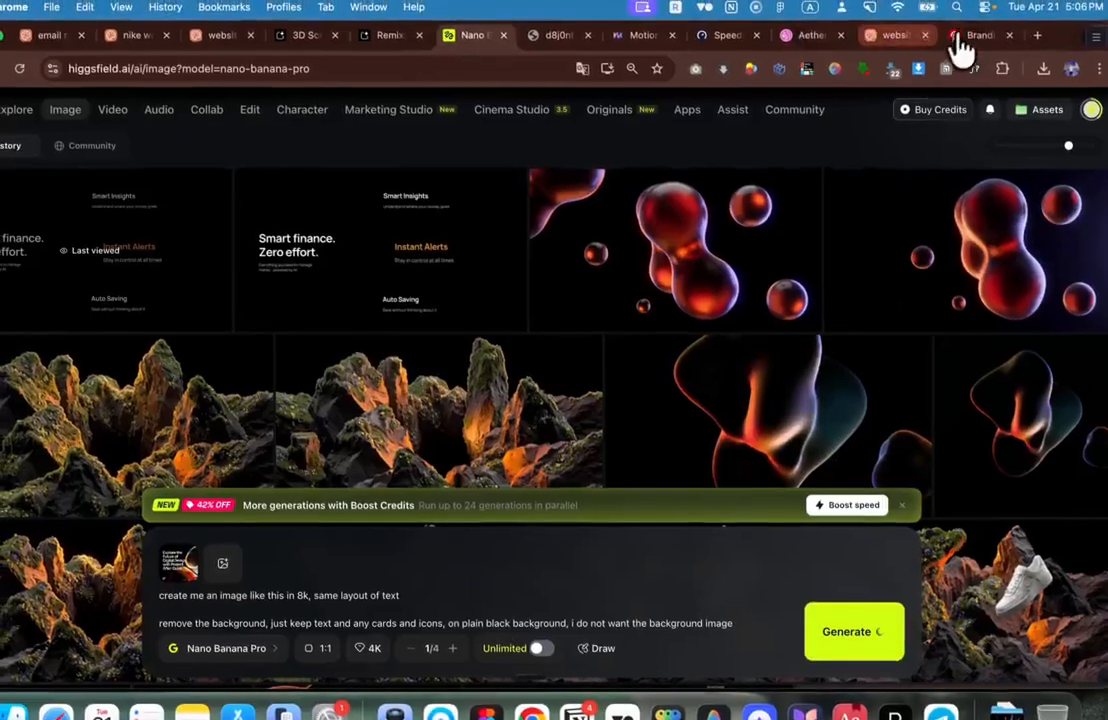
Step: On the Branding pin, marquee-capture the Project After Cube poster with CleanShot X, then scroll back to the top
click(960, 38)
scroll(640, 360, down, 3)
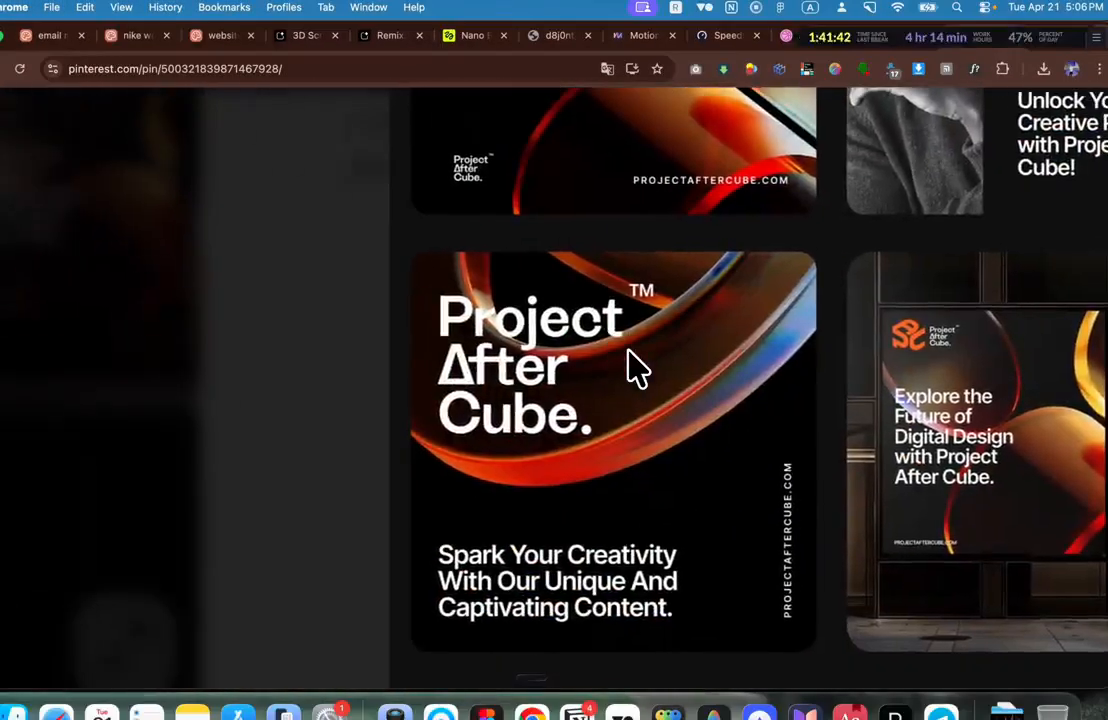
drag(810, 254, 420, 647)
scroll(418, 647, right, 9)
scroll(448, 604, down, 3)
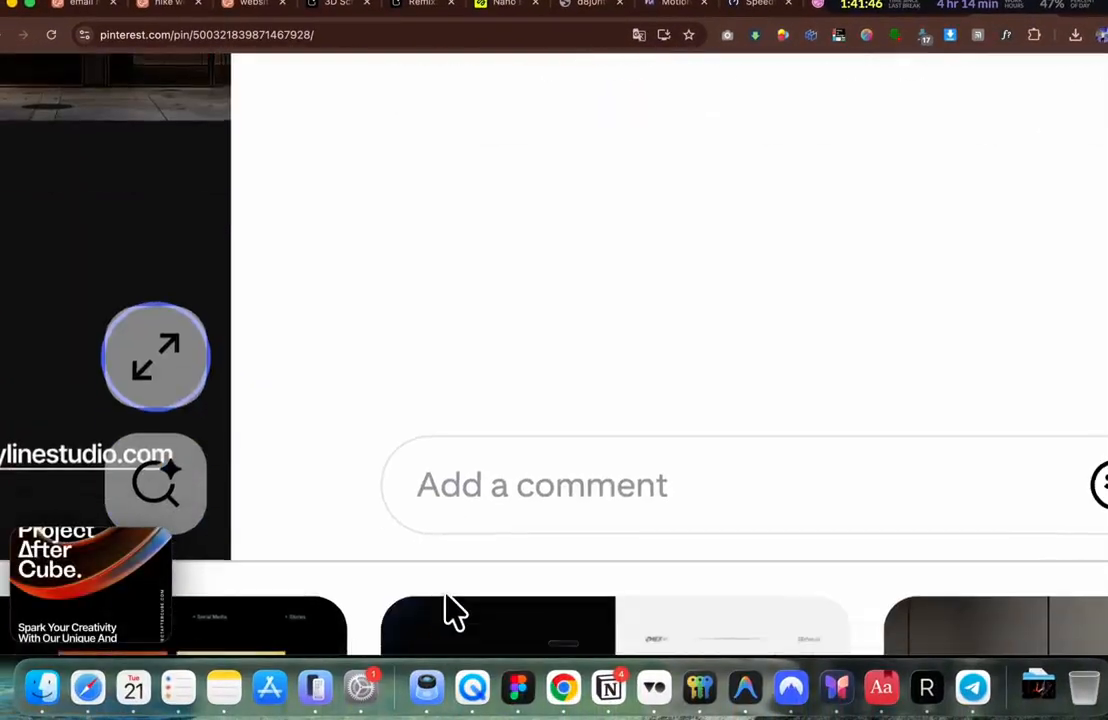
scroll(446, 594, down, 5)
scroll(455, 590, up, 2)
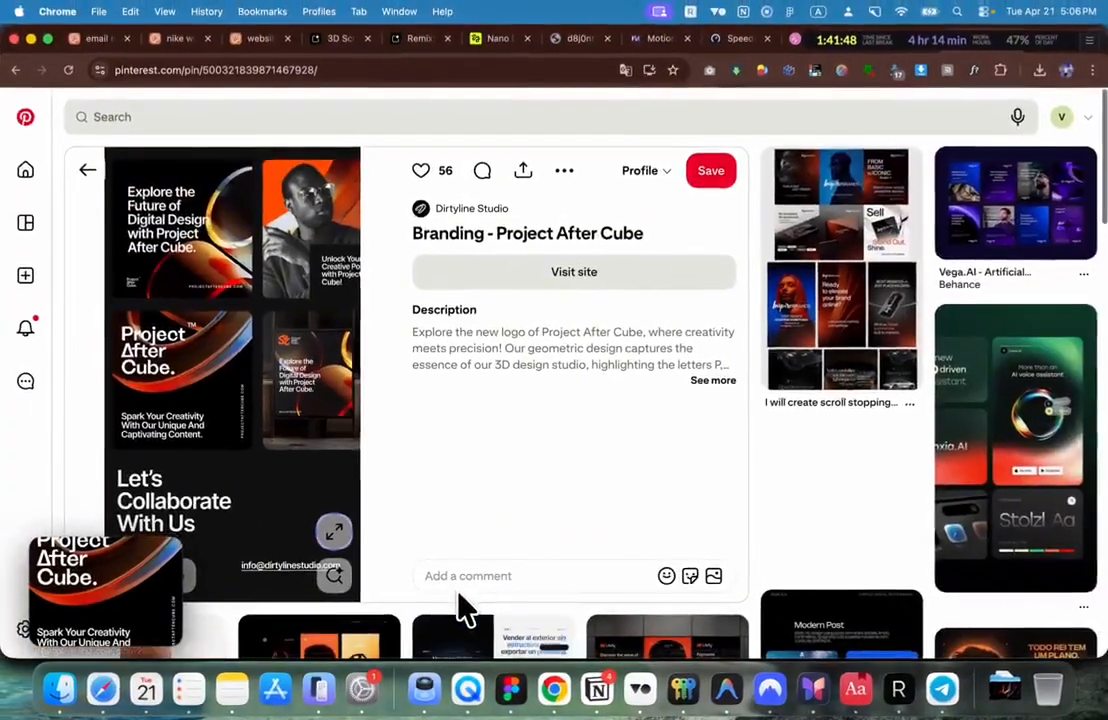
scroll(533, 476, down, 5)
scroll(556, 432, down, 3)
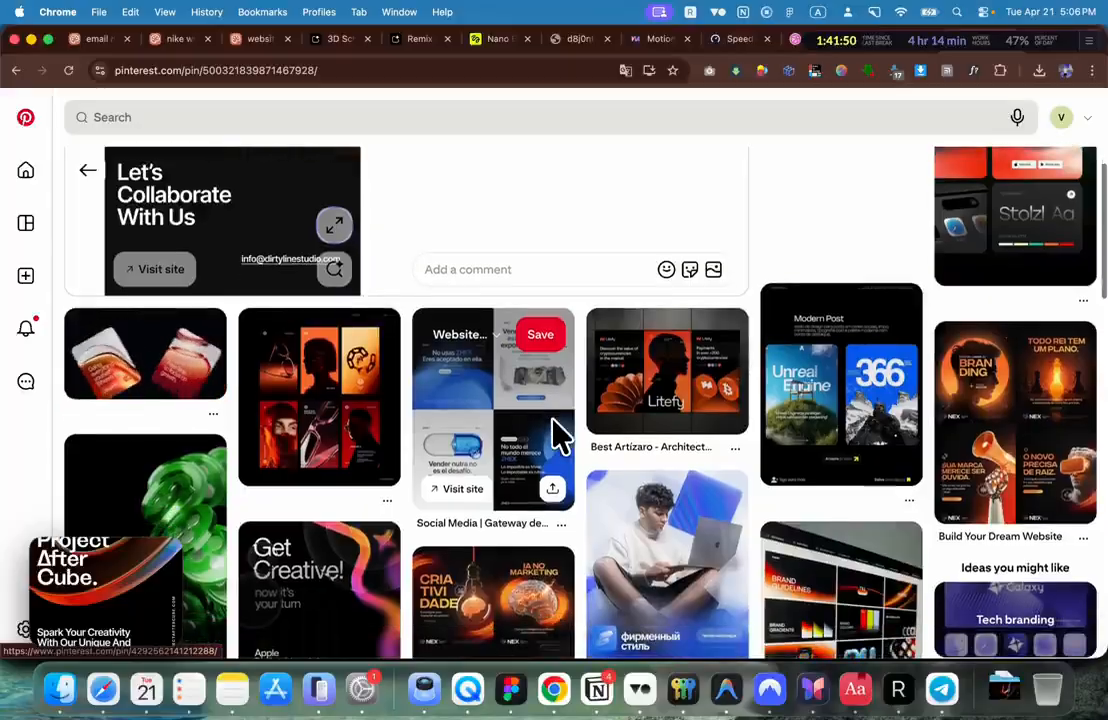
scroll(556, 432, up, 1)
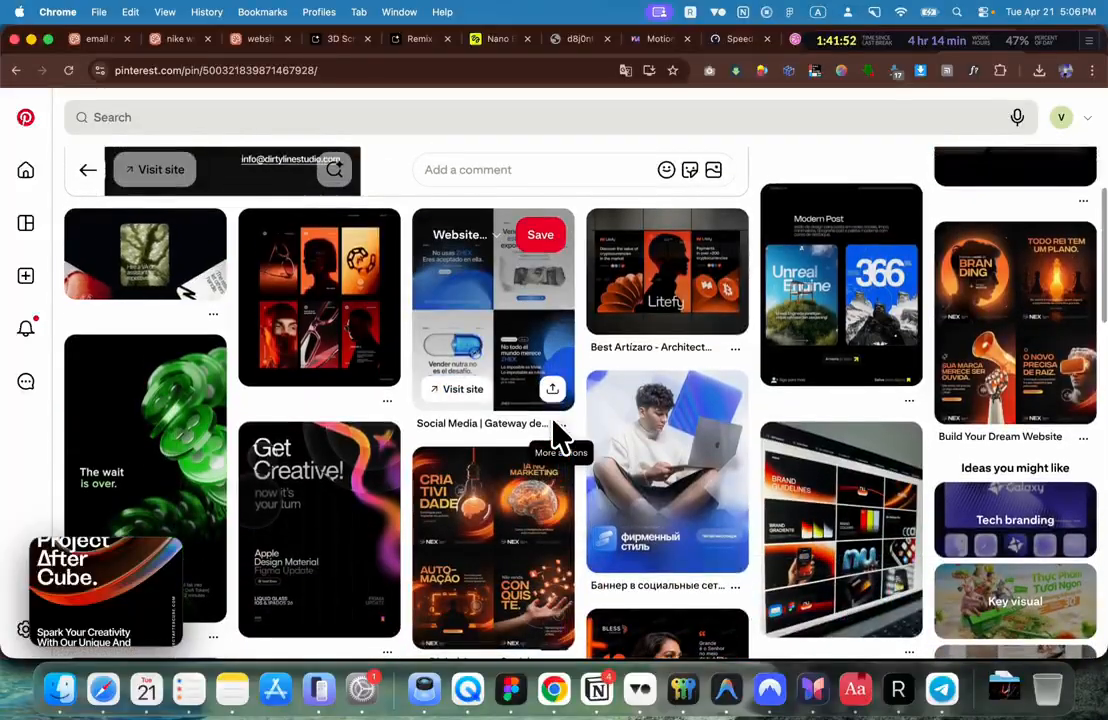
scroll(560, 433, up, 5)
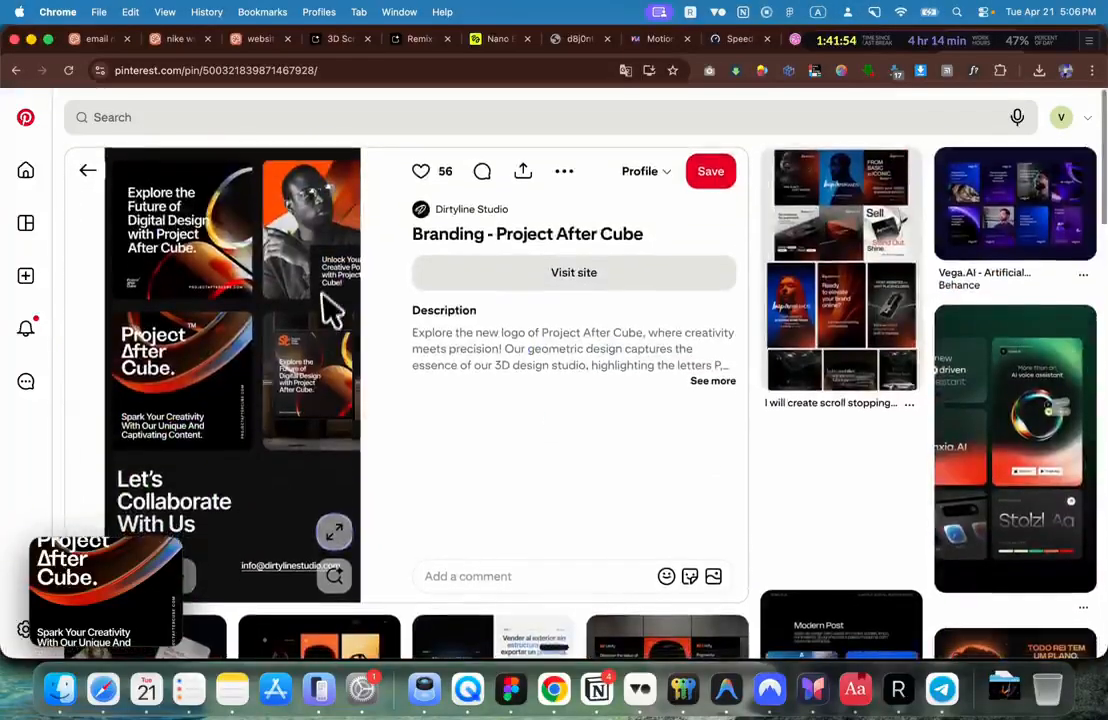
Step: Replace Higgsfield's old reference image with the new Project After Cube screenshot
click(505, 40)
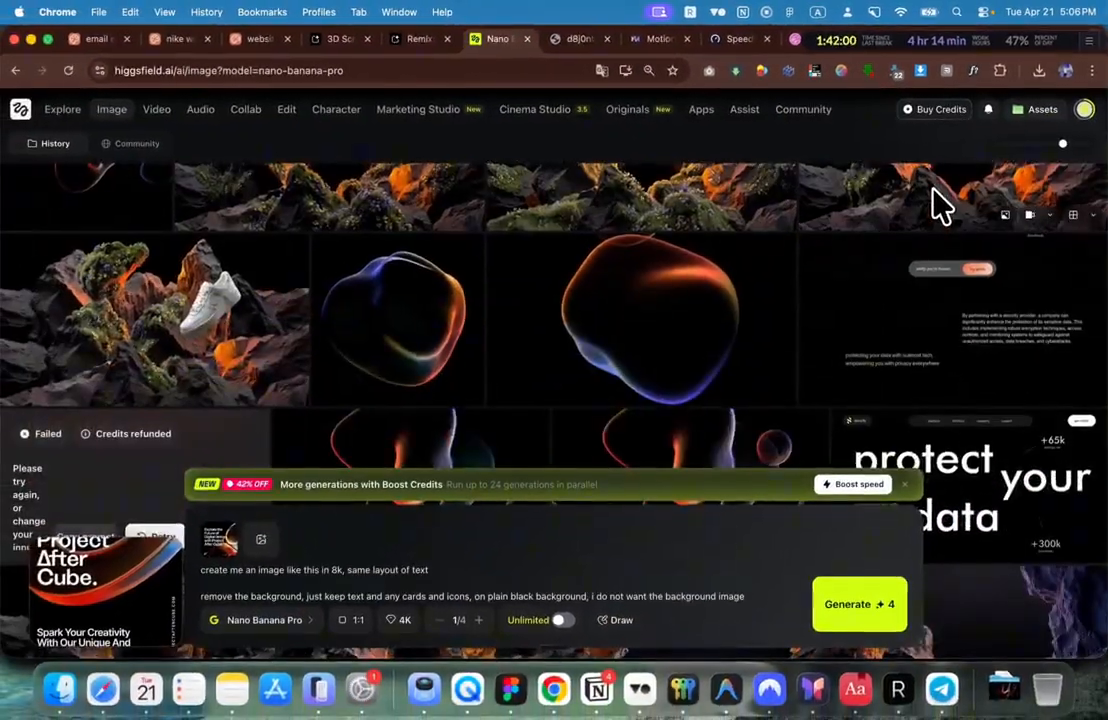
scroll(940, 205, down, 3)
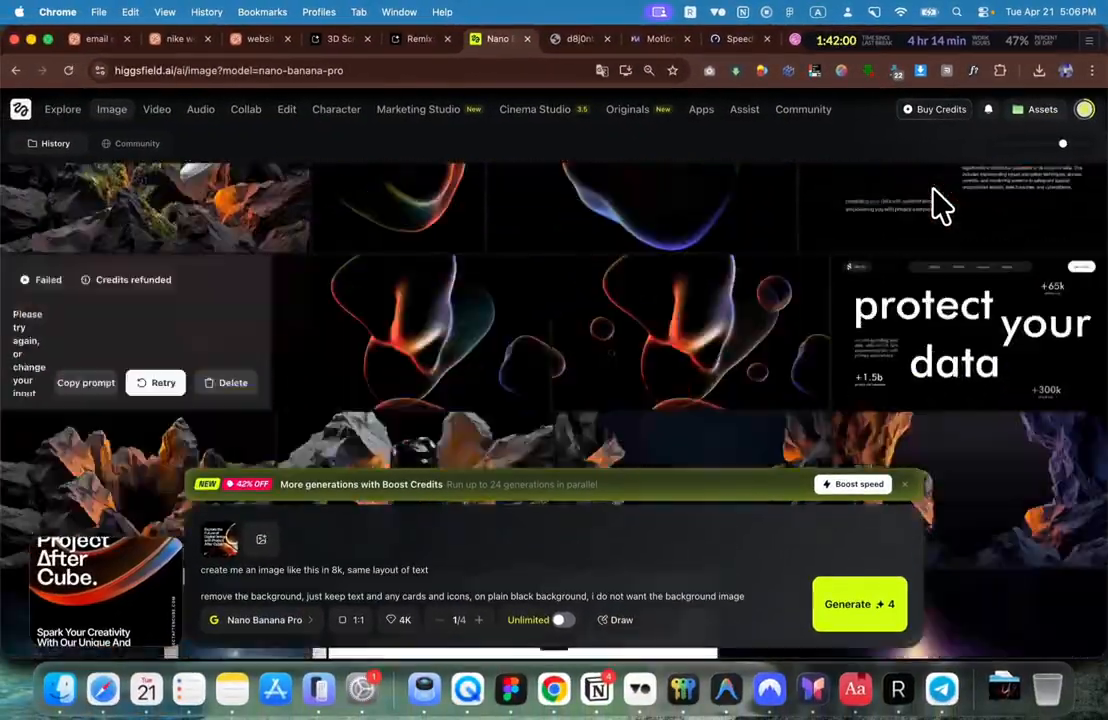
scroll(940, 205, up, 9)
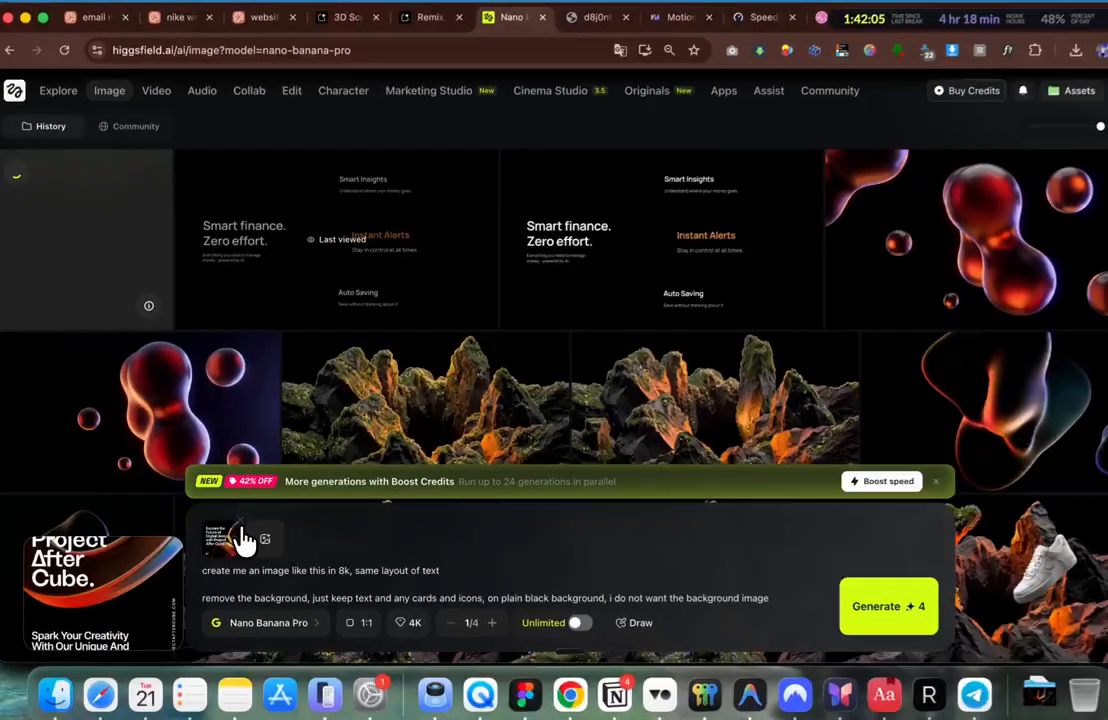
click(237, 528)
drag(104, 613, 262, 579)
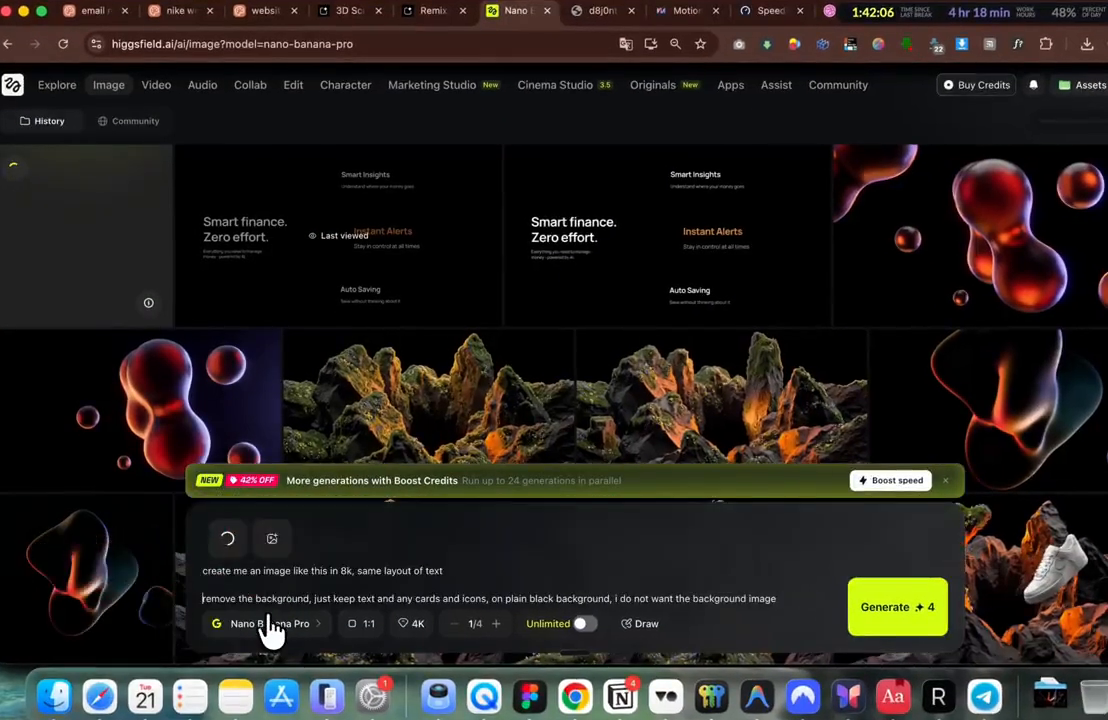
Step: Generate with Nano Banana 2 at 1:1 and download the finished Explore the Future image
click(269, 622)
click(310, 440)
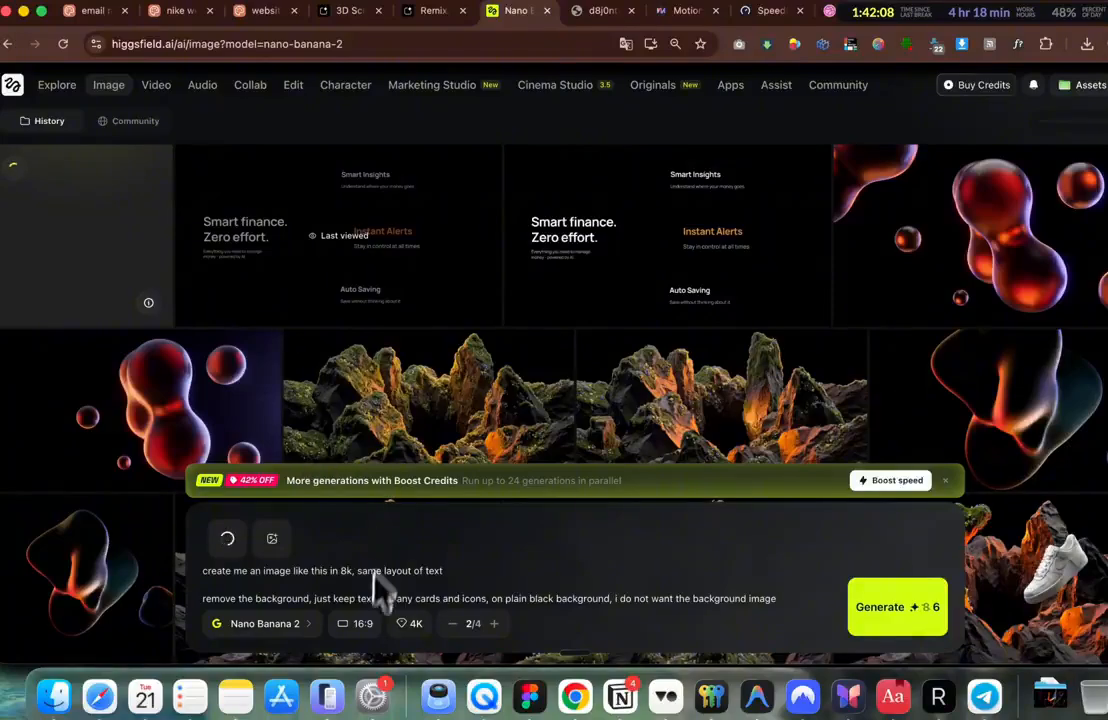
click(358, 623)
click(376, 284)
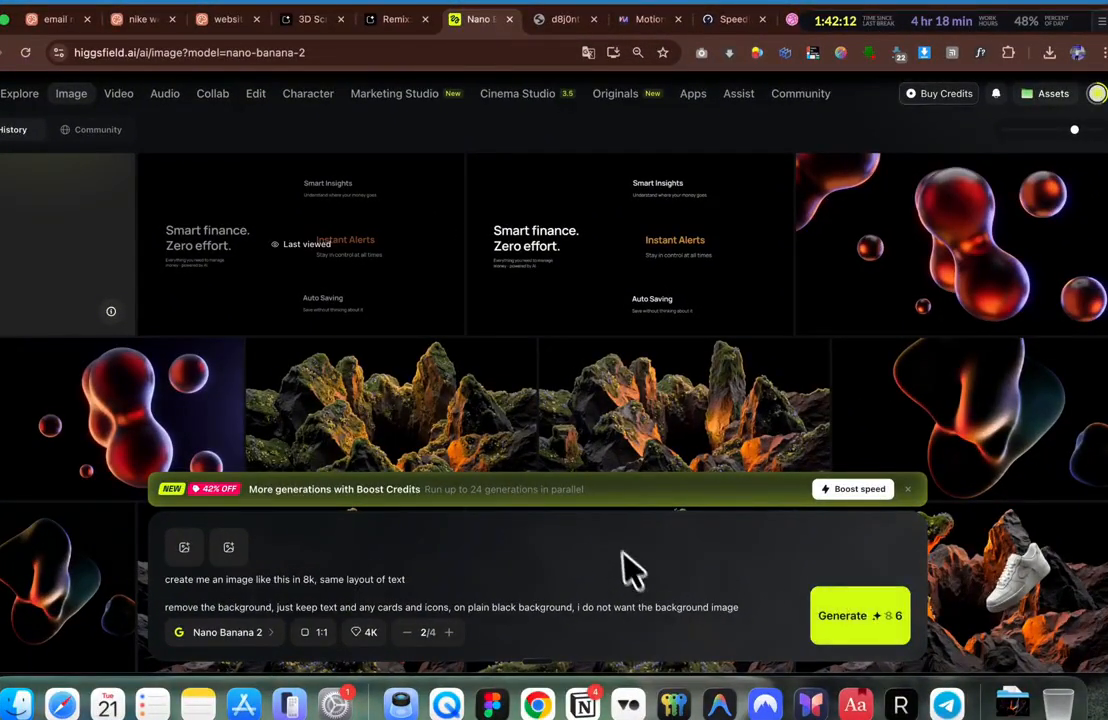
click(860, 610)
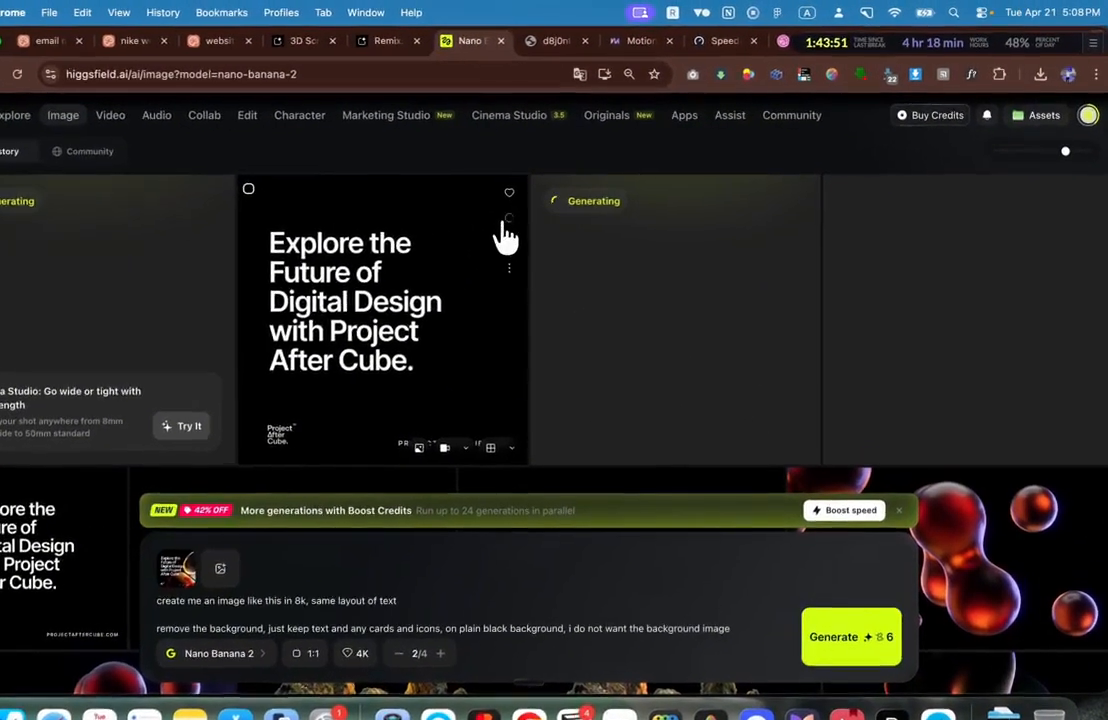
click(535, 205)
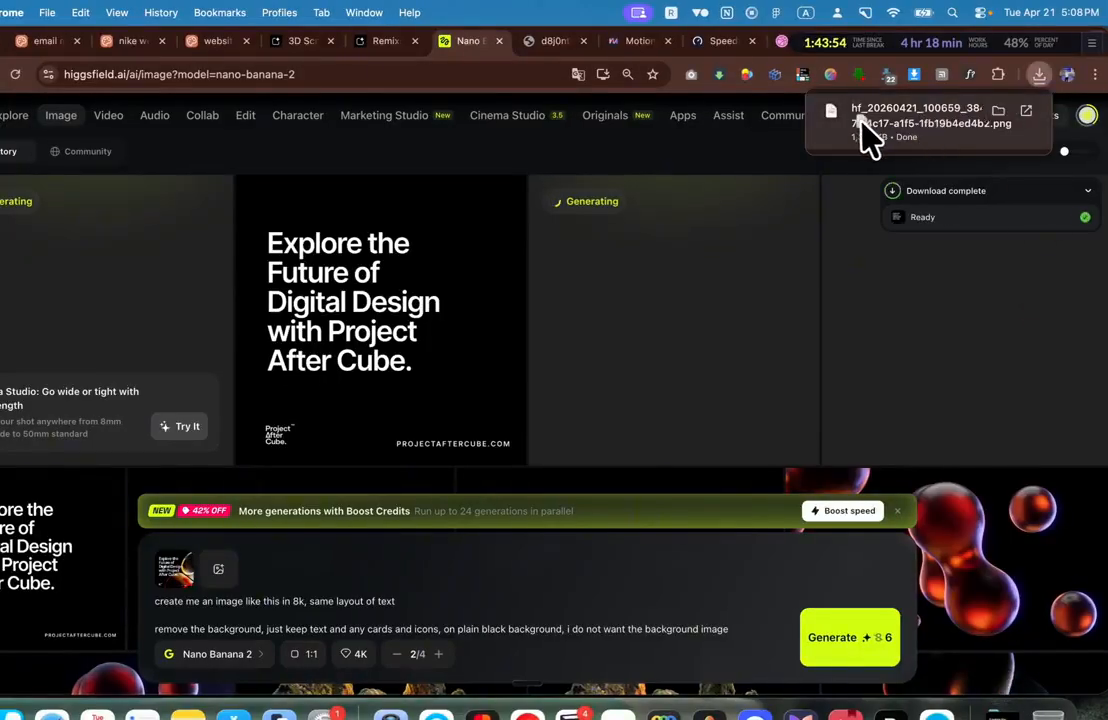
Step: Place the downloaded poster in Figma and create frame 1763 sized 1500 × 1500
key(super+Tab)
drag(862, 118, 455, 252)
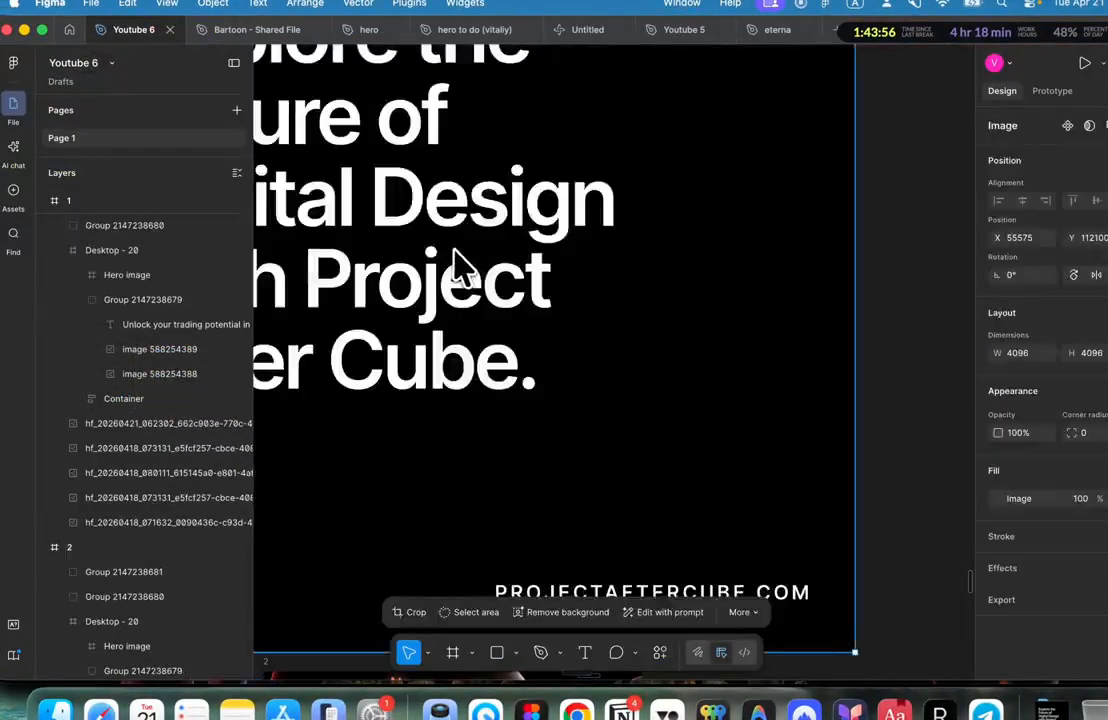
scroll(517, 283, down, 5)
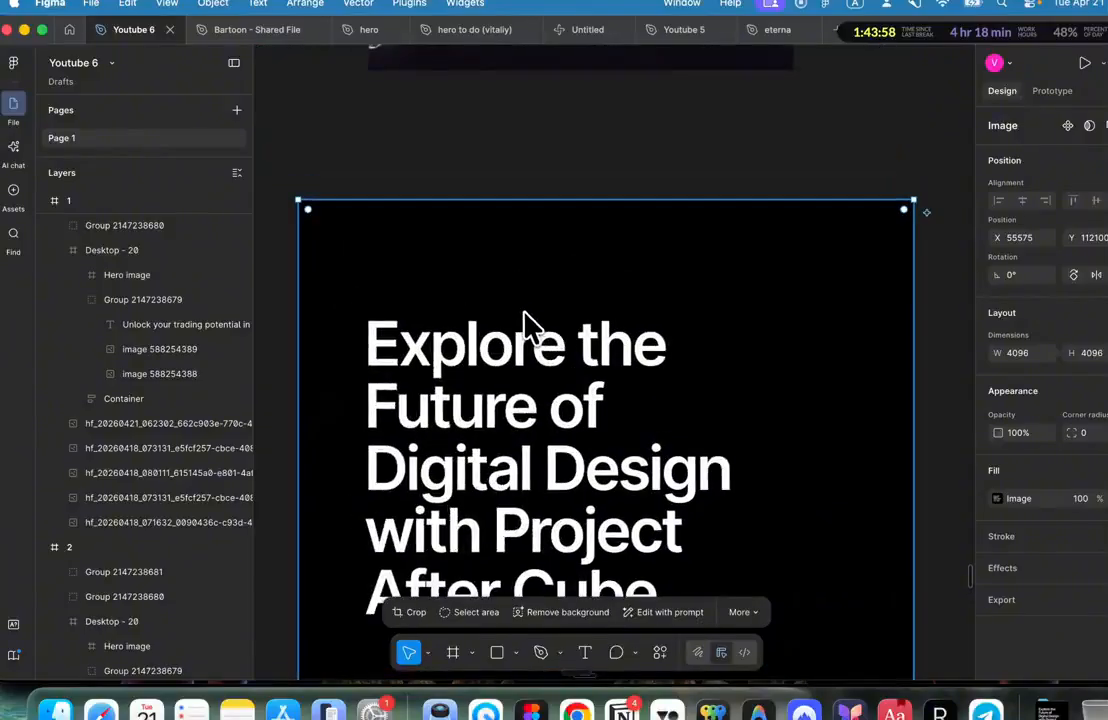
scroll(530, 242, right, 1)
key(f)
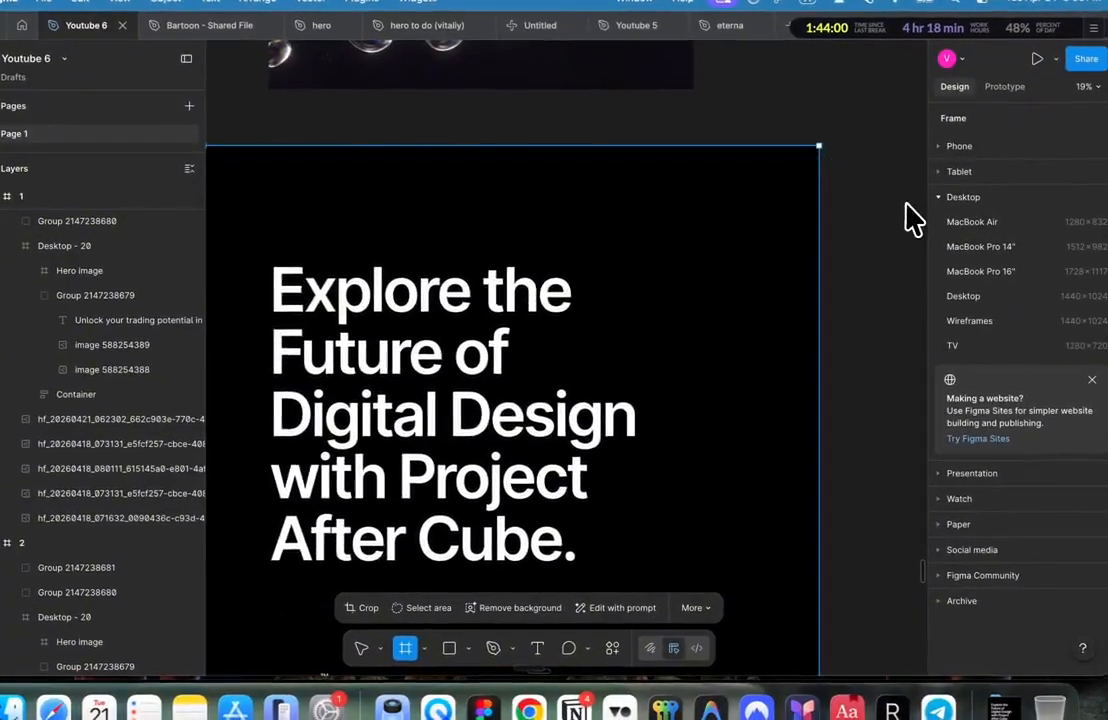
click(954, 207)
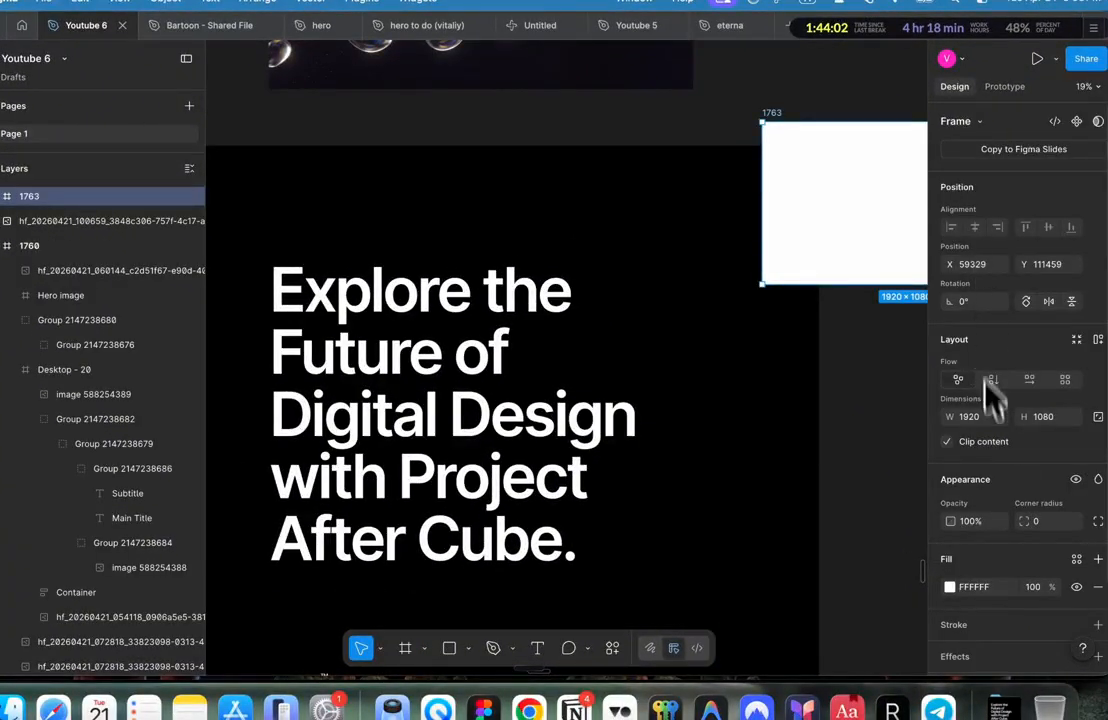
click(975, 422)
text(15)
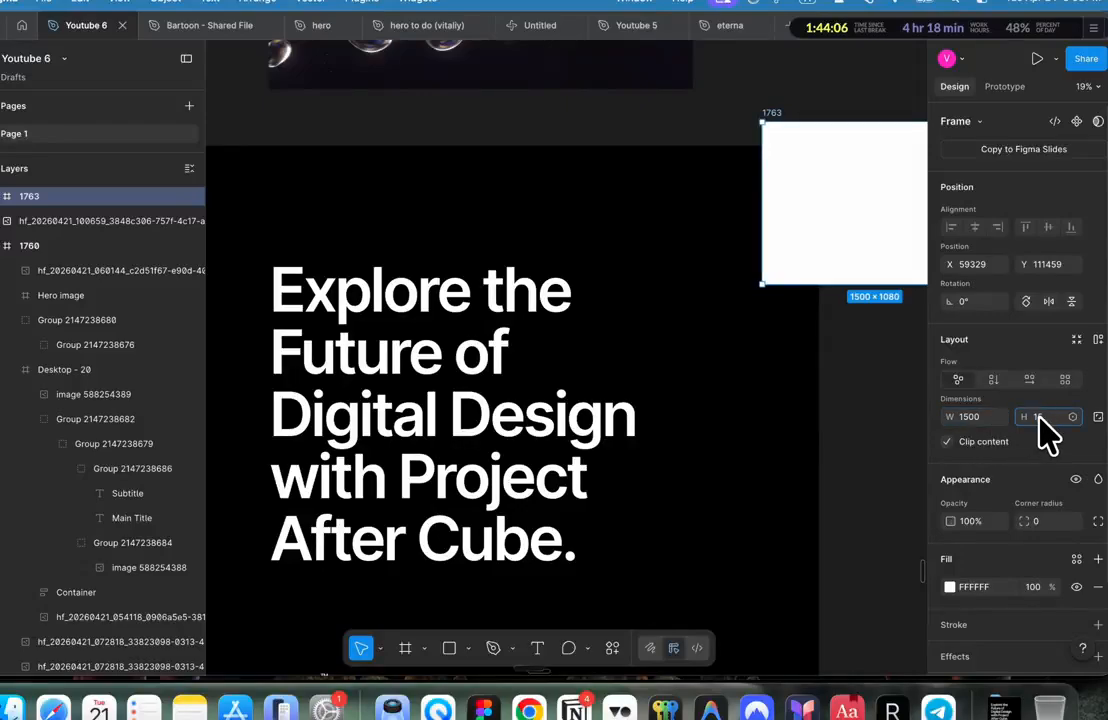
scroll(765, 337, right, 5)
drag(542, 281, 658, 324)
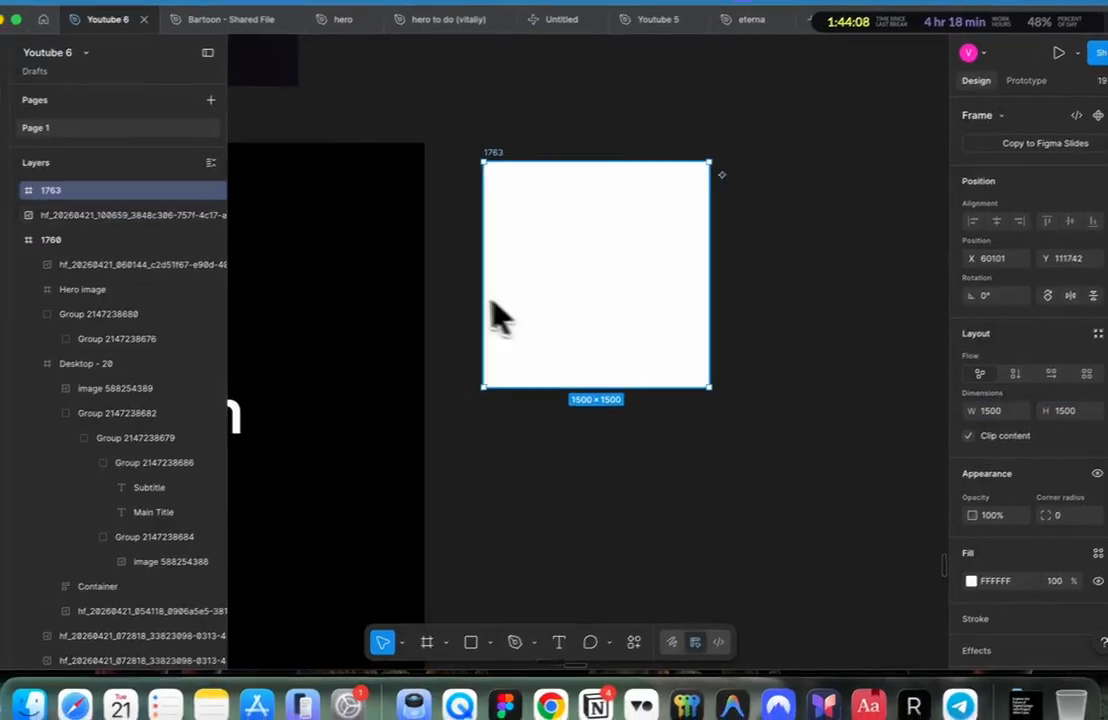
Step: Remove the poster image's background and move it onto frame 1763
click(417, 316)
click(528, 598)
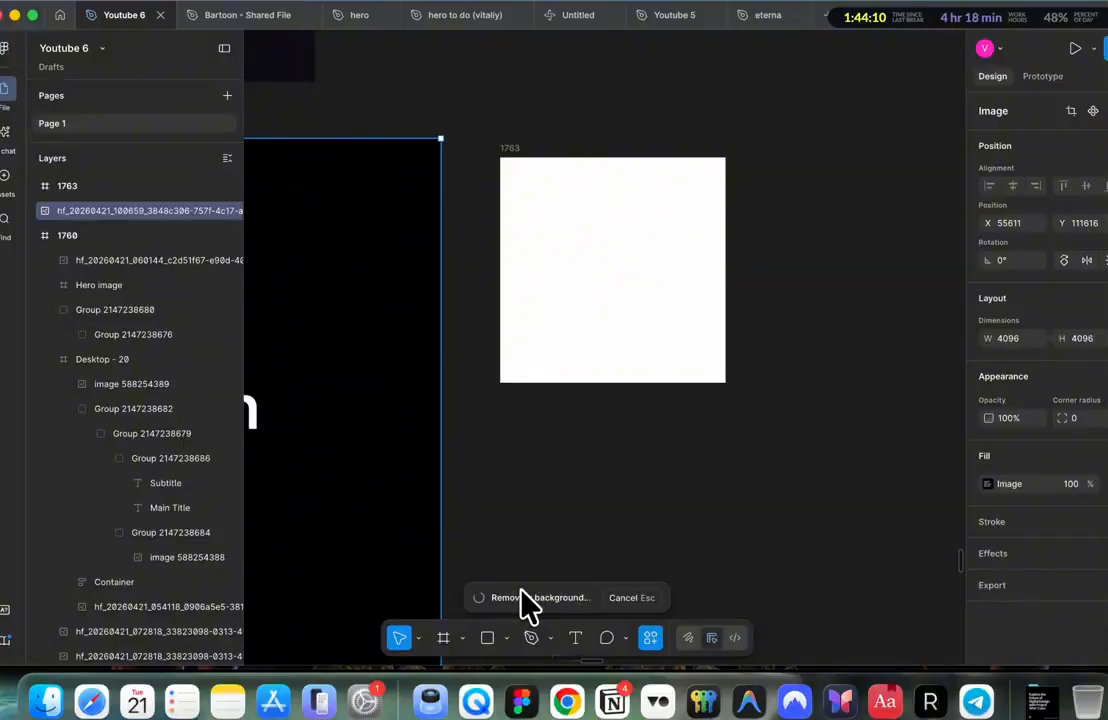
drag(247, 443, 166, 433)
drag(235, 457, 685, 271)
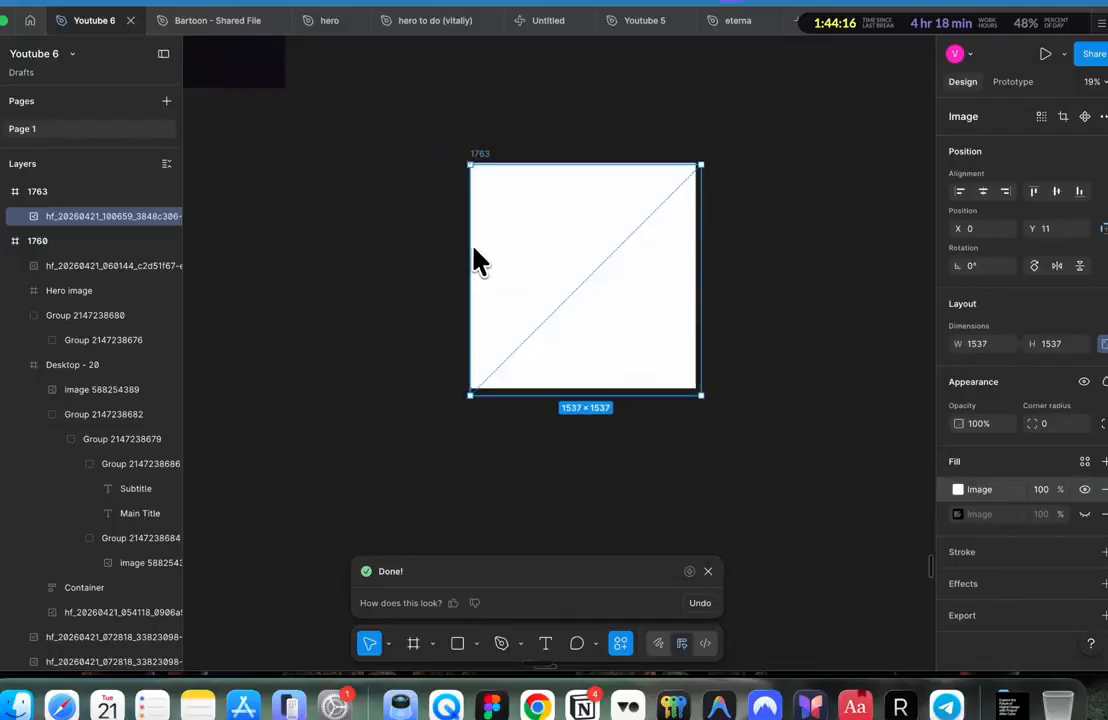
Step: Change frame 1763's fill from white to black 000000
click(484, 150)
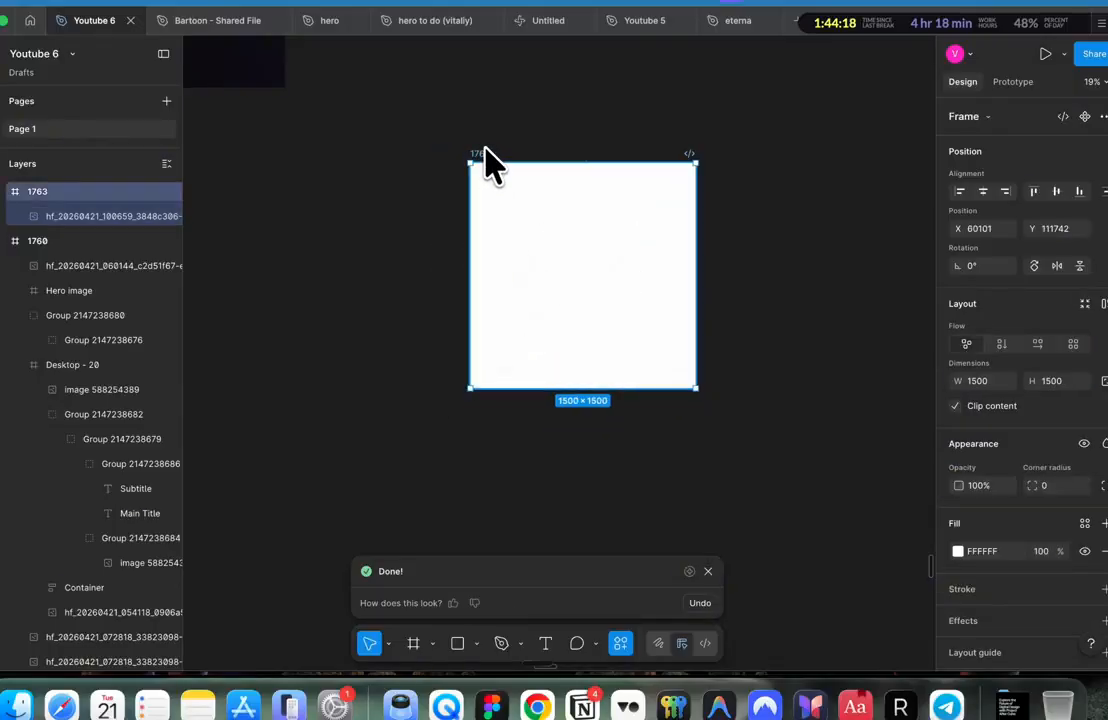
click(958, 551)
drag(856, 424, 761, 481)
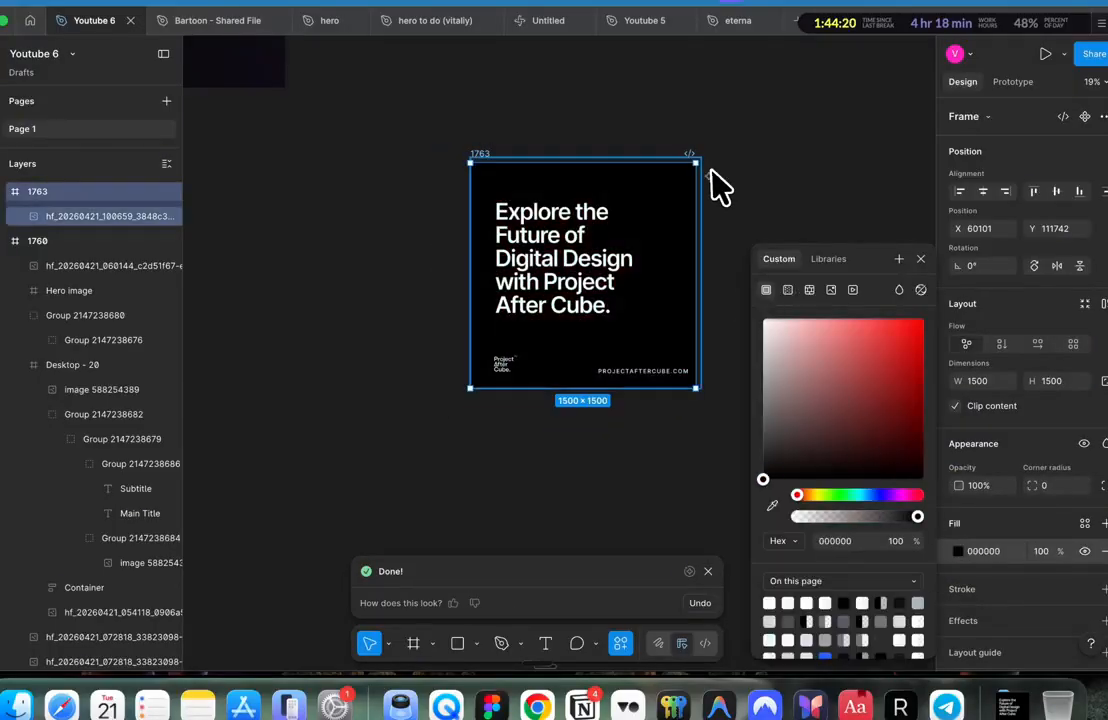
click(709, 175)
click(779, 205)
key(super+Tab)
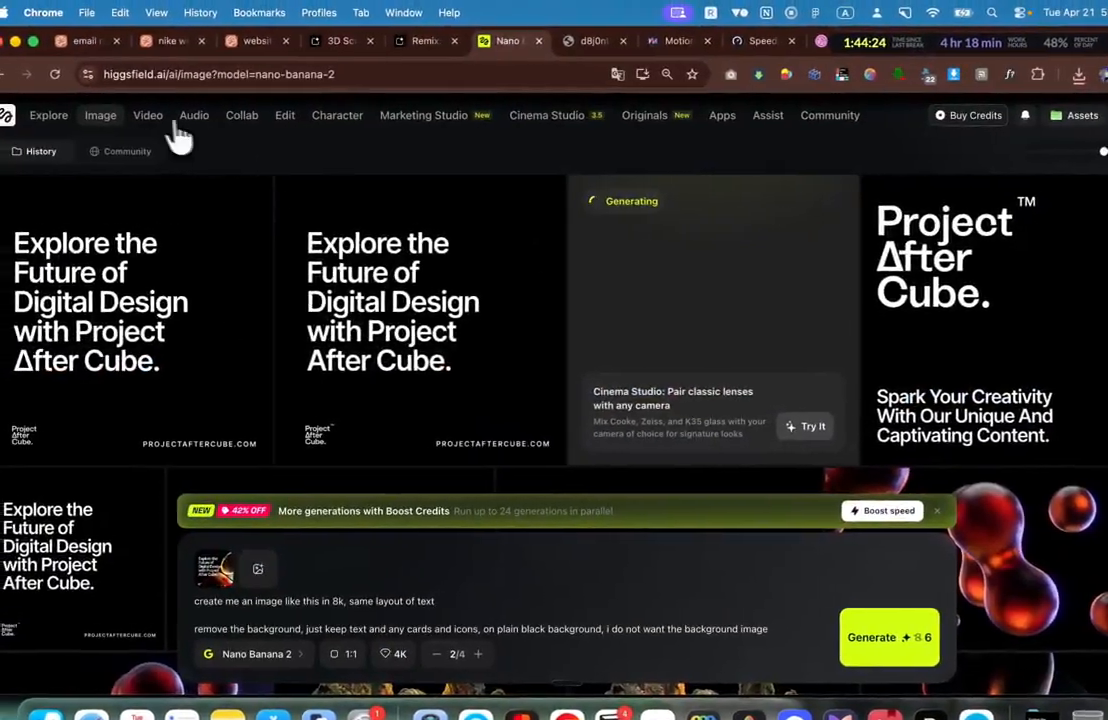
Step: Open Higgsfield's video history and scroll to the top 1:1 blob animation card
click(160, 108)
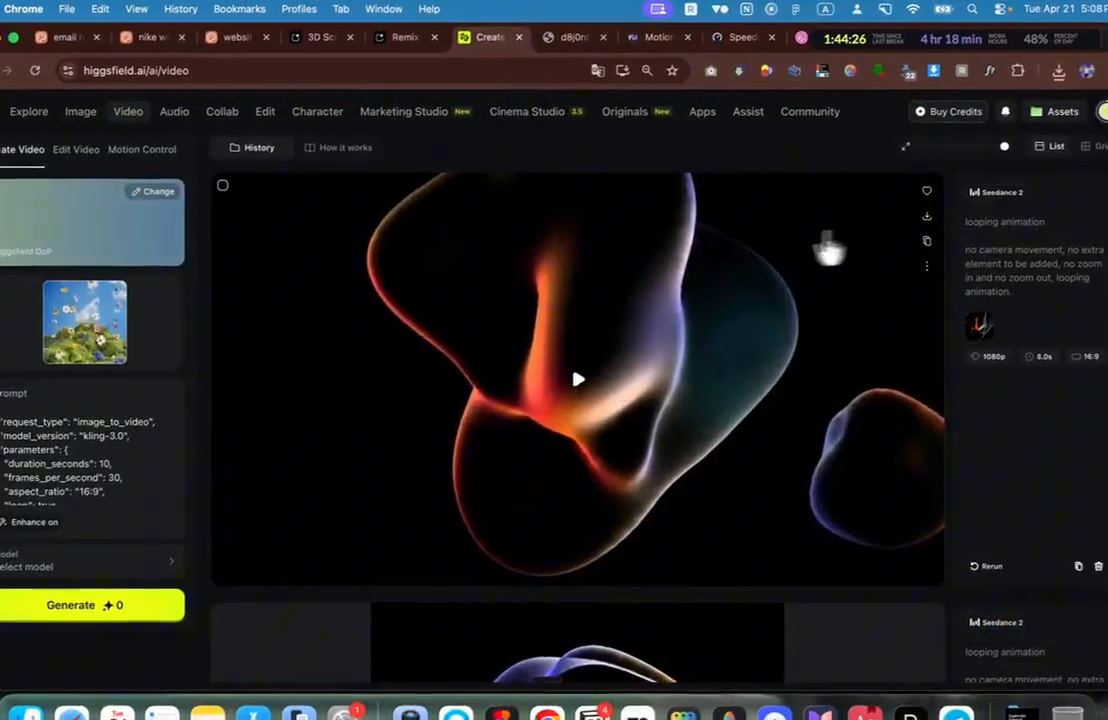
scroll(604, 339, down, 4)
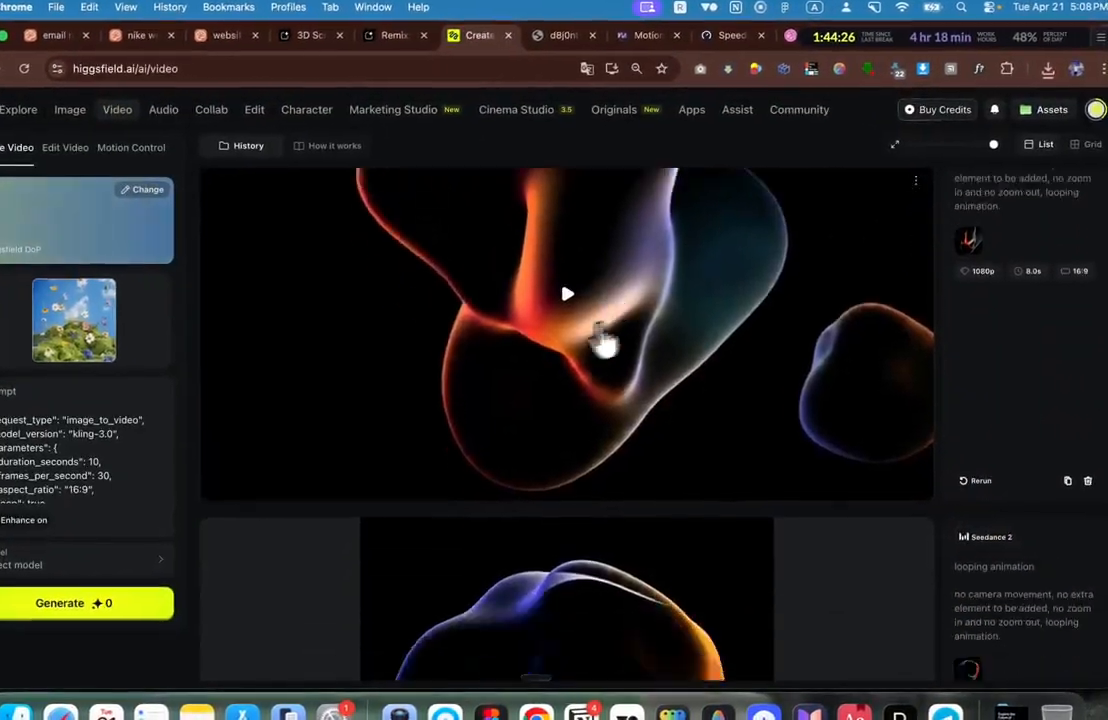
scroll(655, 334, up, 2)
scroll(935, 320, up, 2)
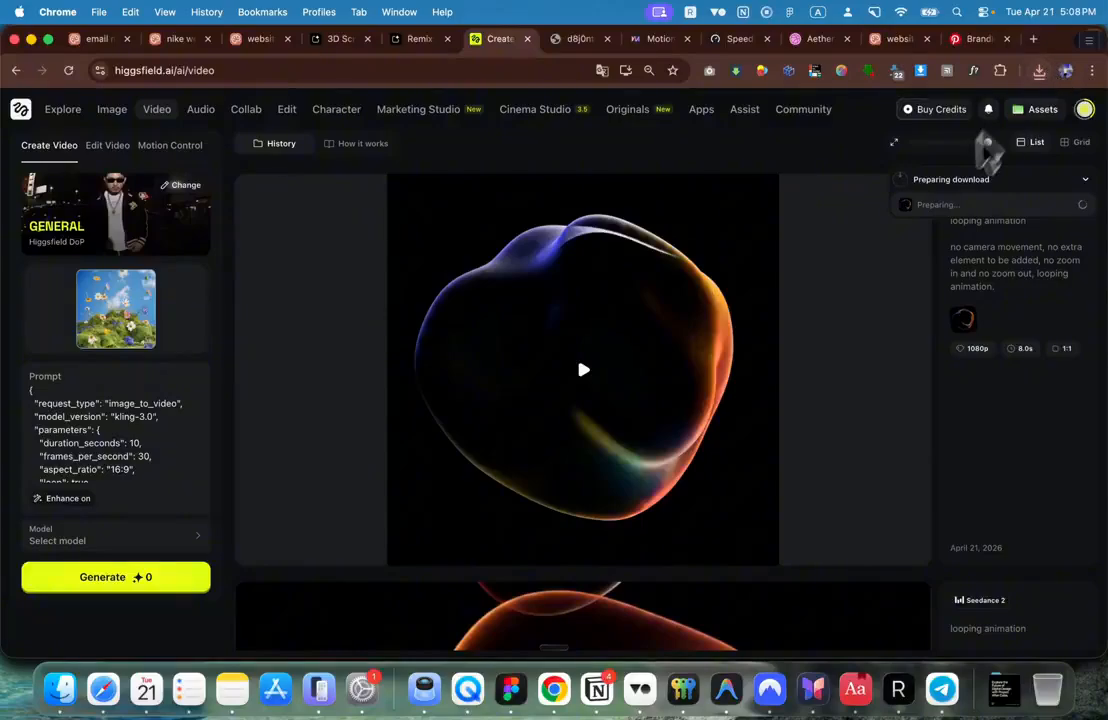
Step: Drop the downloaded blob video onto frame 1763, enlarge it and send it behind the post image
key(super+Tab)
drag(1039, 119, 612, 235)
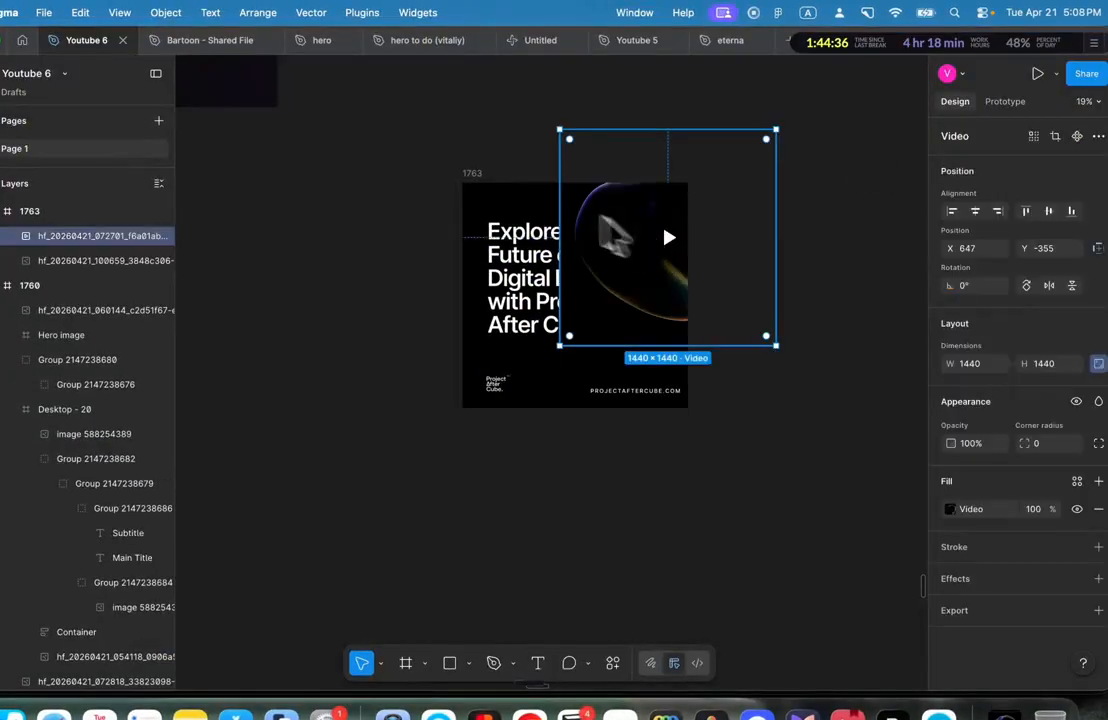
drag(682, 235, 590, 293)
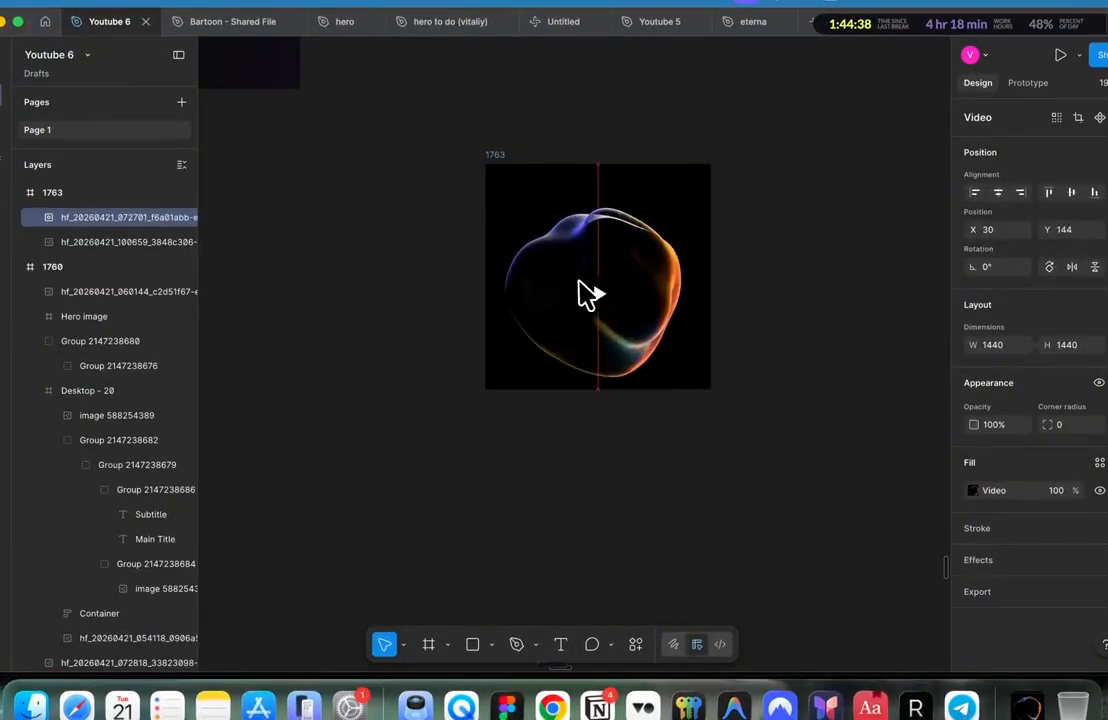
drag(693, 190, 786, 131)
key(super+bracketleft)
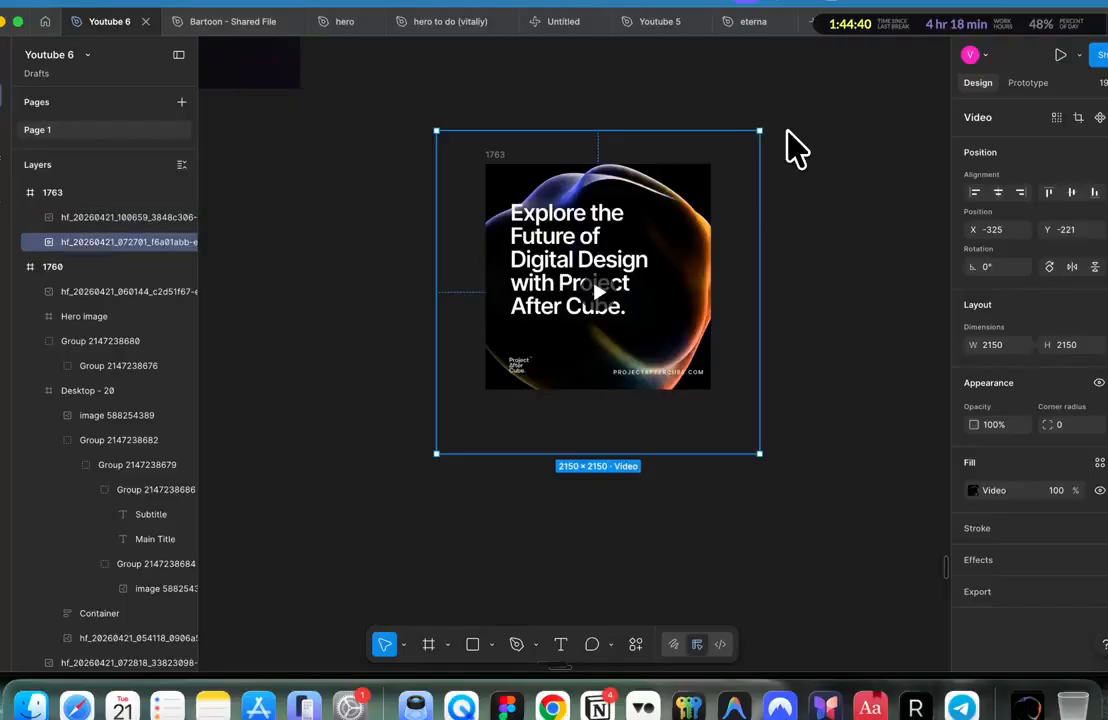
drag(697, 132, 697, 114)
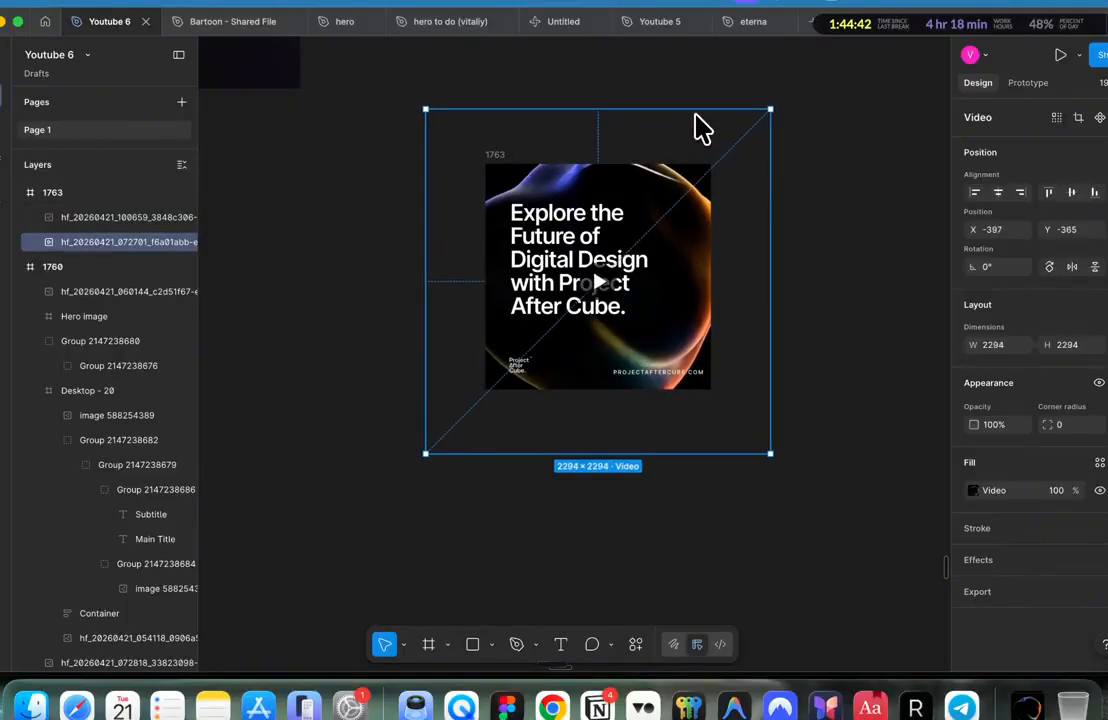
click(825, 230)
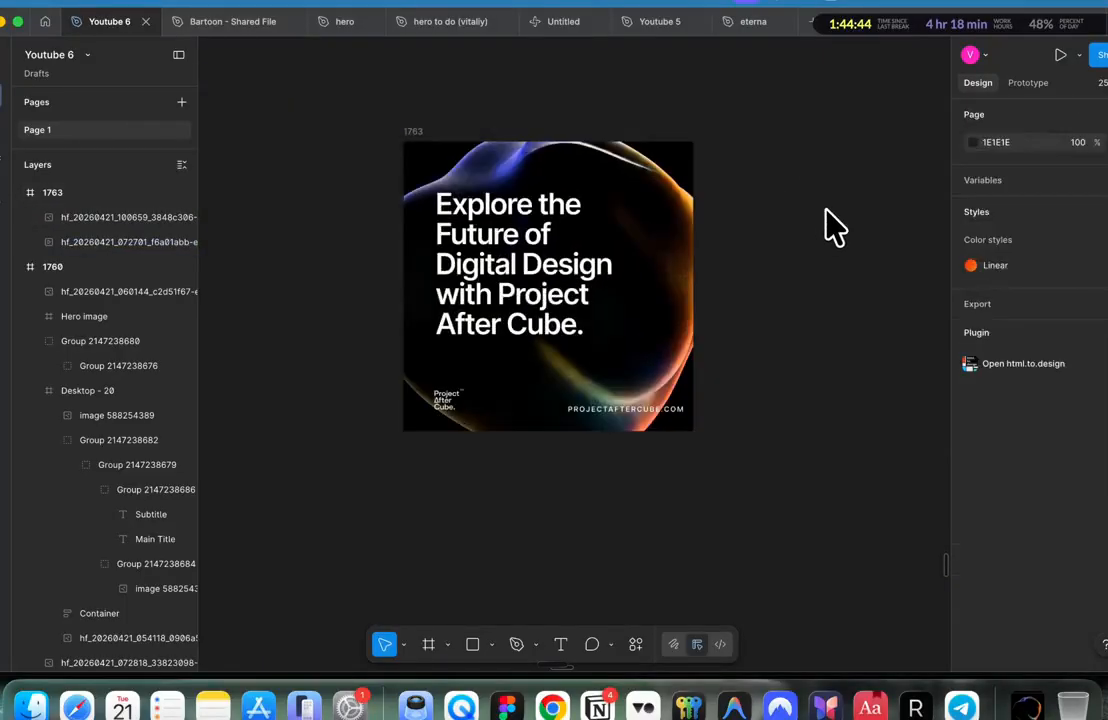
Step: Open a live preview of frame 1763 and move the preview window aside
scroll(835, 228, up, 2)
scroll(835, 228, up, 2)
scroll(835, 228, left, 3)
scroll(835, 228, down, 2)
scroll(835, 228, up, 1)
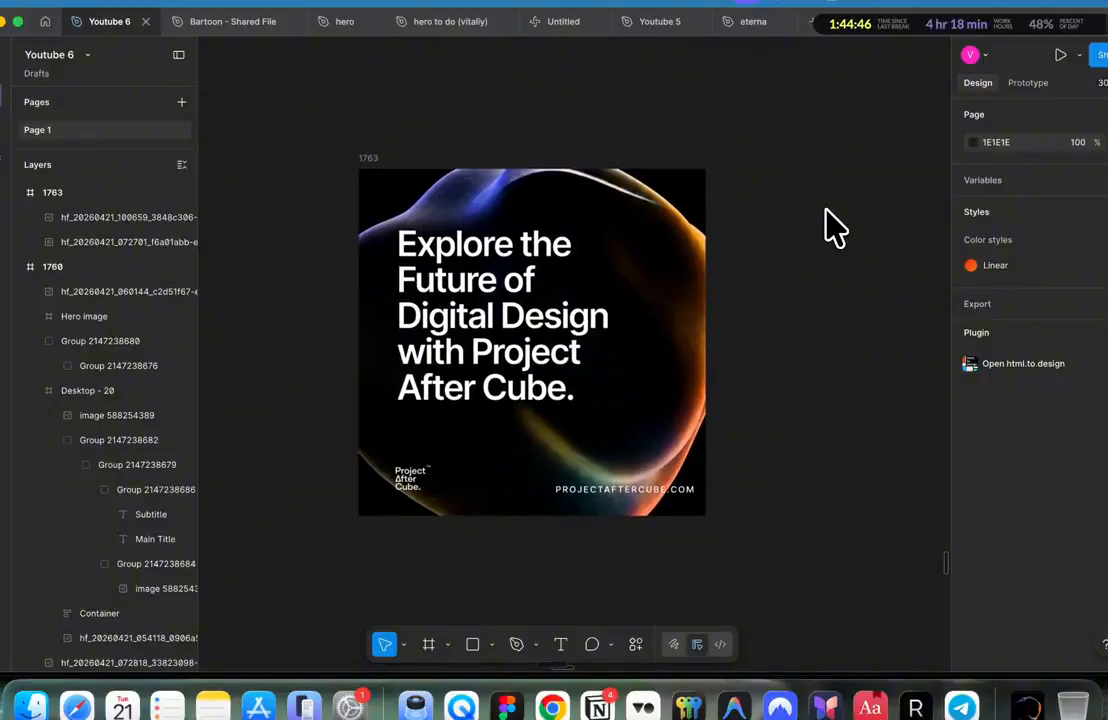
click(667, 268)
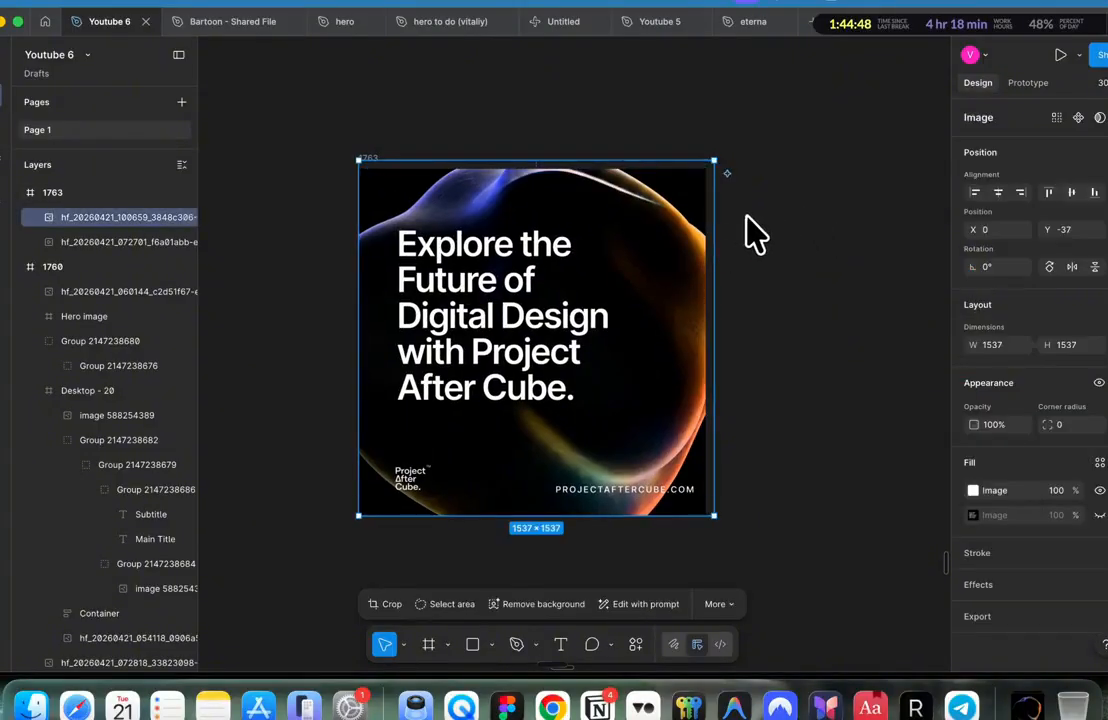
click(417, 141)
click(371, 155)
key(shift+space)
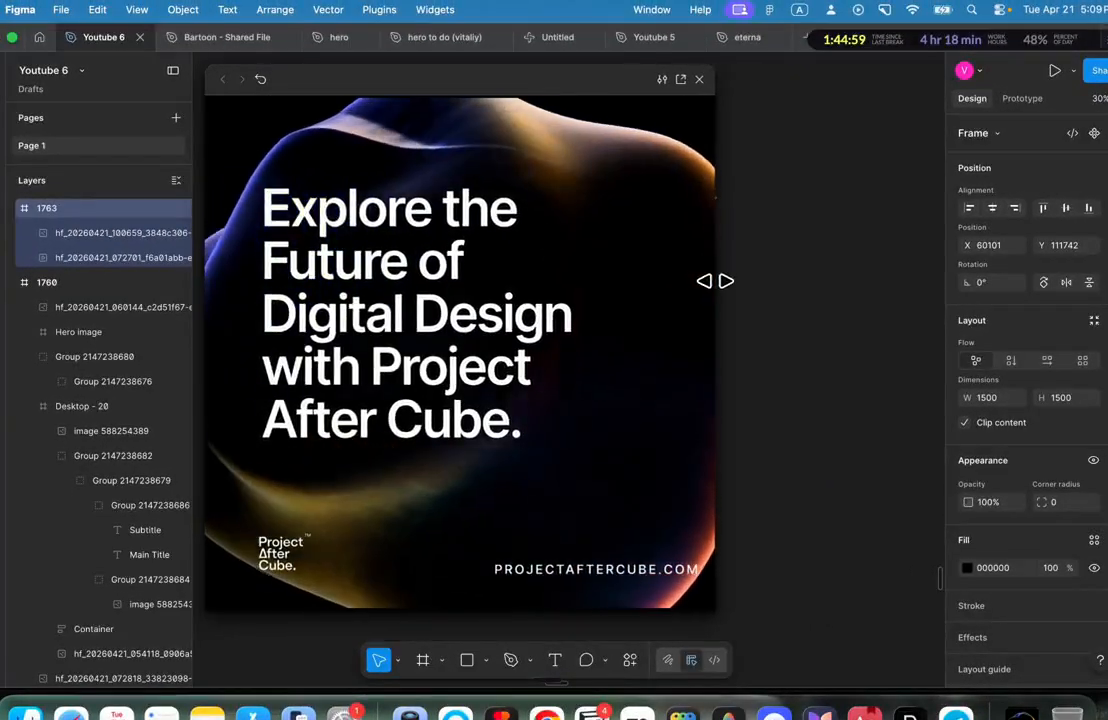
drag(618, 87, 395, 117)
Step: Trim the post image's top so it is 1384 tall
click(687, 265)
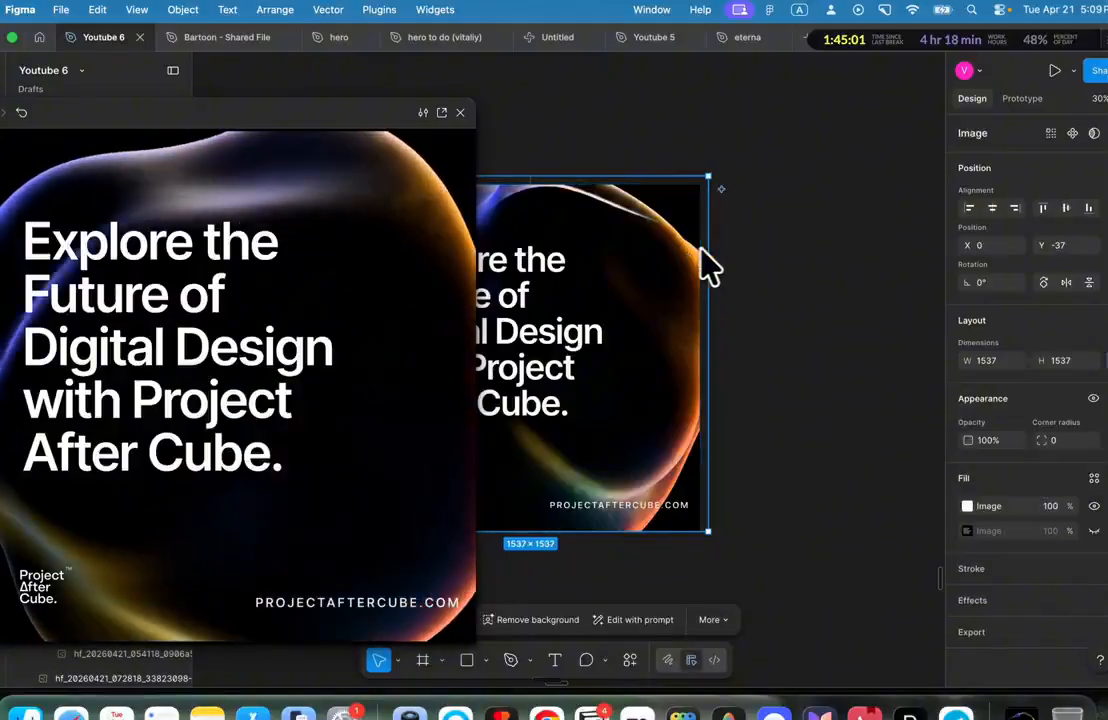
drag(710, 246, 757, 242)
key(super+z)
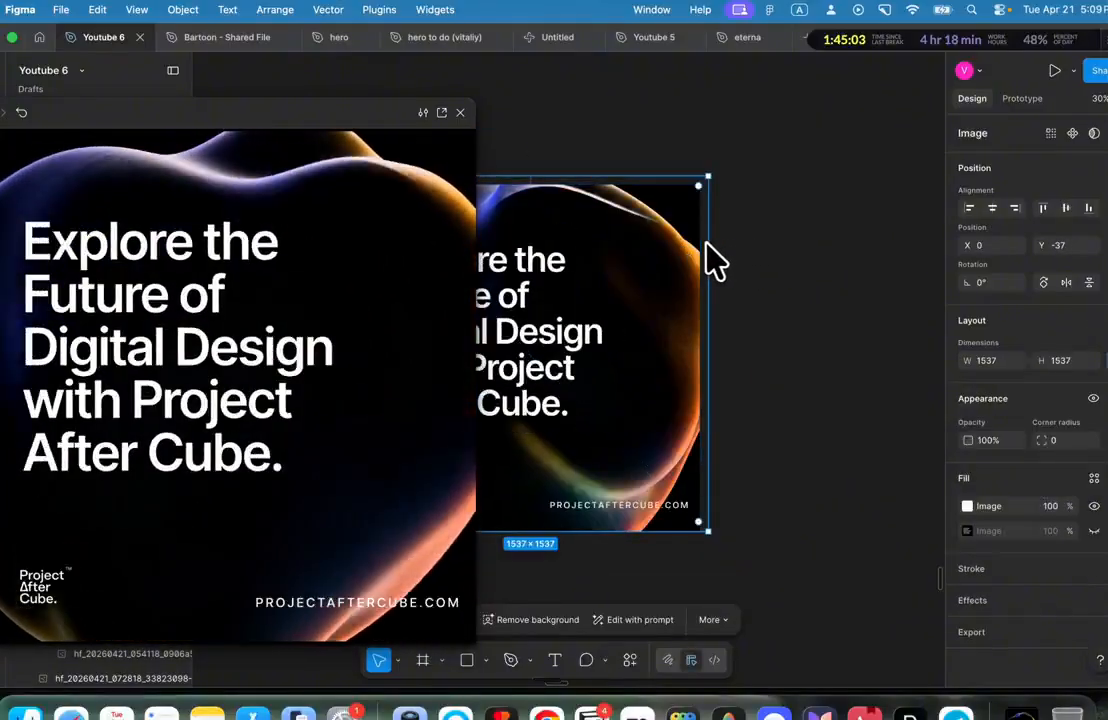
drag(680, 186, 678, 215)
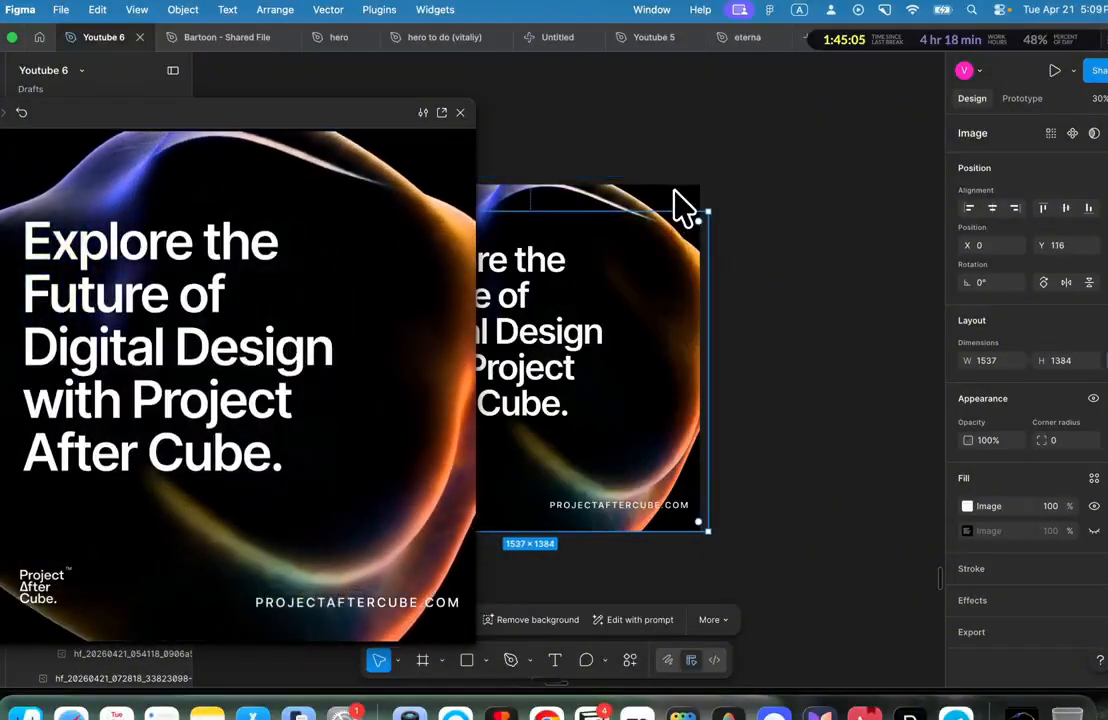
Step: Resize and reposition the video to fill the card at 1600×1600 behind the text
click(677, 191)
drag(707, 107, 705, 167)
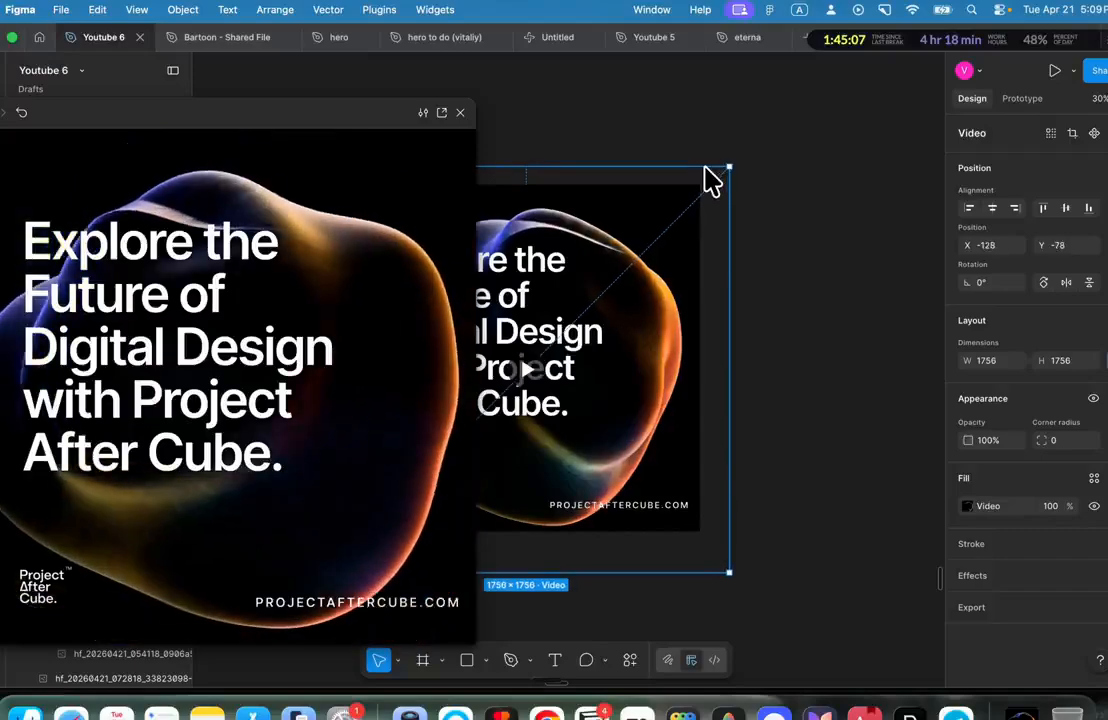
drag(532, 247, 603, 327)
key(alt)
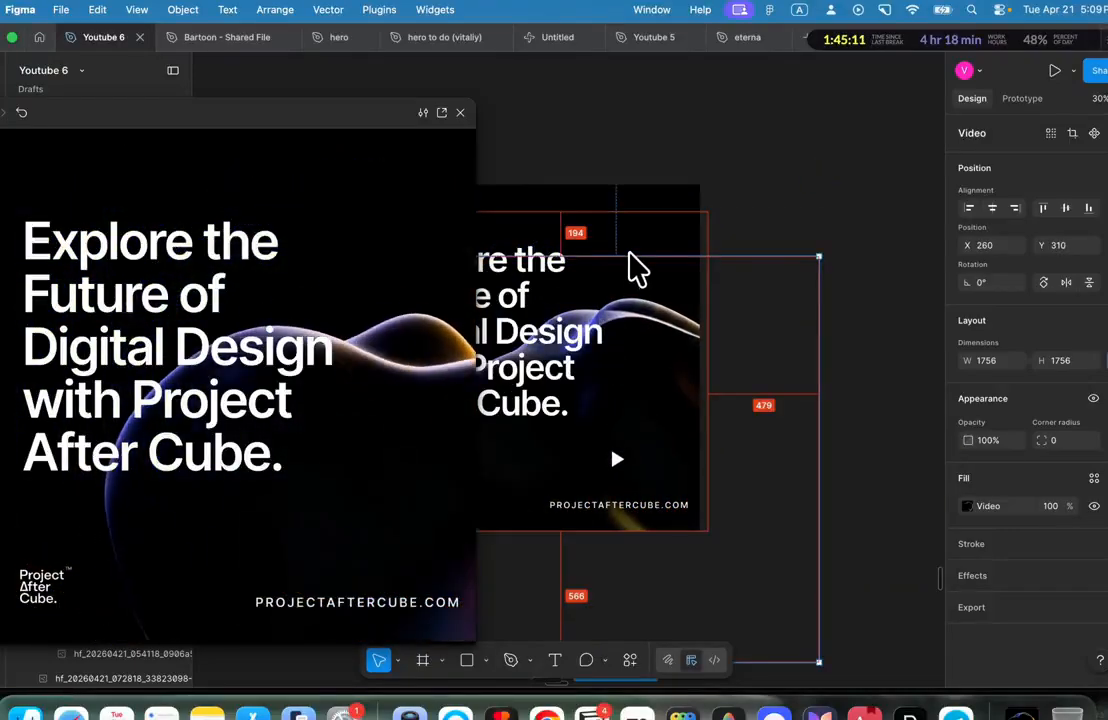
drag(630, 255, 638, 185)
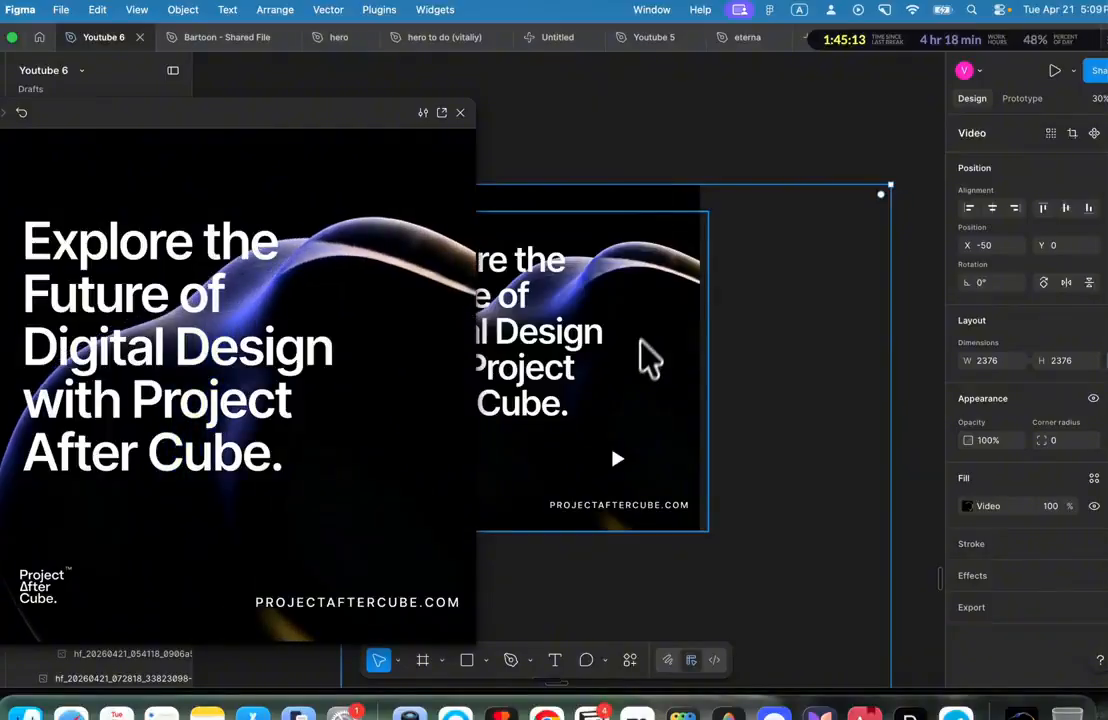
key(shift+h)
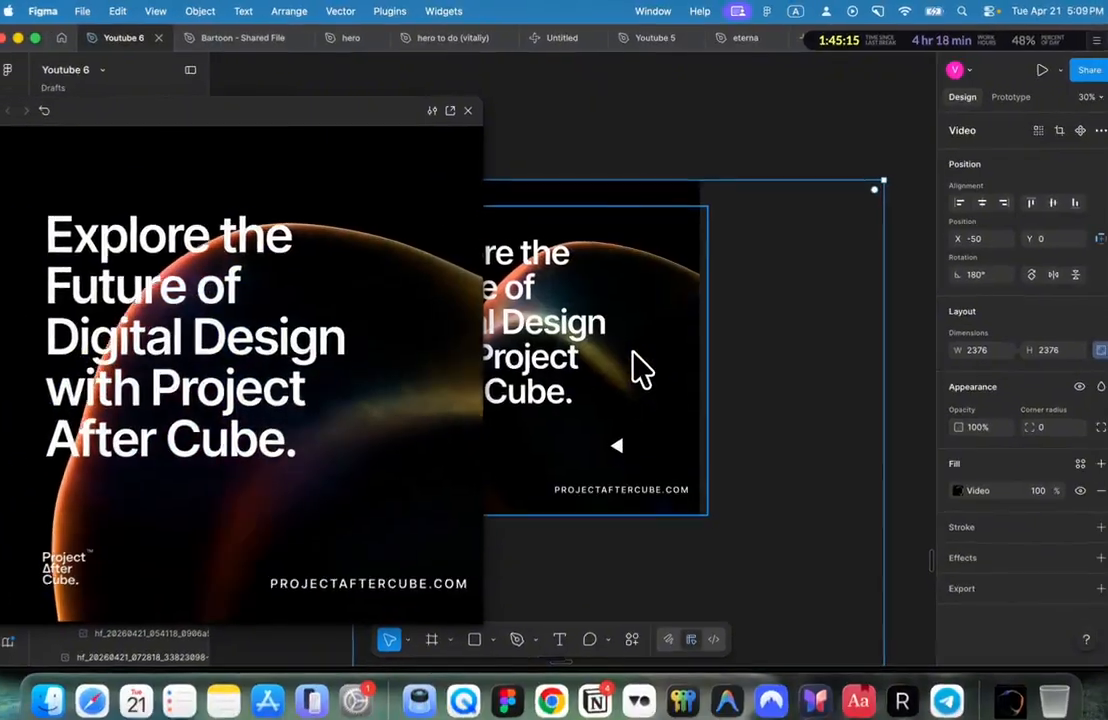
key(ctrl+z)
key(ctrl+z)
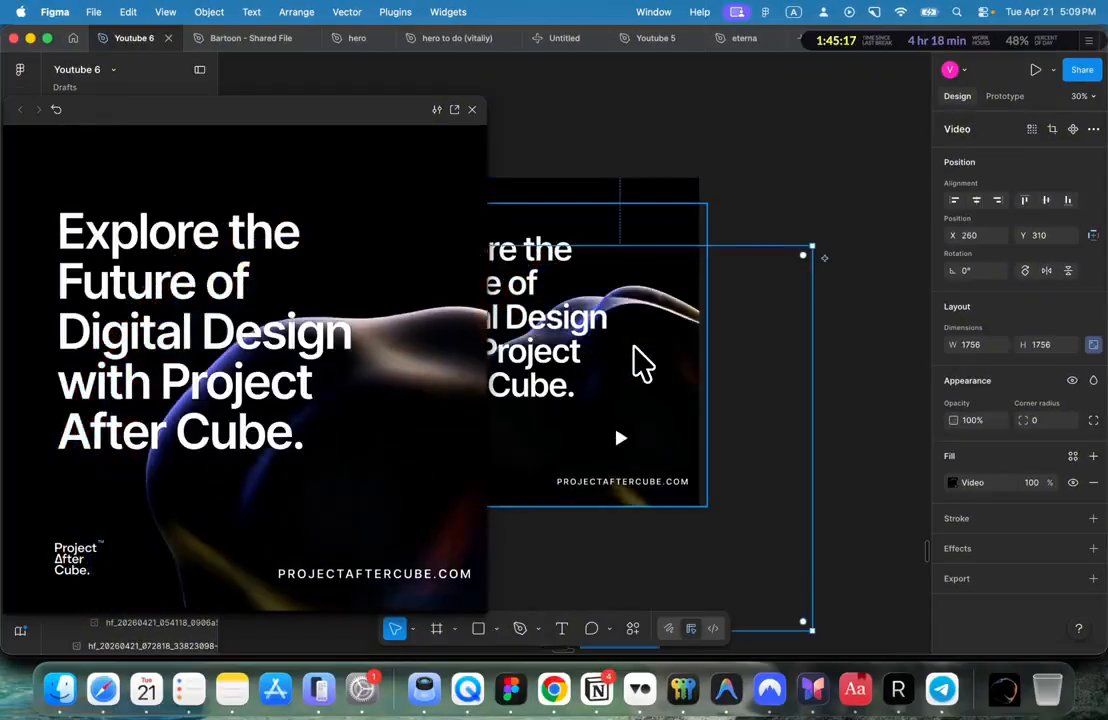
key(ctrl+shift+z)
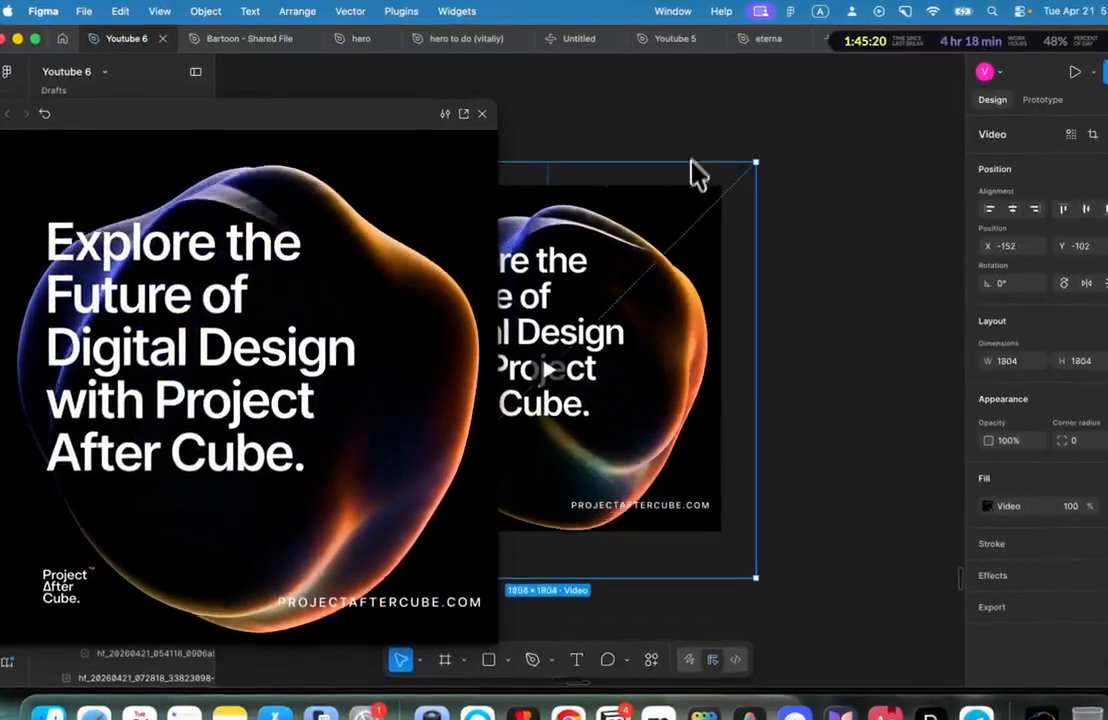
drag(693, 162, 702, 279)
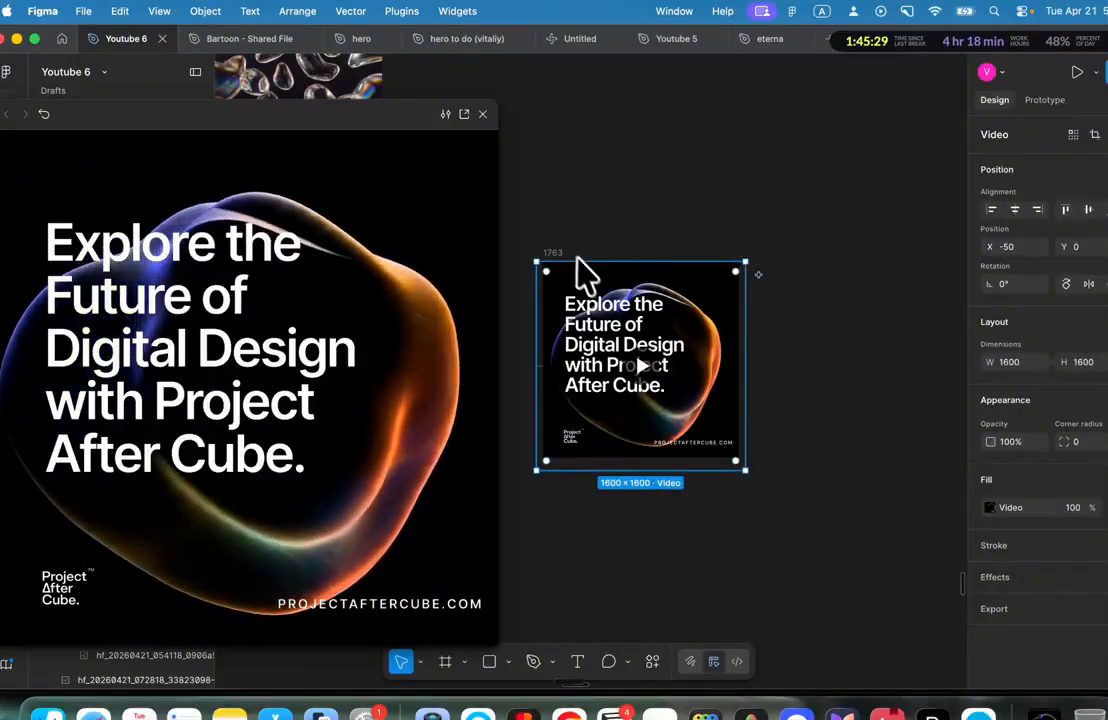
Step: Return to the Higgsfield video history in Chrome
key(super+Tab)
click(110, 378)
scroll(415, 332, up, 3)
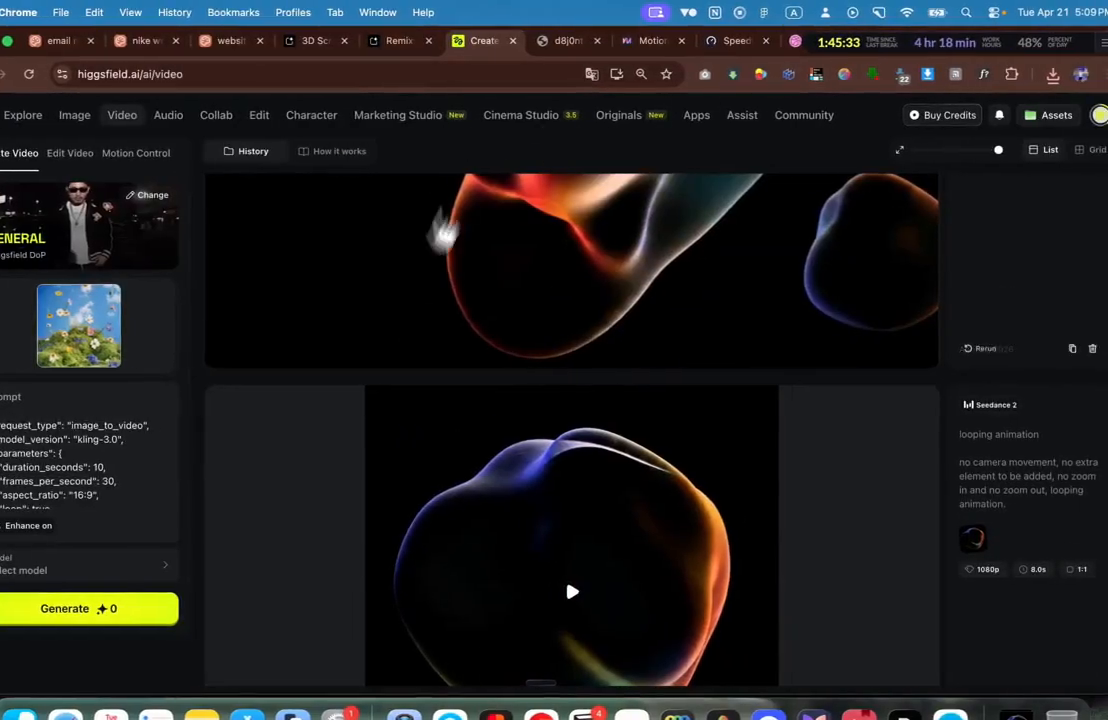
Step: Open the looping blob video in Higgsfield's full viewer
scroll(442, 366, up, 3)
scroll(464, 350, down, 3)
scroll(437, 358, down, 2)
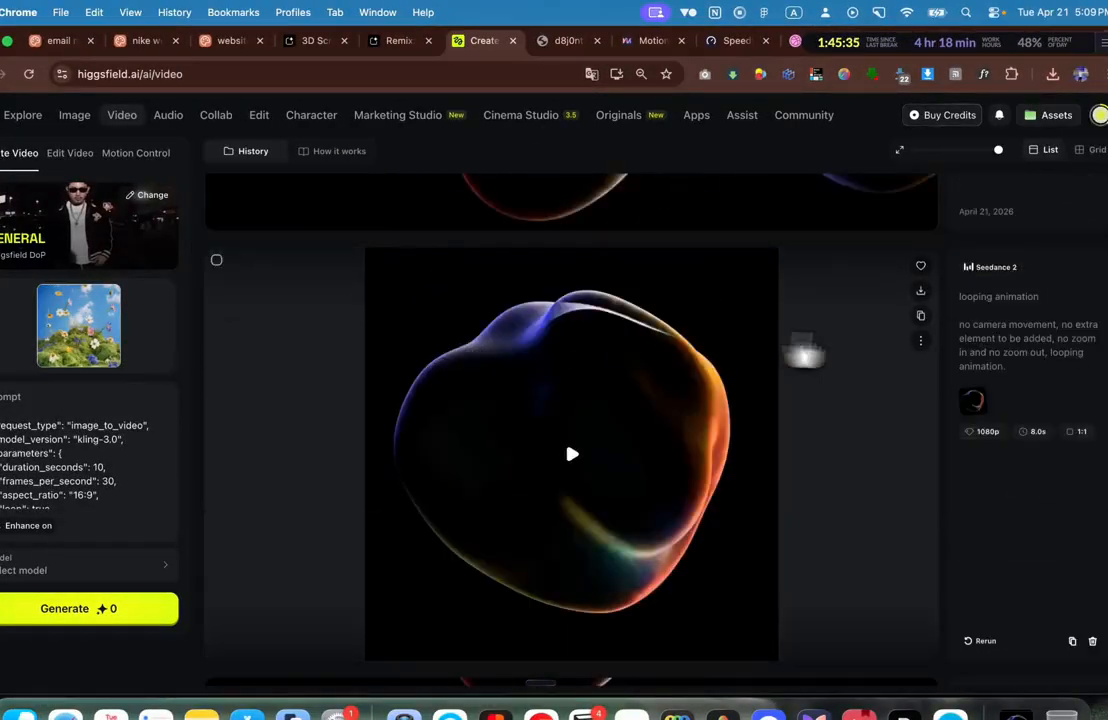
click(950, 393)
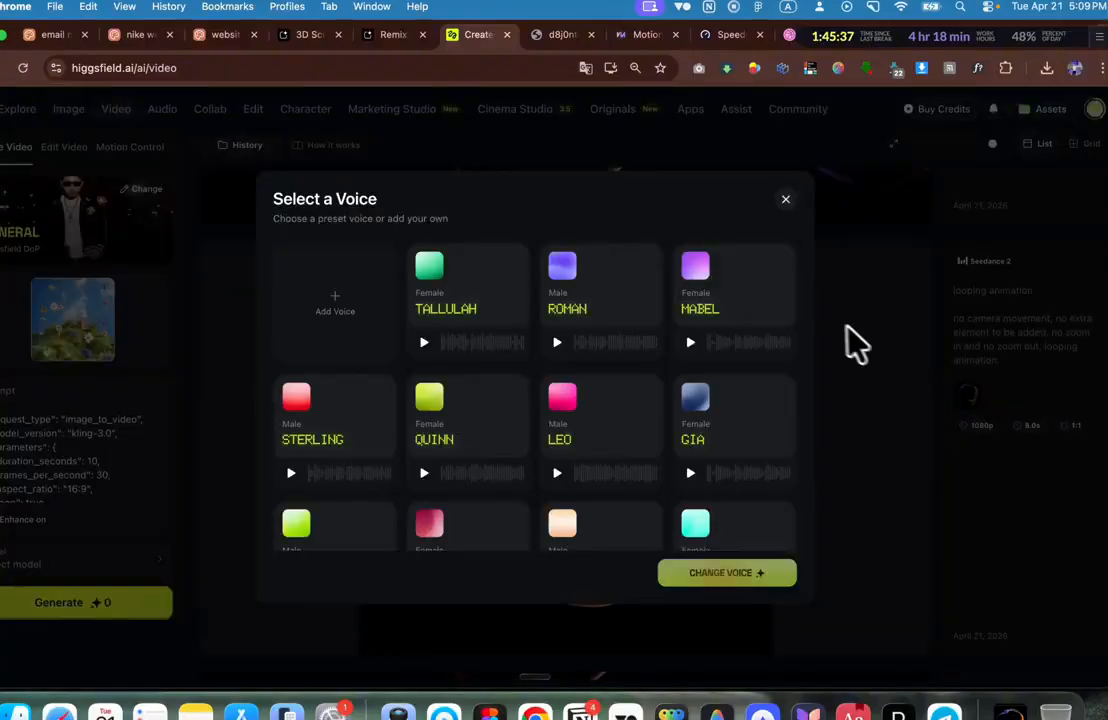
click(846, 341)
click(914, 338)
click(942, 414)
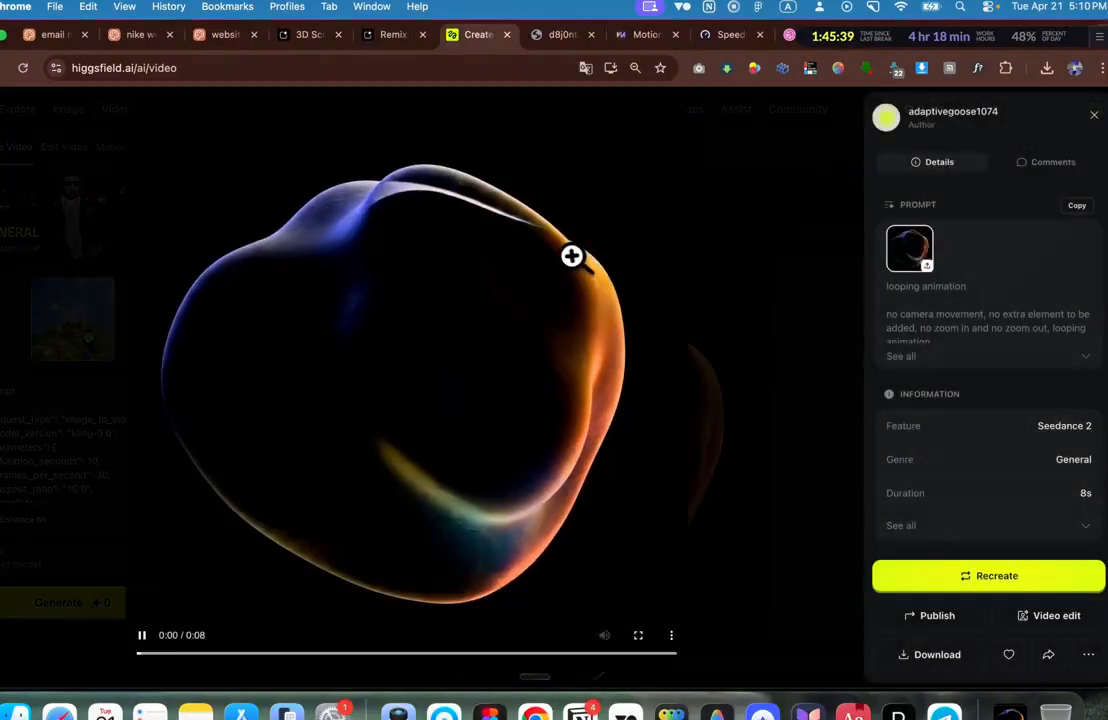
Step: Open the video alone in a new cloudfront.net tab and select its direct URL
right_click(575, 256)
click(640, 310)
click(520, 34)
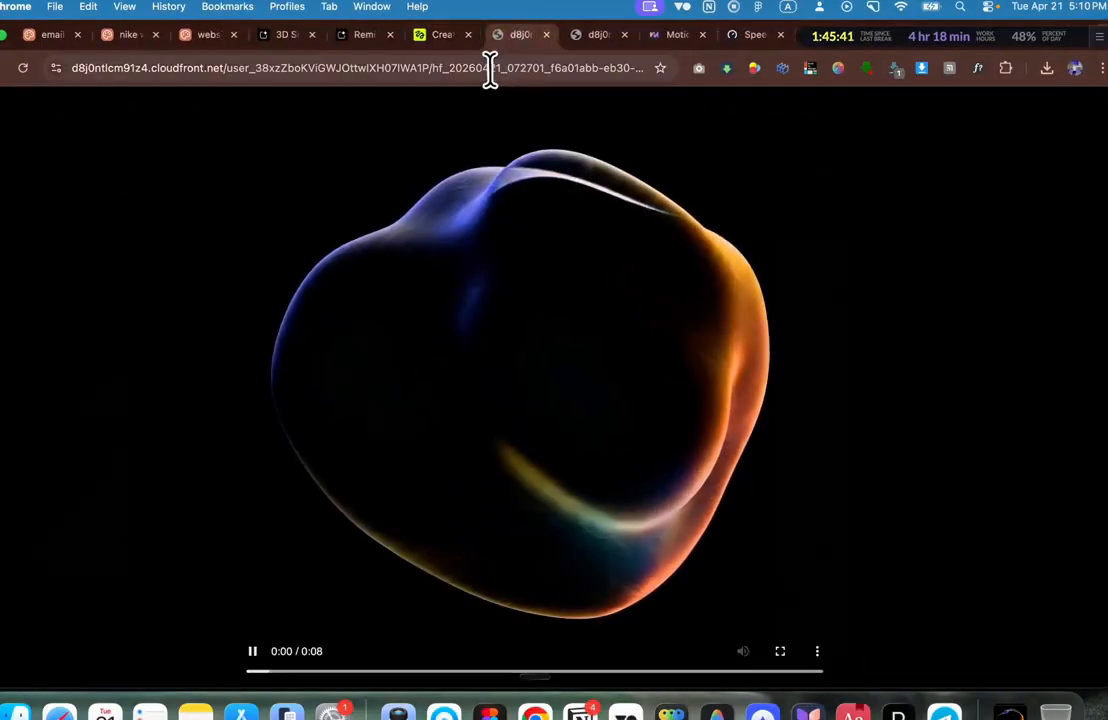
click(490, 68)
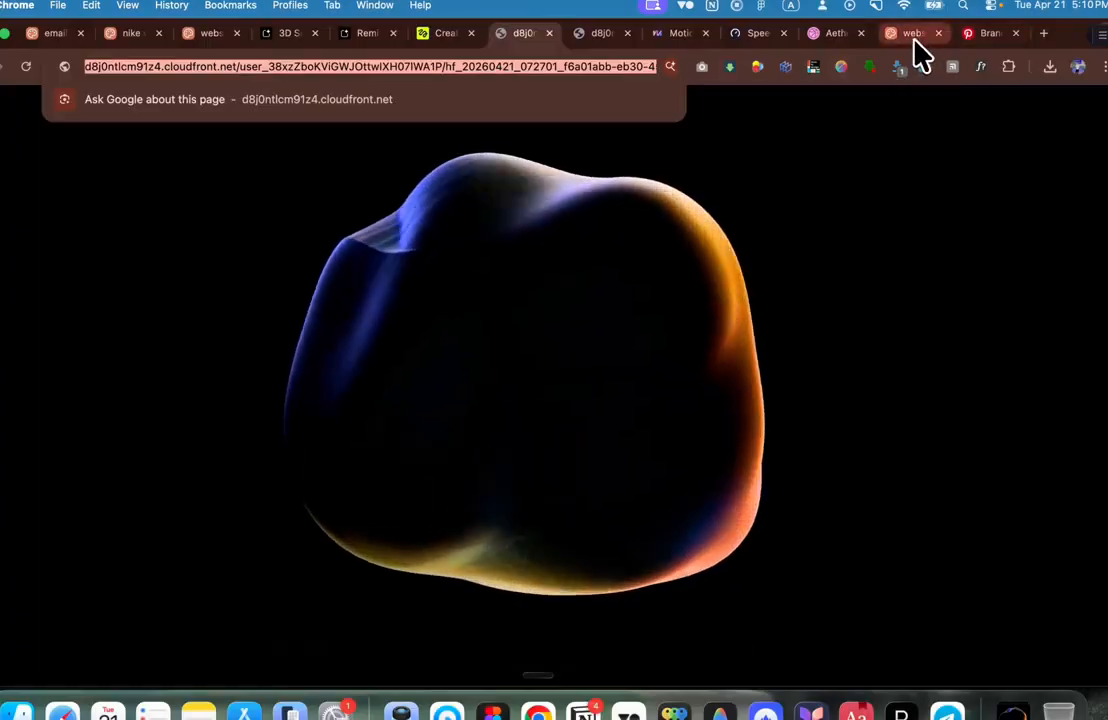
click(912, 33)
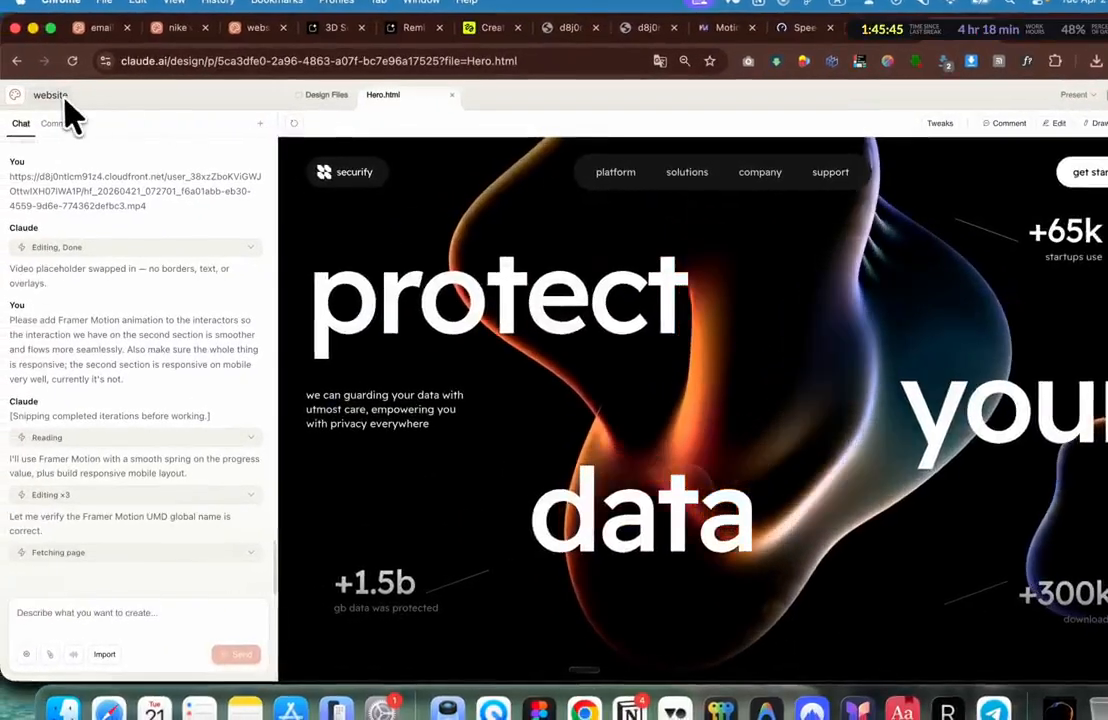
Step: Create a new 'social media post' project holding the blob video link in its prompt
click(16, 96)
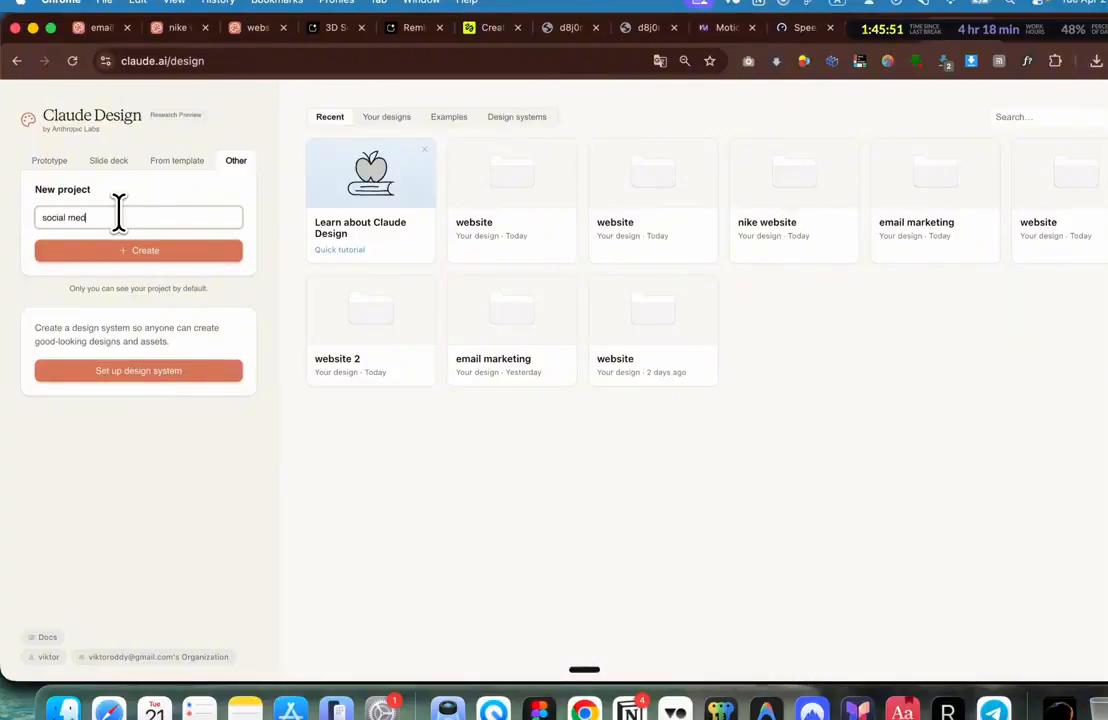
click(122, 257)
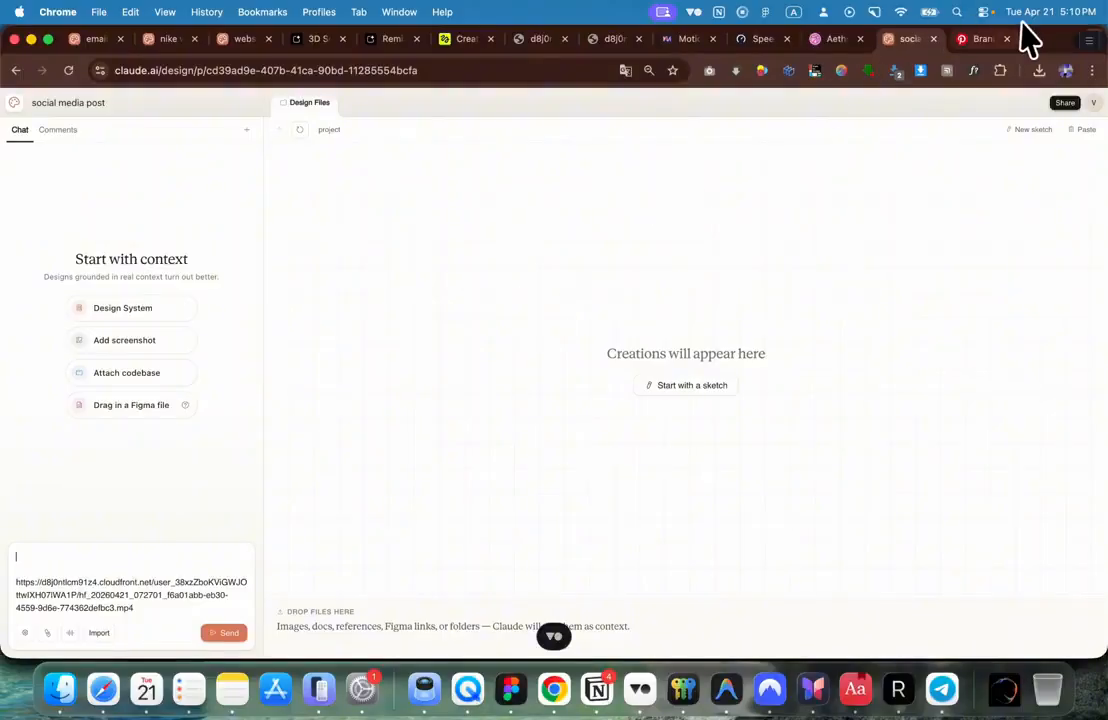
click(682, 38)
Step: Copy the gallery's Social Media Posts card prompt and go back to the project
scroll(618, 457, down, 10)
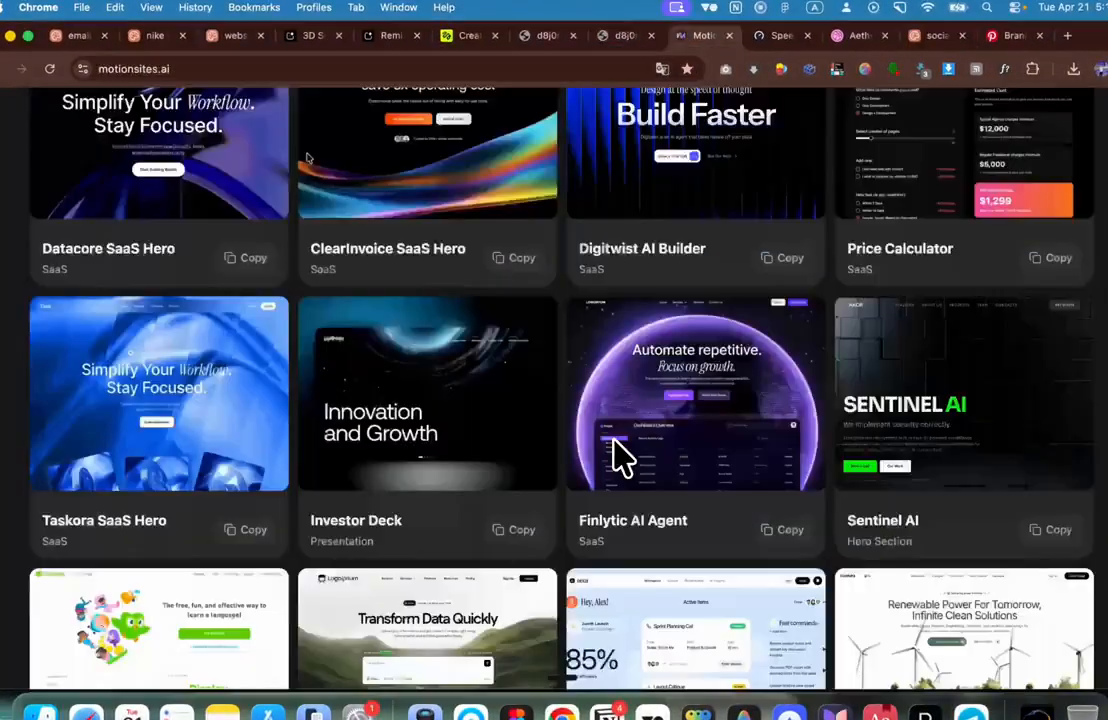
scroll(618, 457, down, 5)
scroll(494, 447, up, 2)
click(245, 424)
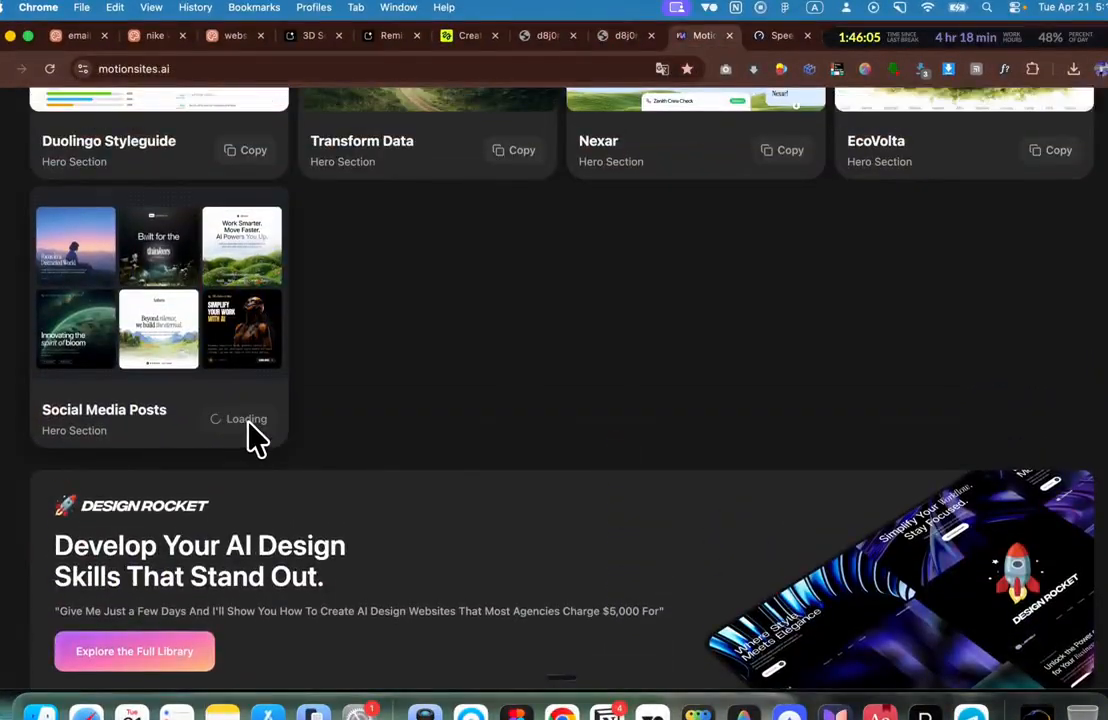
scroll(230, 353, up, 3)
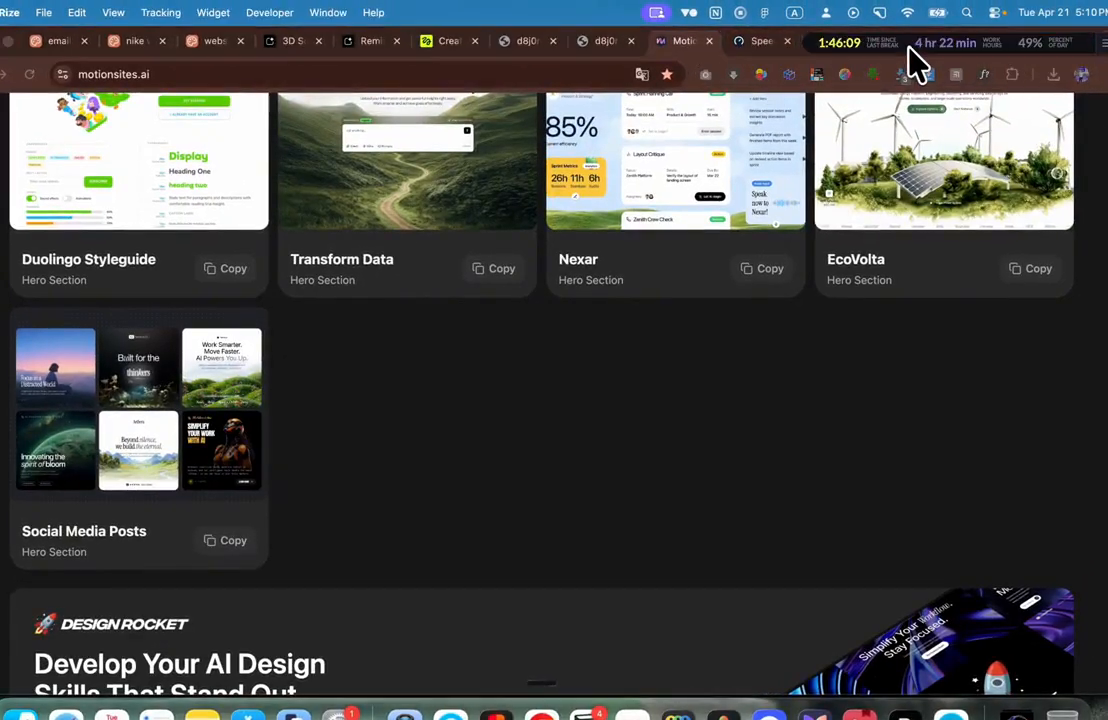
click(912, 42)
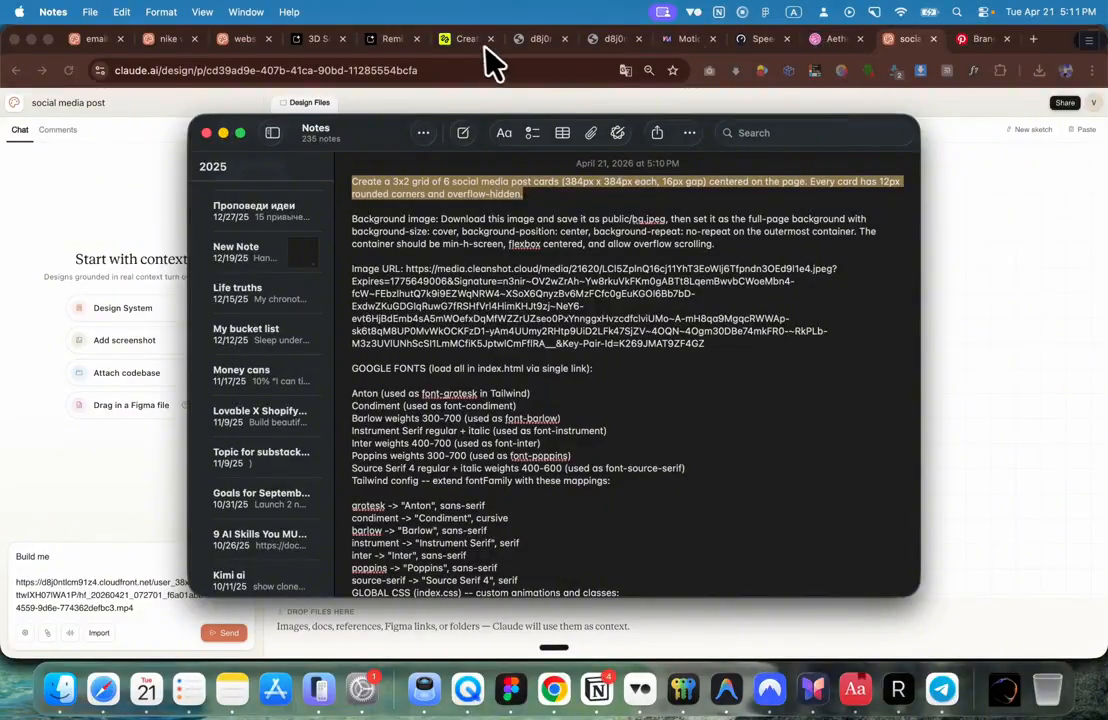
Step: Paste the 3x2 grid prompt and add lines limiting work to card 1 with the video background
click(940, 101)
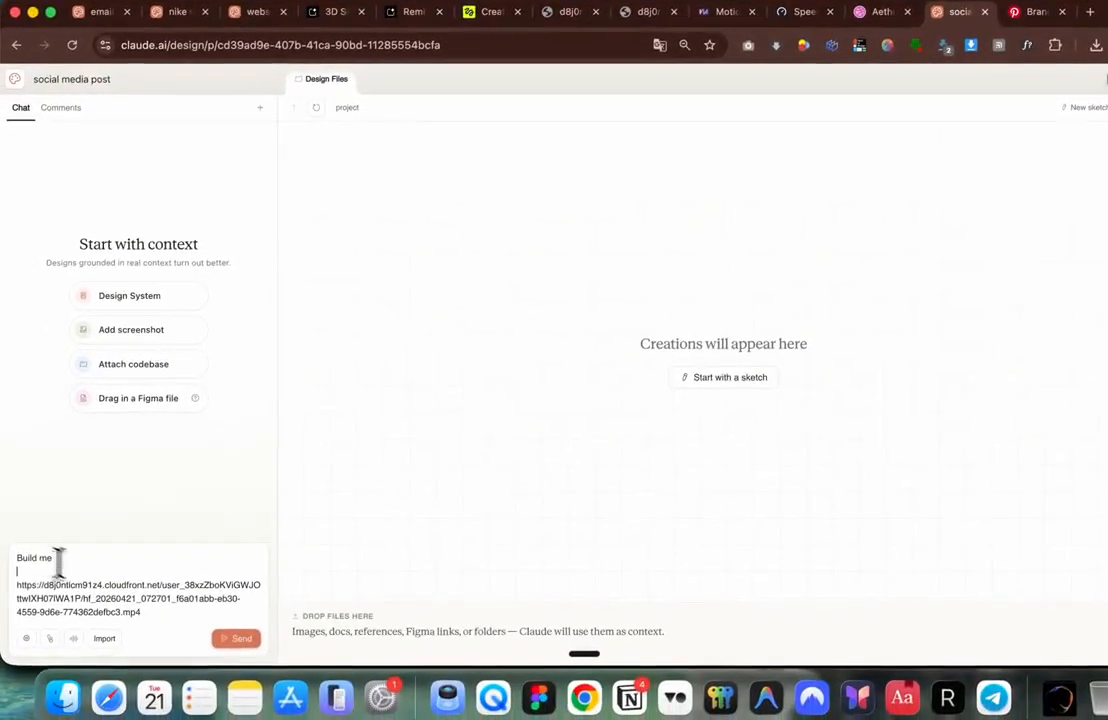
text(Create a 3x2 grid of 6 social media post cards (384px x 384px each, 16px gap) centered on the page. Every card has 12px rounded corners and overflow-hidden.)
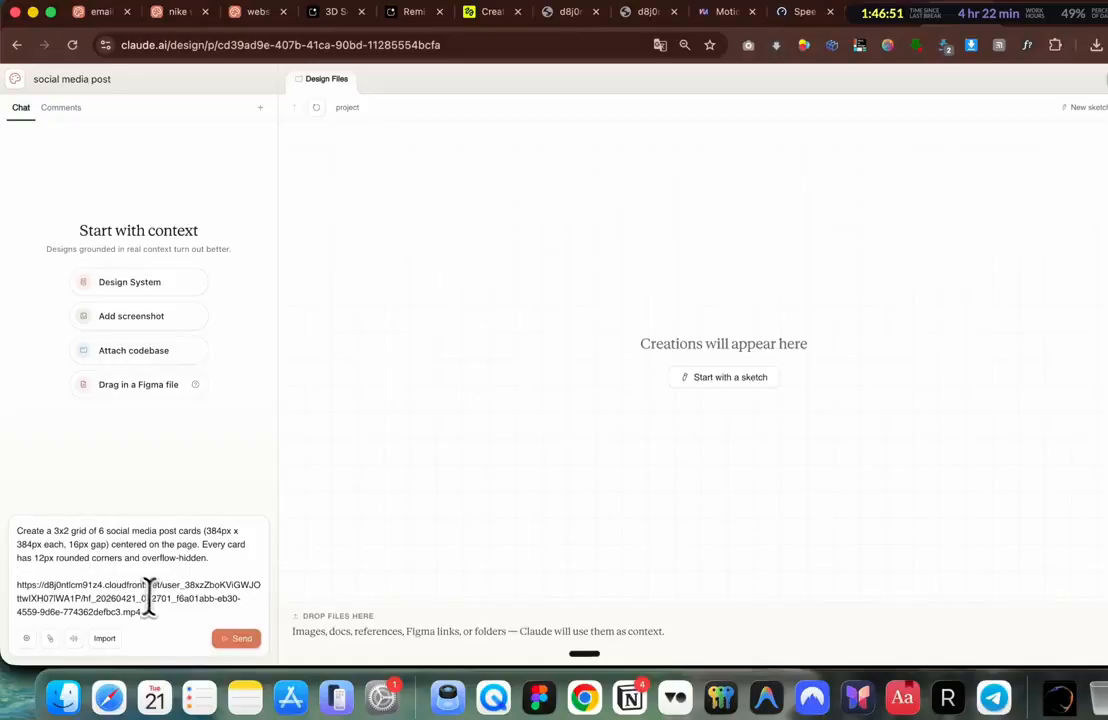
key(shift+Return)
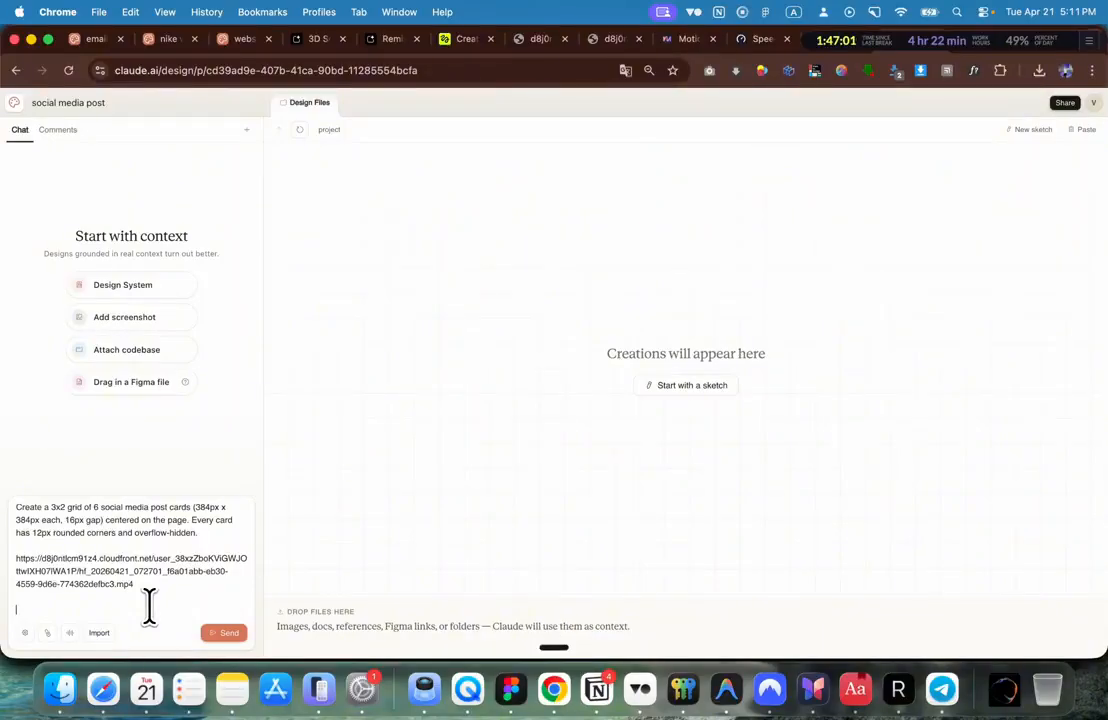
text(The first card, let's just work on the first card now, do not touch other cards)
key(BackSpace)
key(BackSpace)
key(BackSpace)
key(BackSpace)
key(BackSpace)
key(BackSpace)
key(BackSpace)
key(BackSpace)
key(BackSpace)
key(BackSpace)
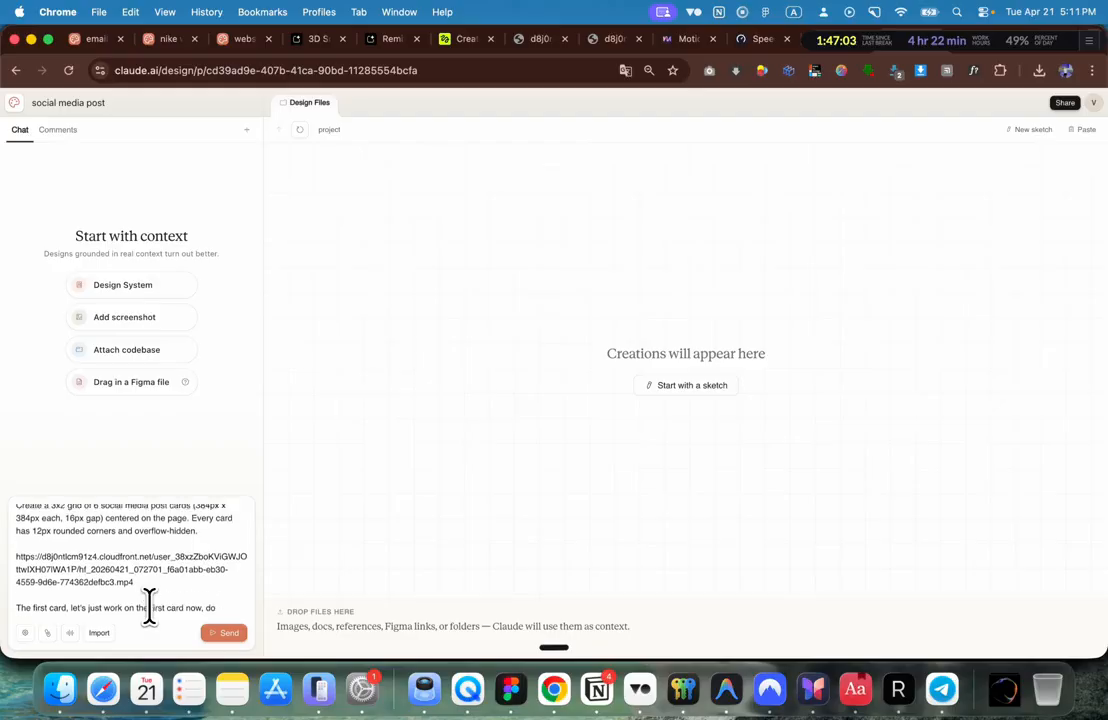
key(shift+Return)
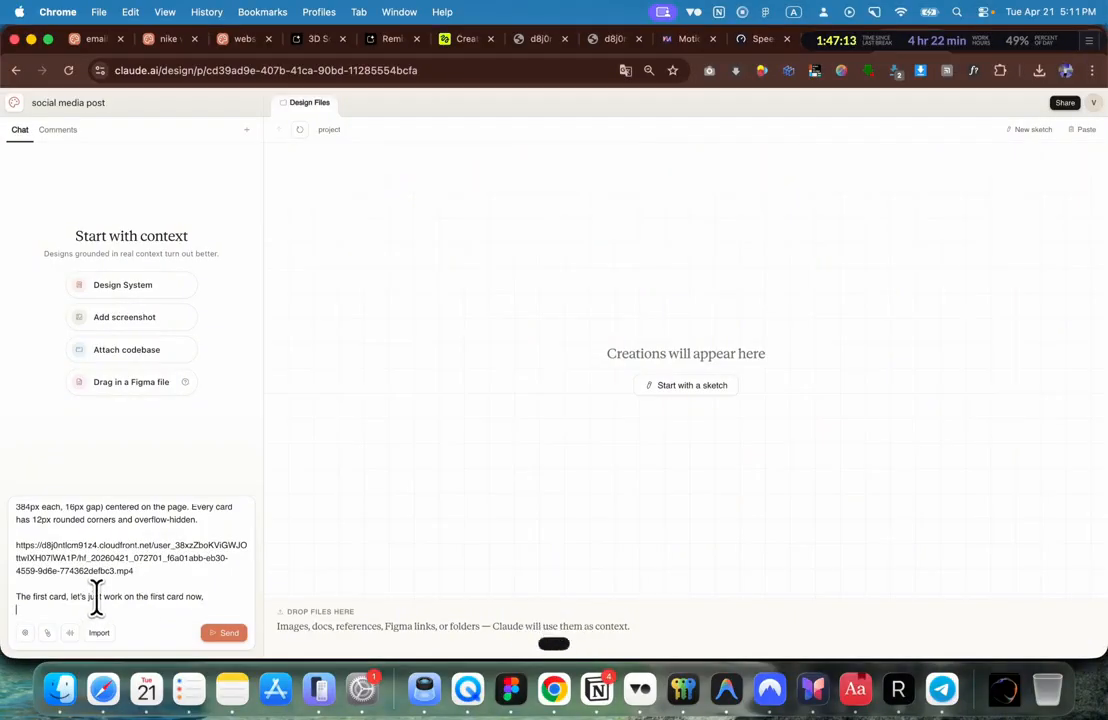
text(Let's have the video background I just sent above for the first card and also have the text position exactly as on the image)
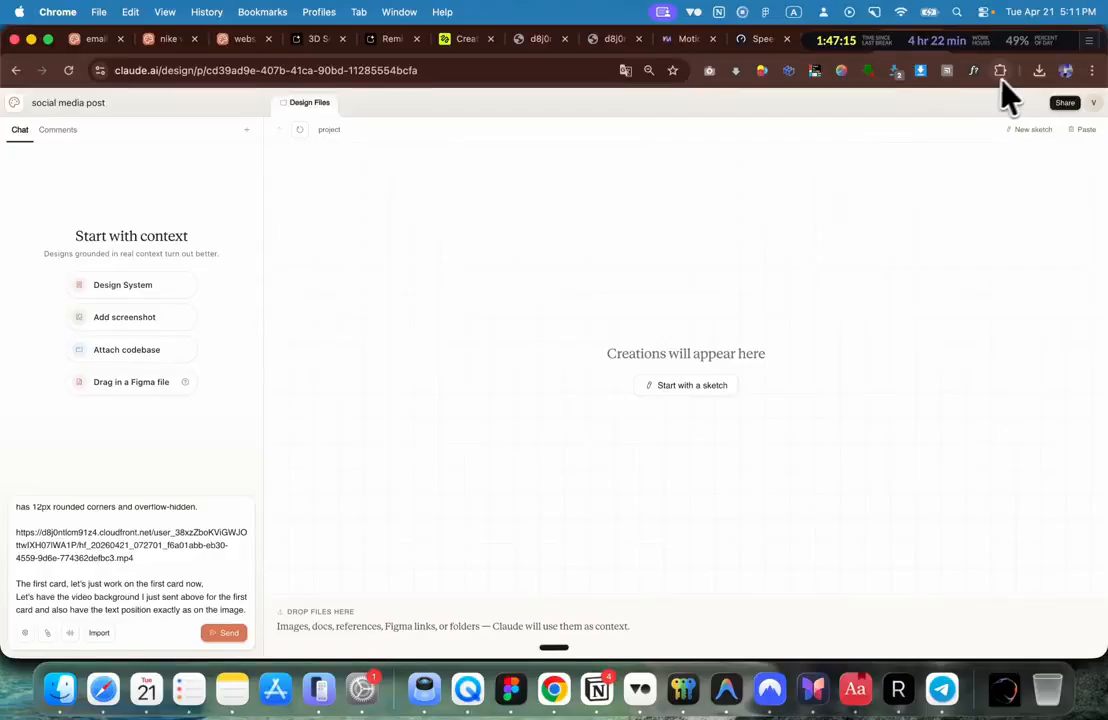
click(460, 38)
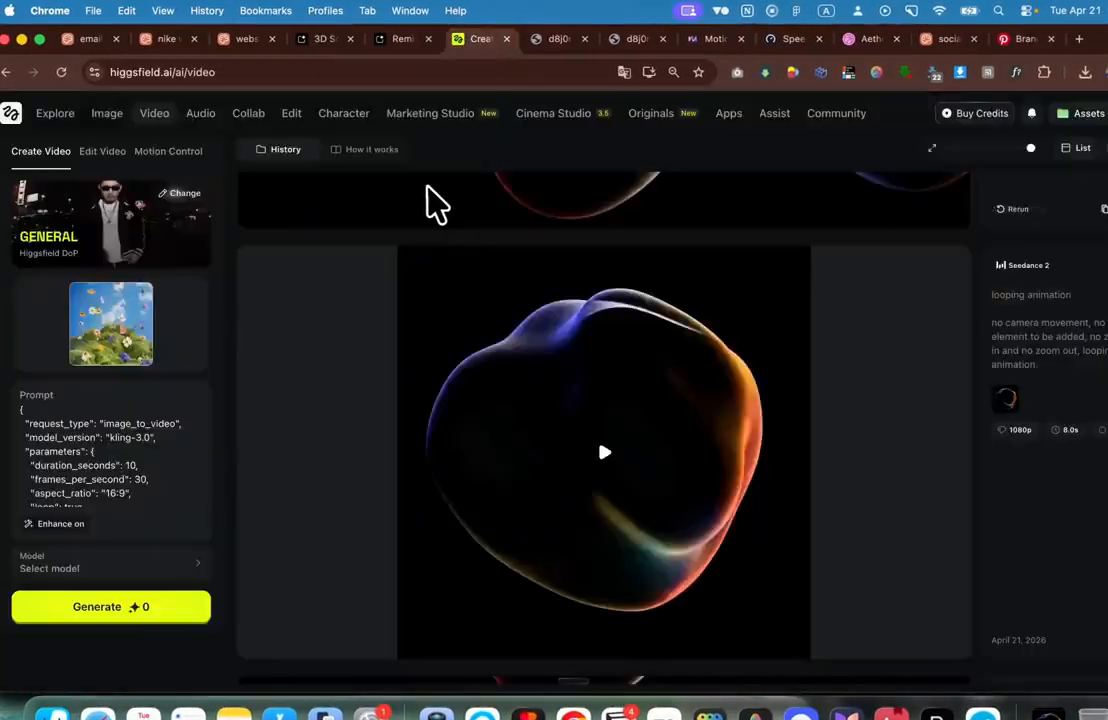
Step: Copy the second 'Explore the Future of Digital Design' poster image from Higgsfield's image history
click(107, 116)
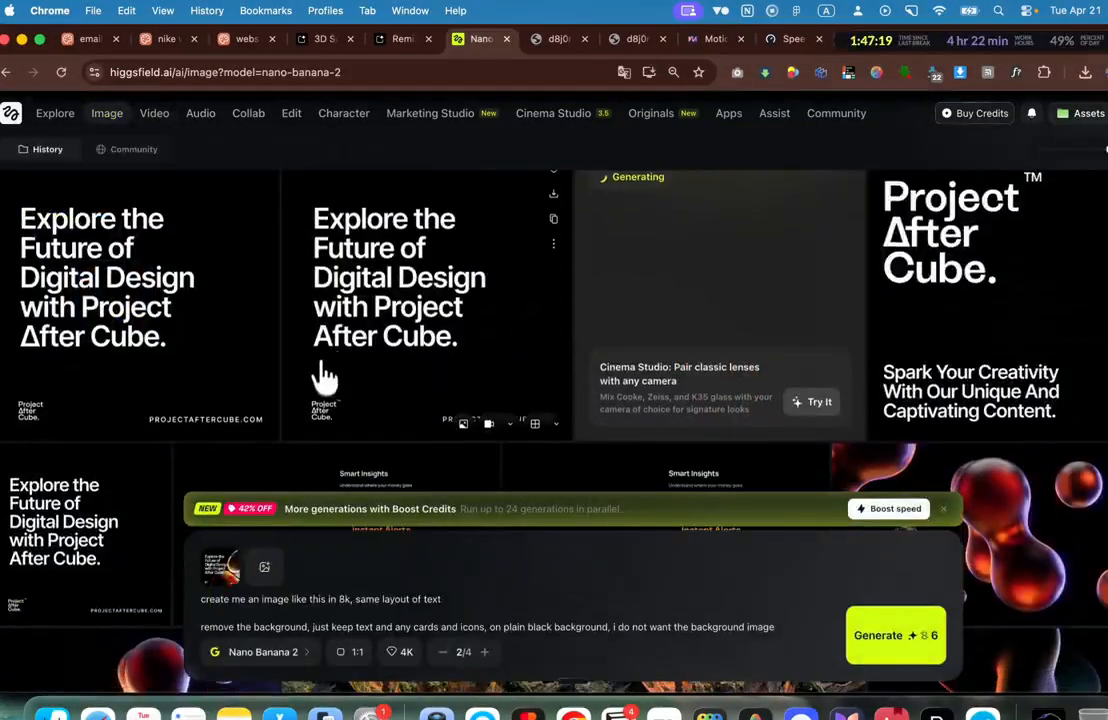
scroll(445, 260, down, 3)
scroll(457, 247, up, 3)
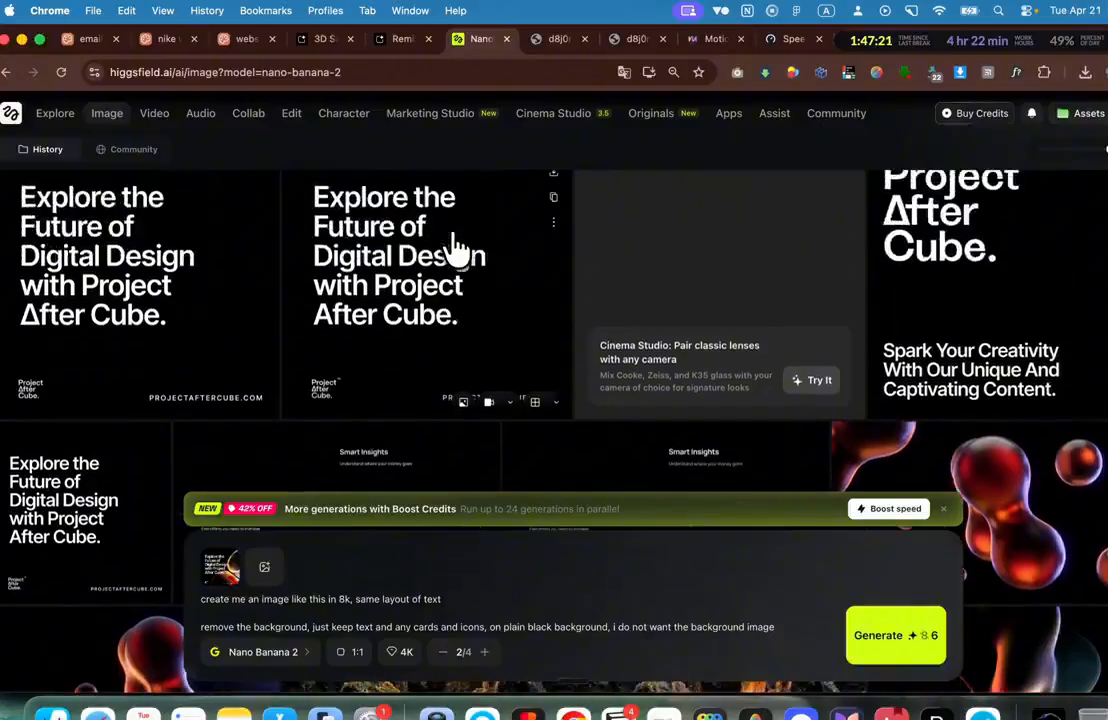
click(482, 260)
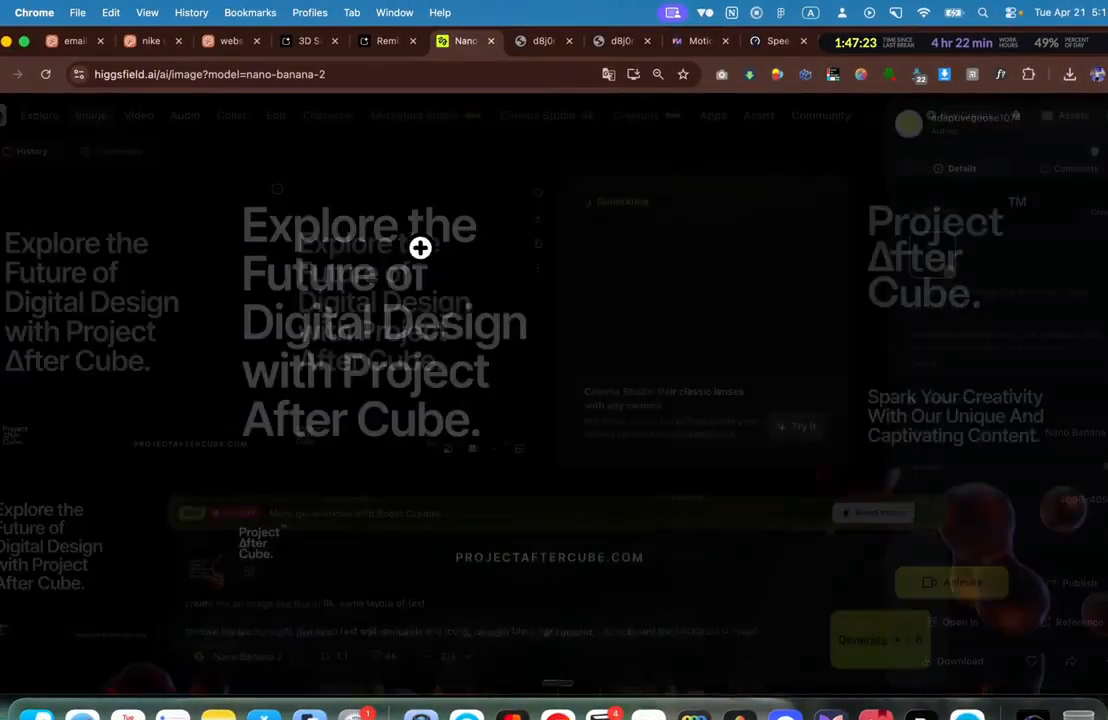
right_click(425, 255)
right_click(257, 298)
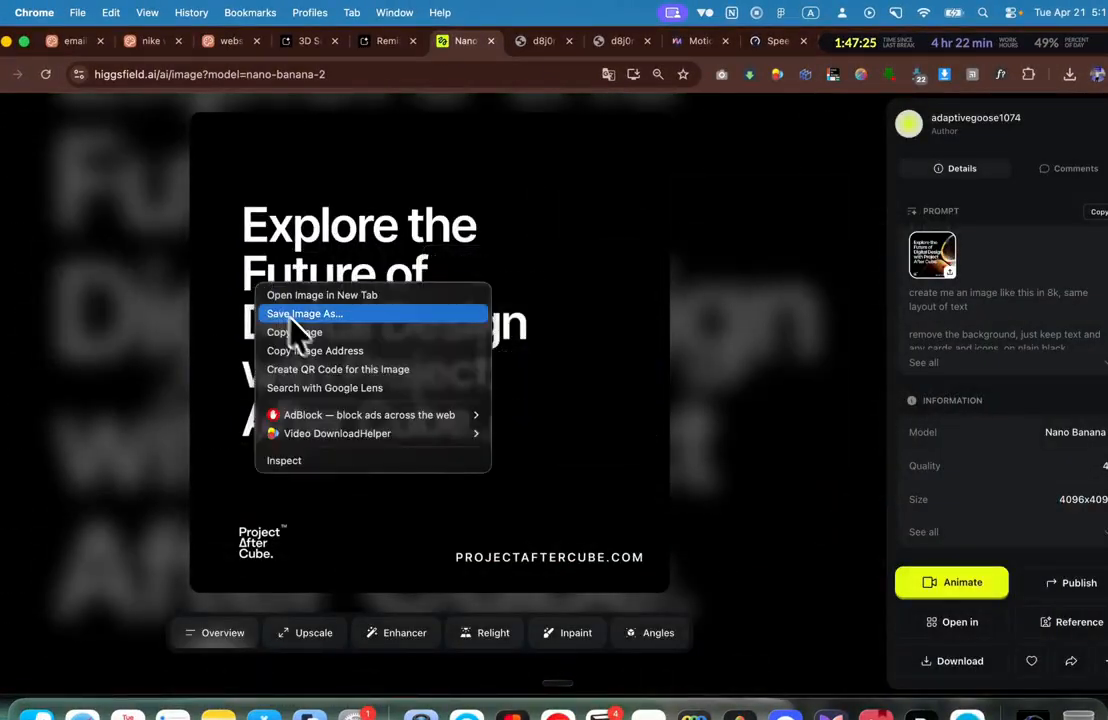
click(313, 335)
click(987, 42)
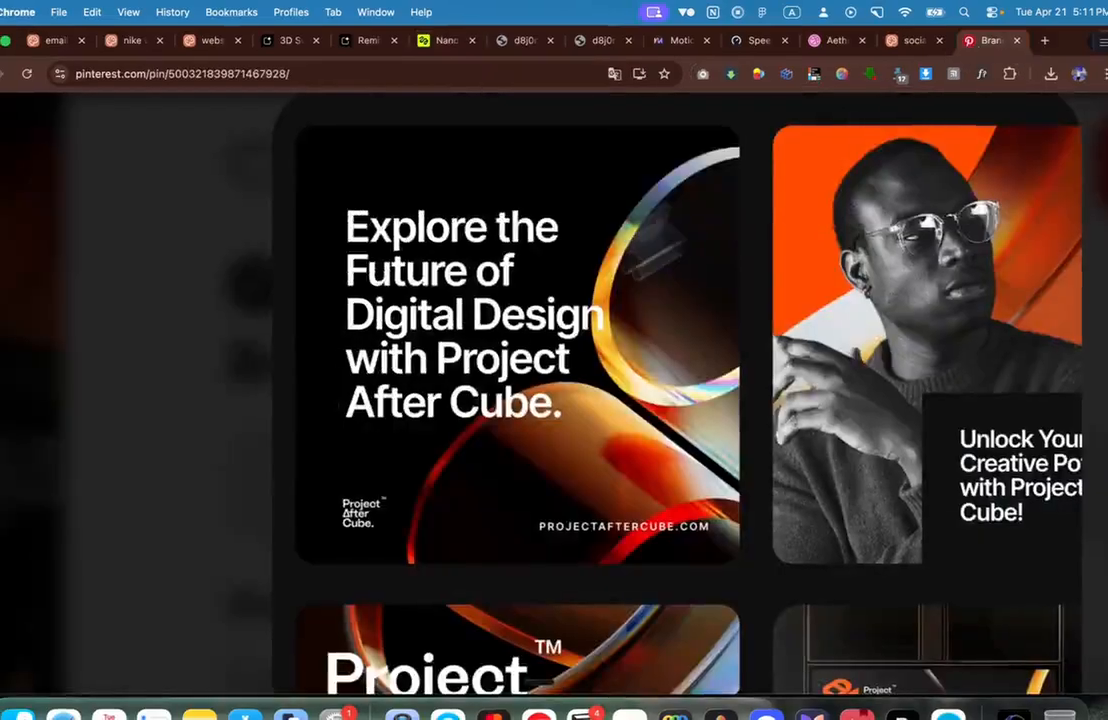
click(915, 40)
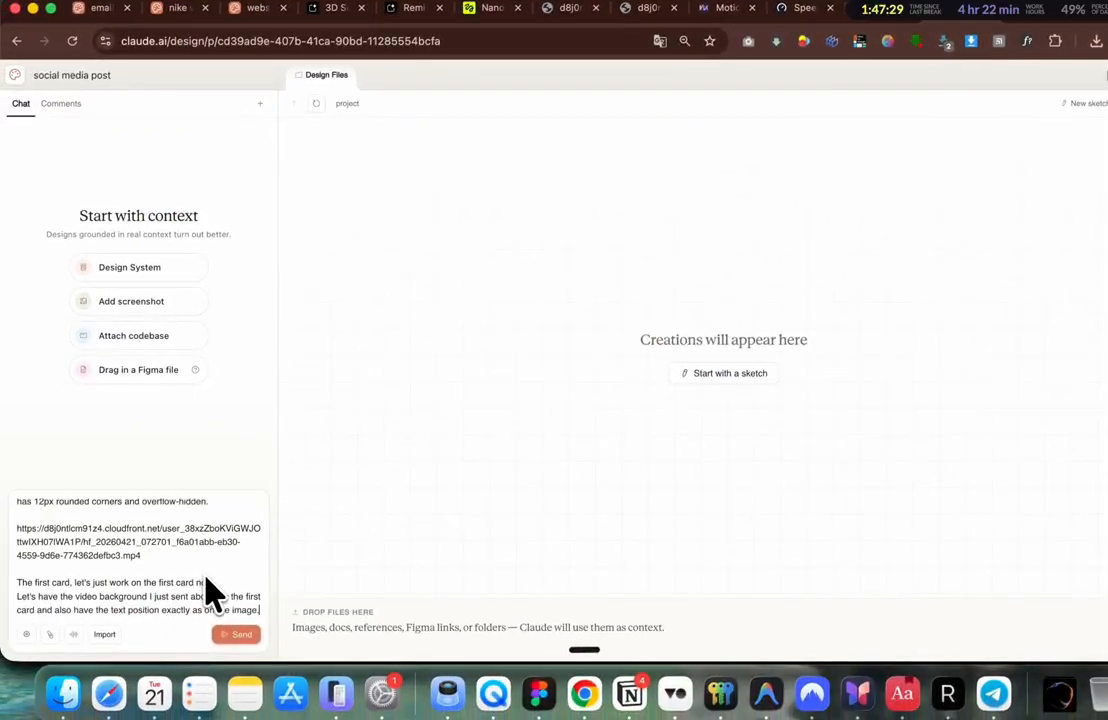
Step: Paste the copied poster image into the chat request
click(170, 555)
key(super+v)
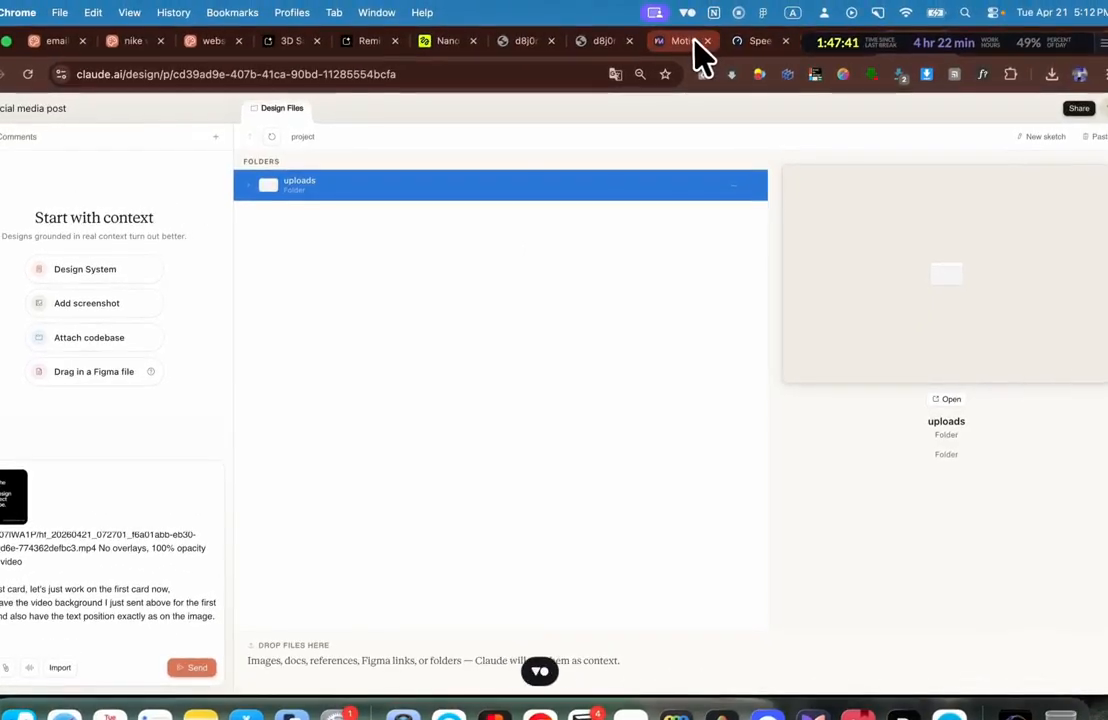
Step: Copy the VEX Ventures hero section prompt from the motionsites.ai gallery
click(690, 45)
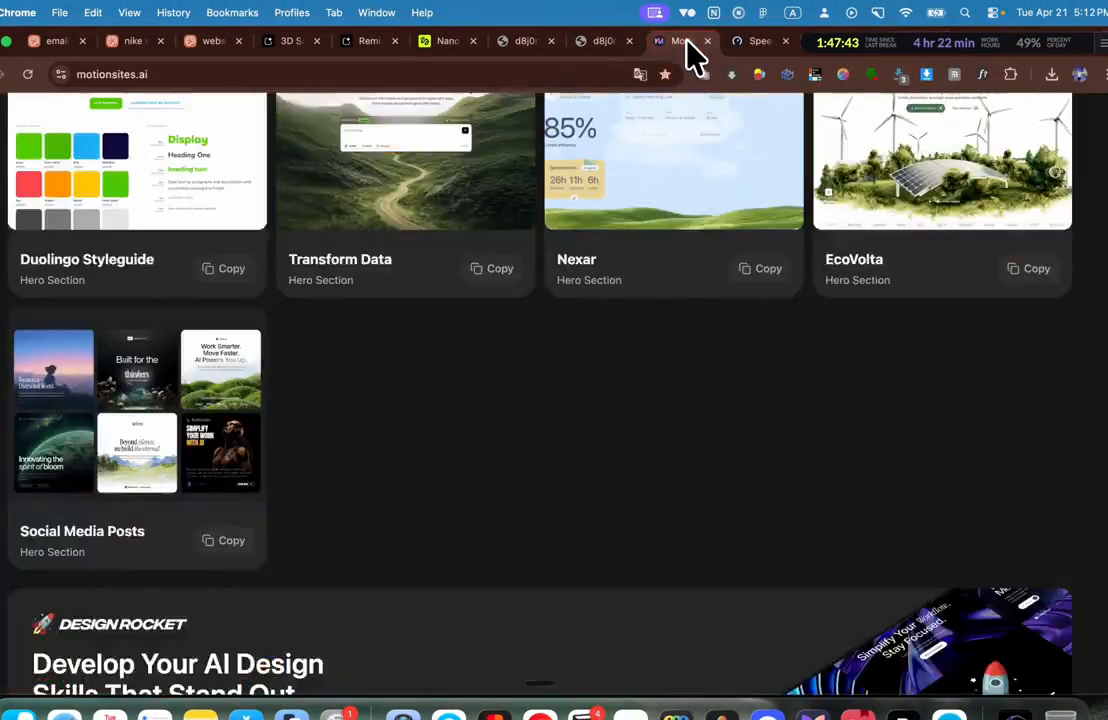
scroll(560, 310, up, 10)
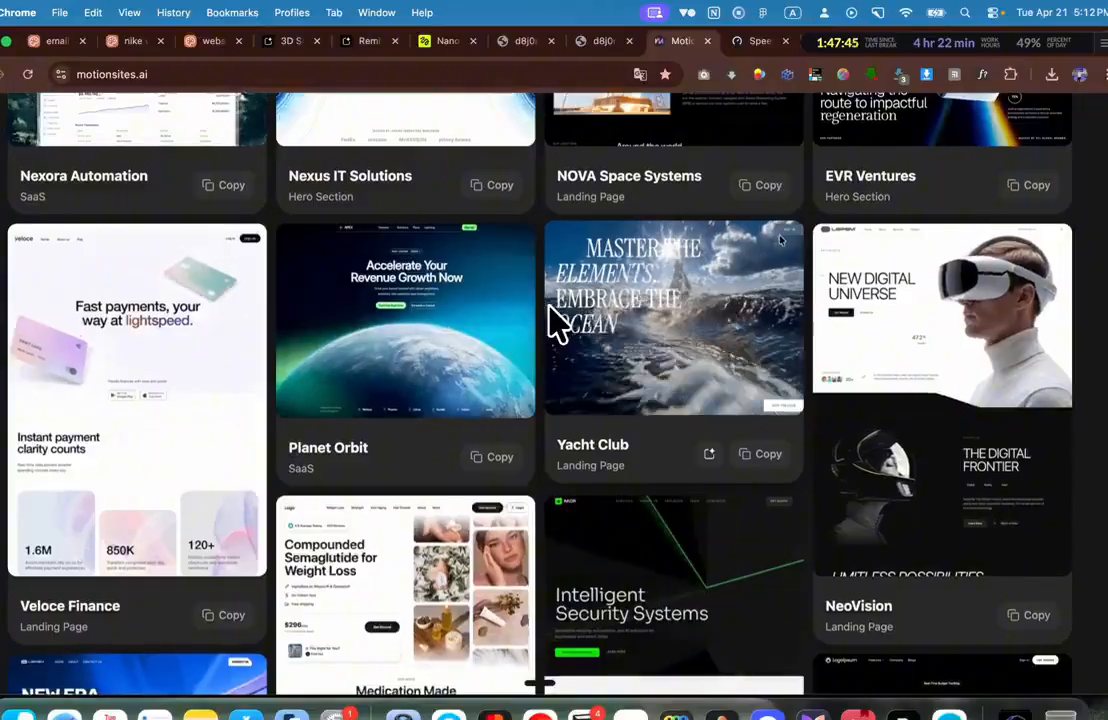
scroll(553, 318, up, 4)
scroll(564, 296, up, 2)
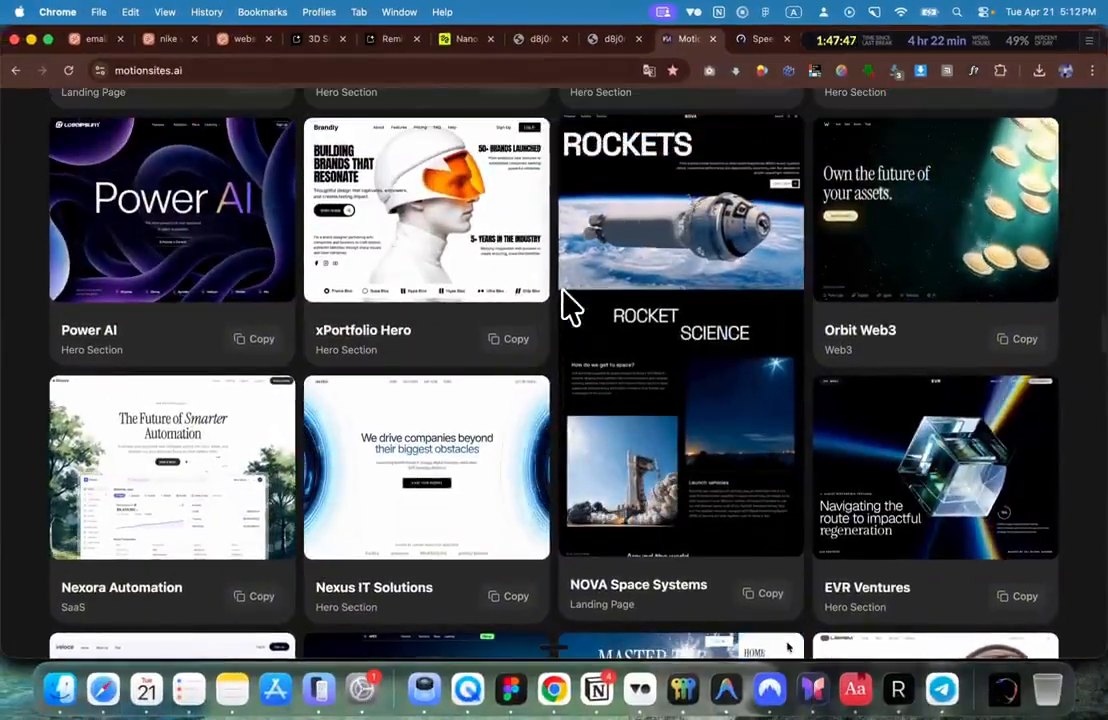
scroll(564, 296, up, 5)
scroll(572, 306, up, 8)
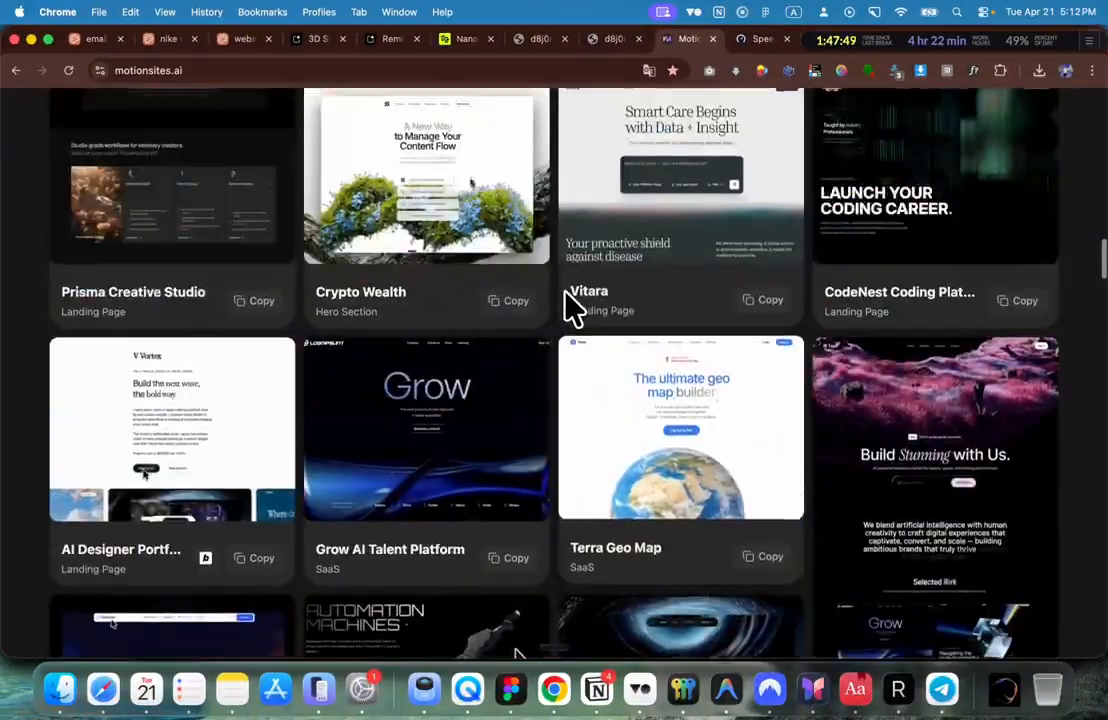
scroll(572, 306, up, 8)
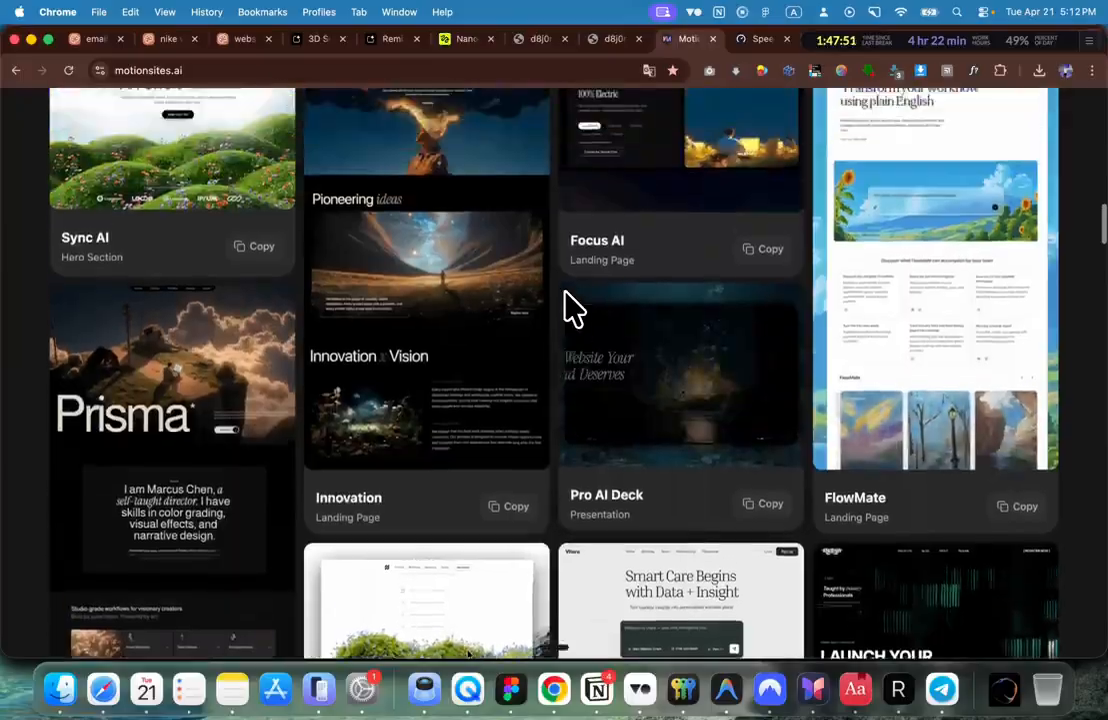
scroll(568, 300, up, 8)
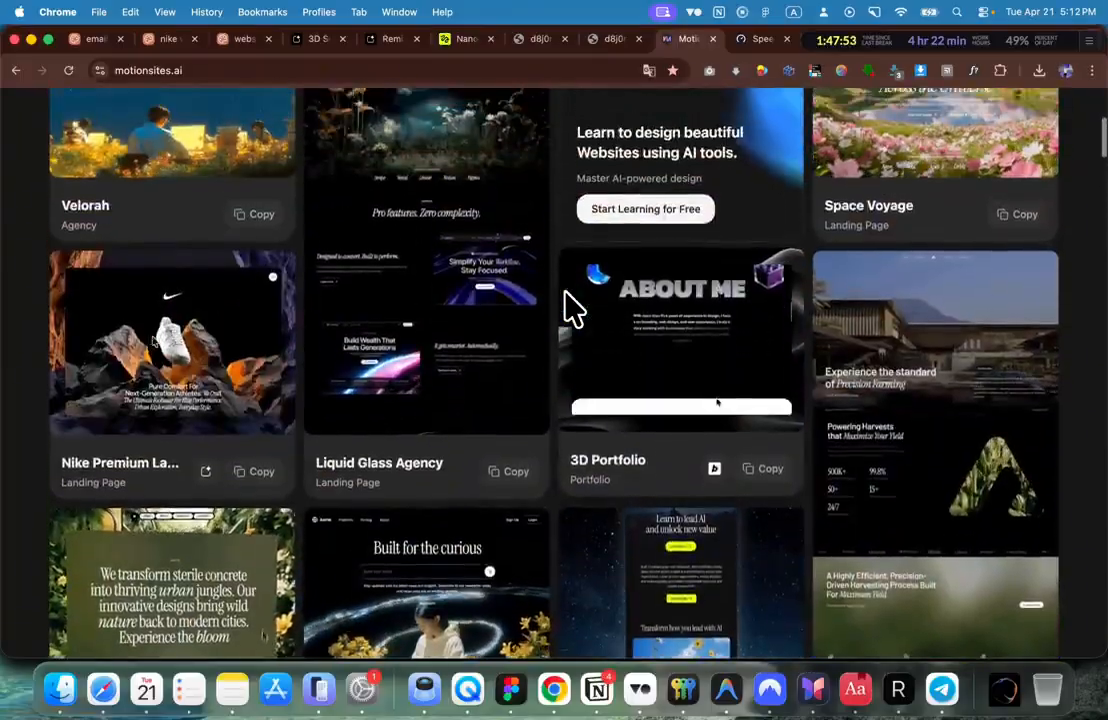
scroll(568, 300, down, 3)
scroll(566, 298, down, 5)
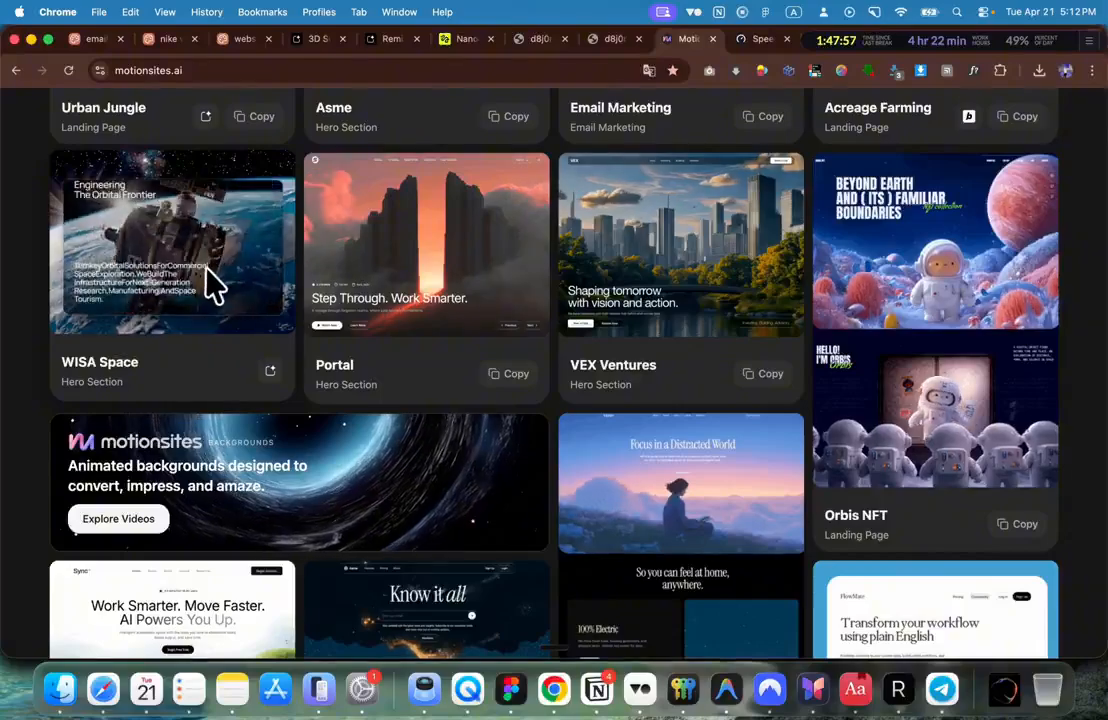
scroll(280, 370, down, 2)
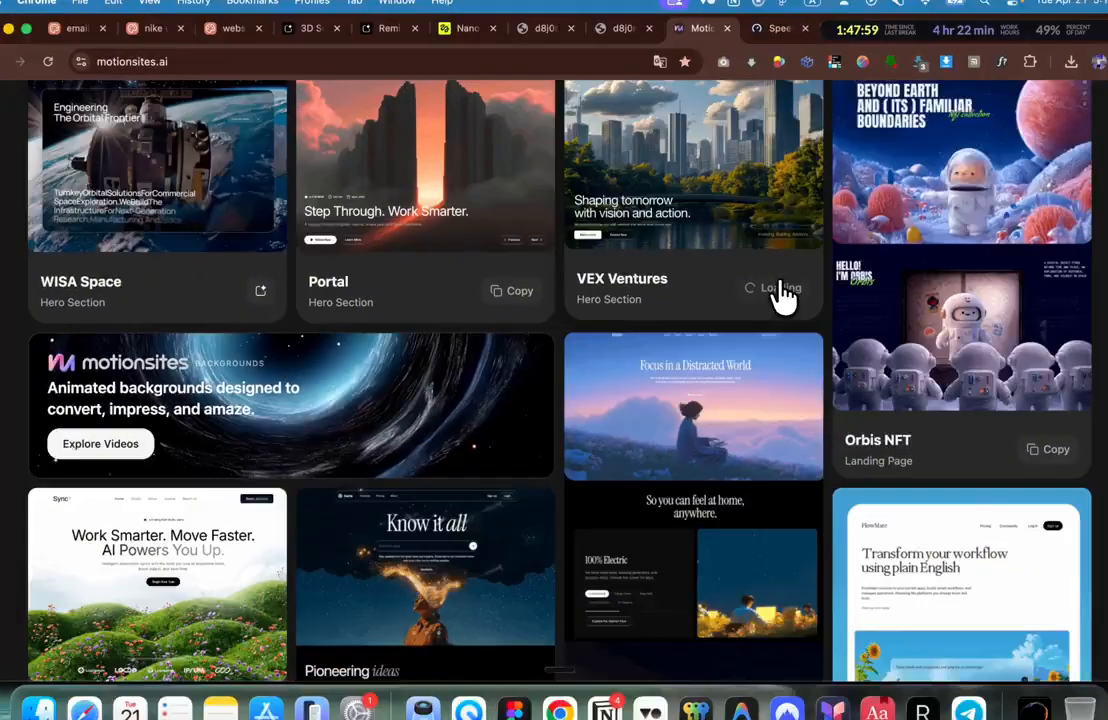
click(764, 288)
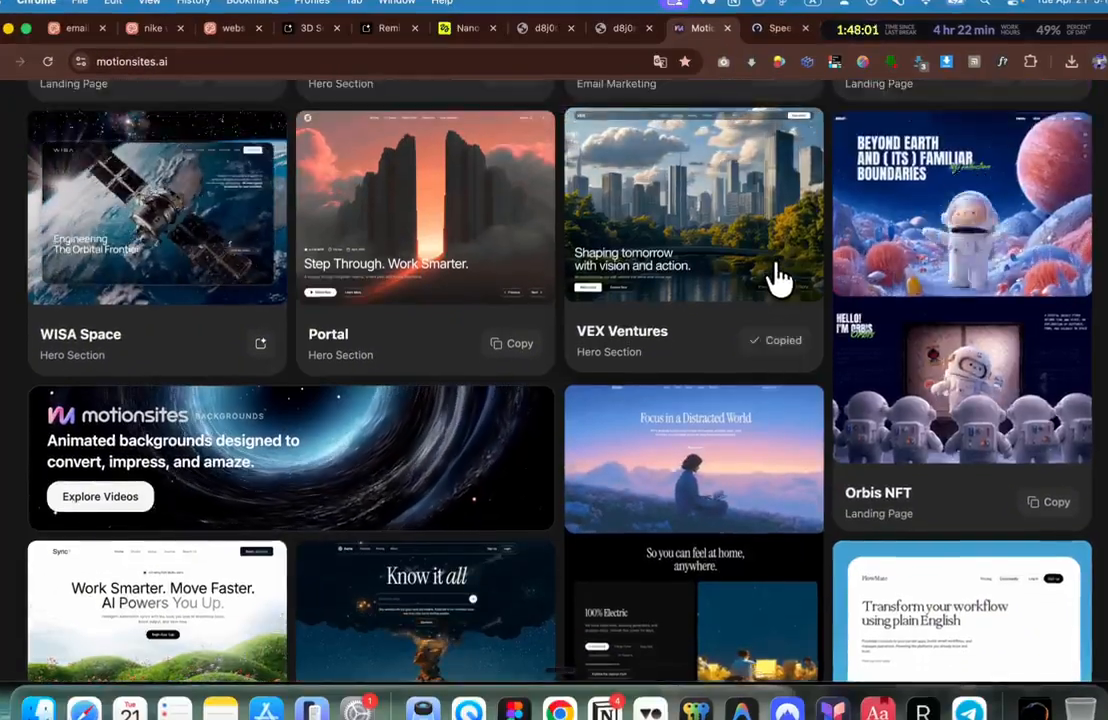
Step: Replace the open note's contents in Notes with the copied VEX Ventures prompt
key(super+Tab)
click(112, 364)
key(super+a)
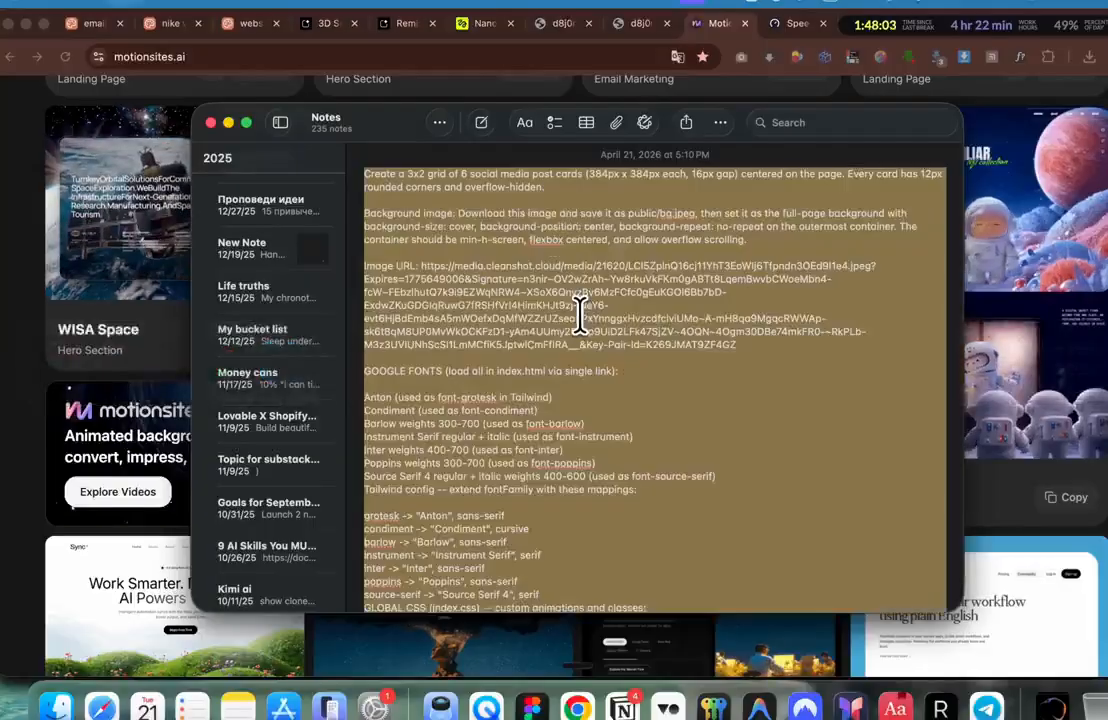
key(super+v)
scroll(580, 314, up, 15)
scroll(580, 314, down, 8)
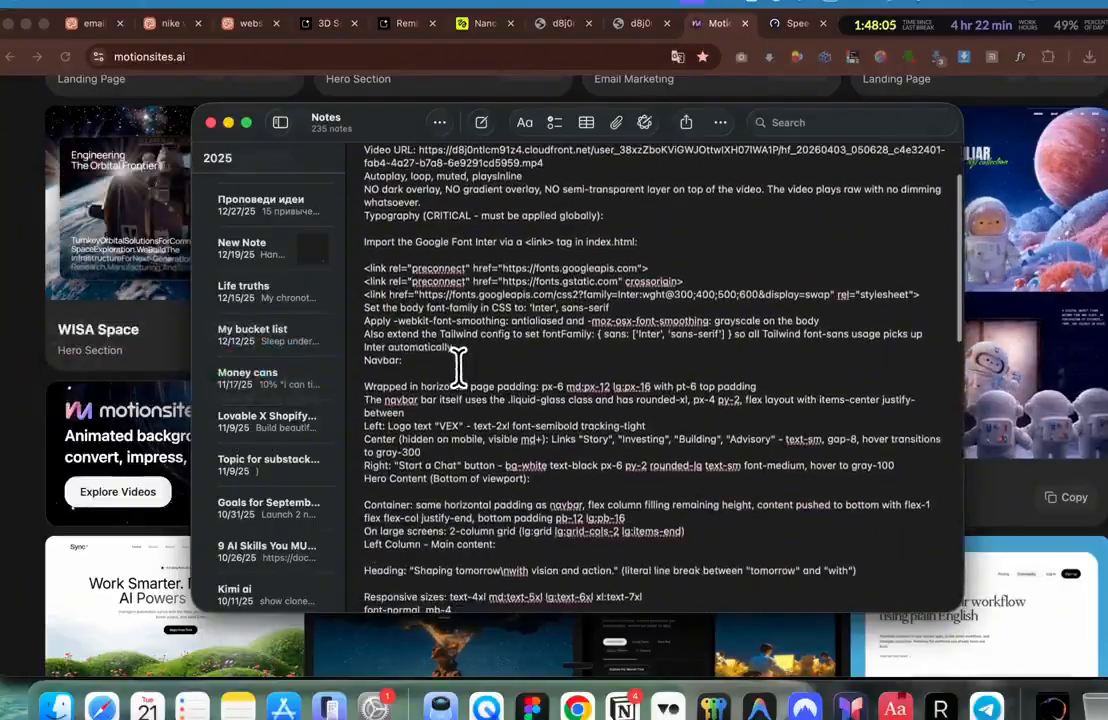
Step: Select the Inter font block from 'Import the Google Font…' through 'Navbar:' in the note
scroll(441, 390, down, 8)
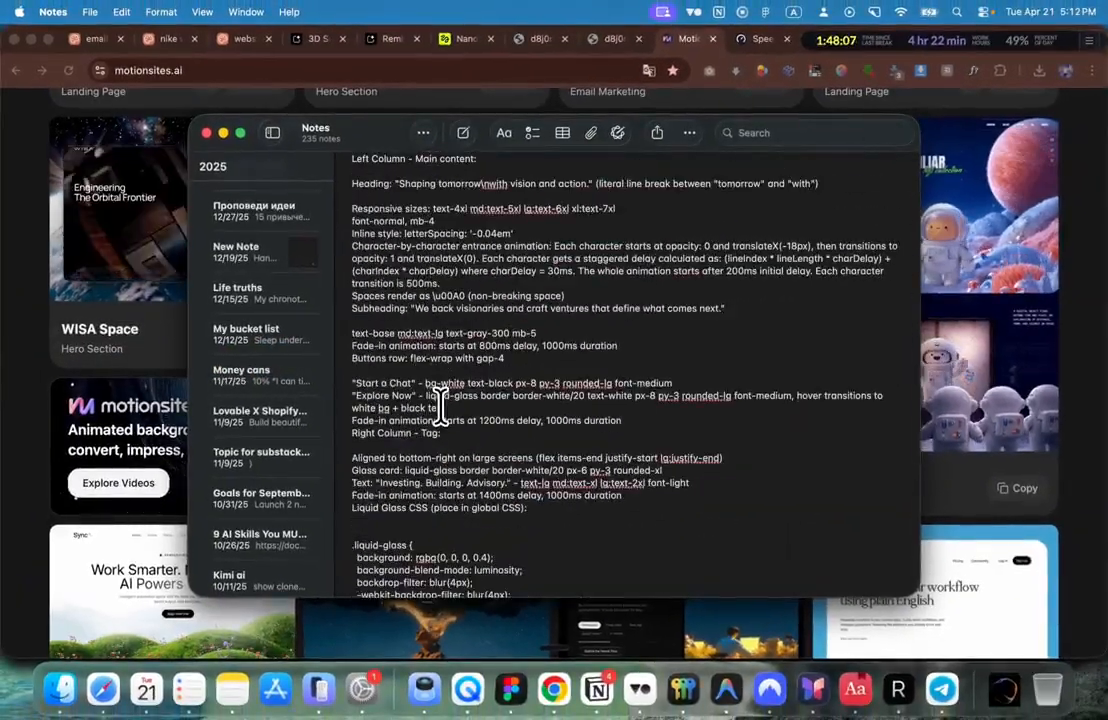
scroll(441, 406, down, 10)
scroll(441, 404, up, 15)
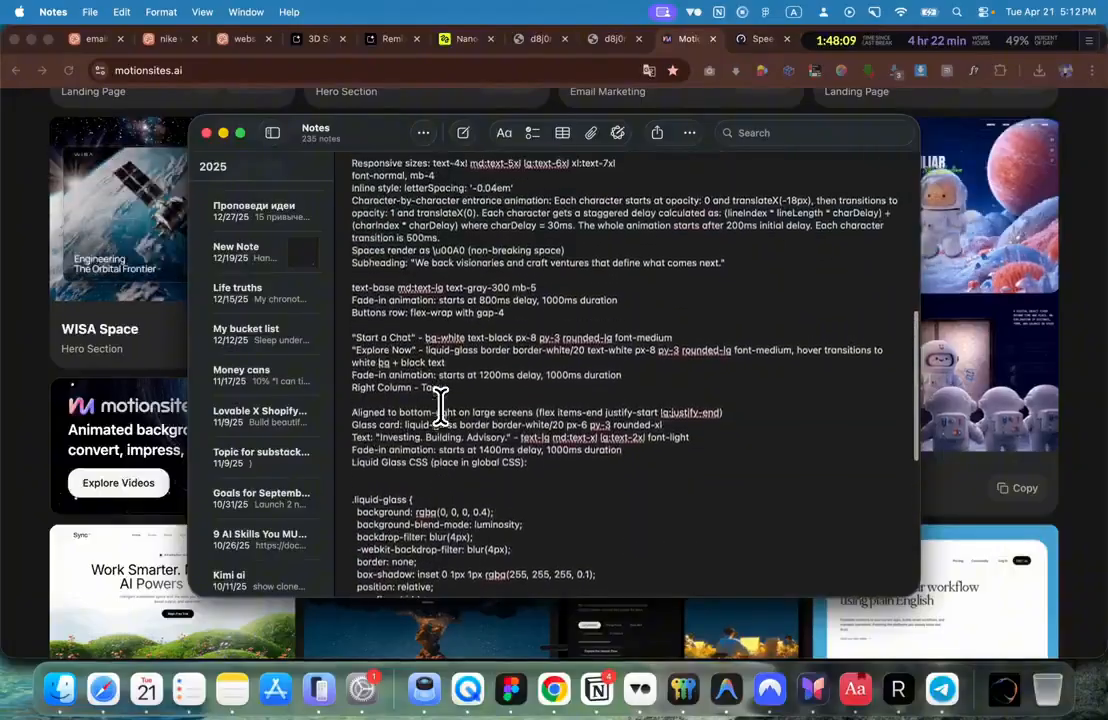
scroll(441, 404, up, 6)
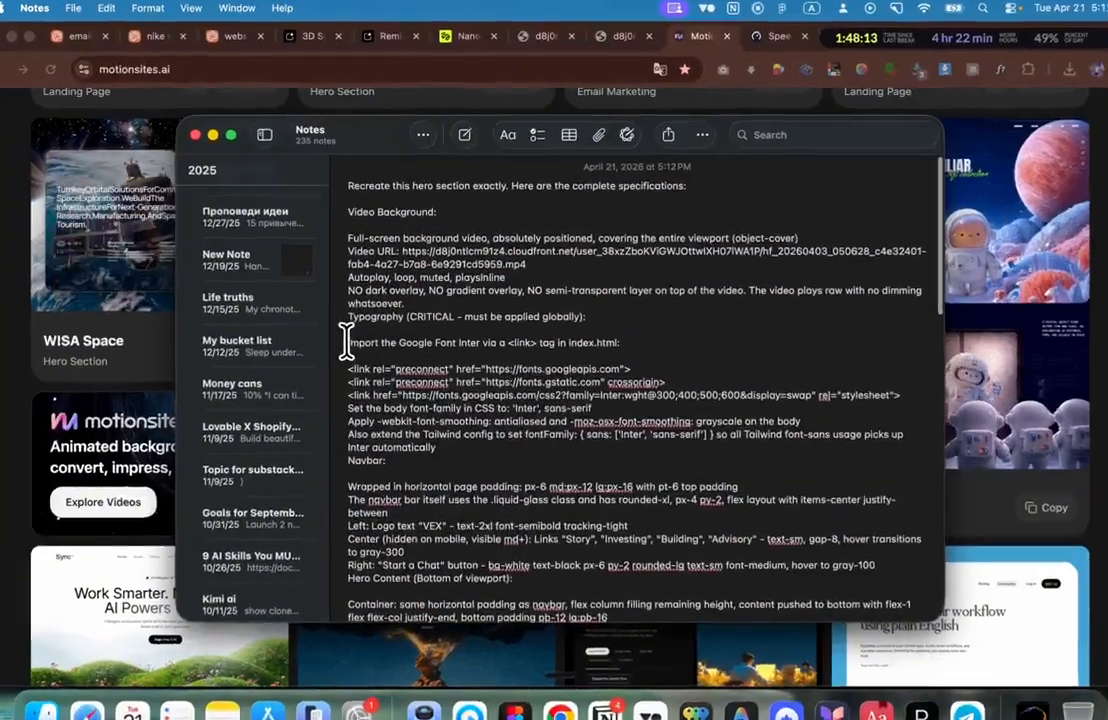
drag(351, 331, 474, 445)
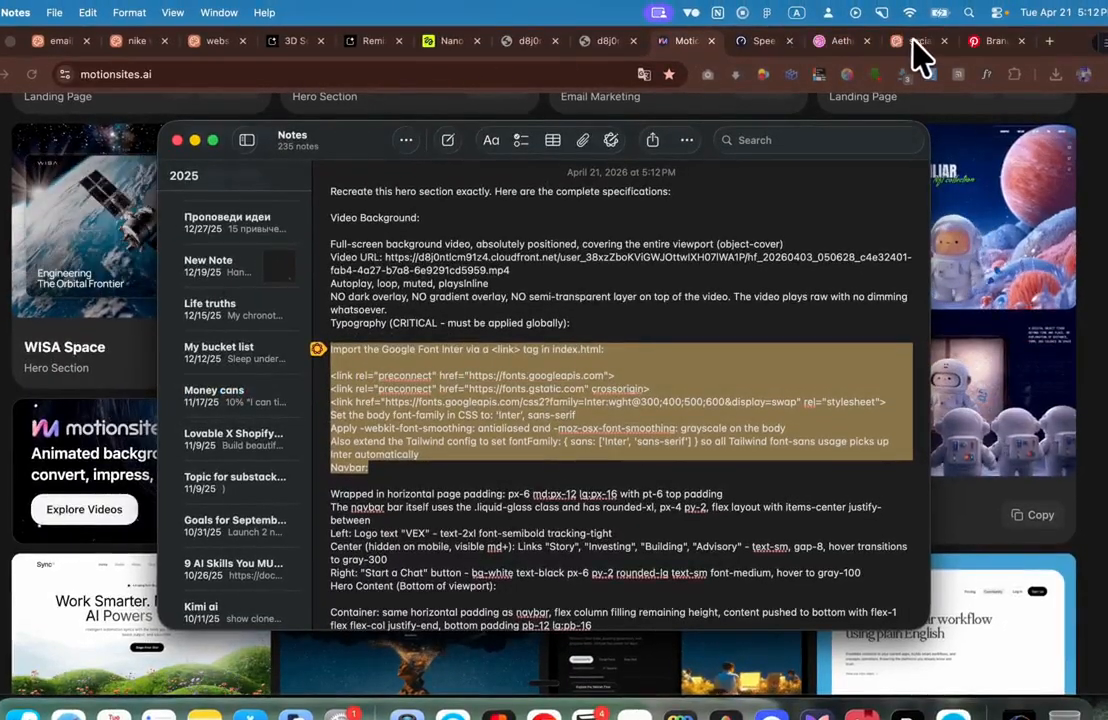
click(918, 46)
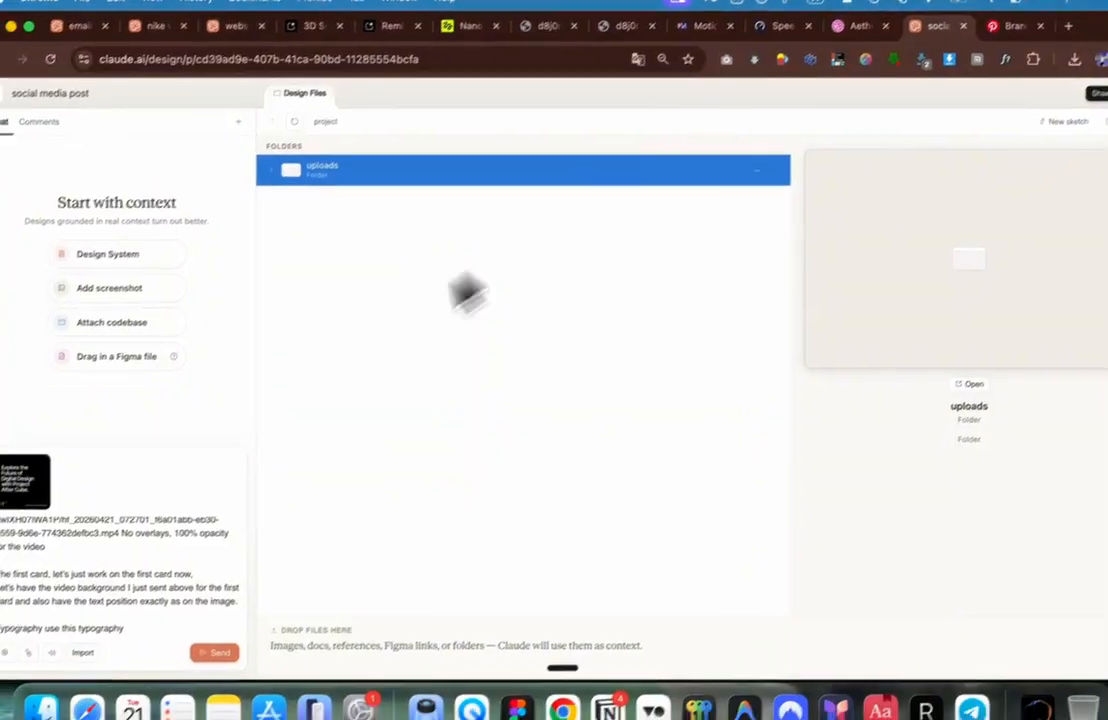
Step: Append the Inter font instructions on a new line and send the prompt
key(shift+Return)
key(super+v)
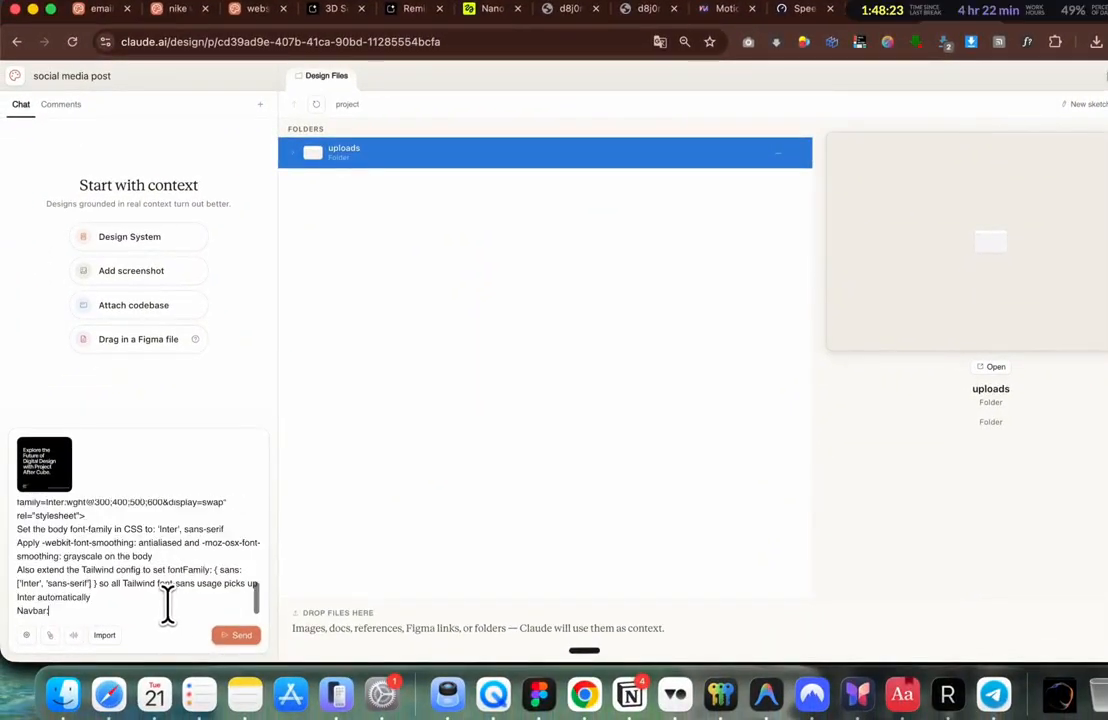
click(236, 636)
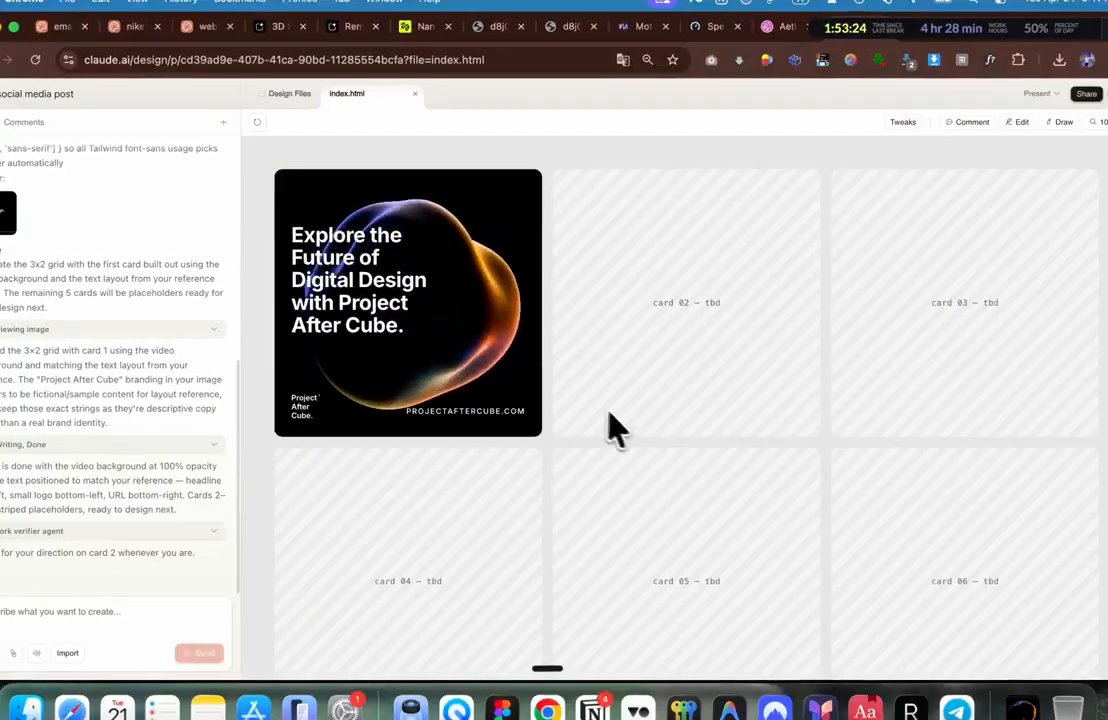
Step: Inspect the generated grid's first card with the blob video and 'Explore the Future' headline
scroll(606, 405, down, 2)
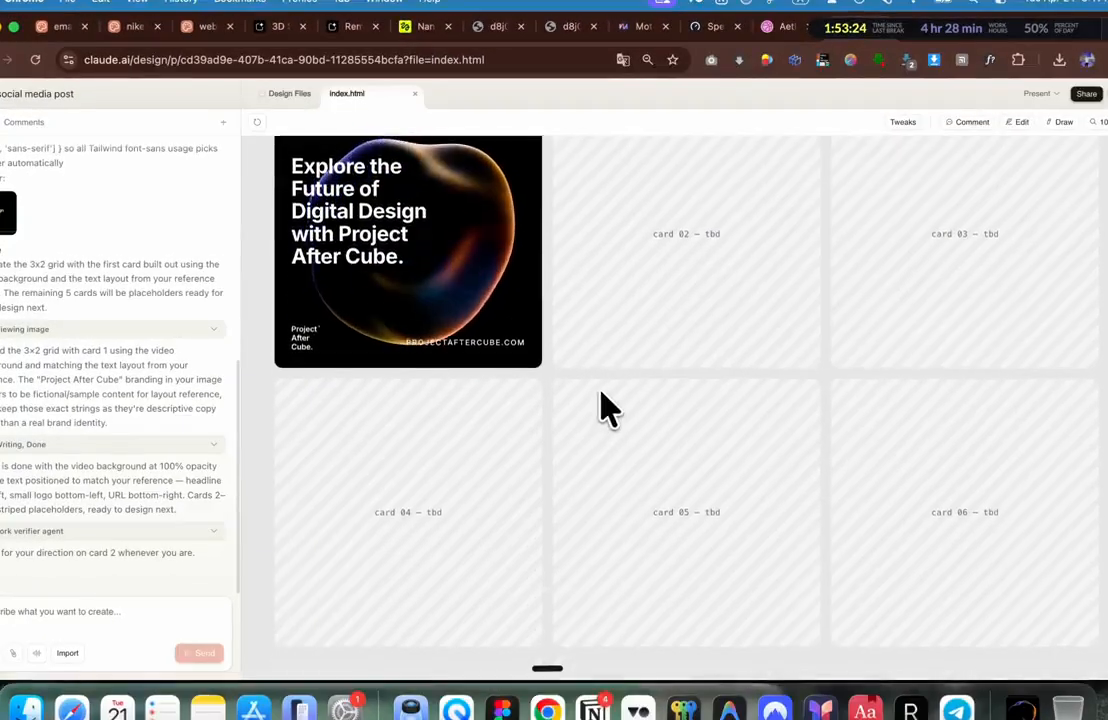
scroll(598, 386, up, 2)
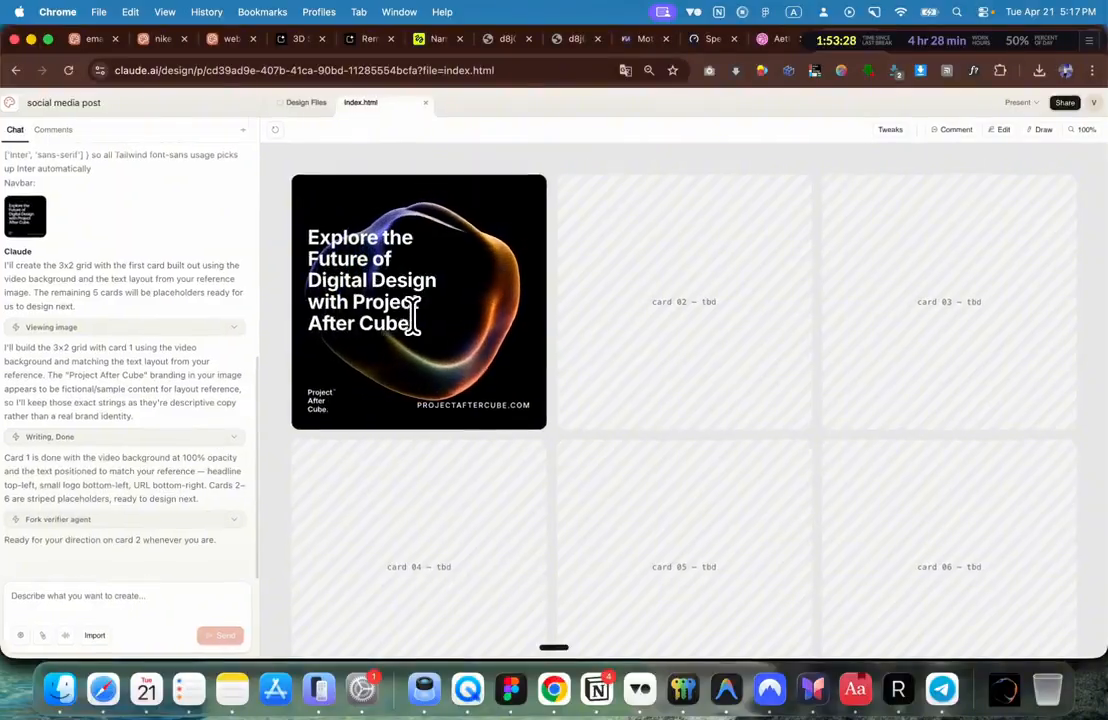
scroll(413, 316, up, 3)
scroll(413, 316, right, 2)
scroll(413, 316, left, 3)
scroll(413, 316, up, 5)
scroll(412, 316, down, 3)
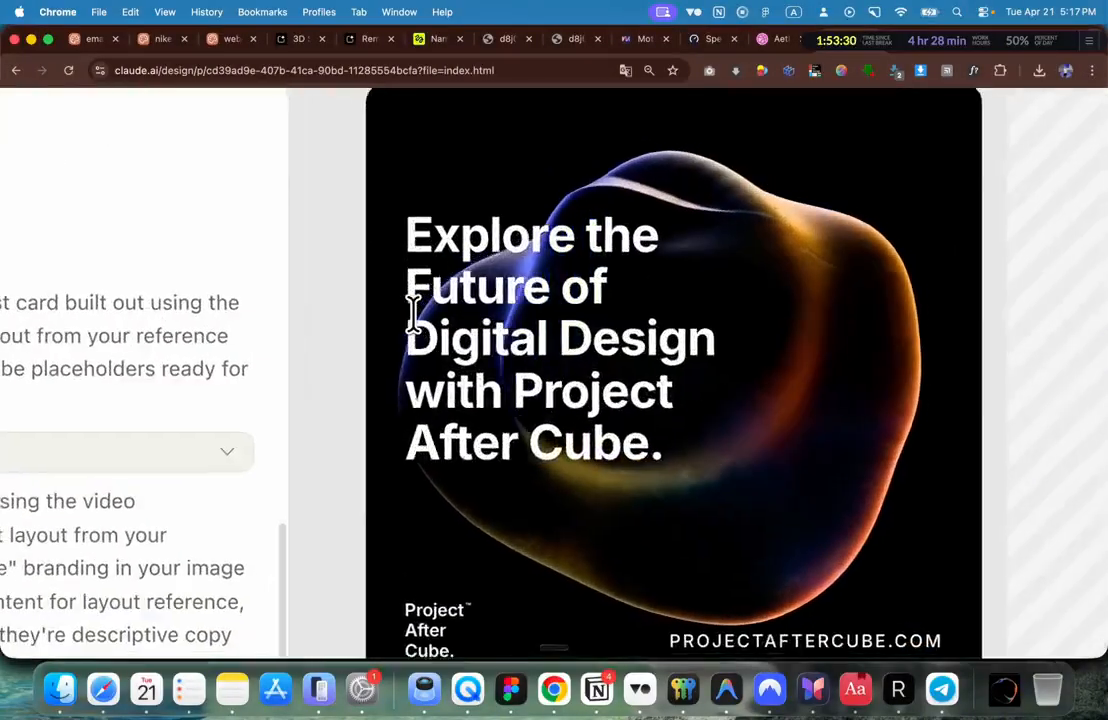
scroll(413, 312, up, 1)
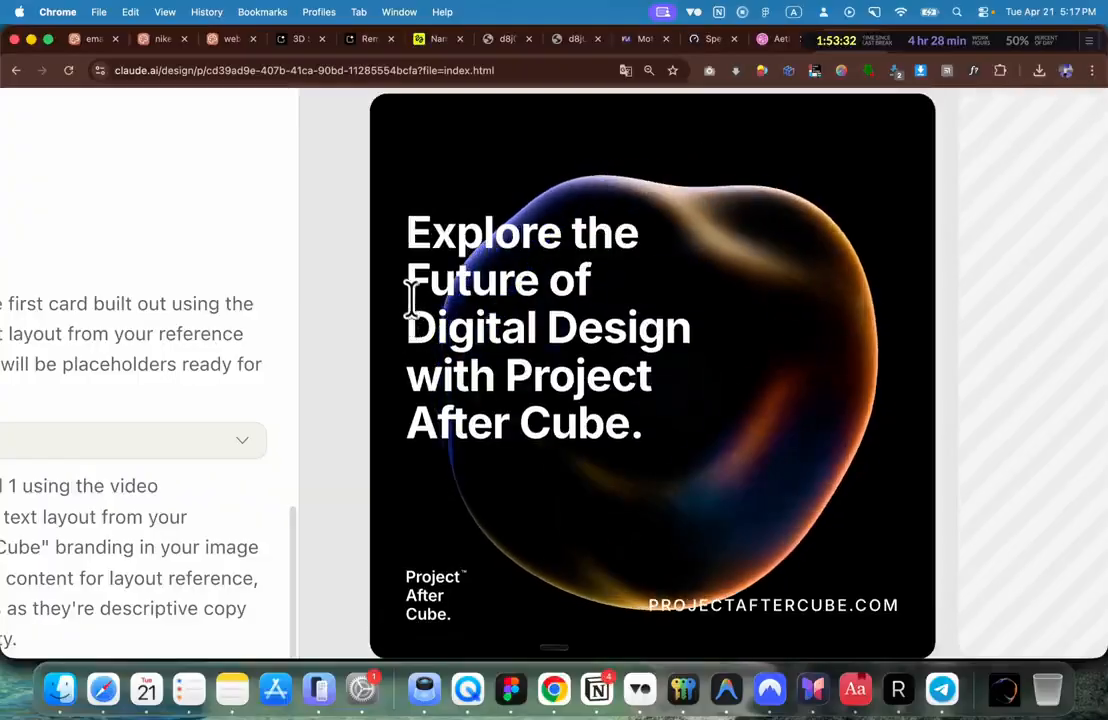
drag(482, 240, 501, 326)
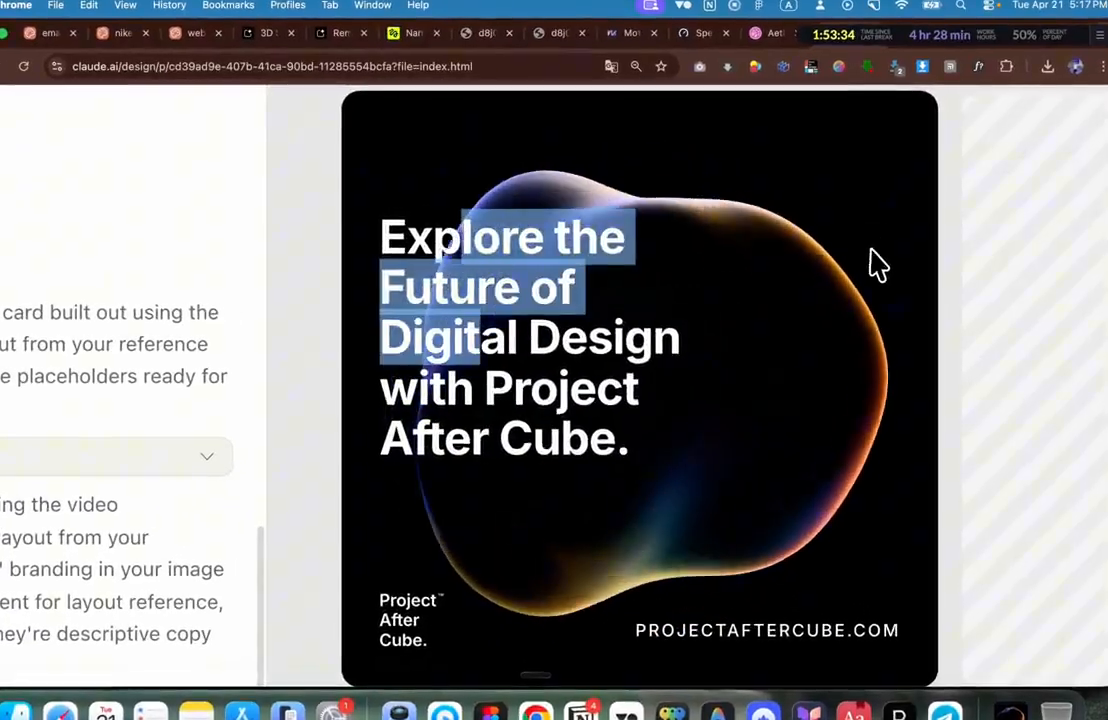
click(874, 247)
scroll(878, 242, down, 1)
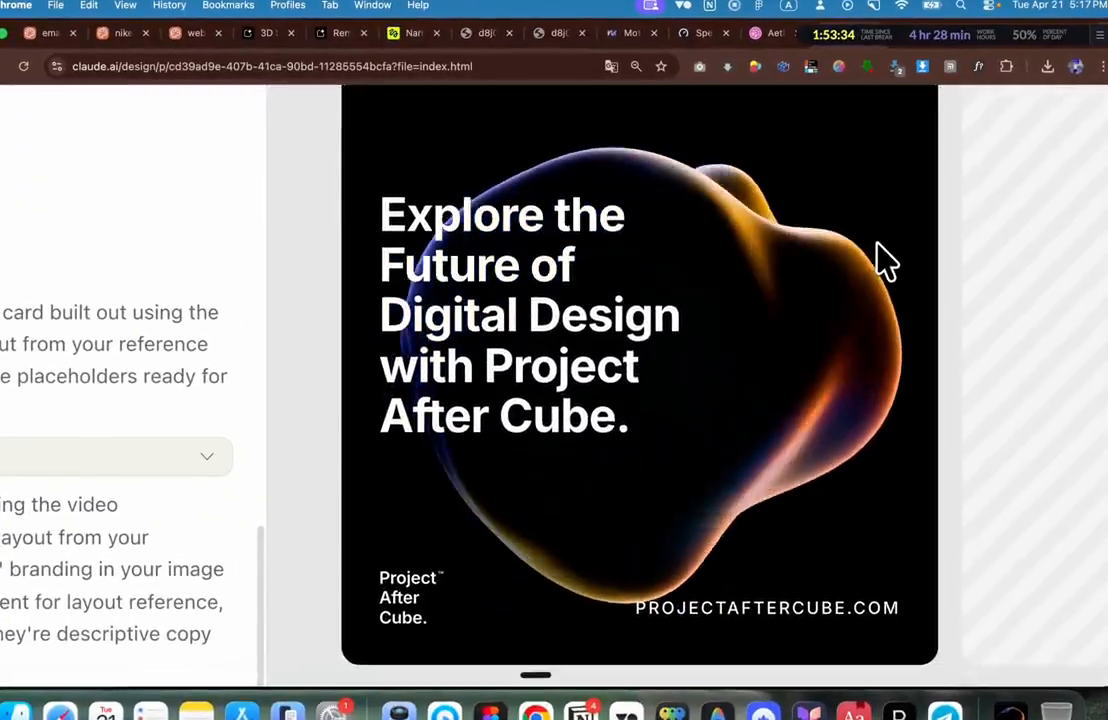
scroll(879, 241, up, 1)
scroll(879, 241, down, 2)
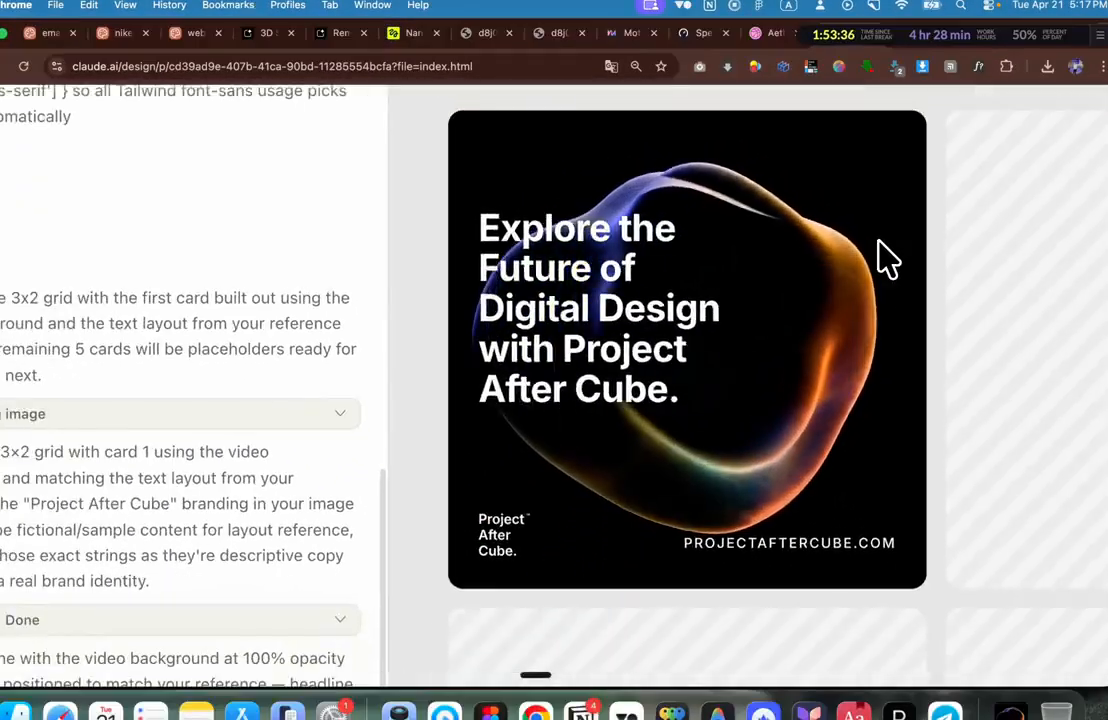
scroll(879, 241, up, 1)
scroll(879, 242, up, 1)
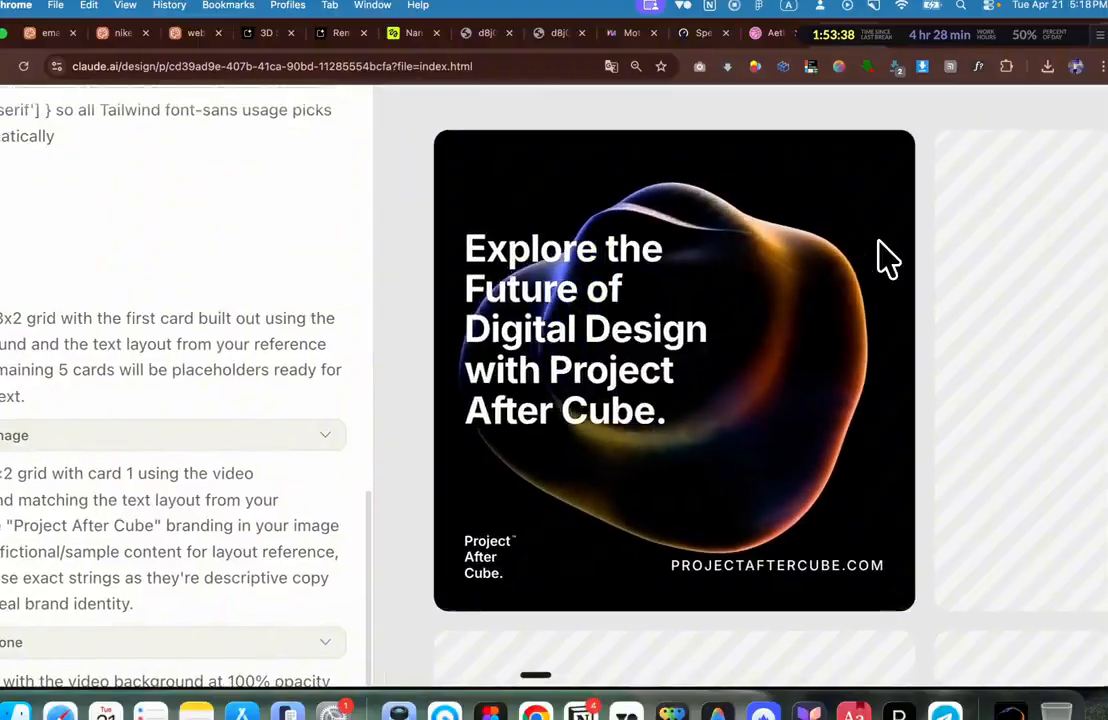
click(874, 6)
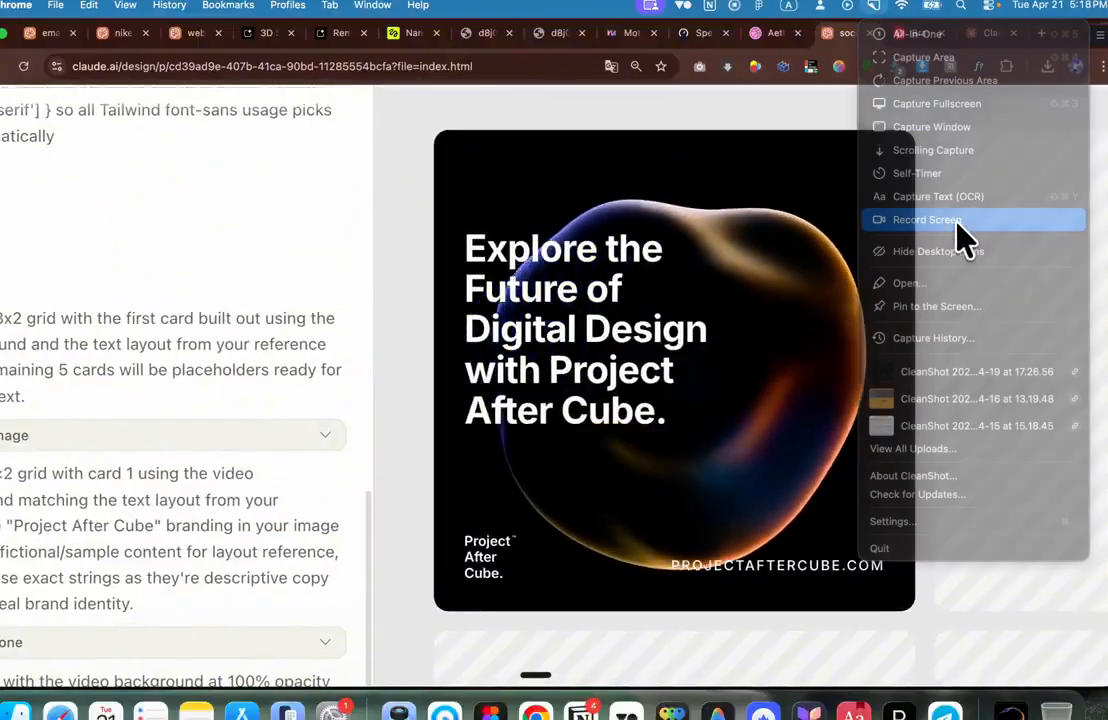
Step: Record a 10-second CleanShot X clip of the animated first card
click(958, 222)
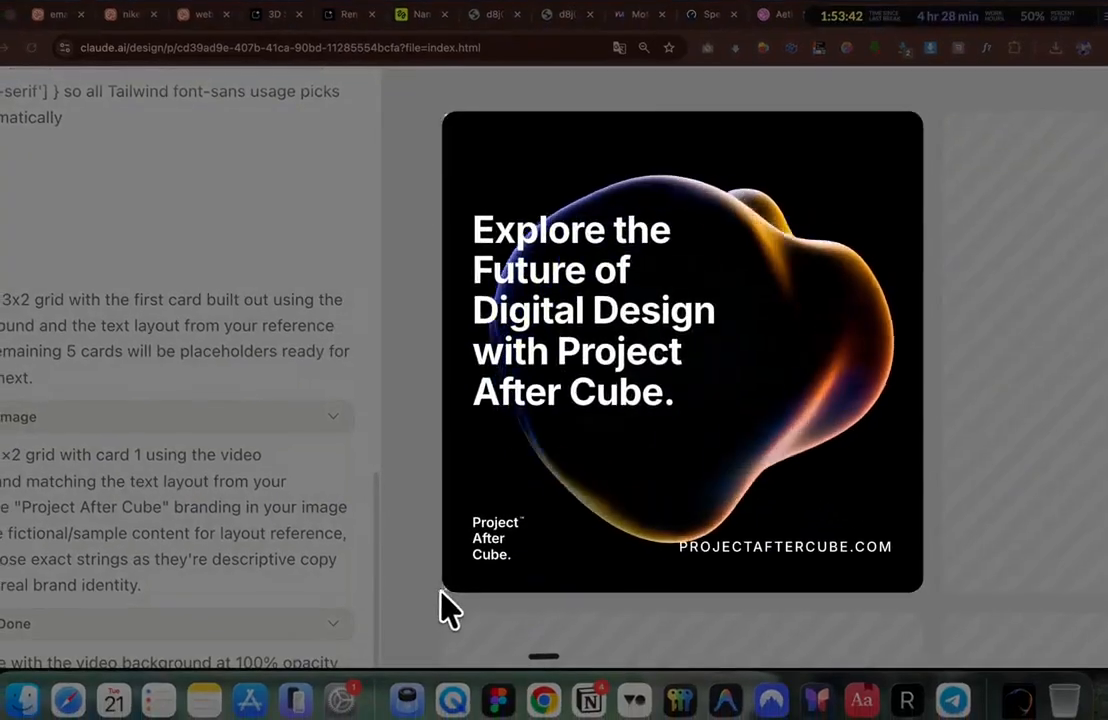
drag(445, 588, 444, 590)
click(680, 402)
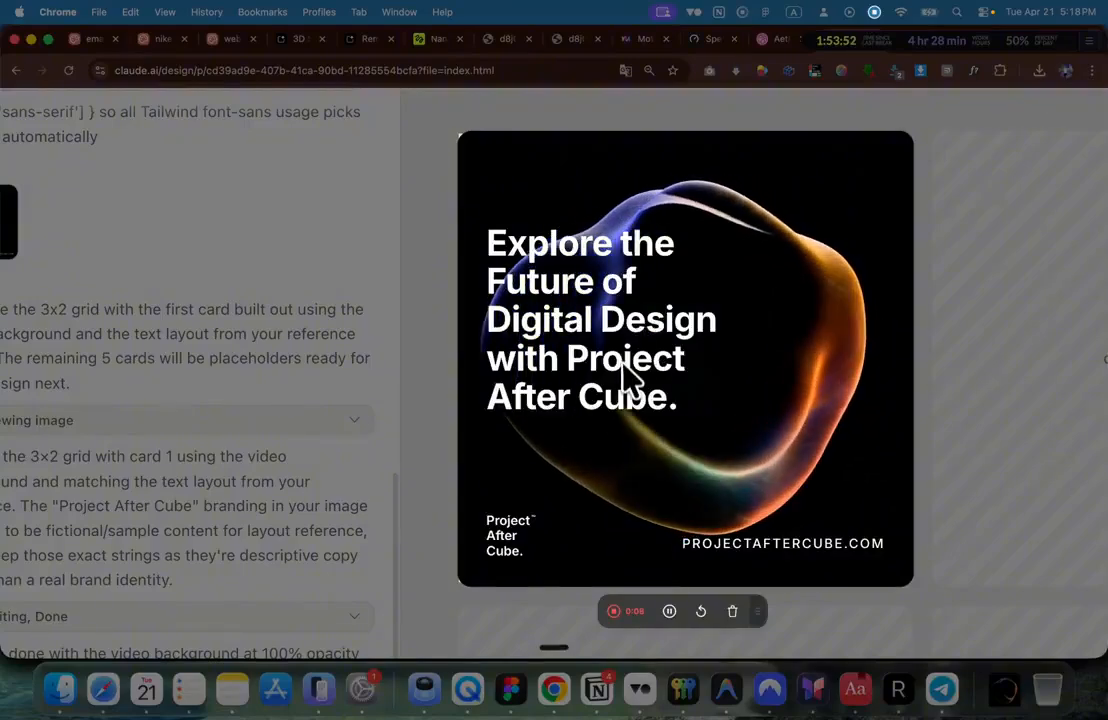
click(662, 612)
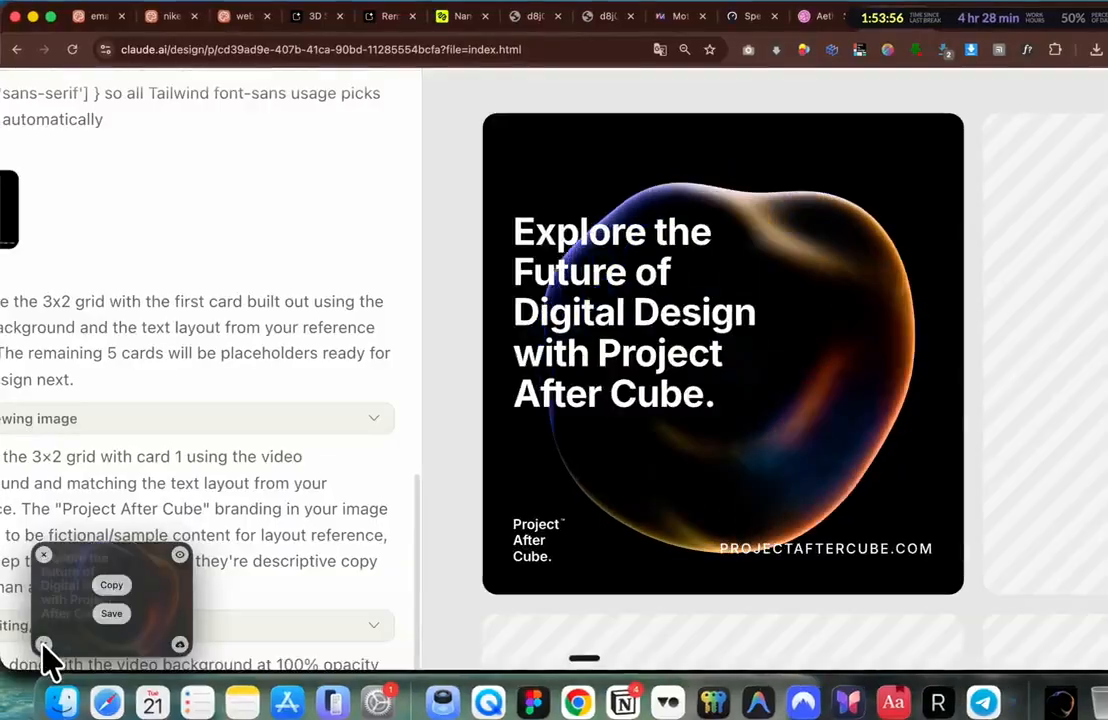
Step: Discard the recorded clip and return to the Claude Design card grid
click(34, 658)
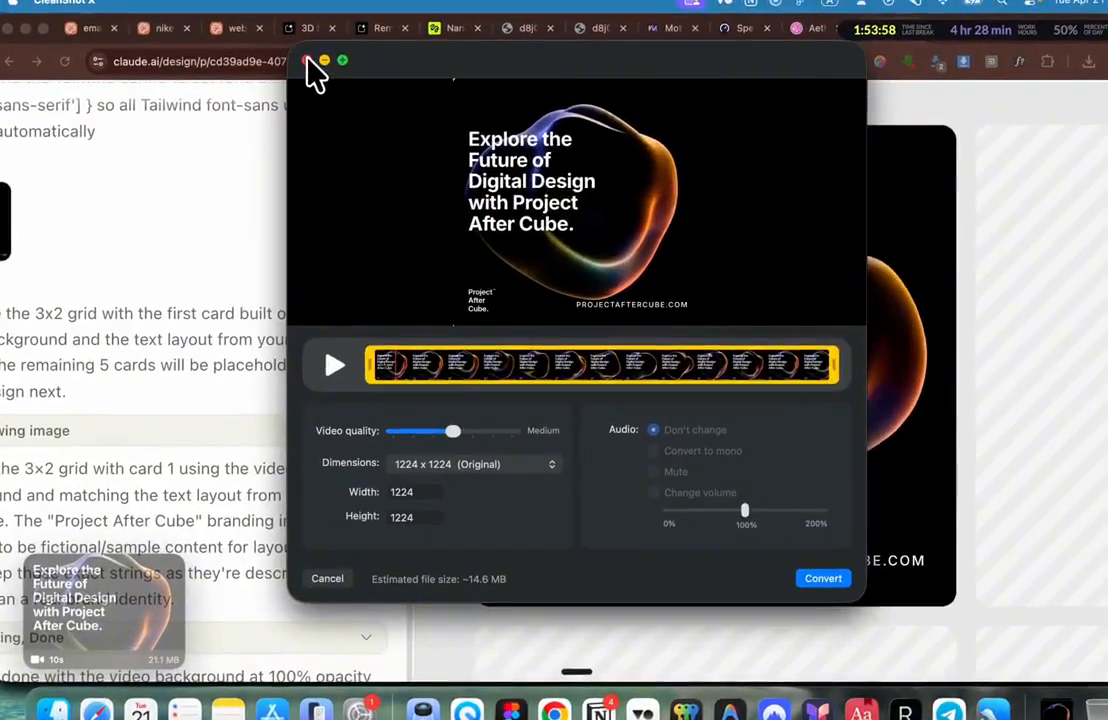
click(314, 48)
click(109, 549)
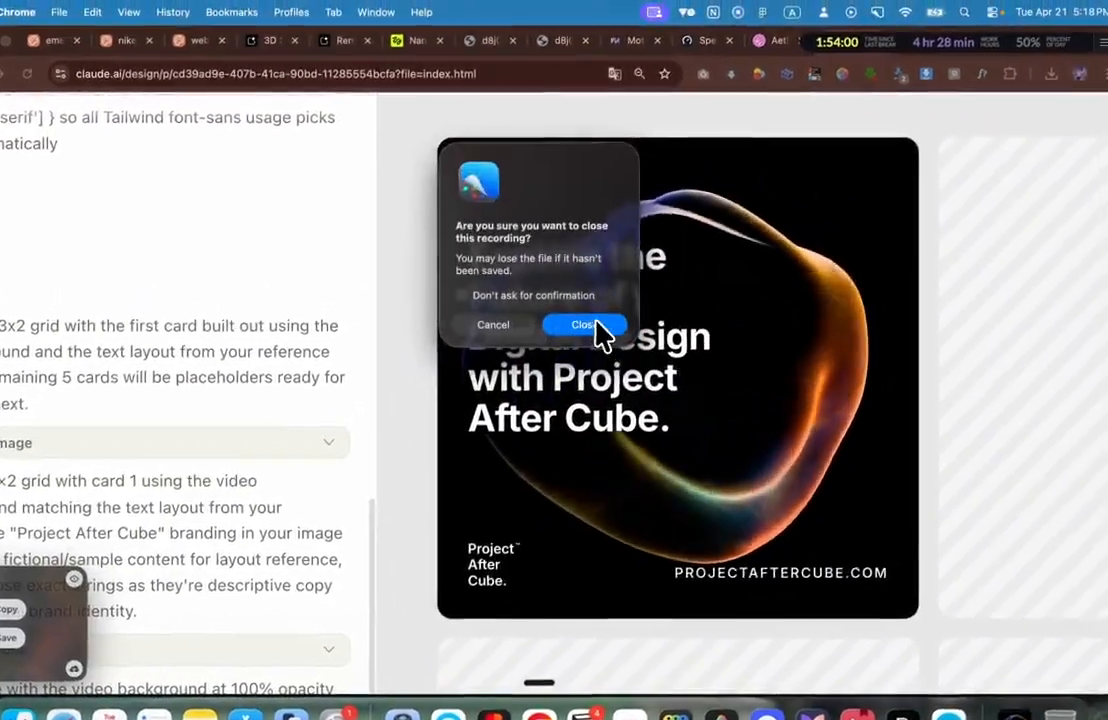
click(643, 300)
click(583, 329)
scroll(583, 329, down, 5)
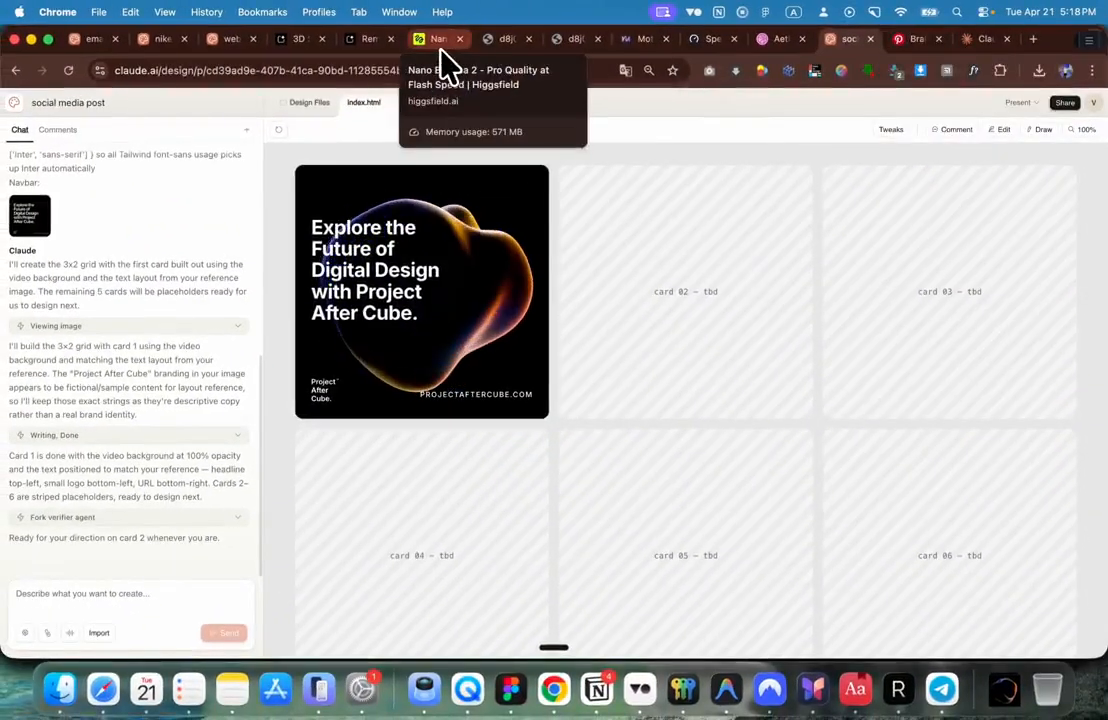
Step: Close the Project After Cube image details to show the Nano Banana 2 history of rock and blob generations
click(430, 40)
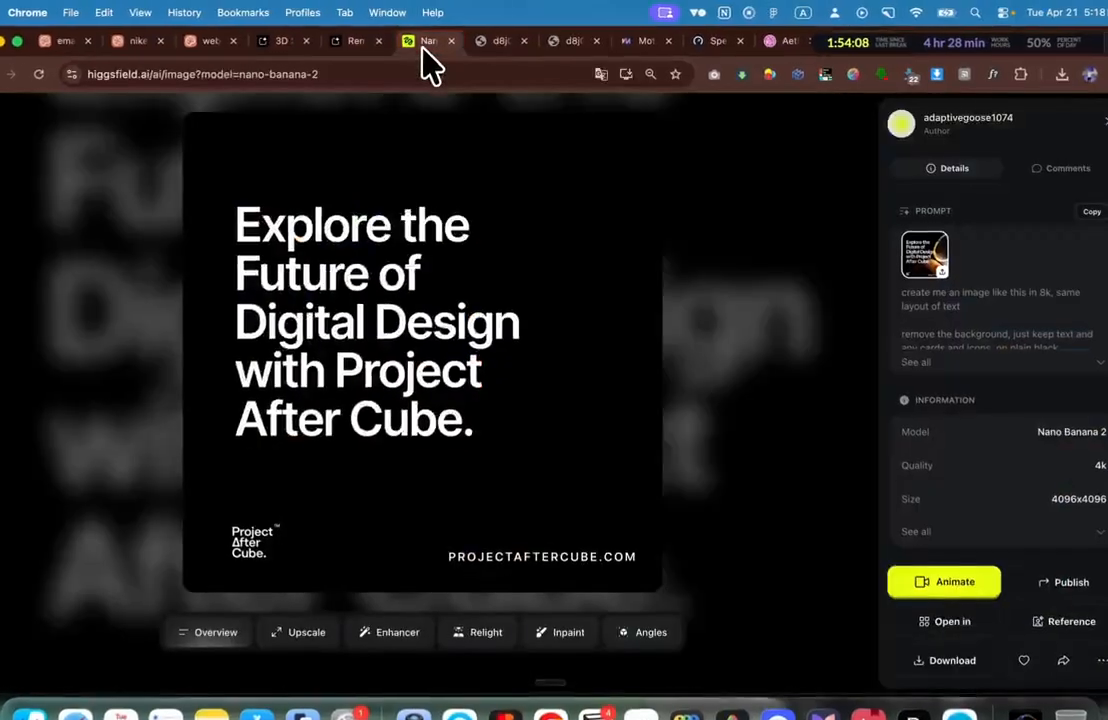
click(786, 232)
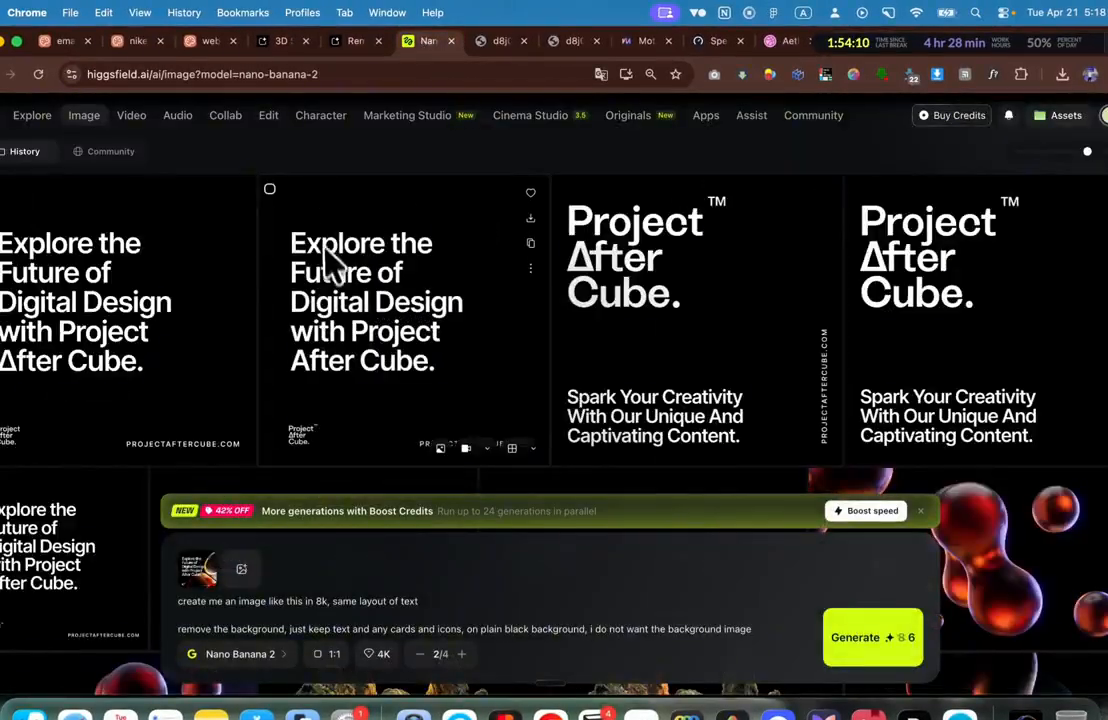
scroll(333, 275, down, 10)
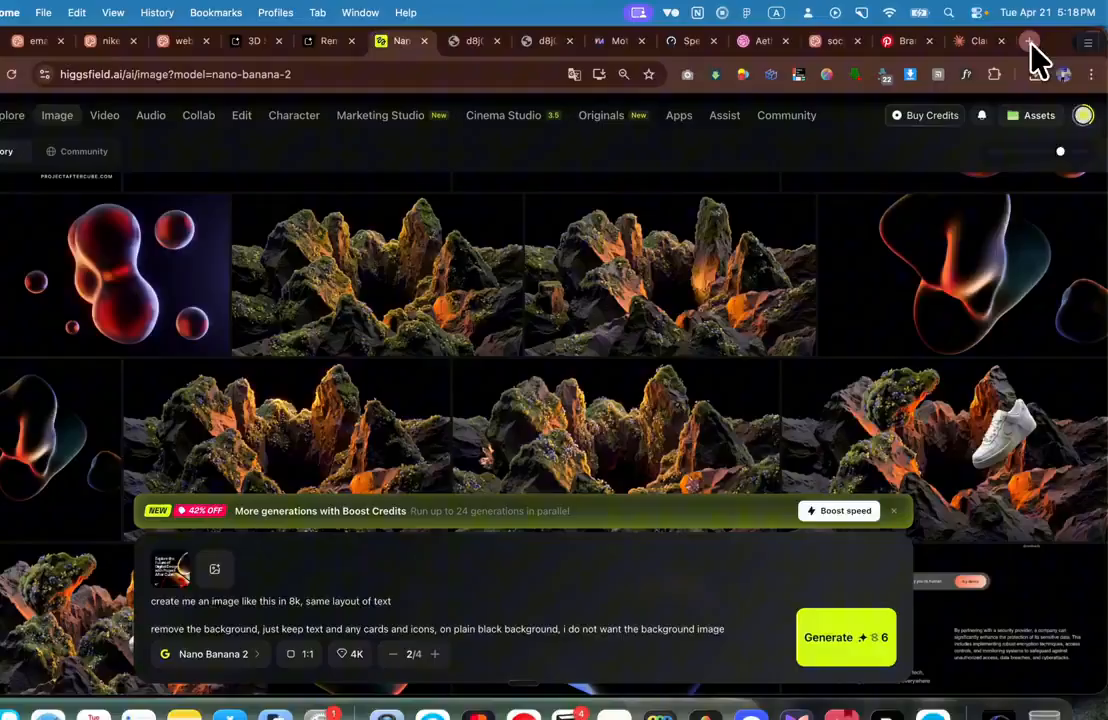
Step: Load mux.com in a new Chrome tab, then return to the Pinterest Branding tab
click(1030, 42)
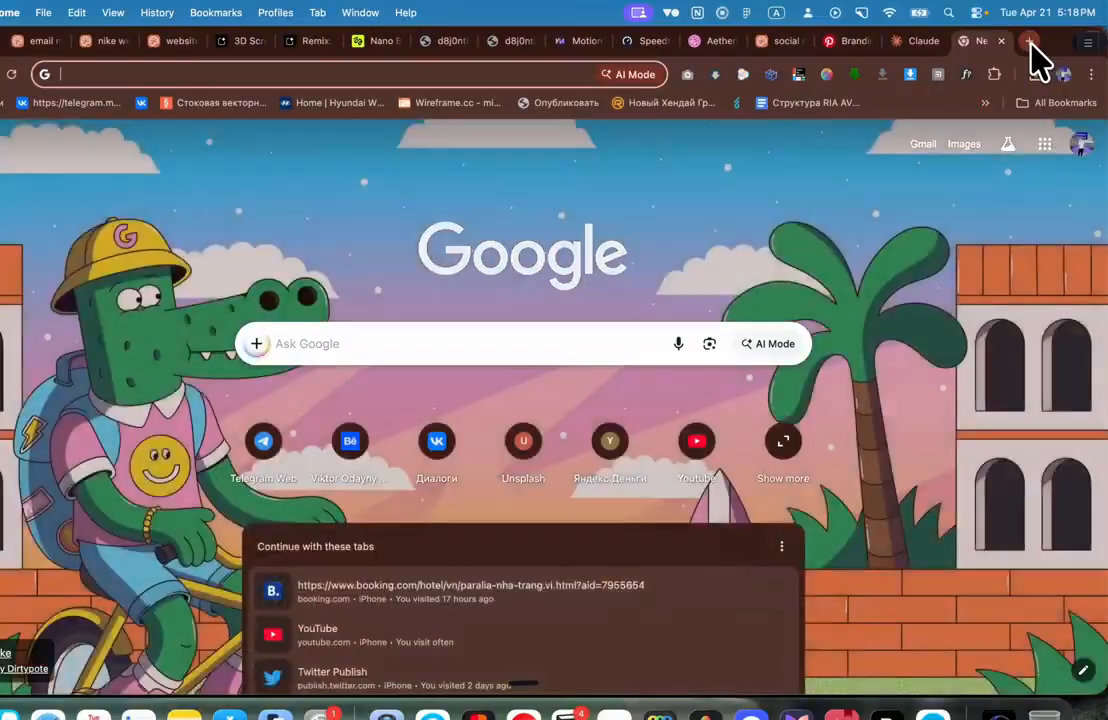
text(mux)
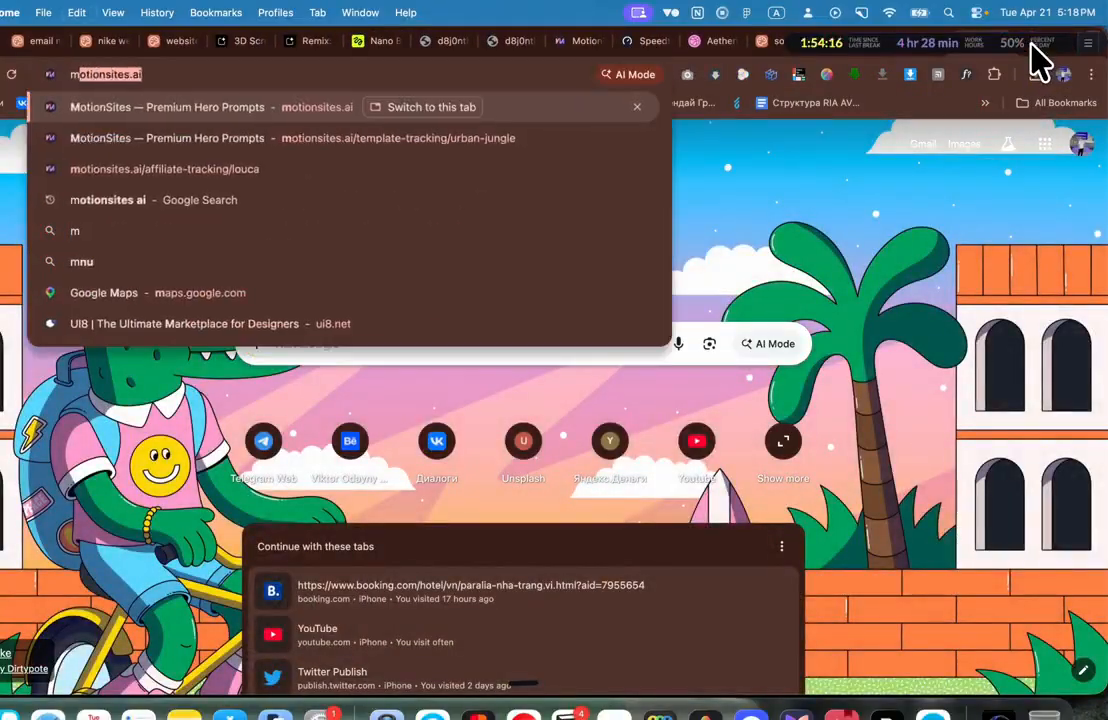
text(/)
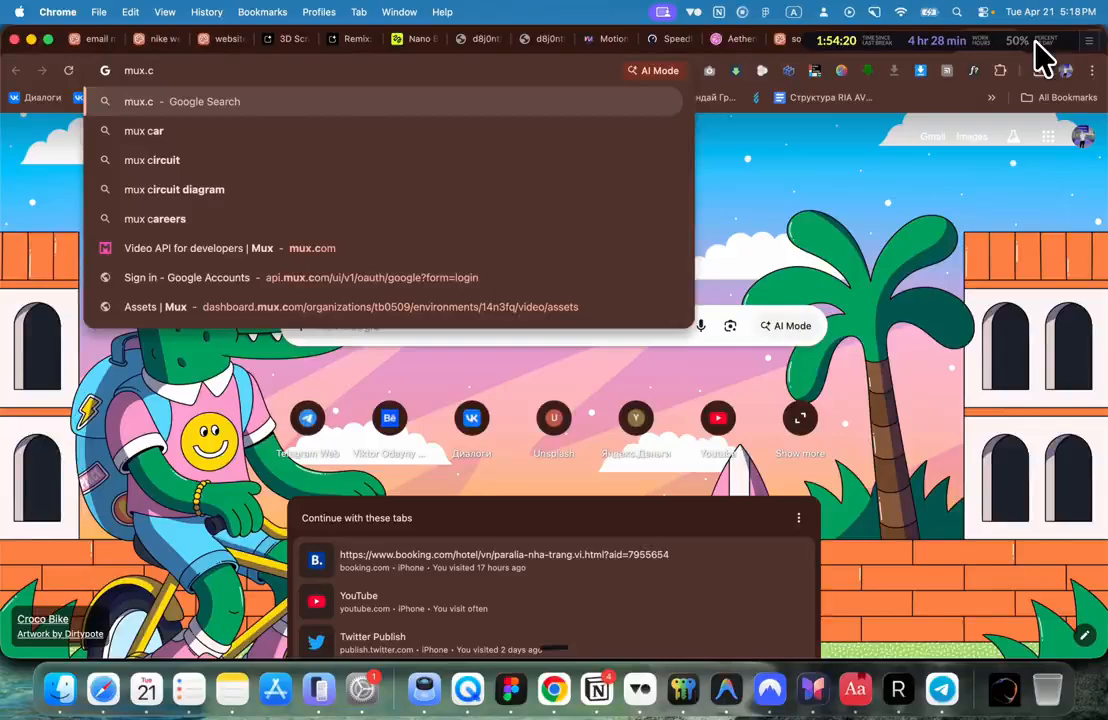
text(com)
key(Return)
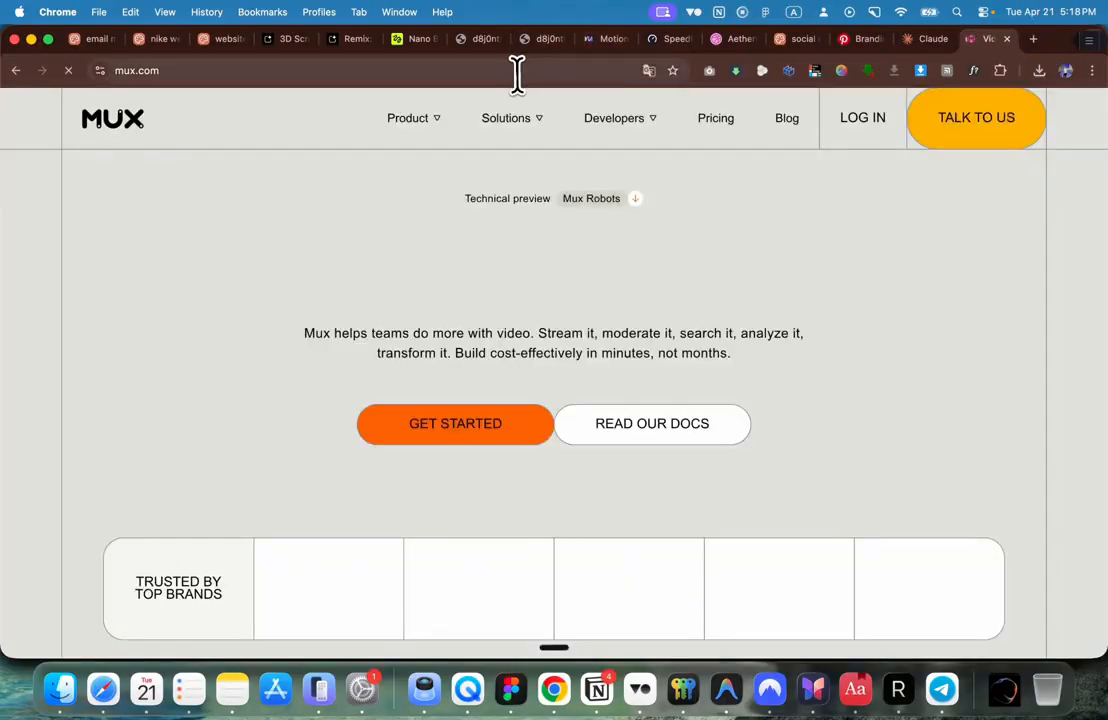
click(487, 68)
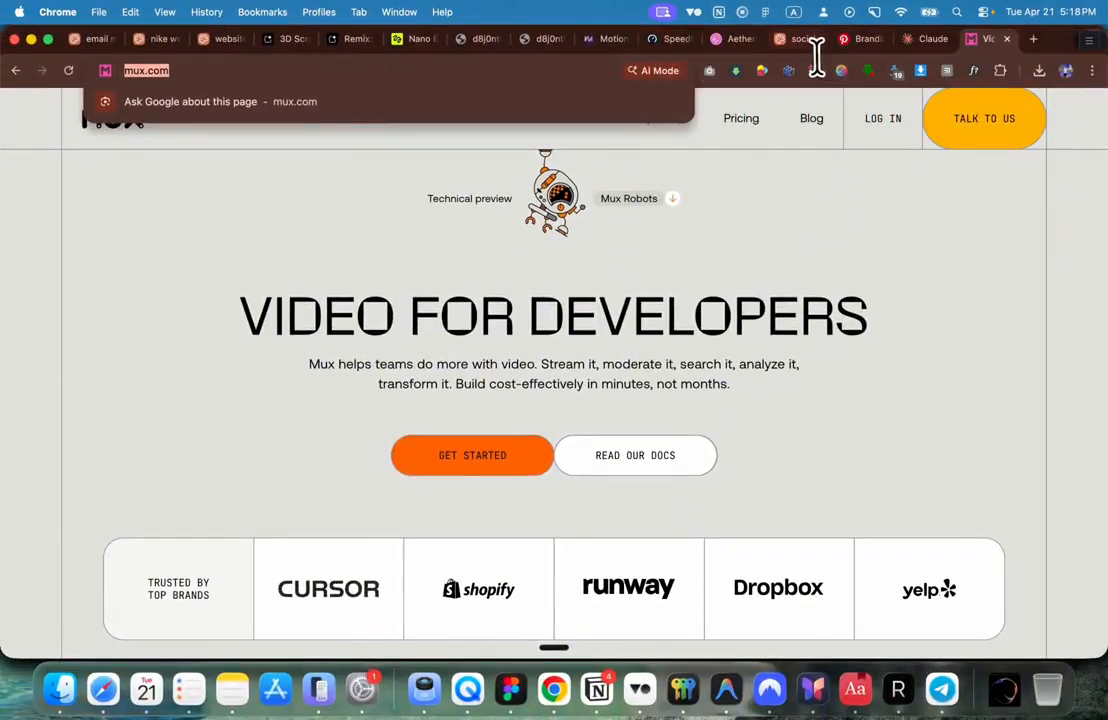
click(805, 44)
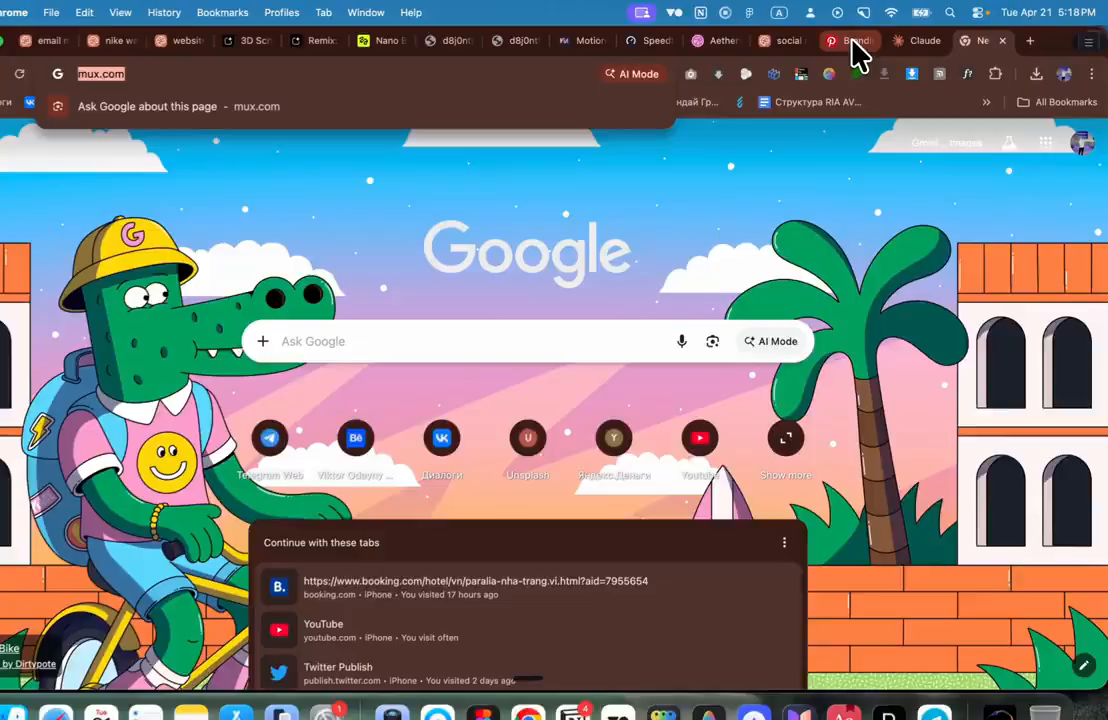
Step: Scroll through the Project After Cube branding pin on Pinterest
click(862, 39)
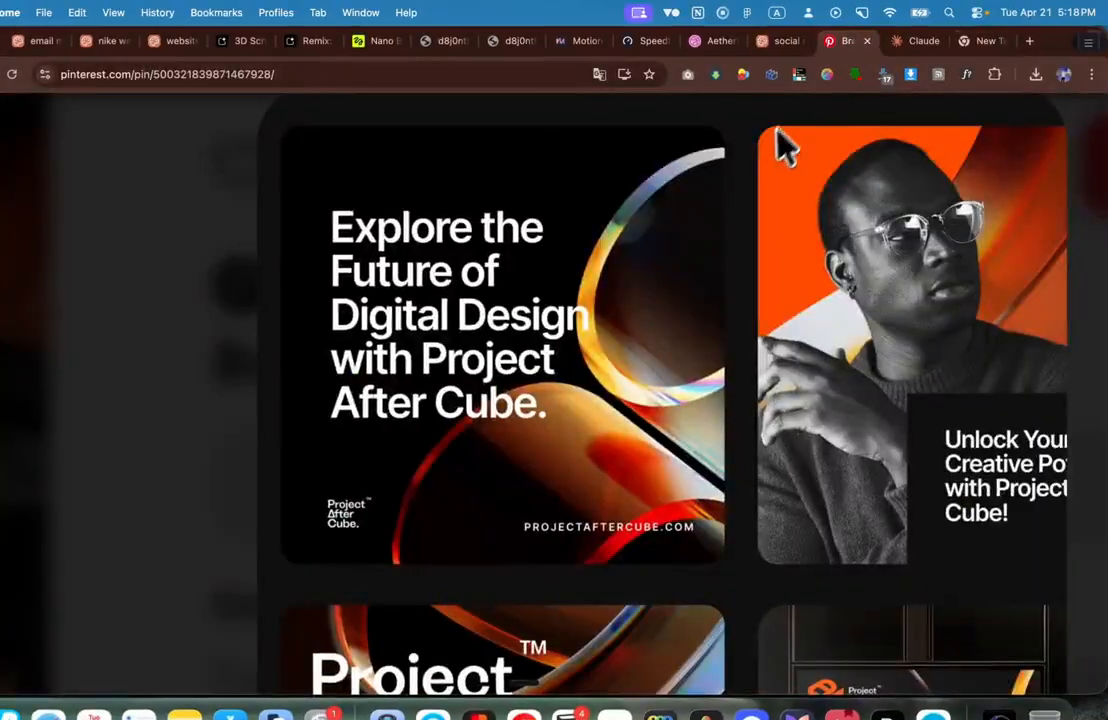
scroll(770, 115, down, 10)
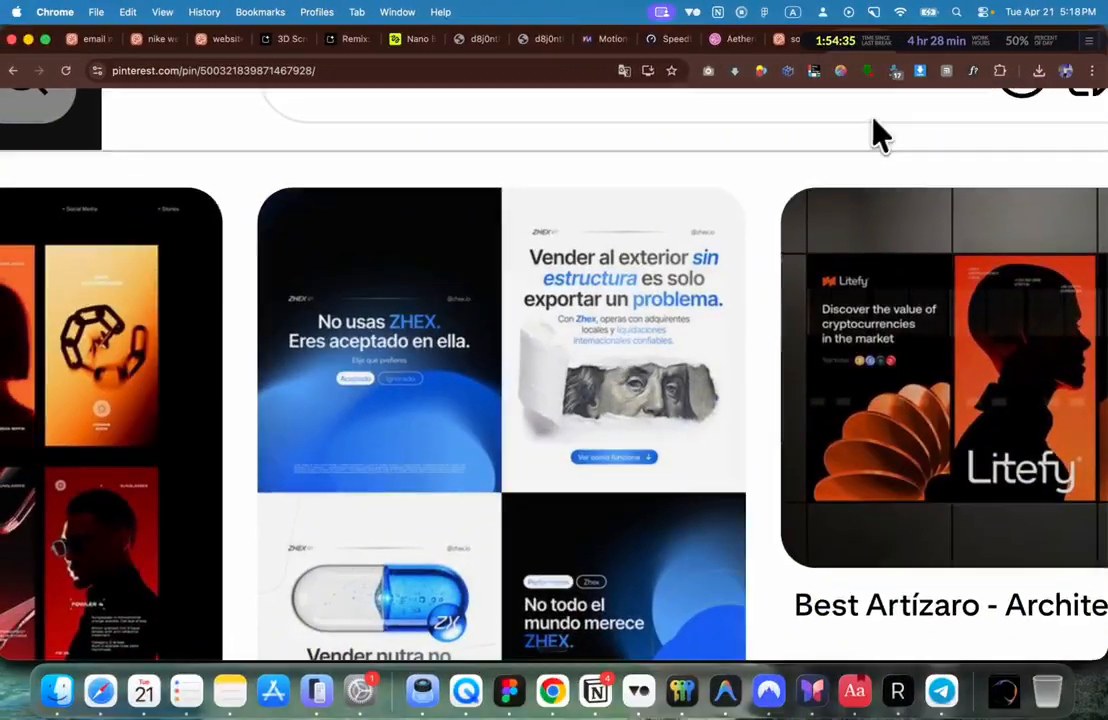
scroll(864, 119, up, 3)
scroll(866, 118, down, 5)
scroll(866, 118, up, 5)
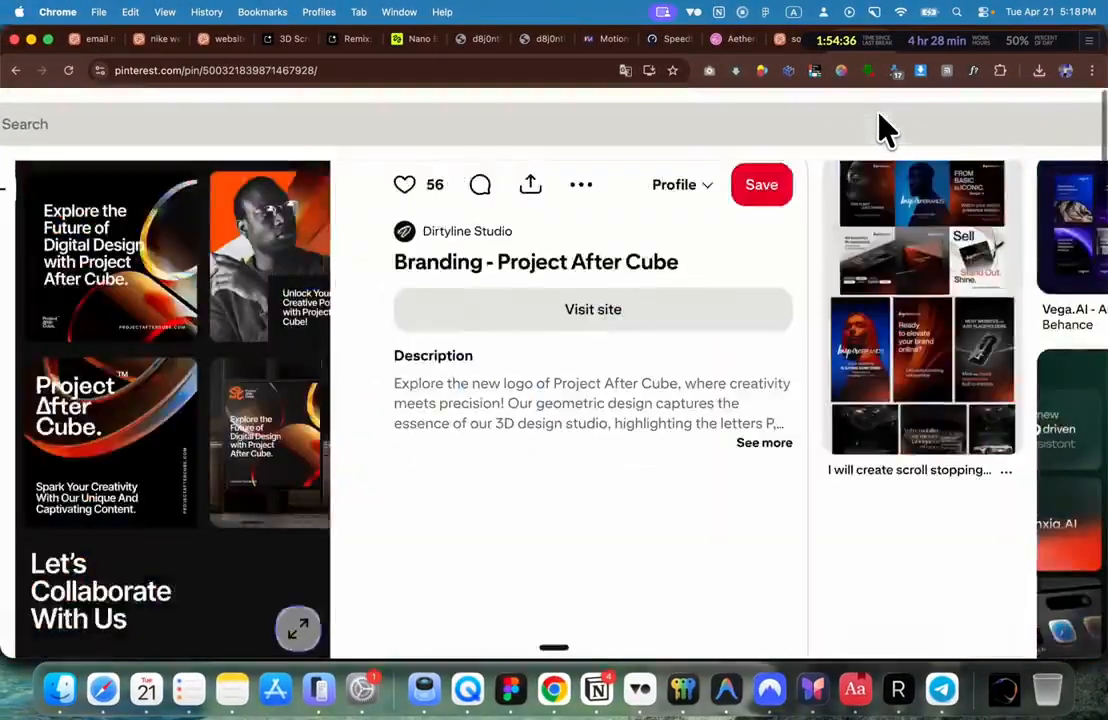
scroll(498, 192, down, 3)
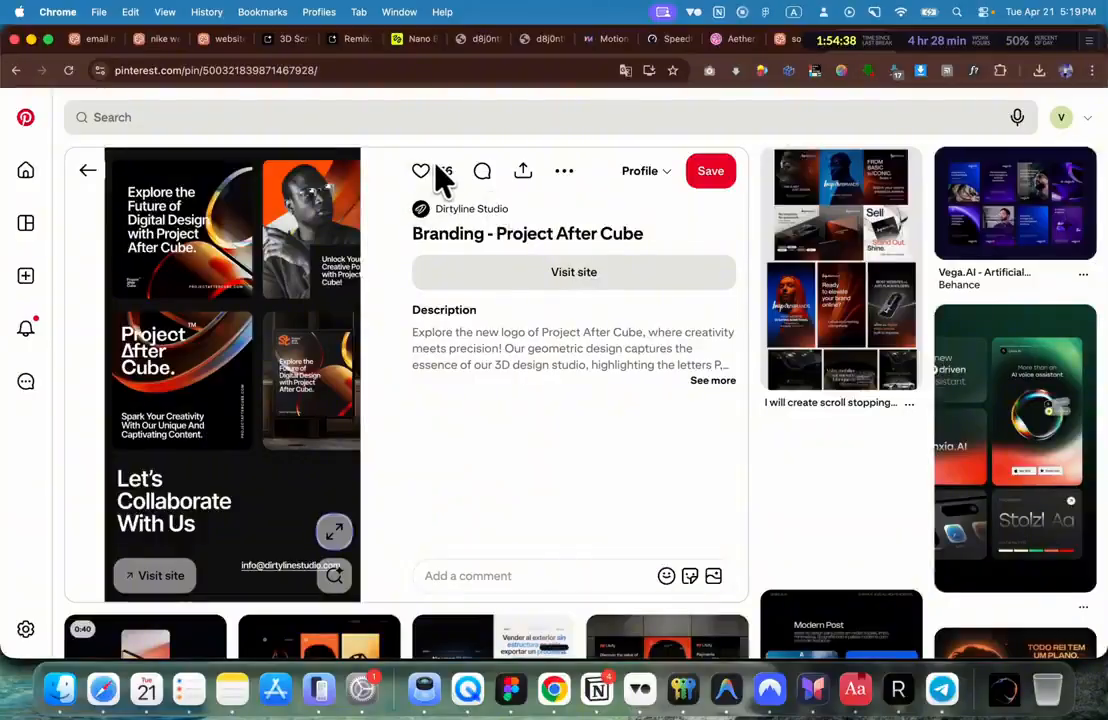
scroll(447, 183, down, 3)
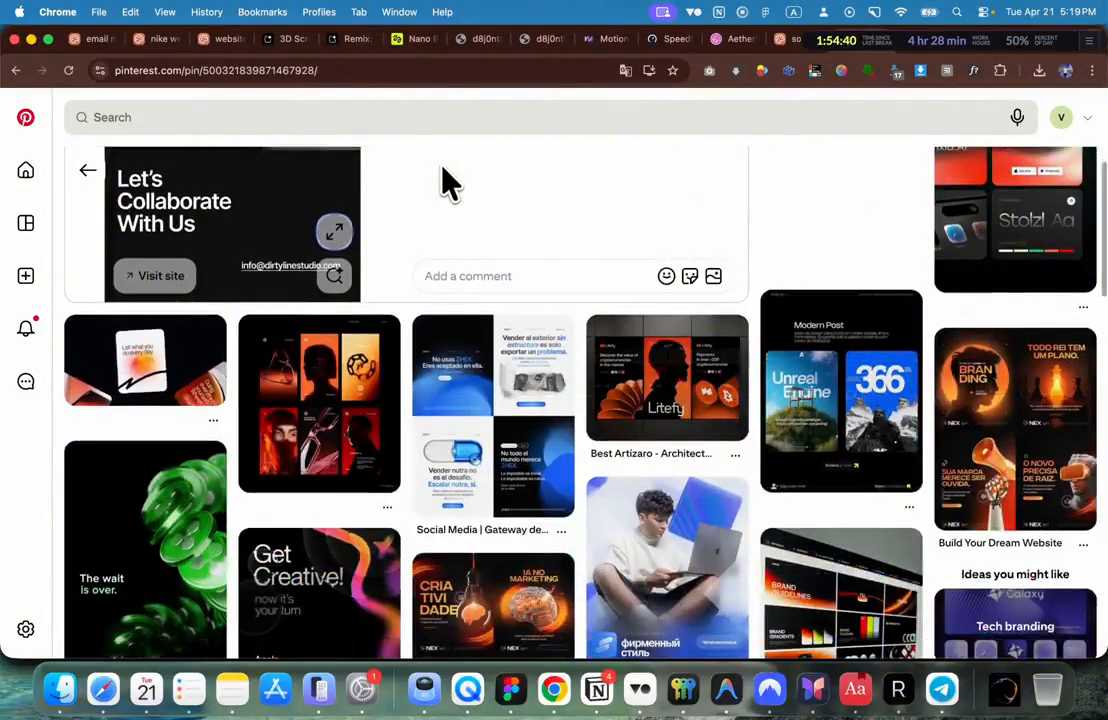
scroll(366, 210, down, 10)
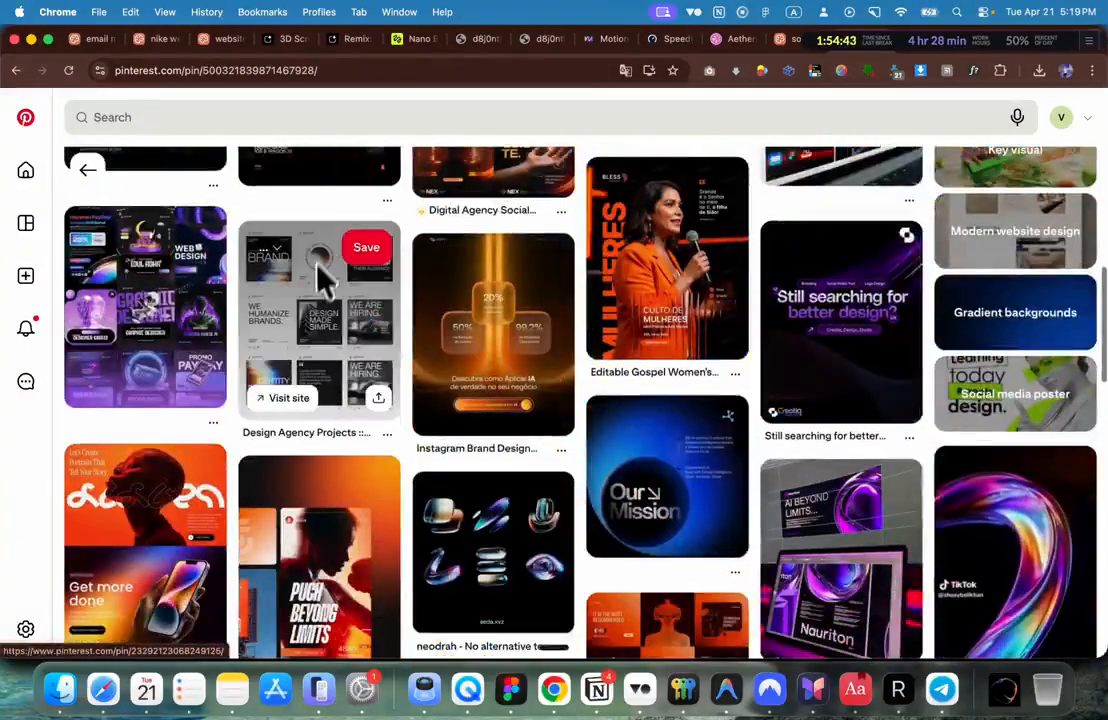
Step: Search Pinterest for 'modern social media post' and browse the results
click(124, 120)
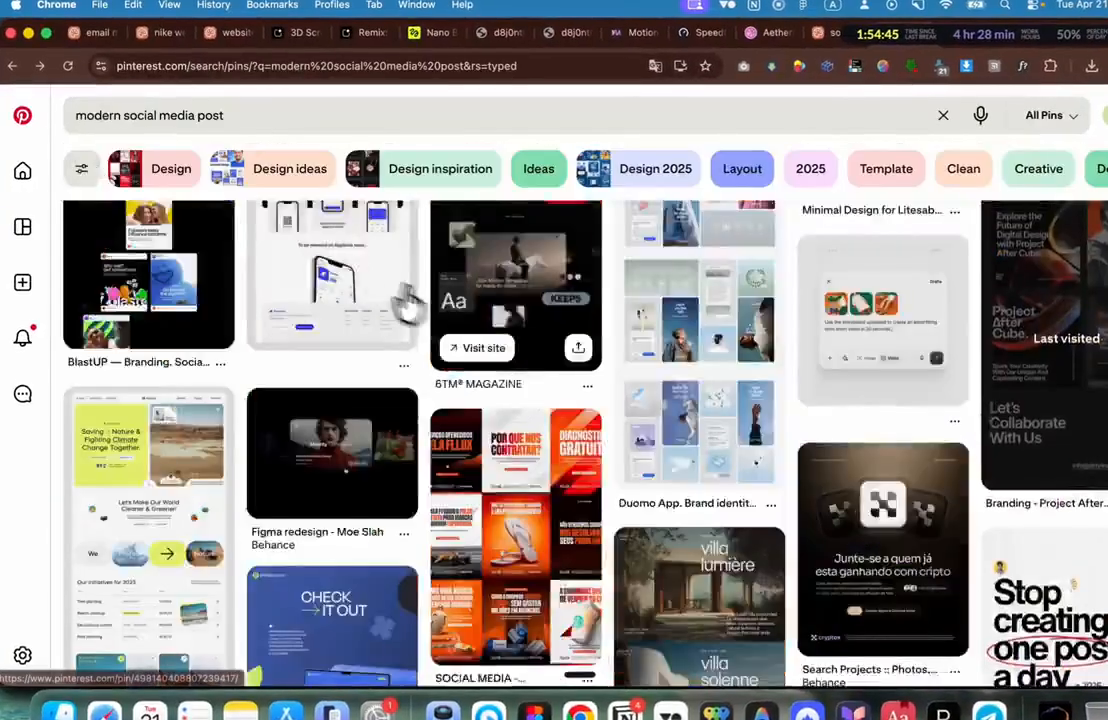
scroll(455, 322, down, 4)
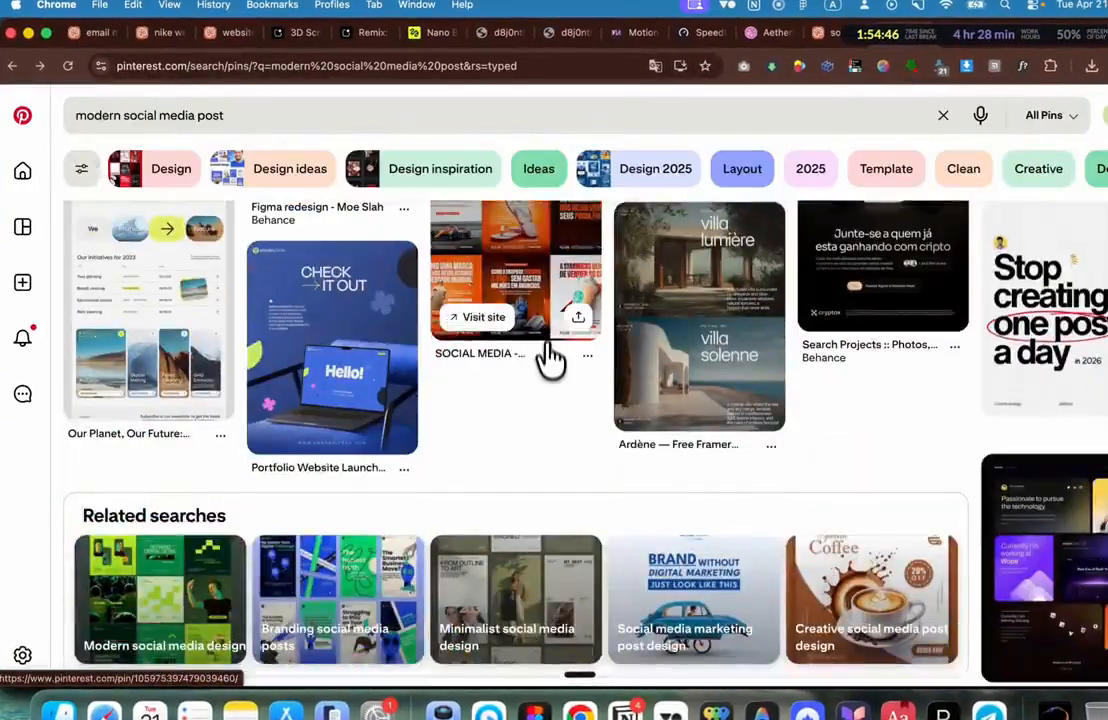
scroll(546, 368, up, 2)
scroll(543, 372, up, 12)
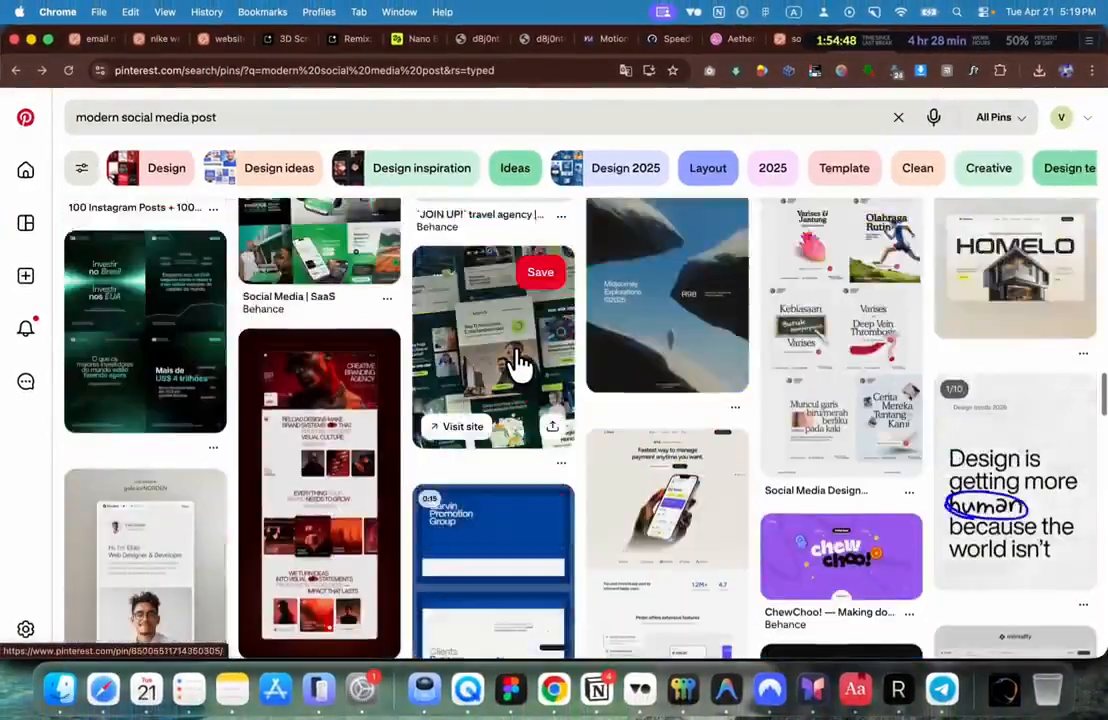
scroll(519, 365, up, 5)
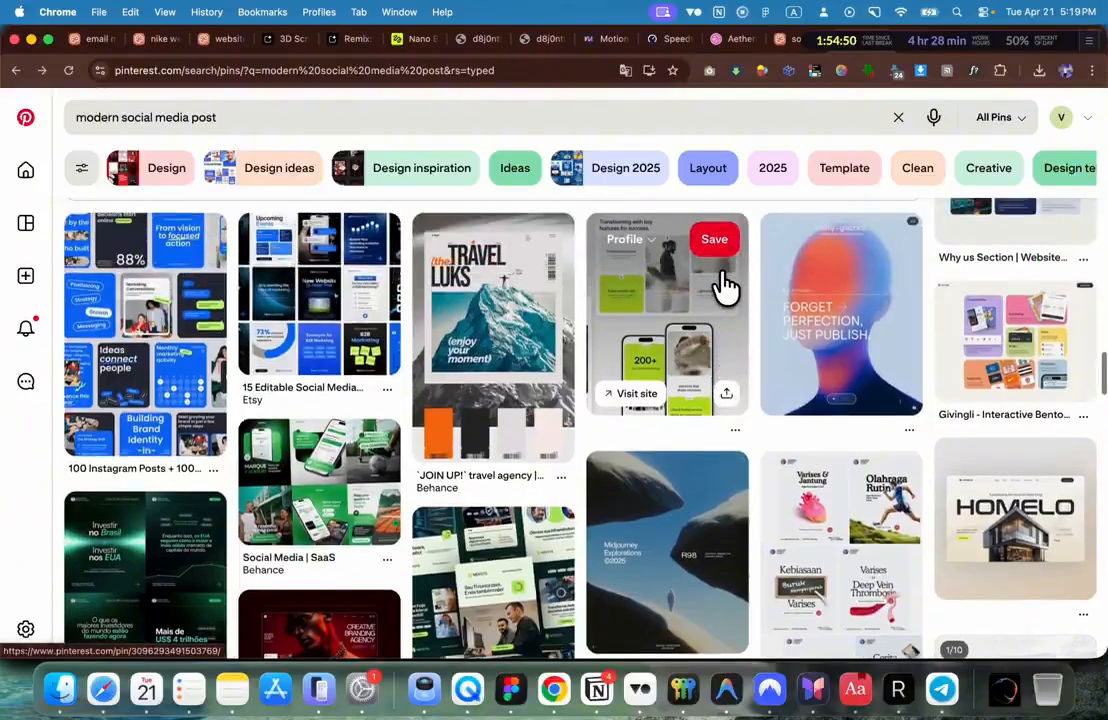
Step: View the 'Social Media Design Inspirations by roku®' pin, then go back to the results grid
click(806, 492)
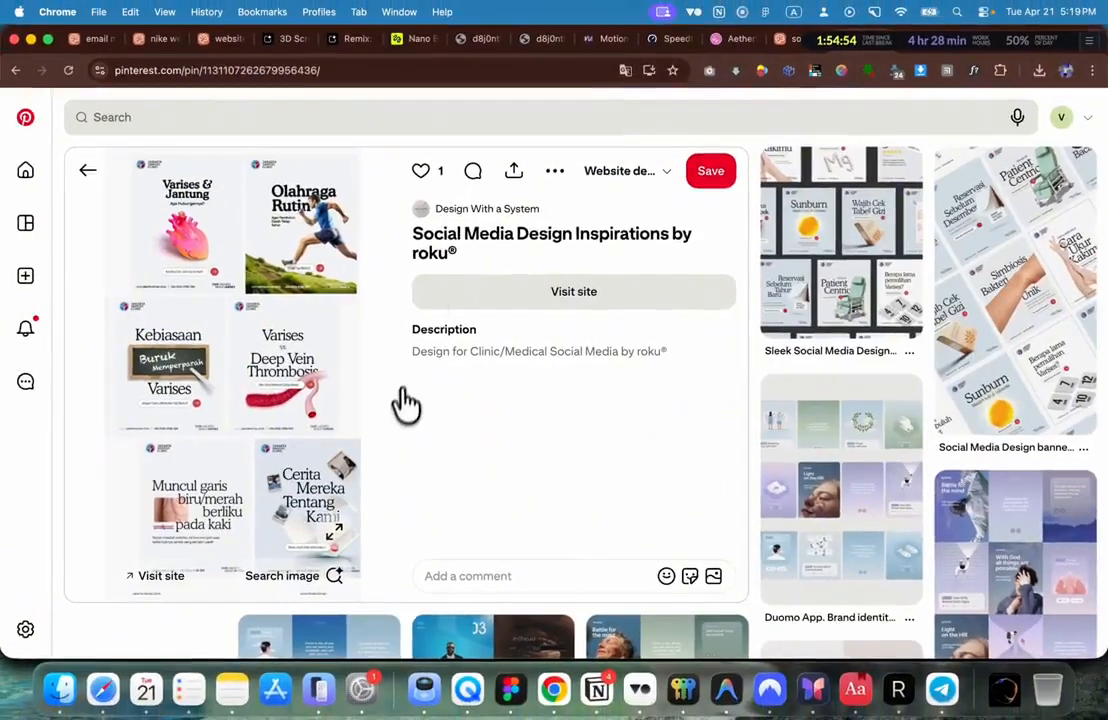
scroll(402, 418, down, 5)
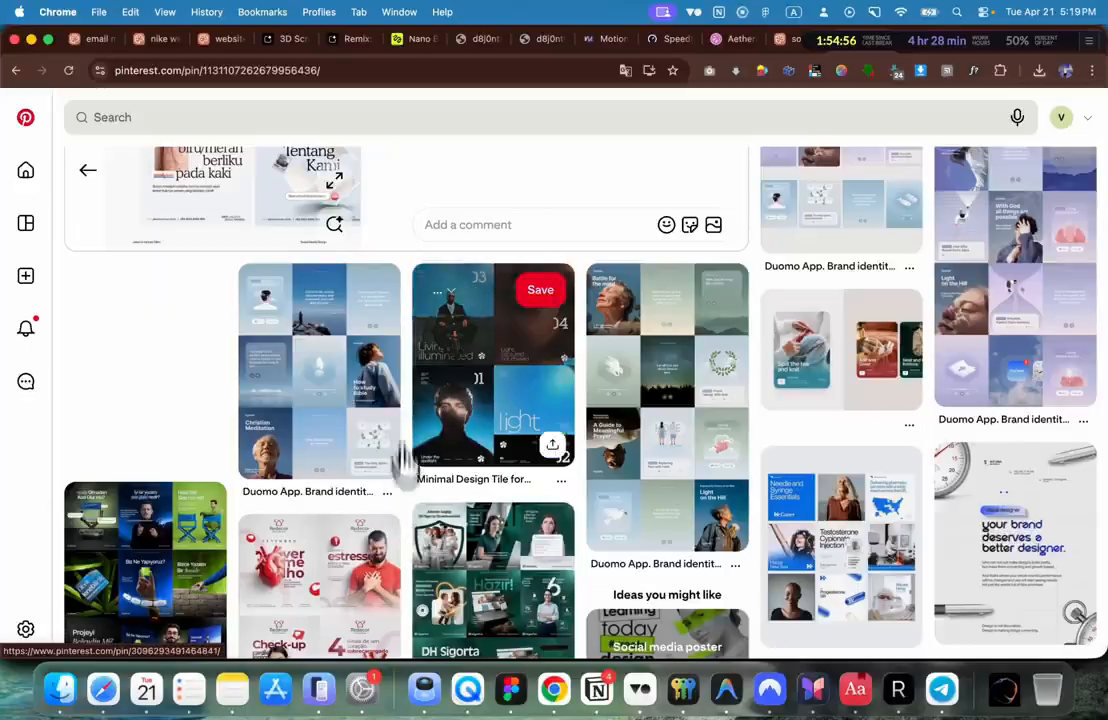
scroll(460, 398, down, 3)
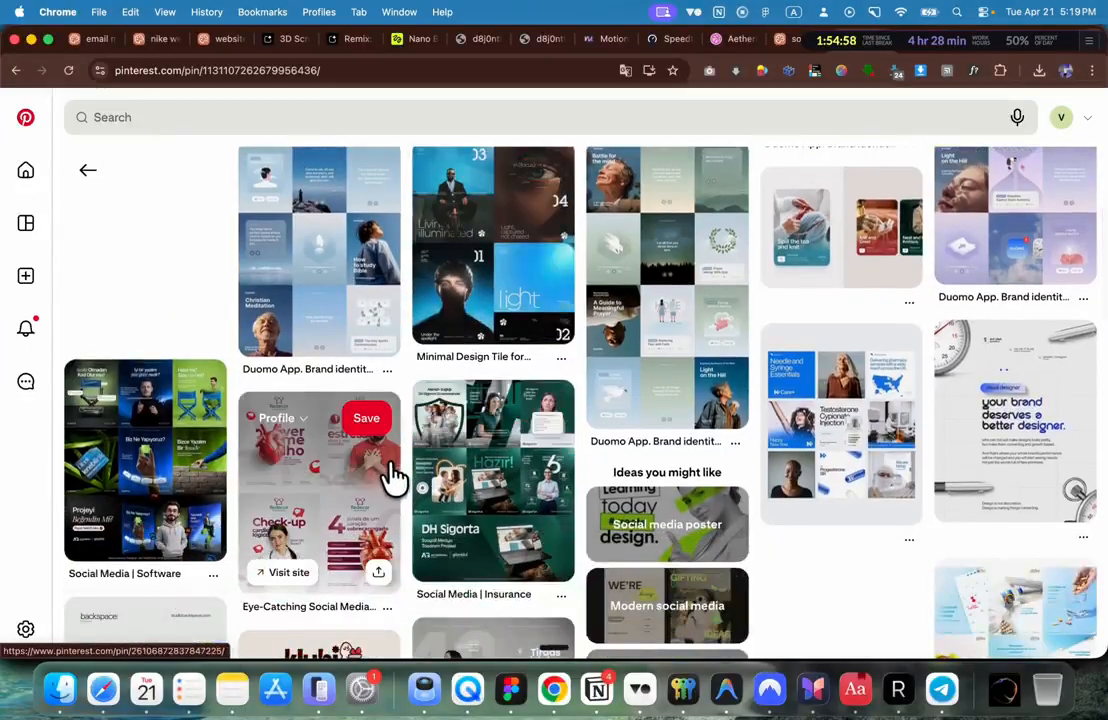
key(super+bracketleft)
scroll(390, 470, up, 5)
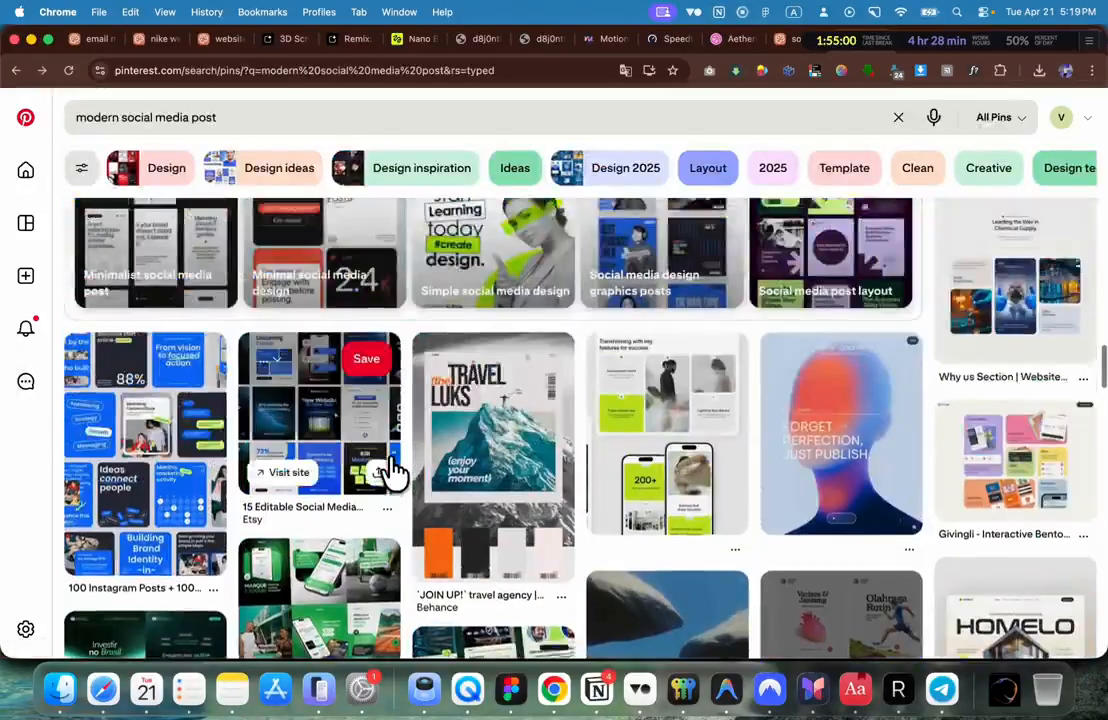
scroll(398, 386, up, 2)
scroll(398, 385, up, 3)
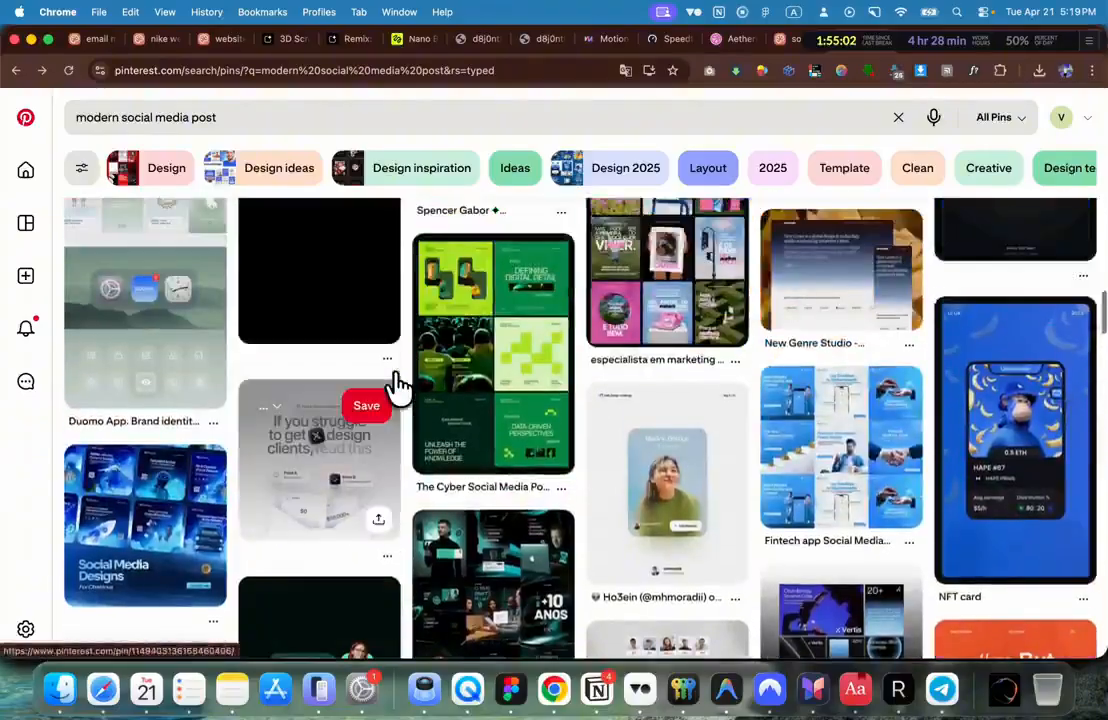
scroll(188, 527, up, 3)
scroll(188, 527, up, 8)
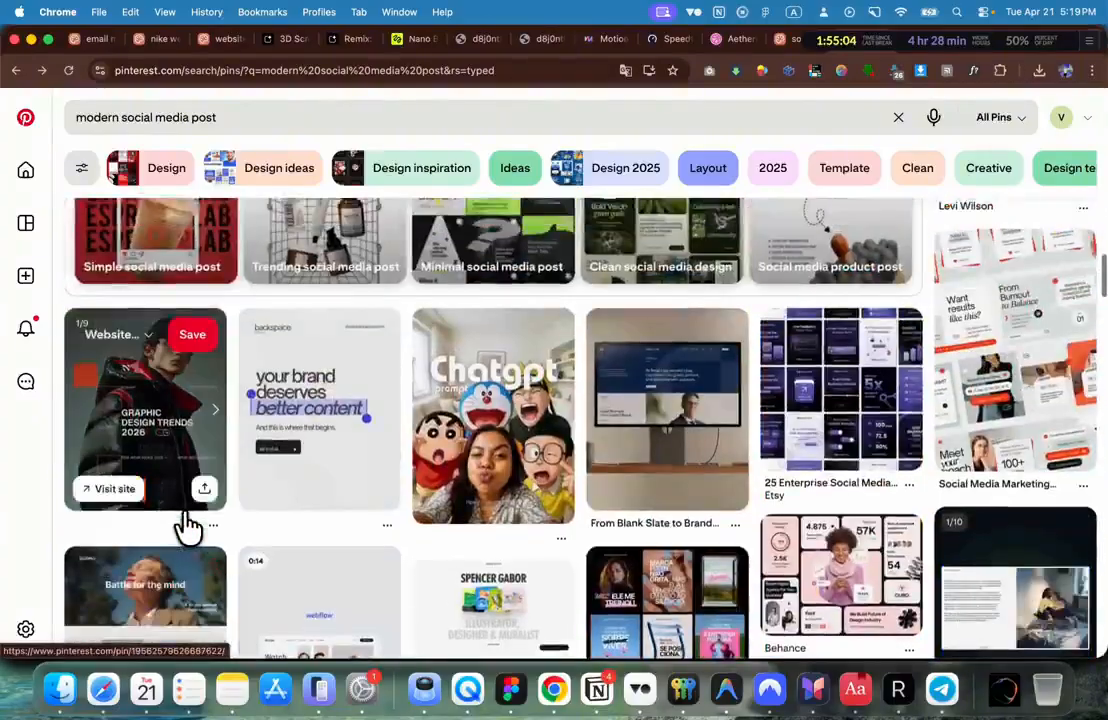
scroll(188, 527, up, 8)
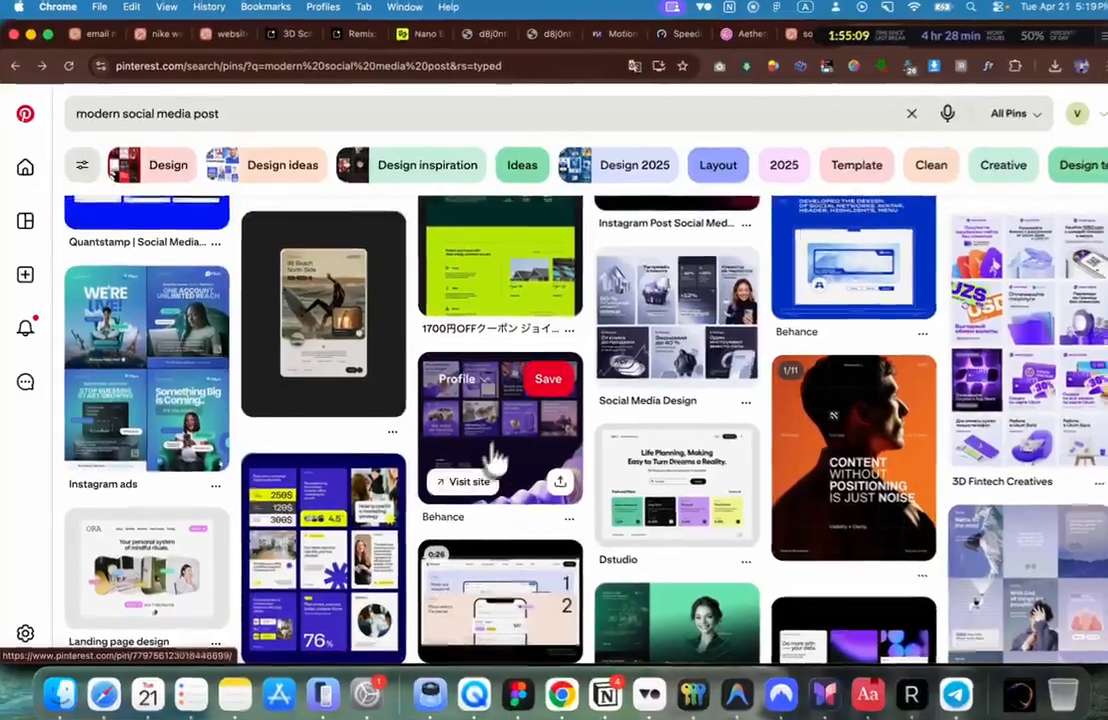
Step: Copy the glowing-figure image from the Behance Ramadan campaign pin
click(505, 440)
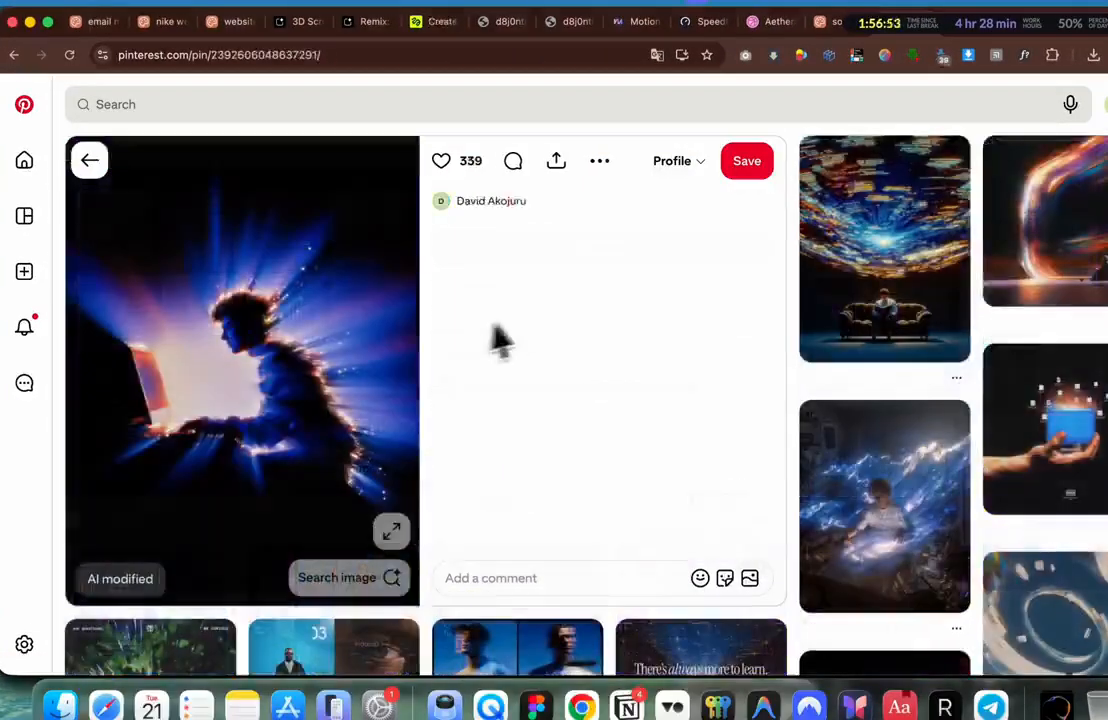
scroll(400, 330, down, 1)
scroll(300, 317, up, 1)
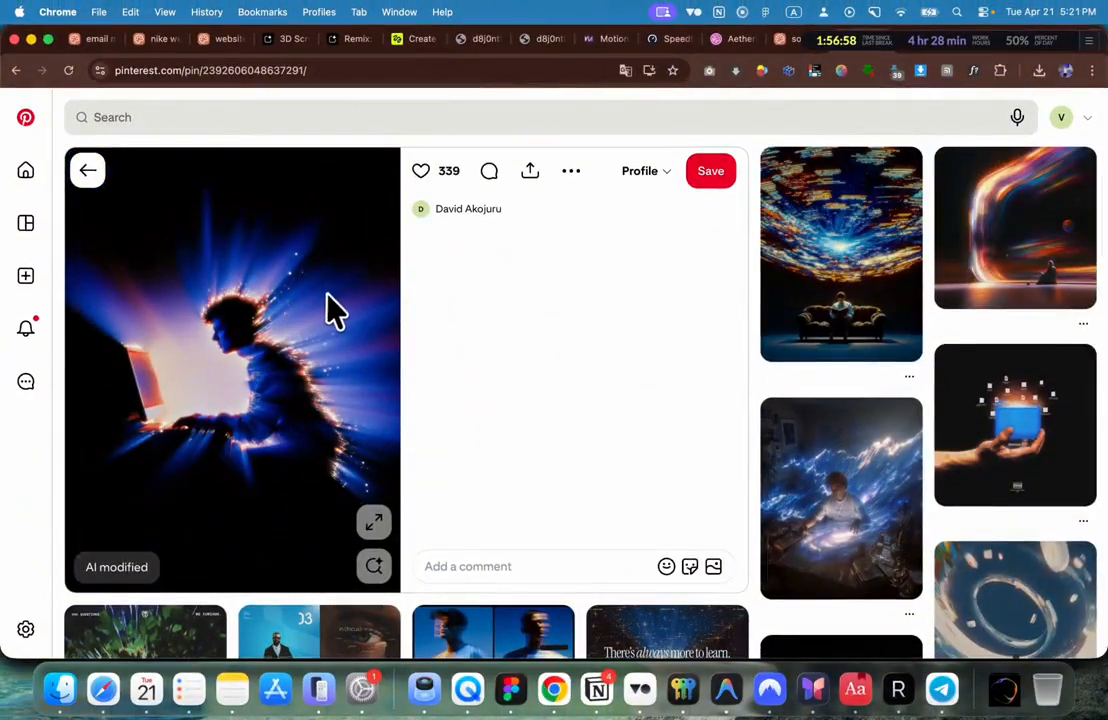
right_click(320, 299)
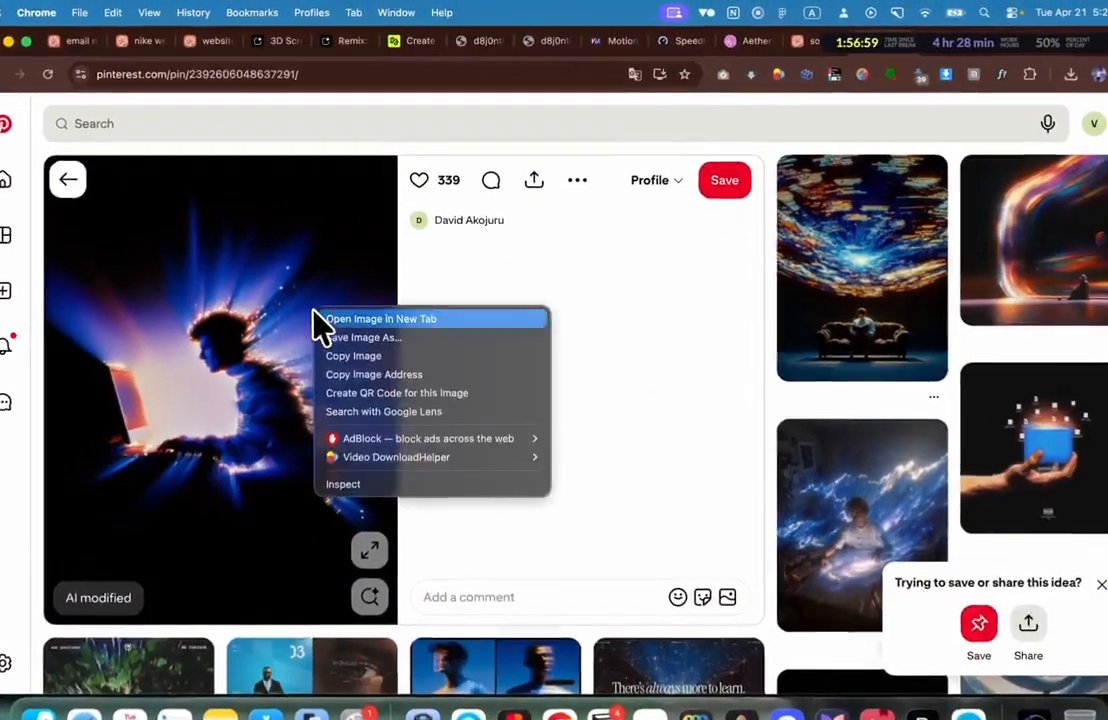
click(360, 356)
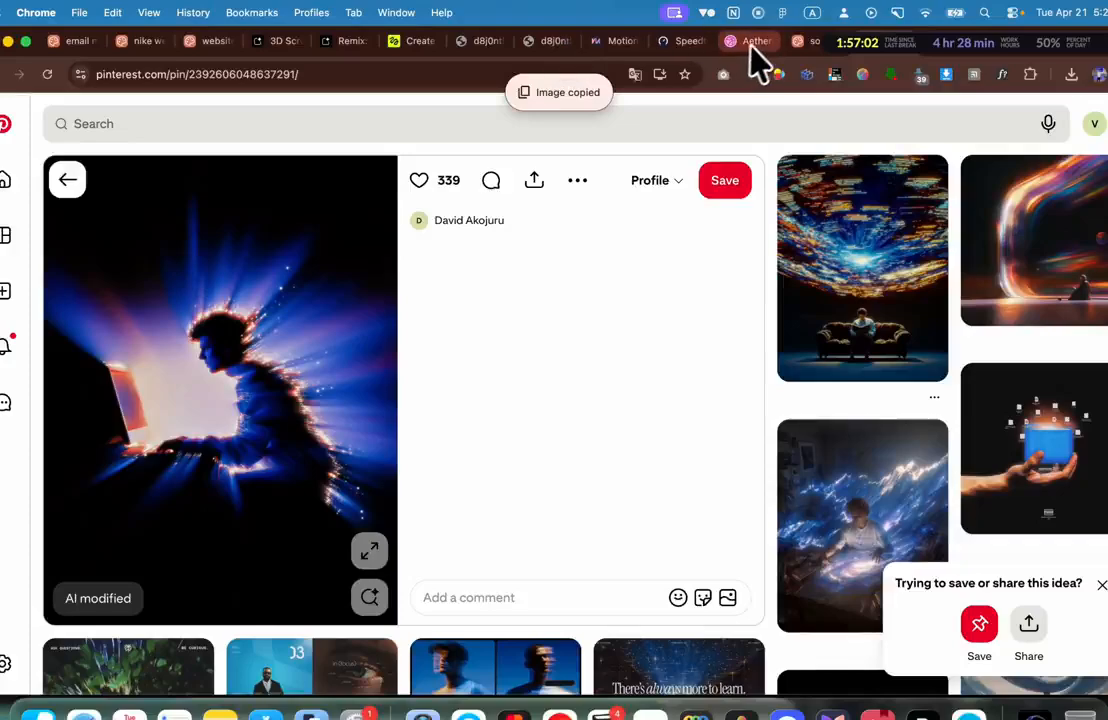
click(413, 41)
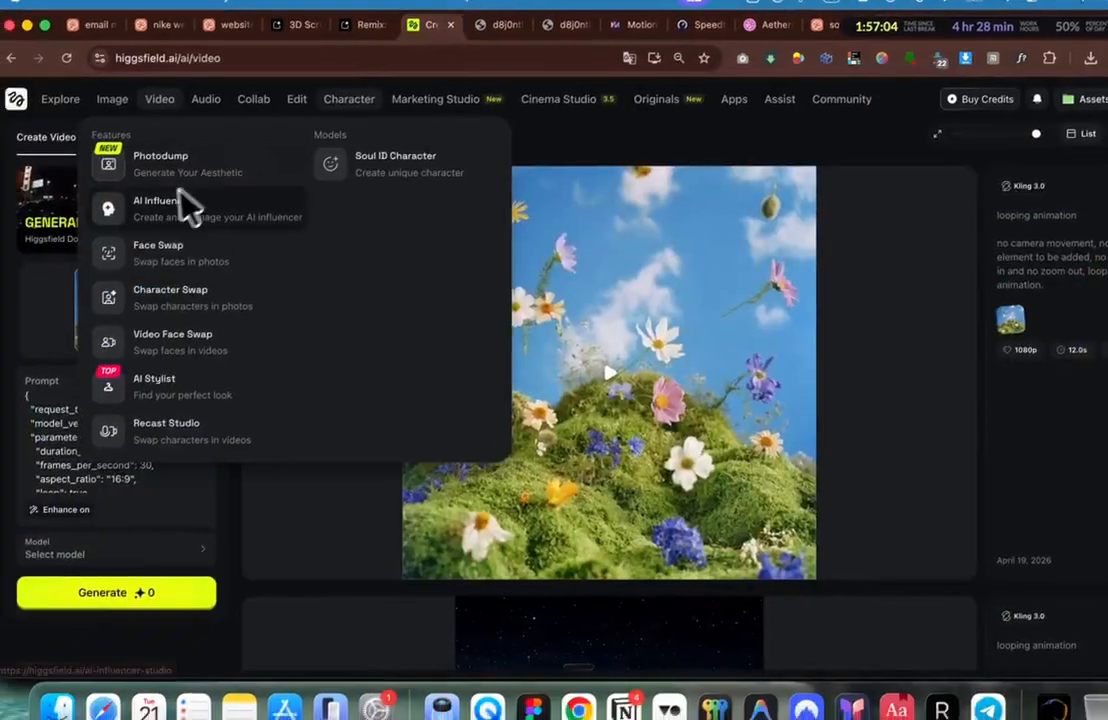
Step: Generate a 12-second 1080p Kling 3.0 looping animation of the glowing figure, reusing the earlier prompt
key(super+a)
key(BackSpace)
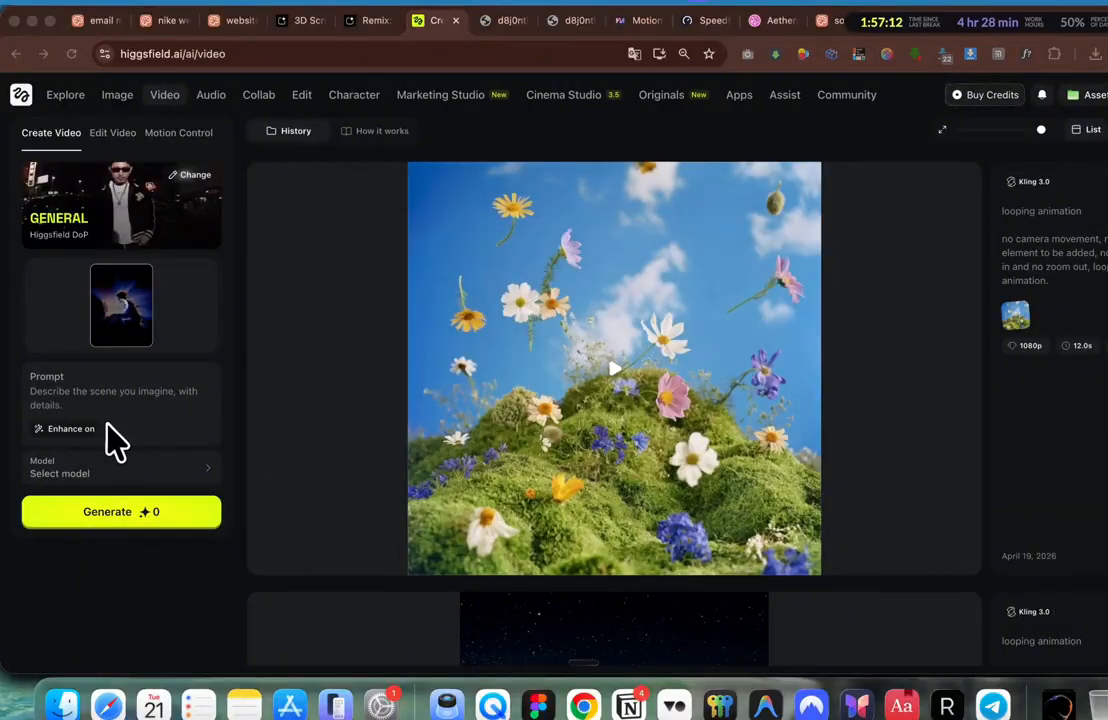
click(99, 474)
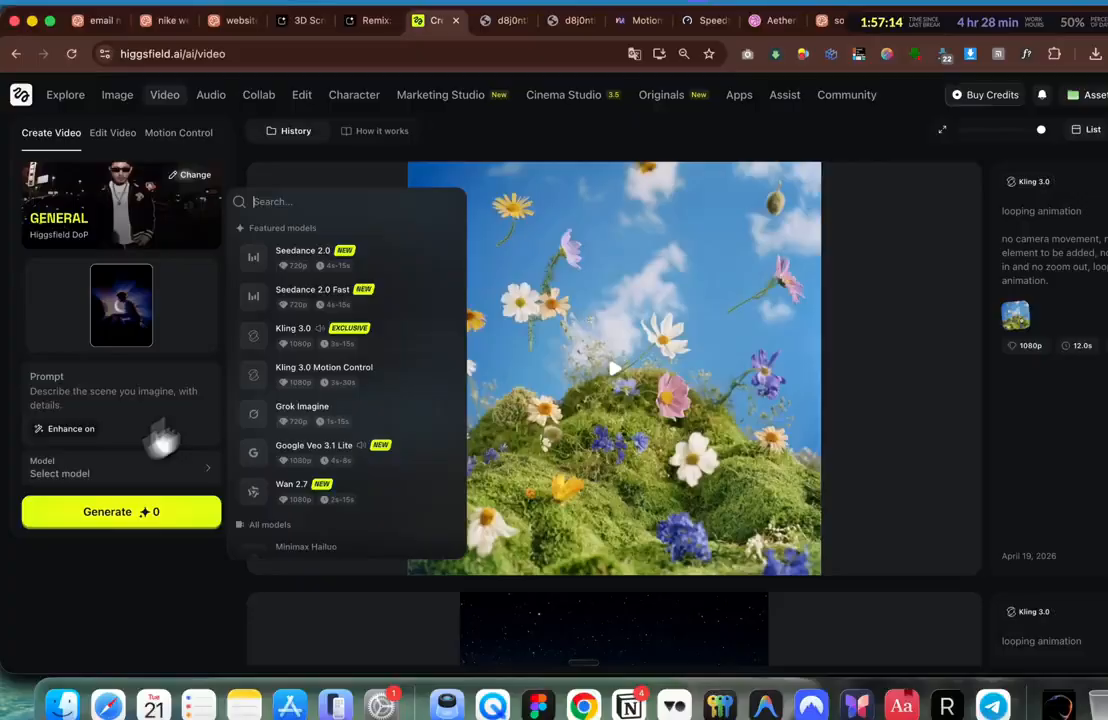
click(293, 330)
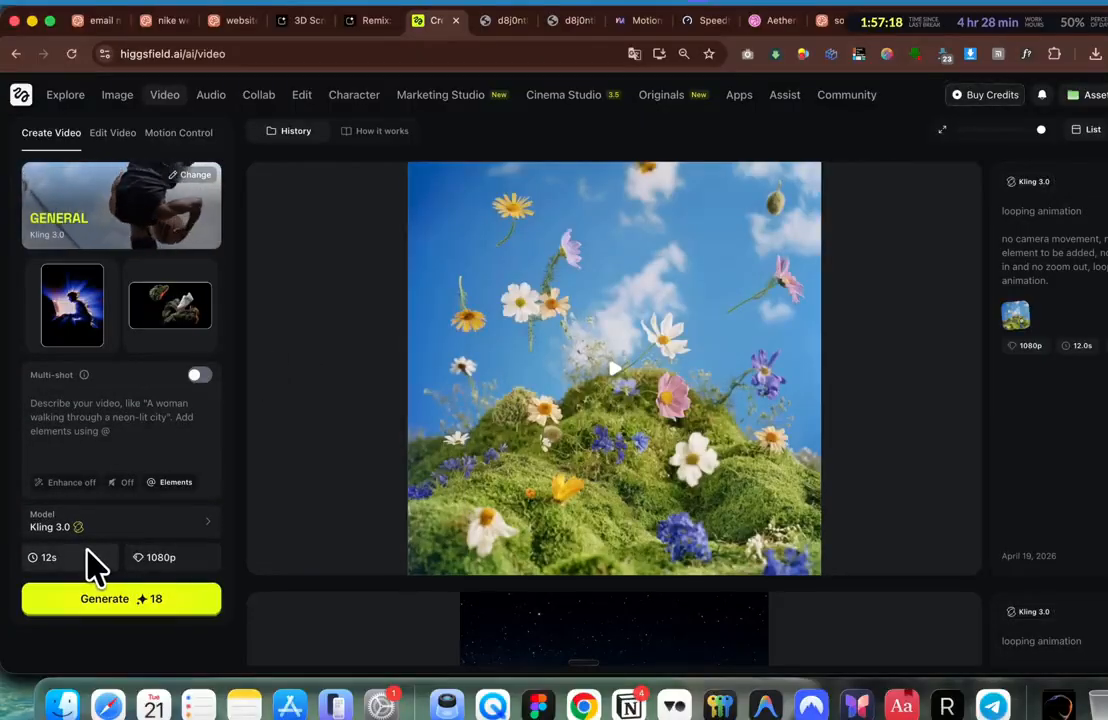
click(152, 443)
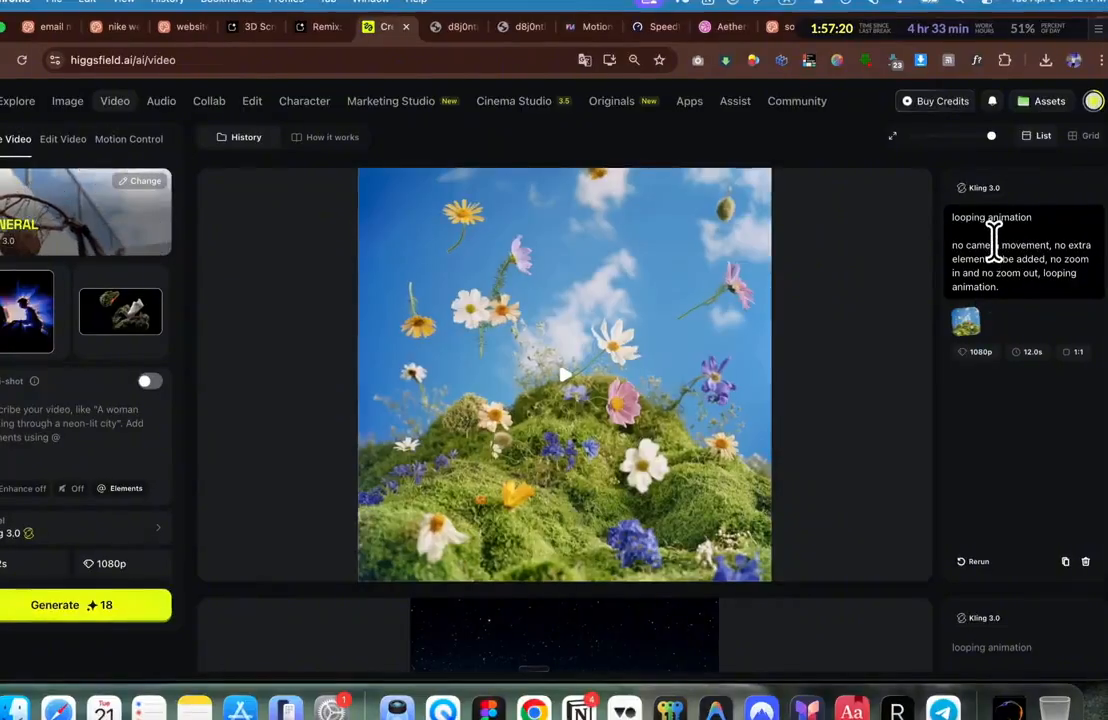
scroll(1048, 247, up, 10)
click(1003, 258)
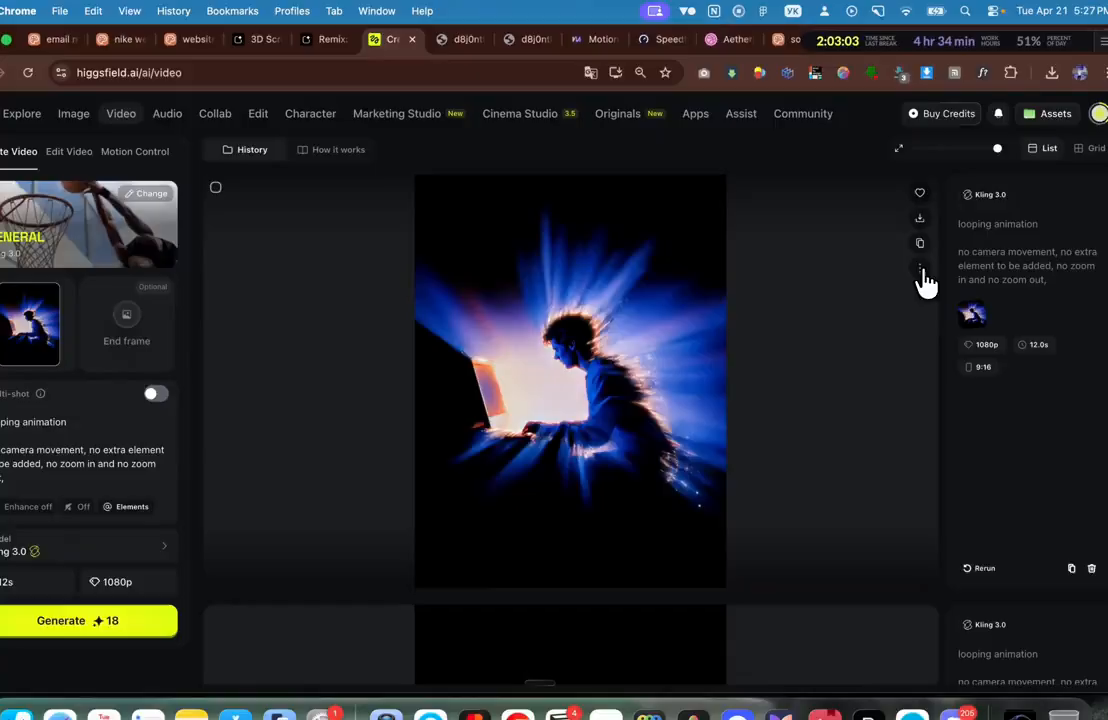
Step: Open the finished 1080×1920 video file in its own browser tab
click(956, 245)
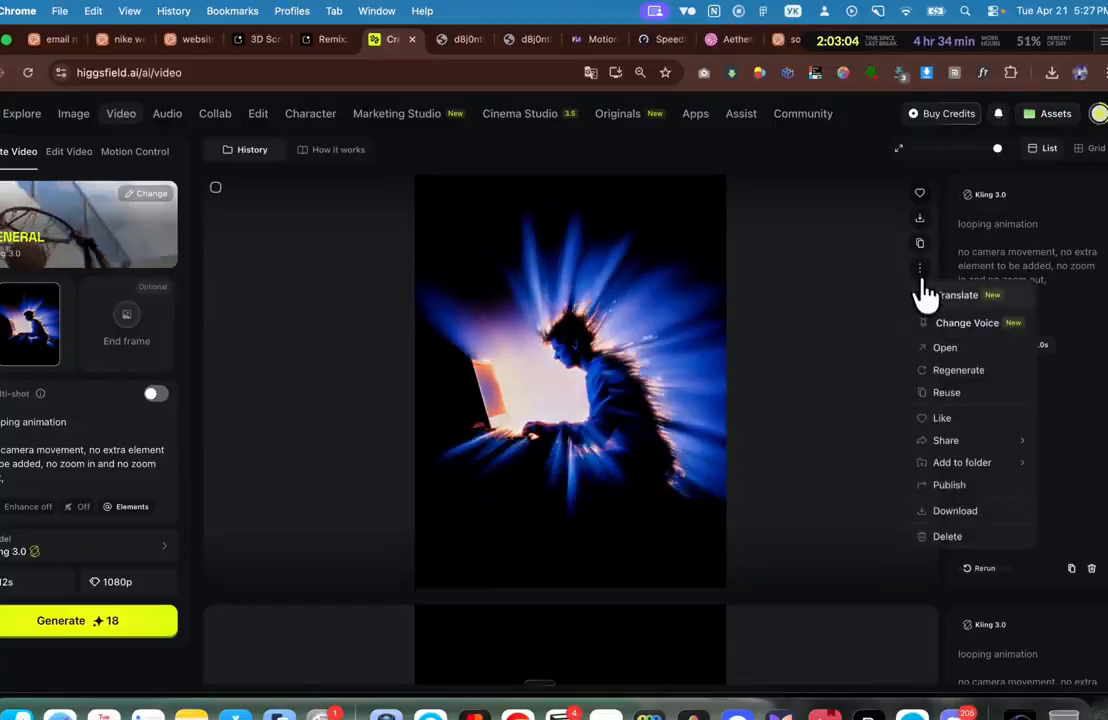
click(946, 348)
right_click(453, 327)
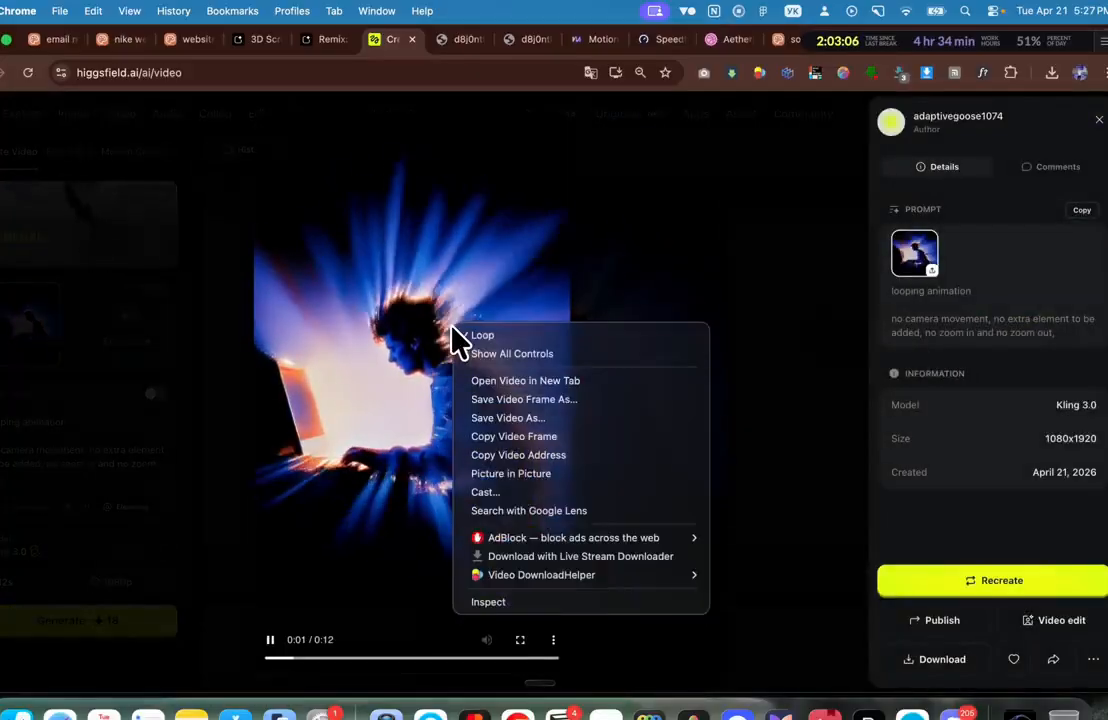
click(532, 383)
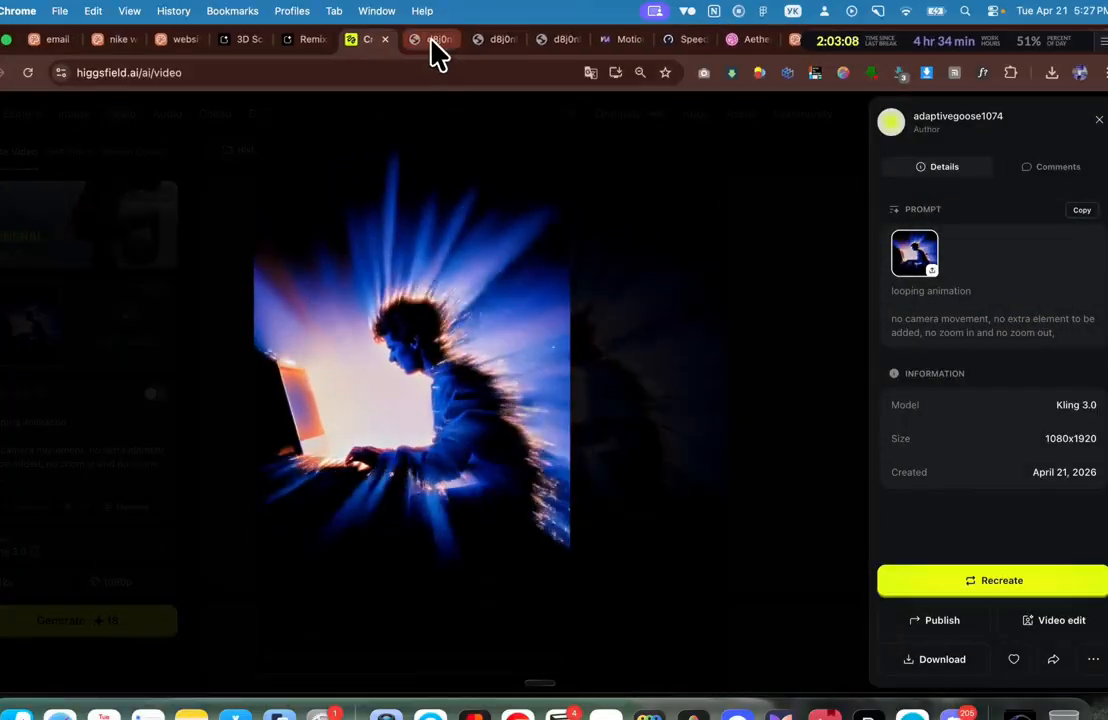
click(431, 40)
click(400, 74)
click(449, 39)
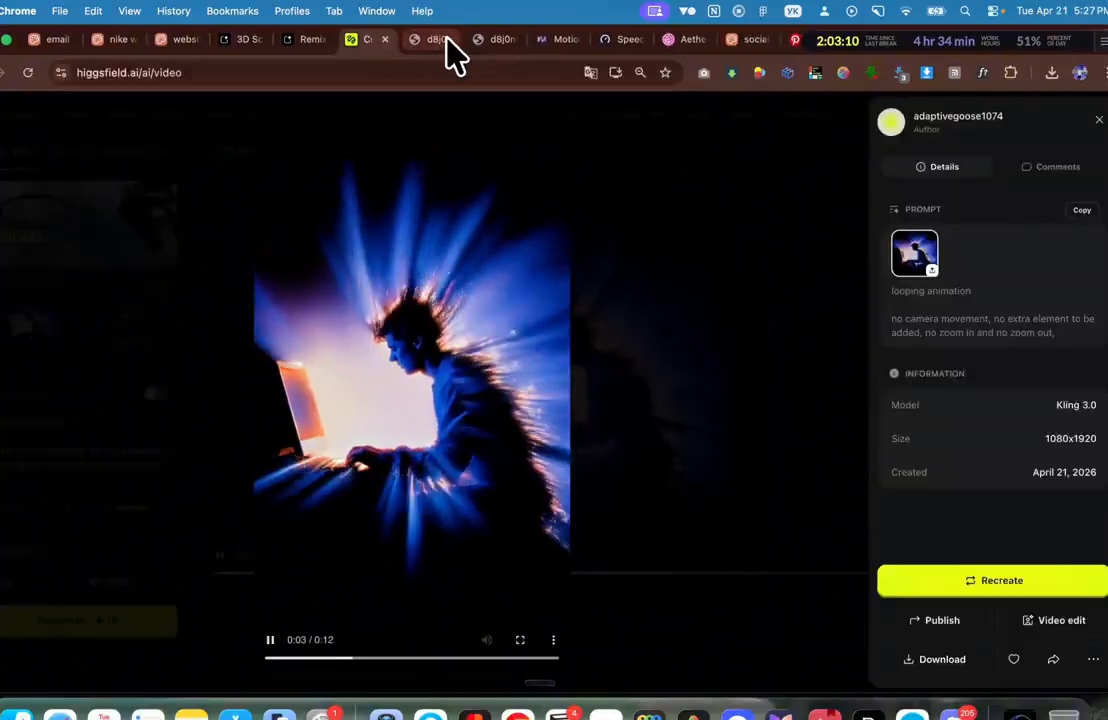
Step: Paste the Kling video's cloudfront .mp4 link into the Claude Design chat, adding a new line below
click(752, 40)
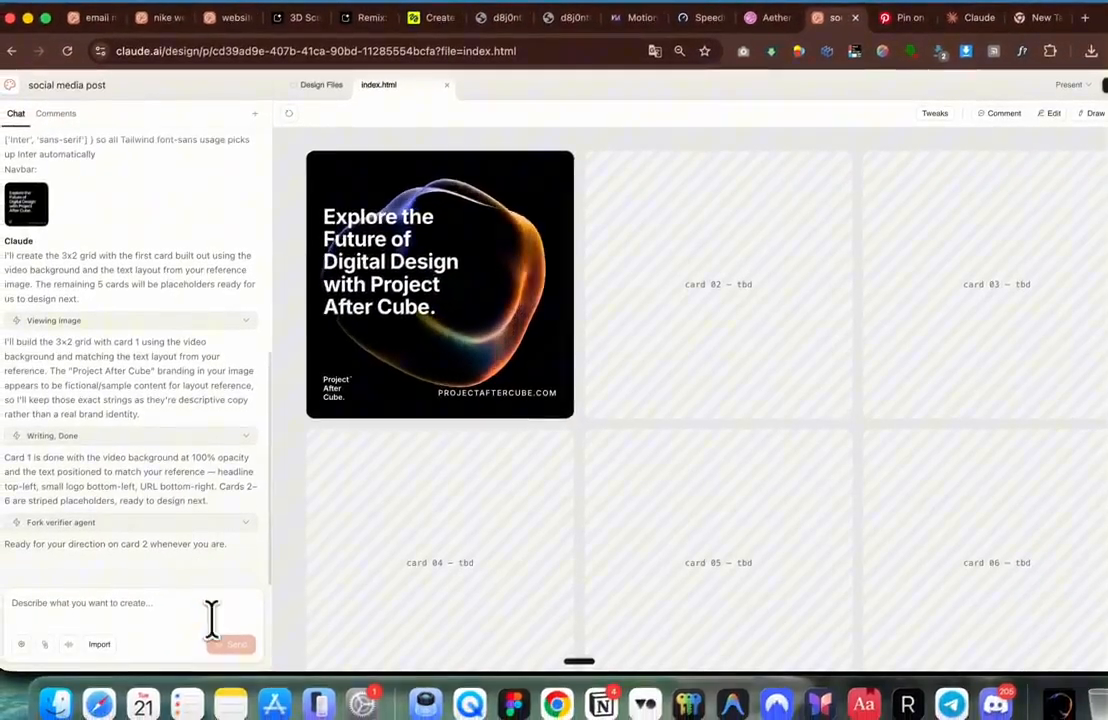
click(170, 637)
key(super+v)
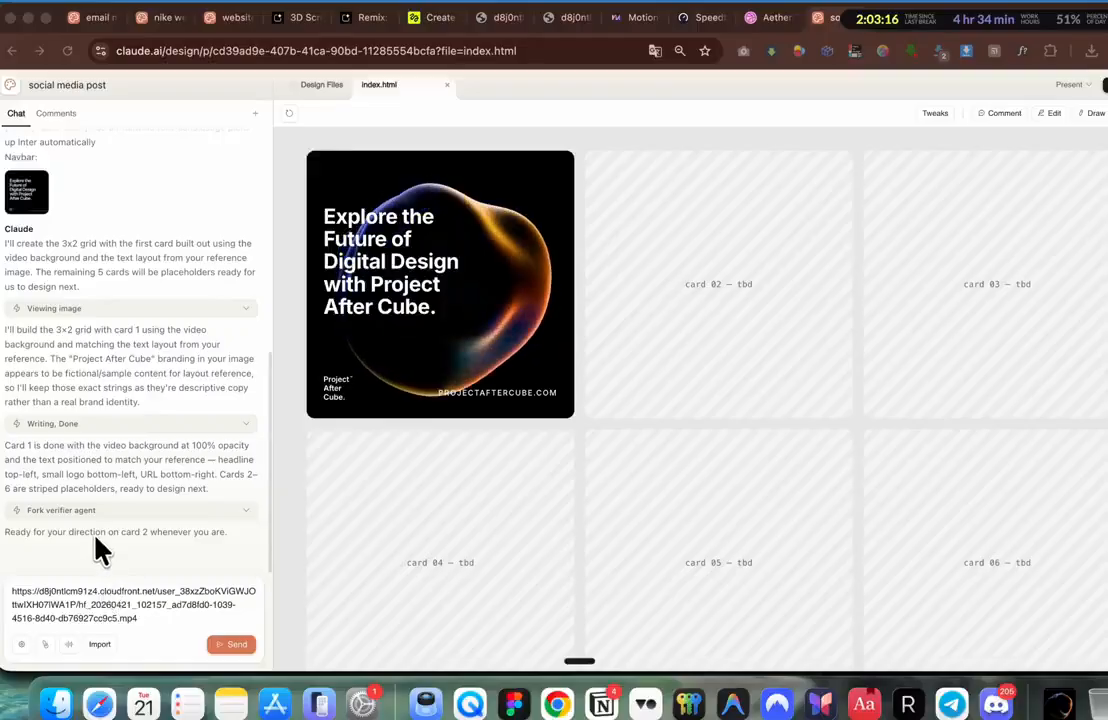
key(shift+Return)
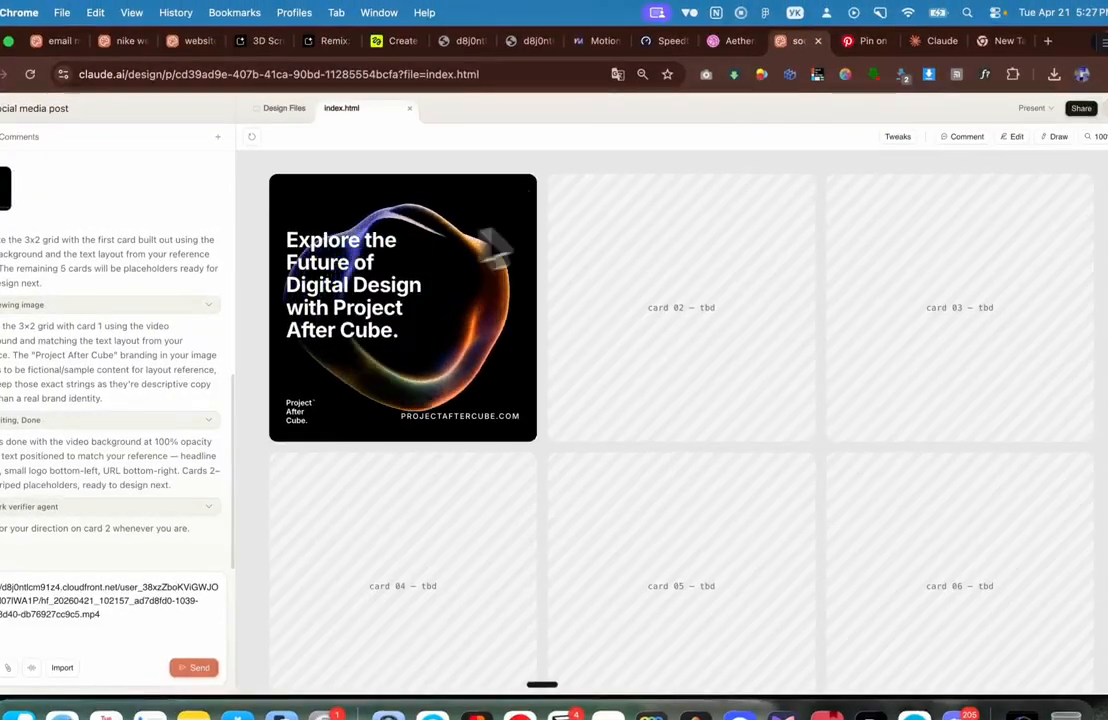
click(861, 41)
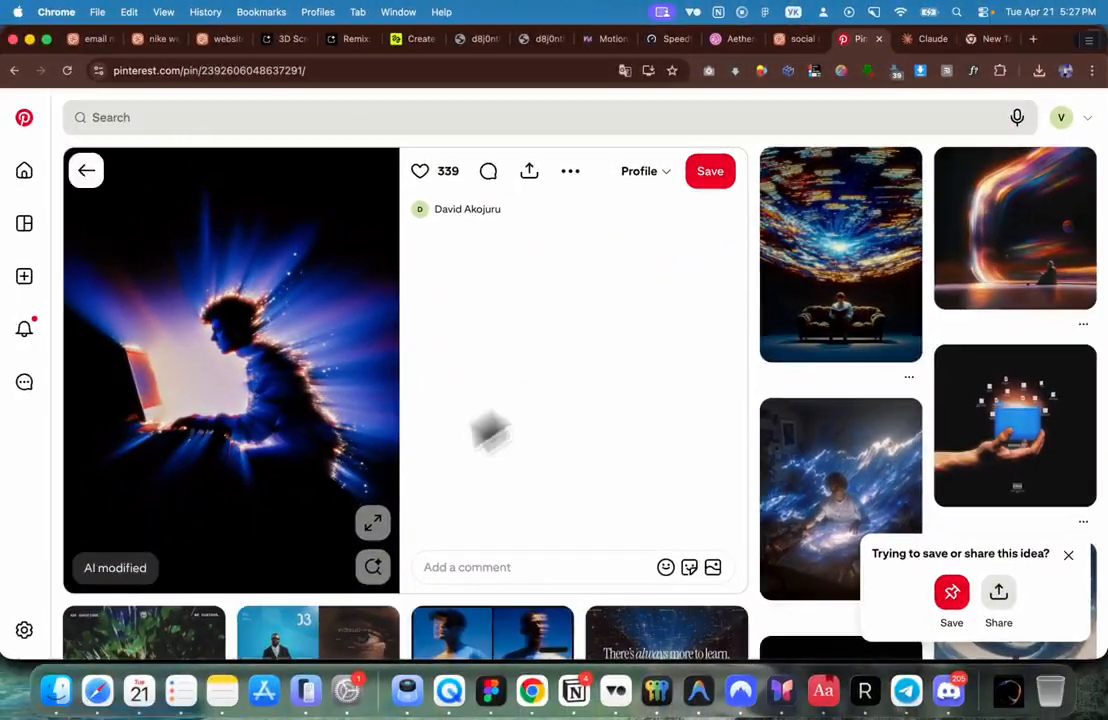
Step: Copy the Innovation landing page's recreation prompt from the motionsites.ai gallery
scroll(380, 525, down, 8)
scroll(505, 478, down, 5)
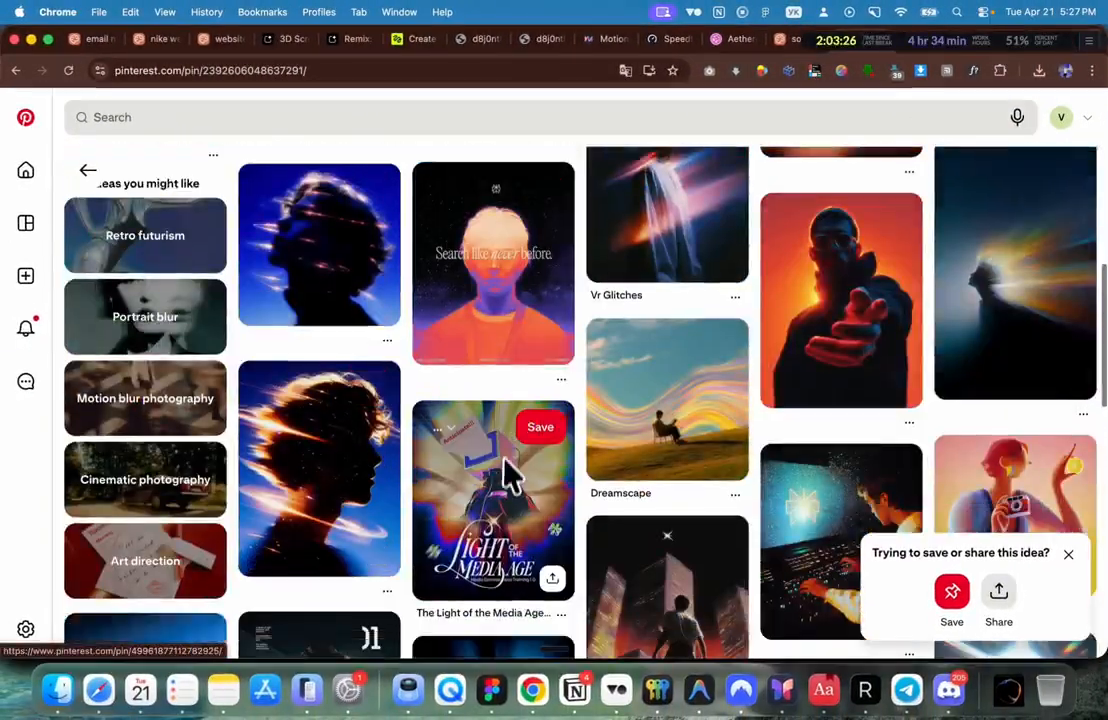
scroll(502, 470, up, 12)
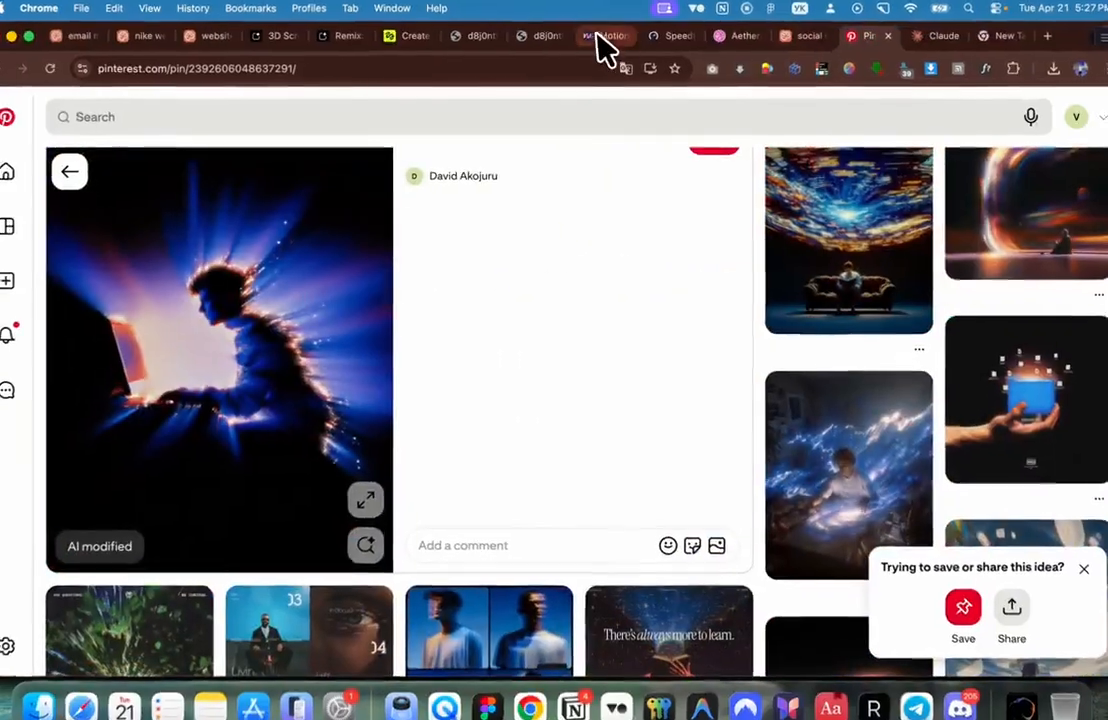
click(605, 38)
scroll(564, 371, down, 2)
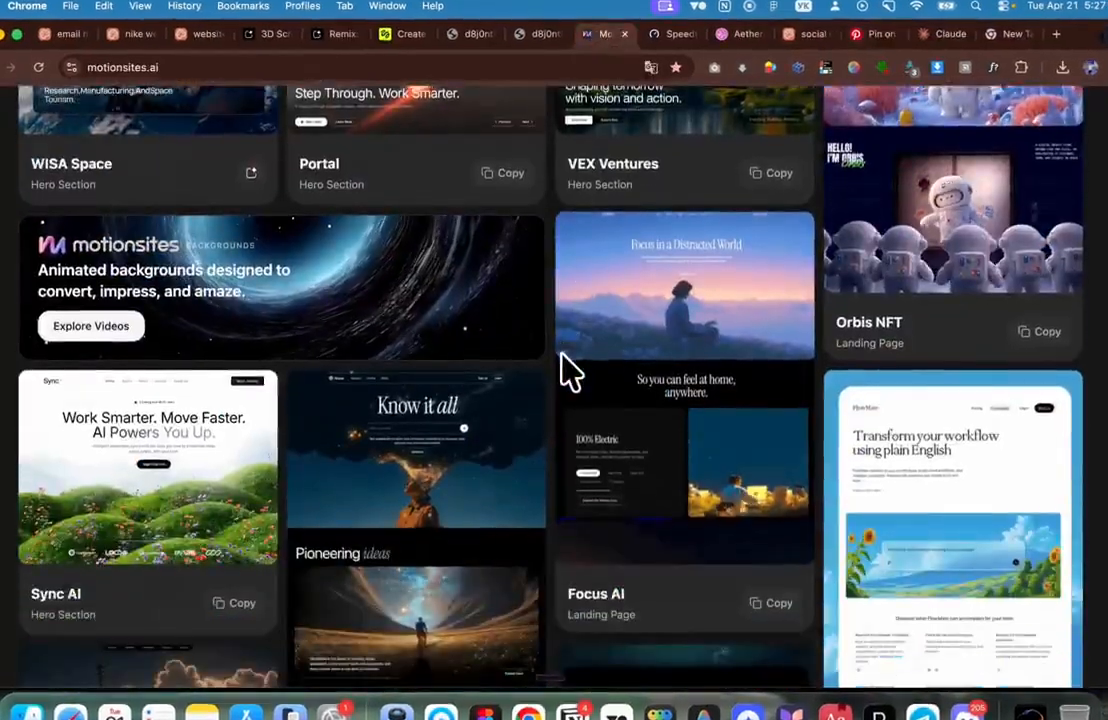
scroll(564, 371, down, 2)
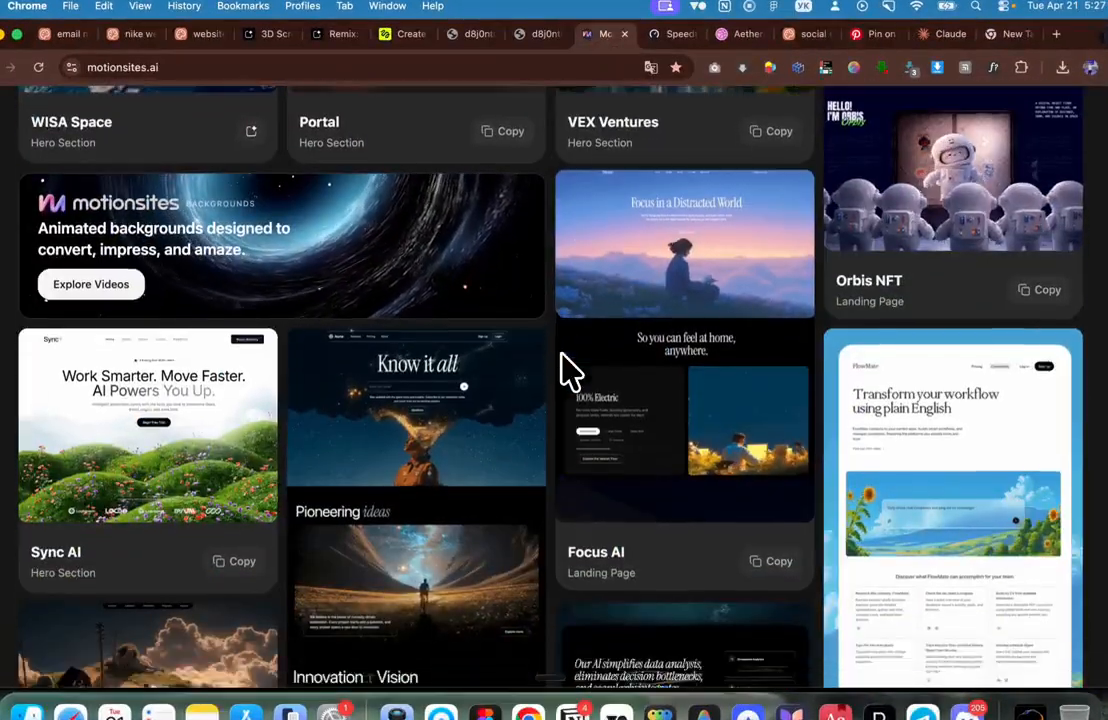
scroll(566, 372, down, 5)
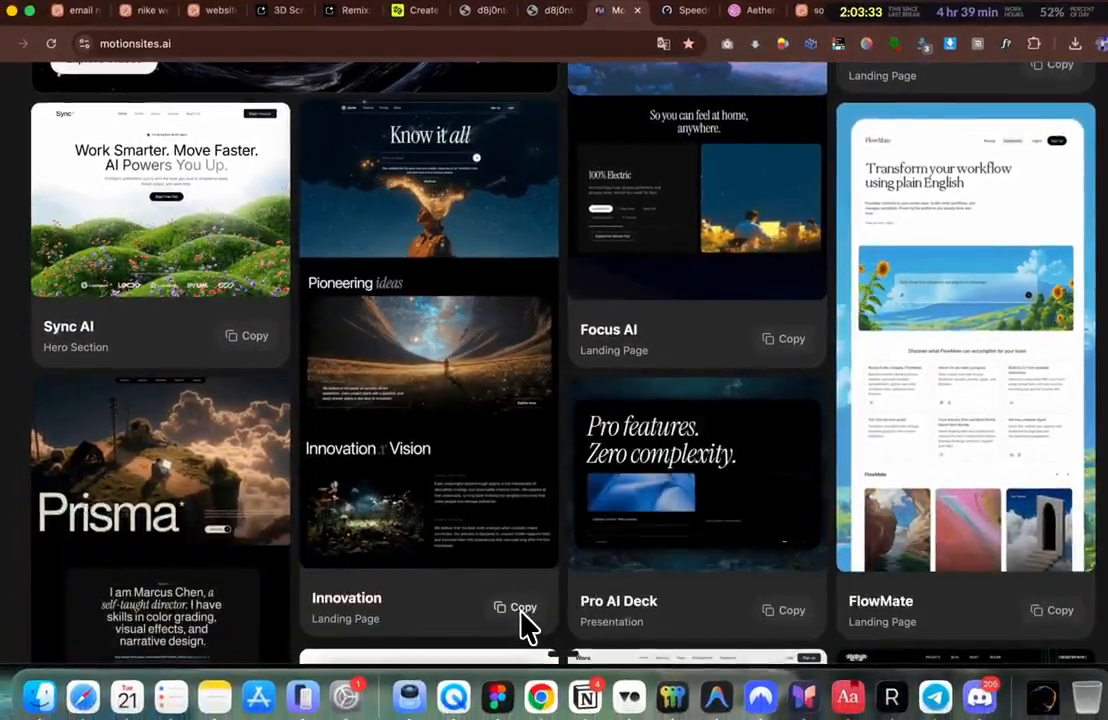
click(521, 610)
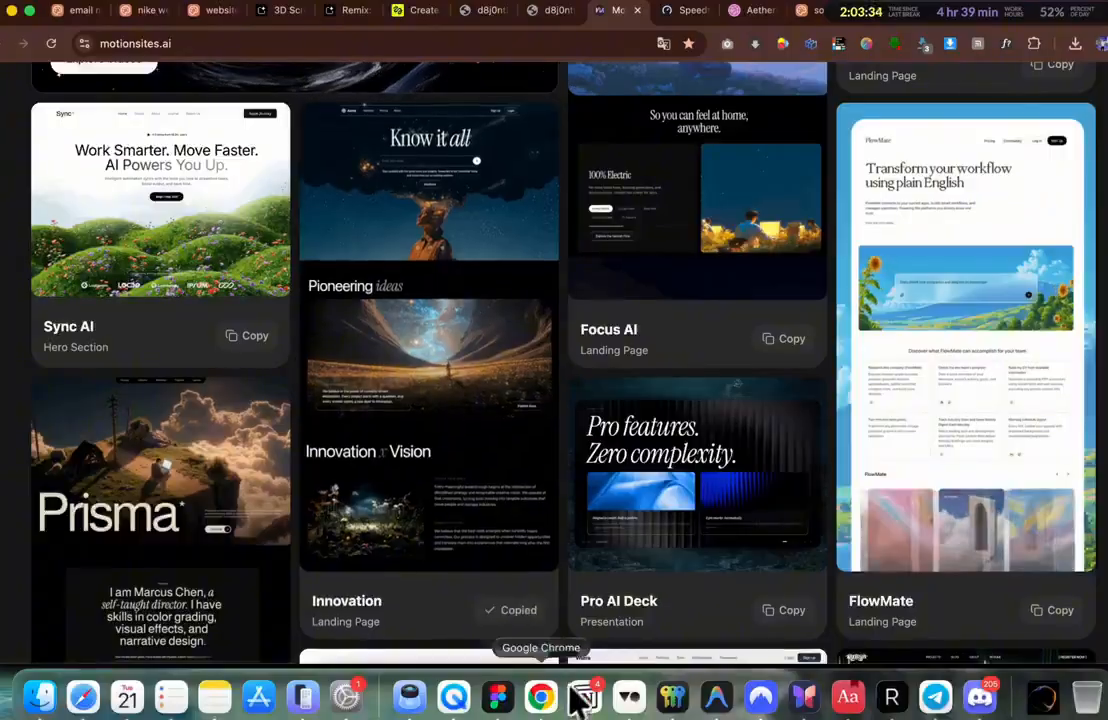
Step: Trim the Notes prompt to its styling, navbar and hero parts, deleting About onward
click(214, 697)
scroll(446, 418, down, 10)
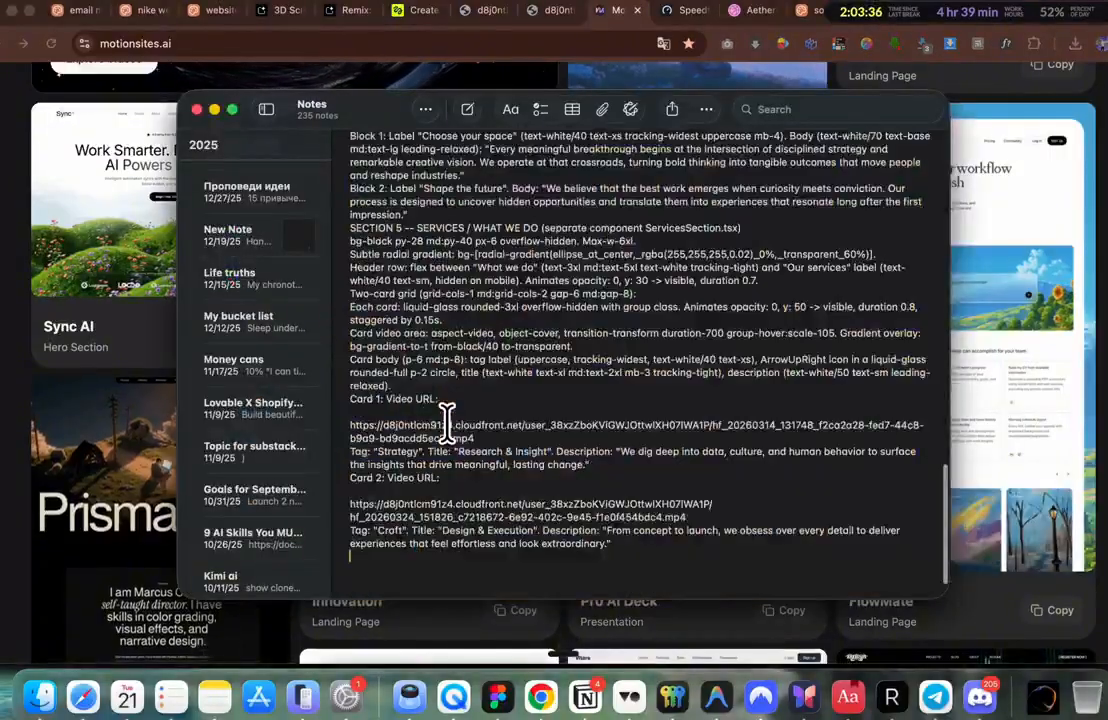
drag(706, 553, 345, 238)
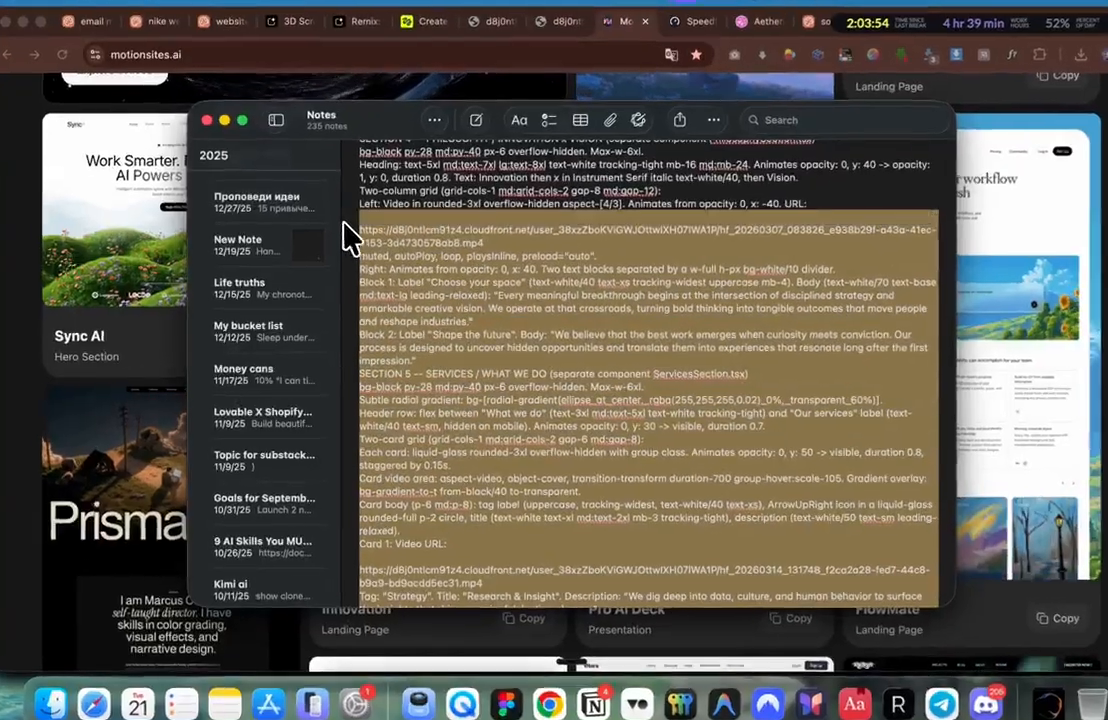
key(BackSpace)
drag(419, 590, 358, 165)
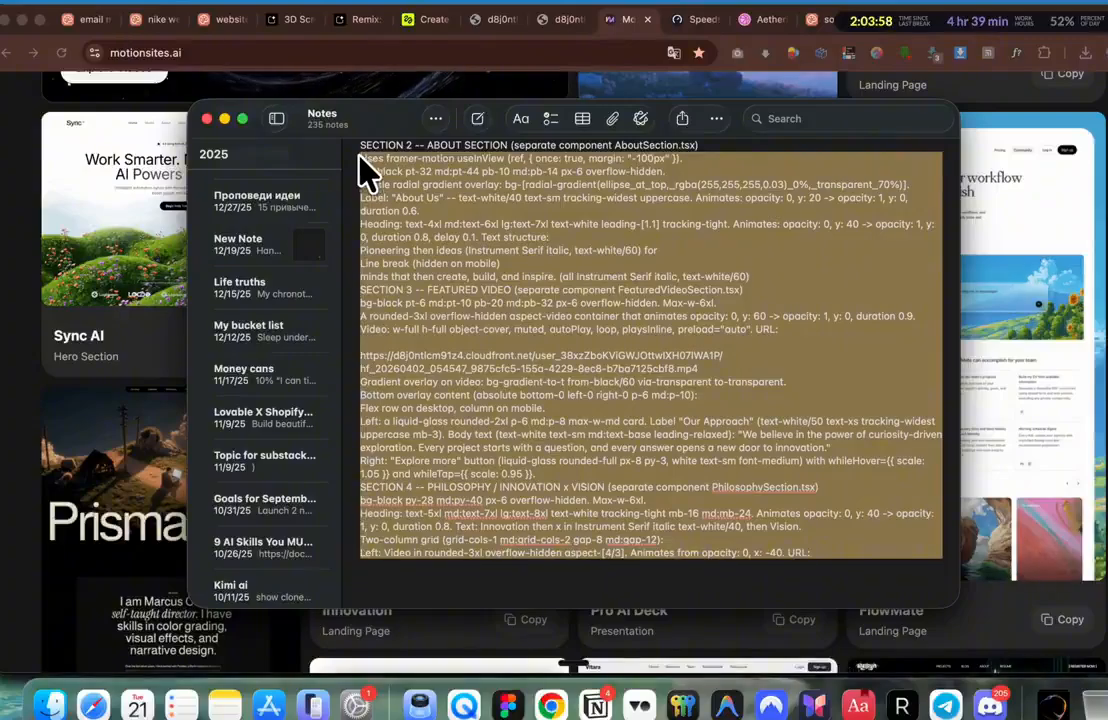
key(BackSpace)
scroll(362, 165, up, 15)
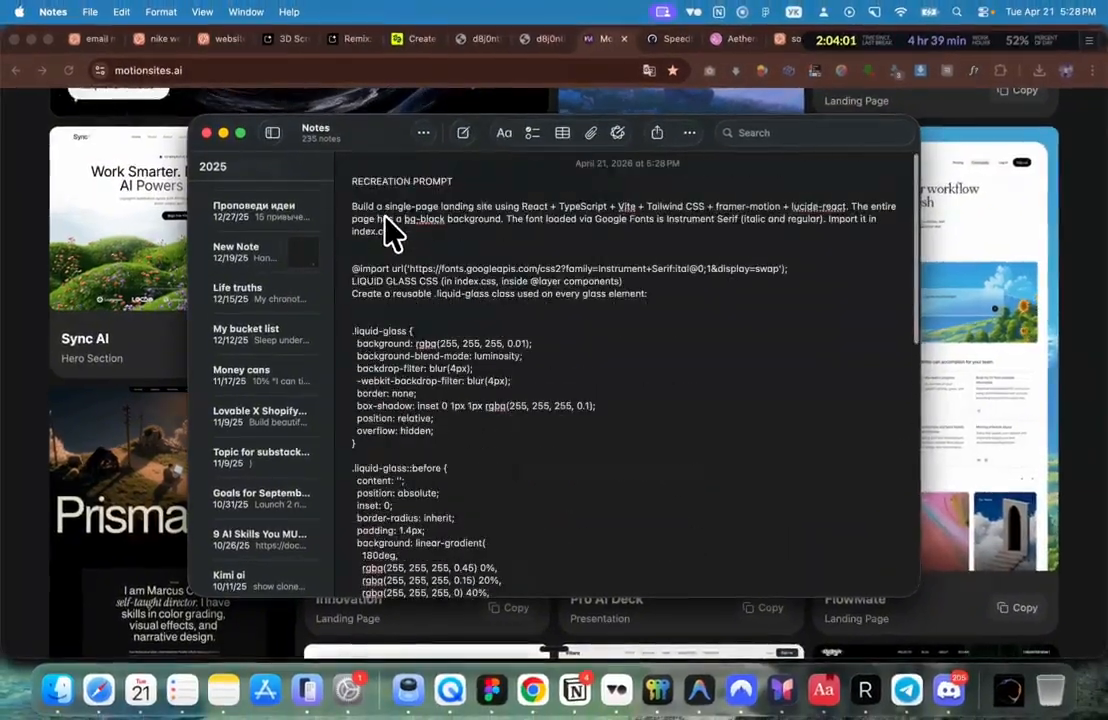
scroll(402, 221, down, 5)
scroll(386, 218, up, 5)
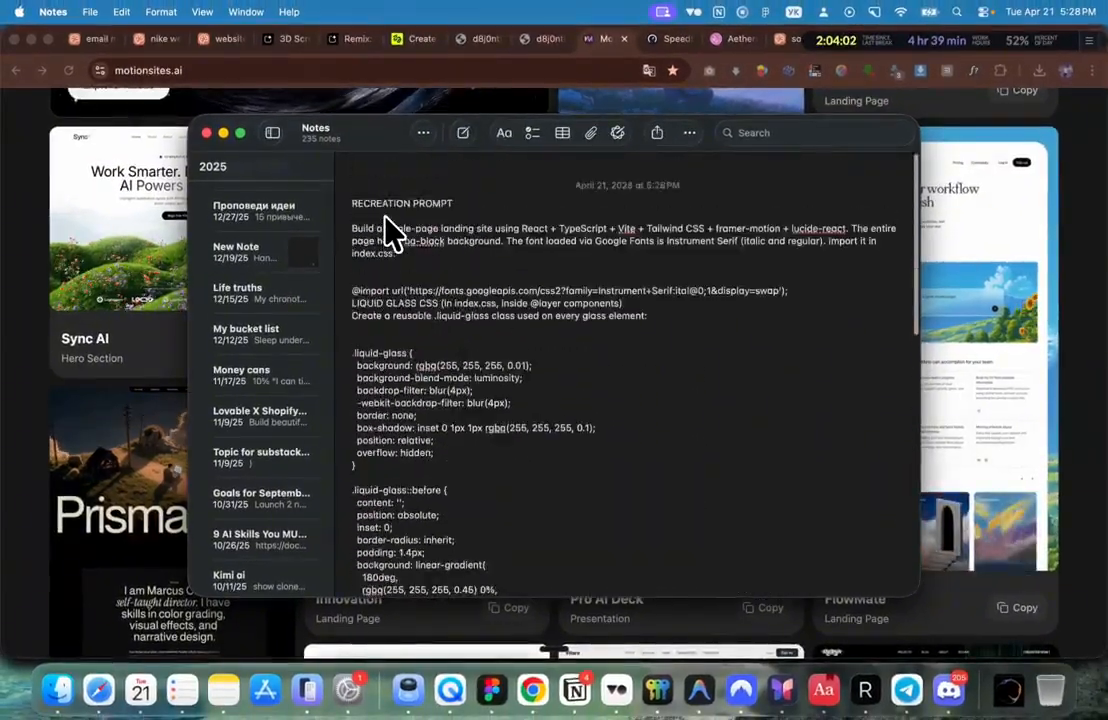
Step: Paste the trimmed prompt into the Claude Design chat as 70 lines of pasted text
key(super+a)
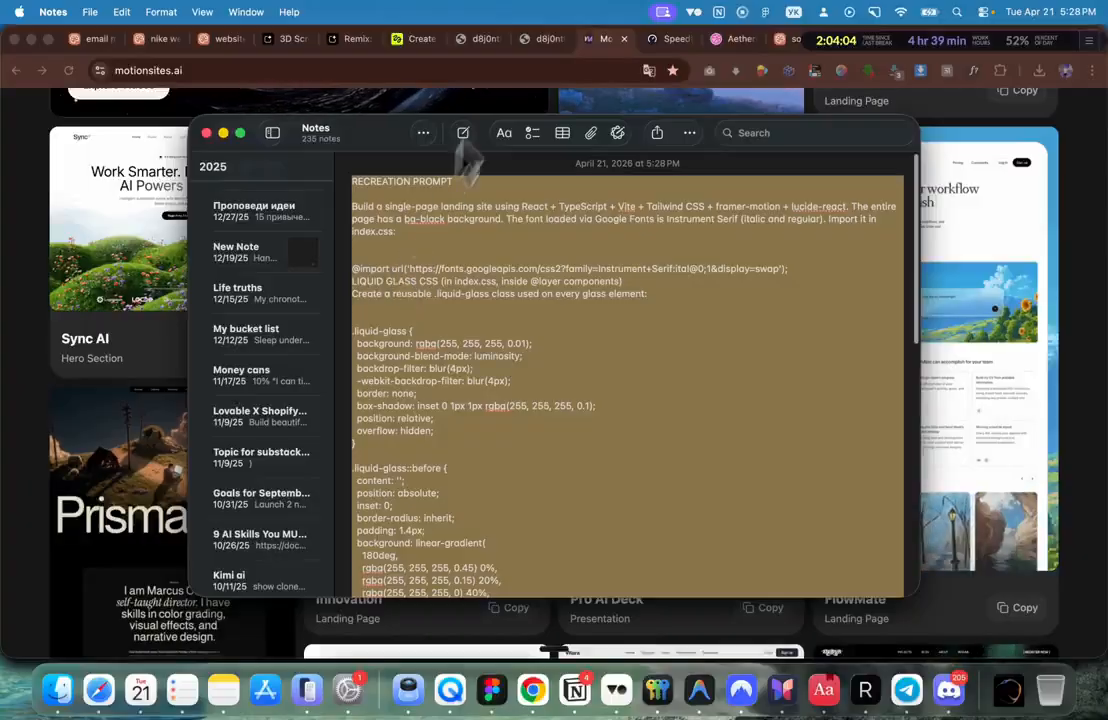
click(535, 62)
click(799, 39)
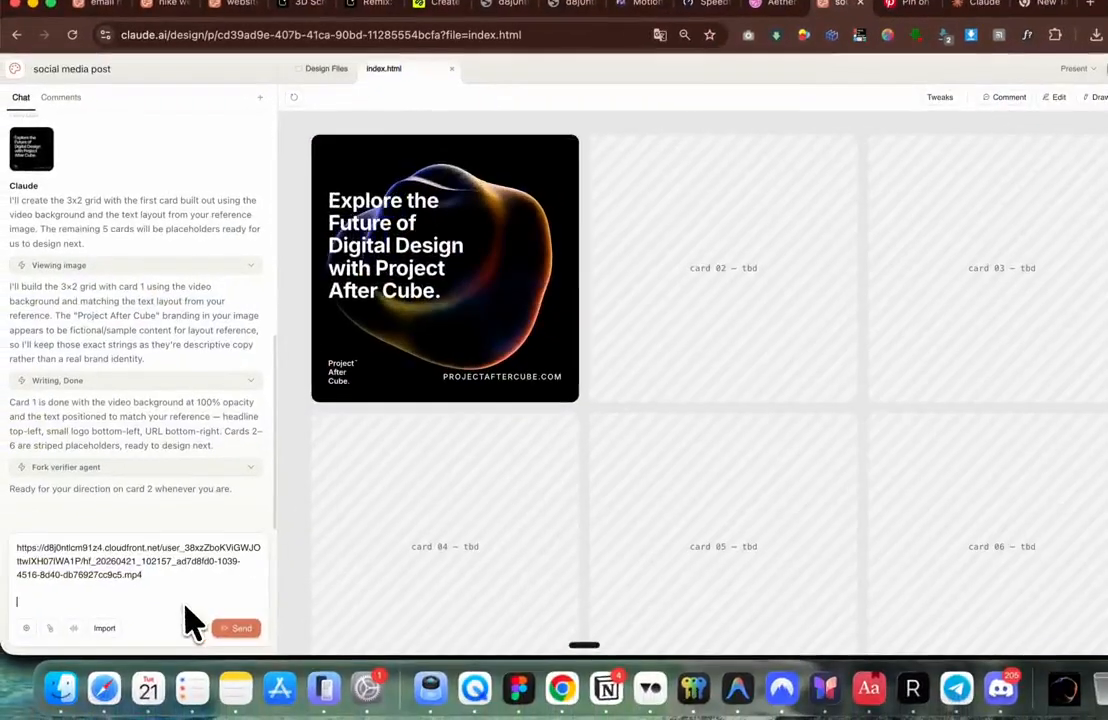
key(super+v)
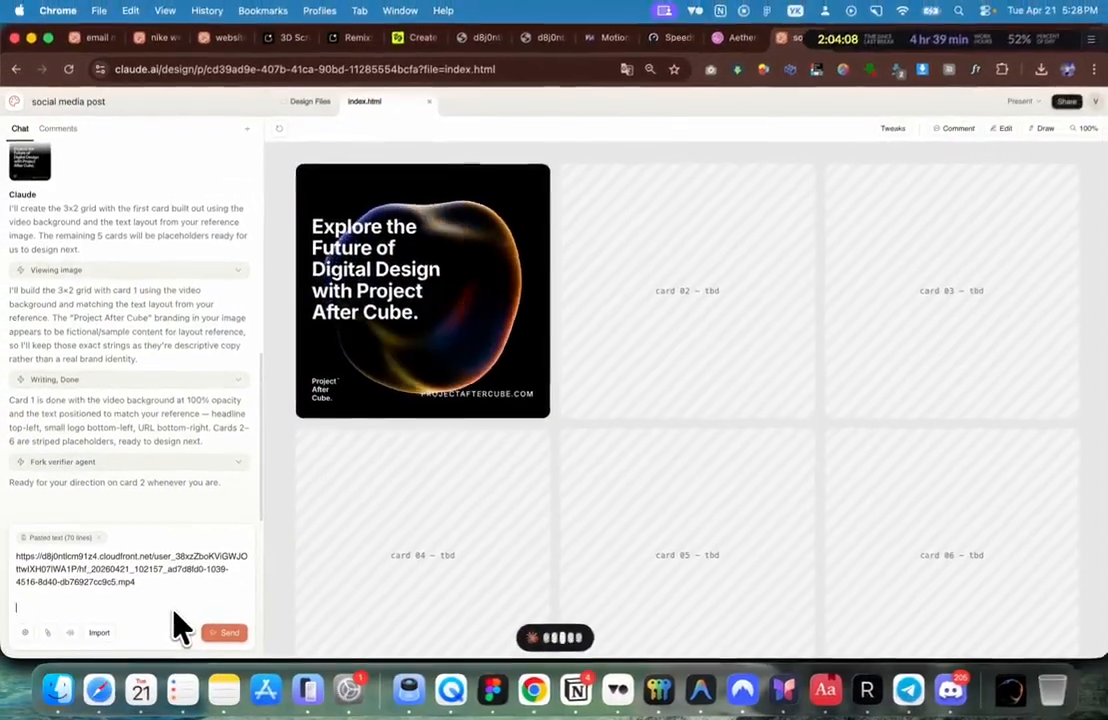
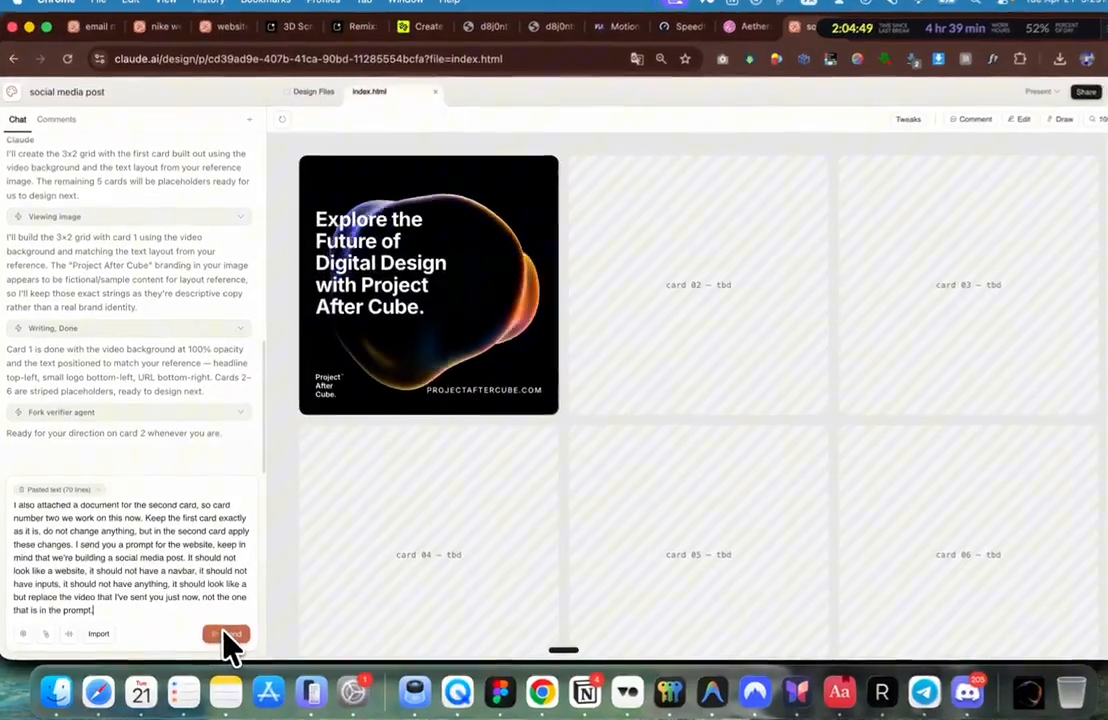
Step: Send the card 2 prompt, then select its headline and paste a request to lower it 20px
click(224, 633)
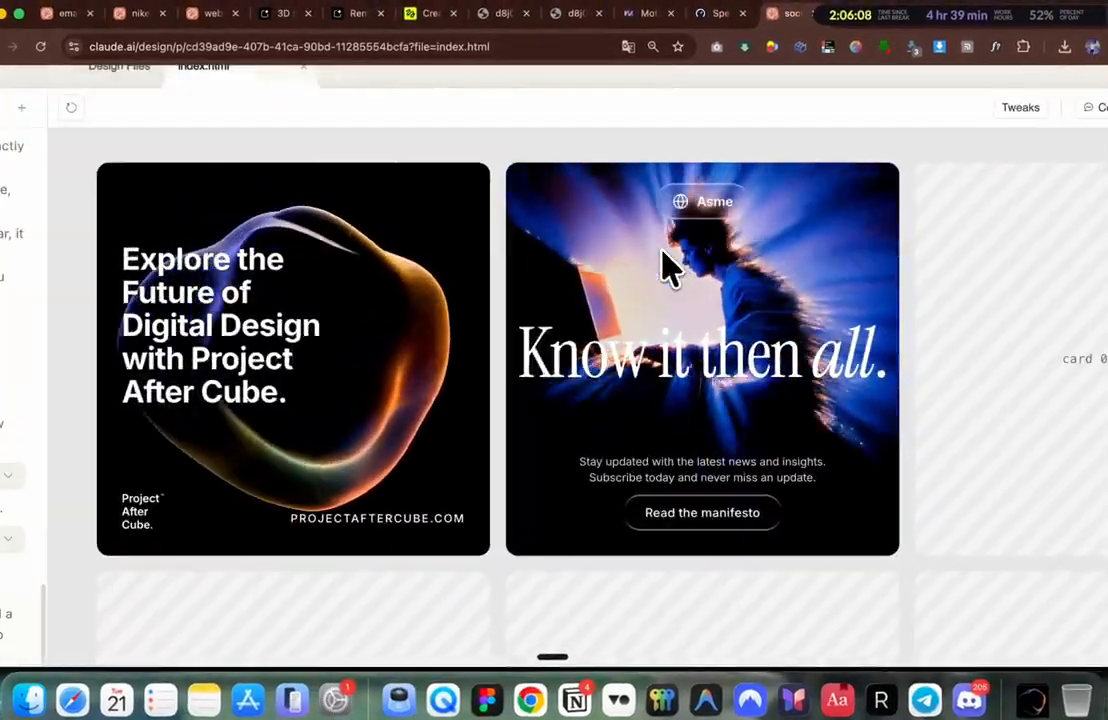
scroll(662, 250, up, 2)
drag(505, 375, 831, 371)
scroll(831, 371, down, 3)
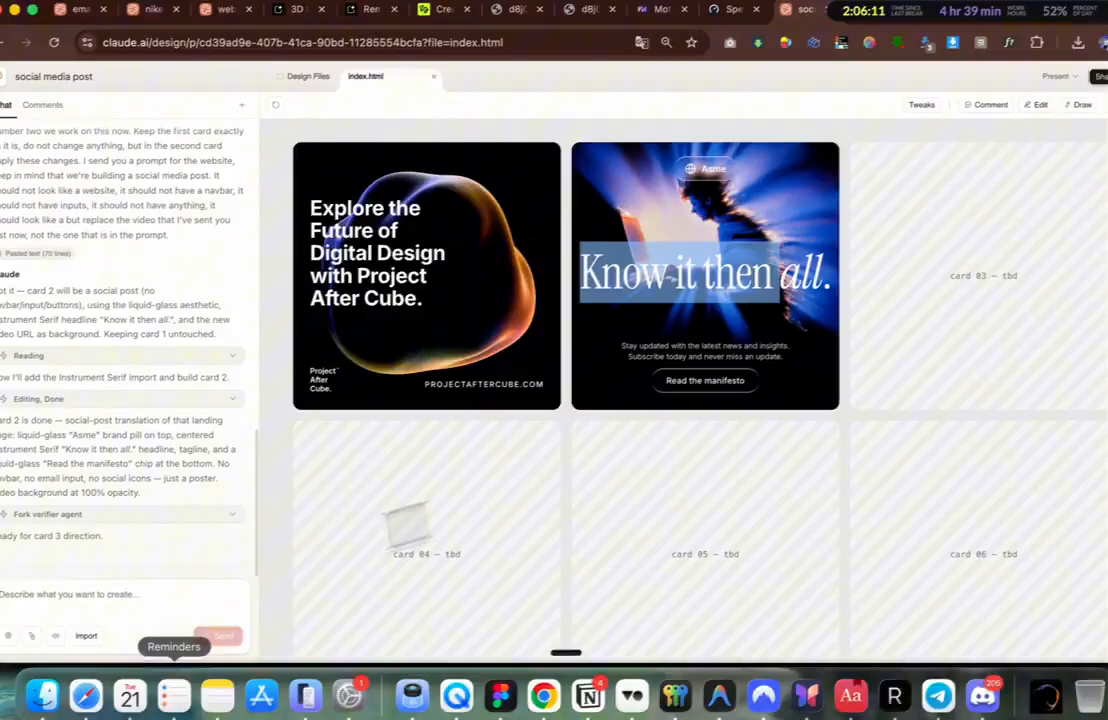
click(158, 593)
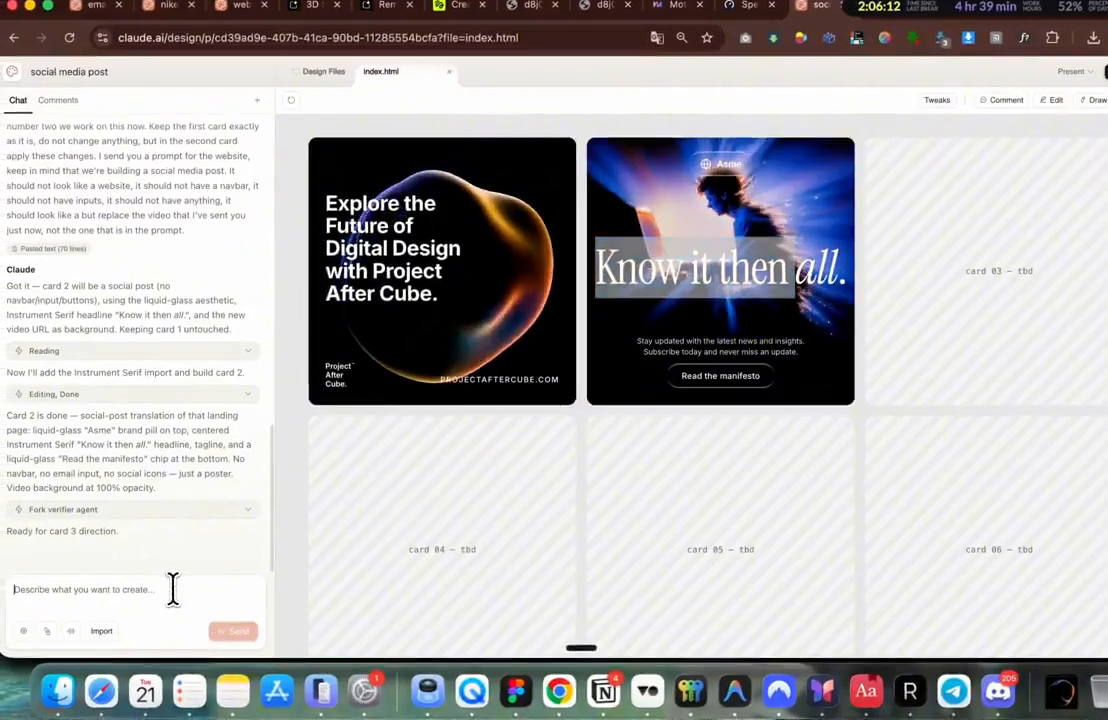
text(move the text "Know it then all." a little bit down around 20px)
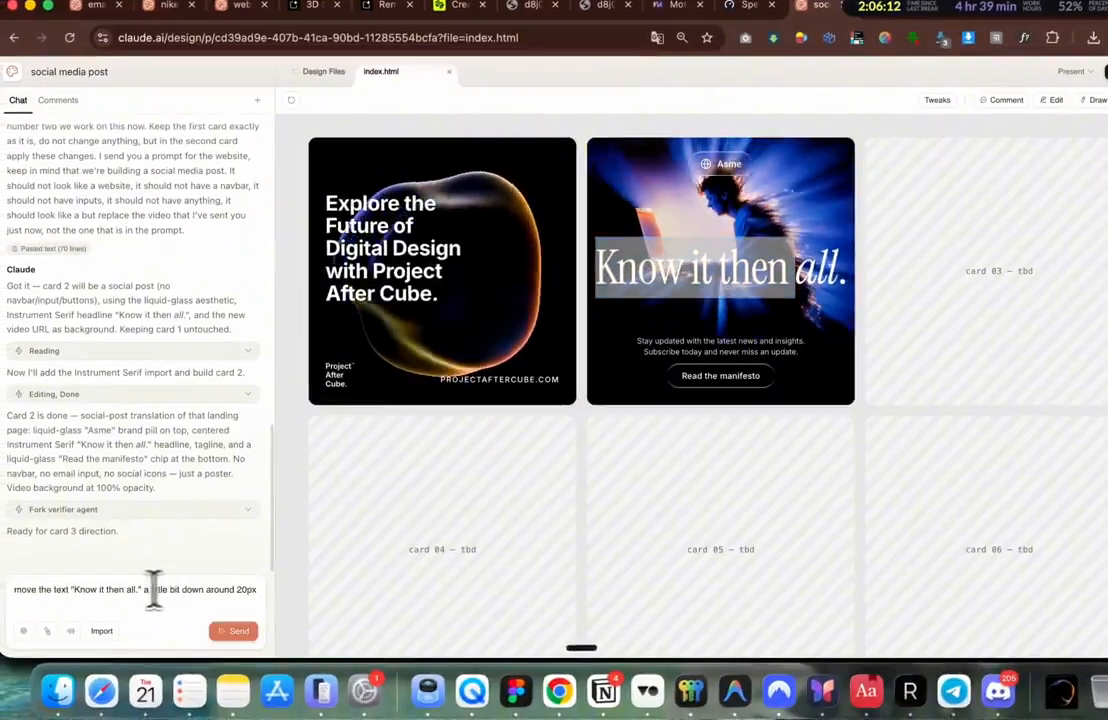
Step: Submit the request to move card 2's 'Know it then all.' headline down 20px and check it
click(226, 632)
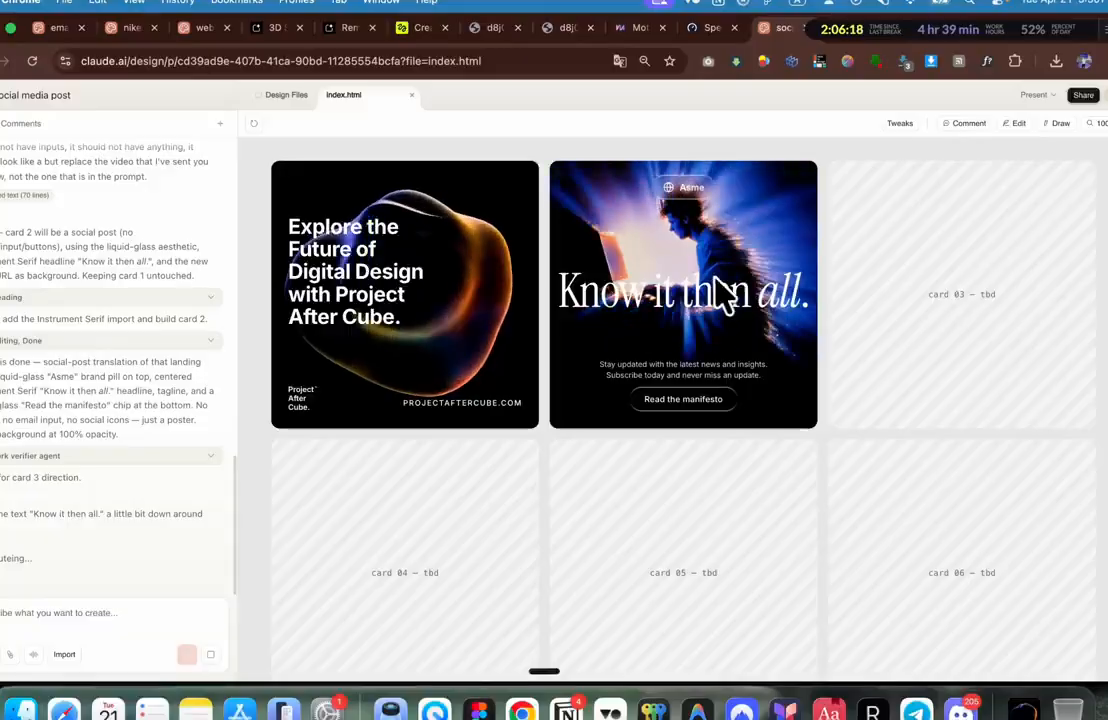
scroll(702, 297, up, 3)
scroll(505, 290, up, 4)
scroll(505, 292, up, 3)
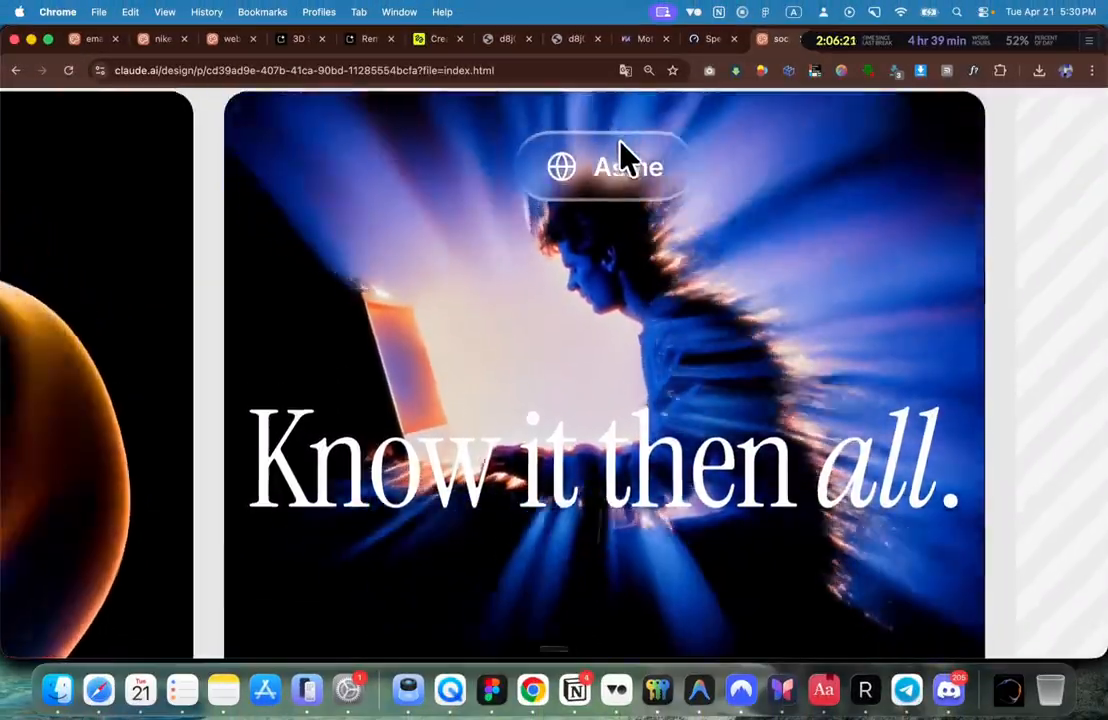
scroll(619, 160, down, 3)
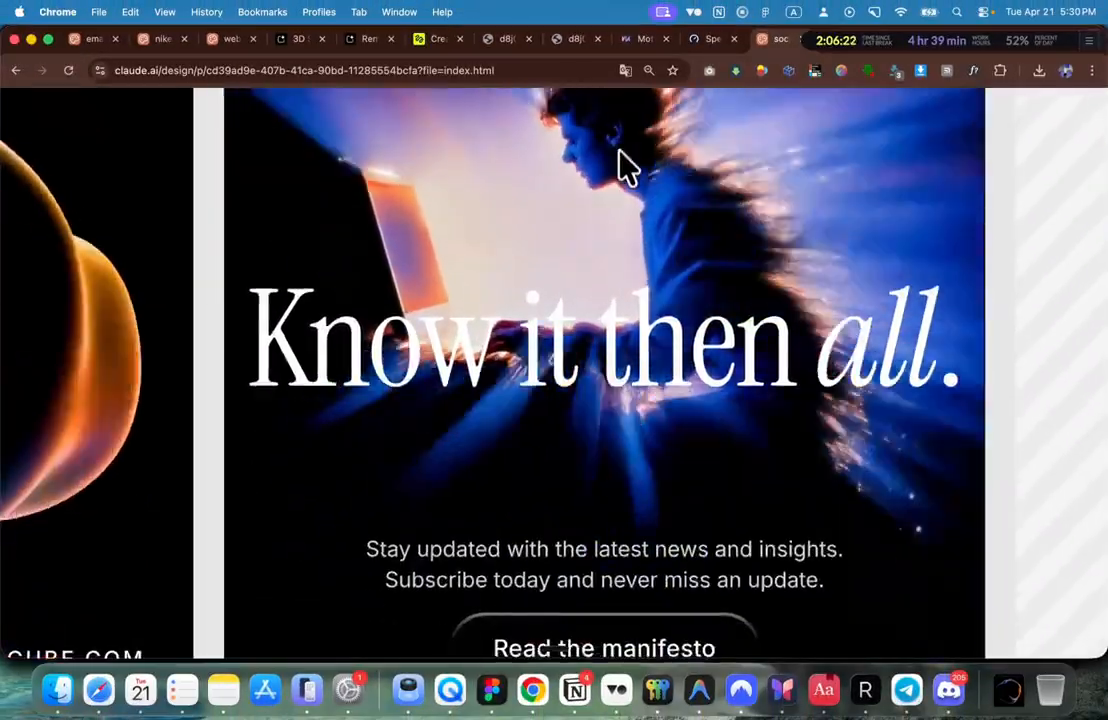
scroll(557, 345, down, 3)
scroll(558, 335, down, 2)
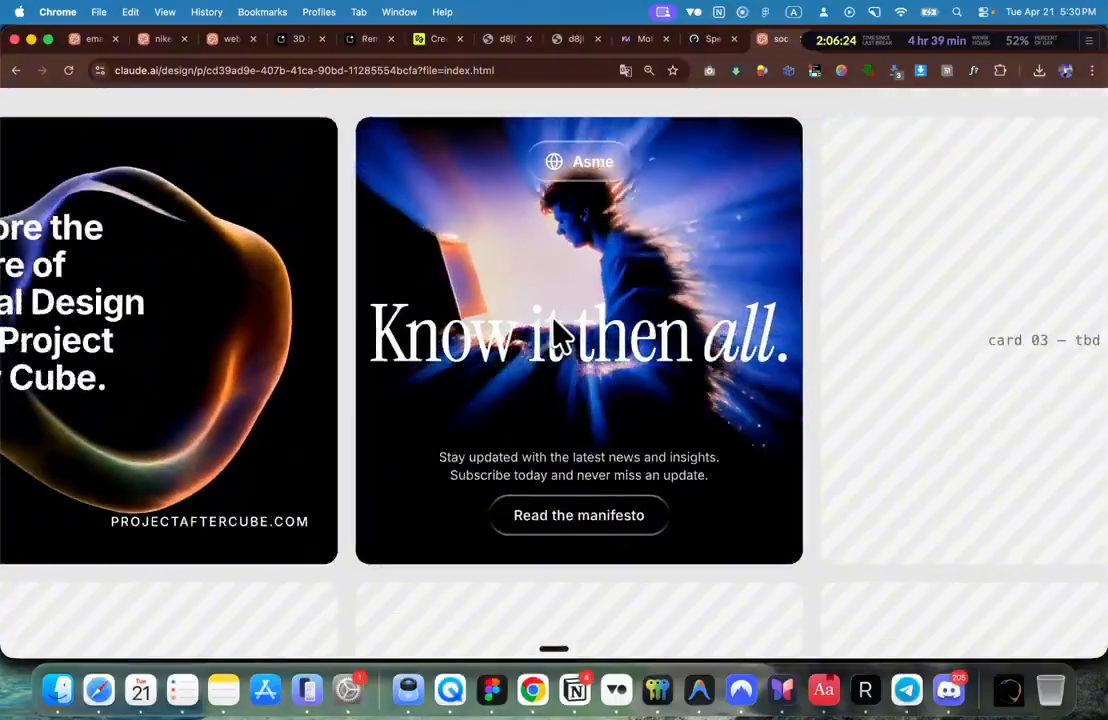
scroll(267, 277, left, 3)
scroll(413, 321, right, 4)
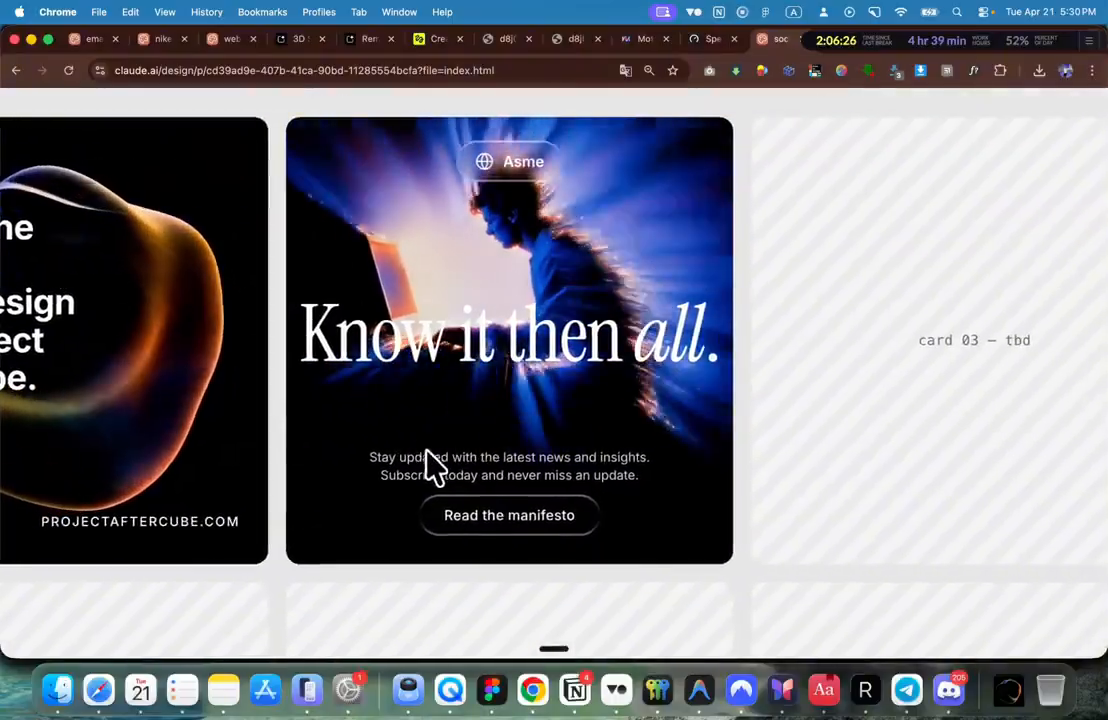
scroll(449, 473, down, 1)
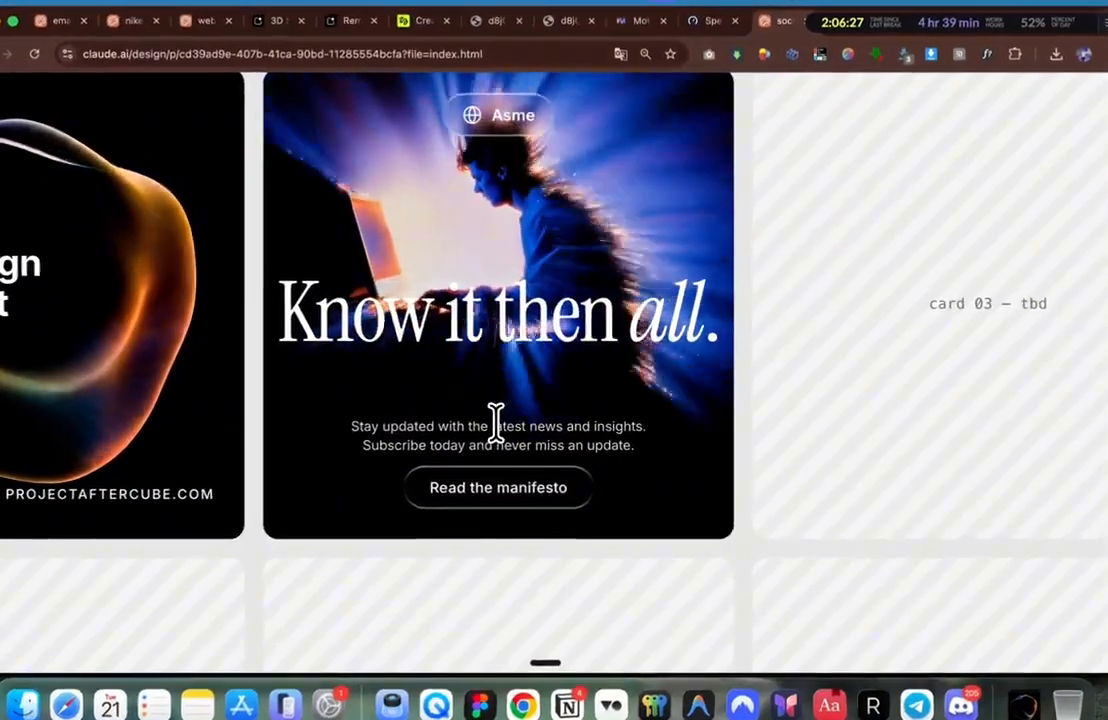
scroll(496, 420, down, 3)
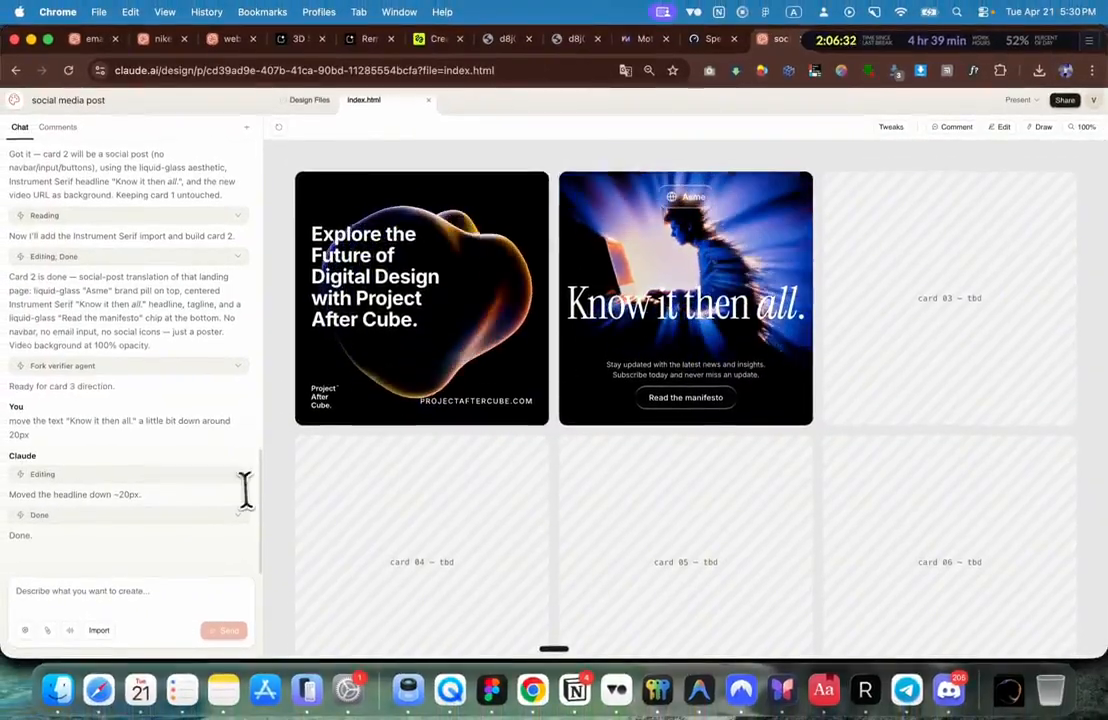
scroll(193, 524, up, 2)
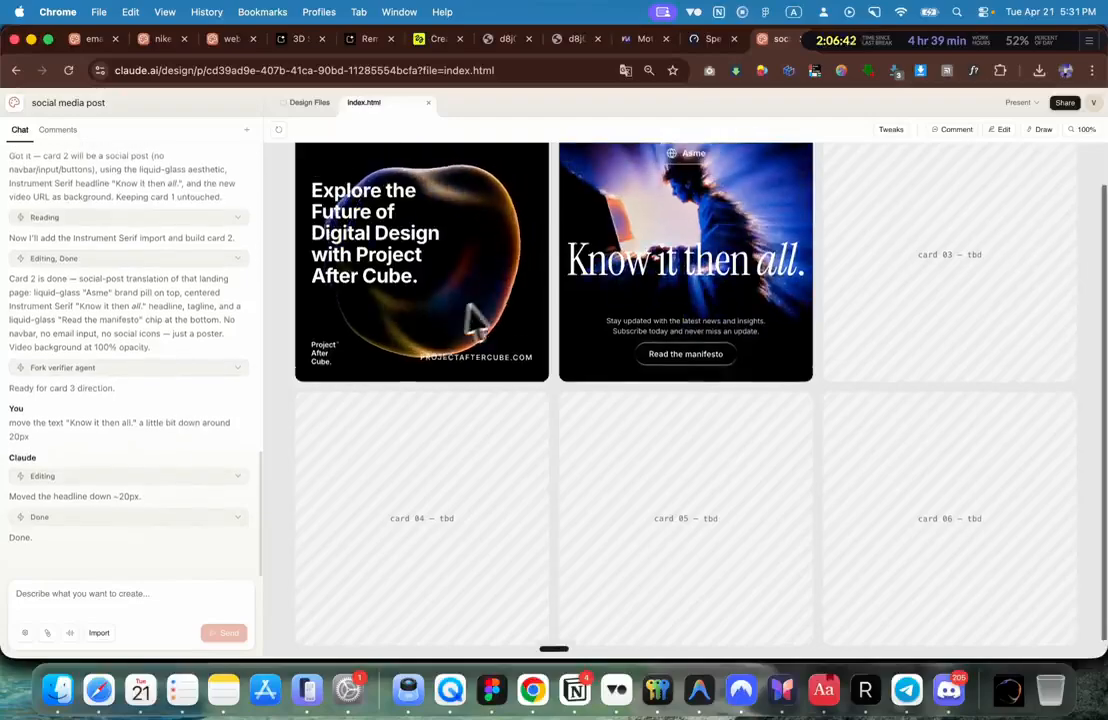
scroll(477, 321, up, 2)
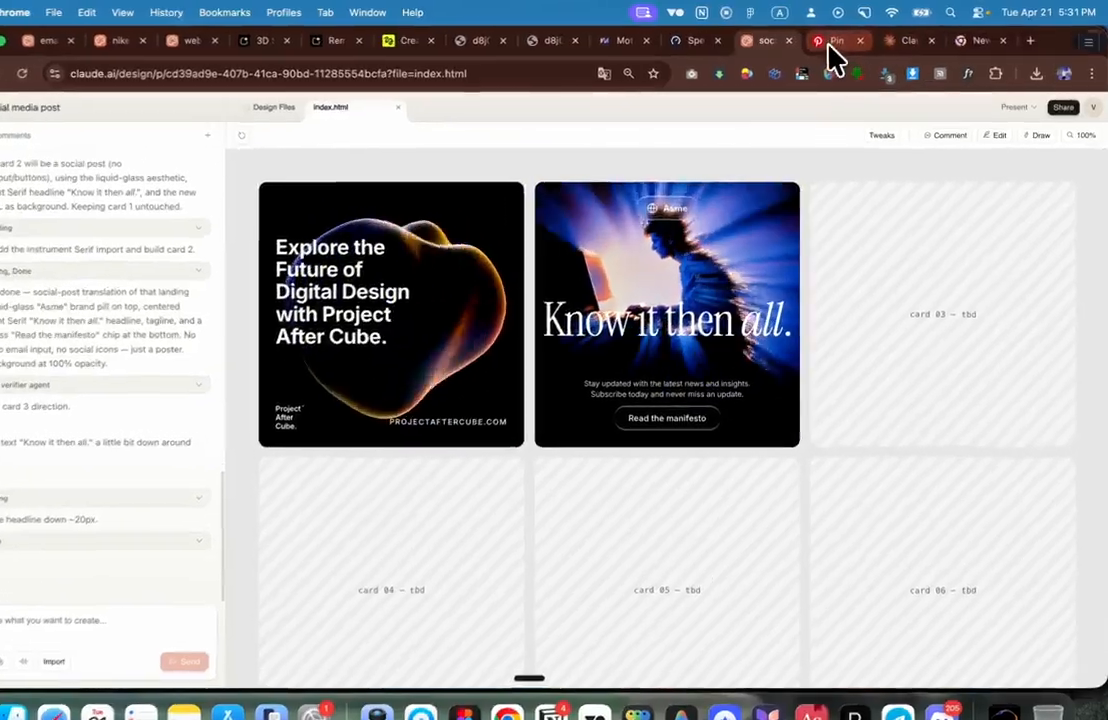
Step: Copy the moss-on-a-rock image from its Pinterest pin, then return to Higgsfield
click(845, 39)
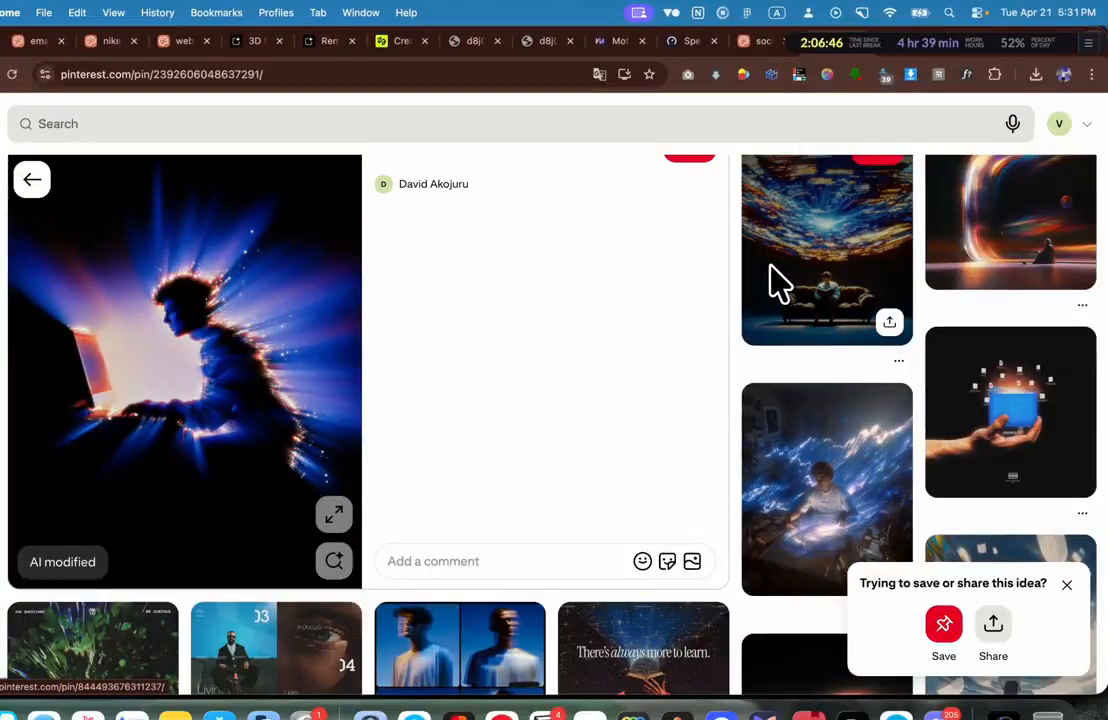
scroll(778, 282, down, 3)
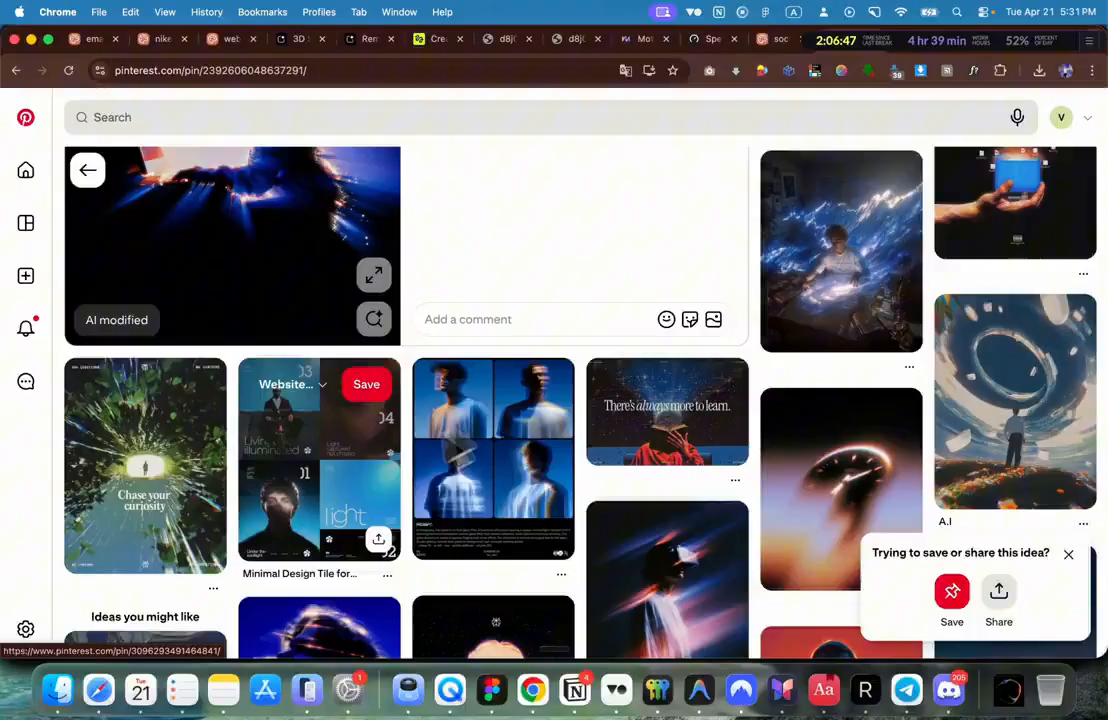
scroll(383, 482, up, 5)
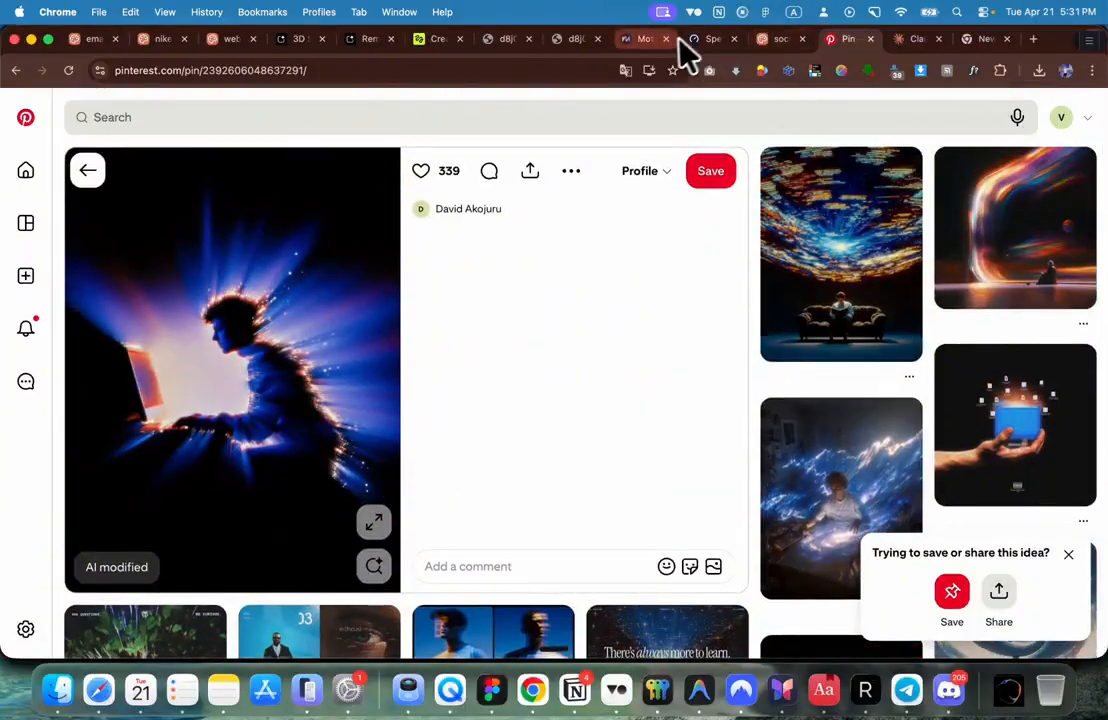
click(88, 172)
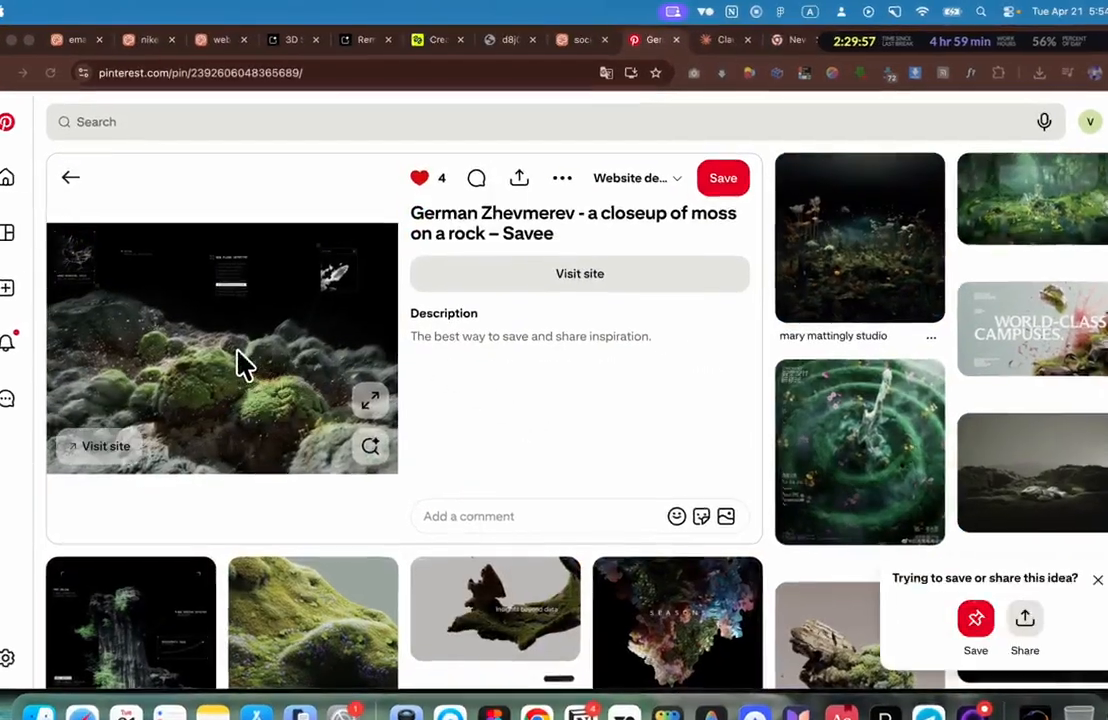
right_click(249, 336)
click(281, 402)
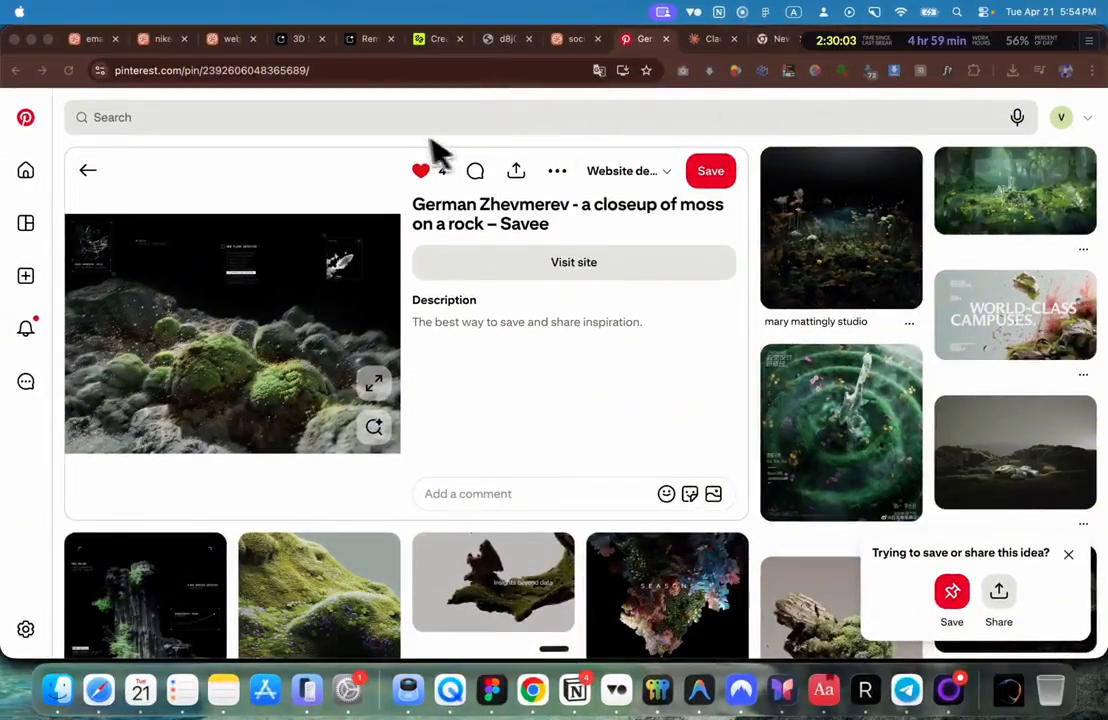
click(442, 40)
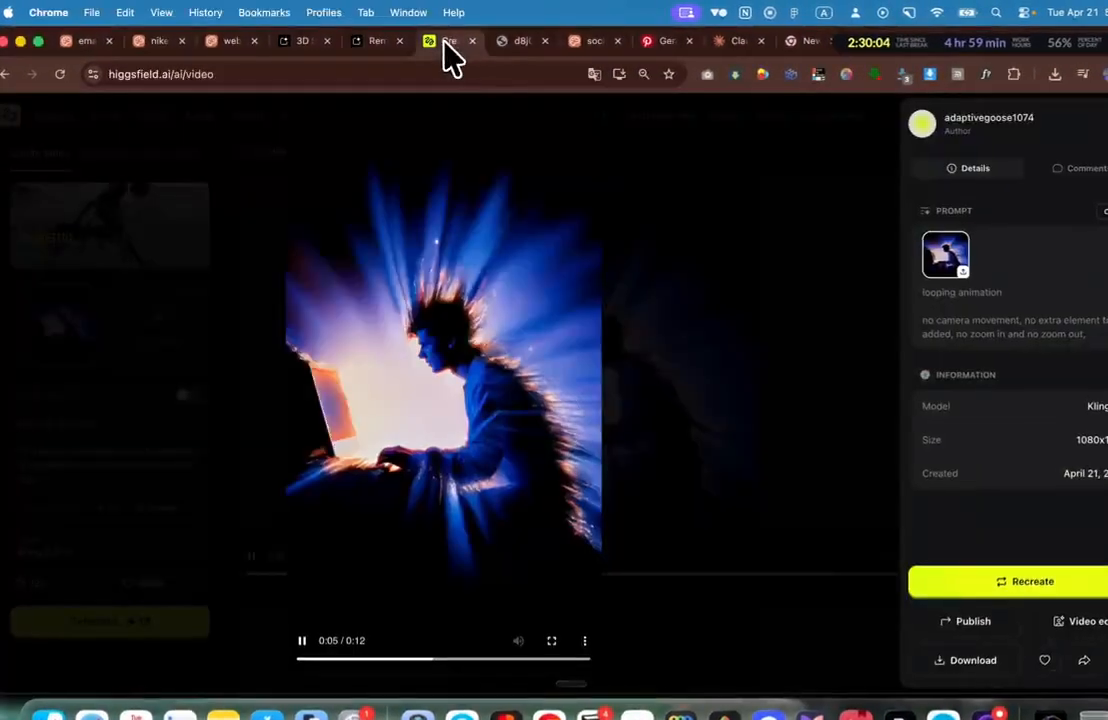
Step: In Nano Banana 2, clear the old prompt and reference, then add the moss image as reference
click(666, 203)
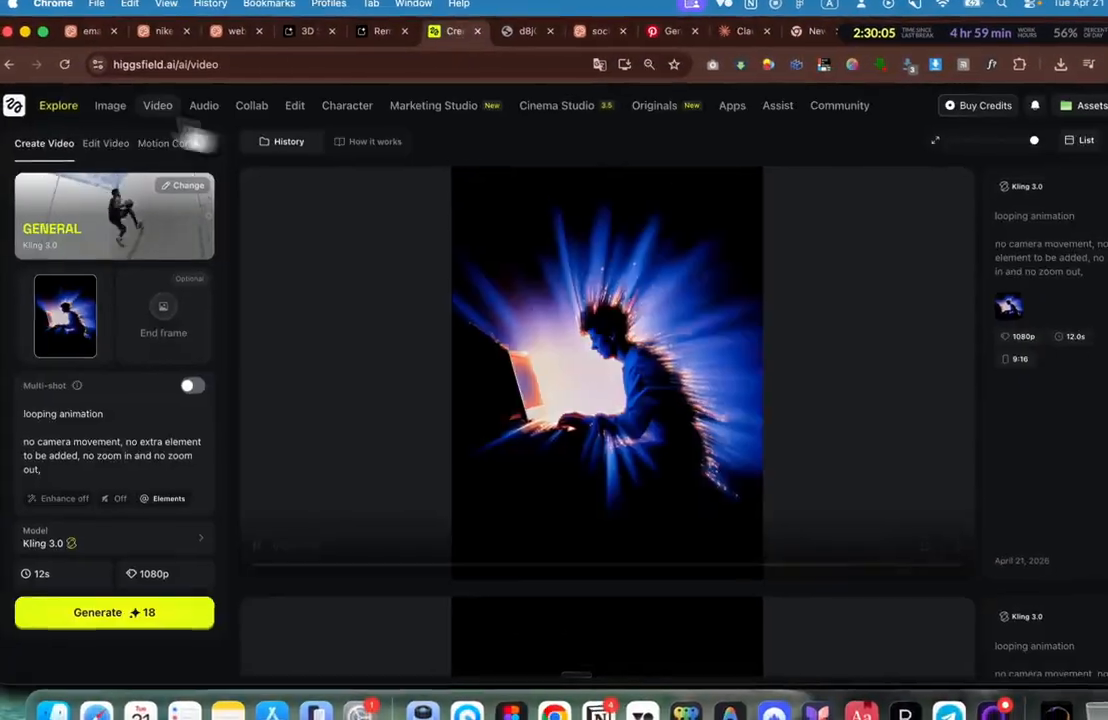
click(112, 100)
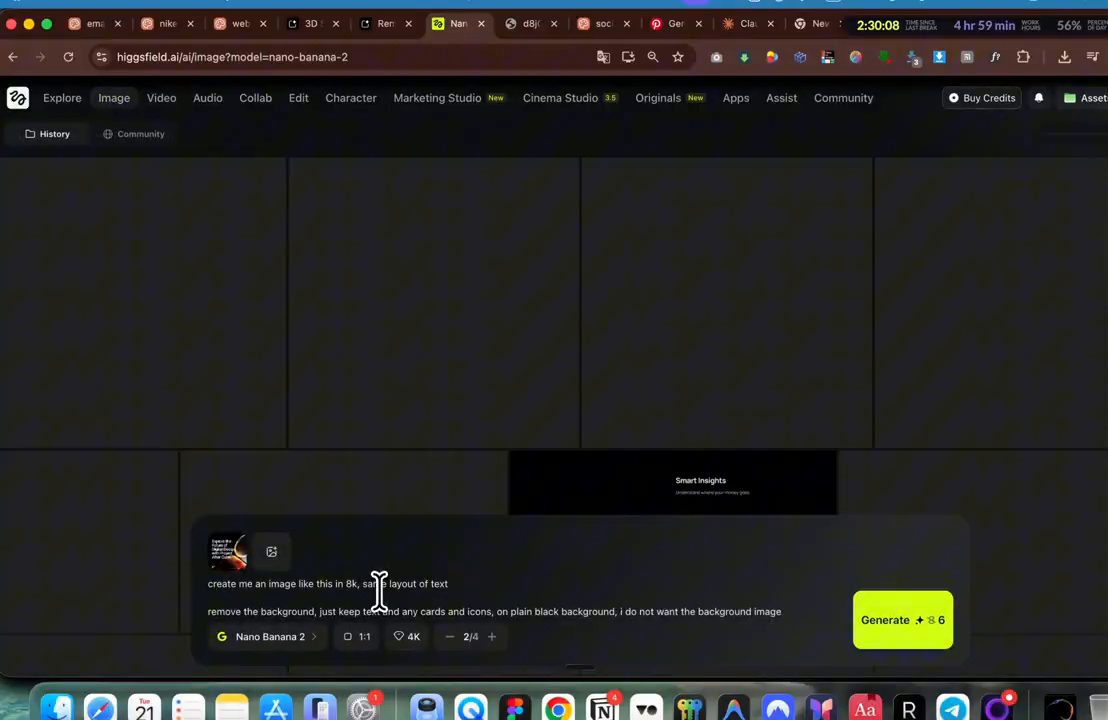
click(378, 589)
key(super+a)
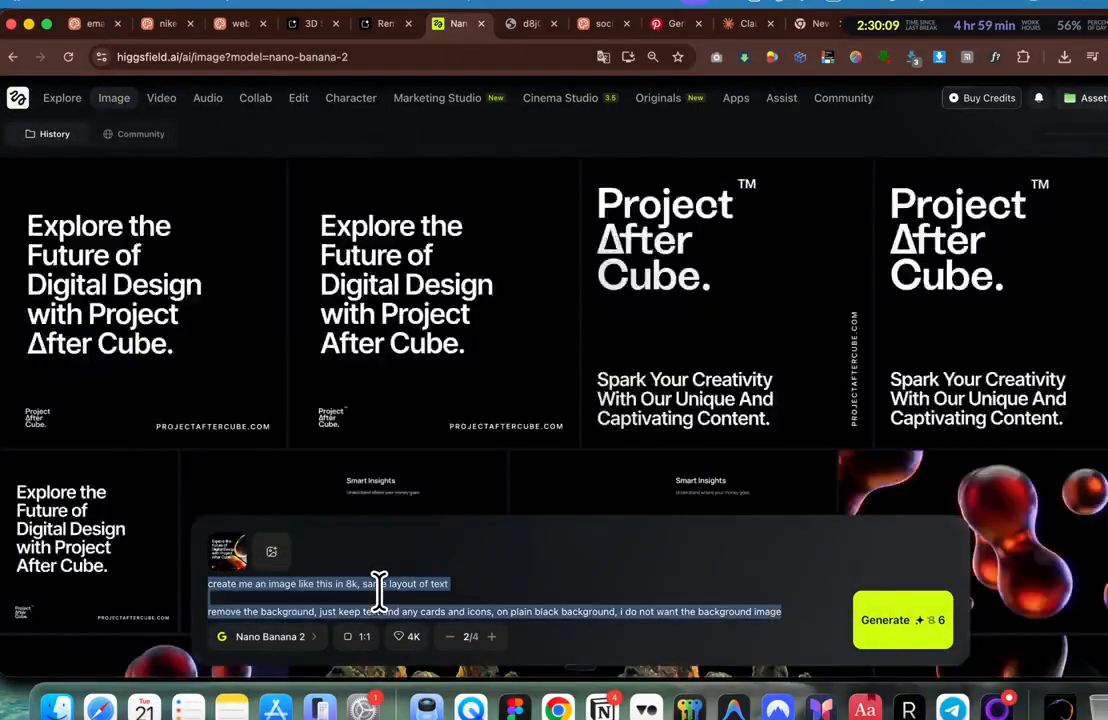
key(BackSpace)
click(244, 550)
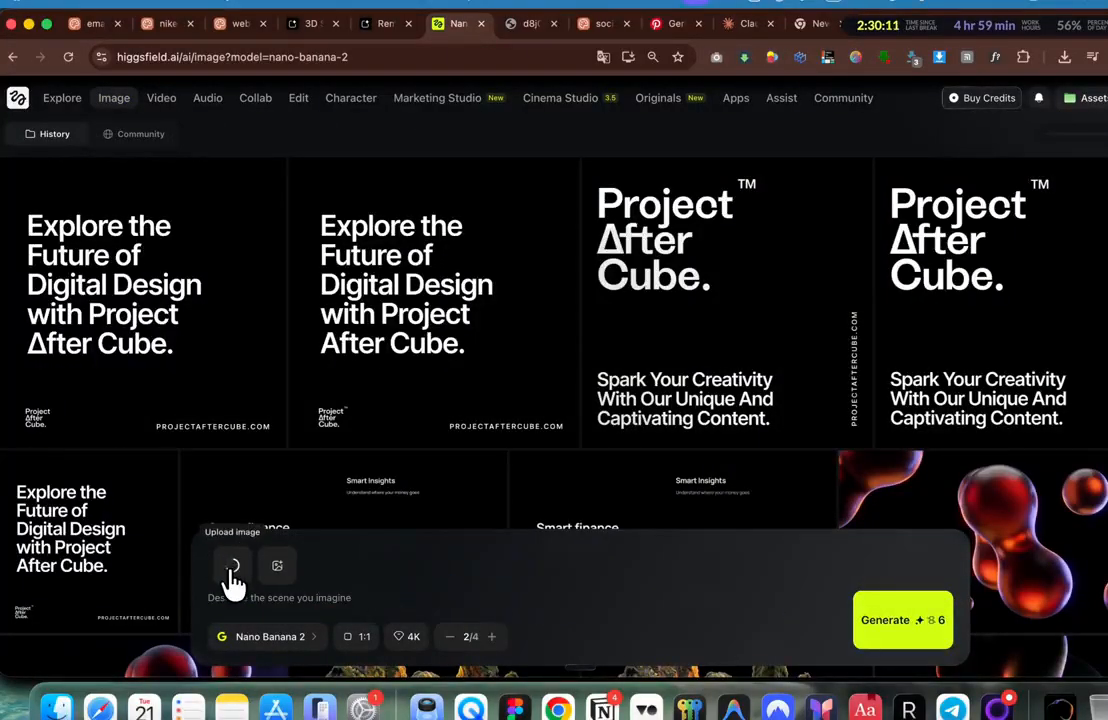
scroll(540, 345, down, 7)
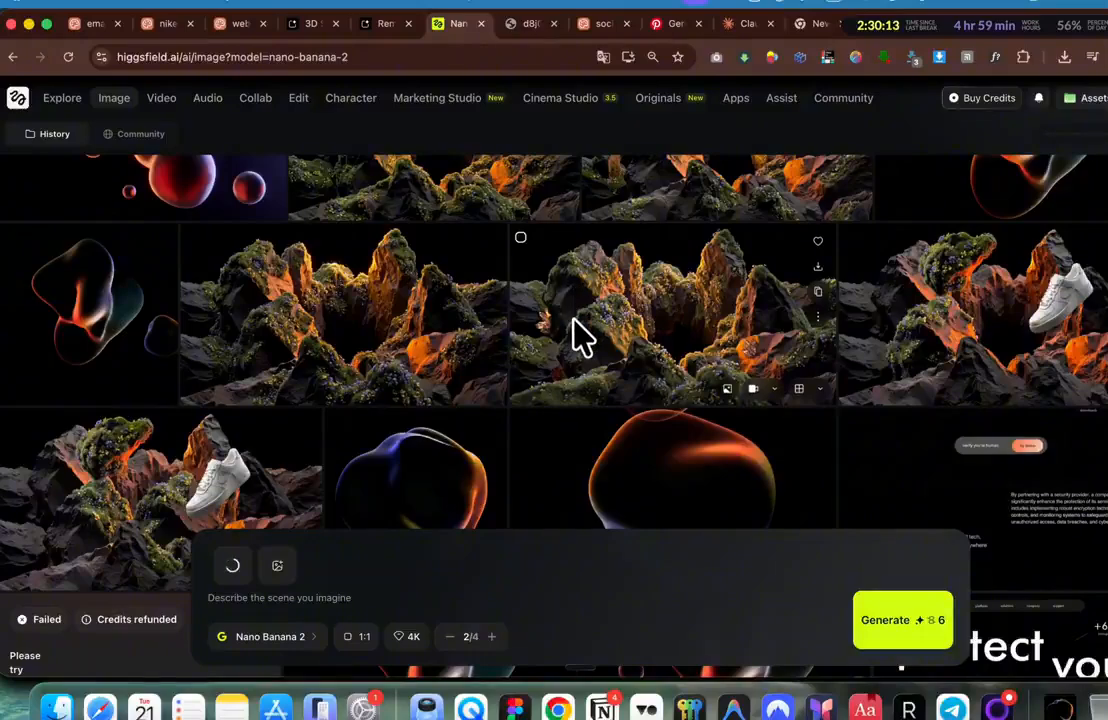
scroll(747, 294, down, 2)
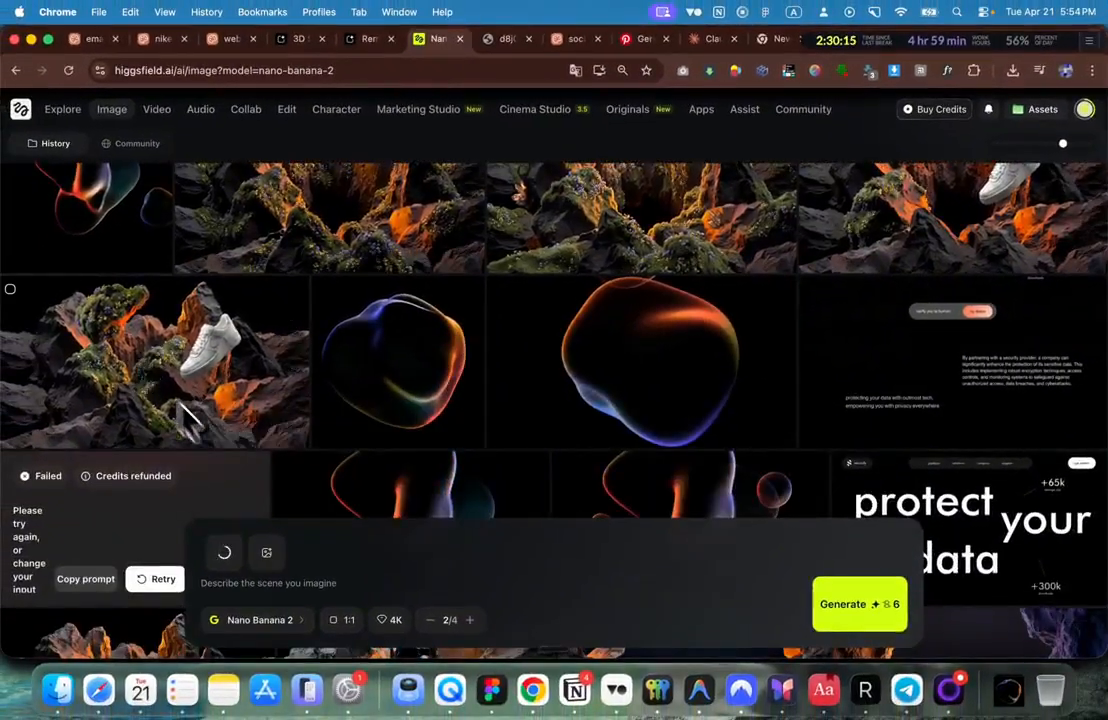
scroll(177, 385, down, 1)
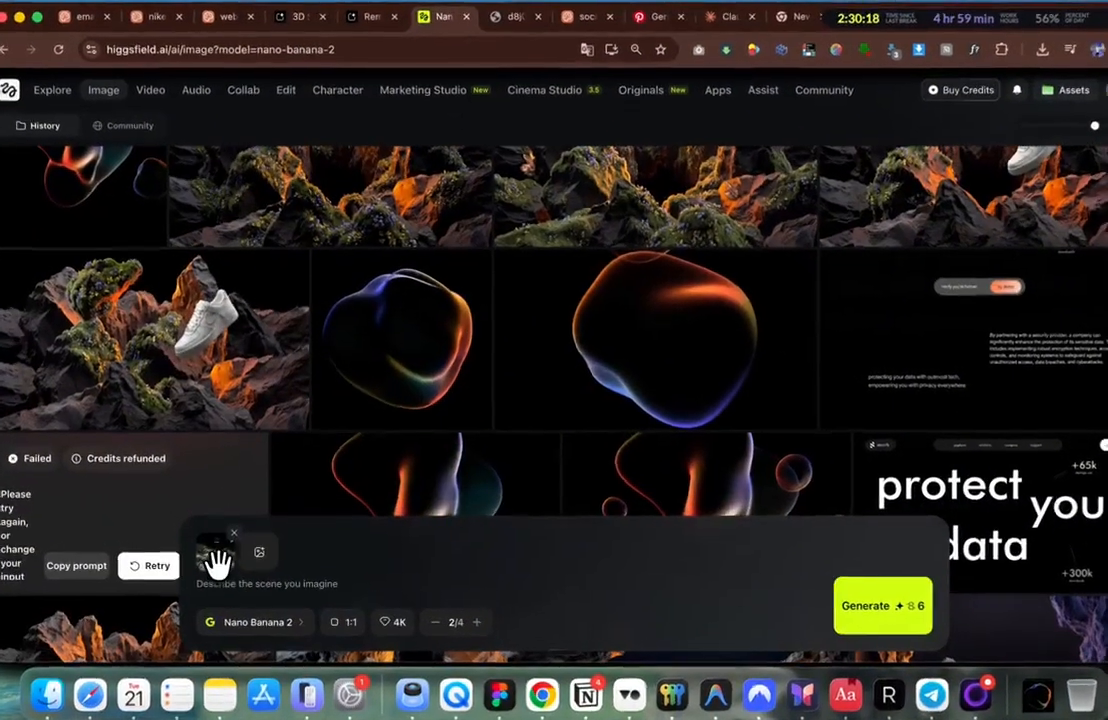
click(220, 554)
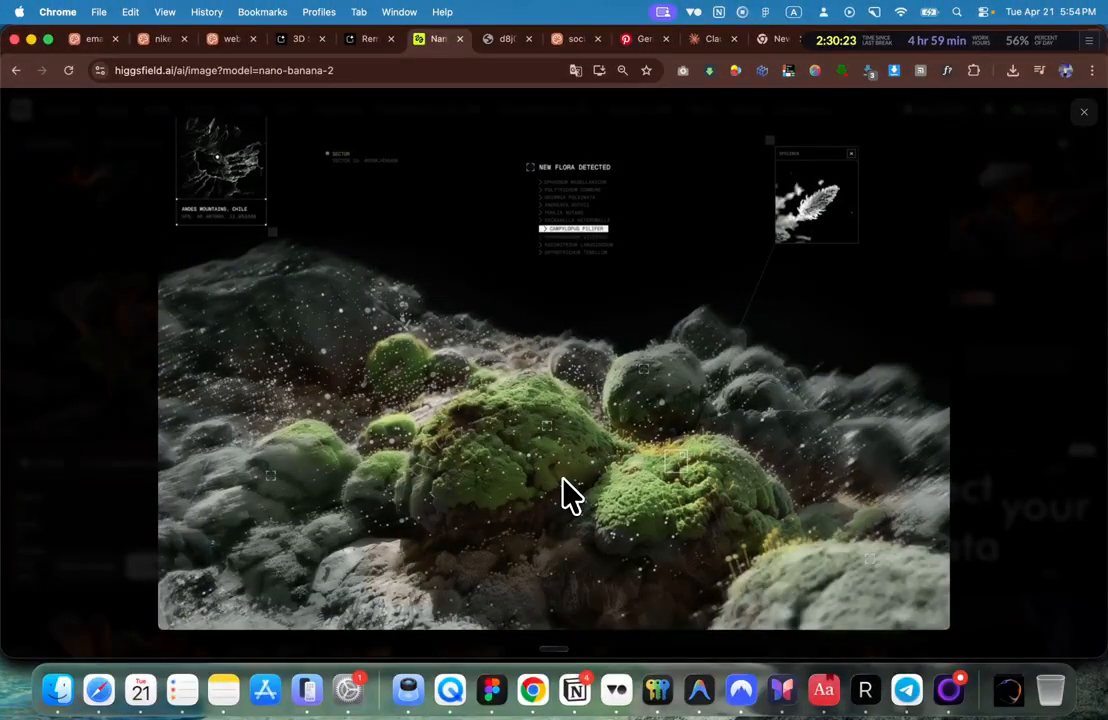
key(Escape)
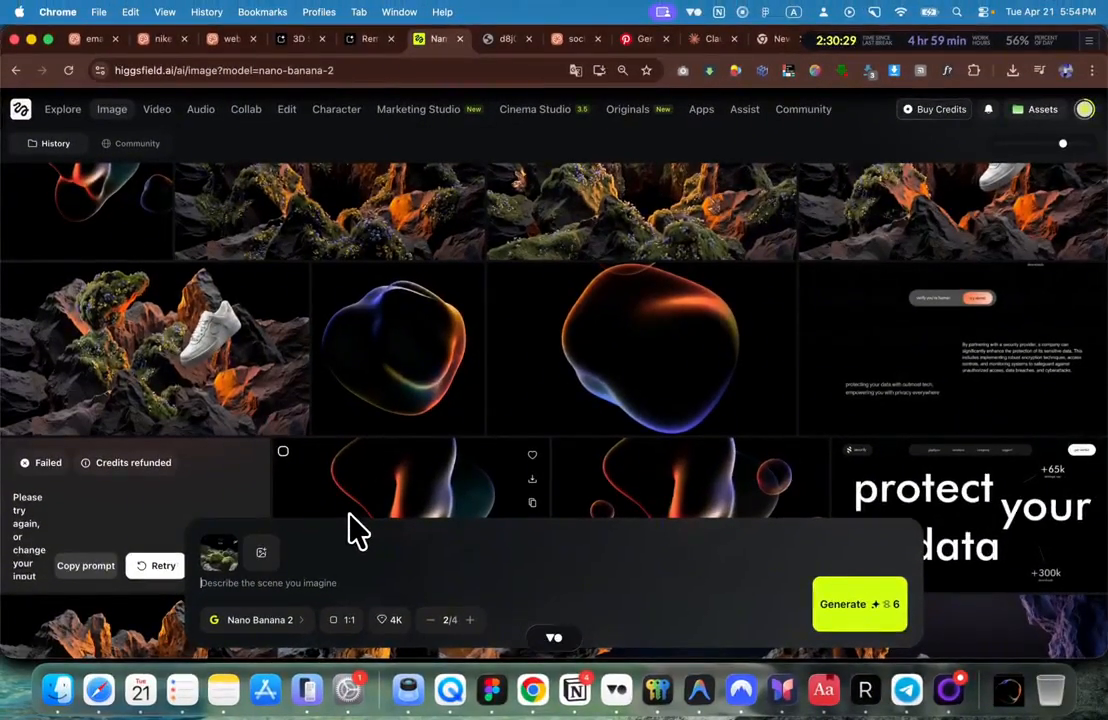
key(super+v)
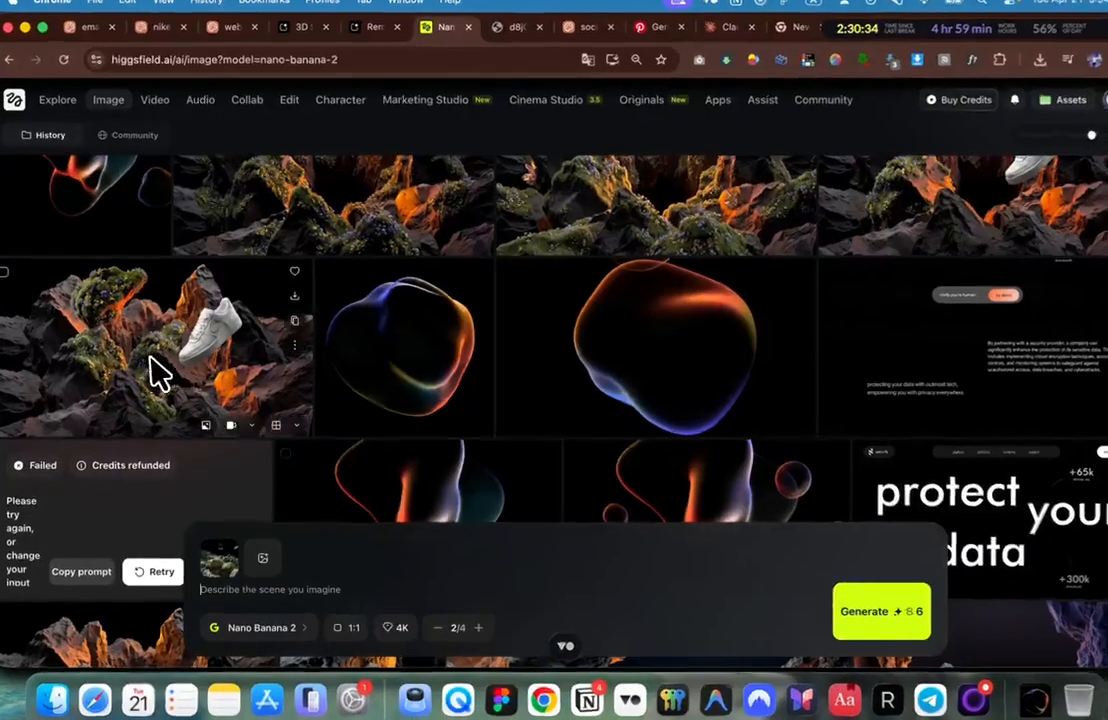
Step: Copy the 'protect your data' image's 8k plain-black-background prompt into the prompt box and generate
click(155, 372)
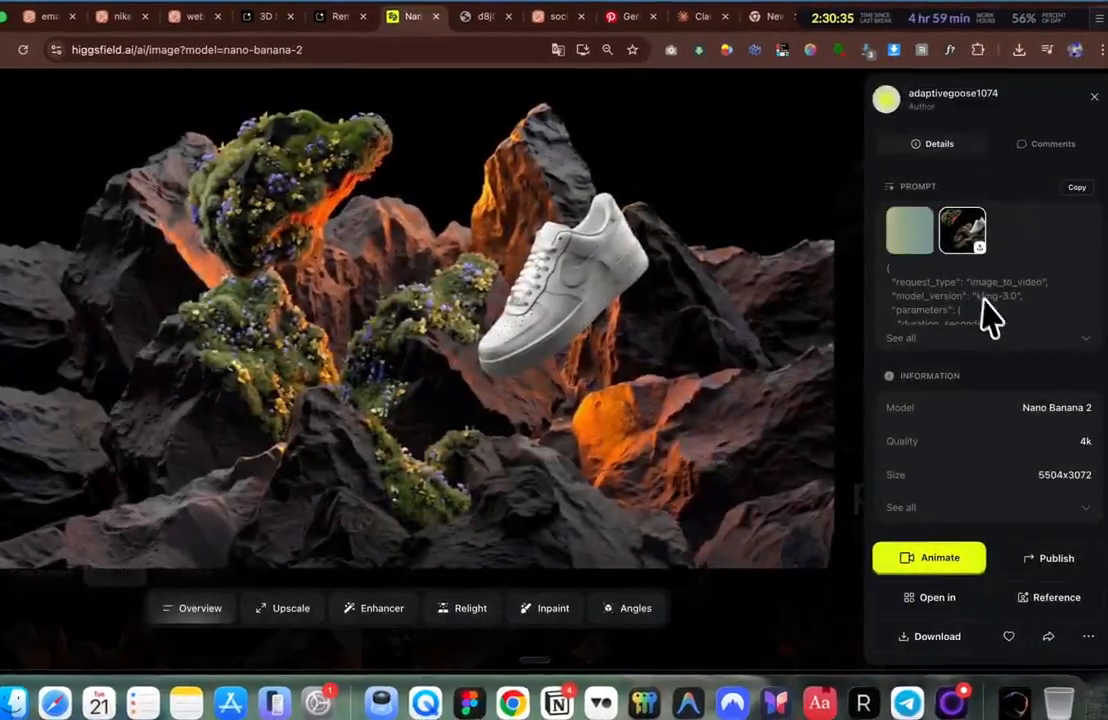
key(Escape)
click(882, 508)
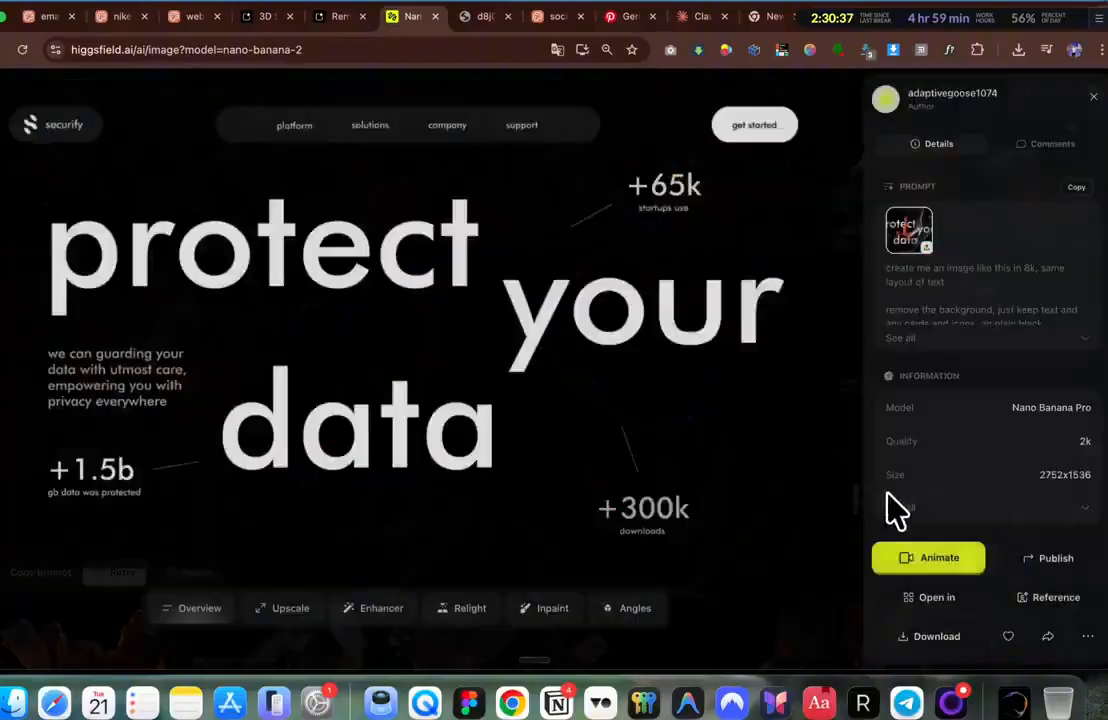
click(926, 345)
drag(937, 349, 888, 262)
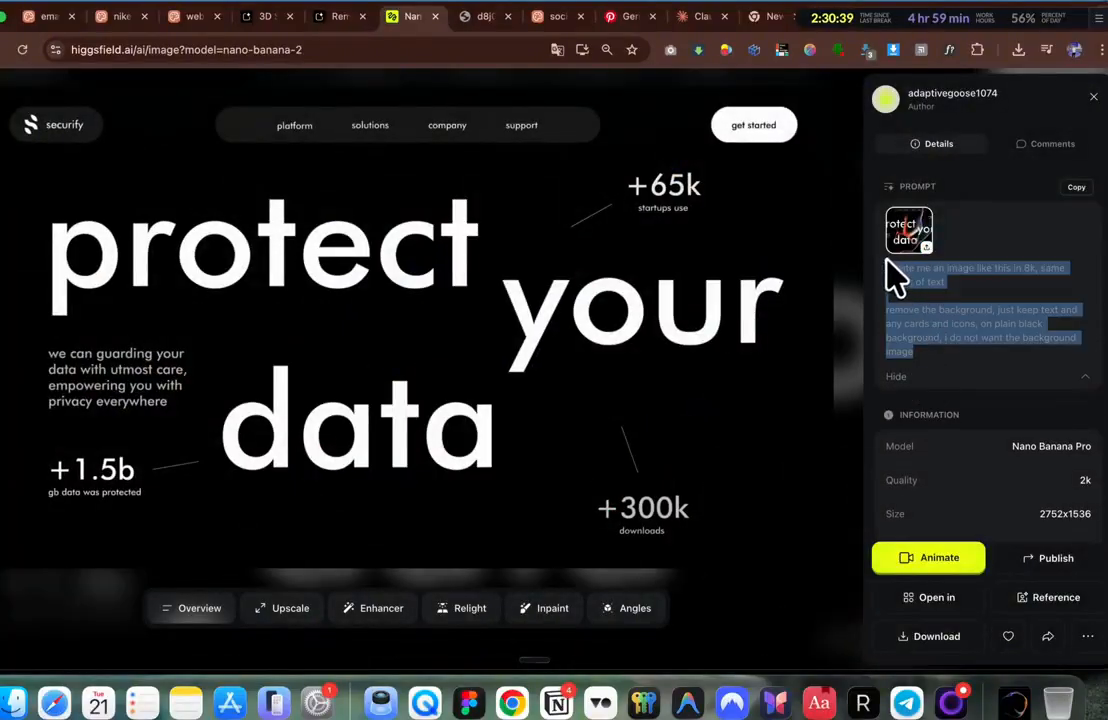
key(ctrl+c)
key(Escape)
click(371, 574)
key(ctrl+v)
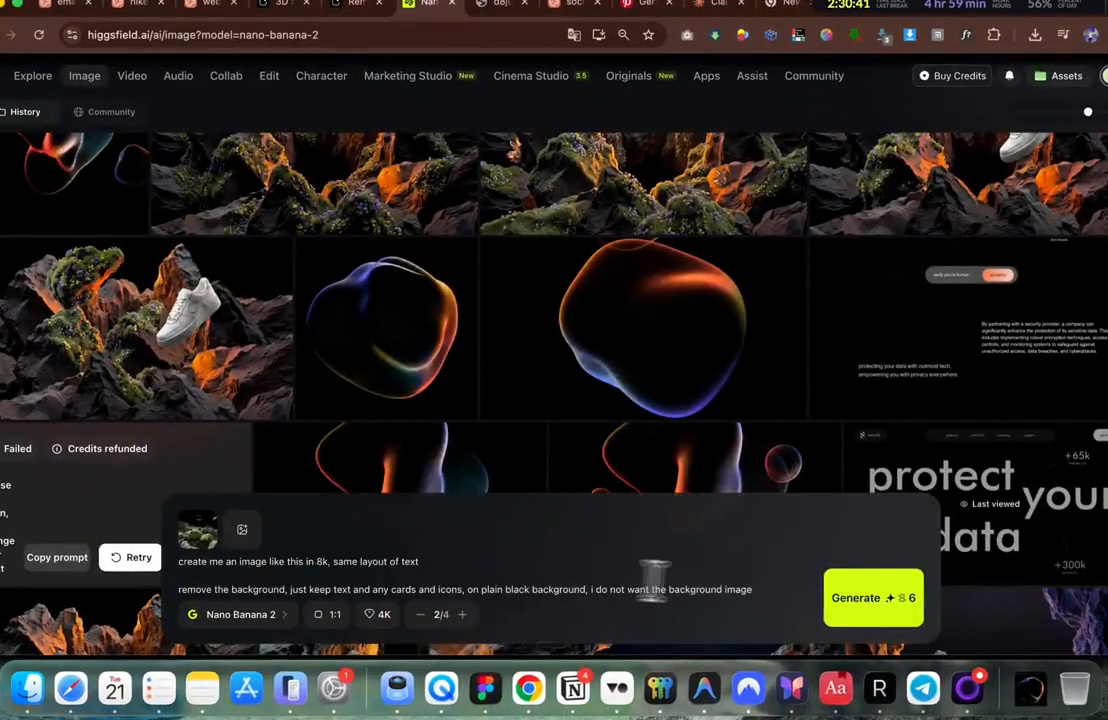
click(872, 598)
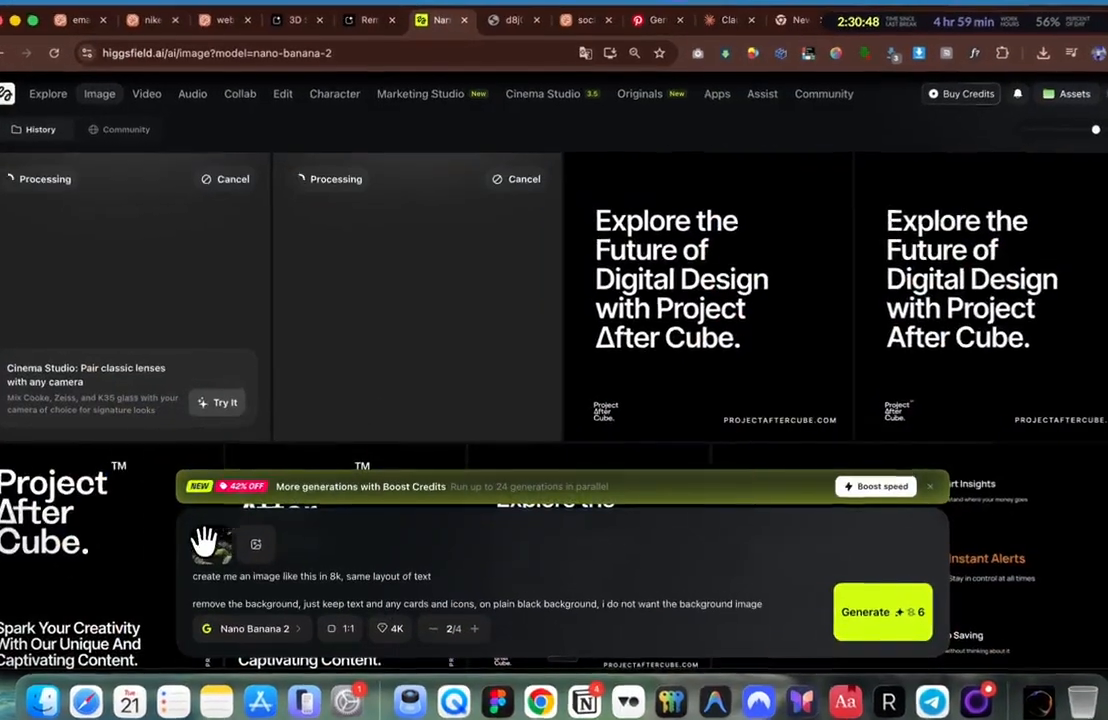
click(219, 540)
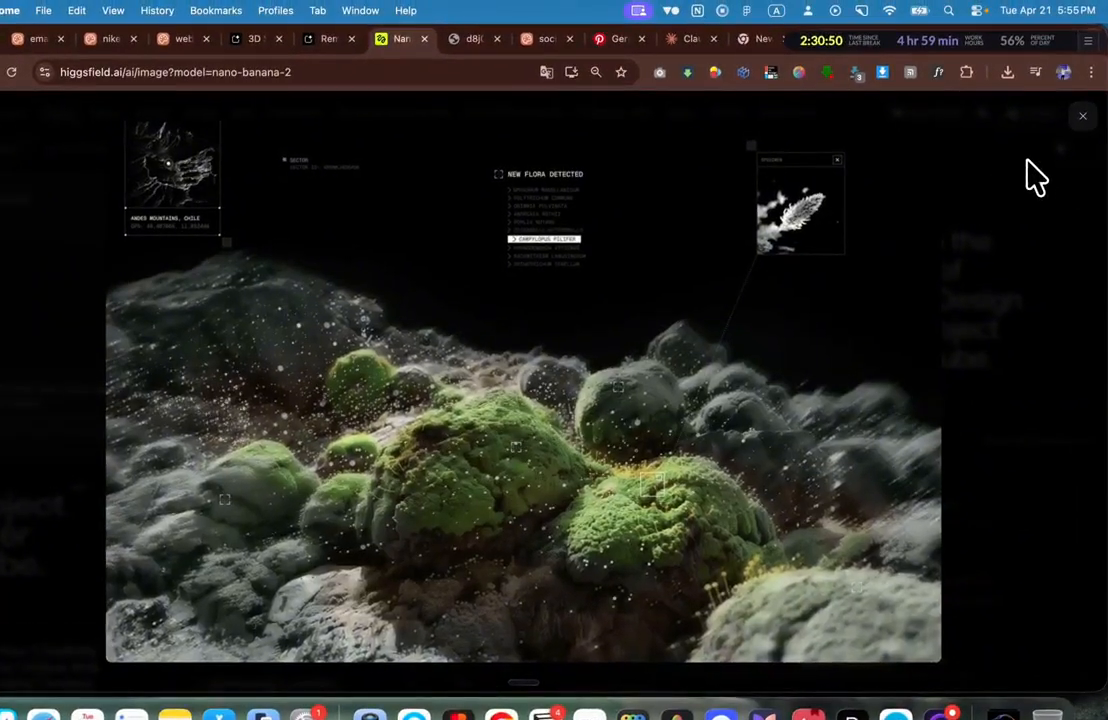
Step: Use the moss image as reference with the prompt 'create an image liek this in 8k' and generate
click(1043, 152)
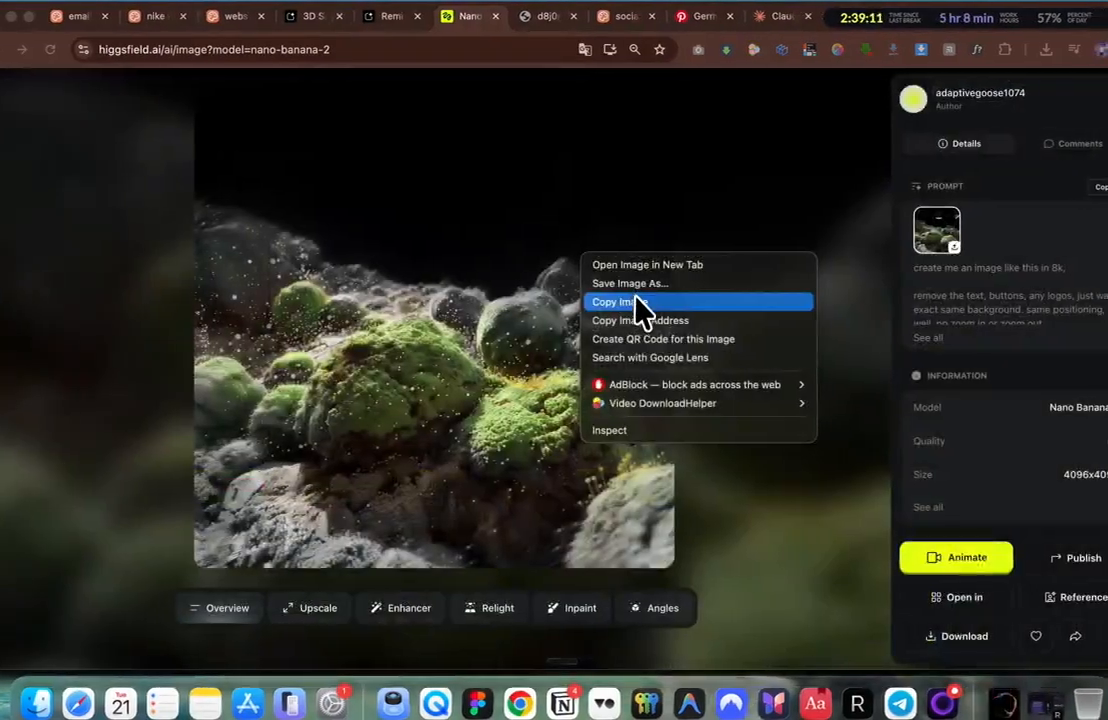
click(633, 302)
click(752, 302)
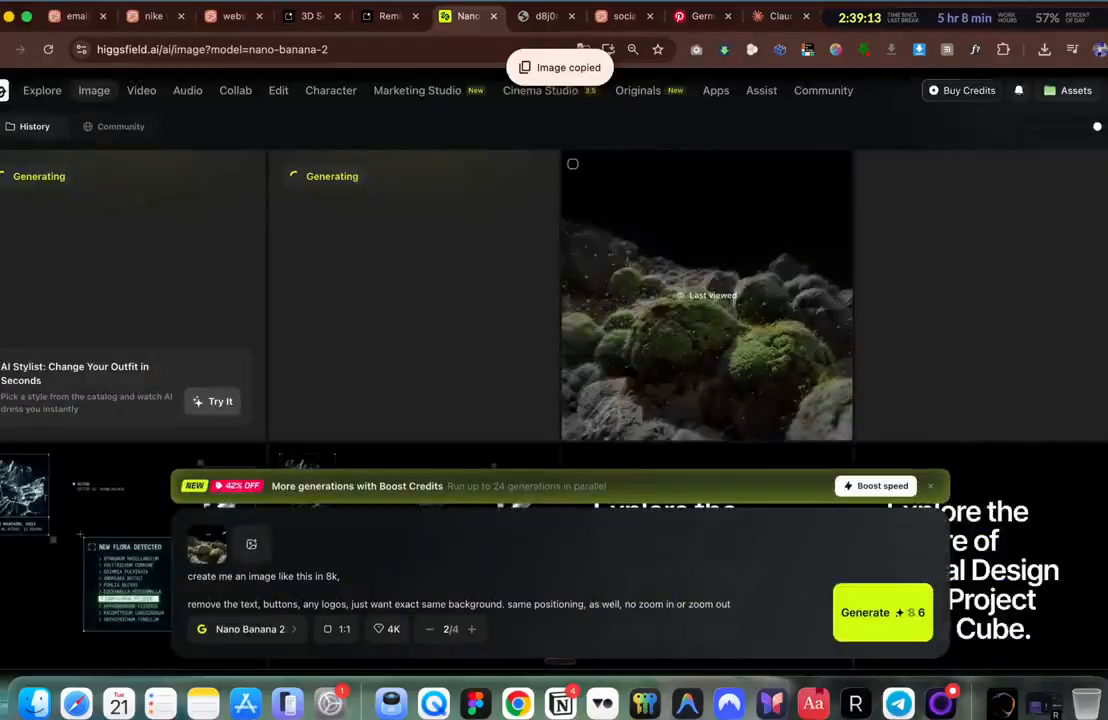
key(super+a)
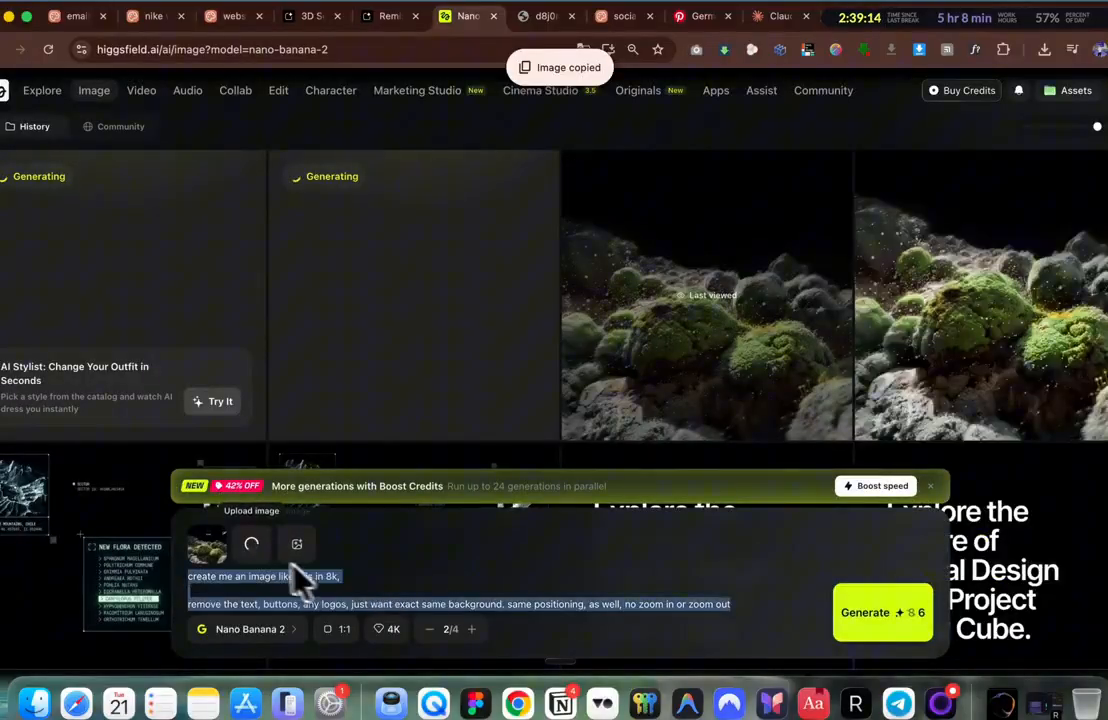
click(222, 538)
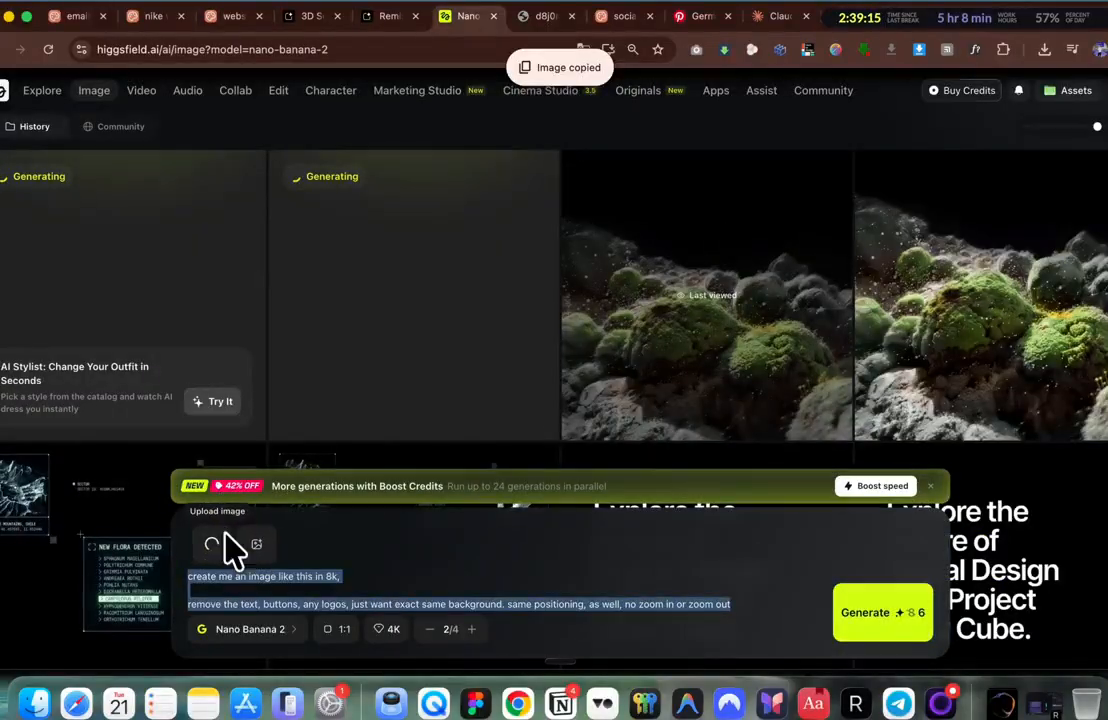
click(248, 597)
key(super+a)
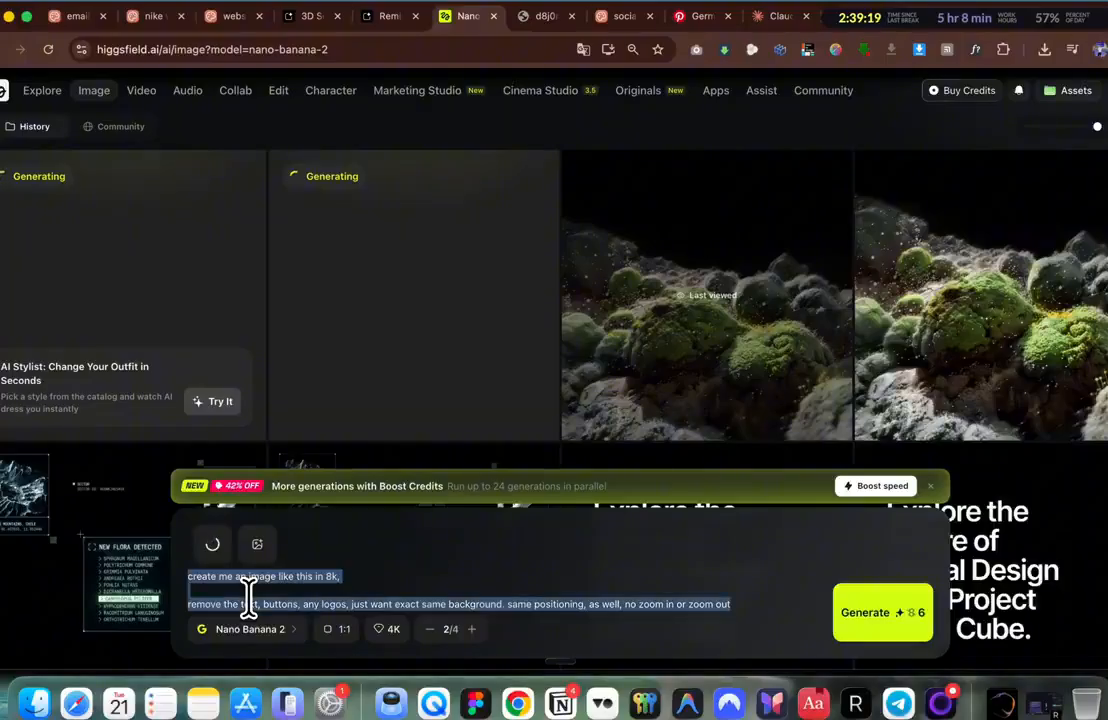
key(BackSpace)
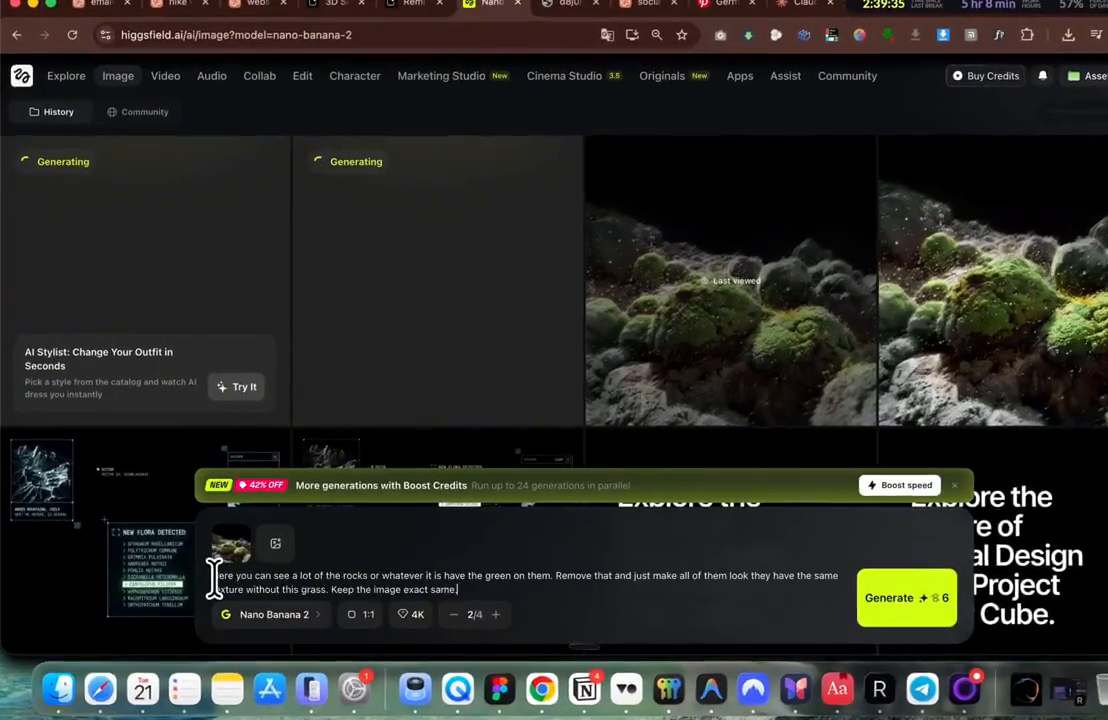
text(create an image )
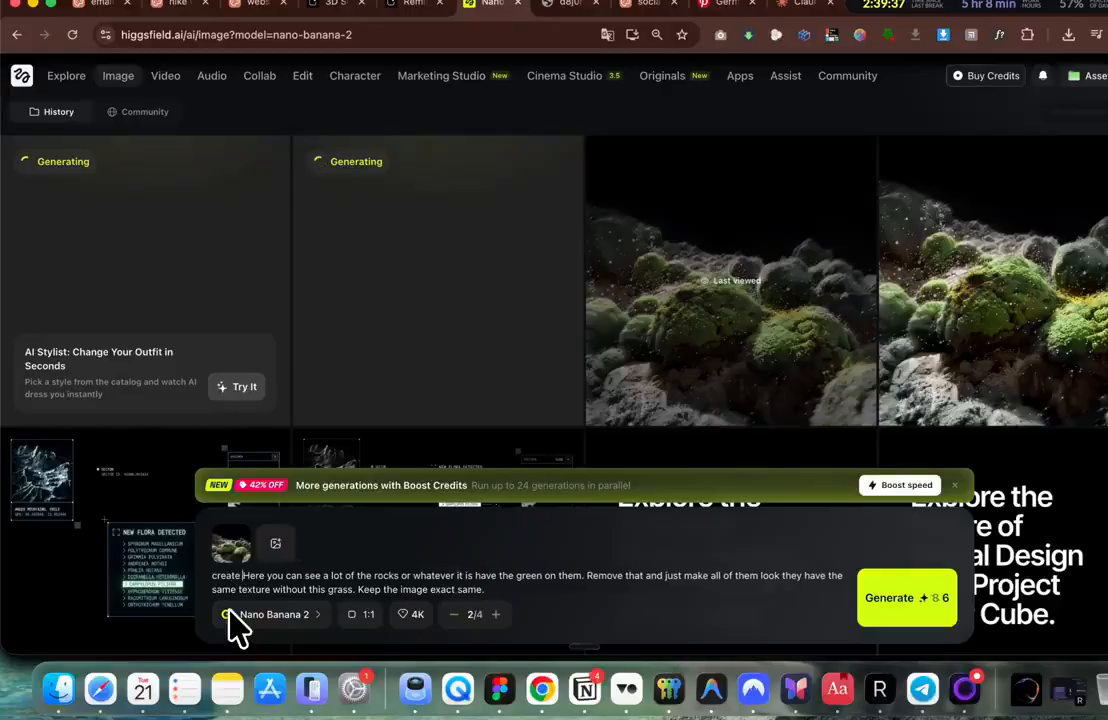
text(liek this in )
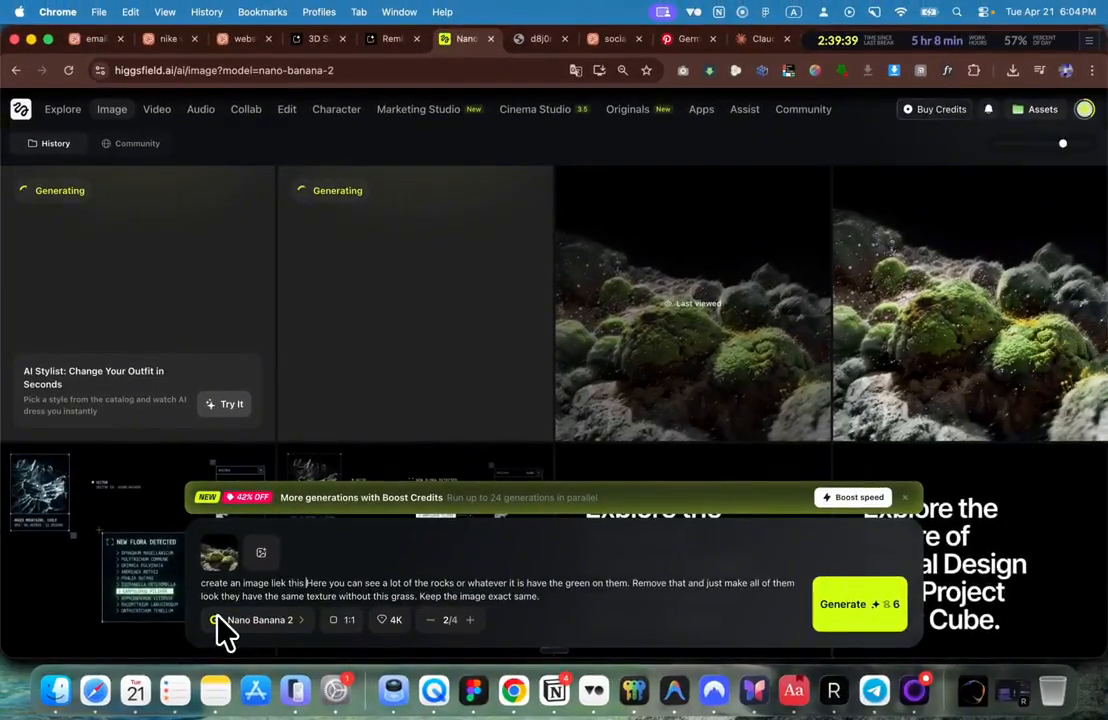
text(8k)
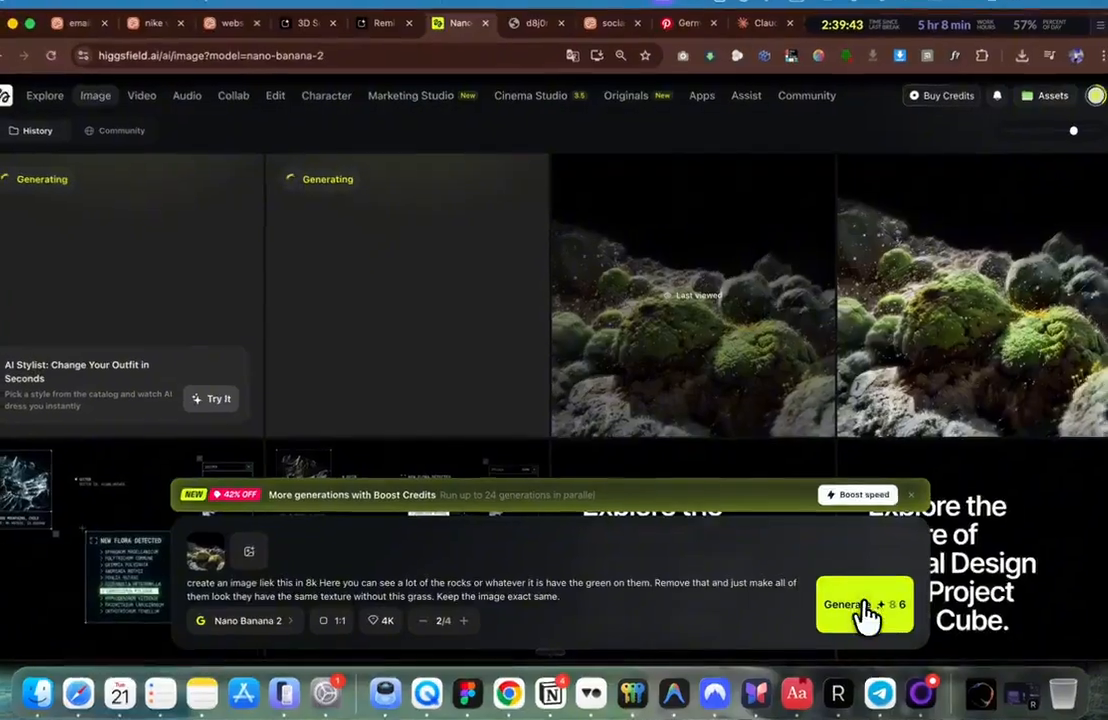
click(858, 606)
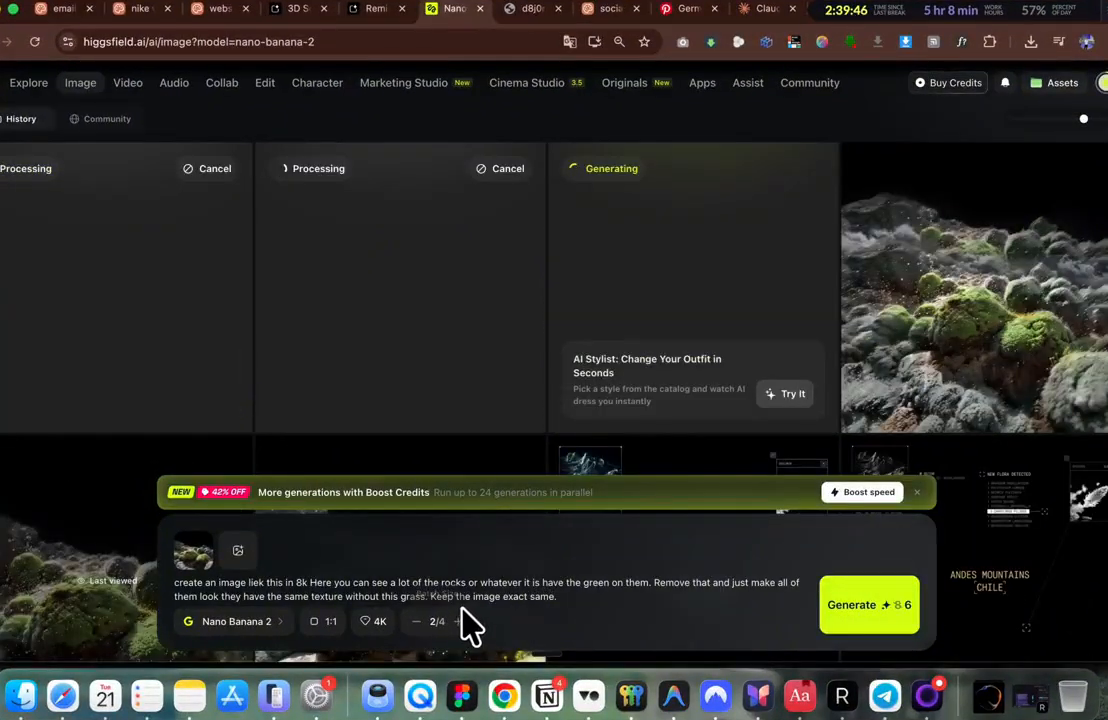
Step: Reword the prompt so bare rocks get green grass added, matching the others' texture
drag(558, 596, 229, 567)
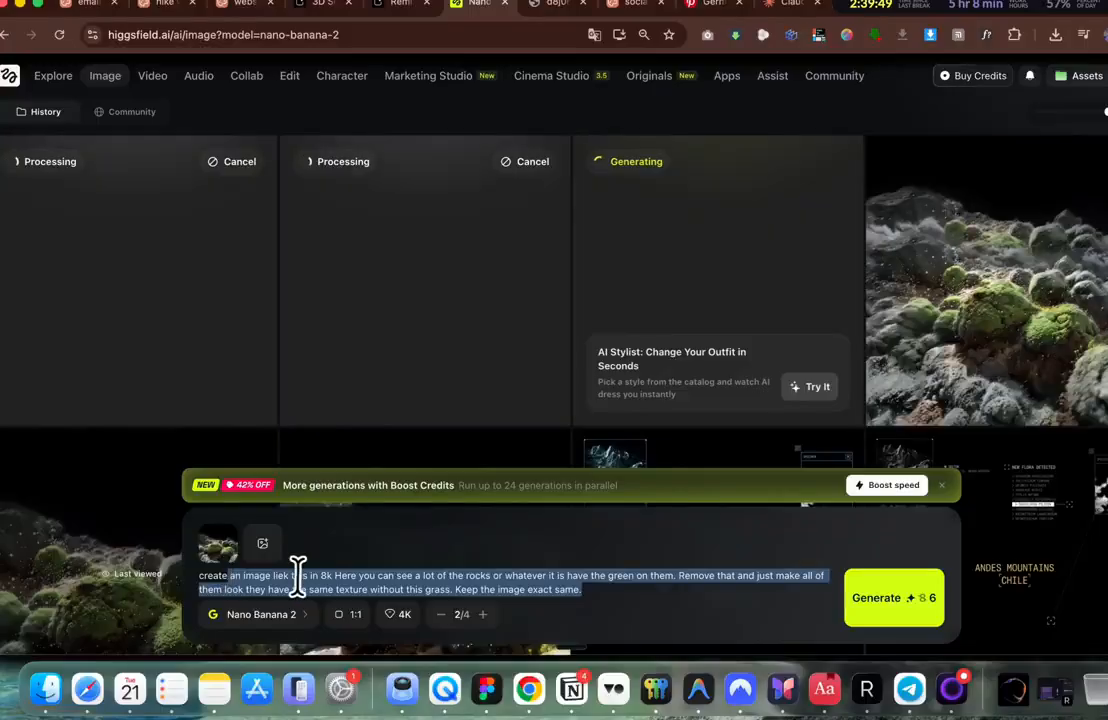
click(371, 577)
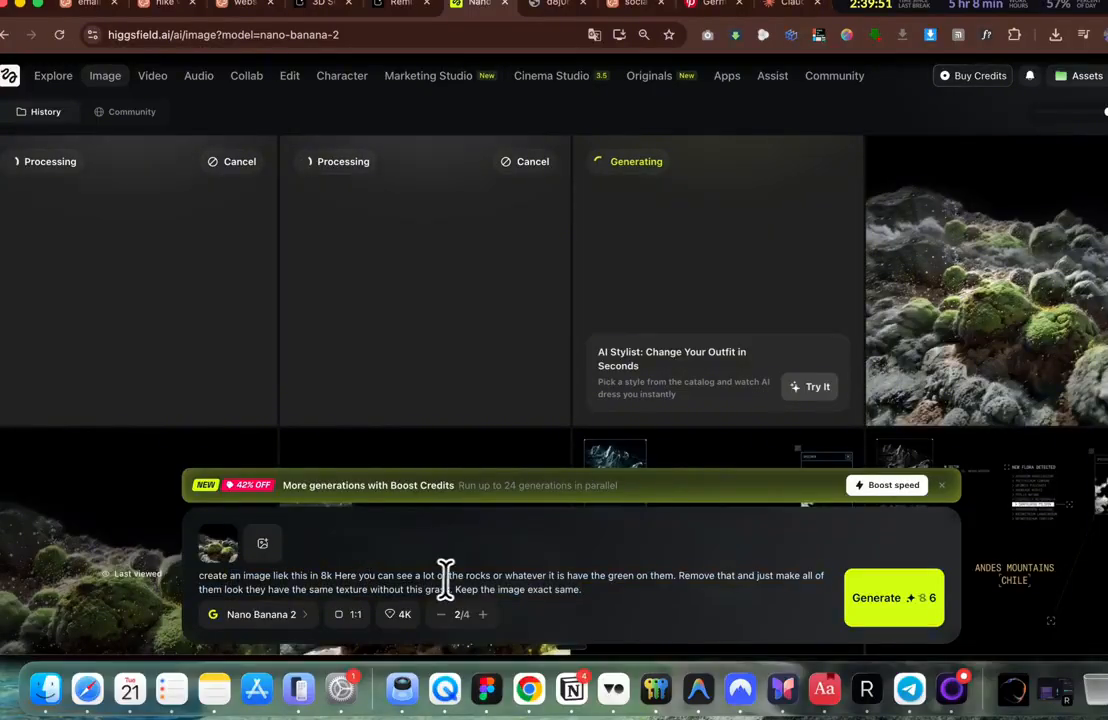
double_click(532, 576)
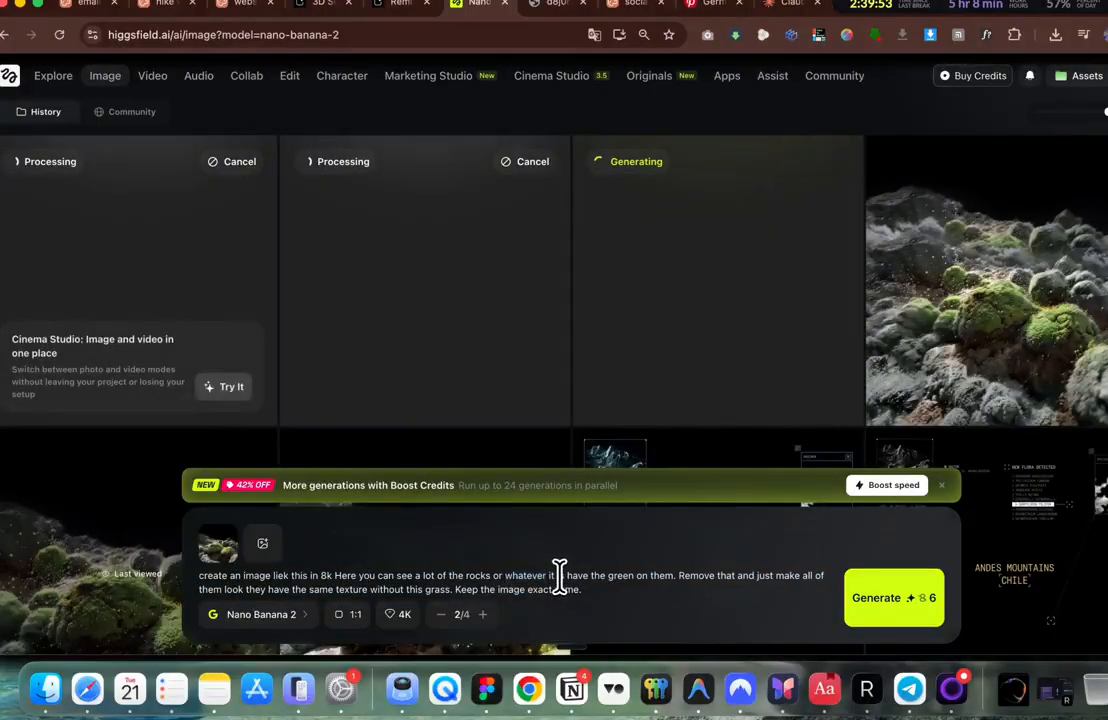
drag(558, 577, 663, 577)
key(BackSpace)
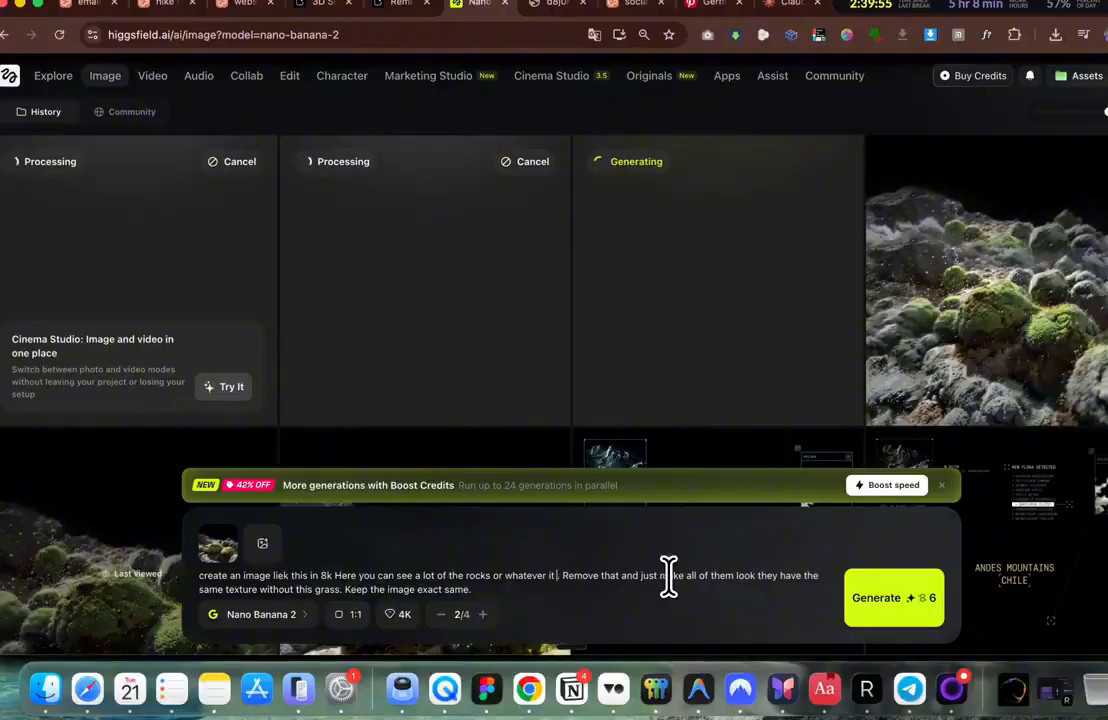
key(BackSpace)
key(BackSpace)
key(BackSpace)
text(don't have)
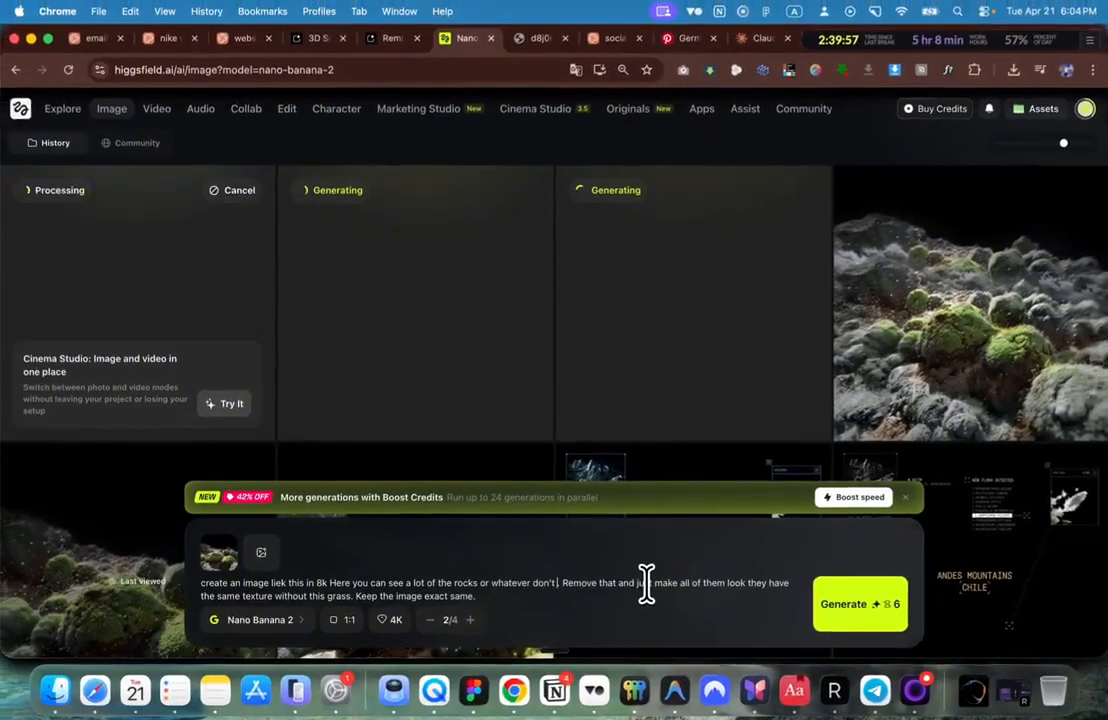
text( green grass d)
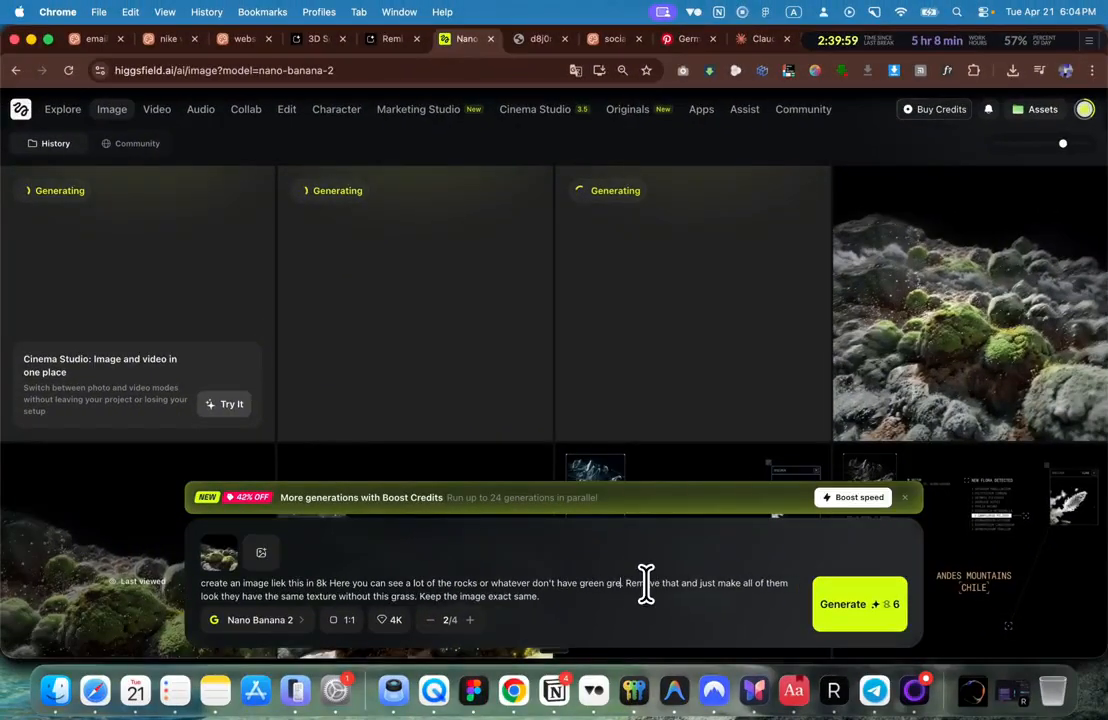
text(r whatever)
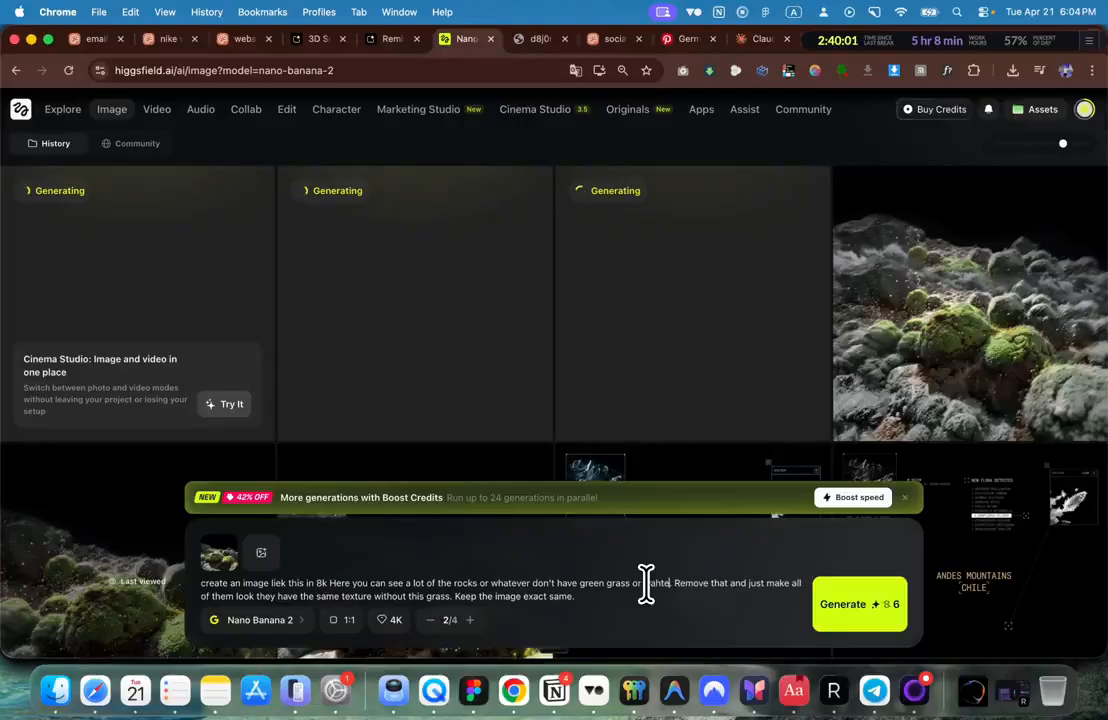
text( it is on them)
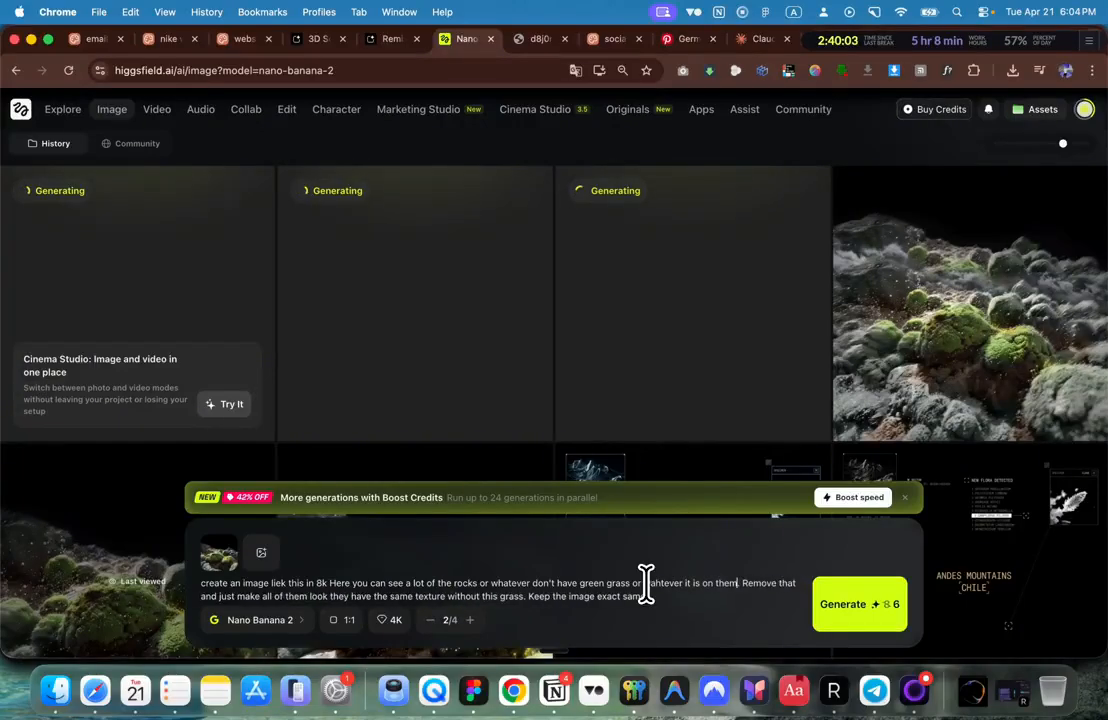
key(Delete)
key(Delete)
key(Delete)
key(Delete)
key(Delete)
key(Delete)
key(Delete)
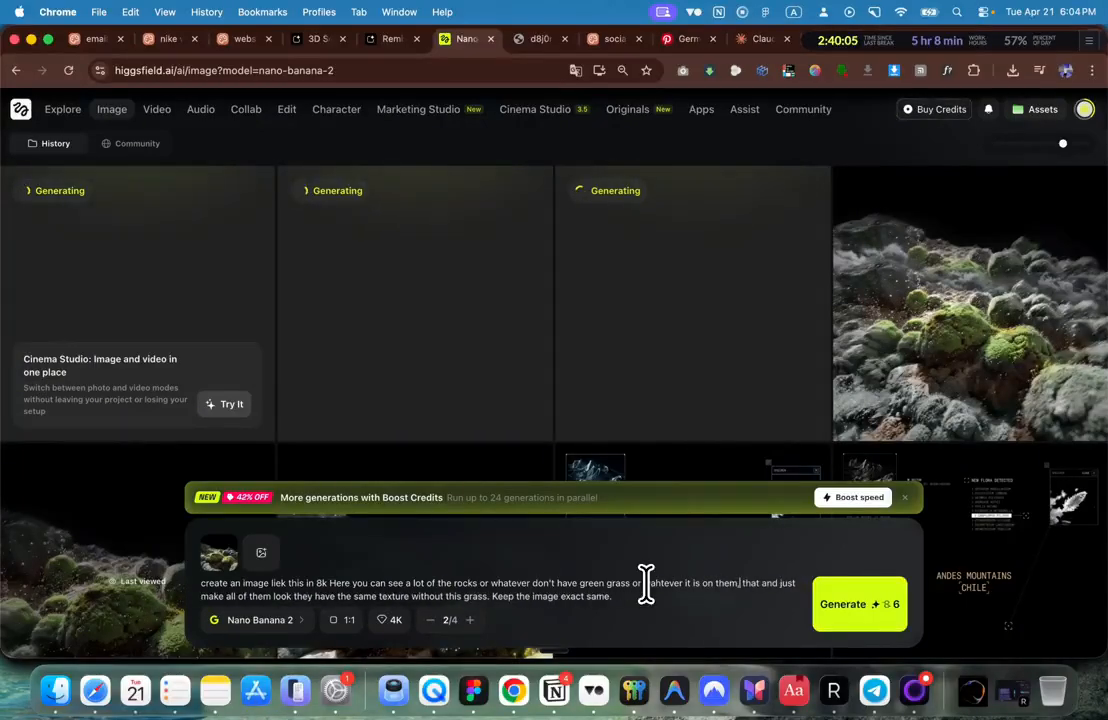
text(, add it)
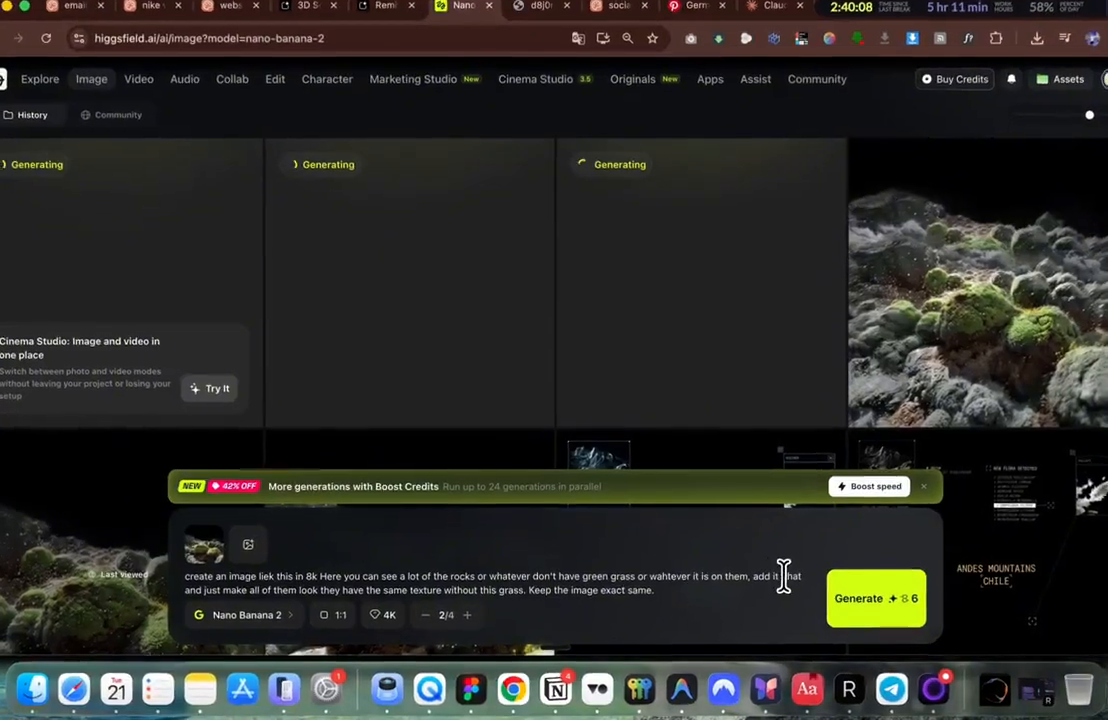
double_click(774, 583)
key(BackSpace)
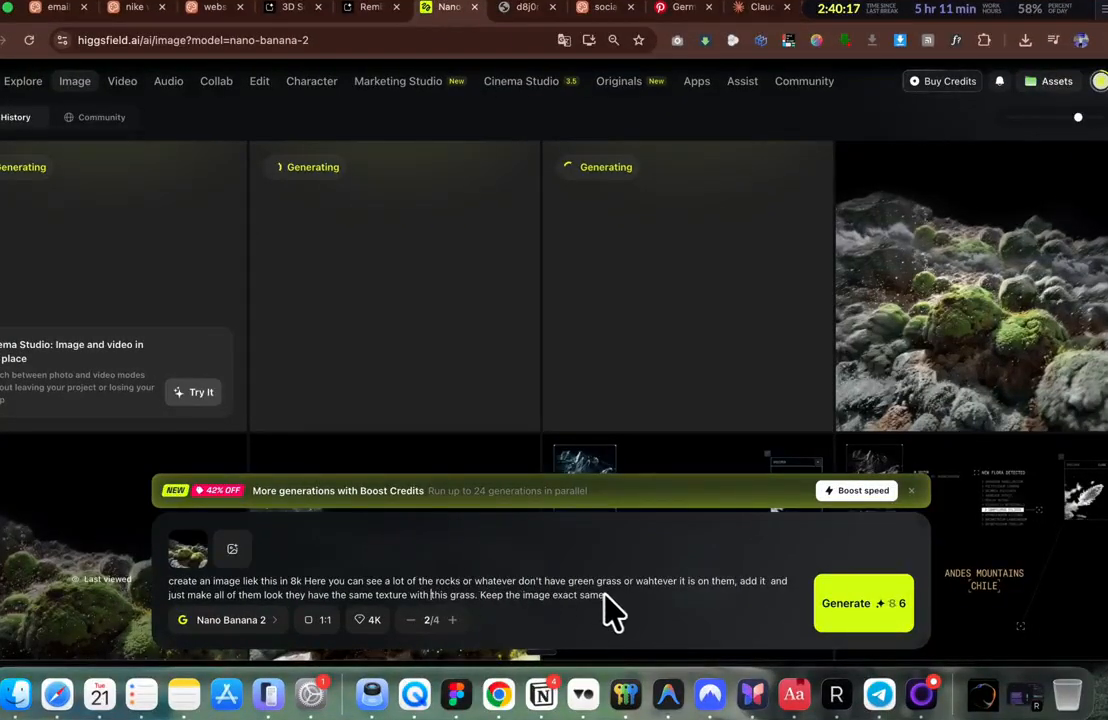
Step: Generate from the revised prompt, inspect a result, and download the moss-covered rock image as PNG
click(880, 615)
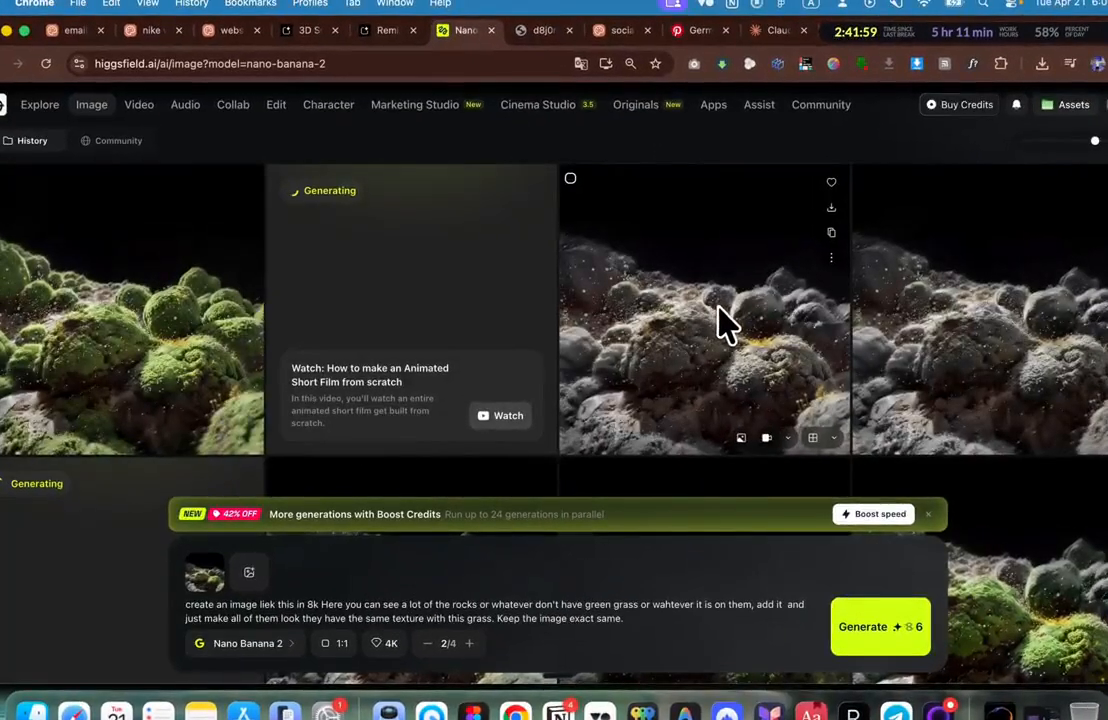
click(714, 318)
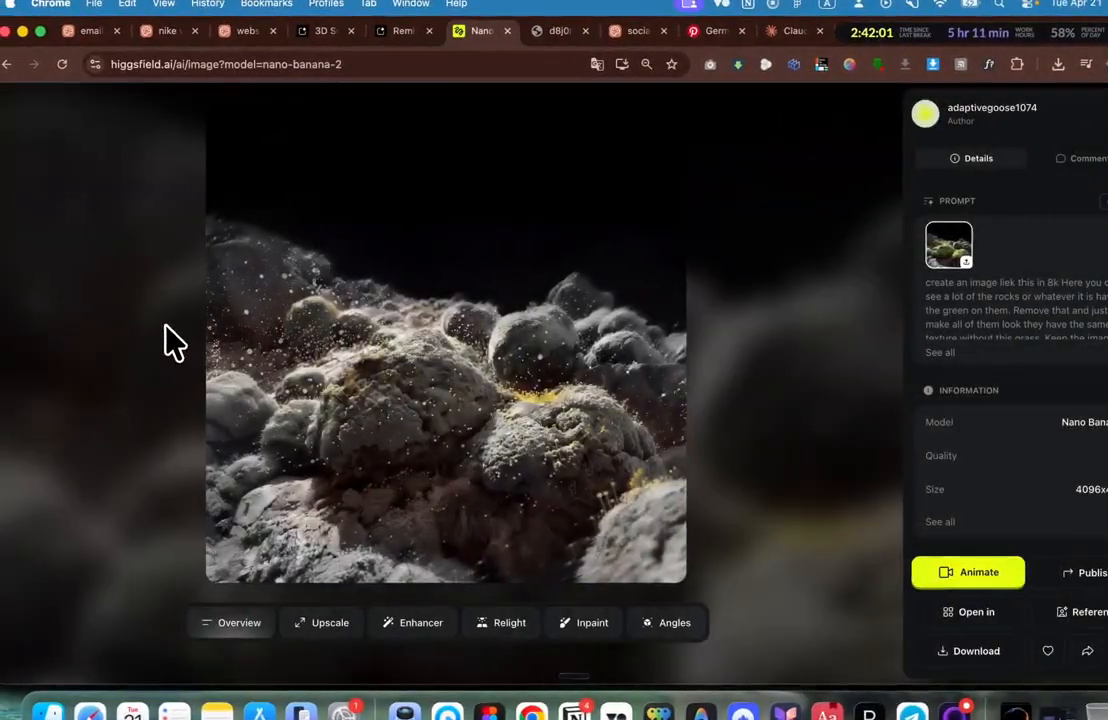
click(115, 325)
click(109, 316)
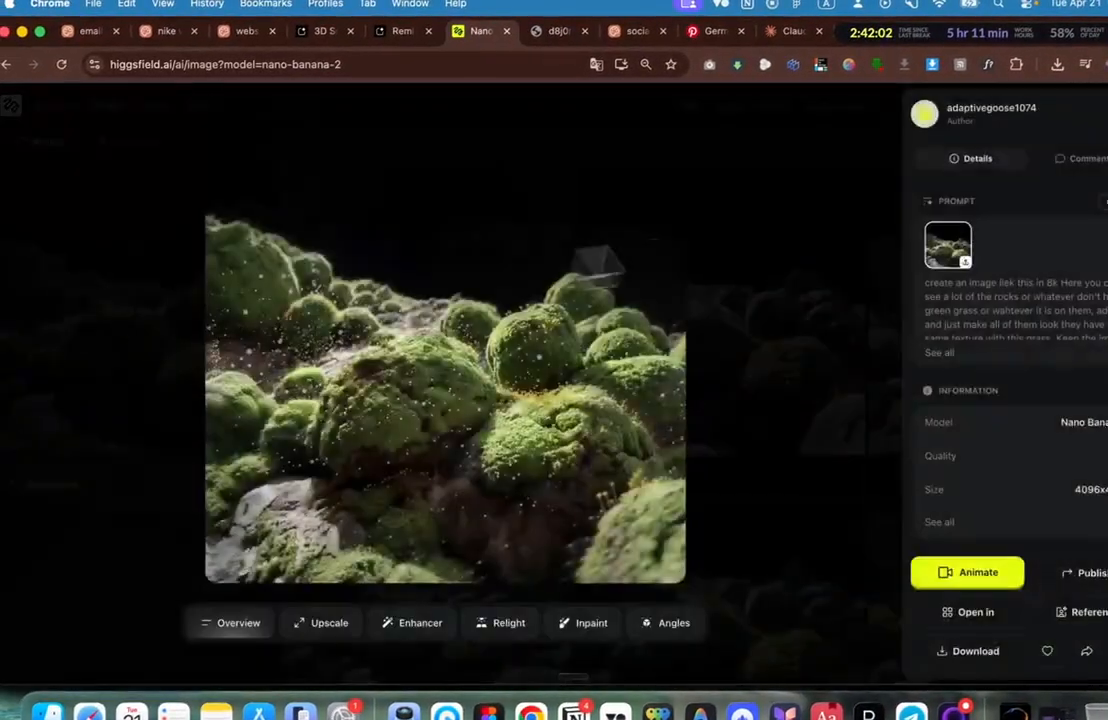
click(773, 228)
click(848, 209)
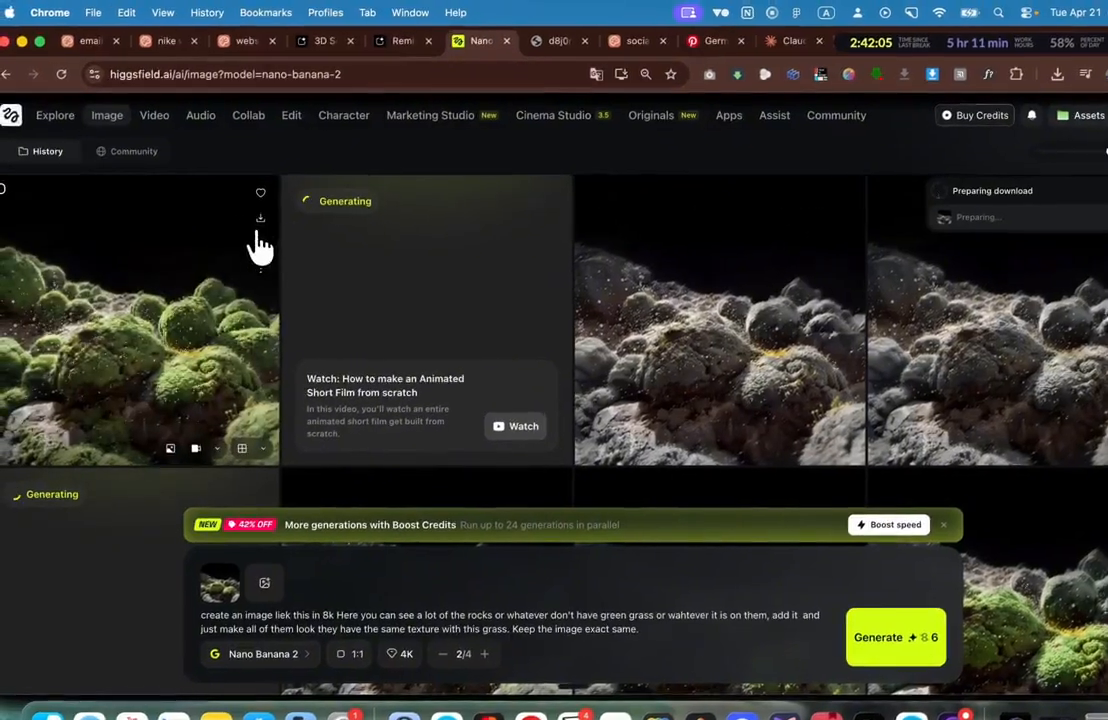
click(260, 220)
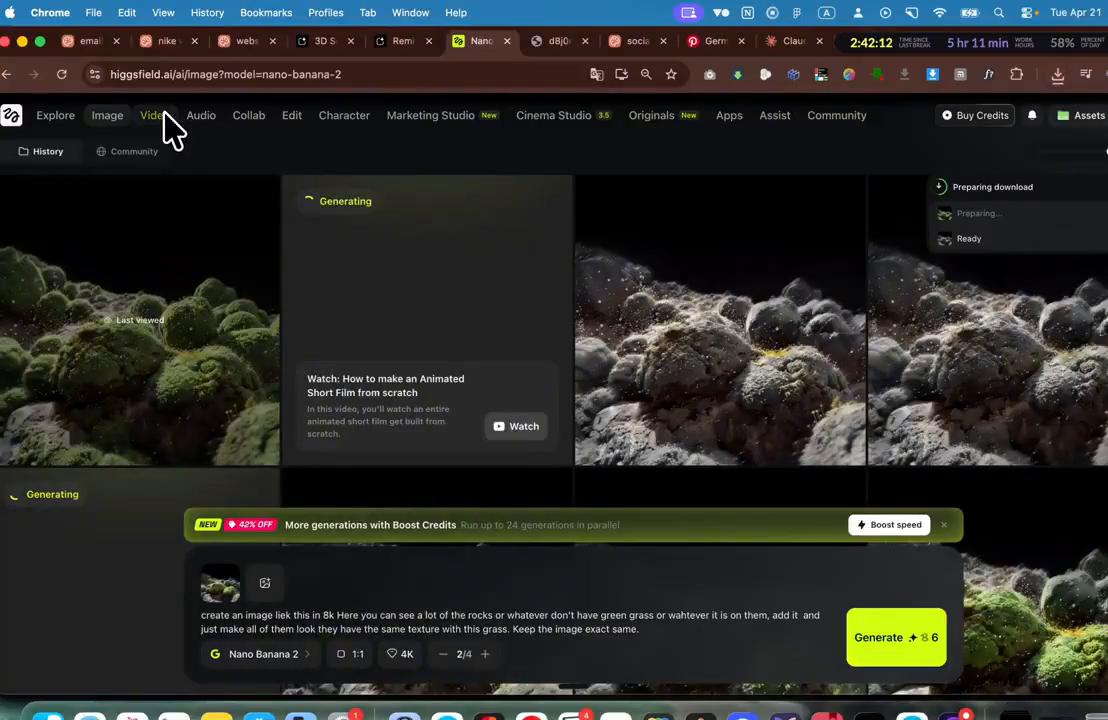
Step: On the video page, reuse the Nike shoe clip's JSON prompt and scroll through it
click(158, 116)
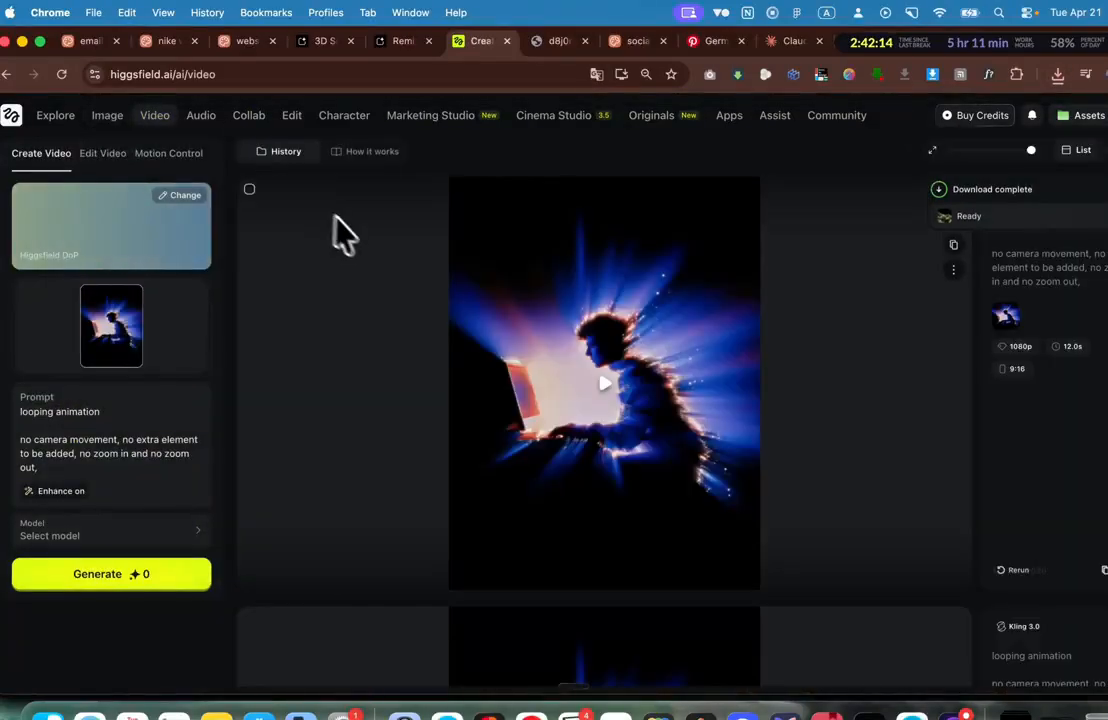
scroll(340, 222, down, 15)
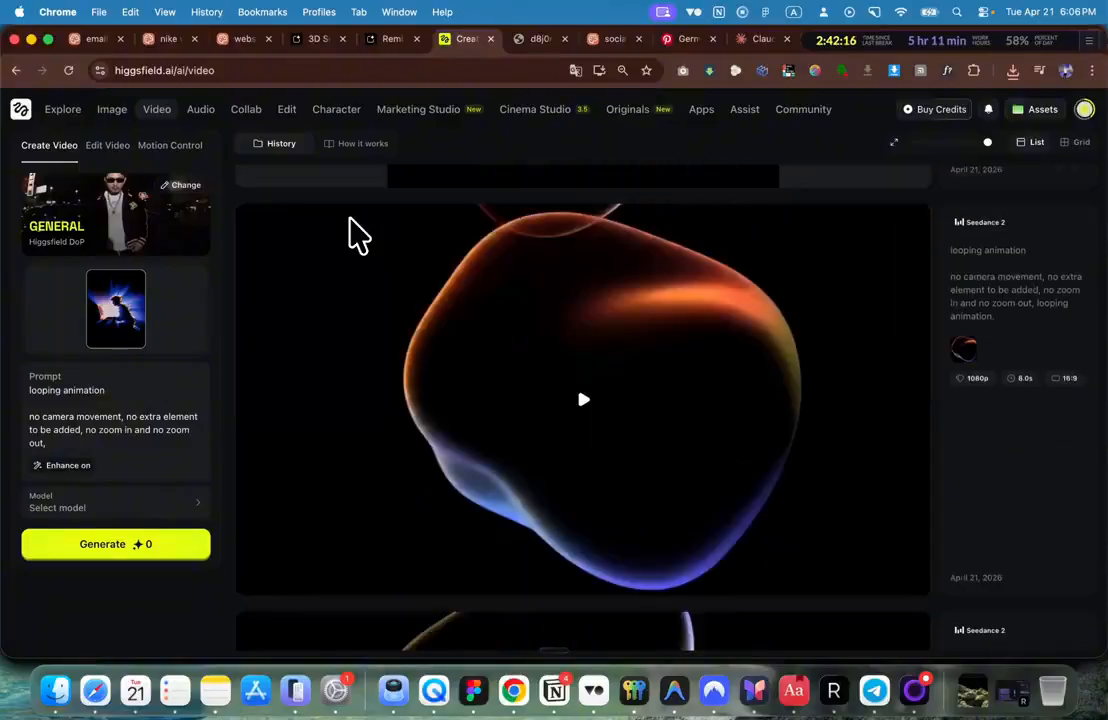
scroll(349, 218, down, 10)
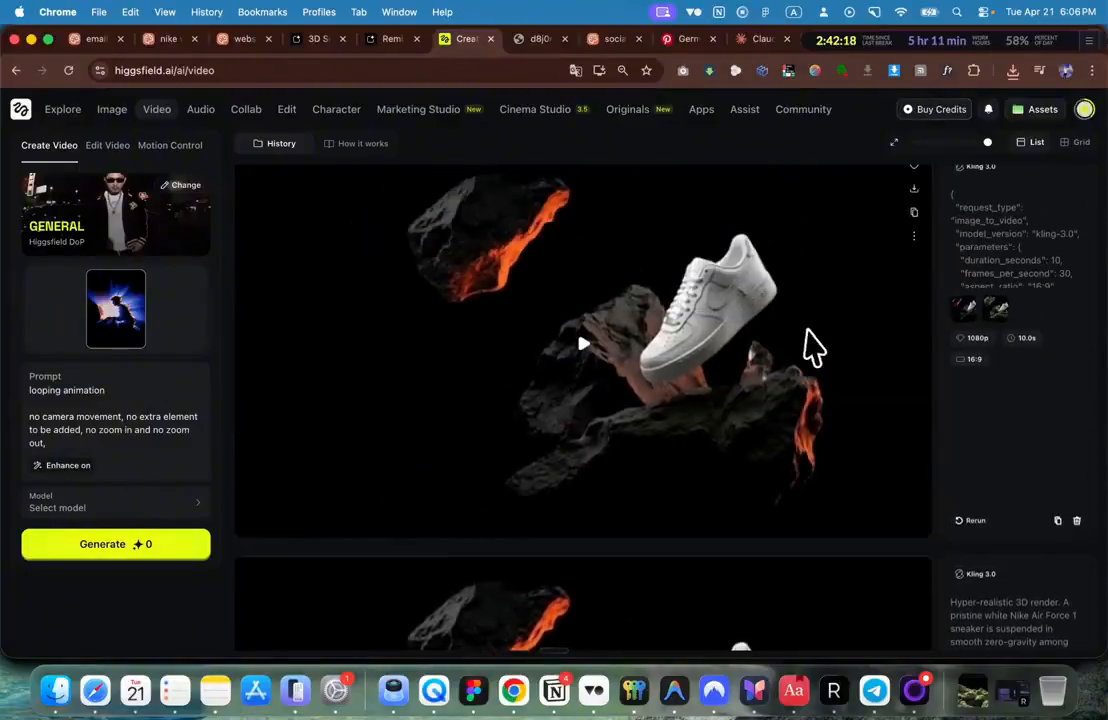
click(989, 240)
scroll(92, 403, down, 1)
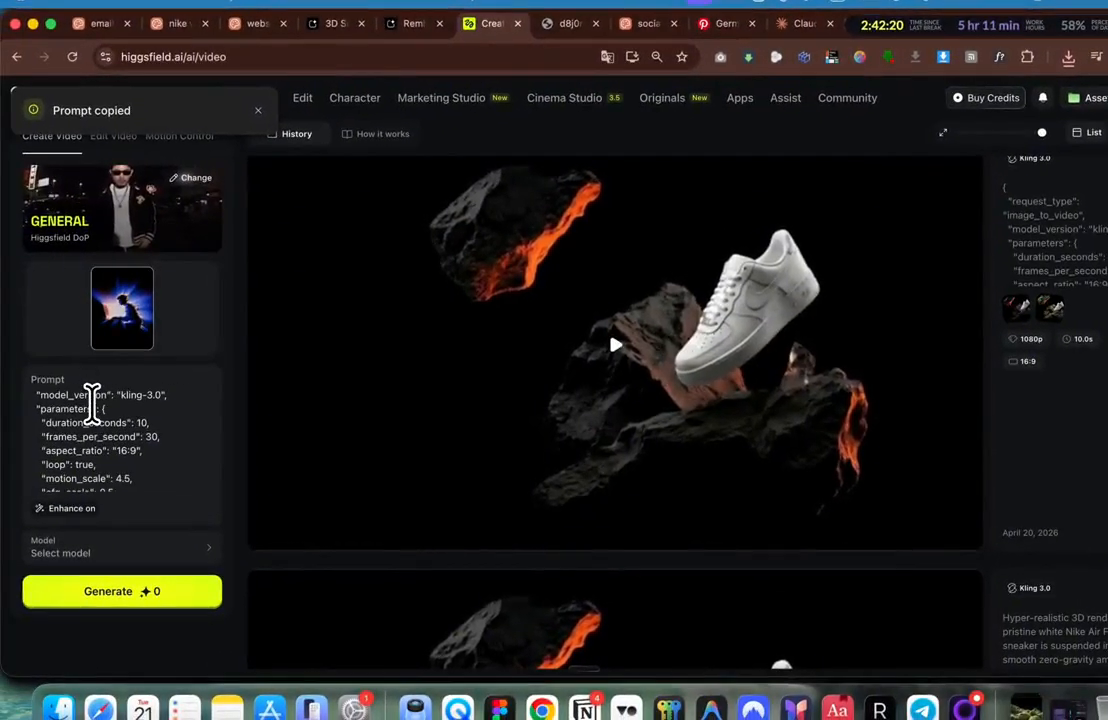
scroll(100, 420, down, 3)
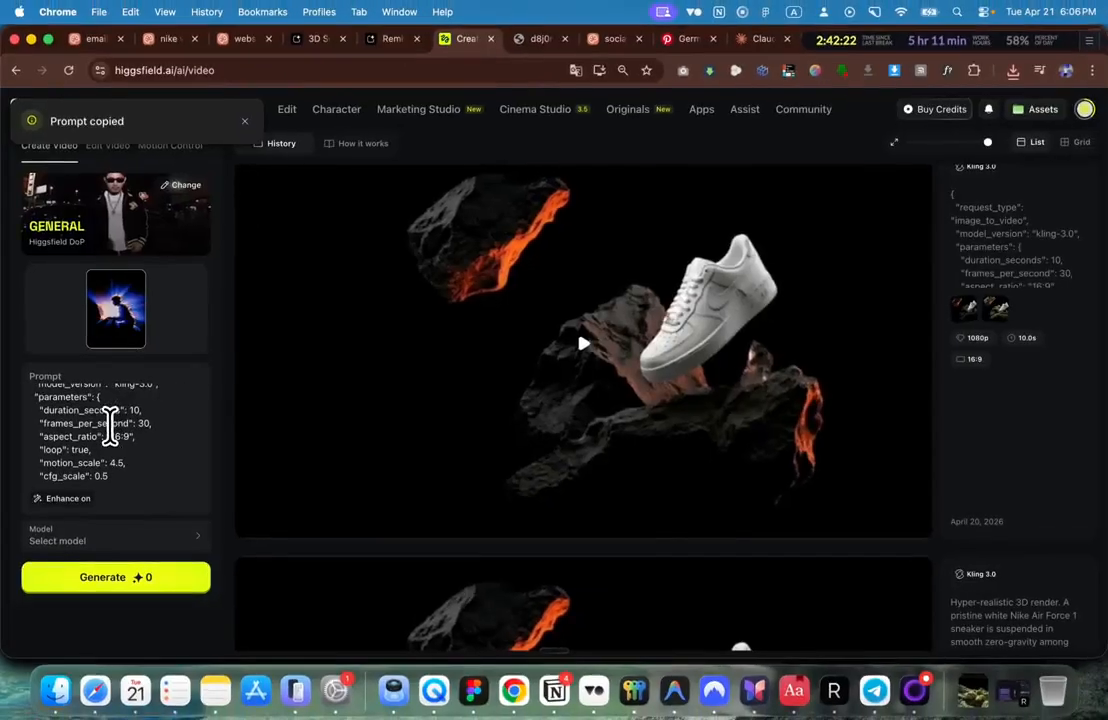
scroll(101, 437, down, 3)
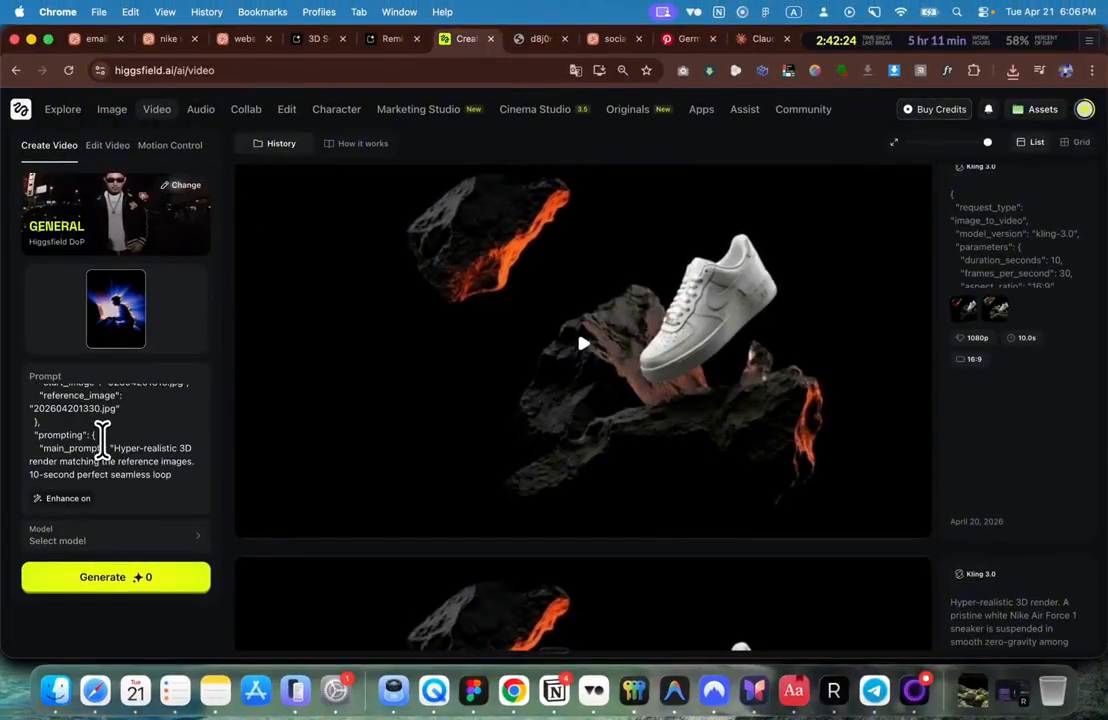
scroll(102, 440, down, 1)
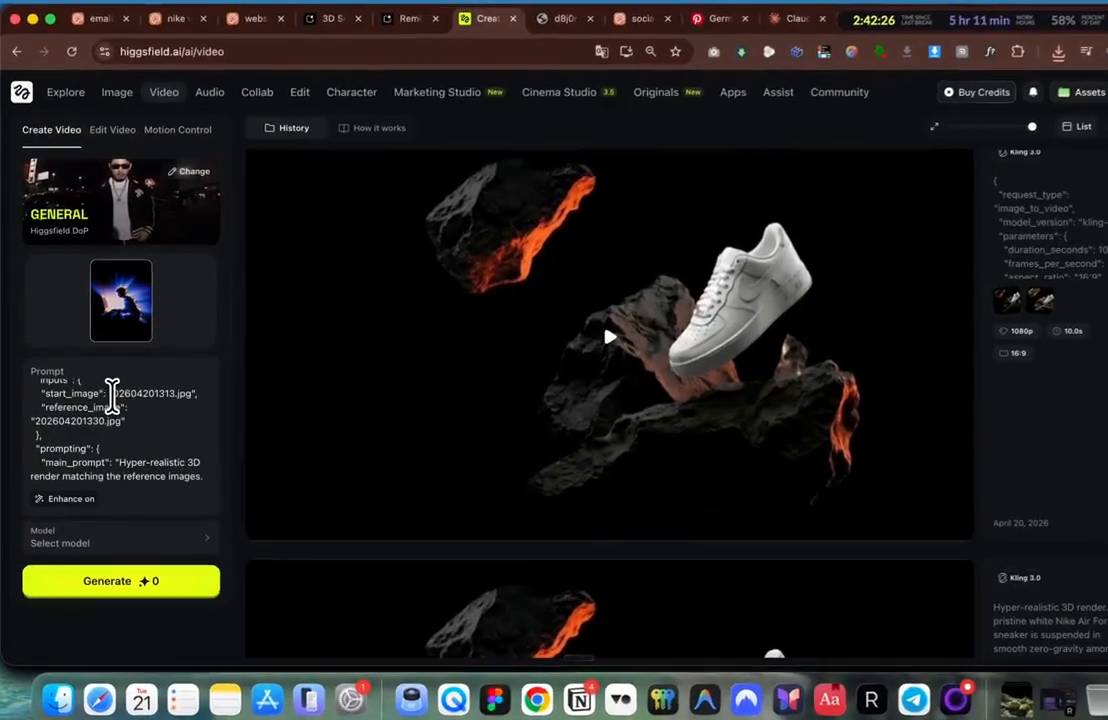
scroll(128, 438, down, 5)
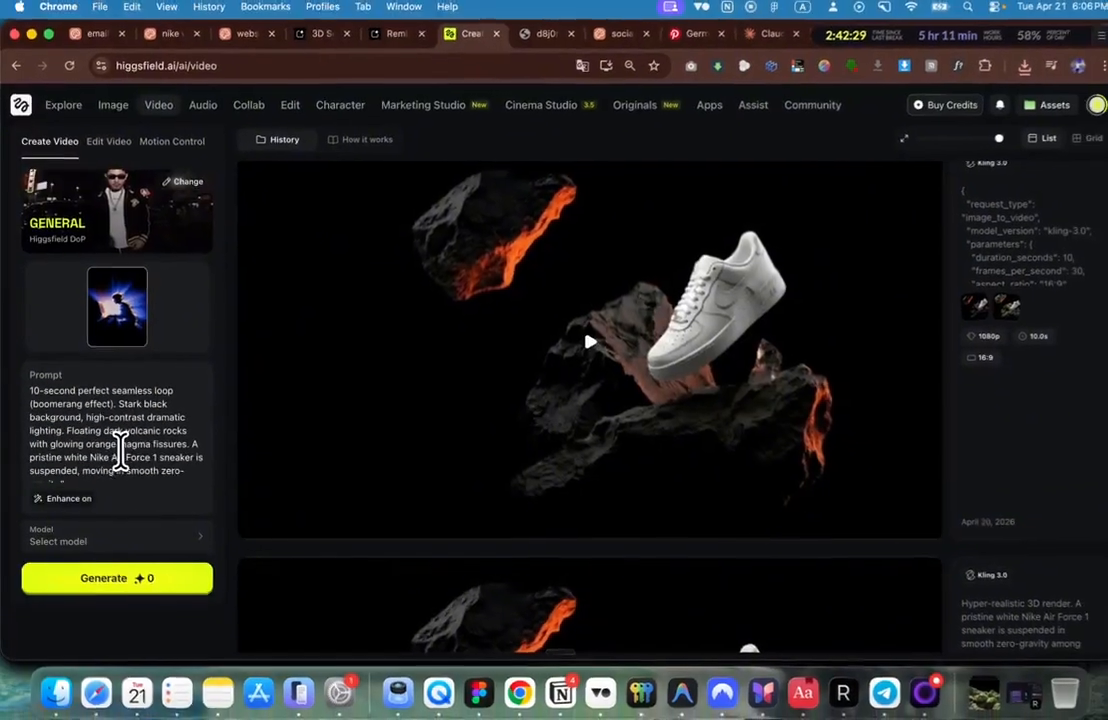
scroll(118, 452, up, 2)
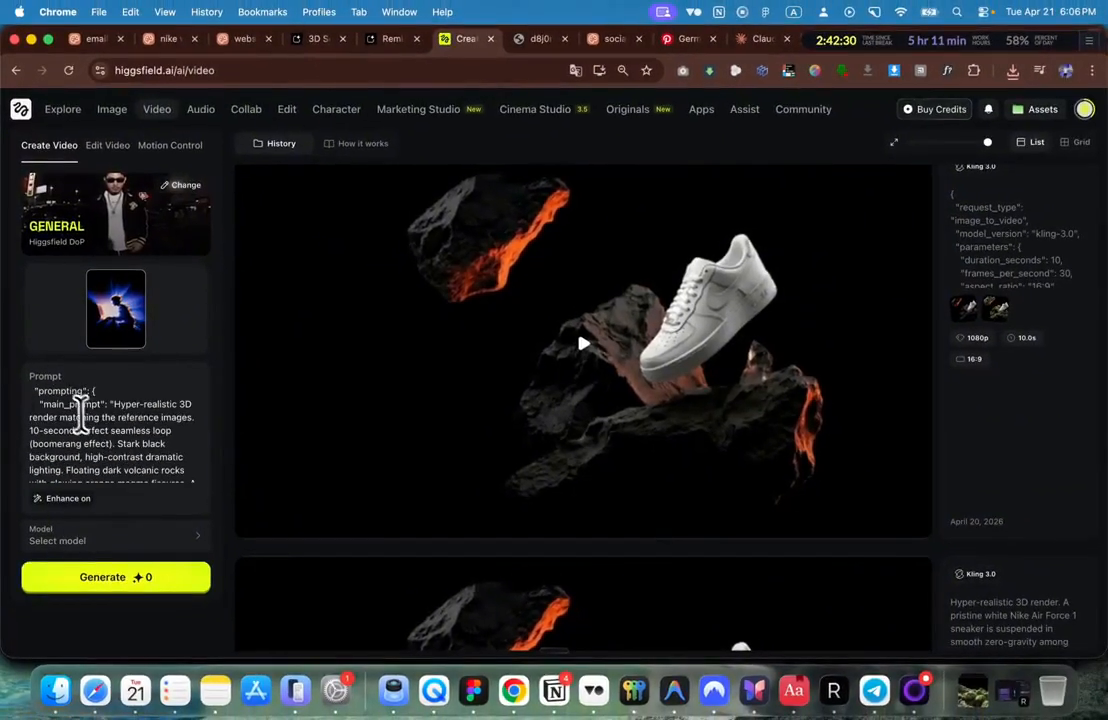
scroll(80, 418, down, 1)
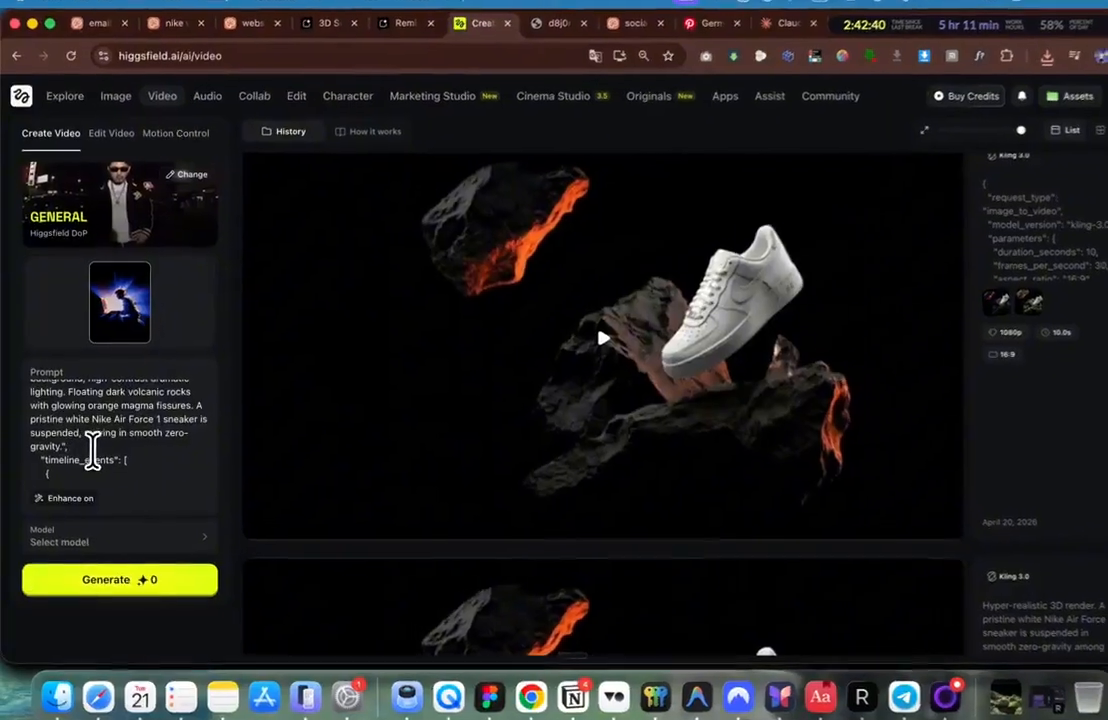
Step: Review the end of the JSON prompt, including the timeframe block, and select all its text
drag(84, 448, 80, 436)
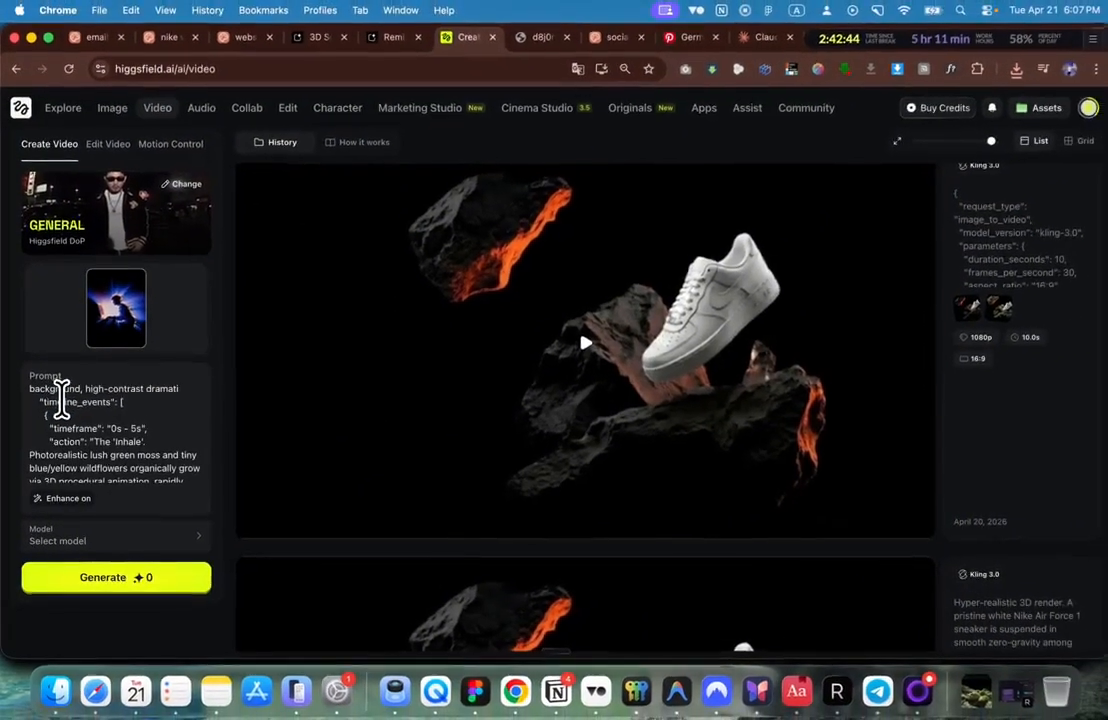
scroll(63, 410, up, 3)
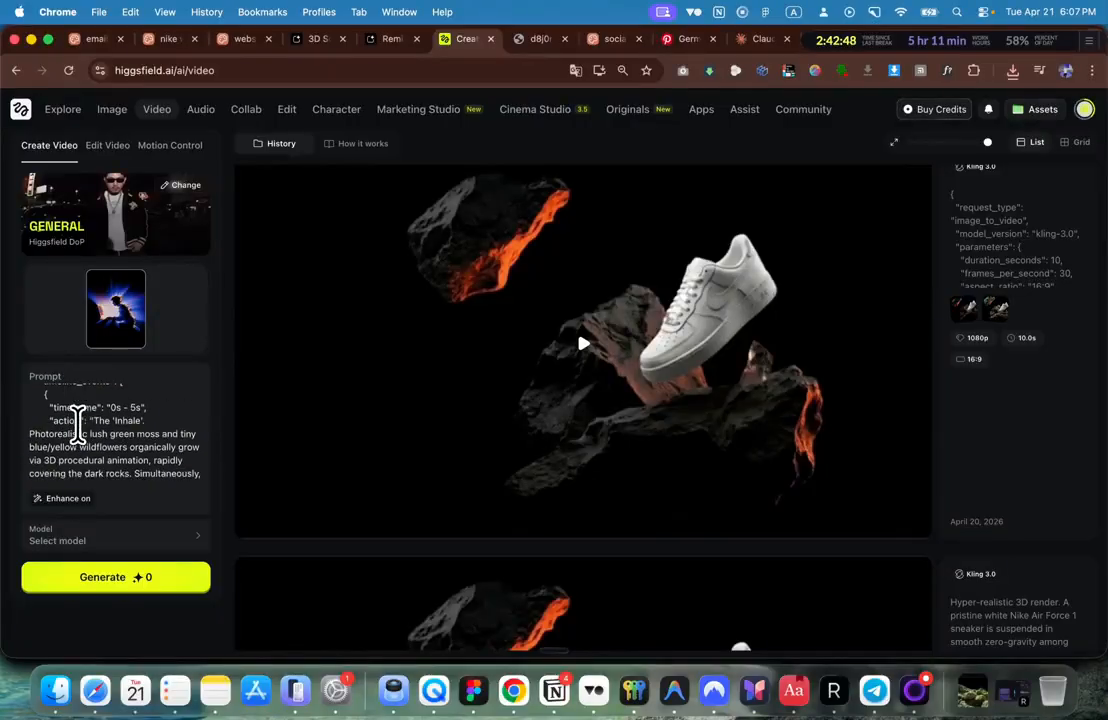
scroll(78, 425, down, 1)
drag(46, 393, 124, 510)
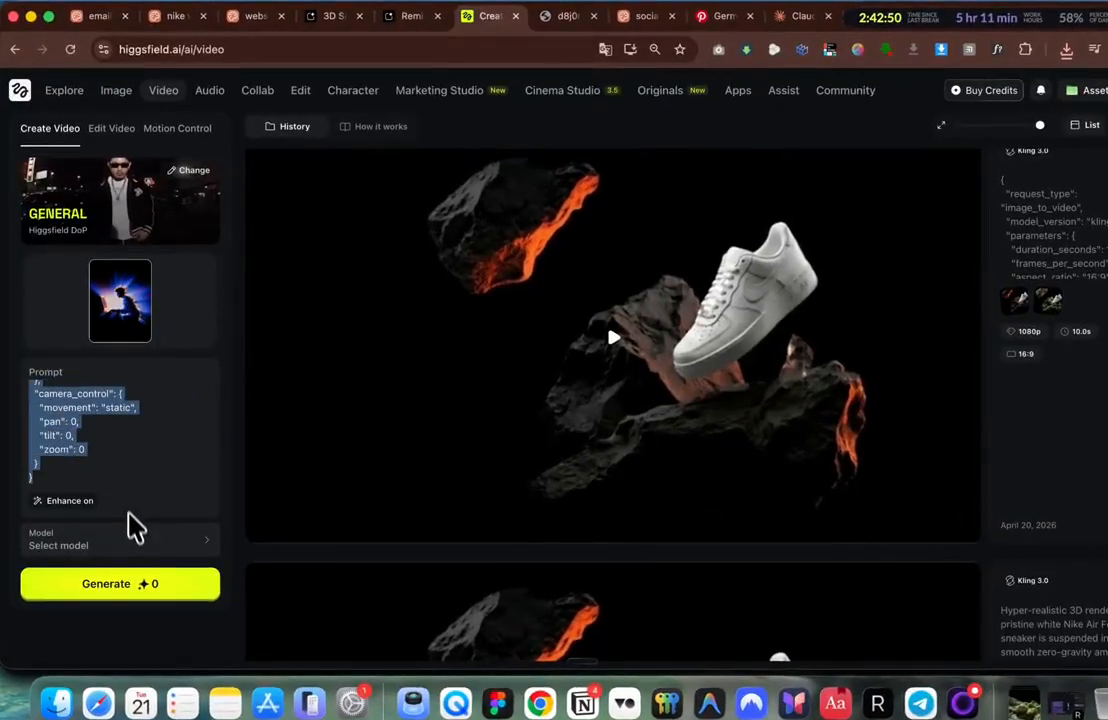
drag(137, 378, 115, 490)
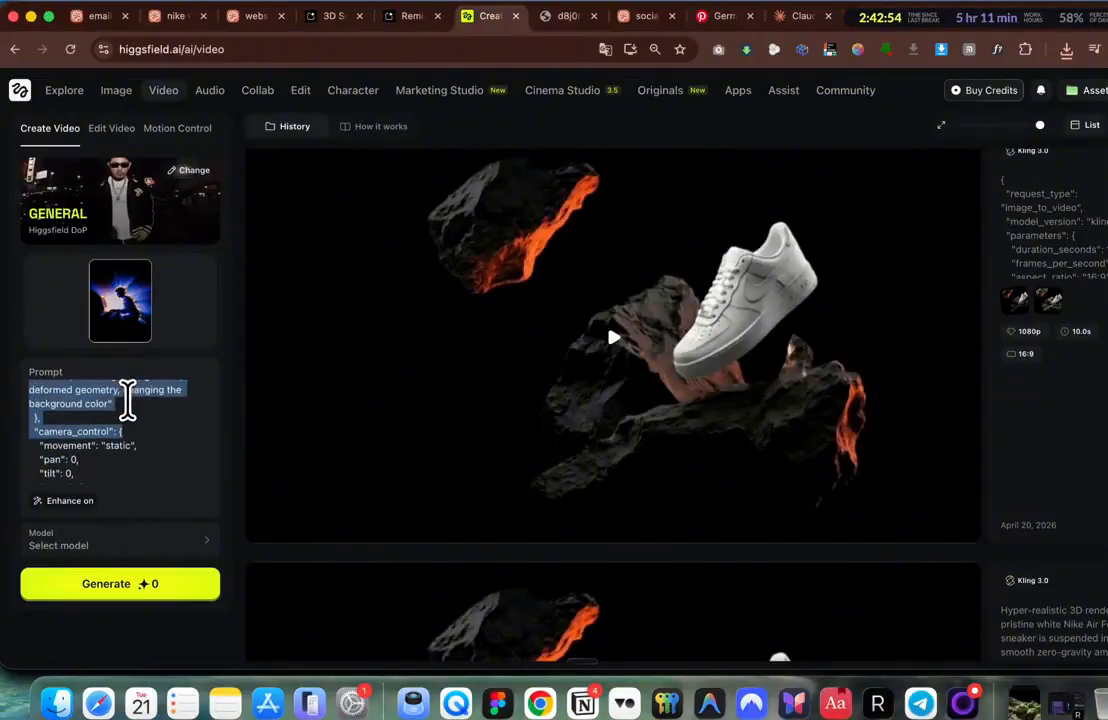
drag(87, 425, 40, 432)
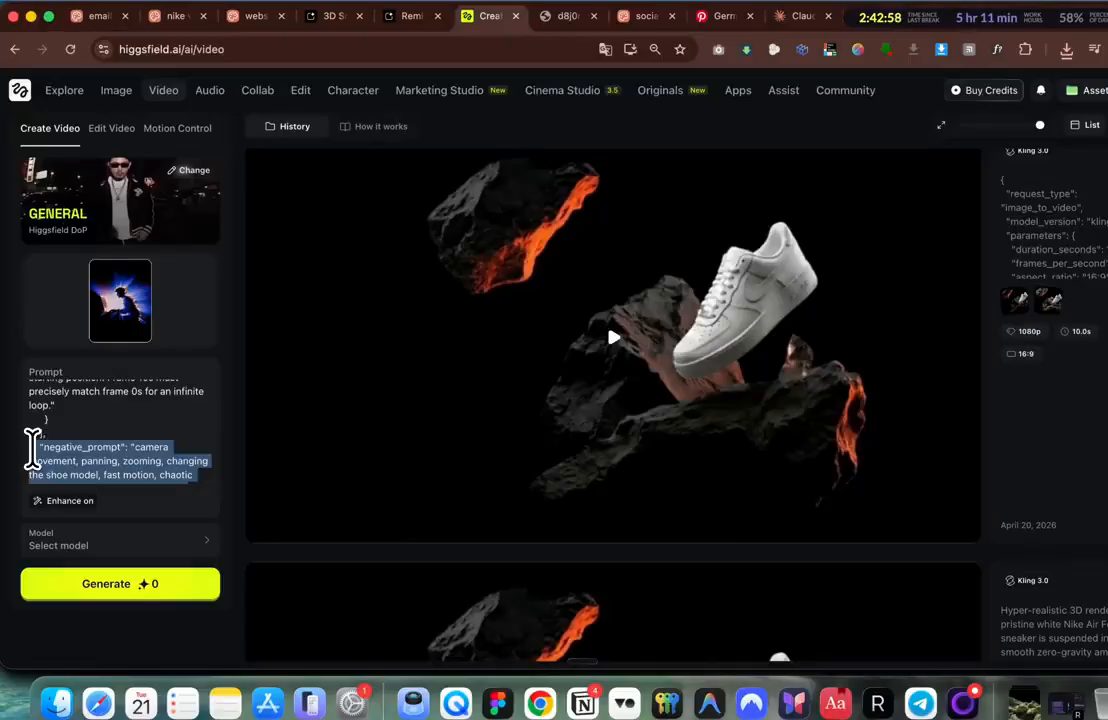
scroll(129, 466, down, 1)
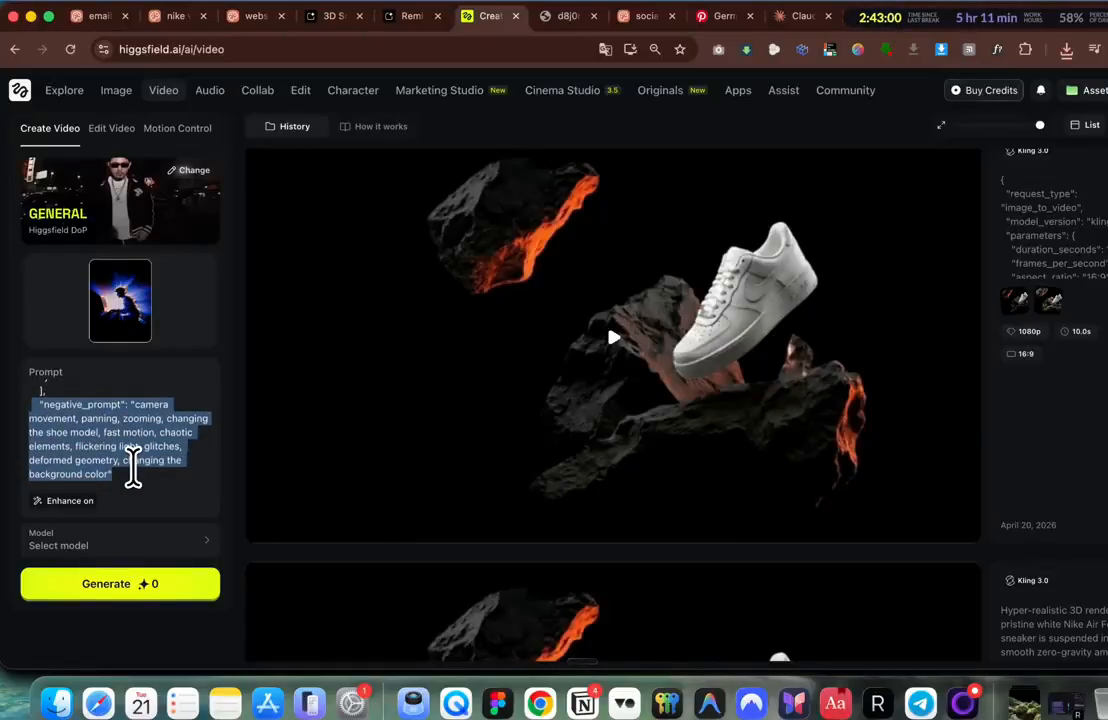
scroll(133, 464, up, 5)
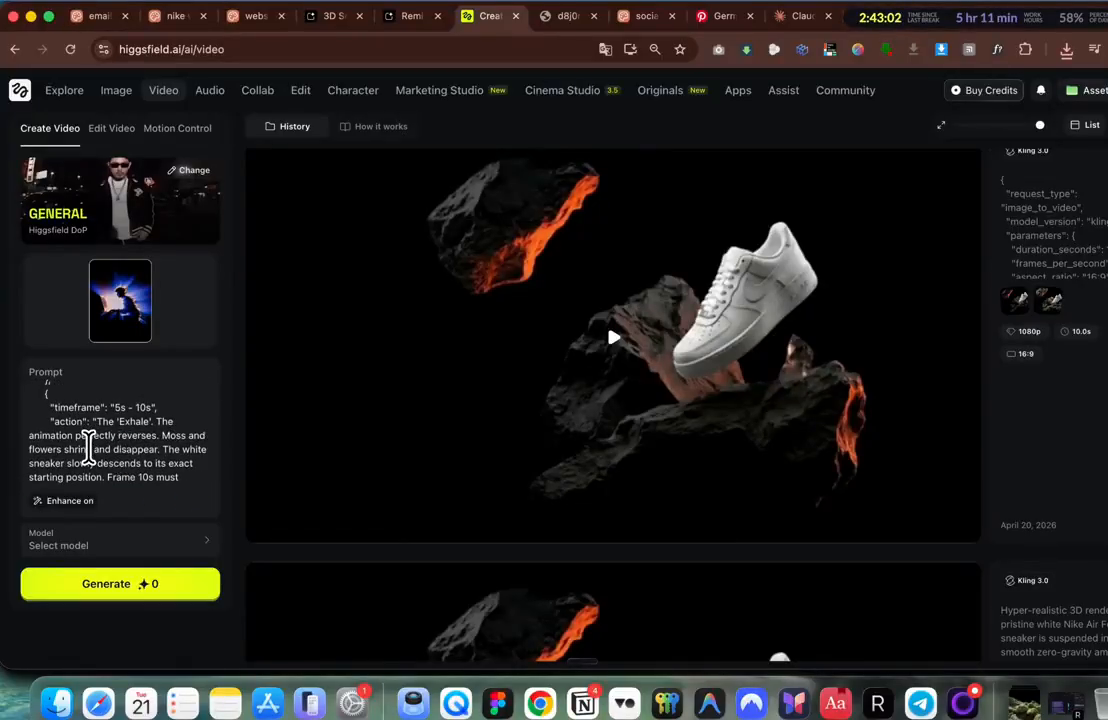
key(super+a)
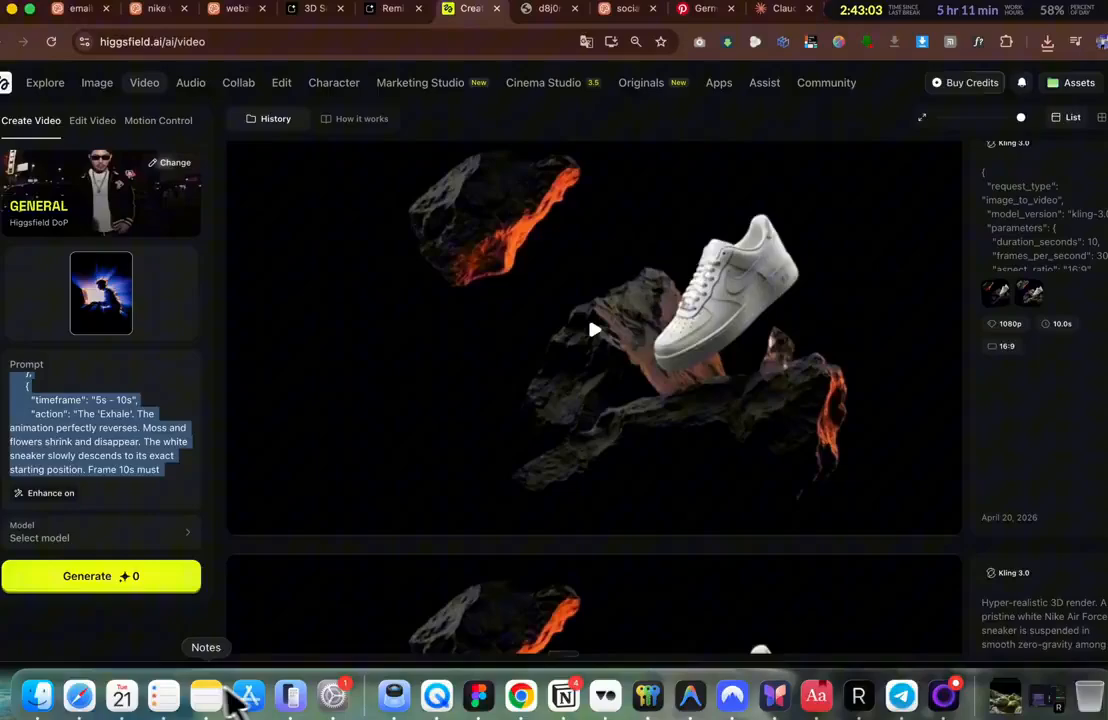
Step: Paste the Kling JSON prompt over the recreation prompt note and widen the Notes window
click(225, 703)
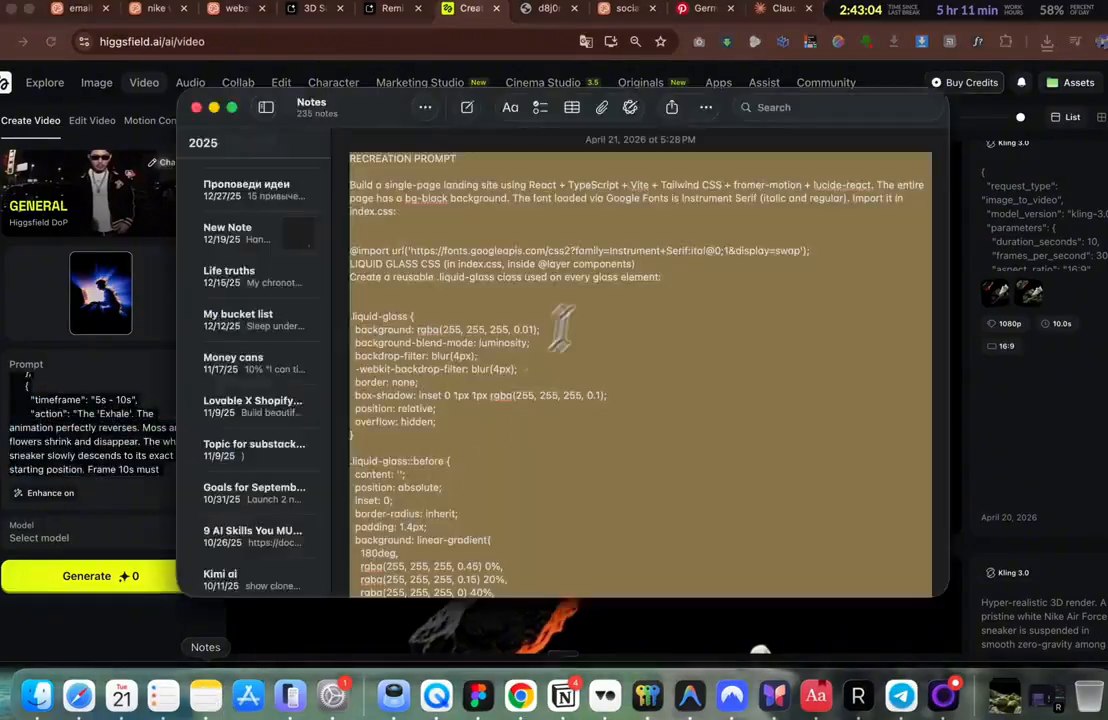
key(super+v)
scroll(587, 303, down, 2)
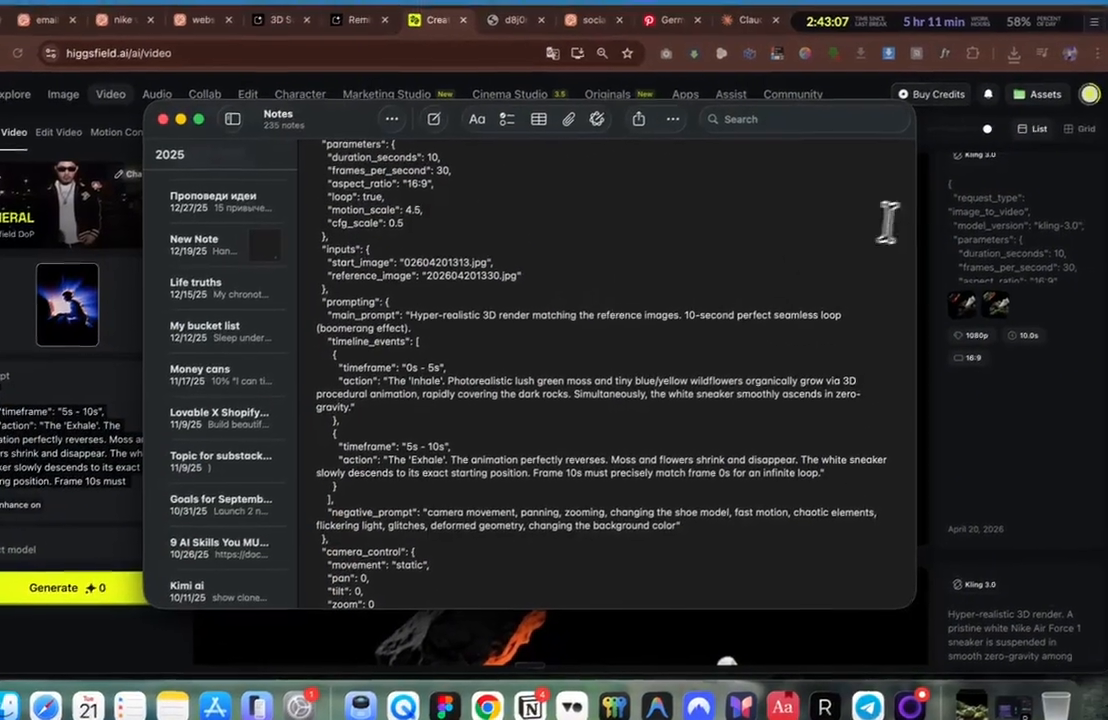
drag(948, 189, 1105, 199)
scroll(965, 272, down, 2)
scroll(955, 279, up, 4)
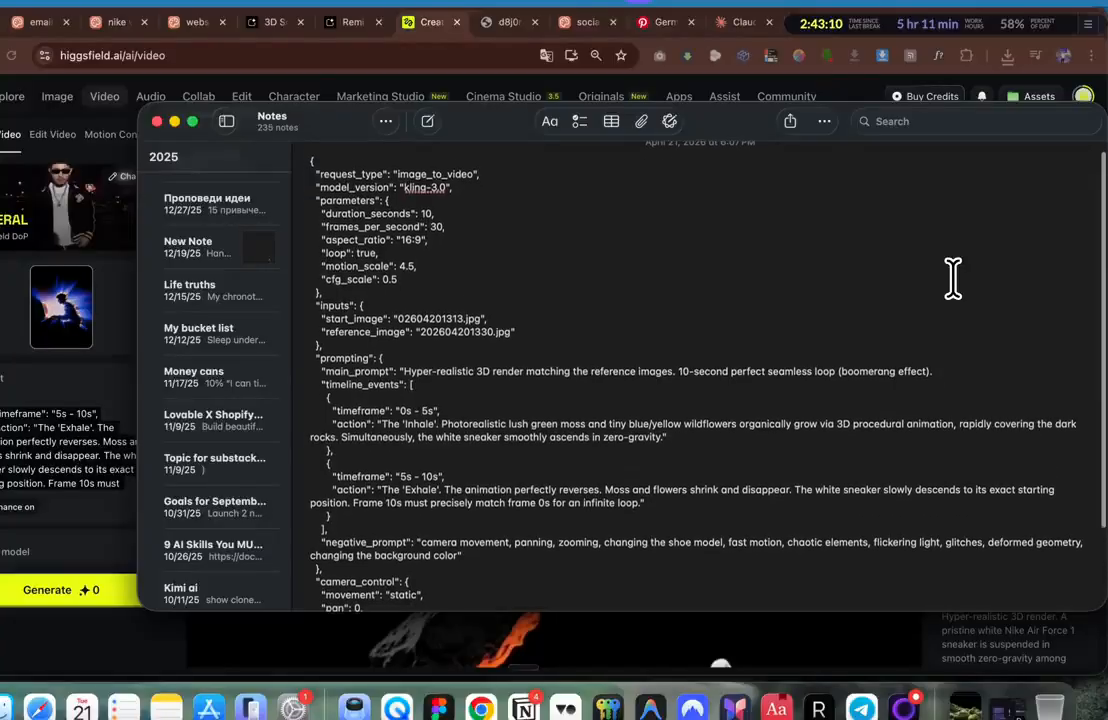
Step: Undo the accidental checklist formatting in the note, then go back to Higgsfield
right_click(952, 277)
click(815, 238)
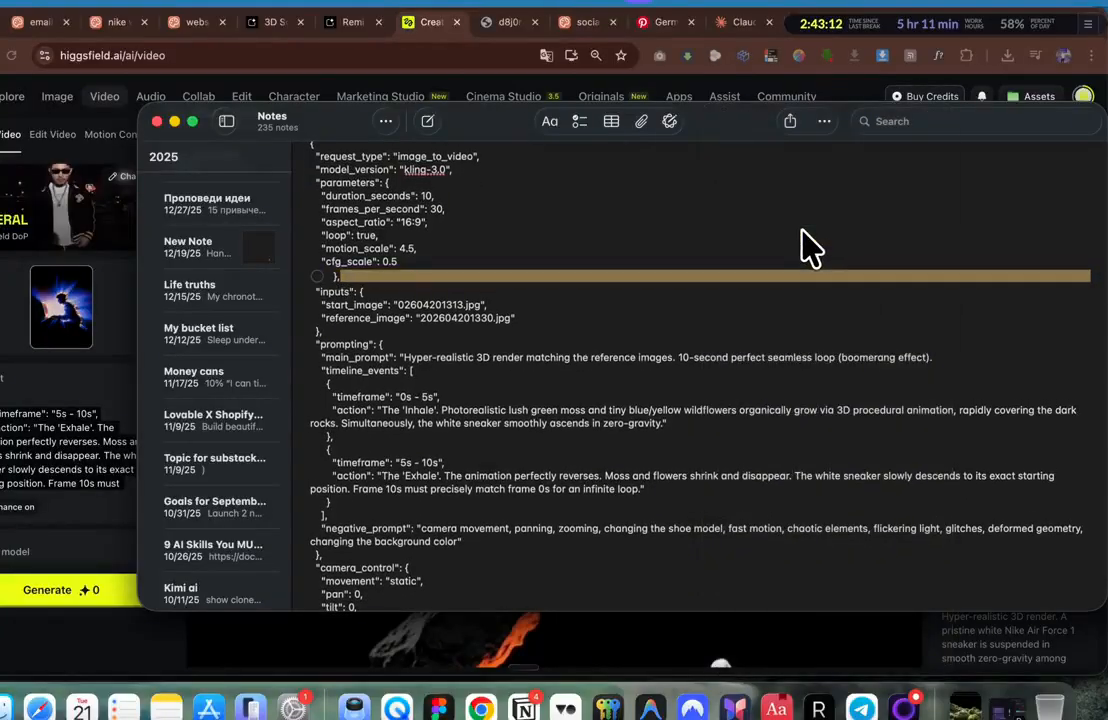
key(super+z)
click(802, 232)
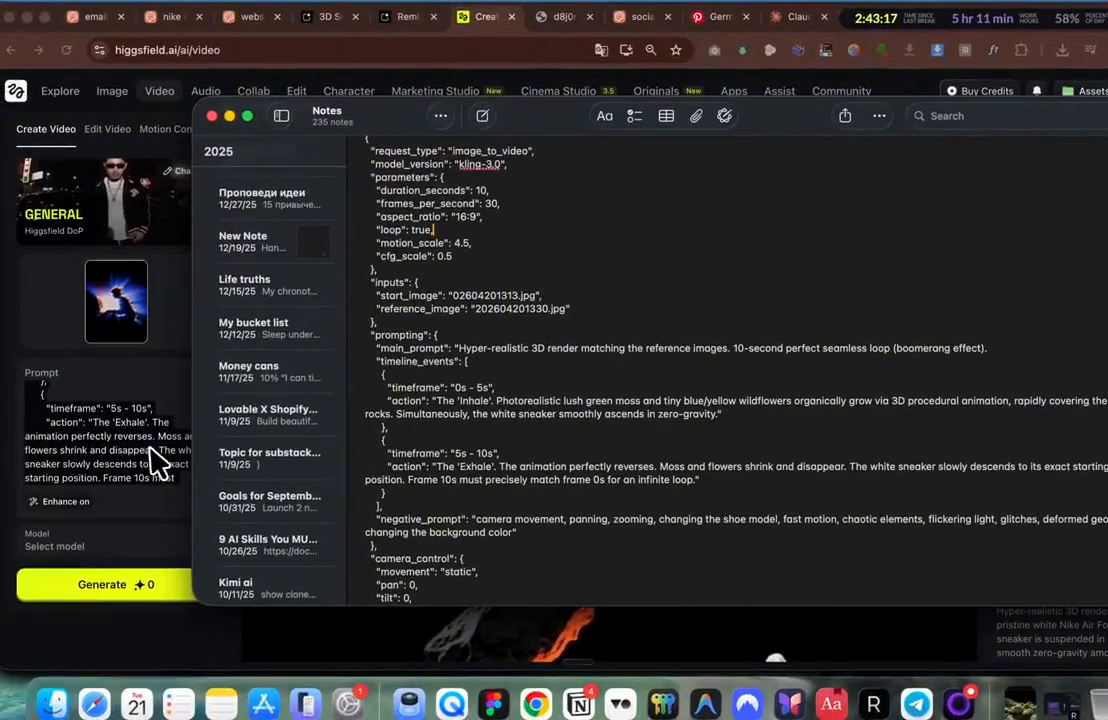
click(101, 461)
scroll(103, 461, down, 2)
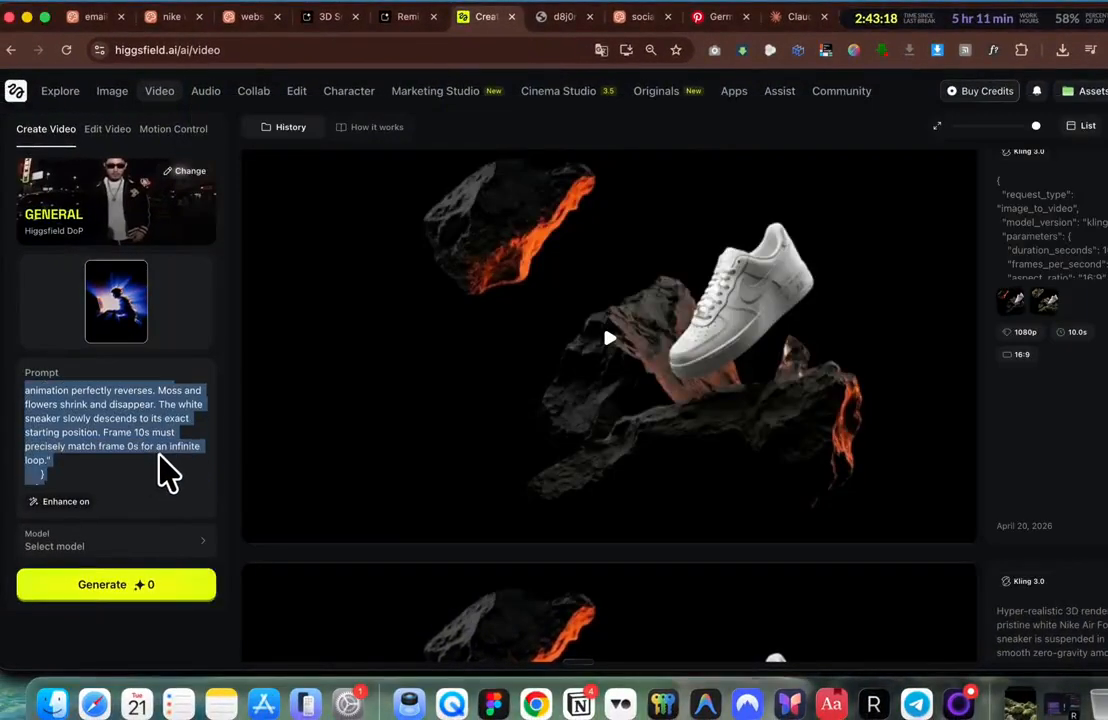
Step: Switch the video model to Kling 3.0
scroll(166, 472, down, 5)
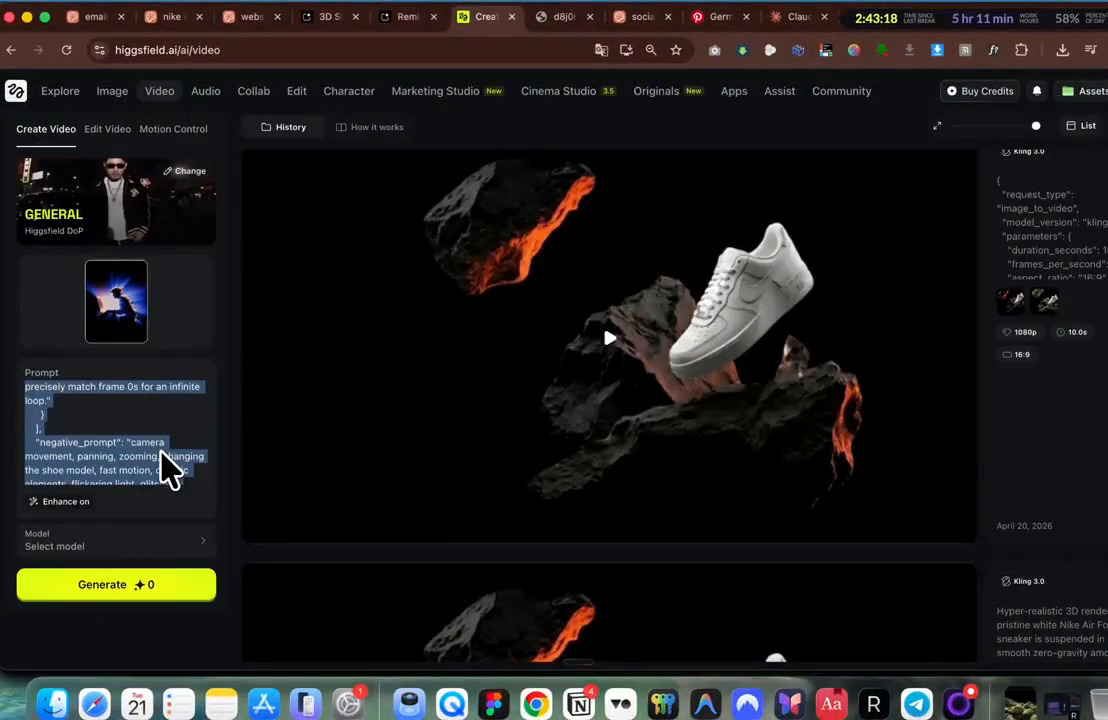
key(super+Tab)
click(103, 545)
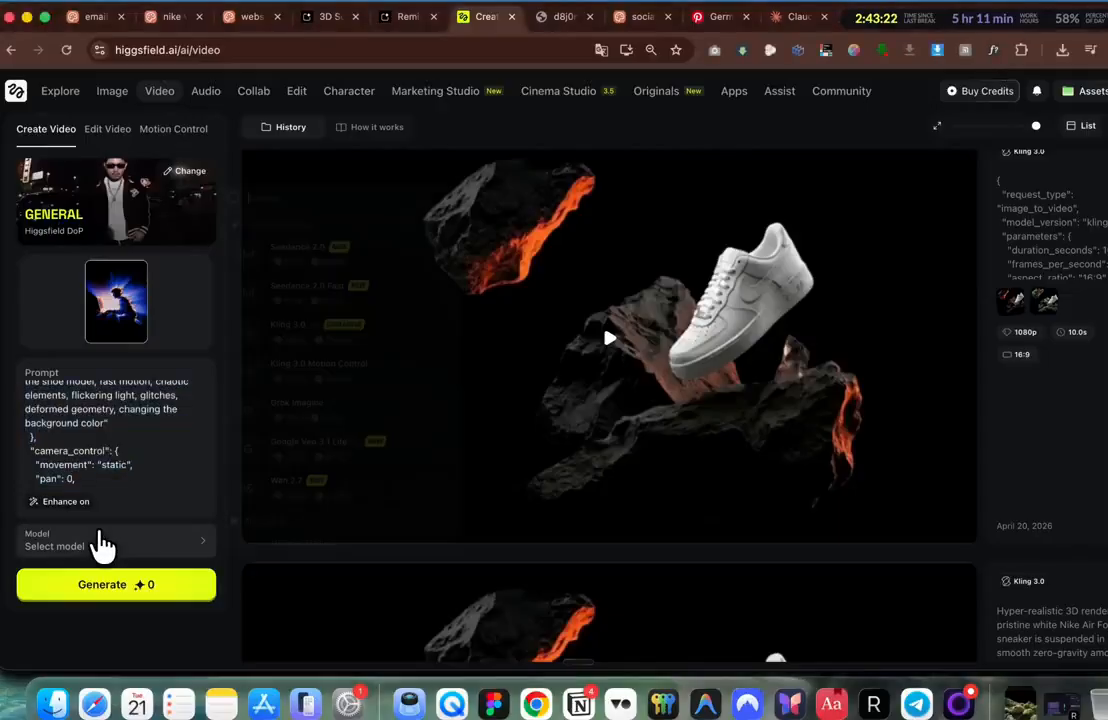
click(116, 543)
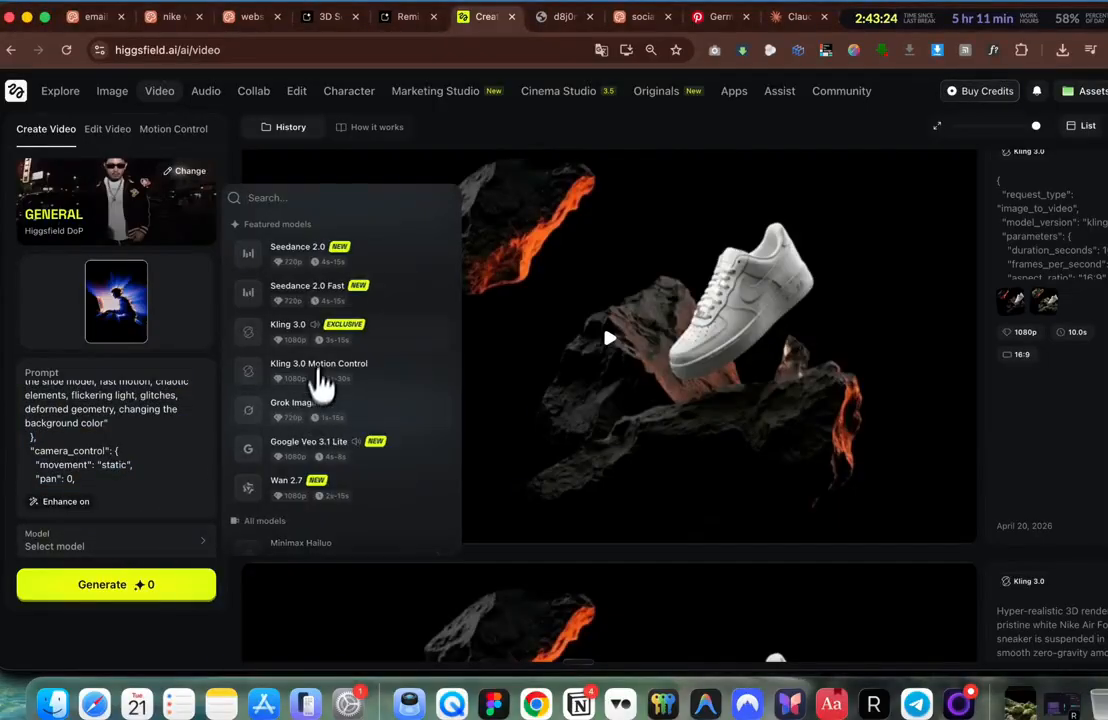
click(326, 341)
Step: Replace the start frame and set the end frame using the newest downloaded rock images
scroll(138, 519, down, 3)
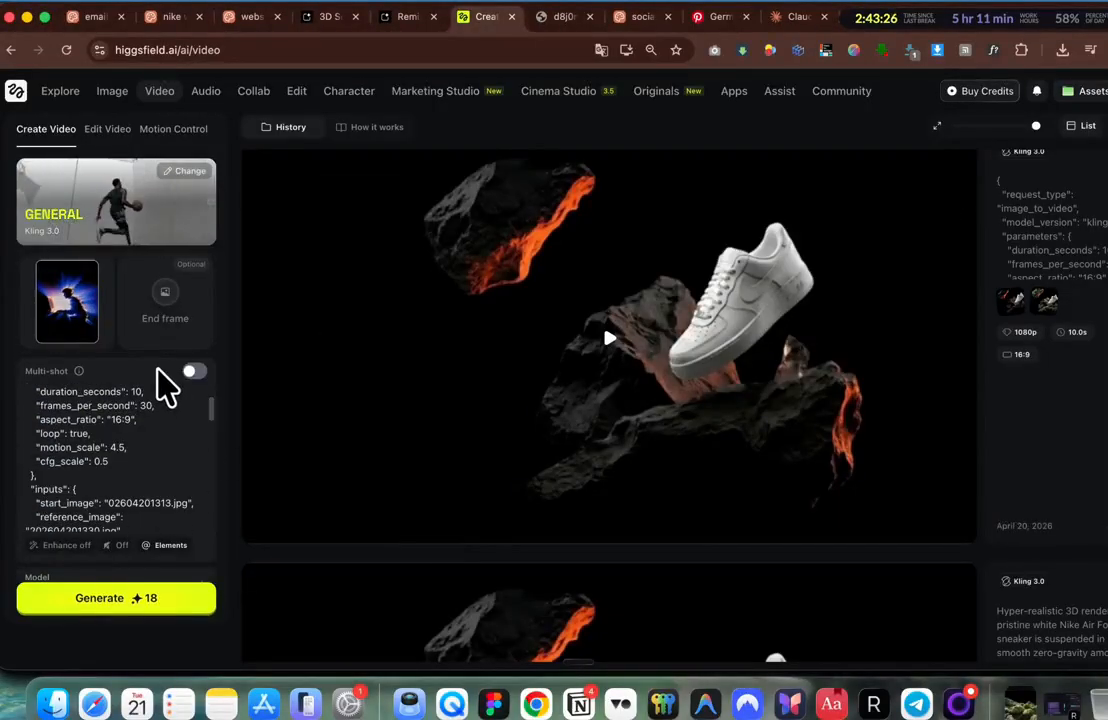
click(96, 266)
click(1062, 50)
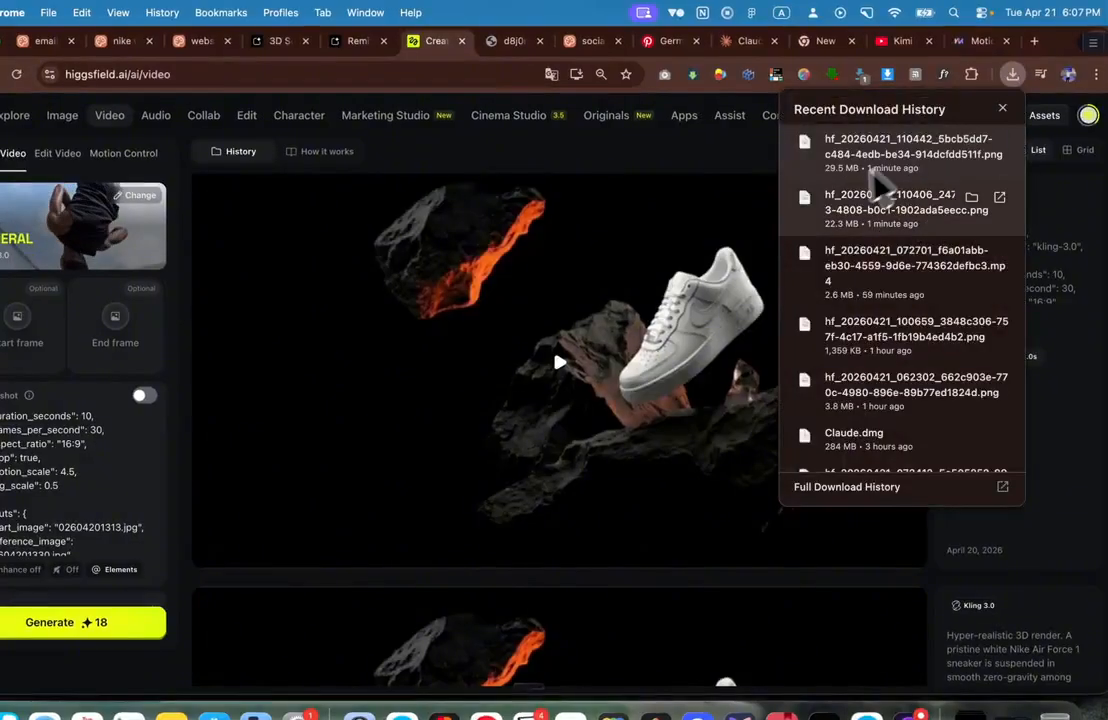
click(684, 340)
mouse_move(996, 325)
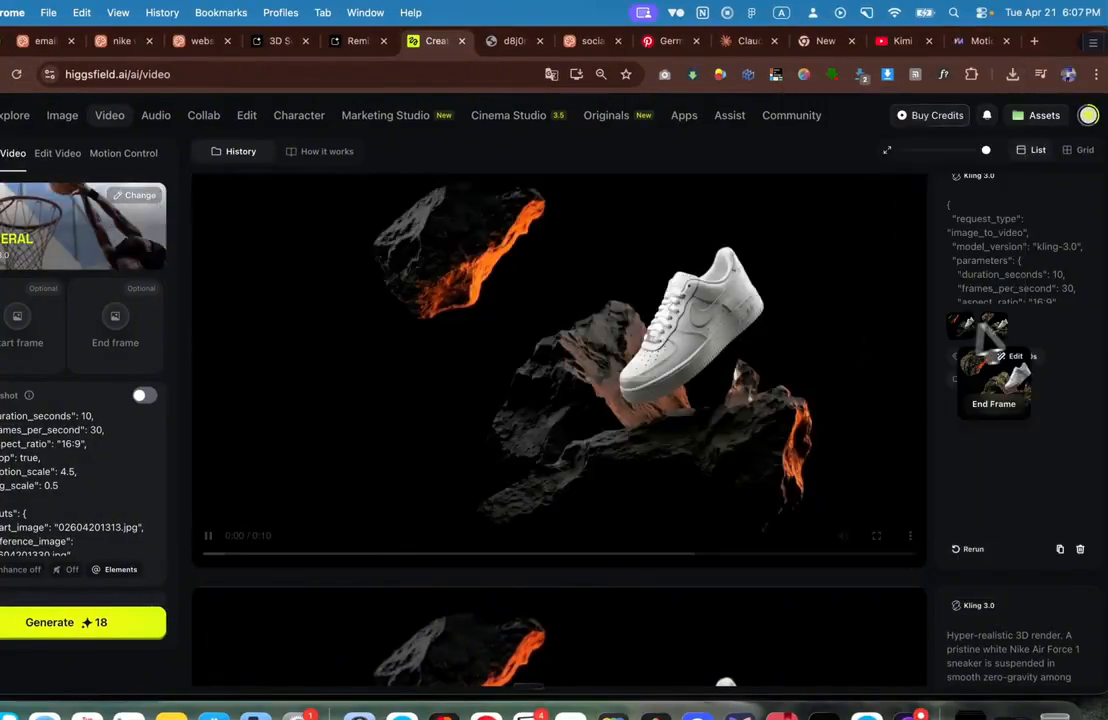
click(1014, 76)
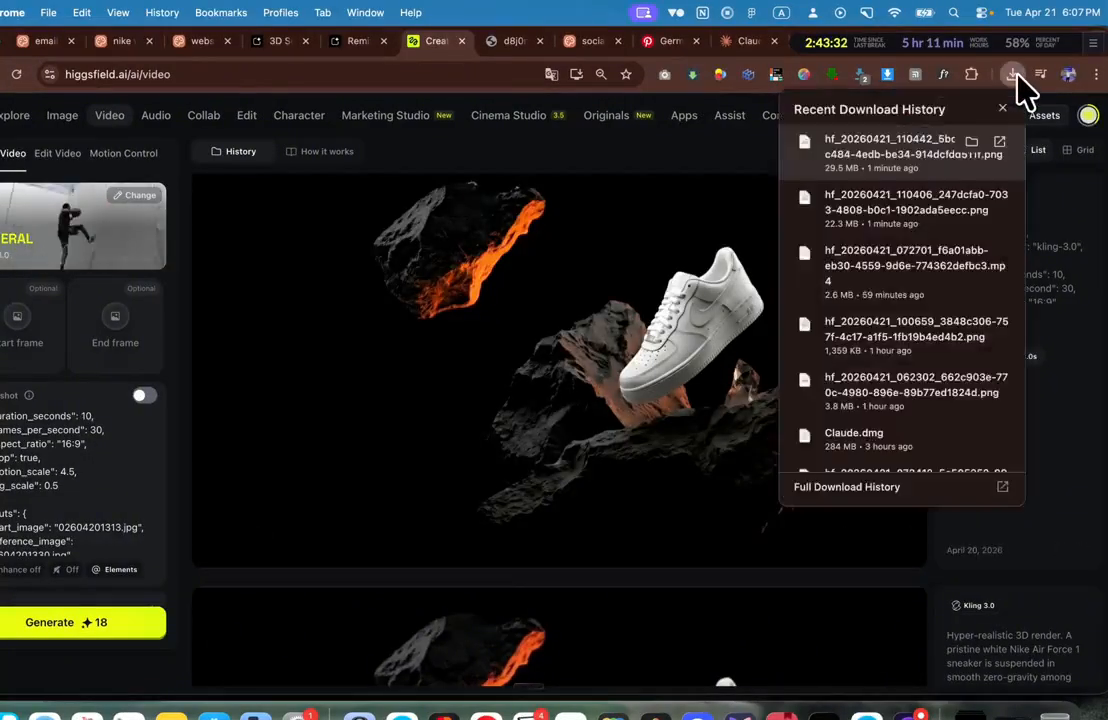
drag(910, 212, 25, 330)
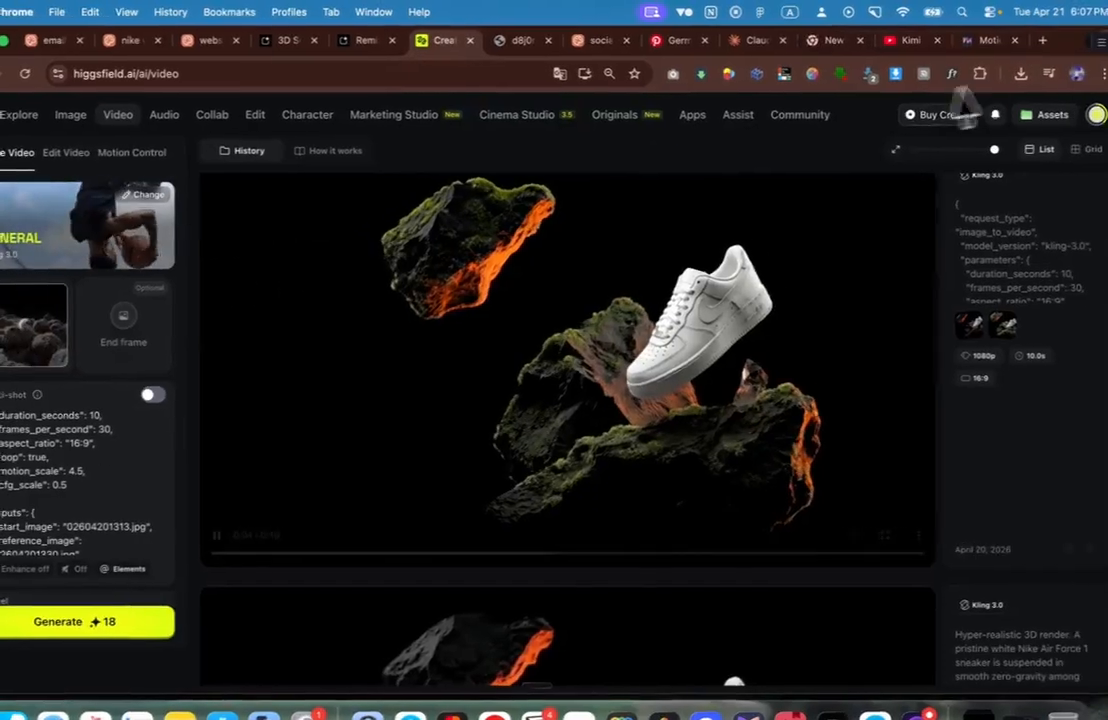
click(1019, 77)
drag(917, 152, 116, 329)
Step: Set the video duration to 8s
scroll(150, 560, down, 2)
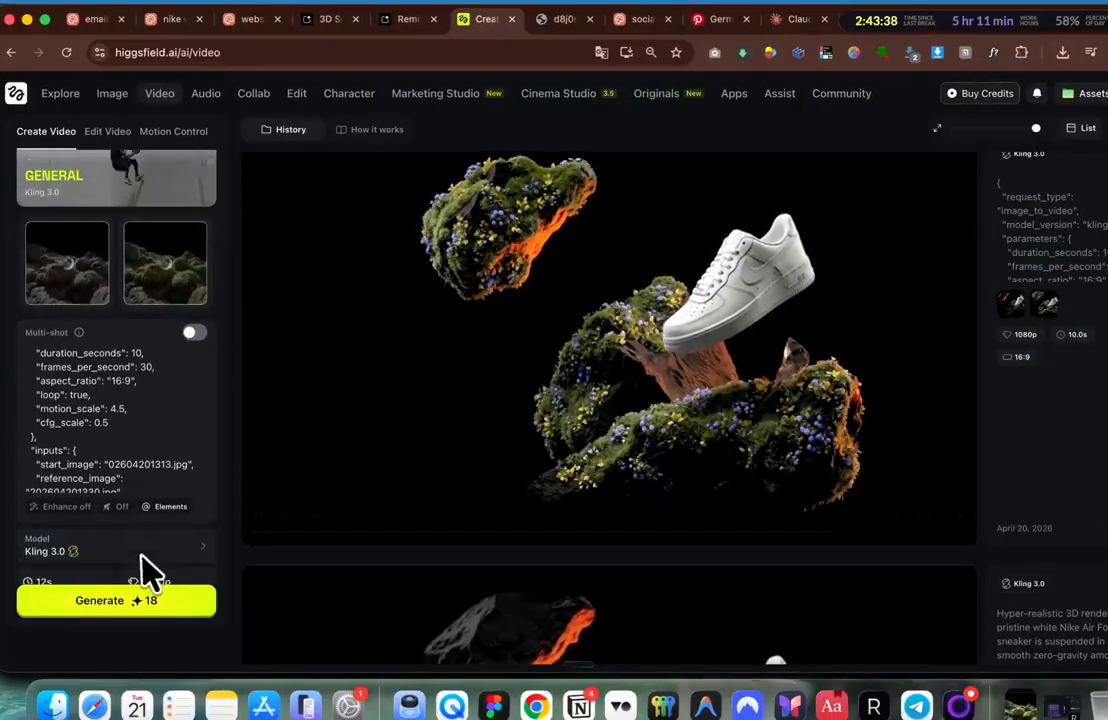
scroll(145, 570, down, 1)
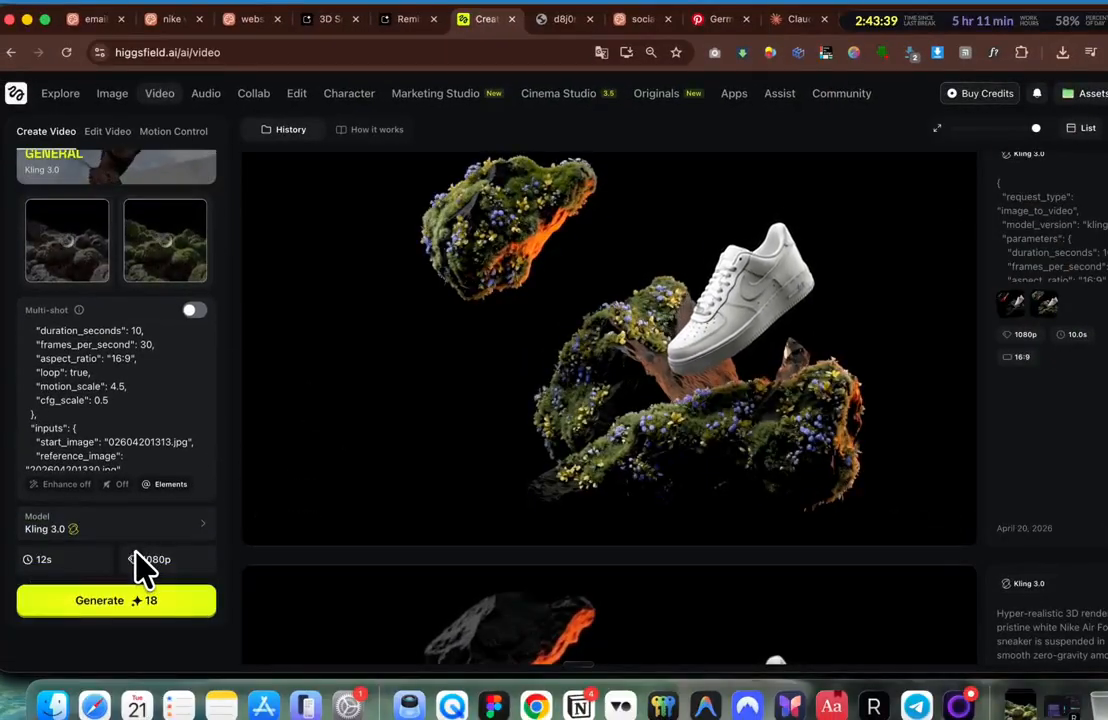
click(62, 558)
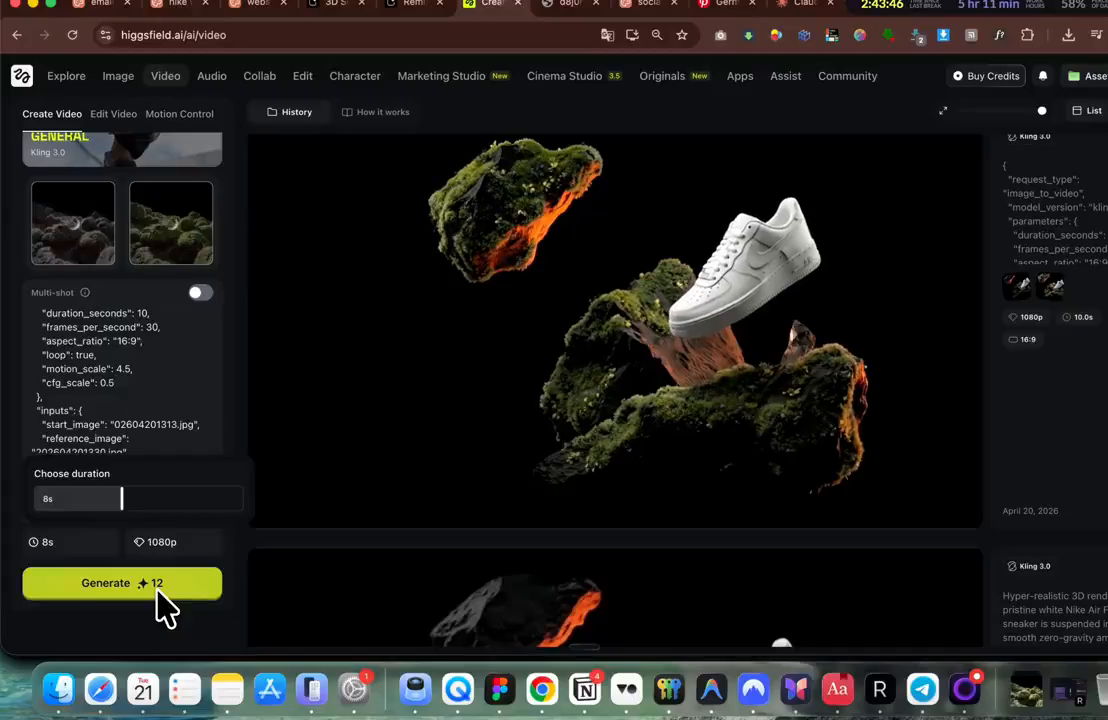
click(164, 441)
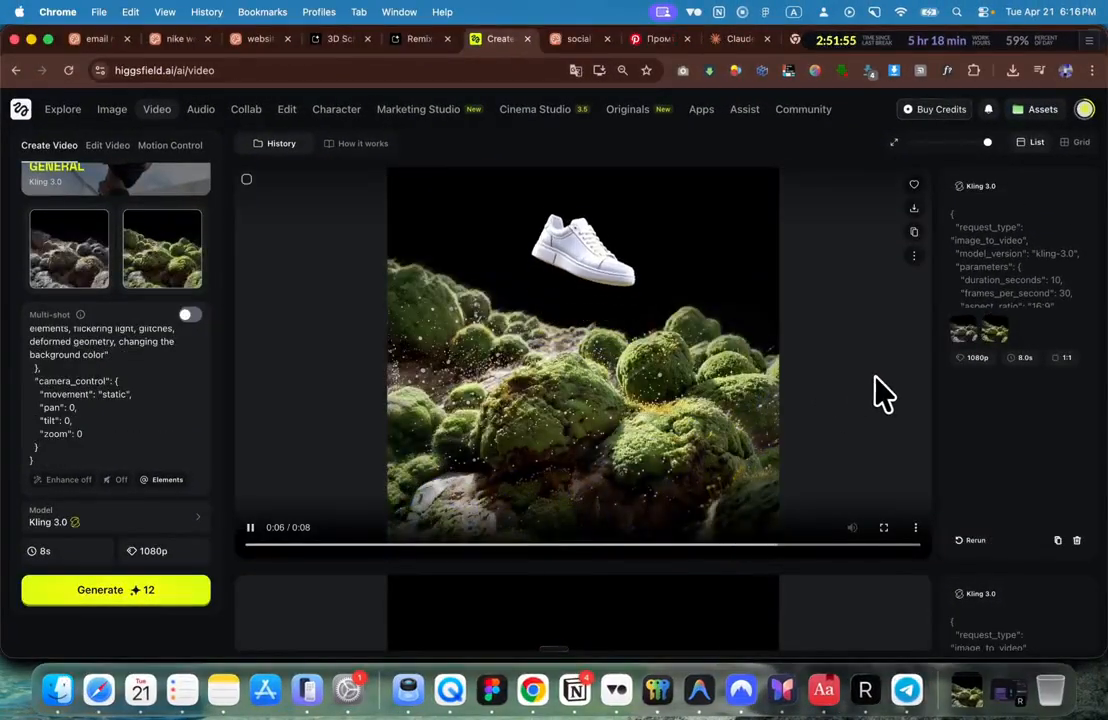
Step: Download the moss-covered rocks video from Higgsfield
scroll(100, 380, up, 3)
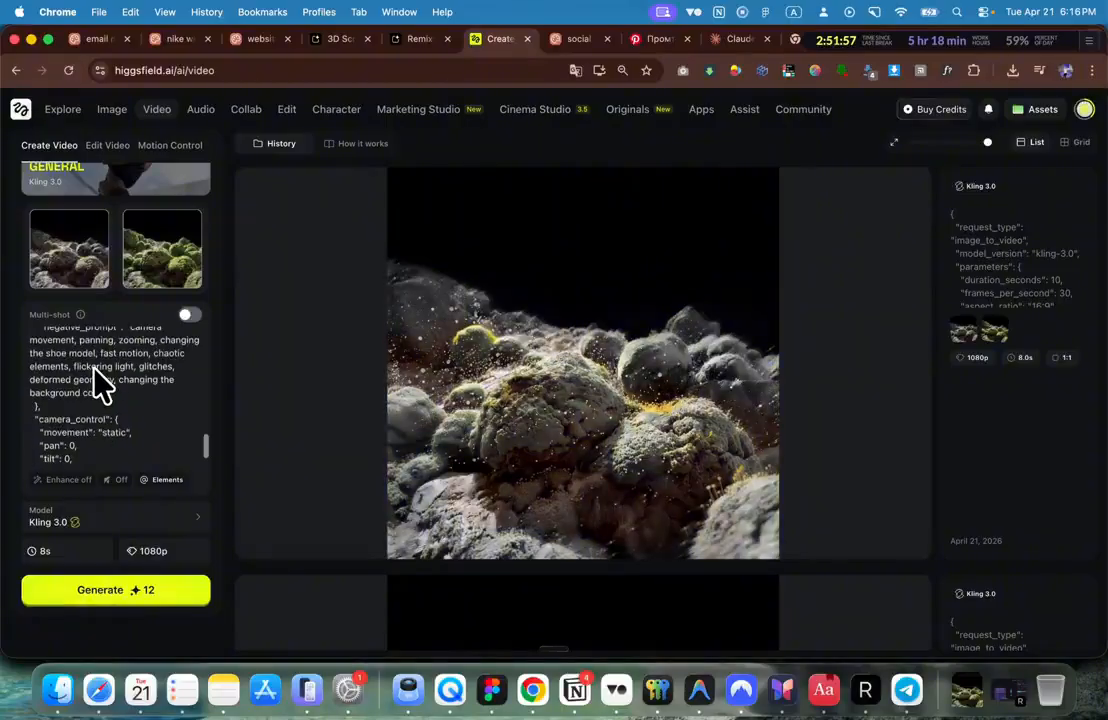
mouse_move(564, 272)
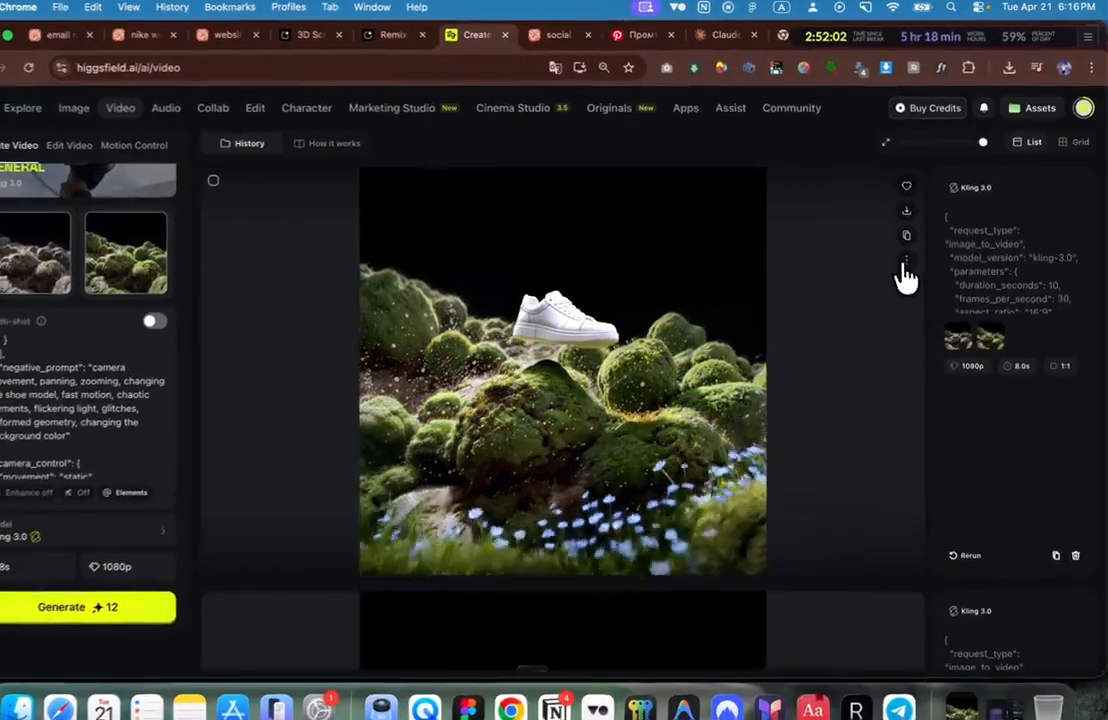
click(914, 256)
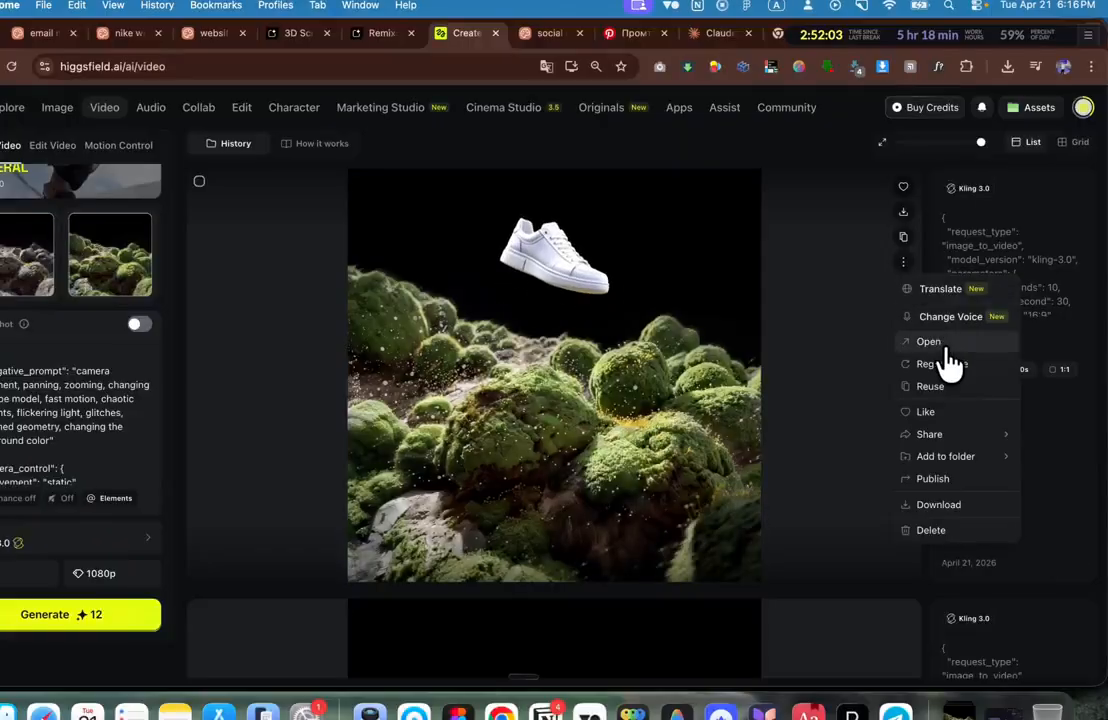
click(940, 508)
Step: Open the moss video by itself in a new tab and select its direct URL
click(1030, 43)
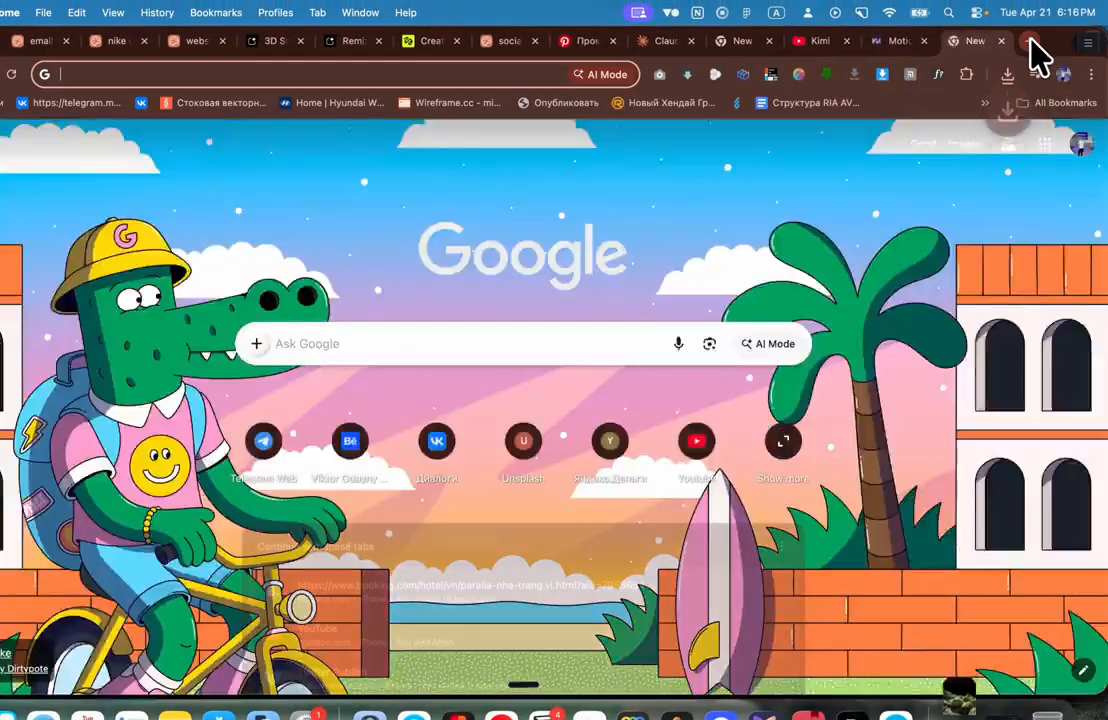
text(cl)
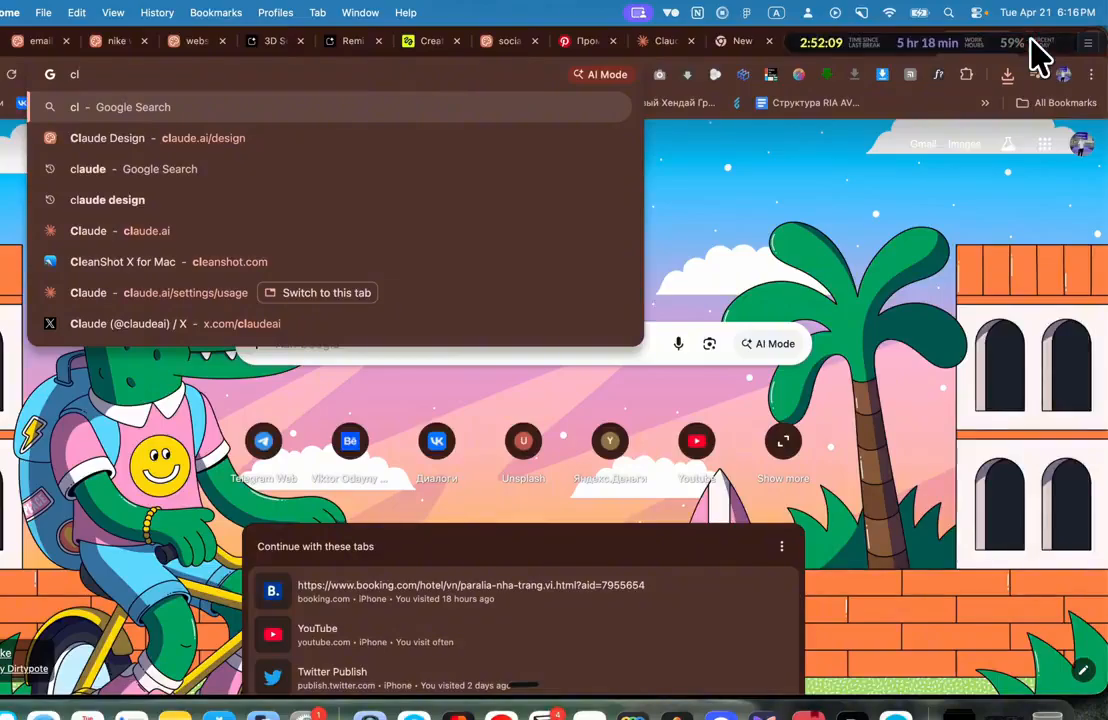
key(BackSpace)
key(BackSpace)
text(mux,)
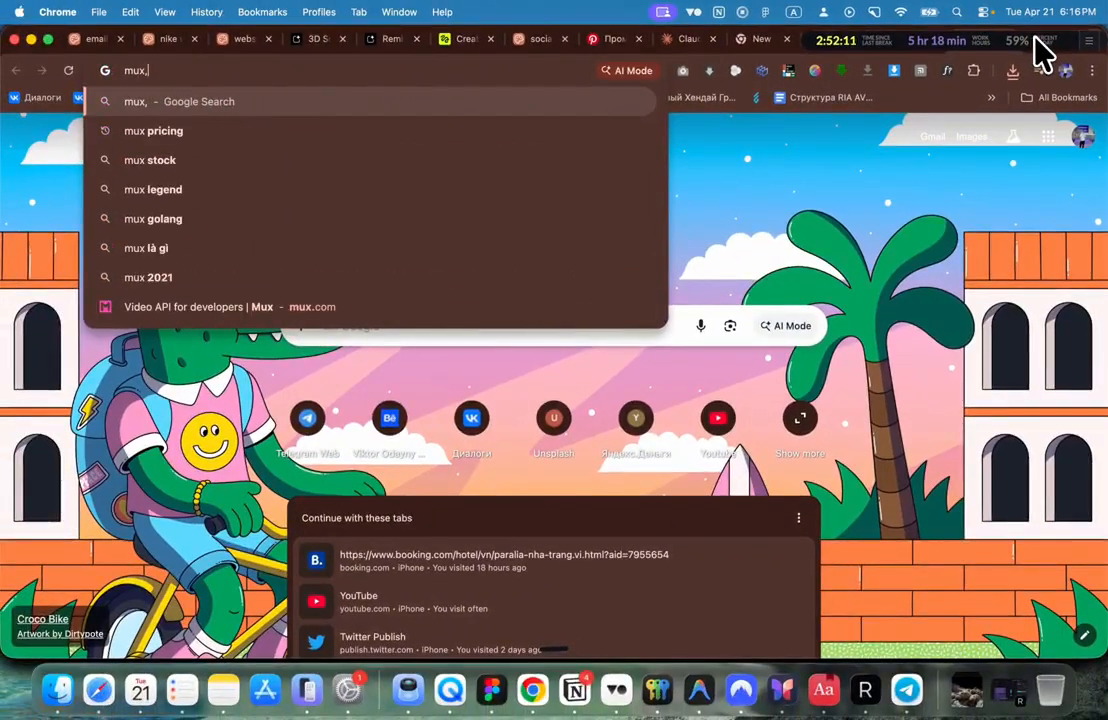
key(BackSpace)
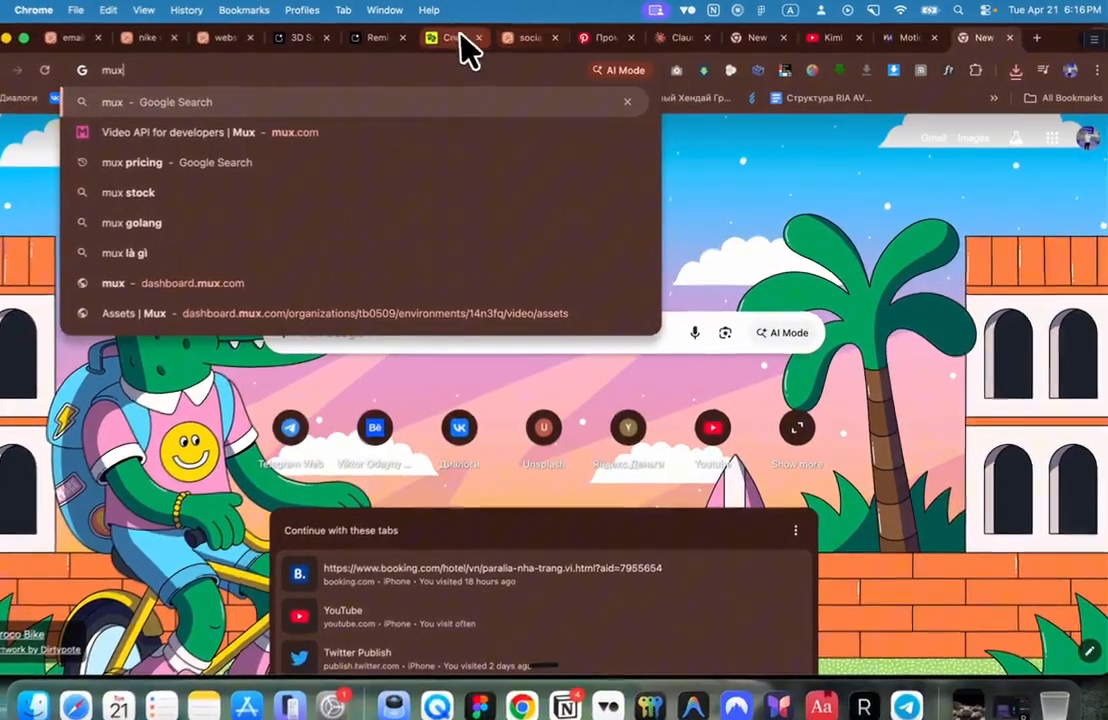
click(455, 38)
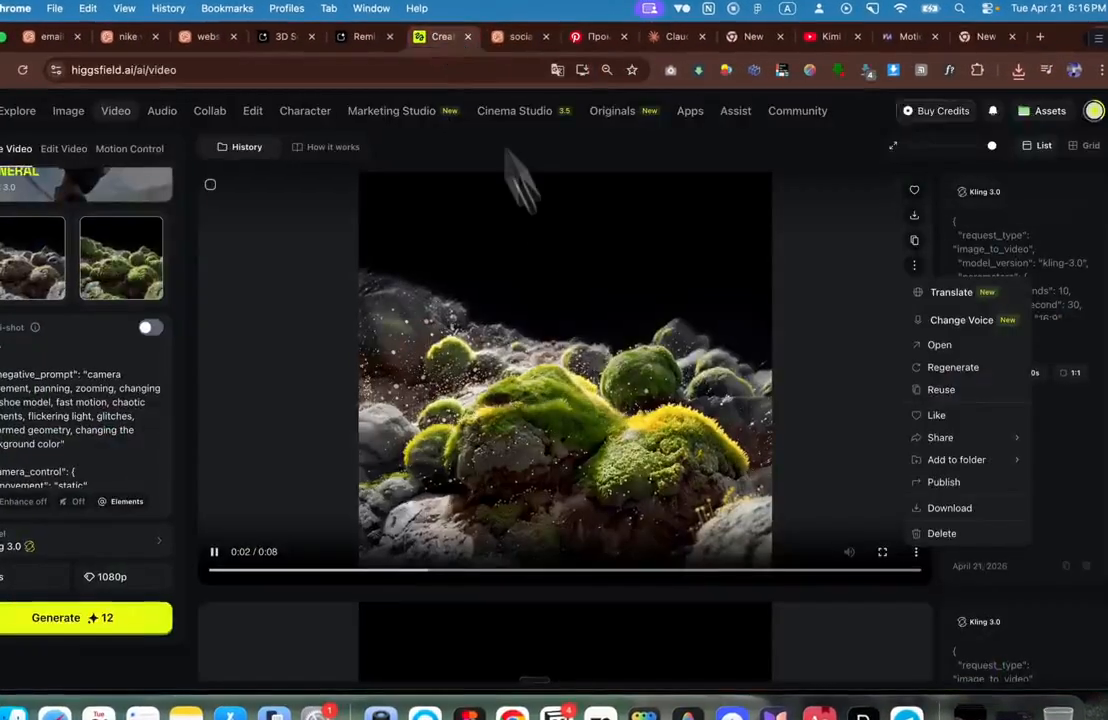
click(942, 345)
right_click(477, 346)
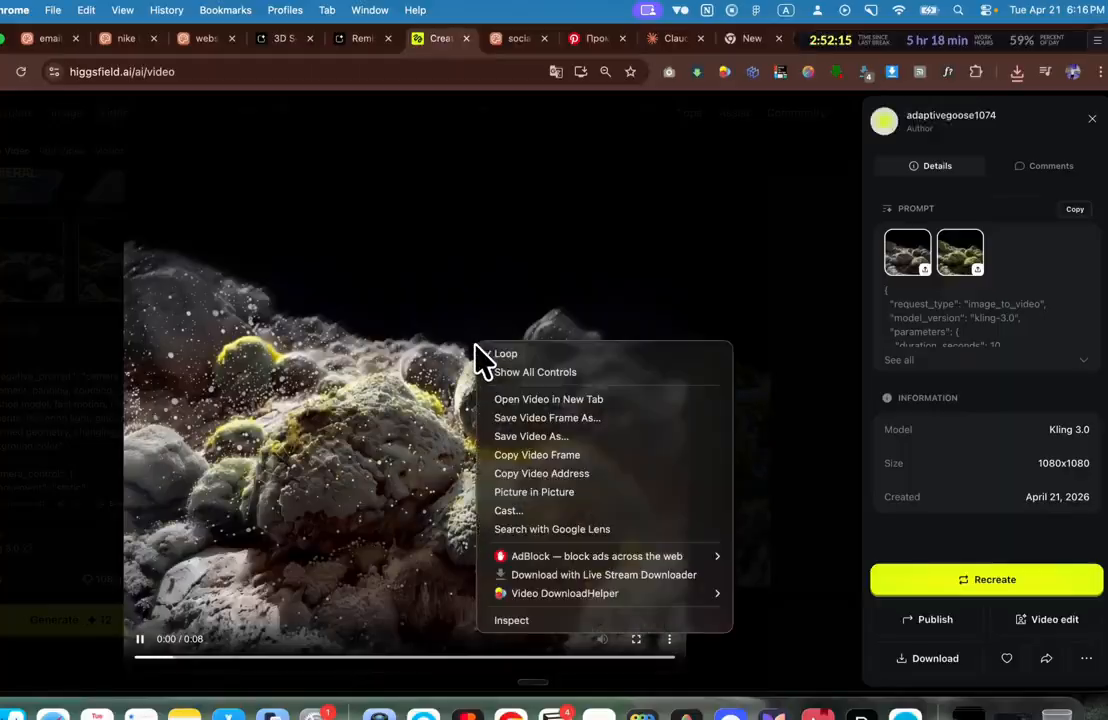
click(548, 399)
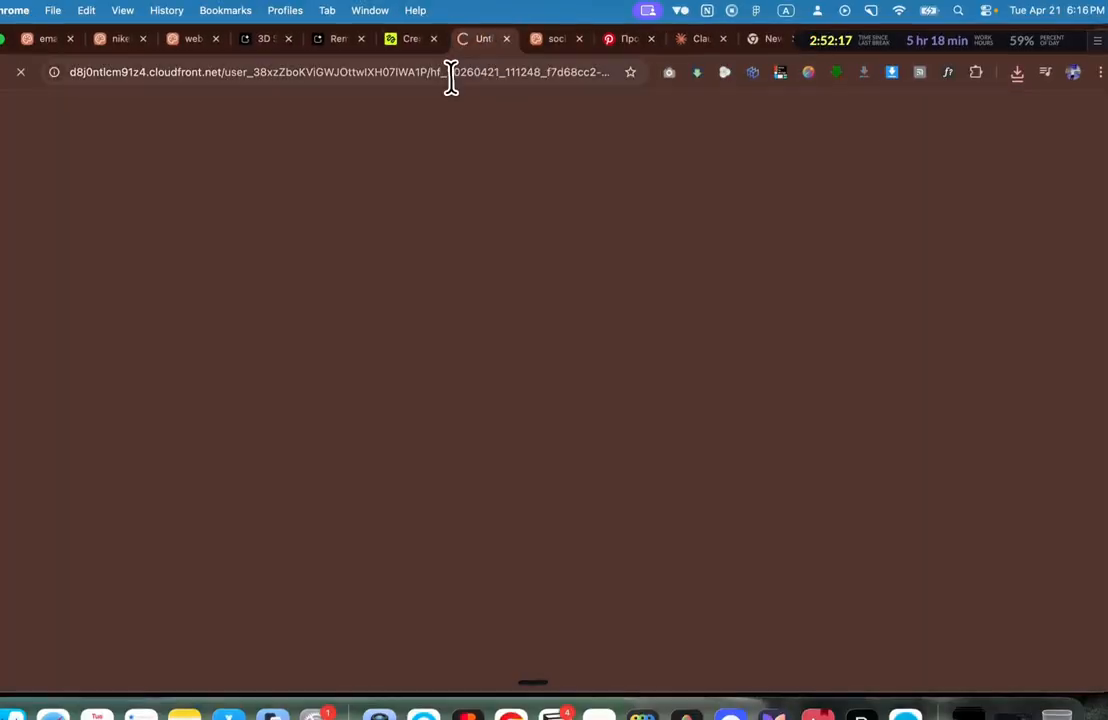
click(463, 76)
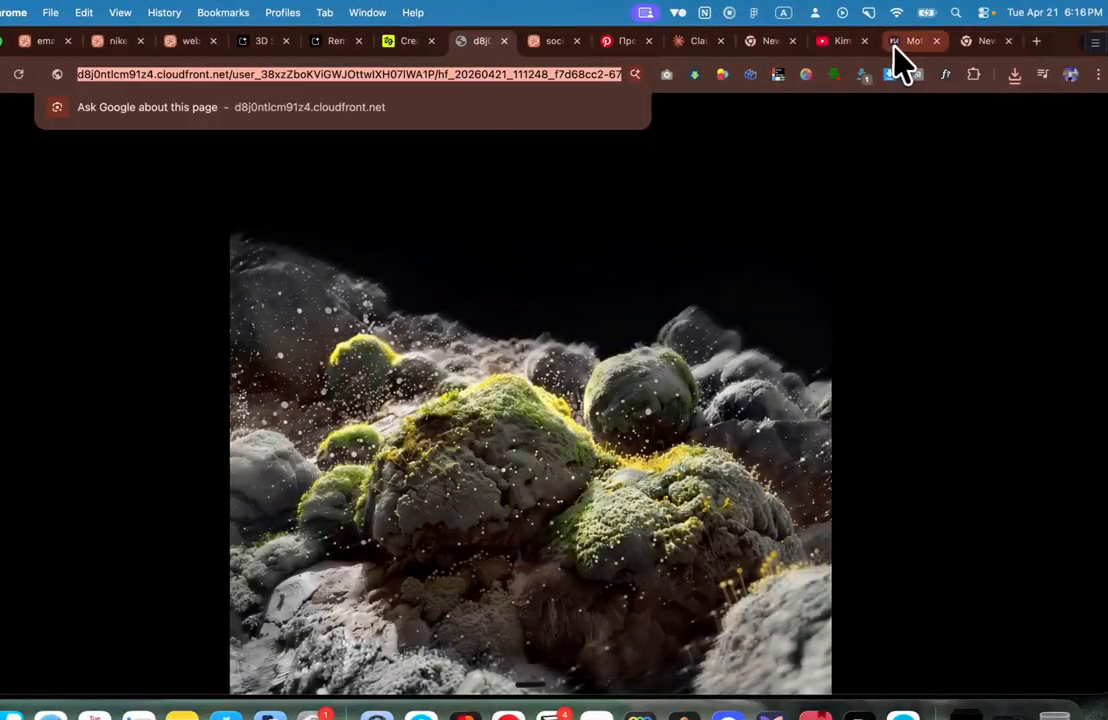
click(700, 42)
Step: Draft a third-card-only chat message that pastes in the moss video link as background
click(553, 41)
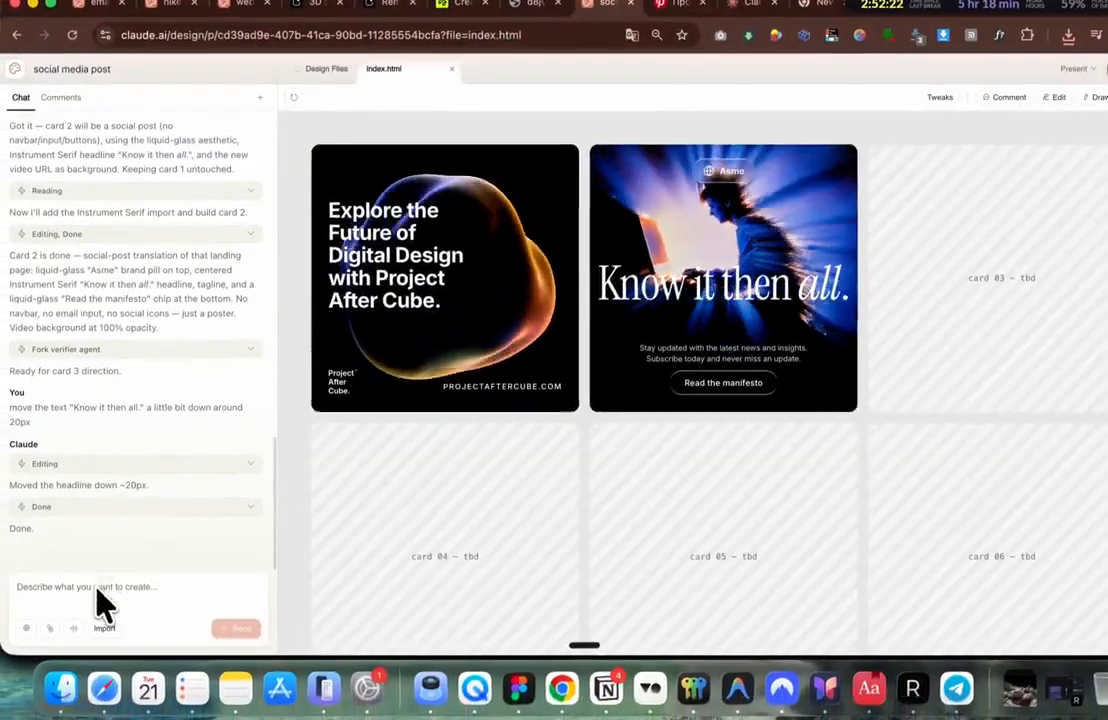
click(88, 609)
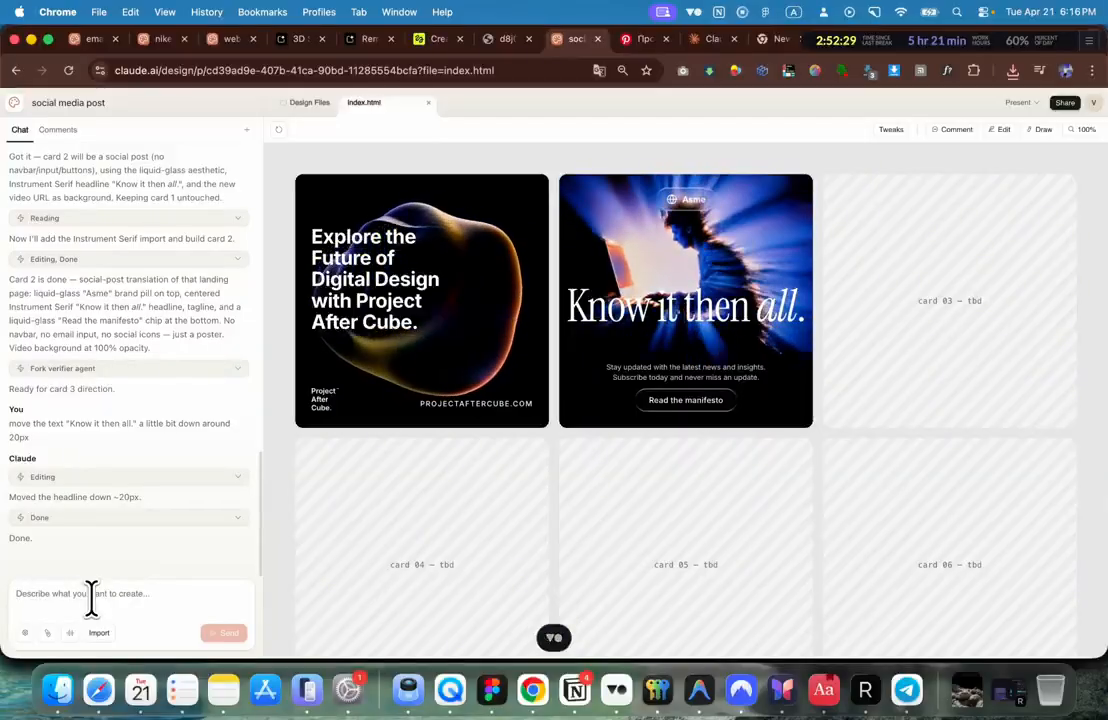
text(Now we're going to work only on the third card. Here's the background video for the third card)
key(ctrl+v)
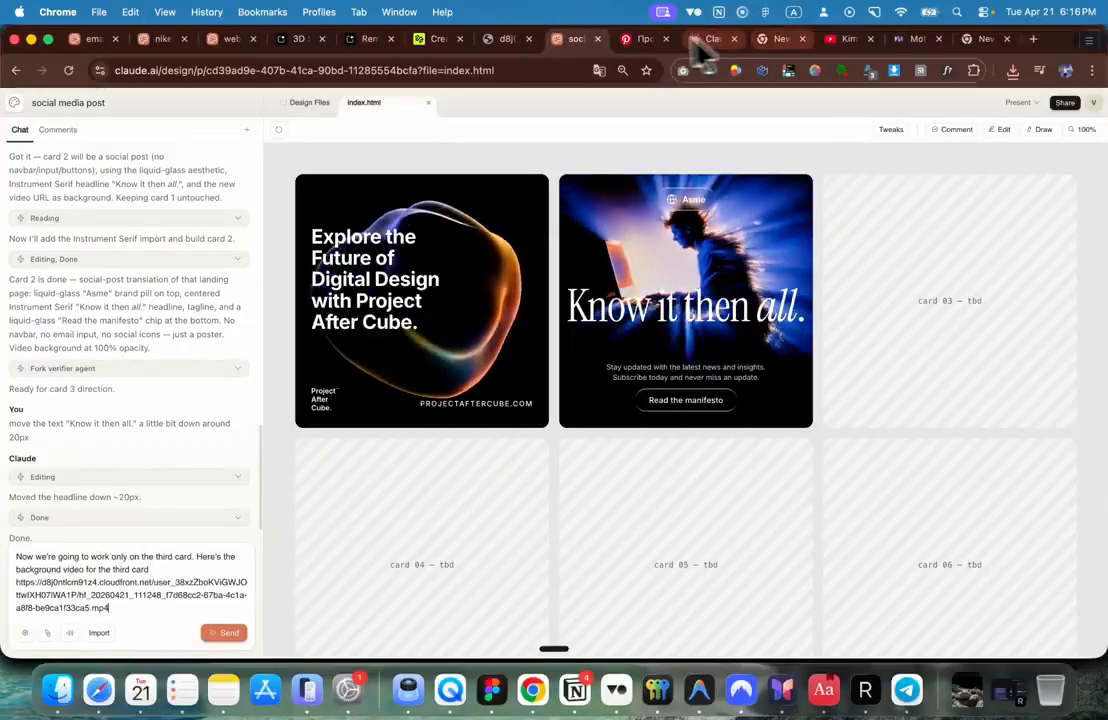
click(645, 39)
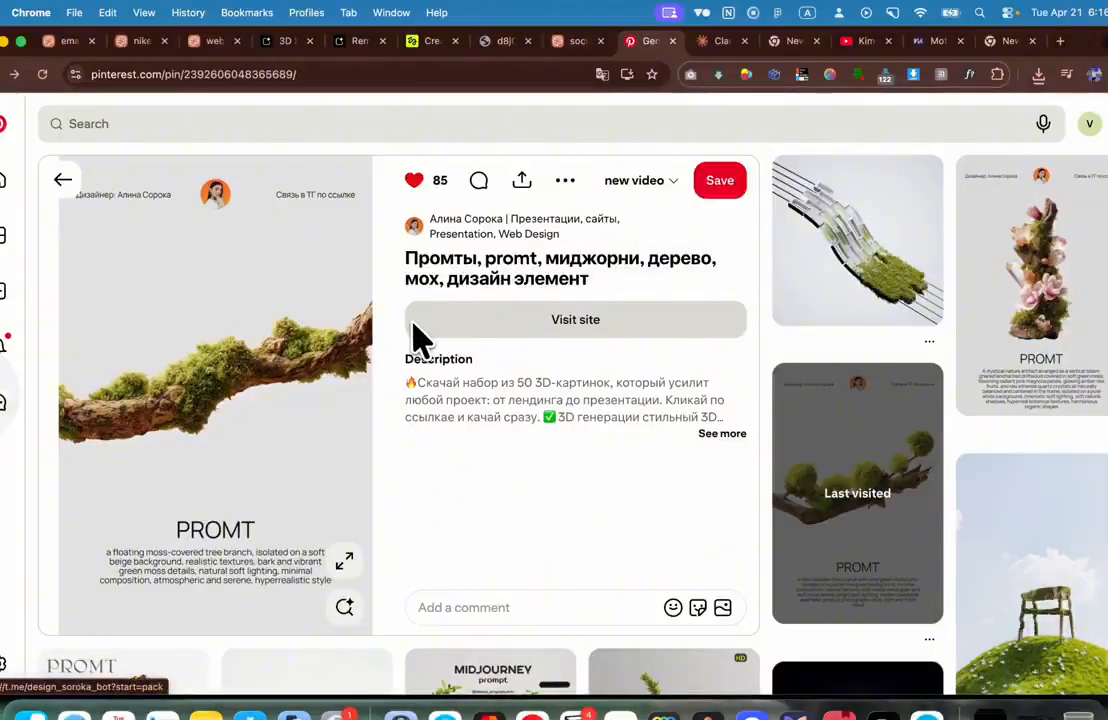
Step: Search Pinterest for 'social media clean post'
scroll(420, 340, down, 15)
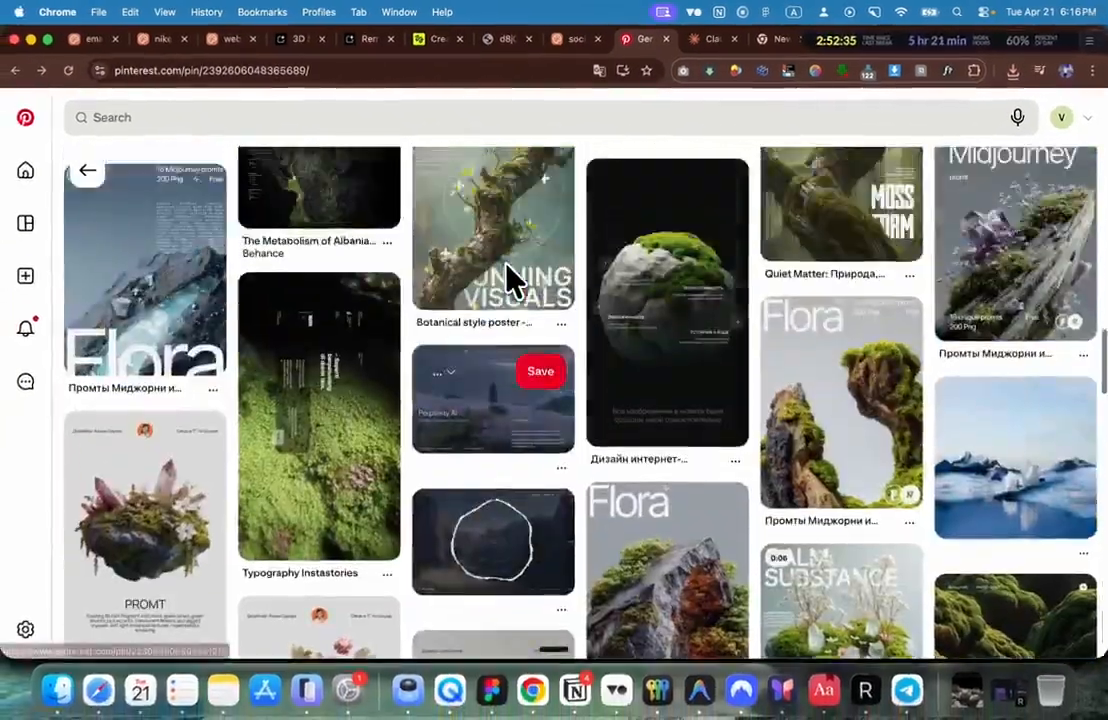
scroll(507, 280, down, 15)
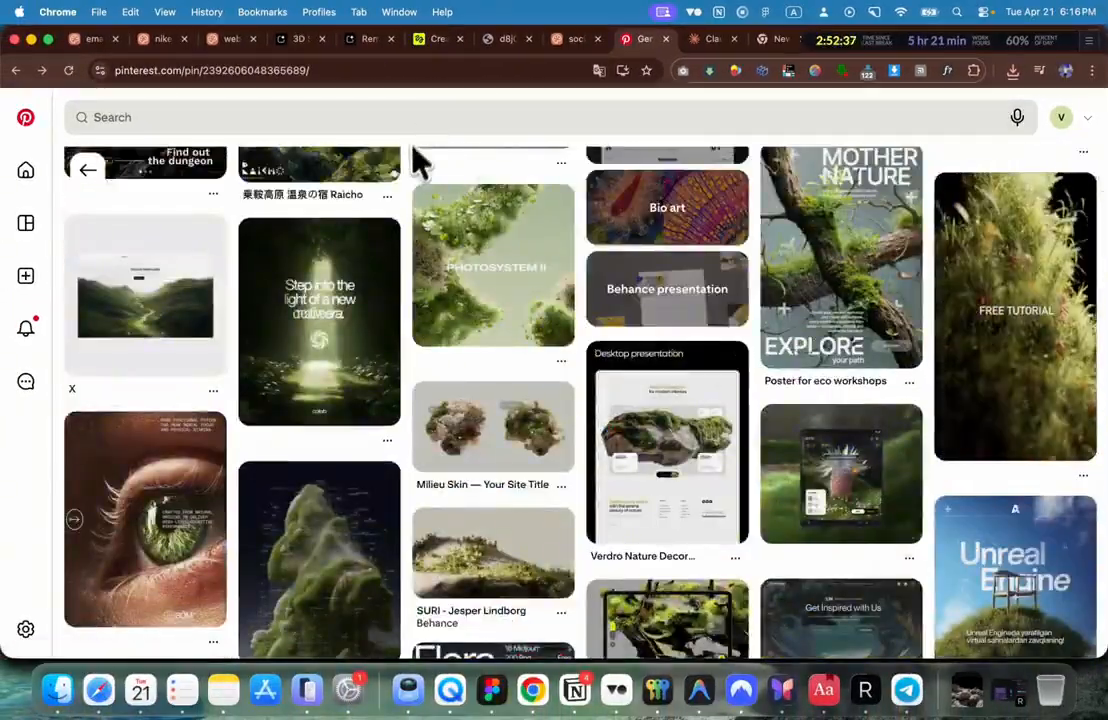
scroll(400, 200, up, 5)
click(351, 128)
text(soci)
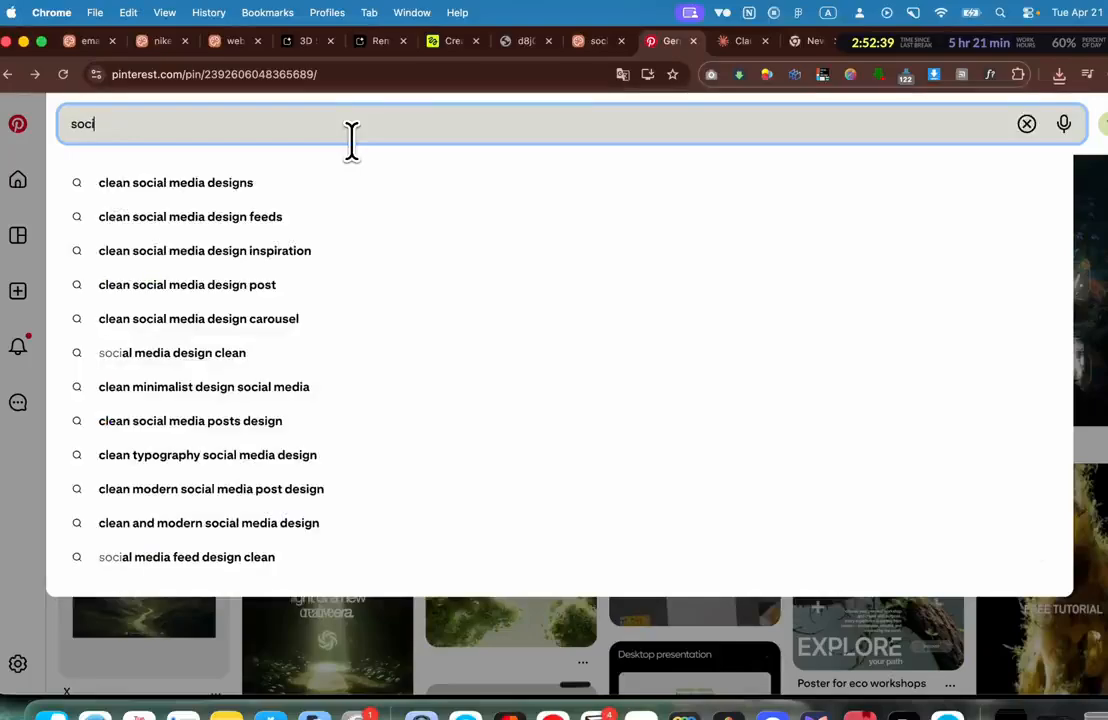
text(al me)
text(dia cle)
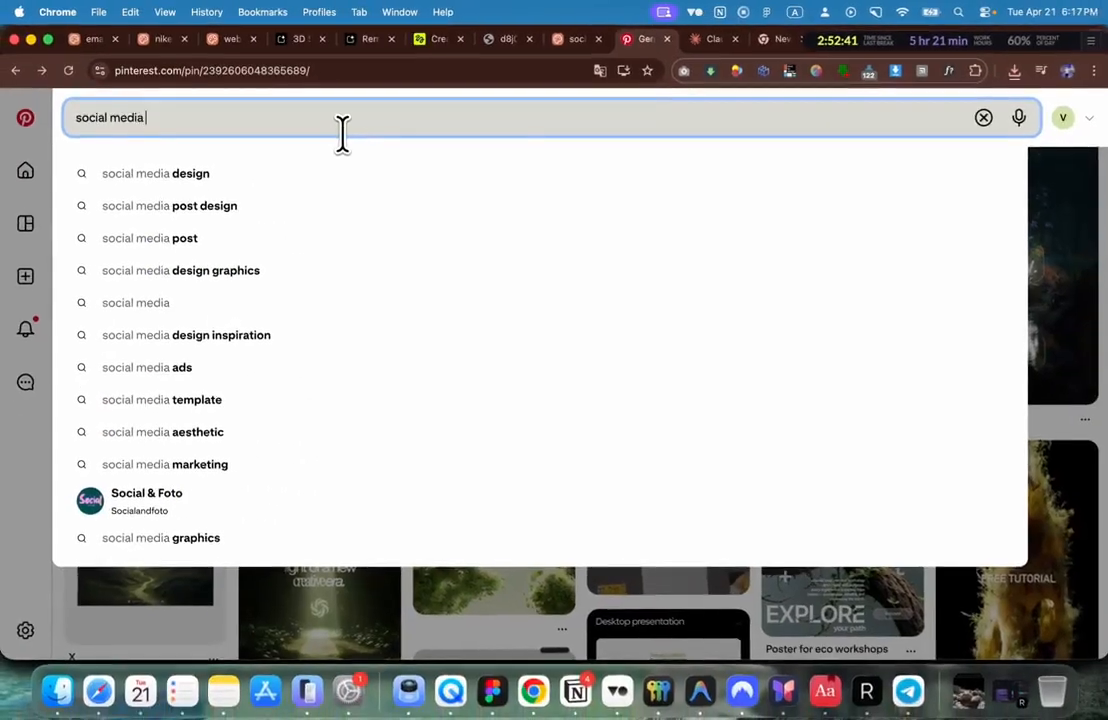
text(an post)
key(Return)
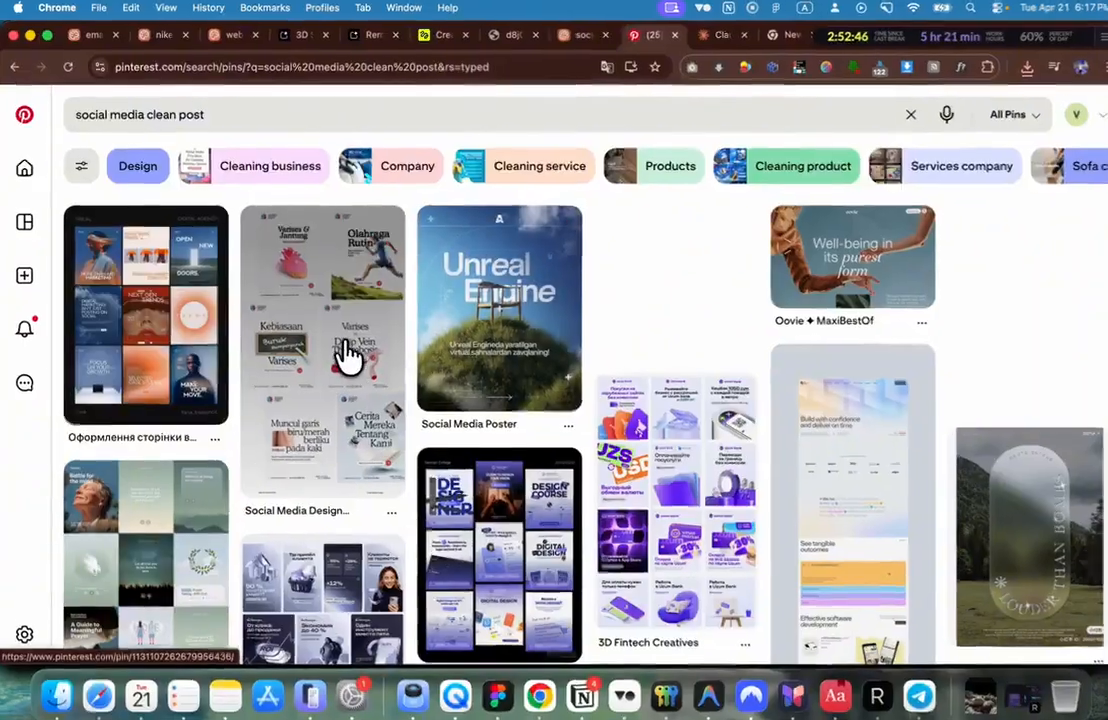
Step: Browse the results and open the Oovie ✦ MaxiBestOf pin
click(349, 354)
click(271, 253)
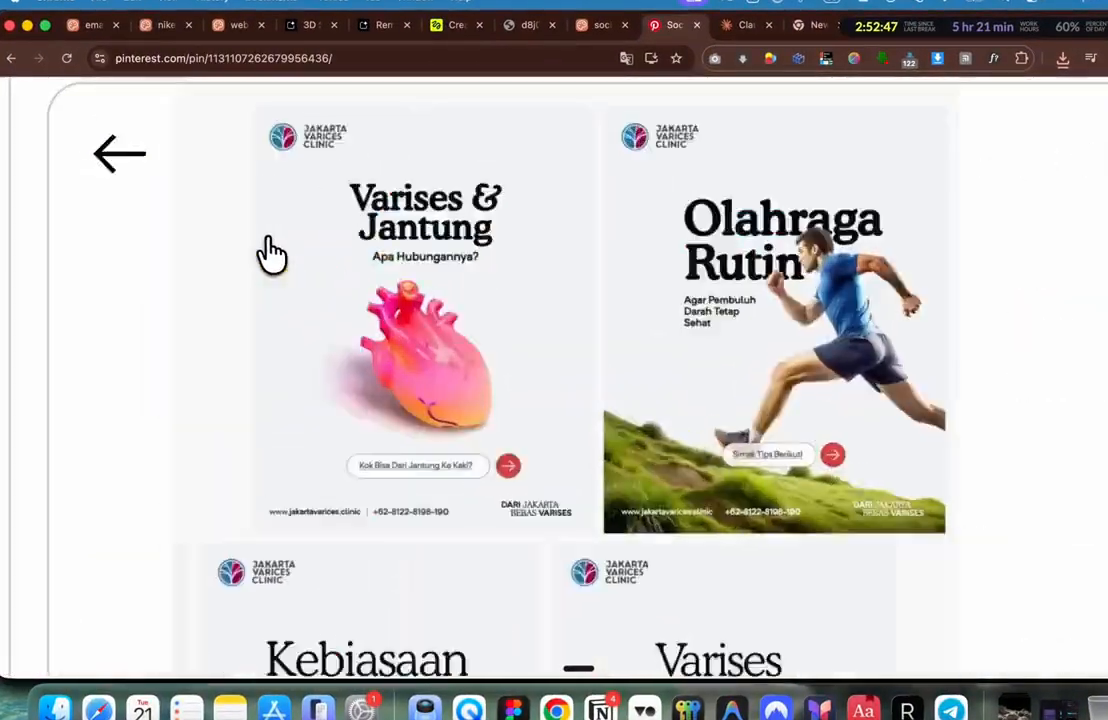
scroll(268, 244, left, 5)
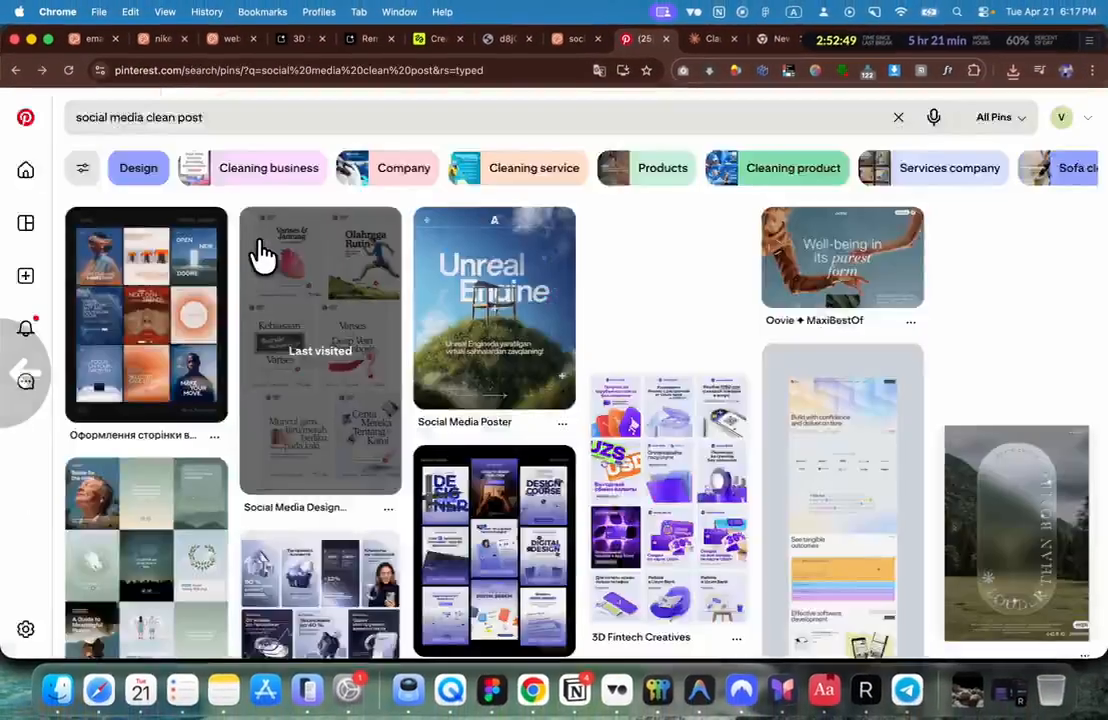
scroll(289, 502, down, 5)
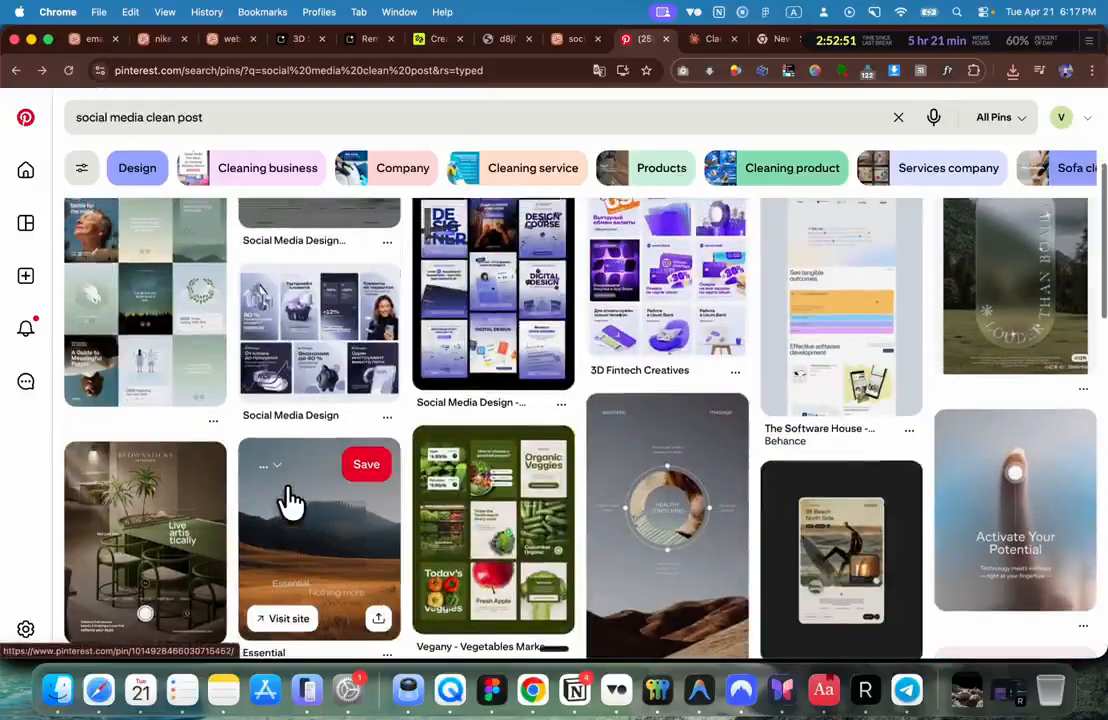
scroll(290, 503, down, 5)
scroll(290, 502, up, 10)
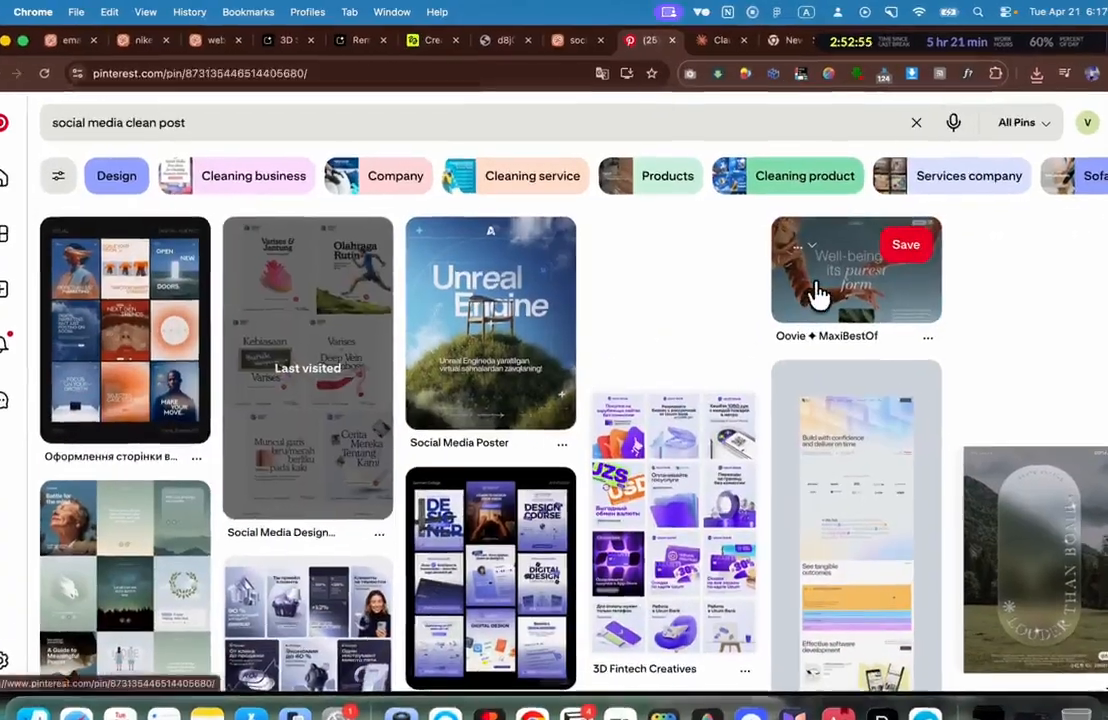
click(802, 280)
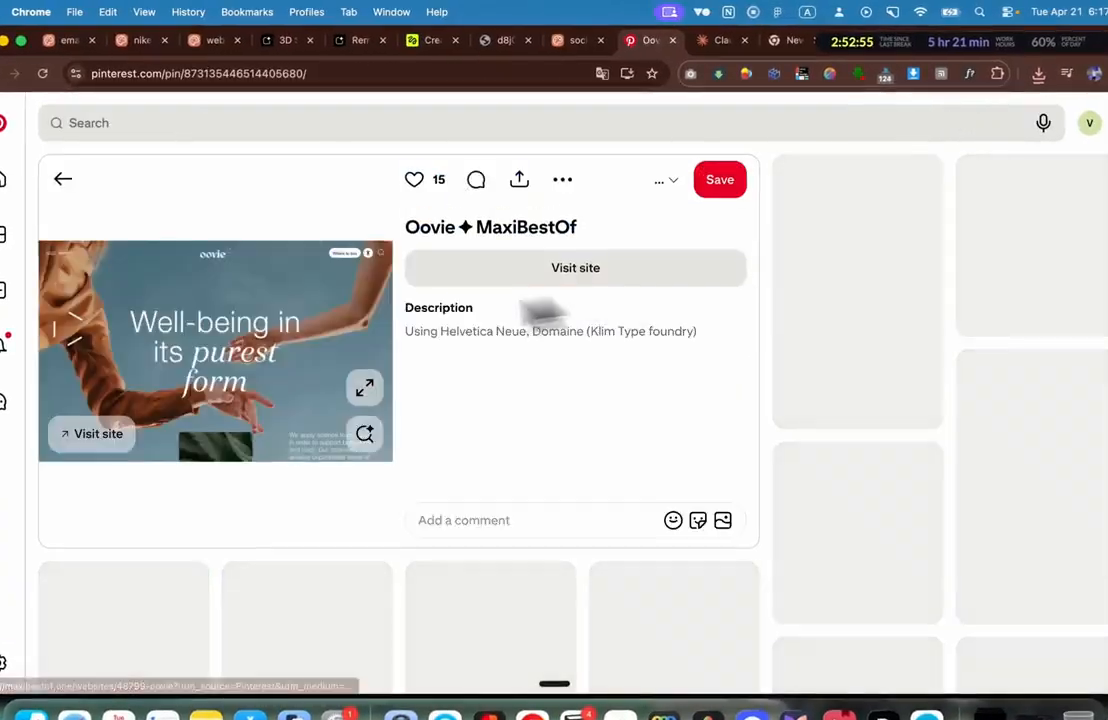
Step: Take a region screenshot of the 'Well-being in its purest form' design
scroll(288, 325, down, 2)
ctrl+scroll(283, 325, up, 5)
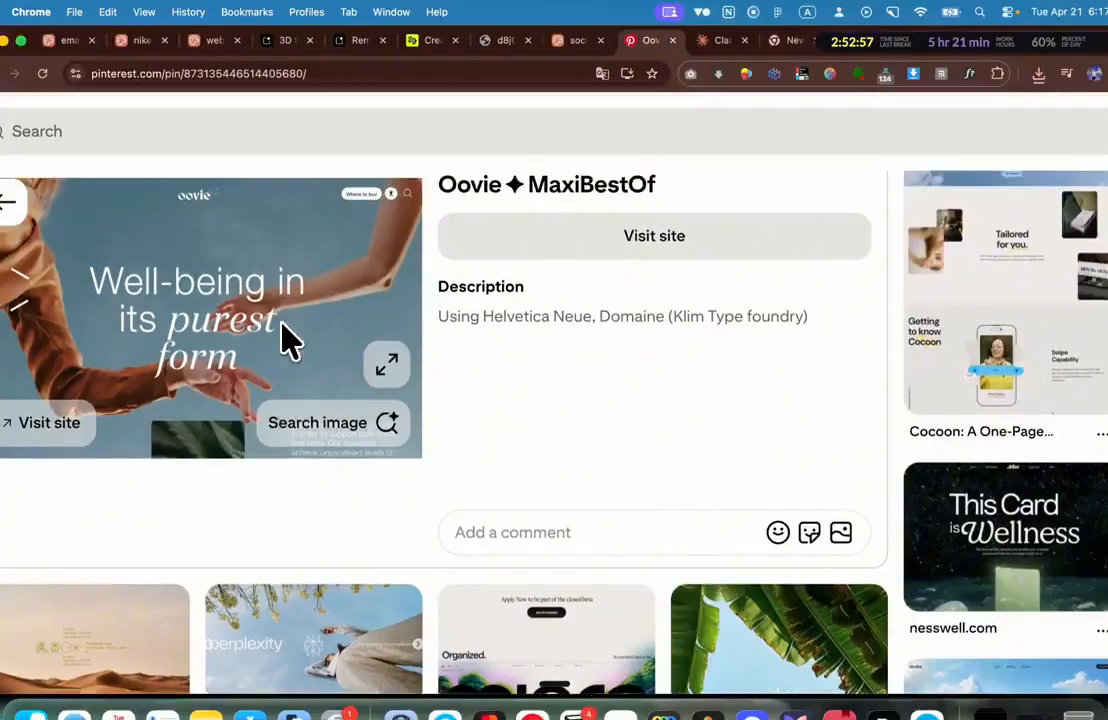
scroll(283, 325, left, 1)
key(super+shift+4)
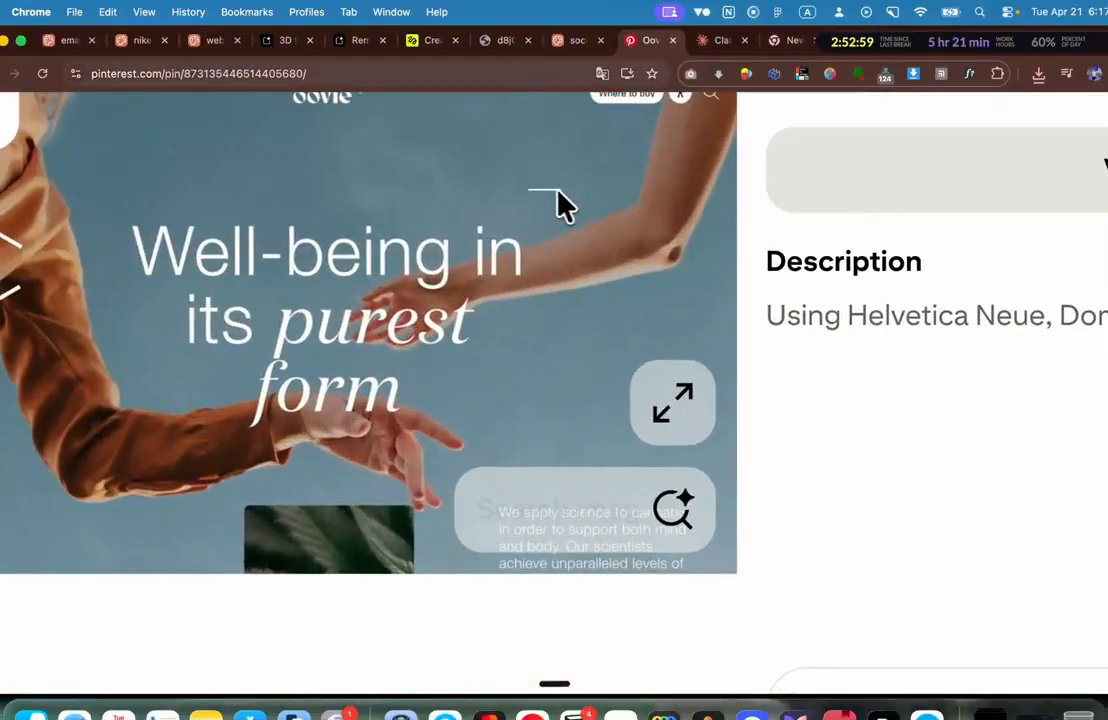
drag(581, 185, 124, 425)
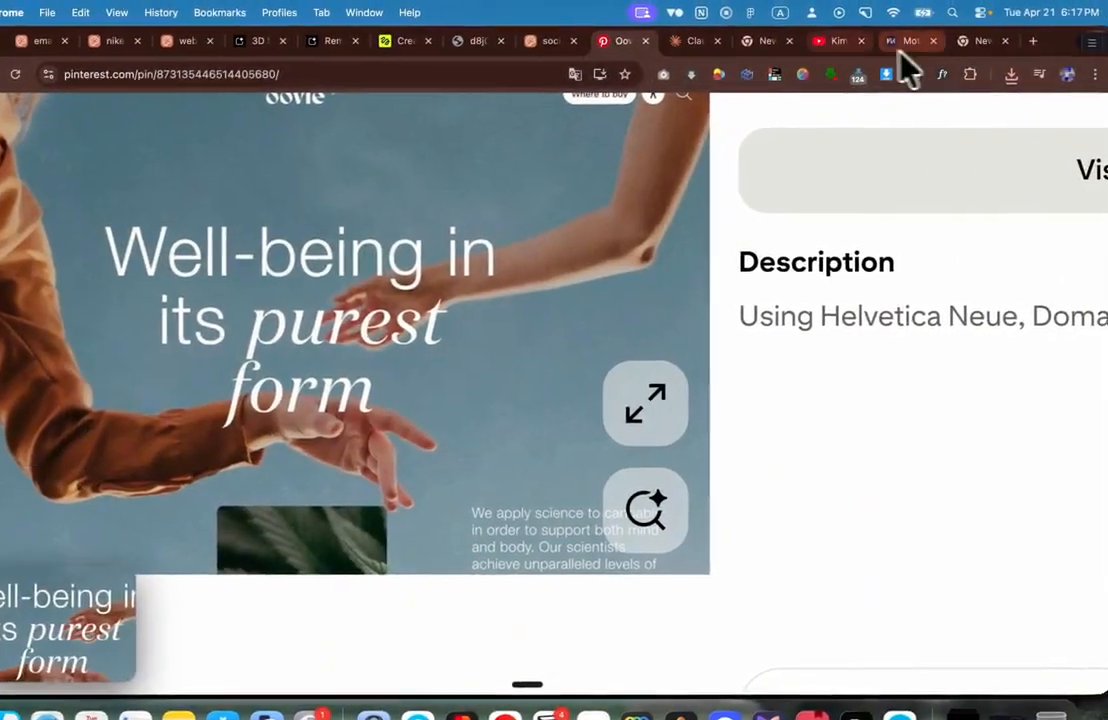
Step: Drop the Well-being screenshot into the drafted card-3 chat message
click(675, 42)
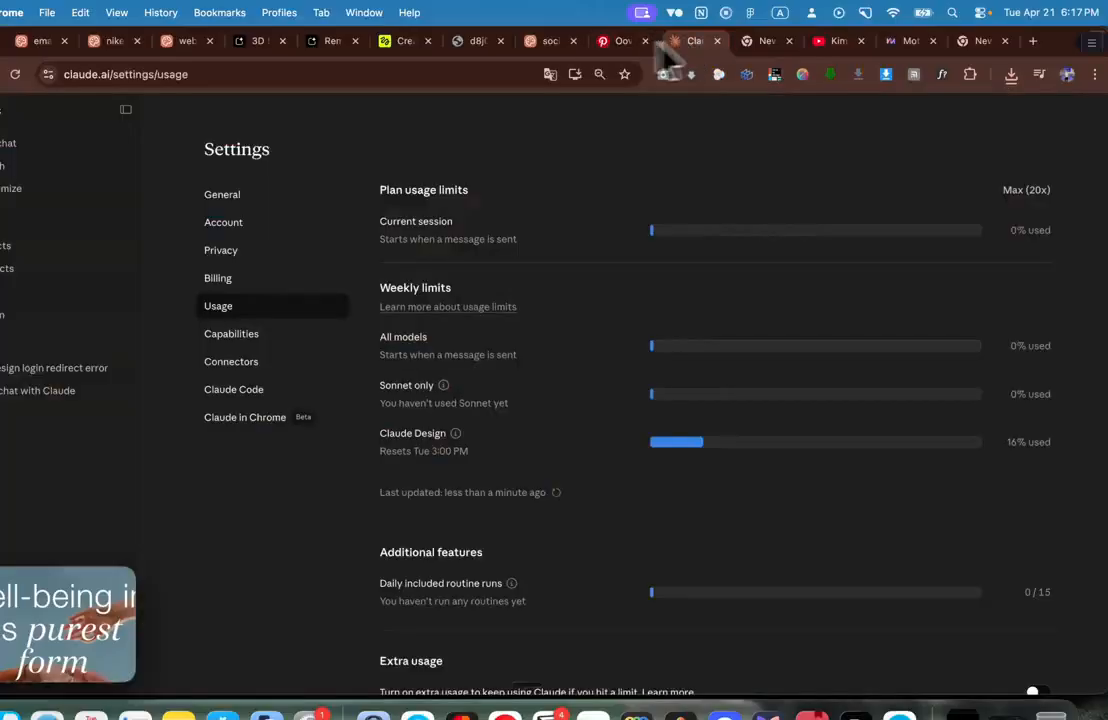
click(549, 44)
drag(126, 640, 192, 626)
drag(248, 590, 237, 601)
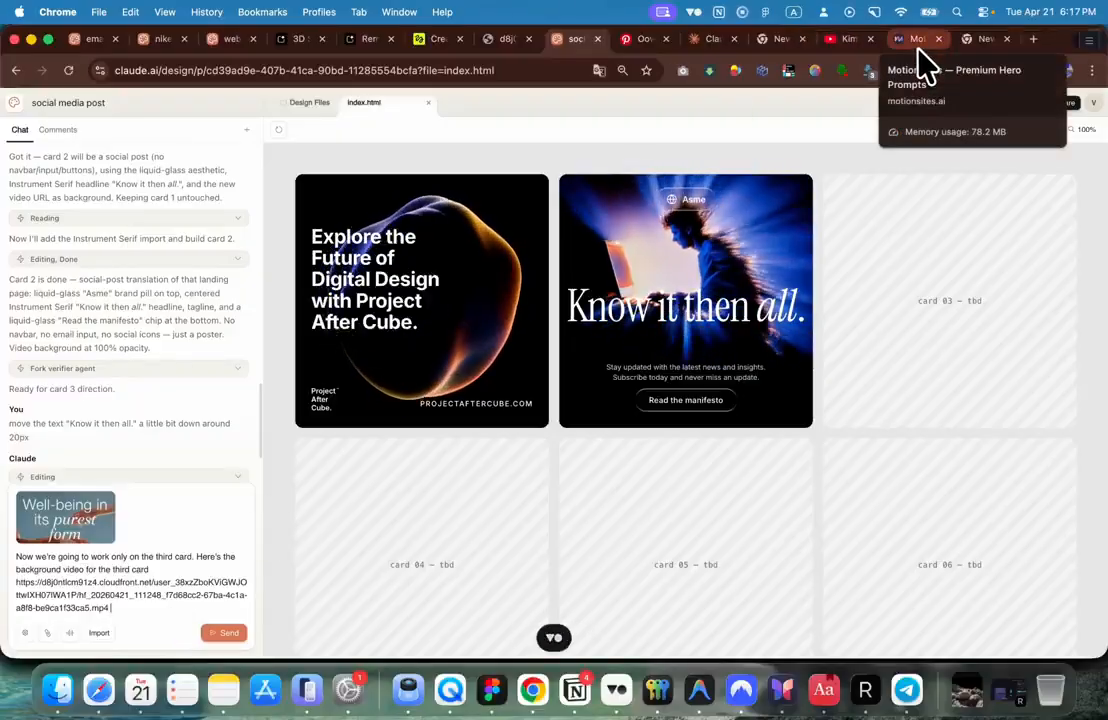
click(918, 45)
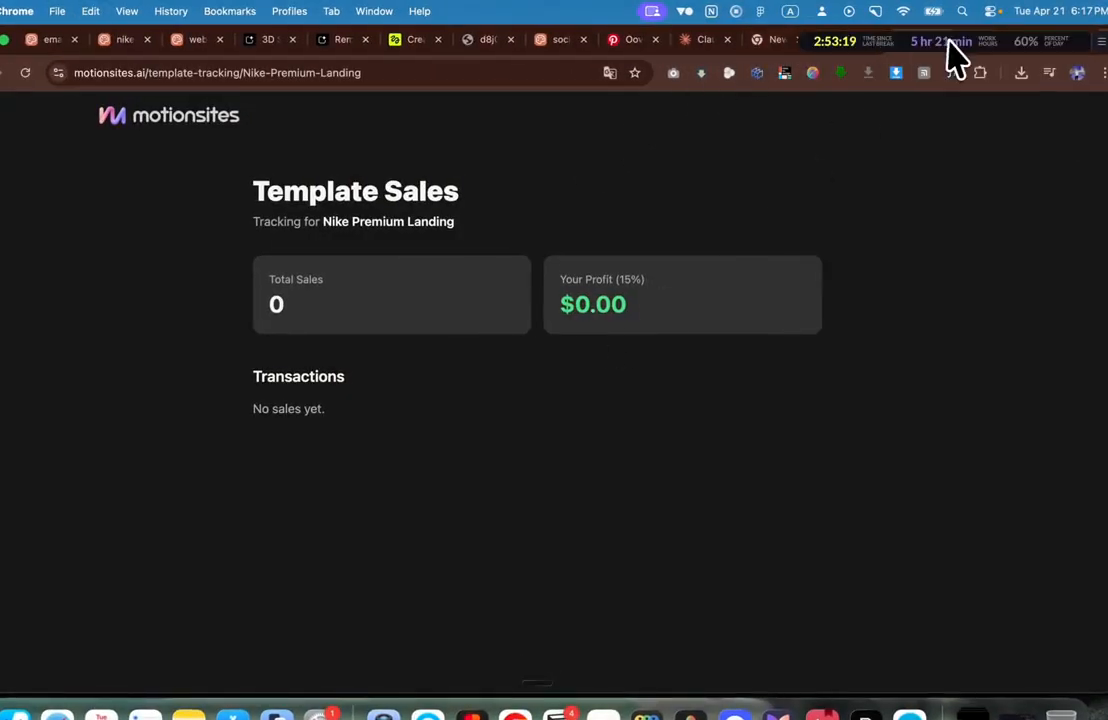
Step: Copy the AI Designer Agency landing-page prompt from Motion Sites
click(944, 40)
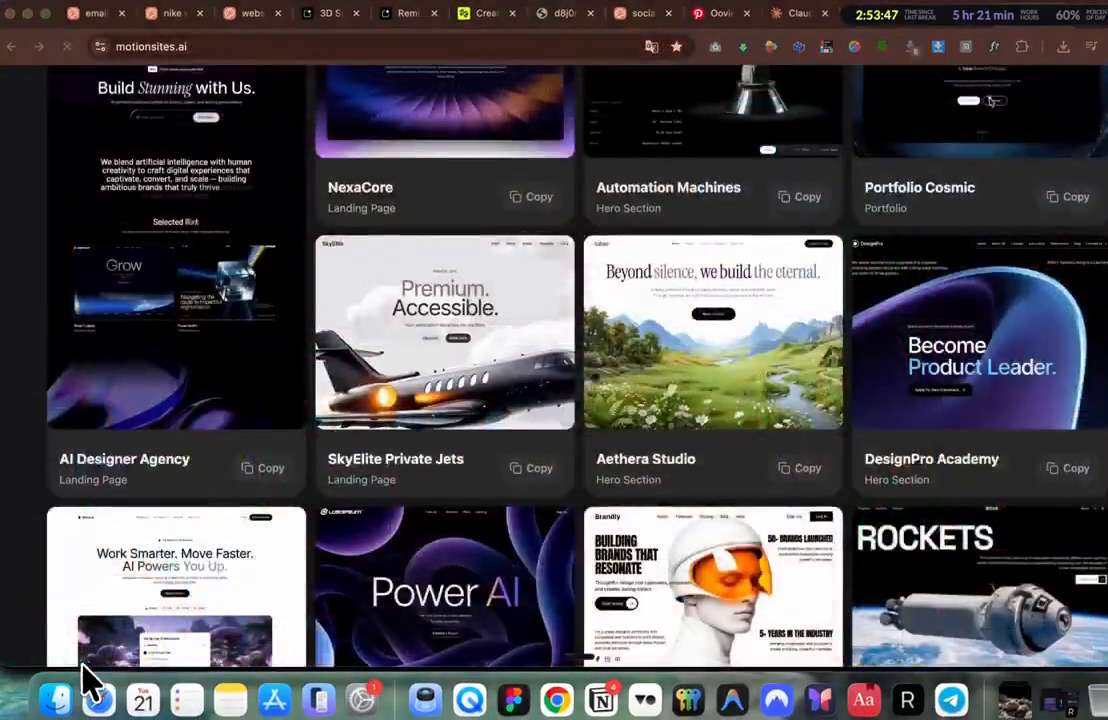
scroll(795, 252, up, 3)
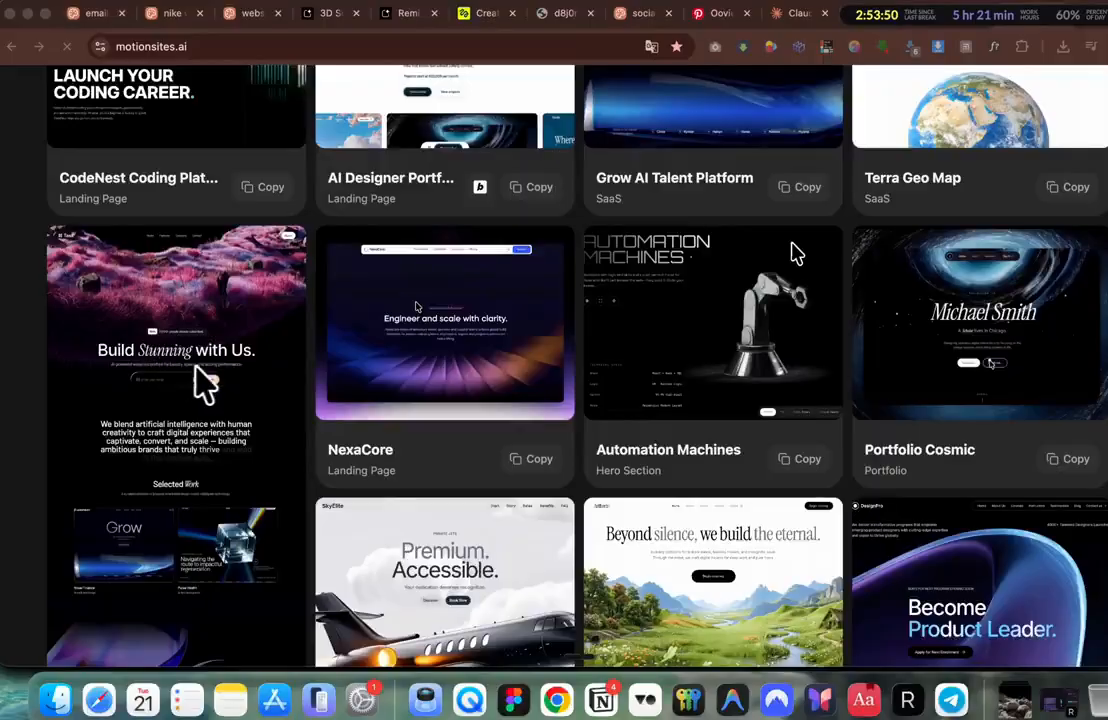
scroll(180, 370, down, 5)
click(265, 390)
Step: Bring up Notes and select the note's existing text
scroll(270, 400, up, 2)
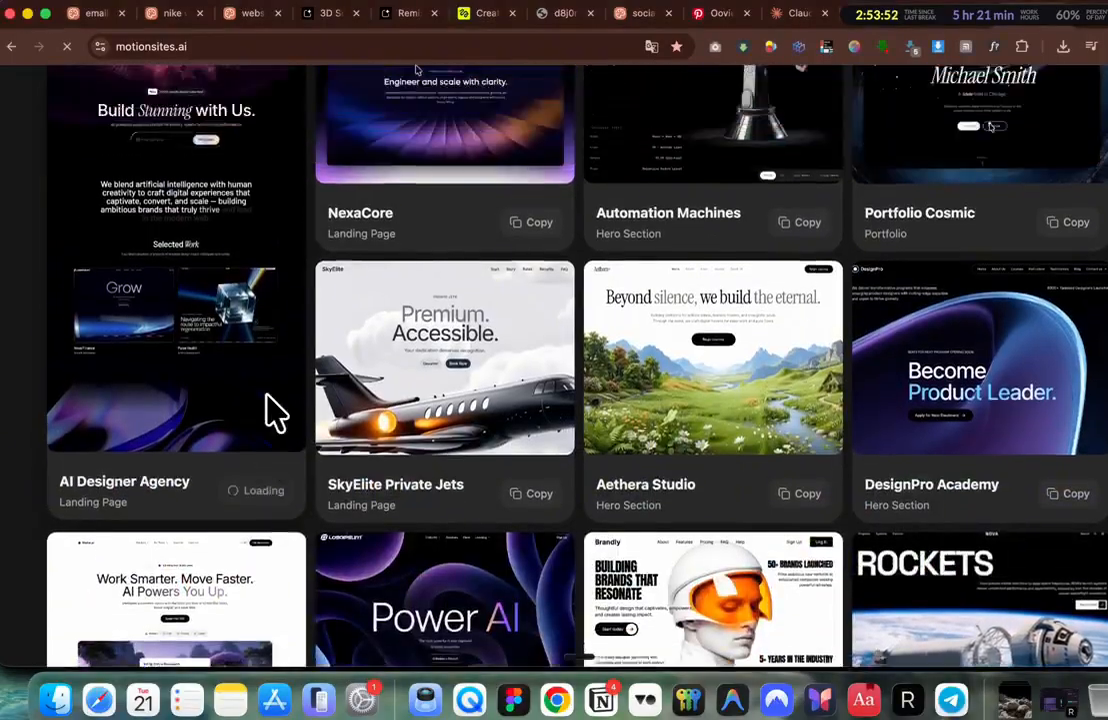
scroll(255, 360, up, 2)
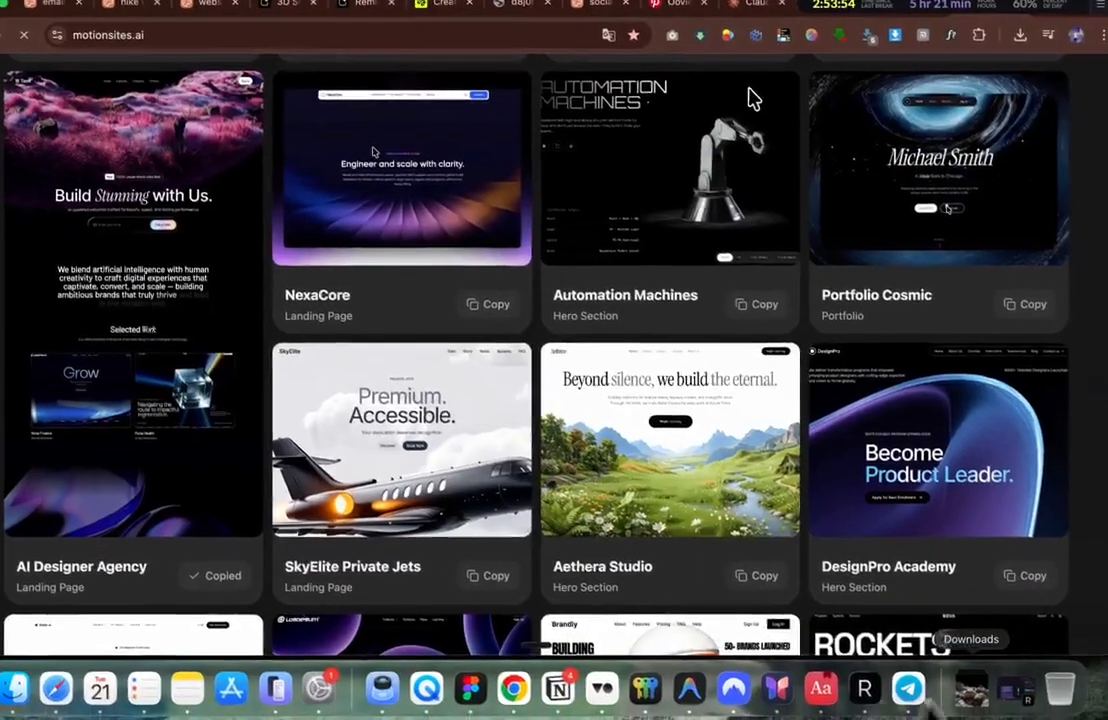
click(230, 699)
key(cmd+a)
Step: Paste the AI Designer Agency prompt into the note and skim through it
key(cmd+v)
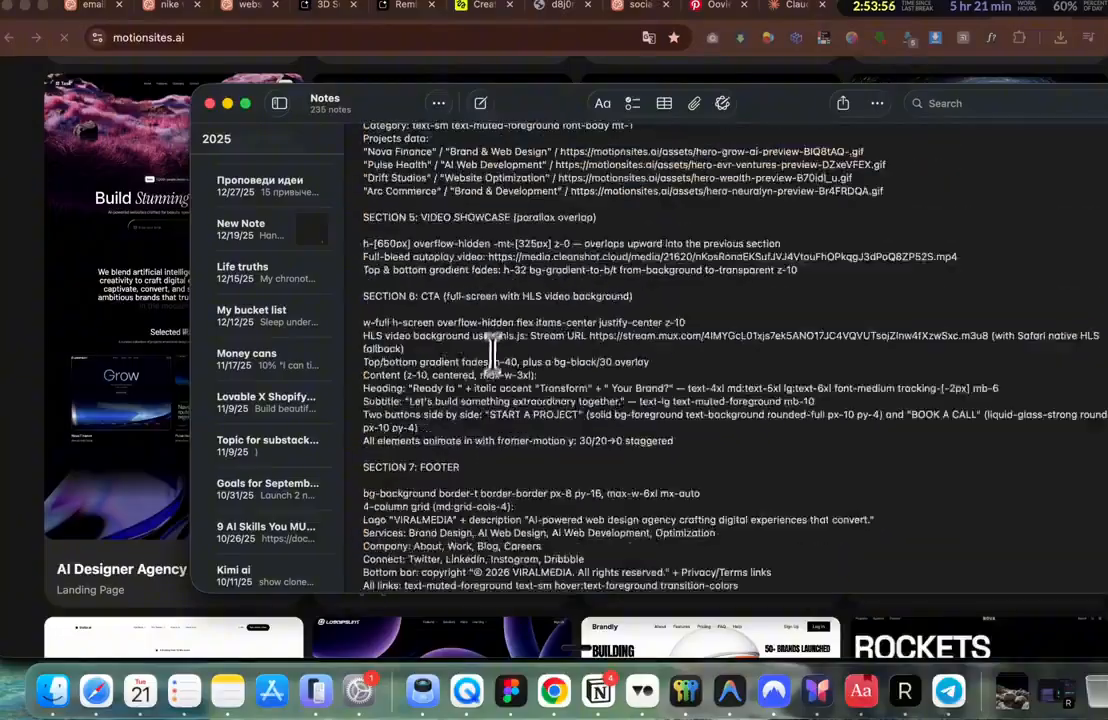
scroll(490, 495, up, 15)
scroll(495, 322, down, 5)
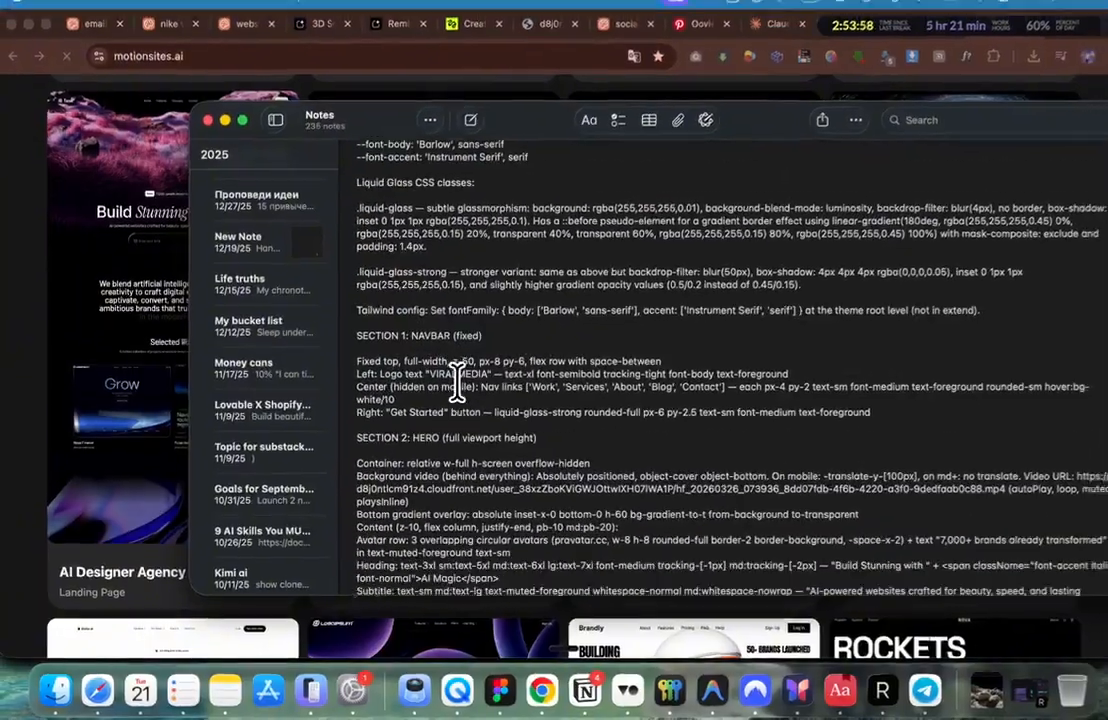
scroll(460, 380, down, 10)
scroll(450, 388, down, 6)
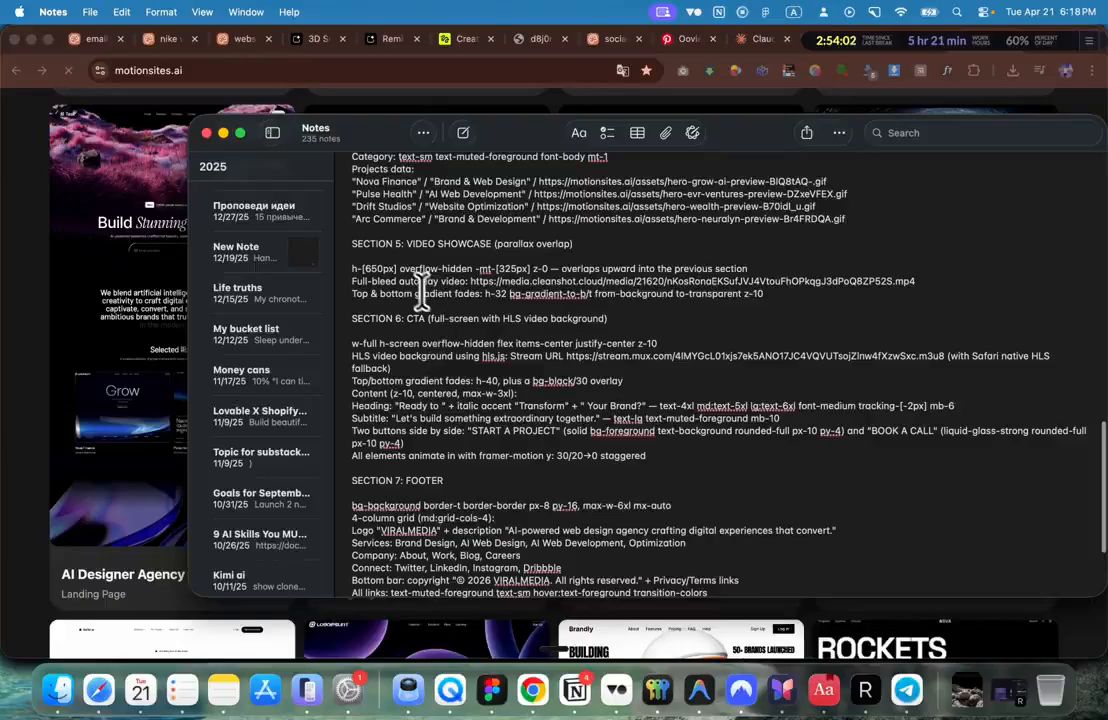
scroll(415, 285, down, 2)
scroll(403, 485, up, 20)
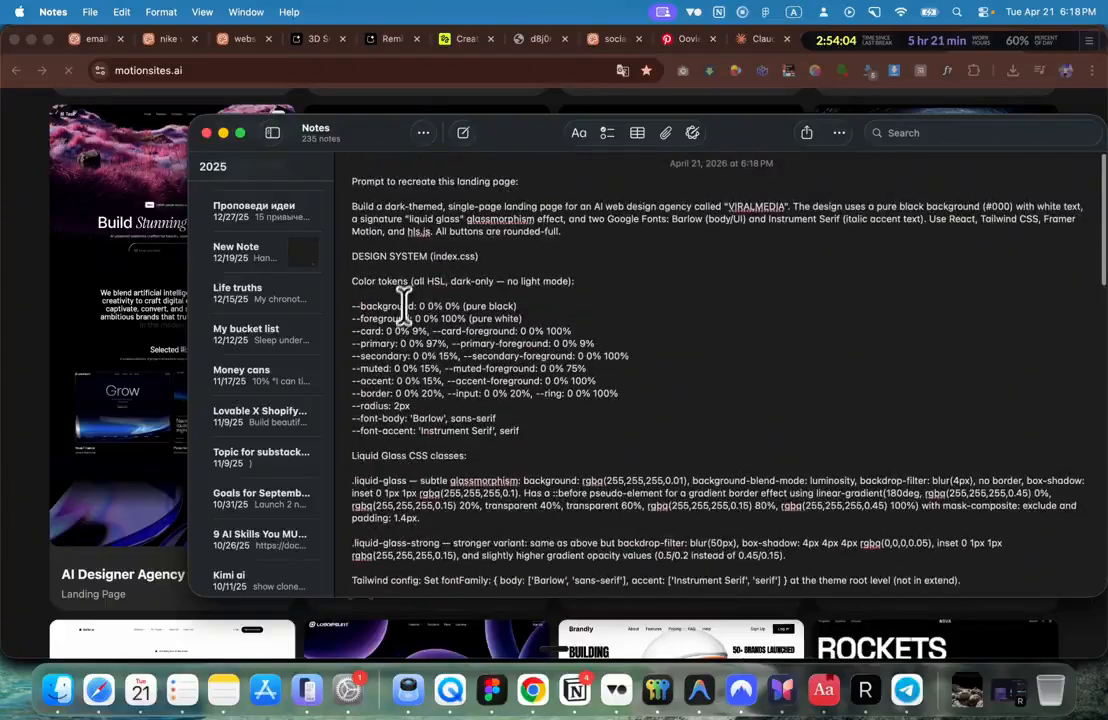
Step: Search the note for 'typog' to locate the typography specs
key(super+f)
text(typ)
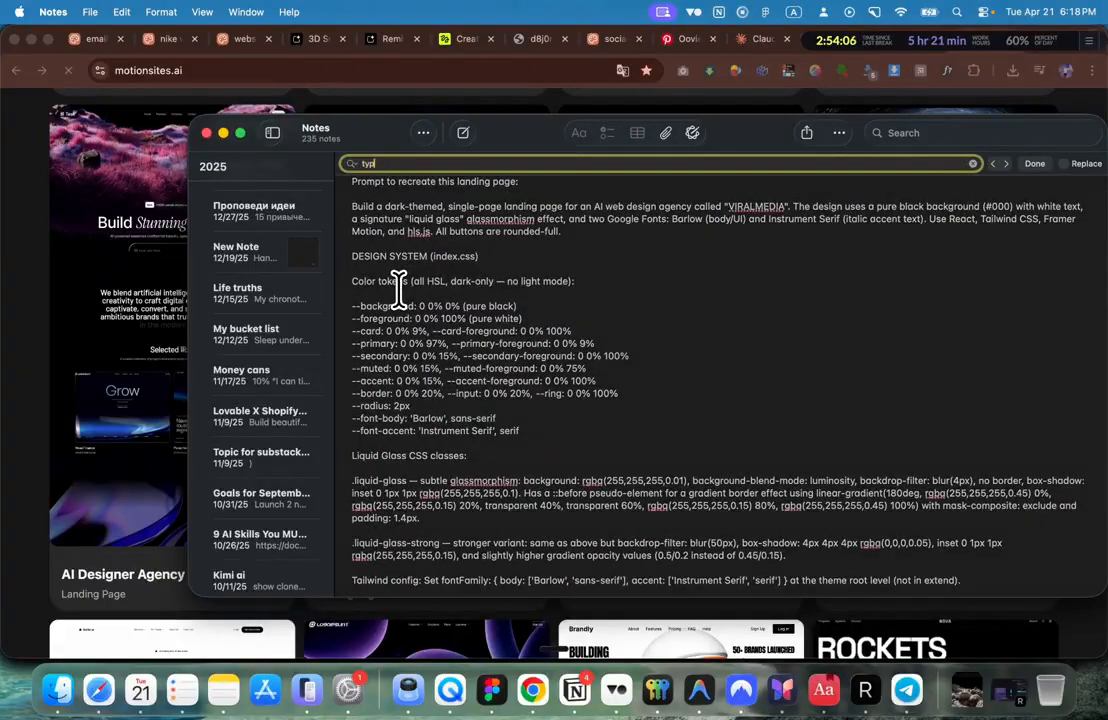
text(o)
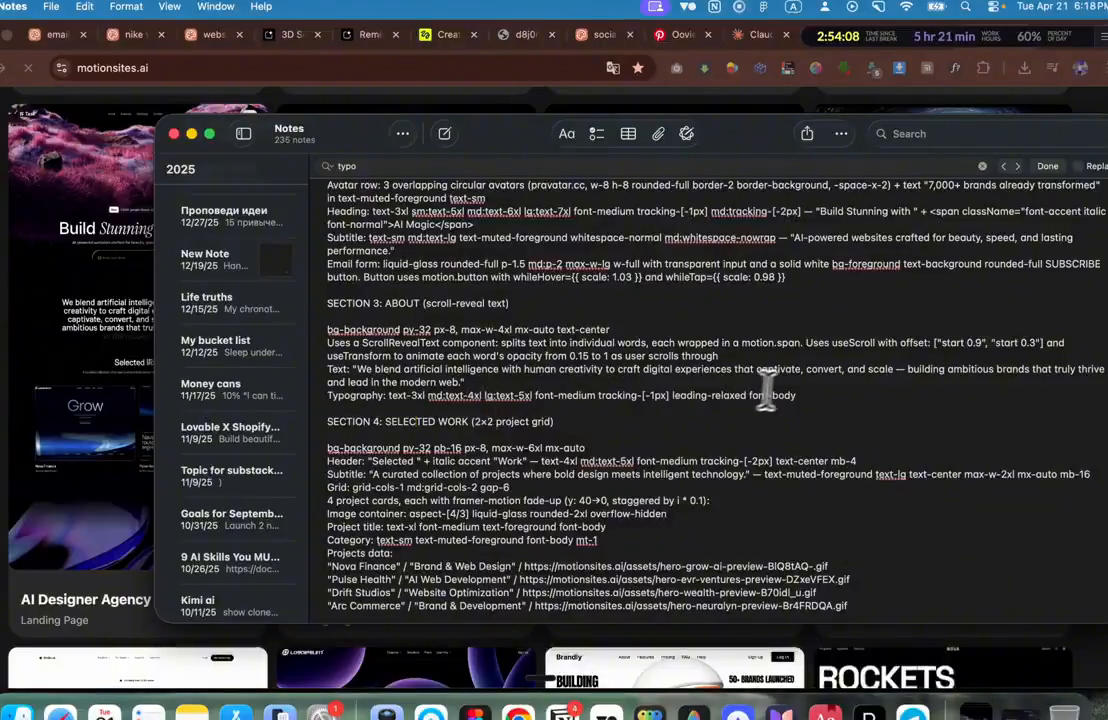
scroll(435, 385, up, 5)
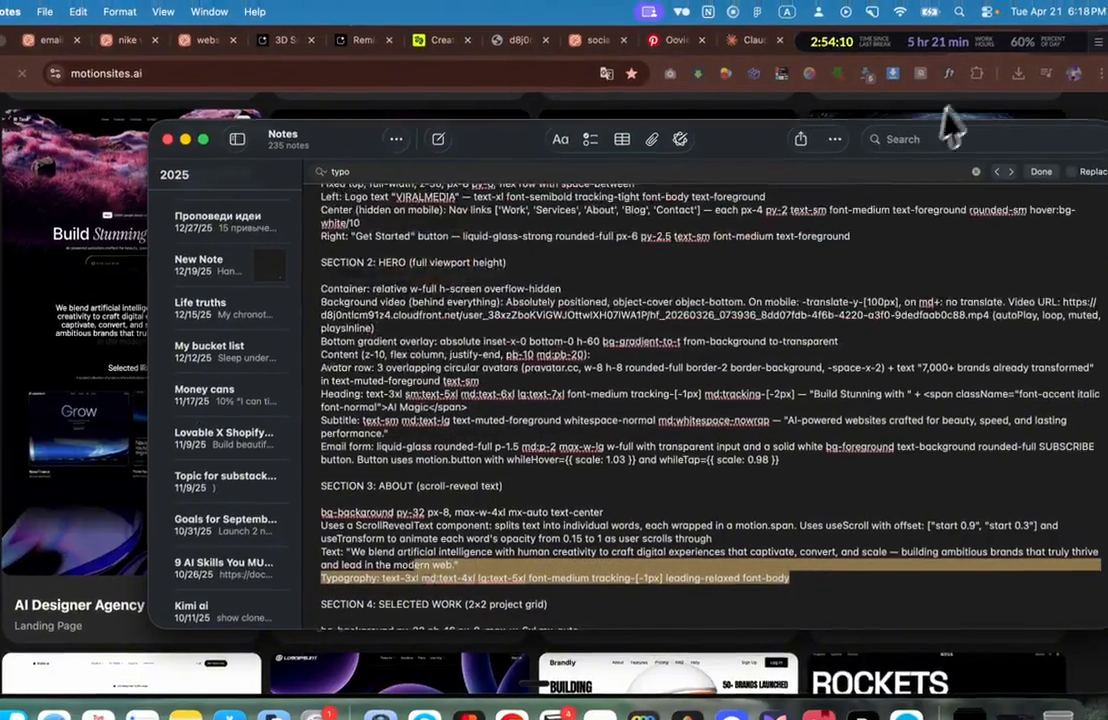
text(graphy)
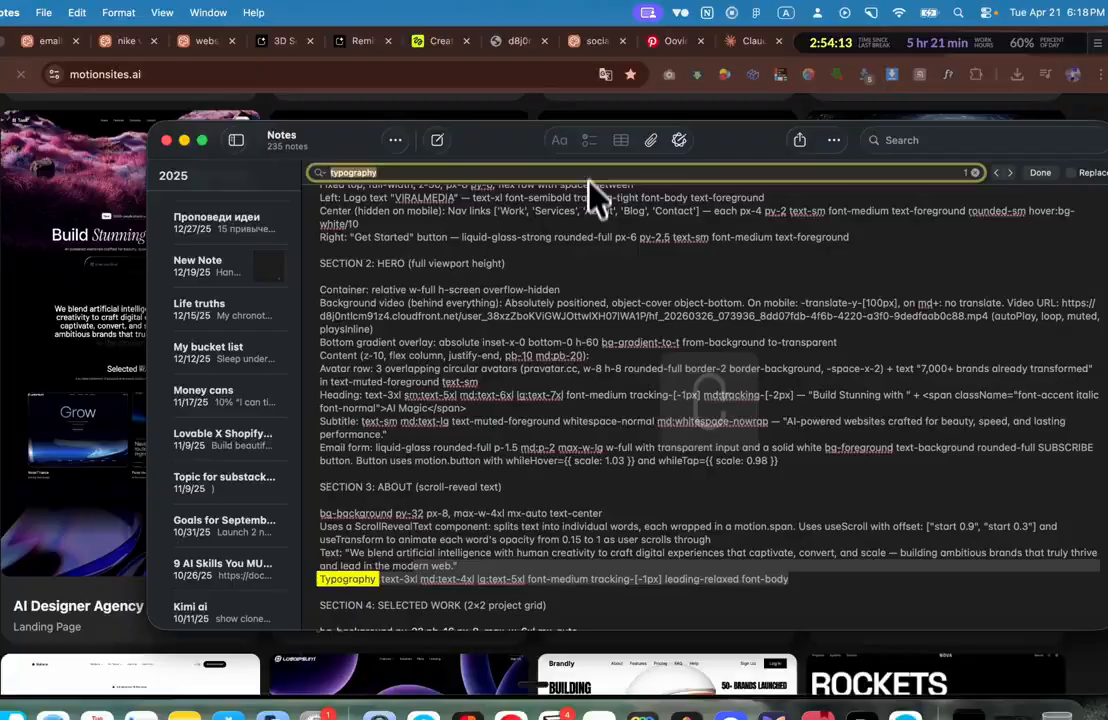
scroll(641, 244, up, 8)
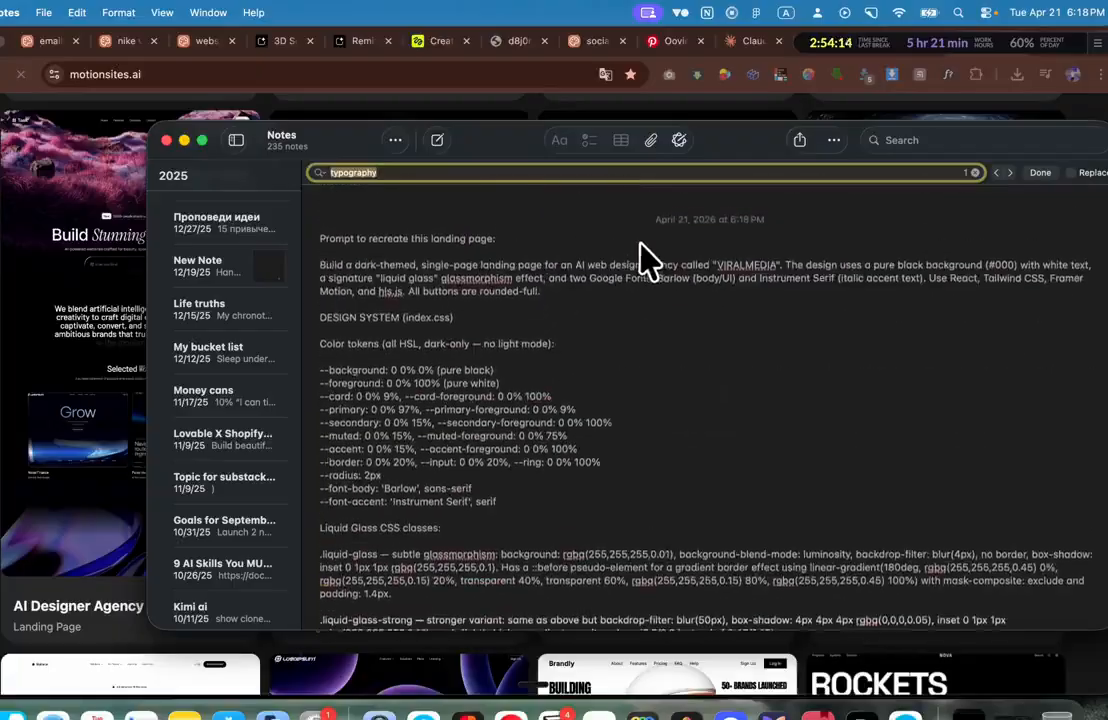
scroll(641, 244, down, 13)
scroll(641, 244, up, 4)
click(646, 268)
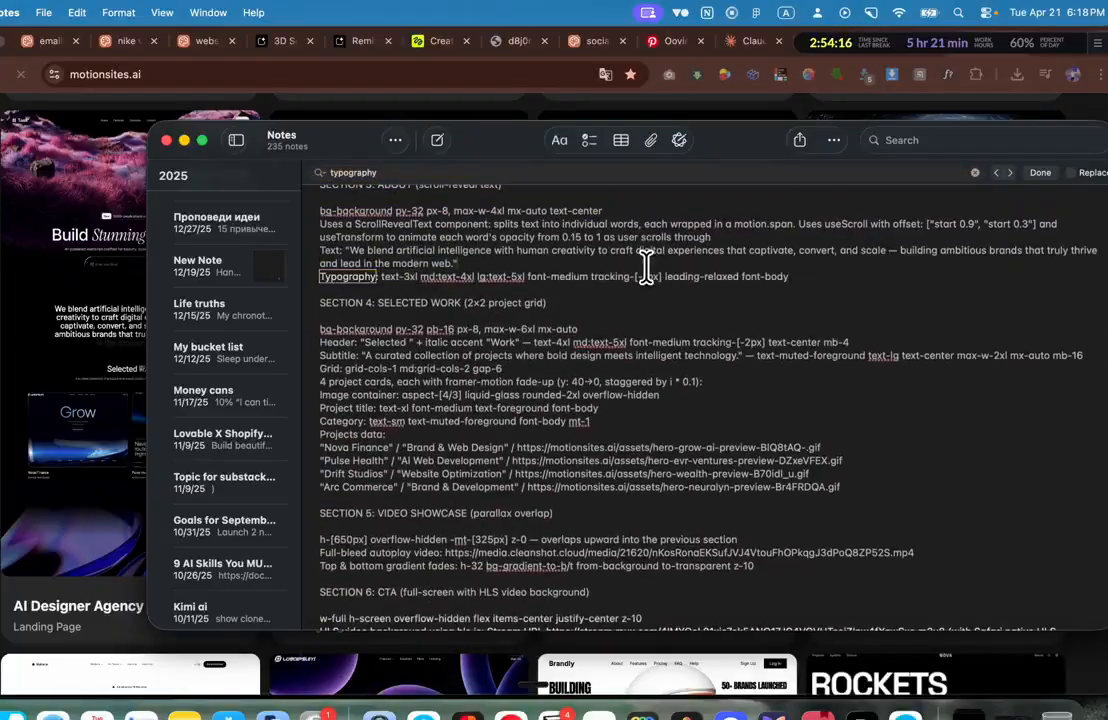
Step: Select the About typography line, then the hero Heading and Subtitle spec lines
drag(812, 280, 320, 276)
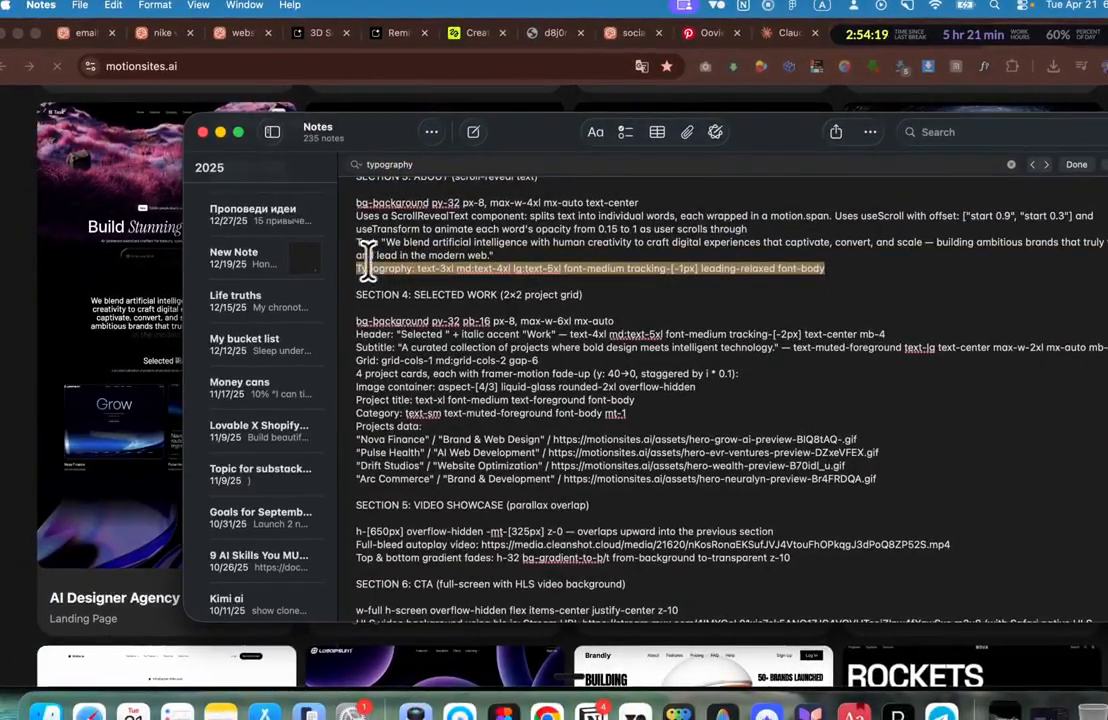
scroll(388, 250, up, 10)
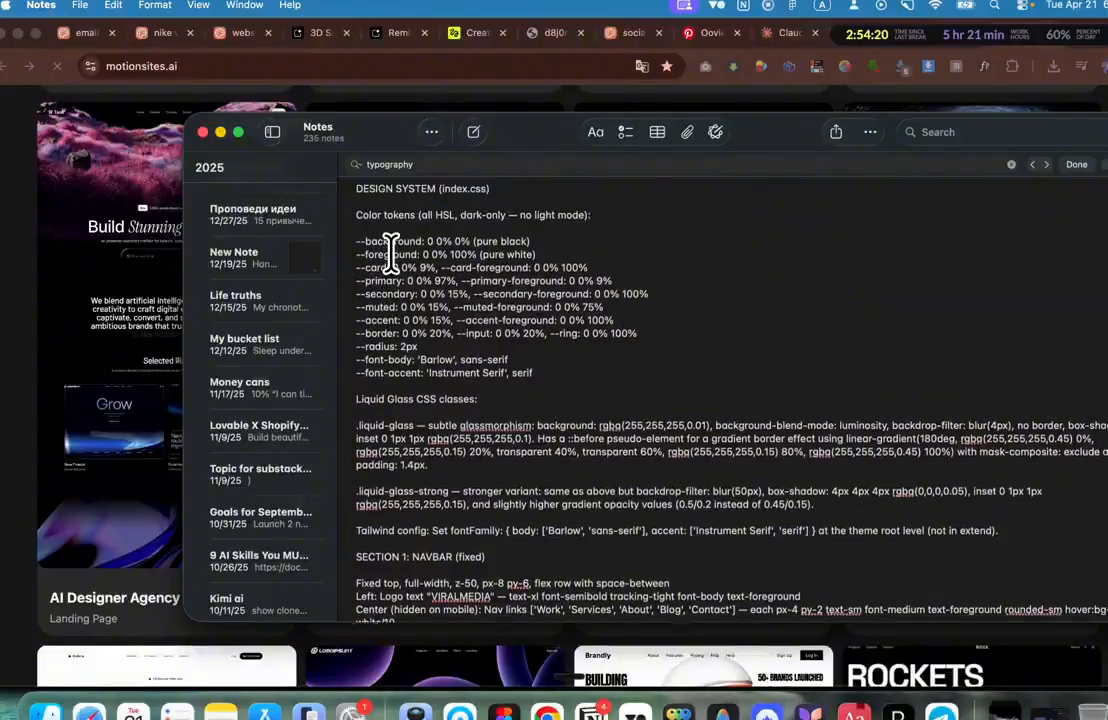
scroll(390, 250, down, 2)
scroll(390, 250, down, 5)
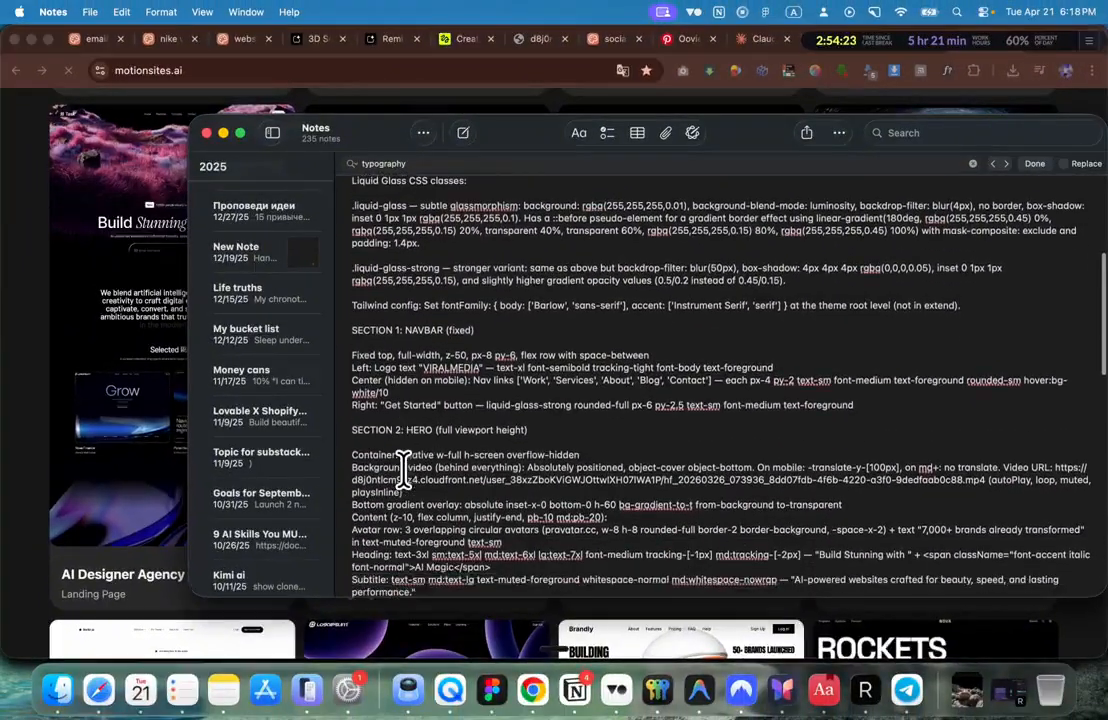
scroll(402, 467, down, 2)
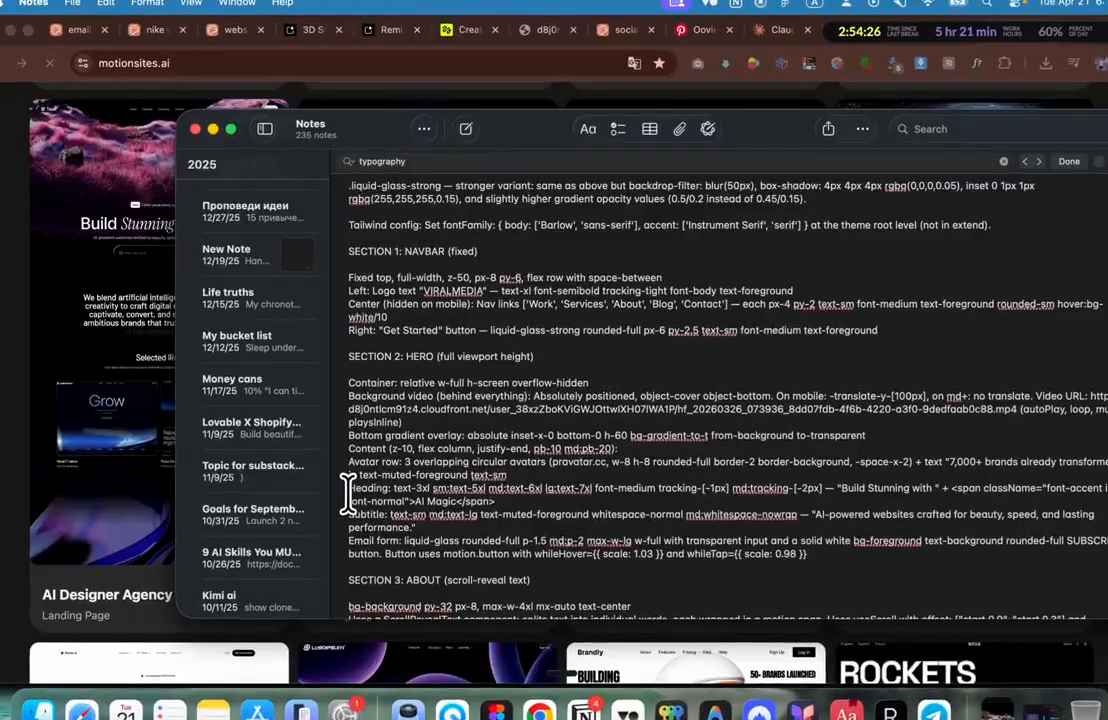
drag(407, 490, 492, 514)
key(cmd+c)
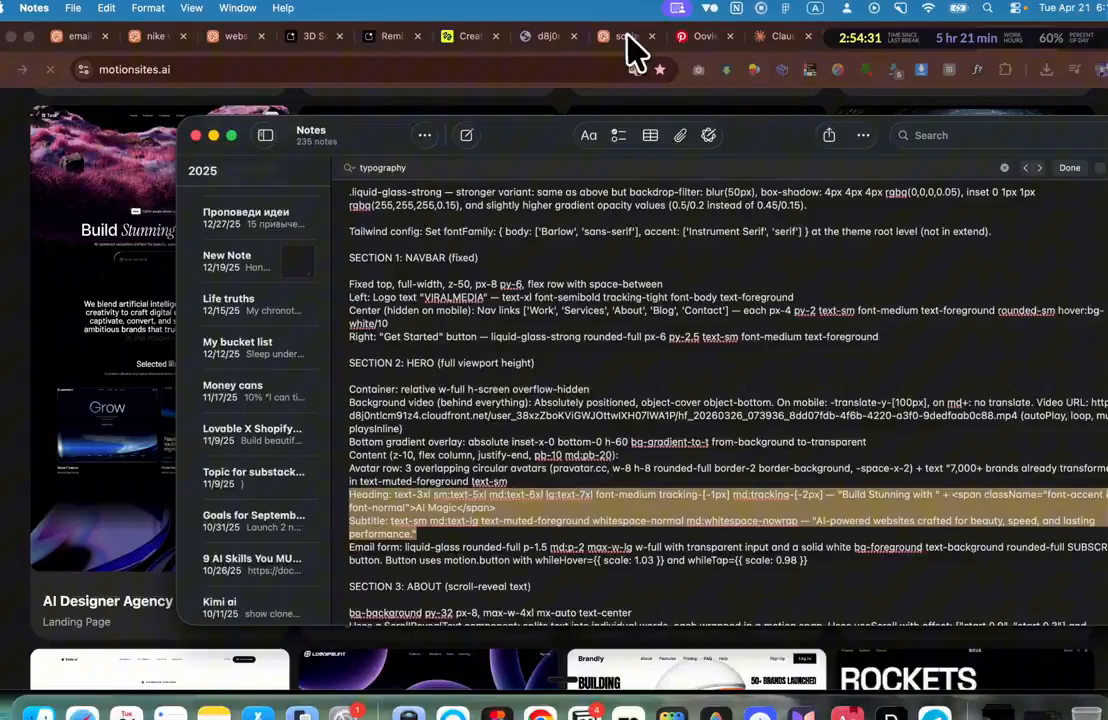
Step: Add 'And use this for the typography.' plus the pasted hero spec, and send the card-3 request
click(627, 38)
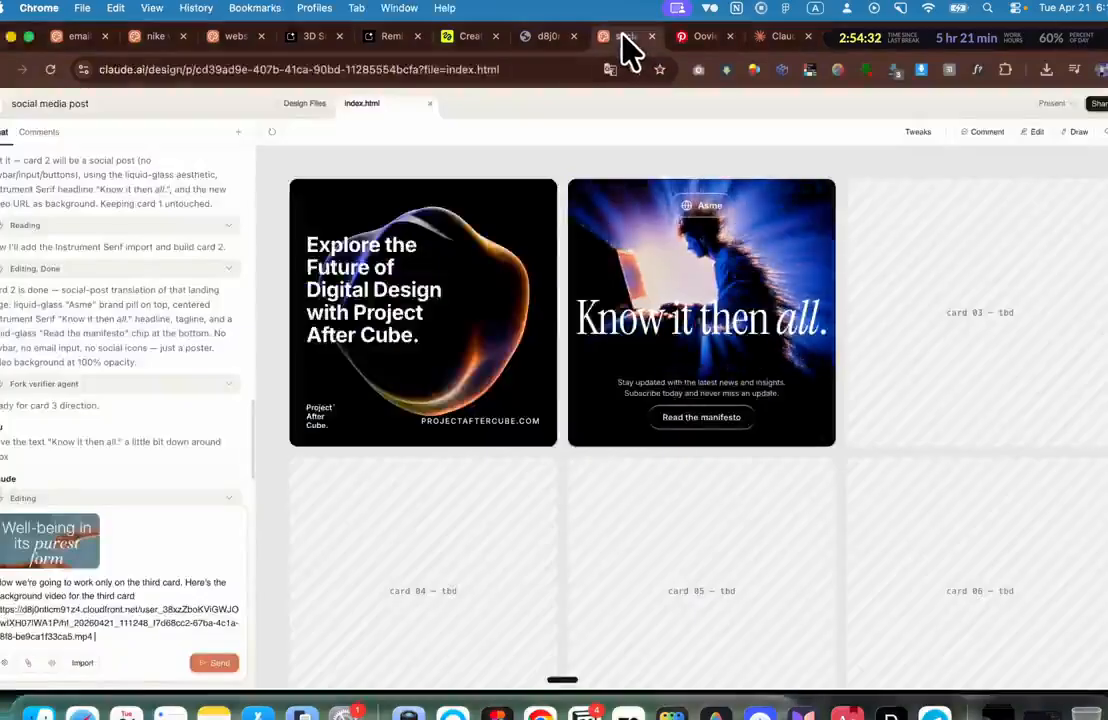
key(shift+Return)
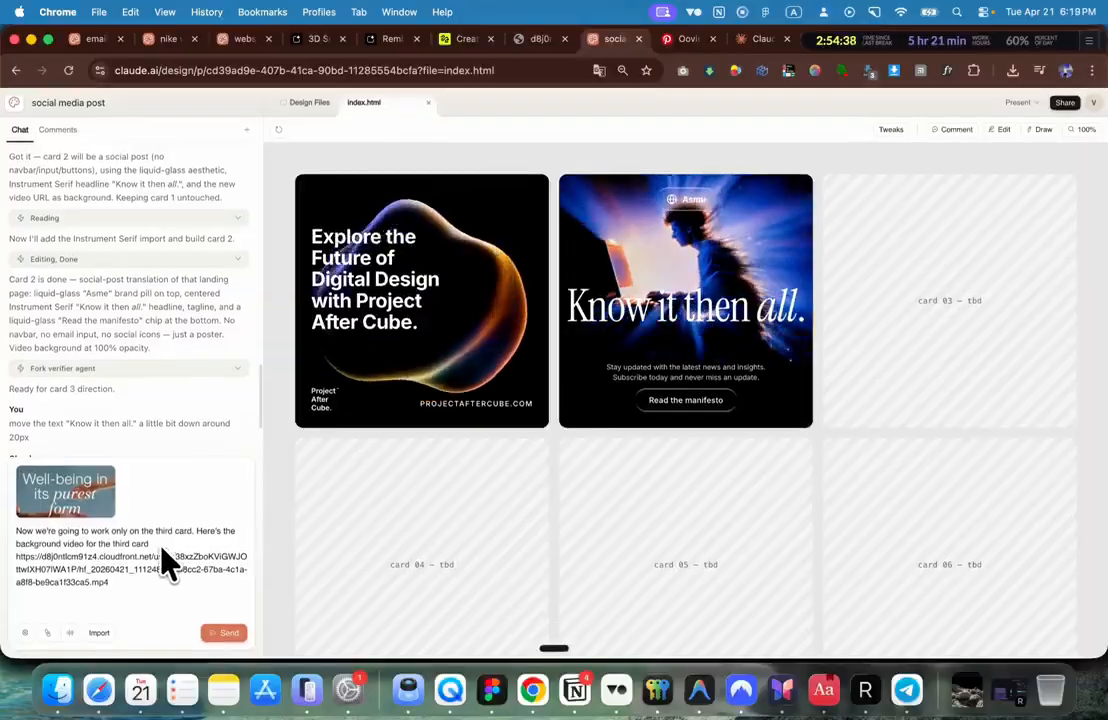
text(And use this for the typography.)
key(cmd+v)
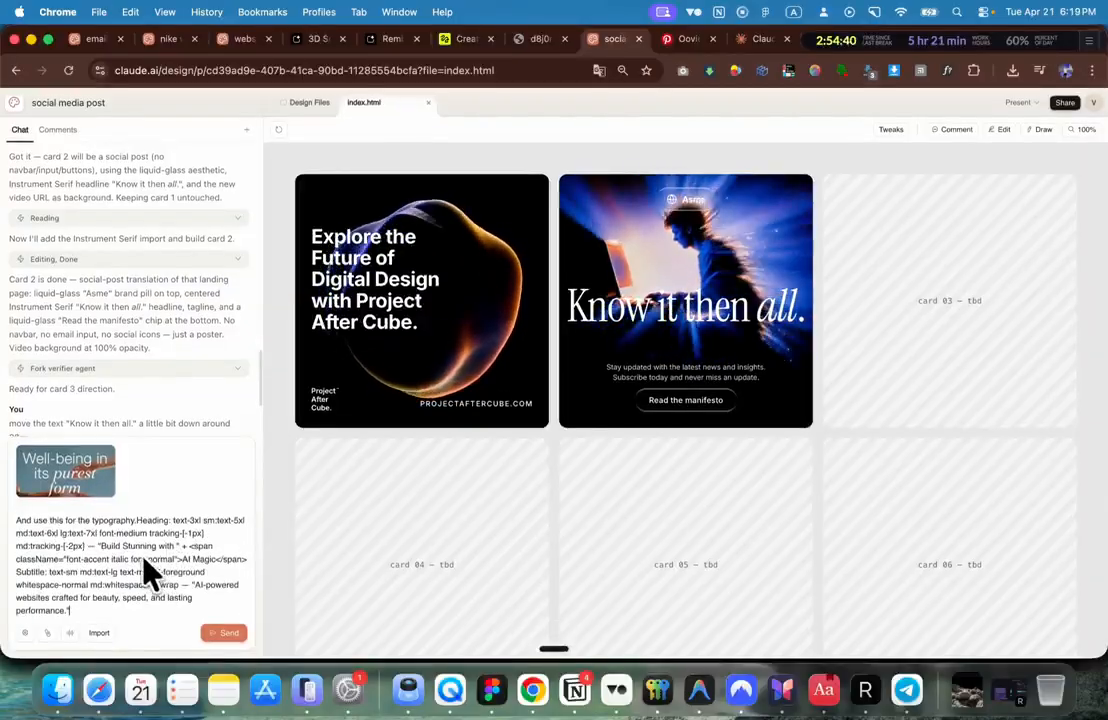
key(Return)
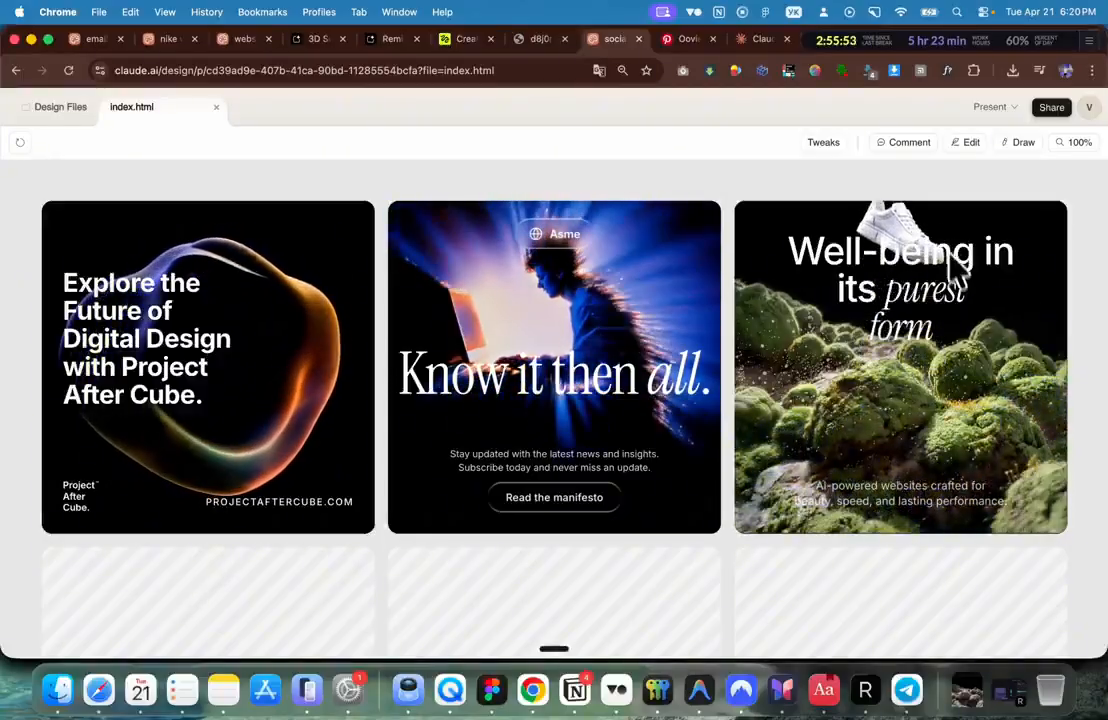
Step: Zoom out and send a request for cards 4–6 styled like card 2 with new headlines and videos
key(super+minus)
key(super+minus)
key(super+minus)
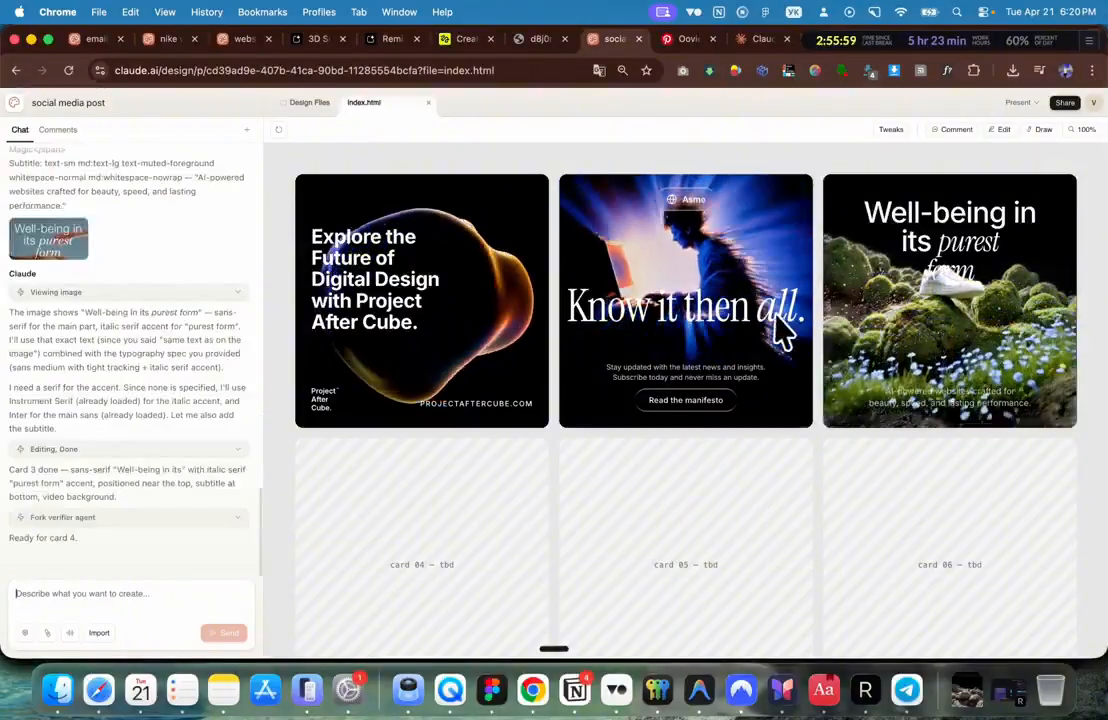
scroll(640, 283, down, 1)
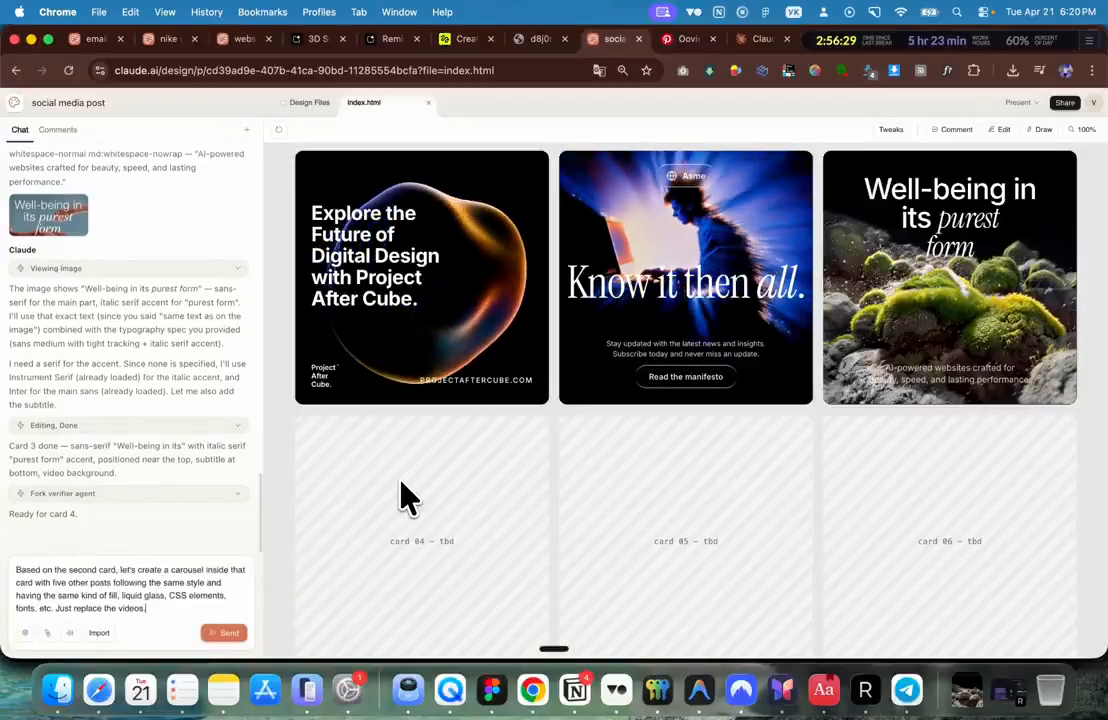
key(Return)
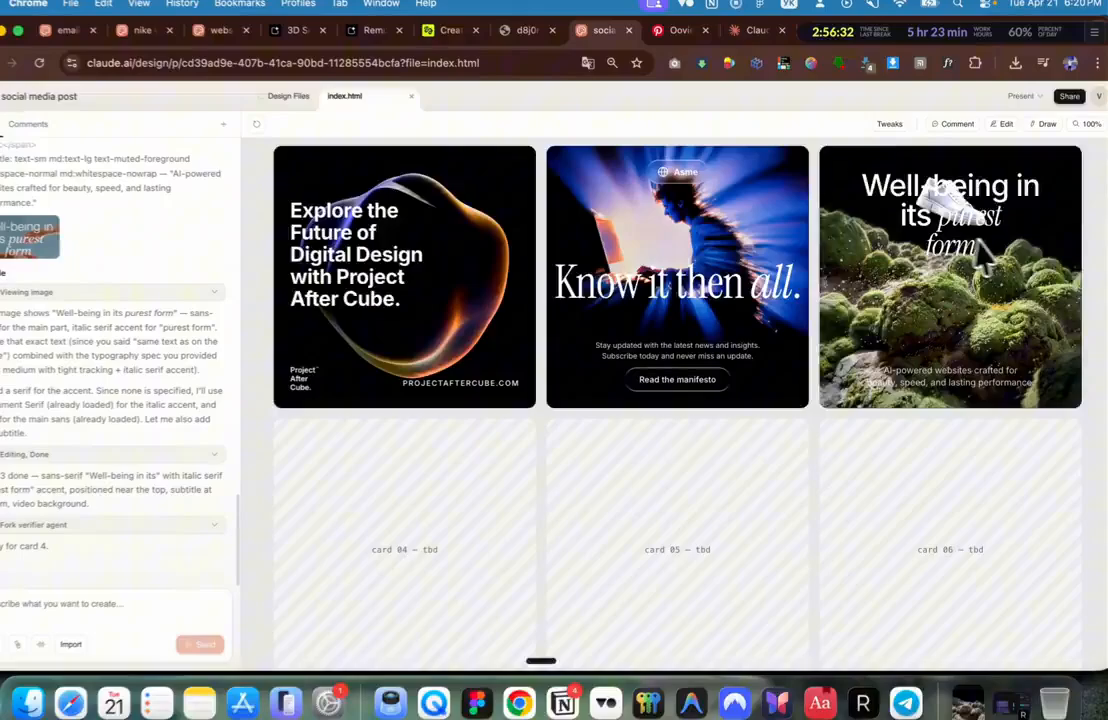
Step: Highlight card 3's Well-being heading and inspect its background video options
drag(866, 184, 934, 339)
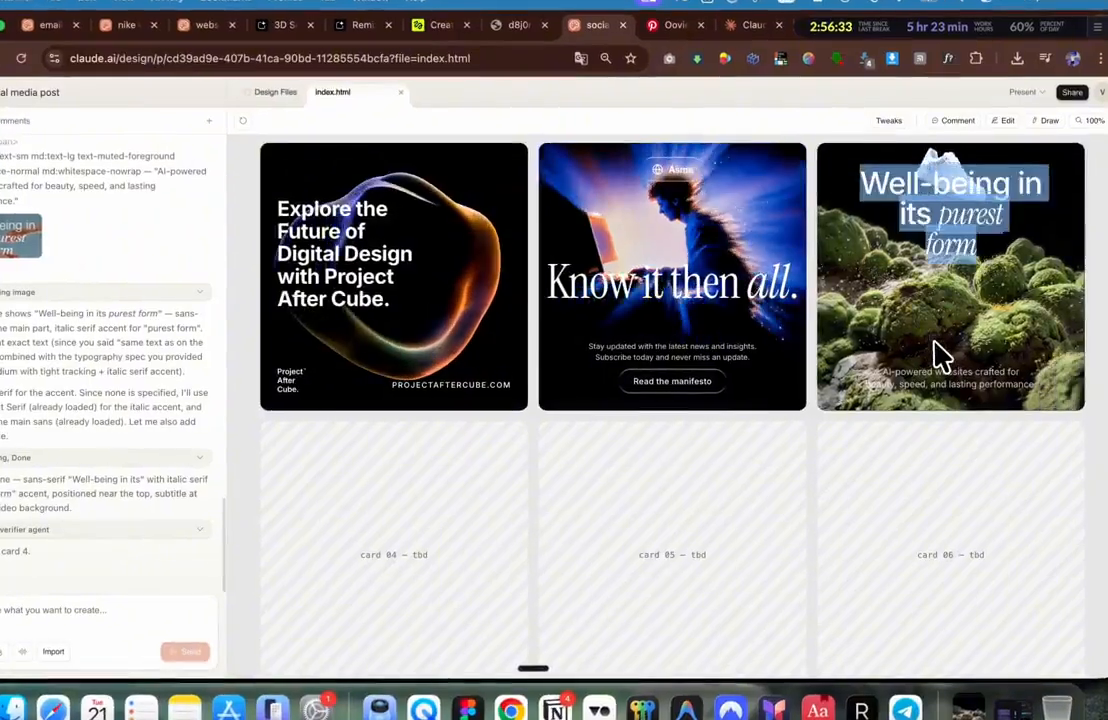
right_click(978, 272)
click(984, 266)
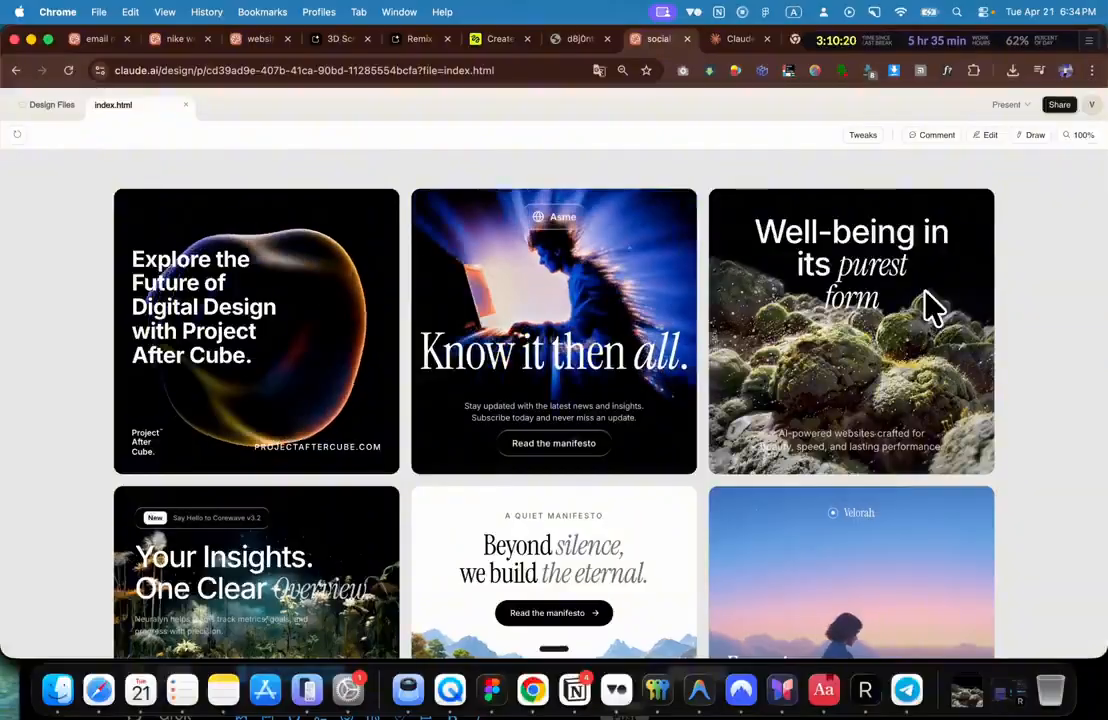
scroll(914, 328, down, 3)
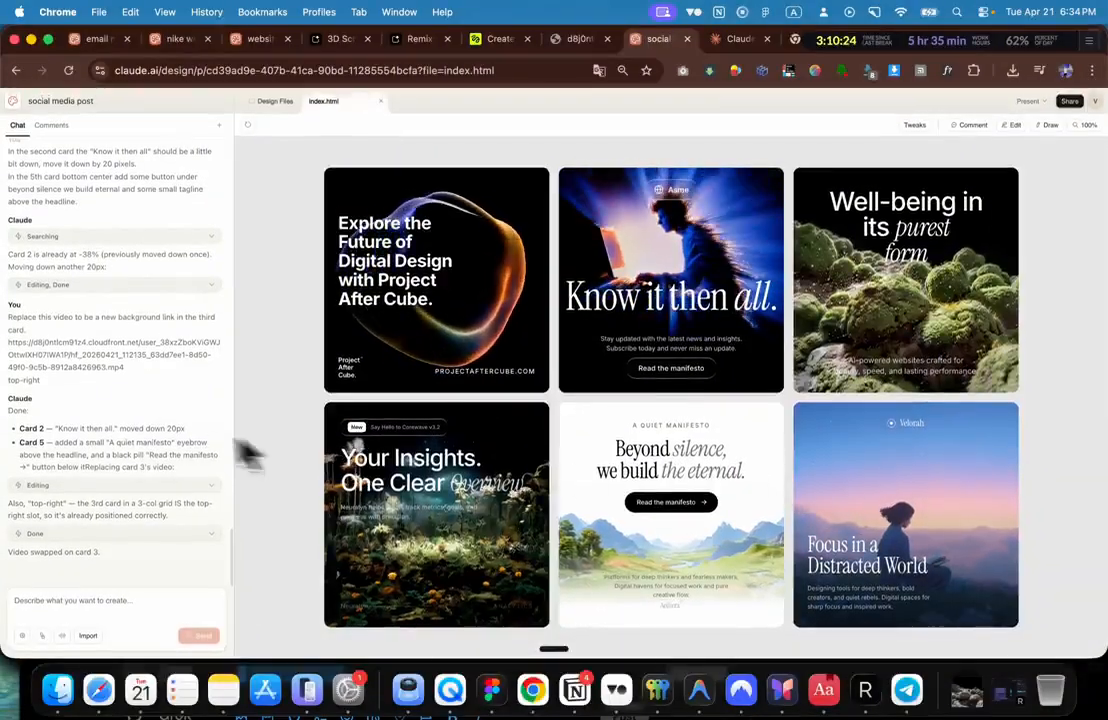
scroll(157, 428, up, 5)
scroll(157, 428, down, 6)
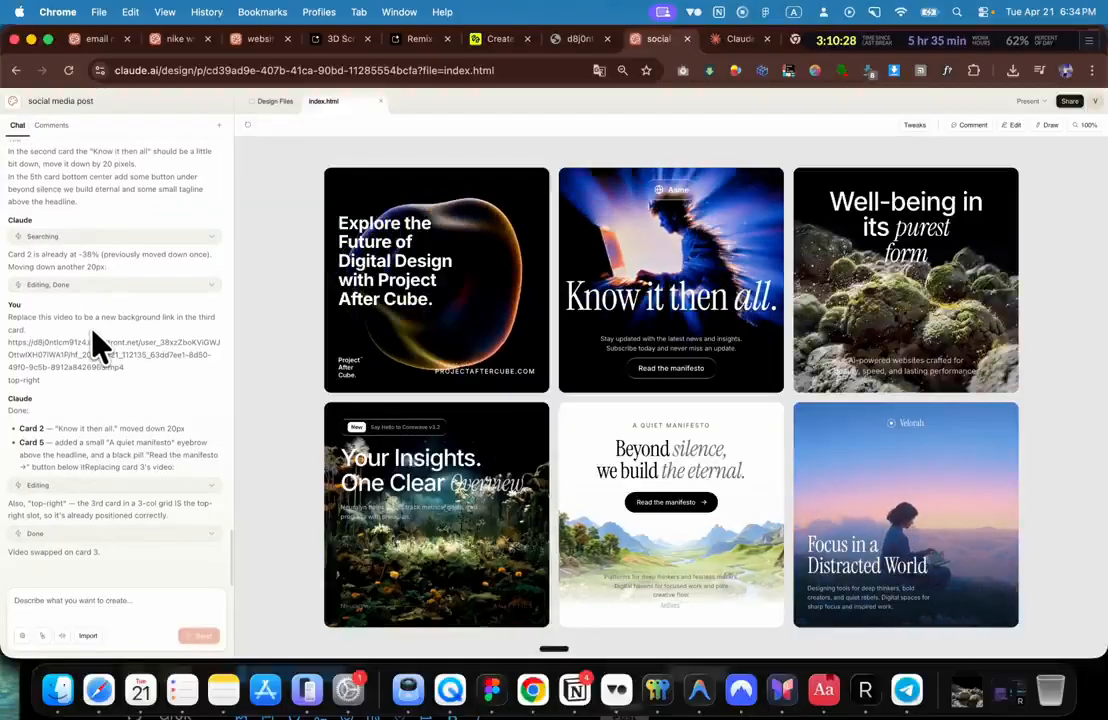
scroll(53, 338, up, 1)
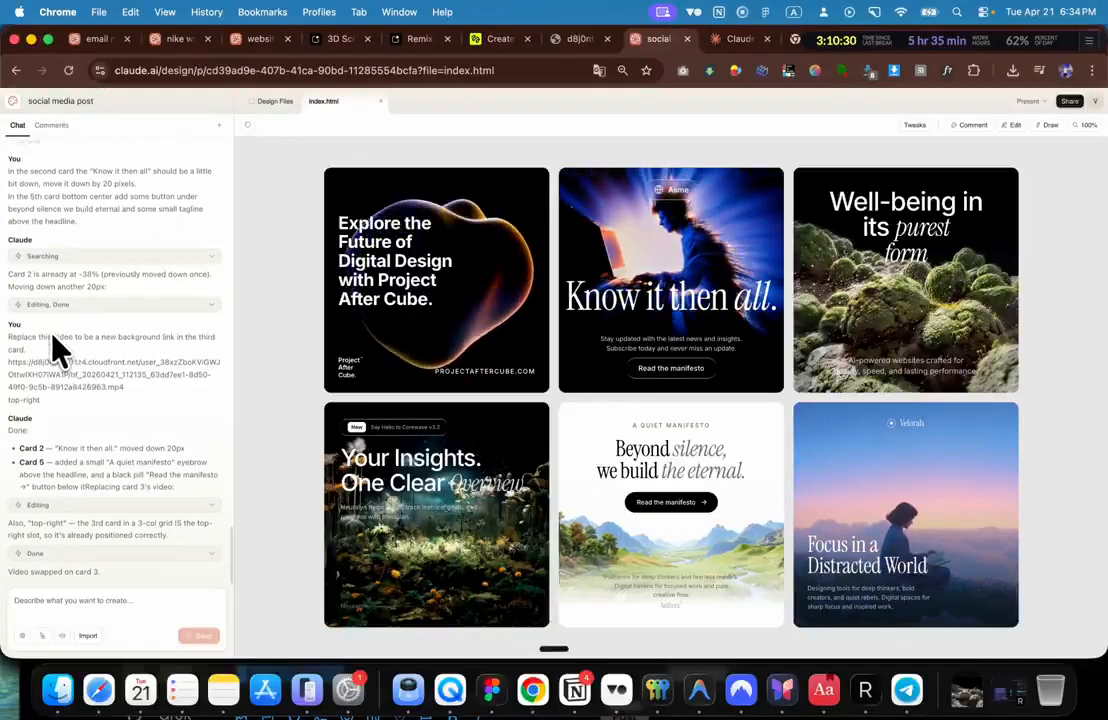
click(76, 305)
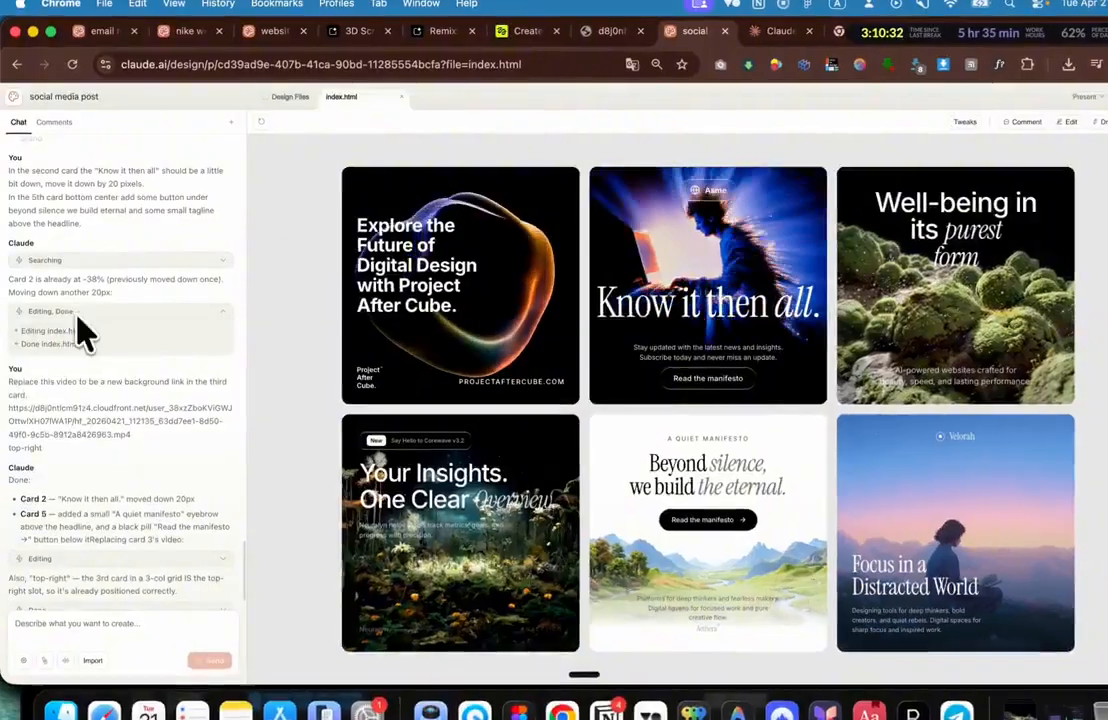
click(89, 264)
click(89, 264)
scroll(106, 348, down, 2)
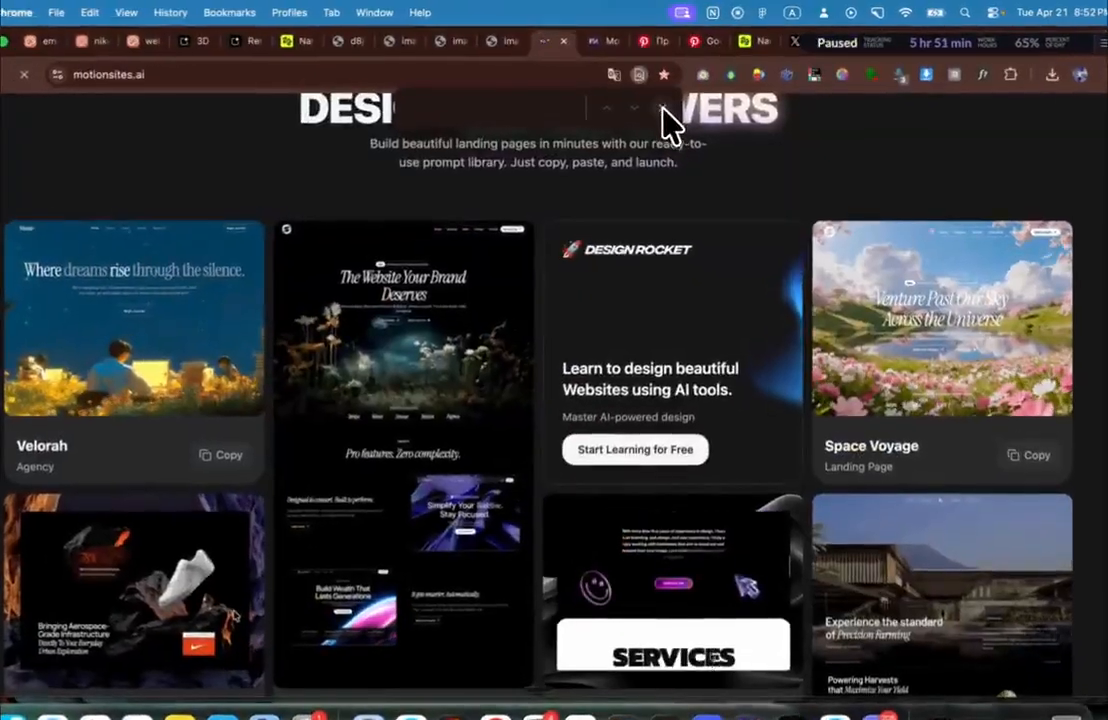
Step: Find 'portfolio' templates on the Motion Sites page and preview the 3D Portfolio template
scroll(690, 150, up, 3)
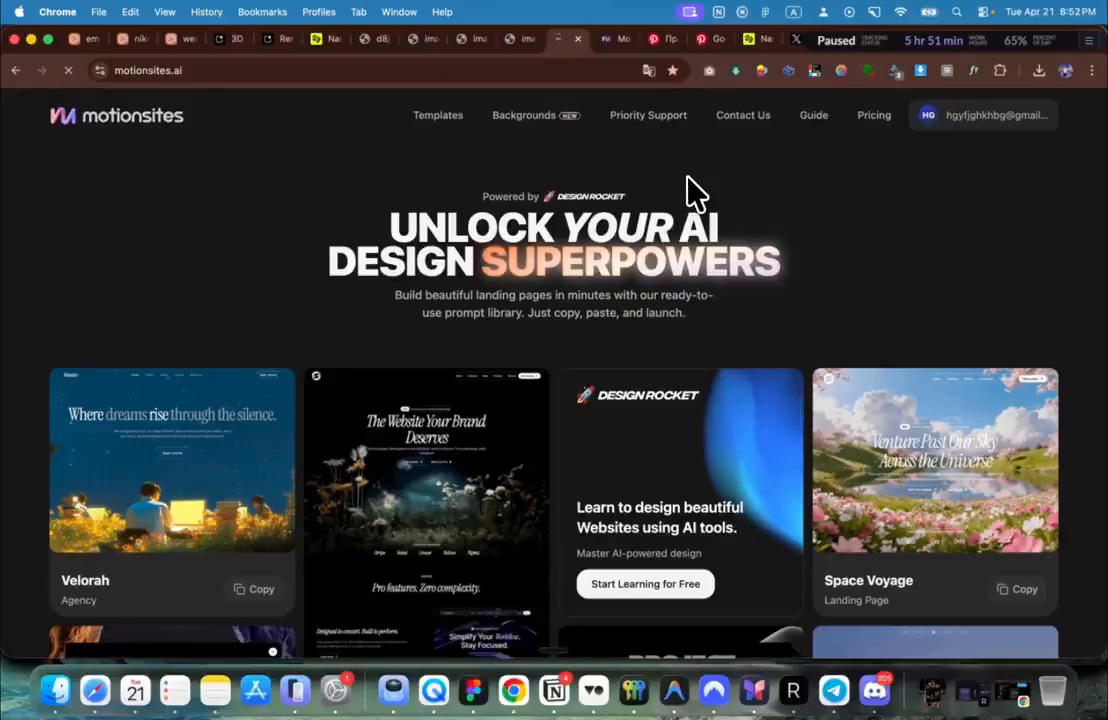
scroll(630, 285, down, 3)
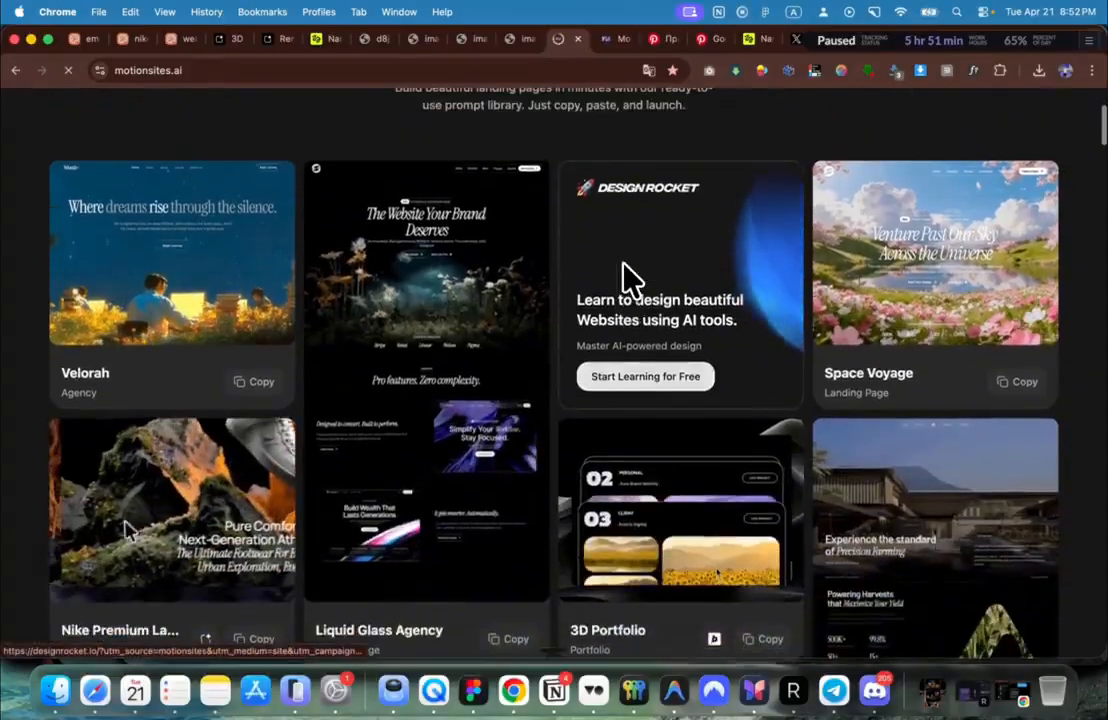
key(super+f)
text(portfolio)
key(Return)
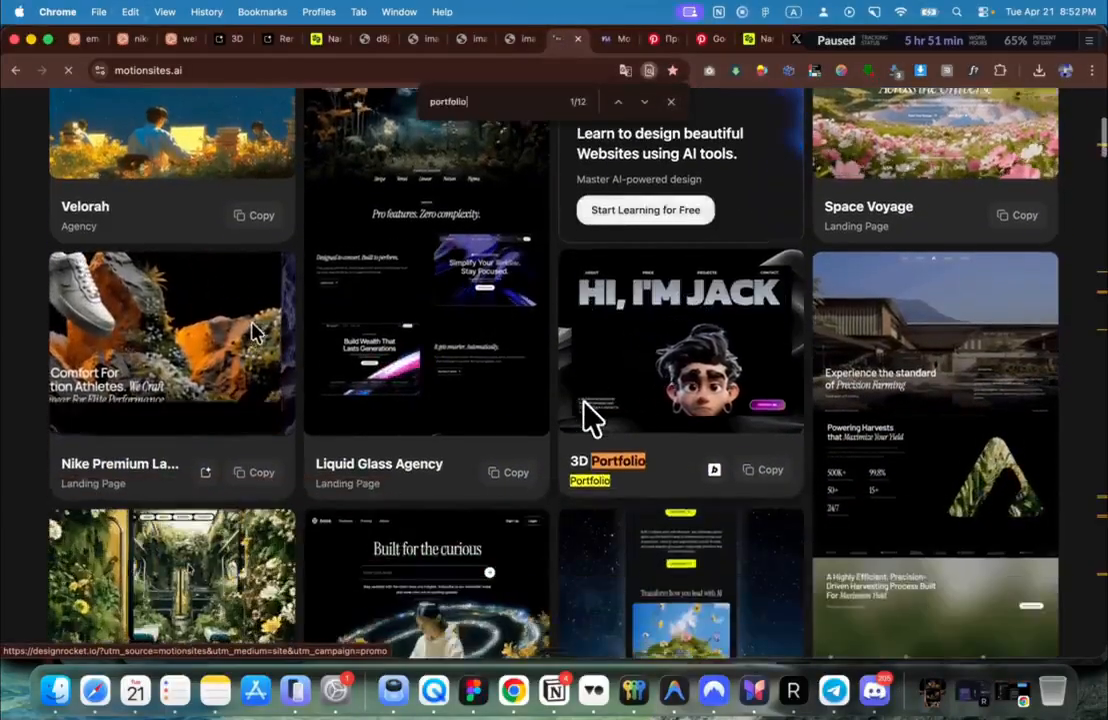
key(Return)
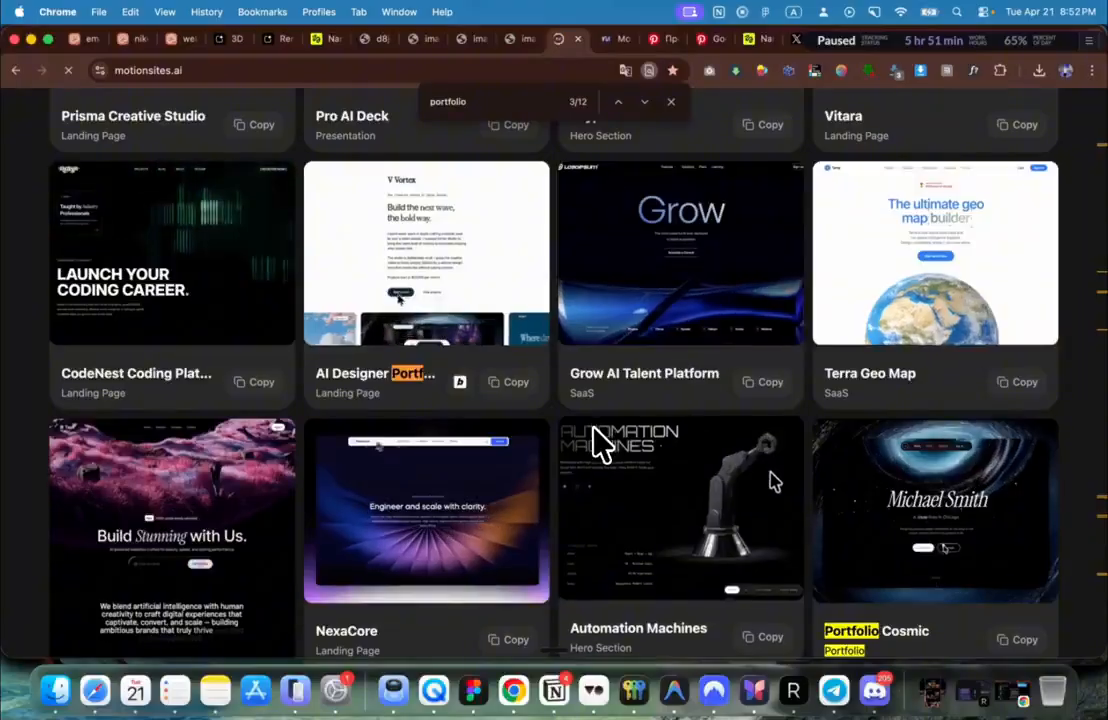
key(Return)
click(452, 272)
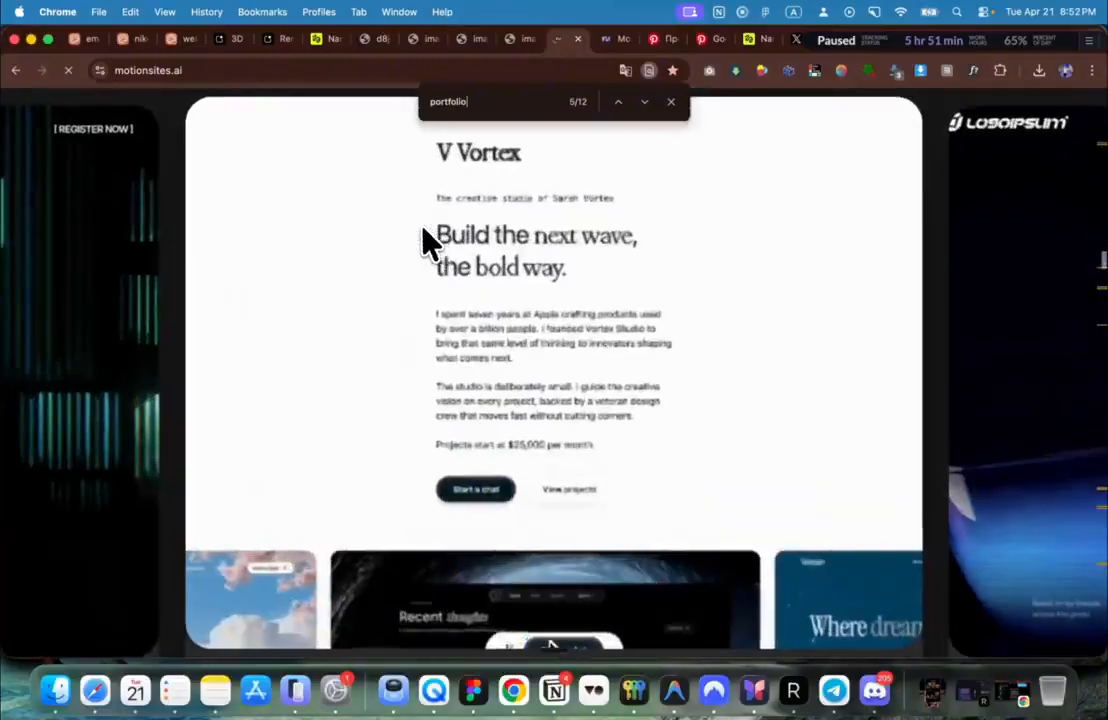
key(Return)
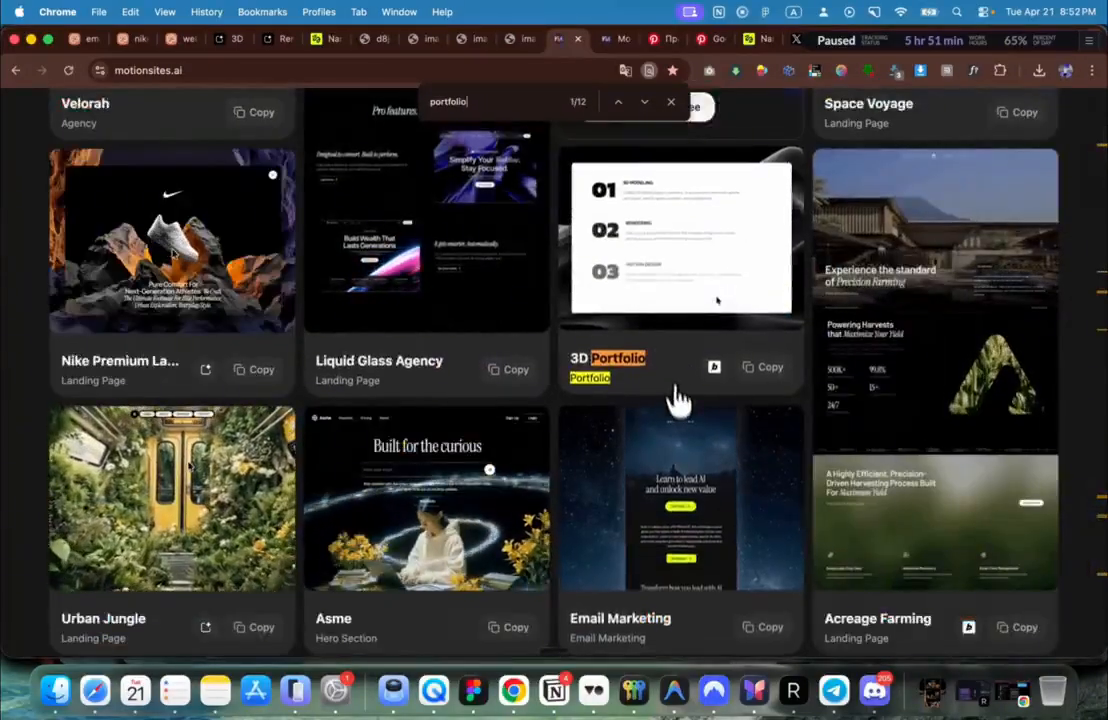
scroll(670, 385, up, 1)
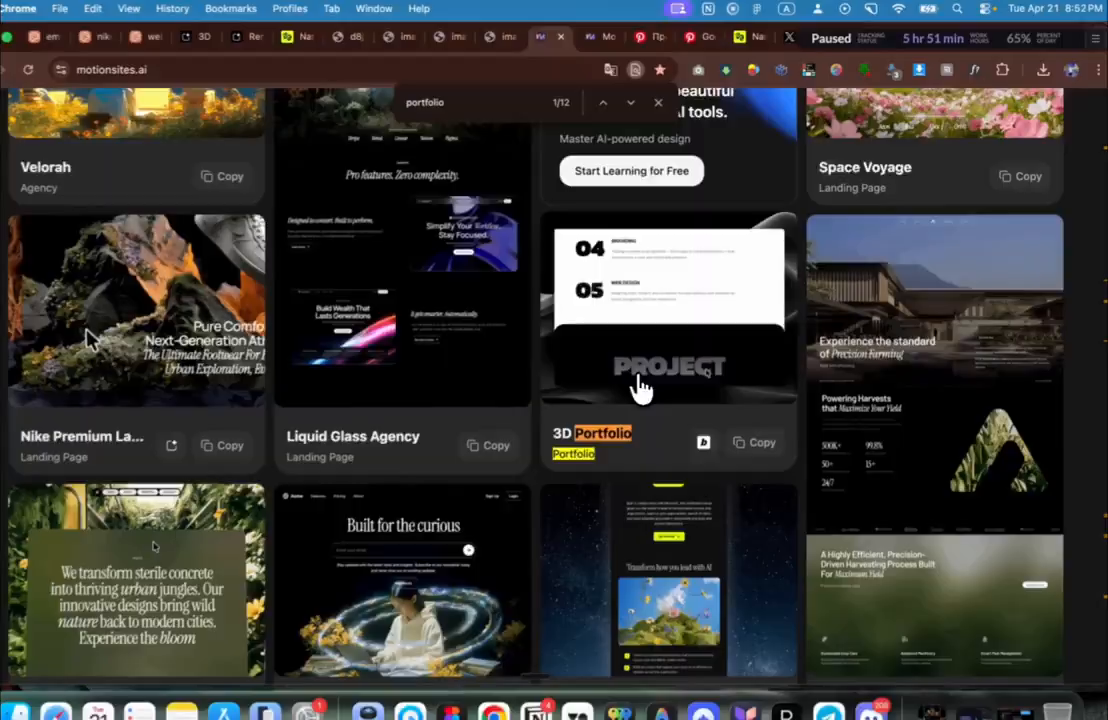
click(645, 385)
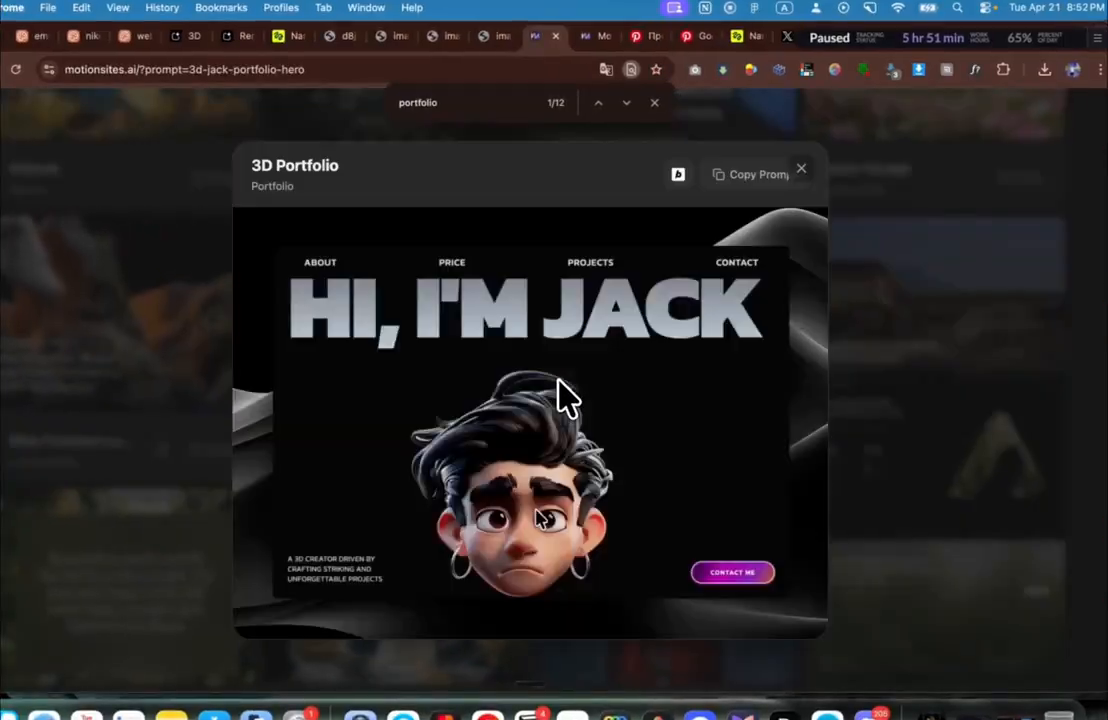
click(960, 280)
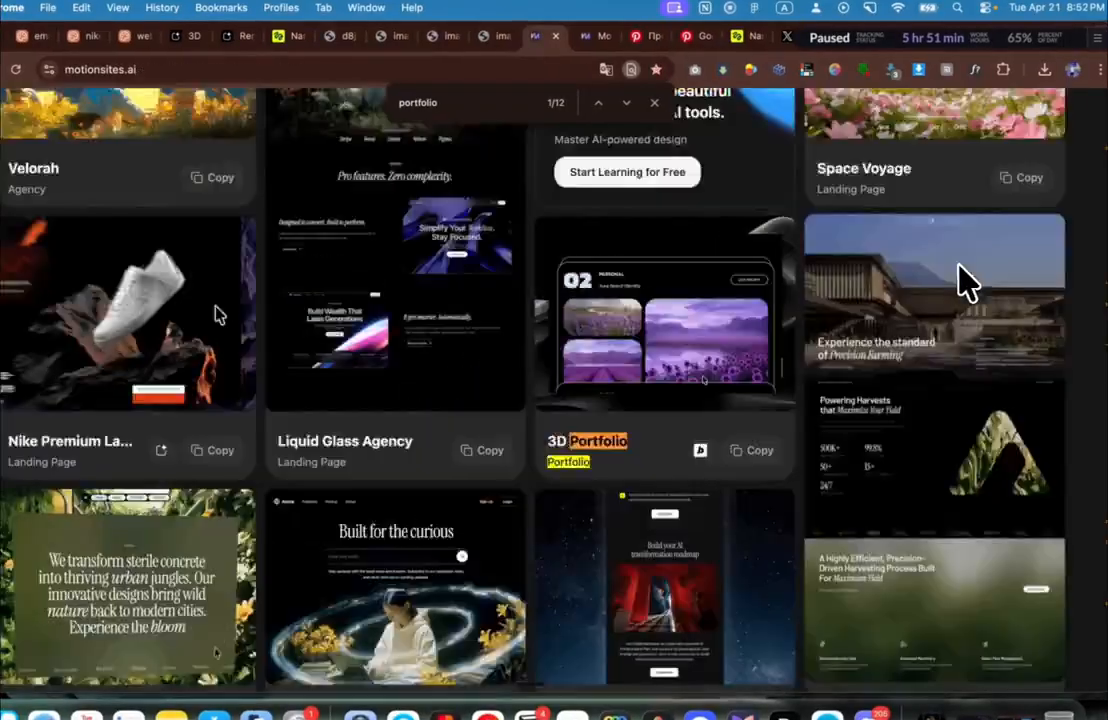
Step: Step through the remaining portfolio matches to relocate the 3D Portfolio card
scroll(960, 280, down, 4)
key(Return)
key(Return)
key(Return)
key(Return)
key(Return)
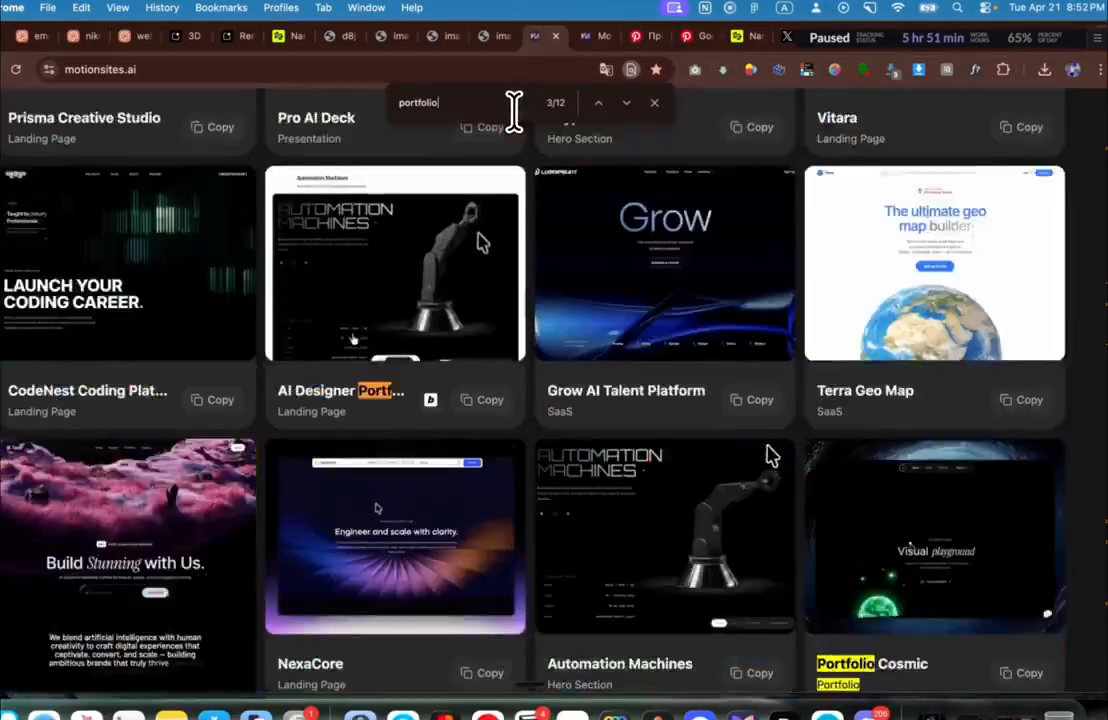
key(Return)
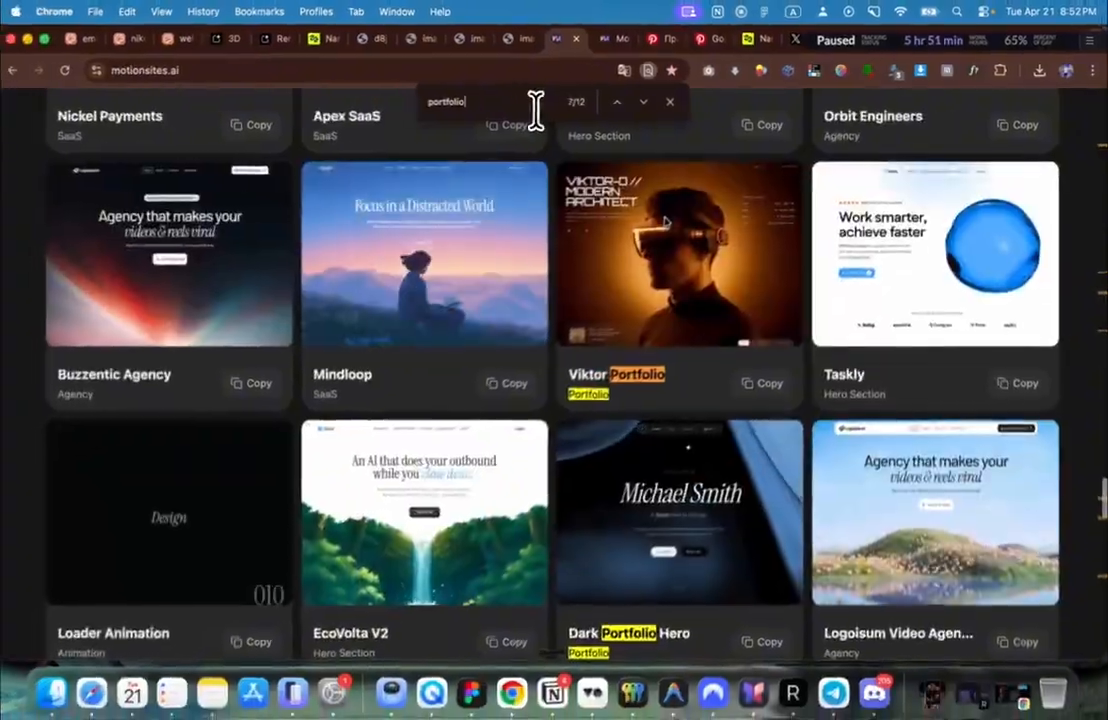
scroll(710, 329, up, 5)
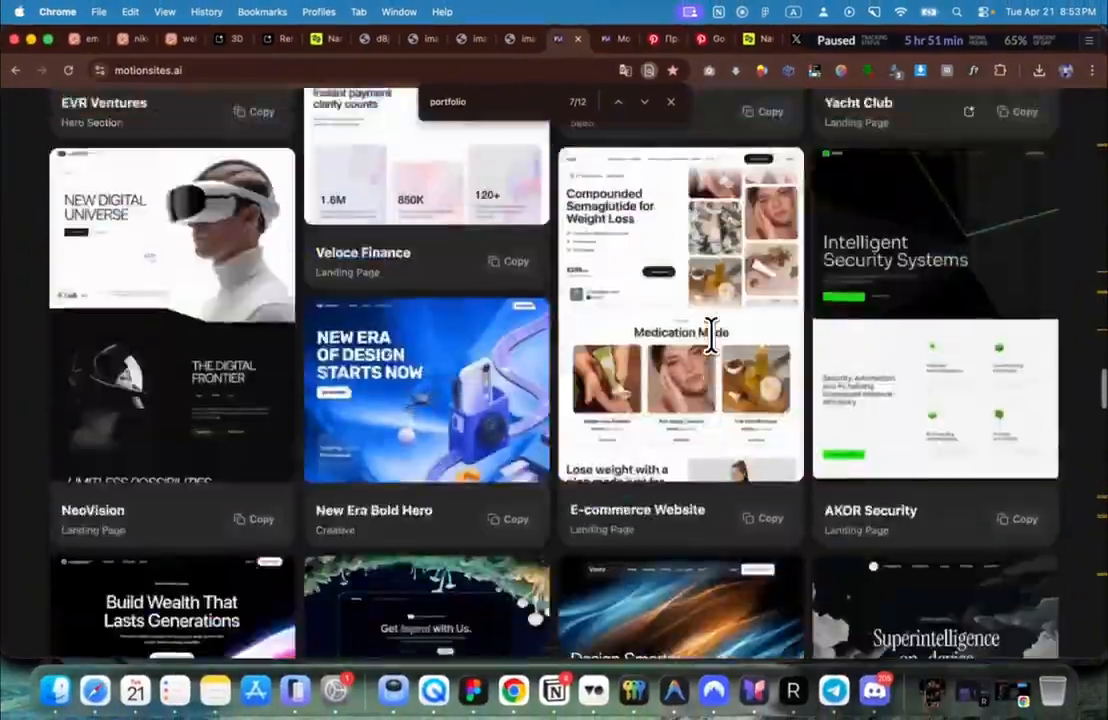
scroll(710, 338, up, 5)
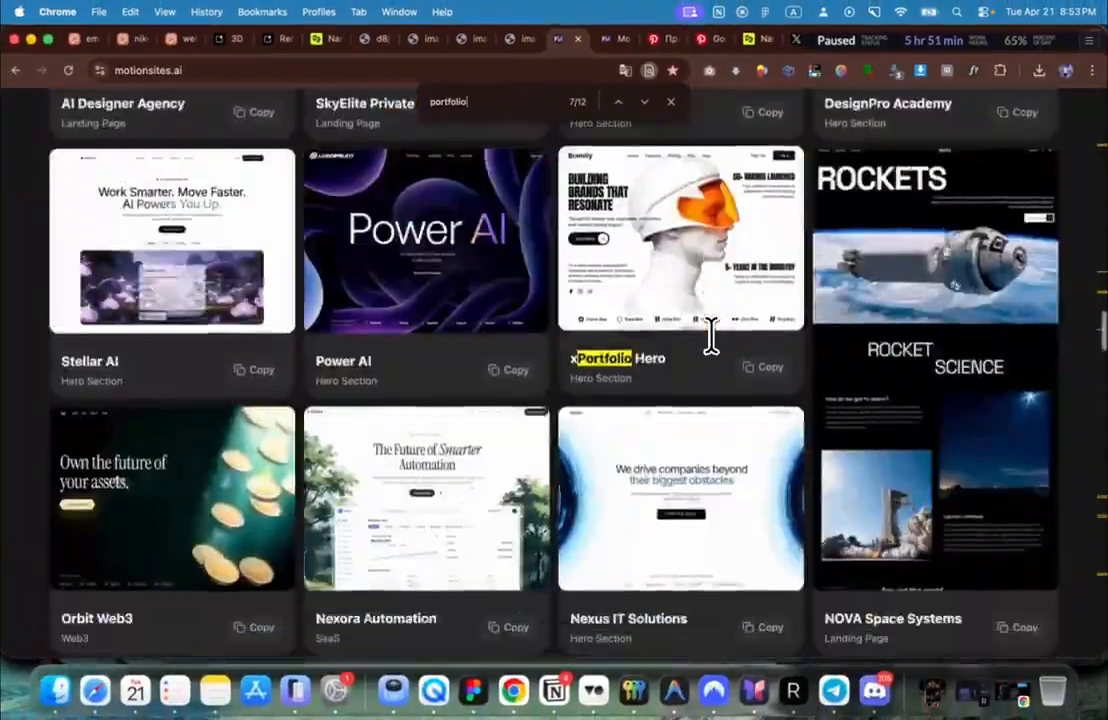
scroll(710, 338, down, 12)
scroll(710, 345, up, 20)
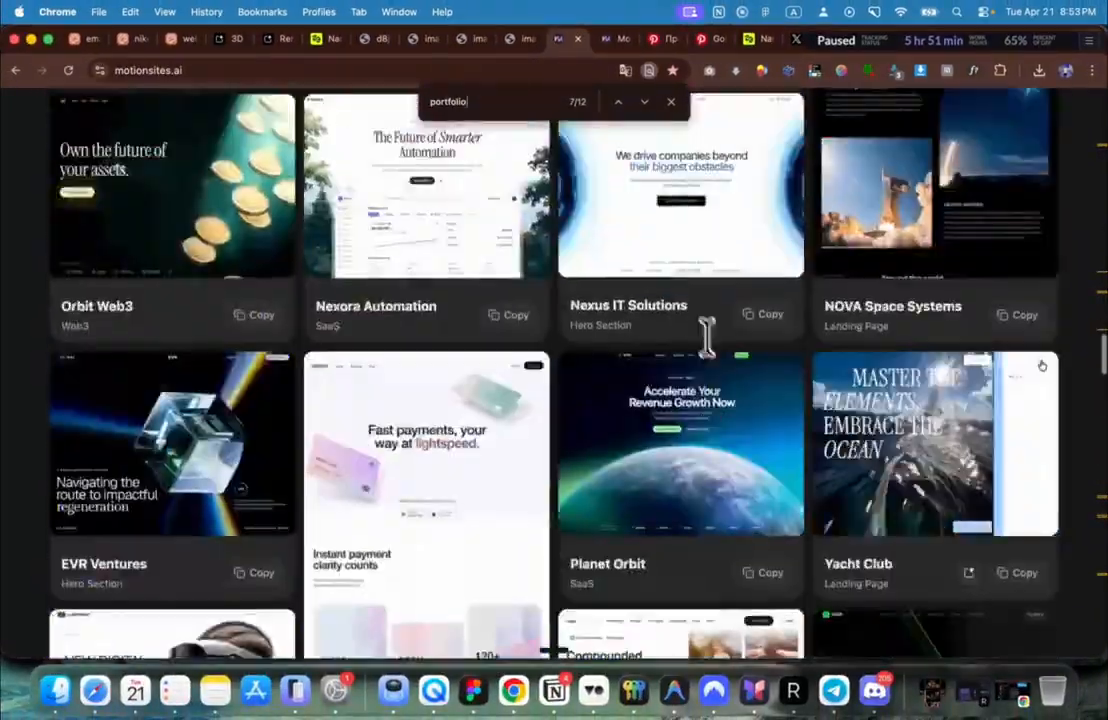
scroll(527, 228, down, 5)
scroll(527, 228, up, 5)
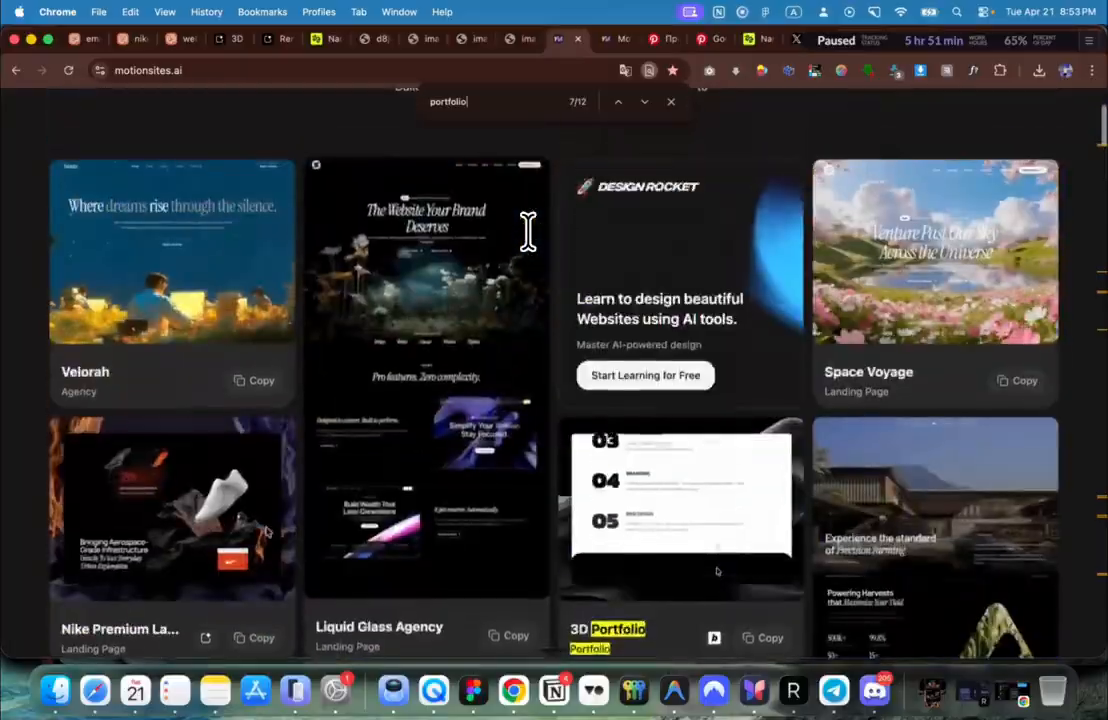
scroll(527, 228, down, 3)
scroll(527, 228, up, 1)
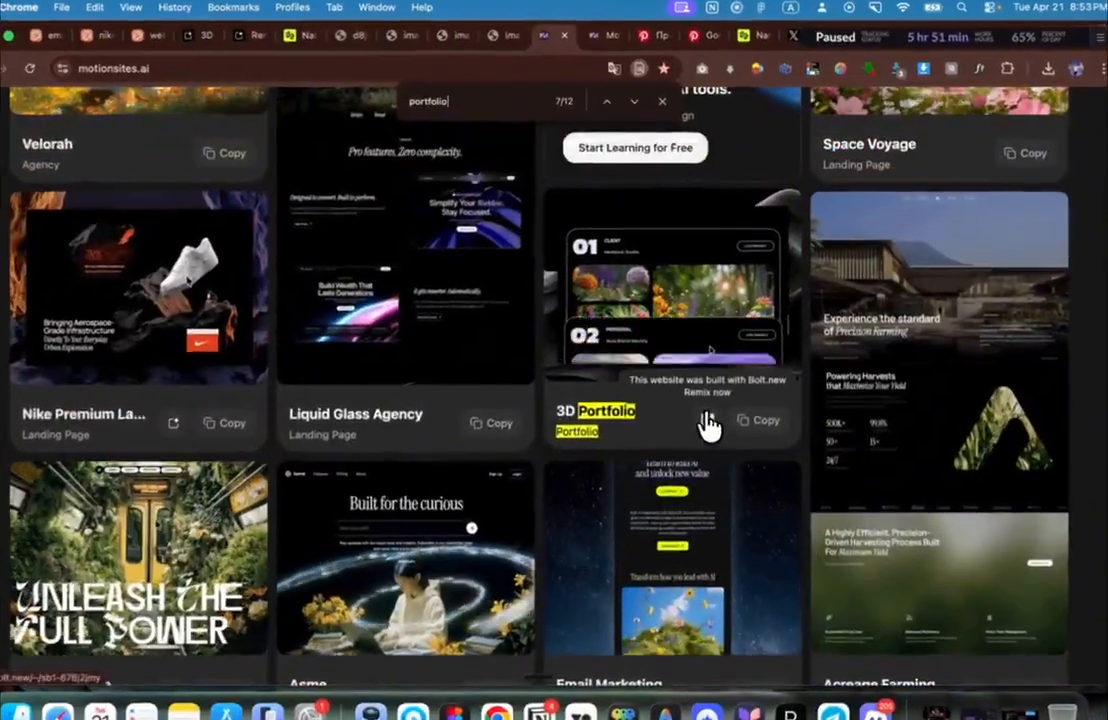
Step: Open the 3D Portfolio remix in Bolt and copy its template prompt
click(714, 406)
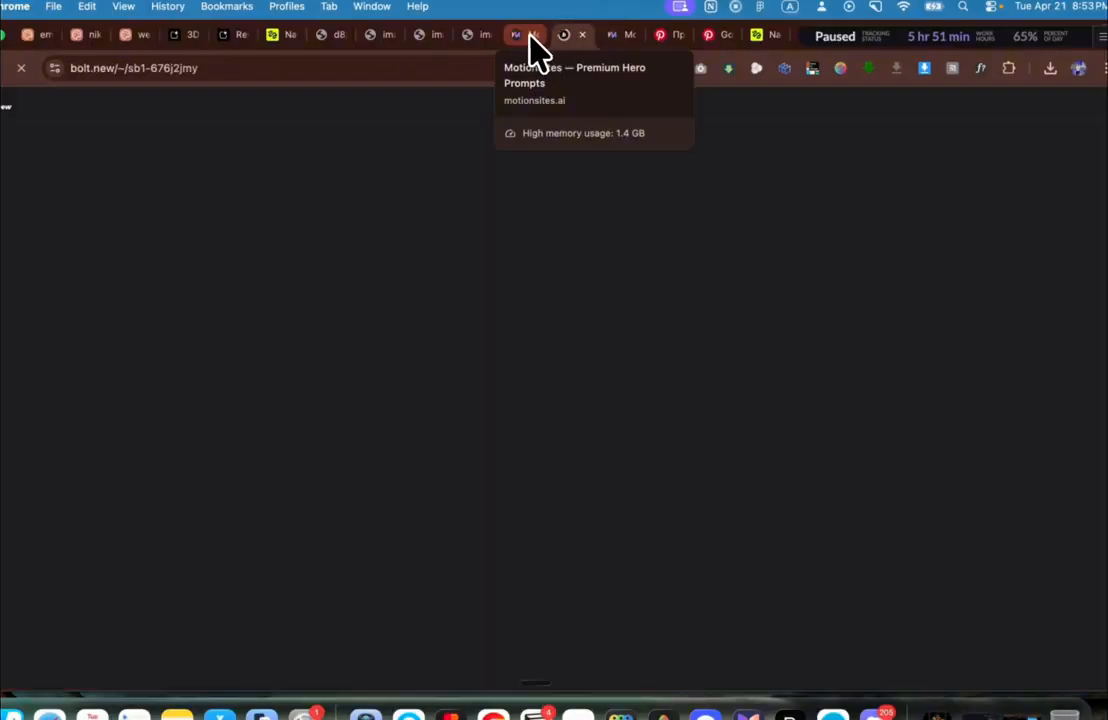
click(531, 38)
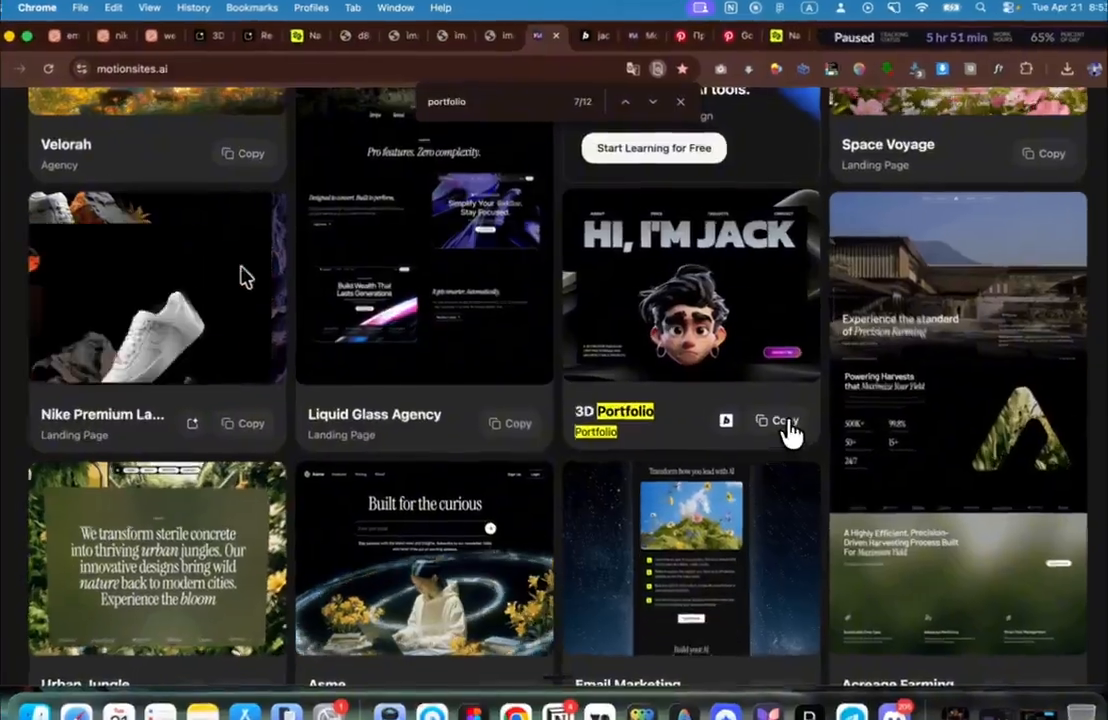
click(775, 416)
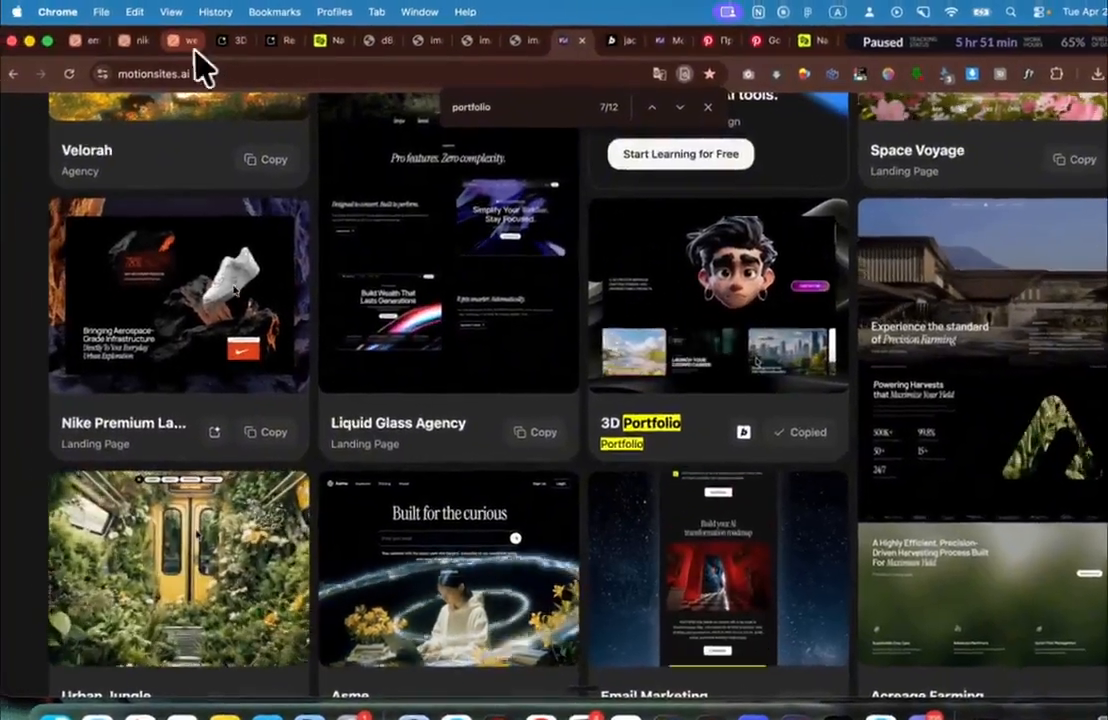
click(184, 44)
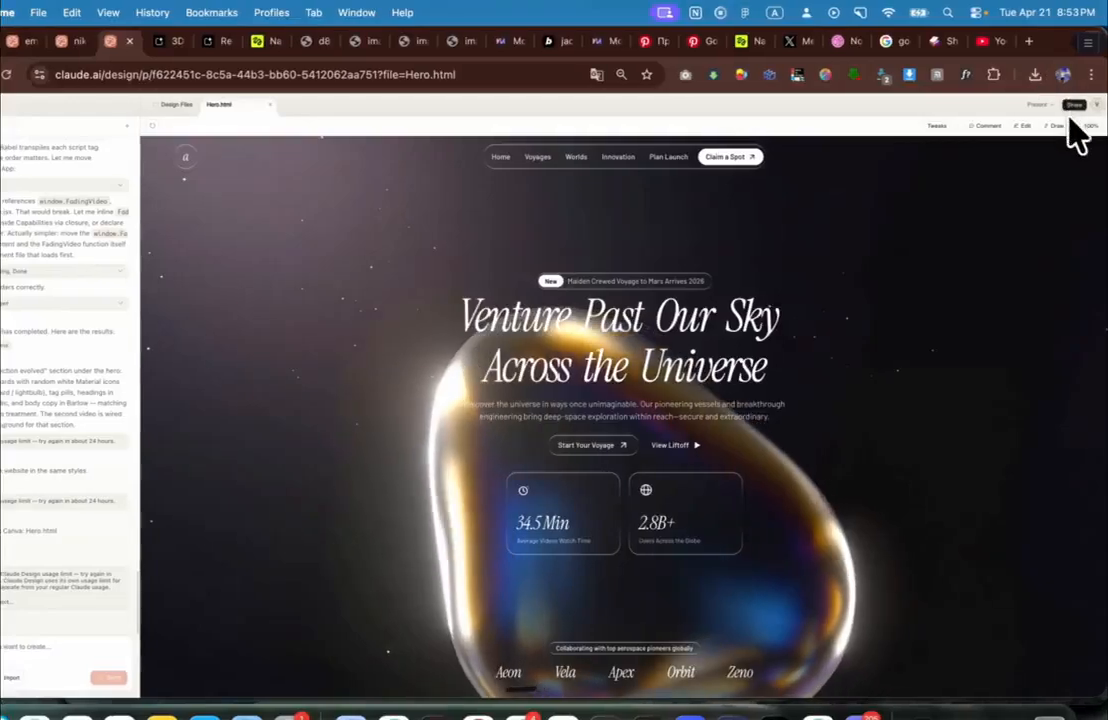
Step: Check Claude Design's Share export menu, close it, and move to the jack portfolio Bolt tab
scroll(1070, 120, up, 5)
click(1008, 130)
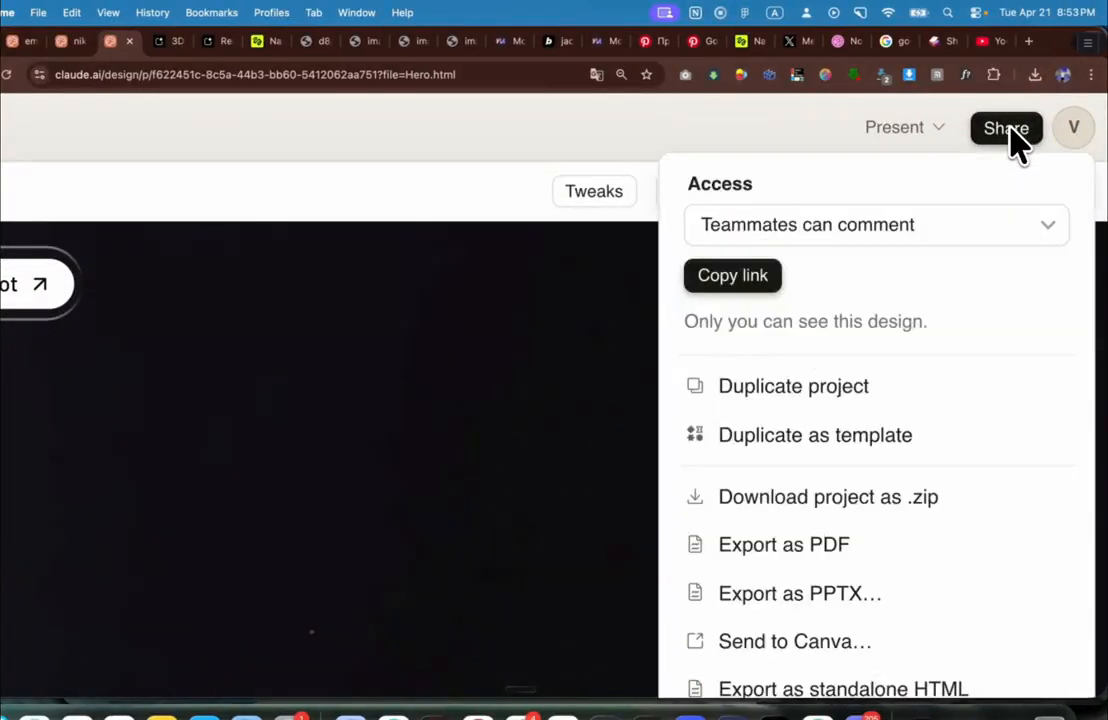
scroll(866, 141, down, 5)
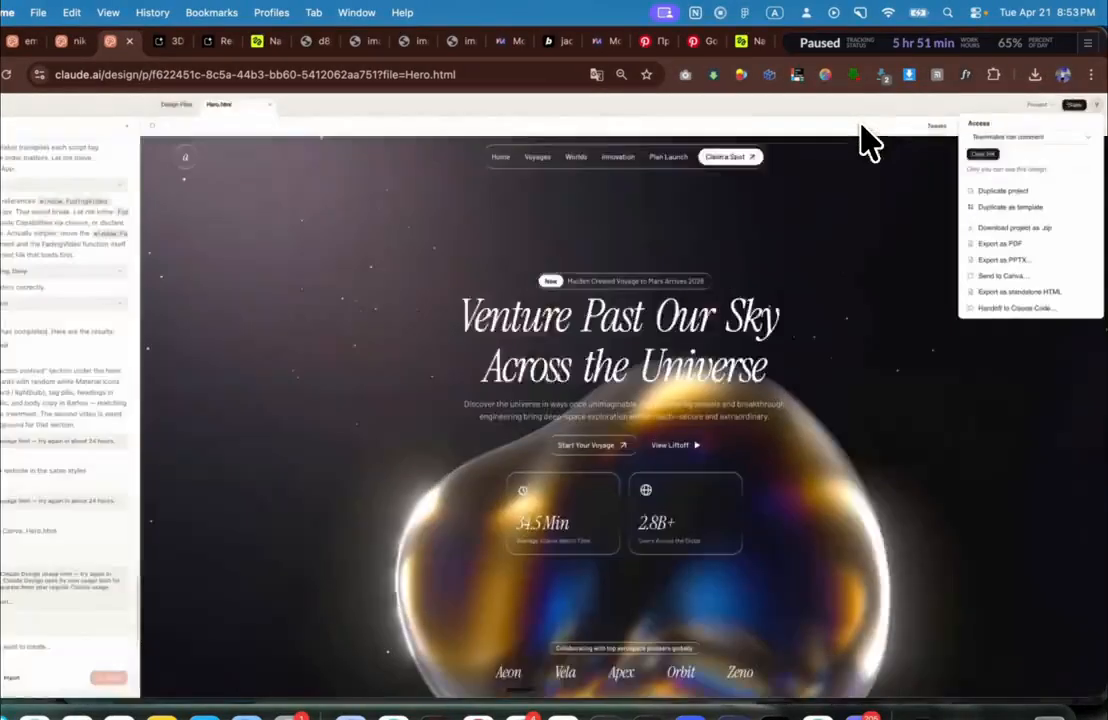
click(896, 272)
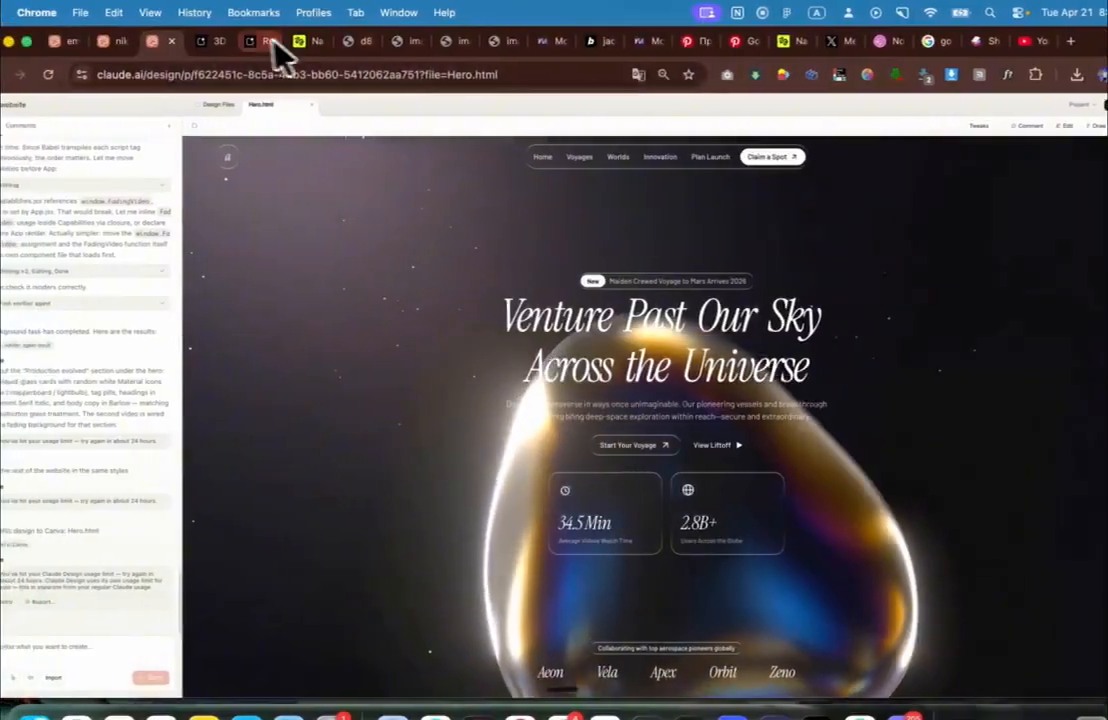
click(220, 44)
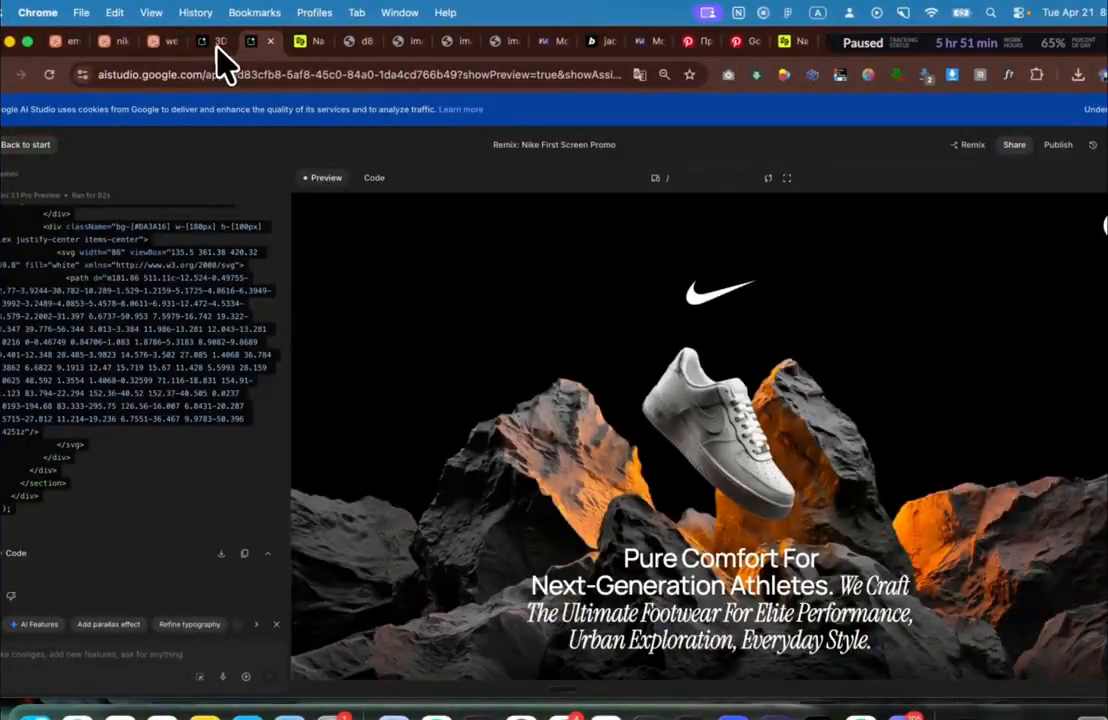
click(216, 44)
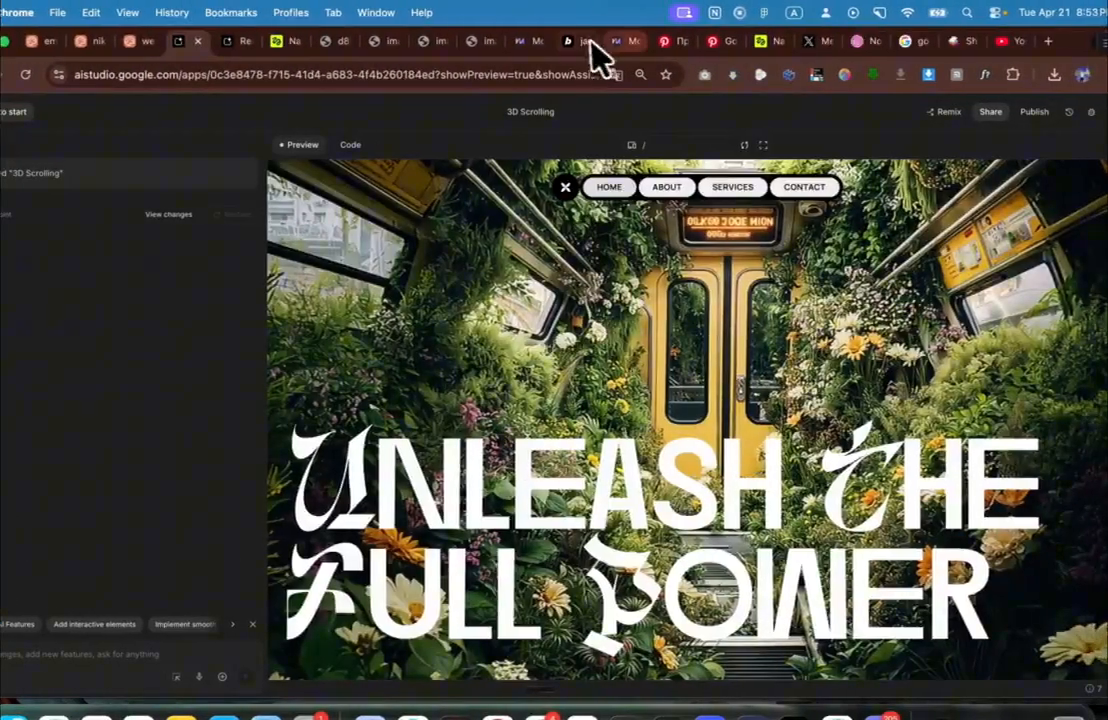
Step: Duplicate the jack portfolio project from its project menu as 'jack portfolio (duplicated)'
click(588, 45)
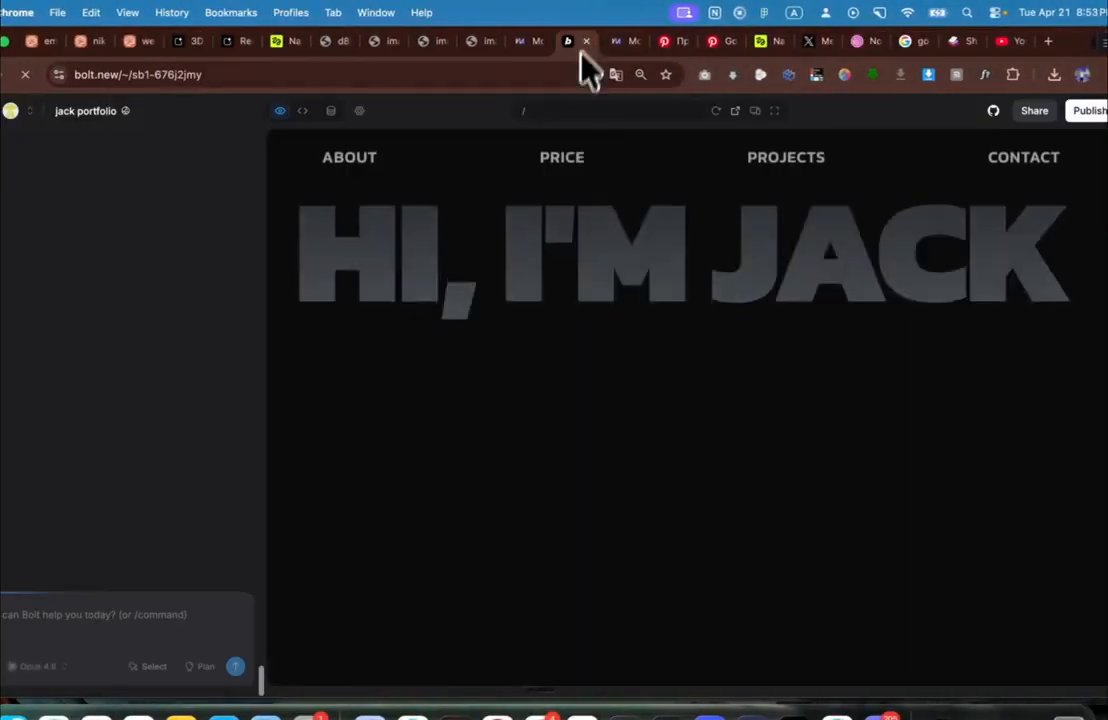
click(170, 112)
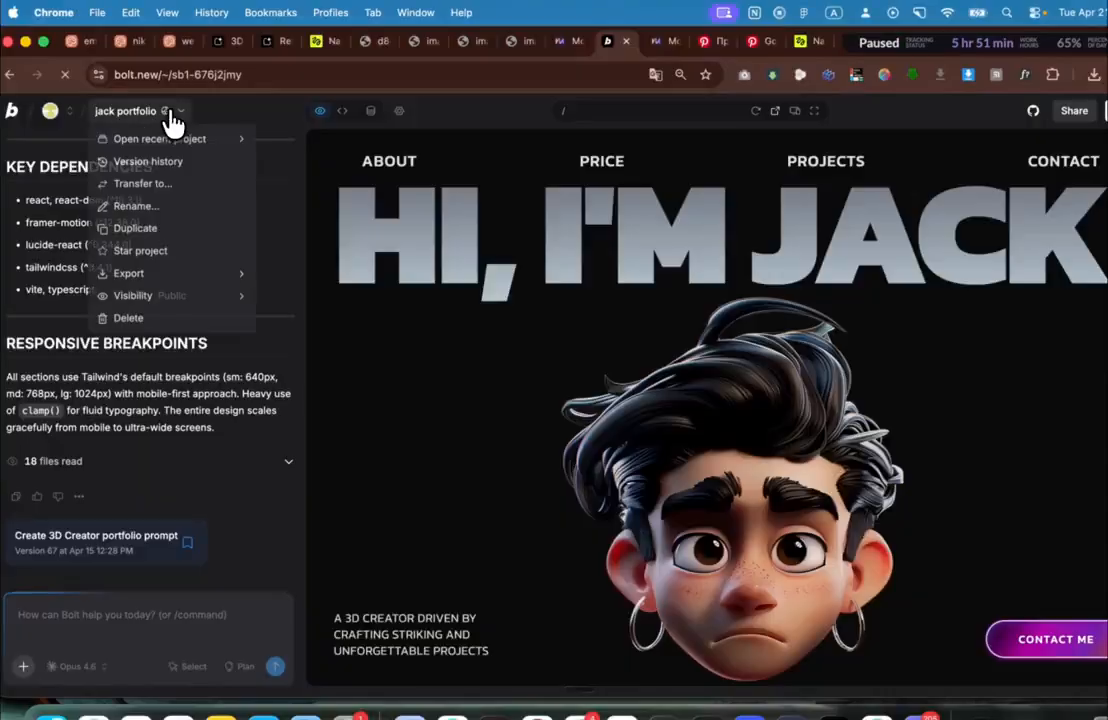
click(150, 230)
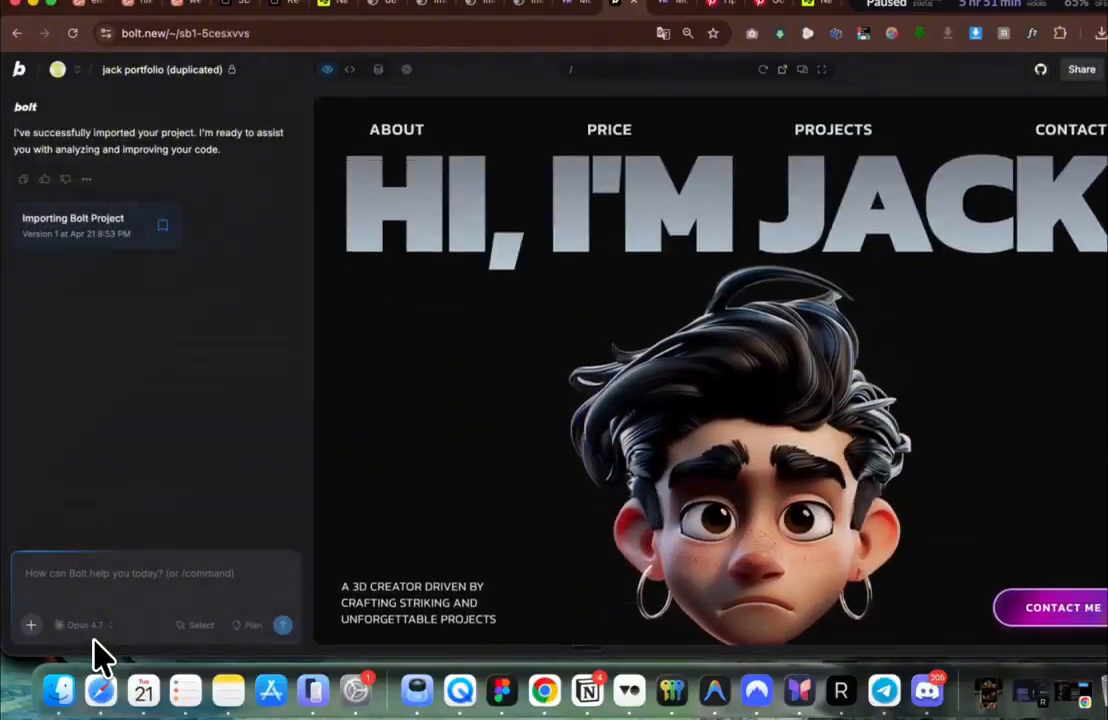
scroll(695, 378, down, 3)
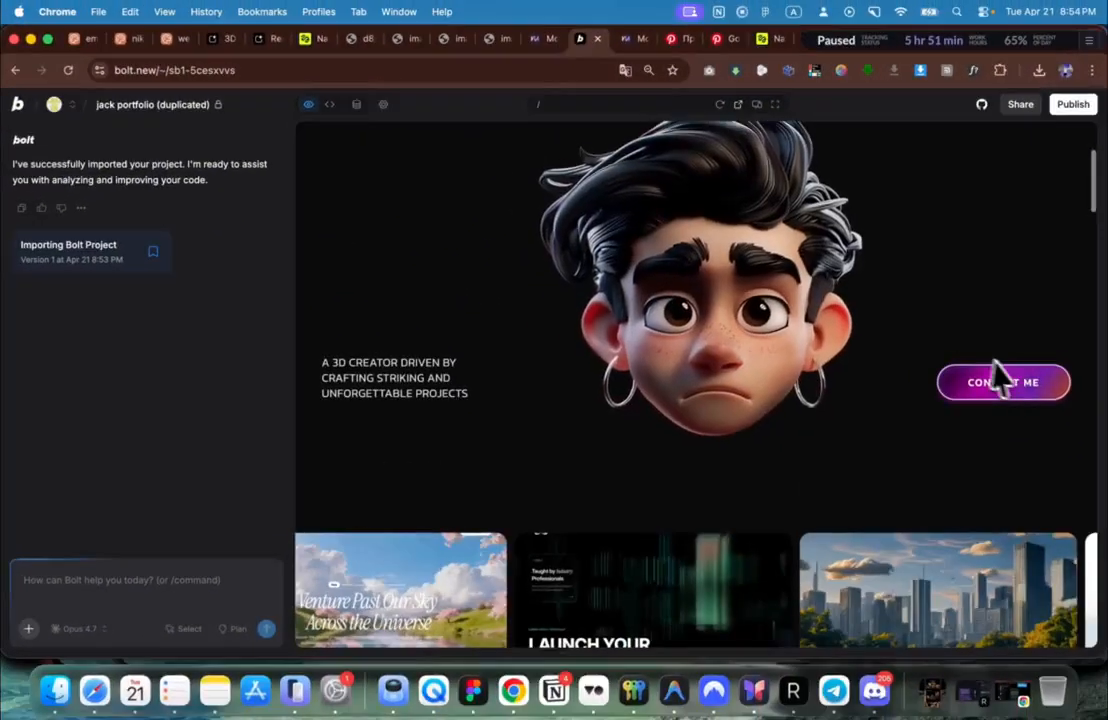
scroll(743, 447, down, 5)
scroll(743, 447, up, 3)
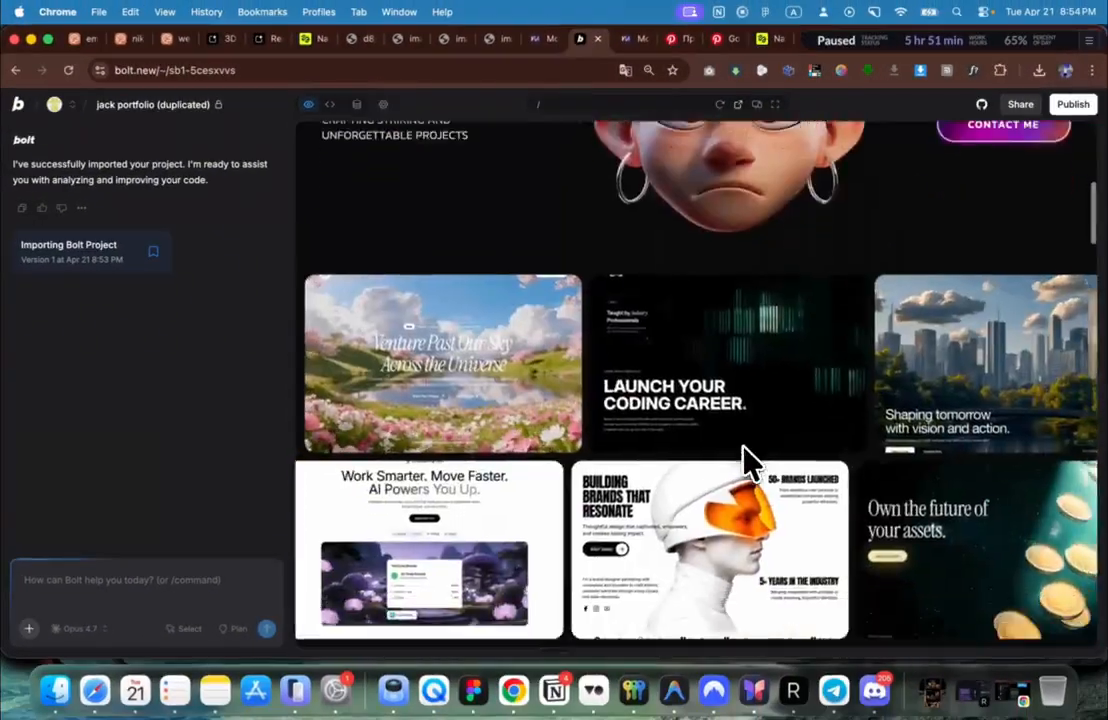
scroll(743, 447, down, 3)
scroll(752, 463, down, 5)
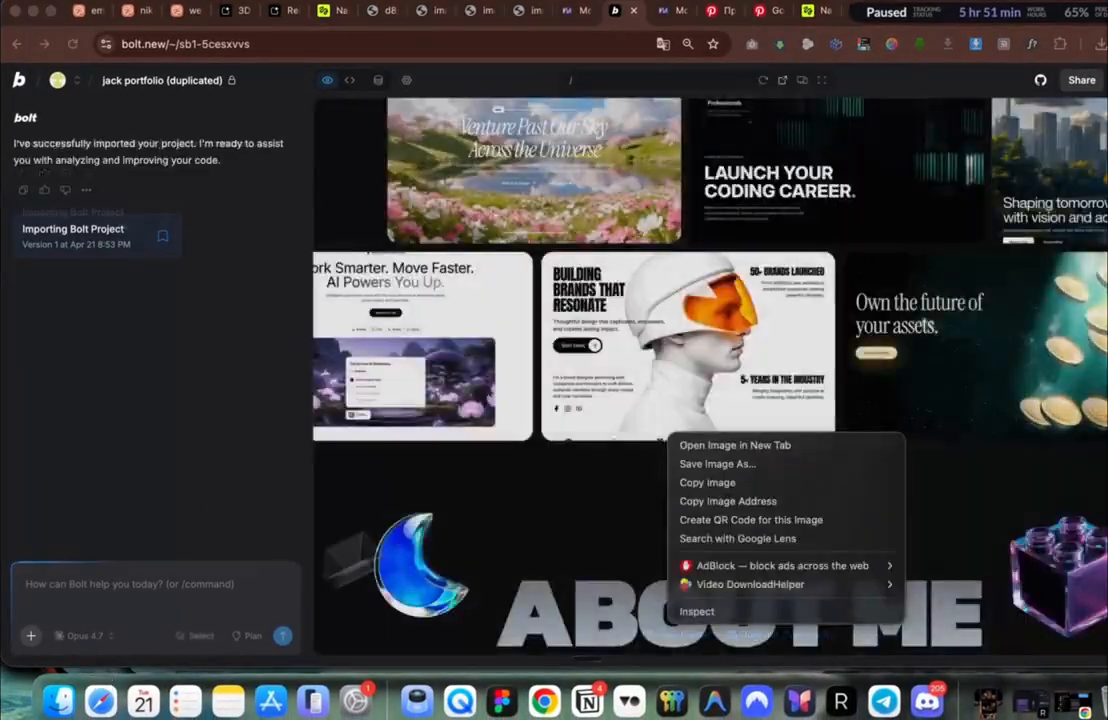
Step: Browse the duplicated site's preview, then select the leftover About Me draft prompt for deletion
click(602, 418)
scroll(602, 418, down, 4)
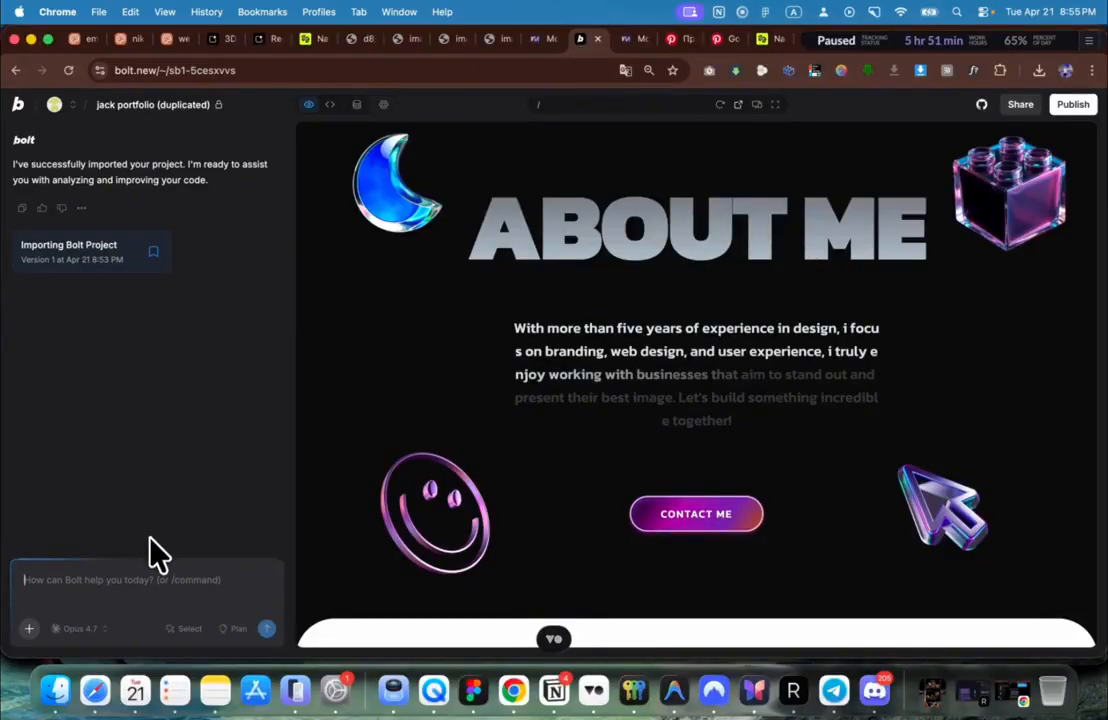
scroll(328, 500, down, 5)
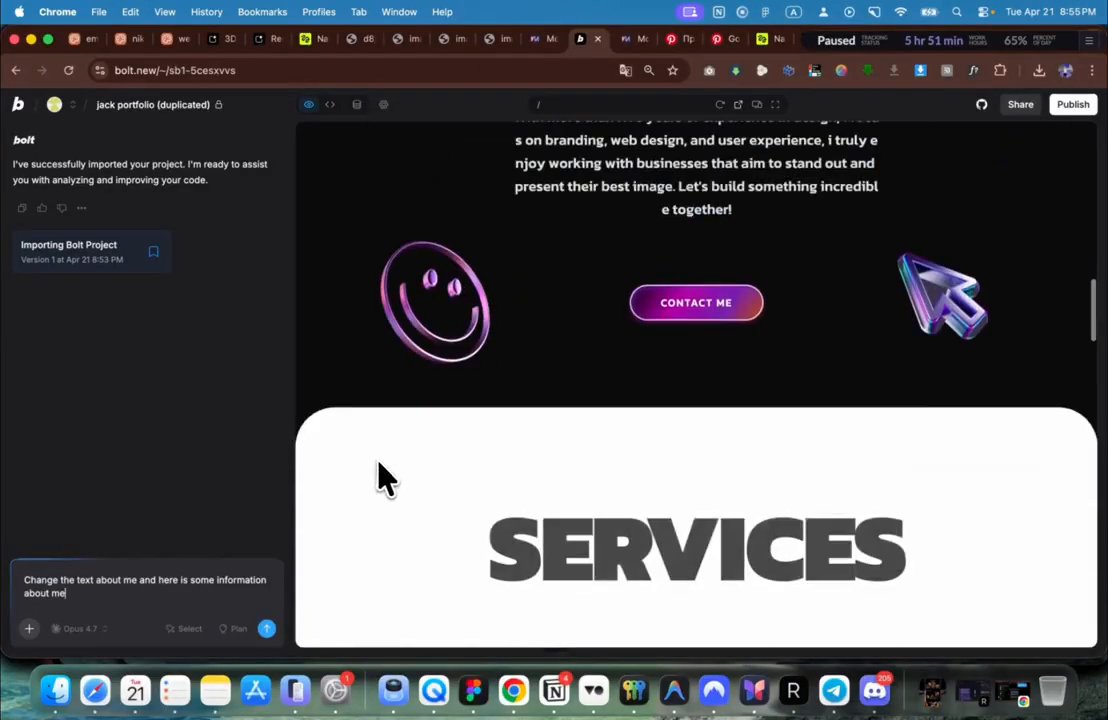
scroll(378, 470, up, 5)
scroll(645, 245, down, 6)
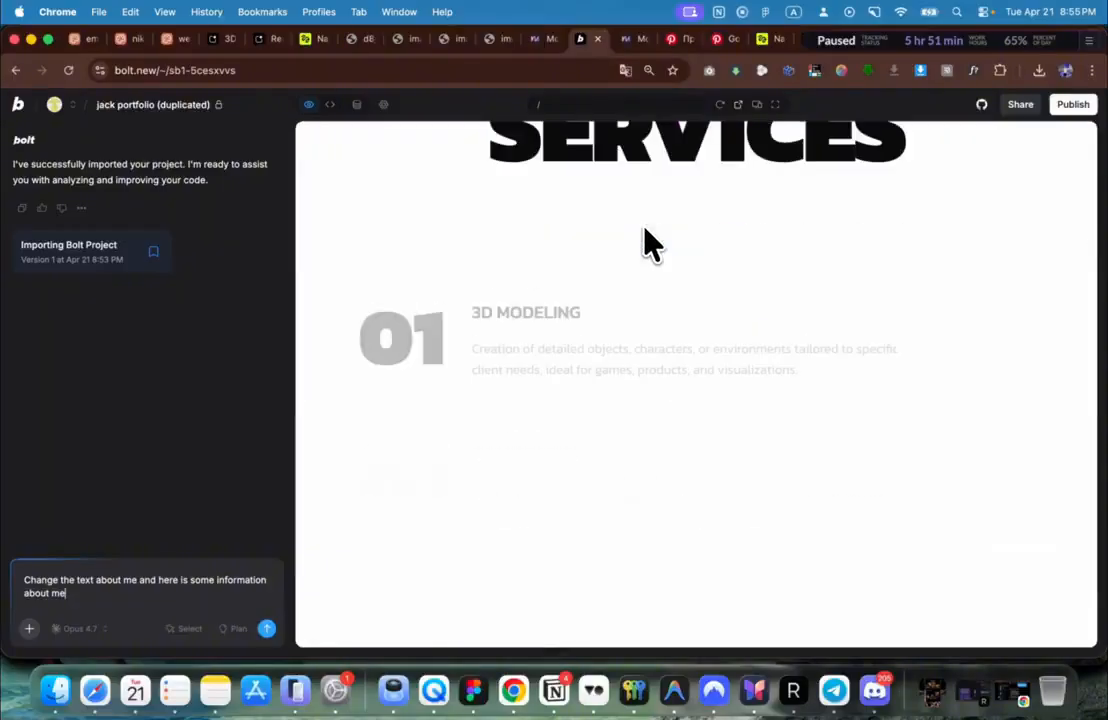
scroll(645, 245, up, 3)
scroll(635, 285, down, 1)
scroll(623, 338, down, 10)
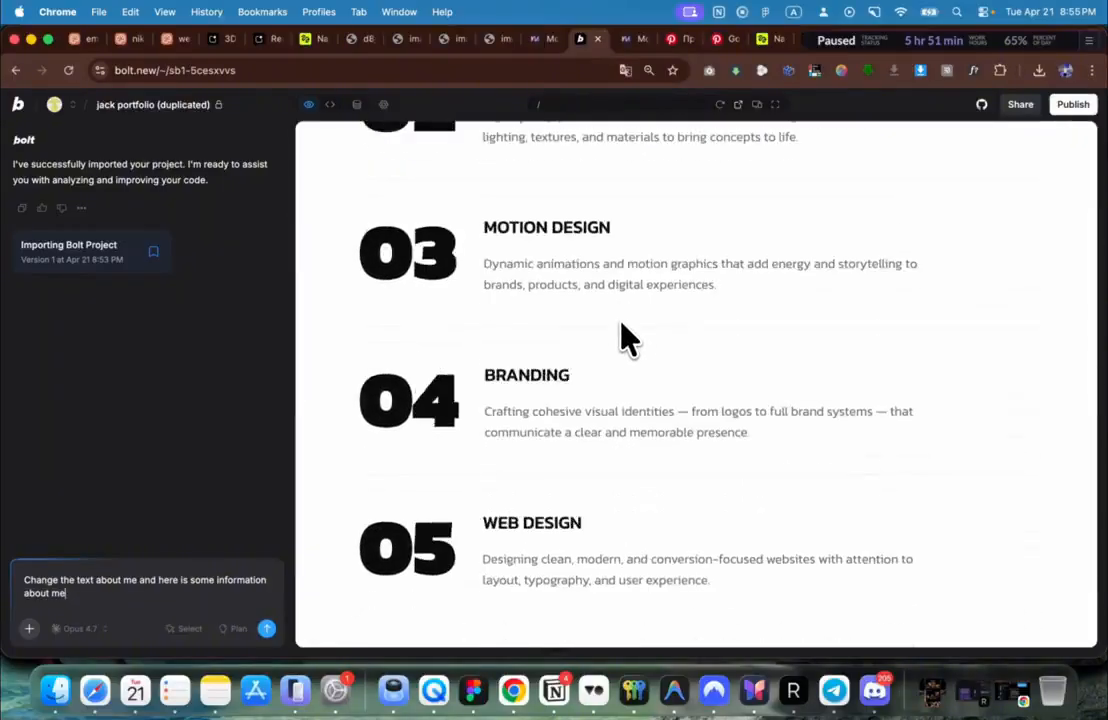
scroll(618, 346, down, 5)
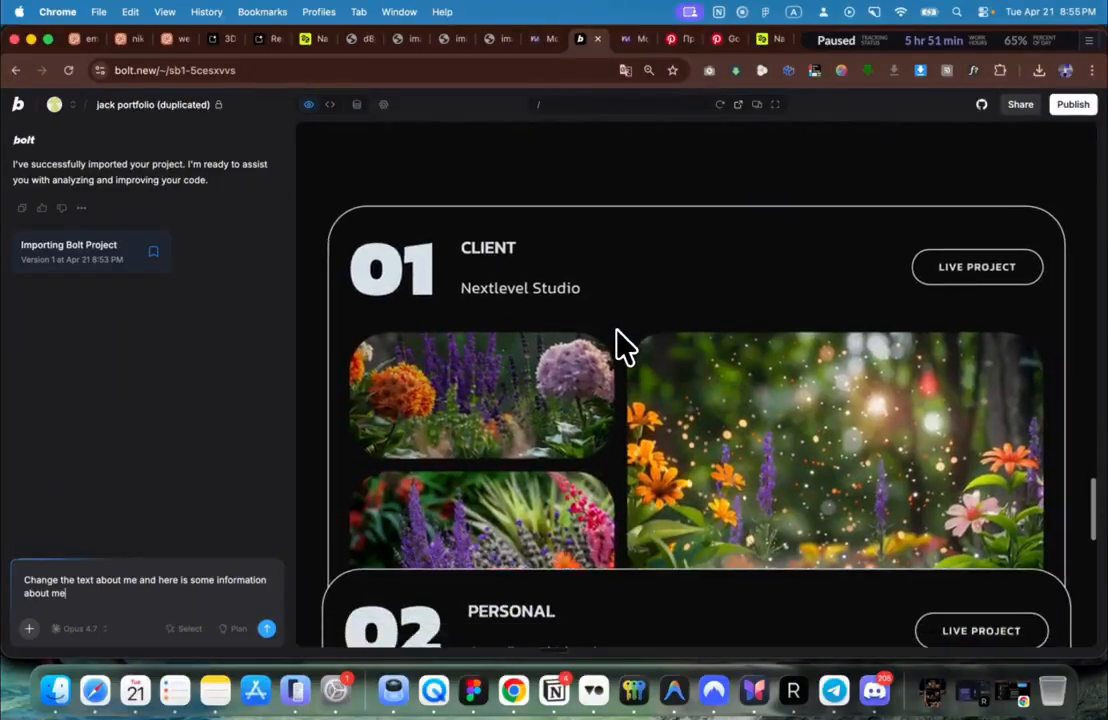
scroll(609, 375, down, 5)
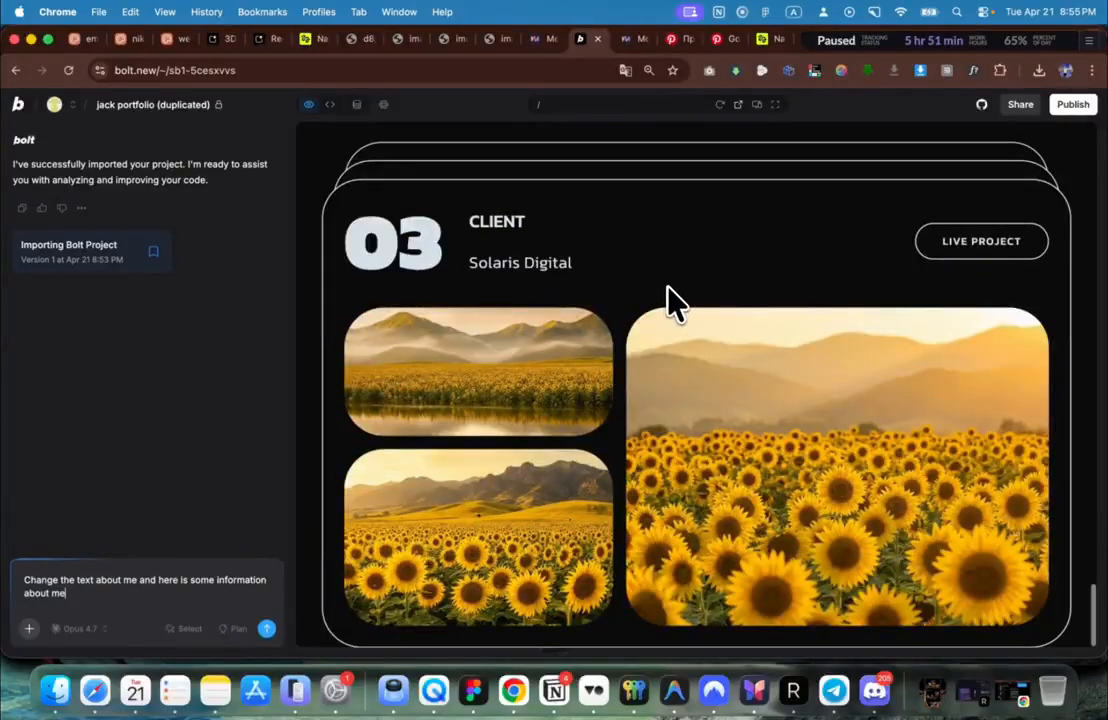
scroll(663, 291, up, 12)
scroll(670, 301, up, 15)
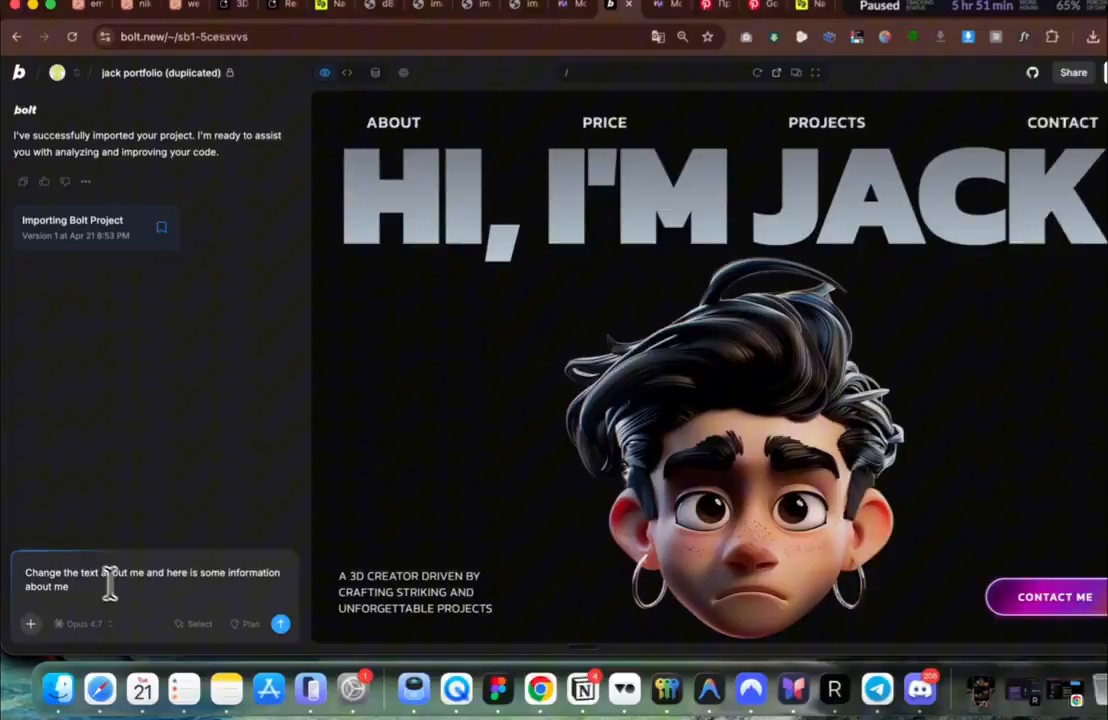
drag(109, 585, 12, 544)
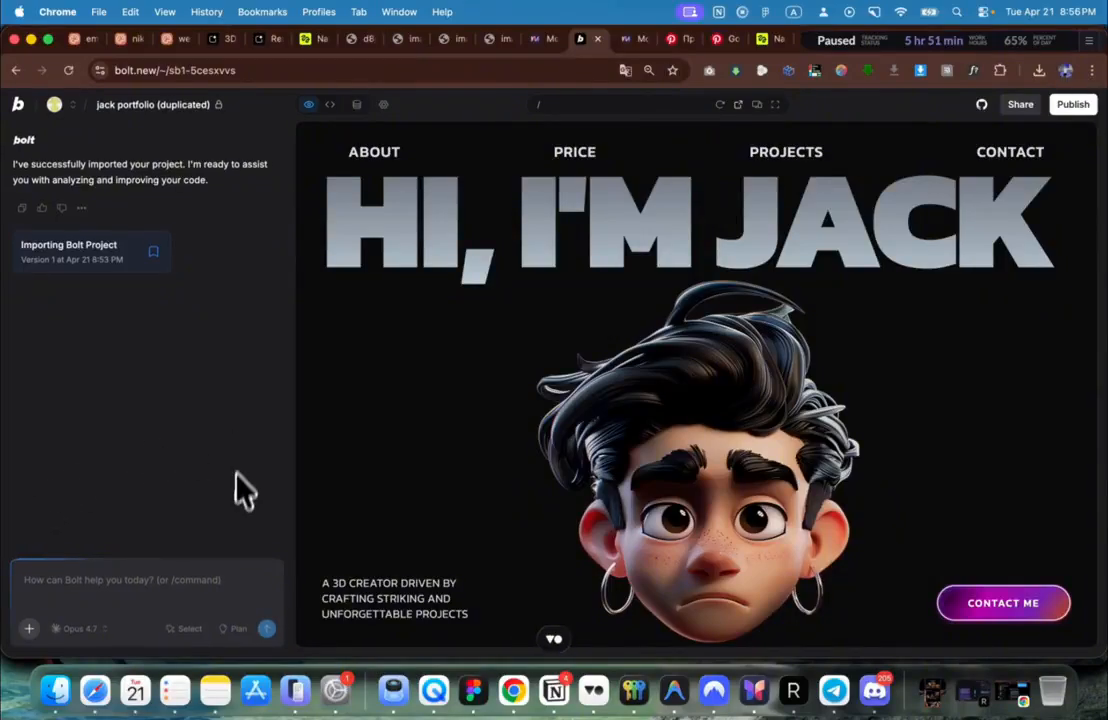
Step: Paste the contact-form request into the chat and send it using the Opus 4.7 model
scroll(440, 470, down, 15)
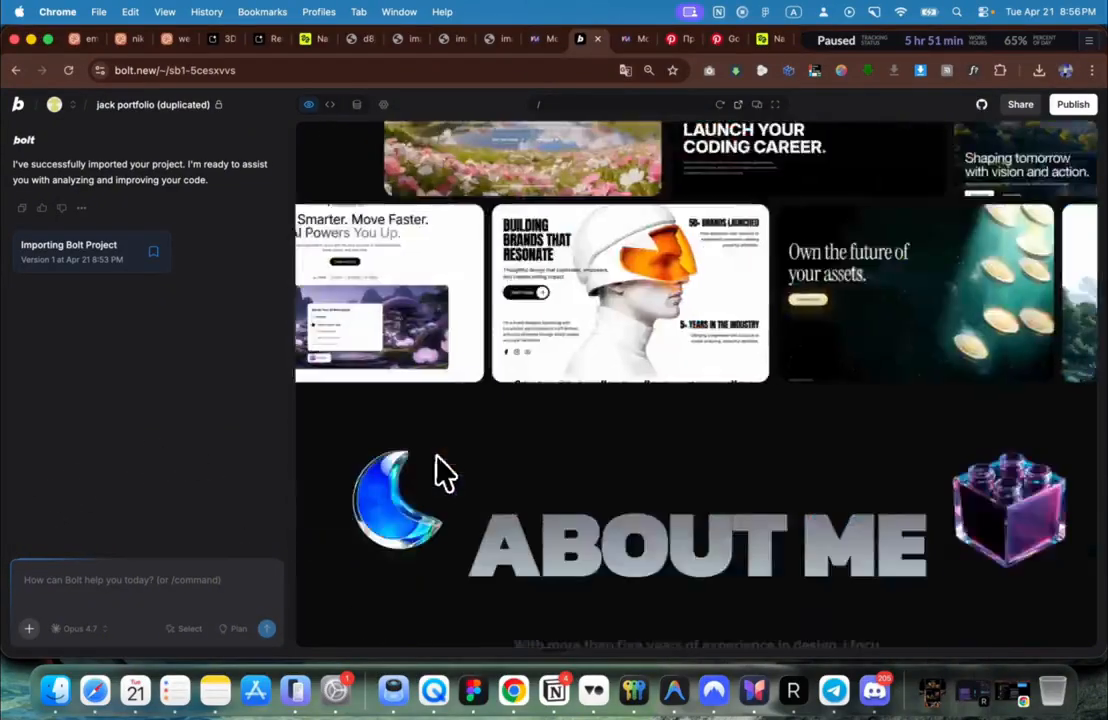
text(At the bottom of the website add a contact us form that asks for name, email, short message, what they need help with and a dropdown with budget range options. Use the same styles, fonts, colors and CSS as the rest of the site and connect the form to the cloud to receive inquiries)
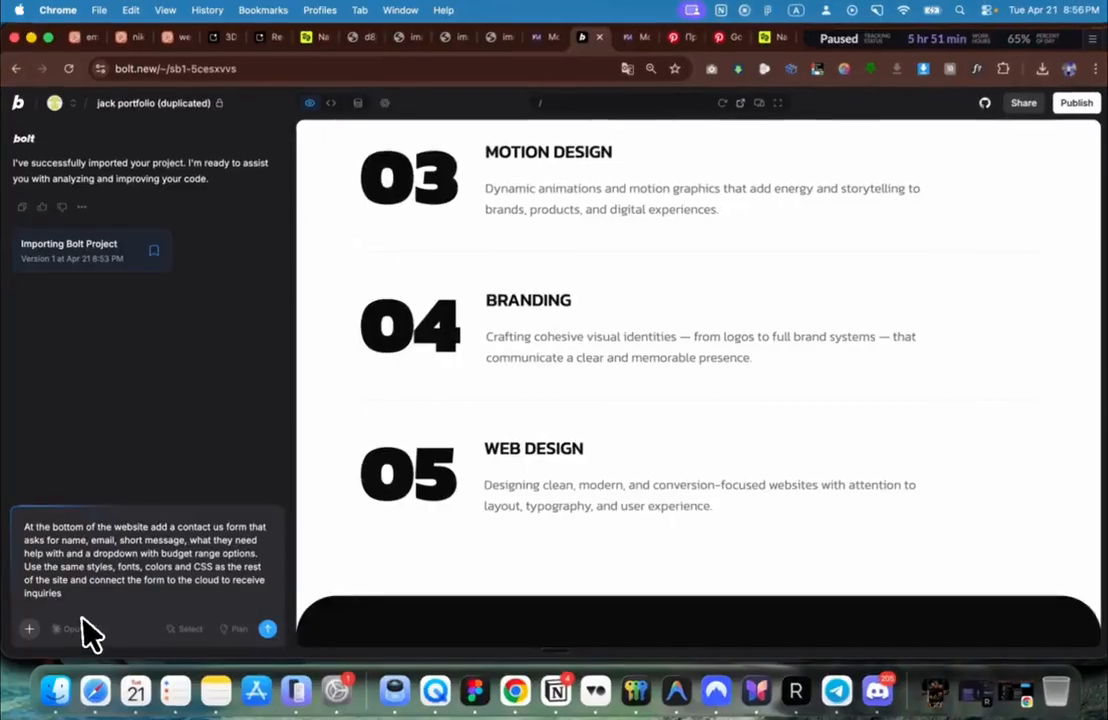
click(82, 628)
click(100, 578)
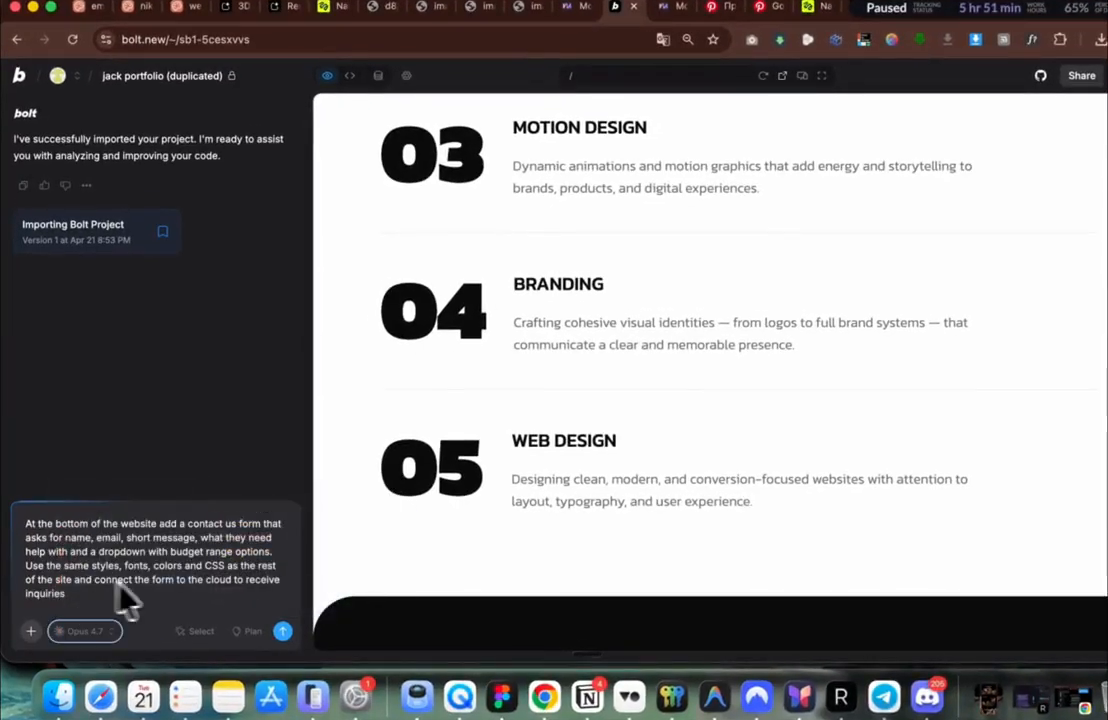
click(284, 634)
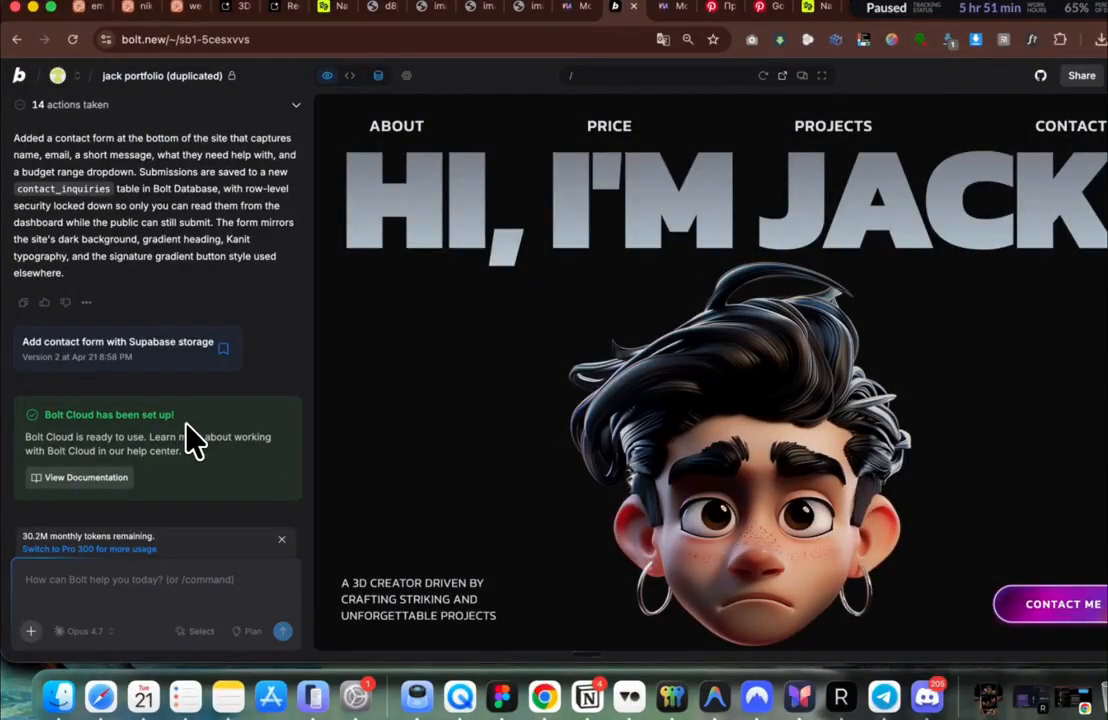
Step: Scroll the preview down to the newly added Contact section
scroll(440, 388, down, 10)
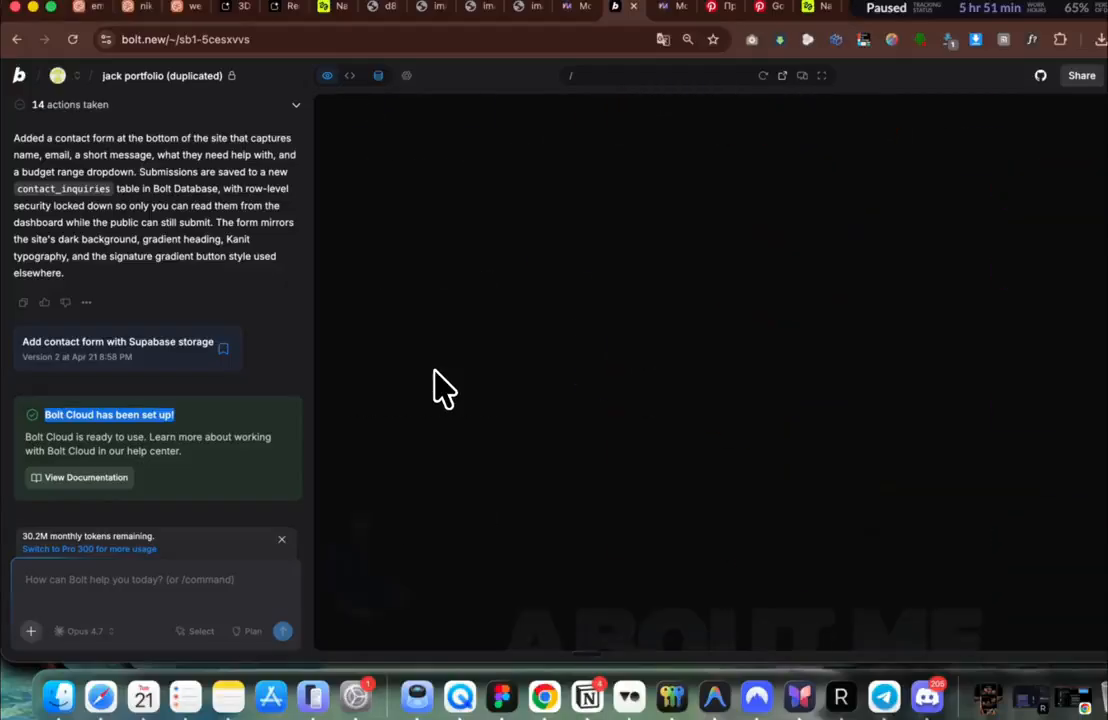
scroll(440, 388, down, 10)
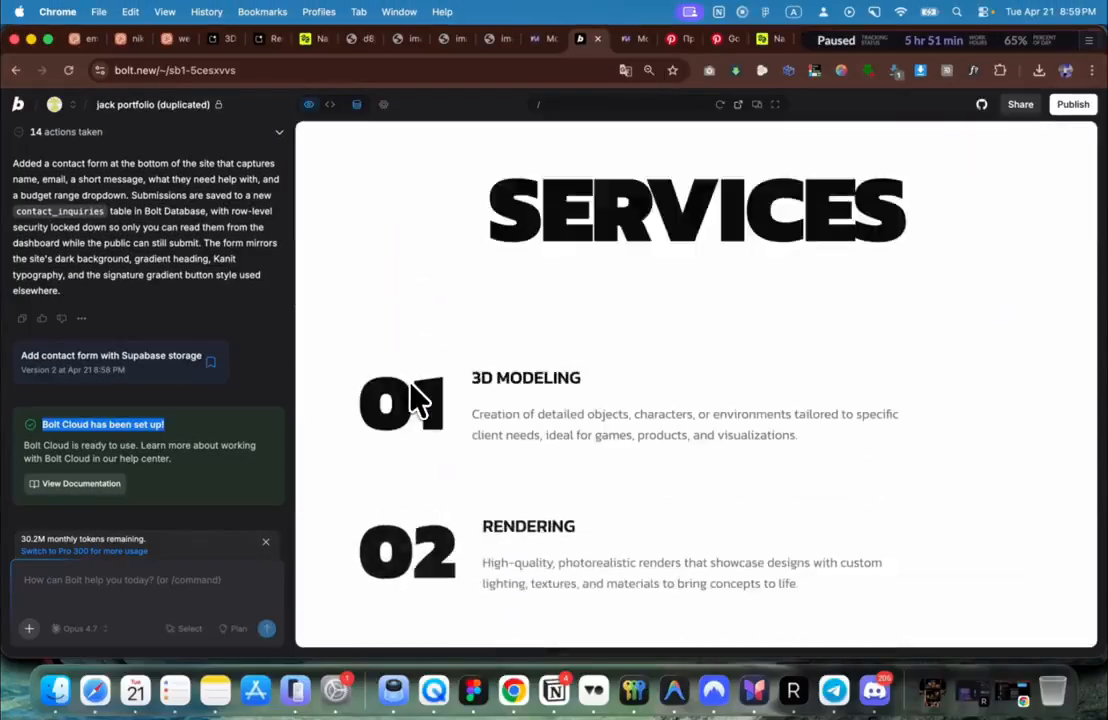
scroll(418, 398, down, 15)
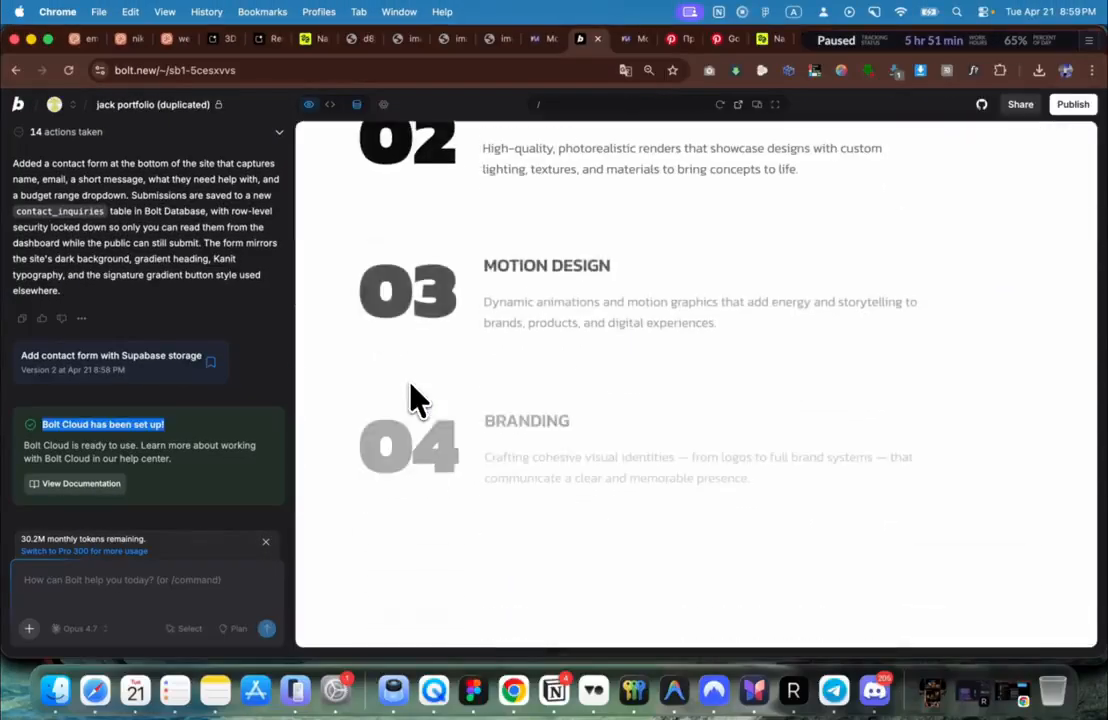
scroll(418, 398, down, 12)
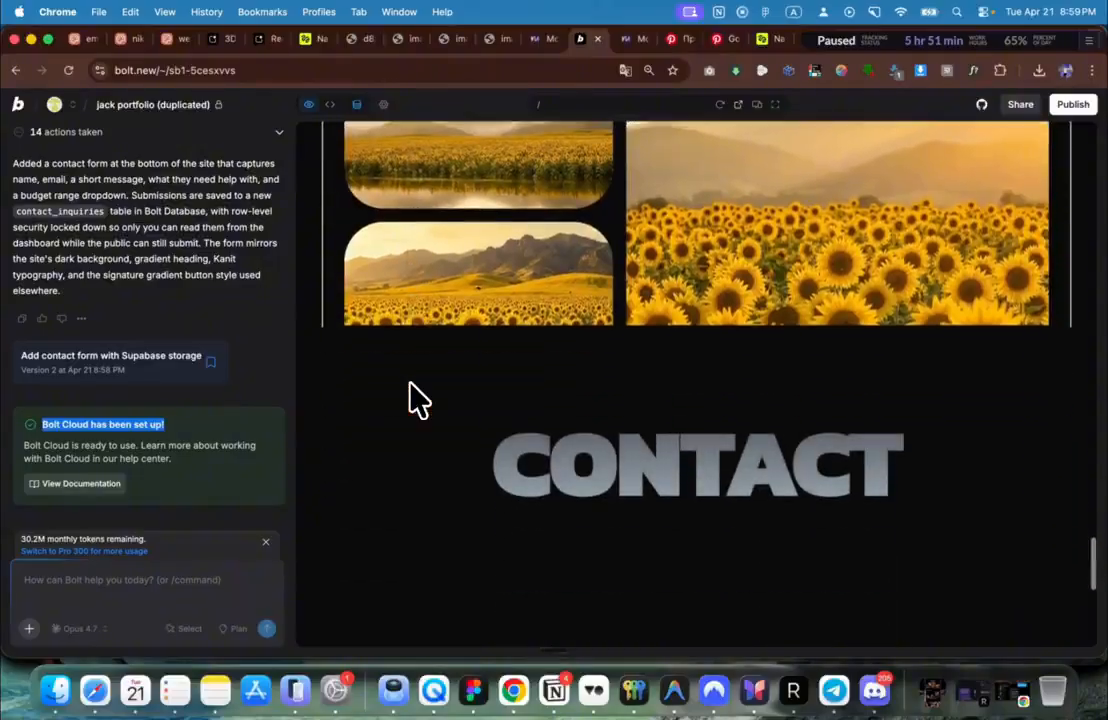
scroll(418, 398, up, 3)
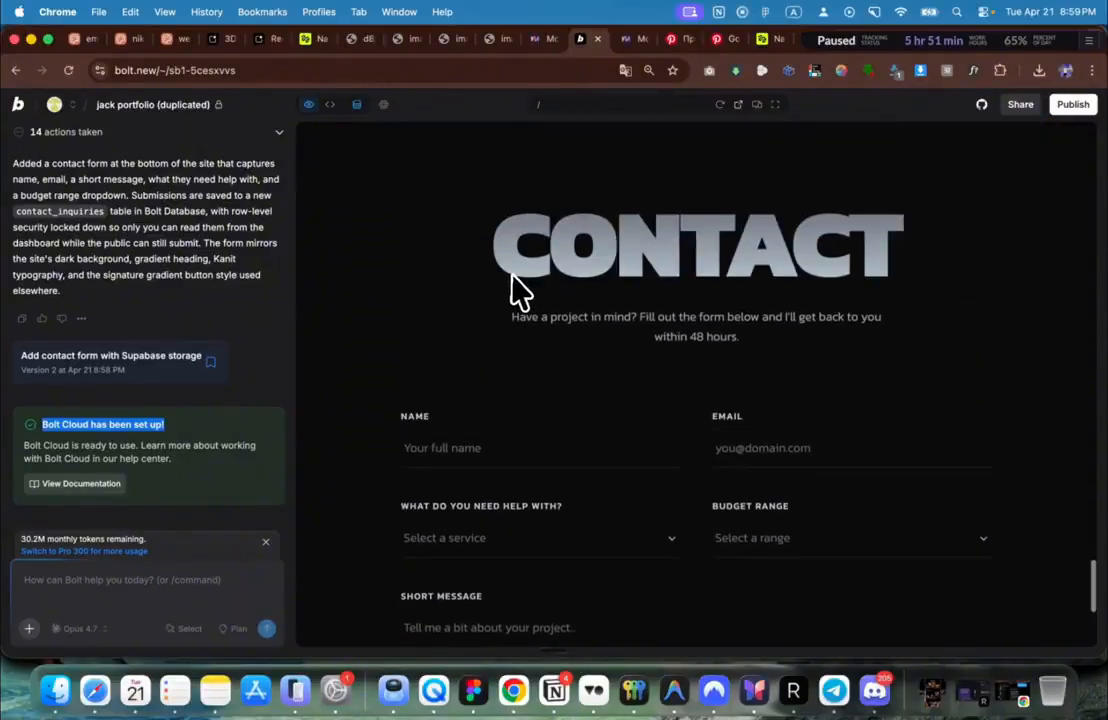
scroll(512, 289, down, 4)
Step: Enter a test name in the contact form's Name field and publish the site
click(497, 273)
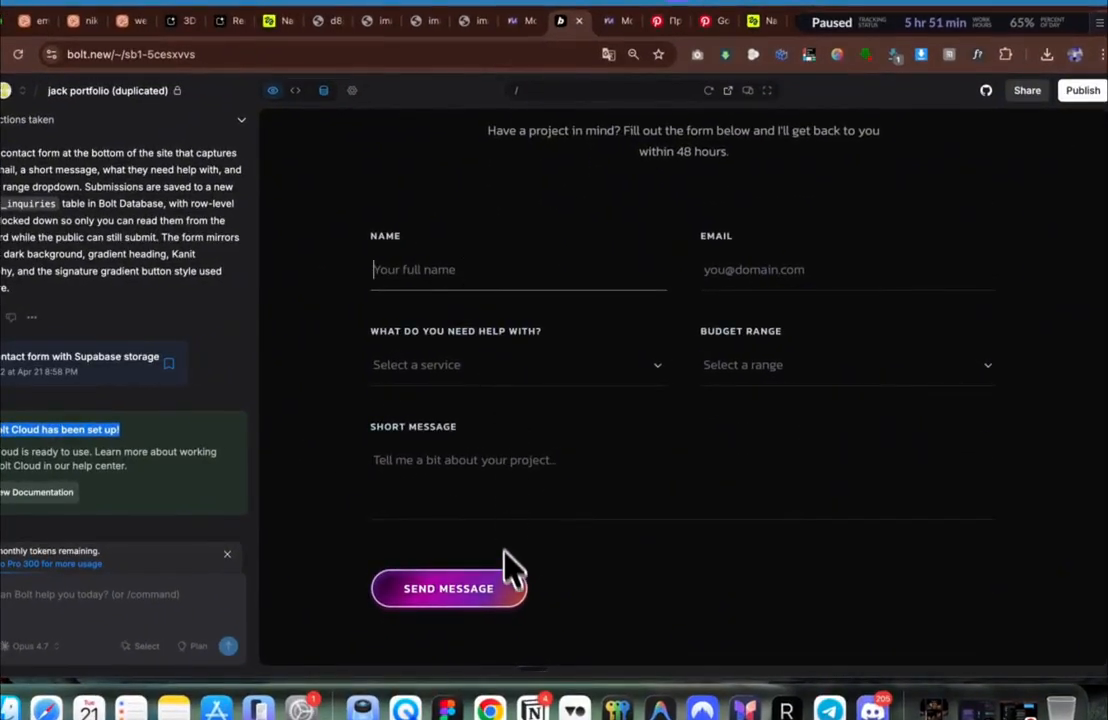
scroll(505, 568, up, 2)
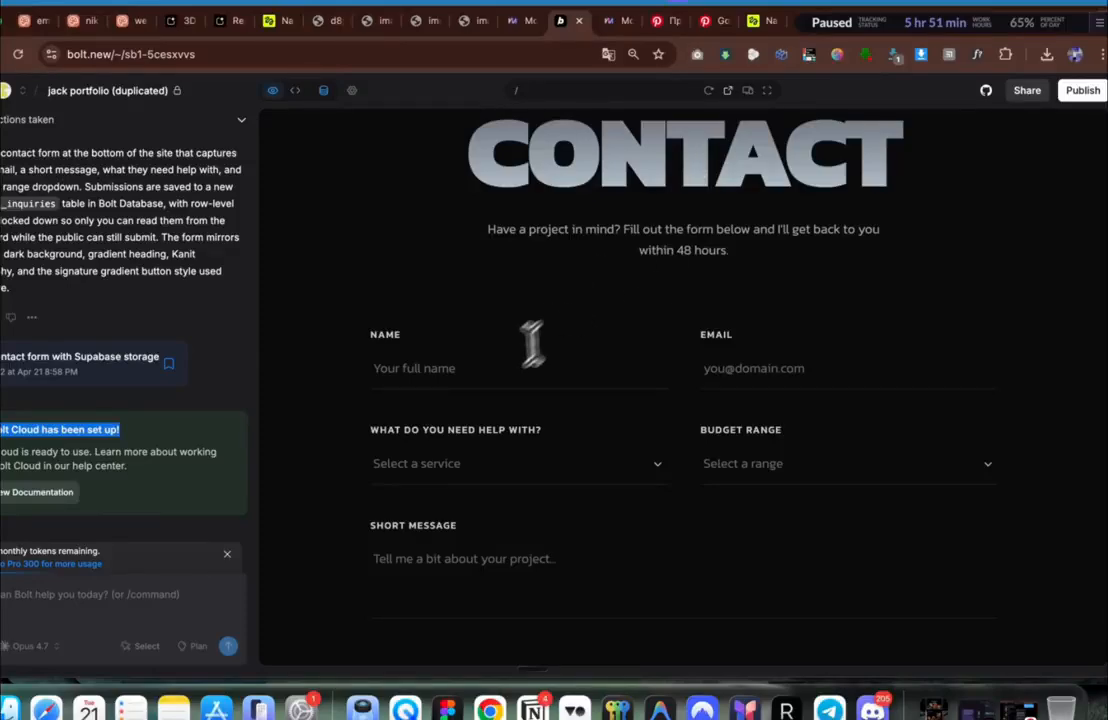
text(v)
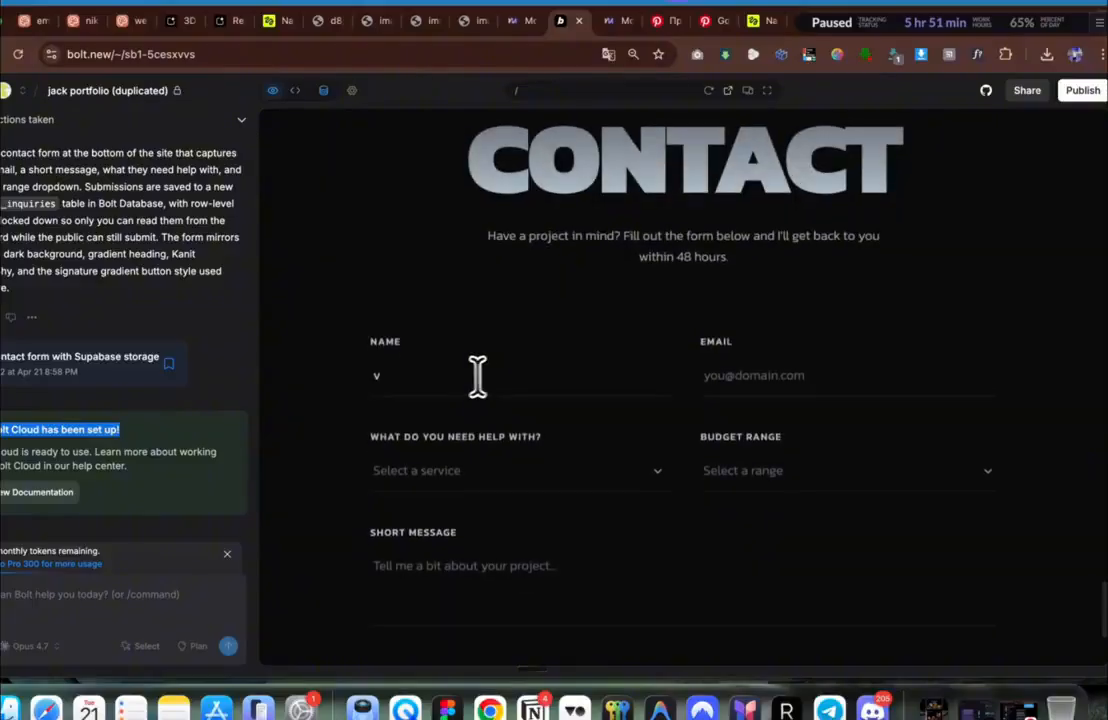
click(445, 379)
text(l)
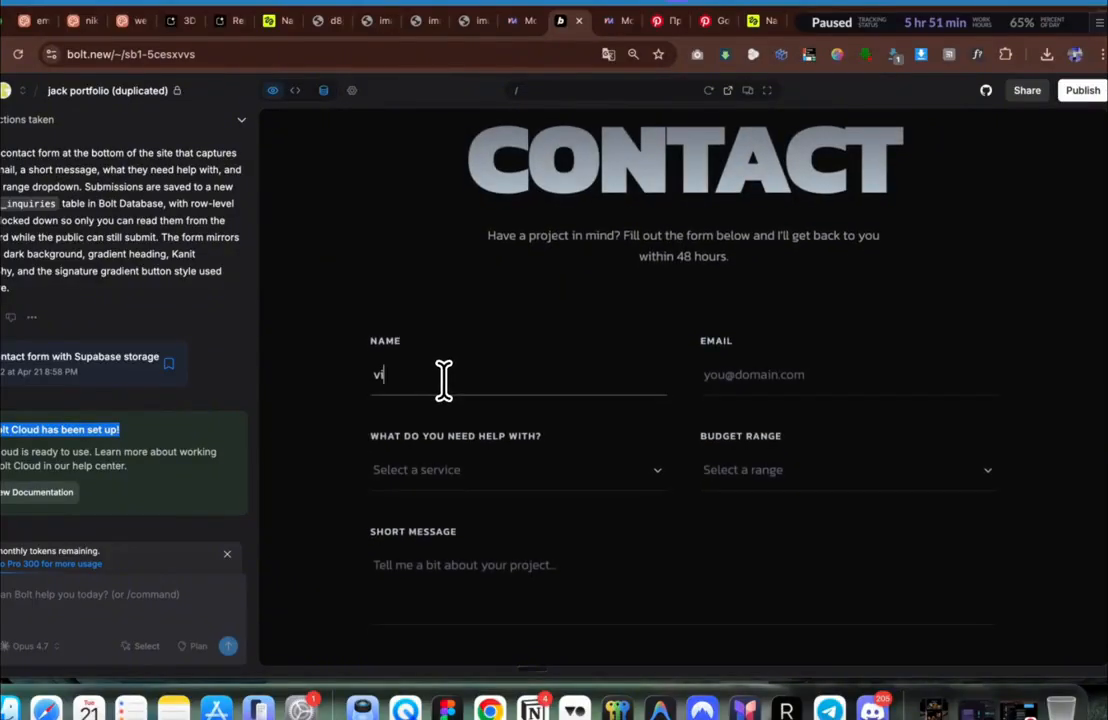
text(kt)
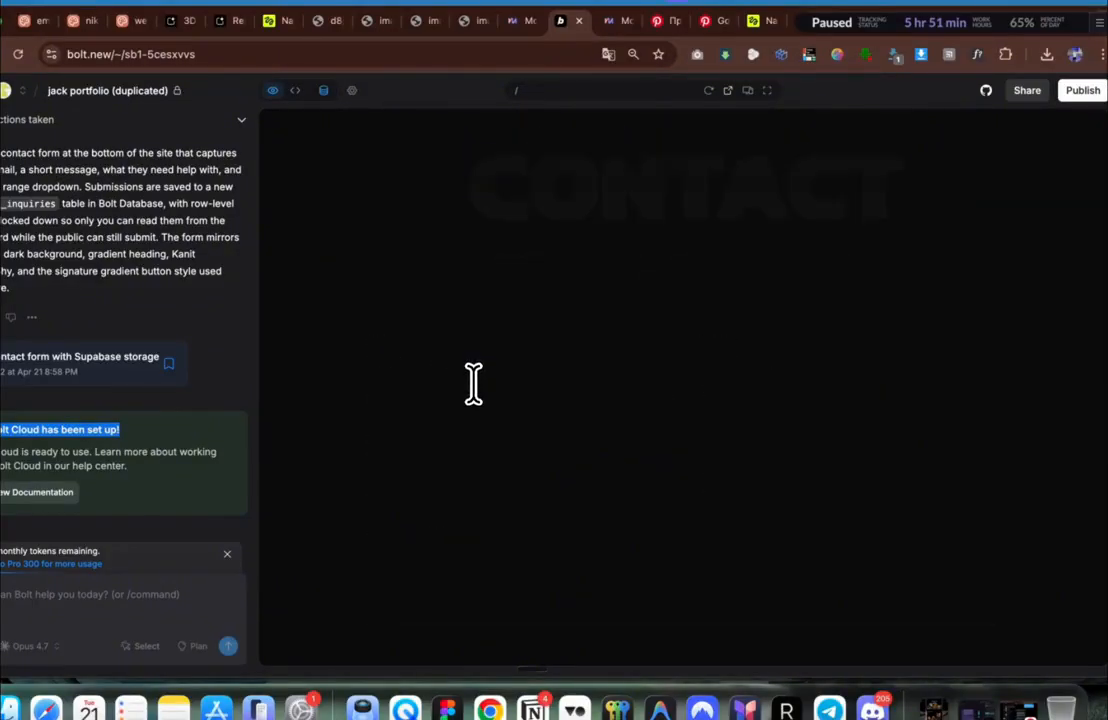
click(1068, 99)
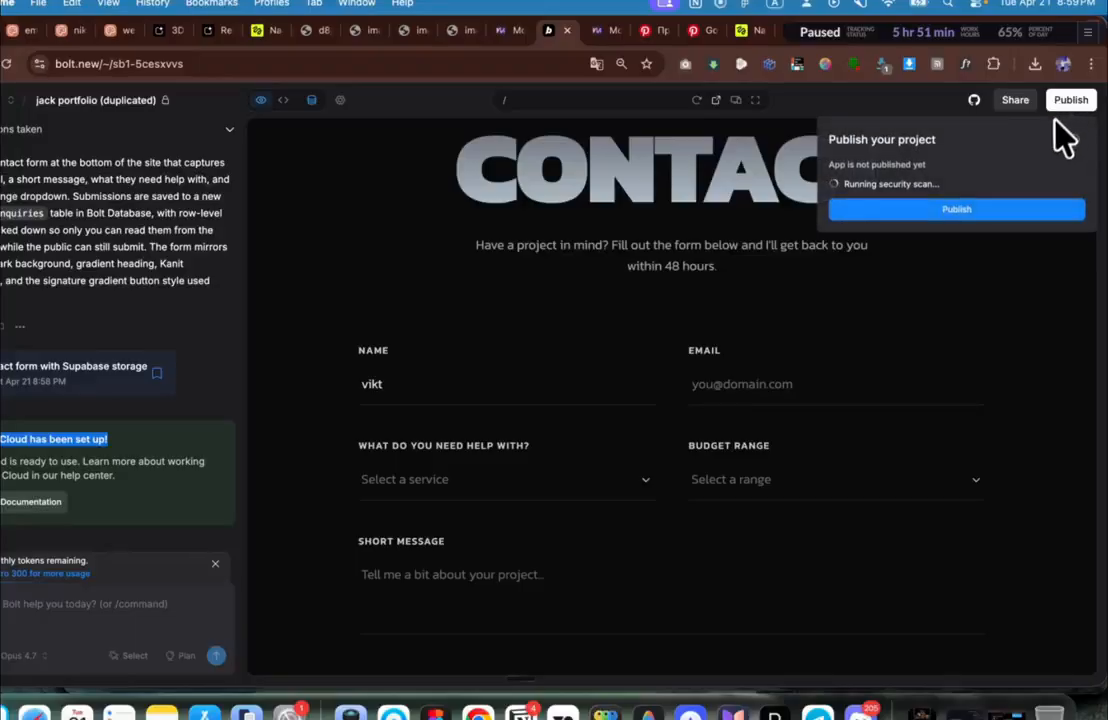
click(962, 210)
Step: Fill the form's Email field with the complete test email address
click(741, 391)
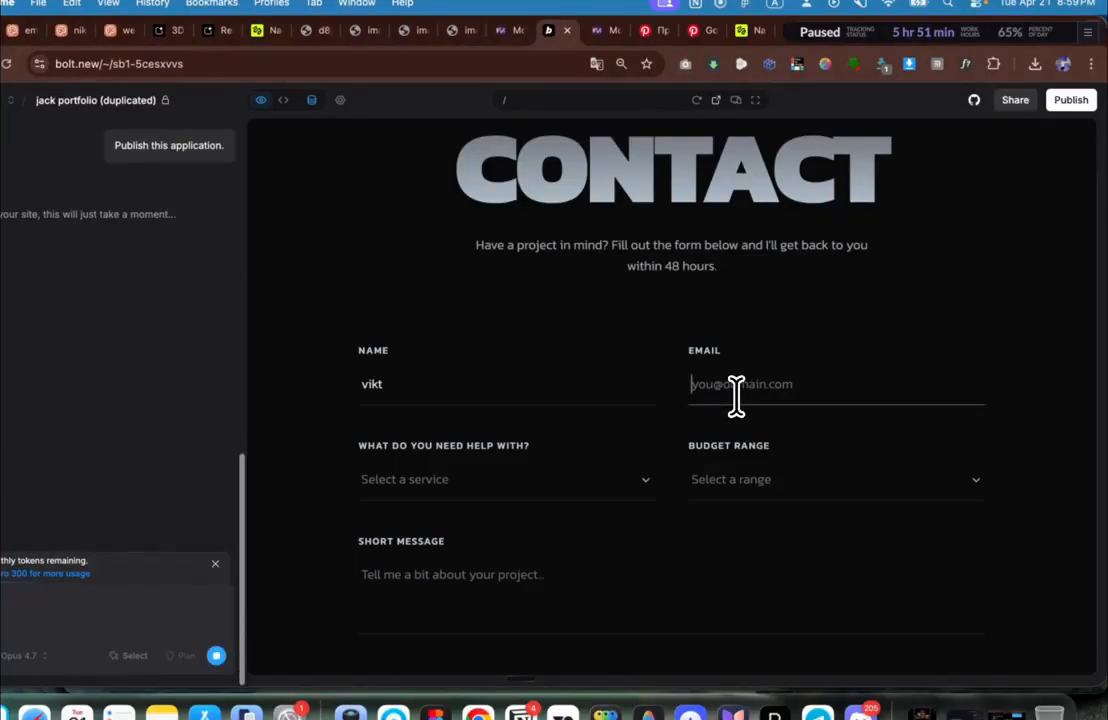
text(o)
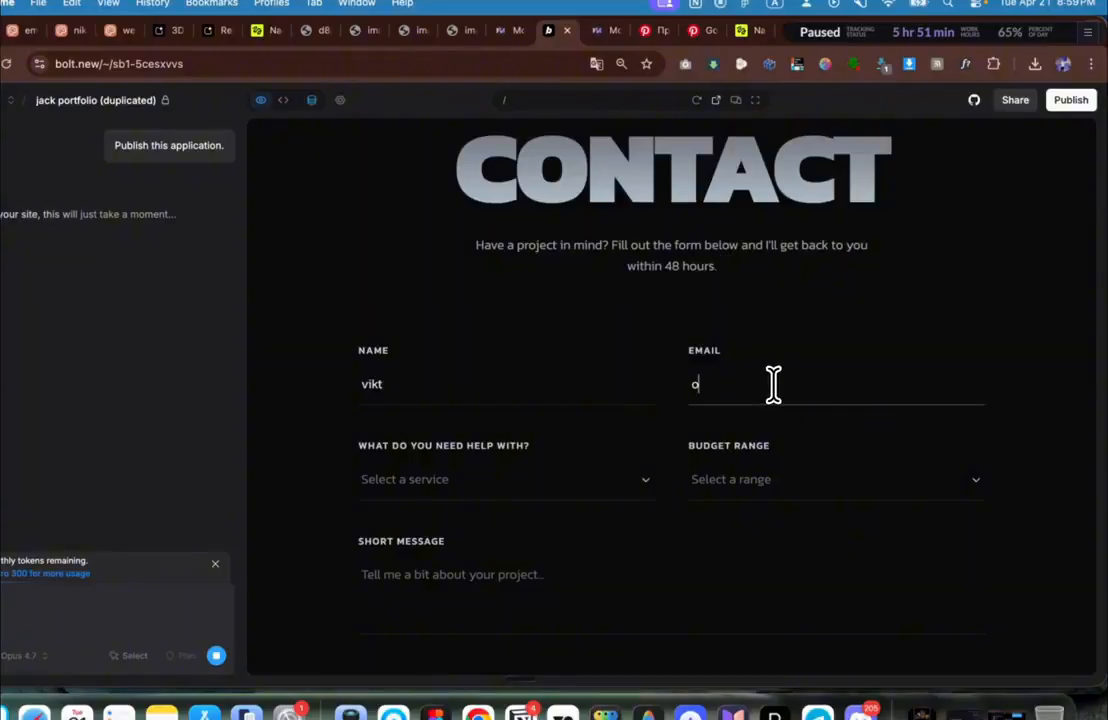
text(dd)
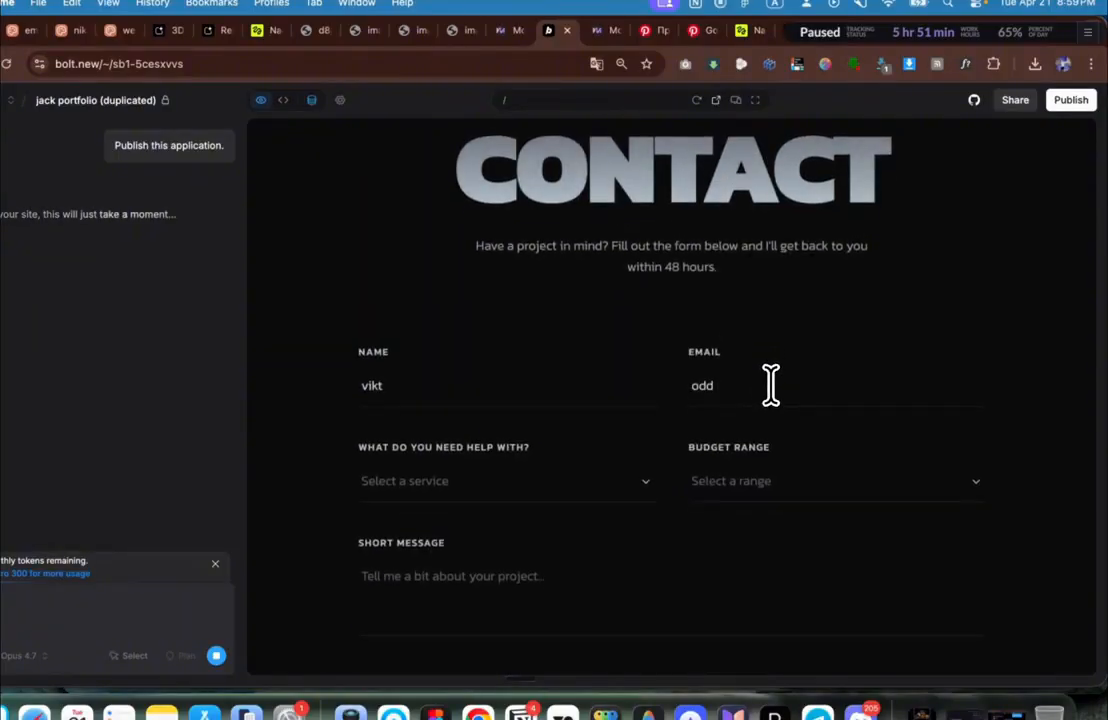
text(y@)
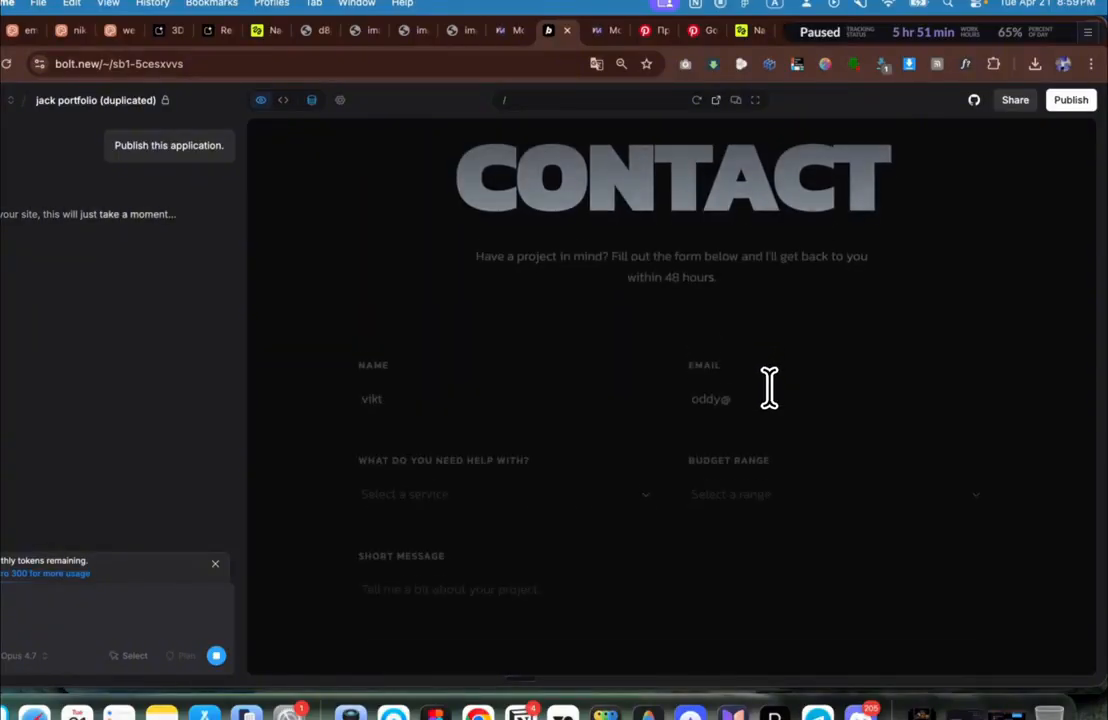
scroll(770, 388, down, 4)
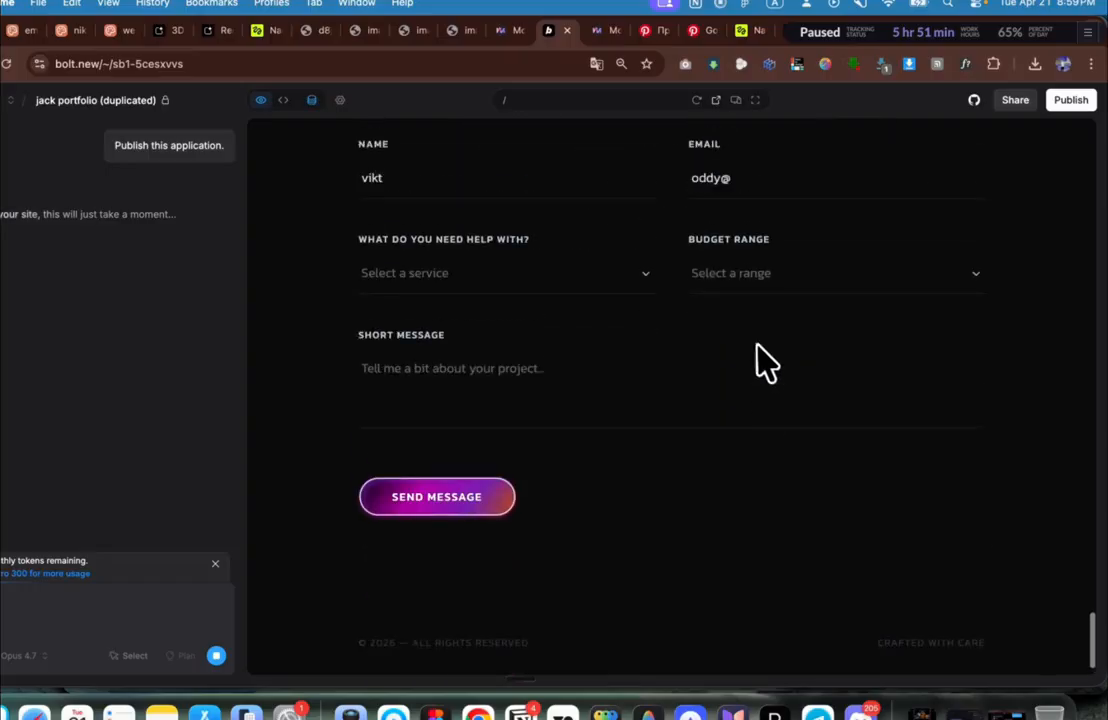
scroll(767, 361, up, 4)
key(super+a)
click(107, 604)
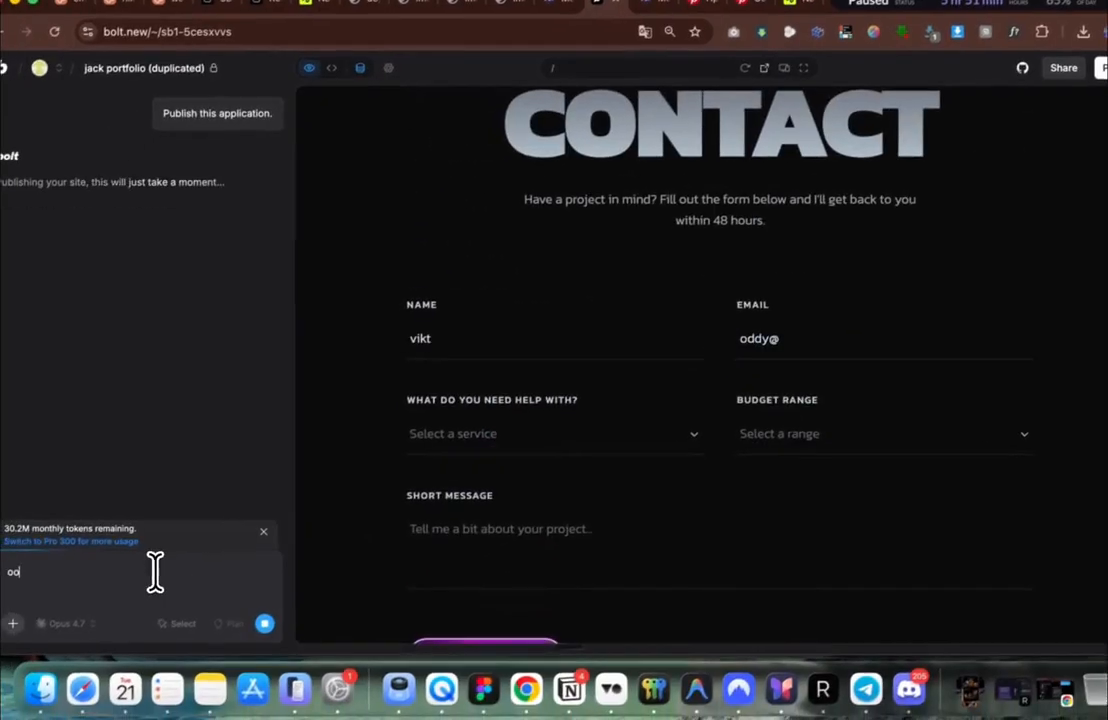
key(super+a)
key(super+a)
key(super+x)
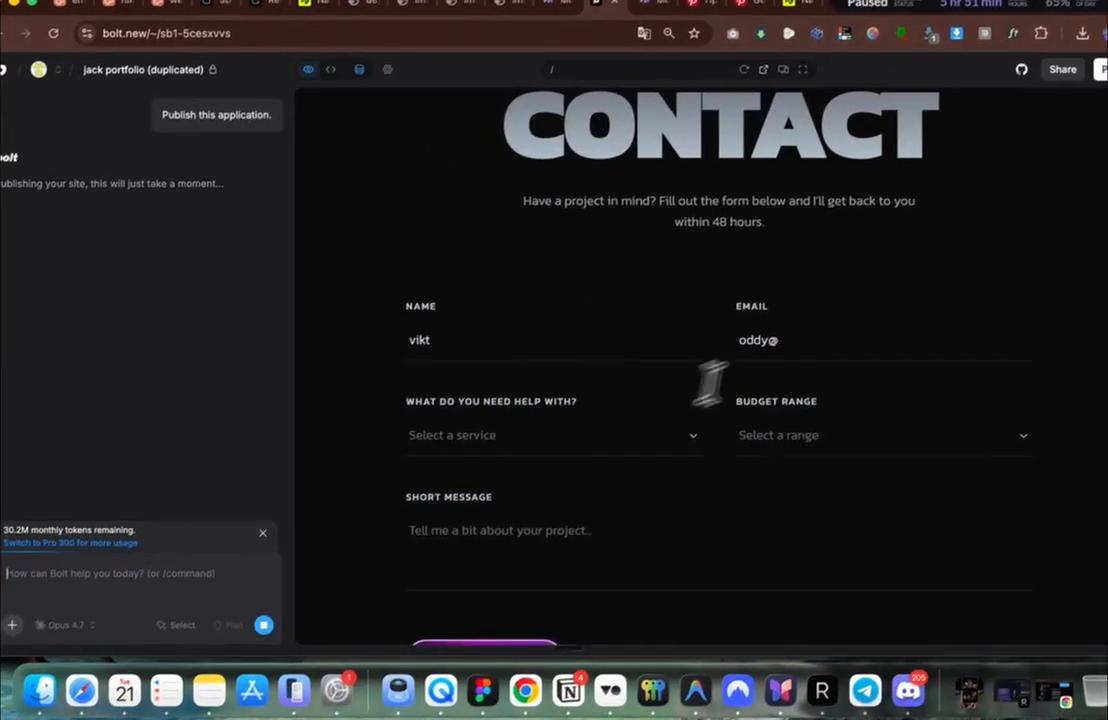
click(794, 345)
key(super+a)
key(super+v)
scroll(797, 346, up, 3)
scroll(787, 360, down, 5)
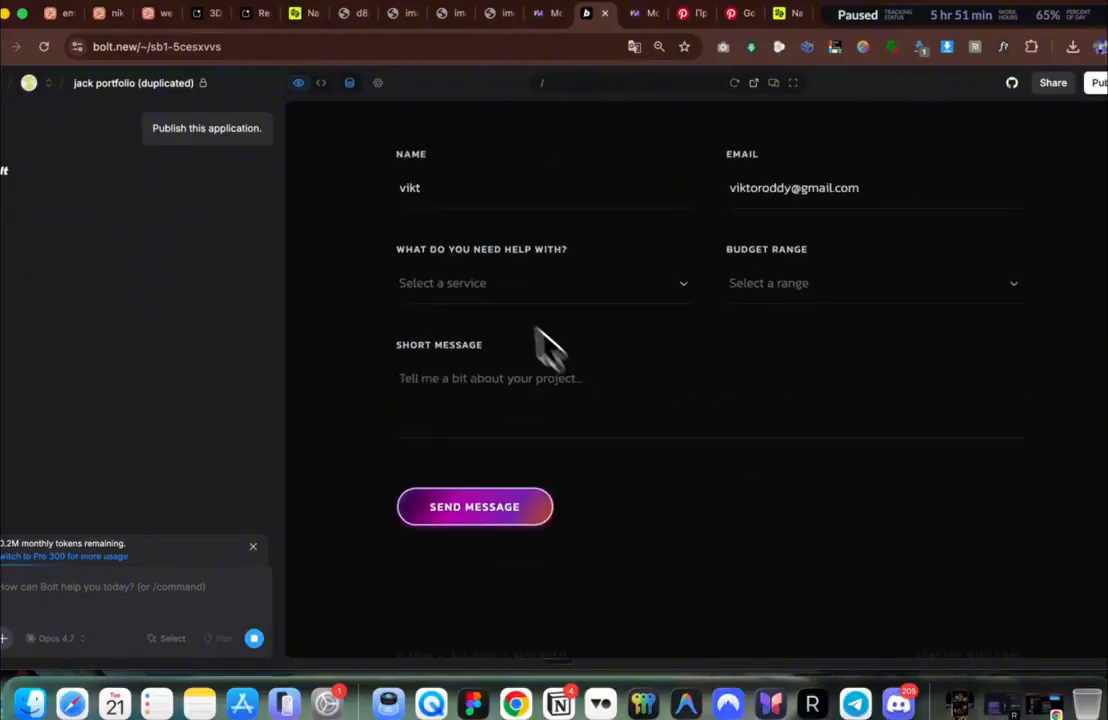
Step: Choose Rendering as the service and $1,000 — $5,000 as the budget
click(490, 283)
click(670, 312)
scroll(742, 309, up, 5)
click(752, 510)
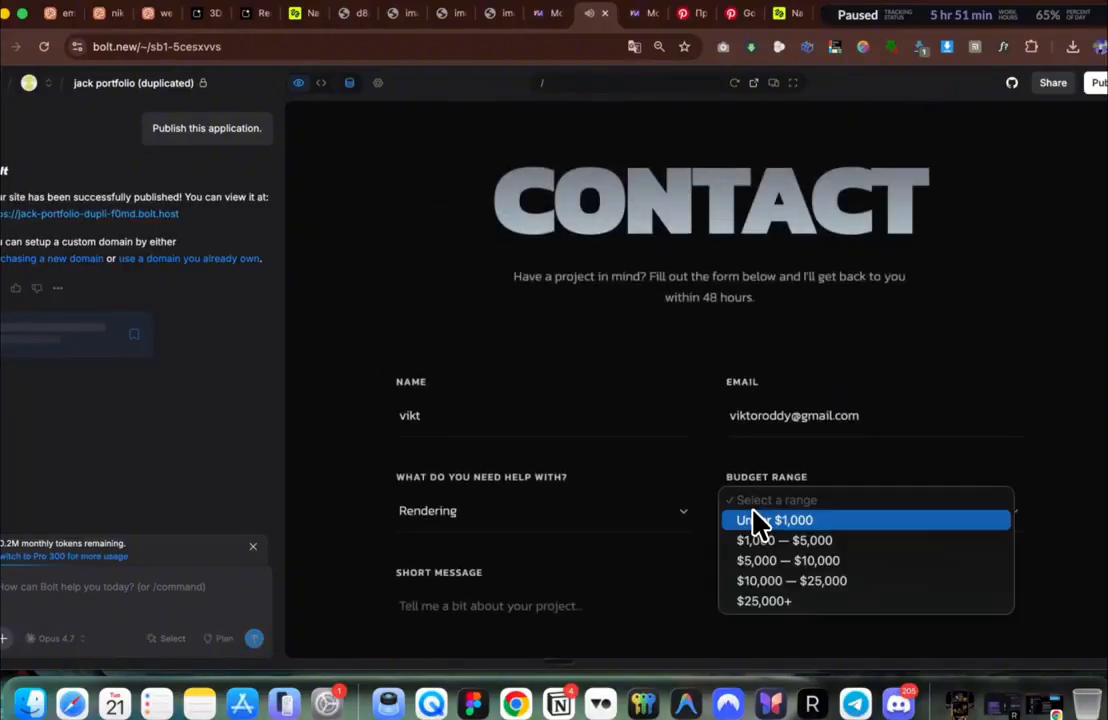
key(Escape)
click(760, 550)
Step: Type a short message and submit the test inquiry, getting 'Message Sent'
click(464, 600)
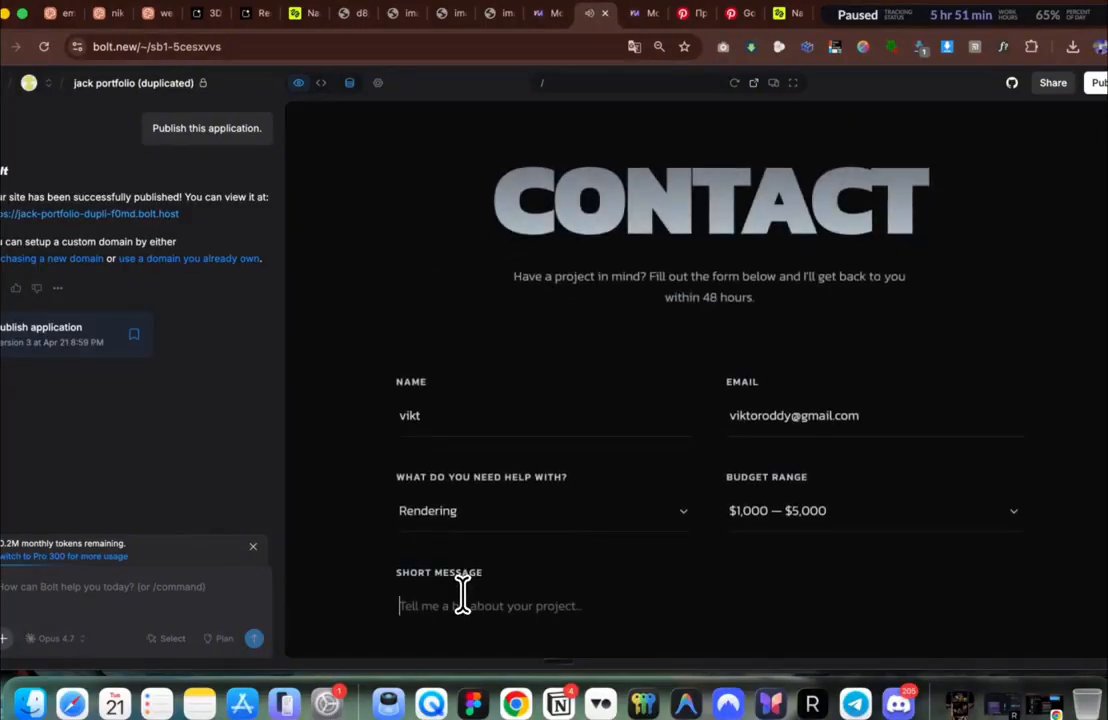
text(e)
scroll(480, 590, down, 3)
click(512, 522)
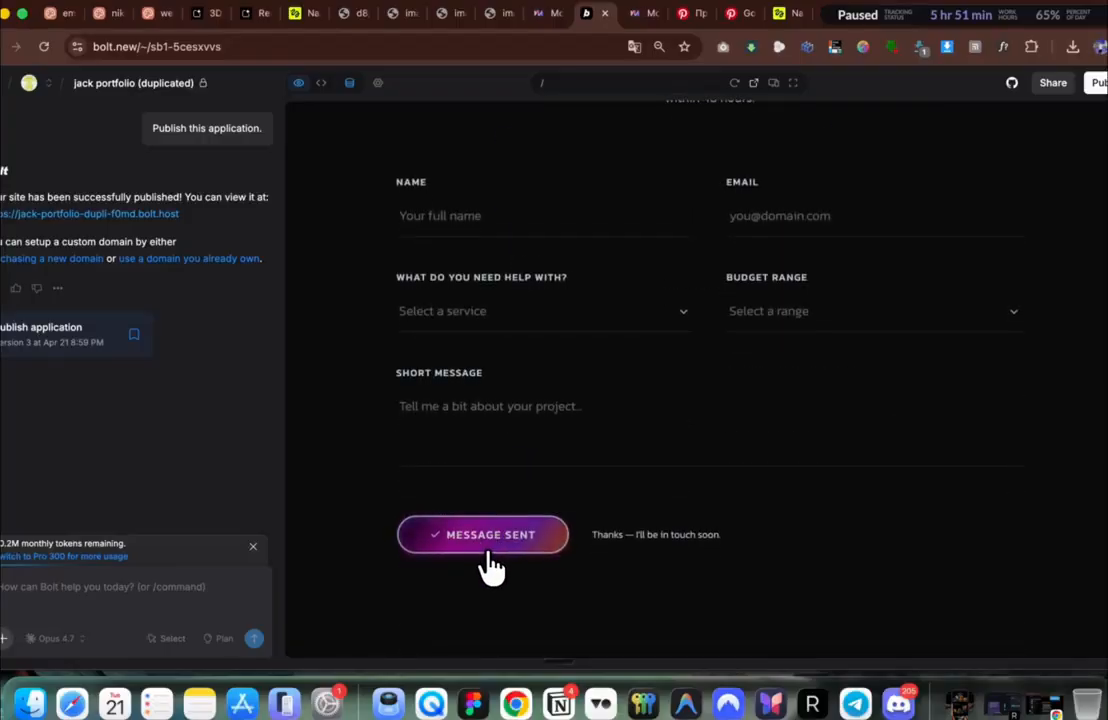
Step: Open the contact_inquiries table and inspect the saved Rendering, $1,000 — $5,000 record
click(349, 82)
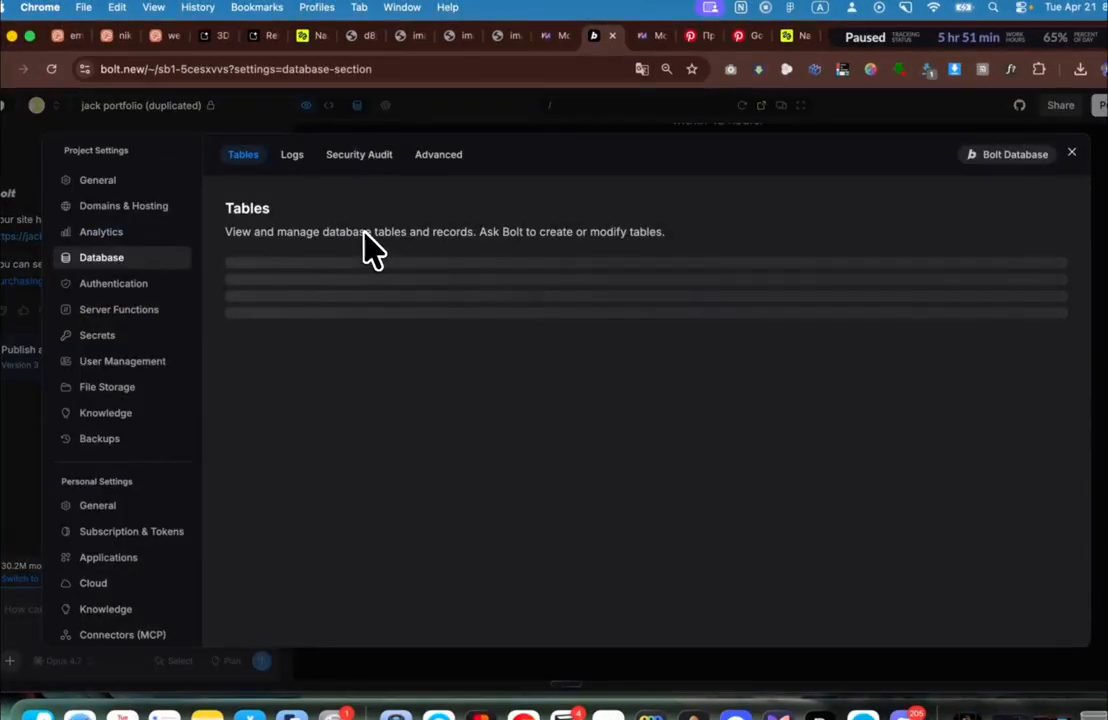
click(312, 268)
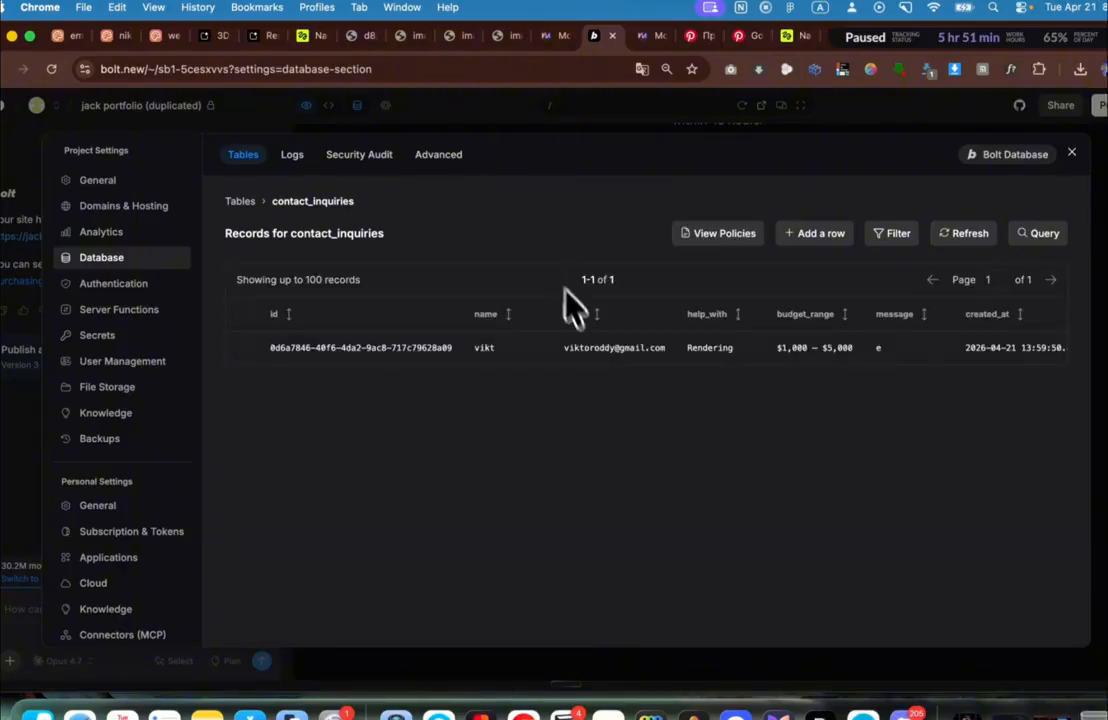
click(612, 360)
key(Escape)
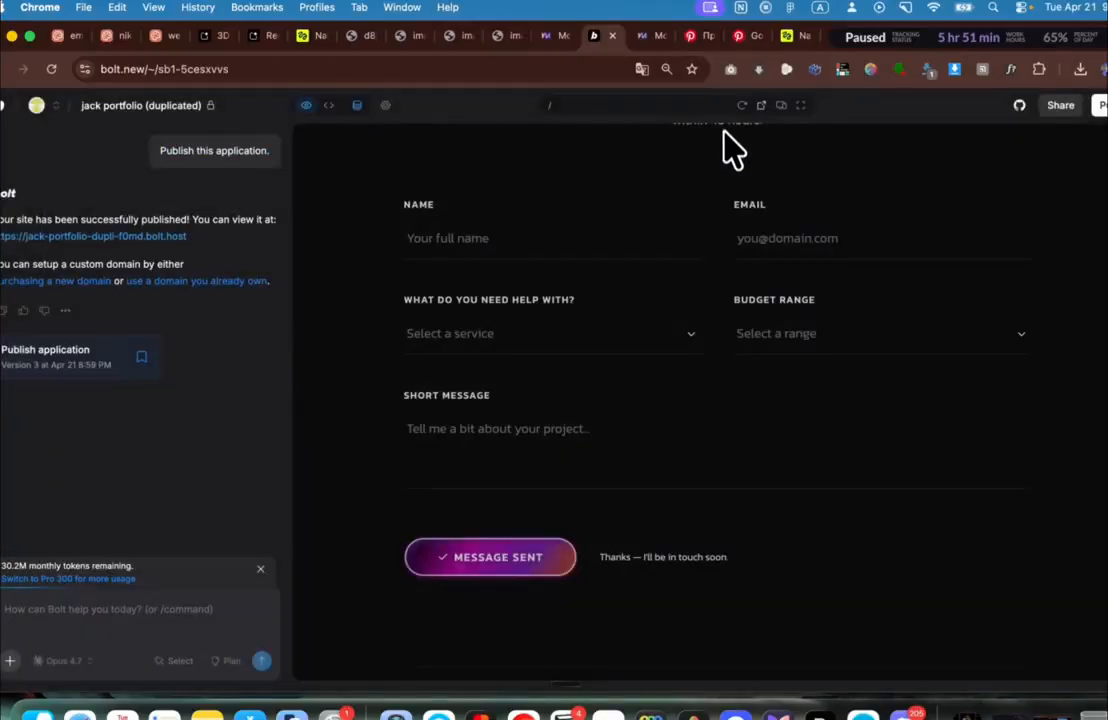
scroll(740, 160, up, 5)
scroll(895, 299, up, 15)
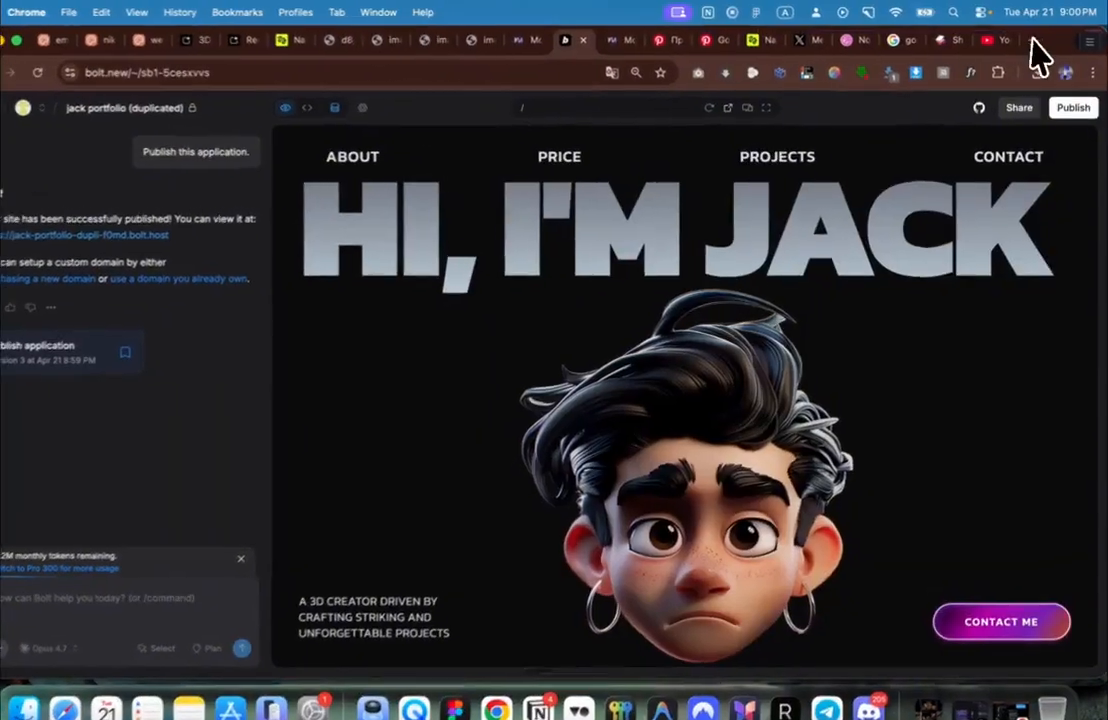
click(1037, 40)
text(name)
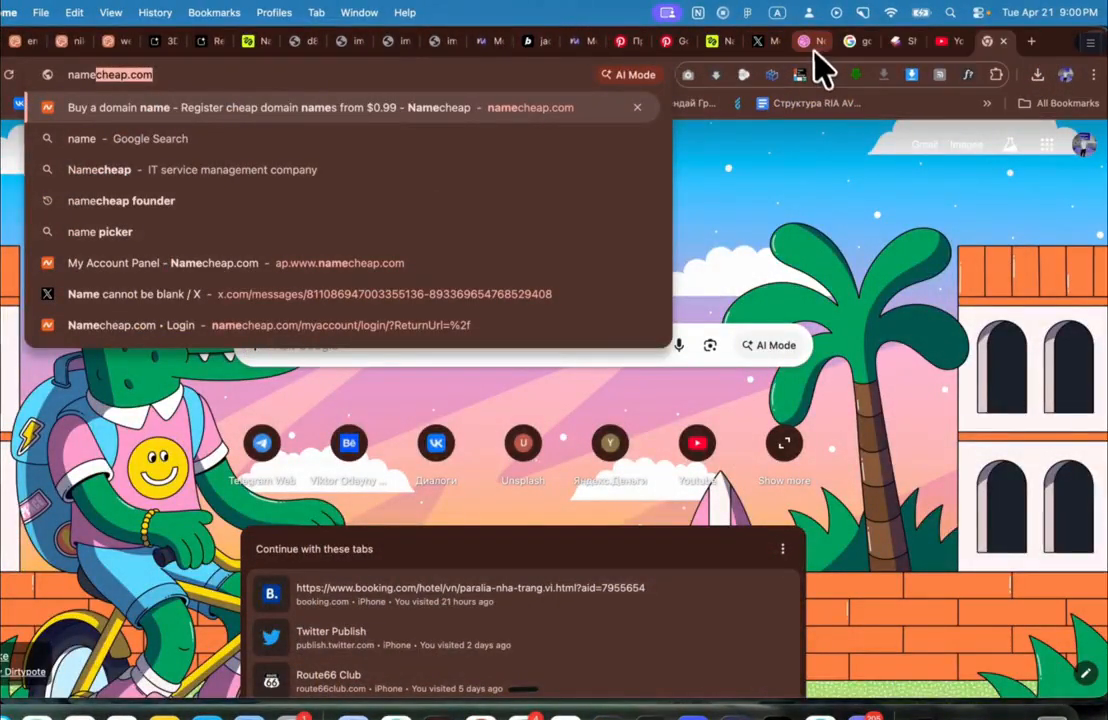
click(529, 41)
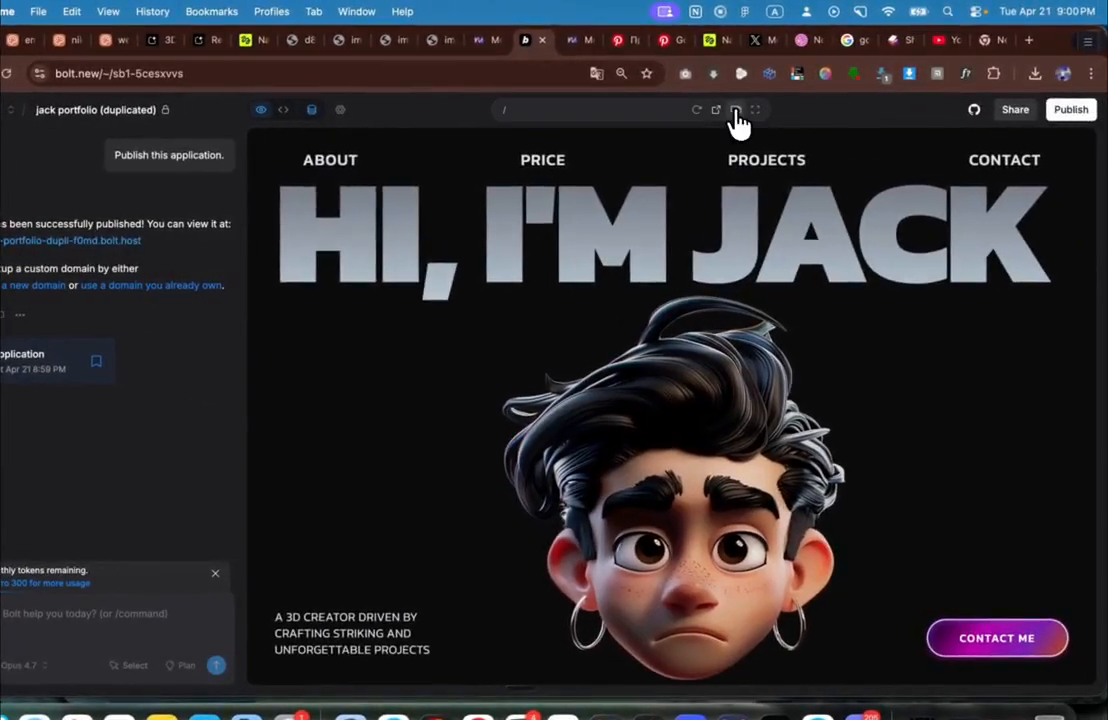
click(791, 107)
scroll(708, 365, down, 15)
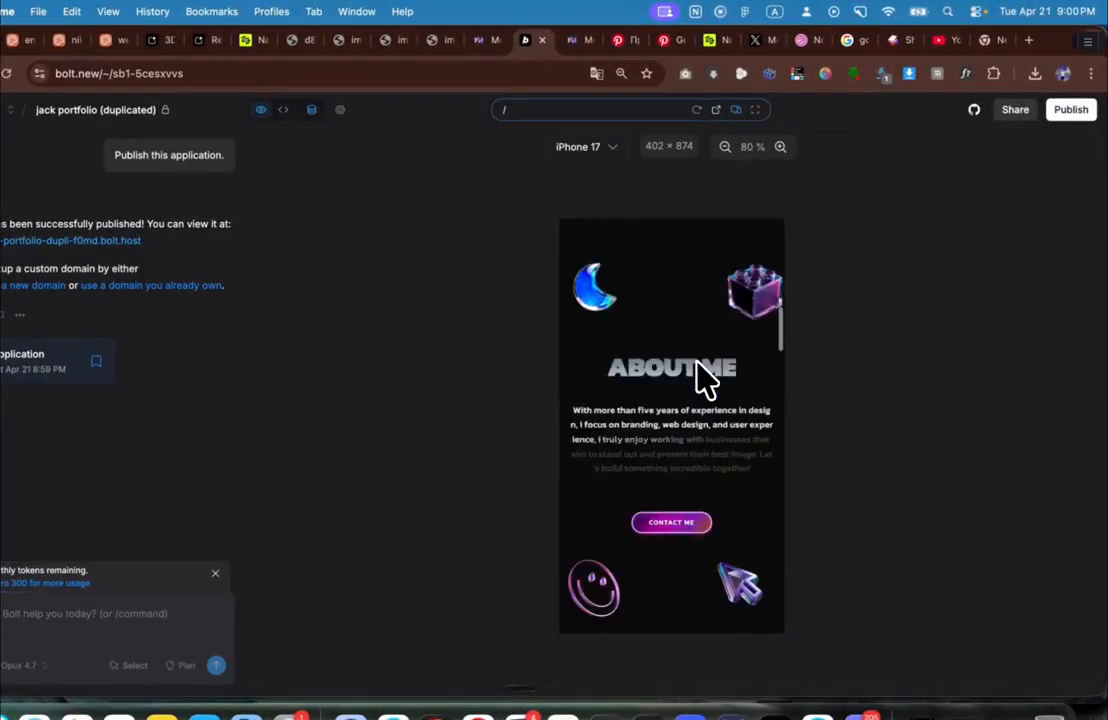
scroll(700, 370, down, 20)
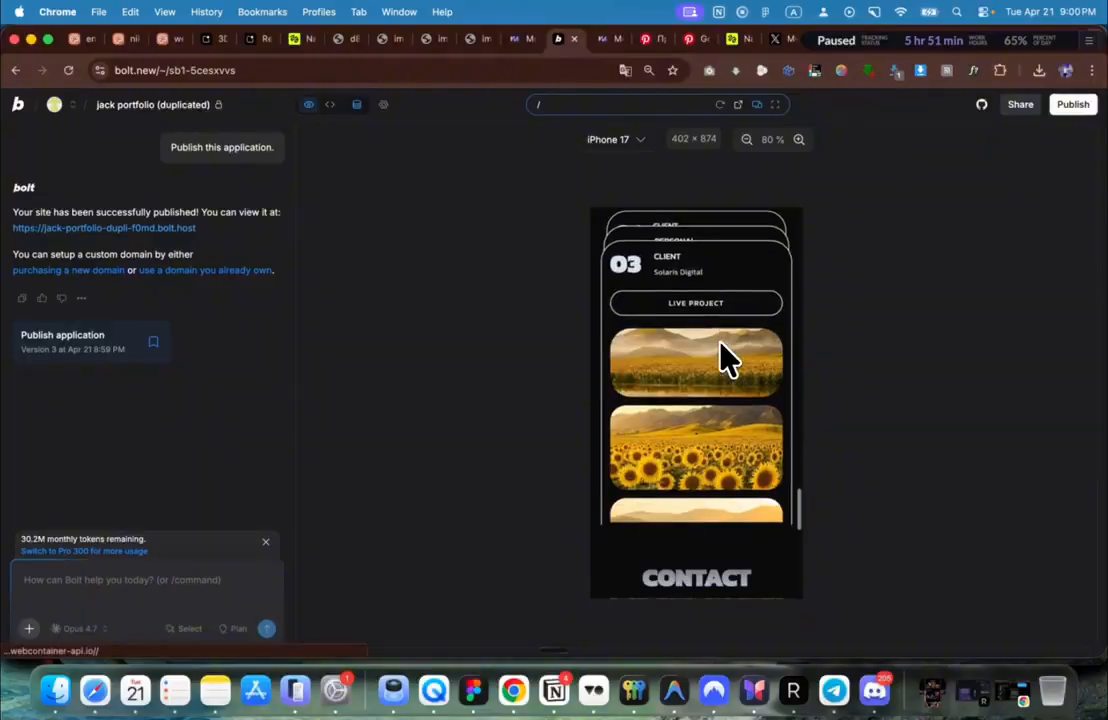
scroll(730, 367, up, 20)
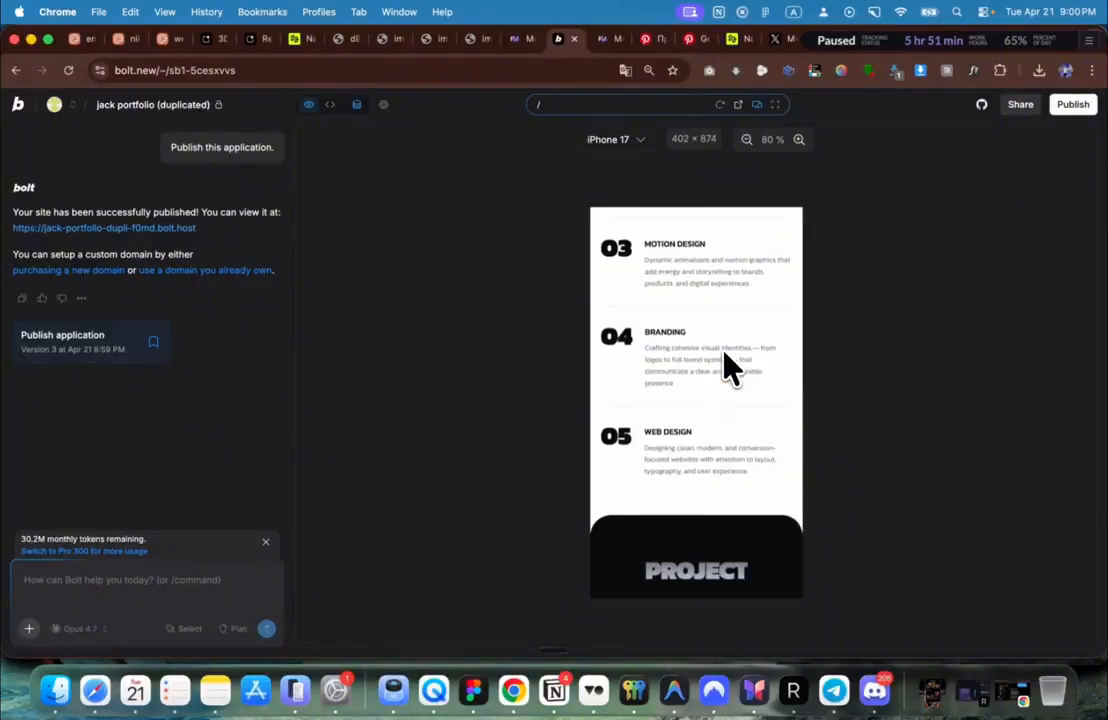
scroll(730, 367, up, 5)
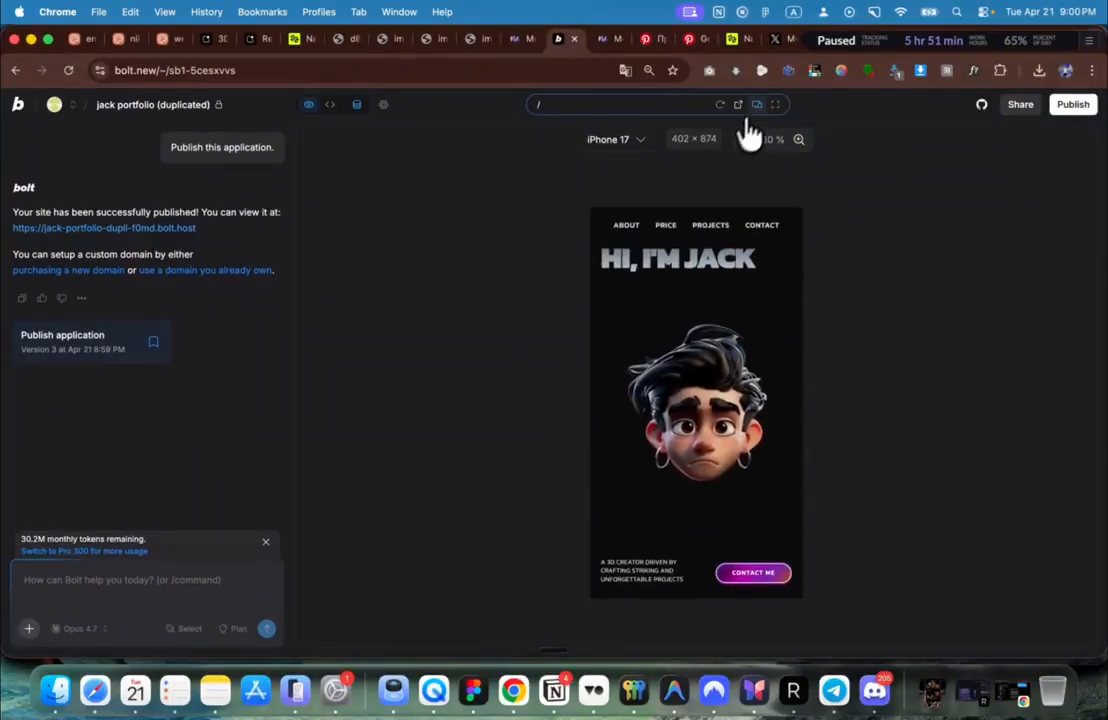
click(757, 105)
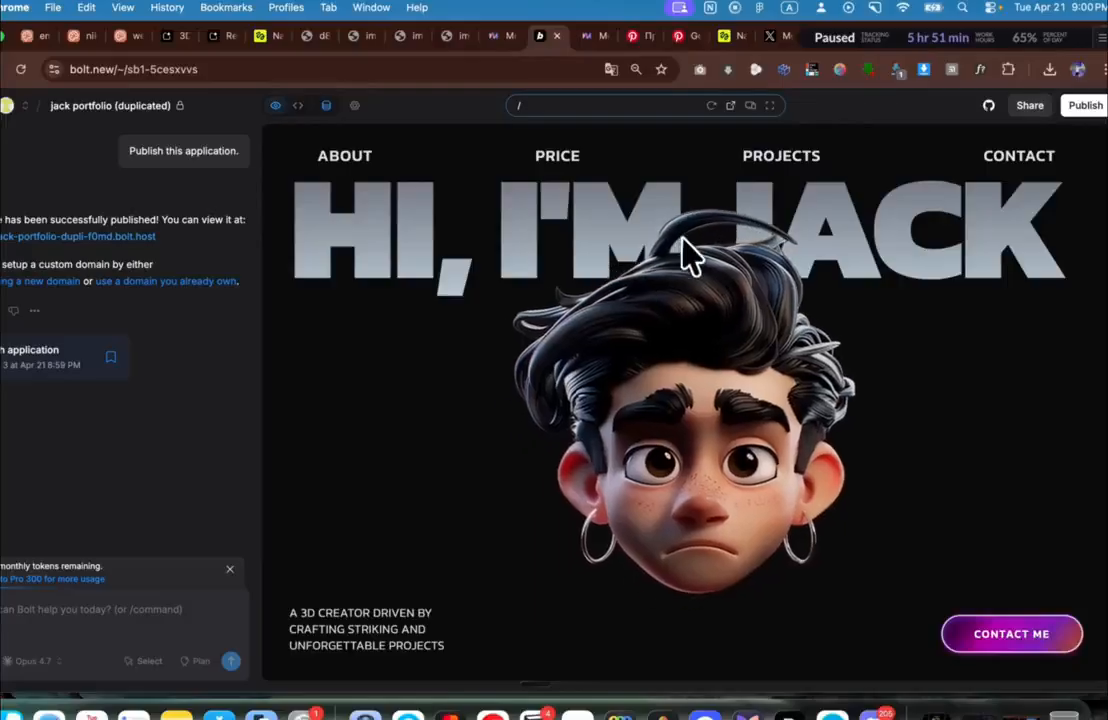
scroll(743, 304, down, 10)
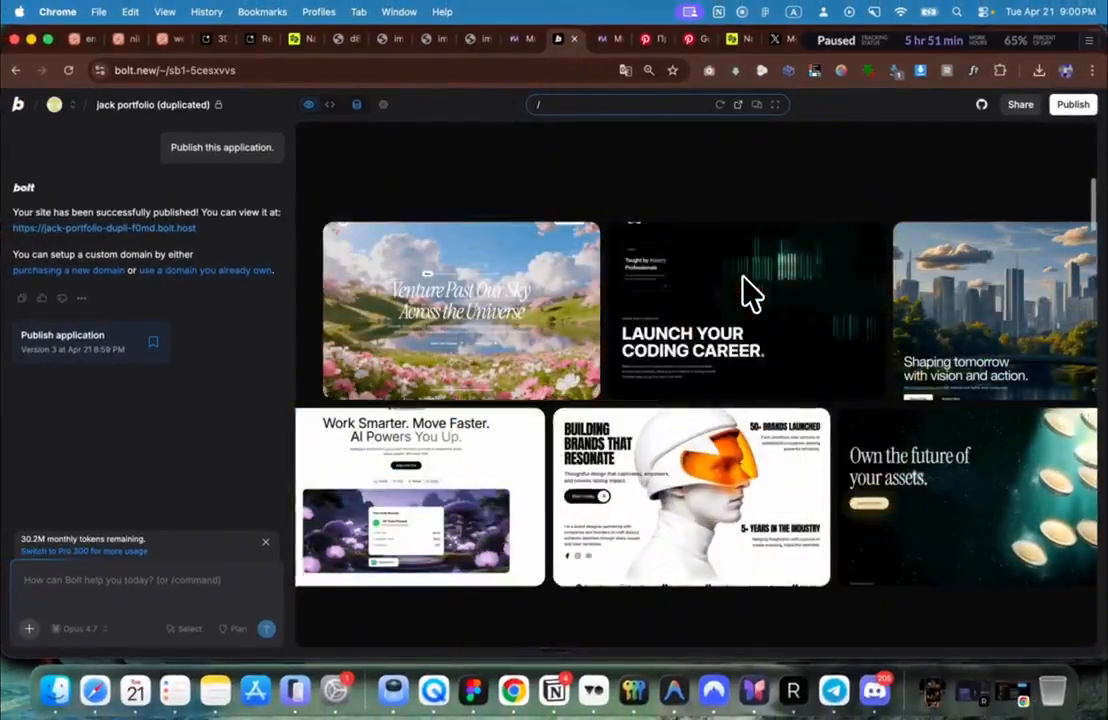
scroll(743, 304, down, 5)
scroll(749, 291, down, 3)
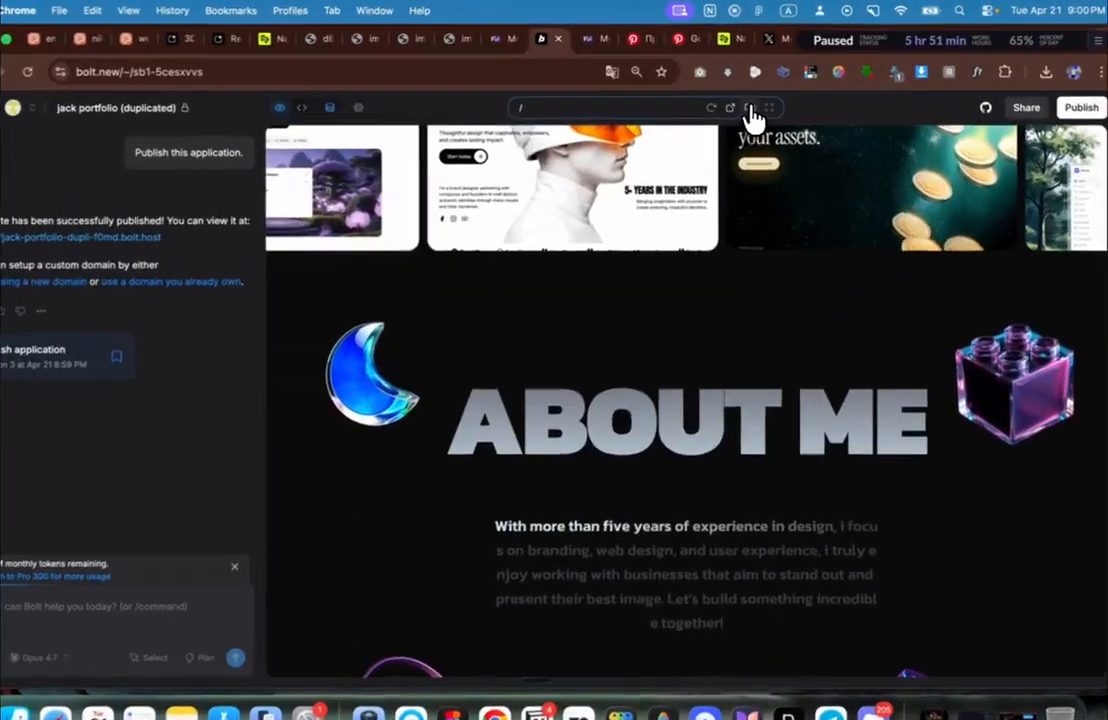
click(757, 106)
scroll(701, 313, down, 10)
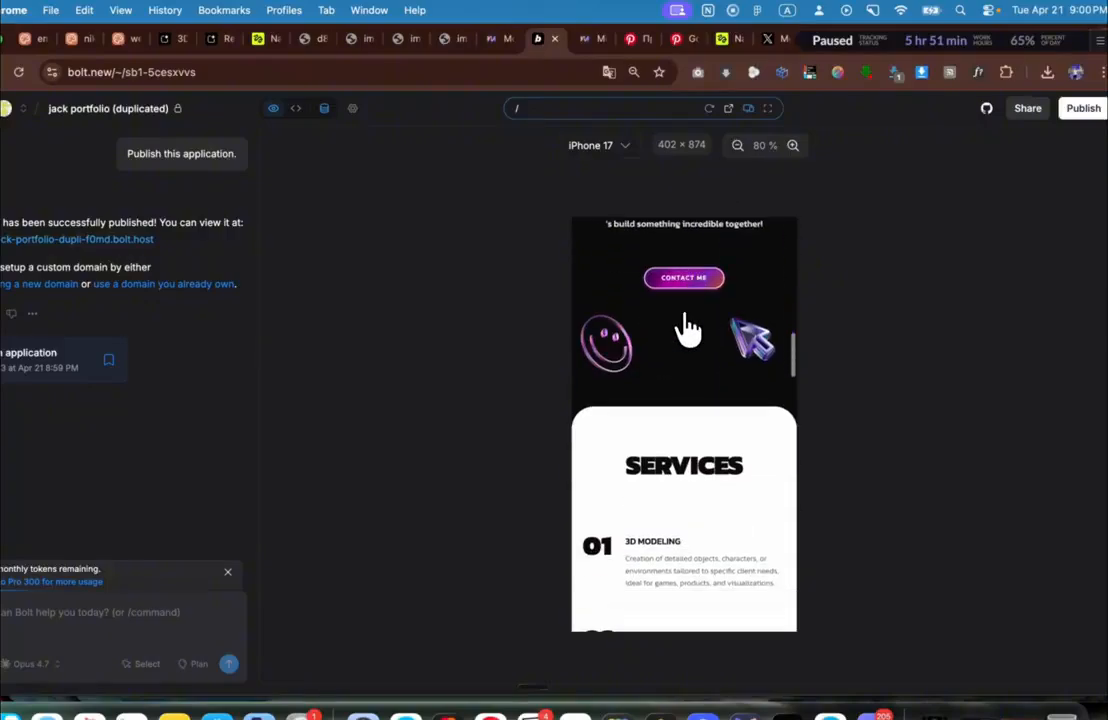
scroll(688, 325, down, 15)
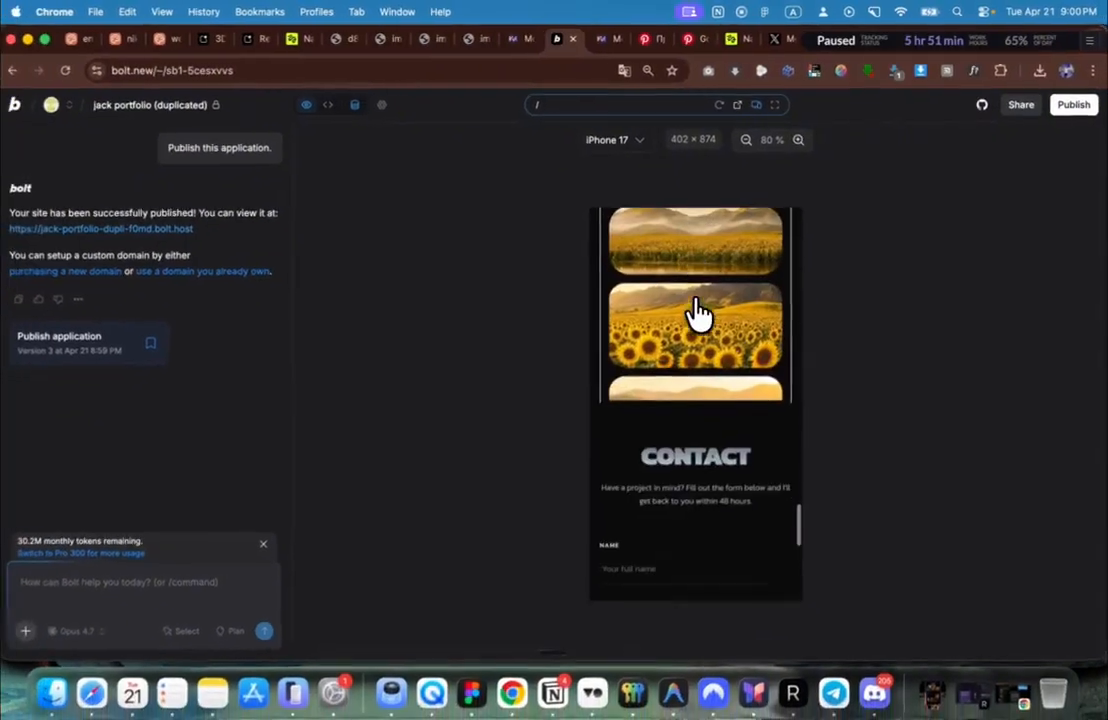
scroll(700, 312, down, 5)
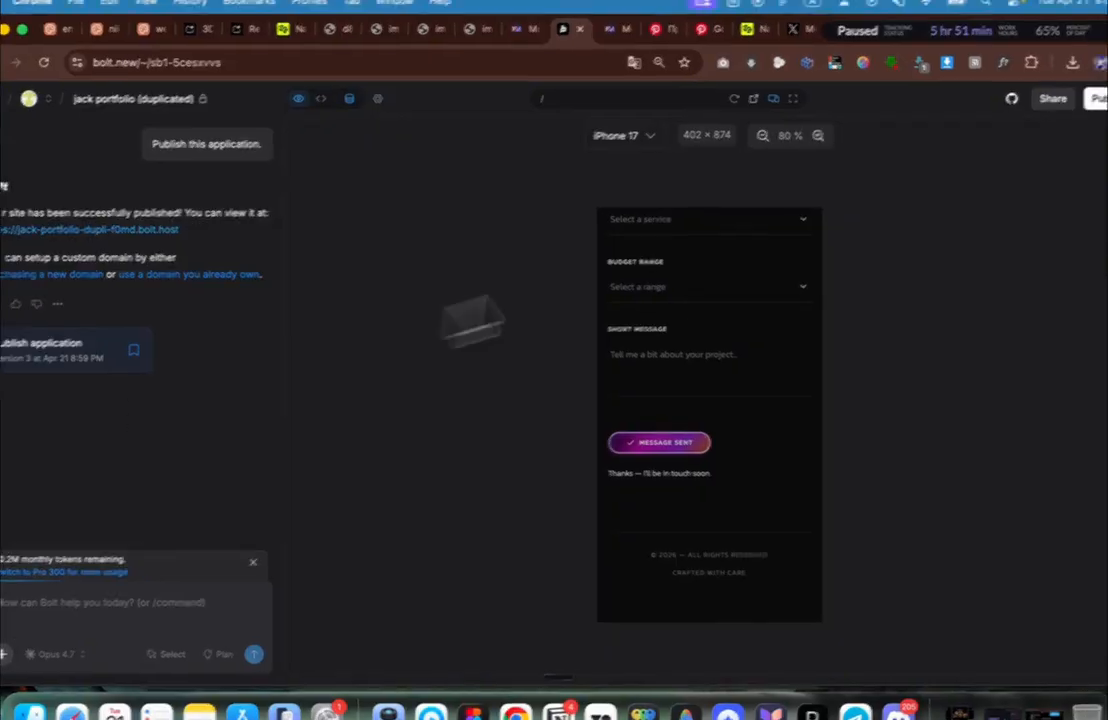
click(736, 112)
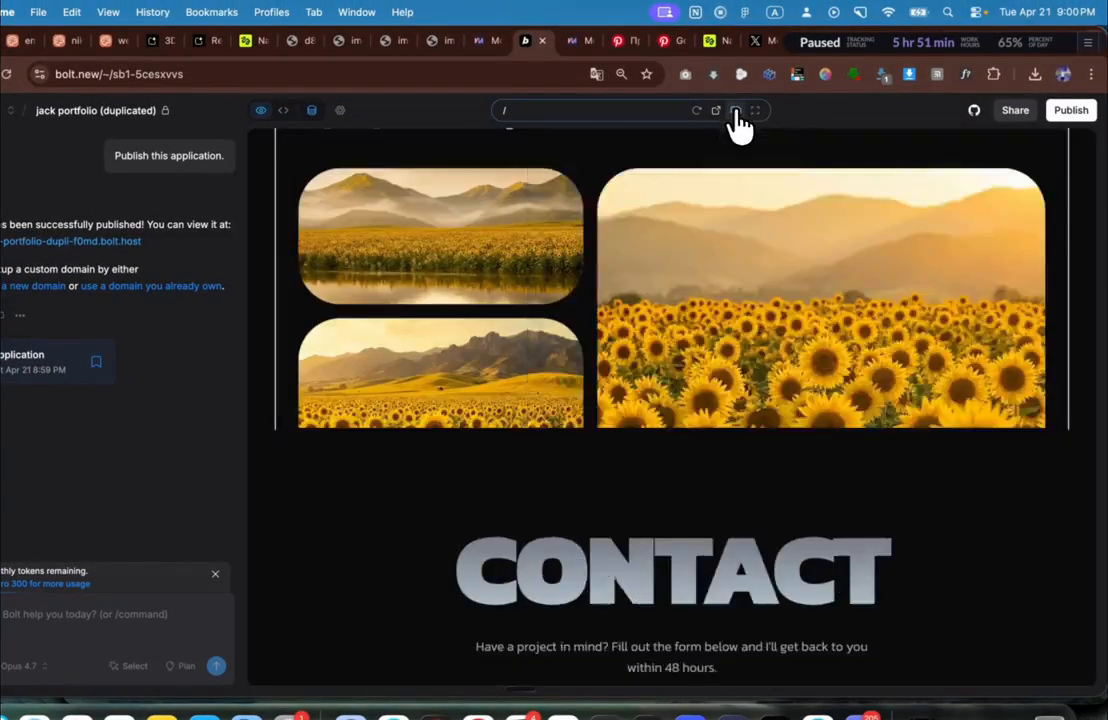
scroll(697, 292, up, 15)
scroll(699, 292, up, 5)
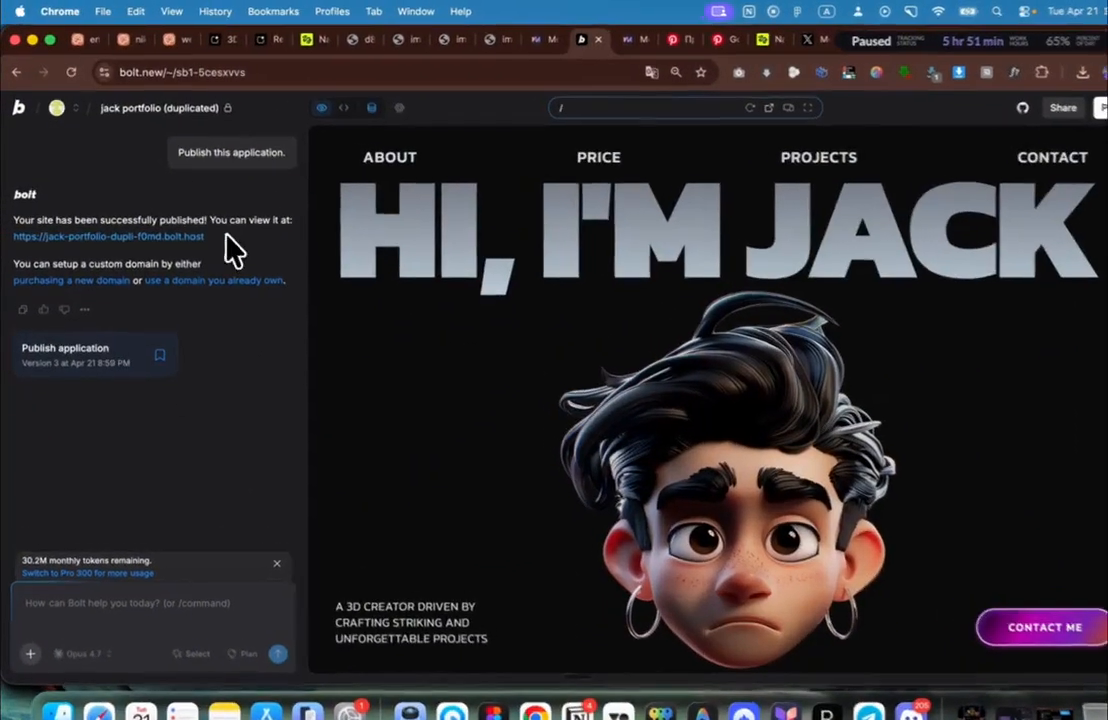
Step: Select the published site URL, open 35_1080x30_shots_so.mp4 from Downloads via Finder, and start a new tab
drag(205, 230, 17, 247)
key(super+c)
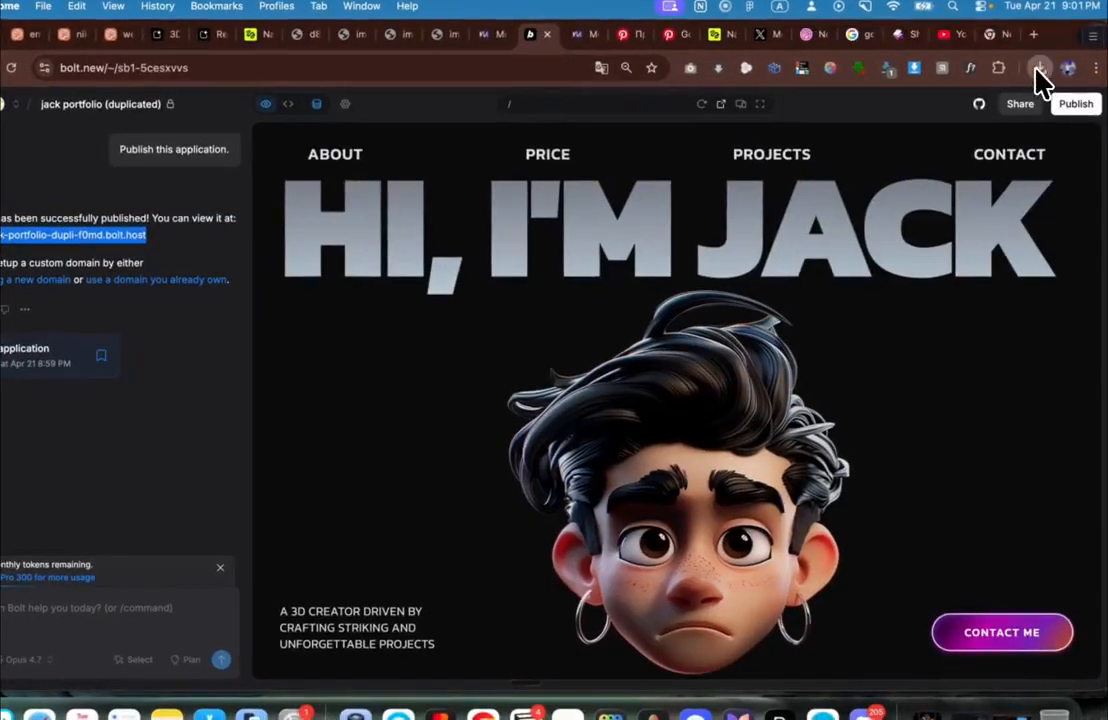
click(1040, 68)
click(999, 137)
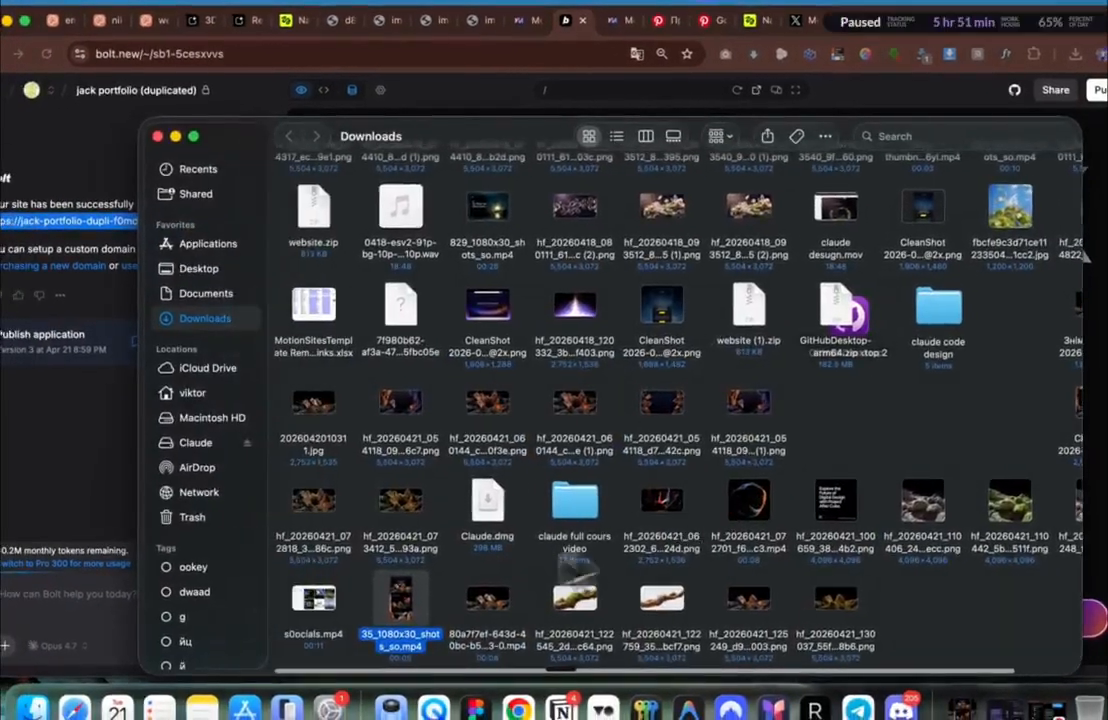
double_click(404, 600)
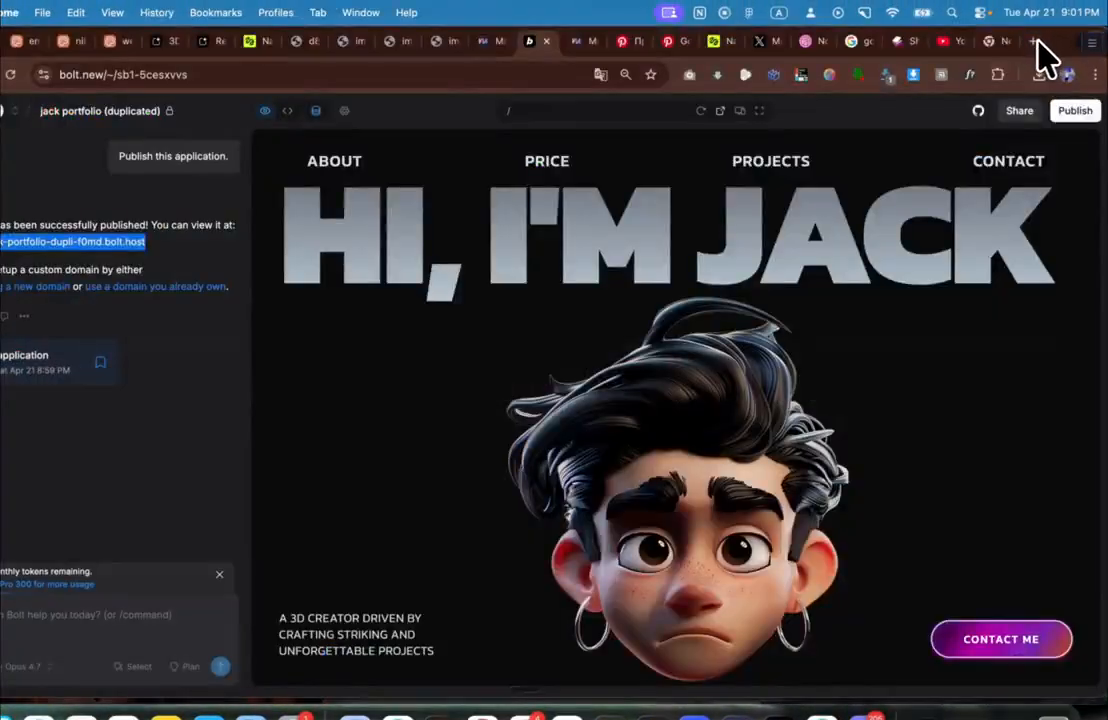
click(1036, 42)
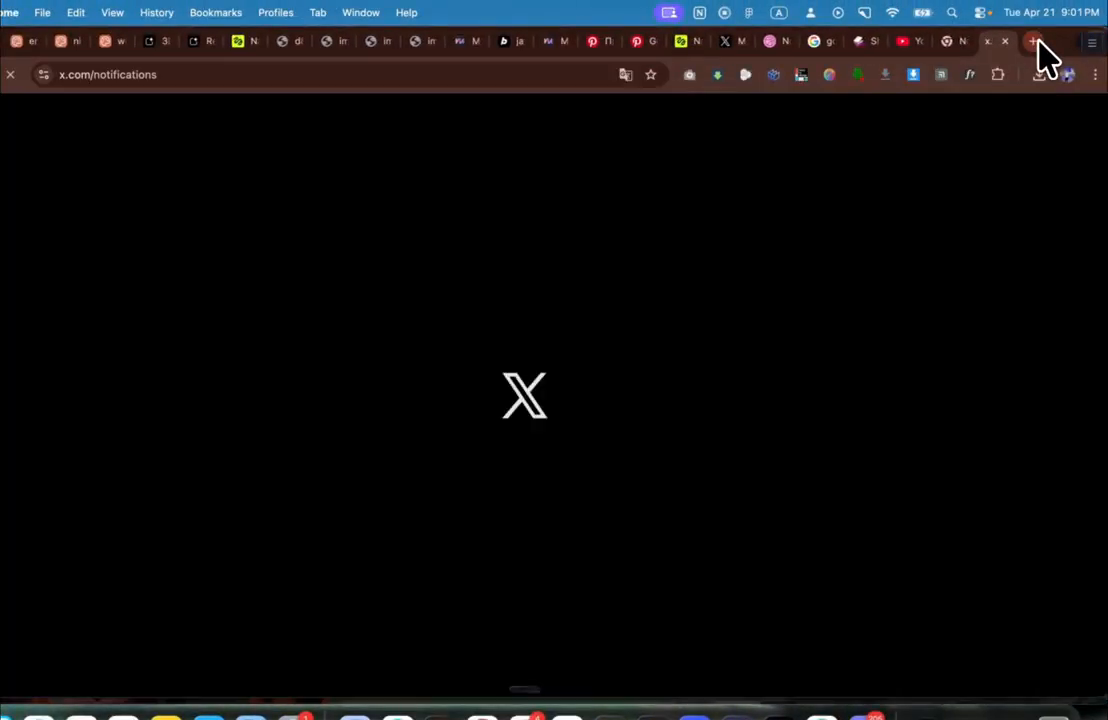
Step: Go to the X profile, try pasting the site URL into a post, then discard it
click(175, 490)
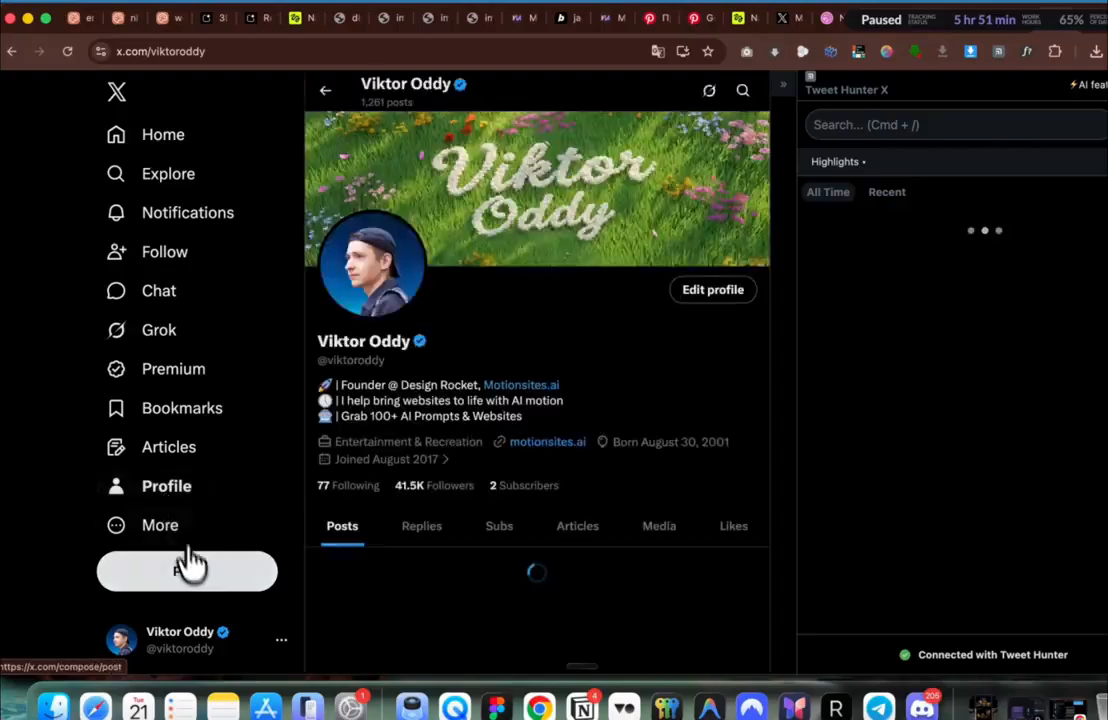
click(190, 573)
key(super+v)
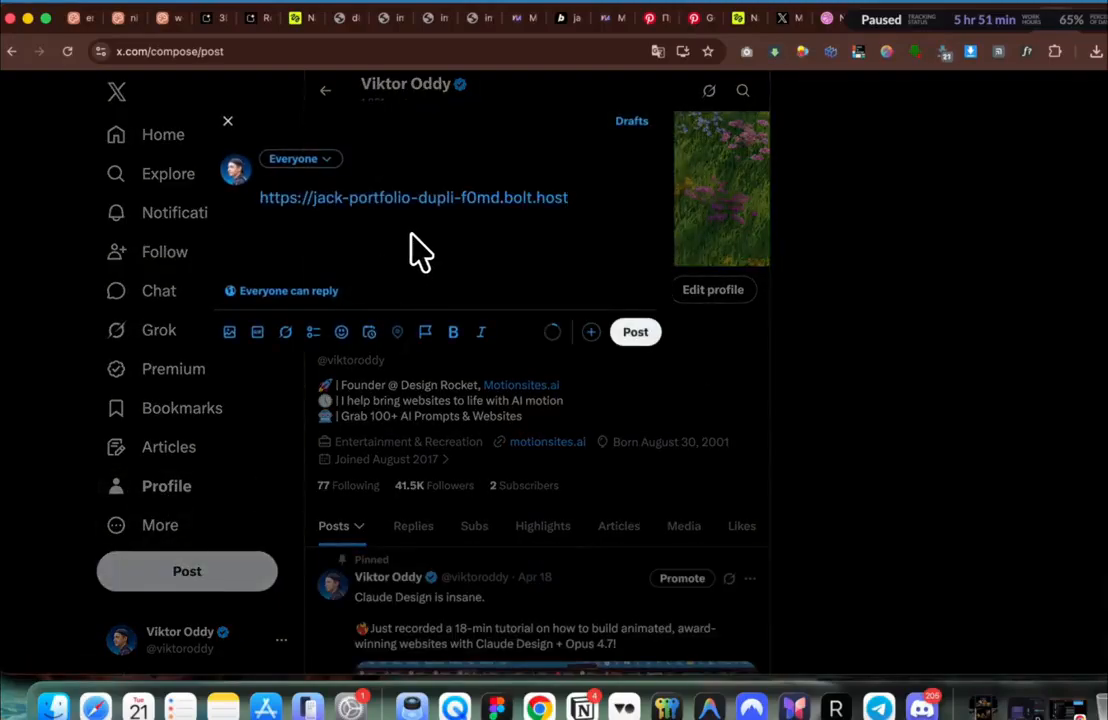
key(super+z)
key(Escape)
scroll(458, 470, down, 5)
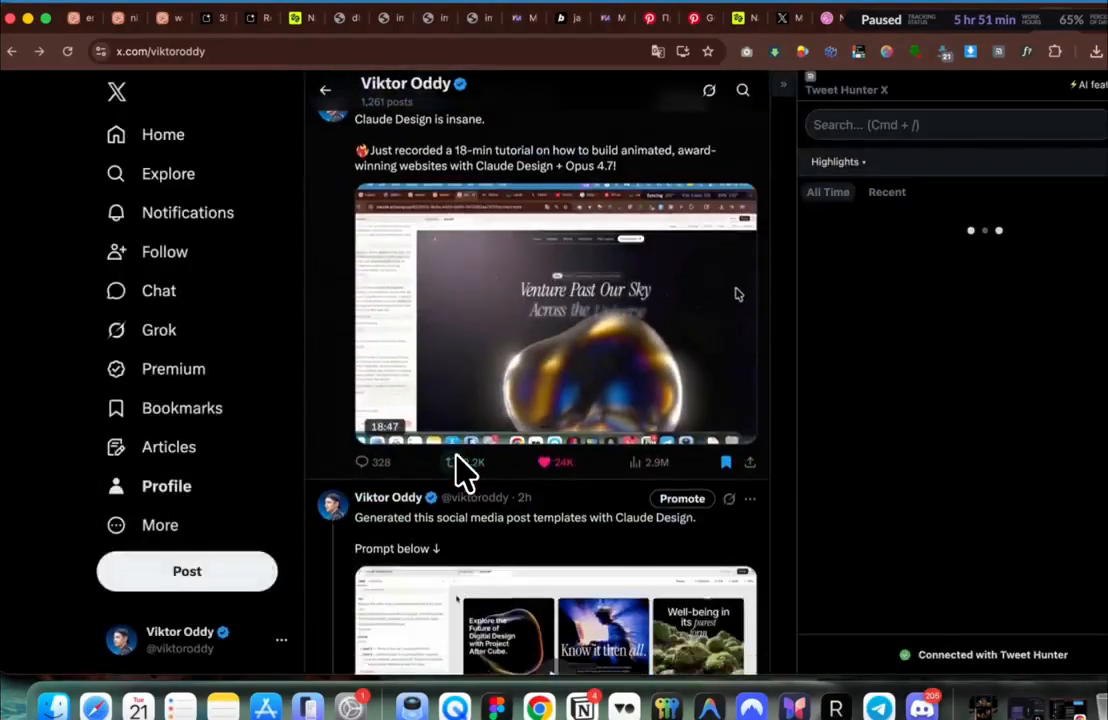
Step: Attach the mp4 video to a new post and type 'Claude + nano' as its first line
key(super+Tab)
click(95, 580)
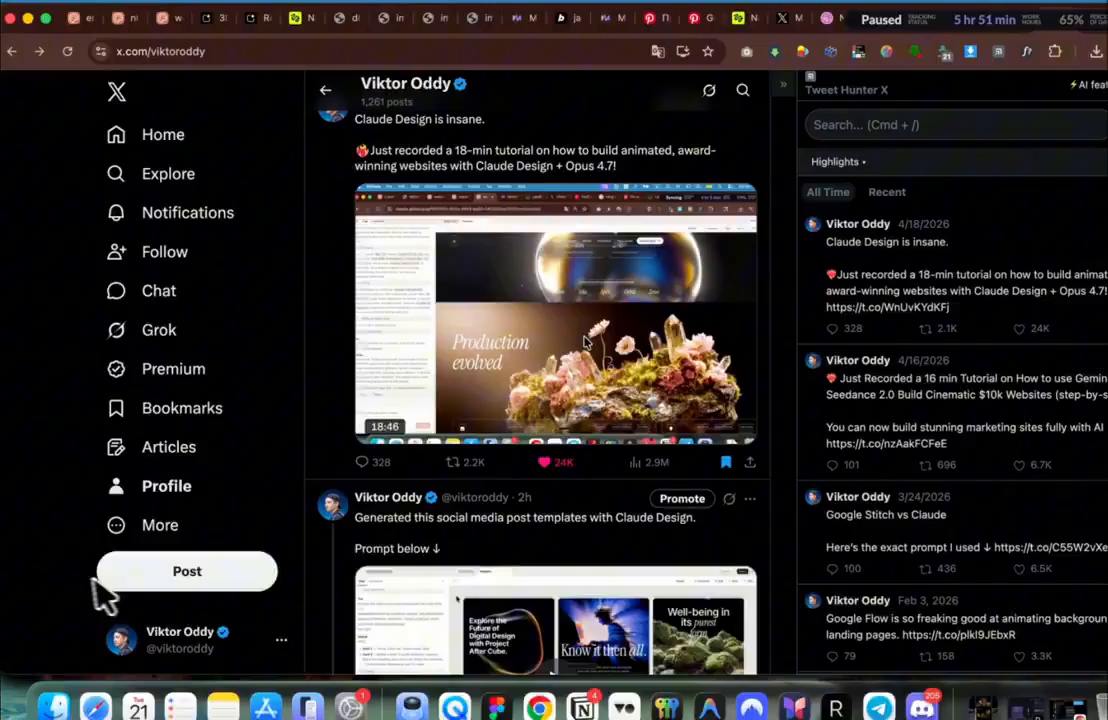
click(154, 569)
key(super+Tab)
drag(430, 600, 386, 198)
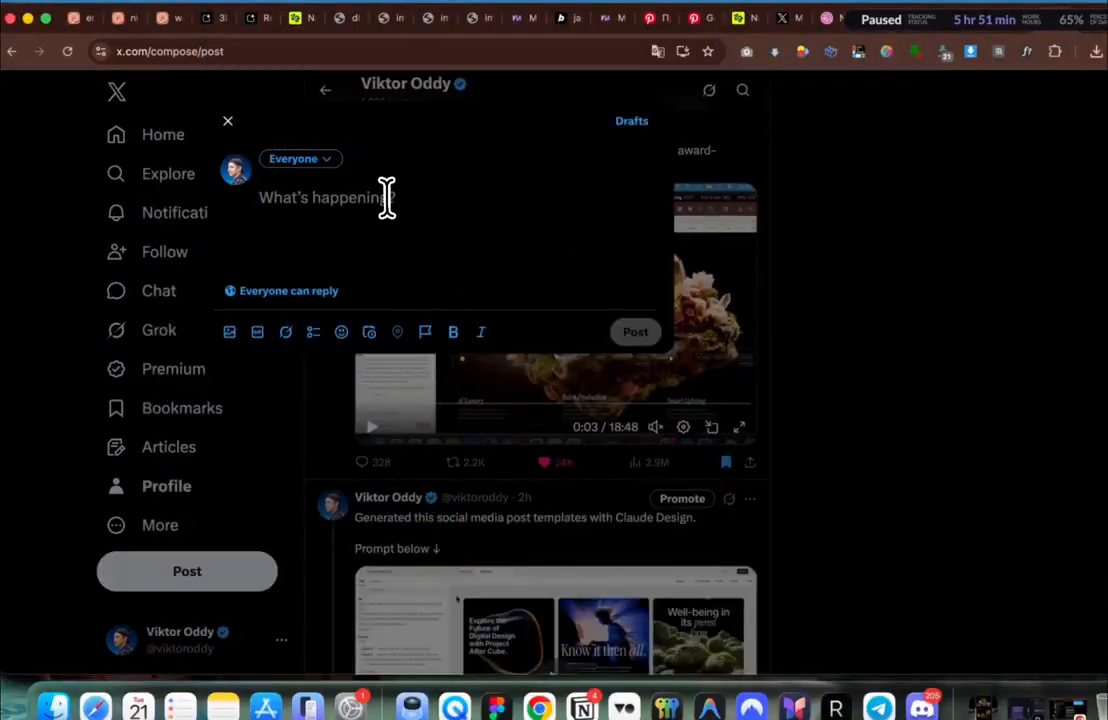
text(Claude)
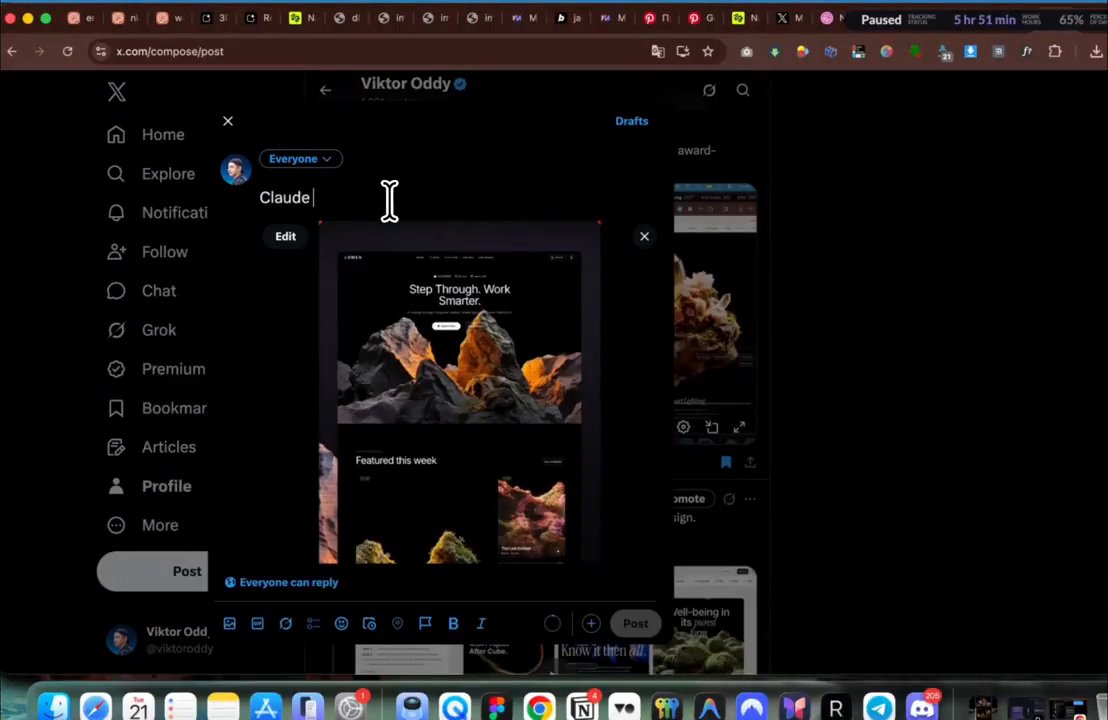
text( + )
text(nano)
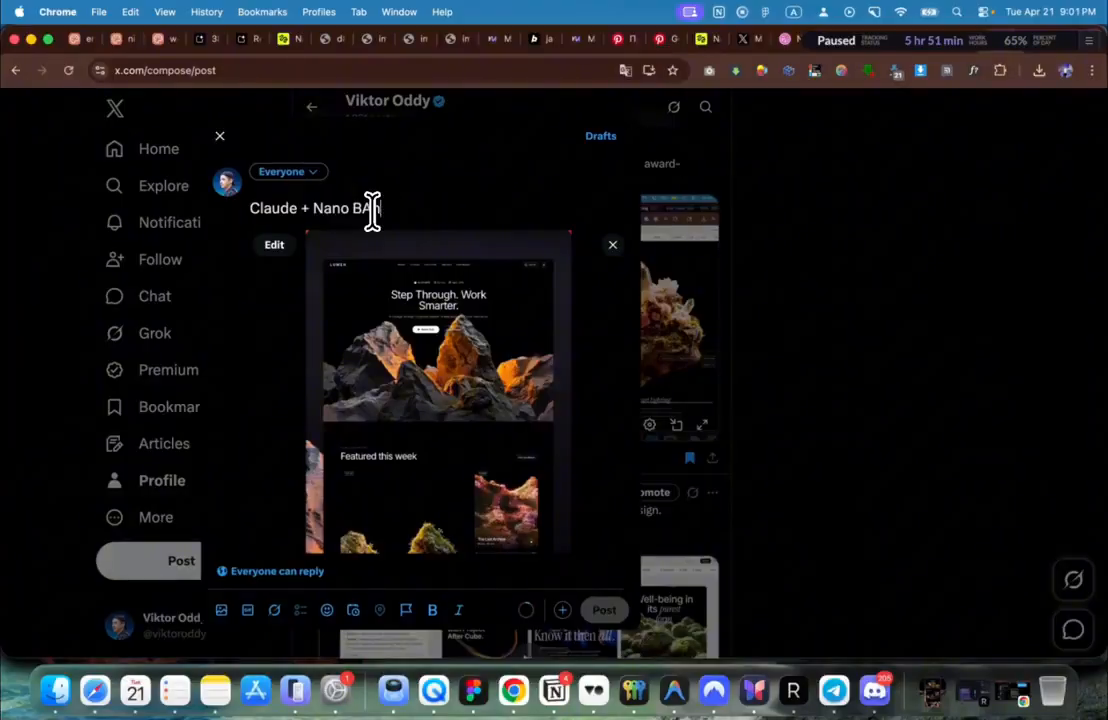
key(Return)
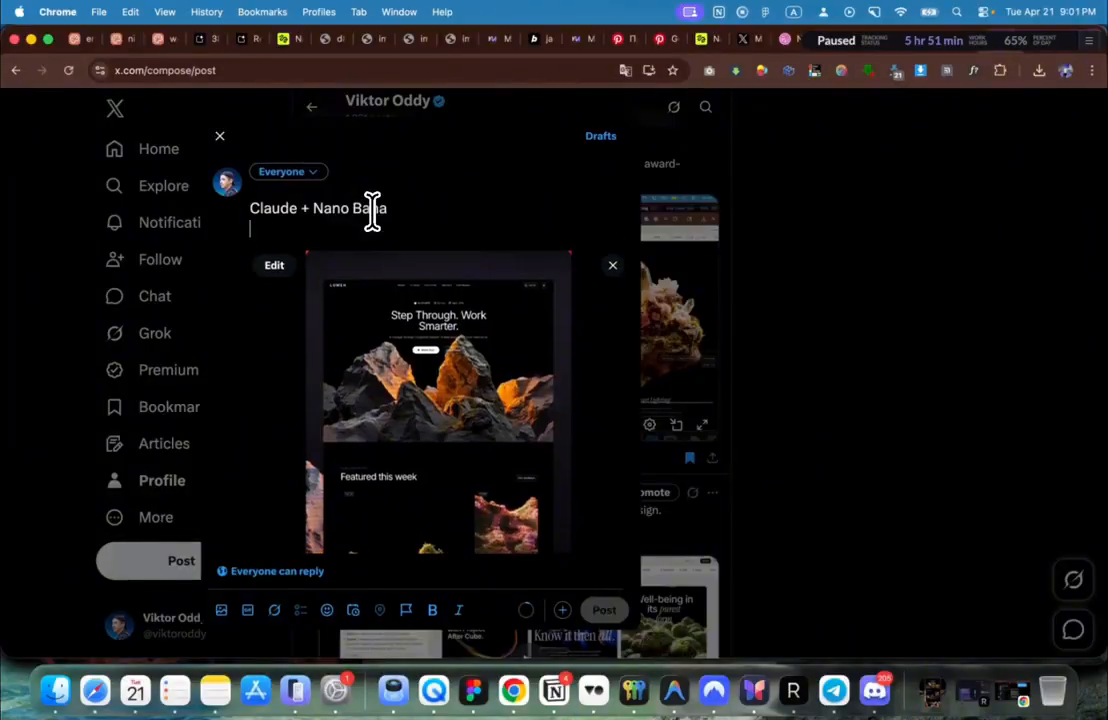
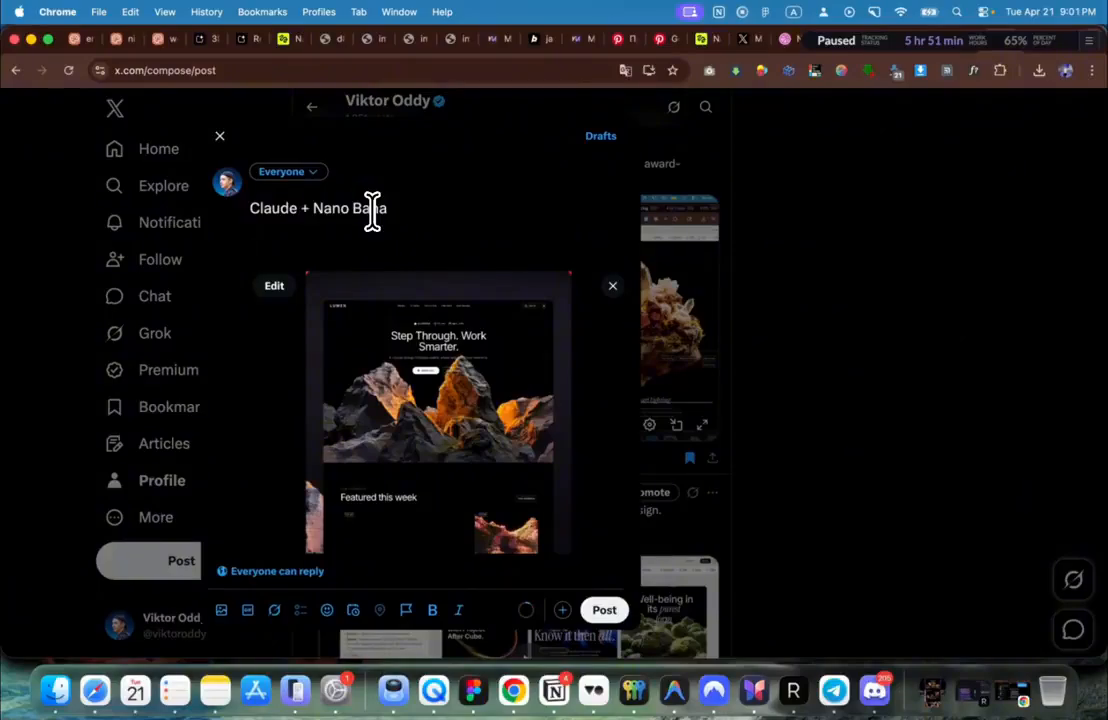
Step: Discard the unposted 'Claude + nano' draft with its attached video, without saving it
scroll(372, 210, down, 3)
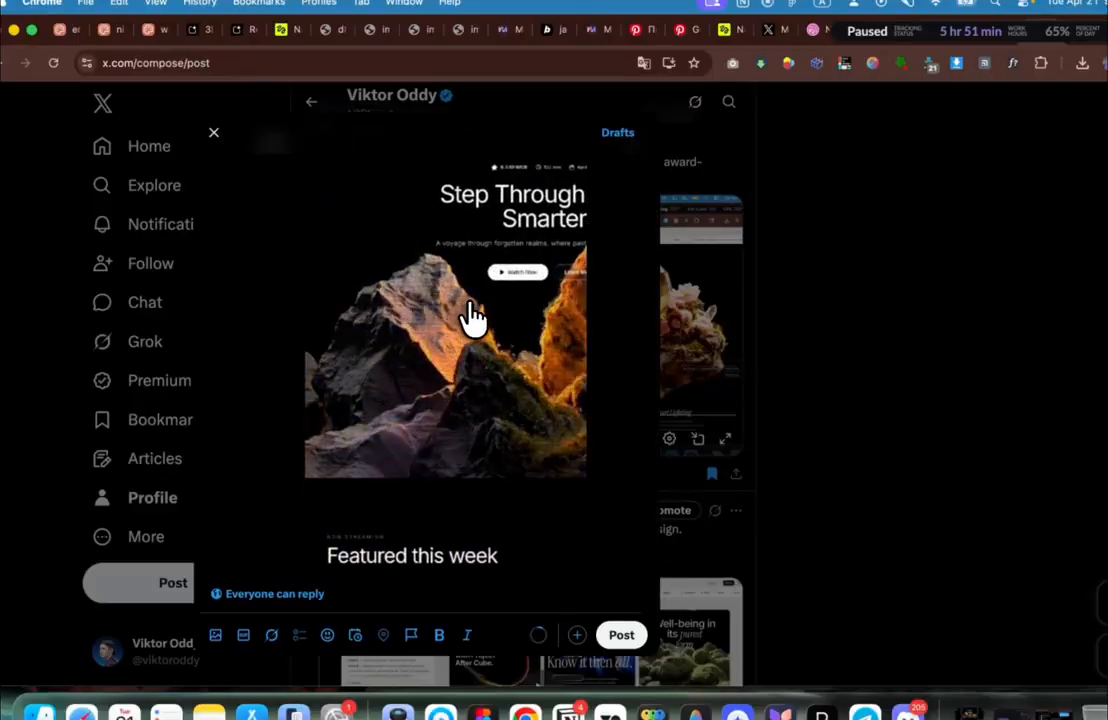
scroll(470, 317, up, 3)
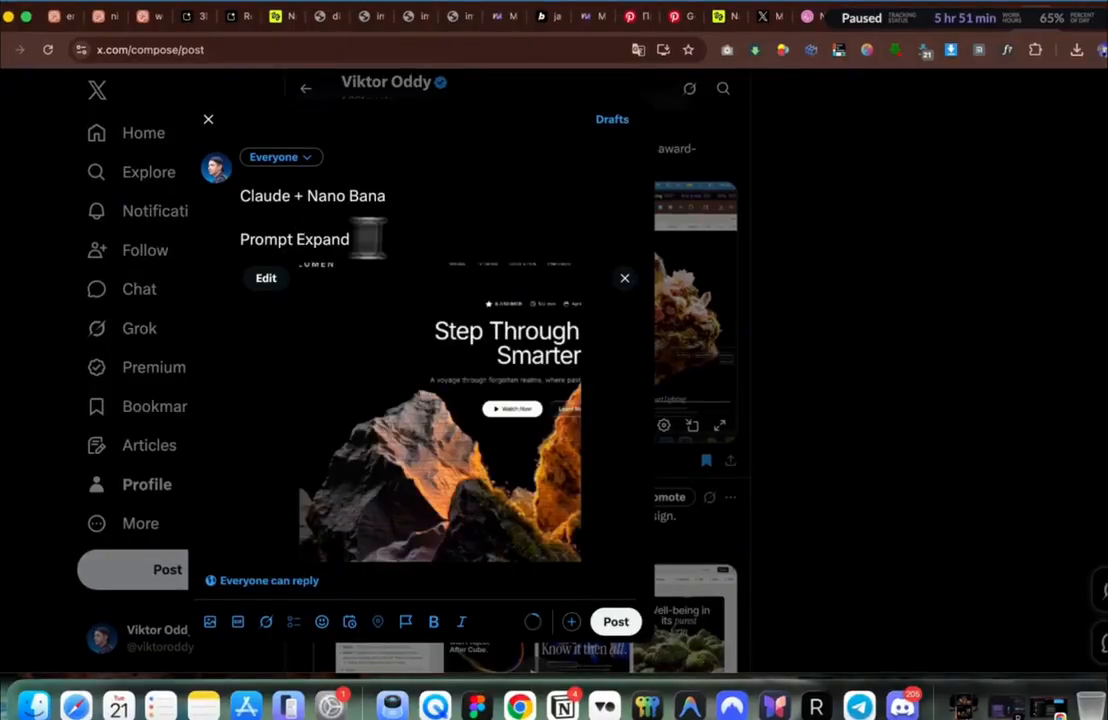
click(811, 425)
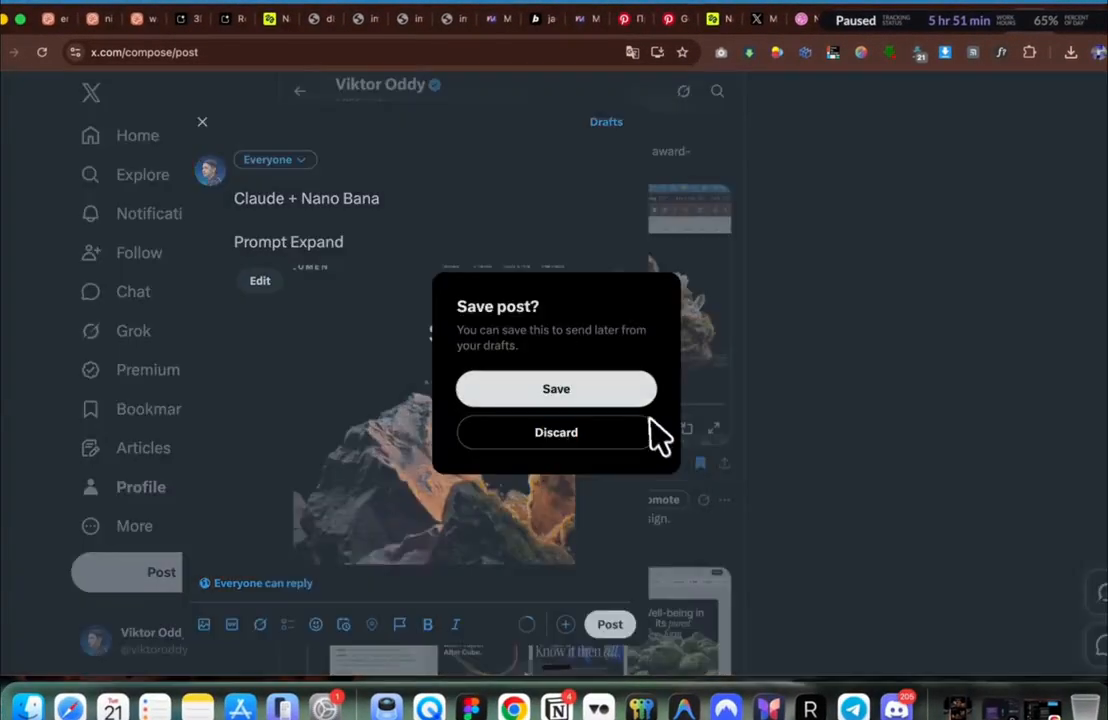
click(592, 432)
Step: Reply to the Claude Design video post with 'Upgrade your website with ai' and the pasted Bolt link
scroll(420, 450, down, 6)
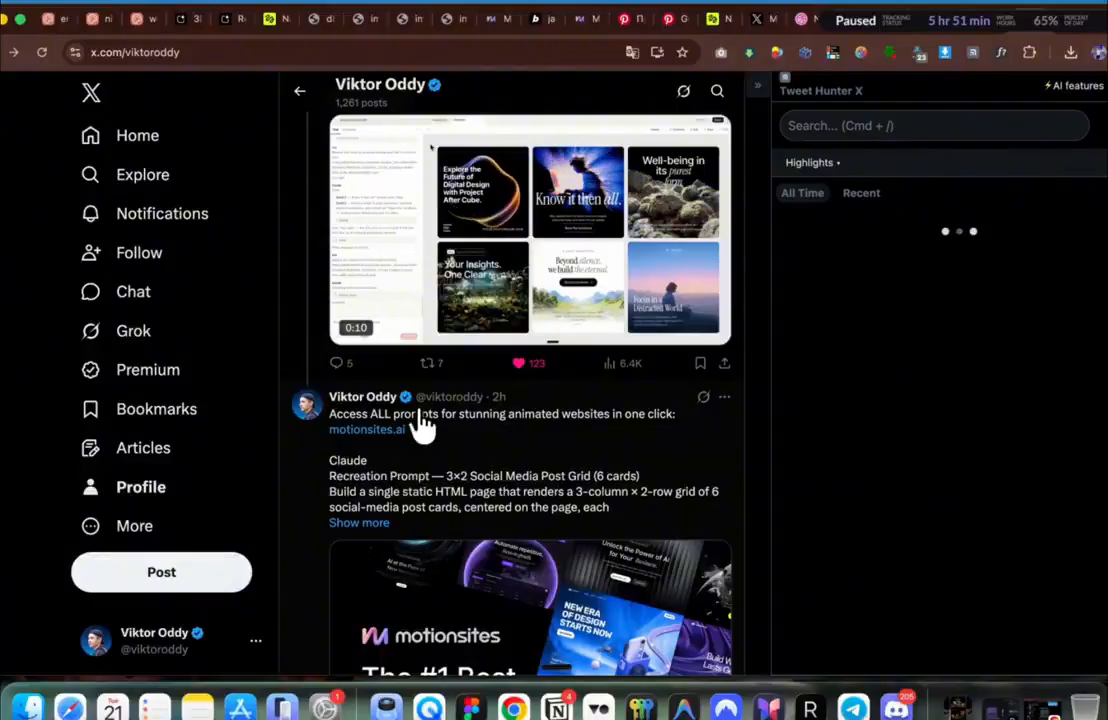
scroll(424, 420, up, 3)
click(292, 289)
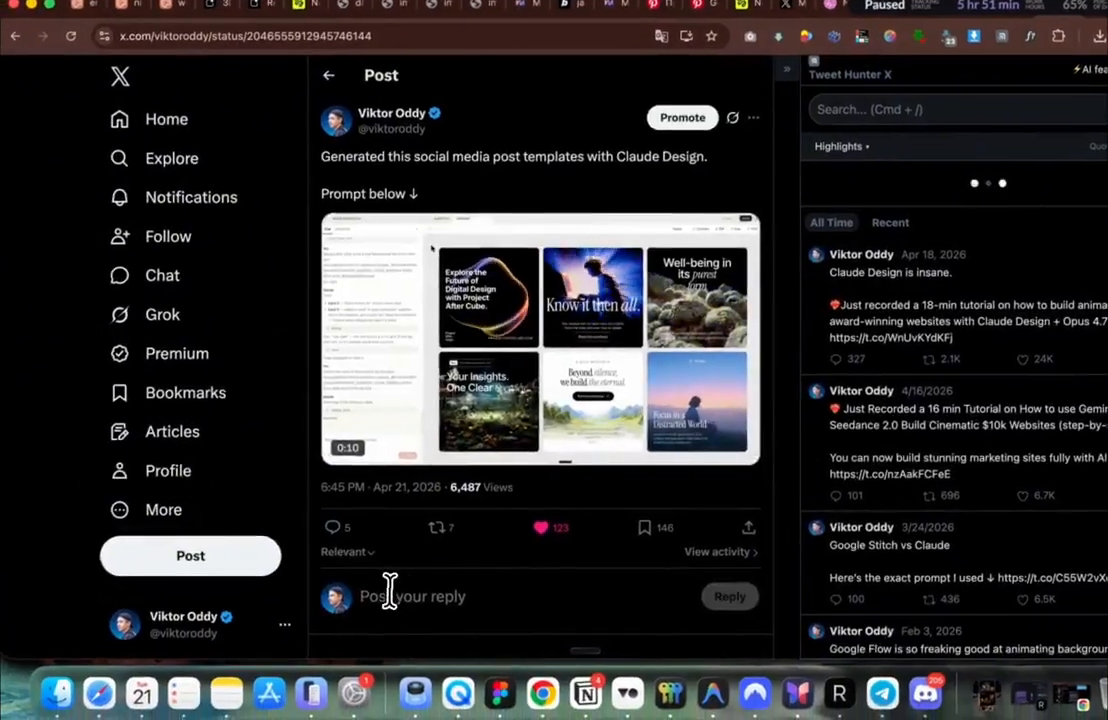
click(390, 595)
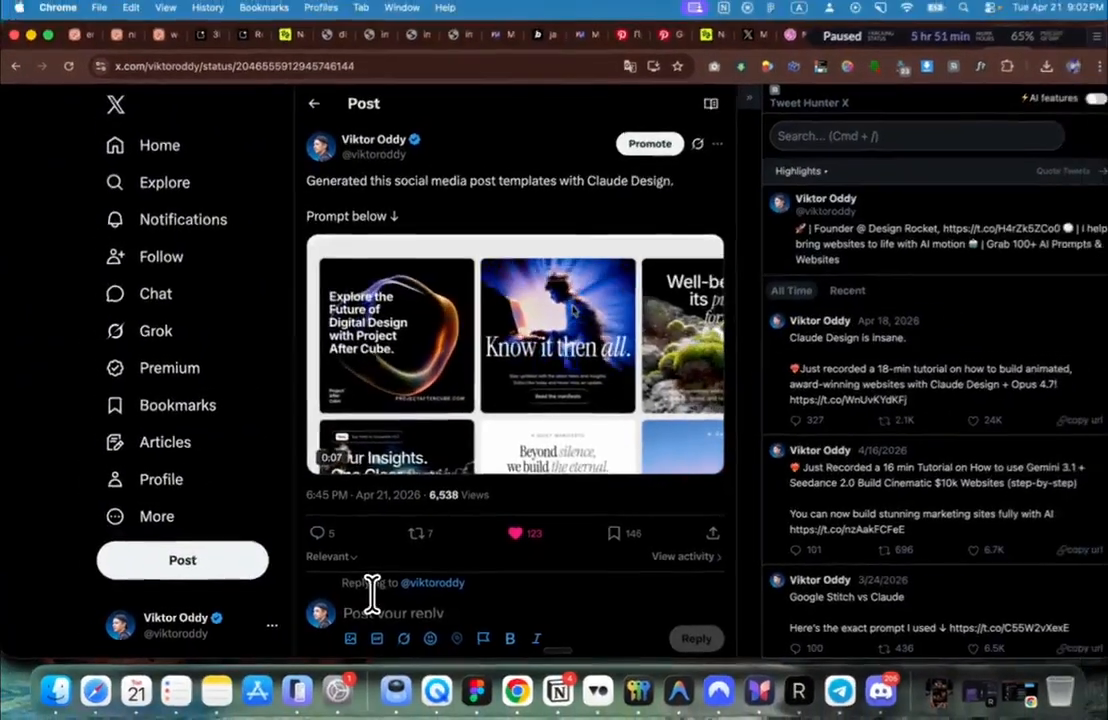
text(Up)
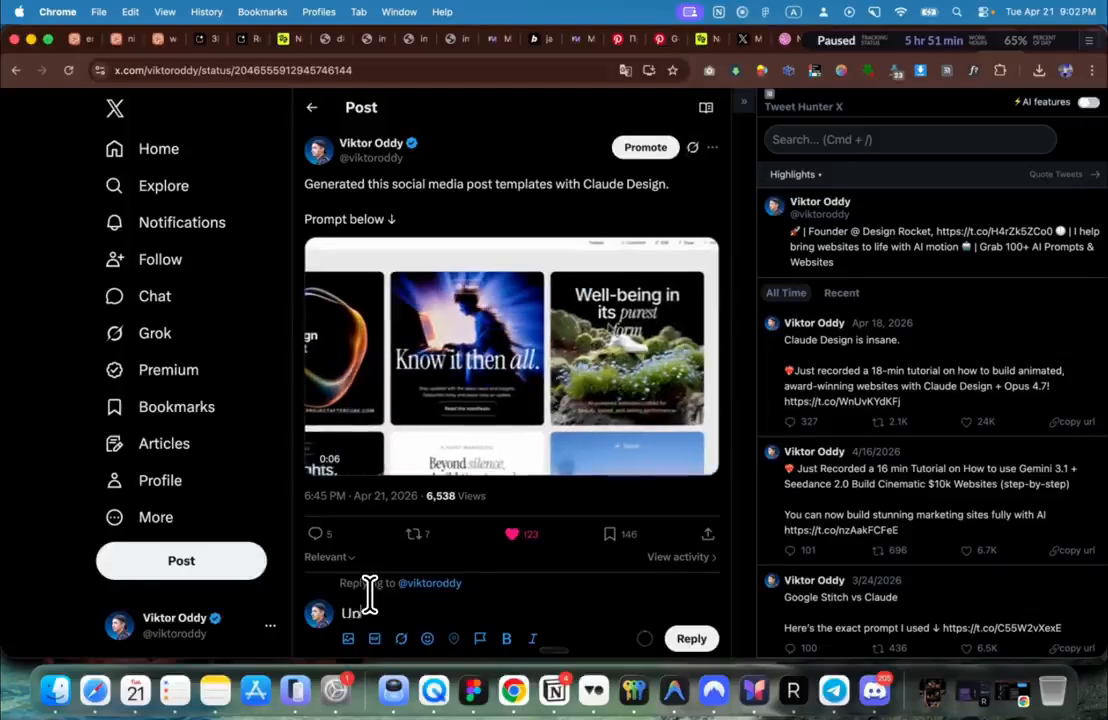
text(grade your )
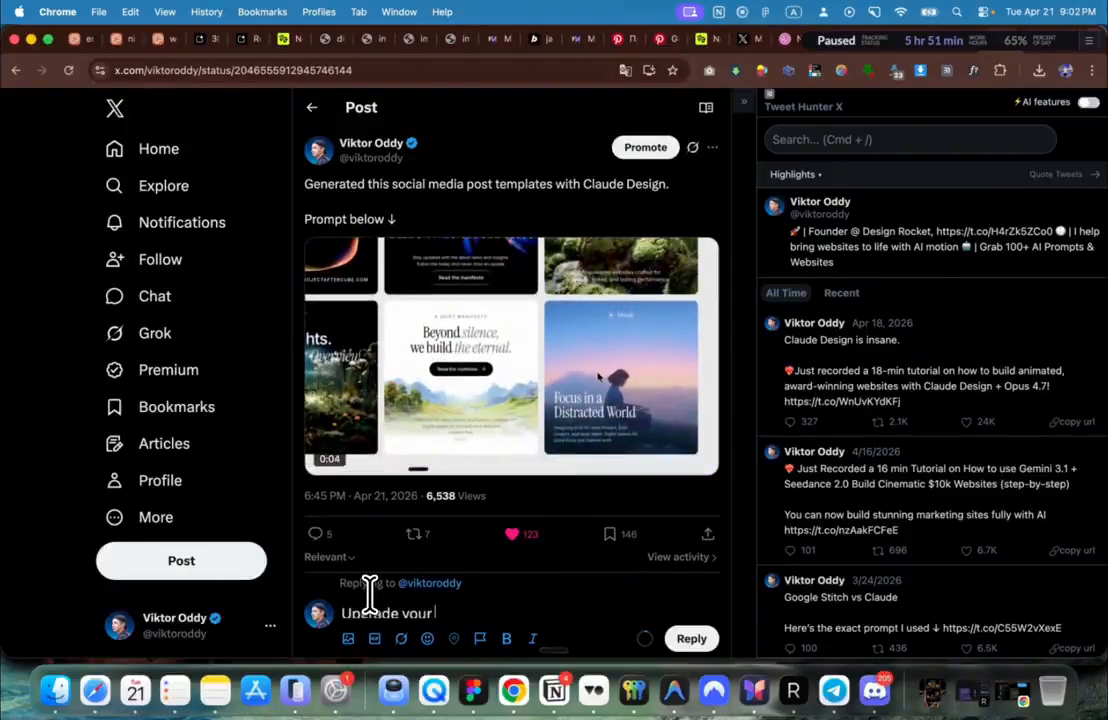
text(website)
scroll(370, 595, down, 5)
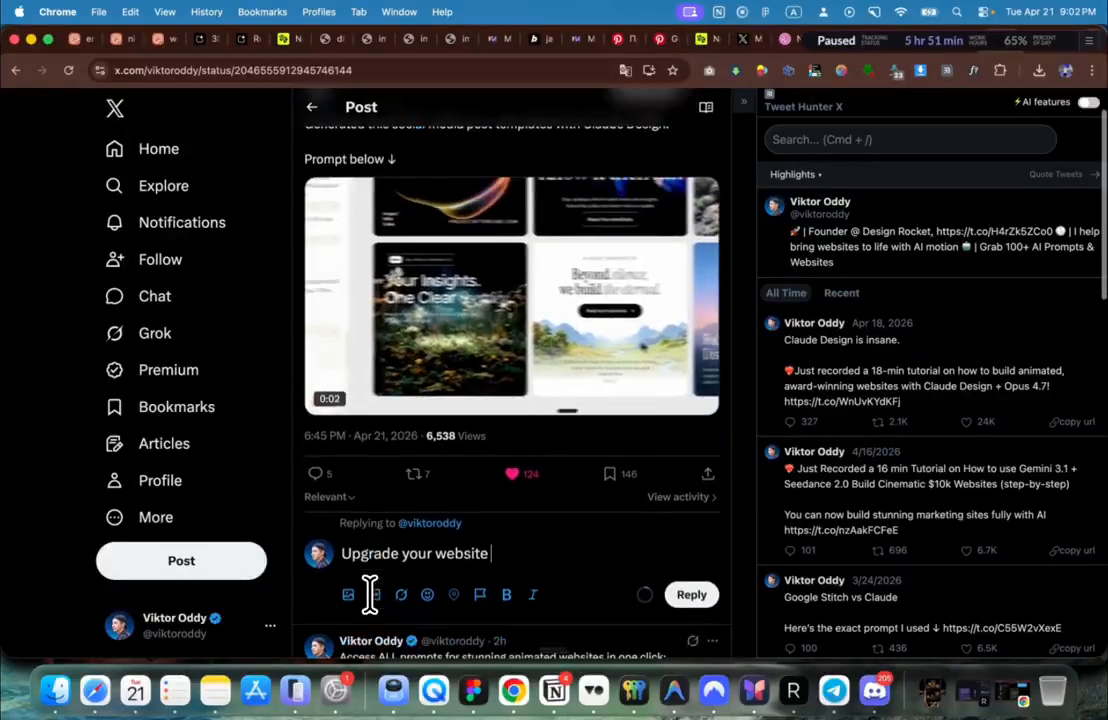
text(wi)
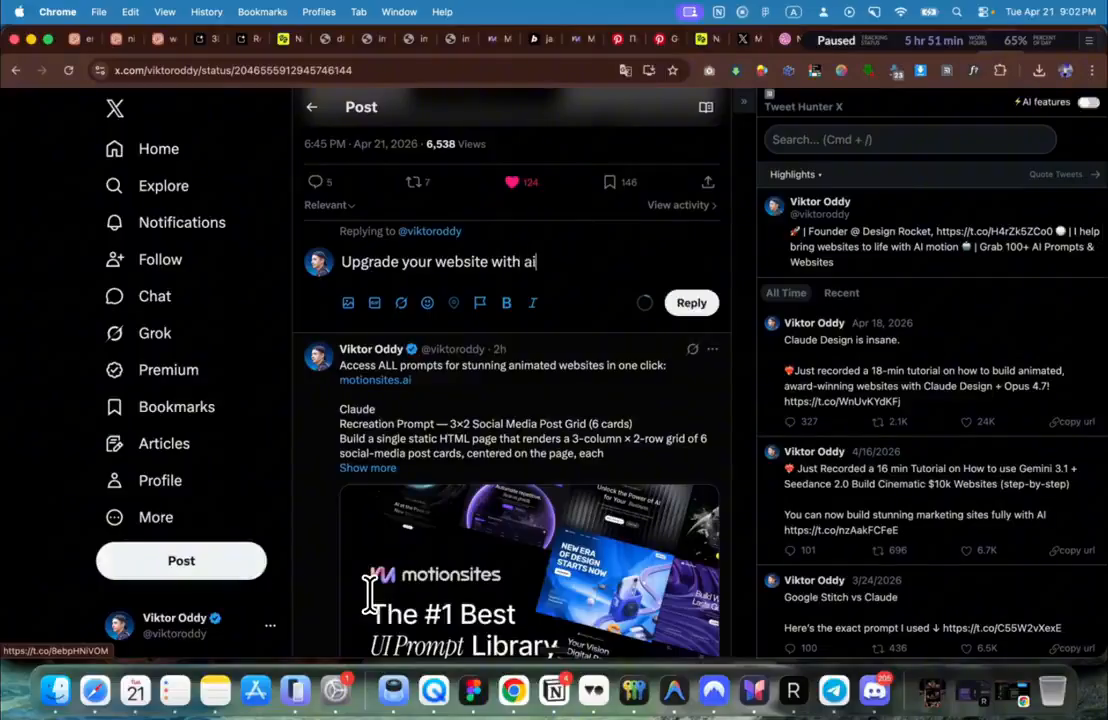
text(th ai)
text(https://jack-portfolio-dupli-f0md.bolt.host)
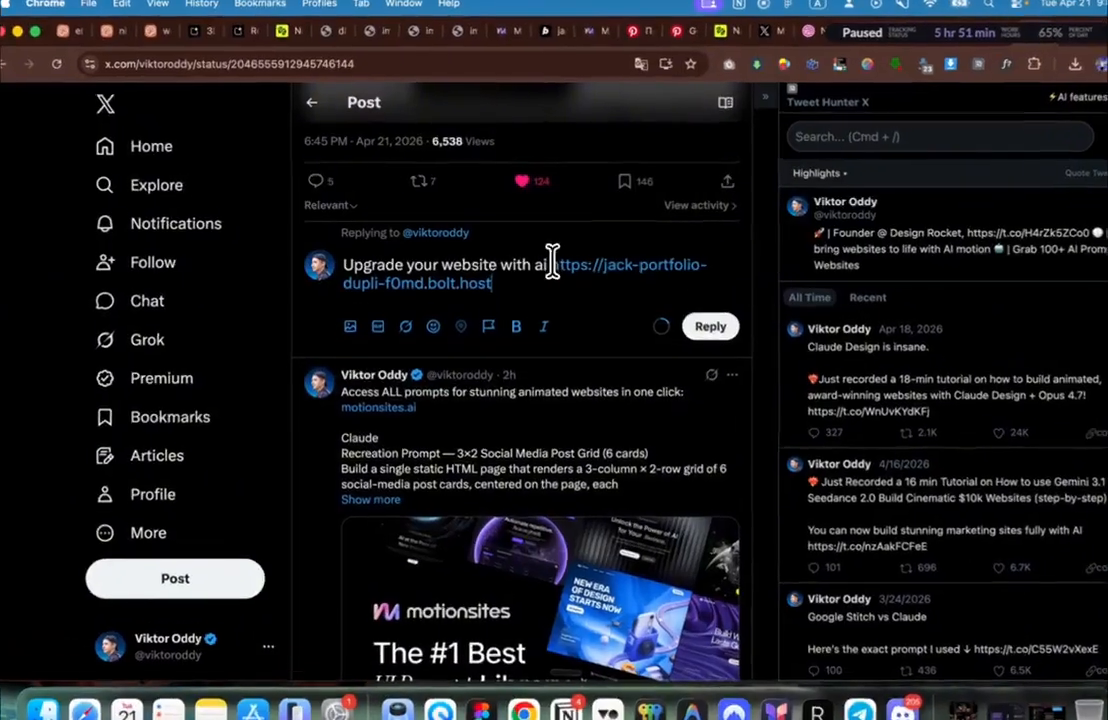
Step: Try rewording the reply, undo back to 'Upgrade your website with ai', and show the Downloads folder
click(538, 261)
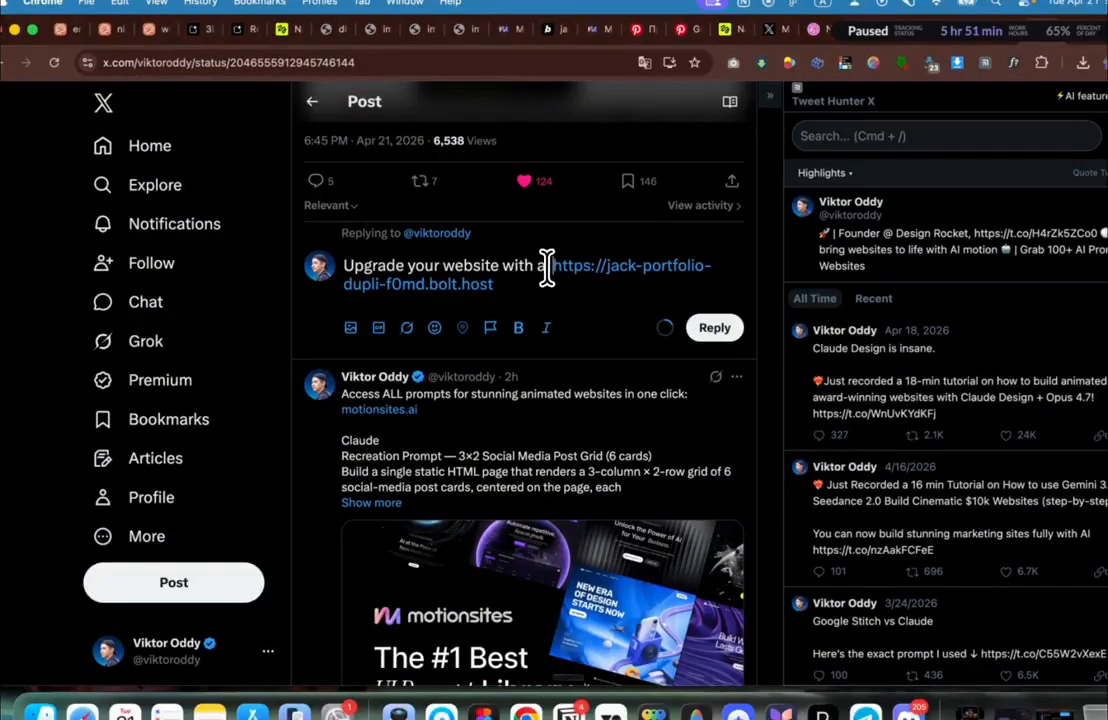
drag(547, 267, 304, 267)
key(BackSpace)
text(book or)
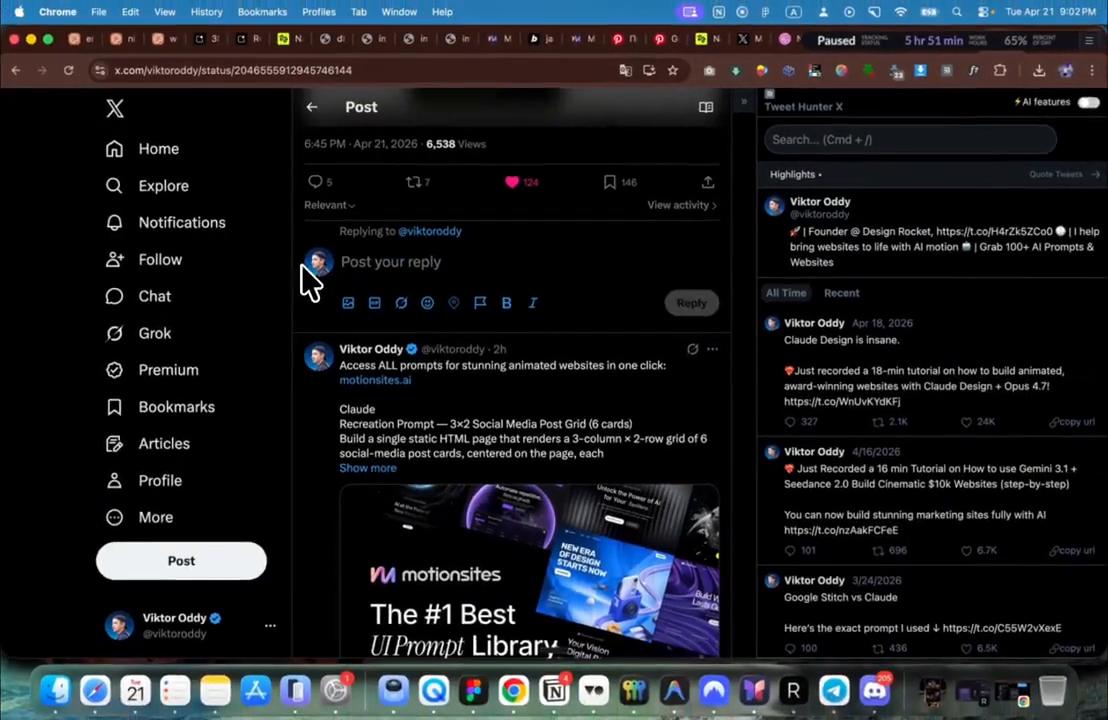
key(super+z)
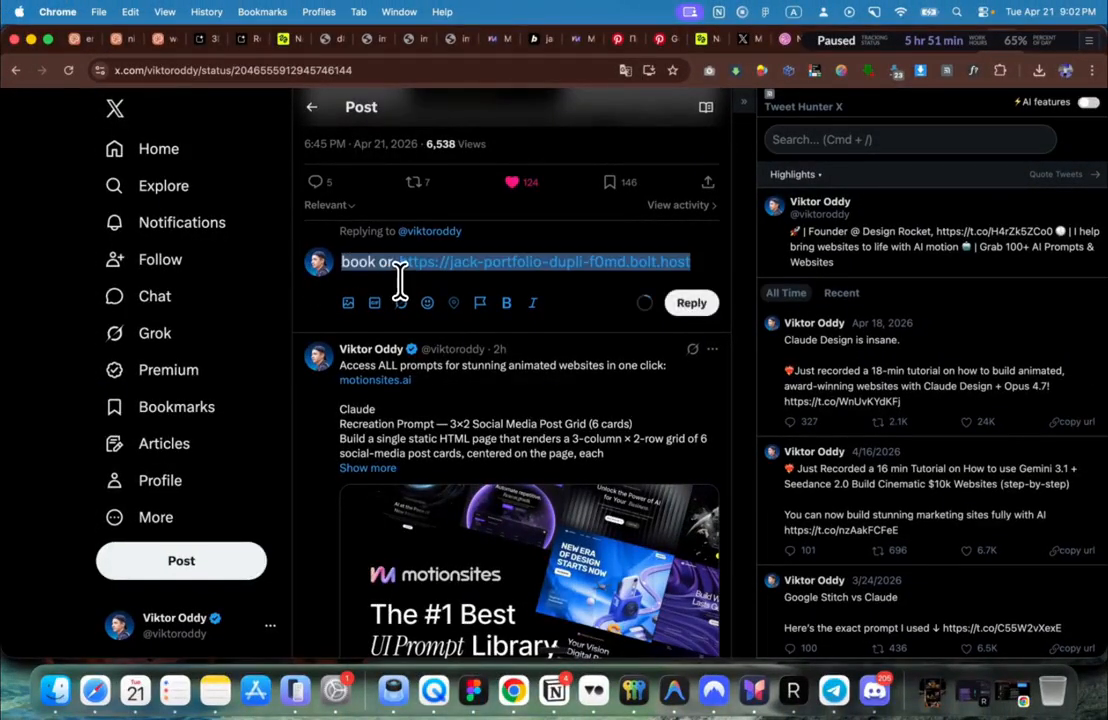
key(super+z)
key(super+z)
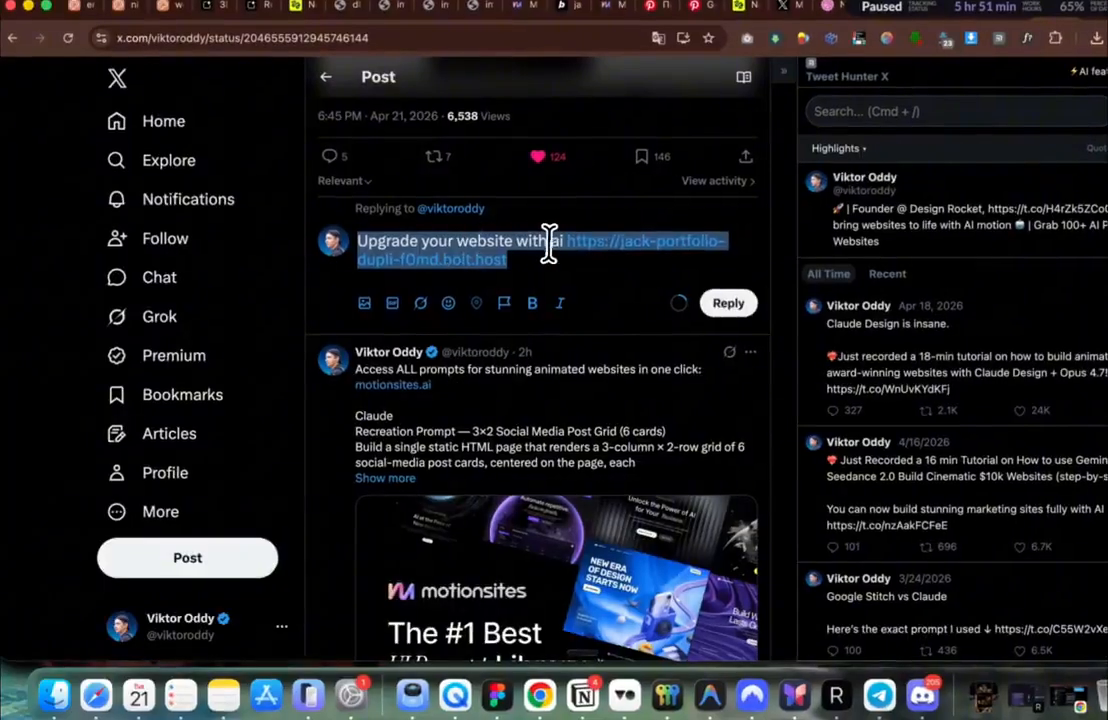
click(560, 241)
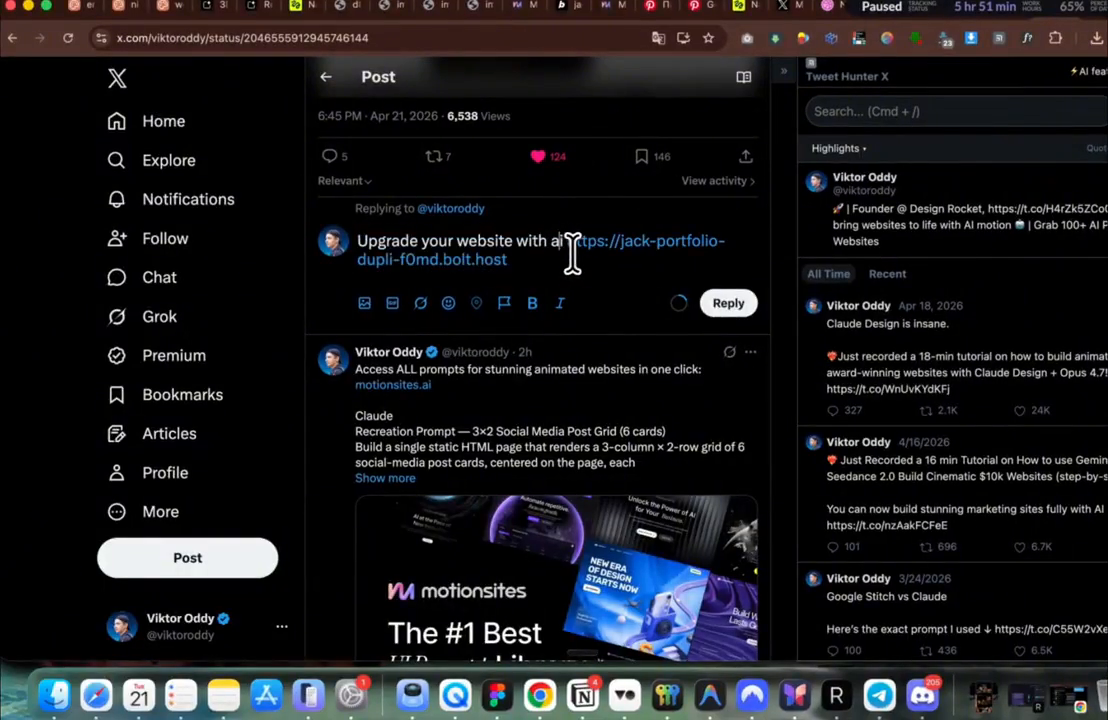
key(super+a)
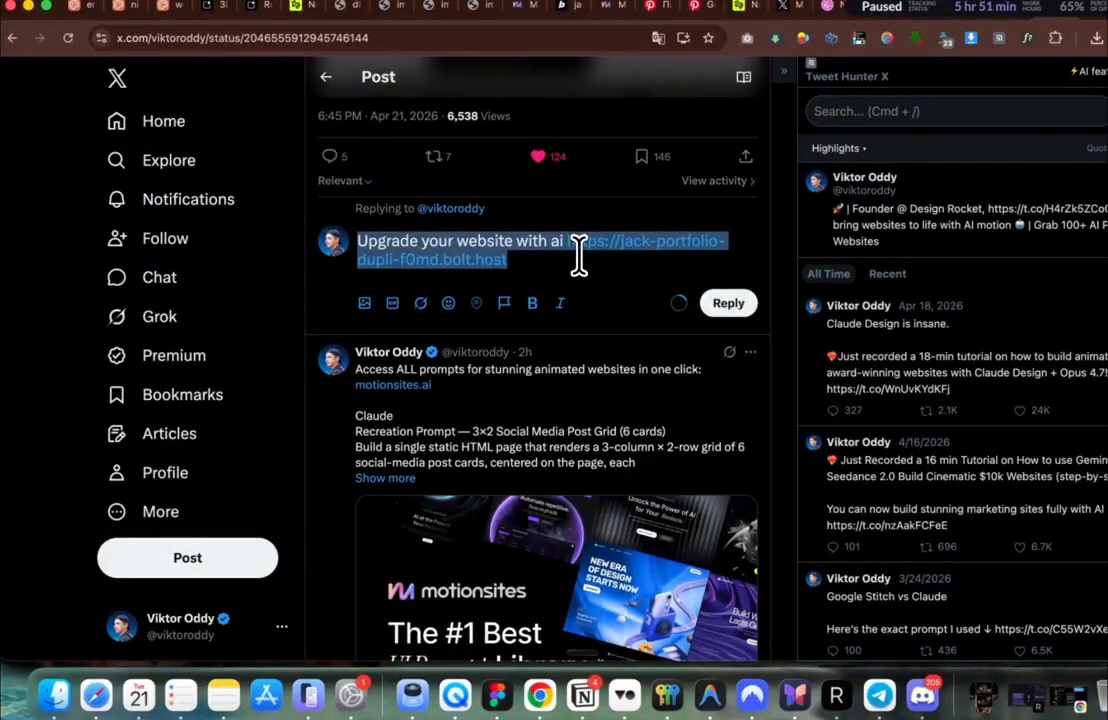
click(54, 693)
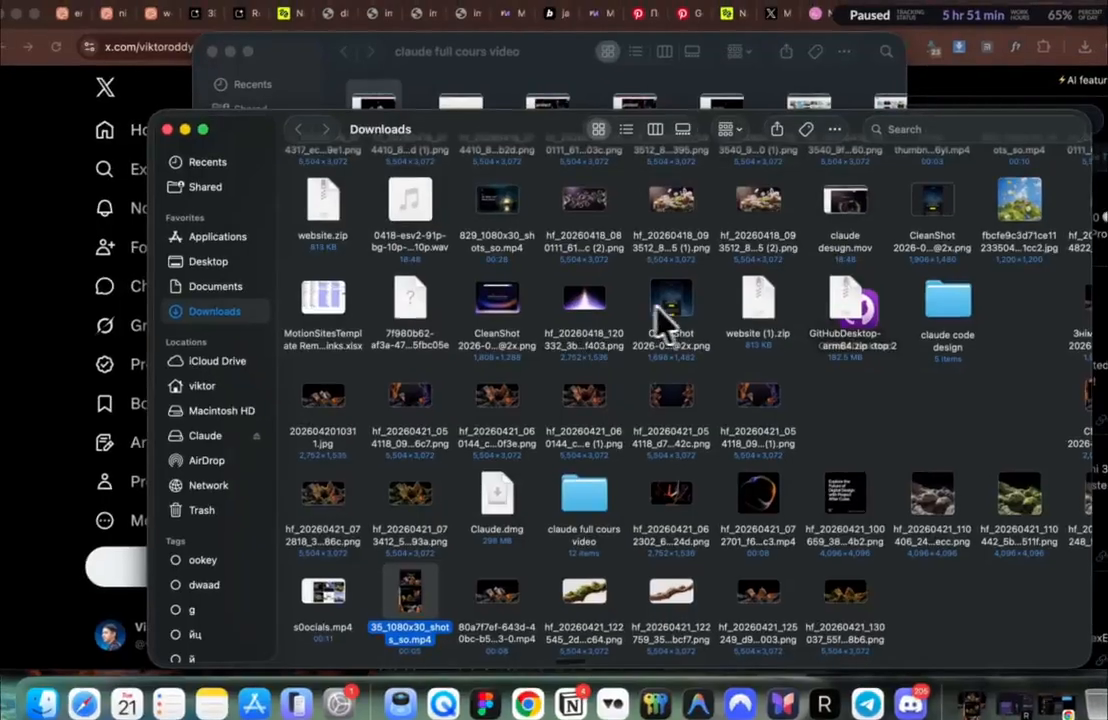
Step: Attach the CleanShot screenshot, move the link to its own line, and proofread to 'Upgrade your website with AI.'
drag(657, 310, 567, 250)
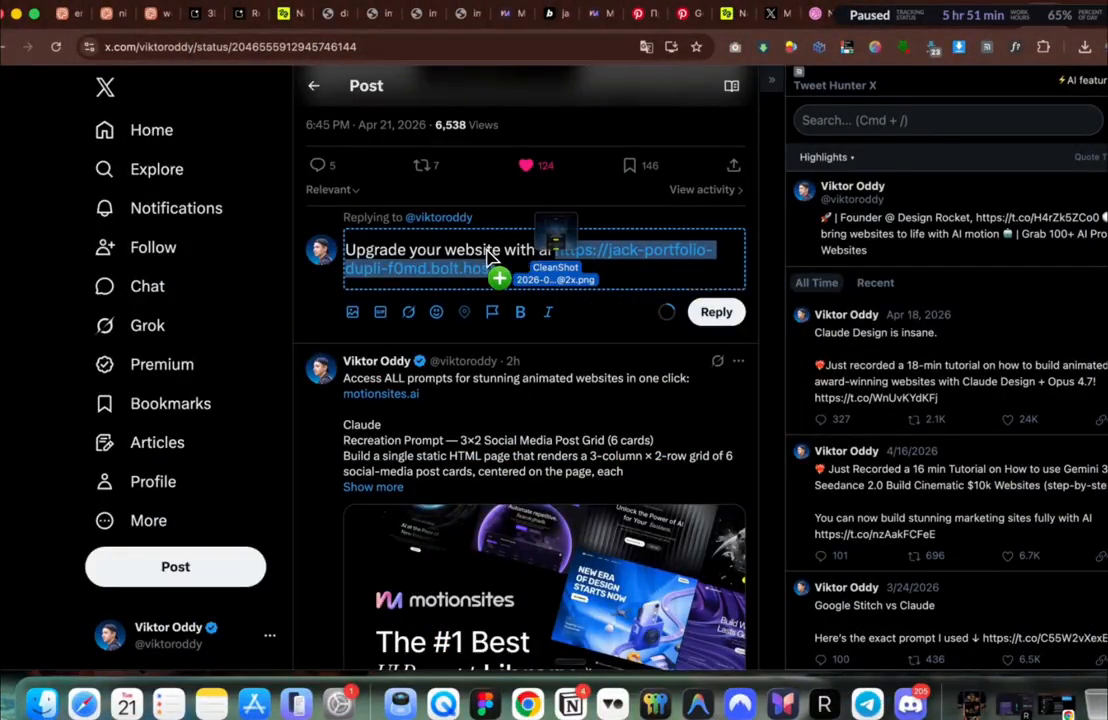
drag(472, 258, 544, 277)
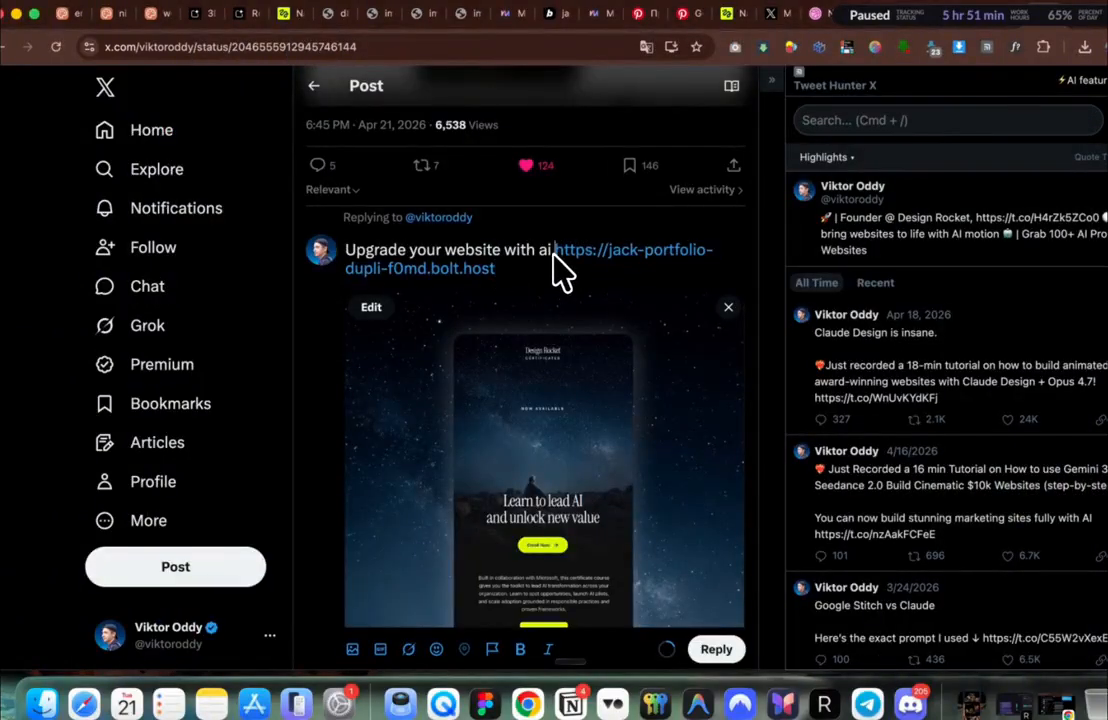
key(Return)
key(Return)
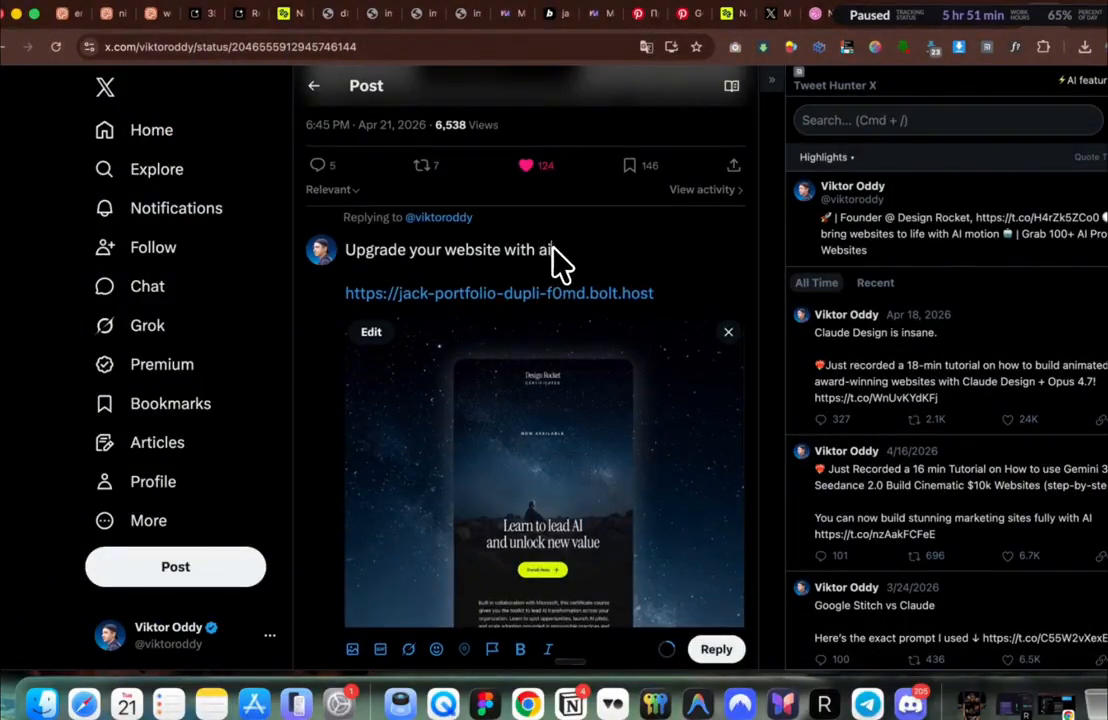
key(super+a)
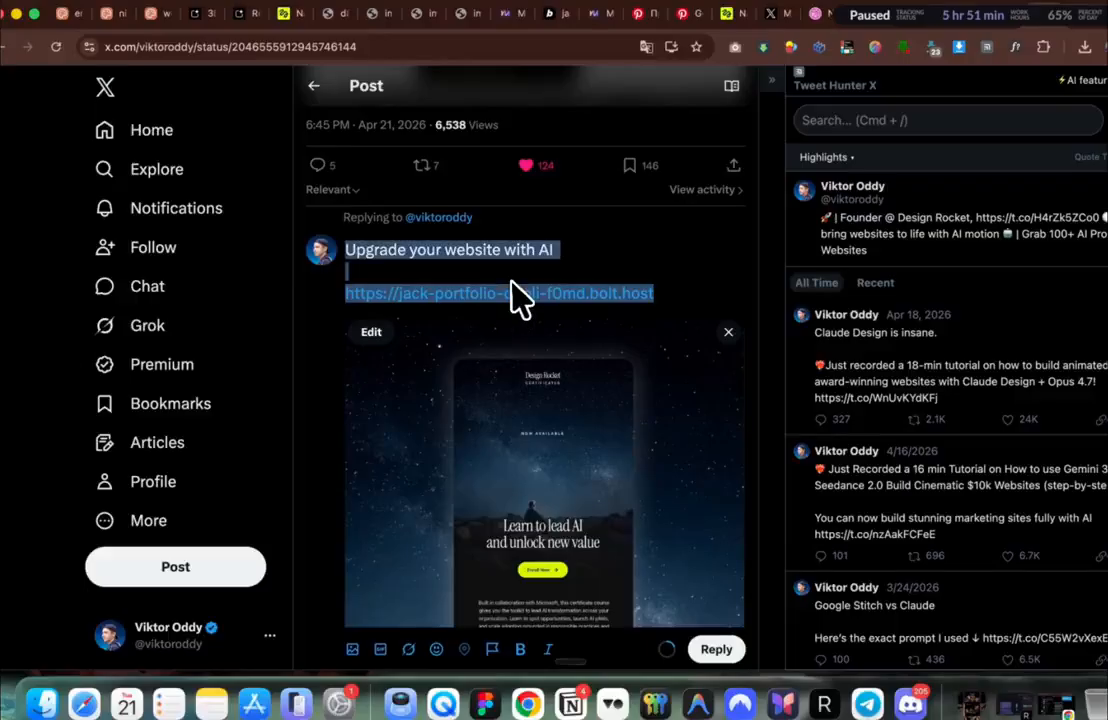
right_click(495, 310)
click(545, 593)
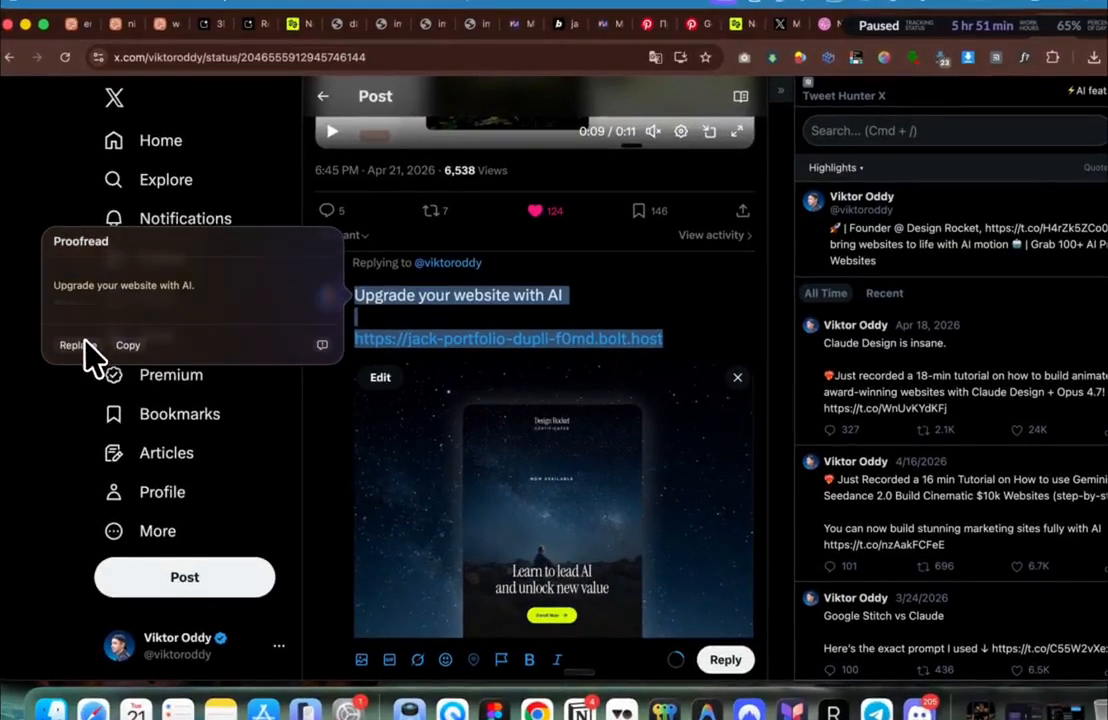
click(75, 341)
drag(665, 336, 333, 346)
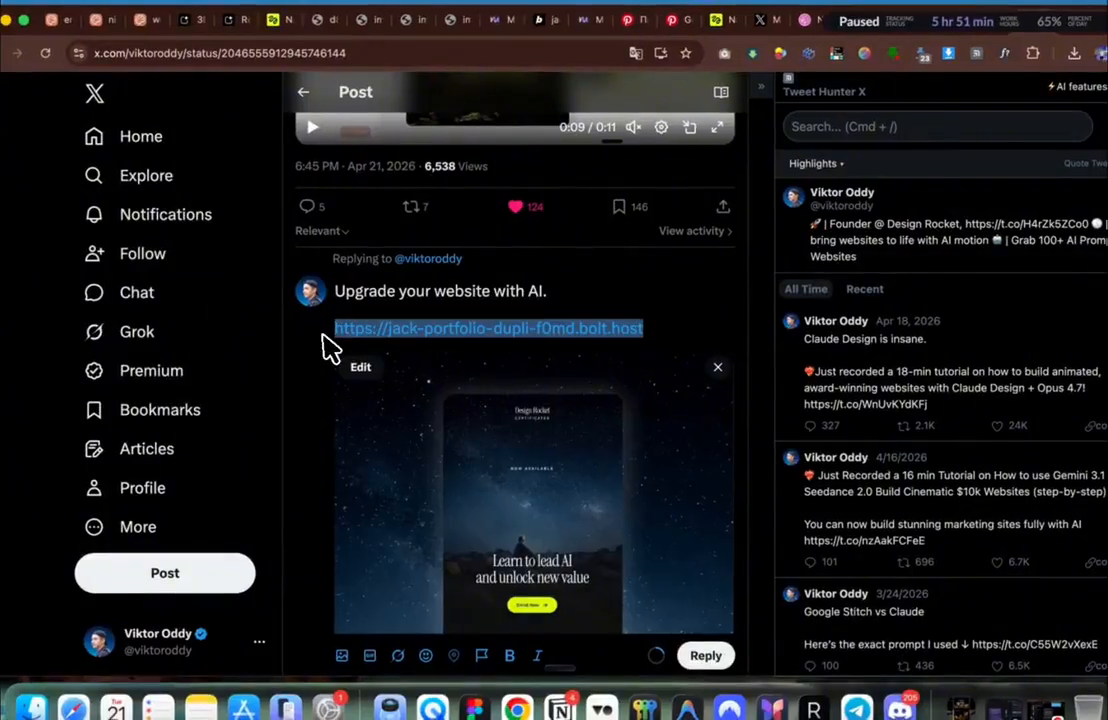
scroll(333, 350, down, 1)
click(657, 296)
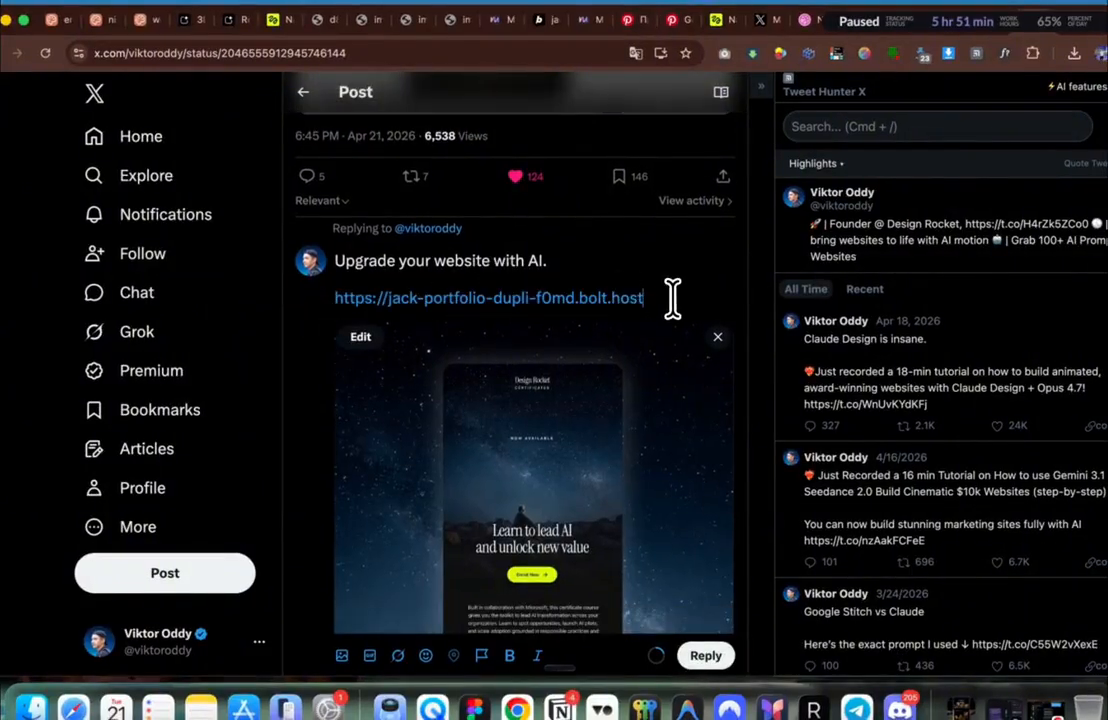
Step: Review the drafted reply, then start typing 'upw' for Upwork in a new Safari tab
scroll(680, 314, down, 2)
scroll(680, 314, up, 1)
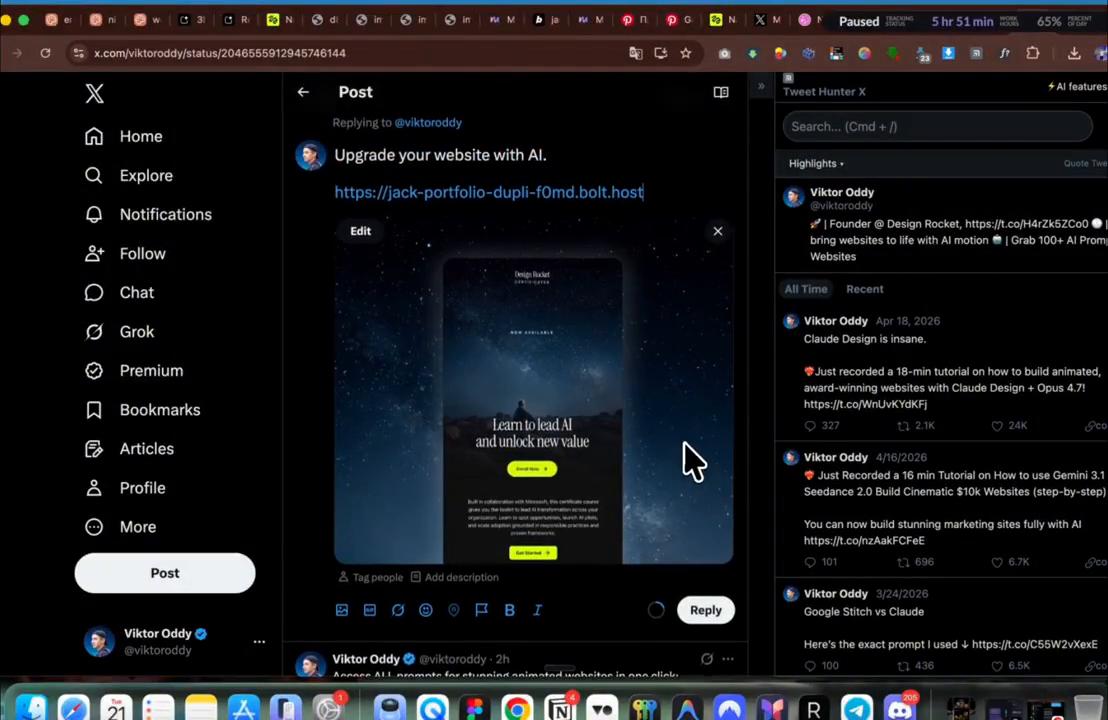
scroll(683, 442, up, 1)
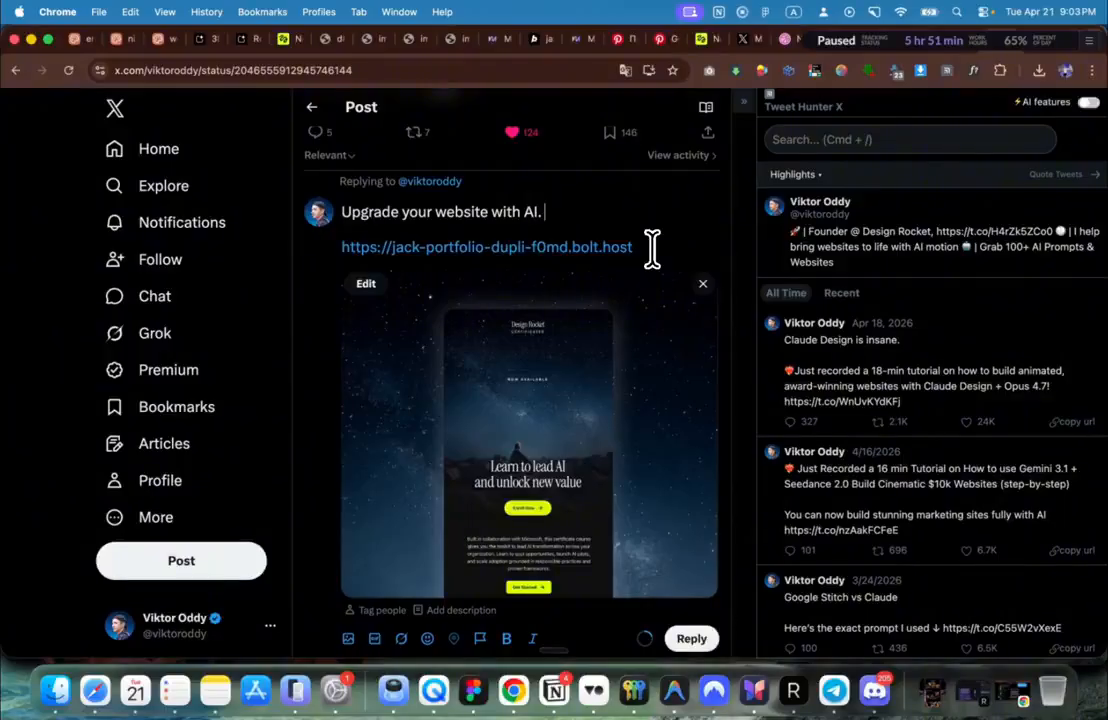
scroll(652, 248, up, 1)
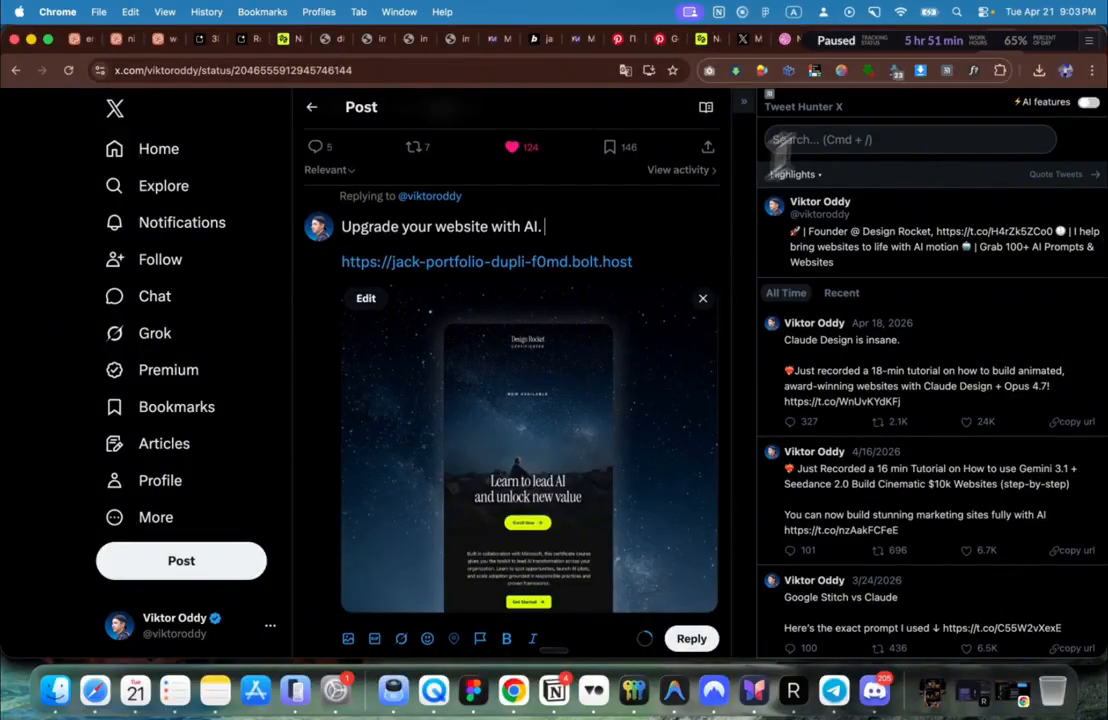
click(1035, 42)
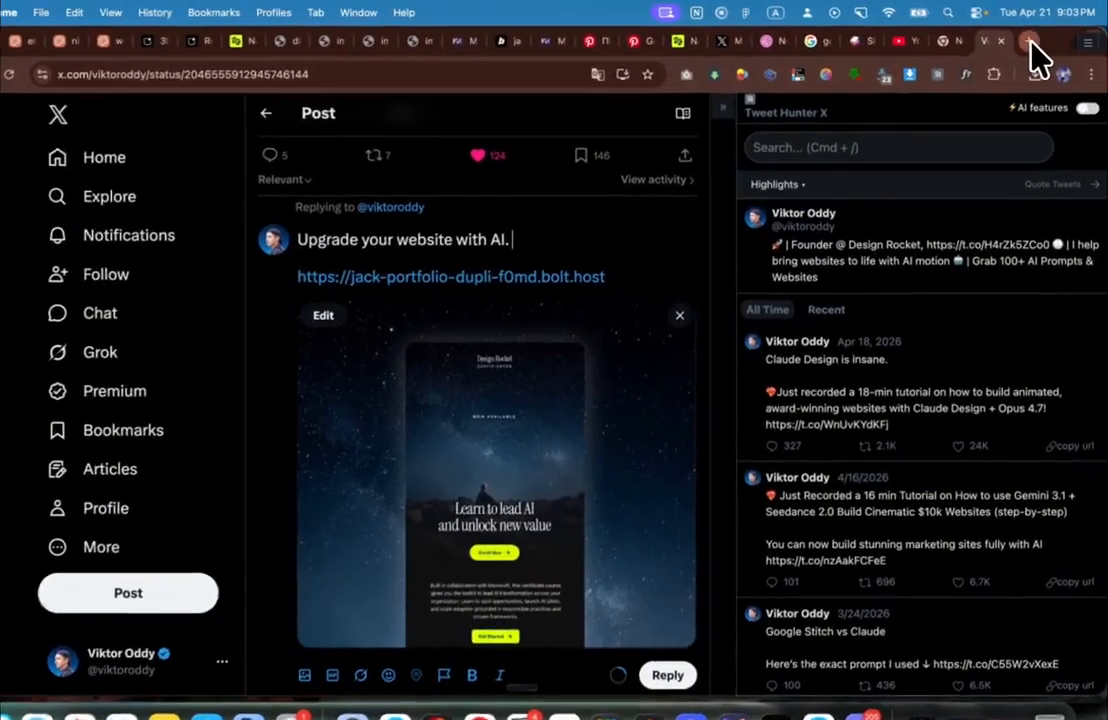
text(upw)
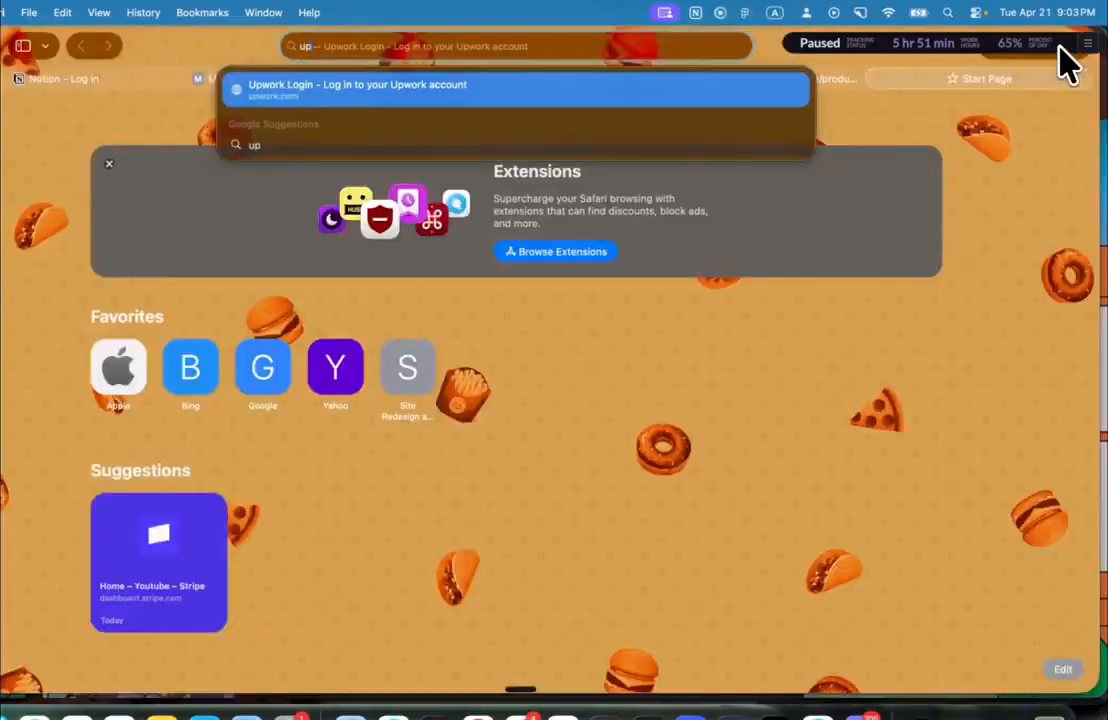
Step: Load the Upwork homepage, dismiss the Google sign-in popup, and start a talent search
key(Return)
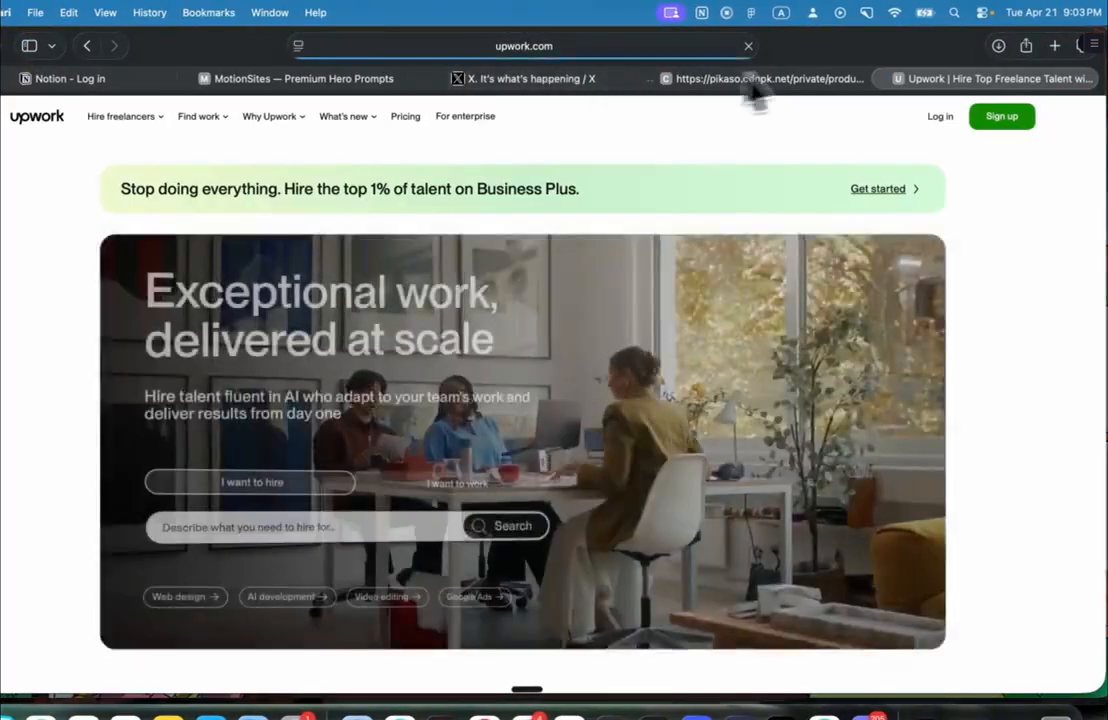
click(1071, 161)
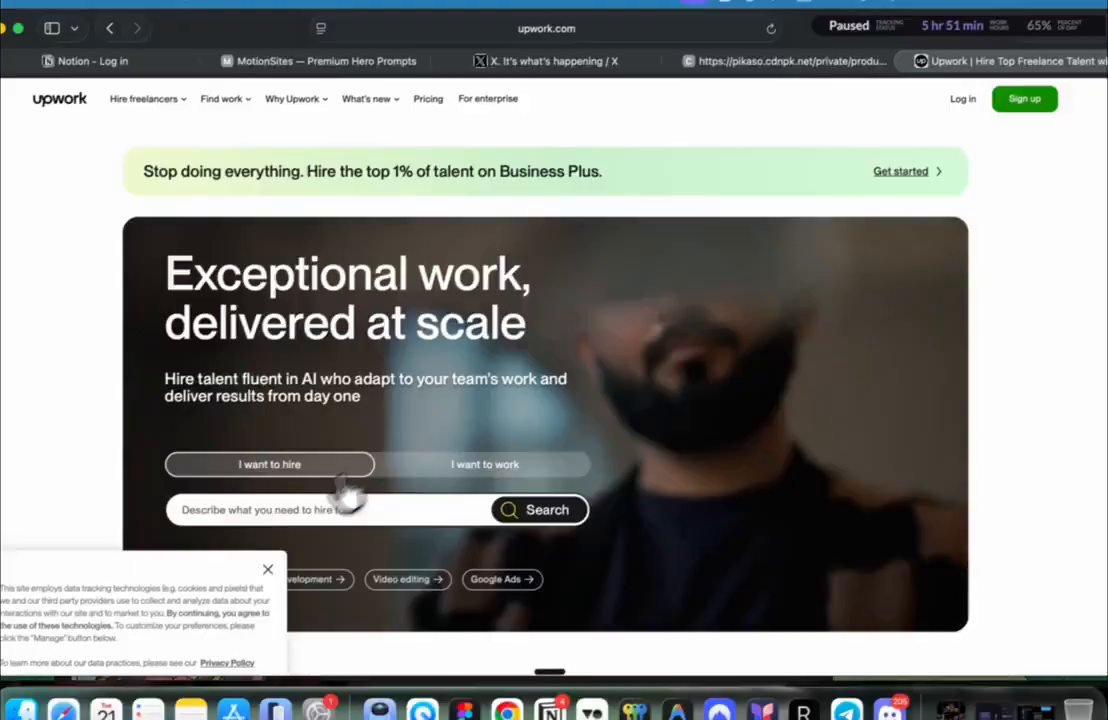
click(320, 522)
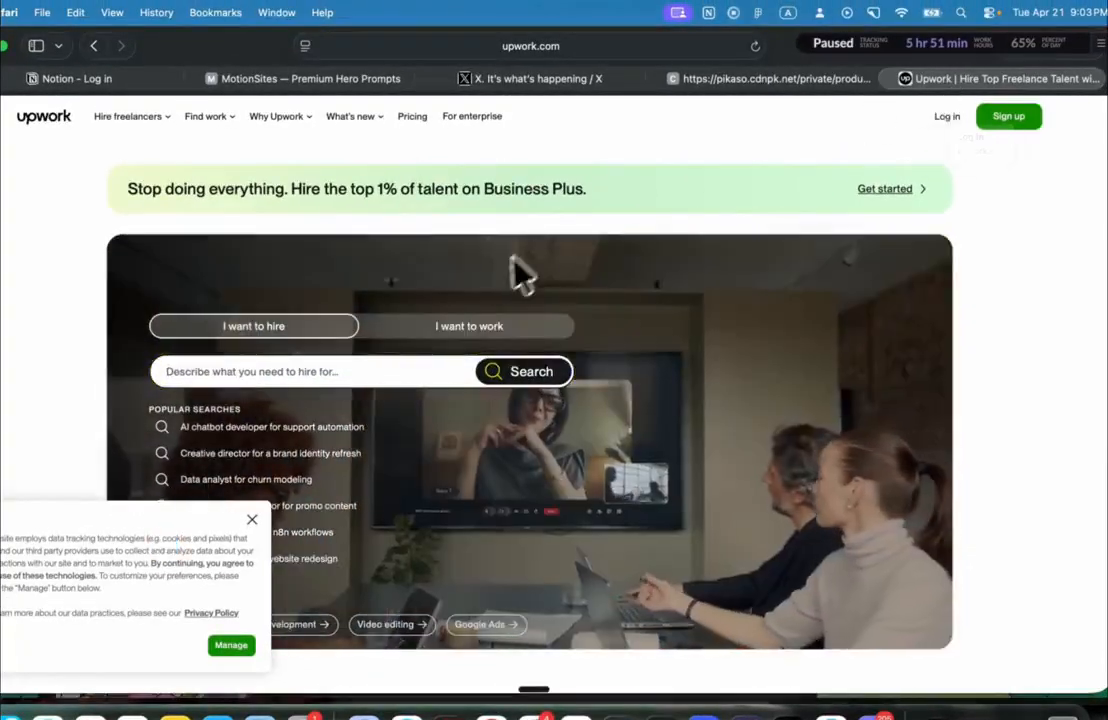
Step: Search Google for 'upwork talents' and scroll through the results
click(518, 46)
text(upwork talent \s)
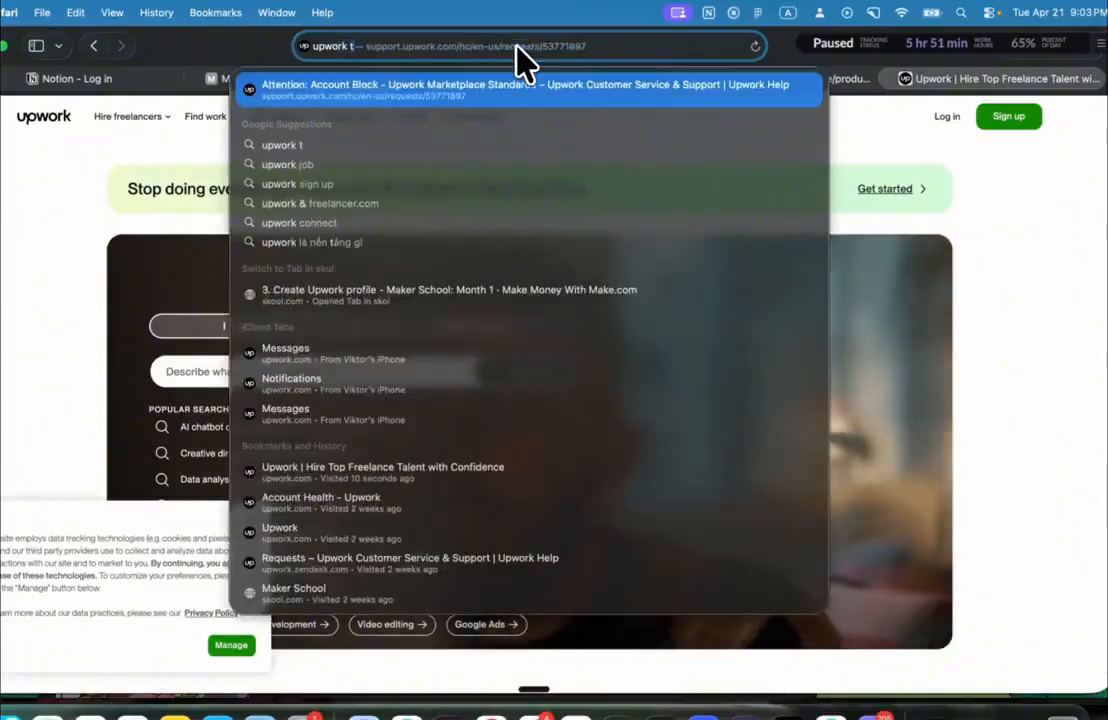
key(Return)
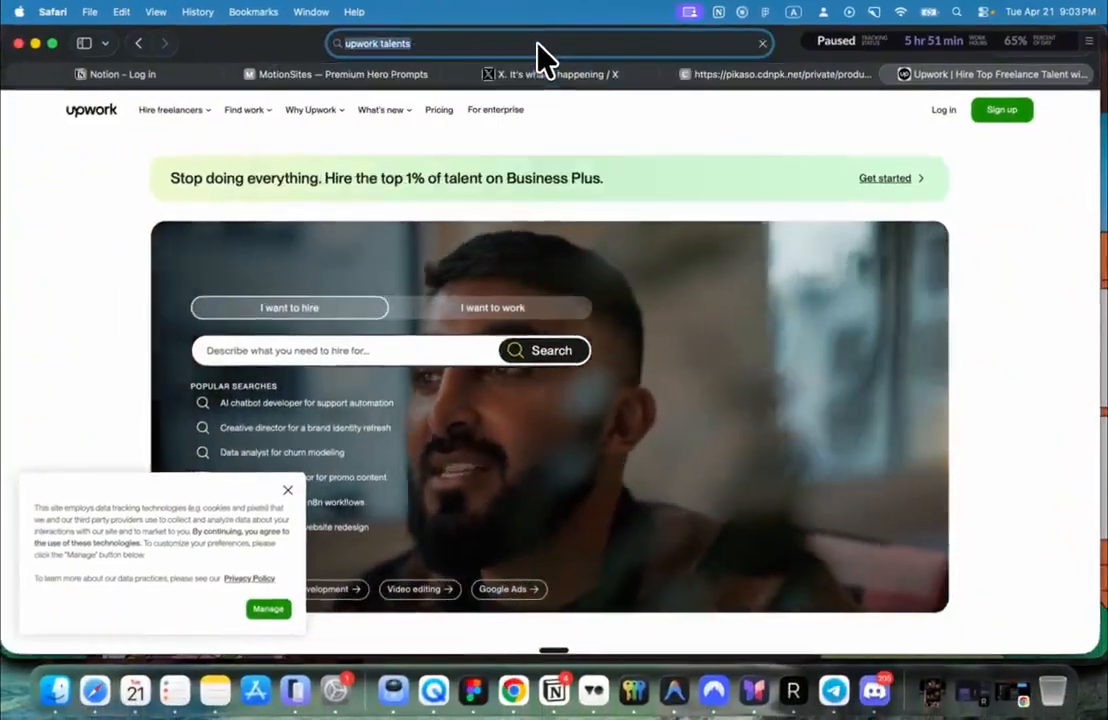
scroll(200, 310, down, 3)
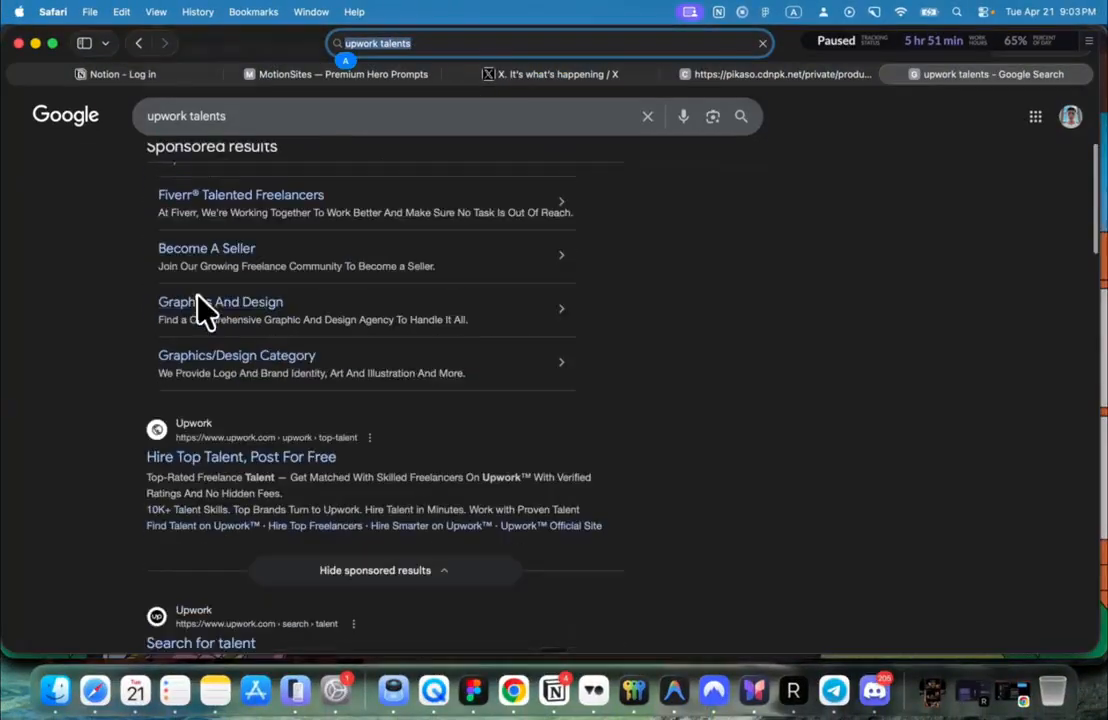
scroll(190, 395, down, 5)
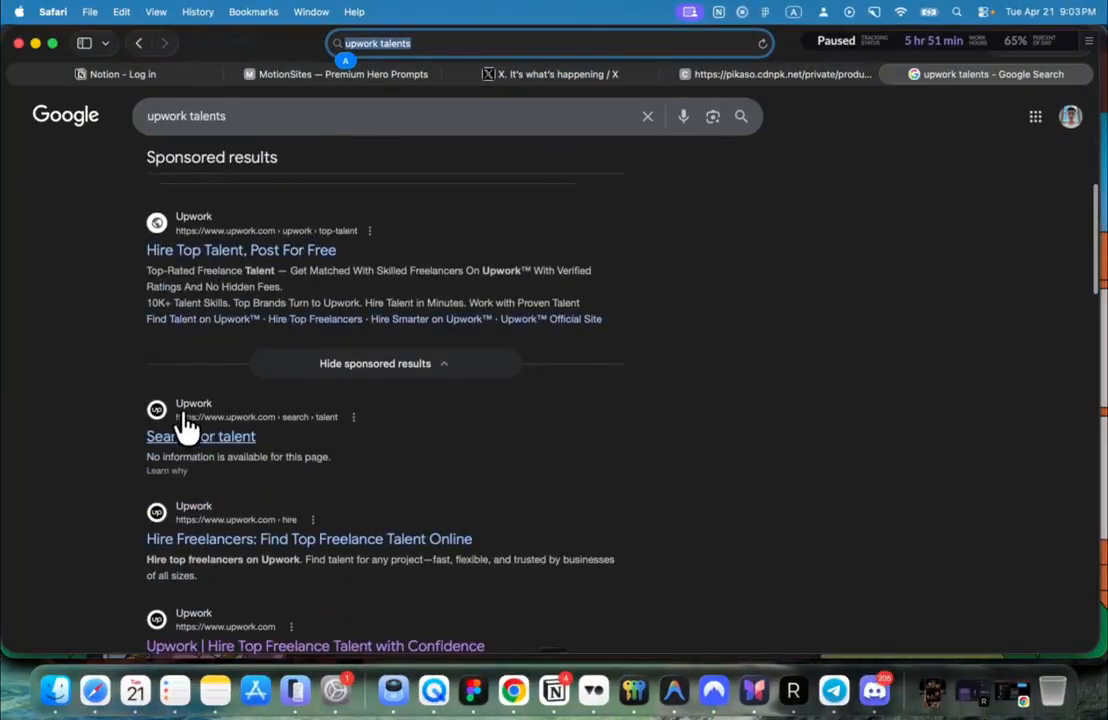
Step: Open Upwork's Search for talent page and browse the freelancer listings, including page 2
click(182, 437)
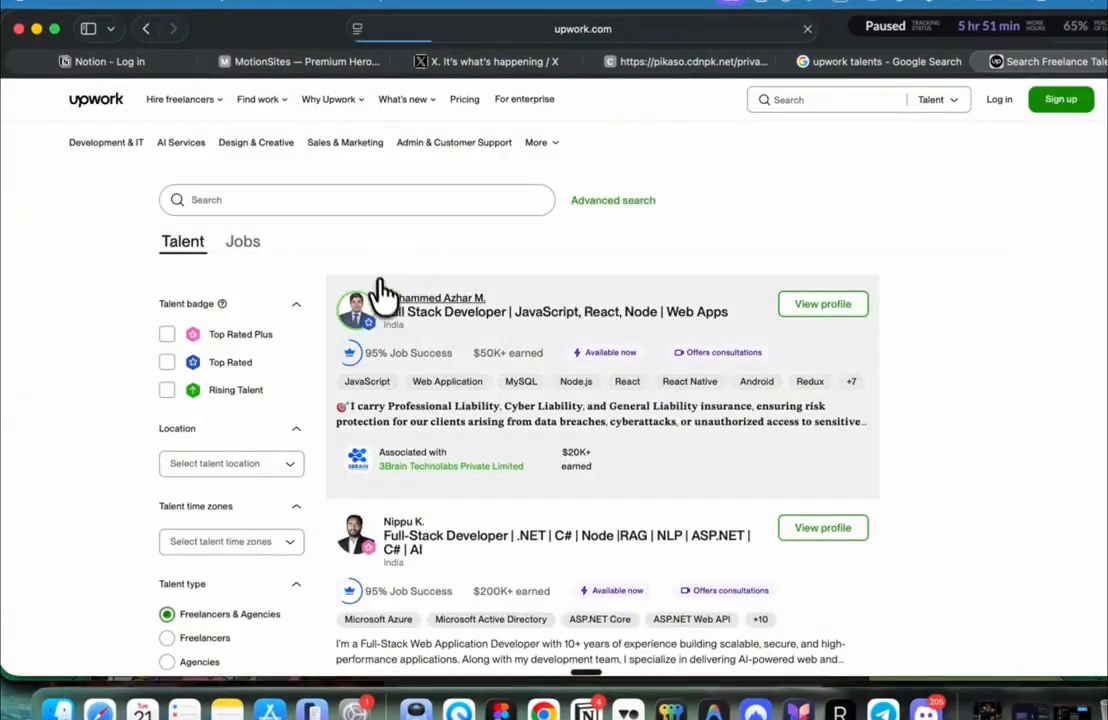
scroll(380, 300, down, 10)
scroll(378, 308, down, 15)
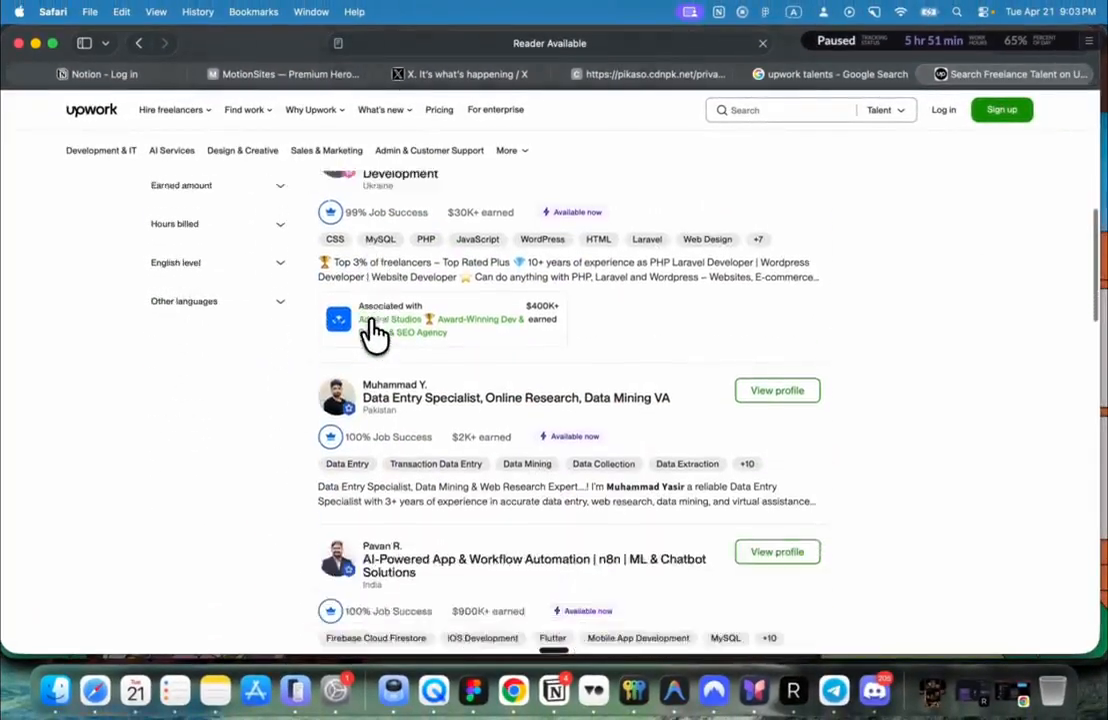
scroll(373, 338, down, 15)
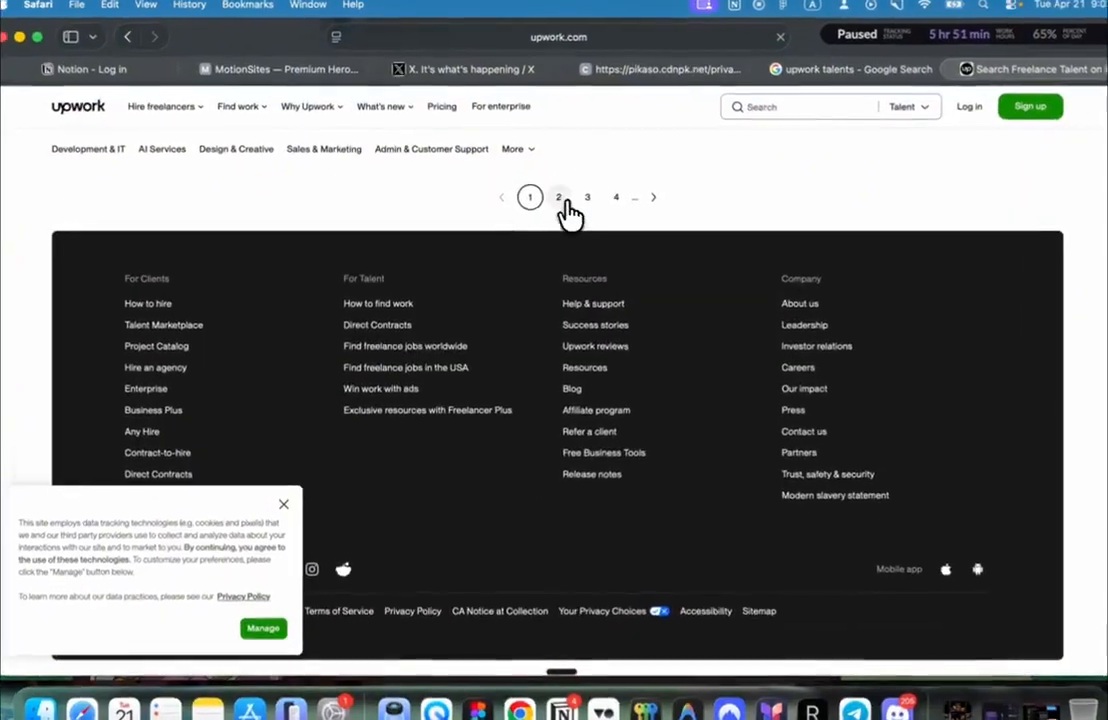
click(551, 189)
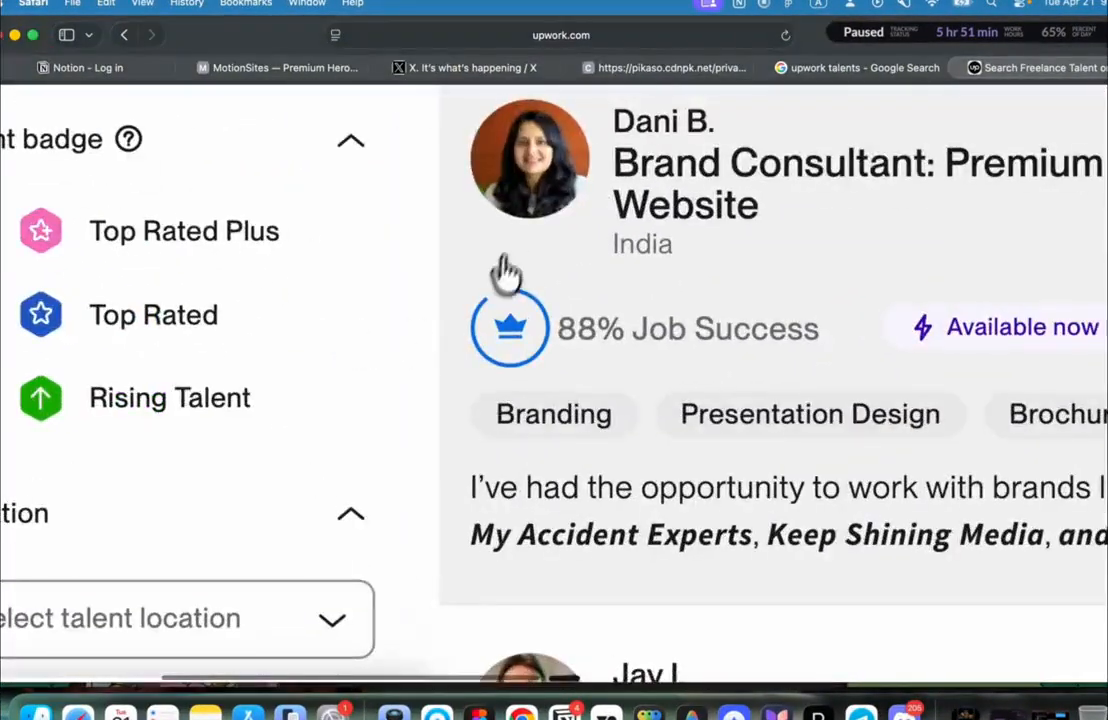
scroll(506, 236, down, 5)
scroll(507, 236, up, 8)
scroll(507, 236, down, 8)
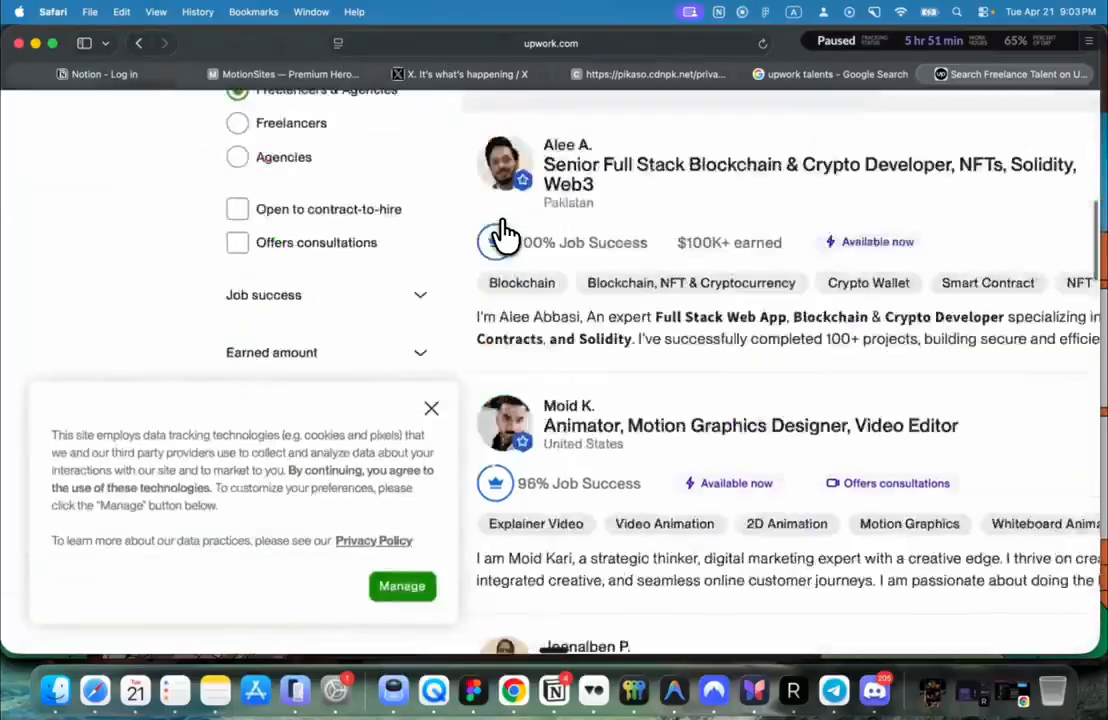
scroll(510, 232, up, 4)
scroll(250, 293, up, 2)
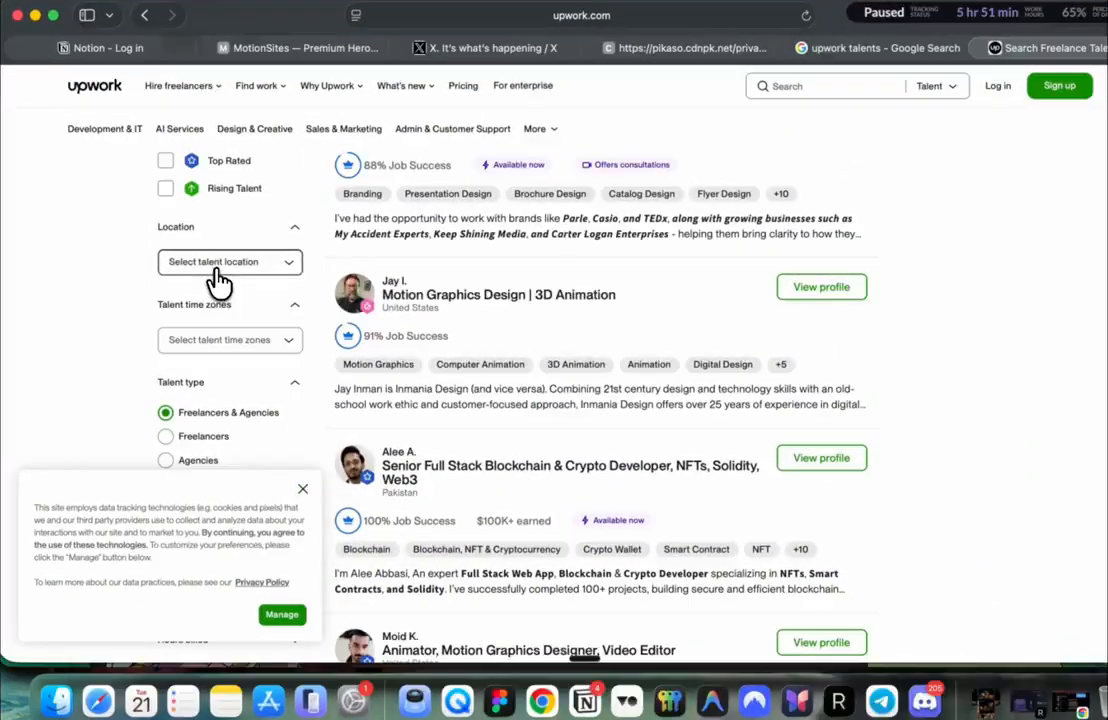
Step: Reject all optional cookies through the cookie banner's Manage settings
click(210, 264)
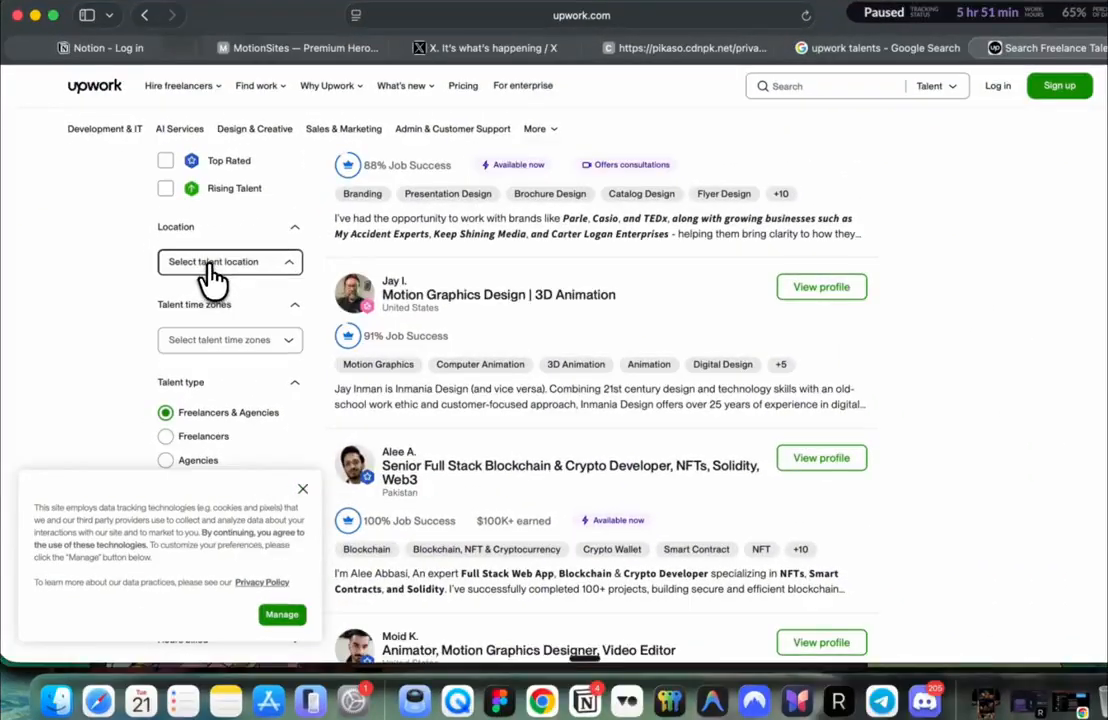
click(282, 615)
click(588, 488)
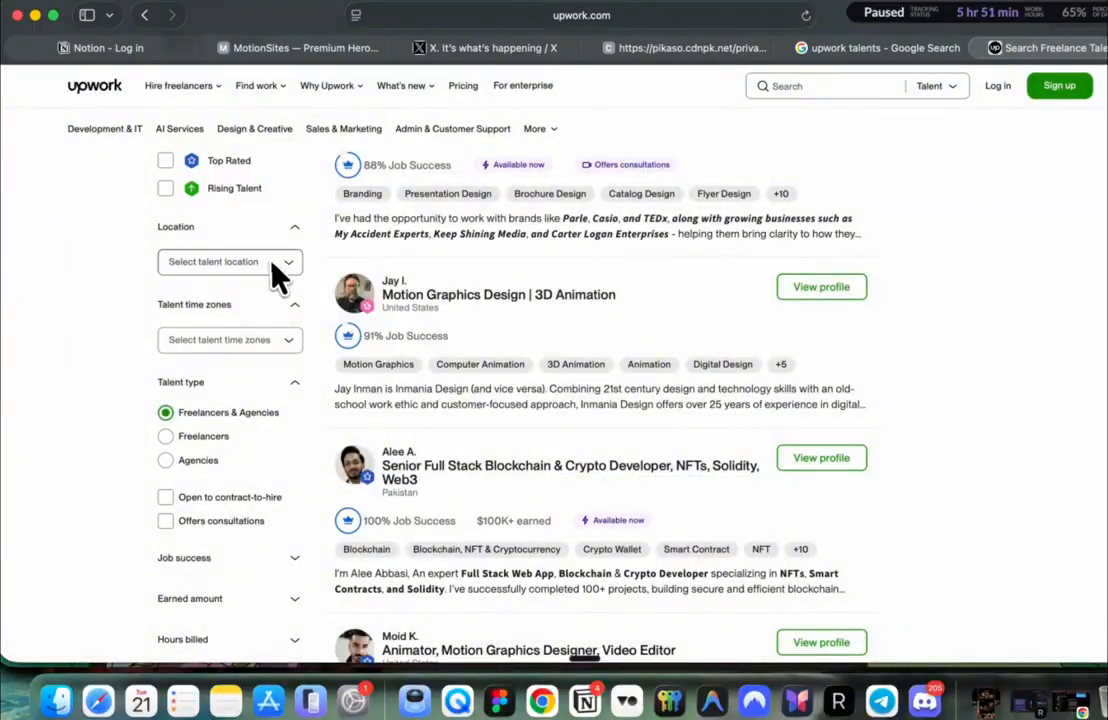
click(272, 263)
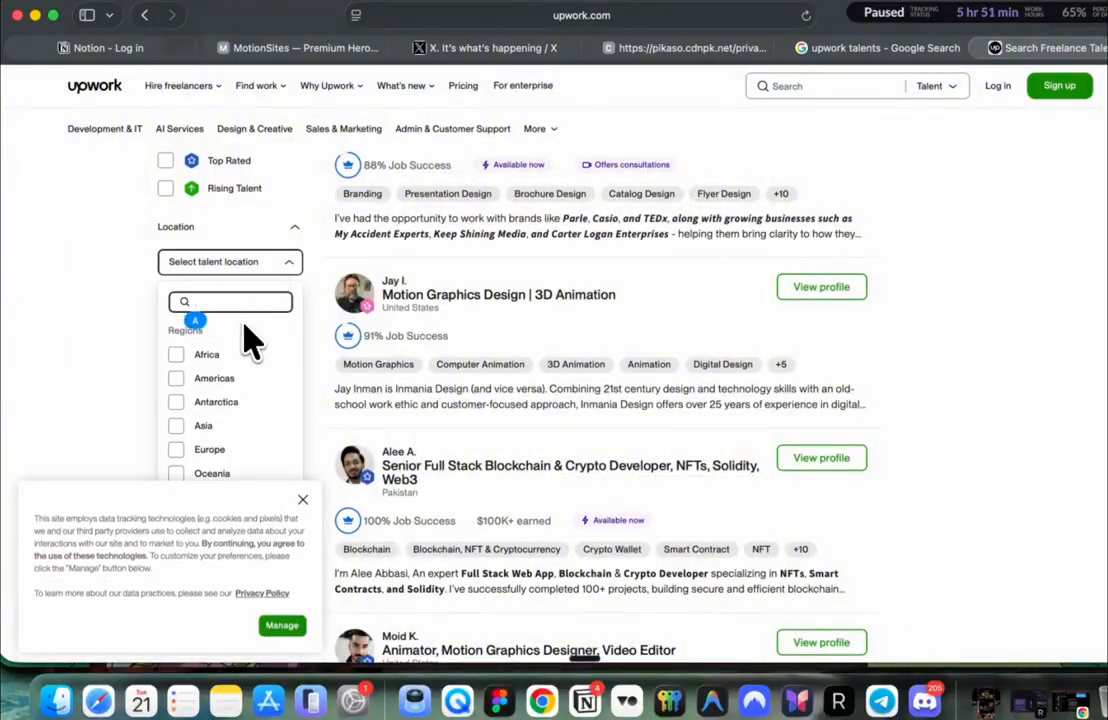
Step: Filter the talent Location to United States by searching 'un', then browse the US freelancers
text(unite)
click(175, 407)
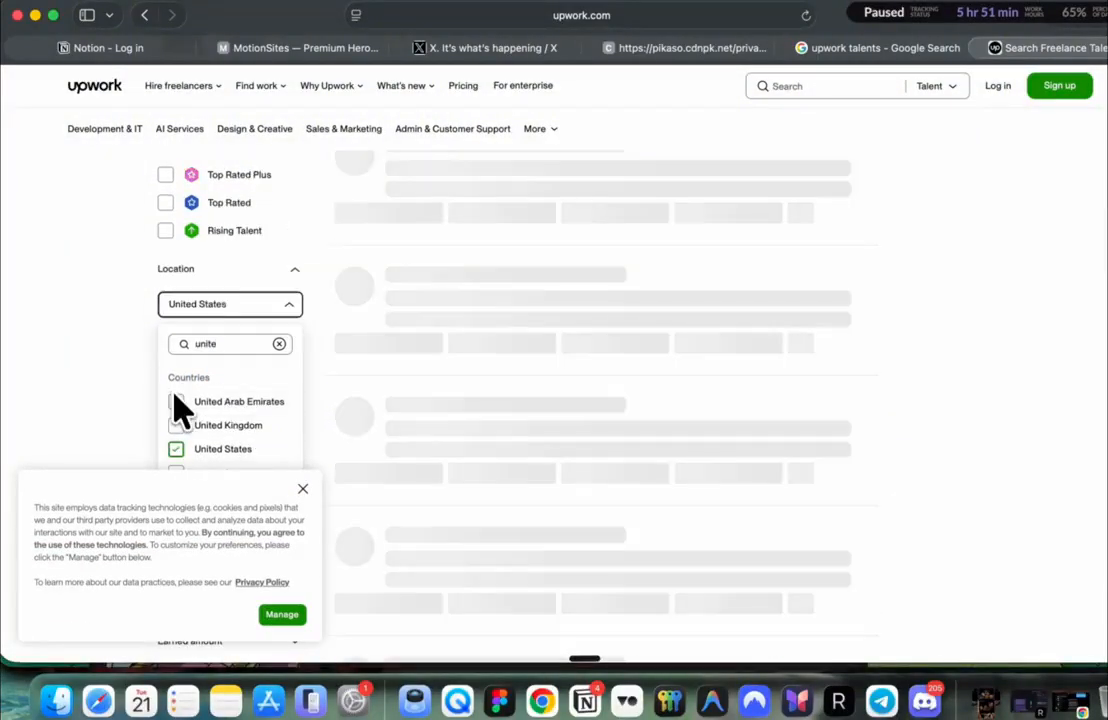
click(305, 491)
scroll(388, 403, down, 15)
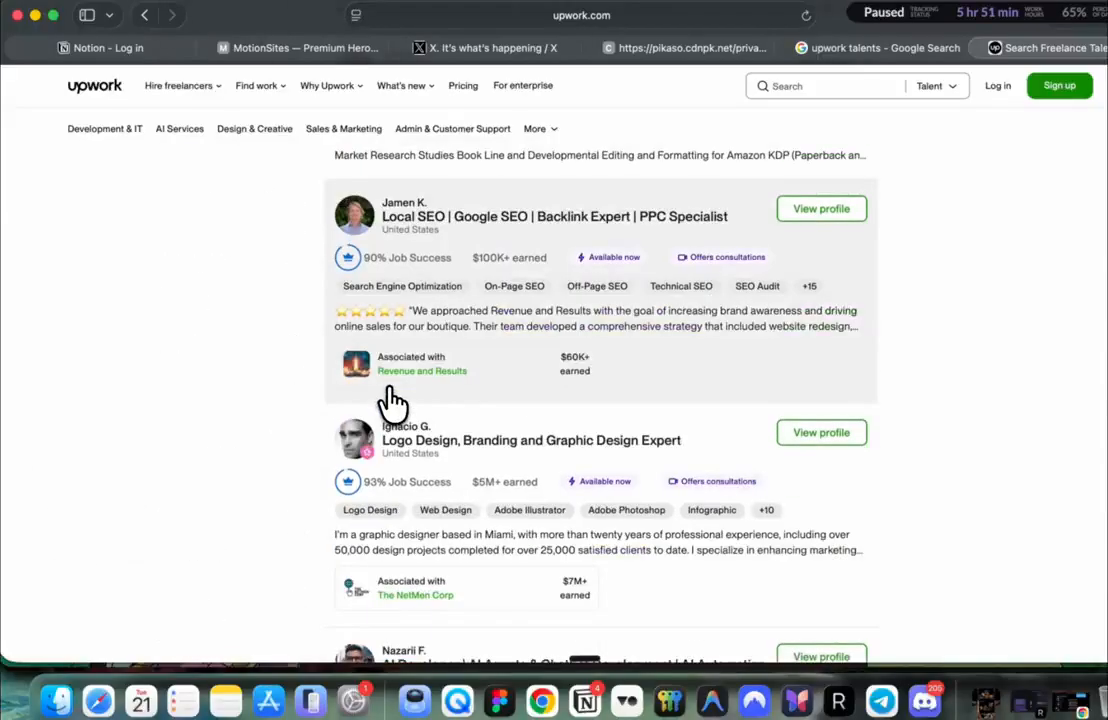
scroll(391, 400, down, 15)
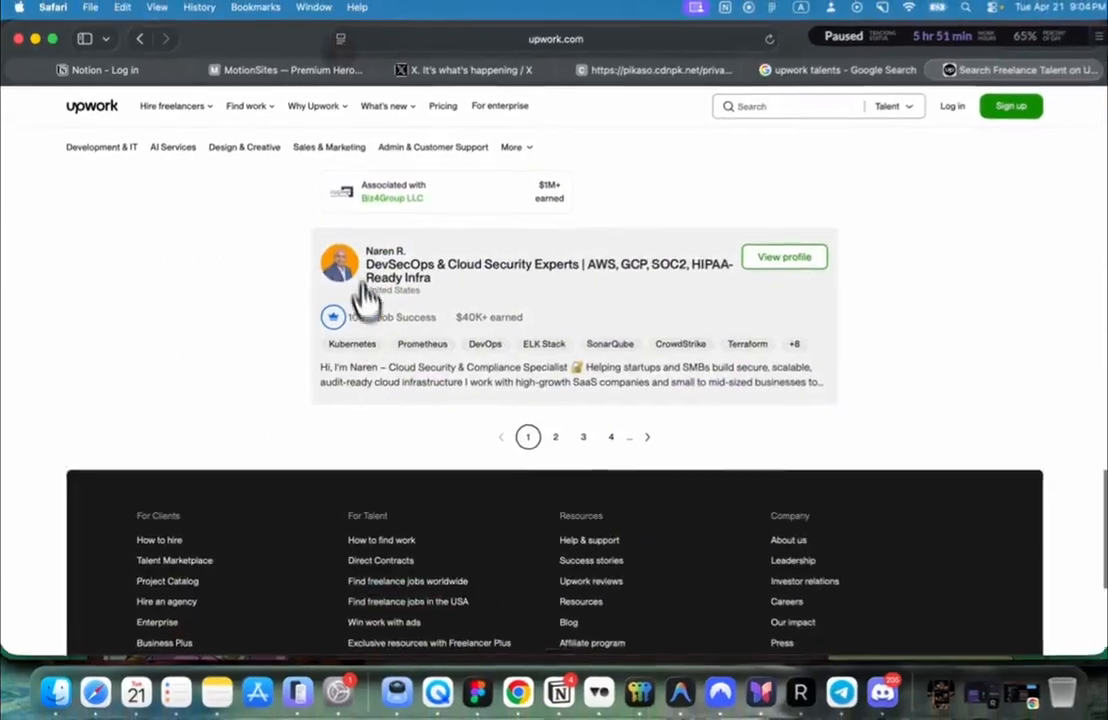
scroll(376, 260, up, 5)
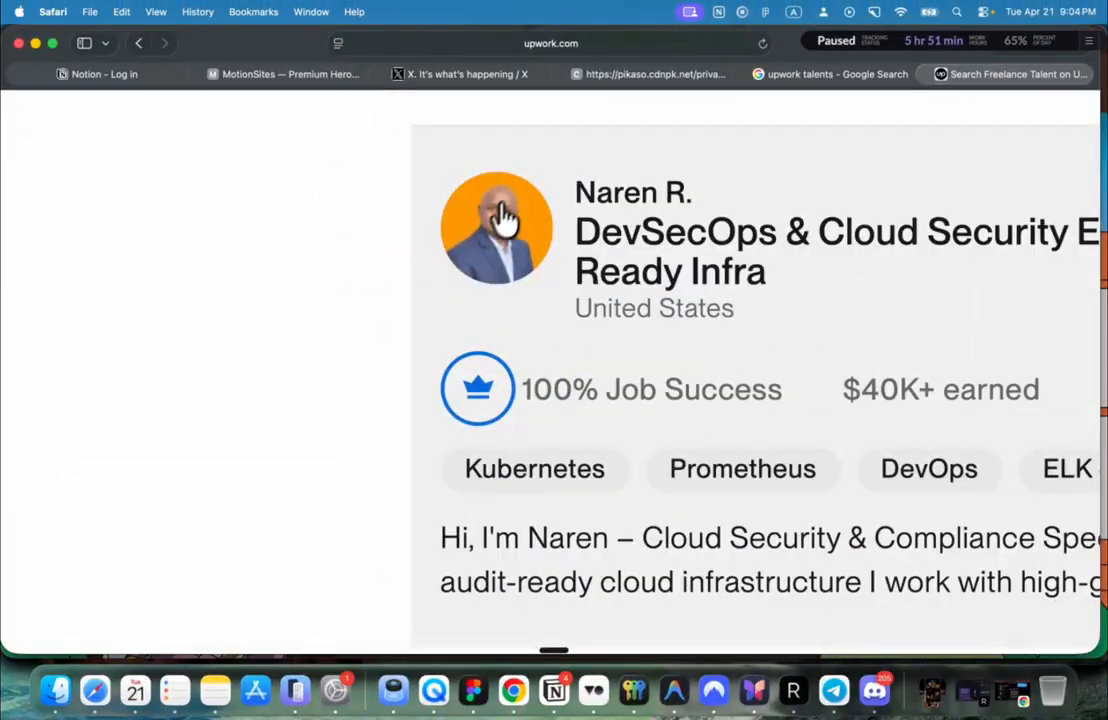
scroll(510, 242, down, 5)
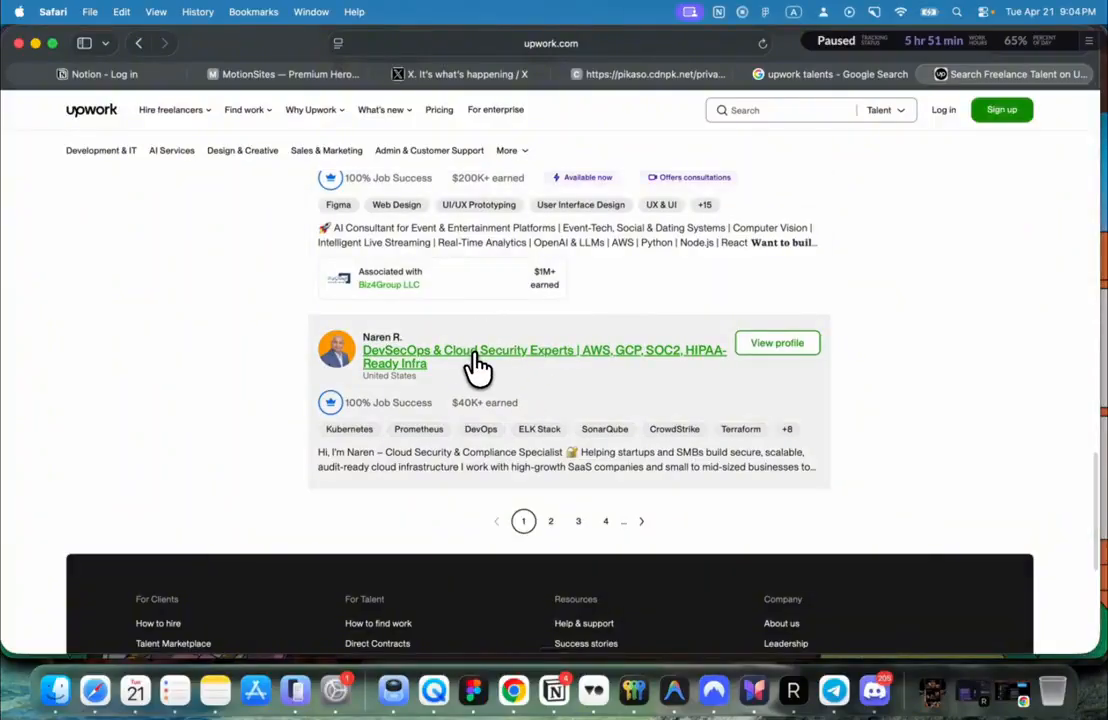
scroll(477, 370, up, 10)
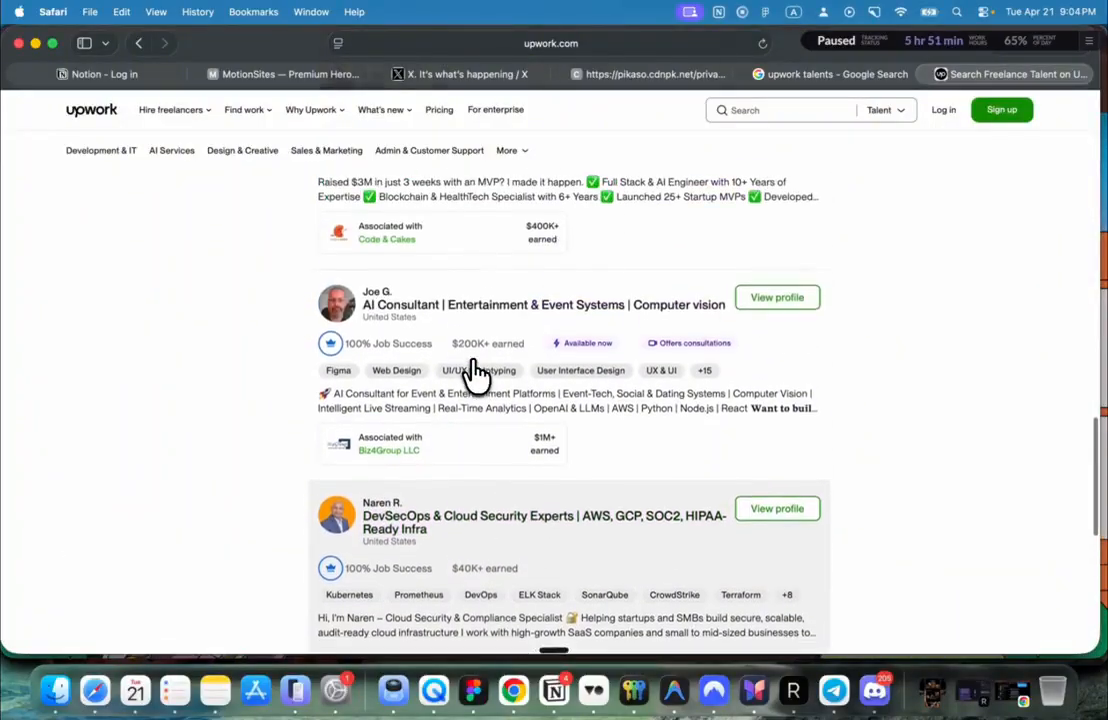
scroll(477, 370, up, 15)
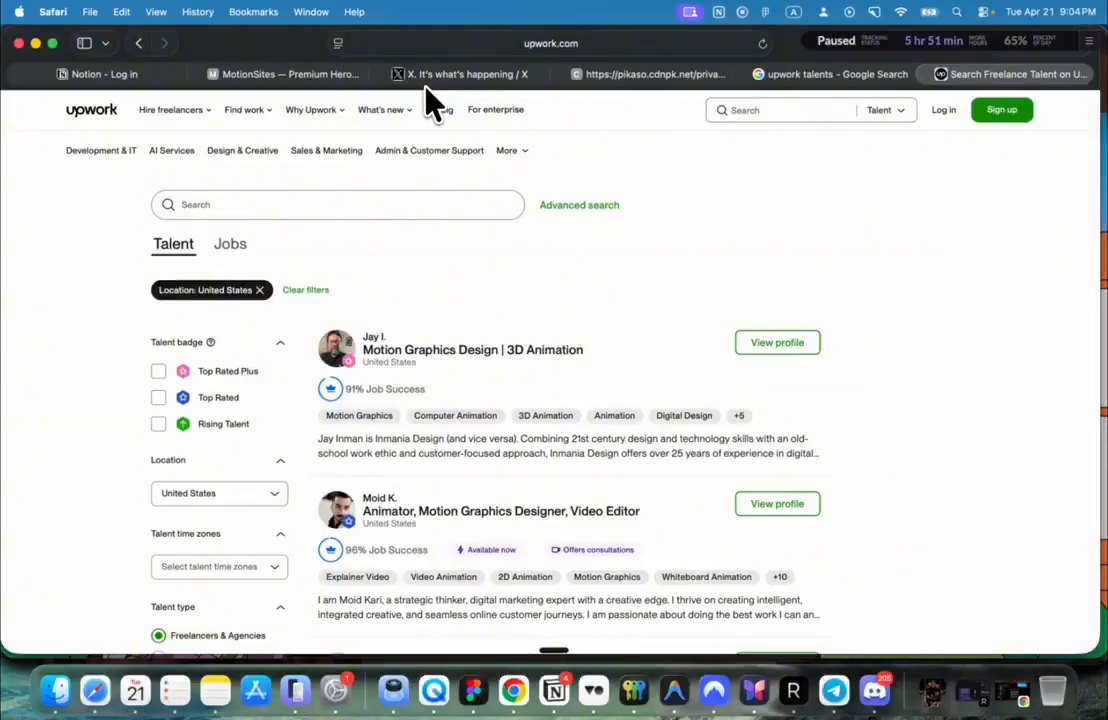
Step: Close the Asme template preview in MotionSites, return to the Upwork results, and minimize Safari
click(305, 76)
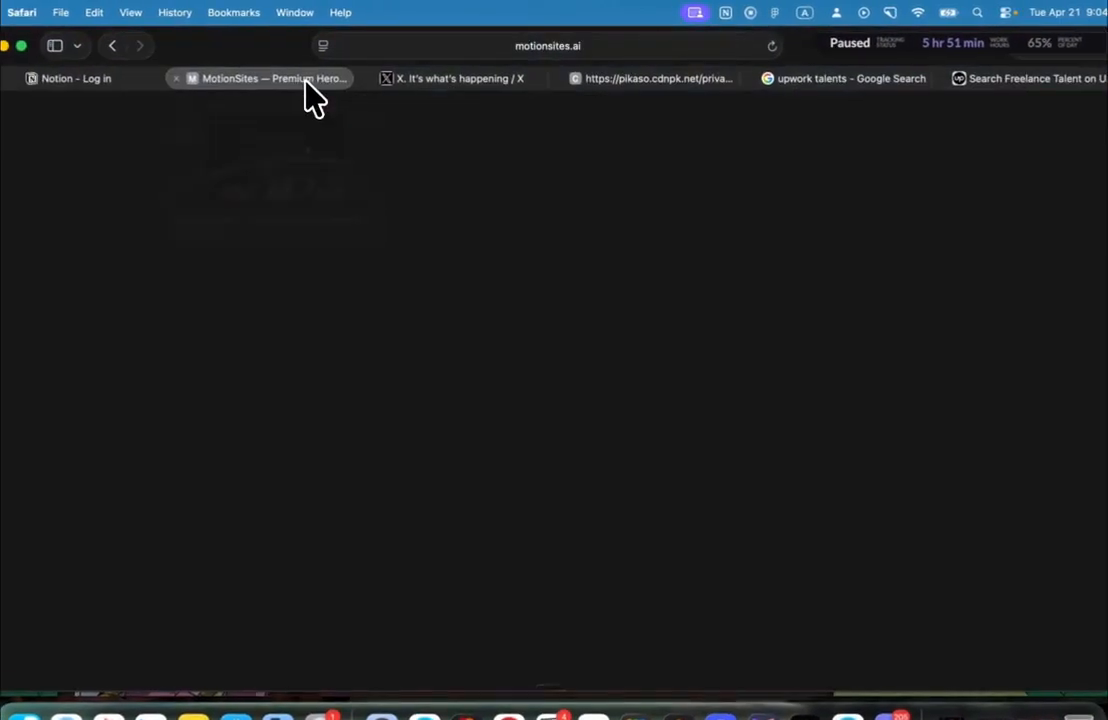
click(720, 115)
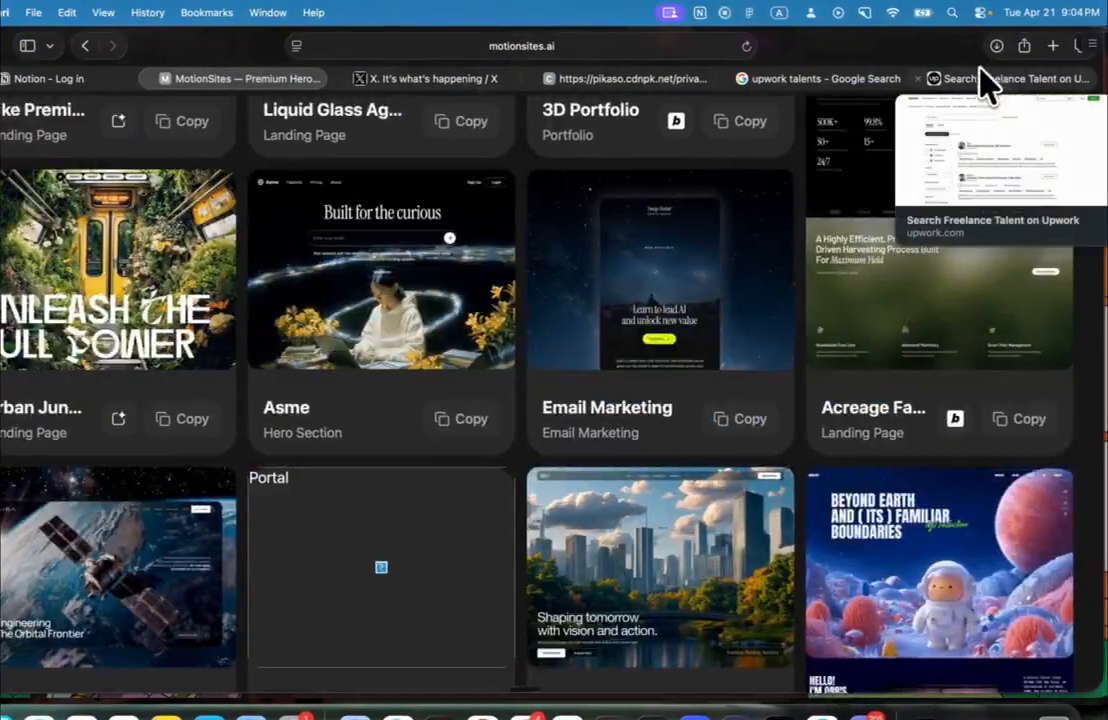
scroll(878, 257, up, 3)
click(944, 77)
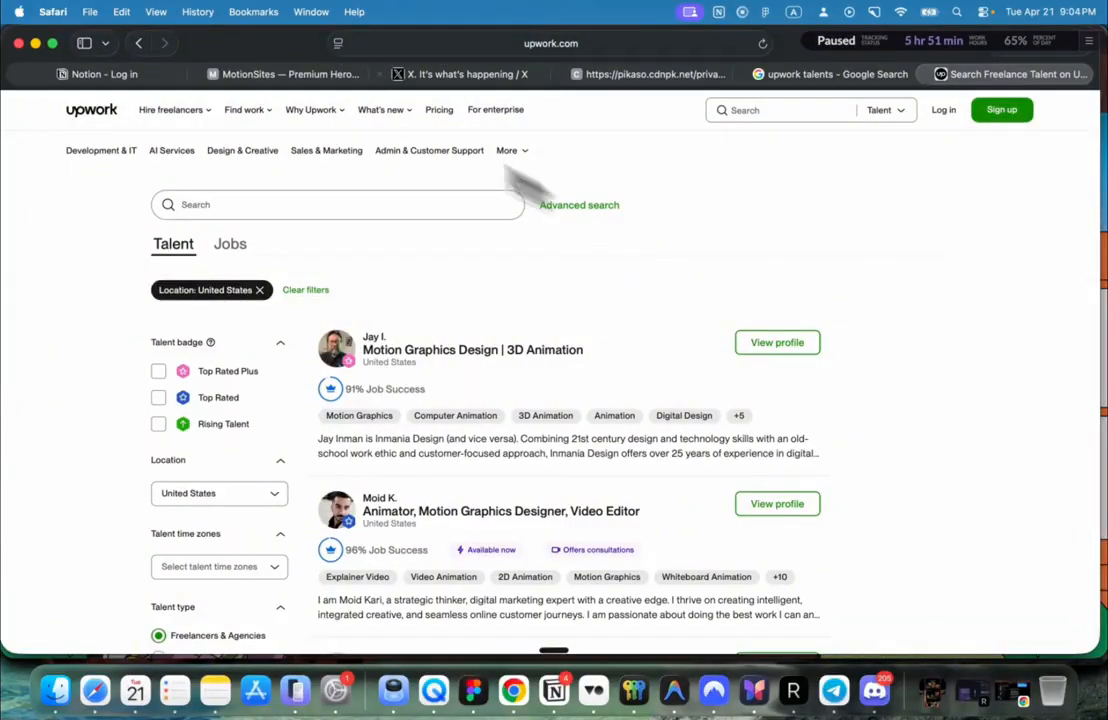
click(35, 43)
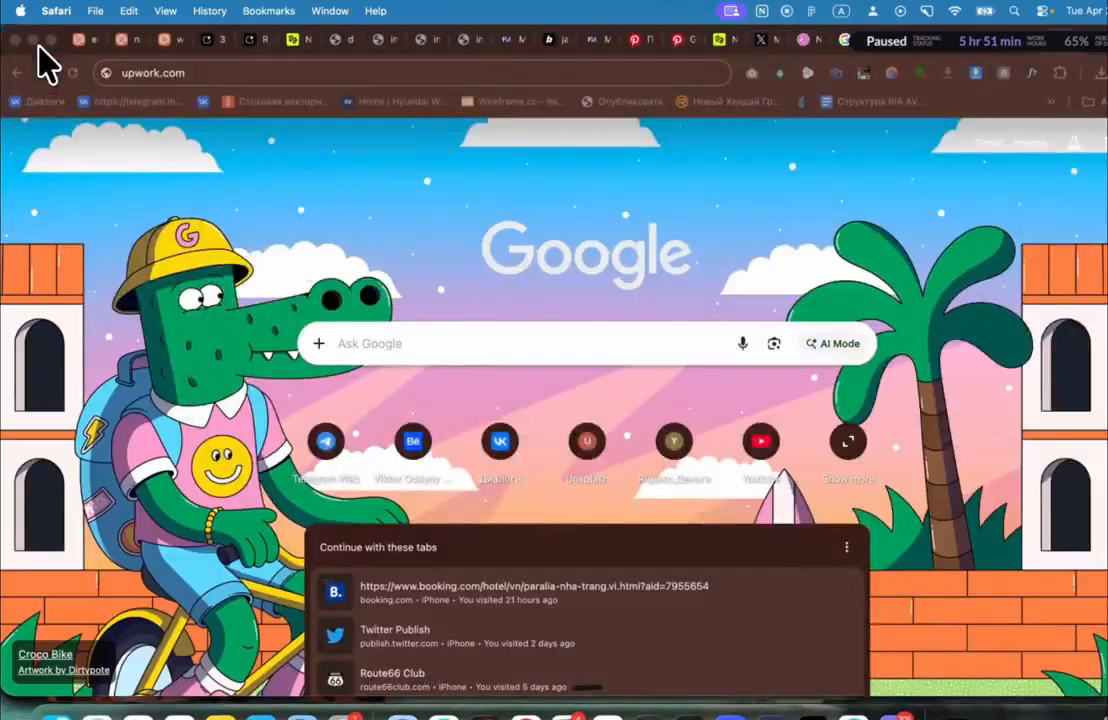
Step: Switch to the '3D Scrolling' AI Studio tab and scroll its 'UNLEASH THE FULL POWER' preview
click(210, 42)
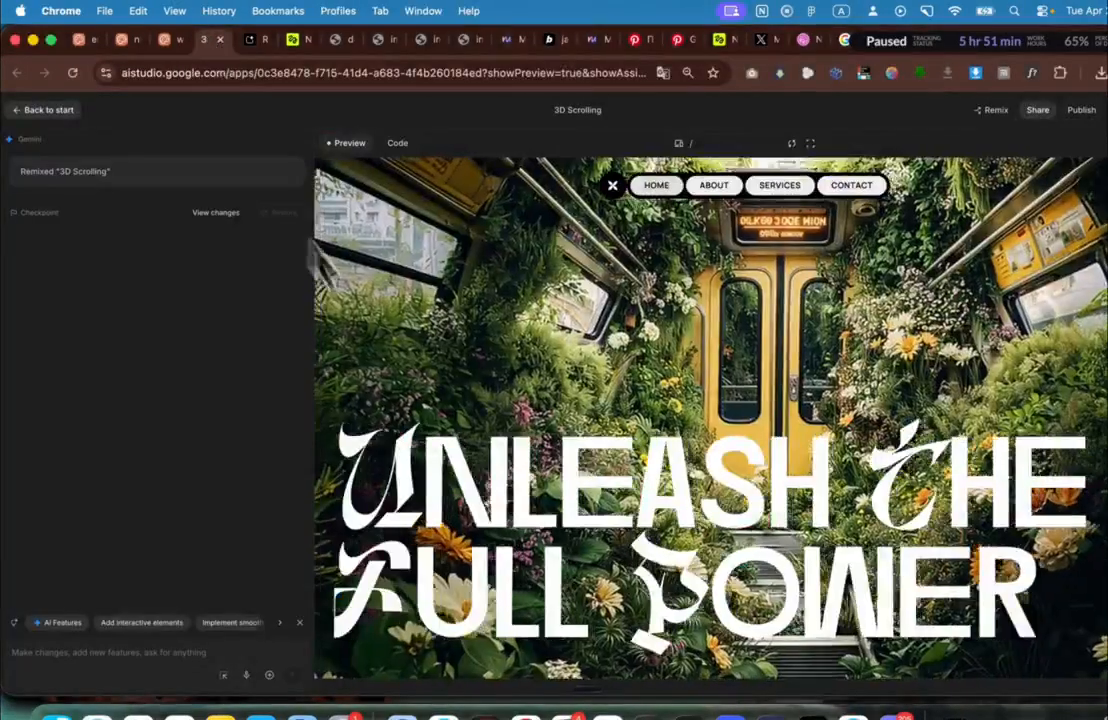
scroll(400, 390, down, 5)
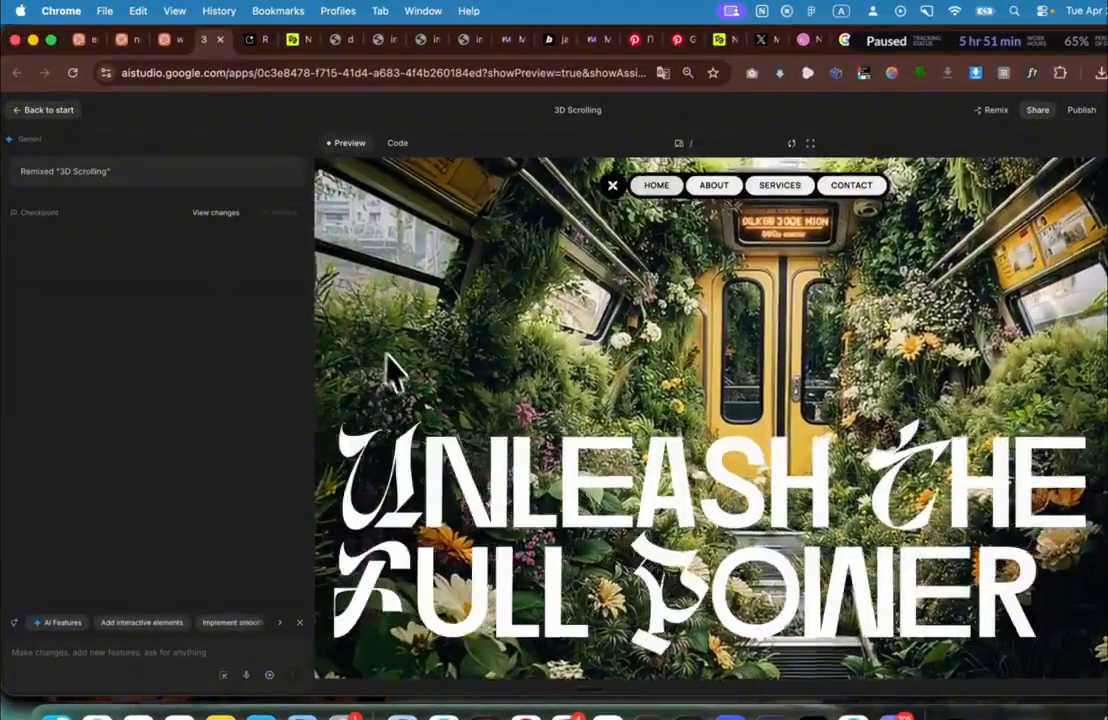